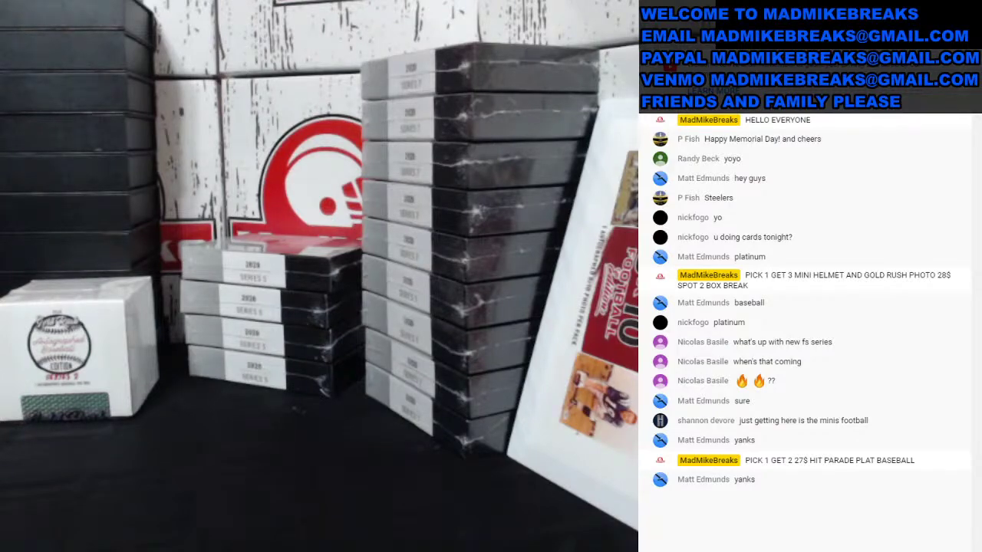
# Step: Enter the buyer's name in D3 beside New York Yankees on the BASEBALL sheet
pyautogui.click(105, 393)
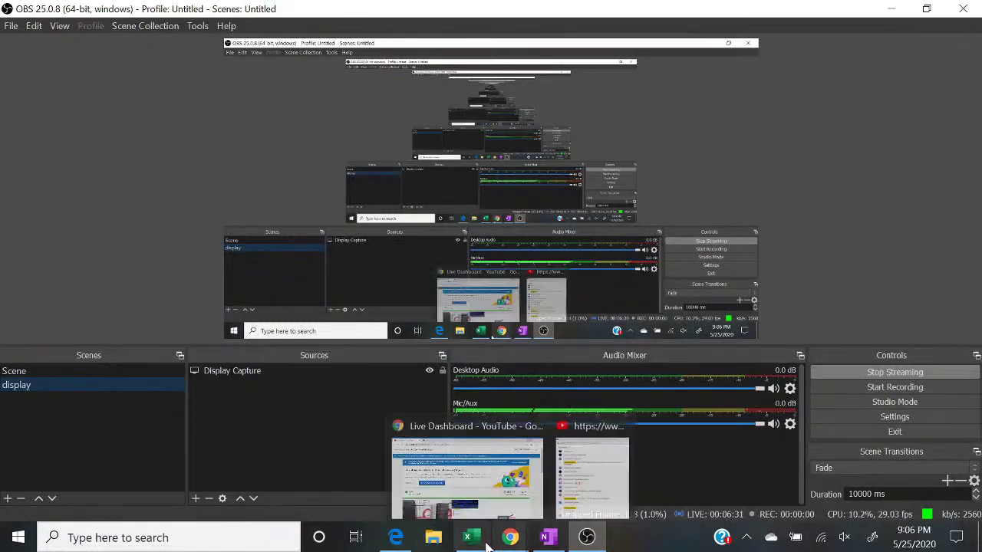
pyautogui.click(470, 537)
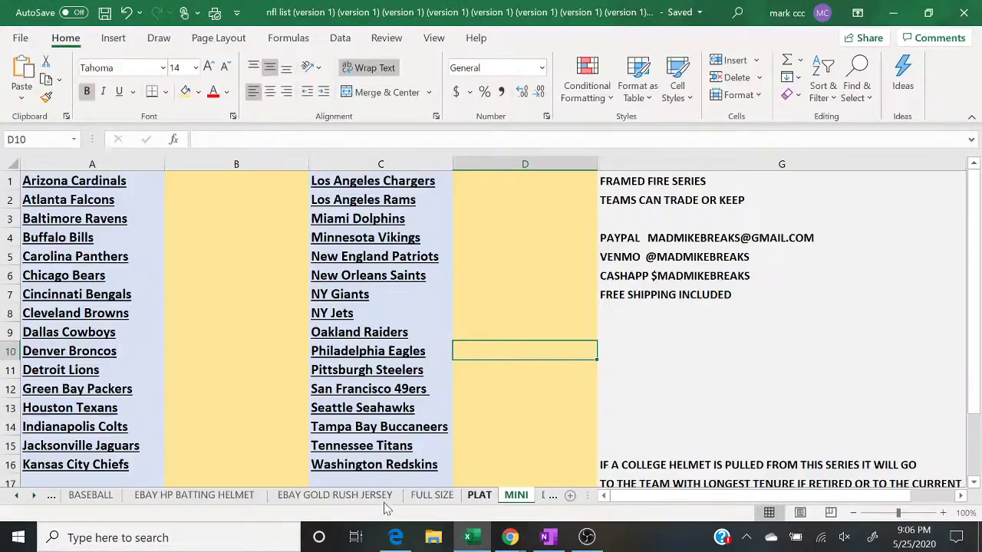
pyautogui.click(91, 495)
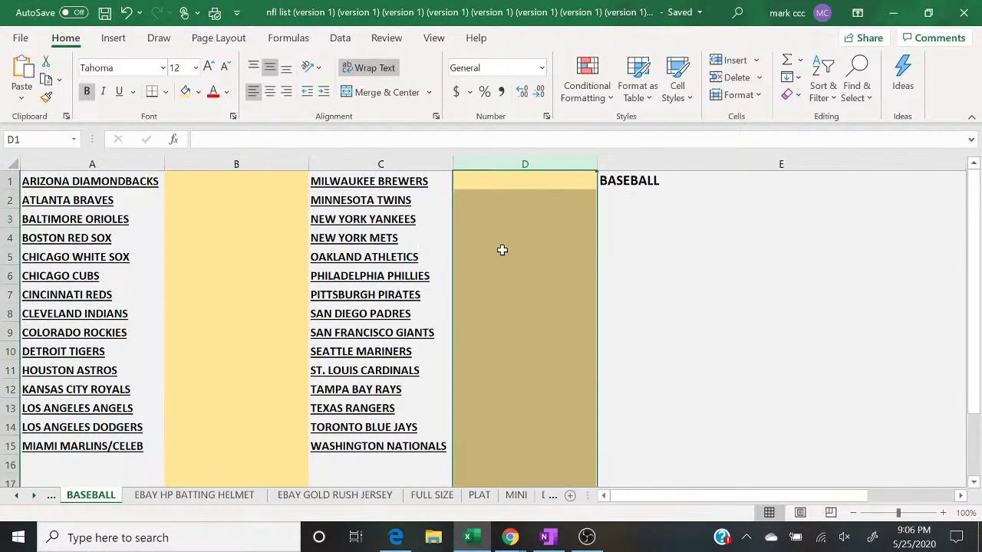
pyautogui.click(487, 221)
pyautogui.write('MATT E')
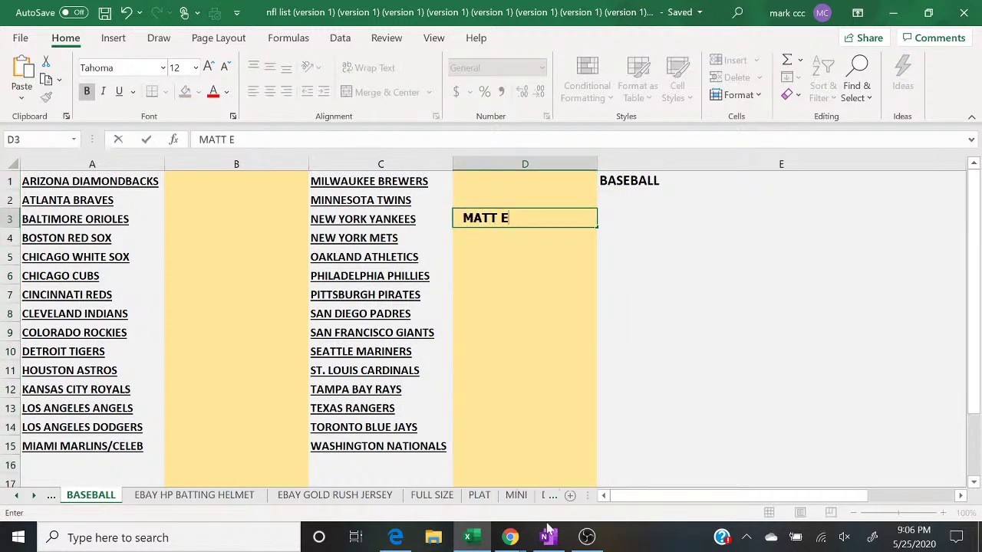
# Step: Bring up the live chat window, then return to the spreadsheet
pyautogui.click(510, 537)
pyautogui.click(595, 465)
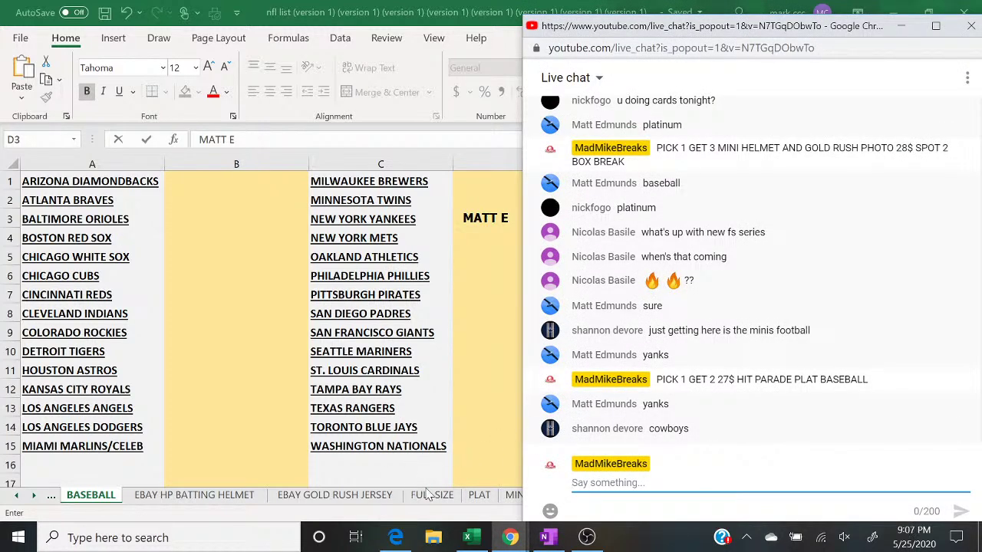
pyautogui.click(511, 496)
# Step: Enter the buyer's name in B9 beside Dallas Cowboys on the MINI sheet, then bring up the live chat
pyautogui.click(510, 495)
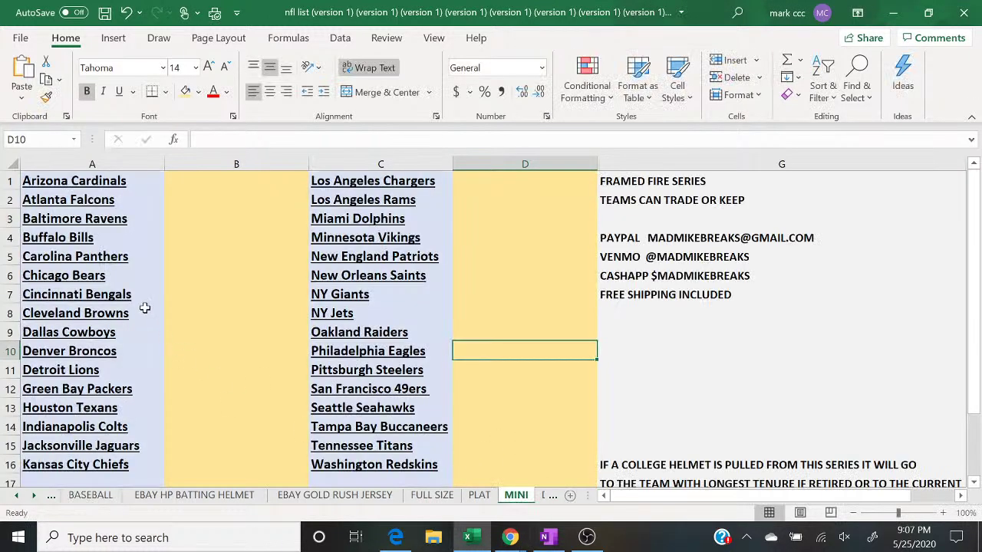
pyautogui.click(234, 331)
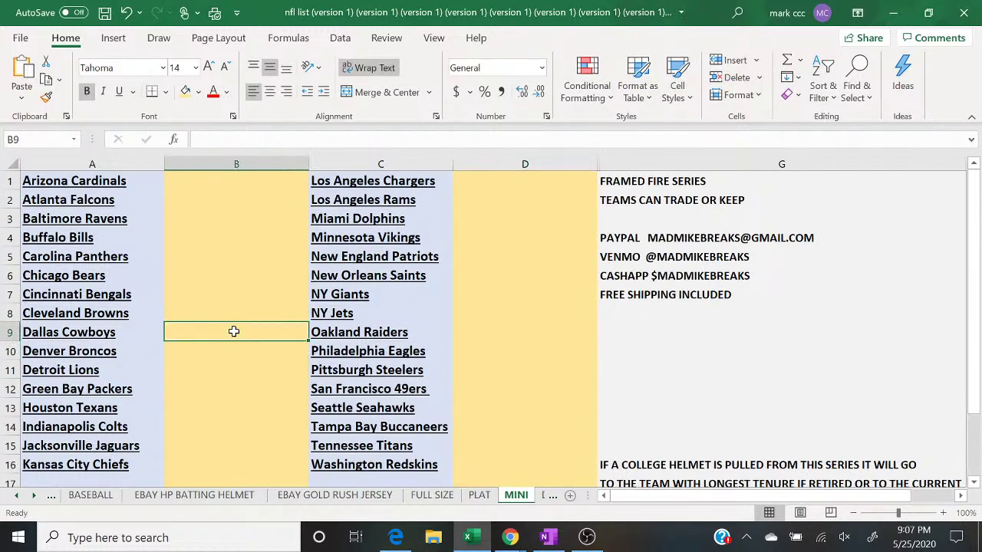
pyautogui.write('SHANNON')
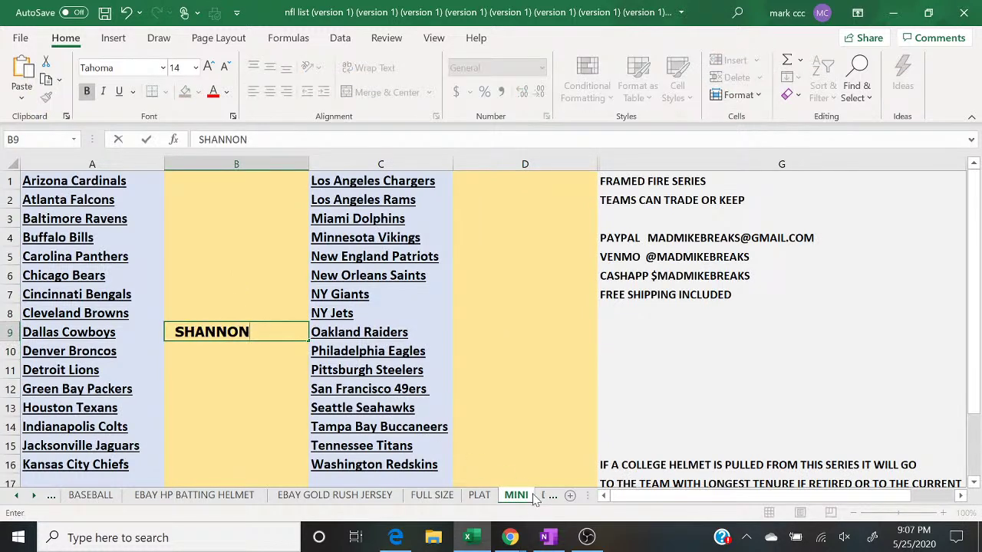
pyautogui.click(510, 537)
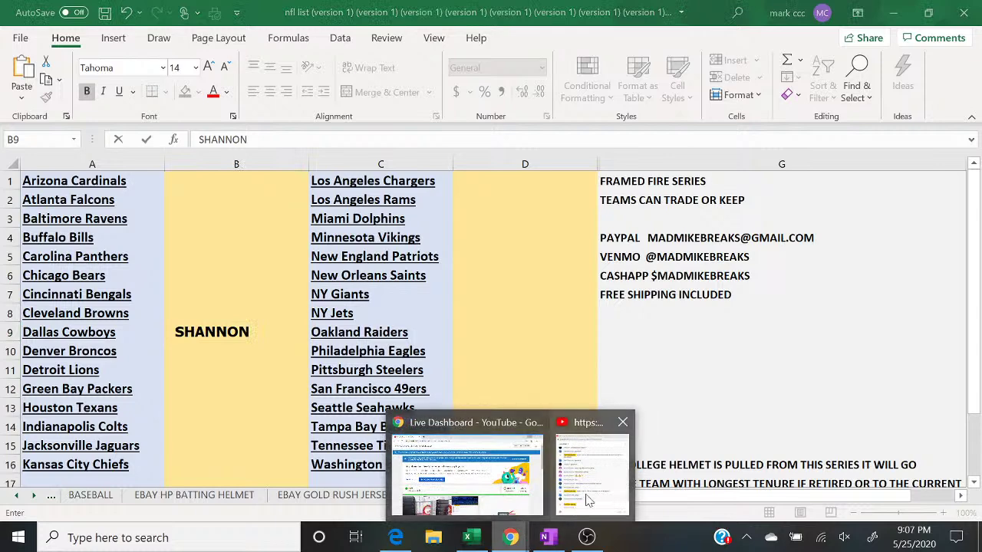
pyautogui.click(587, 501)
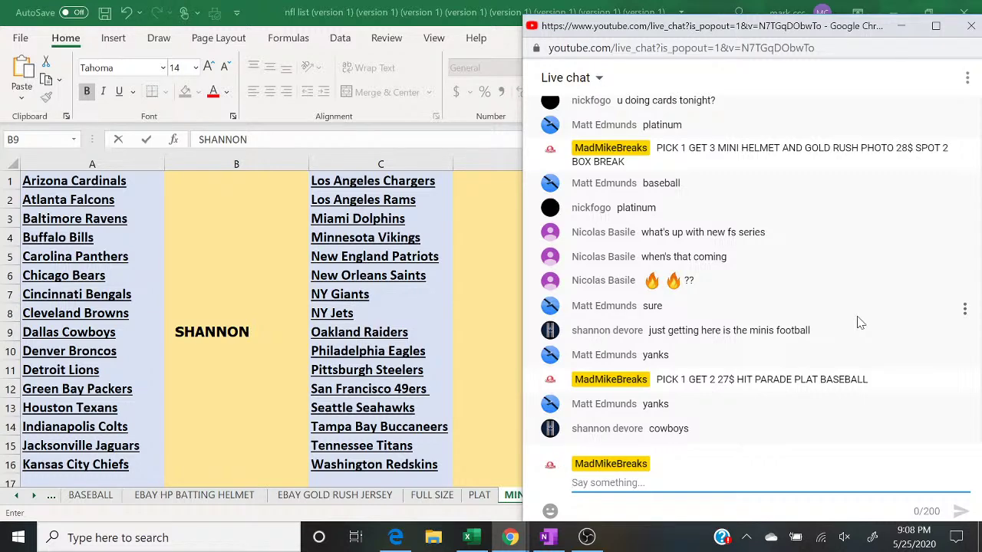
# Step: Check the BASEBALL sheet and the streaming software, then return to Excel's MINI sheet
pyautogui.click(89, 499)
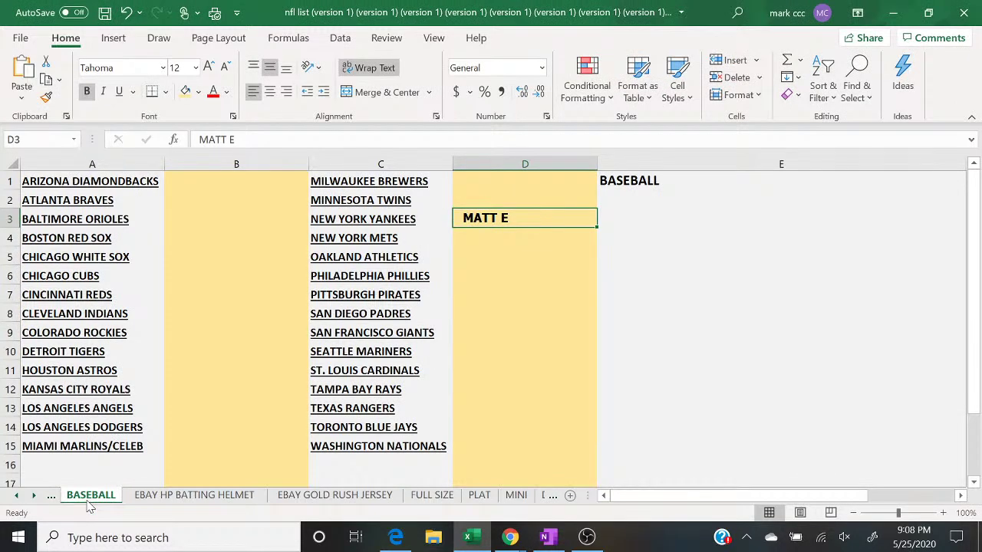
pyautogui.moveTo(504, 541)
pyautogui.click(587, 538)
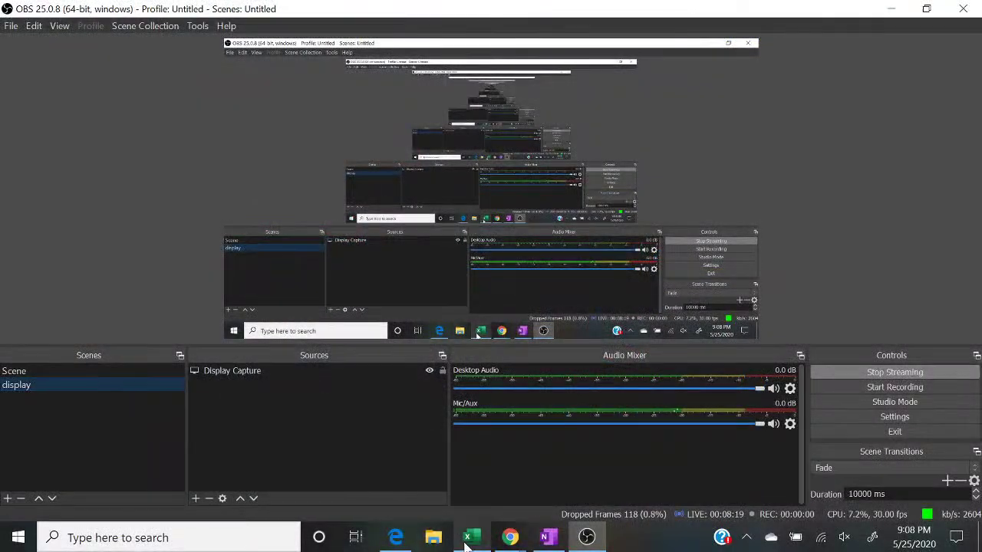
pyautogui.click(468, 540)
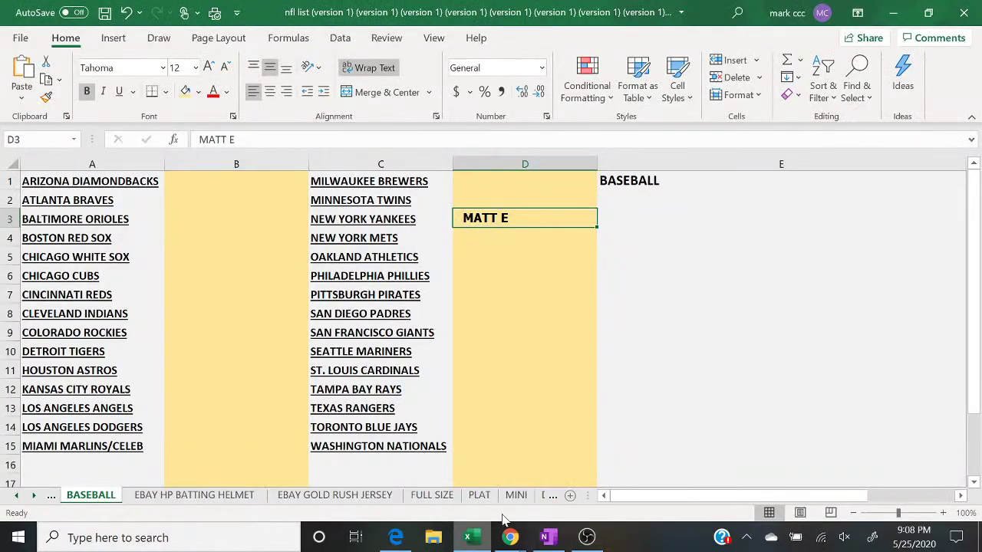
pyautogui.click(517, 495)
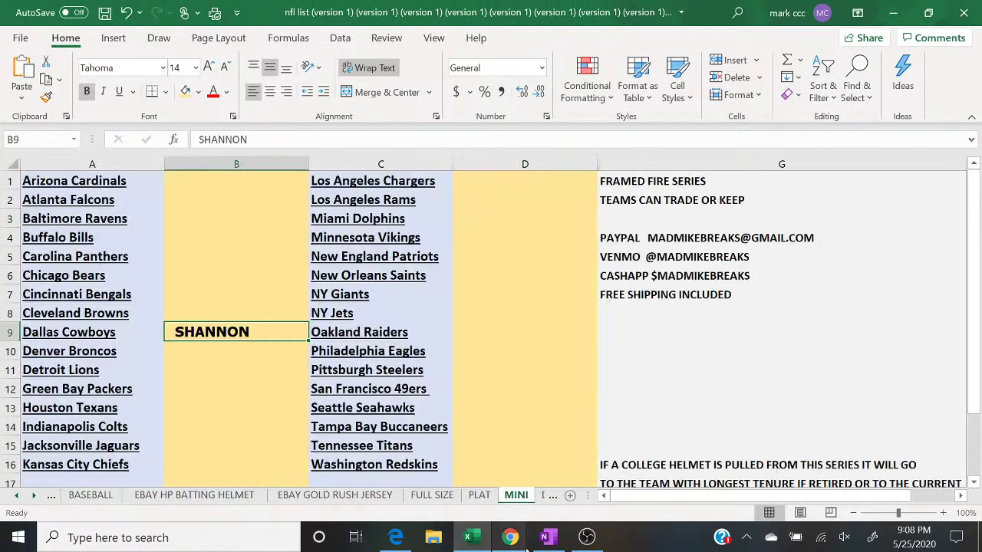
# Step: Post 'MINI HELMET AND GOLD RUSH PHOTO IS PICK 1 GET 3 28$ SPOT' in the live chat
pyautogui.moveTo(510, 537)
pyautogui.click(596, 500)
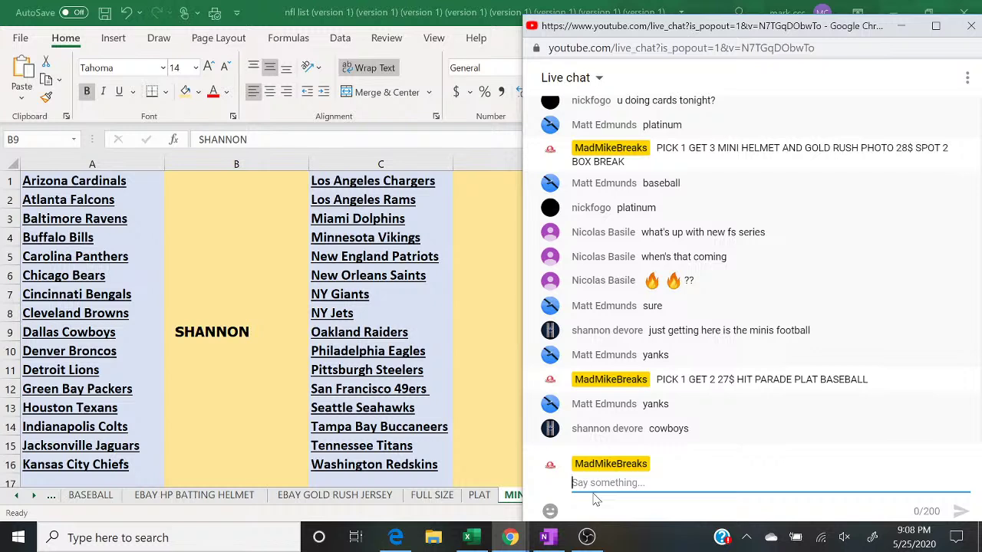
pyautogui.write('MINI ')
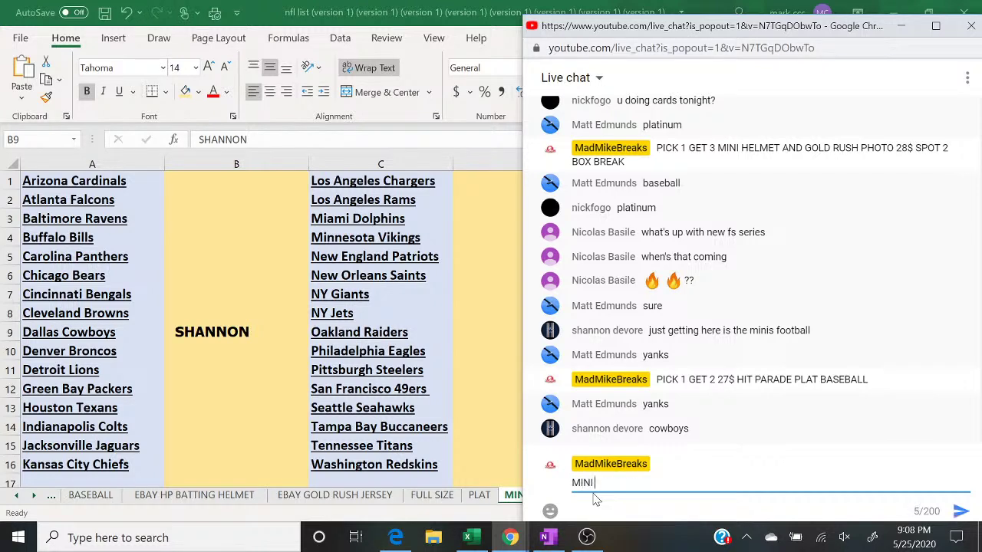
pyautogui.write('HELMET AND GOLD RUSH P')
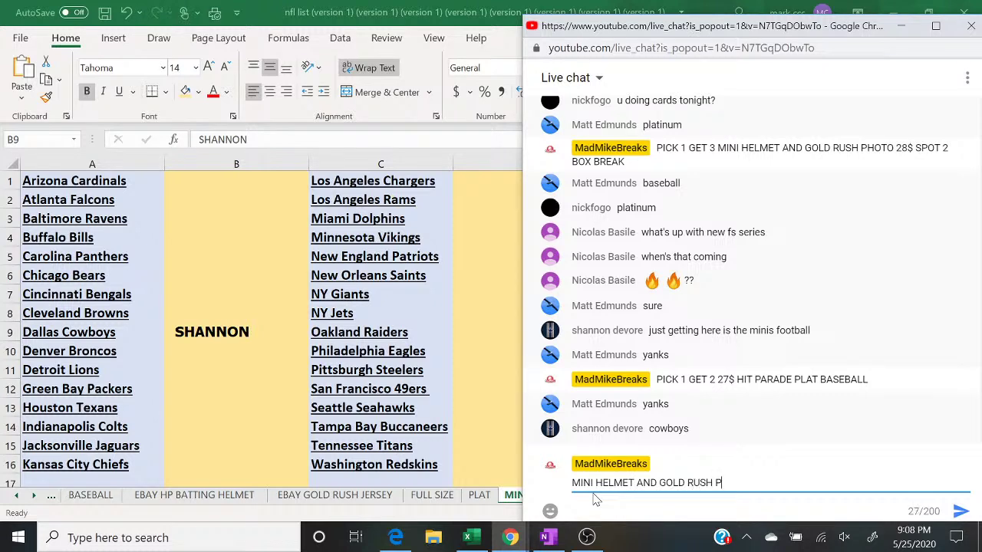
pyautogui.write('HOTO IS PICK 1 GET 3 28$ SPOT')
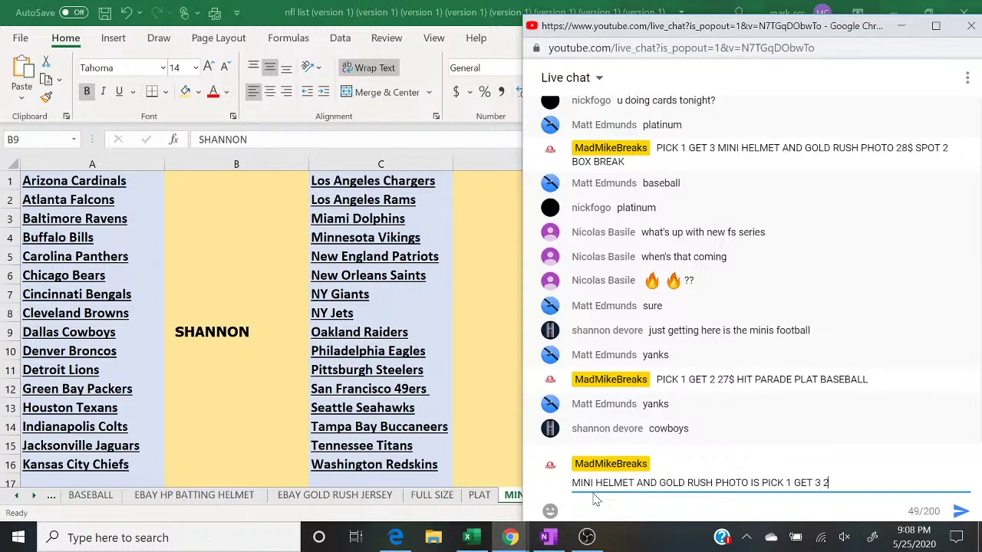
pyautogui.press('Return')
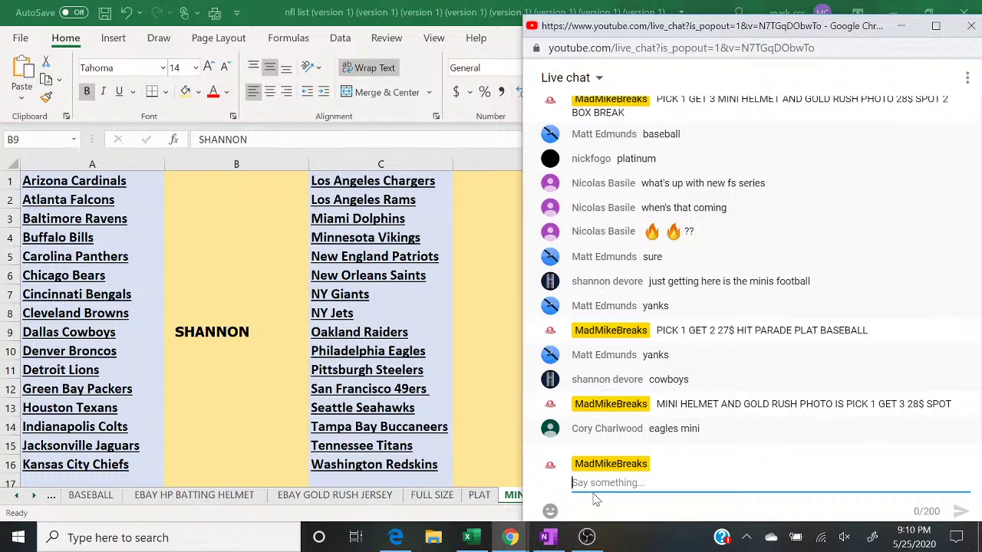
# Step: Enter the buyer's name in D10 beside Philadelphia Eagles, then bring the live chat forward
pyautogui.click(481, 355)
pyautogui.write('CORY')
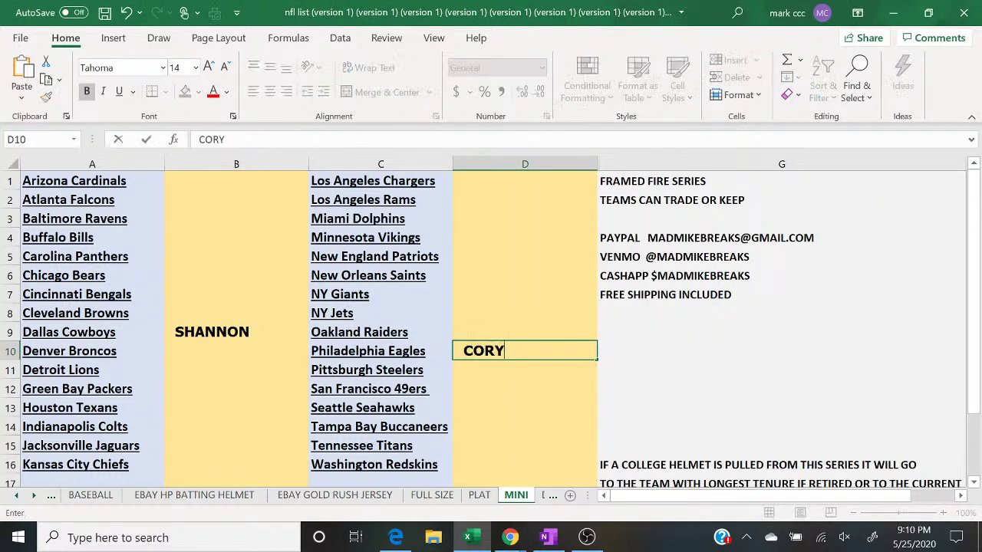
pyautogui.press('Return')
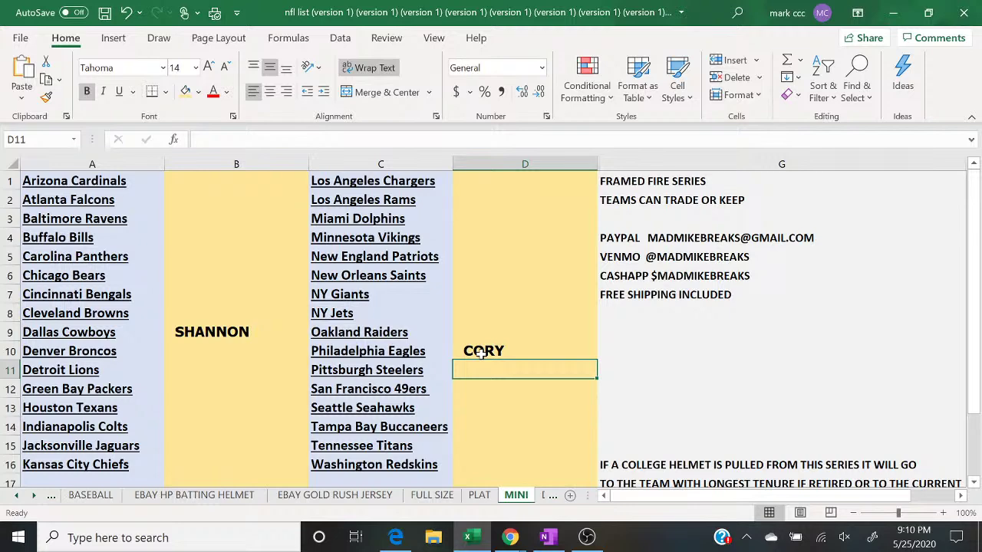
pyautogui.click(511, 538)
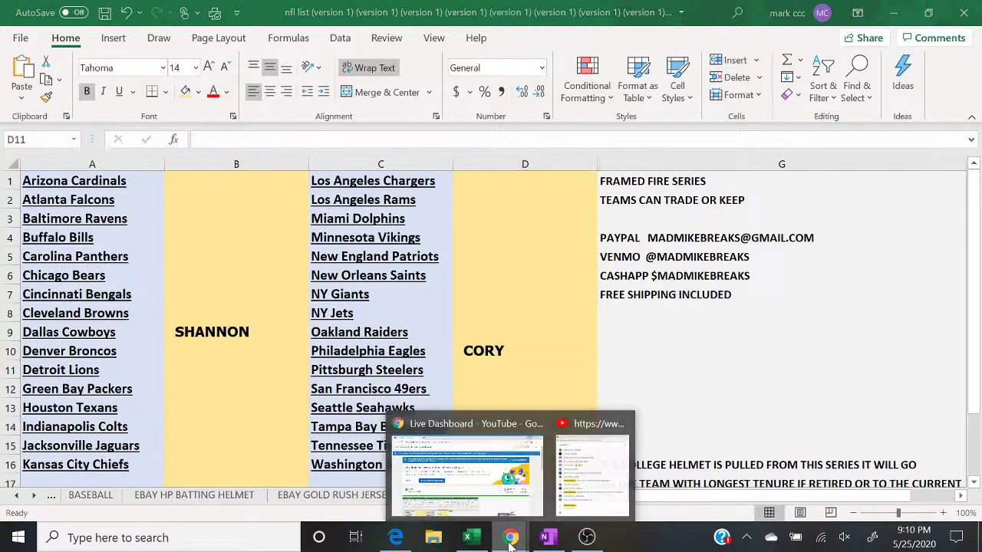
pyautogui.click(560, 506)
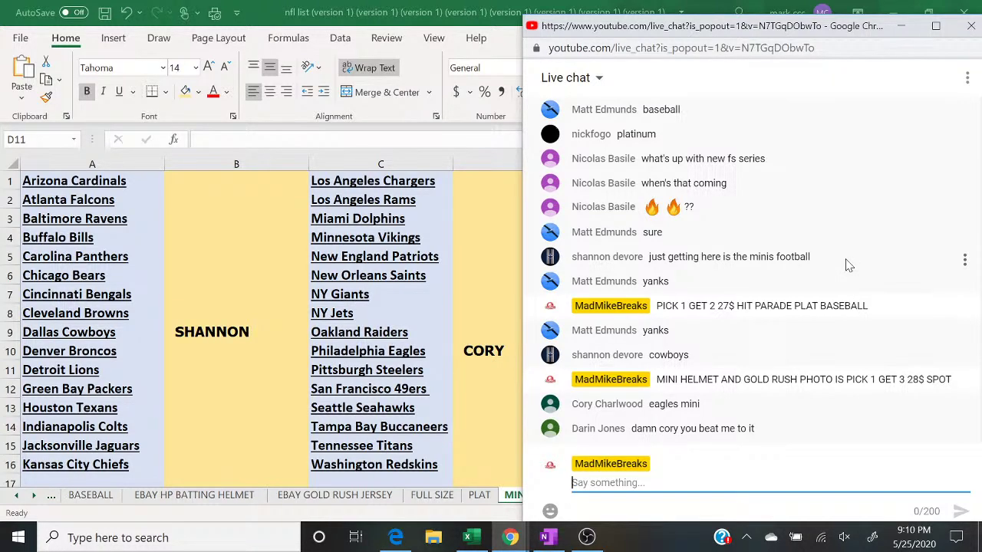
# Step: Switch Excel to the BASEBALL sheet, then bring the YouTube live chat back in front
pyautogui.click(88, 498)
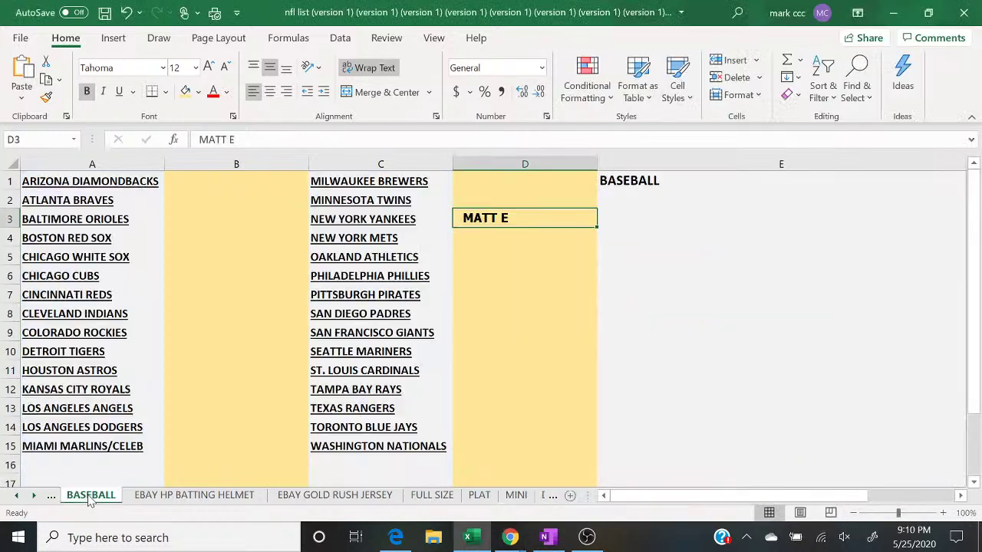
pyautogui.click(730, 383)
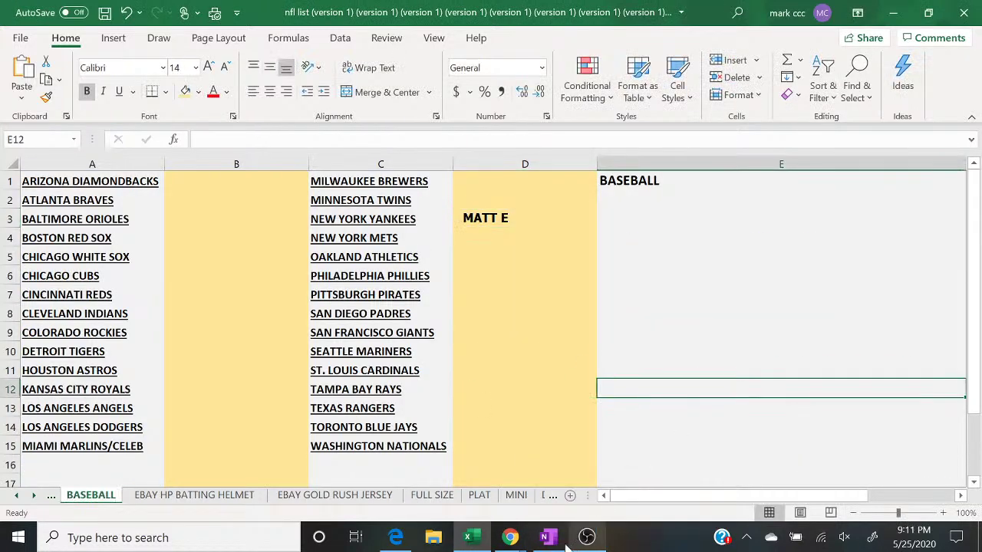
pyautogui.moveTo(510, 537)
pyautogui.click(589, 497)
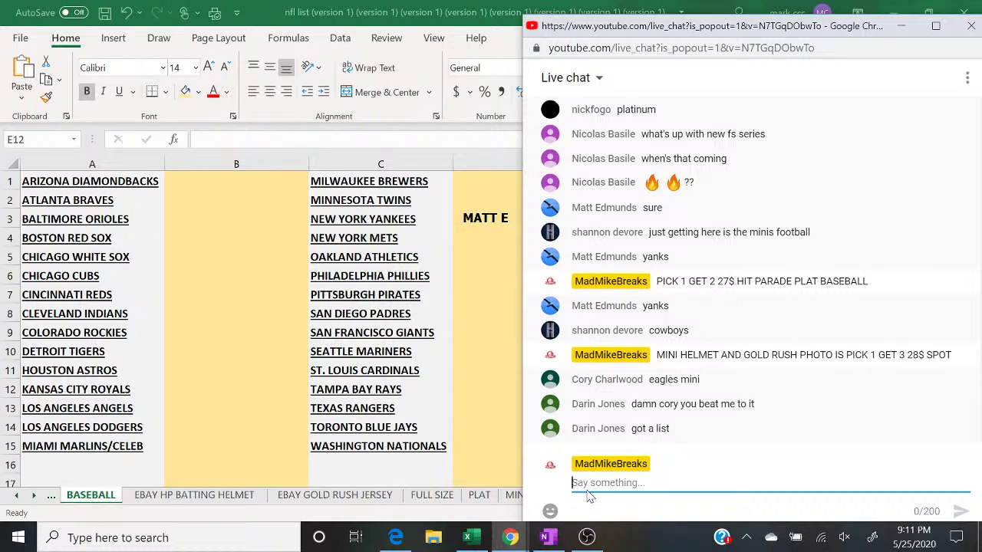
# Step: Switch Excel to the MINI team sheet and bring the live chat back in front
pyautogui.click(512, 495)
pyautogui.moveTo(510, 537)
pyautogui.click(587, 489)
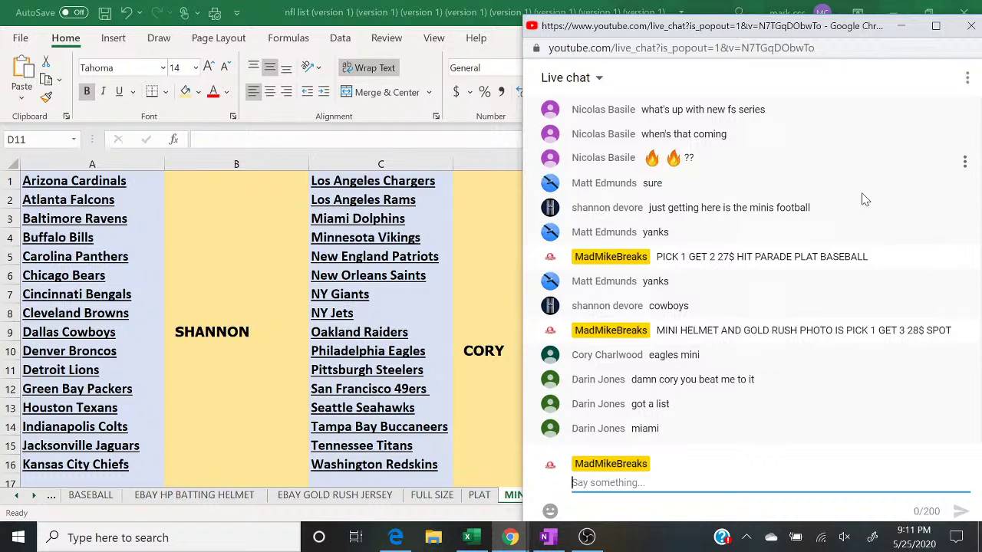
# Step: Enter the buyer's name in D3 beside Miami Dolphins, then draft '5 TO CLOSE FOOTBALL BREAK' in chat
pyautogui.click(465, 213)
pyautogui.write('DARIN')
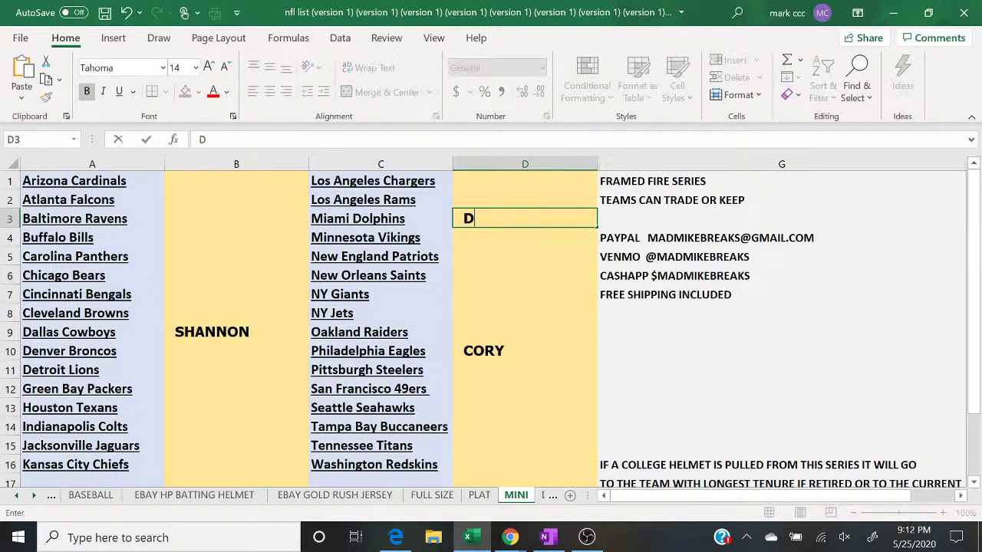
pyautogui.click(510, 537)
pyautogui.click(585, 495)
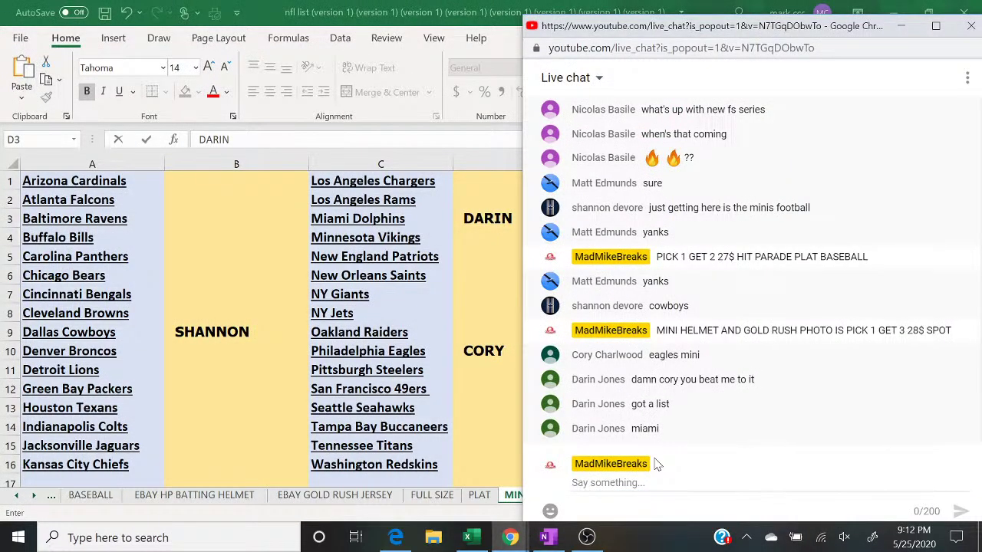
pyautogui.click(644, 479)
pyautogui.write('5 TO CLOSE FOOTBALL BREAK')
# Step: Send the '5 TO CLOSE FOOTBALL BREAK' message to the live chat
pyautogui.press('Return')
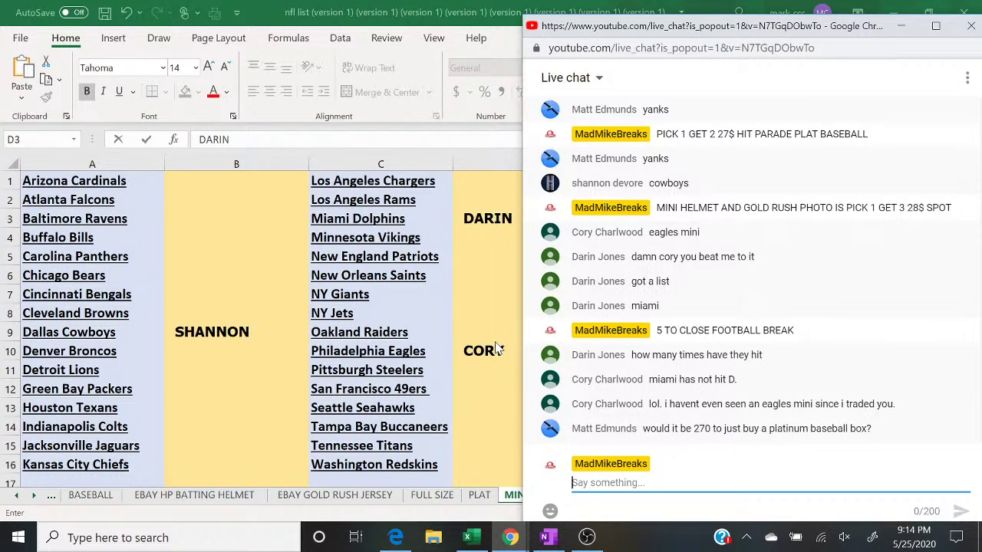
# Step: Give the Miami Dolphins buyer cell D3 on the MINI sheet a green fill
pyautogui.hotkey('alt', 'Tab')
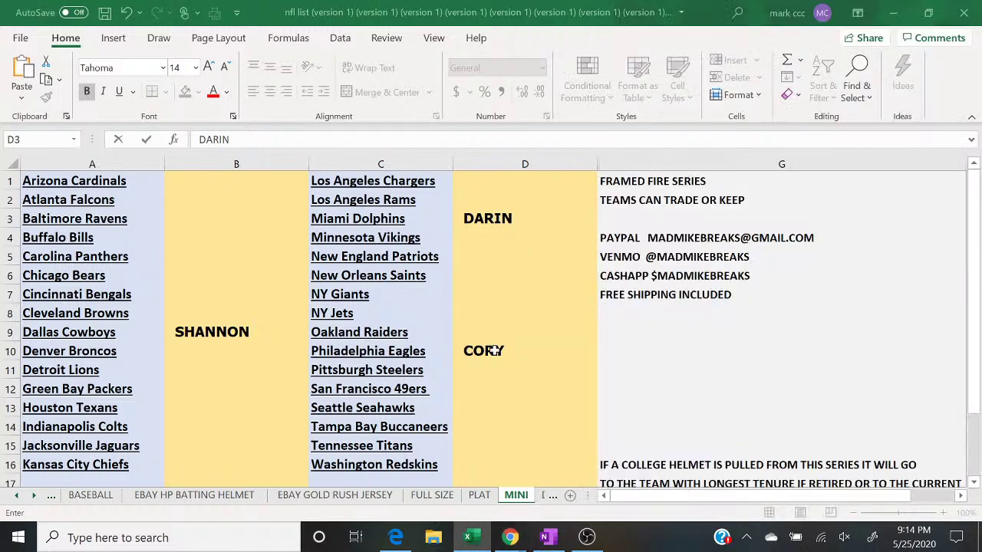
pyautogui.click(522, 254)
pyautogui.click(487, 218)
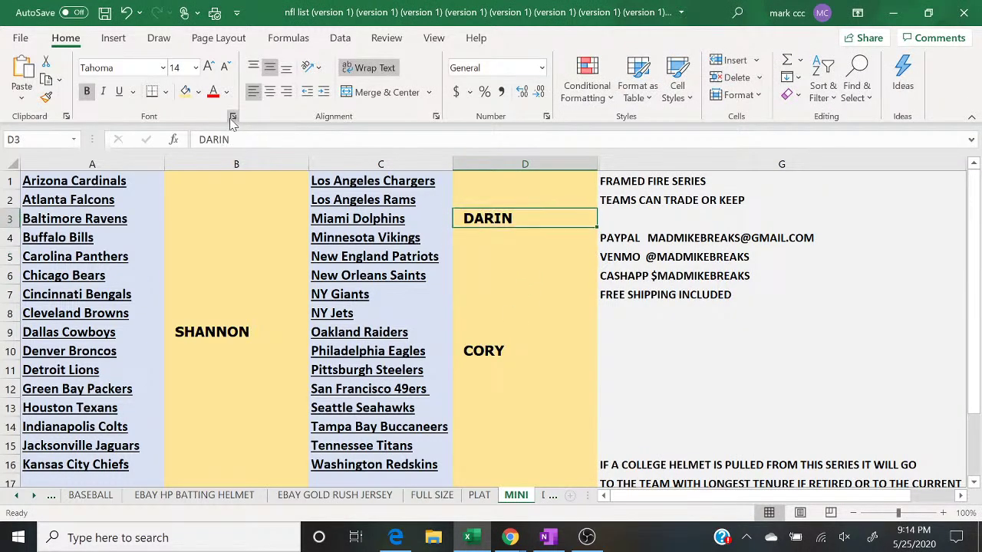
pyautogui.click(198, 92)
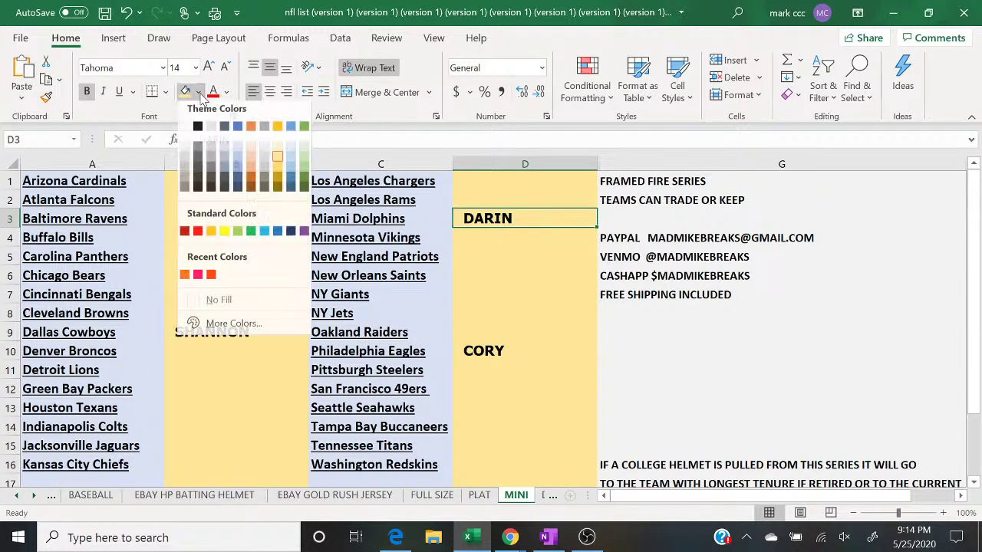
pyautogui.click(305, 170)
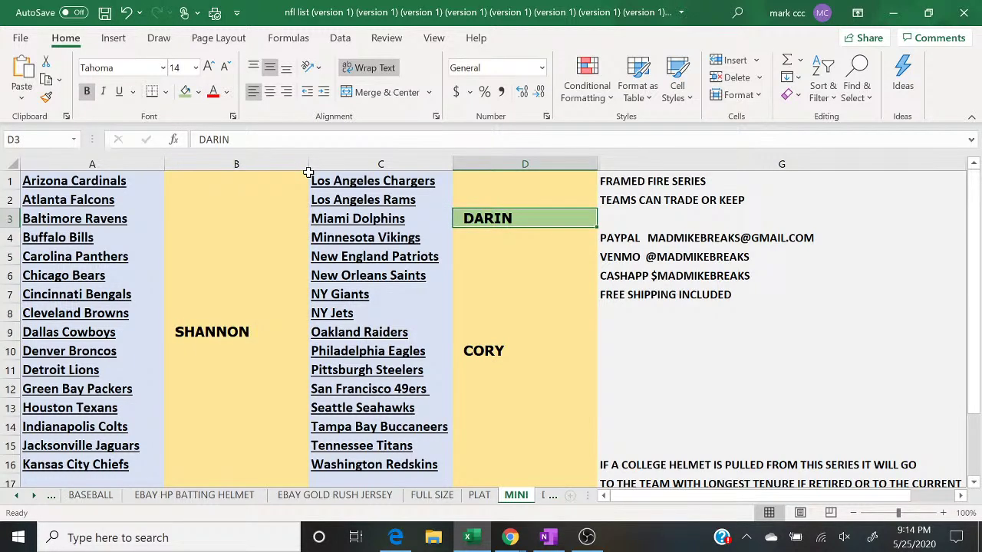
pyautogui.click(519, 544)
# Step: Follow the live chat, then switch Excel to the BASEBALL sheet
pyautogui.click(591, 469)
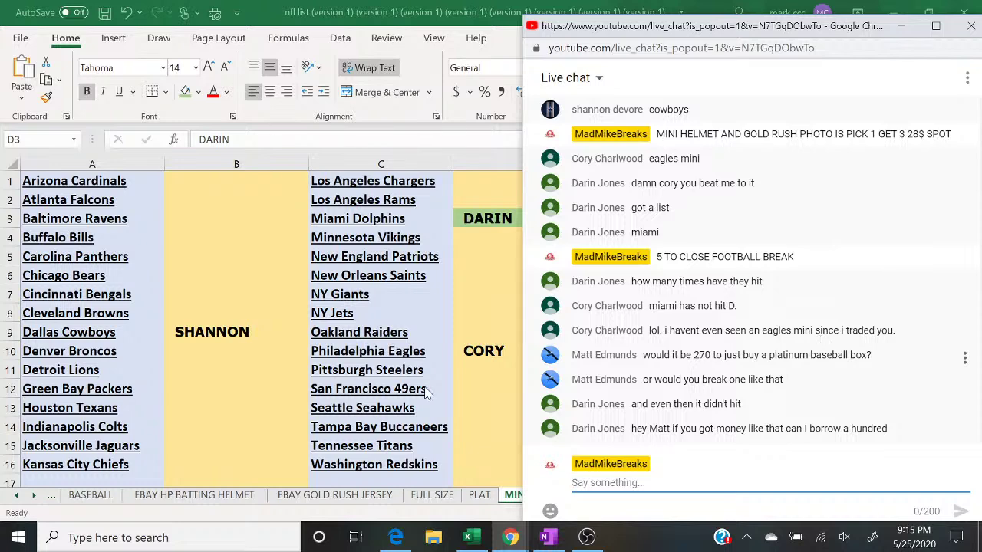
pyautogui.click(106, 497)
pyautogui.click(90, 495)
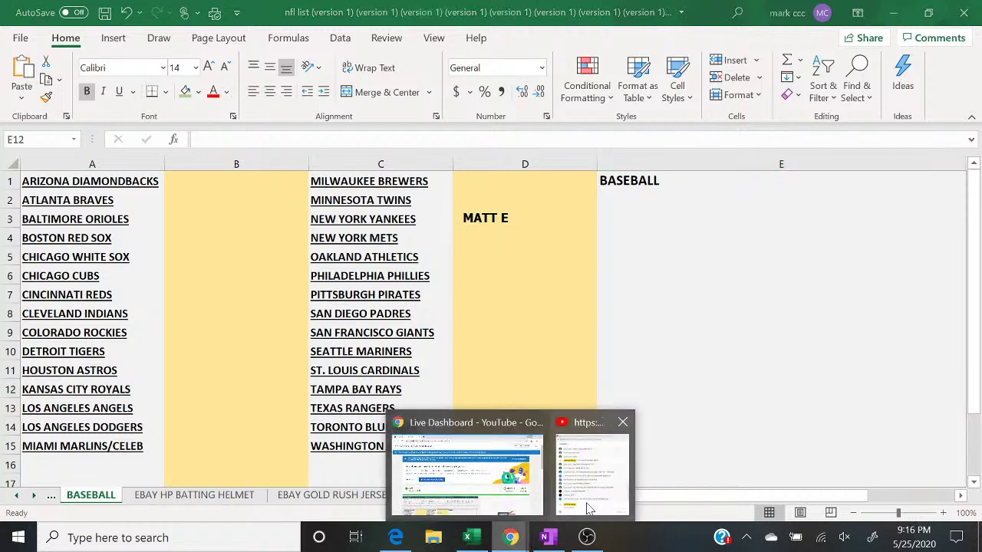
# Step: Glance at the live chat, then view the PLAT sheet and go back to the MINI sheet
pyautogui.click(610, 501)
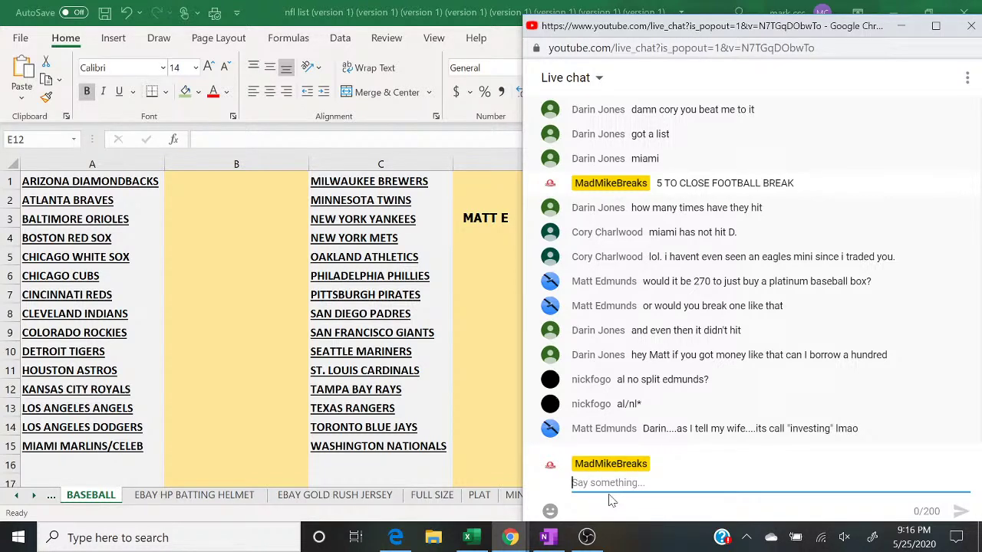
pyautogui.click(473, 500)
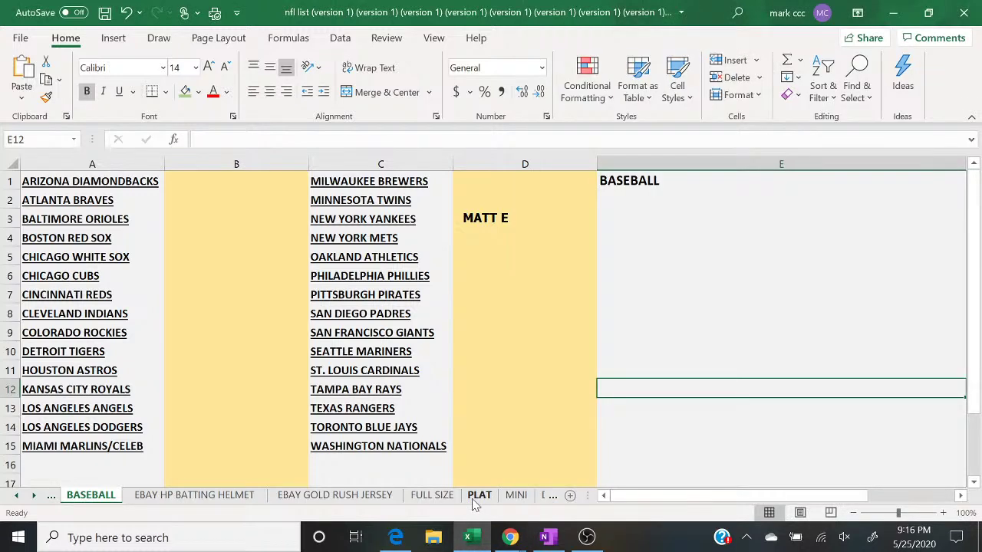
pyautogui.click(478, 496)
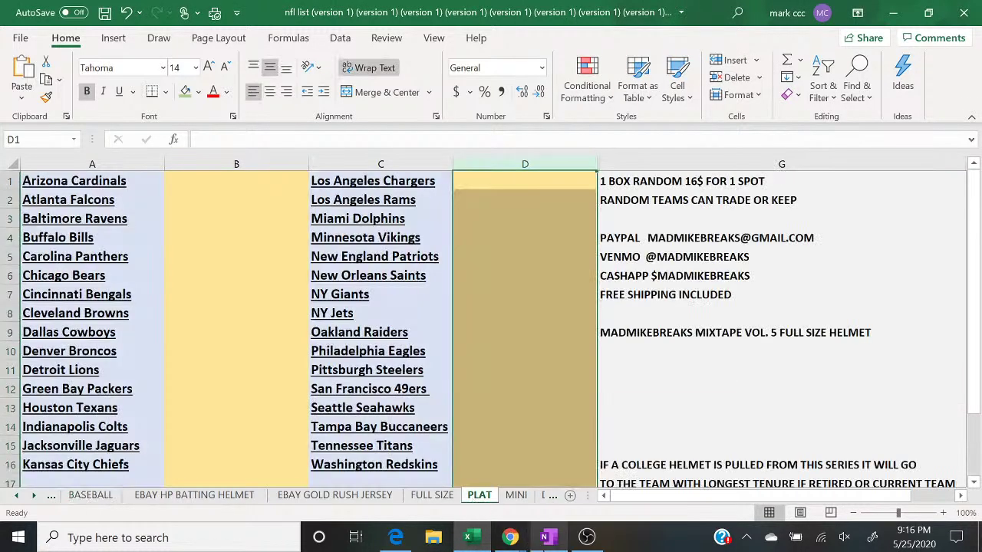
pyautogui.click(513, 497)
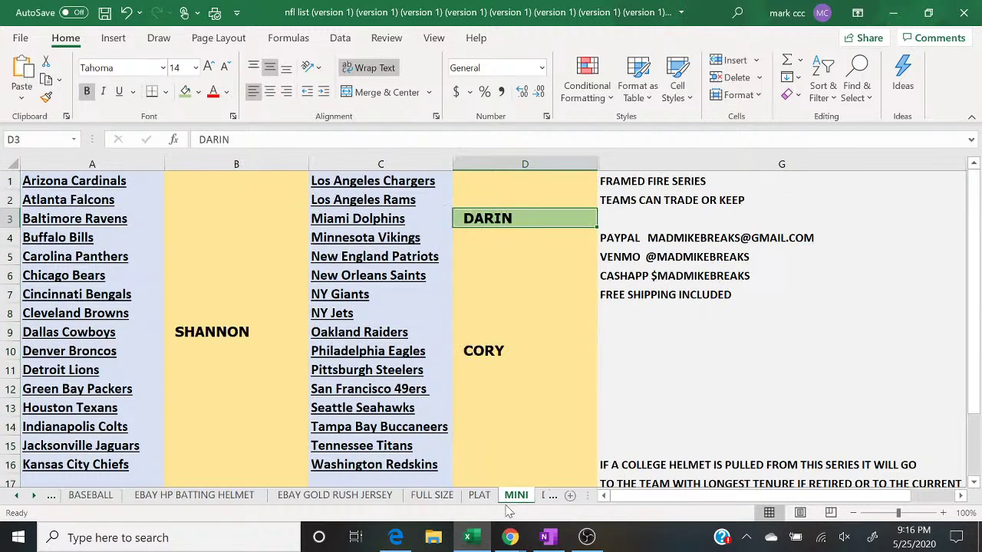
# Step: Bring the YouTube live chat back in front of the MINI sheet
pyautogui.moveTo(516, 545)
pyautogui.click(591, 470)
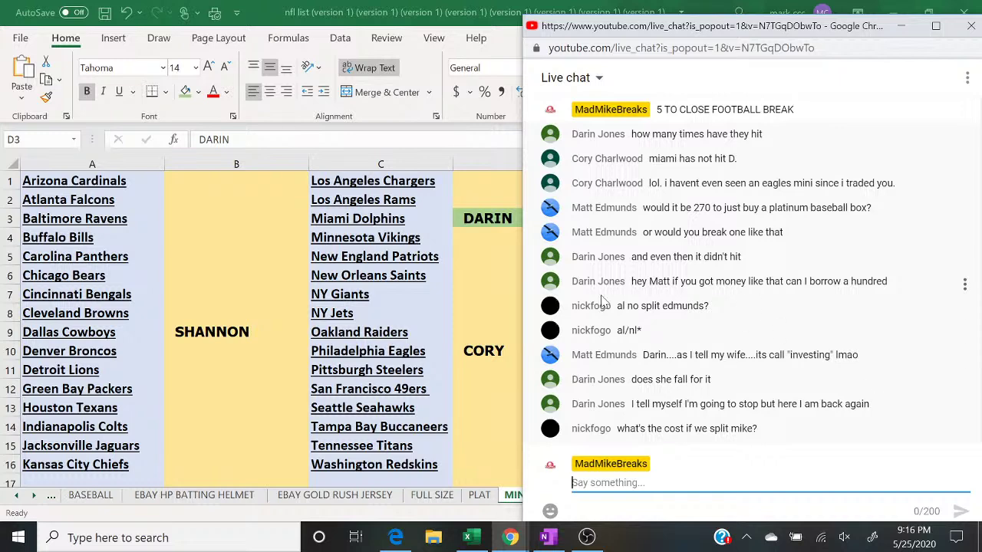
# Step: Give the Philadelphia Eagles buyer cell D10 a green fill, then return to the live chat
pyautogui.click(482, 350)
pyautogui.click(482, 350)
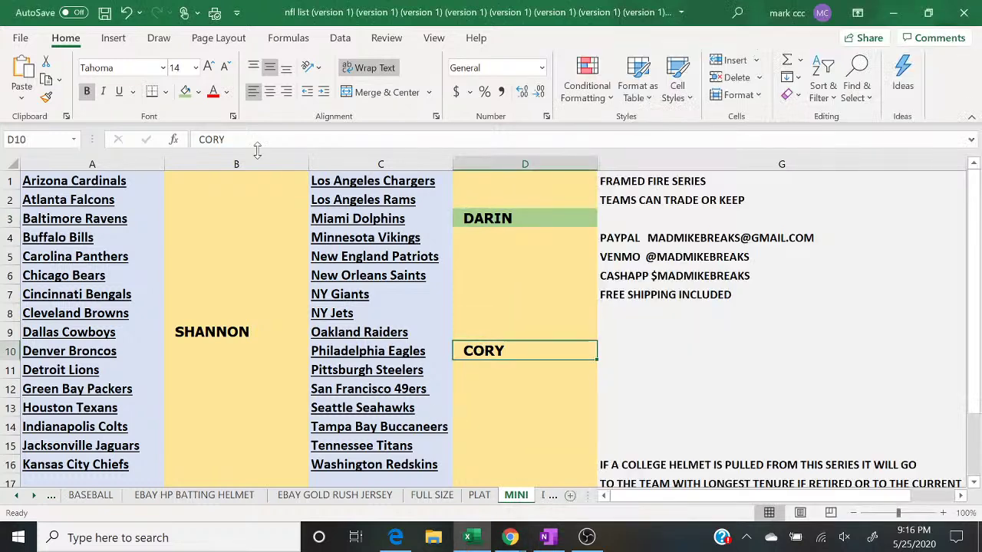
pyautogui.click(185, 91)
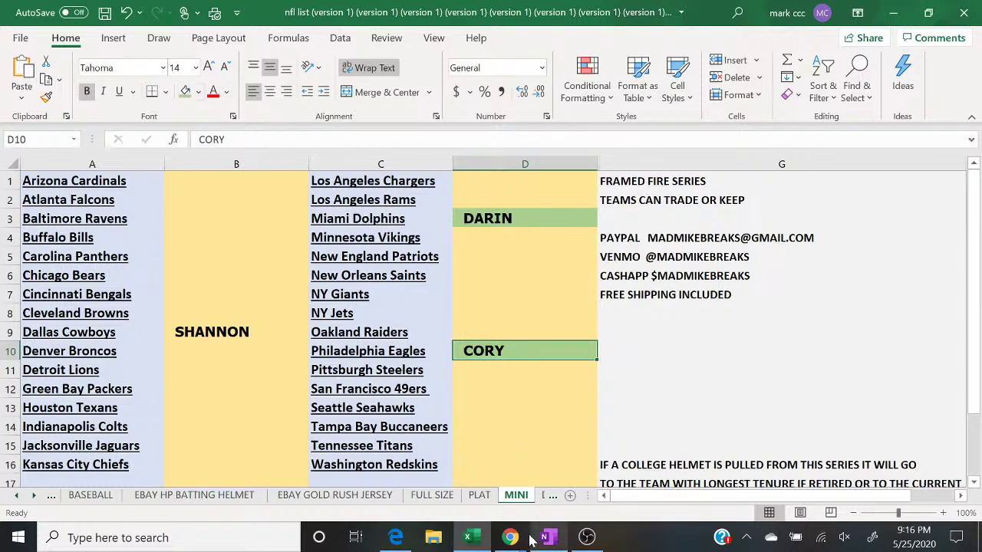
pyautogui.moveTo(510, 538)
pyautogui.click(597, 499)
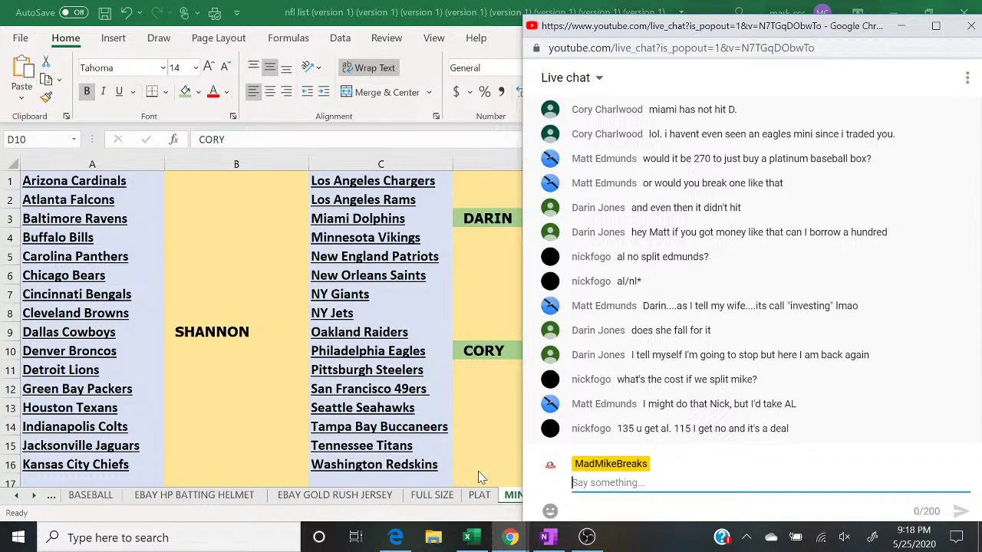
# Step: Show Excel's PLAT sheet with its empty buyer columns, with the live chat back in front
pyautogui.click(76, 503)
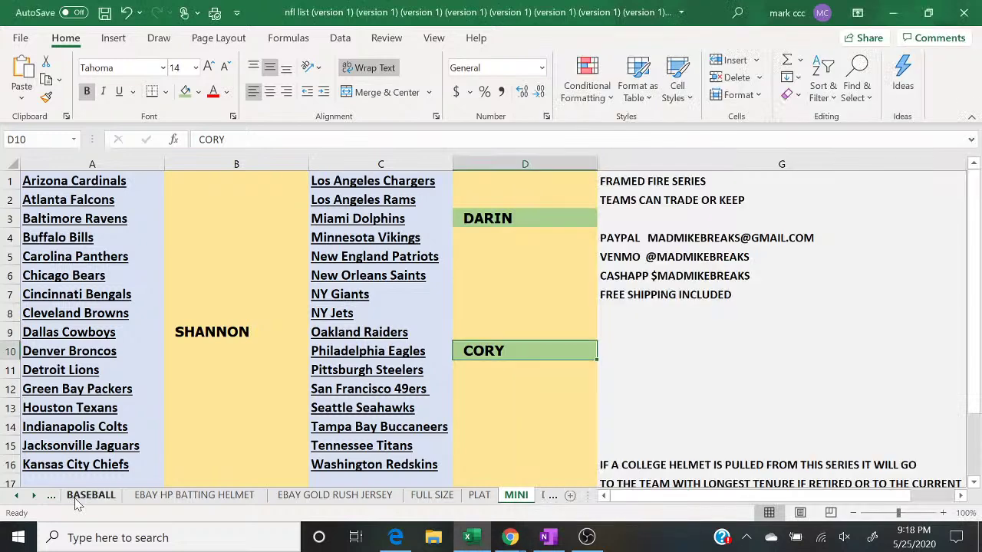
pyautogui.click(77, 499)
pyautogui.click(485, 499)
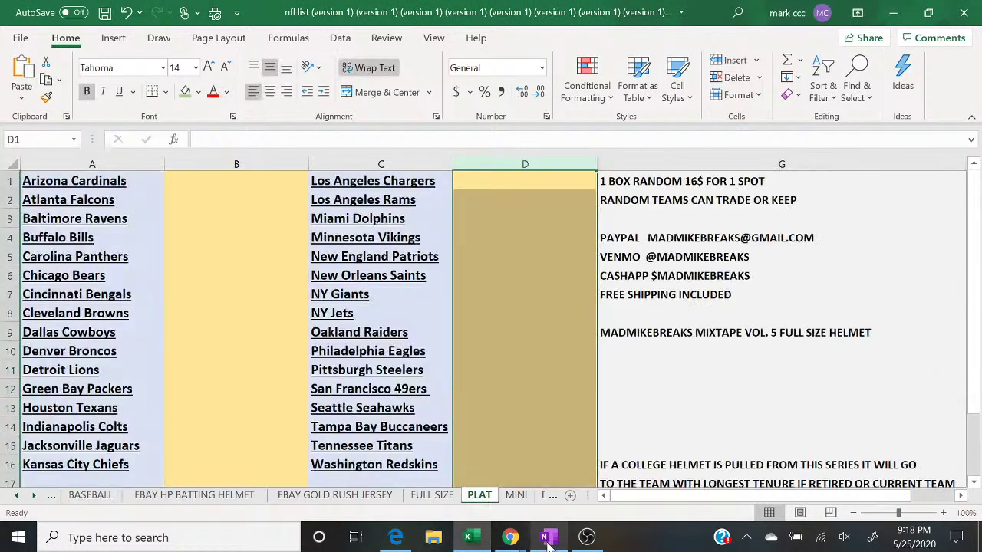
pyautogui.moveTo(510, 537)
pyautogui.click(626, 484)
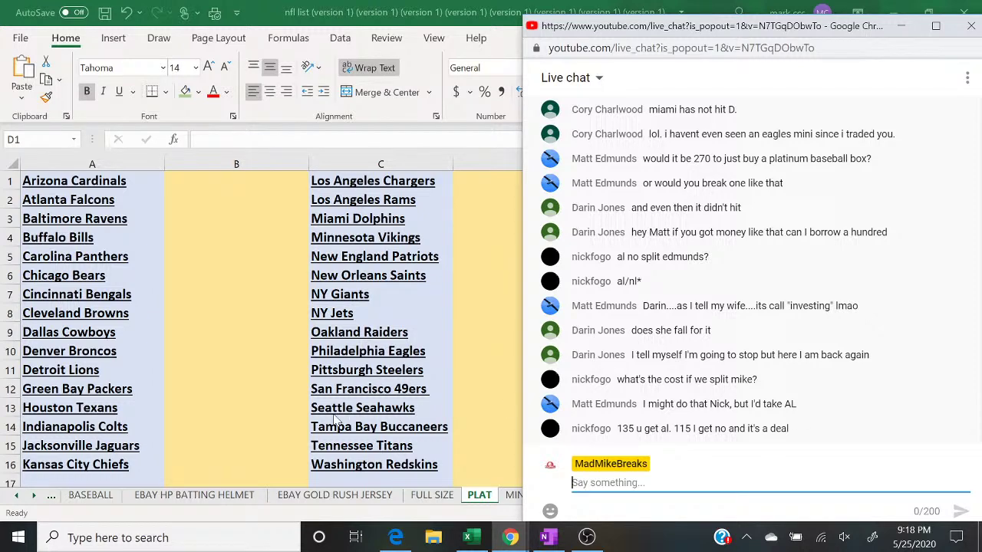
# Step: Show the MINI sheet and post '5 TO CLOSE MINI HELMET COMBO BREAK' in the live chat
pyautogui.click(509, 497)
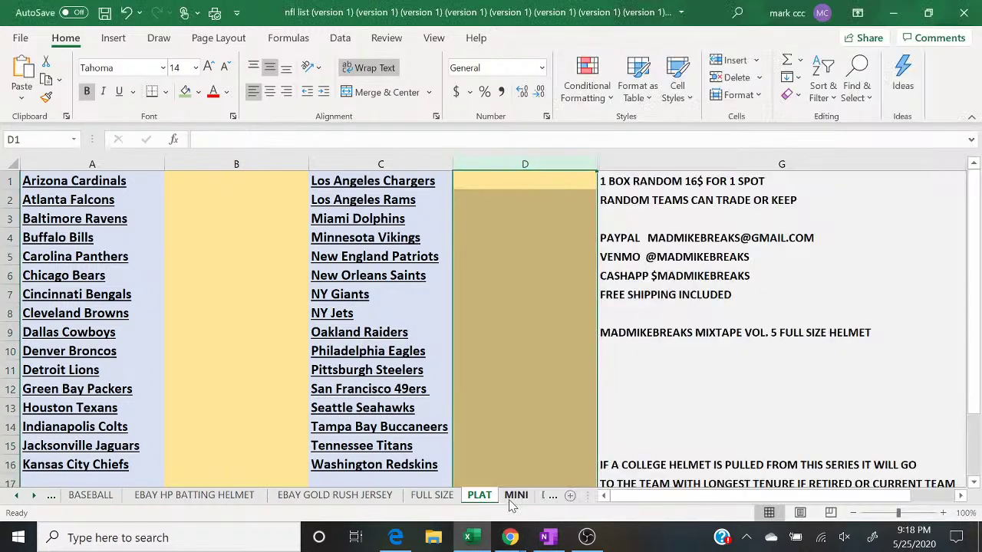
pyautogui.click(510, 497)
pyautogui.moveTo(510, 538)
pyautogui.click(583, 506)
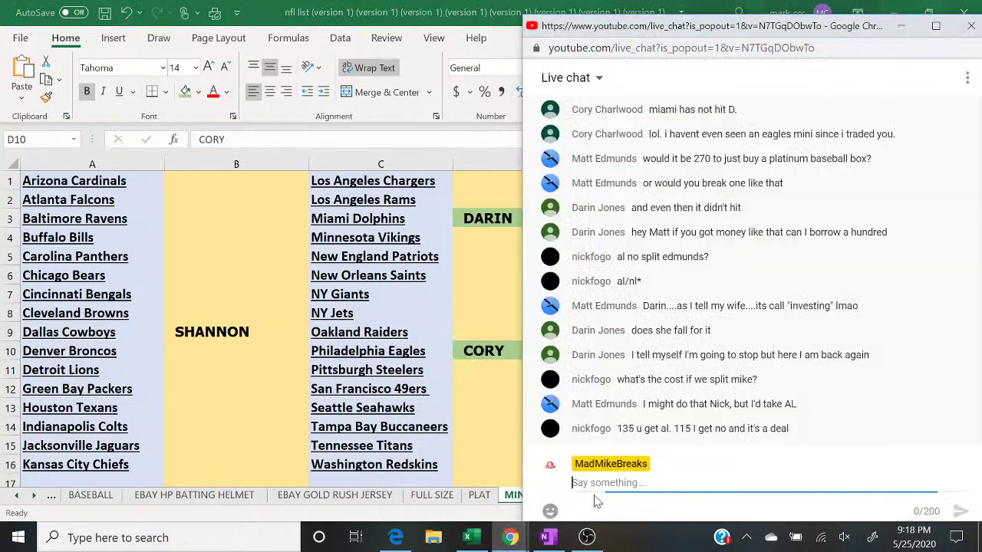
pyautogui.write('5 TO CLO')
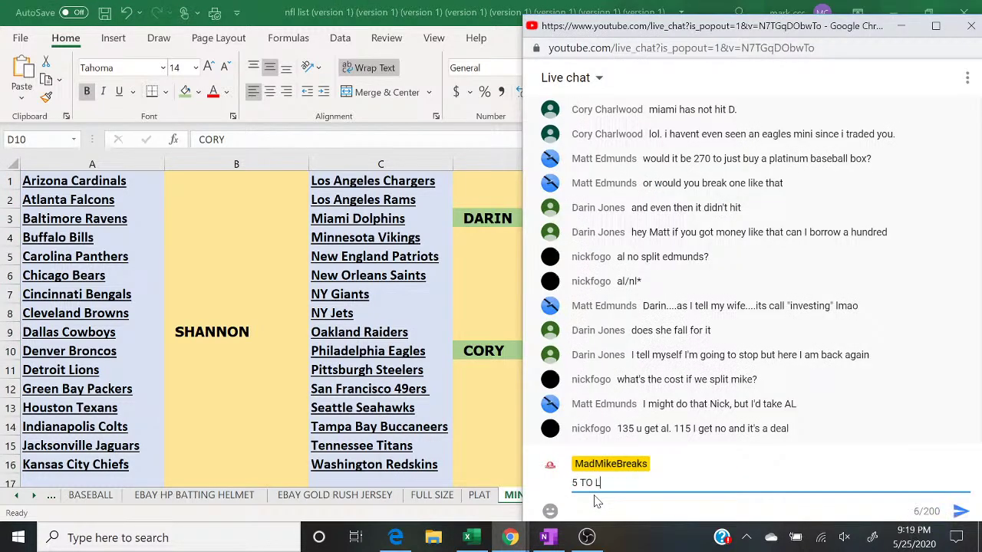
pyautogui.write('SE MU')
pyautogui.press('BackSpace')
pyautogui.press('BackSpace')
pyautogui.write('MINI HELME')
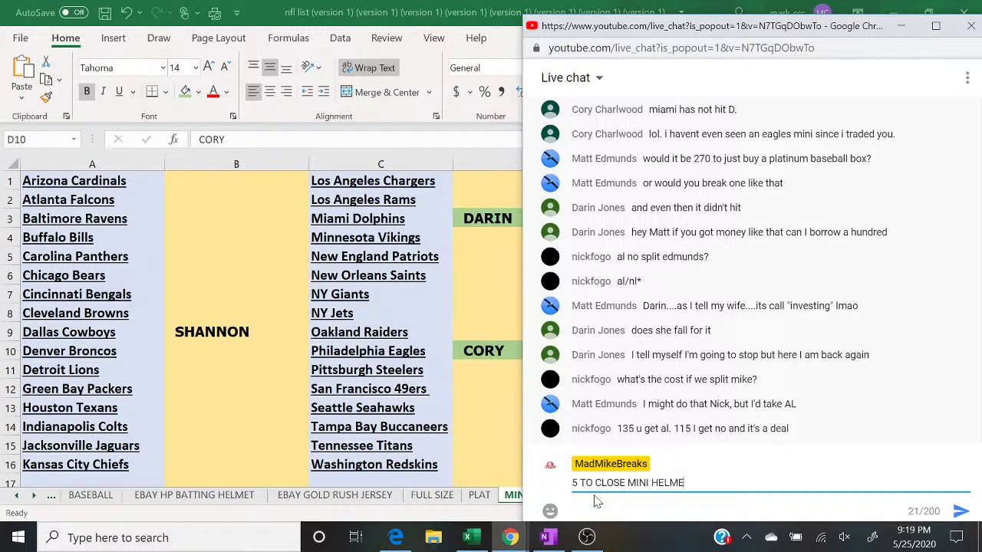
pyautogui.write('T COMB')
pyautogui.press('BackSpace')
pyautogui.write('MBO BREAK')
pyautogui.press('Return')
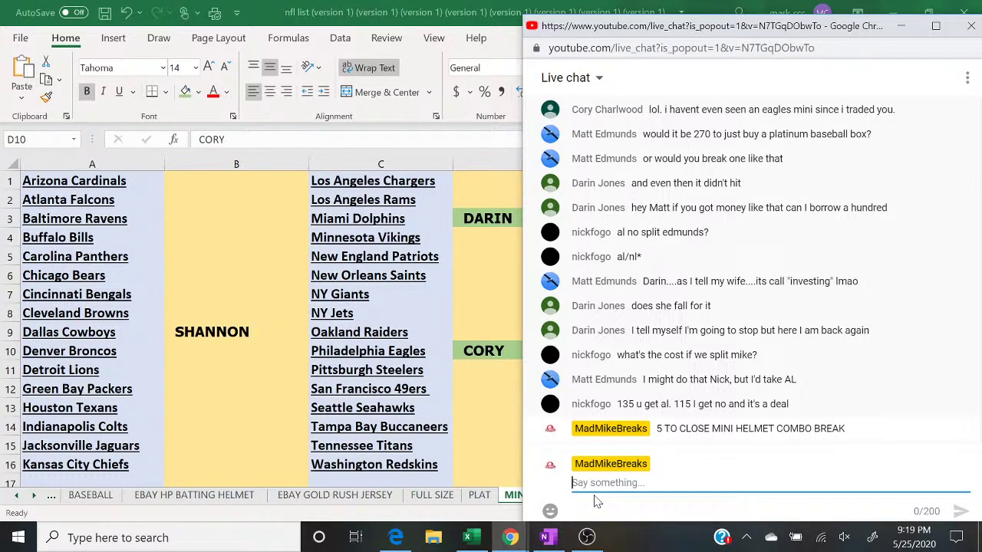
# Step: Post the mini helmet and Gold Rush photo 'pick 1 get 3' $28 spot offer in chat
pyautogui.write('MINI HELM')
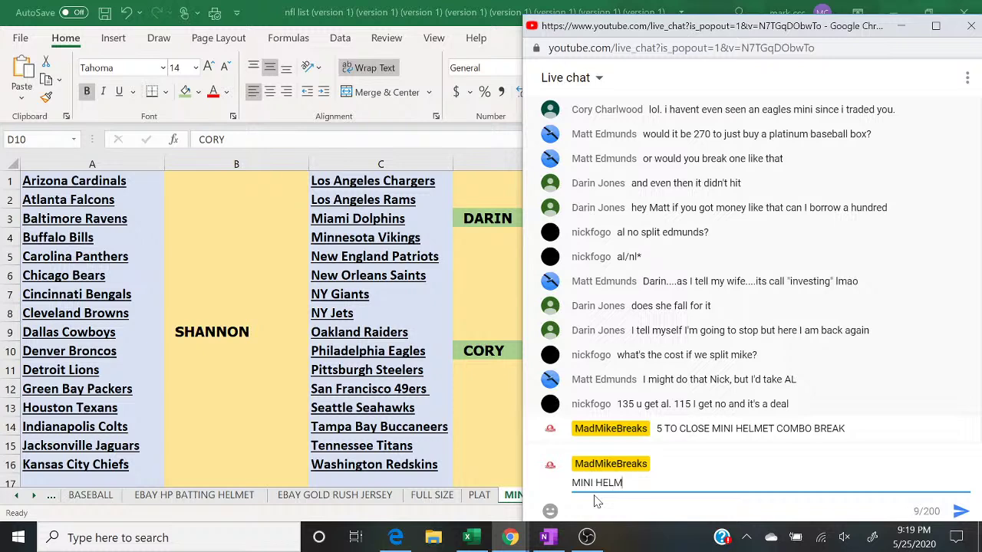
pyautogui.write('ET AND ')
pyautogui.write('GOLD RUSH P')
pyautogui.write('HOT')
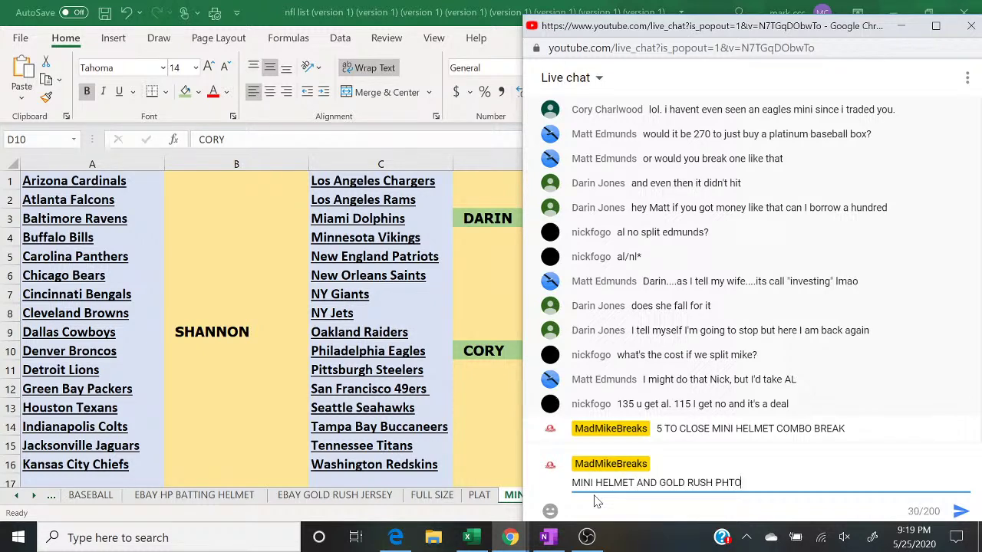
pyautogui.write('O')
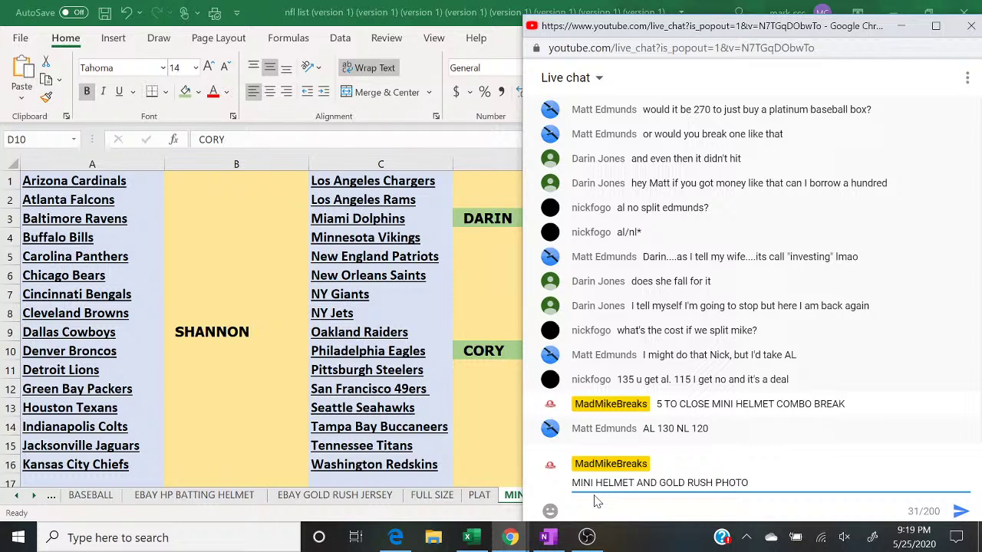
pyautogui.write('ICK 1 GET ')
pyautogui.write('3 28$ SP')
pyautogui.write('OT')
pyautogui.press('Return')
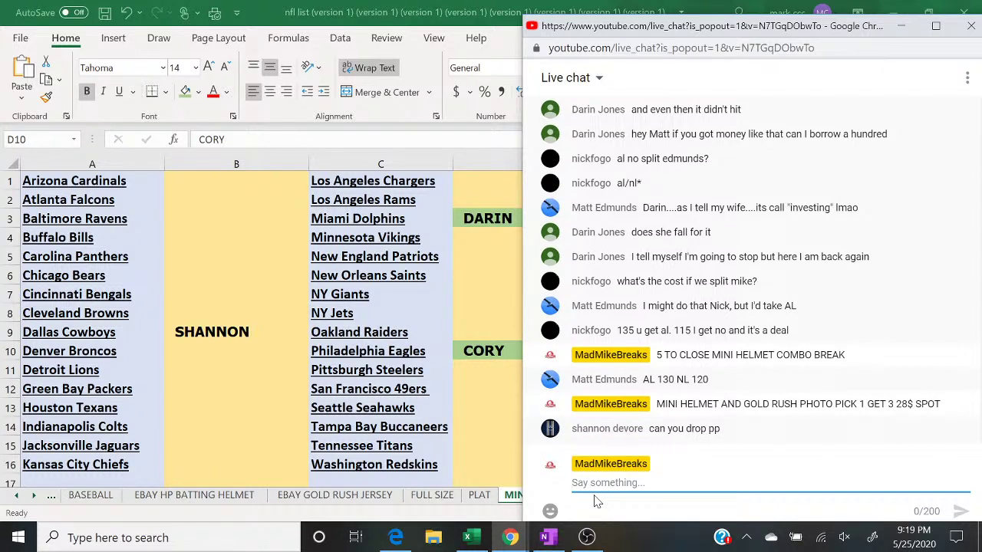
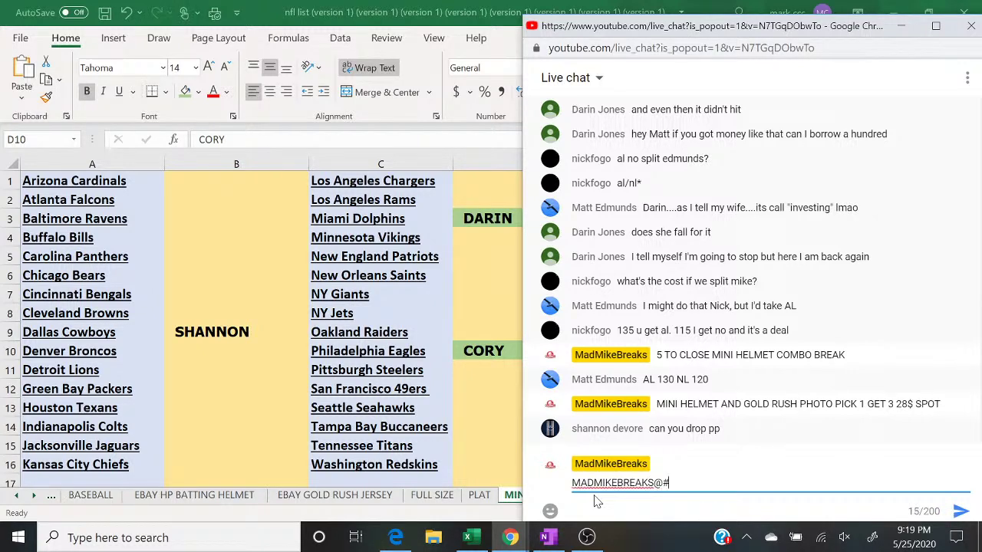
# Step: Send the PayPal e-mail address in chat, then type and clear a stray '202'
pyautogui.press('Return')
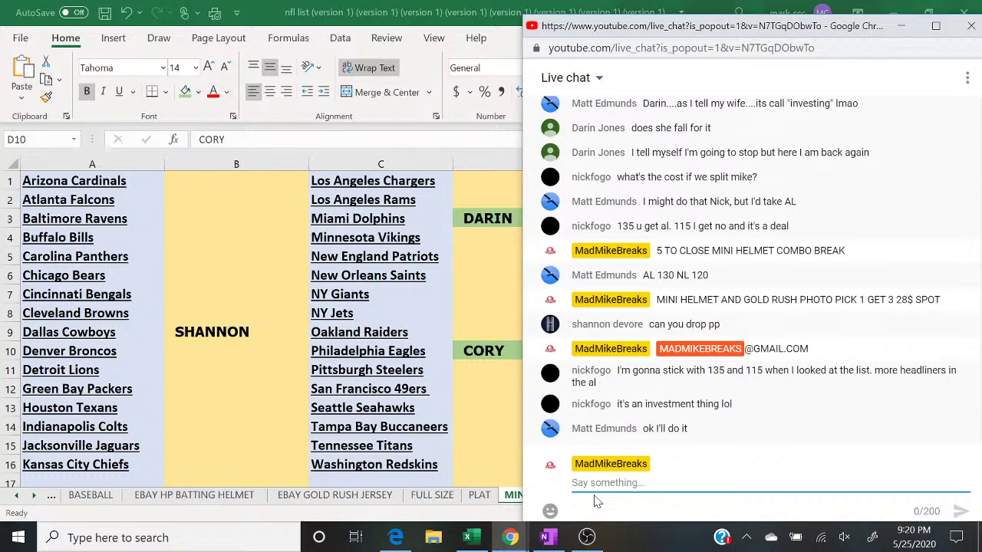
pyautogui.write('S')
pyautogui.press('BackSpace')
pyautogui.write('202')
pyautogui.press('BackSpace')
pyautogui.press('BackSpace')
pyautogui.press('BackSpace')
# Step: Switch the OBS stream to the camera scene and back to the display scene, then return to Excel
pyautogui.click(587, 537)
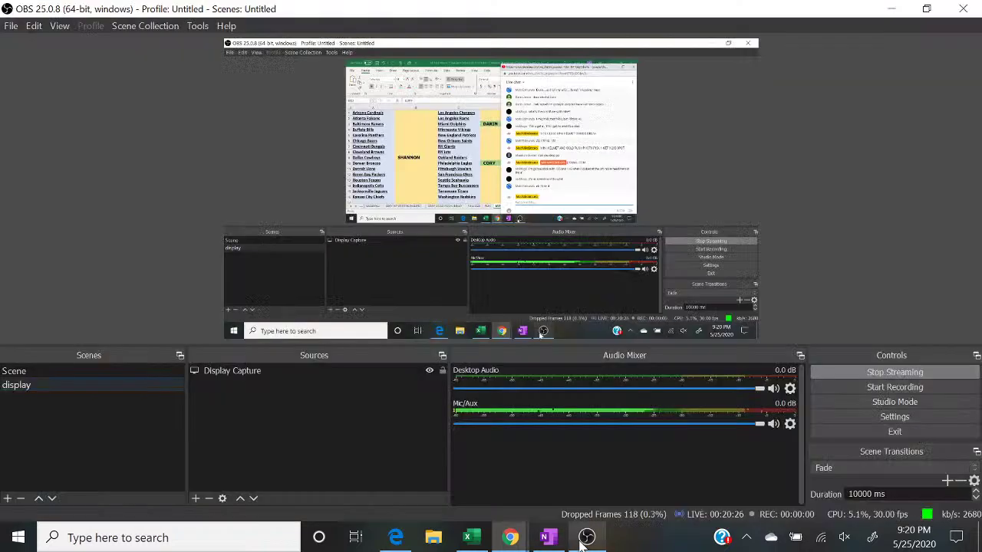
pyautogui.click(32, 371)
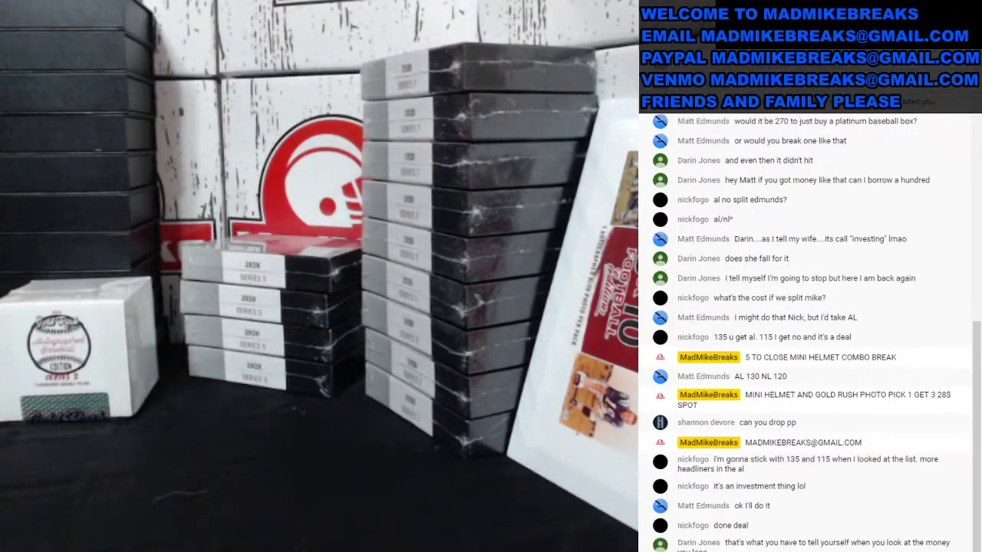
pyautogui.click(21, 388)
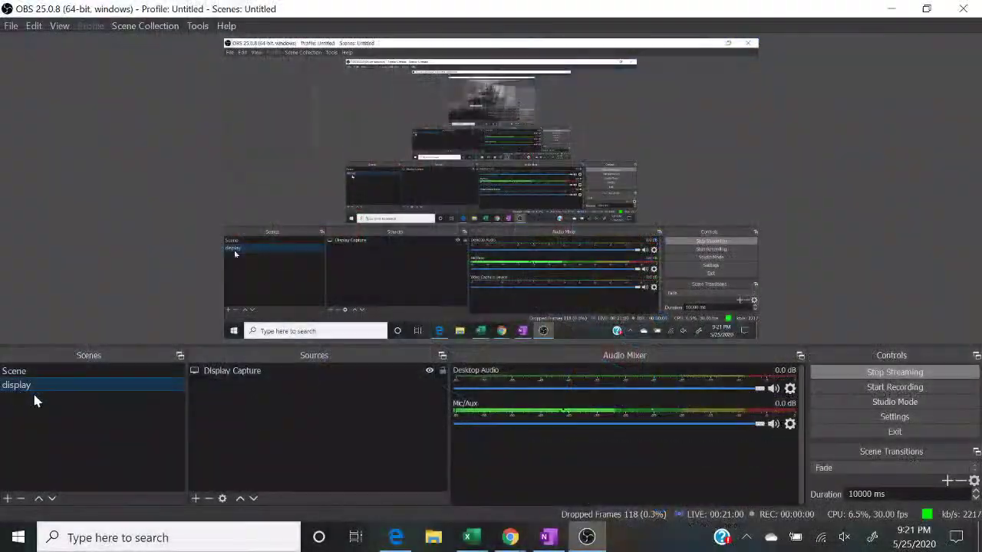
pyautogui.click(467, 538)
# Step: After checking chat, clear the buyer's name from cell D3 on the BASEBALL sheet
pyautogui.moveTo(514, 541)
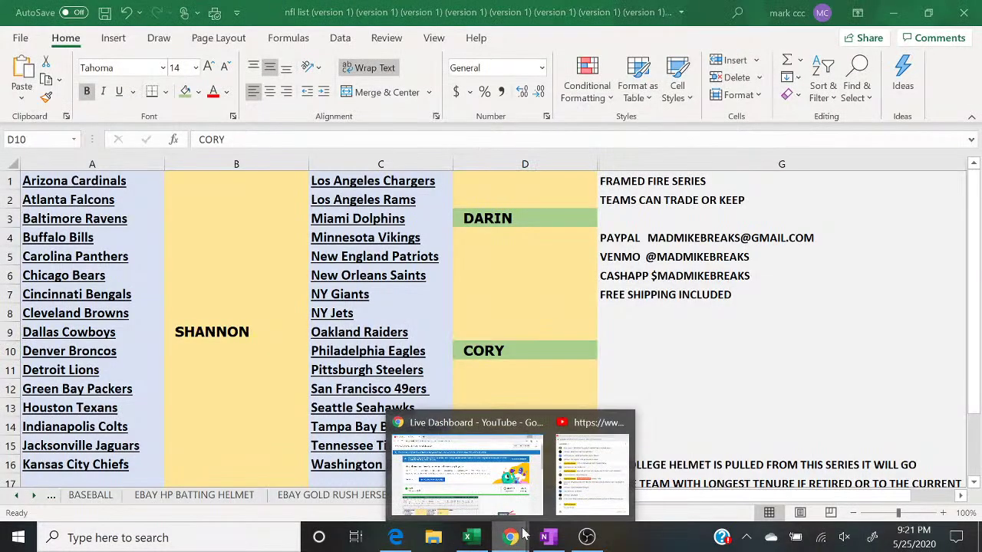
pyautogui.click(589, 503)
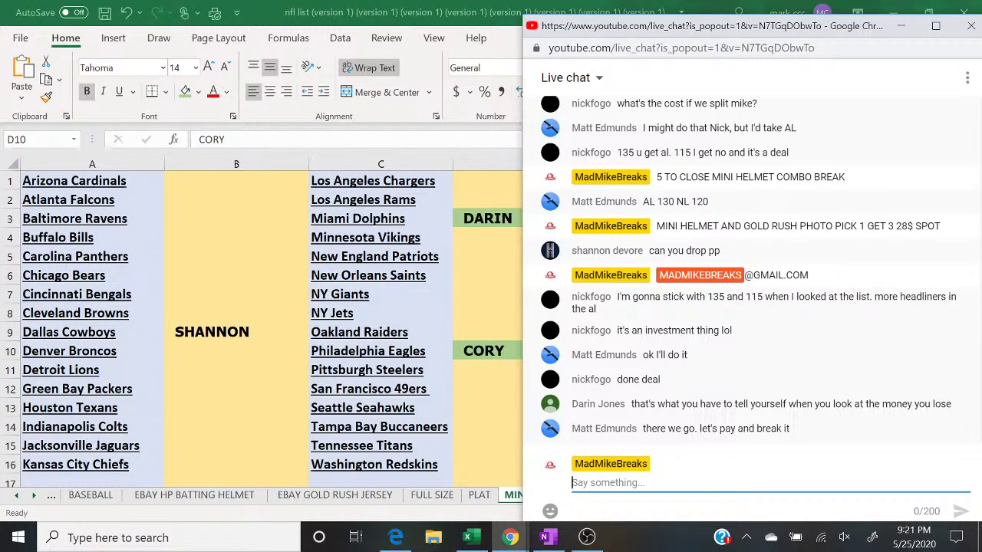
pyautogui.click(96, 497)
pyautogui.click(97, 497)
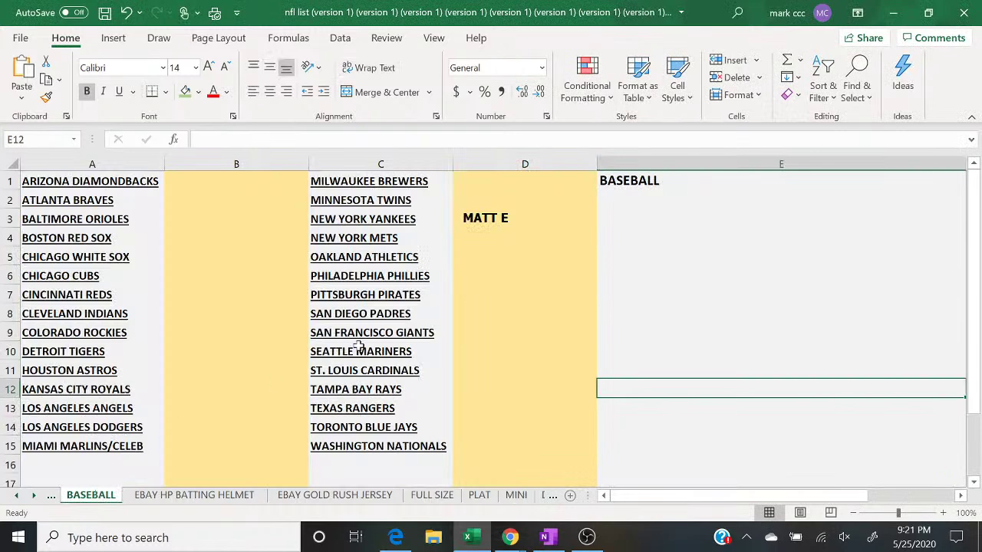
pyautogui.click(552, 224)
pyautogui.press('BackSpace')
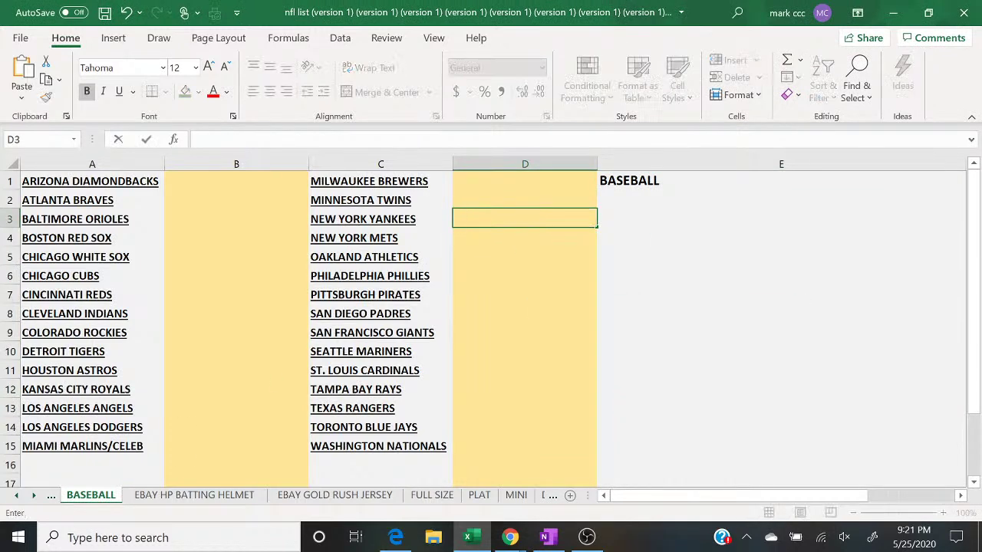
# Step: Return to the MINI sheet and bring the live chat back in front
pyautogui.click(479, 496)
pyautogui.click(516, 496)
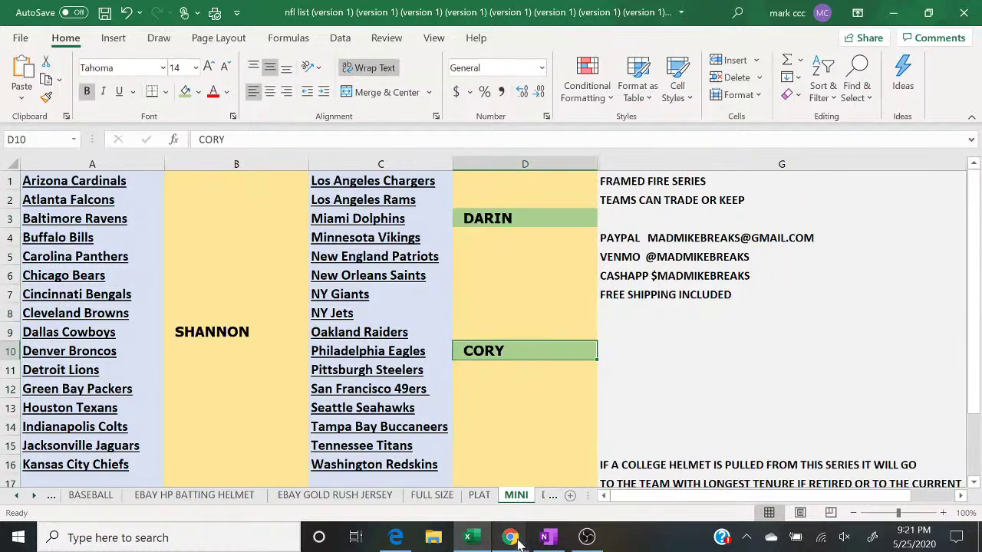
pyautogui.moveTo(513, 540)
pyautogui.click(591, 477)
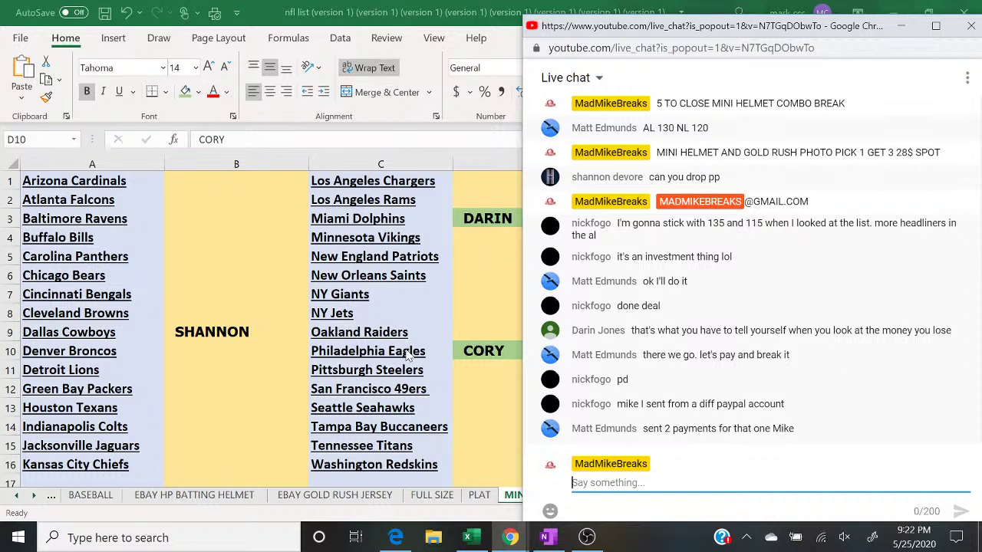
# Step: Fill the buyer's cell B9 green to mark the payment, then return to the live chat
pyautogui.click(260, 332)
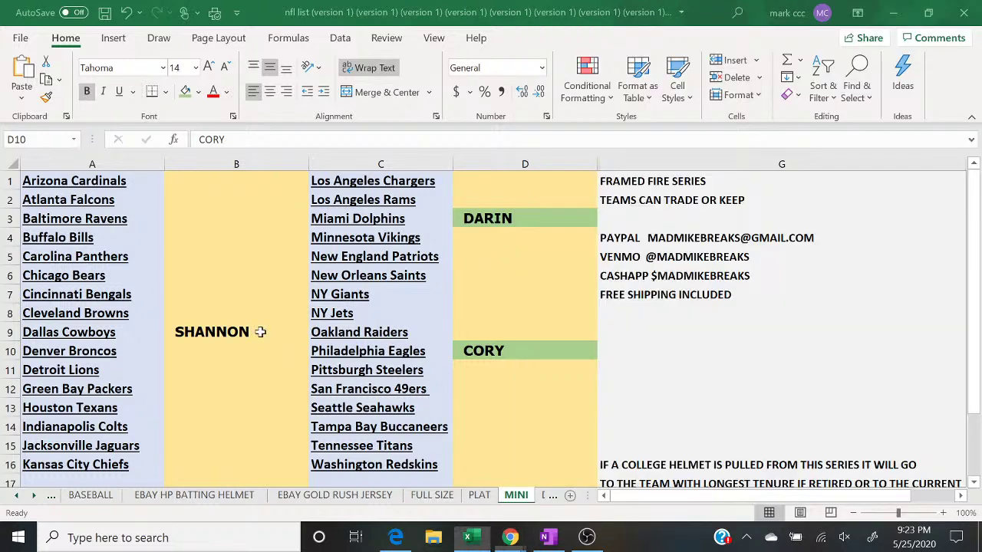
pyautogui.click(185, 91)
pyautogui.moveTo(509, 537)
pyautogui.click(601, 497)
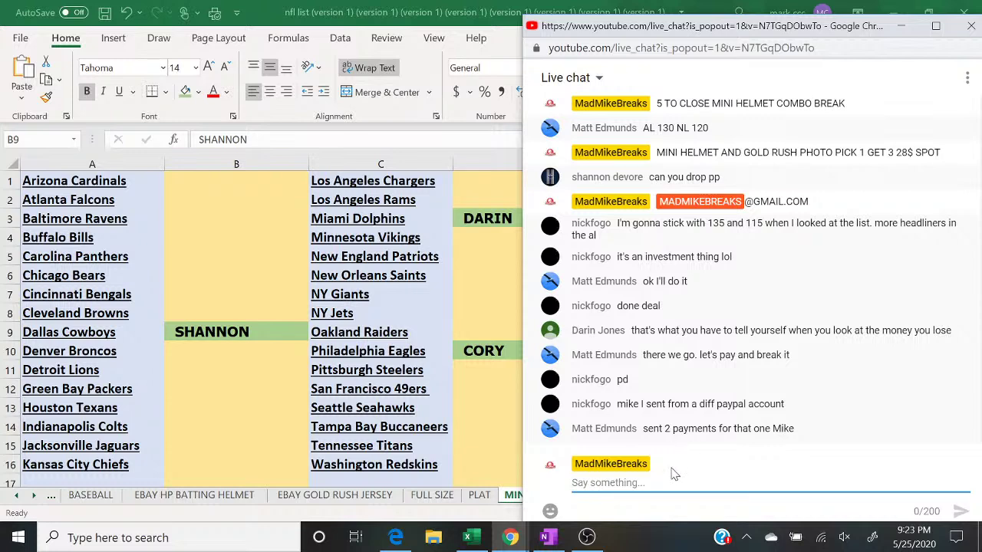
# Step: Send a chat message stating which buyer has the AL side and which has NL
pyautogui.write('MATT HAS AL ')
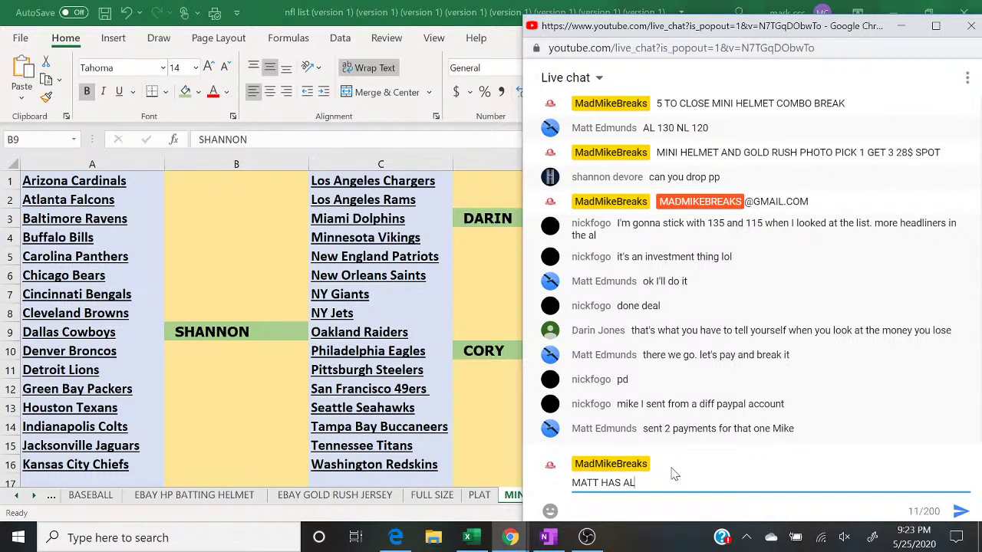
pyautogui.write('FOGO HAS')
pyautogui.scroll(1, 749, 289)
pyautogui.scroll(-1, 749, 289)
pyautogui.write('NL')
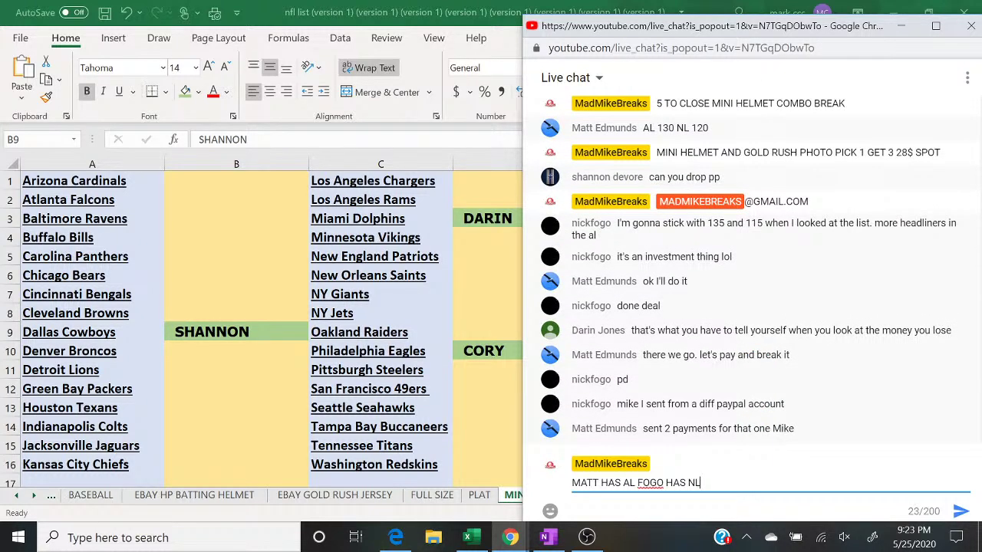
pyautogui.press('Return')
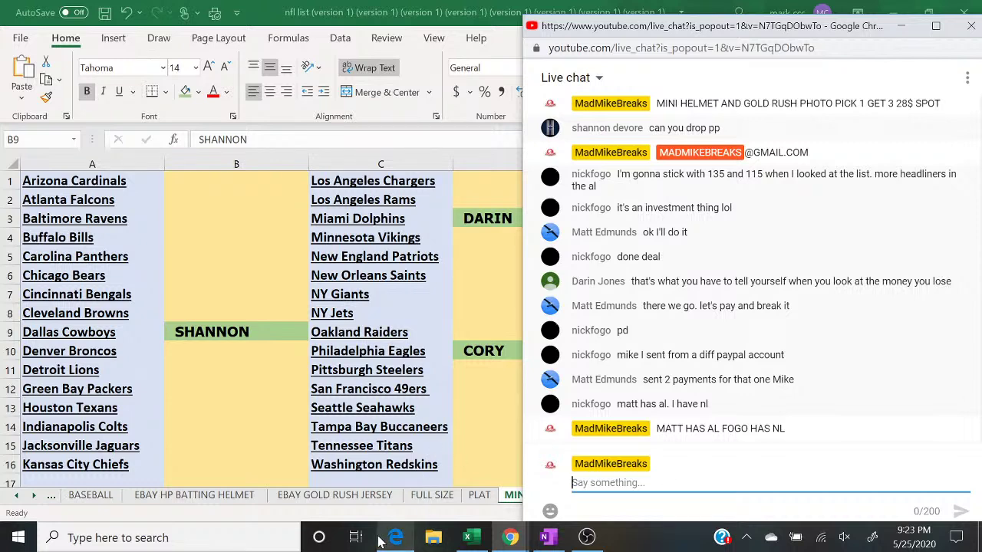
# Step: Switch the OBS broadcast to the webcam scene of the card boxes with the chat overlay
pyautogui.click(587, 537)
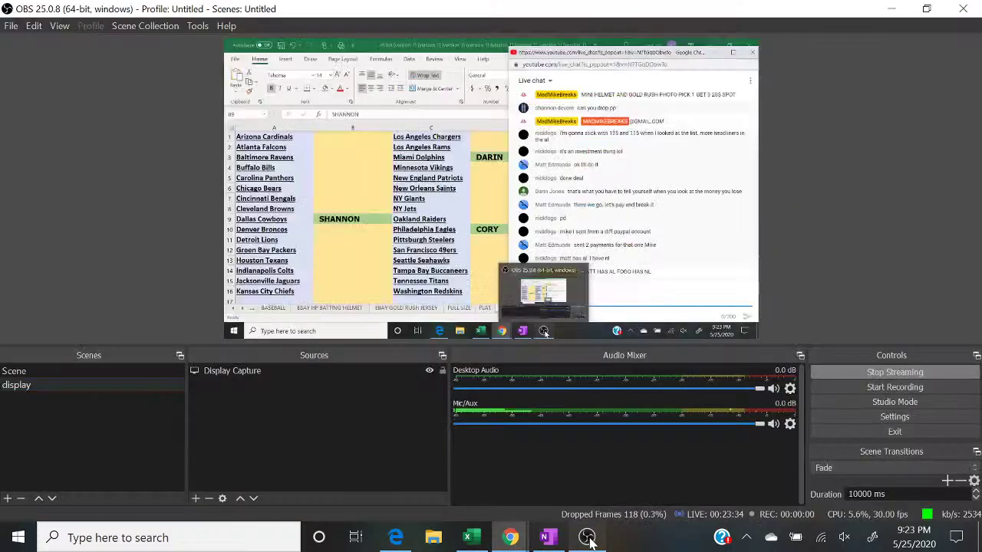
pyautogui.click(44, 373)
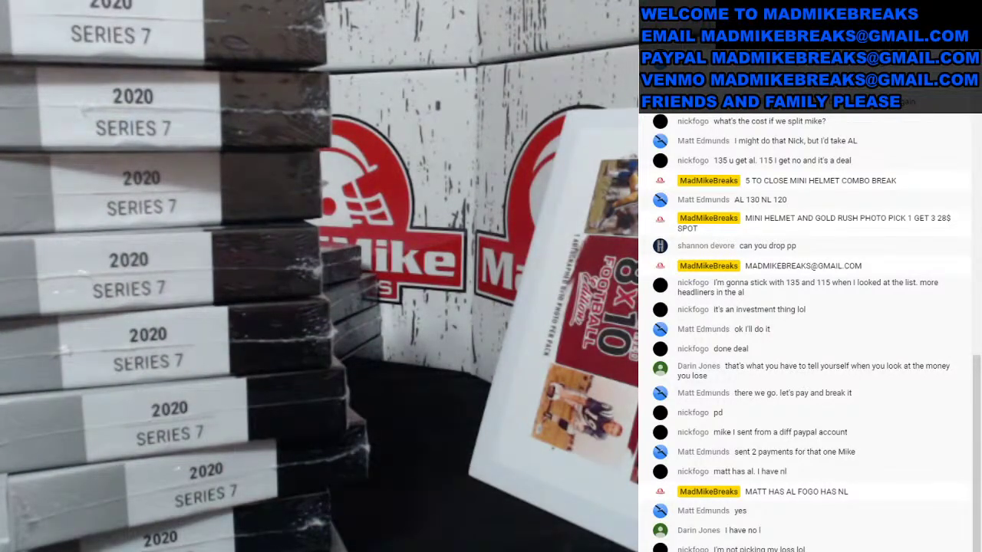
# Step: Switch the stream back to desktop capture and bring Excel and the live chat forward
pyautogui.click(116, 383)
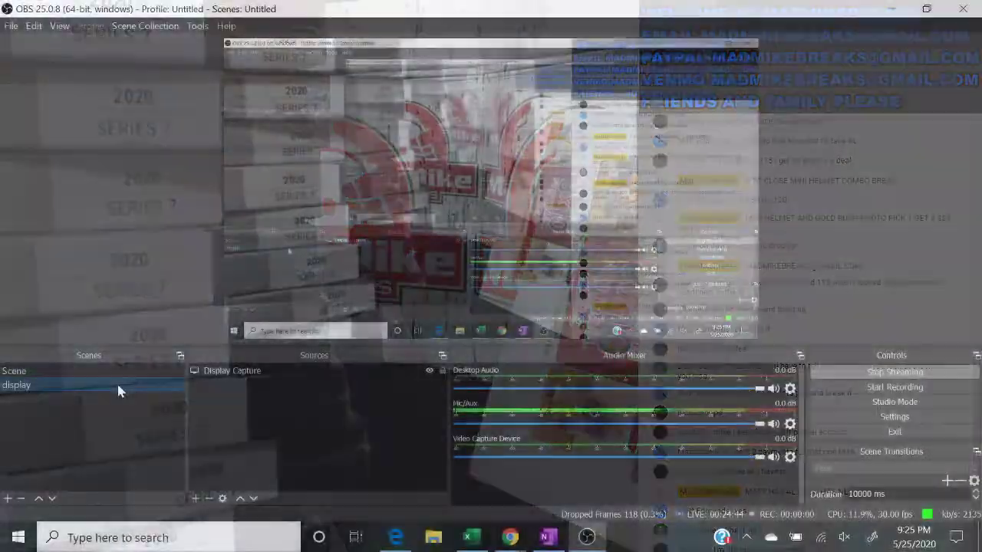
pyautogui.click(471, 538)
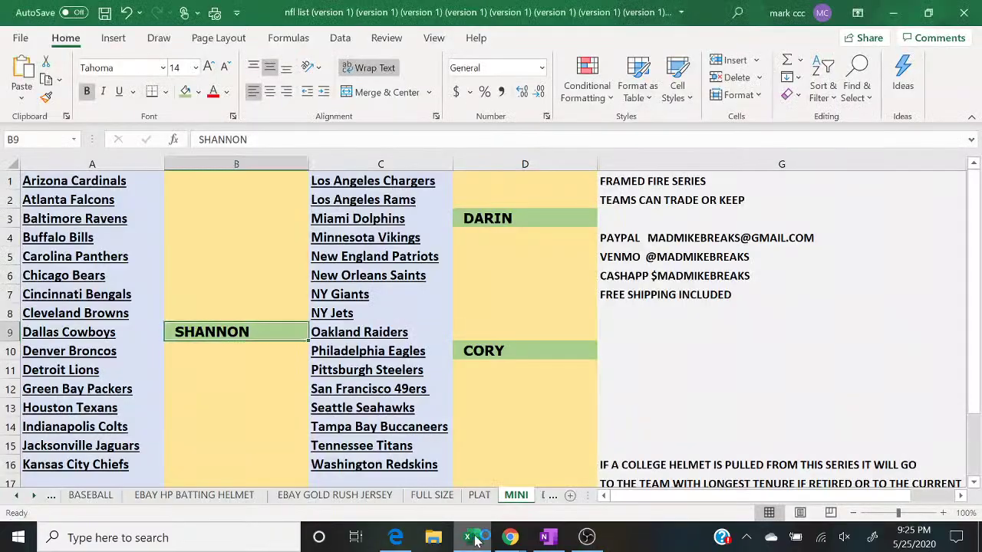
pyautogui.moveTo(510, 537)
pyautogui.click(579, 464)
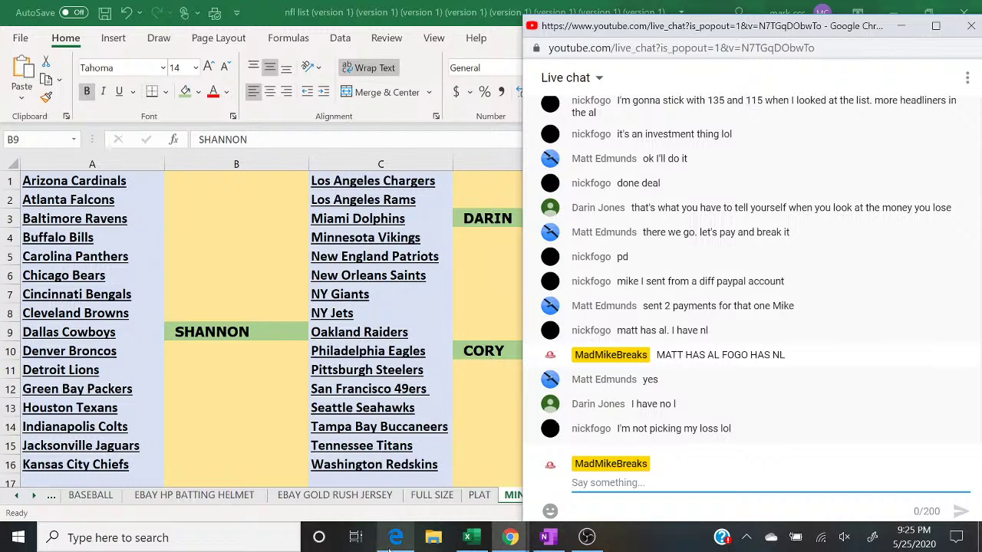
# Step: Bring the random.org List Randomizer with numbers 46–74 forward, reposition it, and maximize it
pyautogui.moveTo(469, 544)
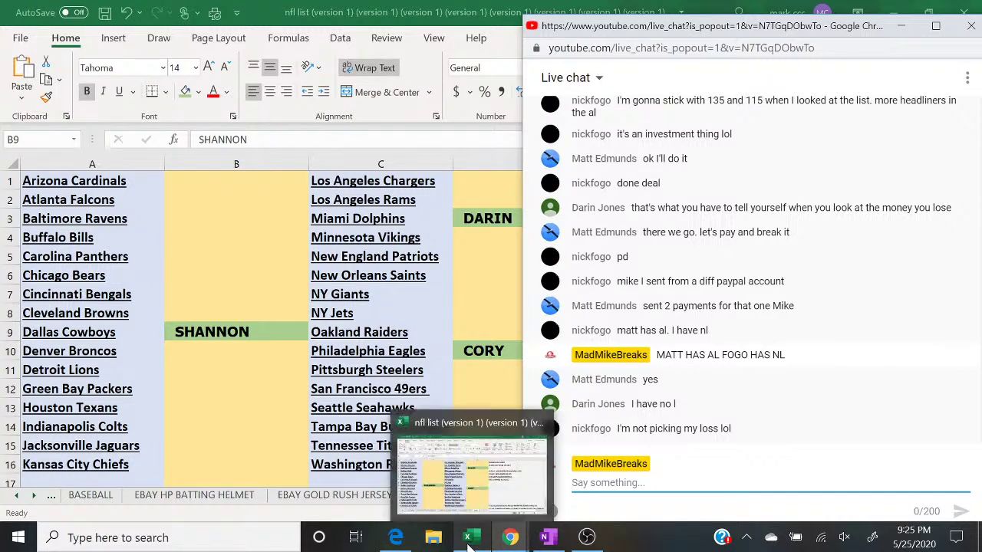
pyautogui.click(397, 540)
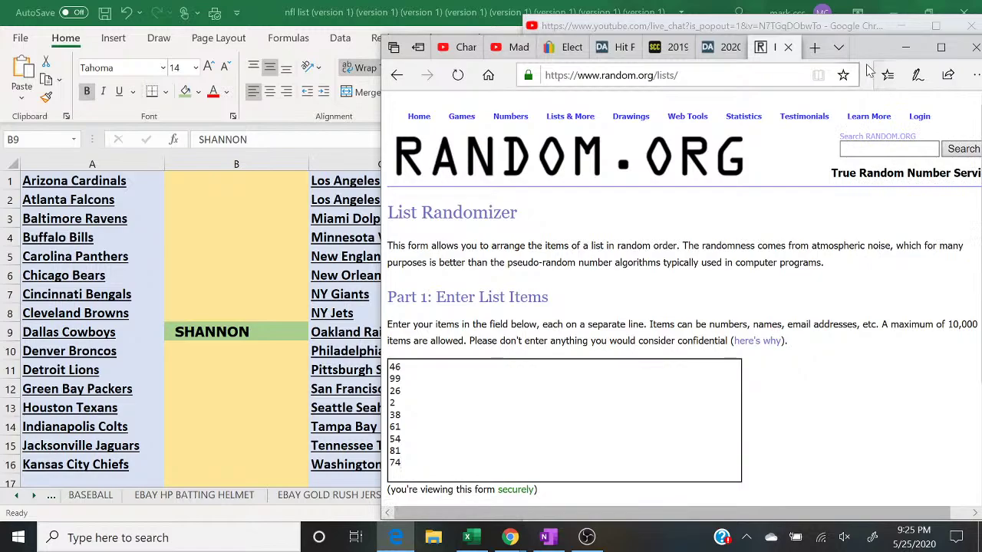
pyautogui.moveTo(866, 55); pyautogui.dragTo(490, 24)
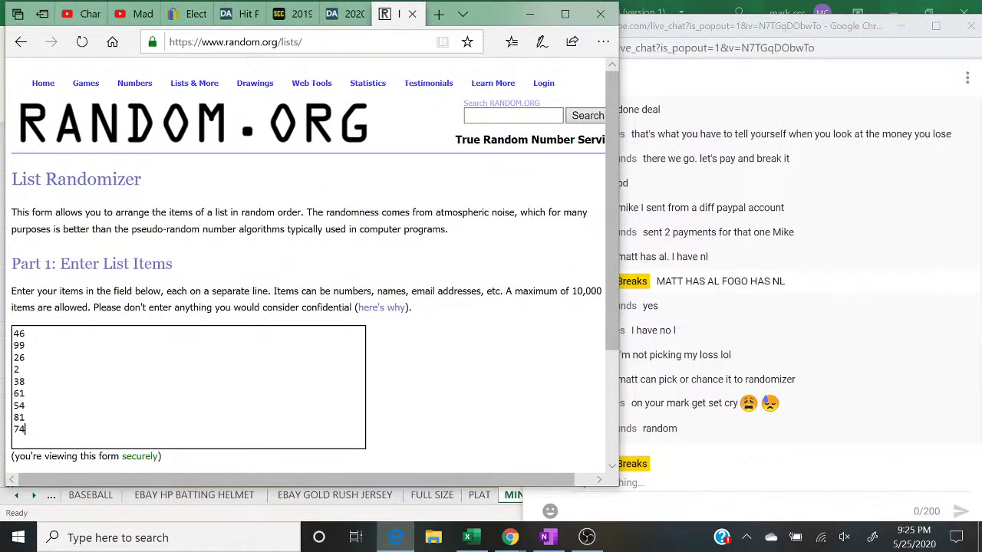
pyautogui.click(826, 370)
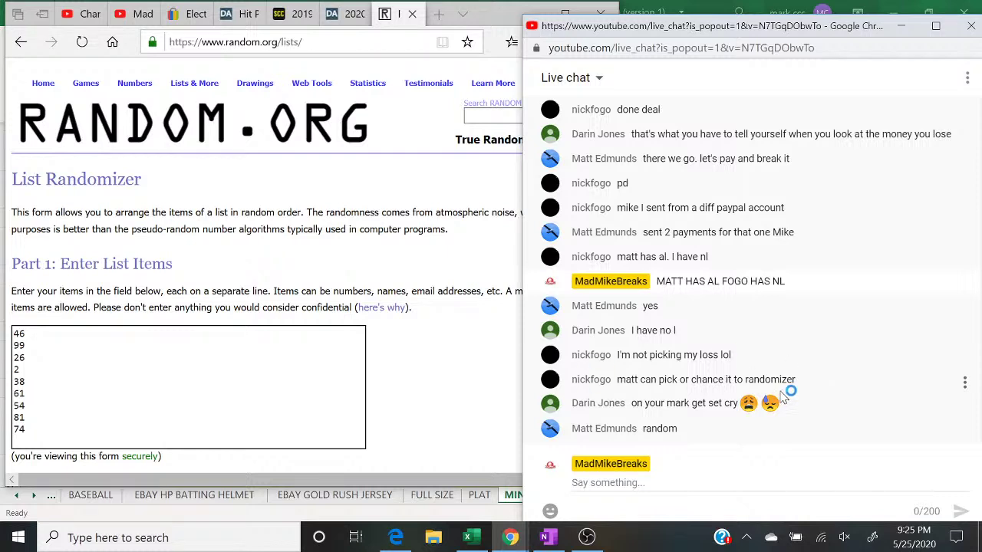
pyautogui.click(491, 14)
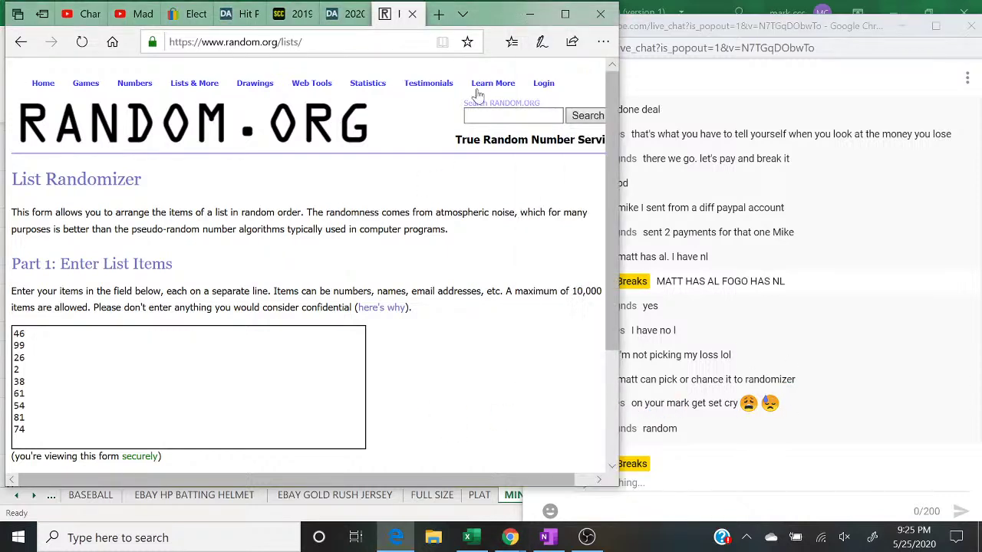
pyautogui.moveTo(491, 13); pyautogui.dragTo(774, 23)
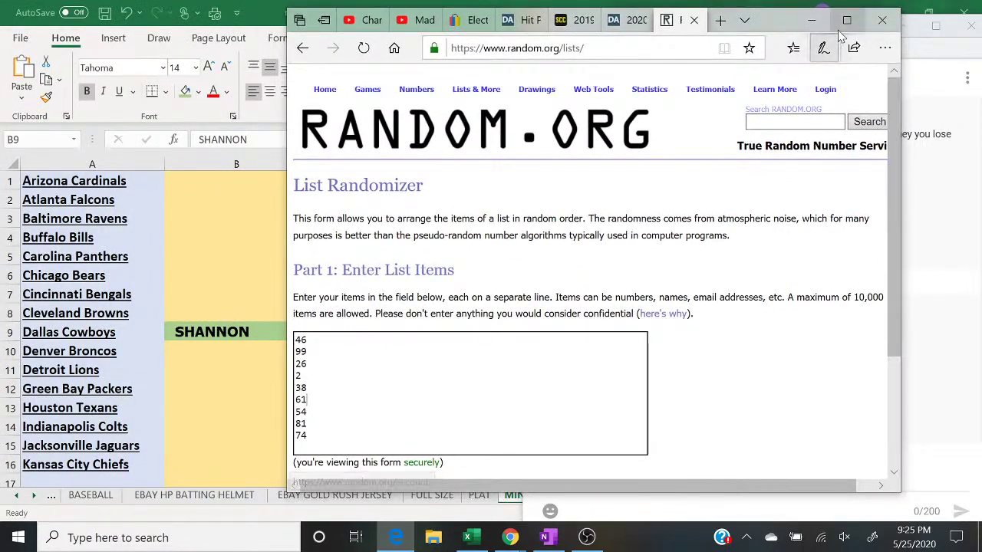
pyautogui.click(845, 23)
# Step: Shuffle the nine-number list five times on random.org, ending with 54 on top
pyautogui.scroll(-3, 639, 367)
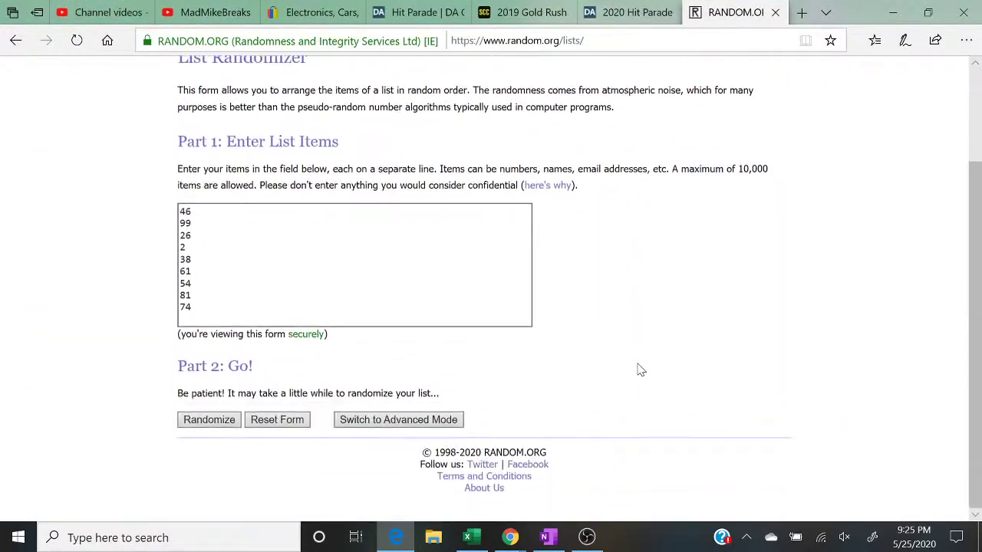
pyautogui.moveTo(510, 537)
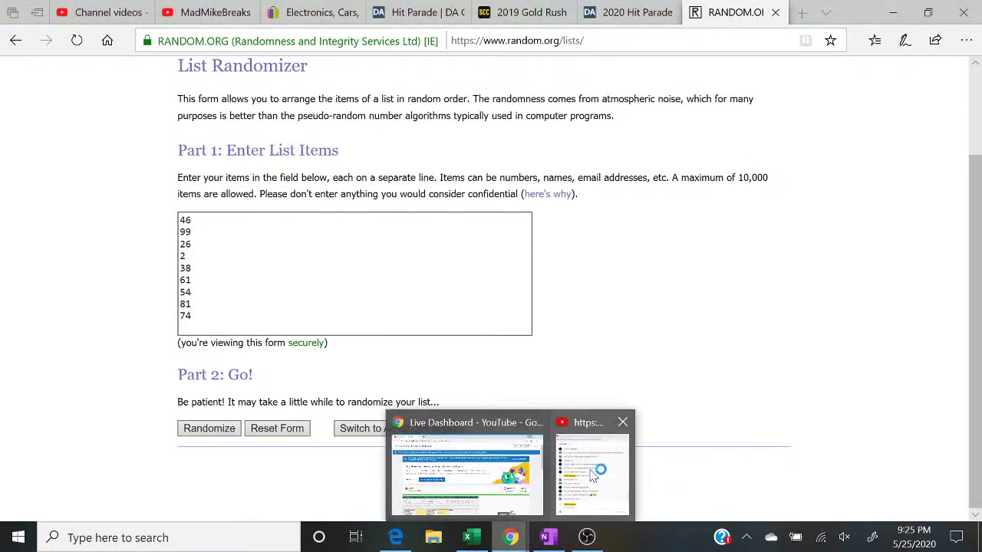
pyautogui.click(597, 473)
pyautogui.click(224, 431)
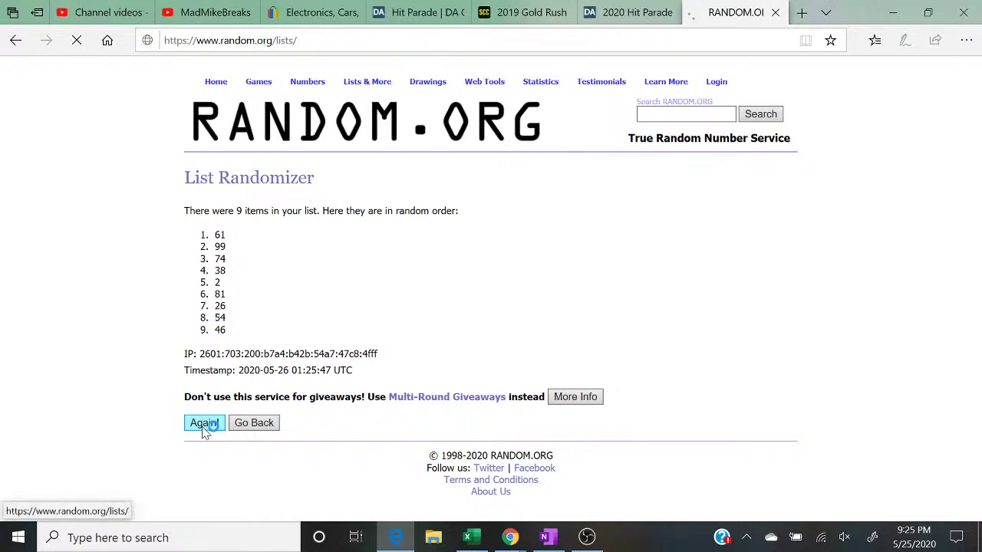
pyautogui.click(201, 451)
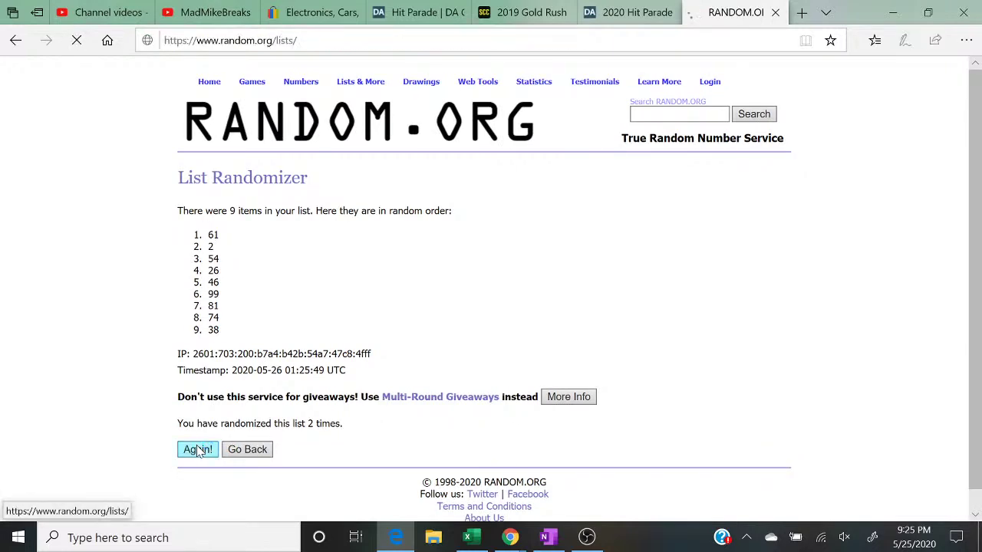
pyautogui.click(198, 451)
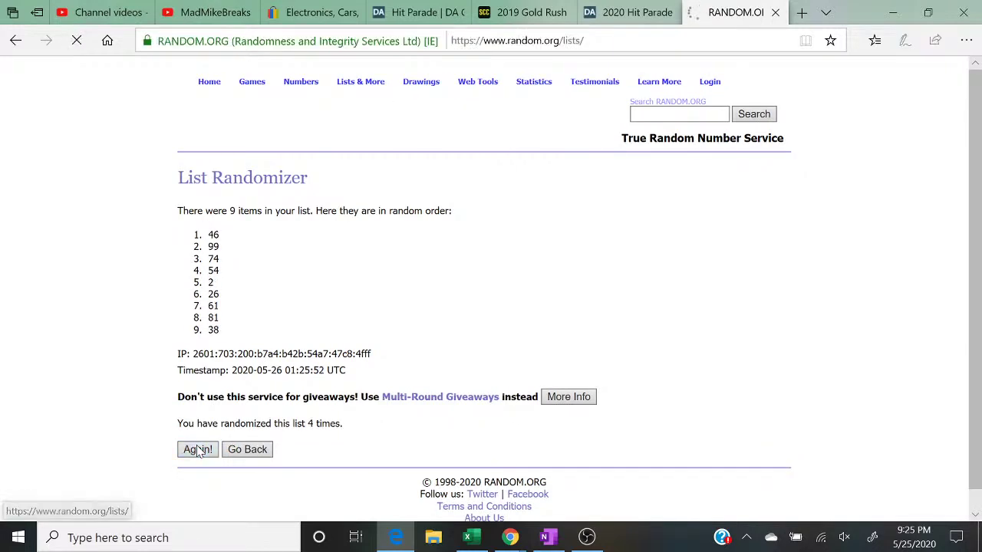
pyautogui.click(198, 451)
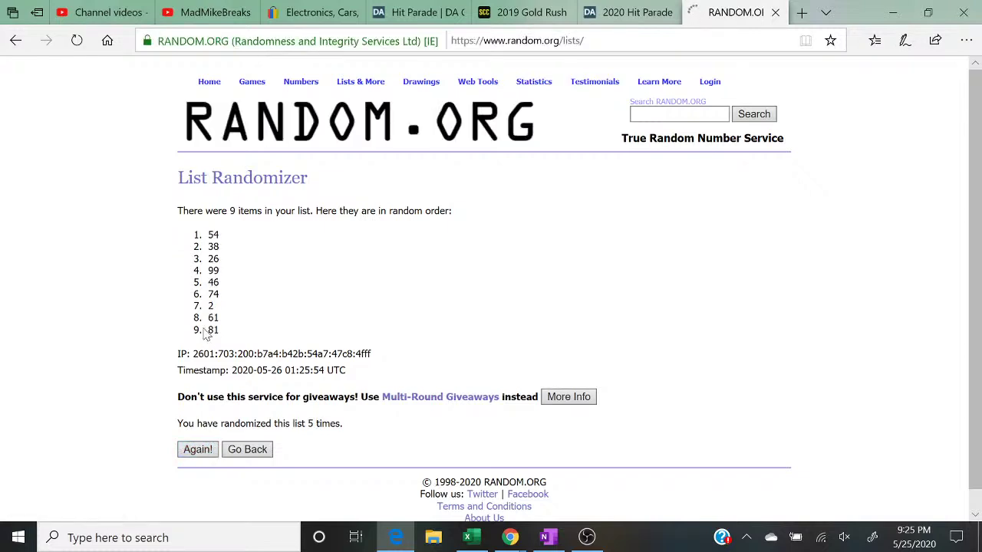
# Step: Highlight the top result 54 and the line showing the list was randomized 5 times
pyautogui.moveTo(230, 234); pyautogui.dragTo(184, 242)
pyautogui.moveTo(356, 427); pyautogui.dragTo(163, 424)
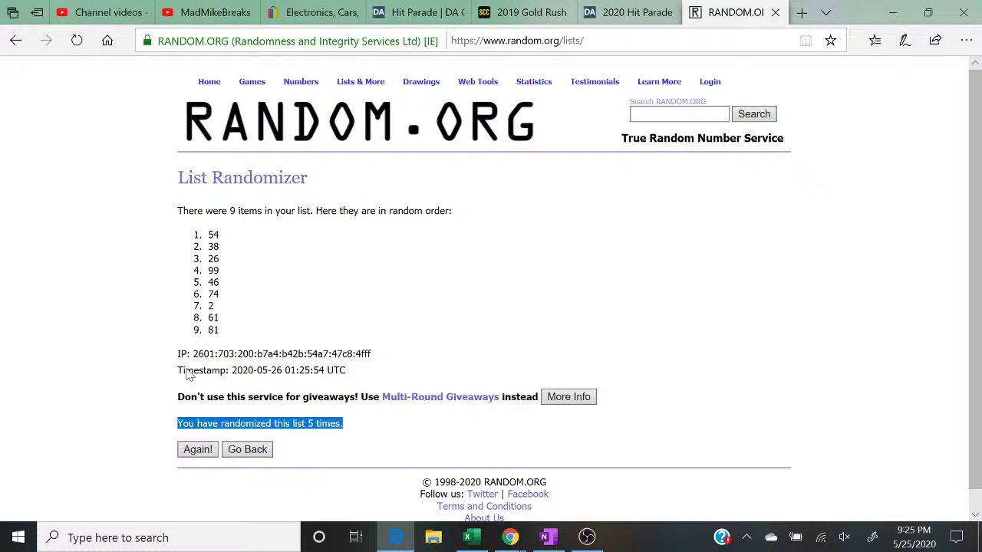
pyautogui.moveTo(232, 239); pyautogui.dragTo(189, 242)
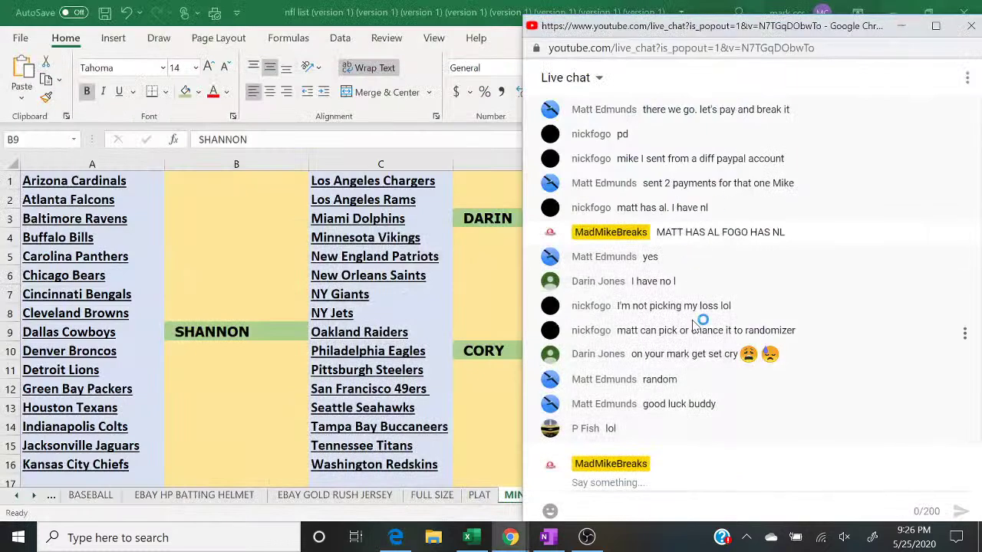
# Step: Put the OBS stream back on the webcam scene showing the card boxes and graded card
pyautogui.click(587, 537)
pyautogui.click(76, 372)
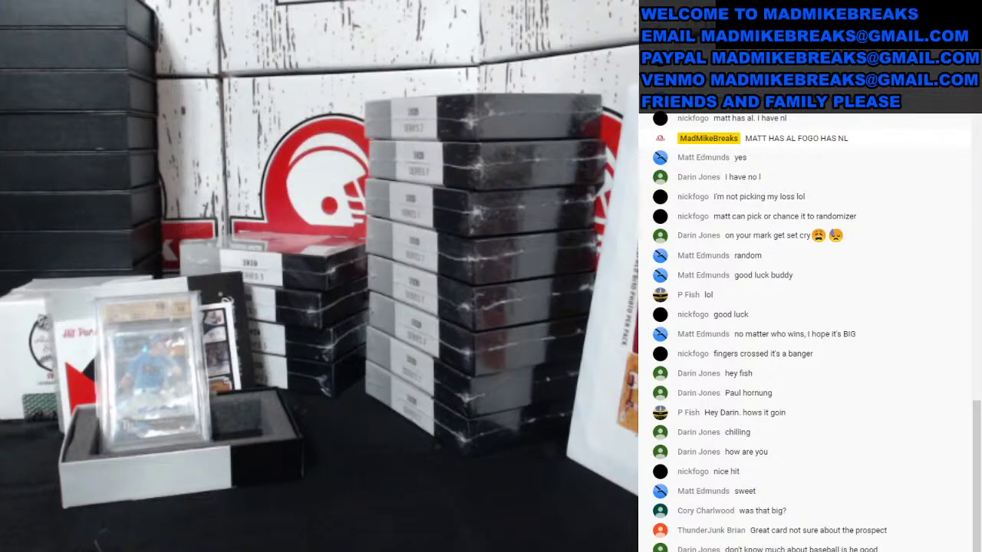
# Step: Leave the full-screen stream preview and bring the YouTube live chat forward
pyautogui.press('Escape')
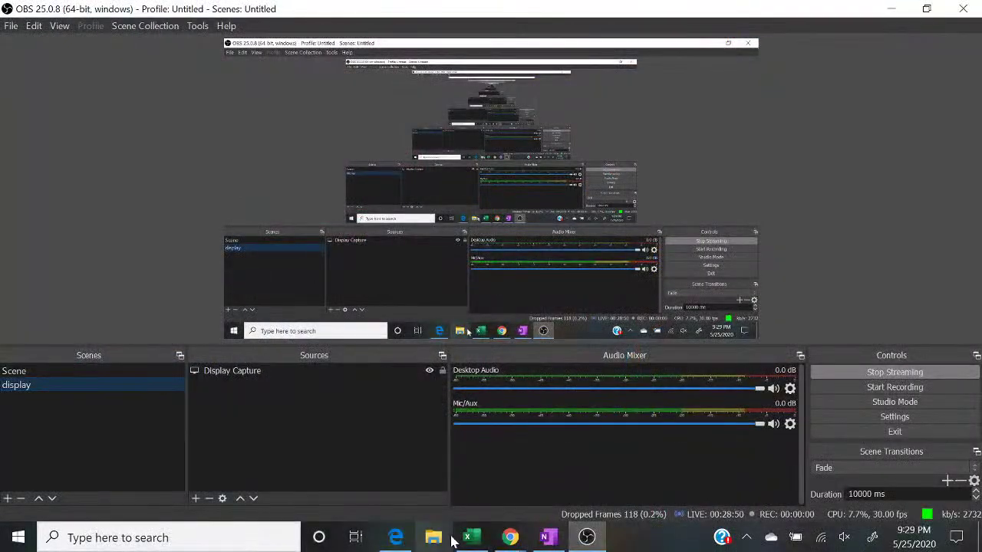
pyautogui.click(472, 537)
pyautogui.moveTo(510, 537)
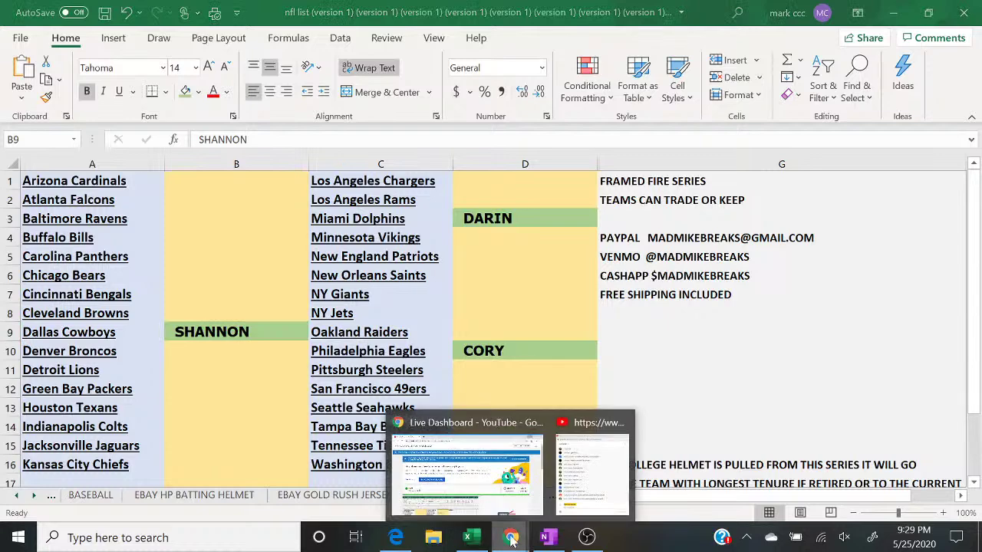
pyautogui.click(592, 475)
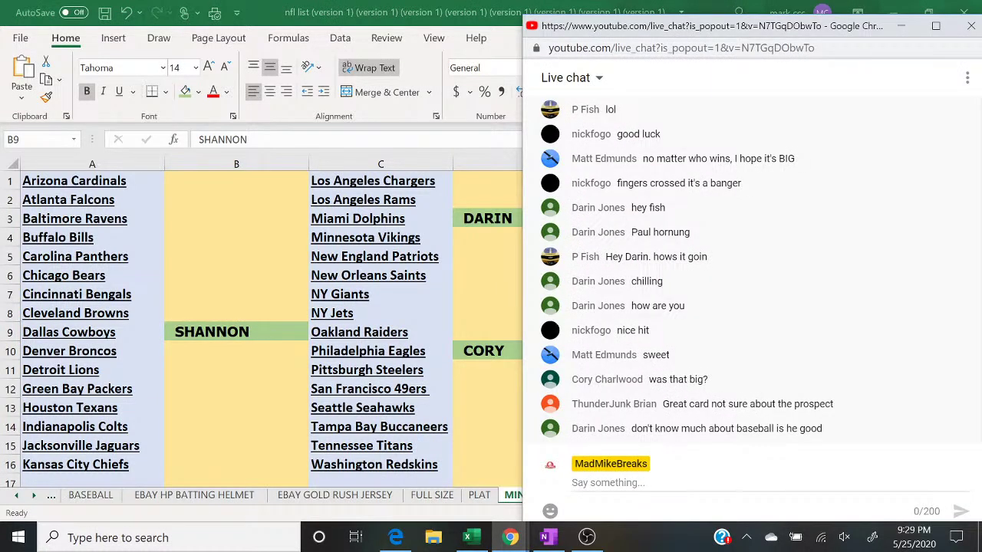
# Step: Post '5 TO CLOSE' and the '8 BY 10 PHOTO 2 BOX BREAK PICK 1 GET 3 28$ SPOT' offer in chat
pyautogui.click(592, 482)
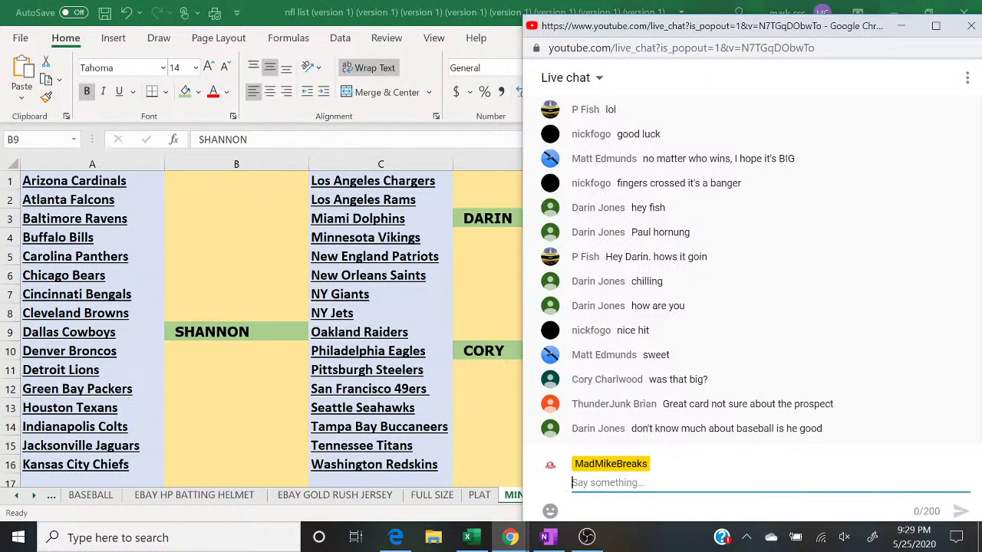
pyautogui.write('5 TO CLOSE')
pyautogui.press('Return')
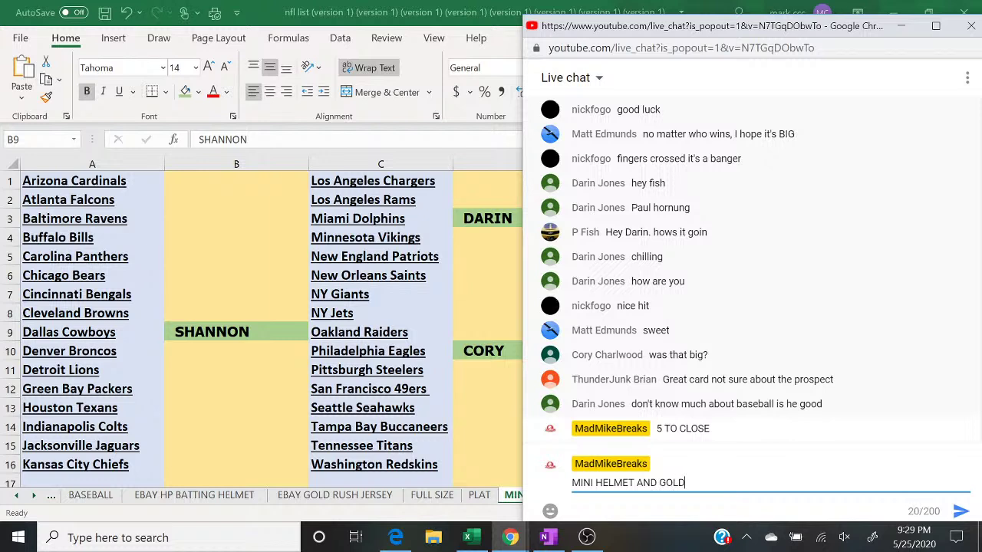
pyautogui.write('8 BY 10 PHOTO 2')
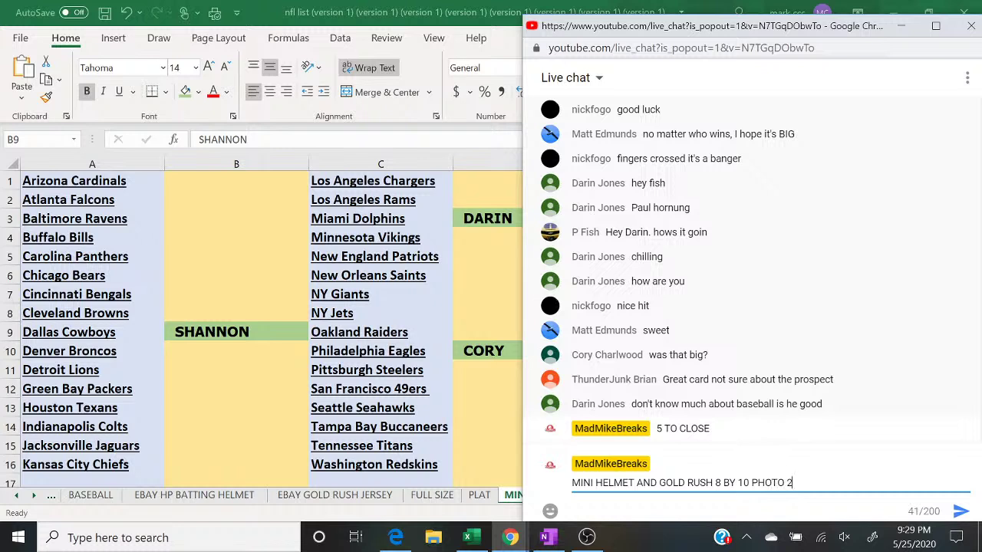
pyautogui.write('  BOX BREAK PICK 1 GET 3 28$ SPOT')
pyautogui.press('Return')
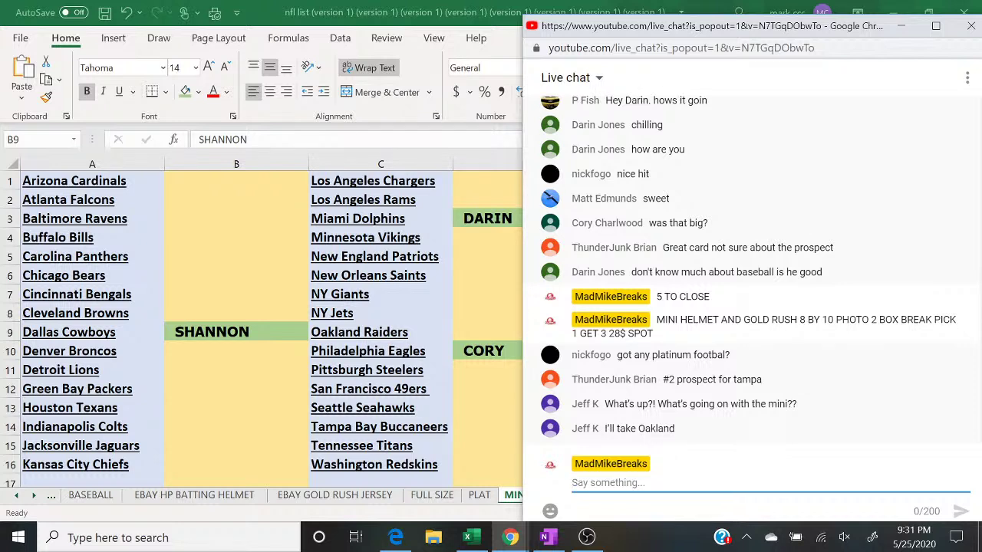
# Step: Enter the requesting viewer's name in D9 for Oakland Raiders, then return to the live chat
pyautogui.click(477, 330)
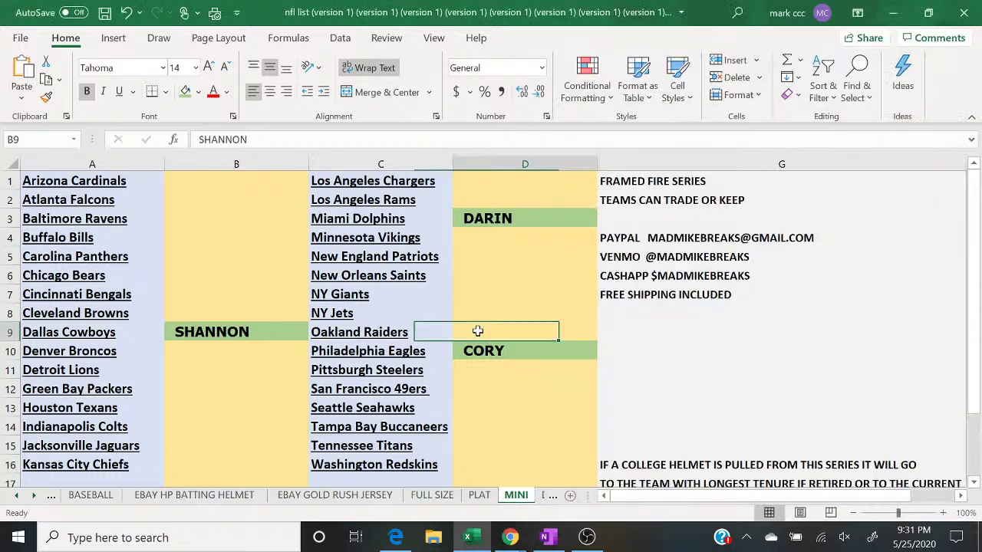
pyautogui.write('JEFF K')
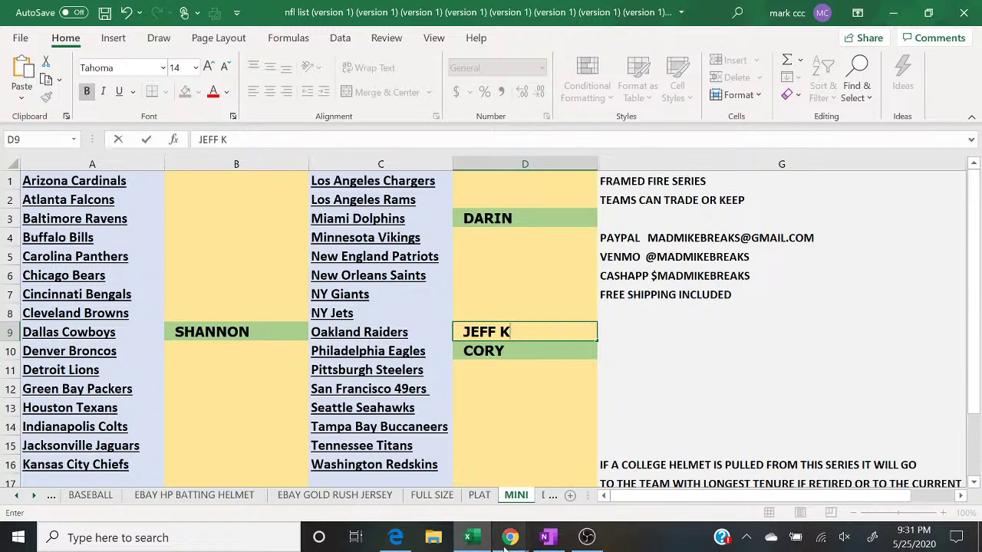
pyautogui.click(509, 537)
pyautogui.click(576, 488)
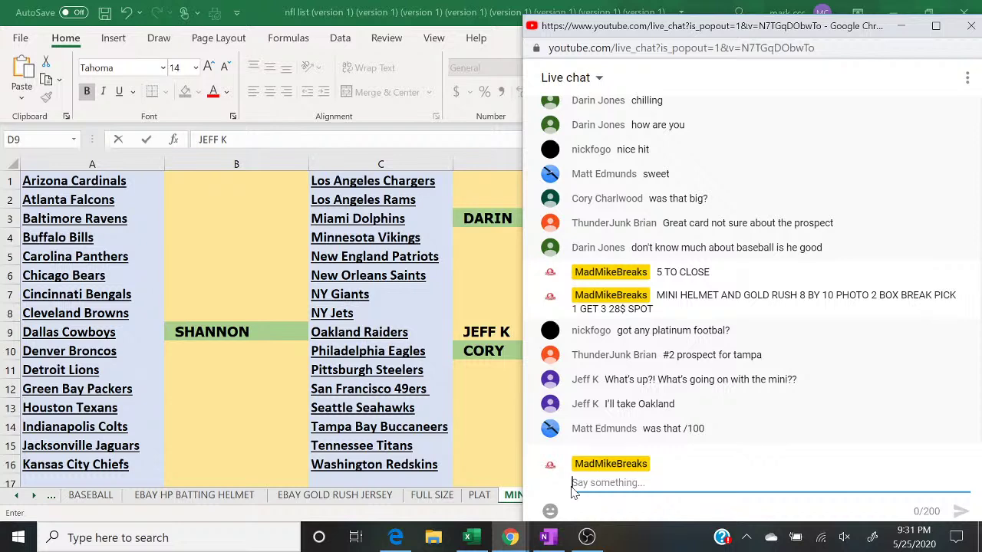
# Step: Post a yes reply to the viewer, then a '4 TO CLOSE' update in chat
pyautogui.write('YES MATT')
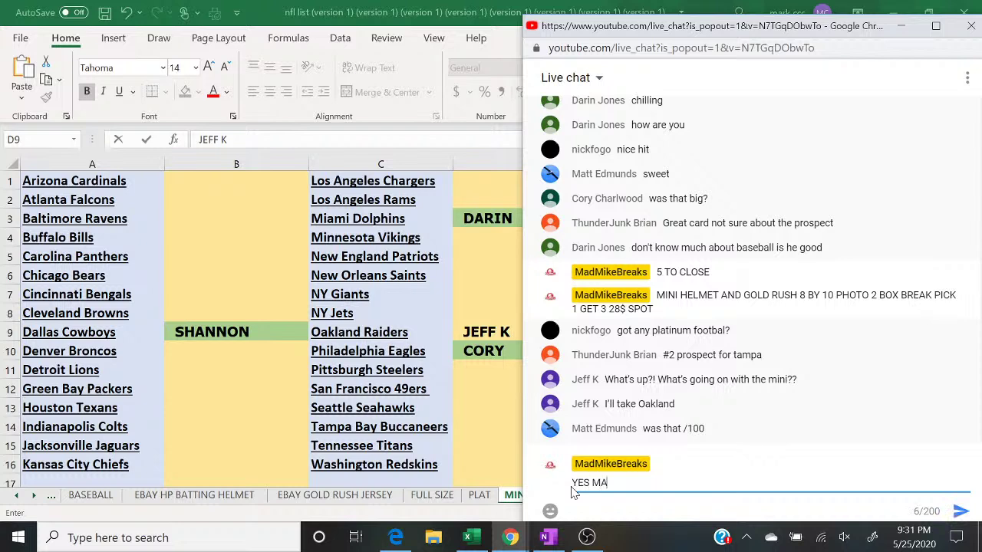
pyautogui.press('Return')
pyautogui.write('4 TO CLOSE')
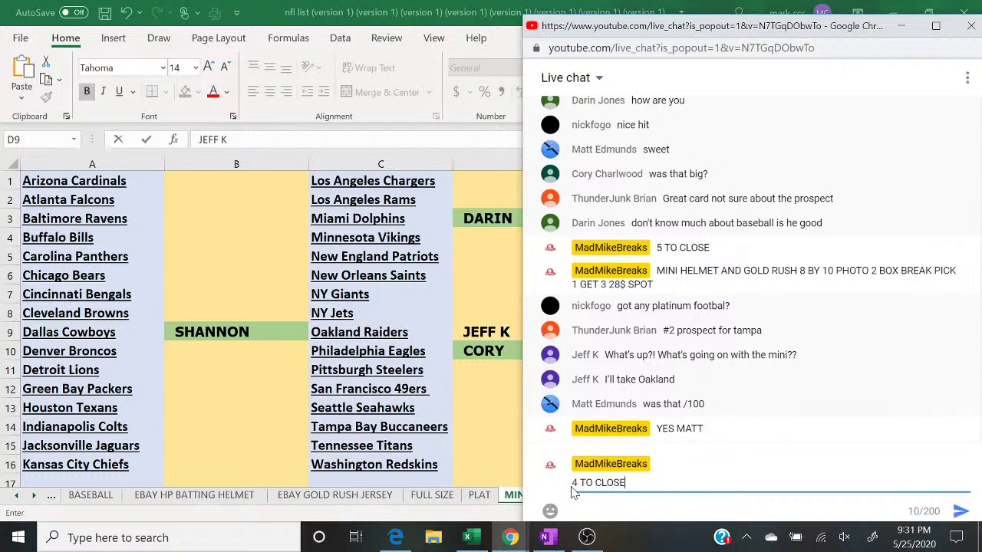
pyautogui.press('Return')
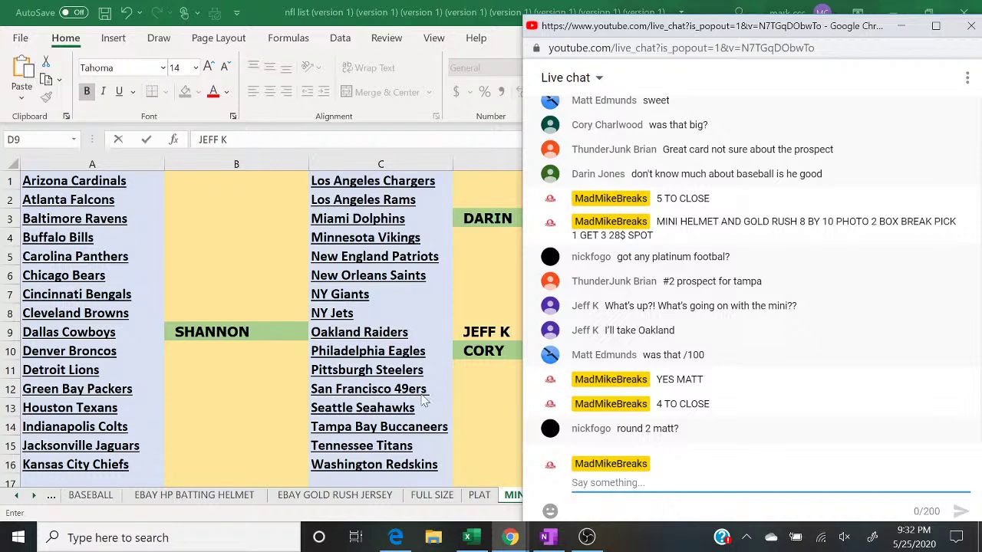
# Step: Shade cell D9 green like the other claimed slots and bring up OneNote's MINIS notes
pyautogui.click(470, 359)
pyautogui.click(493, 371)
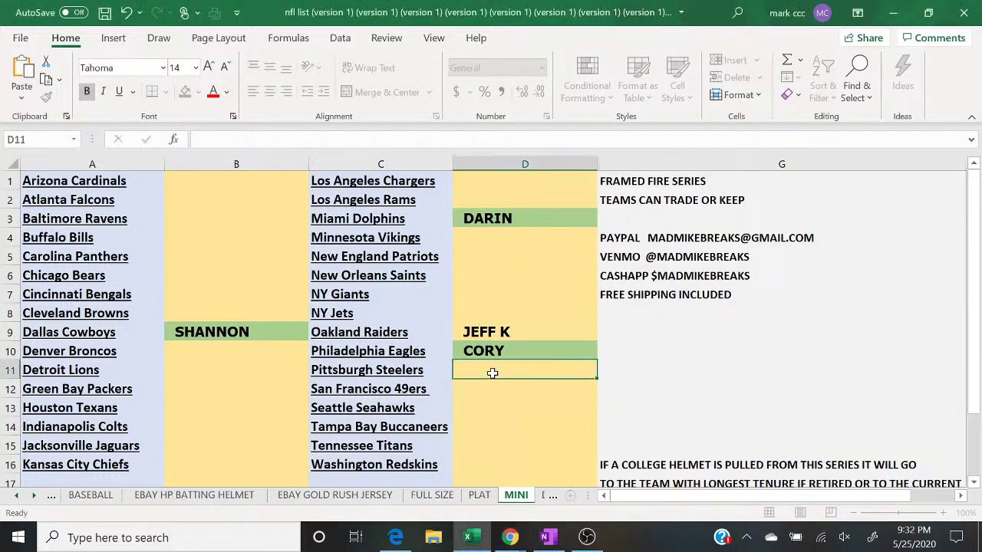
pyautogui.click(458, 327)
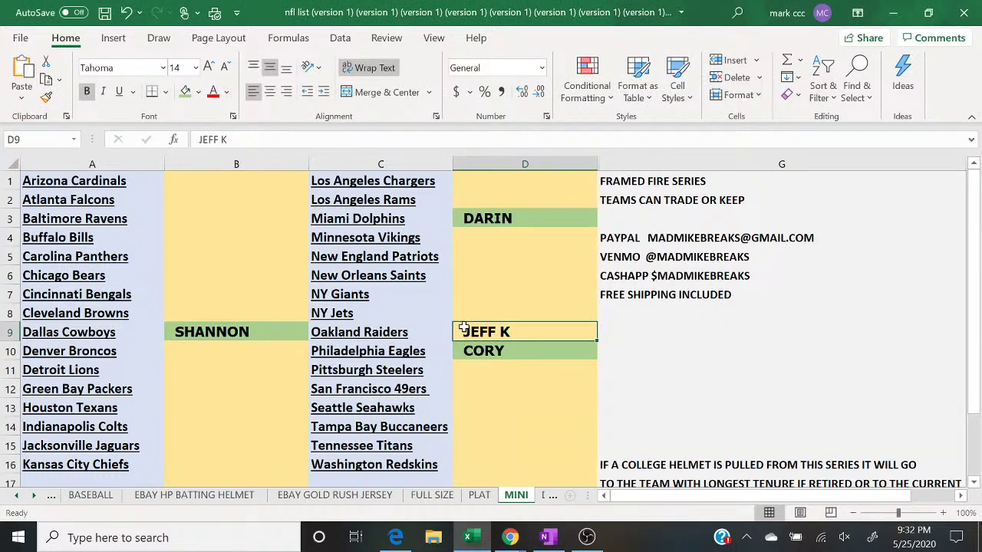
pyautogui.click(185, 91)
pyautogui.click(676, 413)
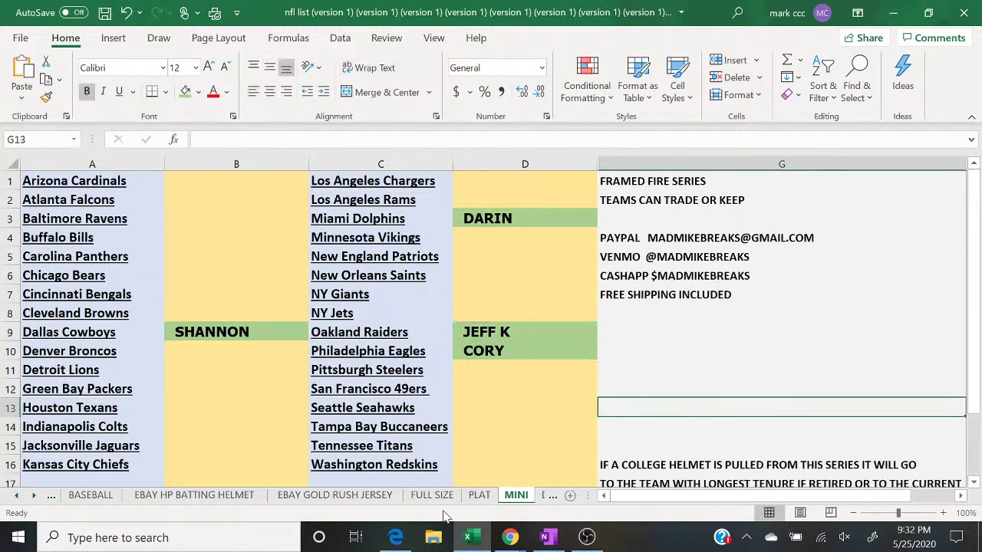
pyautogui.click(546, 538)
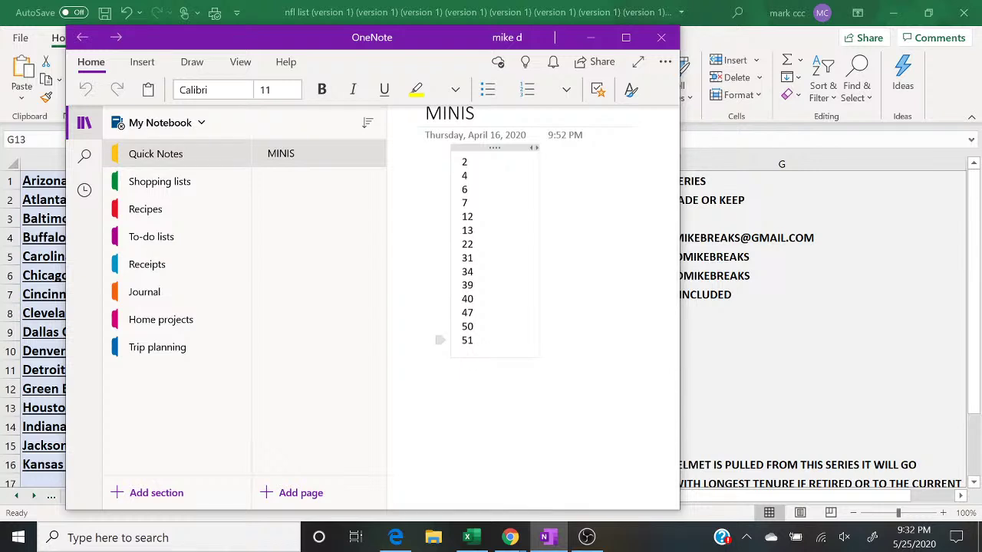
# Step: Minimize OneNote's MINIS notes so the Excel MINI sheet shows fully
pyautogui.click(591, 37)
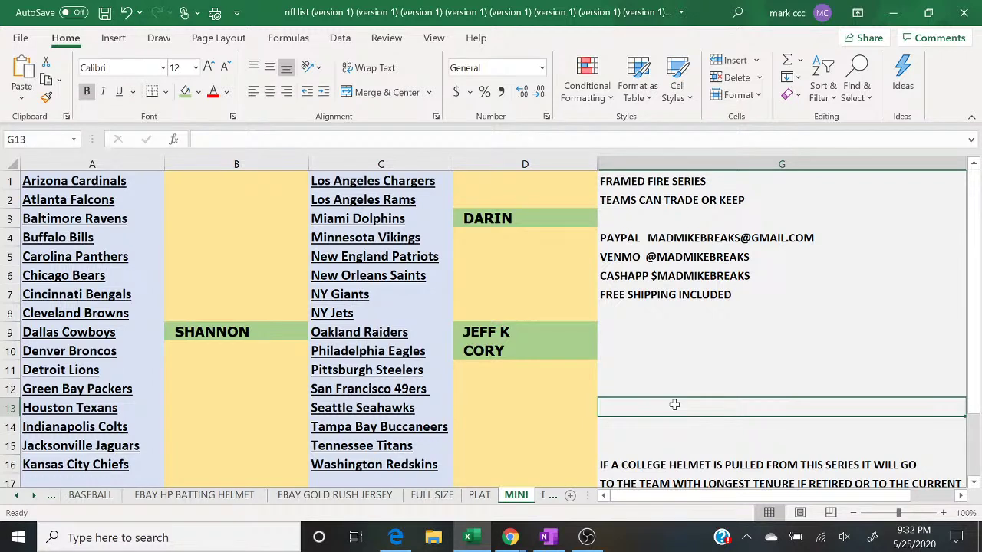
# Step: Check chat, enter the buyer's name in D11 for Pittsburgh Steelers, then return to chat
pyautogui.moveTo(512, 537)
pyautogui.click(587, 501)
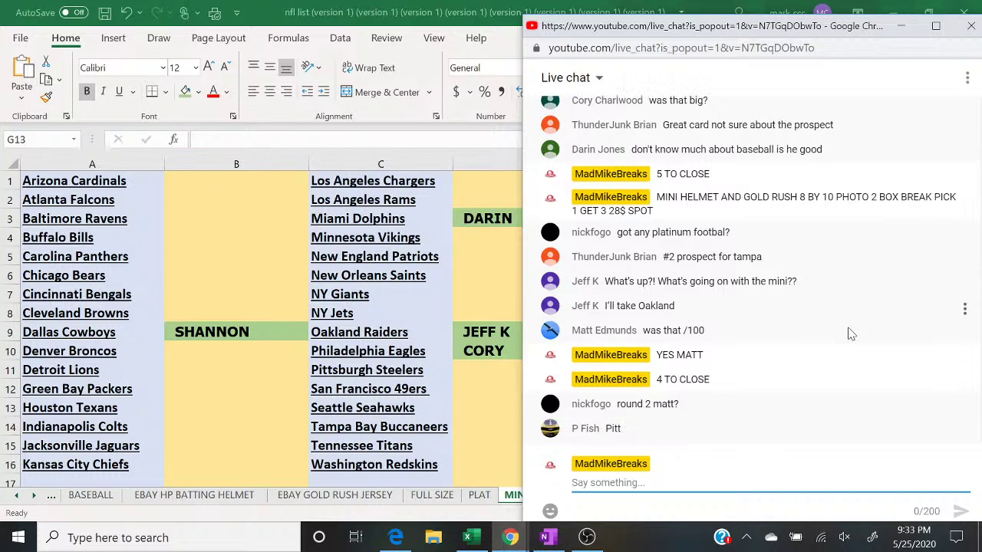
pyautogui.click(465, 368)
pyautogui.write('P FISH')
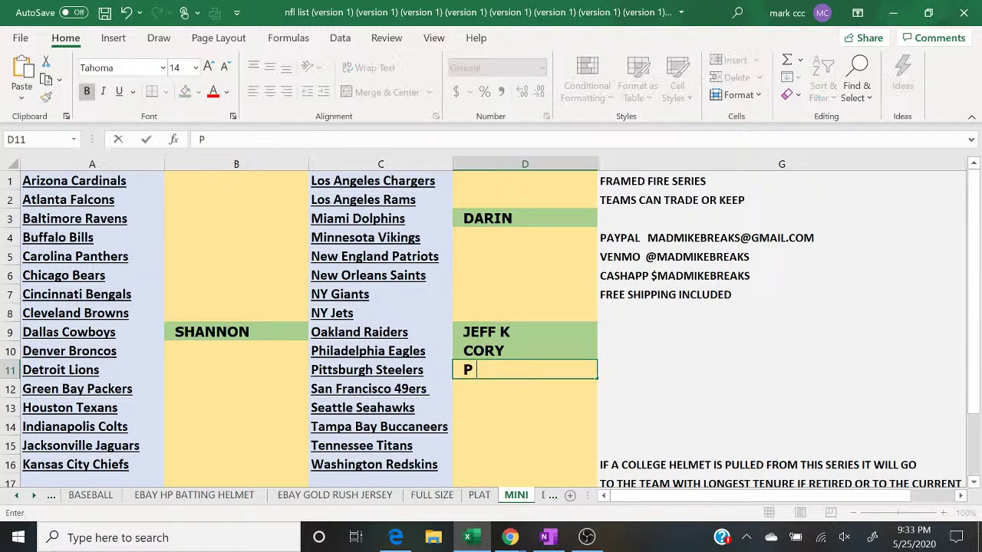
pyautogui.press('Return')
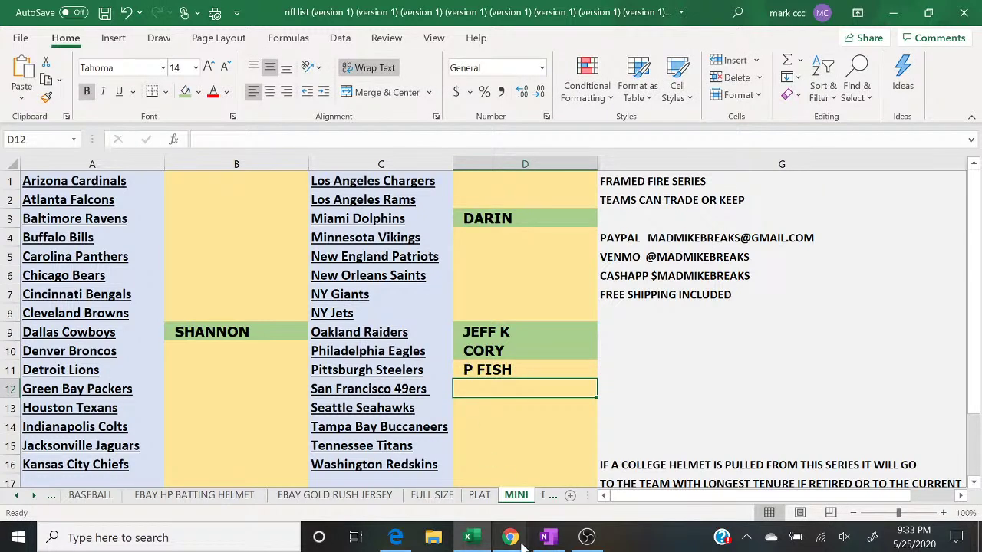
pyautogui.moveTo(510, 537)
pyautogui.click(590, 493)
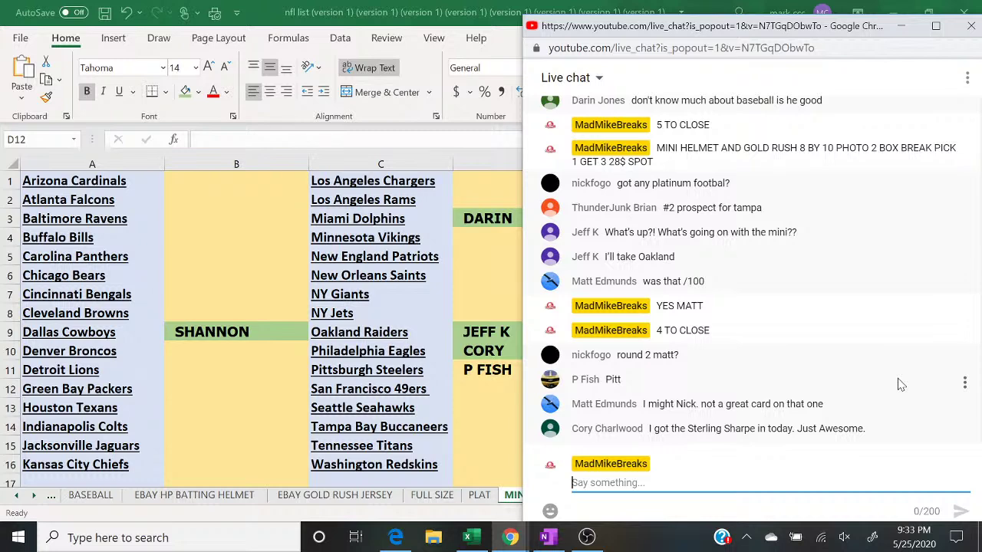
# Step: Post '3 TO CLOSE' in the YouTube live chat, then reply 'DEAL' to the viewer's split offer
pyautogui.write('3 TO CLOSE')
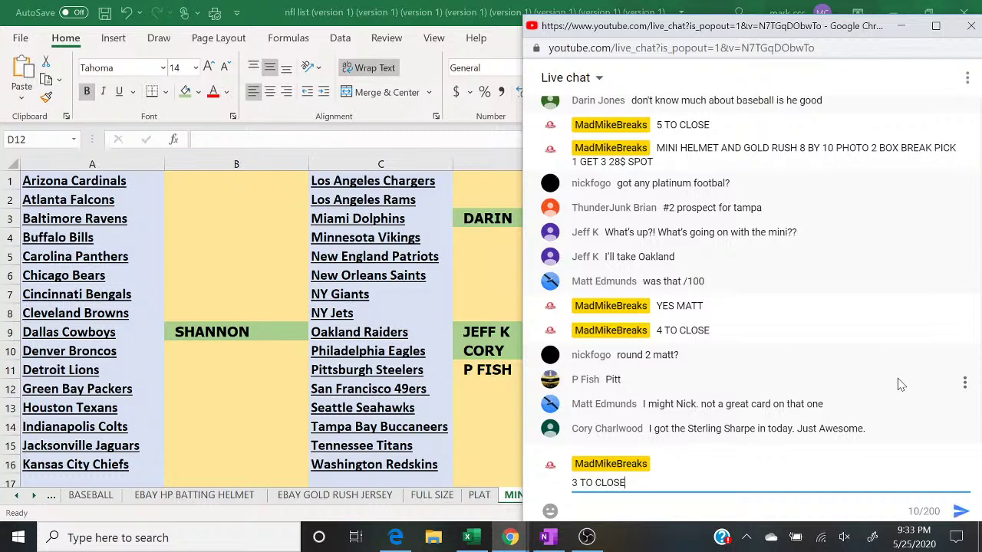
pyautogui.press('Return')
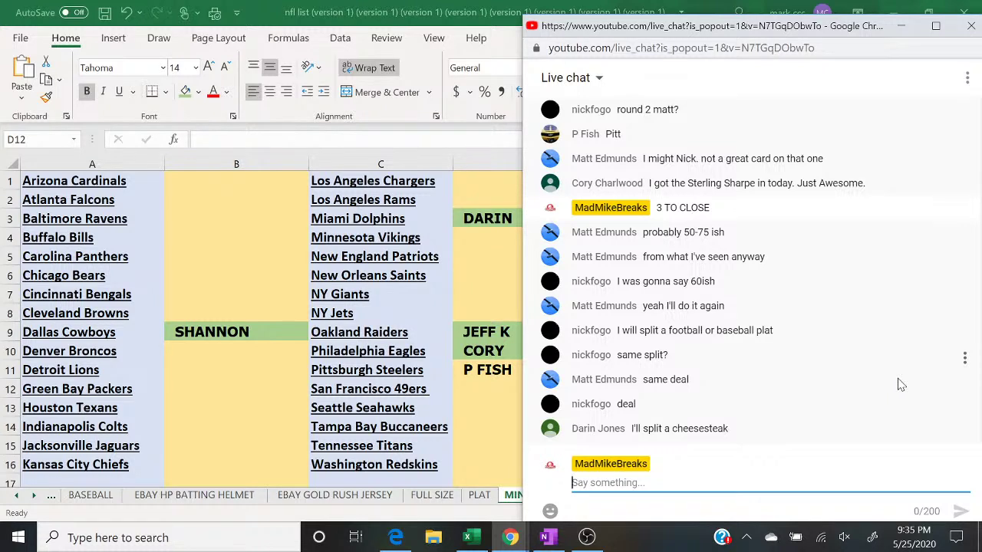
pyautogui.write('DEAL DARIN')
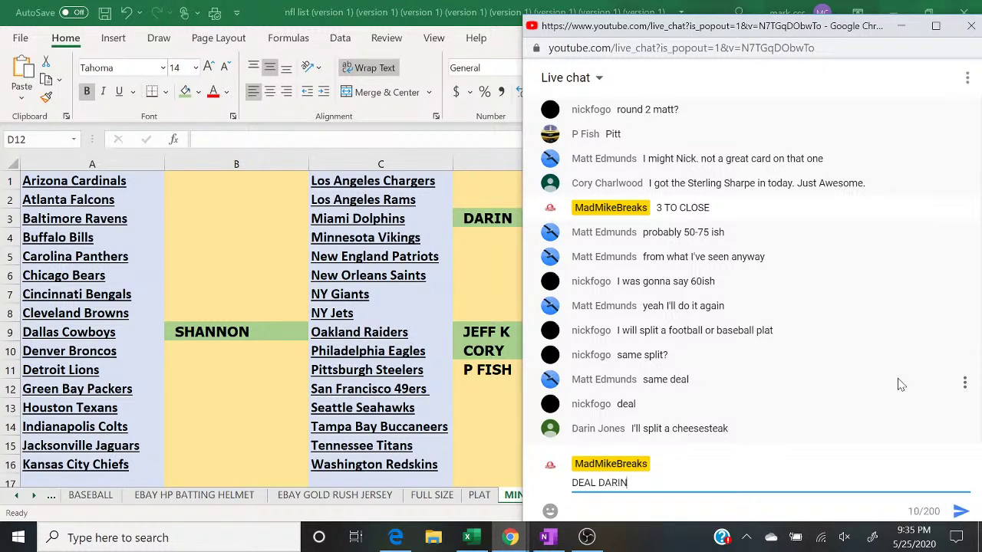
pyautogui.press('Return')
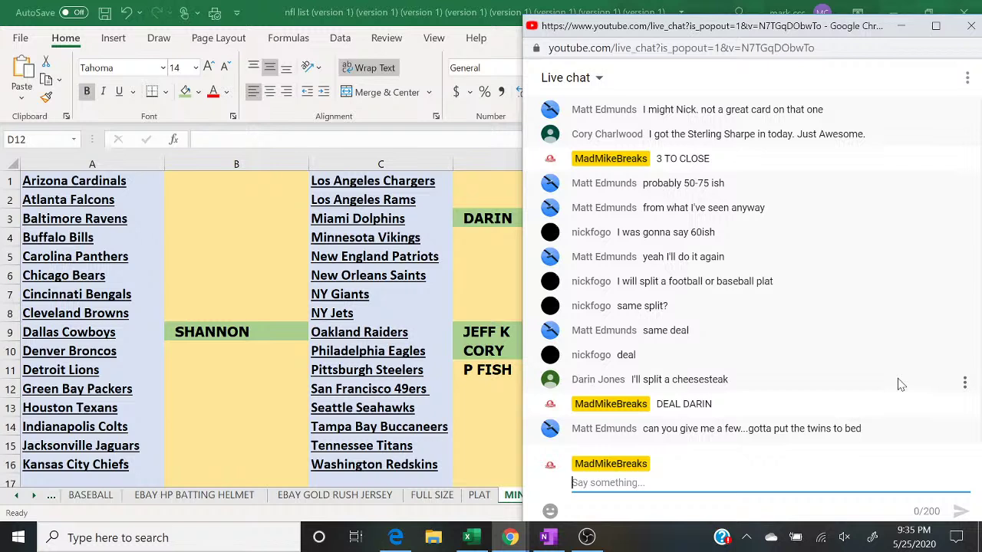
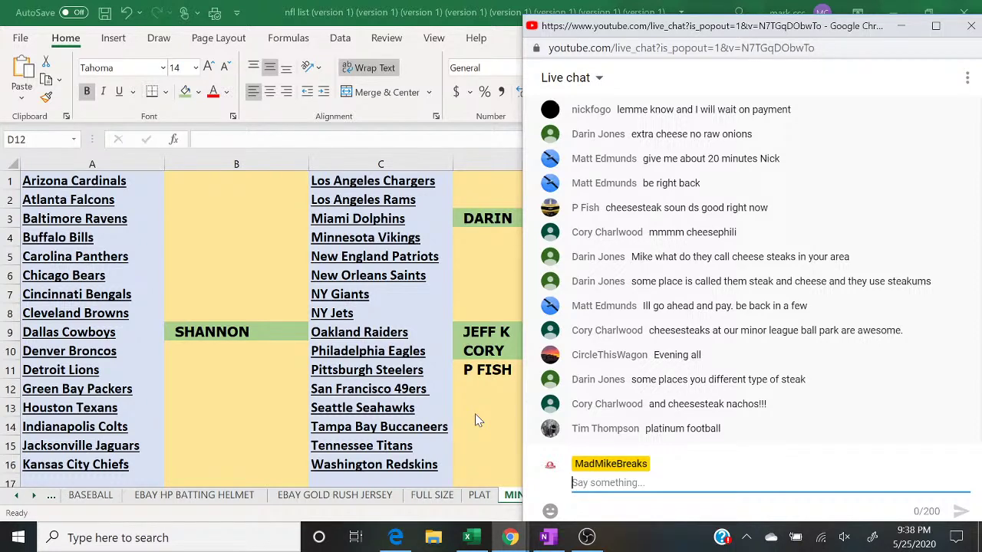
# Step: Post 'PICK 1 GET 3 28$ SPOT' and 'MINI HELMET AND GOLD RUSH PHOTO' in the live chat
pyautogui.write('P')
pyautogui.press('BackSpace')
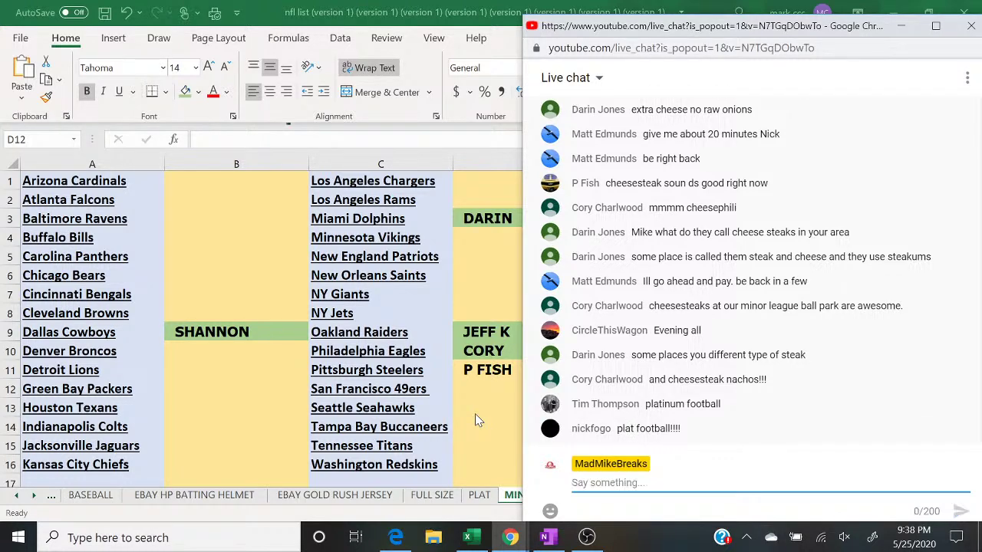
pyautogui.write('PICK')
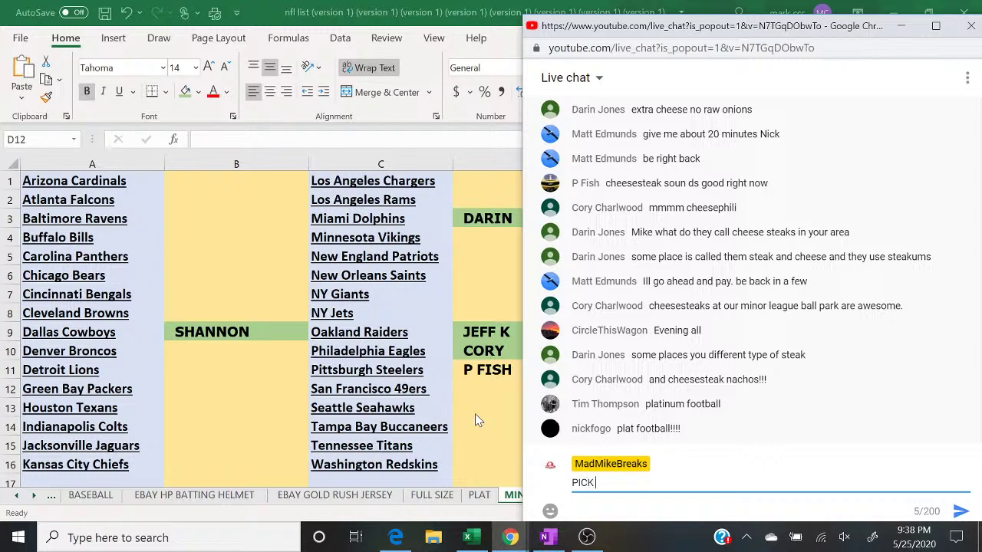
pyautogui.write(' 1 GET 3 28$ SPOT')
pyautogui.press('Return')
pyautogui.write('MINI ')
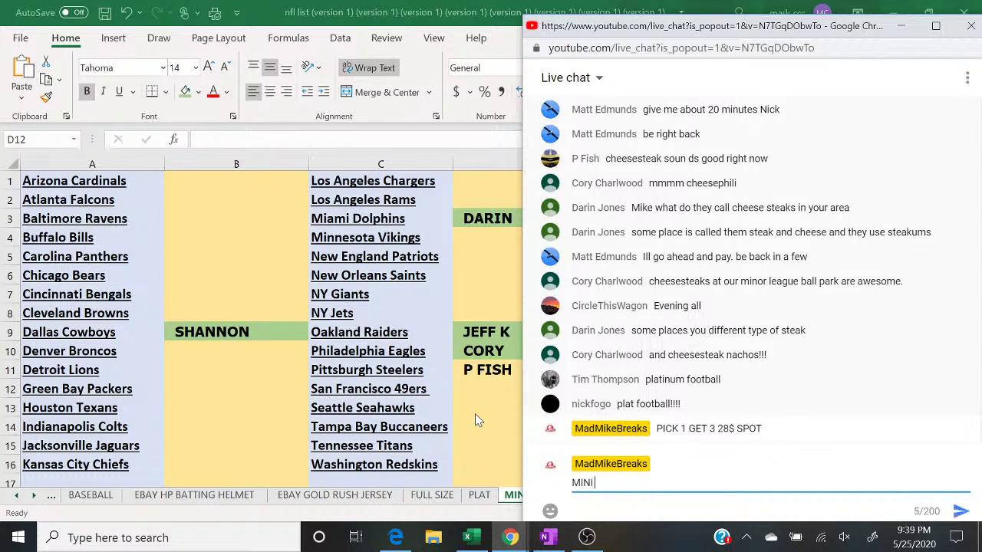
pyautogui.write('HELMET AND GOLD R')
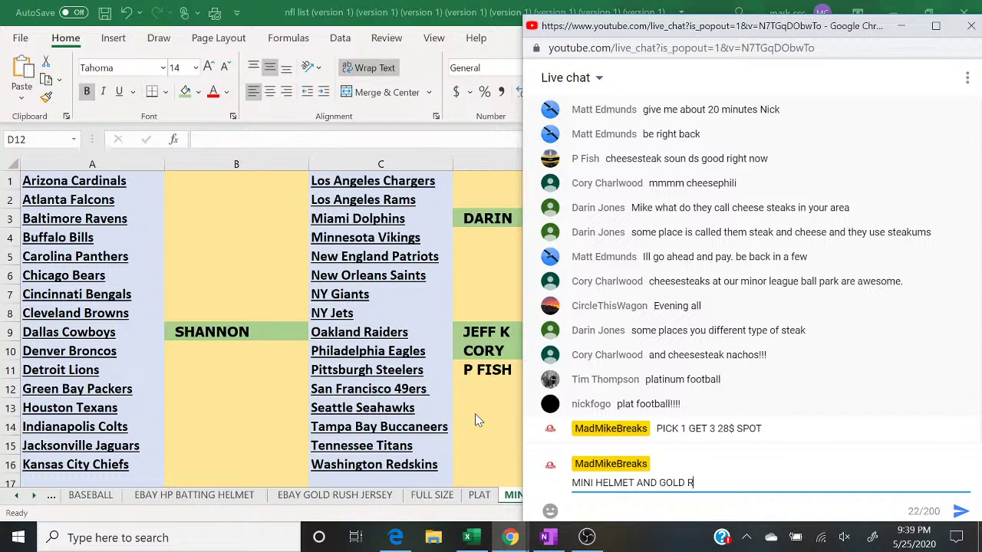
pyautogui.write('USH PHOTO')
pyautogui.press('Return')
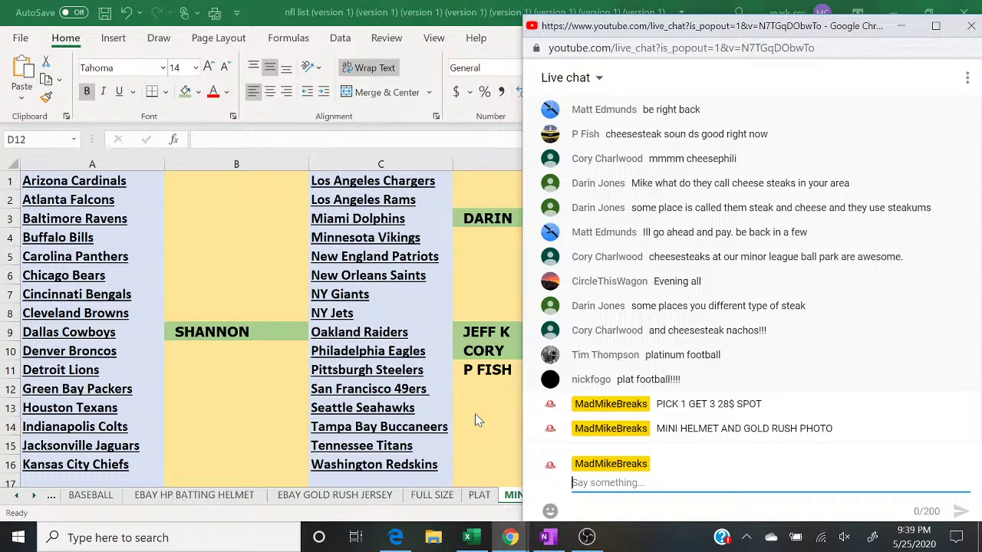
# Step: Post the filler offer 'TO CLOSE 10$ SPOT 8 SPOTS TOTAL TOP 3 WIN' in chat
pyautogui.write('LLER YO')
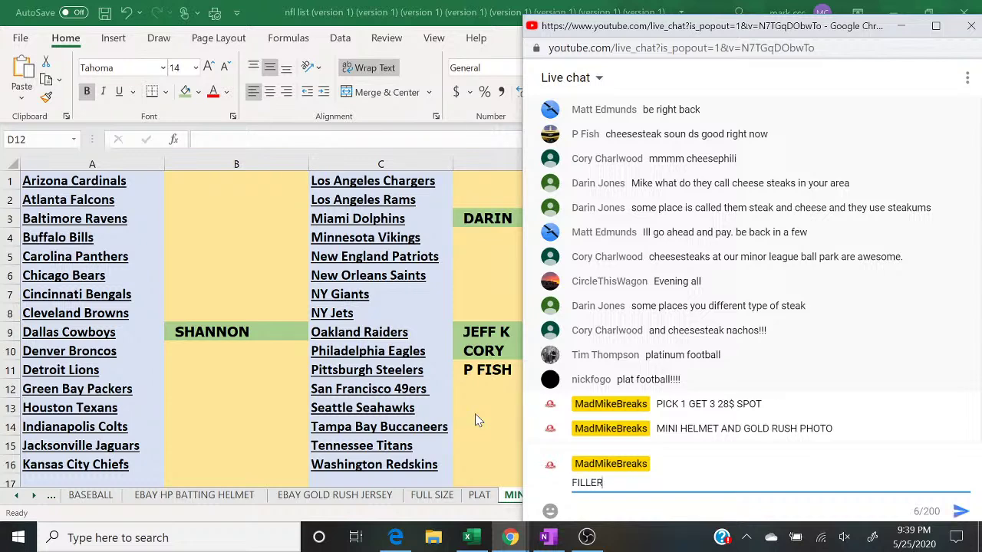
pyautogui.press('BackSpace')
pyautogui.press('BackSpace')
pyautogui.write('TO CLOSE 1')
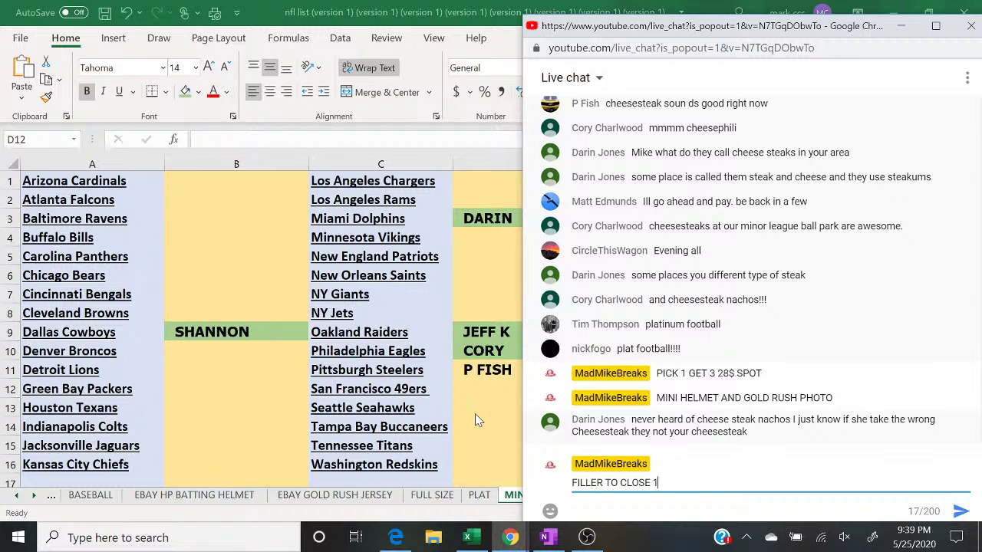
pyautogui.write('0$ SPOT 8 SPOTS TOTAL TOP 3 WIN')
pyautogui.press('Return')
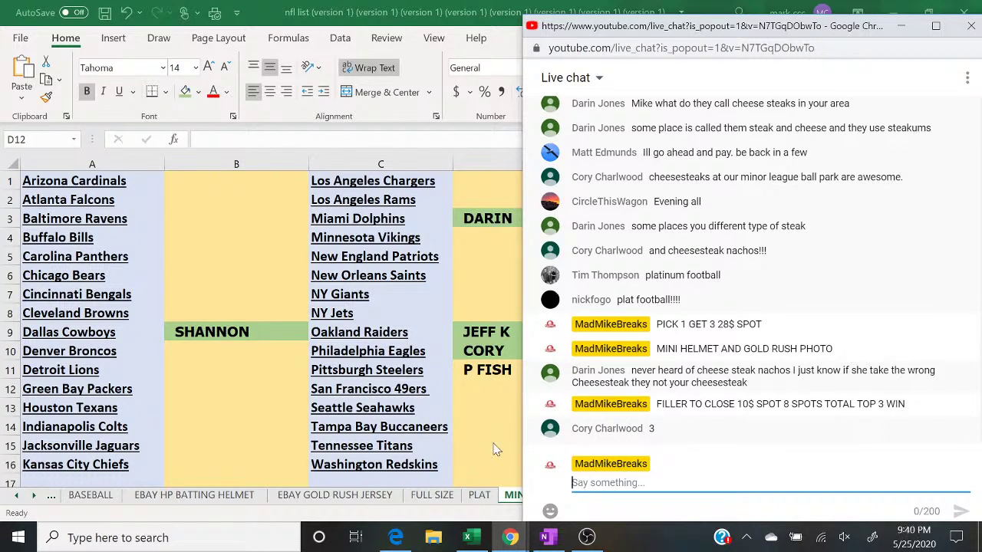
# Step: Start a fresh, empty List Randomizer form on RANDOM.ORG
pyautogui.click(397, 537)
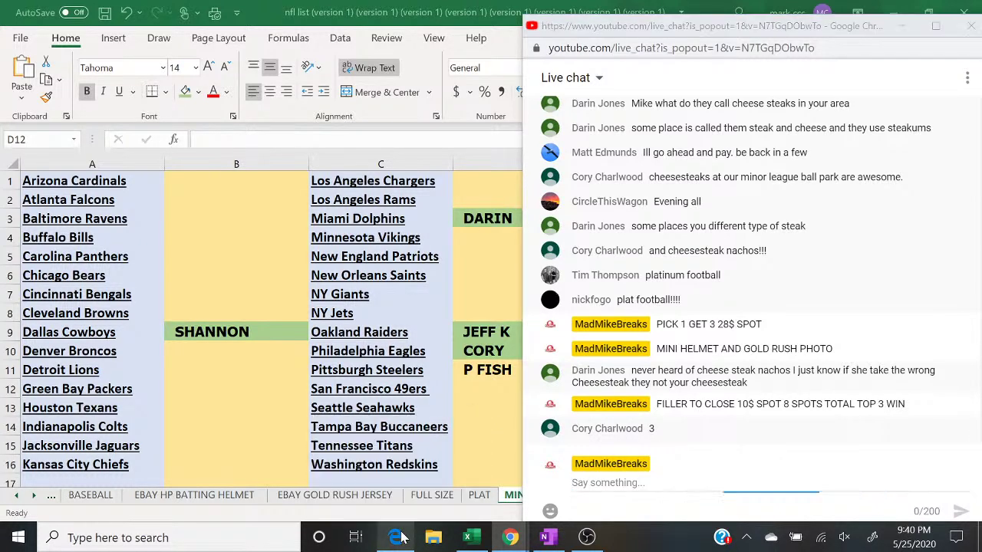
pyautogui.moveTo(370, 82)
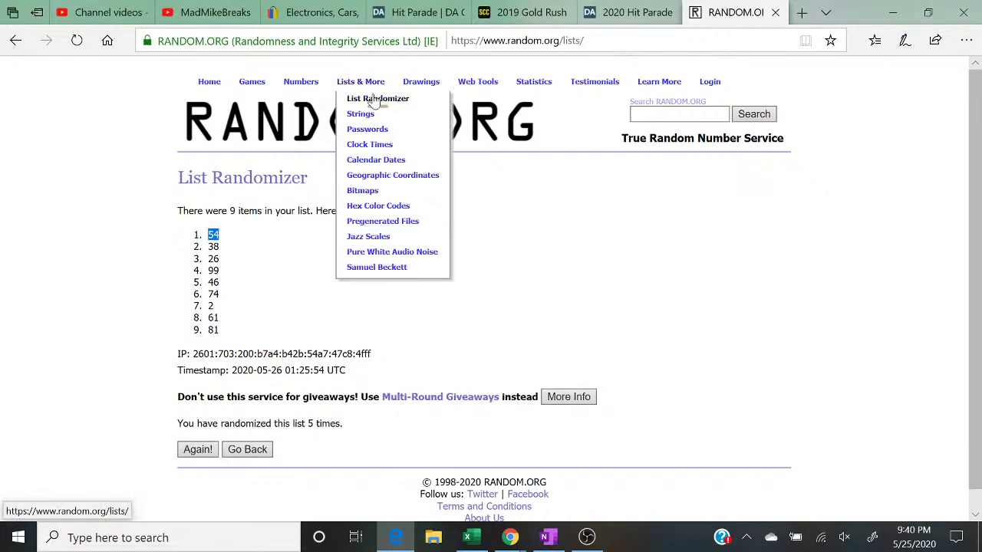
pyautogui.click(374, 100)
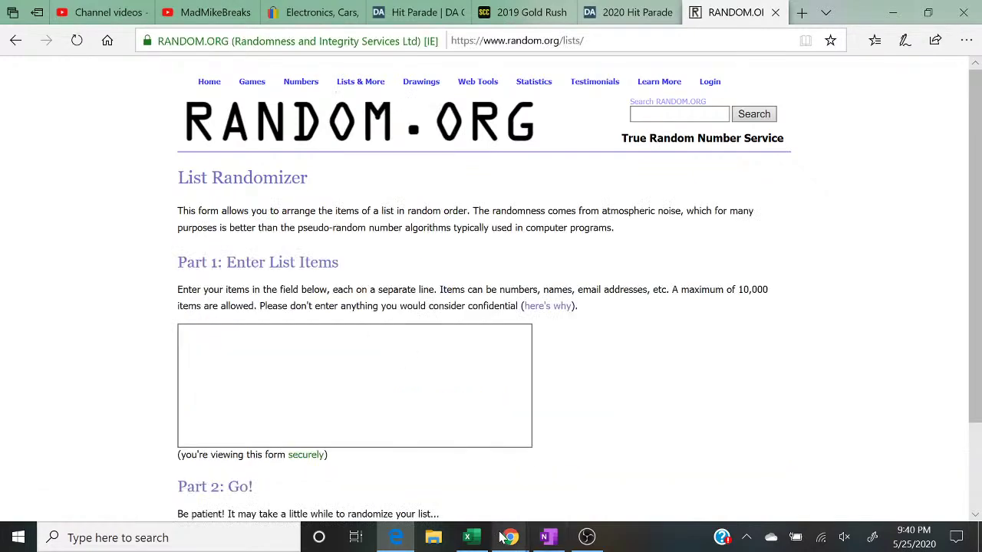
# Step: Read the chat requests and enter the first buyer's name in the list box
pyautogui.moveTo(502, 536)
pyautogui.click(587, 461)
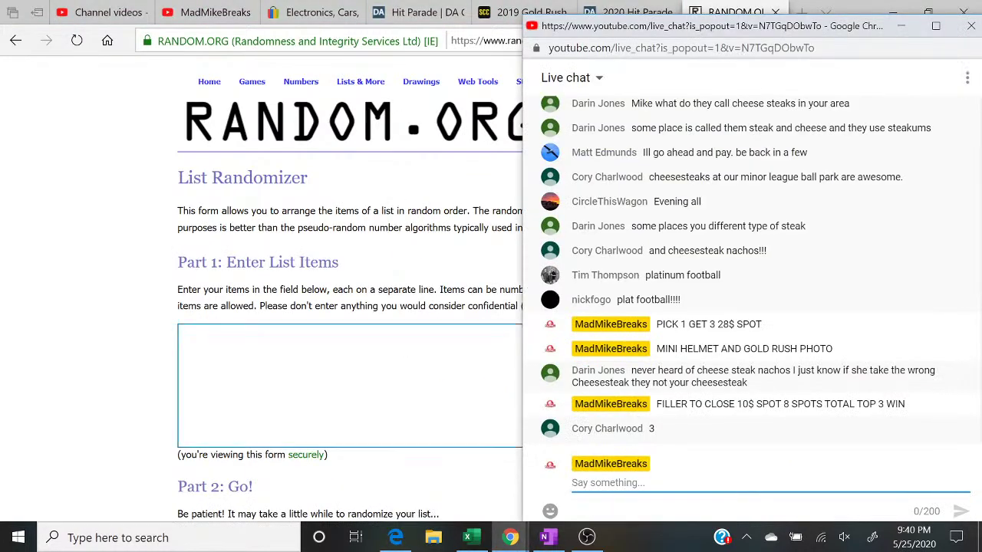
pyautogui.hotkey('alt', 'Tab')
pyautogui.write('CORR')
pyautogui.press('BackSpace')
pyautogui.write('Y')
# Step: Add a second buyer's name twice to the list, rechecking chat for more requests
pyautogui.moveTo(510, 537)
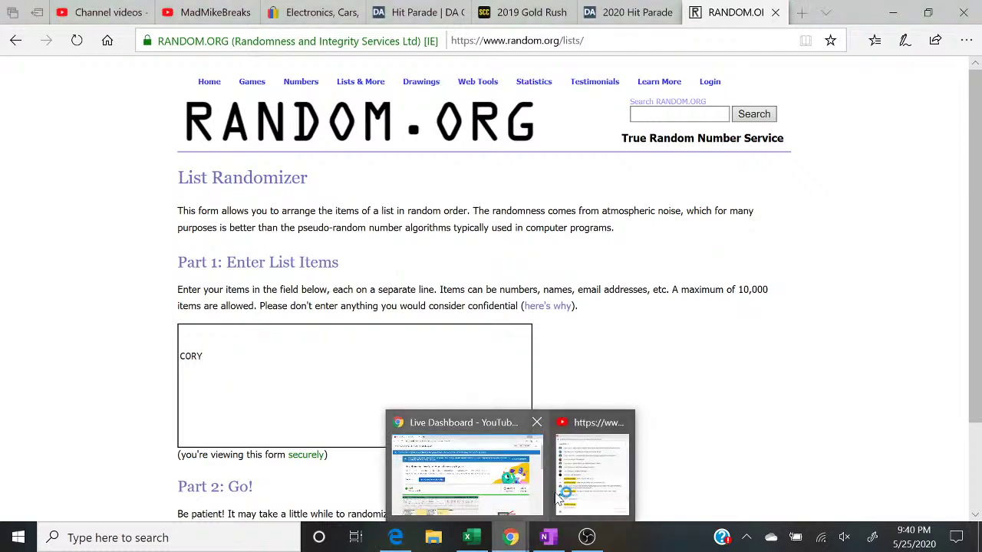
pyautogui.click(550, 502)
pyautogui.click(581, 479)
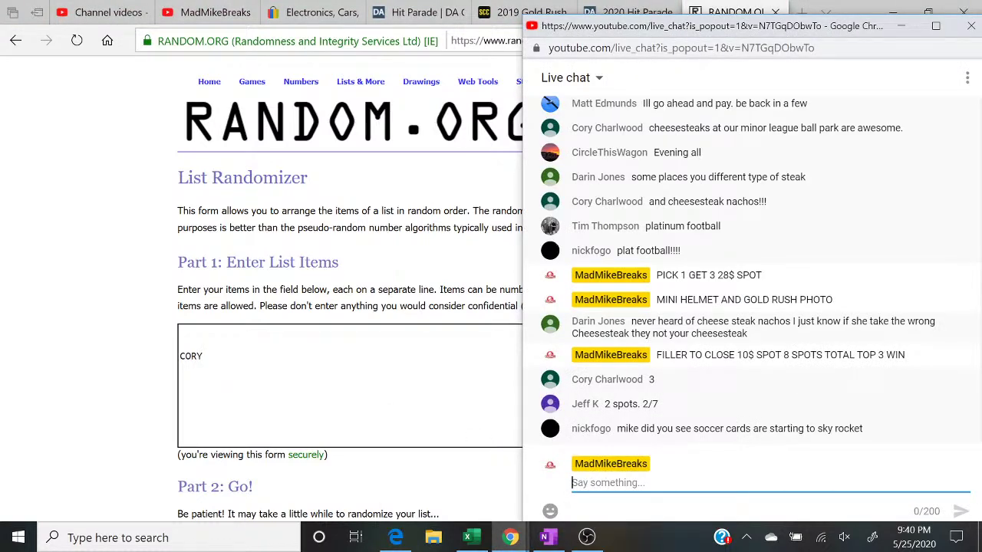
pyautogui.hotkey('alt', 'Tab')
pyautogui.write('J')
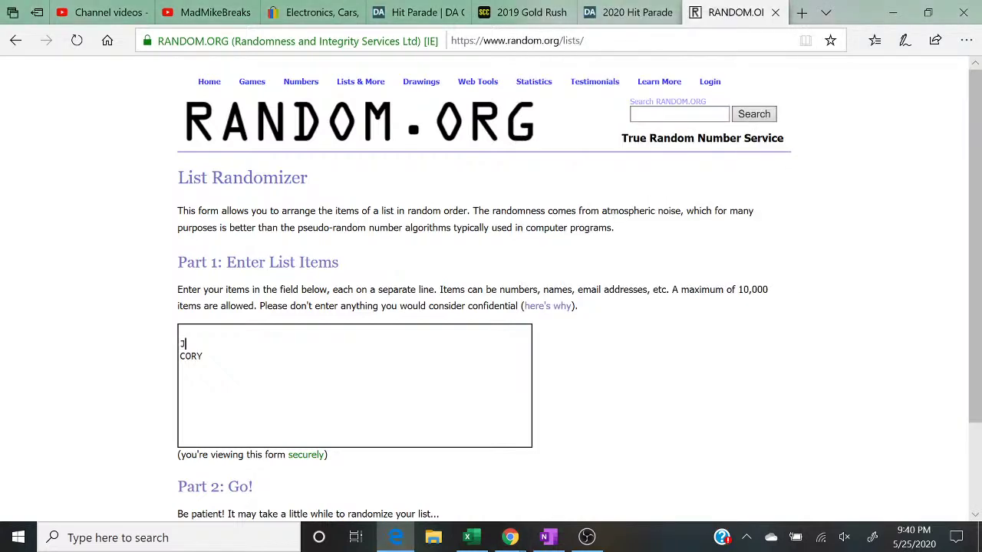
pyautogui.write('EFF K CORY    ')
pyautogui.write('JEFF K')
pyautogui.moveTo(510, 537)
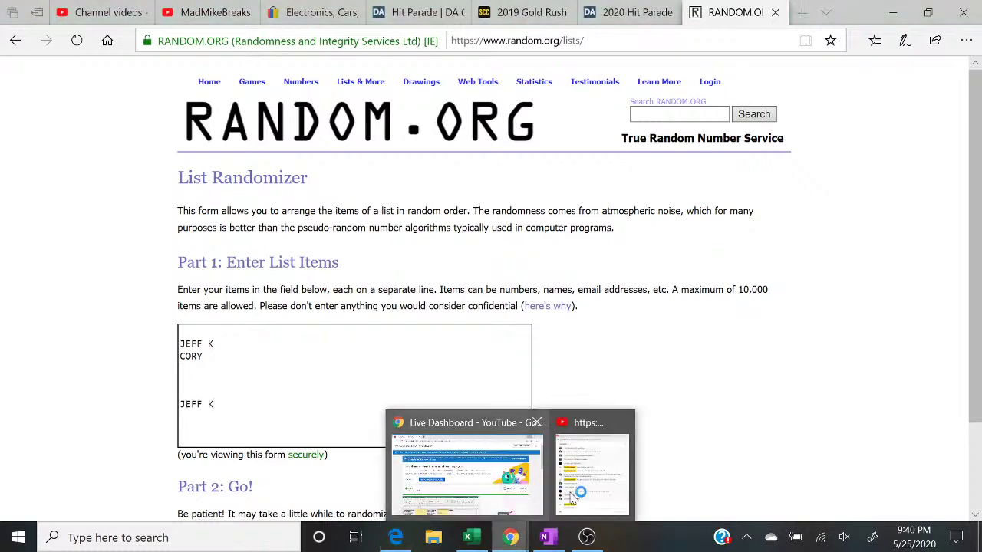
pyautogui.click(597, 485)
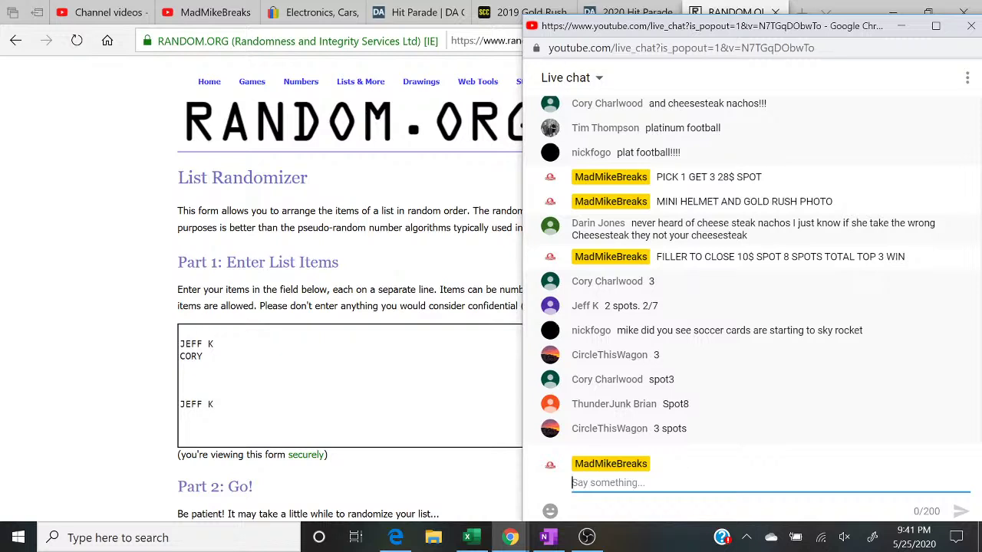
# Step: Add more buyer entries at the top of the list, removing the extra blank line
pyautogui.click(182, 331)
pyautogui.write('CIRCLE THIS')
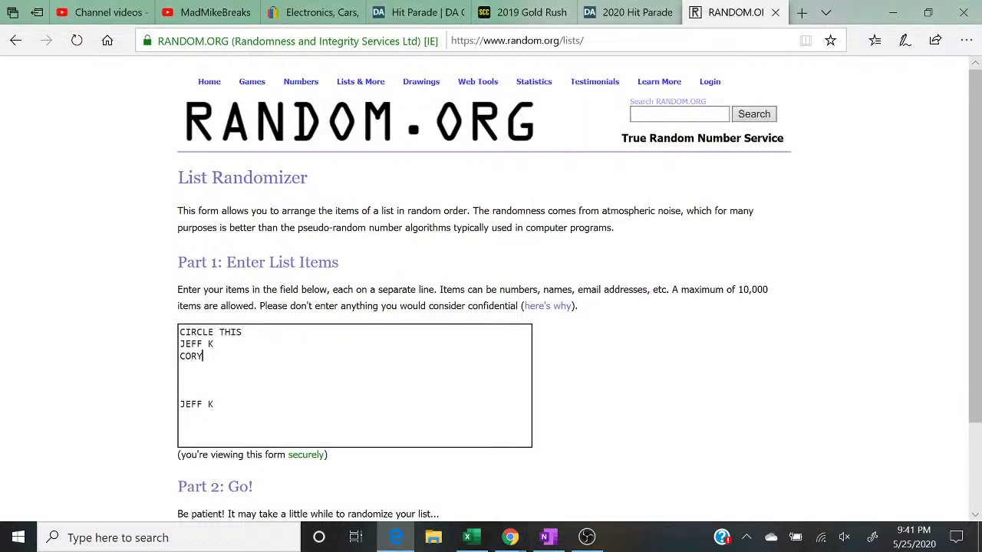
pyautogui.write(' JEFF K CORY CIRCLE ')
pyautogui.write('THIS')
pyautogui.press('Return')
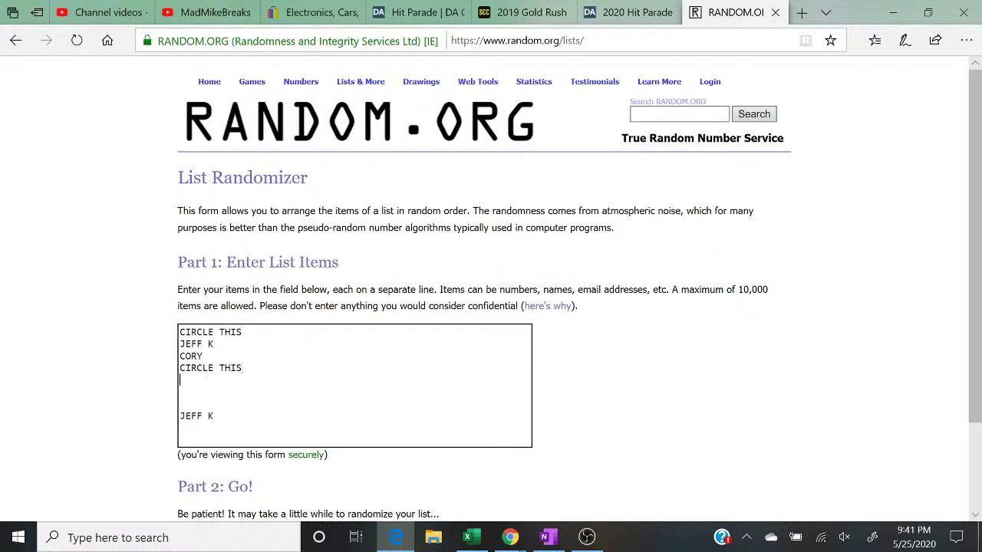
pyautogui.press('Delete')
pyautogui.write('CIRCLE THIS')
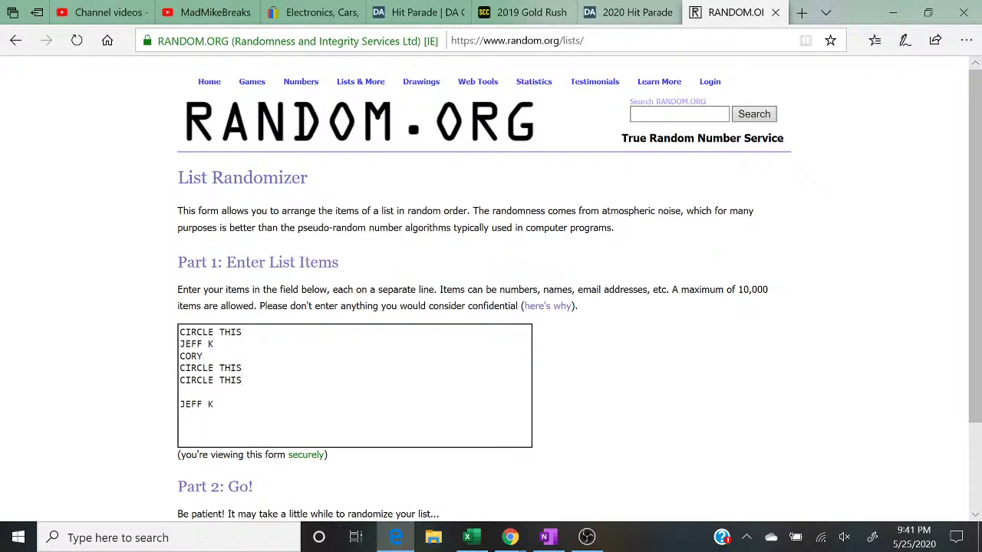
pyautogui.moveTo(510, 537)
pyautogui.click(570, 508)
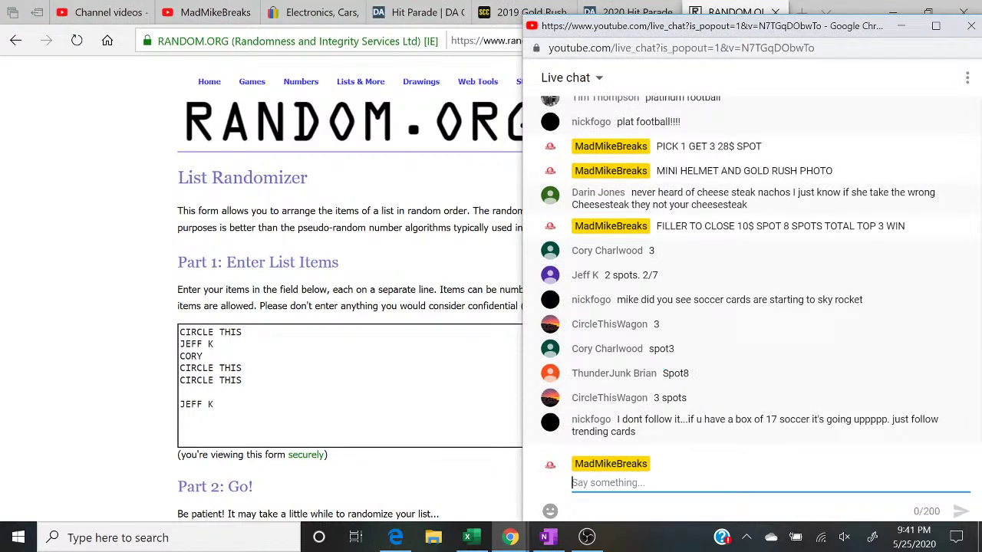
pyautogui.hotkey('alt', 'Tab')
# Step: Add another buyer to the list, then post '1 TO CLOSE' and 'CLOSED' in chat
pyautogui.write('THUNDER')
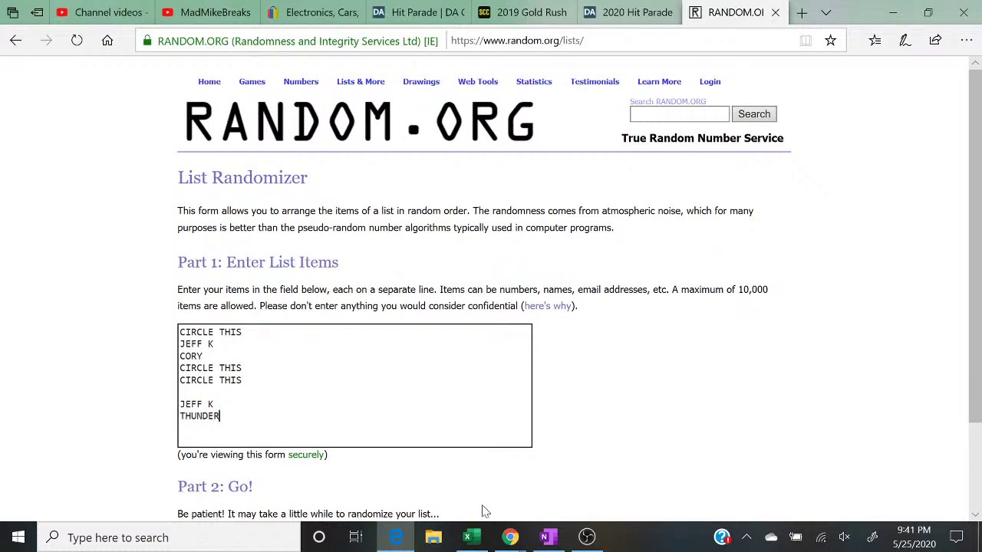
pyautogui.moveTo(510, 537)
pyautogui.click(590, 488)
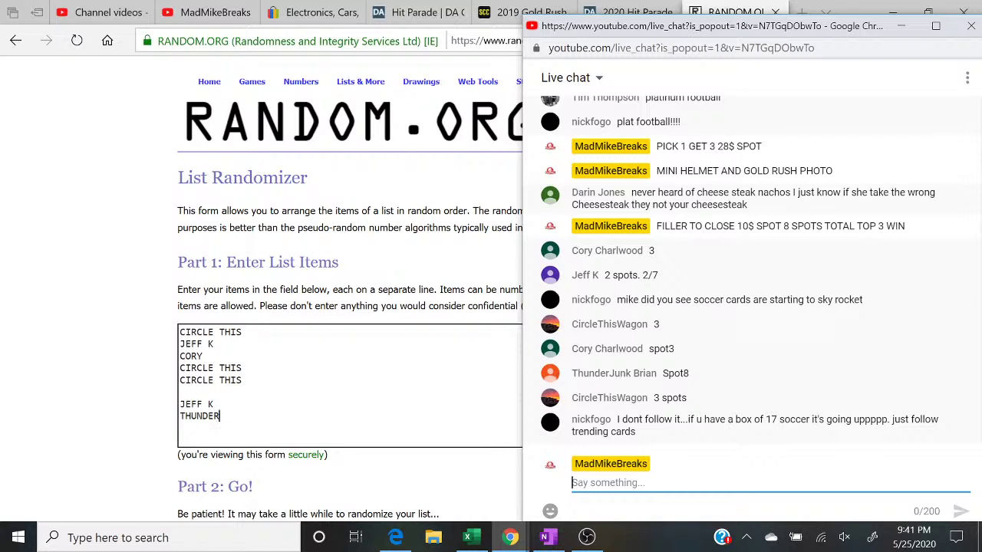
pyautogui.write('1 TO CLOSE')
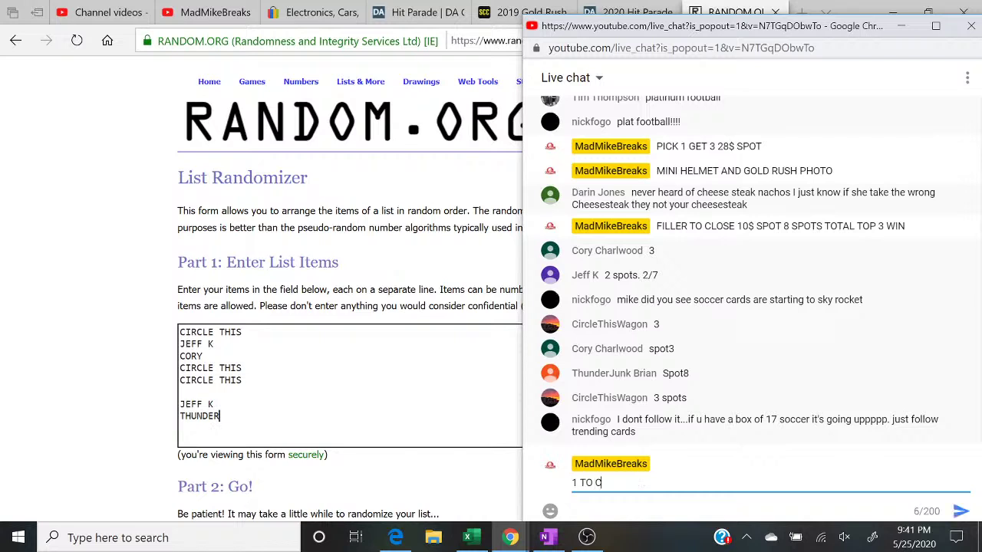
pyautogui.press('Return')
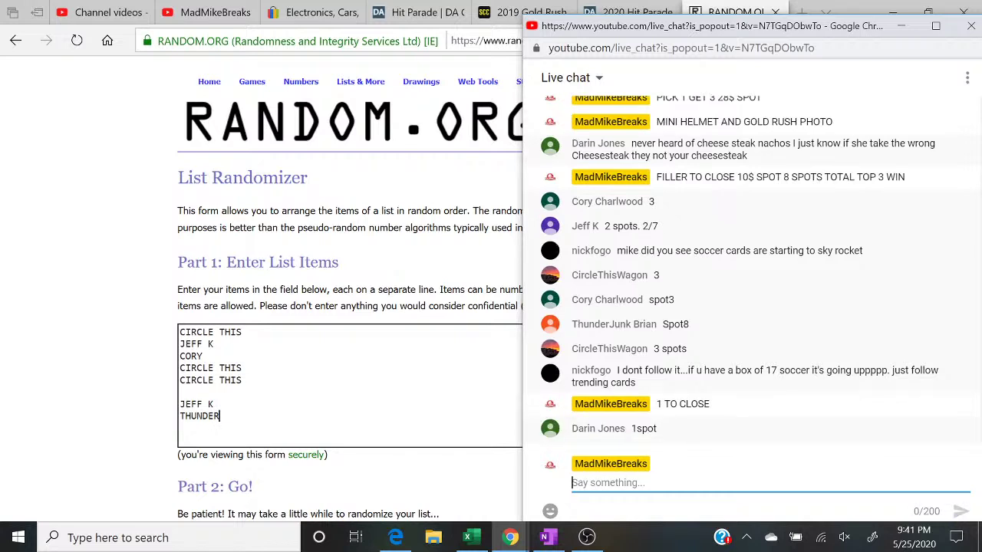
pyautogui.write('CLOSED')
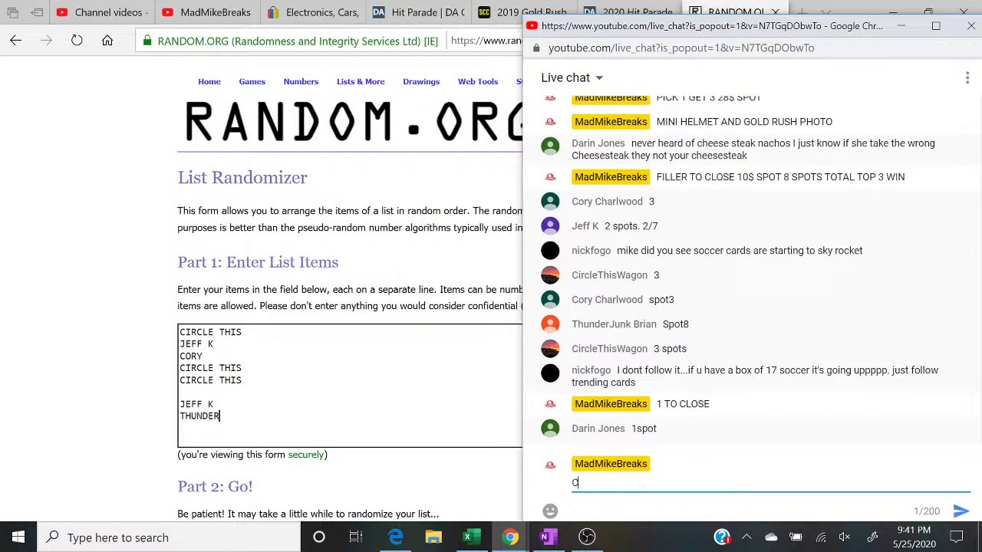
pyautogui.press('Return')
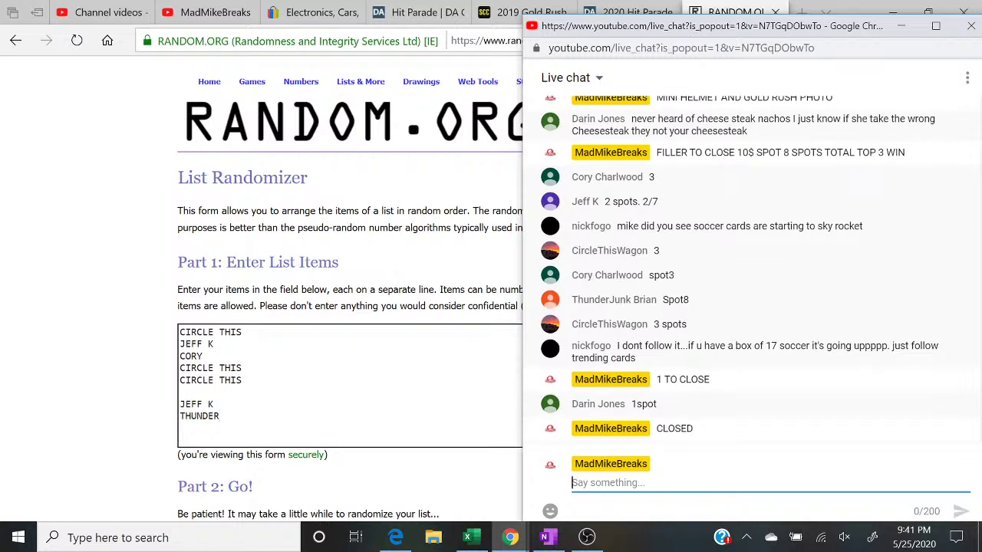
# Step: Add the final buyer's name to the list and bring the live chat back up
pyautogui.hotkey('alt', 'Tab')
pyautogui.write('DARIN')
pyautogui.click(510, 537)
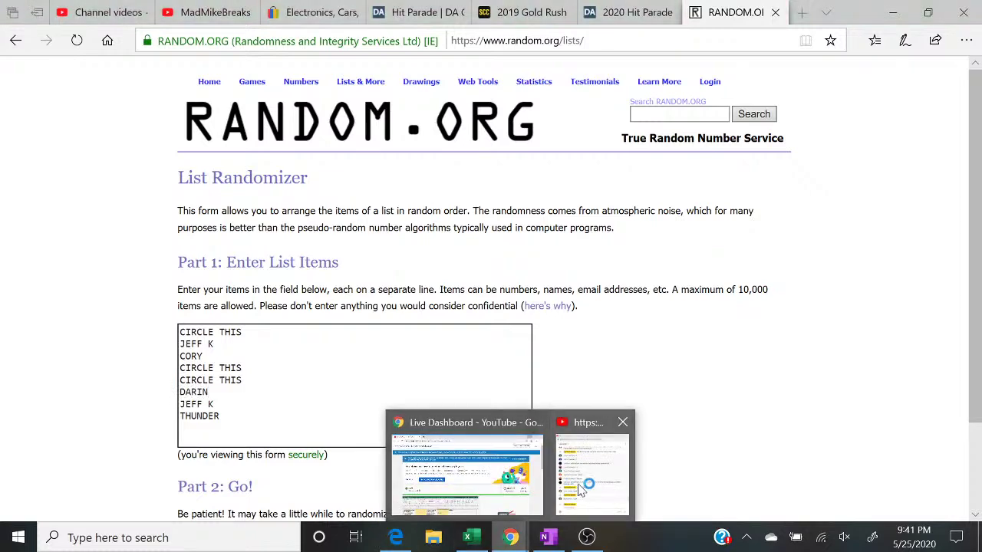
pyautogui.click(576, 491)
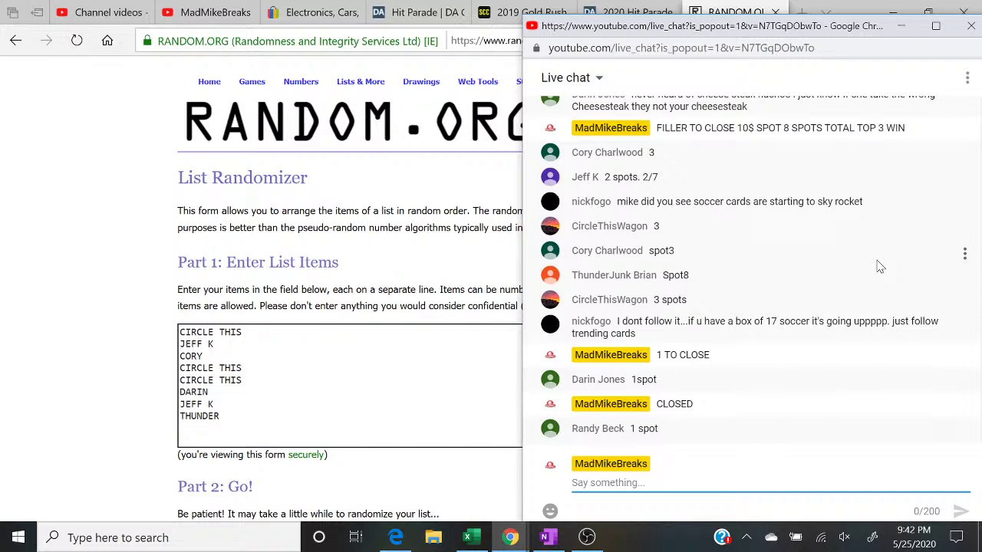
# Step: Switch between Excel, the randomizer and the live chat to review buyer requests
pyautogui.click(470, 538)
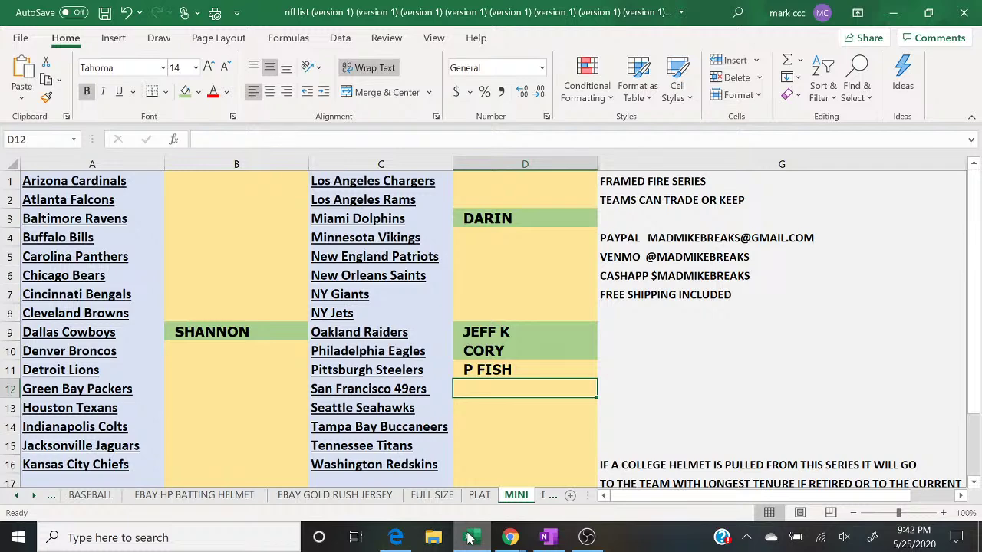
pyautogui.click(395, 537)
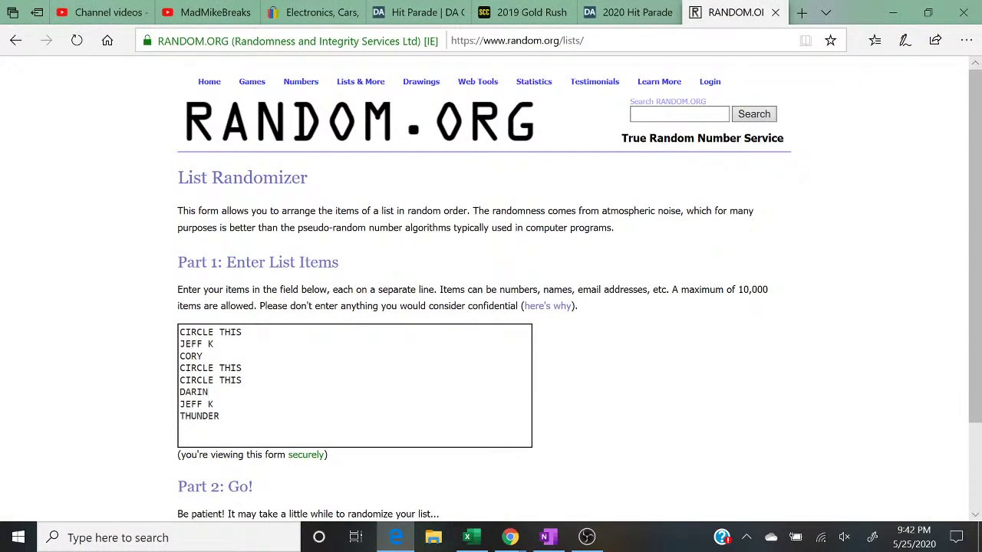
pyautogui.click(510, 538)
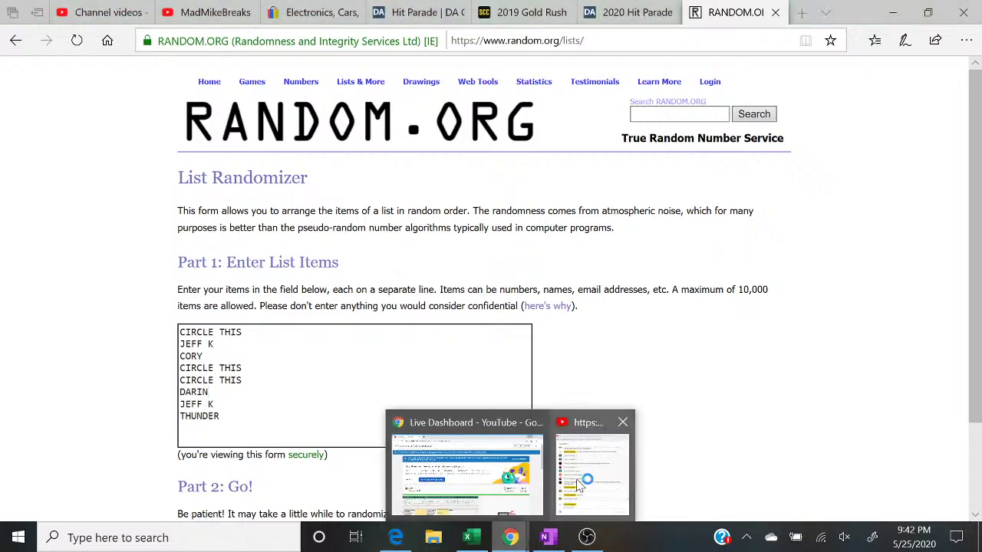
pyautogui.click(580, 487)
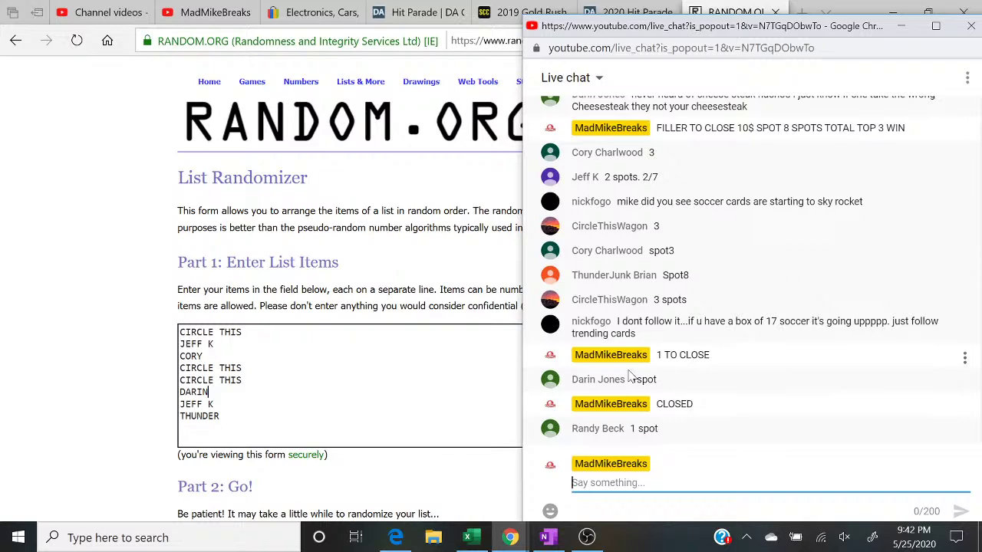
# Step: Fill cell D11 green to mark its buyer paid, then bring the live chat forward
pyautogui.click(468, 539)
pyautogui.click(487, 369)
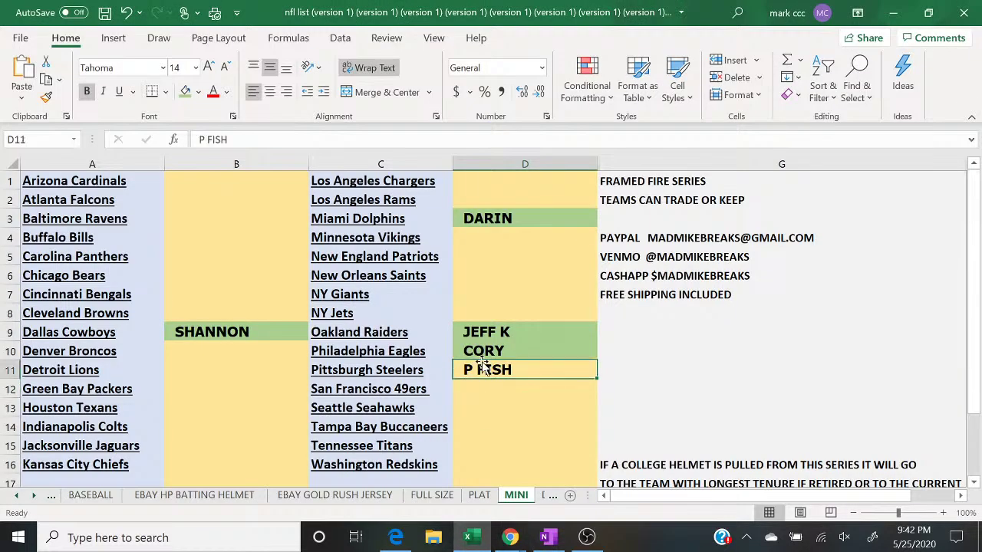
pyautogui.click(185, 92)
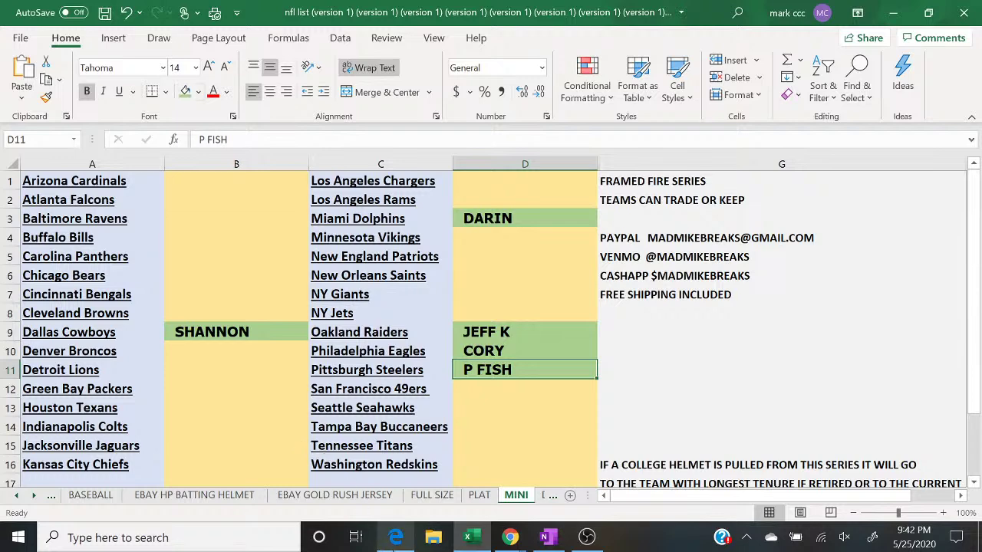
pyautogui.click(395, 537)
pyautogui.moveTo(522, 543)
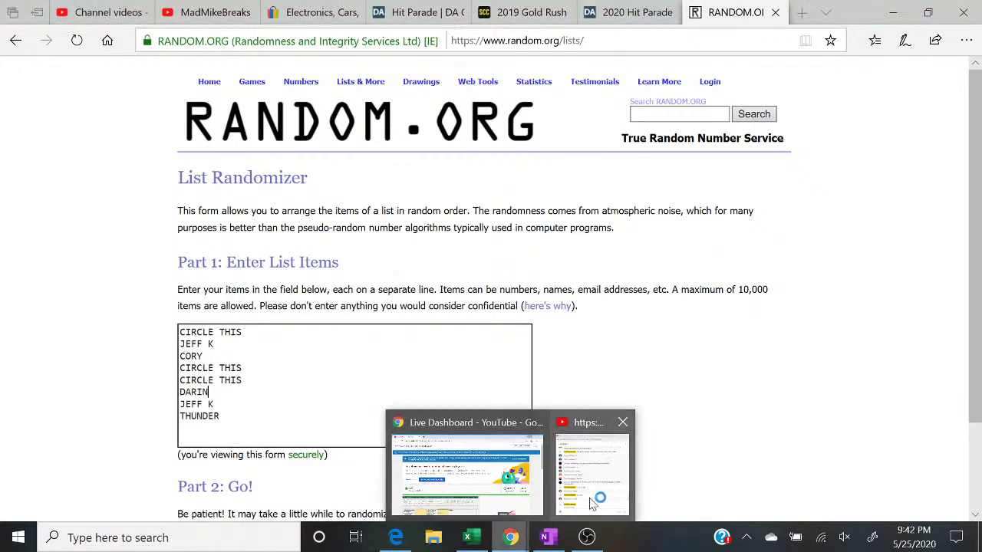
pyautogui.click(593, 500)
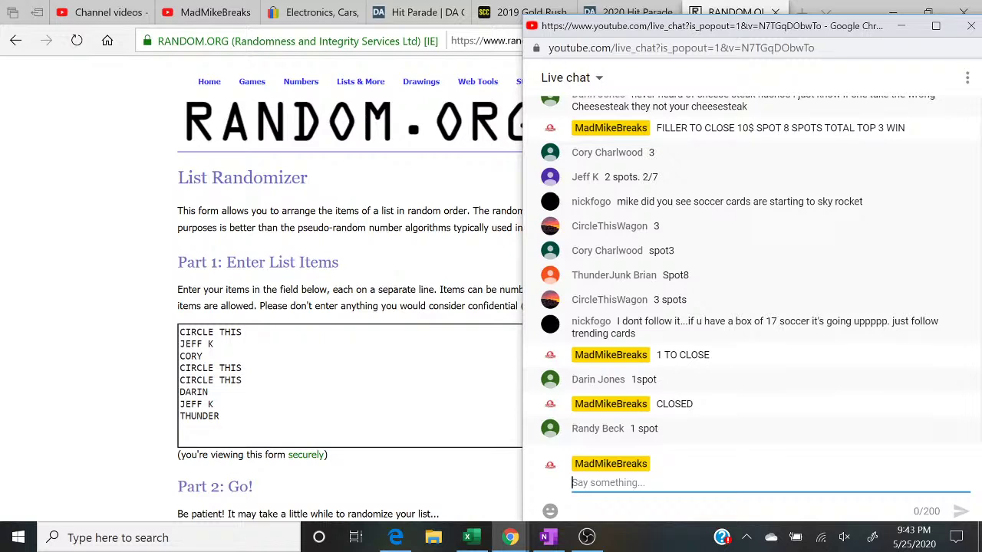
# Step: Shuffle the eight-entry buyer list to five randomizations and mark the top three names
pyautogui.hotkey('alt', 'Tab')
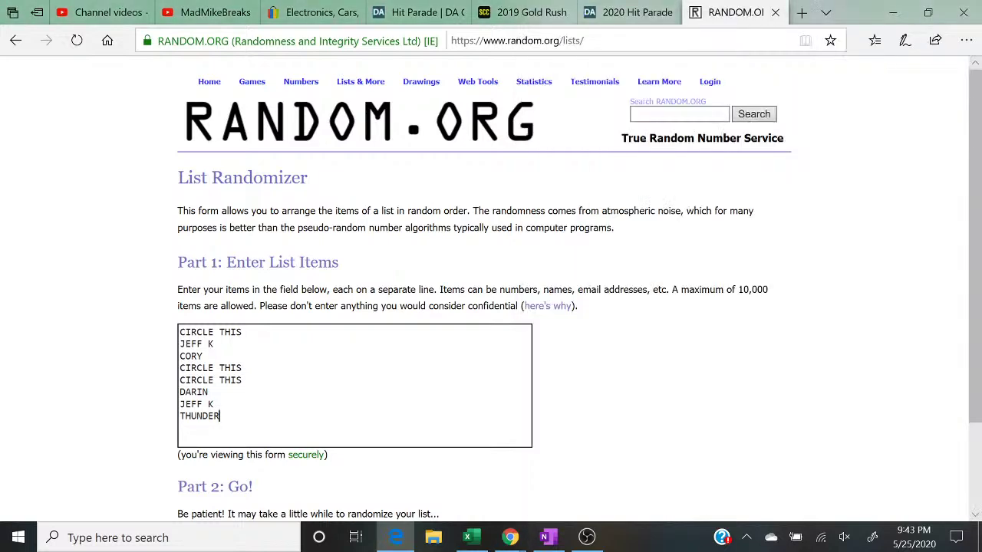
pyautogui.scroll(-2, 502, 292)
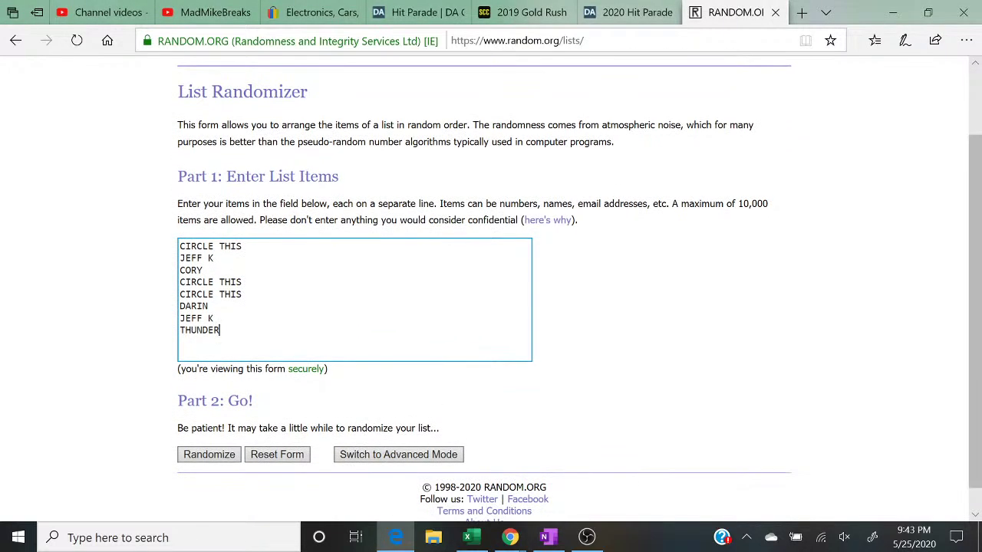
pyautogui.click(206, 456)
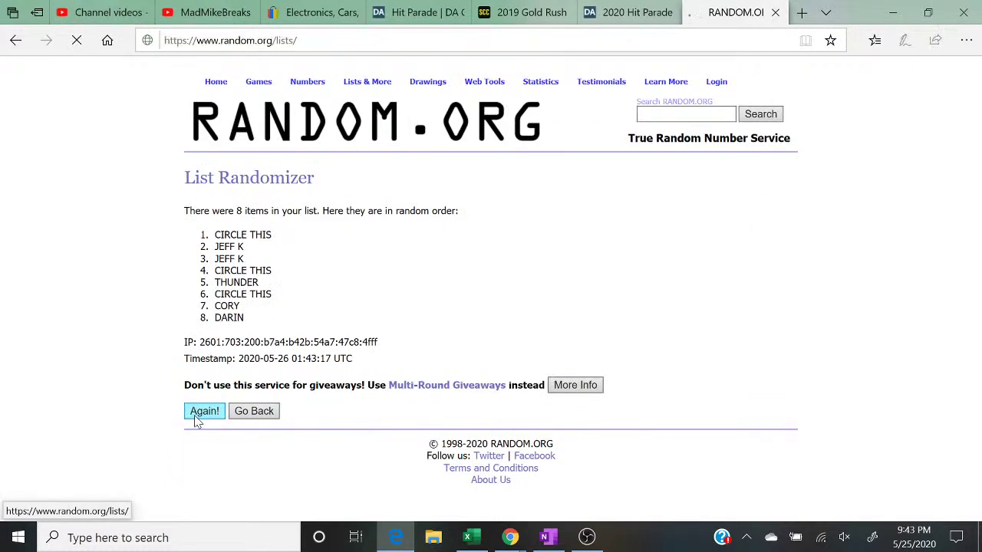
pyautogui.click(198, 442)
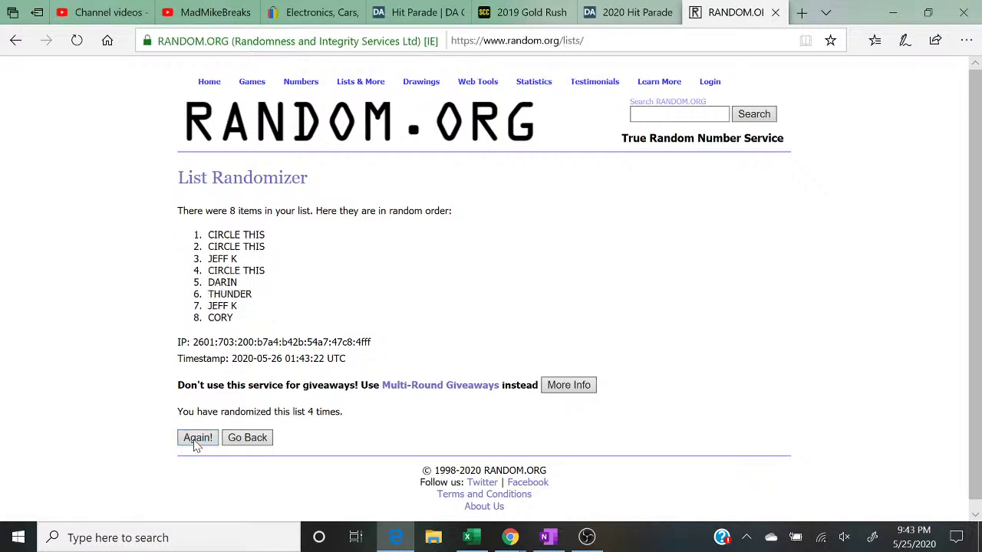
pyautogui.click(204, 443)
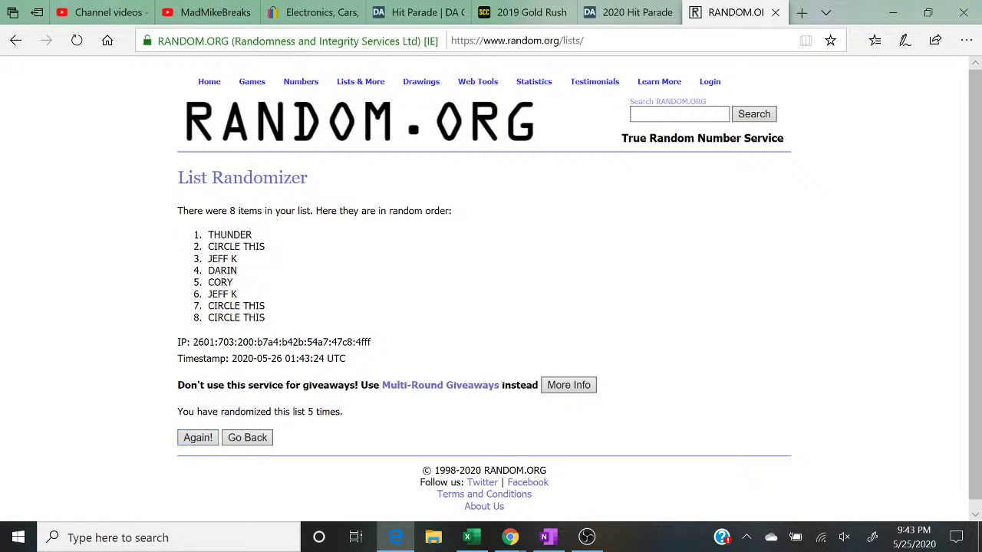
pyautogui.moveTo(207, 234); pyautogui.dragTo(237, 259)
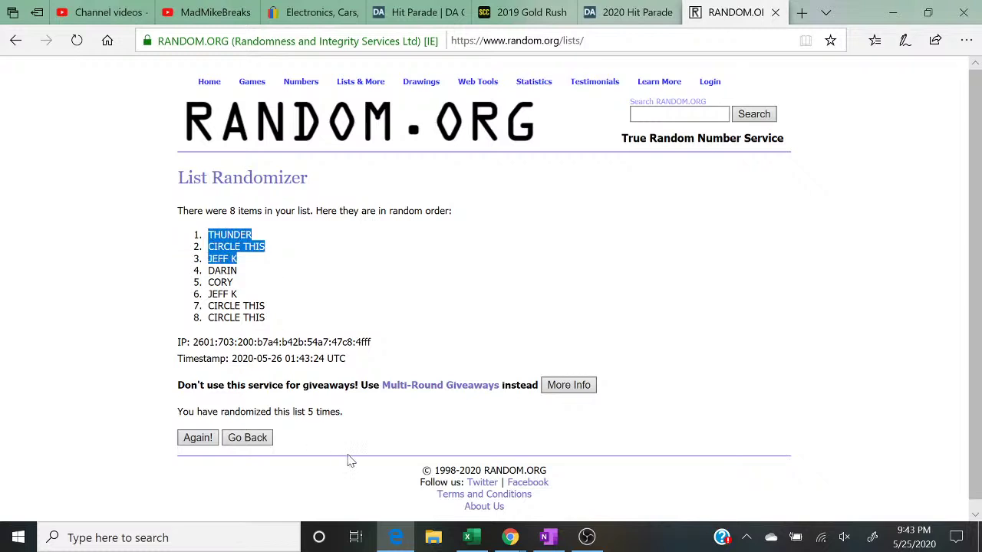
pyautogui.moveTo(350, 415); pyautogui.dragTo(175, 415)
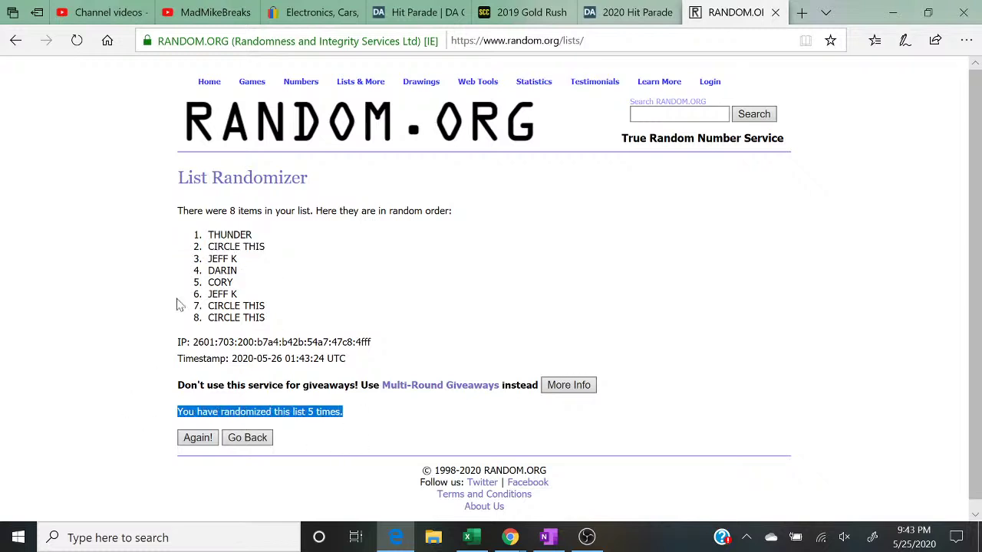
pyautogui.moveTo(190, 238); pyautogui.dragTo(265, 259)
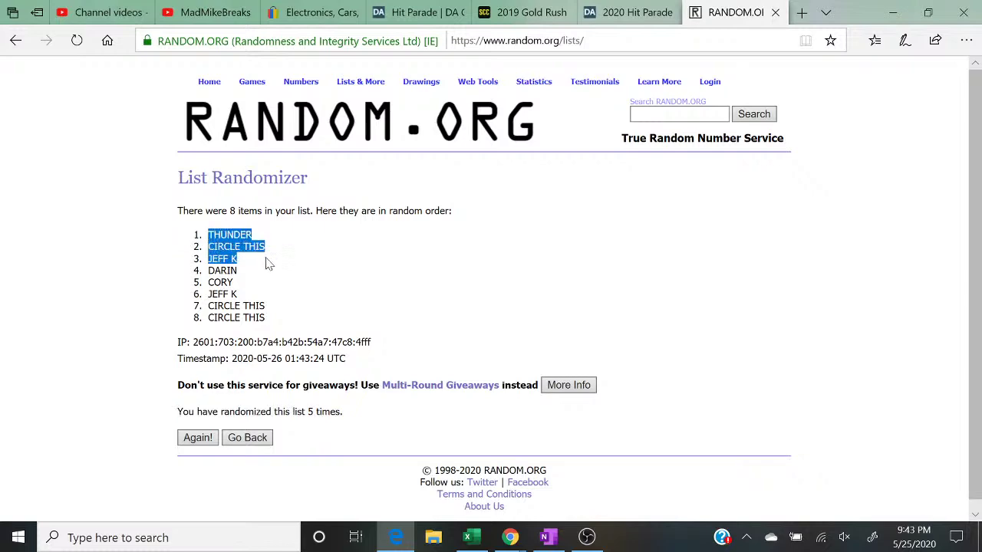
pyautogui.click(469, 540)
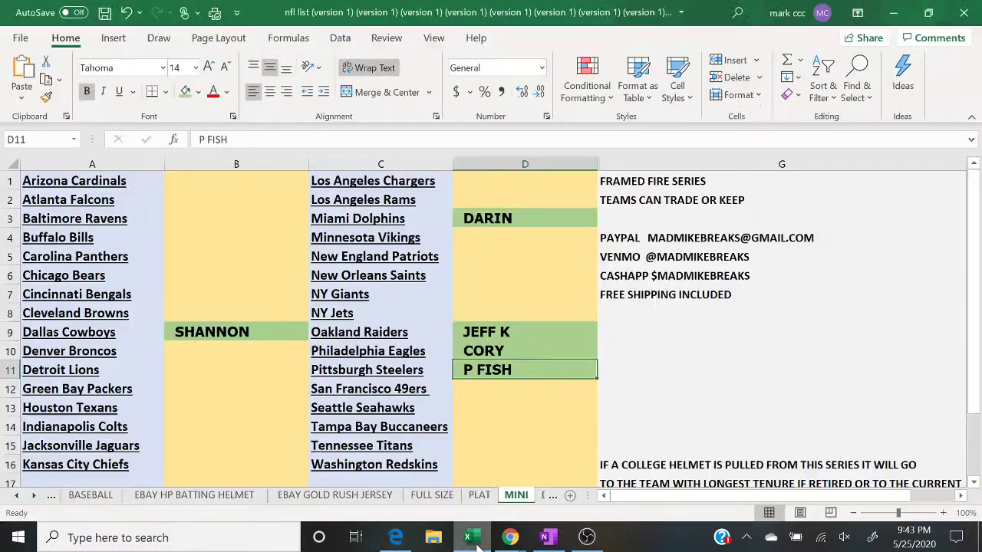
# Step: Show the YouTube live chat popout over the Excel spreadsheet
pyautogui.moveTo(514, 542)
pyautogui.click(589, 474)
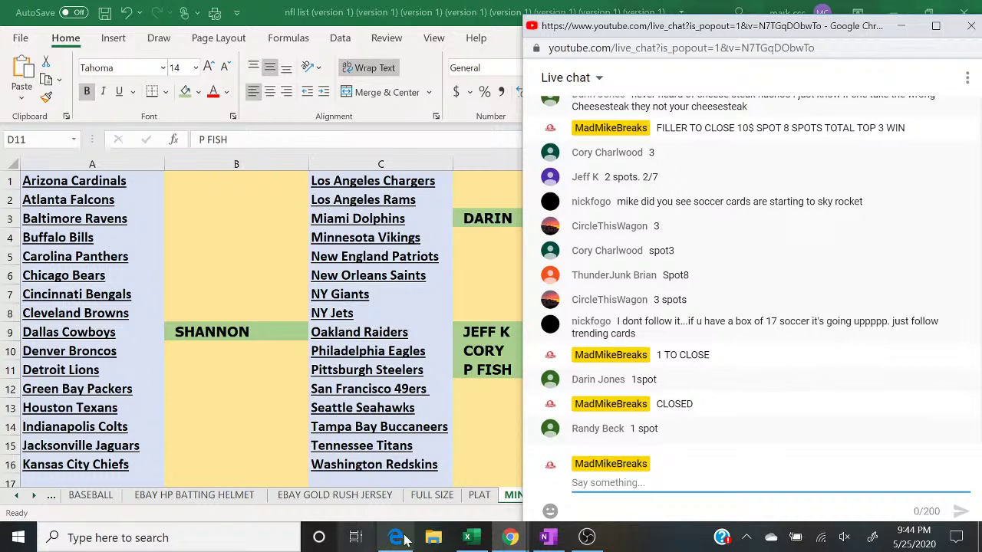
# Step: Check the randomizer results, then announce in chat which buyer is up next
pyautogui.moveTo(405, 539)
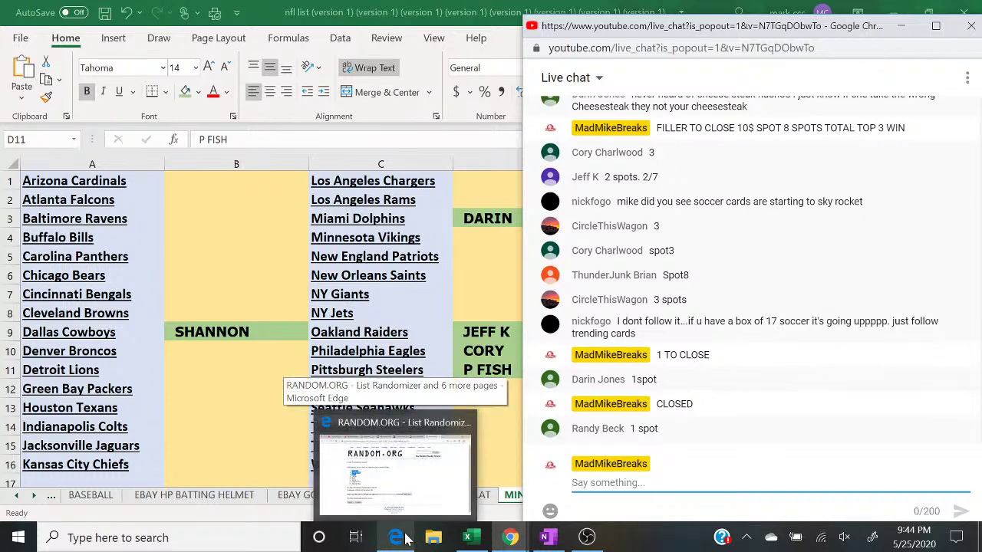
pyautogui.click(404, 538)
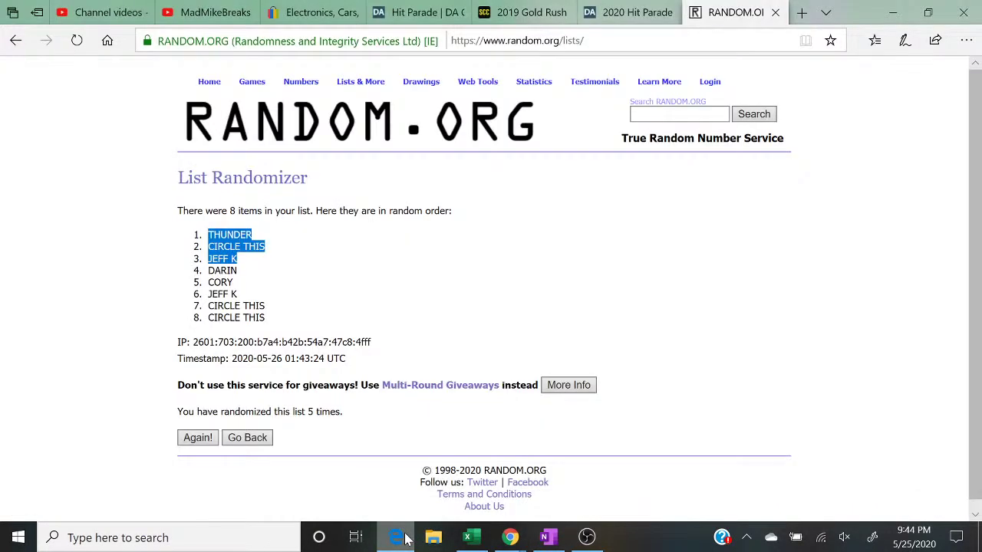
pyautogui.click(404, 539)
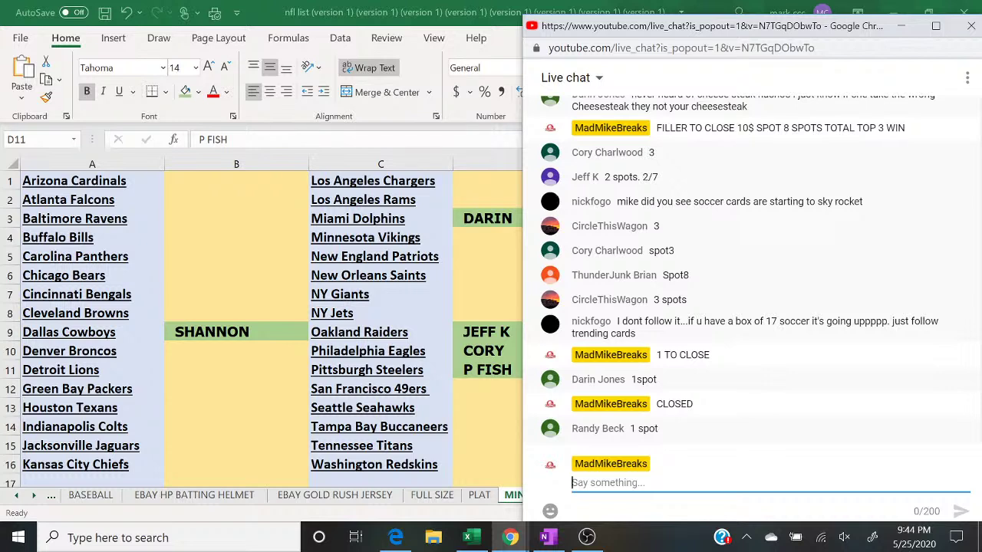
pyautogui.write('THUNDER IS UP')
pyautogui.press('Return')
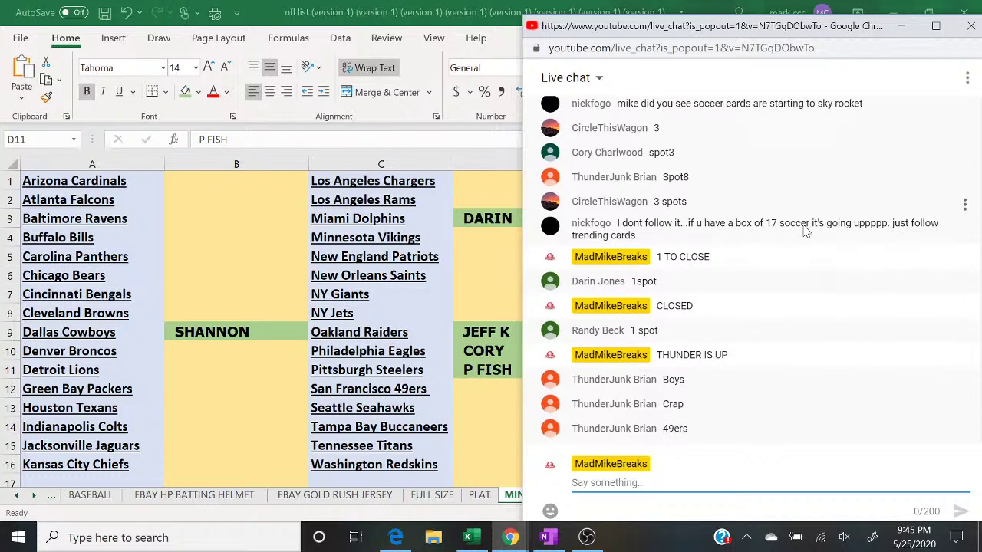
# Step: Enter the next buyer's name in D12 and fill it green as paid
pyautogui.click(489, 392)
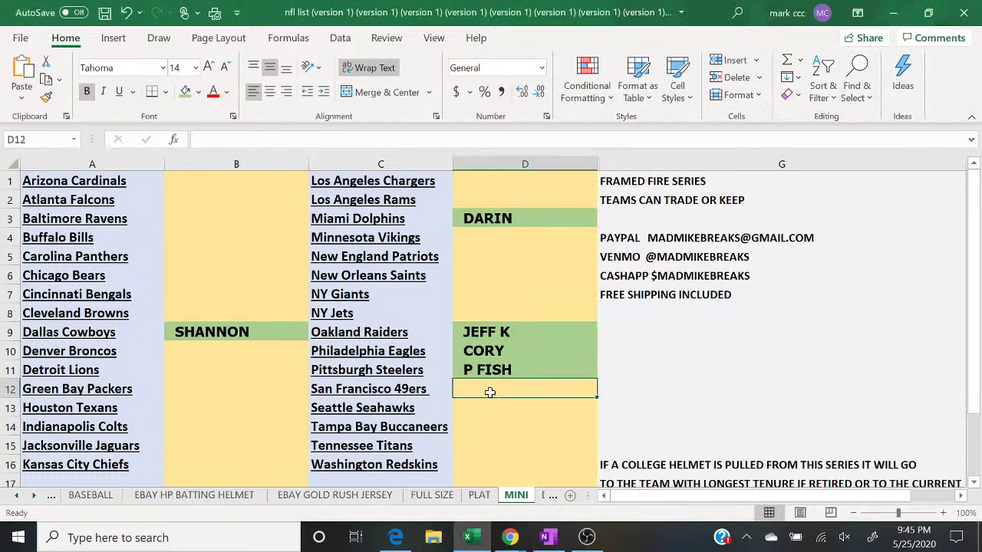
pyautogui.write('THUNDER')
pyautogui.press('Return')
pyautogui.click(490, 392)
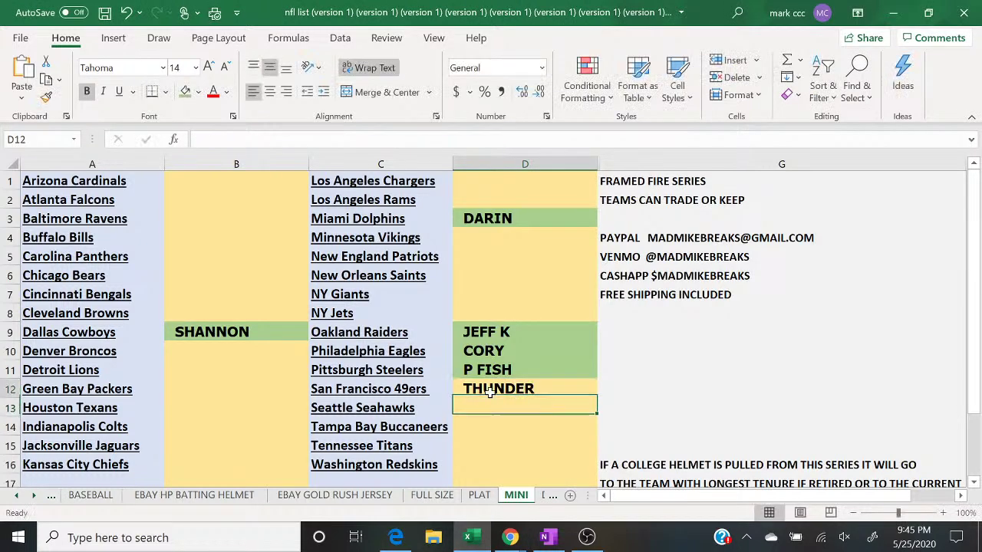
pyautogui.click(182, 92)
# Step: Enter CIRCLE THIS in B3 beside the Baltimore Ravens and shade it green
pyautogui.click(396, 538)
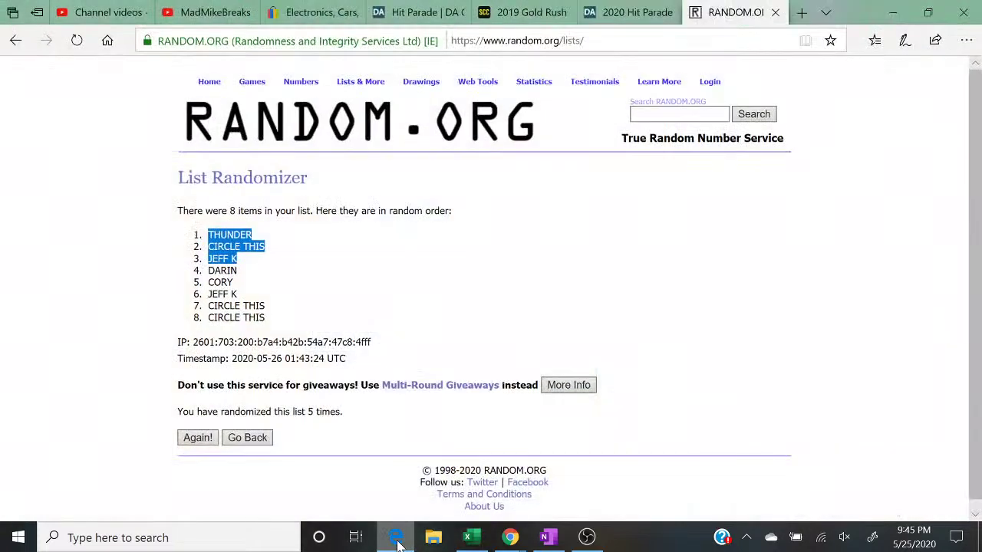
pyautogui.click(396, 538)
pyautogui.moveTo(510, 537)
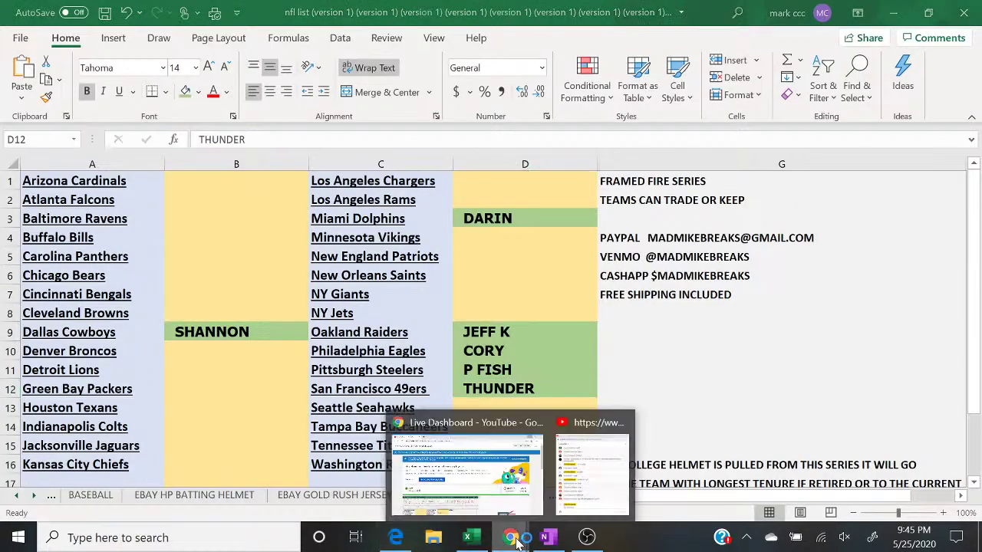
pyautogui.click(597, 491)
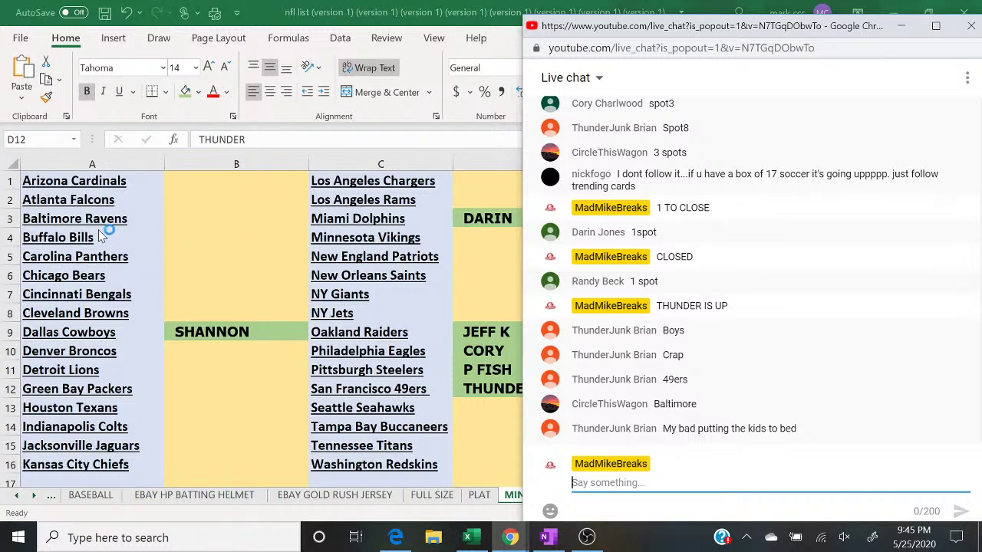
pyautogui.click(172, 223)
pyautogui.write('CIR')
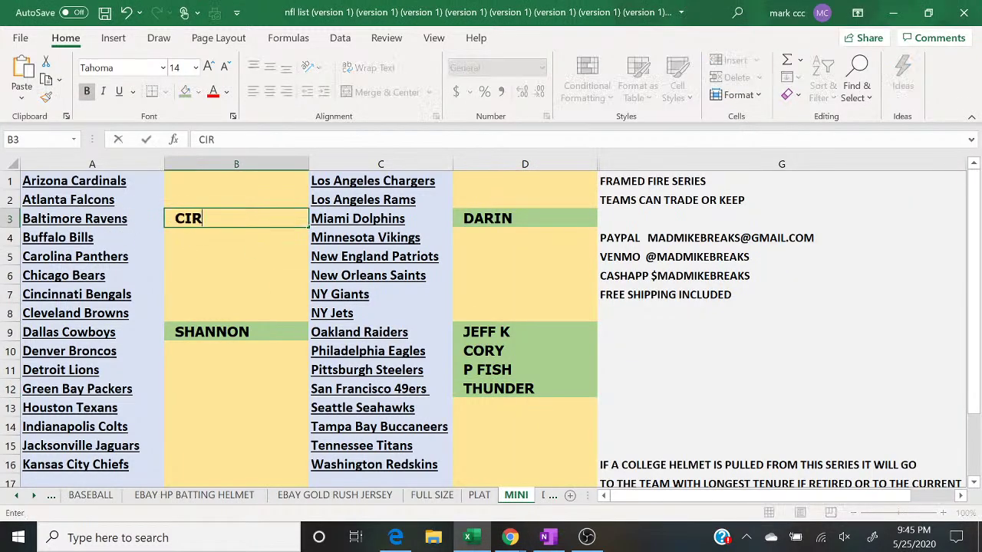
pyautogui.press('alt')
pyautogui.press('alt')
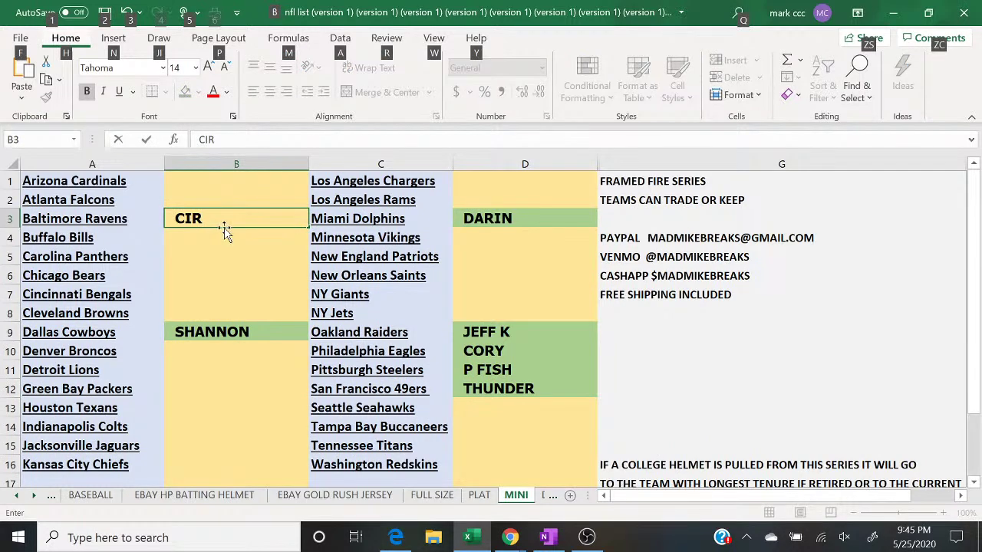
pyautogui.click(212, 219)
pyautogui.write('CLE THIS')
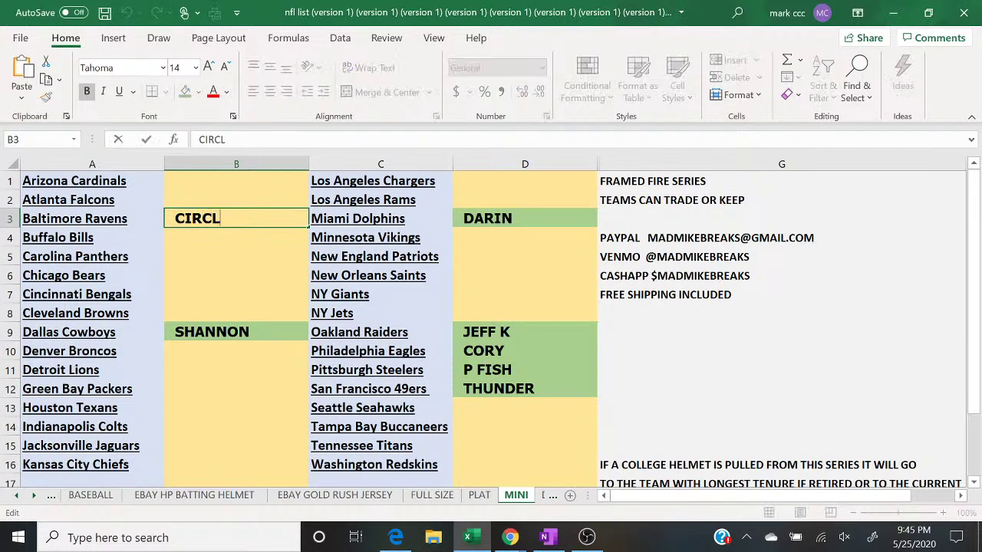
pyautogui.press('Return')
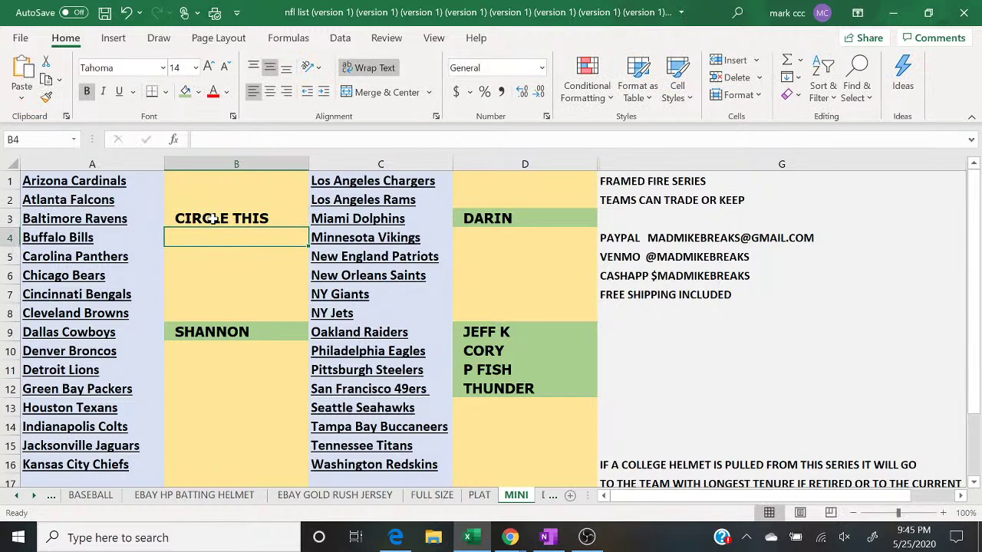
pyautogui.click(213, 220)
pyautogui.click(185, 91)
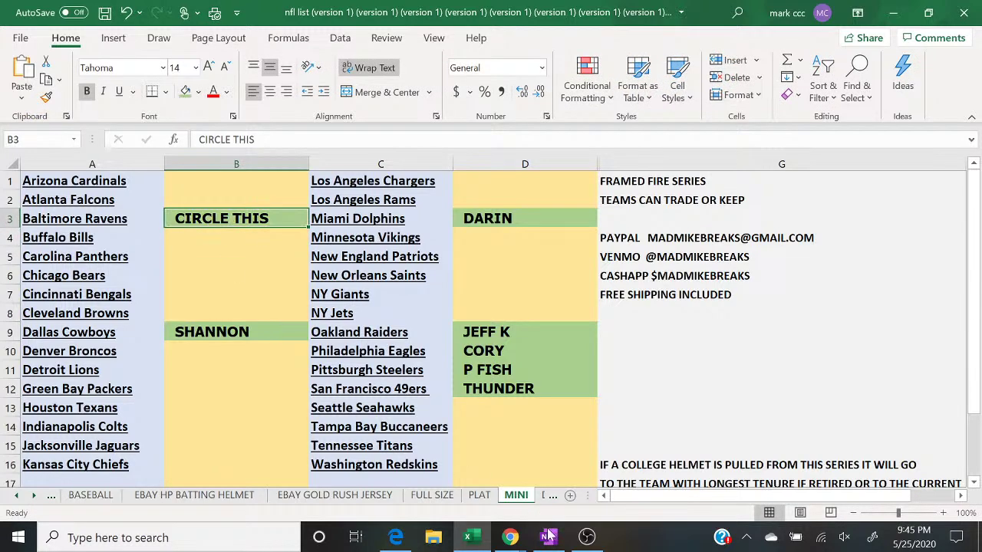
# Step: Enter a buyer's name in B16 beside the Kansas City Chiefs and shade it green
pyautogui.moveTo(510, 537)
pyautogui.click(566, 495)
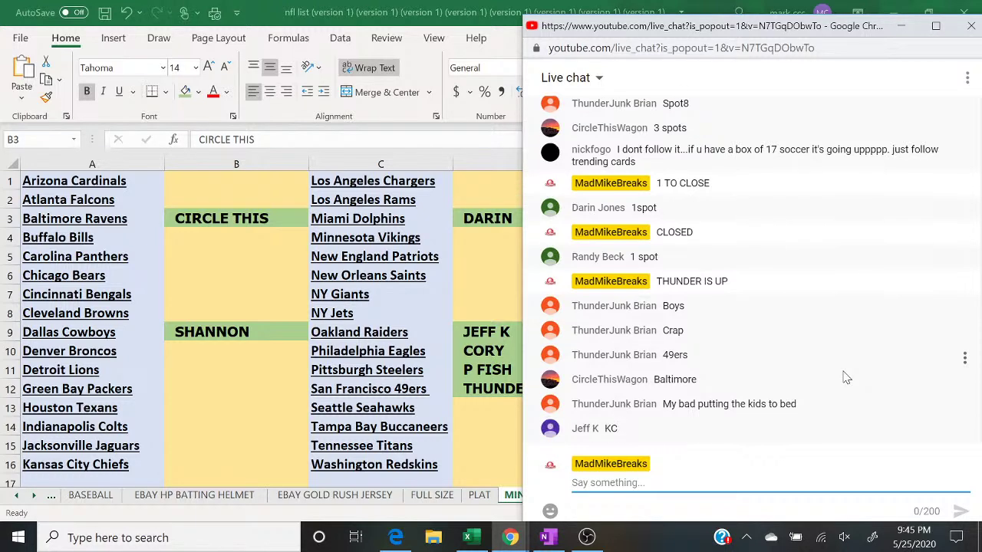
pyautogui.click(207, 467)
pyautogui.write('EFF K')
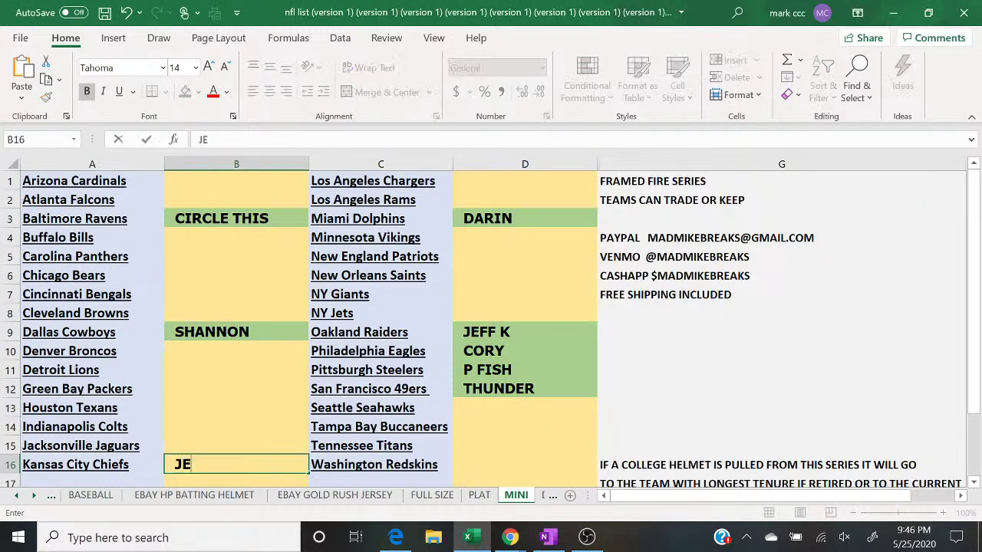
pyautogui.click(211, 373)
pyautogui.click(218, 464)
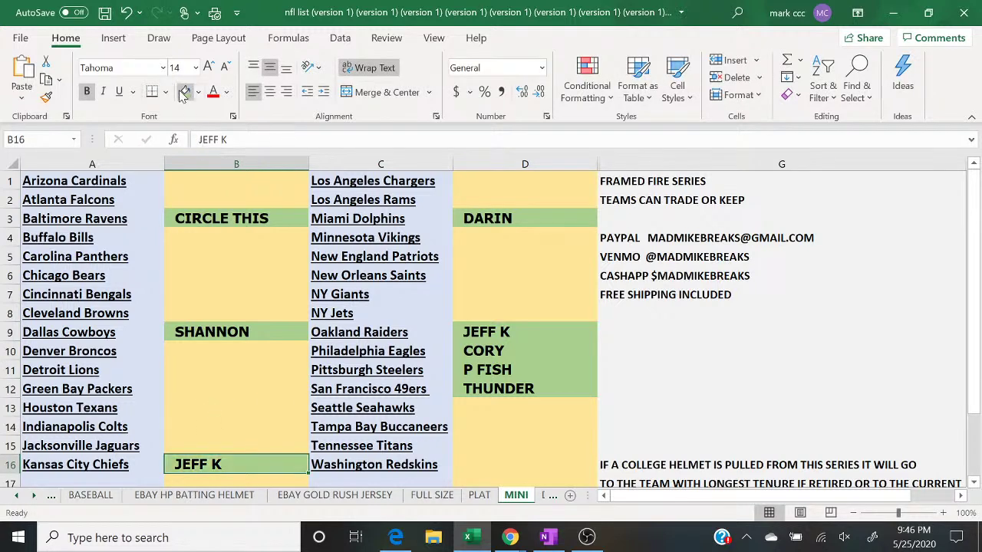
pyautogui.click(222, 164)
pyautogui.rightClick(220, 167)
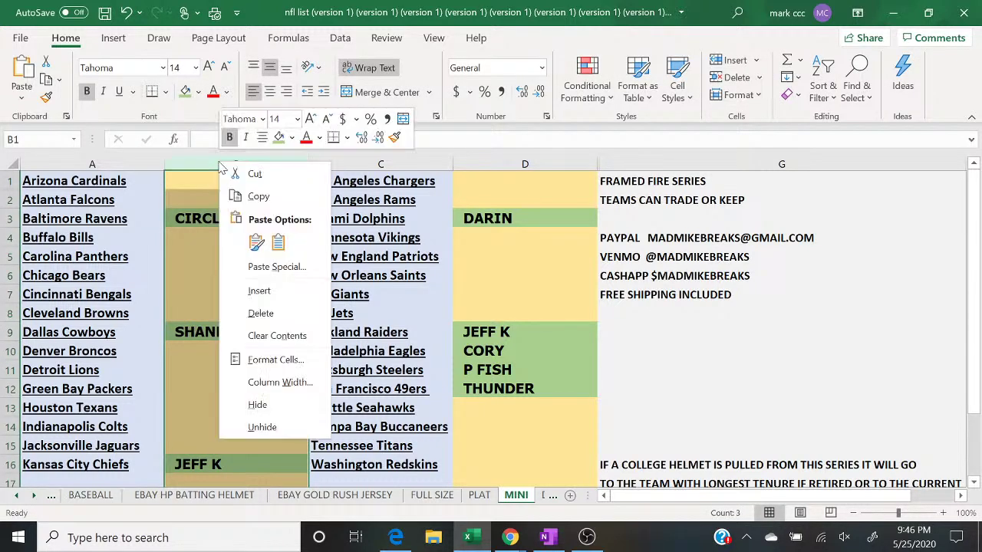
# Step: Copy column B's names and start a fresh List Randomizer page
pyautogui.click(254, 195)
pyautogui.click(399, 538)
pyautogui.moveTo(361, 83)
pyautogui.click(376, 100)
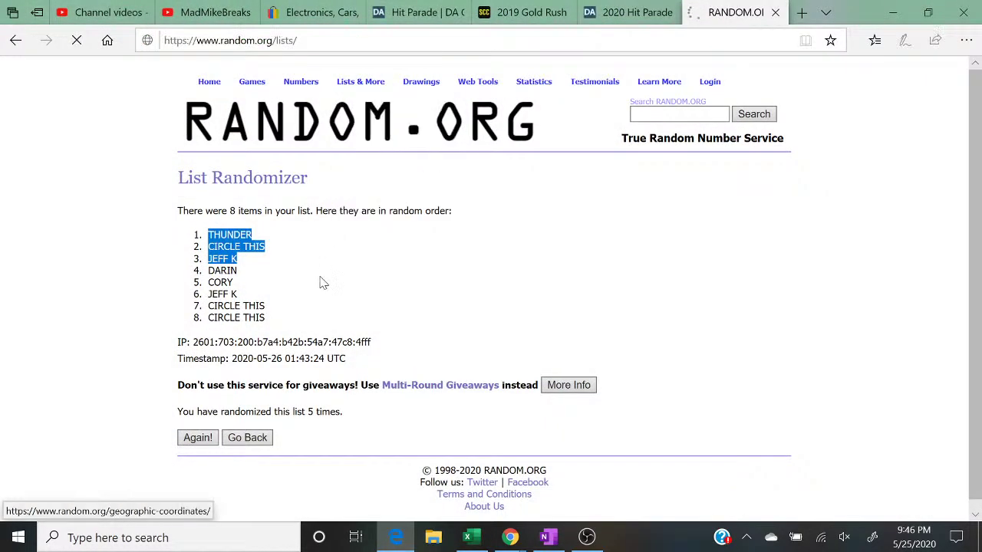
# Step: Paste column B's names into the list box and remove the blank lines between them
pyautogui.click(292, 421)
pyautogui.rightClick(292, 420)
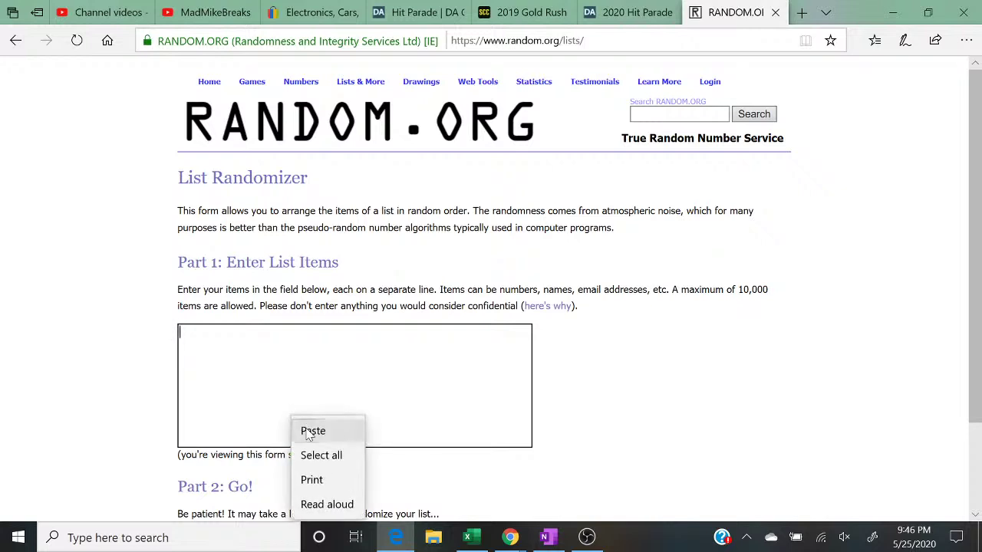
pyautogui.click(307, 427)
pyautogui.press('BackSpace')
pyautogui.press('BackSpace')
pyautogui.press('BackSpace')
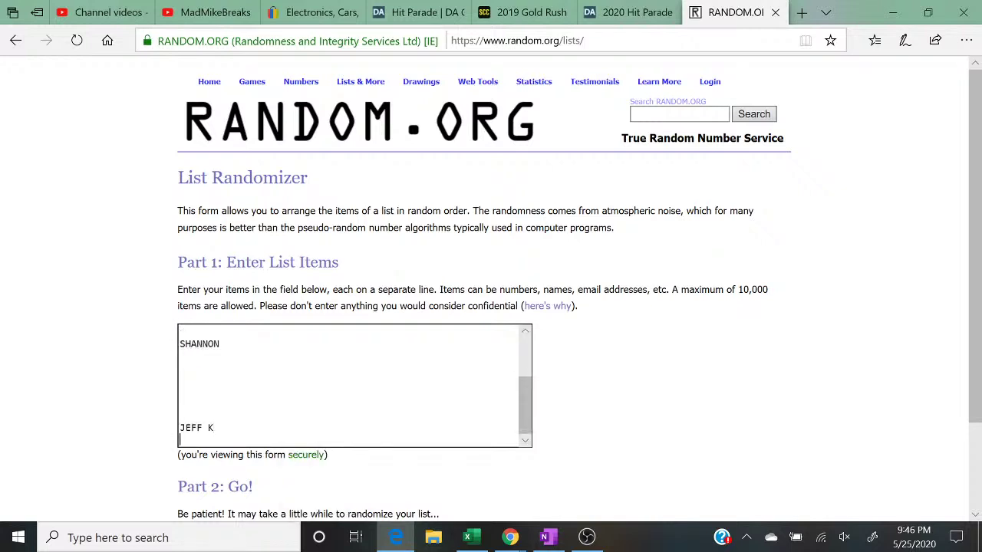
pyautogui.write('K')
pyautogui.press('Up')
pyautogui.press('BackSpace')
pyautogui.press('BackSpace')
pyautogui.press('BackSpace')
pyautogui.press('BackSpace')
pyautogui.press('BackSpace')
pyautogui.press('BackSpace')
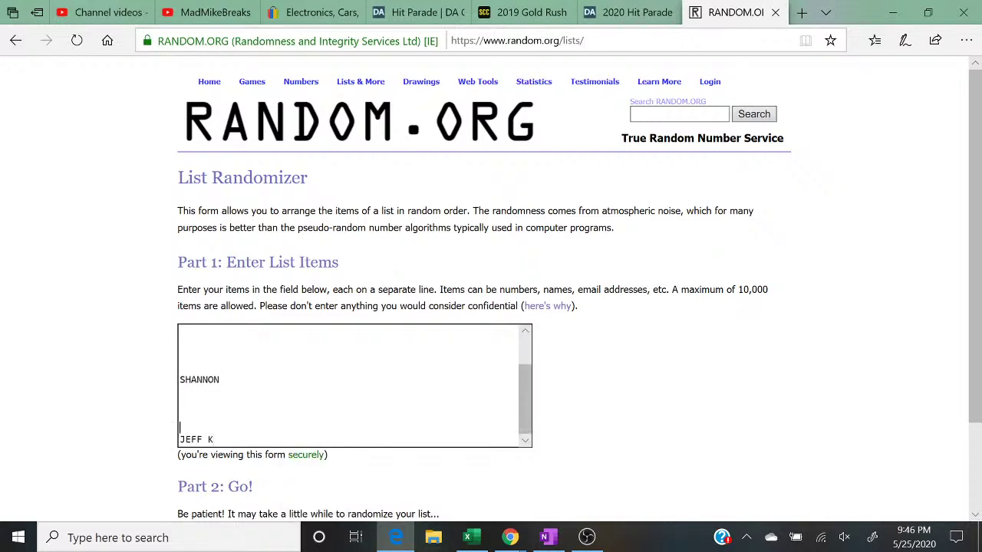
pyautogui.press('BackSpace')
pyautogui.press('BackSpace')
pyautogui.press('BackSpace')
pyautogui.press('BackSpace')
pyautogui.press('BackSpace')
pyautogui.press('Up')
pyautogui.press('BackSpace')
pyautogui.press('BackSpace')
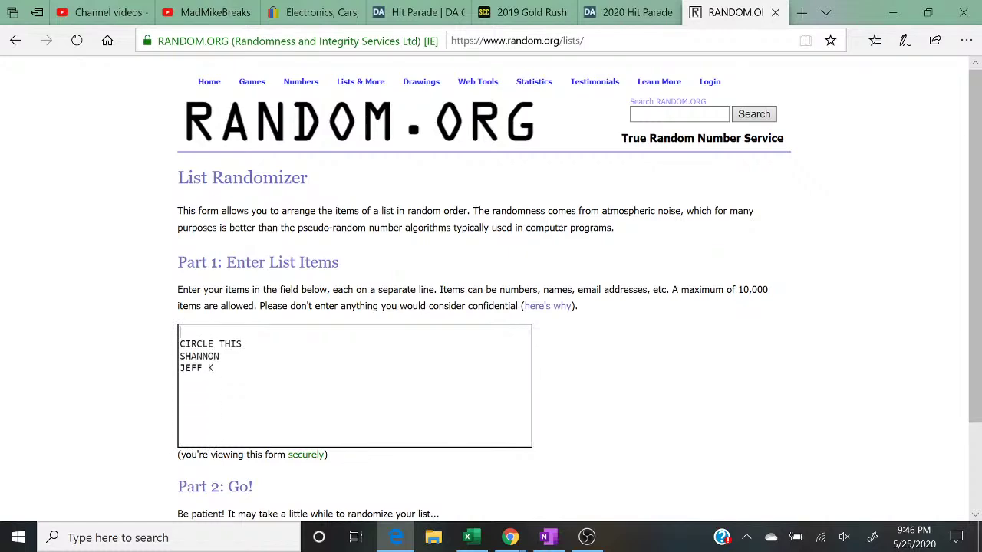
# Step: Copy column D's names, paste them below in the list, and delete blank lines
pyautogui.click(467, 537)
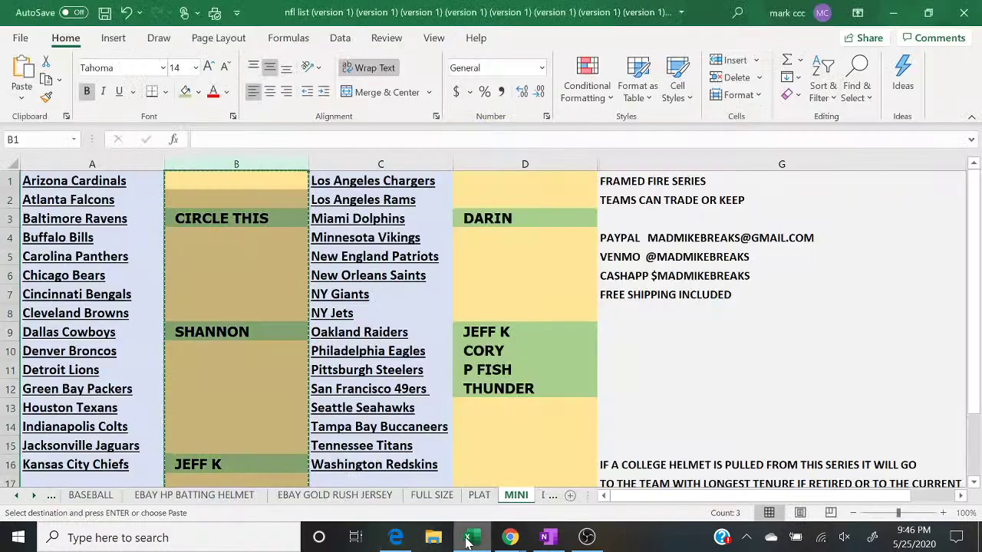
pyautogui.click(498, 159)
pyautogui.rightClick(499, 160)
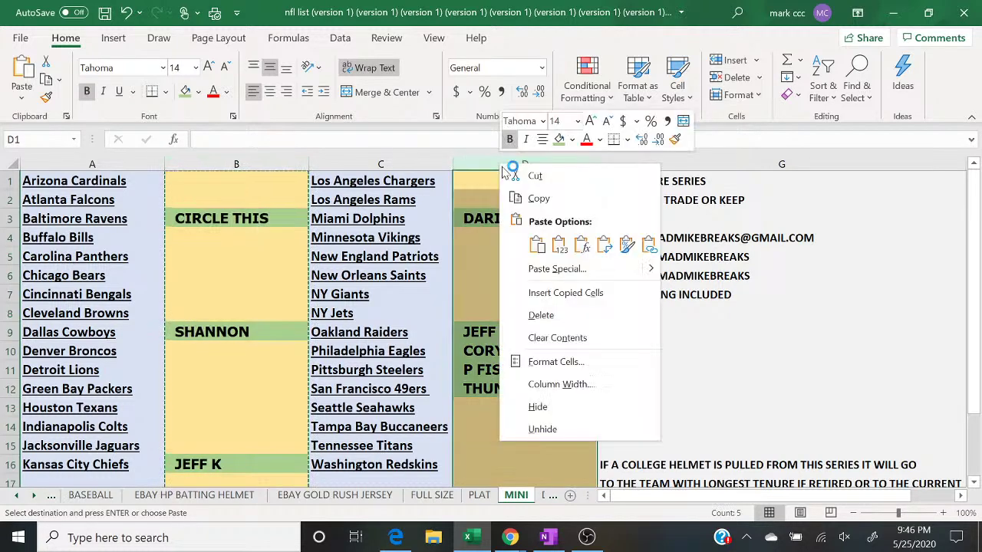
pyautogui.click(537, 198)
pyautogui.click(395, 537)
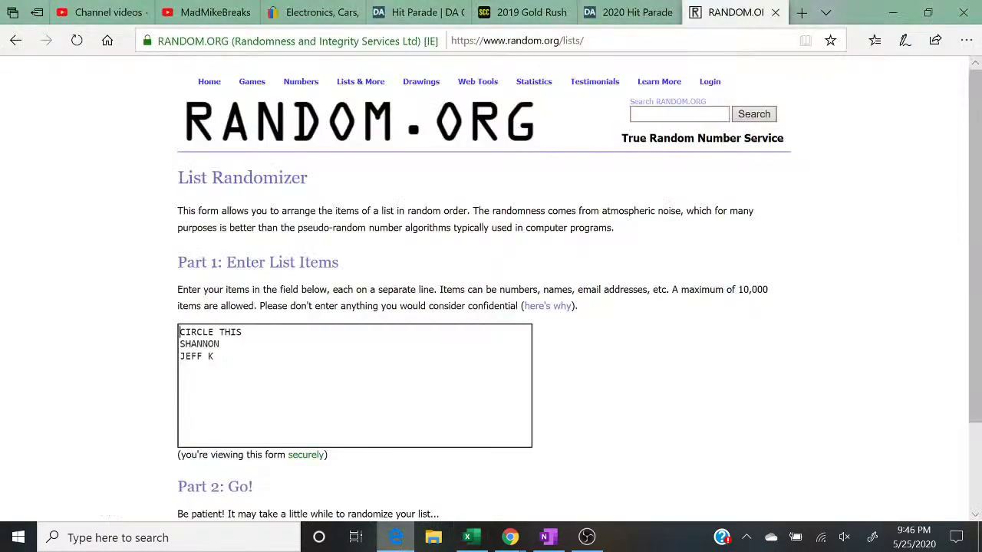
pyautogui.rightClick(282, 376)
pyautogui.rightClick(282, 376)
pyautogui.click(302, 385)
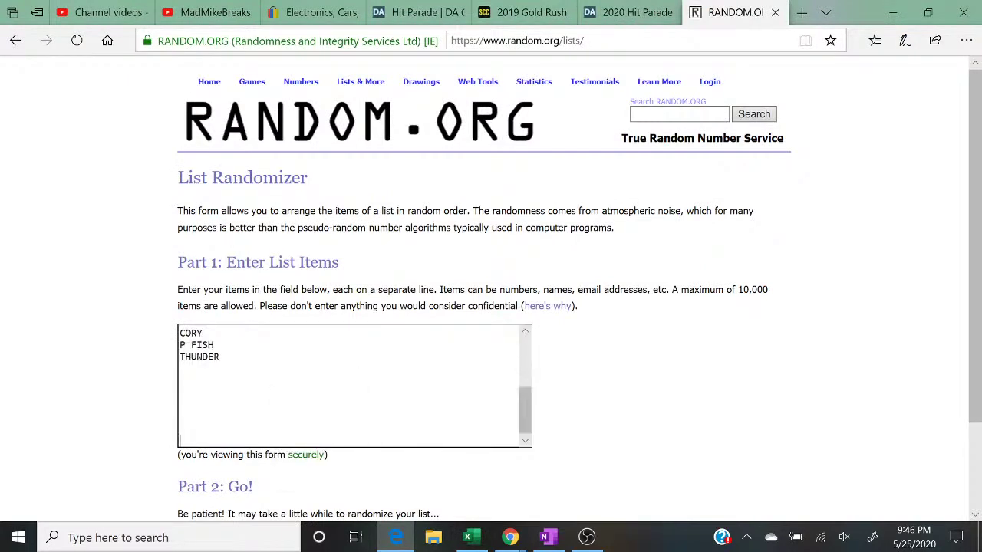
pyautogui.scroll(3, 355, 385)
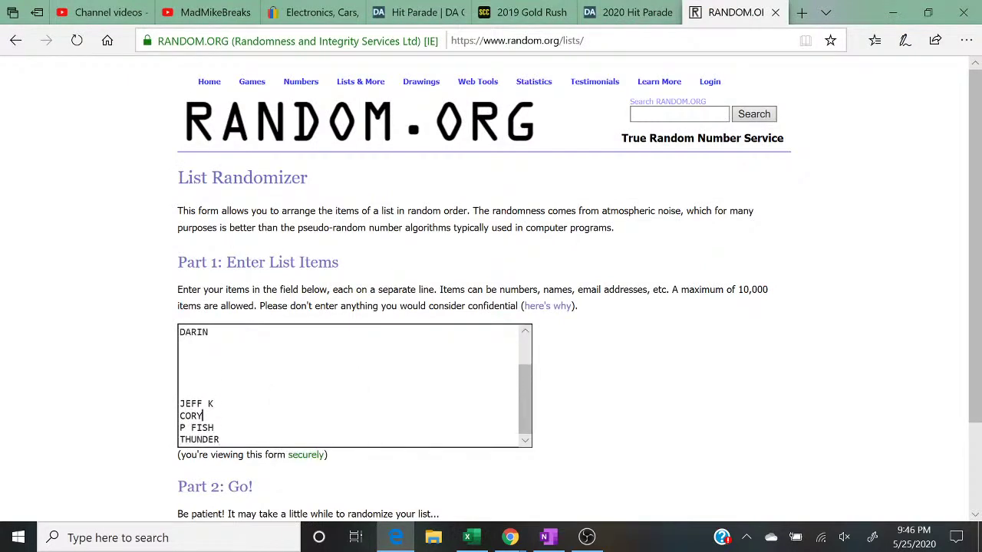
pyautogui.press('BackSpace')
pyautogui.press('BackSpace')
pyautogui.press('BackSpace')
pyautogui.press('BackSpace')
pyautogui.press('Up')
pyautogui.press('BackSpace')
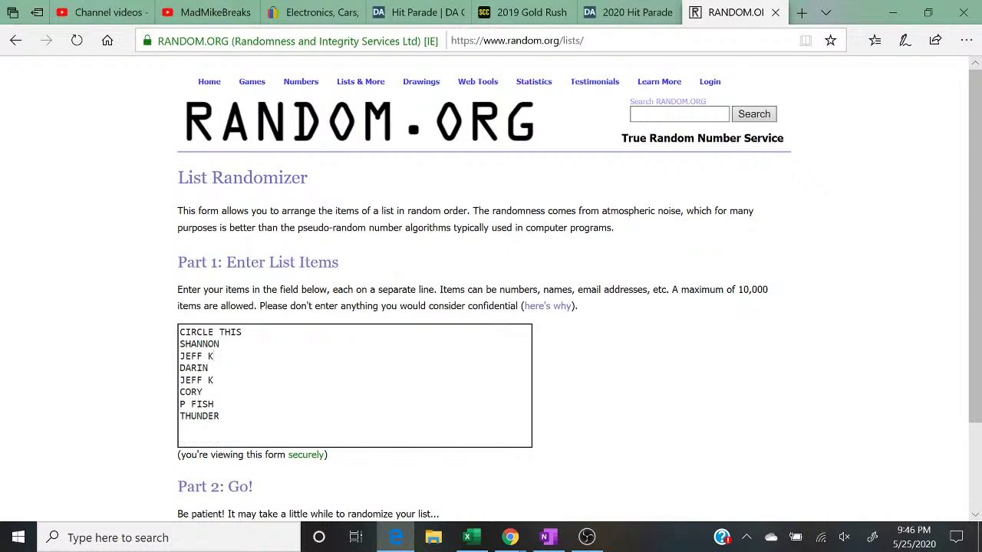
# Step: Copy the whole eight-name list and paste a second copy, fixing the joined line
pyautogui.moveTo(223, 418); pyautogui.dragTo(135, 303)
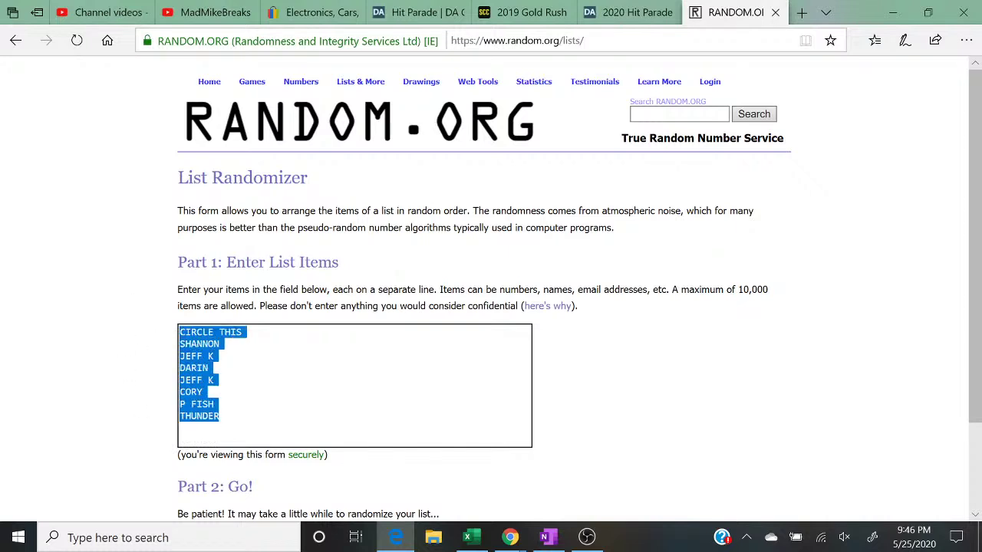
pyautogui.rightClick(192, 349)
pyautogui.click(201, 357)
pyautogui.click(211, 367)
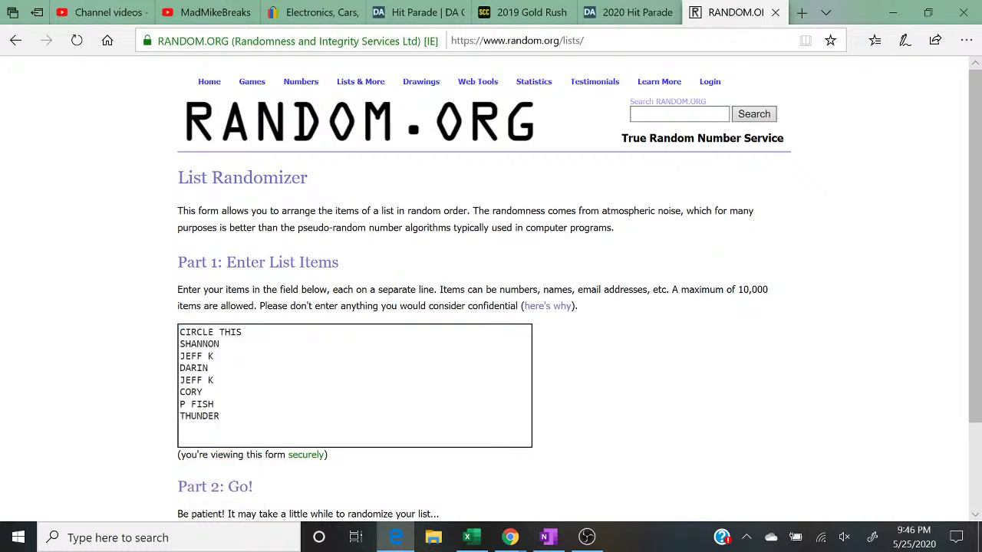
pyautogui.rightClick(223, 419)
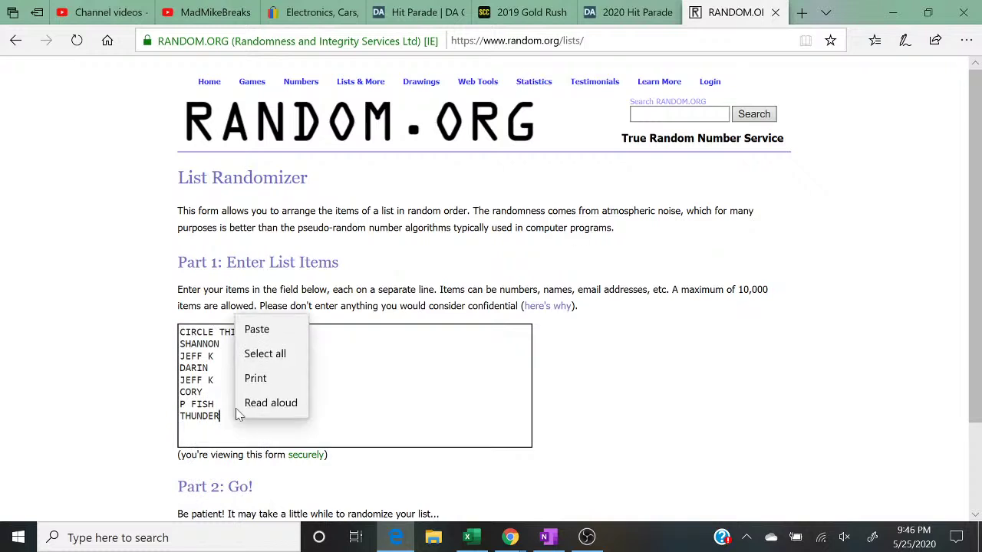
pyautogui.click(245, 330)
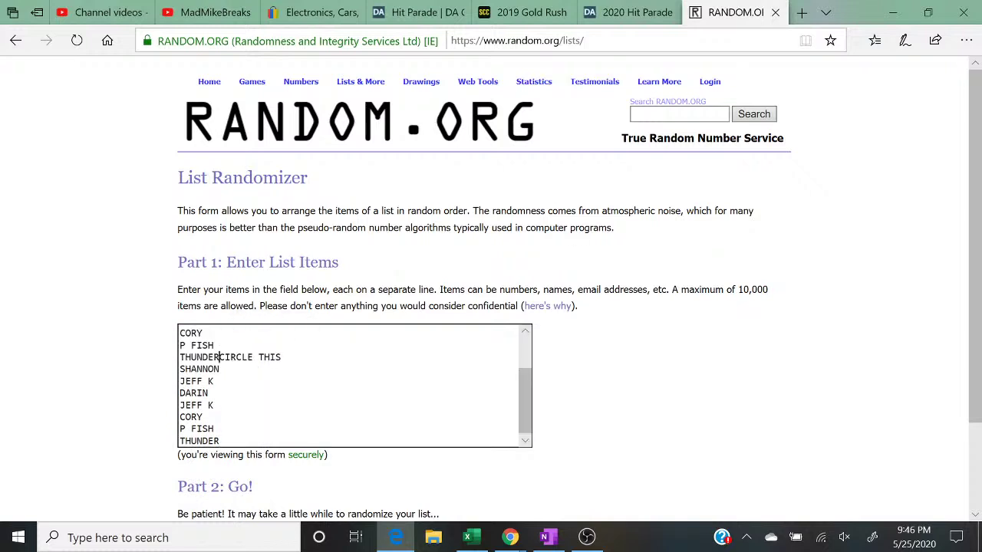
pyautogui.click(219, 358)
pyautogui.press('Return')
# Step: Paste a third copy of the names at the end of the list
pyautogui.scroll(-1, 353, 384)
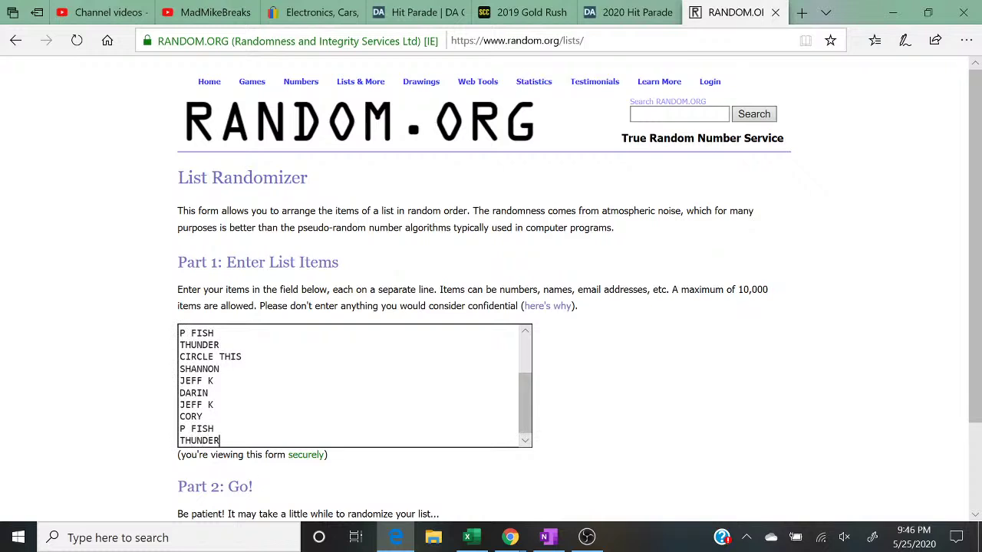
pyautogui.rightClick(252, 445)
pyautogui.click(268, 353)
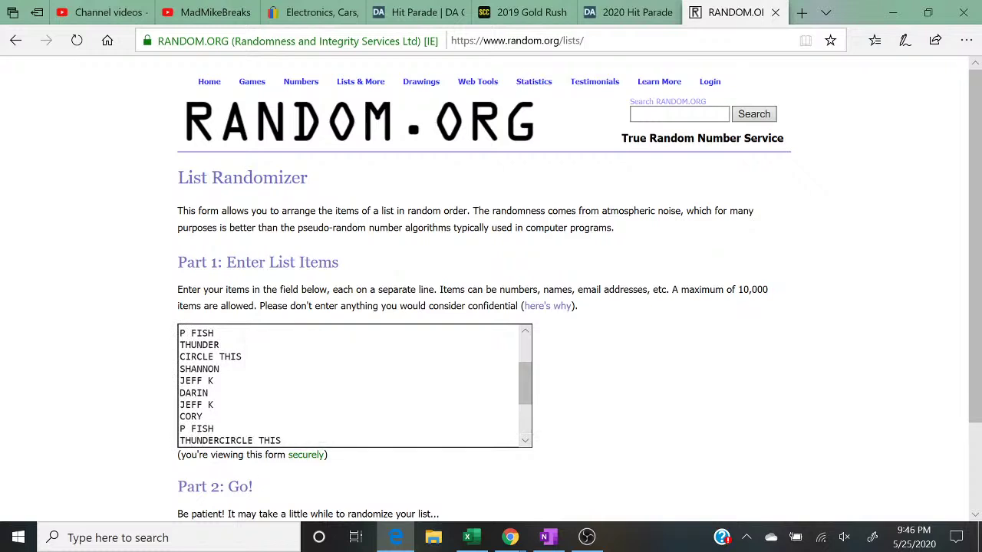
pyautogui.press('Return')
pyautogui.scroll(-3, 353, 386)
pyautogui.scroll(-3, 353, 386)
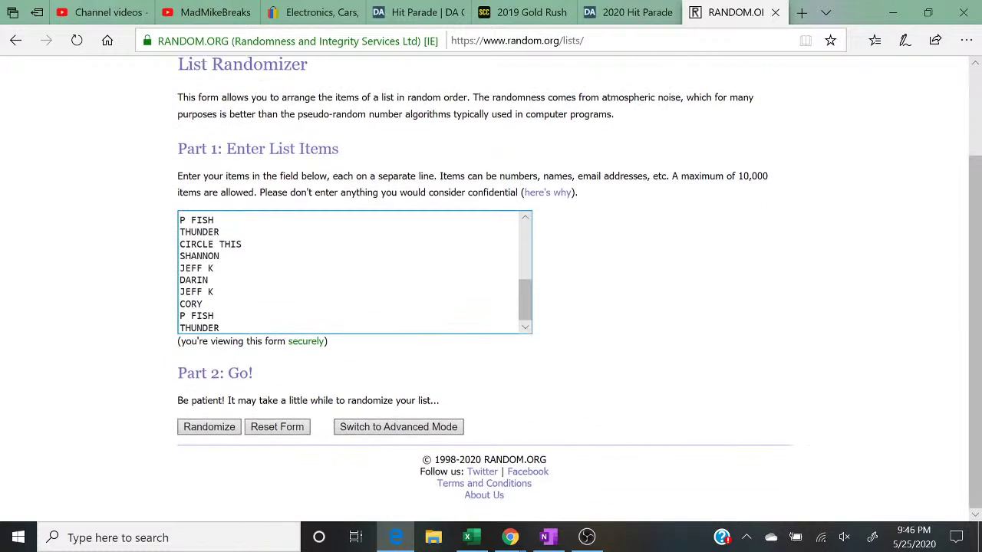
# Step: Shuffle the 24-name buyer list five times in RANDOM.ORG, then restore Edge down over the sheet
pyautogui.click(194, 432)
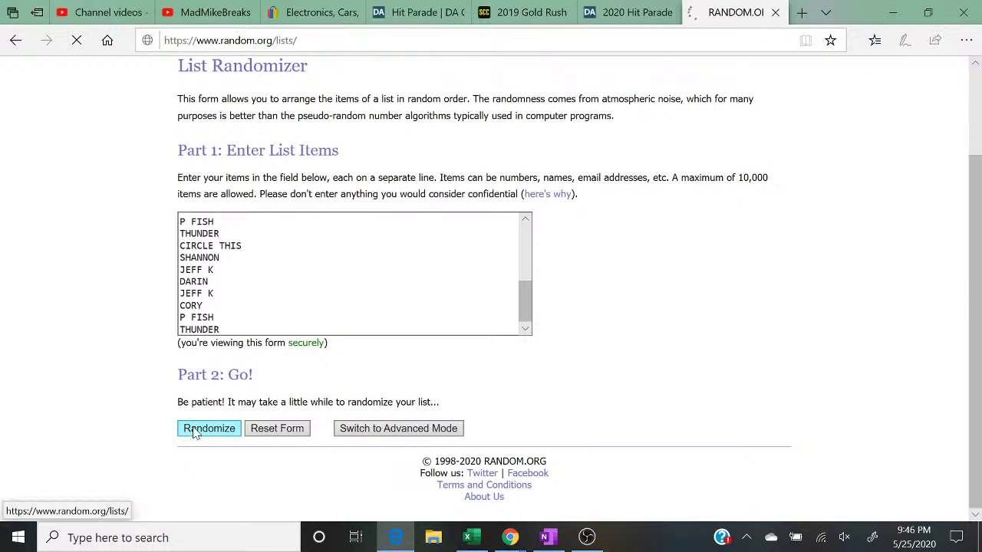
pyautogui.scroll(-3, 194, 432)
pyautogui.click(197, 428)
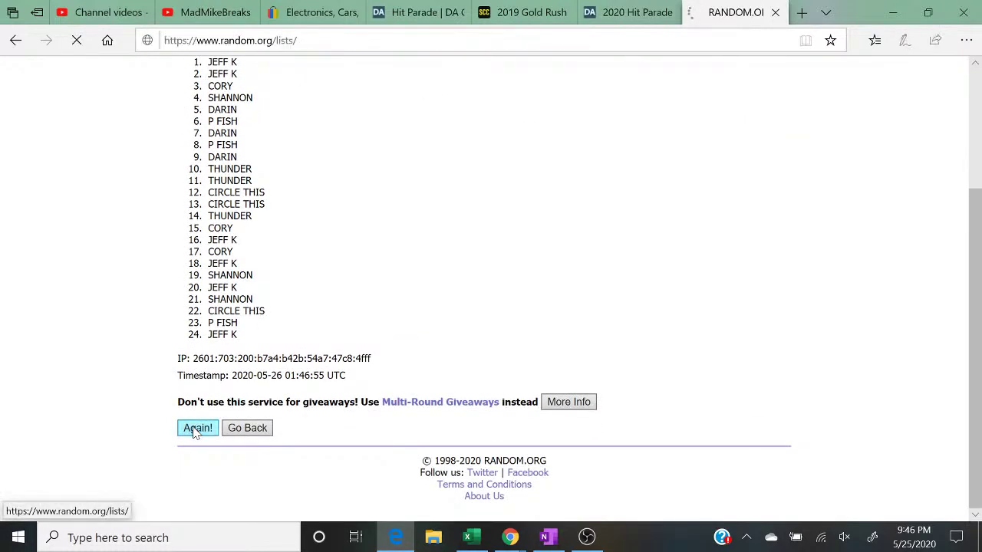
pyautogui.scroll(-1, 197, 428)
pyautogui.click(197, 428)
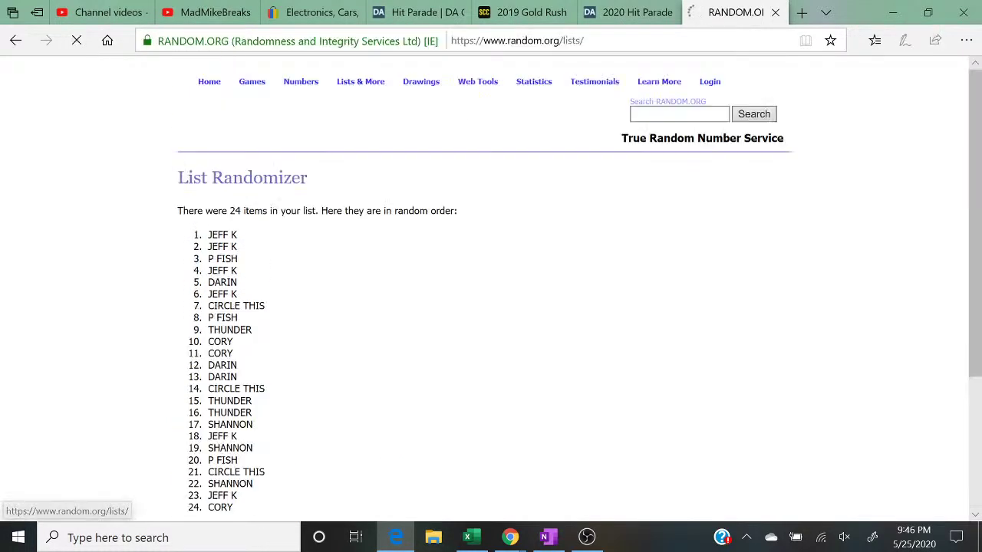
pyautogui.click(197, 430)
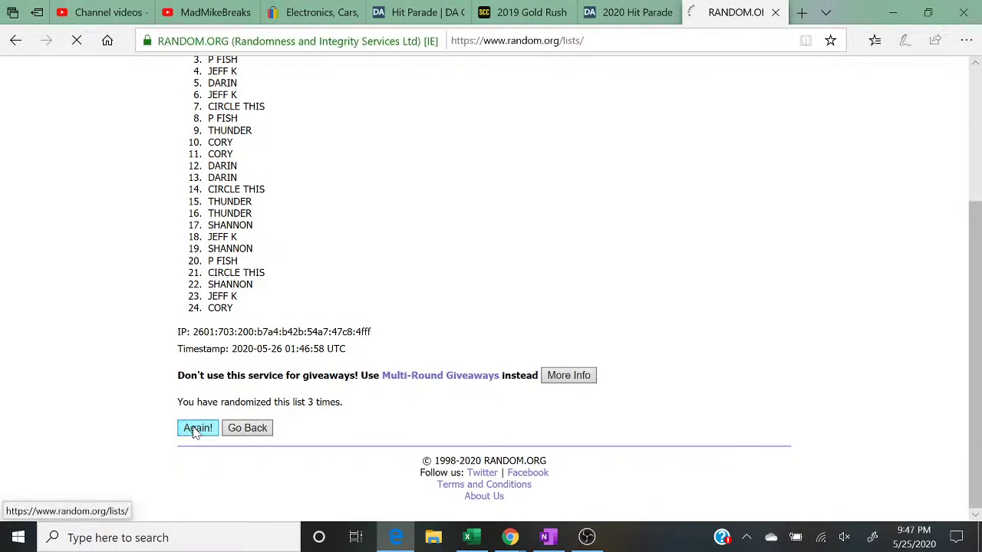
pyautogui.click(204, 454)
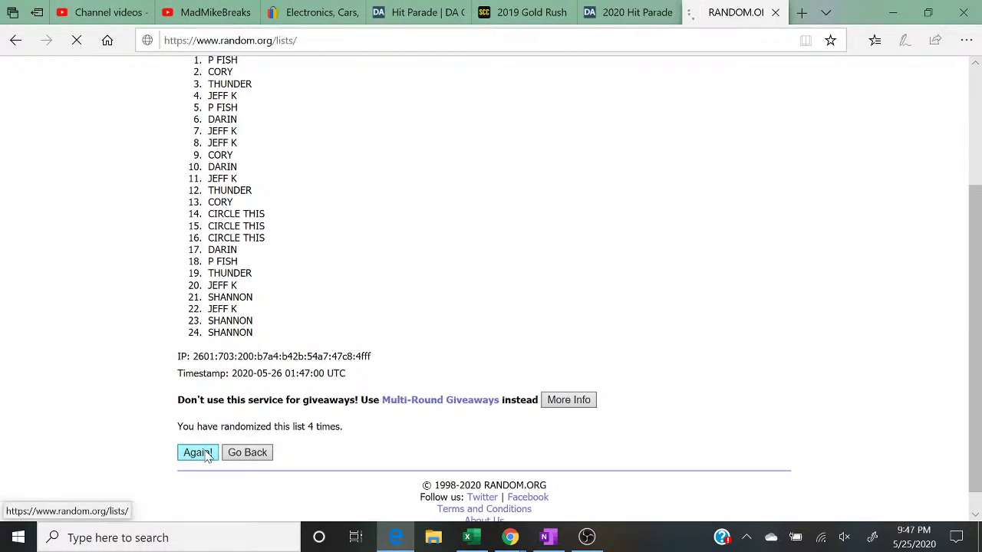
pyautogui.scroll(-2, 206, 455)
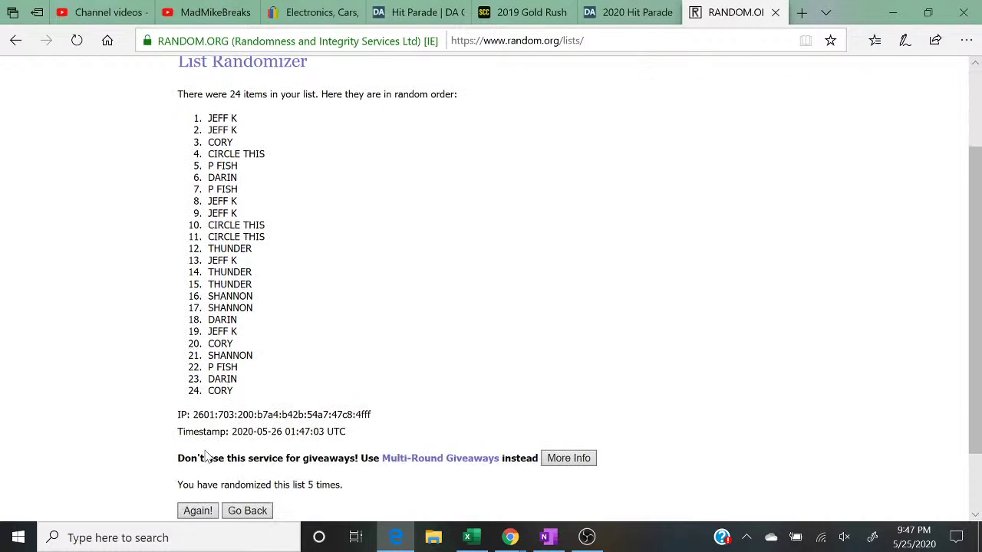
pyautogui.moveTo(357, 488); pyautogui.dragTo(164, 495)
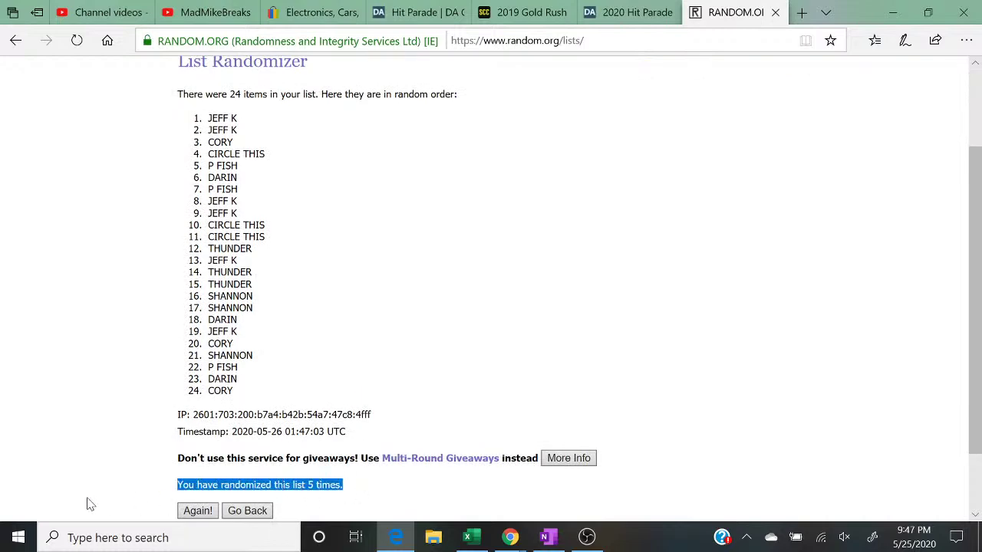
pyautogui.click(924, 13)
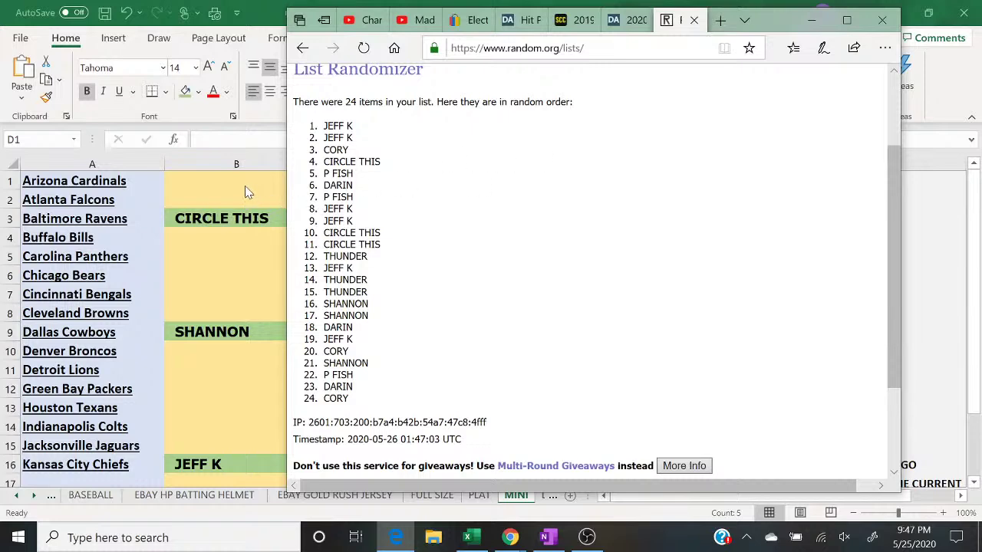
pyautogui.click(246, 186)
pyautogui.write('JEFF K')
pyautogui.press('Return')
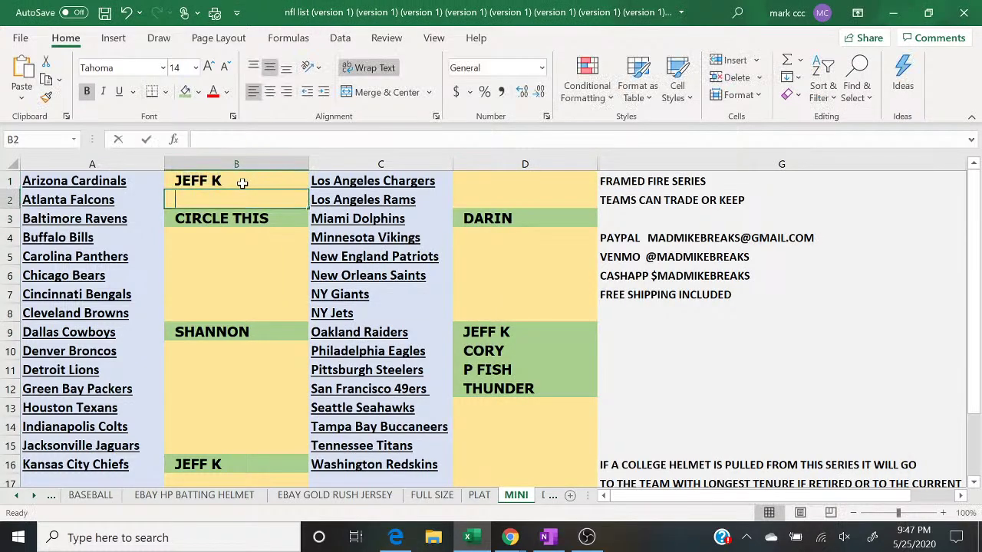
pyautogui.write('JEFF K')
pyautogui.press('Return')
pyautogui.press('Return')
pyautogui.write('CORY')
pyautogui.press('Return')
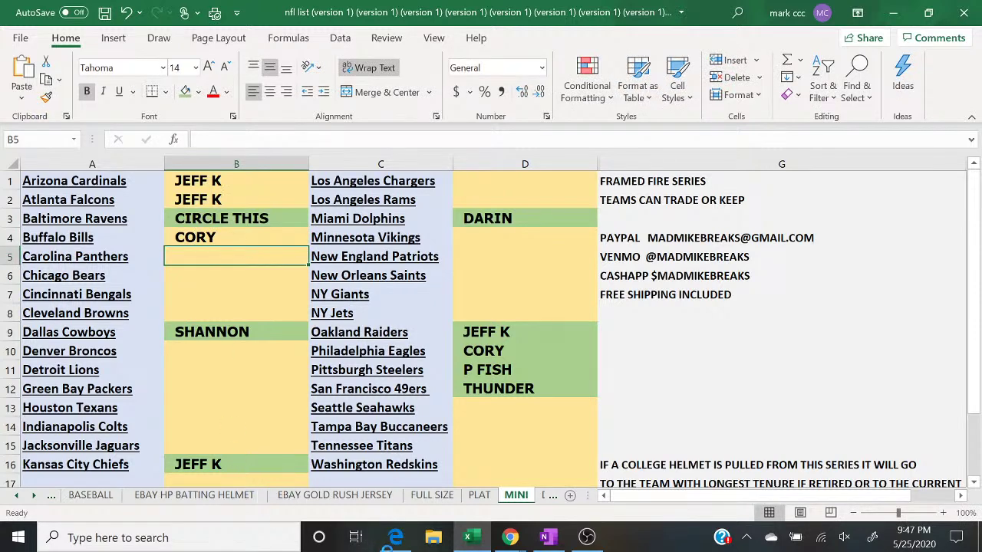
# Step: Checking the randomized list, enter CIRCLE THIS in B5 and P FISH in B6
pyautogui.click(395, 539)
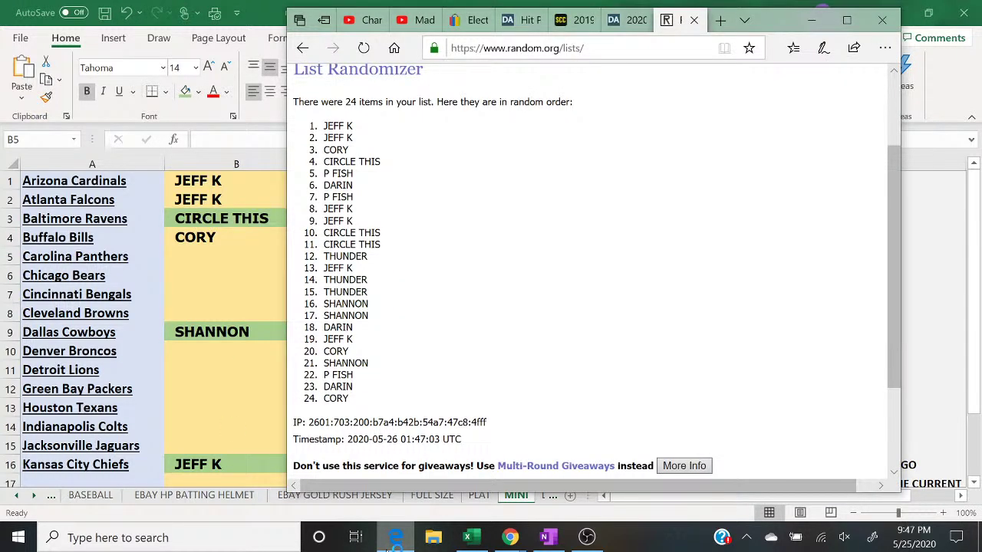
pyautogui.click(395, 539)
pyautogui.write('CIRCLE THIS')
pyautogui.press('Return')
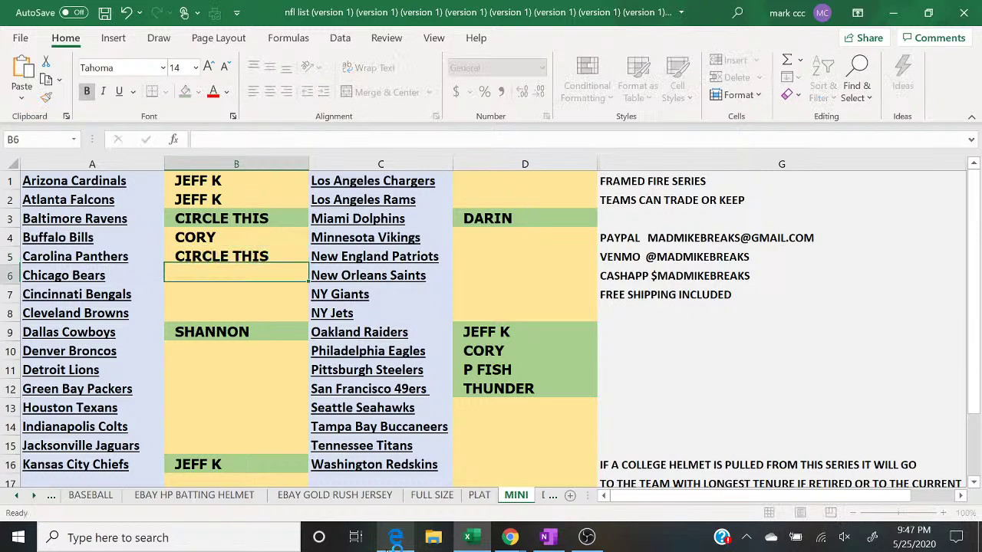
pyautogui.write('PF')
pyautogui.press('BackSpace')
pyautogui.write('FISH')
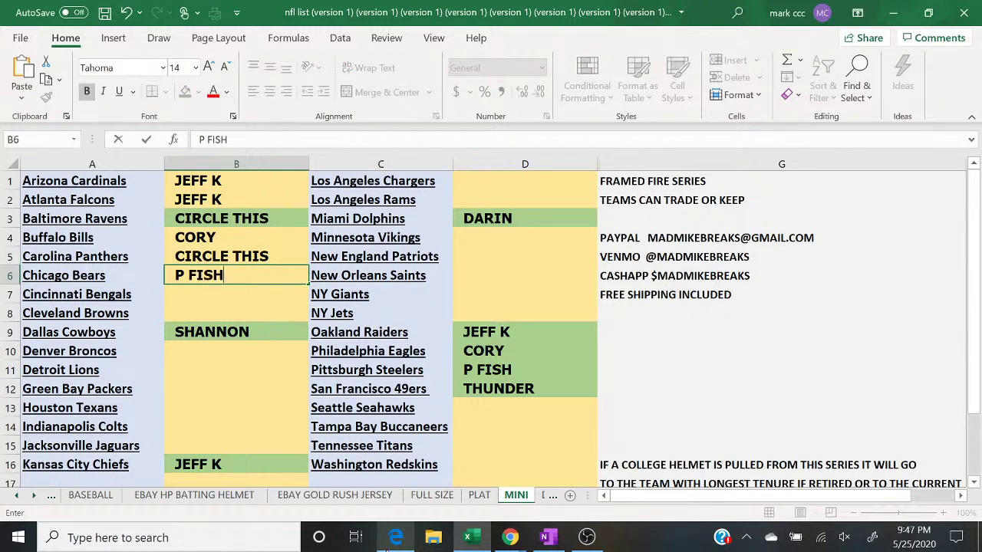
pyautogui.press('Return')
pyautogui.click(395, 539)
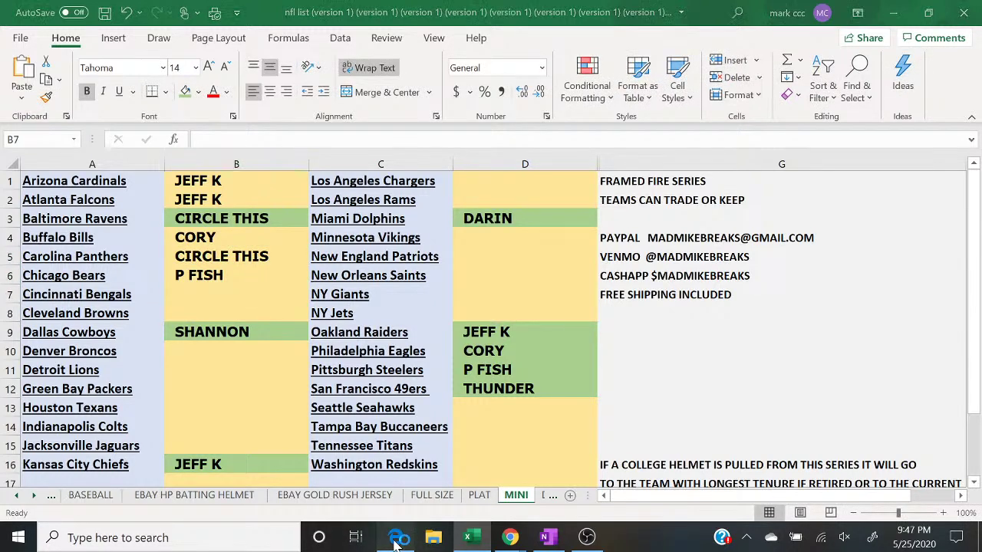
pyautogui.click(396, 539)
pyautogui.write('DARIN')
pyautogui.press('Return')
pyautogui.write('P FISH')
pyautogui.press('Return')
pyautogui.press('Return')
pyautogui.click(397, 540)
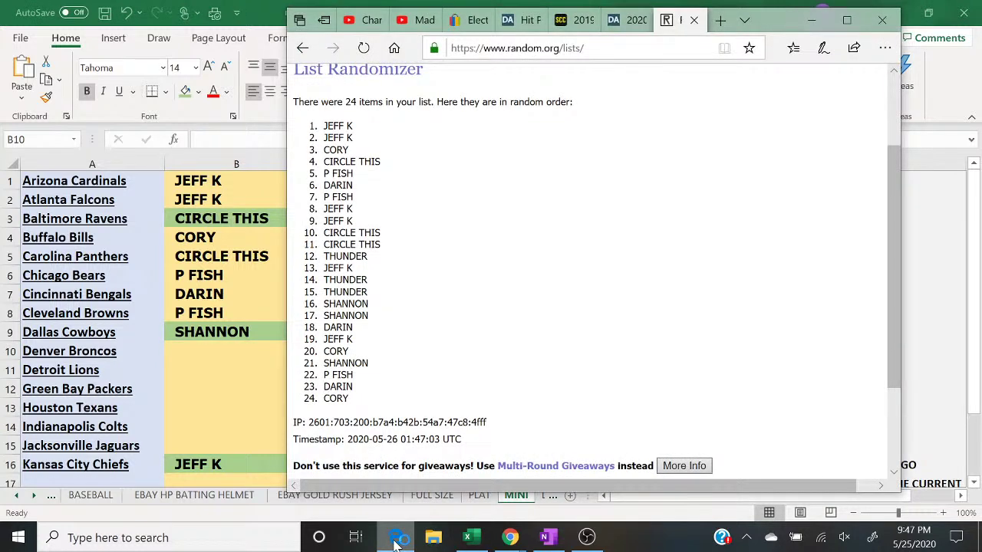
pyautogui.click(396, 540)
pyautogui.write('JEFF K')
pyautogui.press('Return')
pyautogui.write('JEFF K')
pyautogui.press('Return')
pyautogui.write('CIRCLE THIS')
pyautogui.press('Return')
pyautogui.write('CIRCLE THIS')
pyautogui.press('Return')
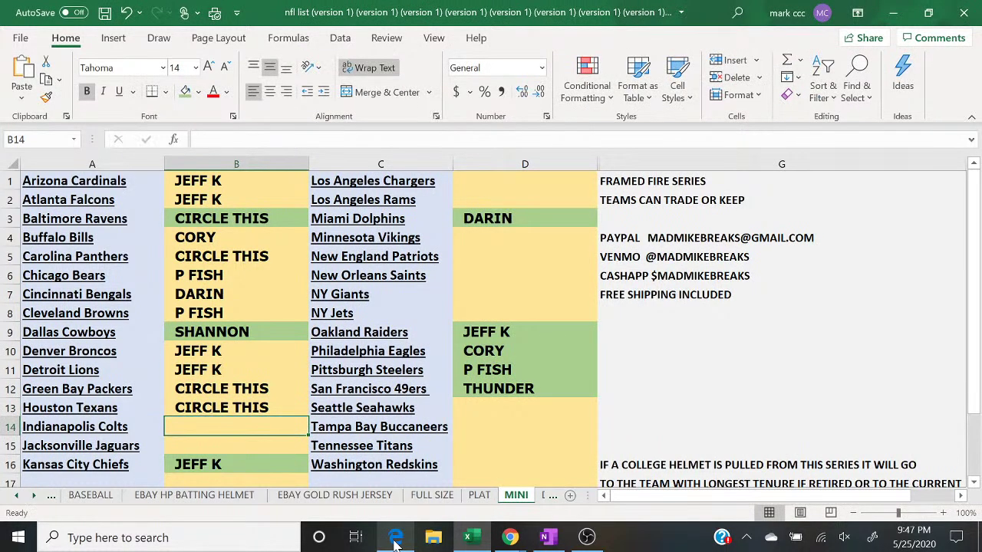
pyautogui.click(397, 539)
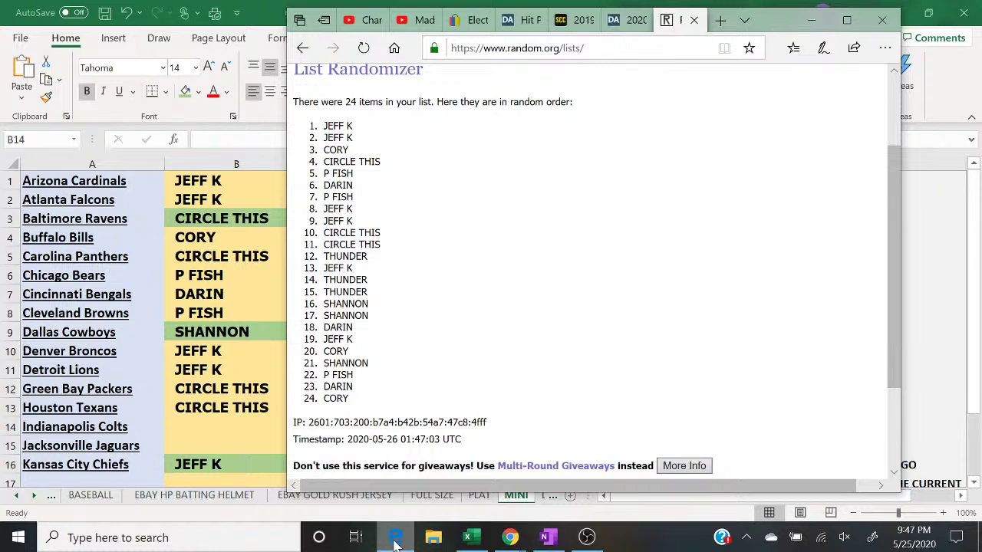
pyautogui.click(396, 540)
pyautogui.write('THUNDER')
pyautogui.press('Return')
pyautogui.write('J')
pyautogui.press('Return')
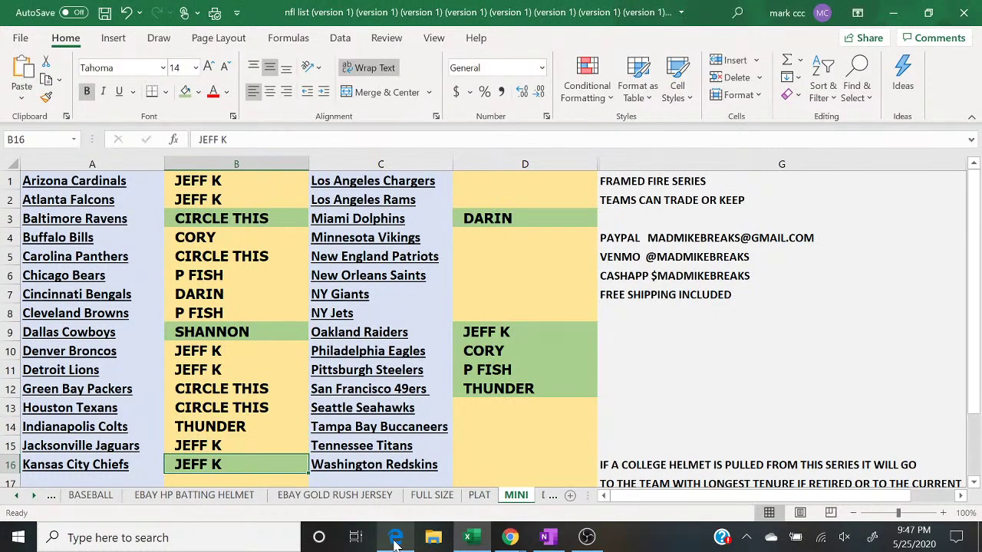
pyautogui.click(395, 540)
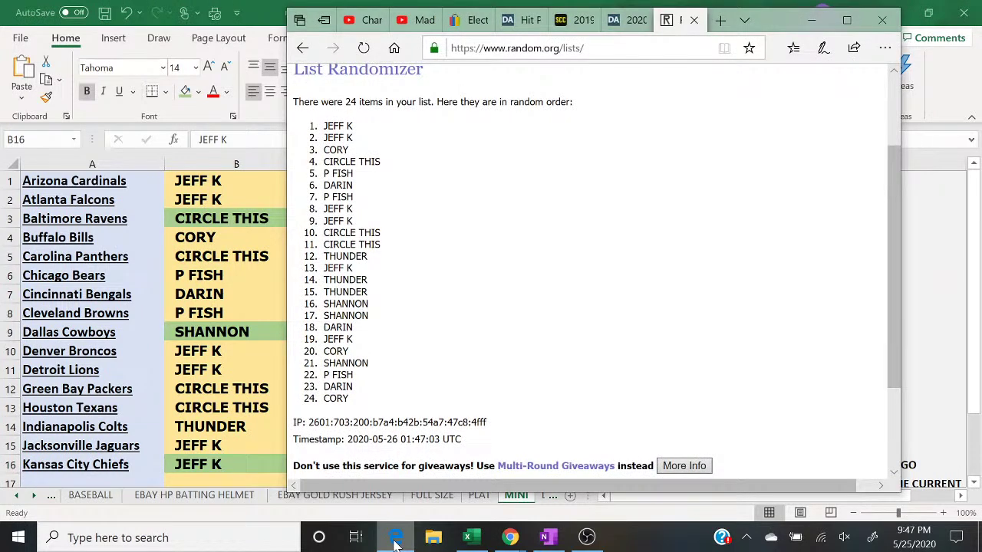
pyautogui.click(396, 540)
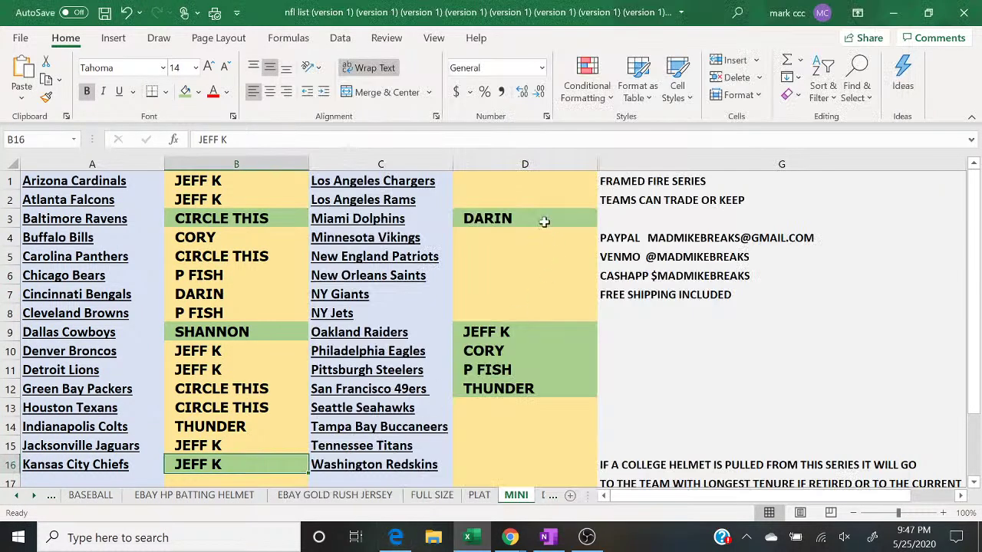
# Step: Fill D1 and D2 with autocompleted names and enter SHANNON in D4
pyautogui.click(529, 187)
pyautogui.write('TH')
pyautogui.press('Return')
pyautogui.write('T')
pyautogui.press('Return')
pyautogui.press('Return')
pyautogui.write('SHANNON')
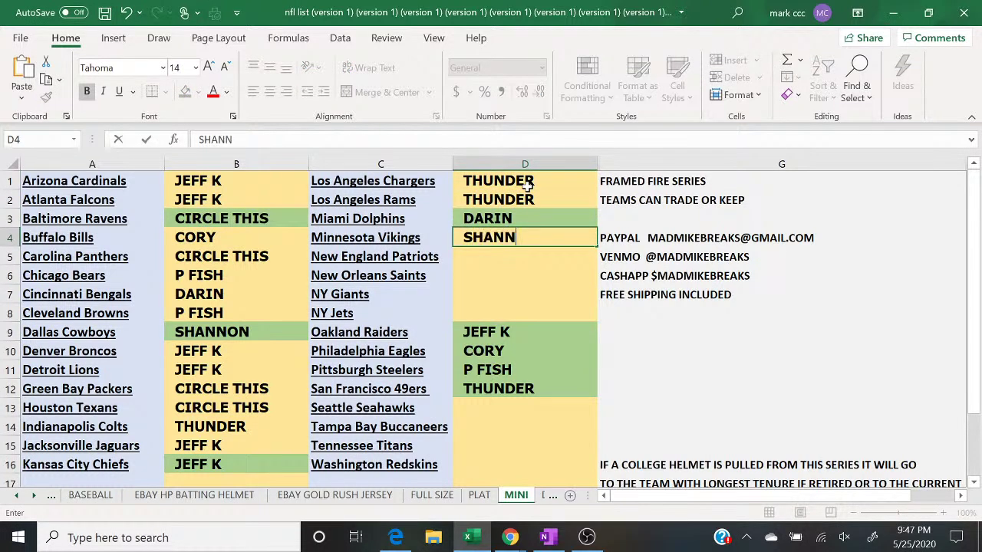
pyautogui.press('Return')
pyautogui.write('SHANNON')
pyautogui.press('Return')
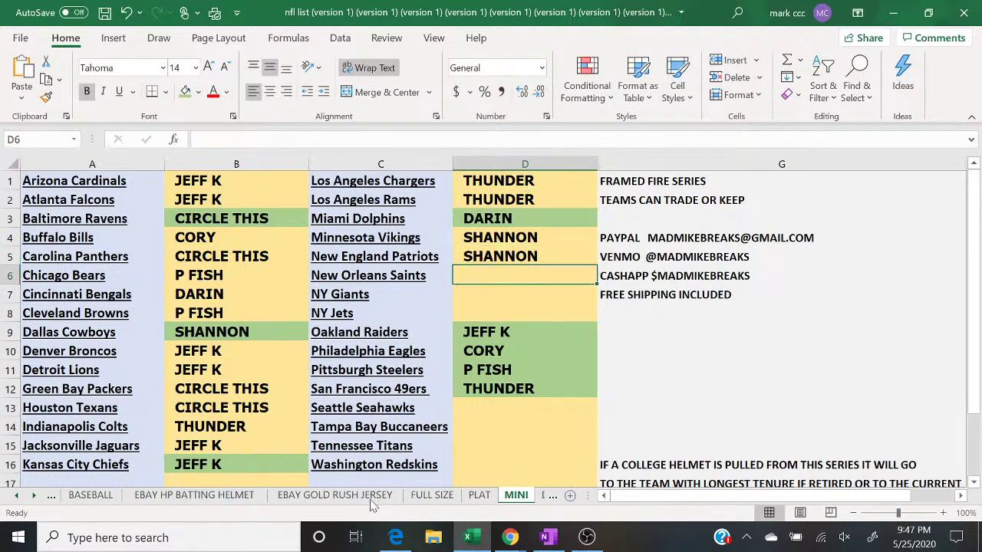
pyautogui.click(397, 541)
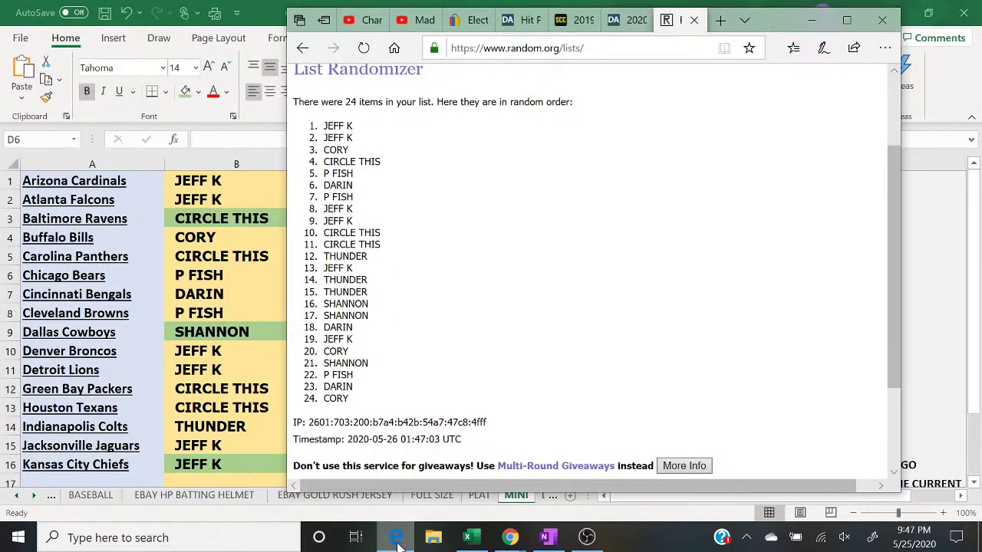
pyautogui.click(396, 541)
pyautogui.write('D')
pyautogui.press('Return')
pyautogui.write('JEFF K')
pyautogui.press('Return')
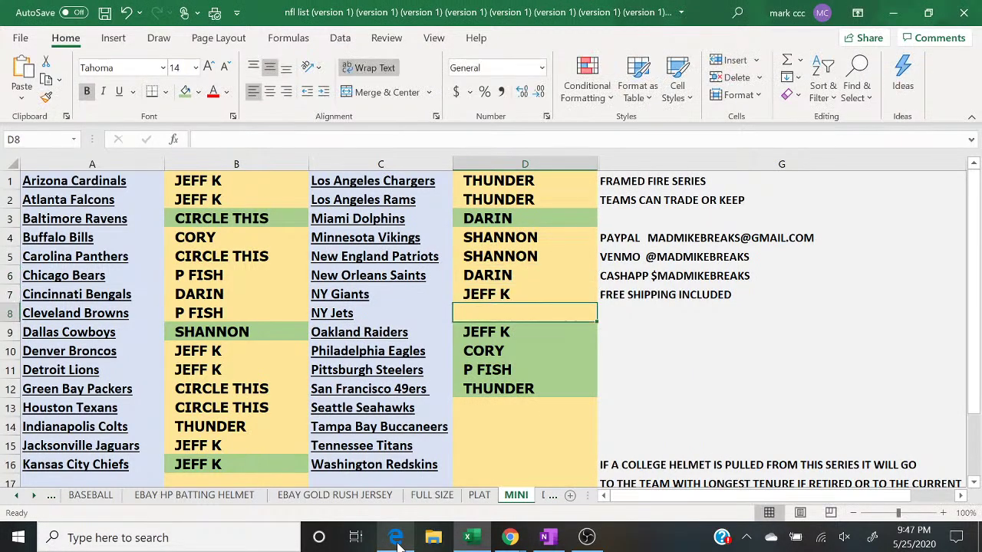
# Step: Enter CORY in D8 and SHANNON in D13
pyautogui.click(397, 541)
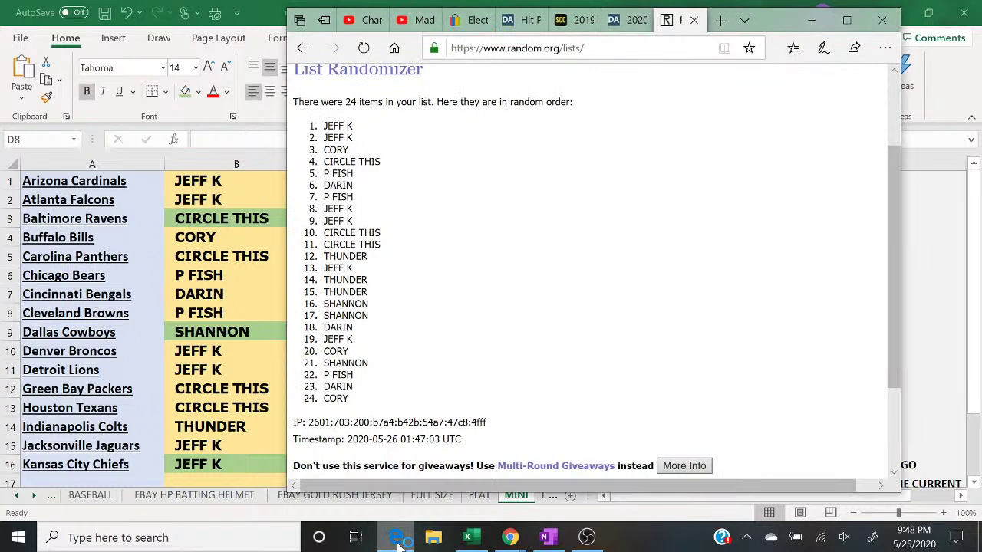
pyautogui.click(397, 541)
pyautogui.write('CORY')
pyautogui.press('Return')
pyautogui.press('Return')
pyautogui.press('Return')
pyautogui.press('Return')
pyautogui.press('Return')
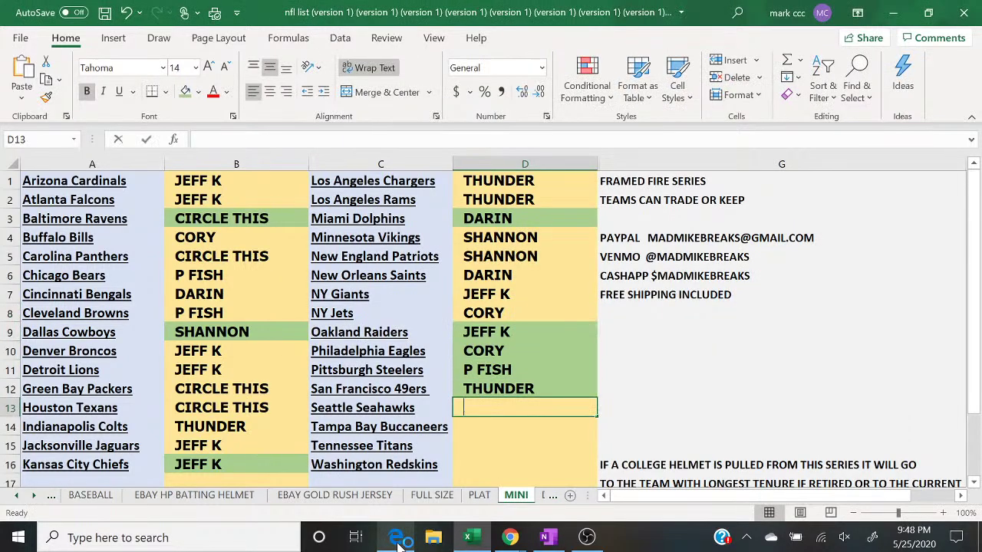
pyautogui.write('S')
pyautogui.press('Return')
# Step: Enter P FISH in D14 and DARIN in D15
pyautogui.click(397, 541)
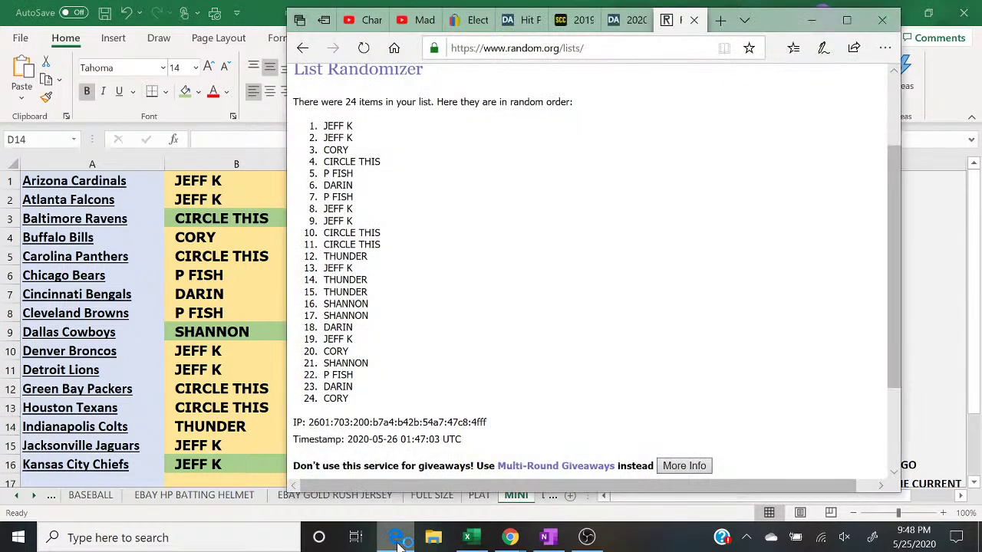
pyautogui.click(397, 541)
pyautogui.write('P FISH')
pyautogui.press('Return')
pyautogui.click(397, 541)
pyautogui.click(396, 541)
pyautogui.write('DARIN')
pyautogui.press('Return')
# Step: Enter CORY in D16, then bring up the YouTube live chat and move it right over the sheet
pyautogui.write('CORY')
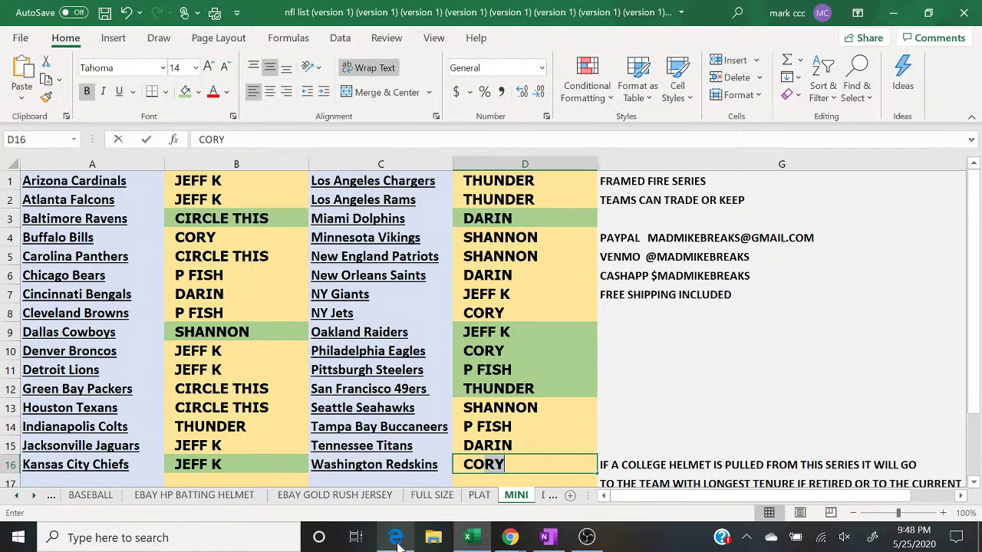
pyautogui.moveTo(510, 538)
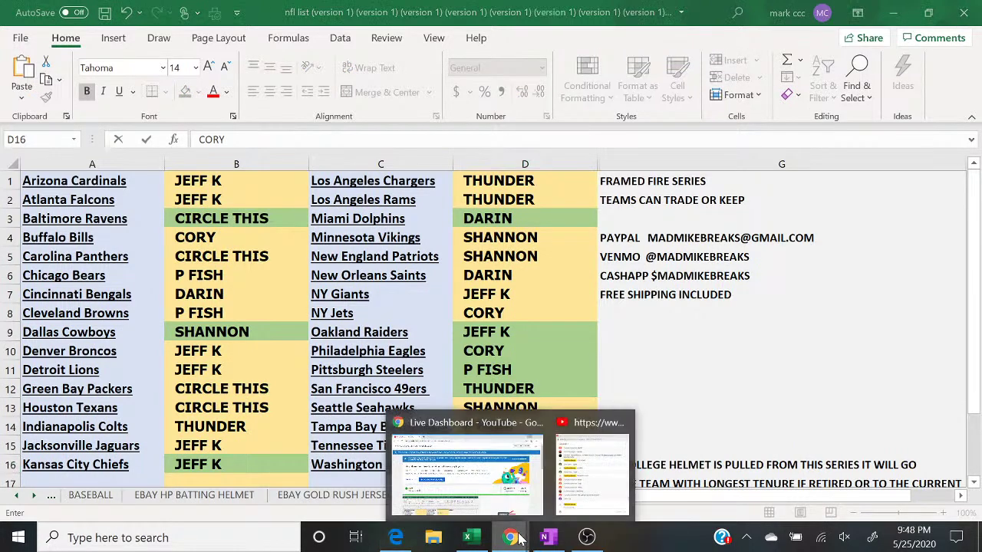
pyautogui.click(604, 495)
pyautogui.click(604, 493)
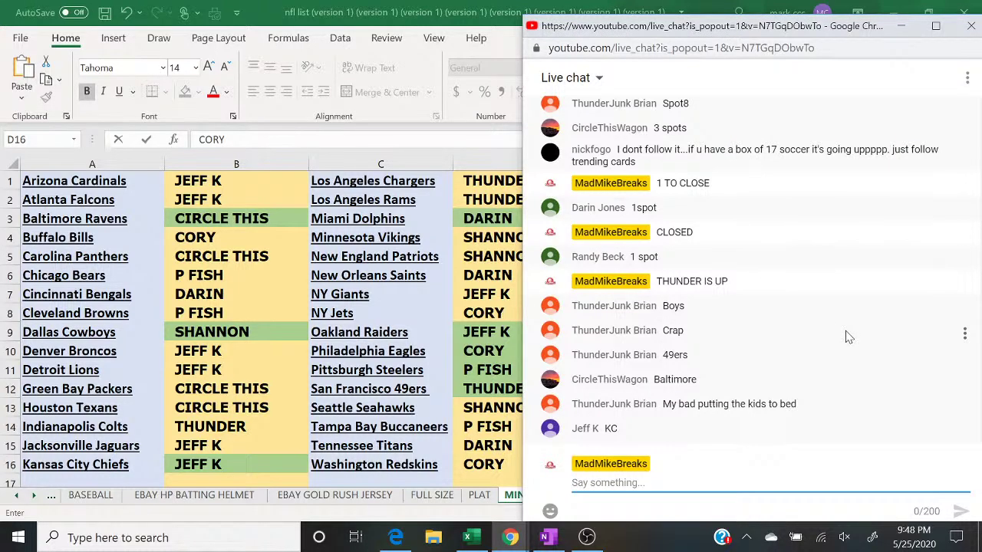
pyautogui.moveTo(734, 35); pyautogui.dragTo(773, 23)
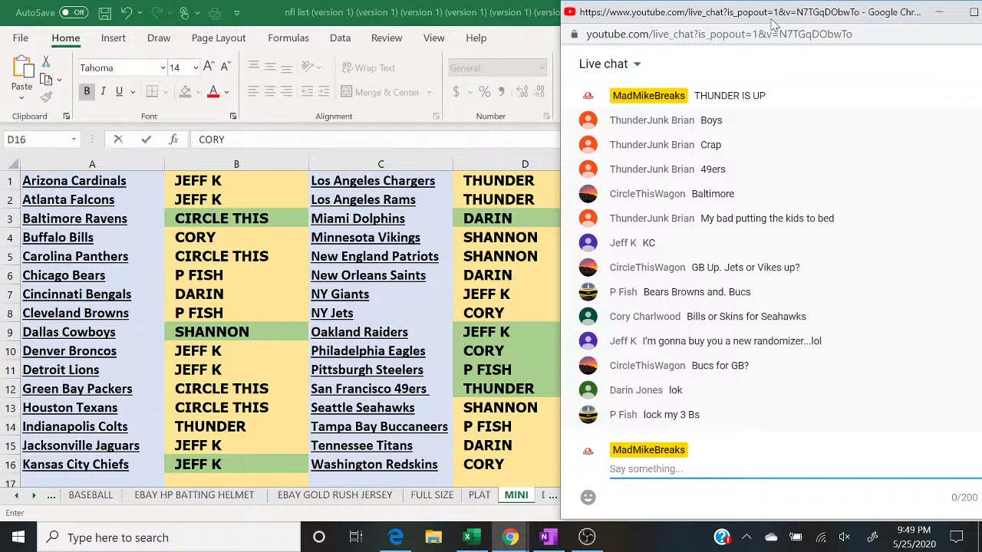
# Step: Apply green Fill Color to P FISH's cells B6, B8 and D14
pyautogui.click(225, 282)
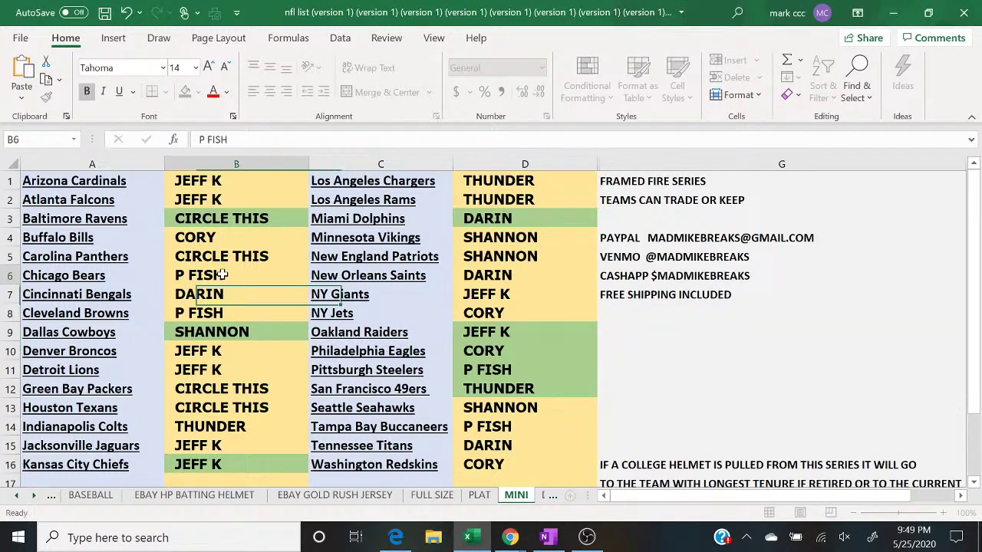
pyautogui.click(183, 95)
pyautogui.press('Down')
pyautogui.press('Down')
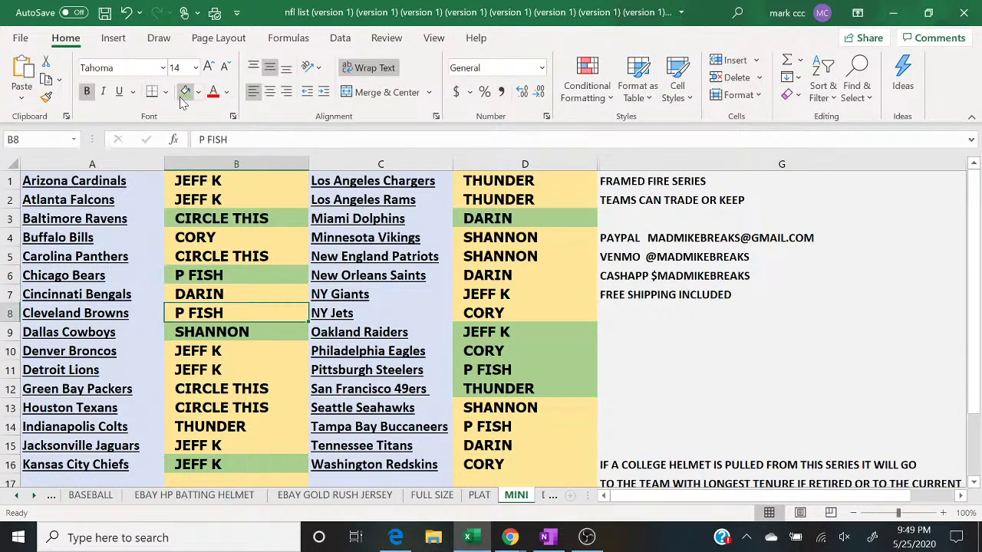
pyautogui.click(183, 95)
pyautogui.press('Right')
pyautogui.press('Right')
pyautogui.press('Down')
pyautogui.press('Down')
pyautogui.press('Down')
pyautogui.press('Down')
pyautogui.press('Down')
pyautogui.press('Down')
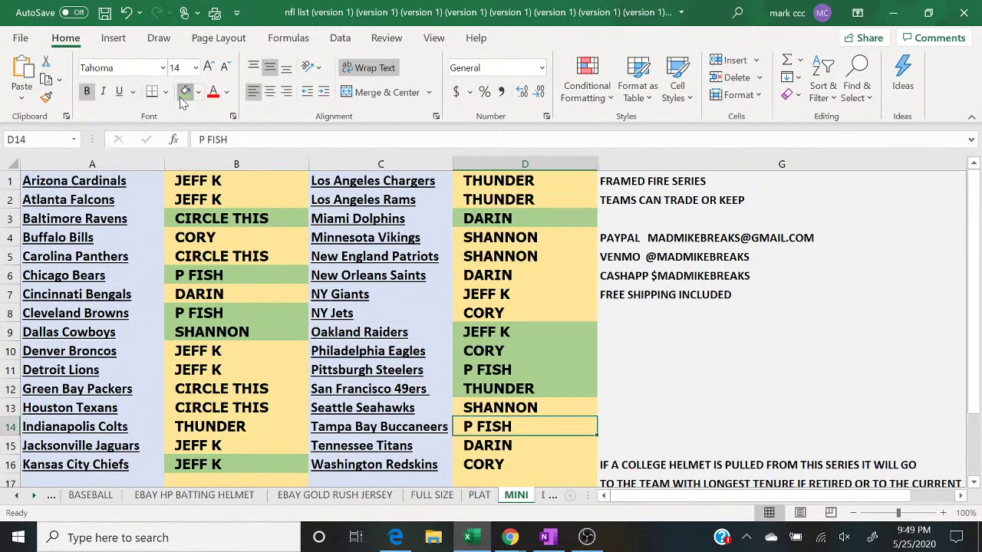
pyautogui.click(183, 95)
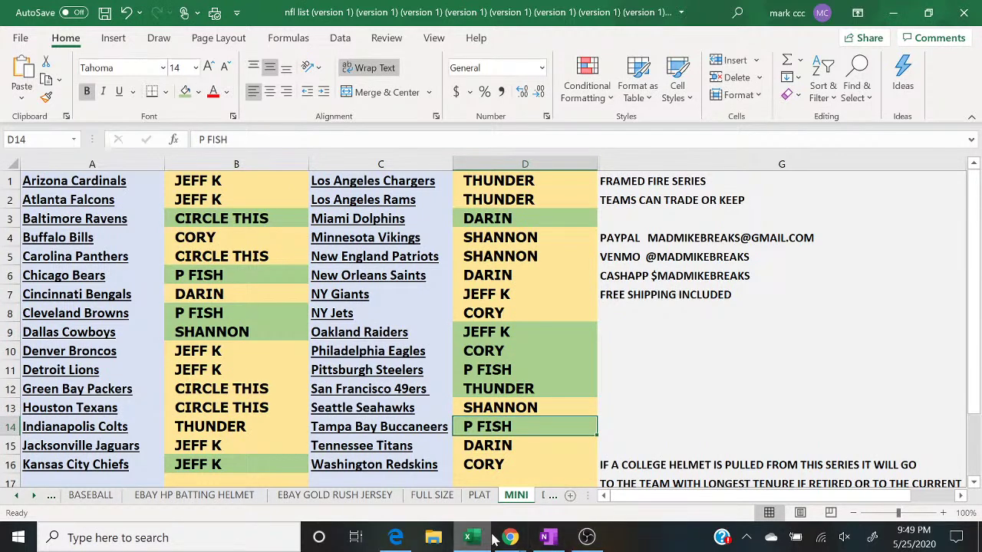
# Step: Bring the YouTube live chat popout back in front of the spreadsheet
pyautogui.moveTo(510, 537)
pyautogui.click(606, 484)
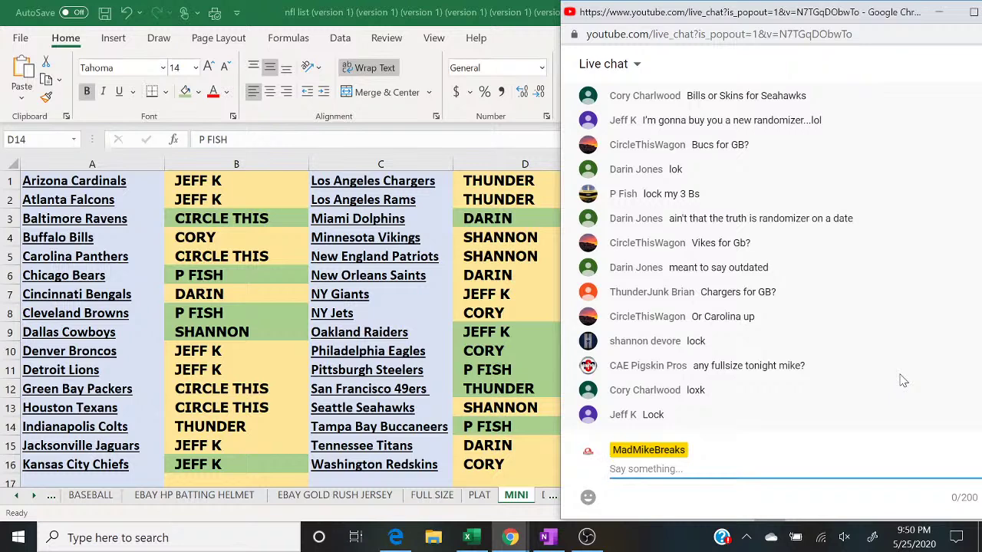
# Step: Fill buyer-name columns B and D green to mark everyone paid
pyautogui.click(244, 167)
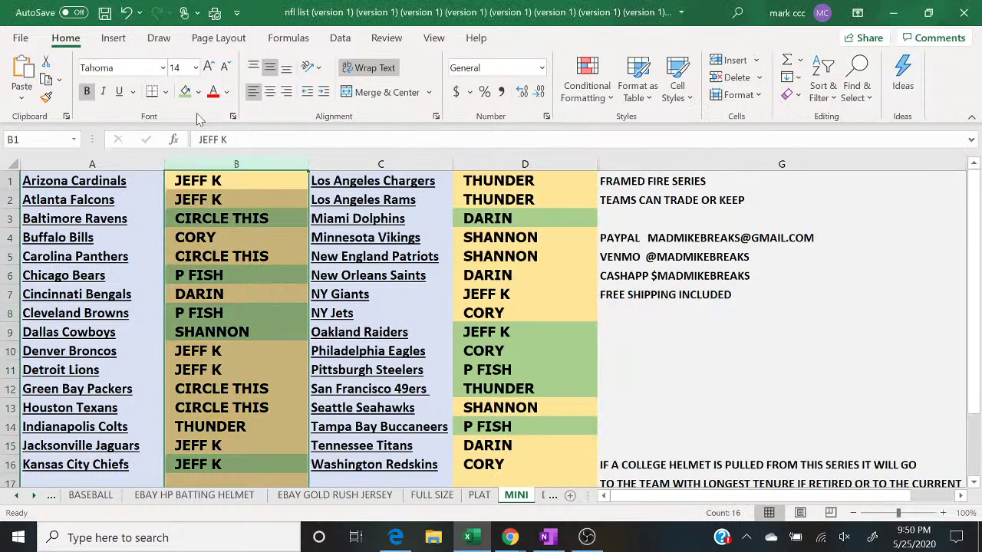
pyautogui.click(475, 164)
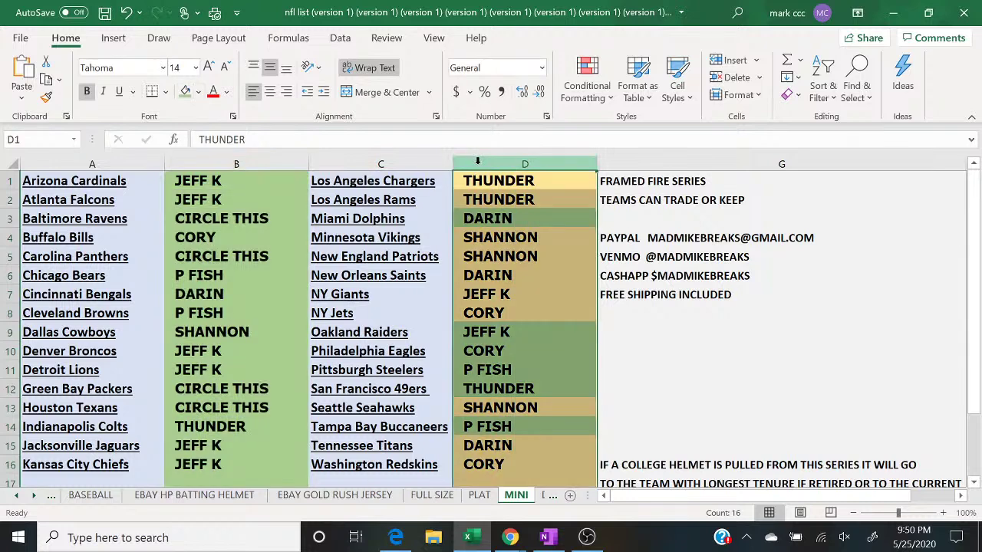
pyautogui.click(186, 91)
pyautogui.click(709, 371)
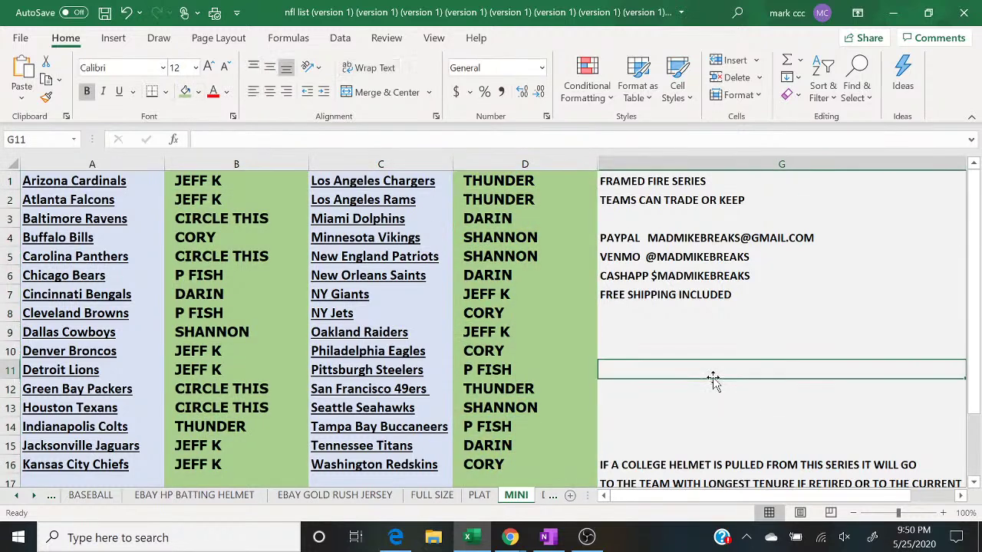
# Step: Bring the live chat forward, then bring up the OneNote MINIS number list
pyautogui.moveTo(519, 541)
pyautogui.click(606, 469)
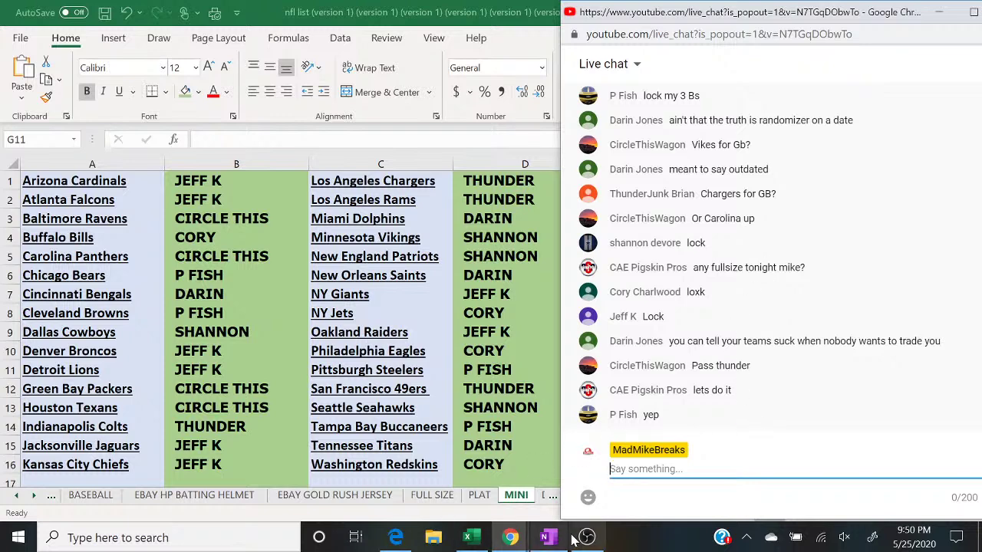
pyautogui.click(549, 538)
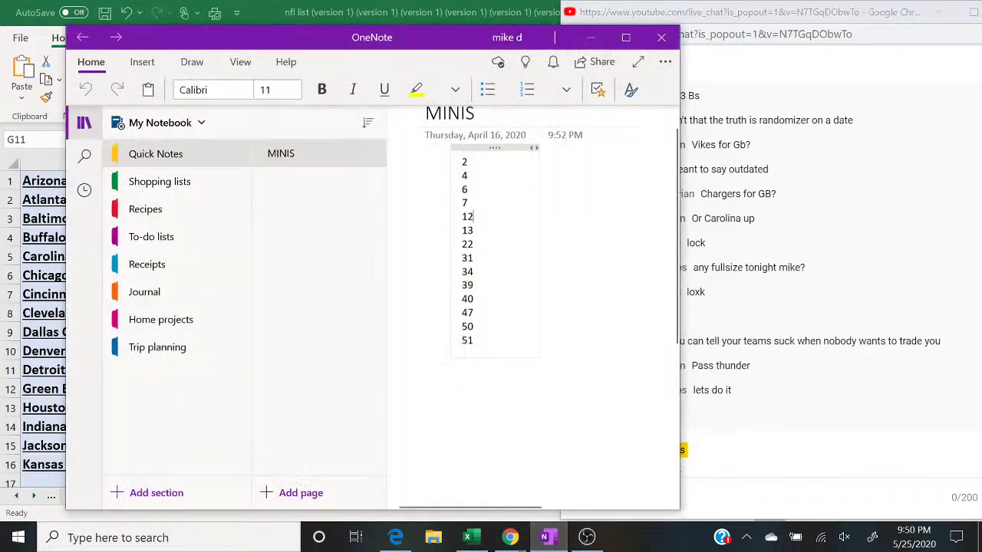
# Step: Copy the MINIS numbers 2–51 from OneNote and bring the RANDOM.ORG results back up
pyautogui.hotkey('ctrl', 'a')
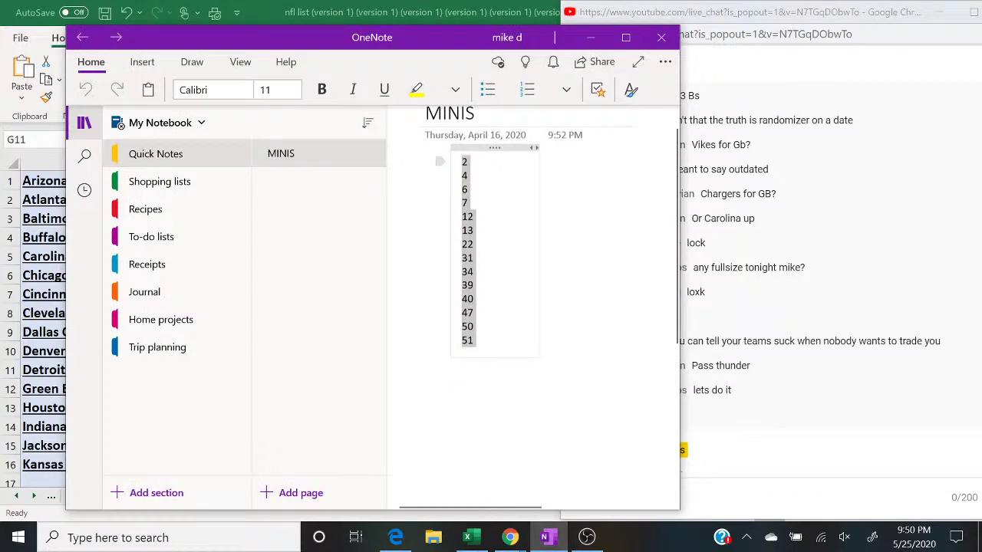
pyautogui.rightClick(468, 316)
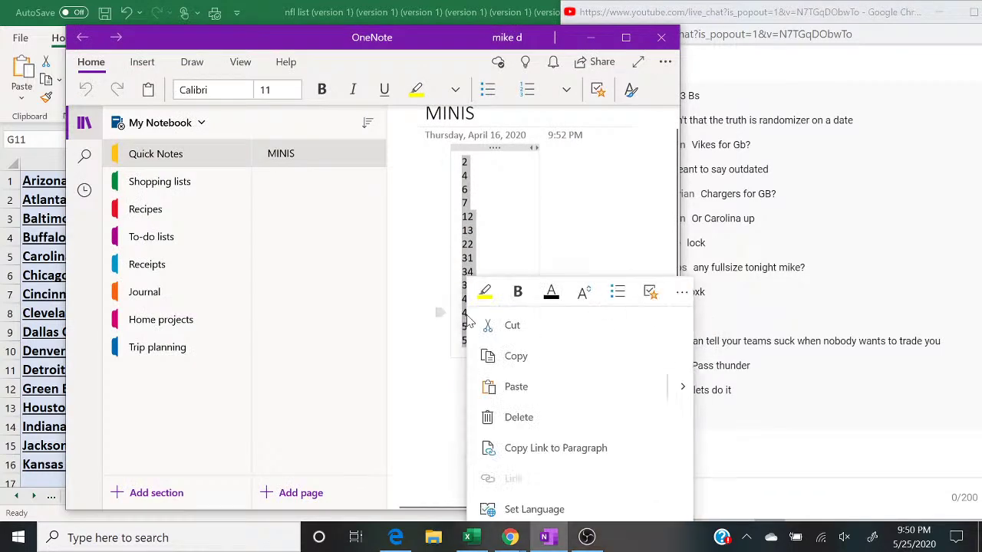
pyautogui.click(510, 356)
pyautogui.click(590, 37)
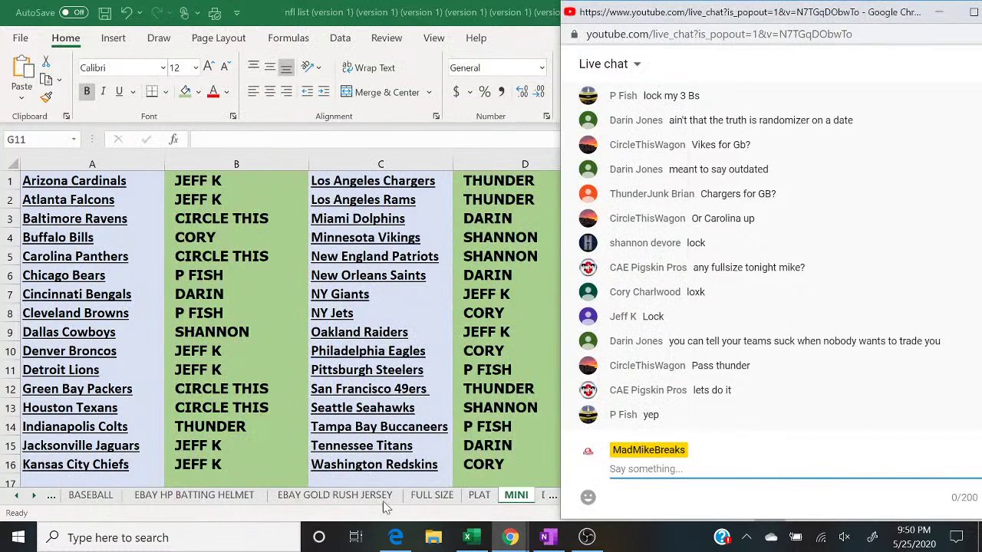
pyautogui.click(395, 538)
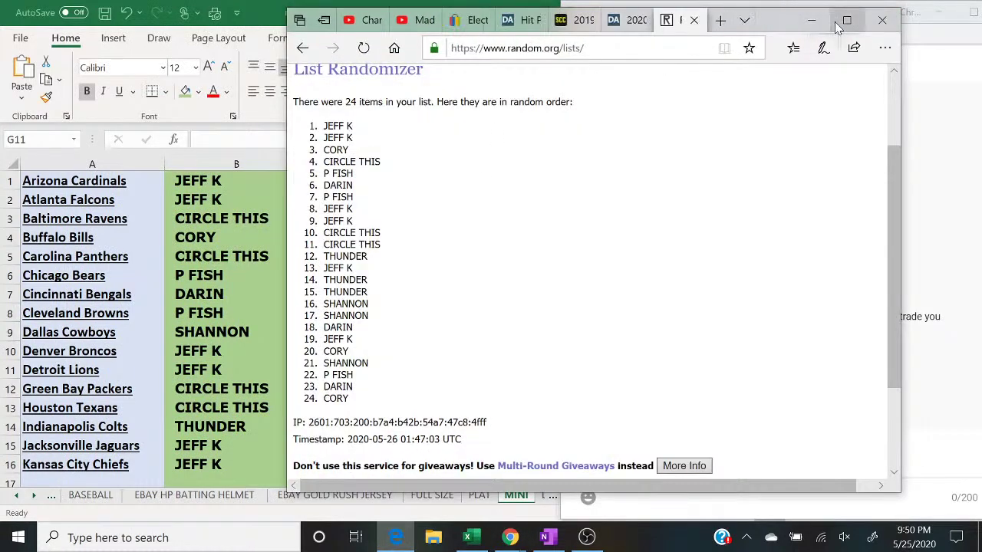
# Step: Maximize Edge, open a fresh List Randomizer and paste in the MINIS numbers
pyautogui.click(844, 22)
pyautogui.scroll(2, 432, 204)
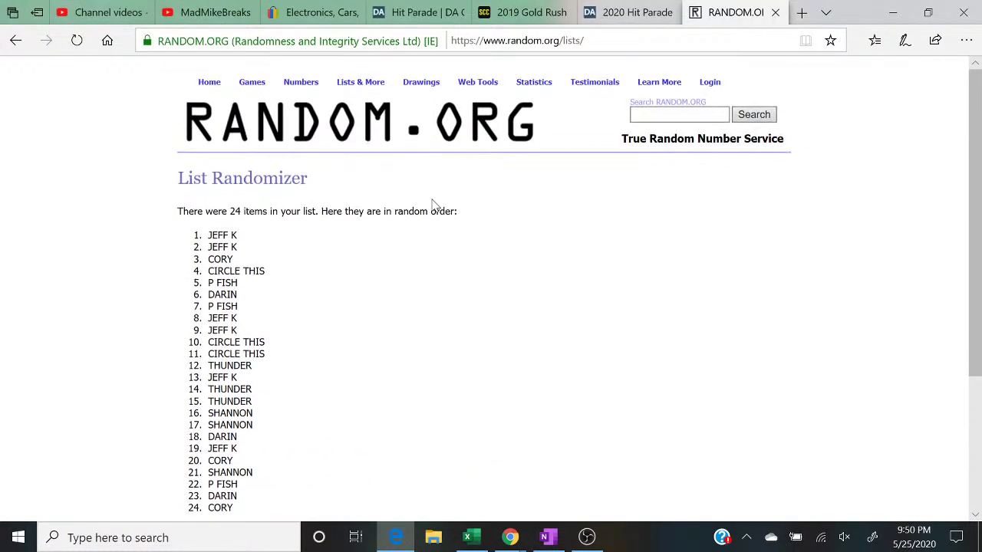
pyautogui.click(350, 98)
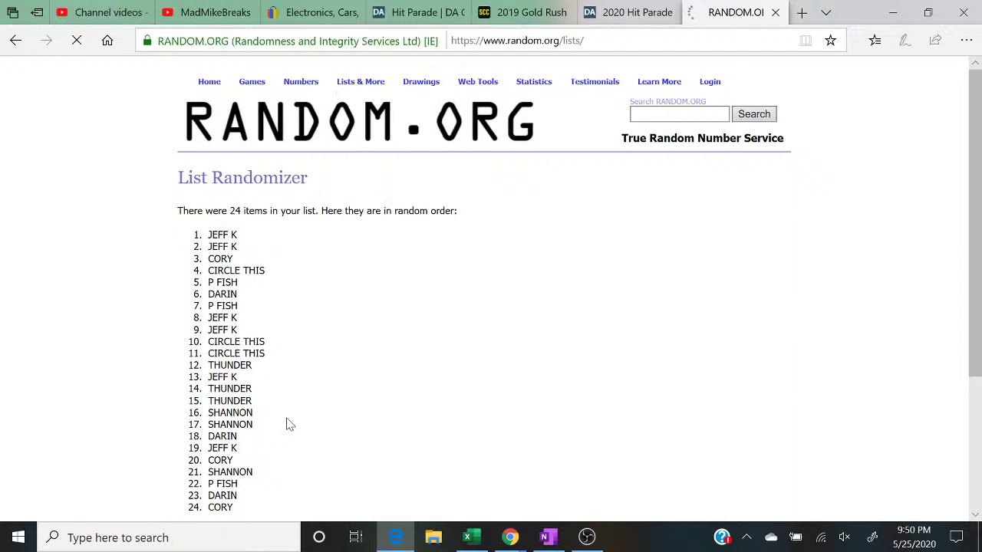
pyautogui.rightClick(306, 323)
pyautogui.click(320, 338)
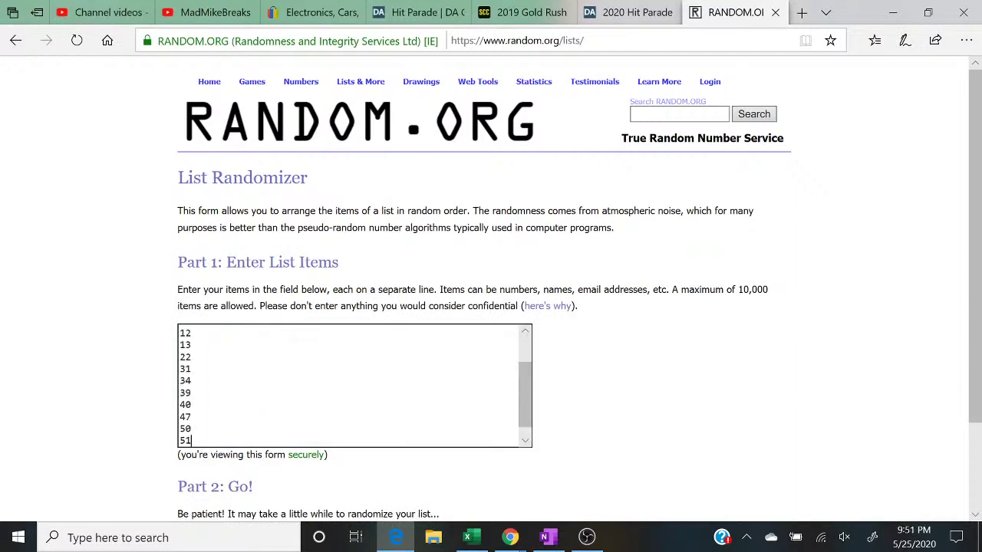
pyautogui.press('Return')
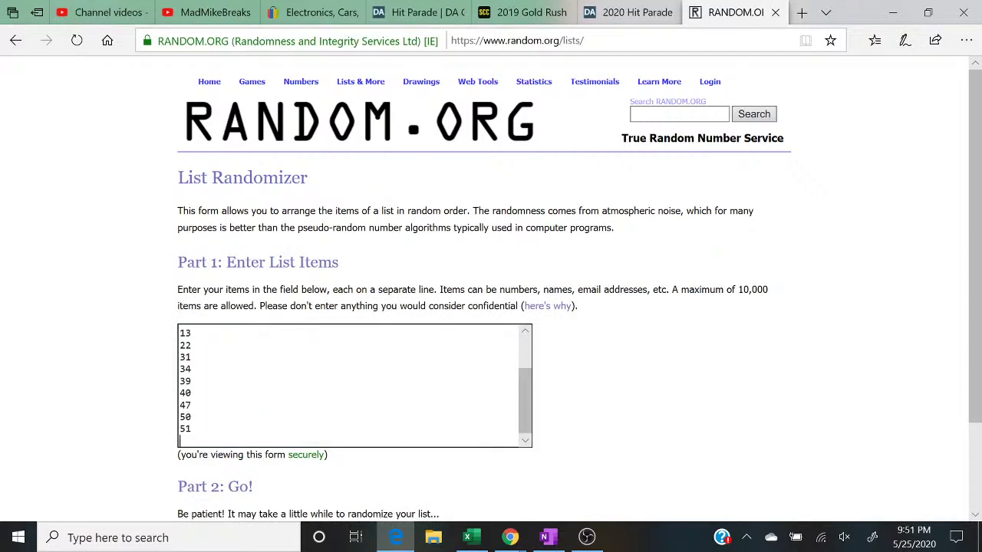
pyautogui.press('BackSpace')
pyautogui.press('Up')
pyautogui.press('Up')
pyautogui.press('Up')
pyautogui.press('Up')
pyautogui.press('Up')
pyautogui.press('Up')
pyautogui.press('Up')
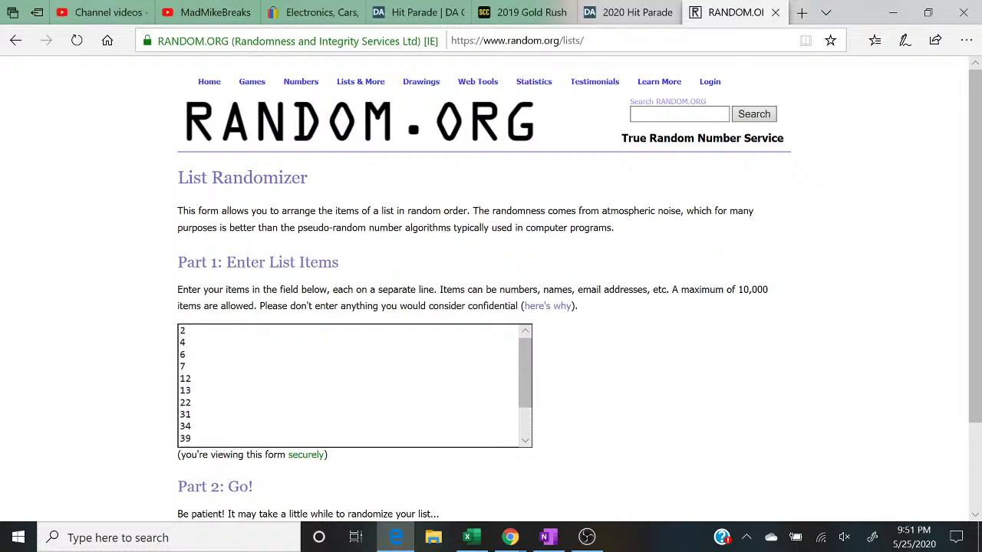
pyautogui.scroll(-3, 230, 483)
# Step: Randomize the 14 numbers five times, leaving 31, 51, 50 on top
pyautogui.click(209, 428)
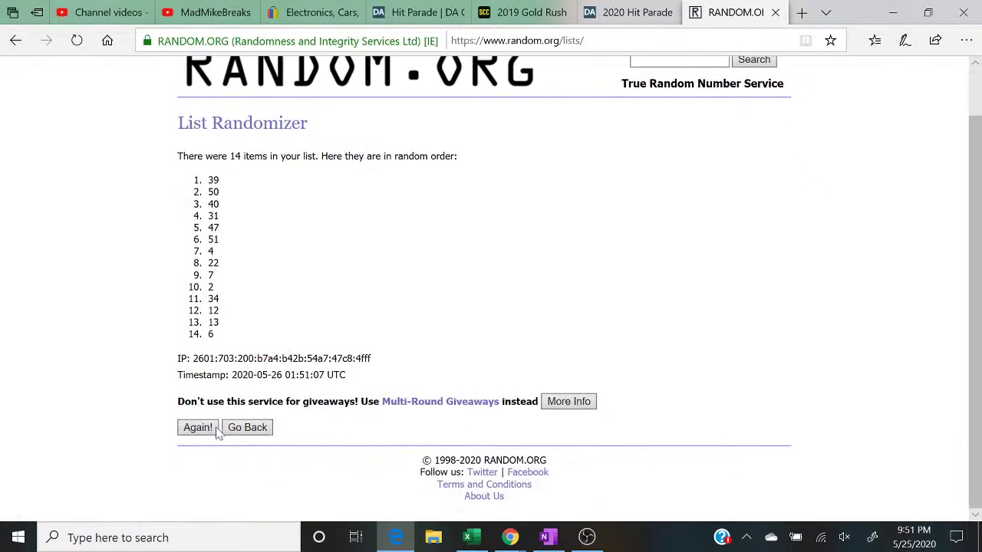
pyautogui.click(204, 431)
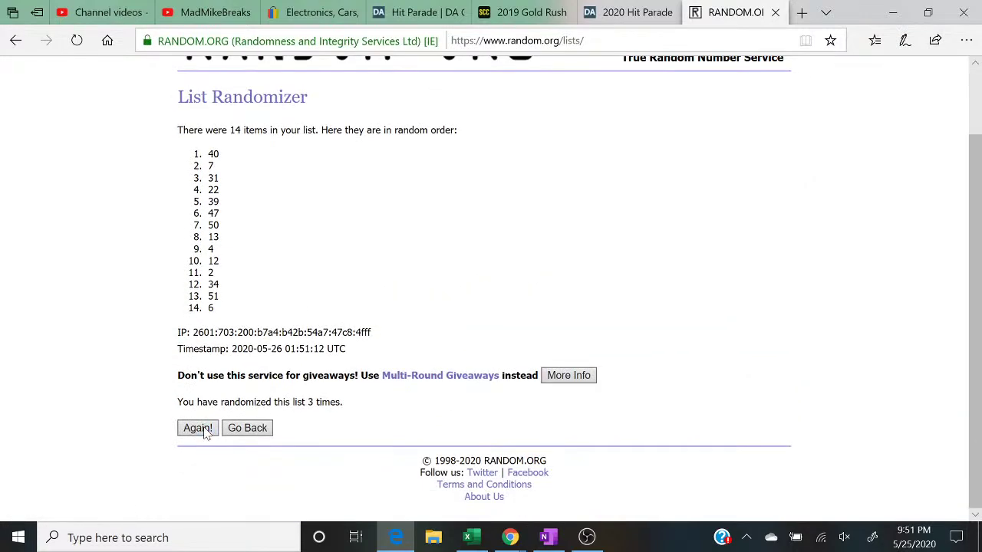
pyautogui.click(196, 429)
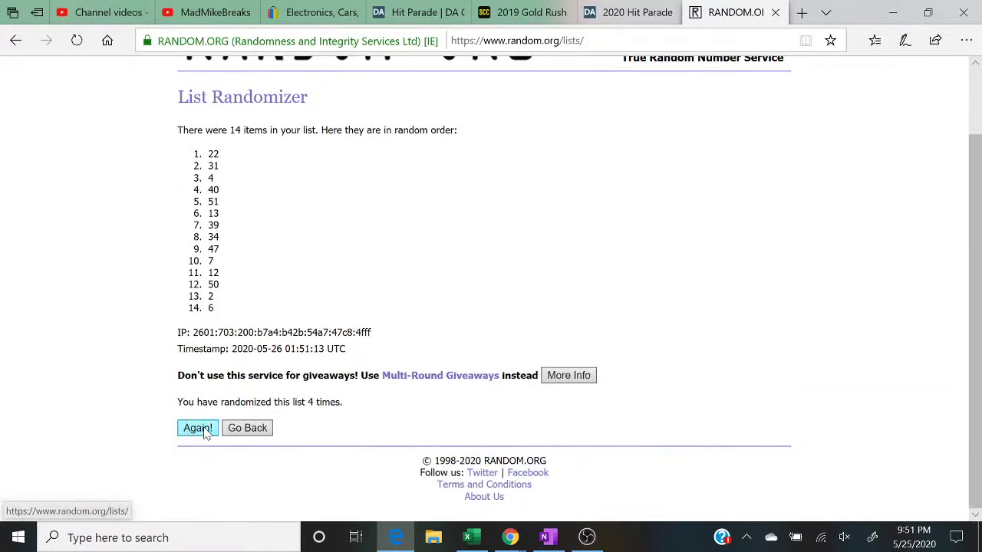
pyautogui.click(197, 429)
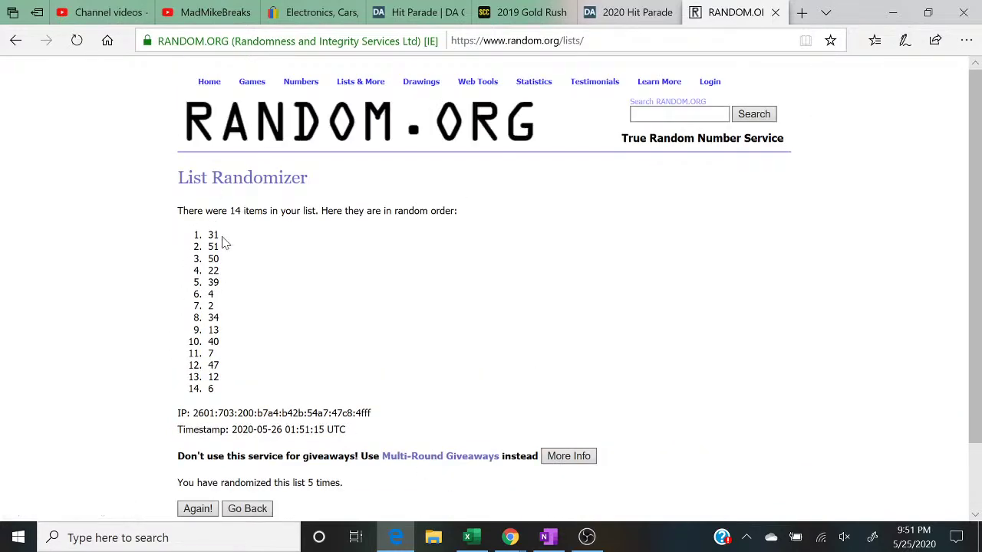
pyautogui.moveTo(349, 490); pyautogui.dragTo(142, 486)
pyautogui.click(233, 238)
pyautogui.doubleClick(234, 239)
pyautogui.click(470, 537)
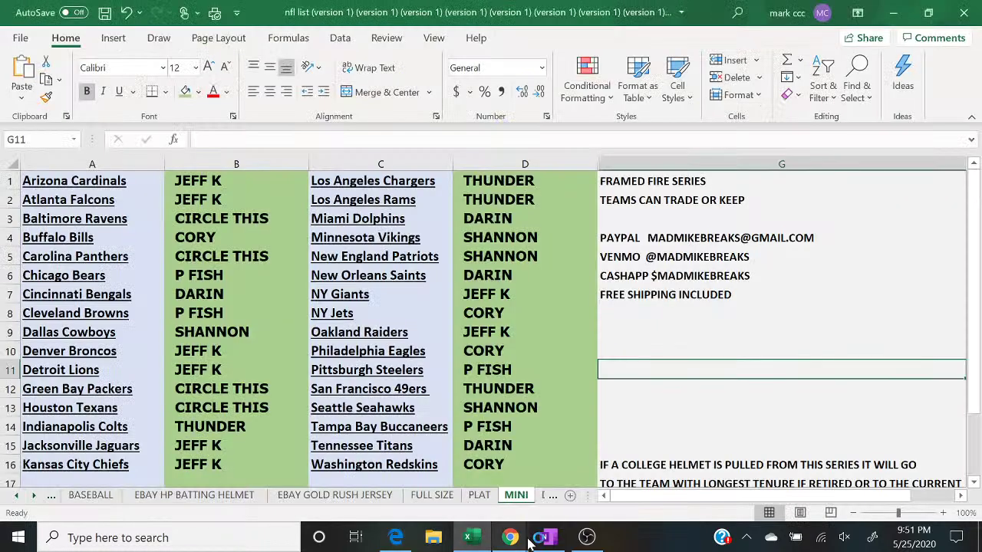
pyautogui.moveTo(512, 541)
pyautogui.click(595, 484)
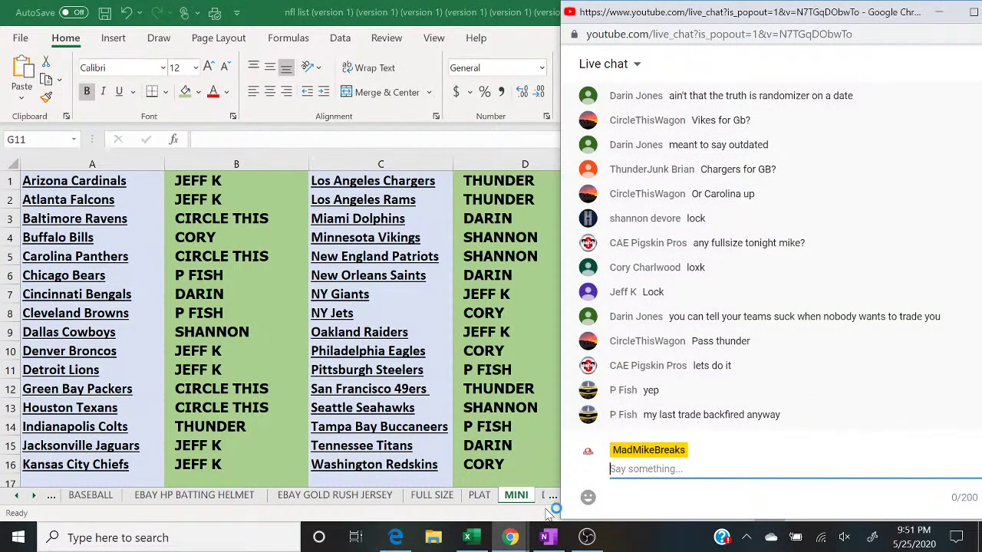
pyautogui.click(587, 537)
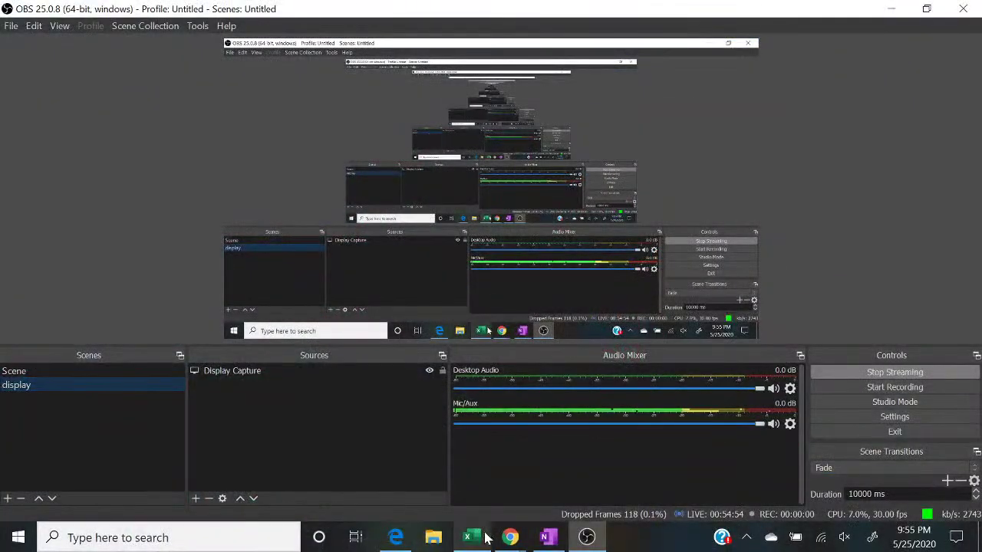
pyautogui.click(484, 539)
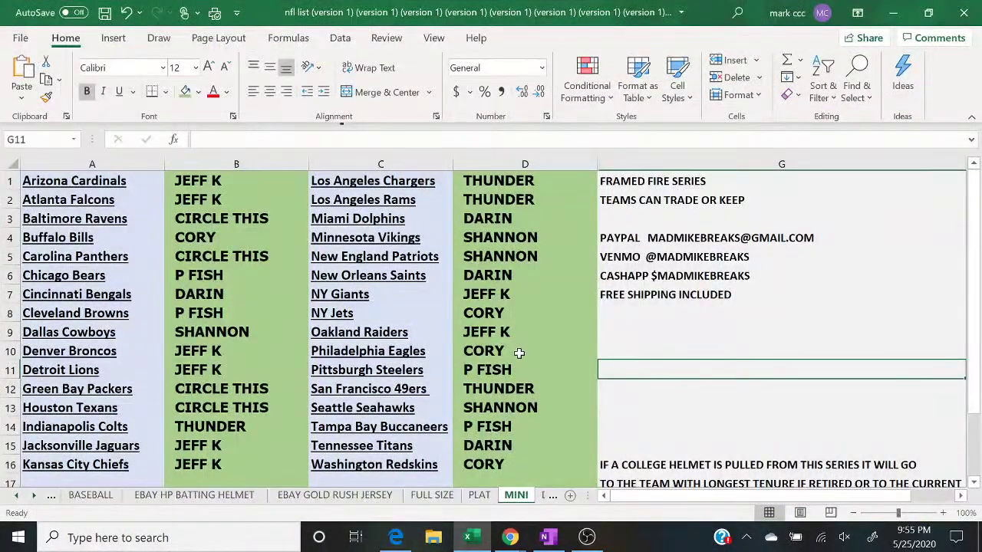
pyautogui.click(523, 353)
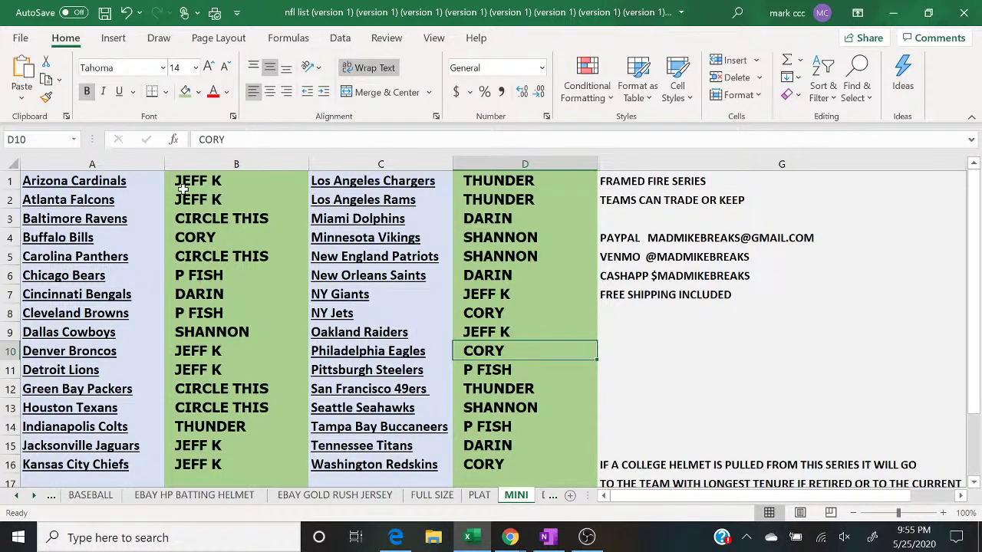
# Step: Delete 31 from the OneNote MINIS list, leaving 13 numbers
pyautogui.click(388, 540)
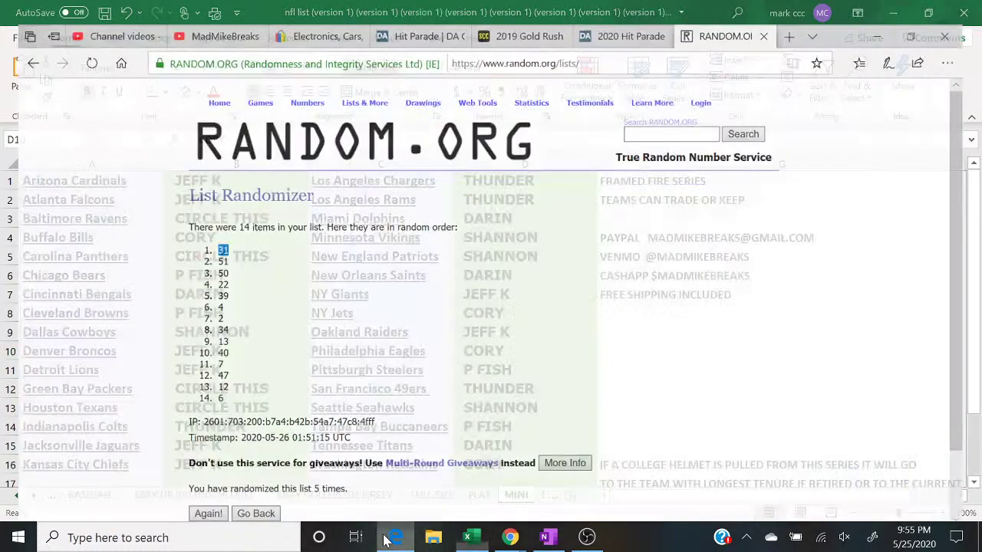
pyautogui.click(390, 539)
pyautogui.click(559, 540)
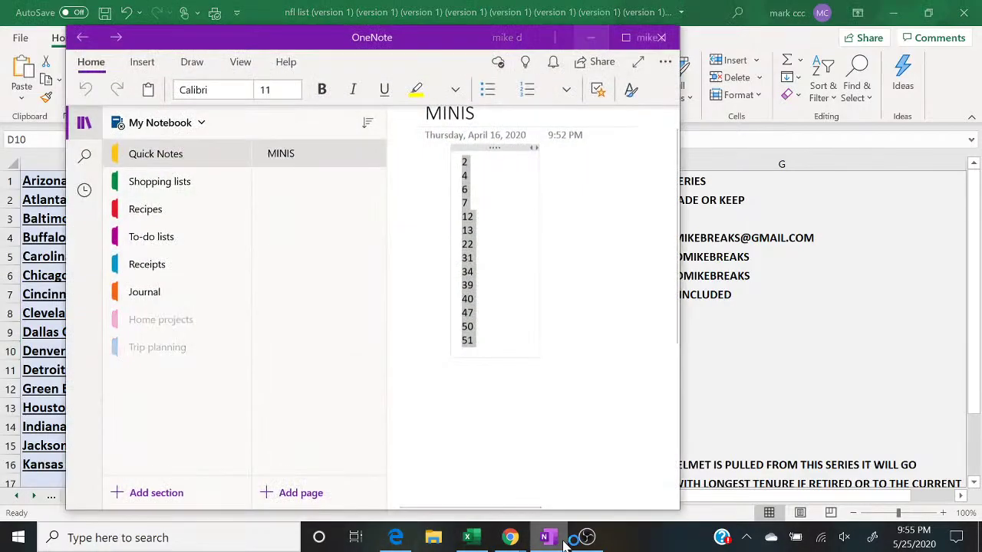
pyautogui.click(474, 258)
pyautogui.press('BackSpace')
pyautogui.press('BackSpace')
pyautogui.press('BackSpace')
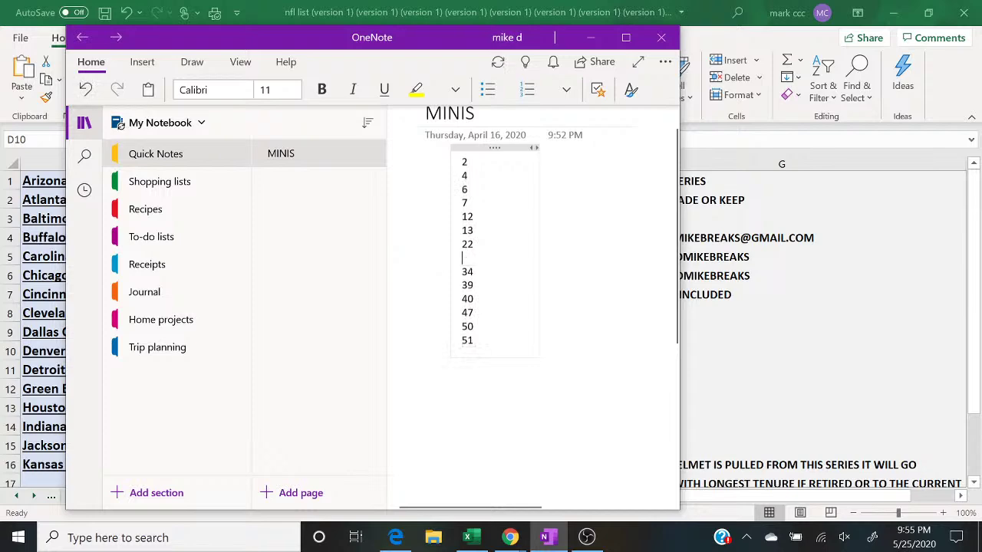
pyautogui.click(589, 38)
# Step: Clear the contents of columns B and D on the MINI sheet
pyautogui.click(234, 163)
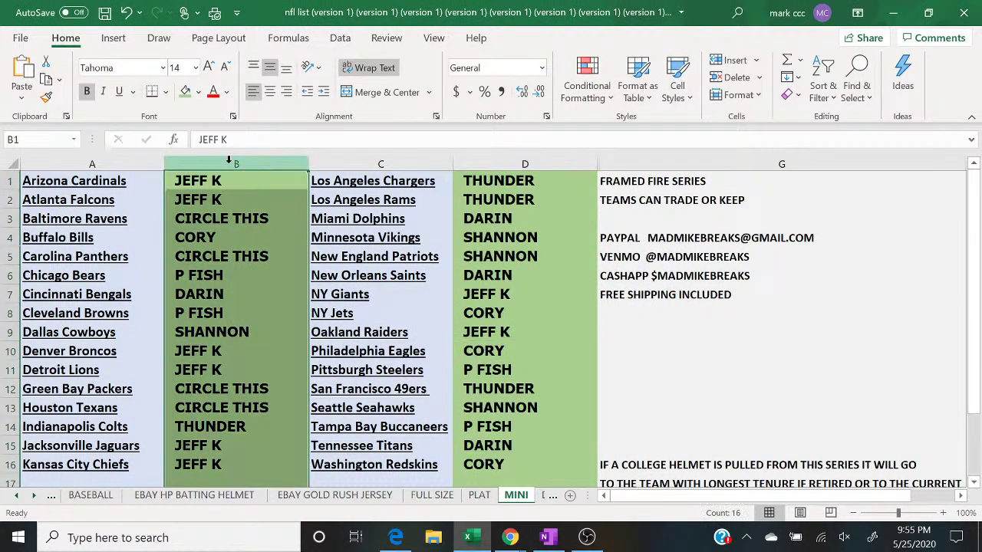
pyautogui.rightClick(233, 164)
pyautogui.click(299, 338)
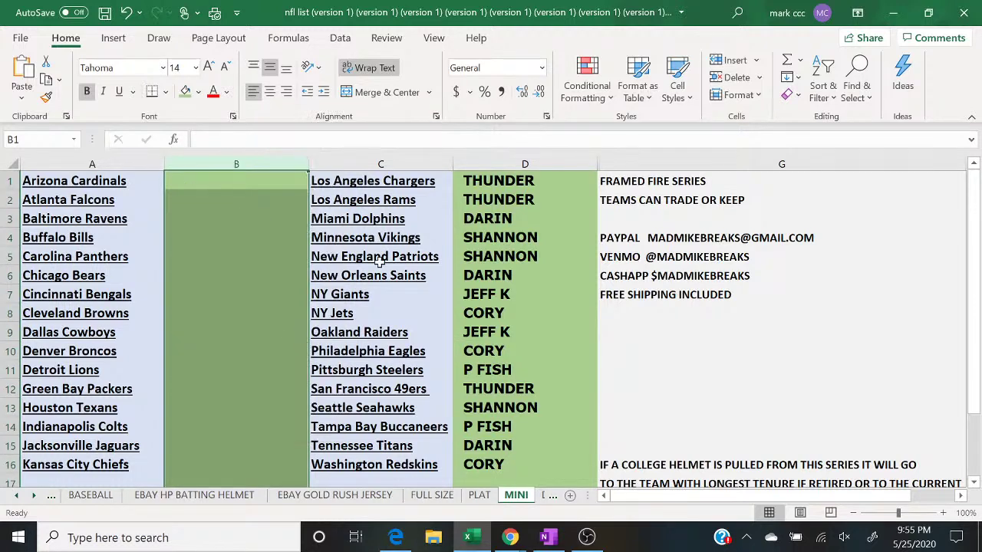
pyautogui.rightClick(561, 159)
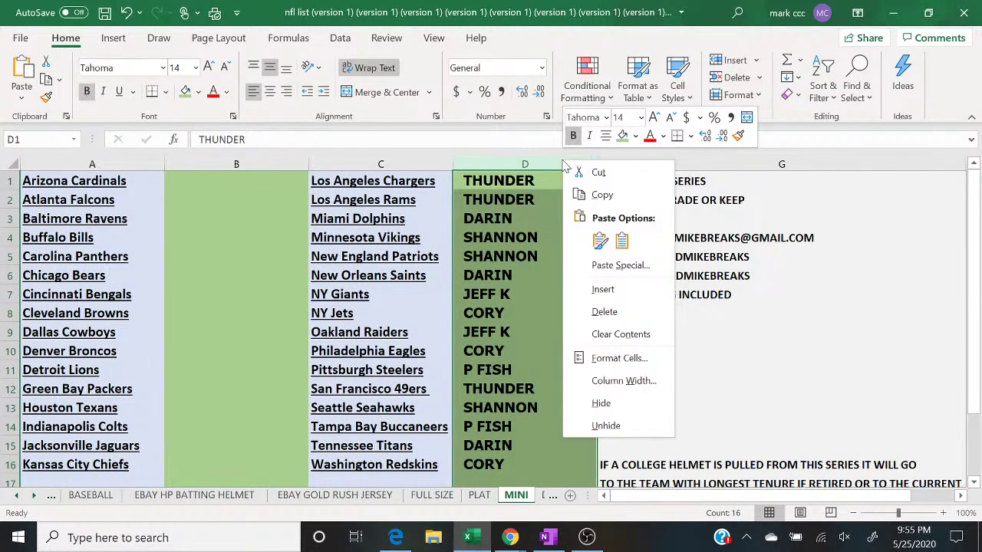
pyautogui.click(626, 339)
# Step: Shade columns B and D with the light gold fill, then deselect them
pyautogui.click(234, 164)
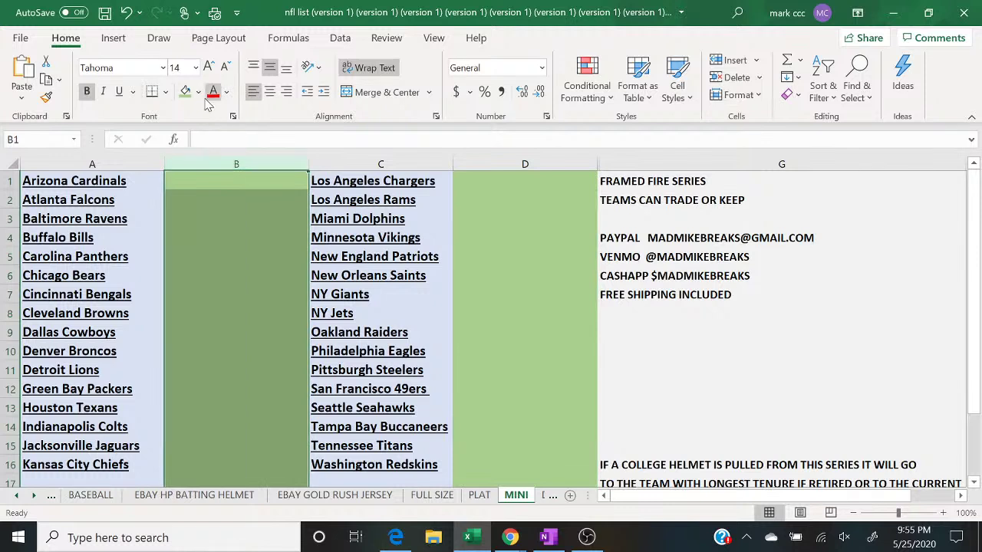
pyautogui.click(198, 92)
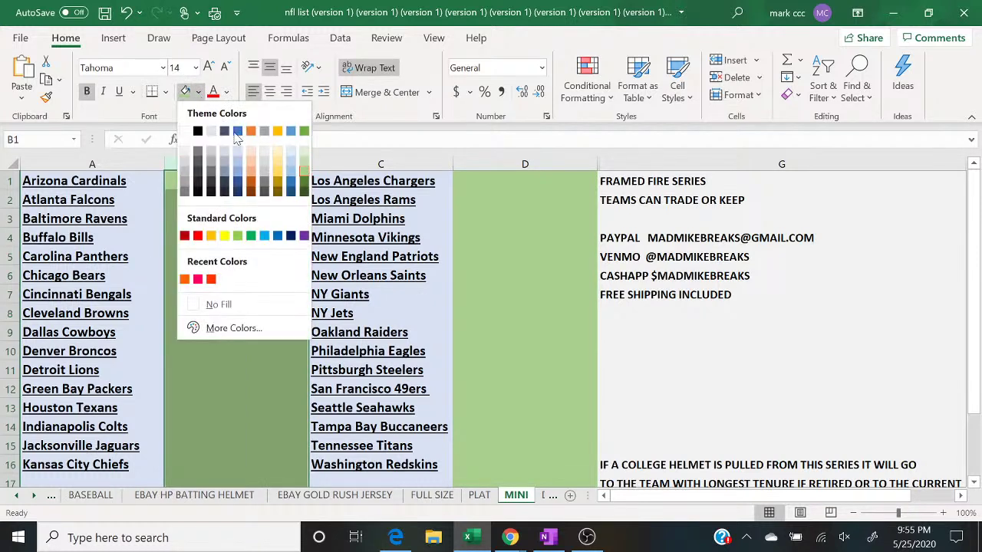
pyautogui.click(282, 157)
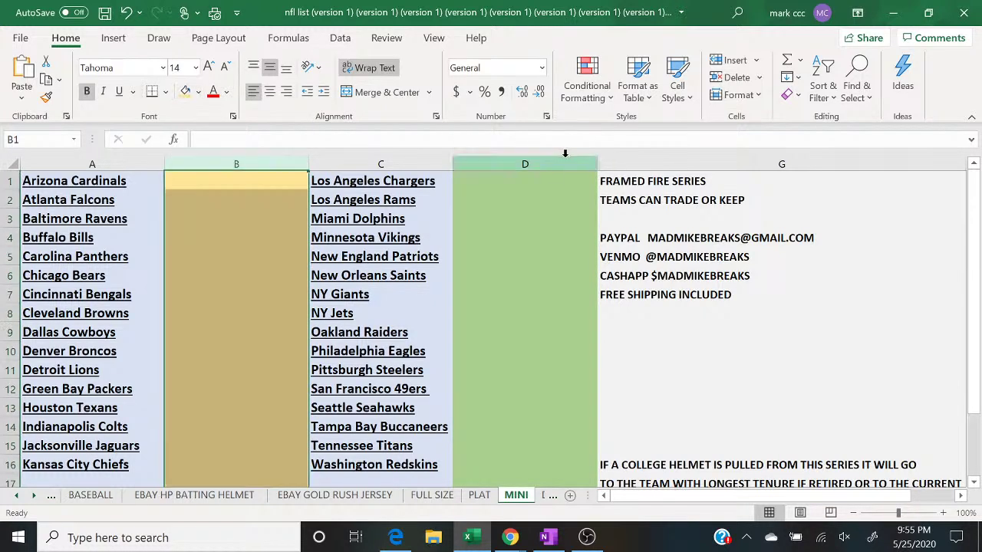
pyautogui.click(517, 161)
pyautogui.click(185, 91)
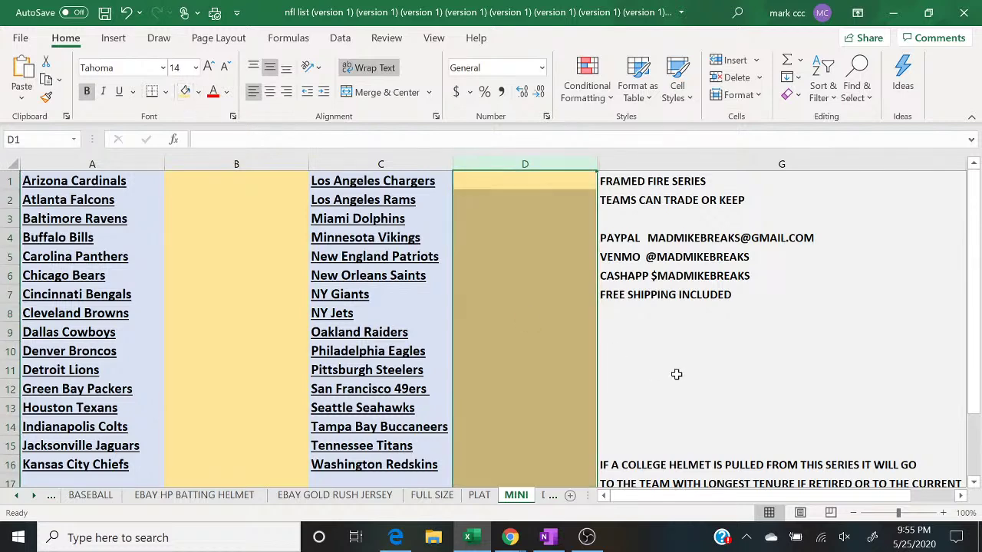
pyautogui.click(675, 374)
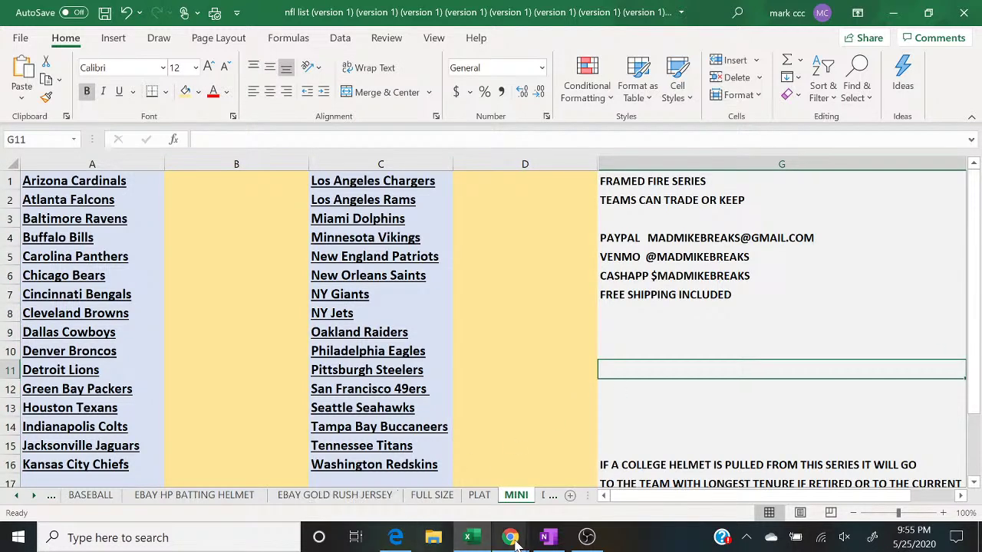
pyautogui.click(587, 537)
# Step: Put the webcam 'Scene' on air for a break, then return to the 'display' scene
pyautogui.click(126, 369)
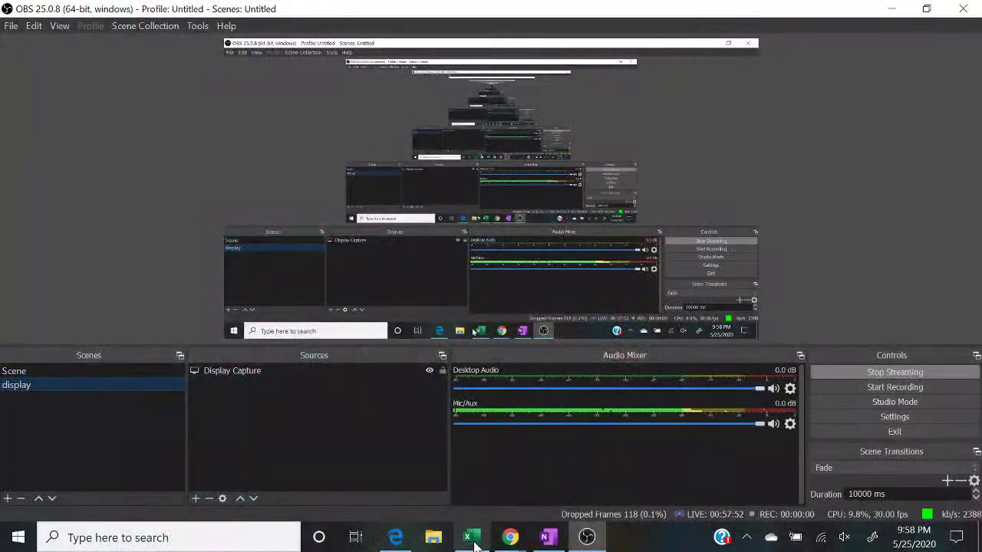
pyautogui.hotkey('alt', 'Tab')
# Step: On the BASEBALL sheet, enter the chat buyers' names in D3 and B7
pyautogui.click(91, 494)
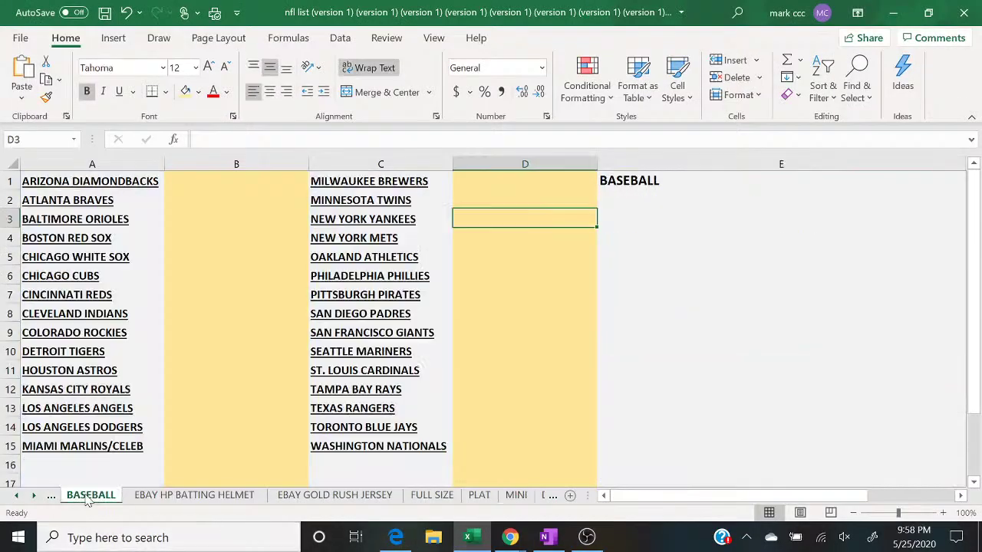
pyautogui.moveTo(508, 539)
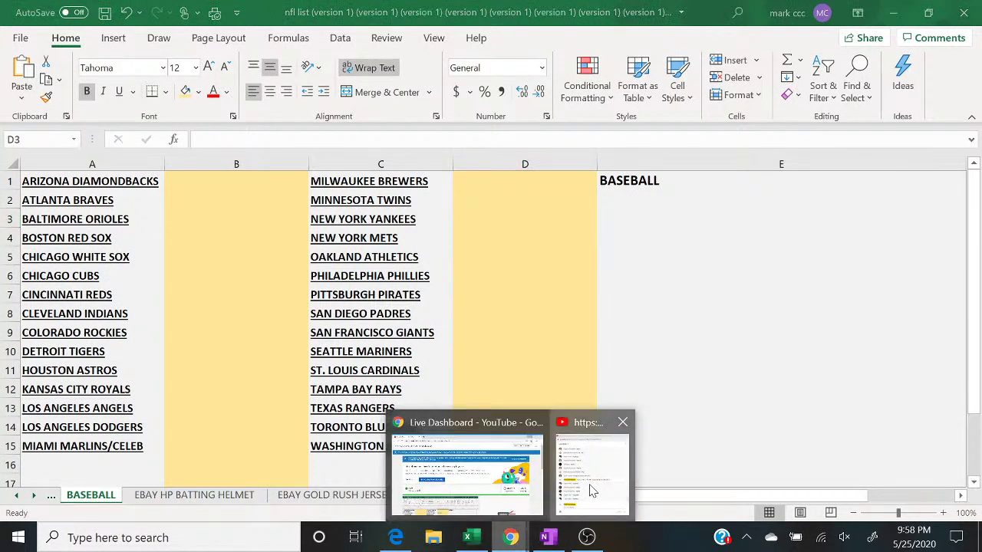
pyautogui.click(591, 491)
pyautogui.click(460, 227)
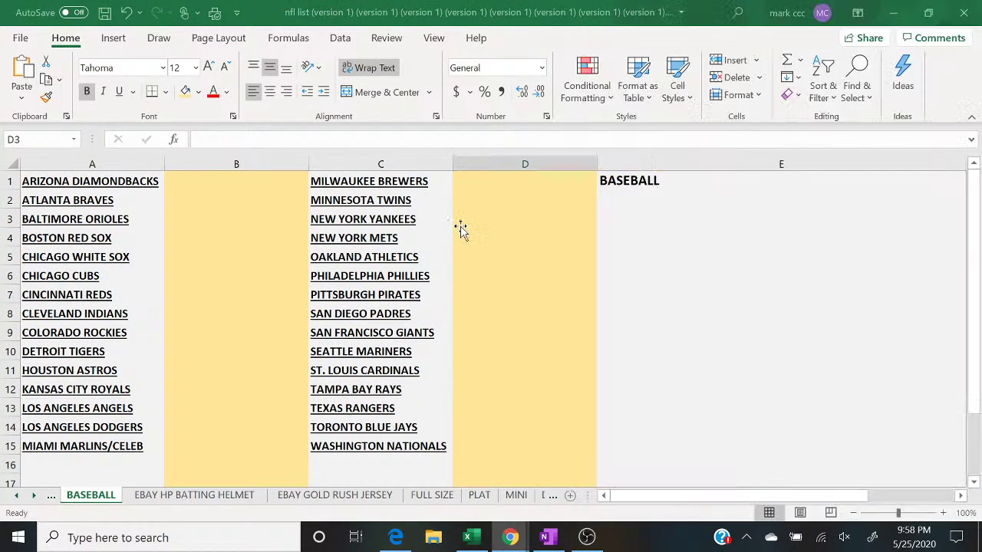
pyautogui.write('YODA')
pyautogui.press('Return')
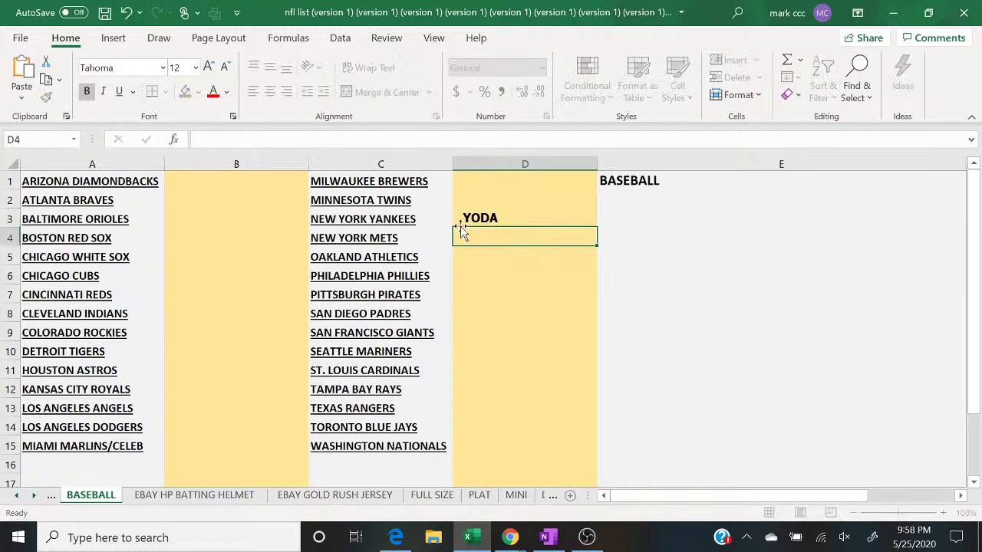
pyautogui.moveTo(510, 539)
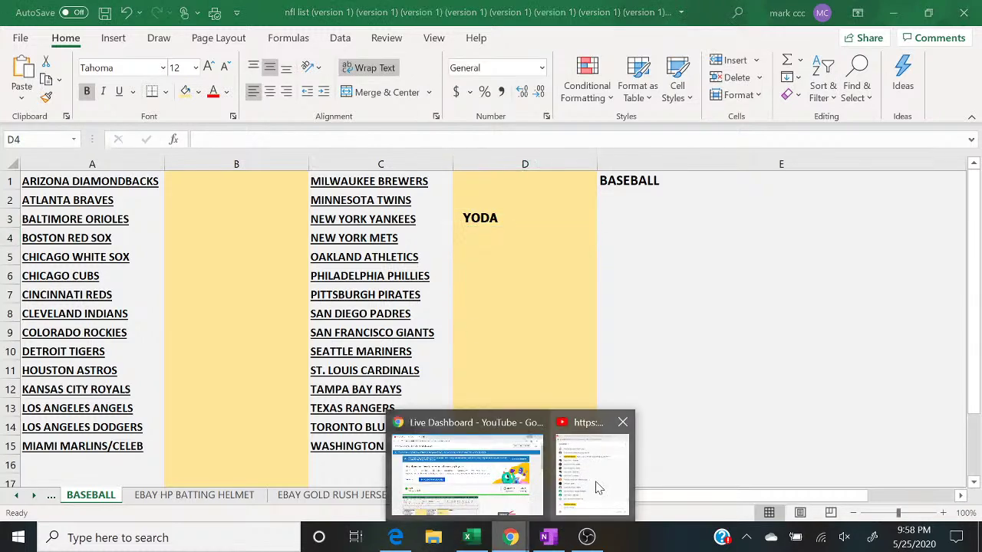
pyautogui.click(591, 491)
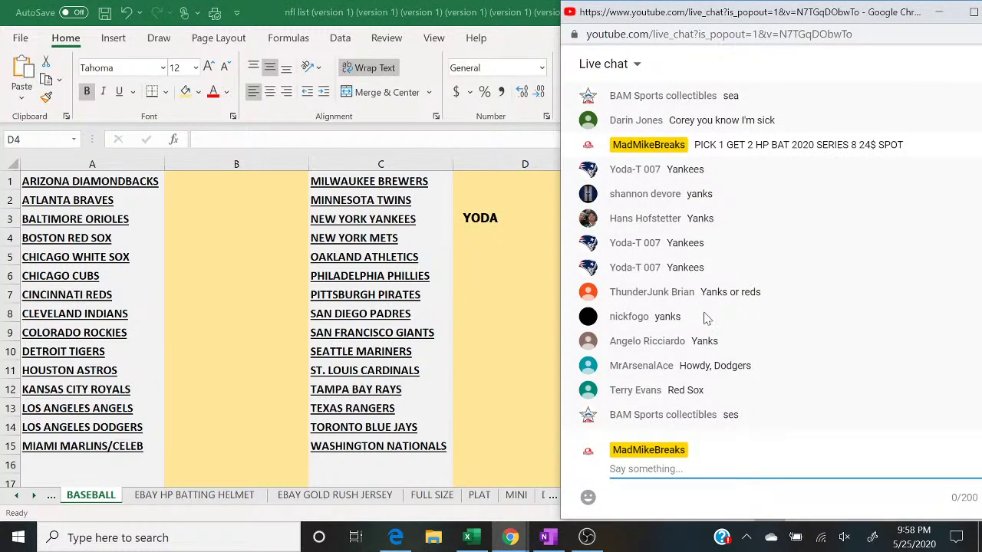
pyautogui.click(213, 294)
pyautogui.write('THUNDER')
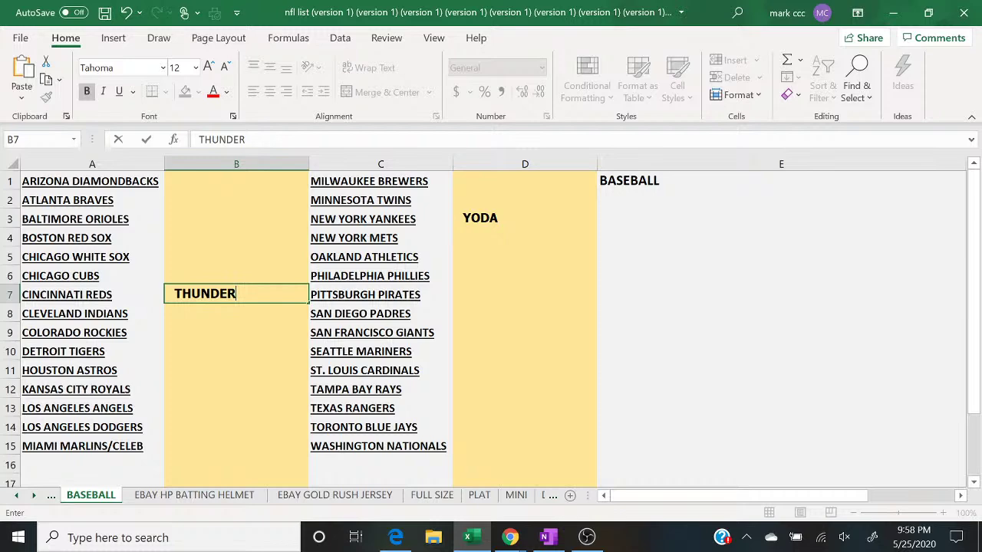
# Step: Enter the next chat buyers' names in B14 and B4
pyautogui.click(510, 537)
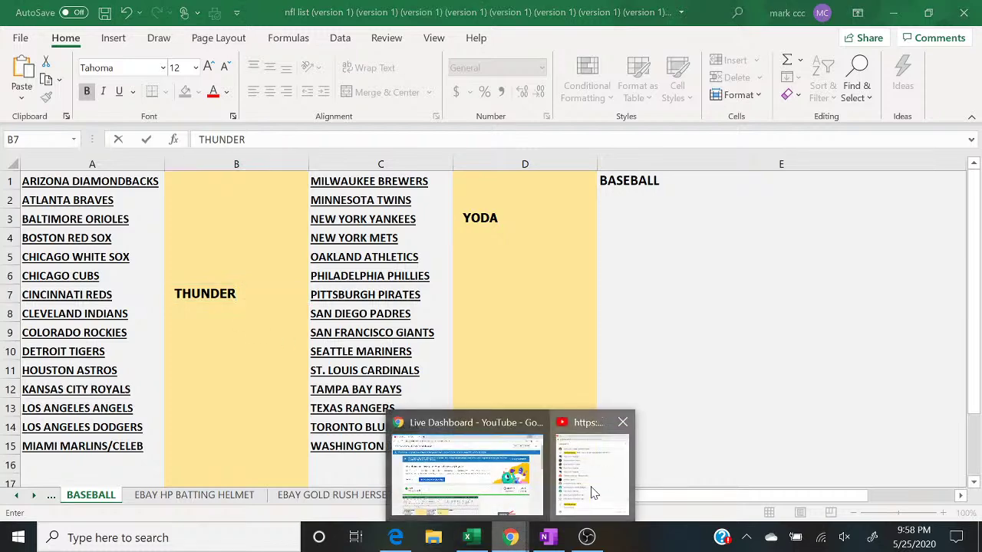
pyautogui.click(591, 492)
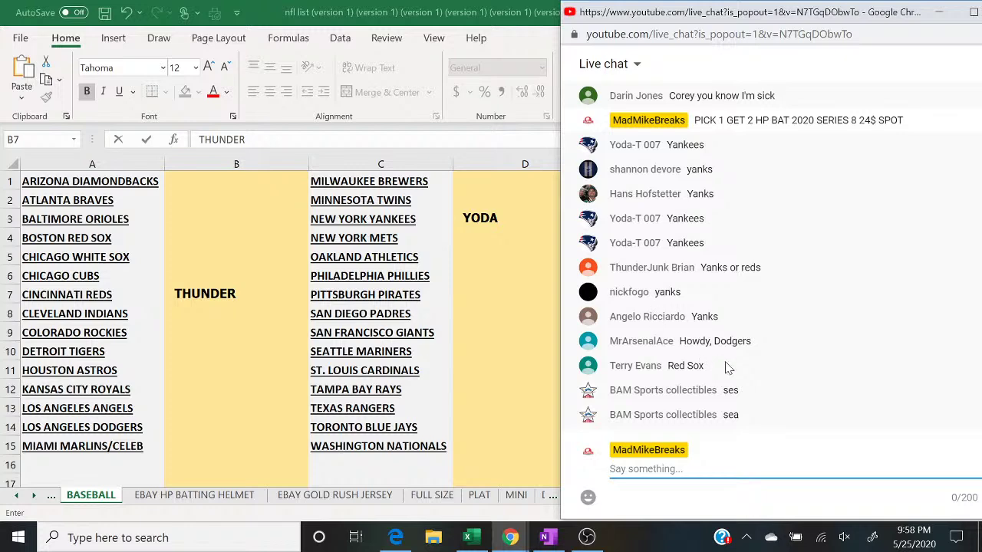
pyautogui.click(215, 429)
pyautogui.write('MR ACE')
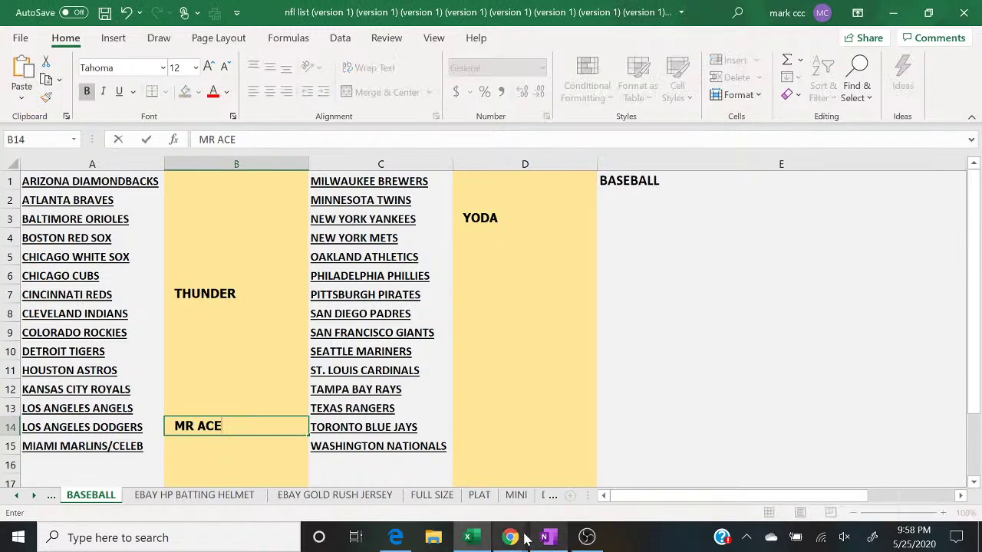
pyautogui.moveTo(521, 540)
pyautogui.click(571, 501)
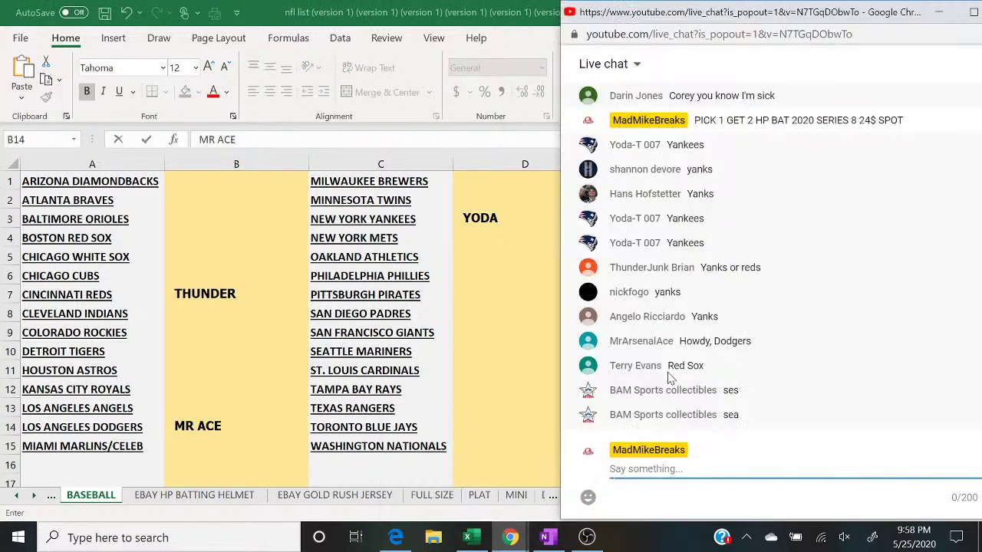
pyautogui.click(188, 241)
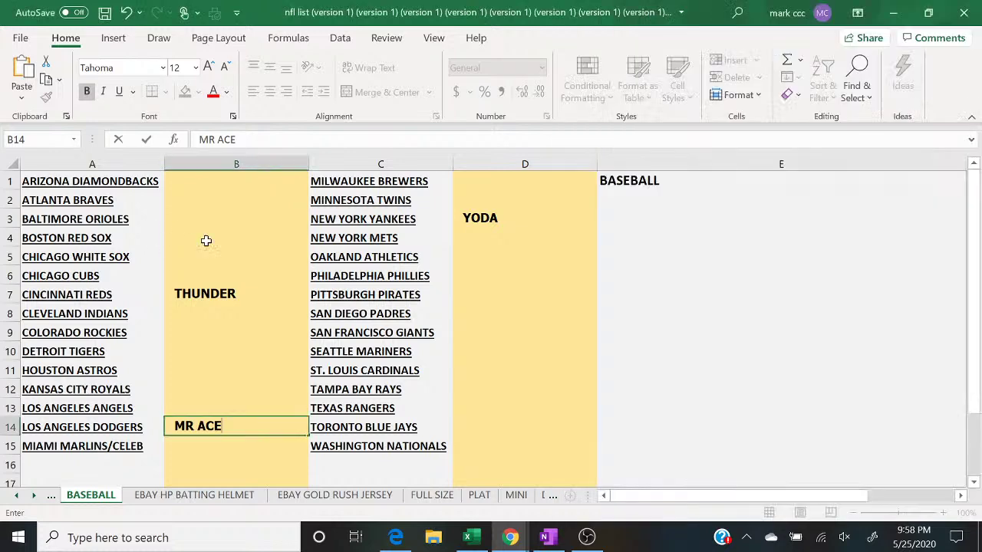
pyautogui.write('TERRY')
pyautogui.press('Return')
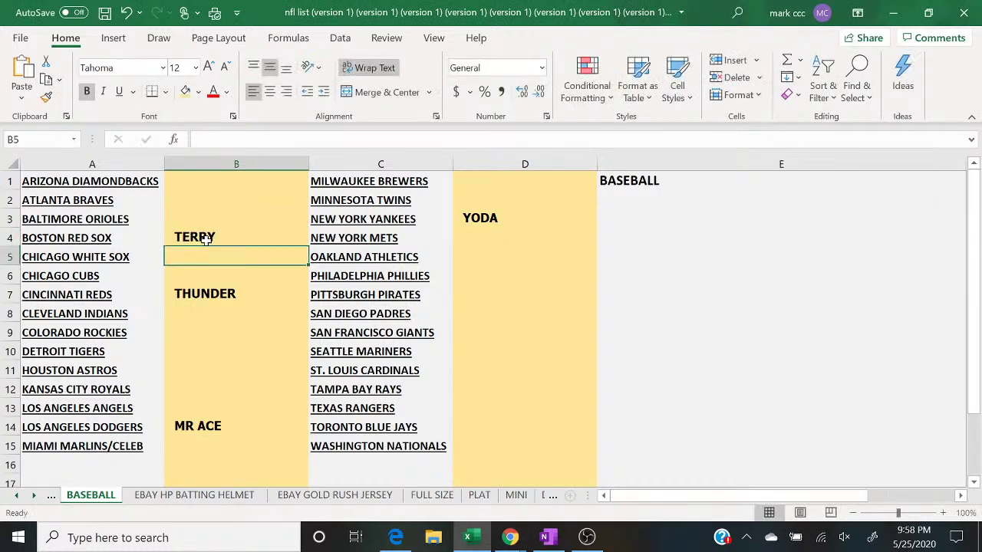
# Step: Enter the chat buyers' names in D10 and B2
pyautogui.moveTo(510, 538)
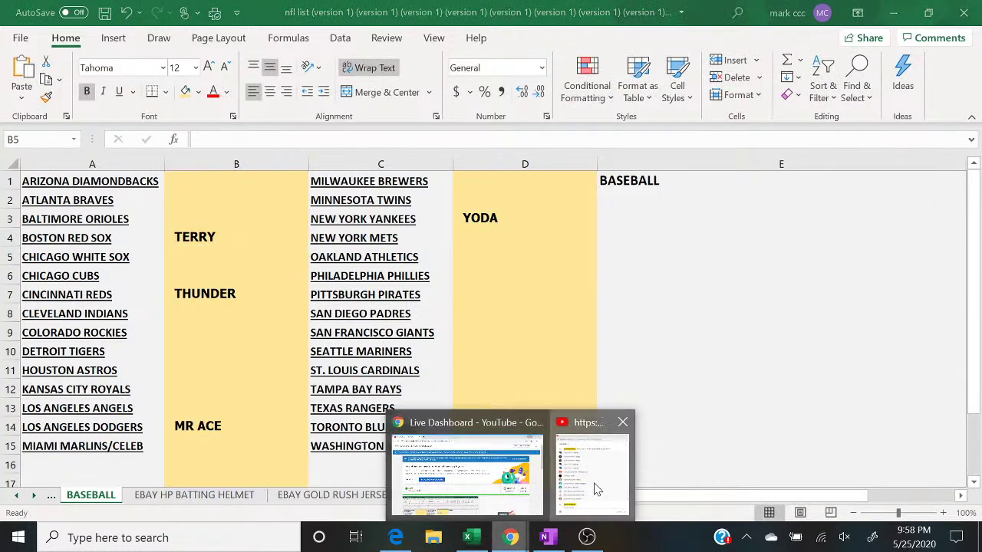
pyautogui.click(596, 491)
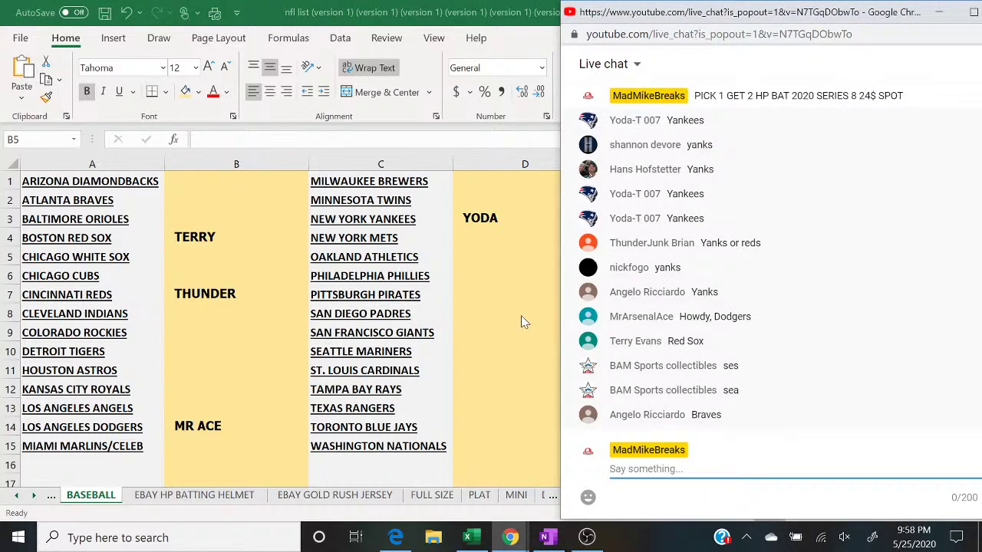
pyautogui.click(468, 350)
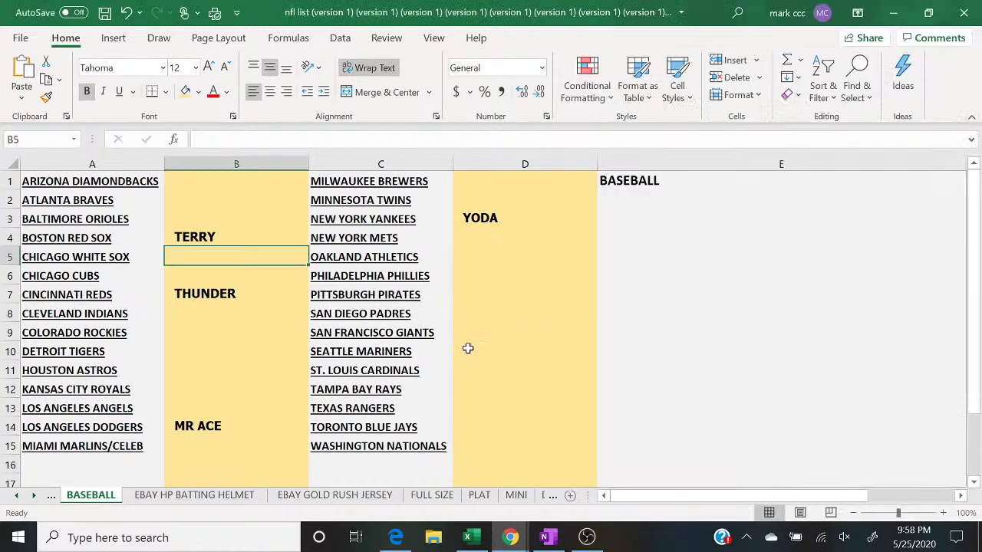
pyautogui.write('BAM SPORTS')
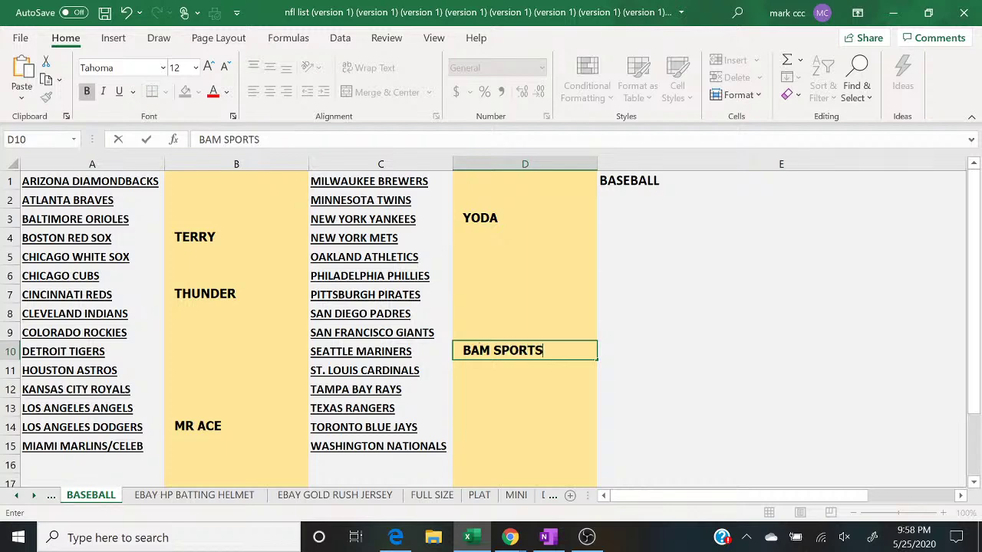
pyautogui.press('Return')
pyautogui.moveTo(510, 537)
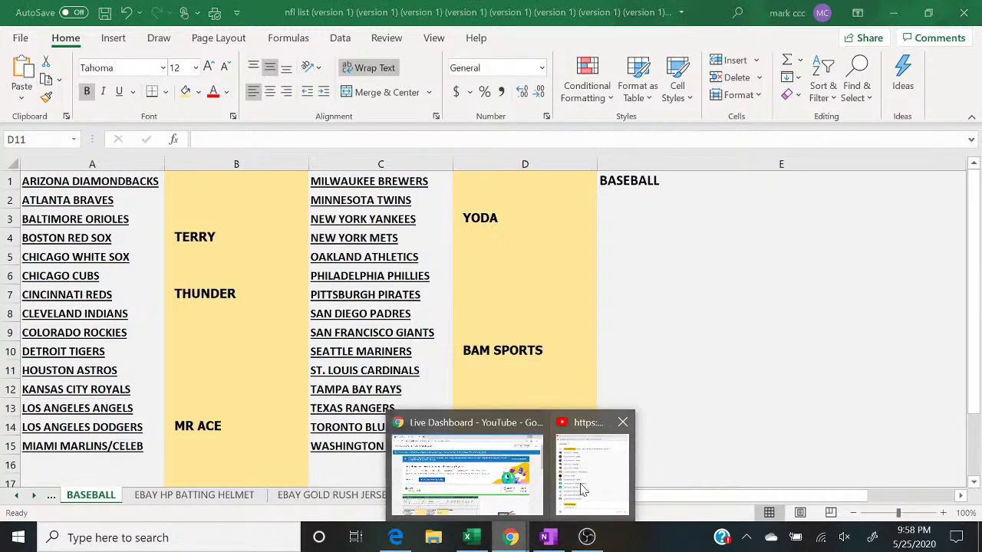
pyautogui.click(562, 464)
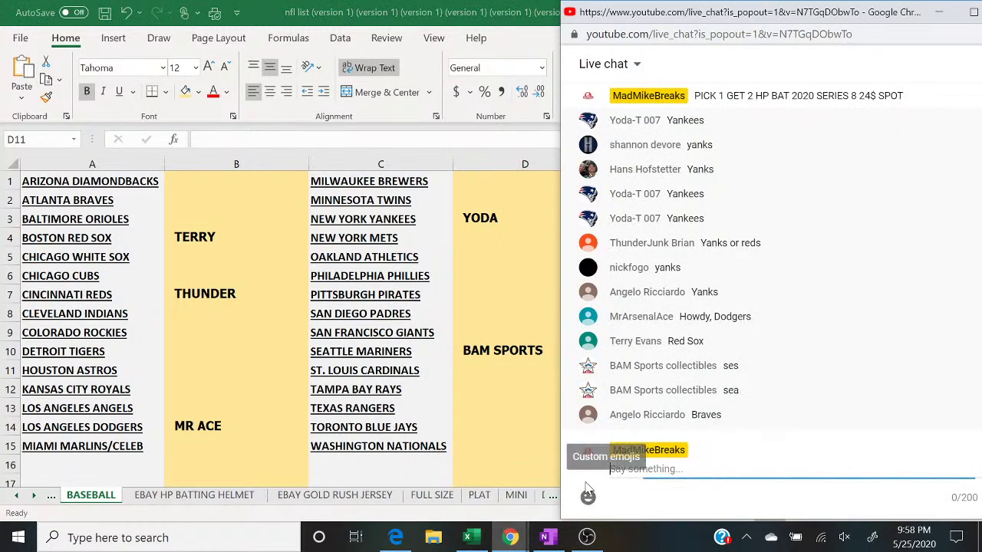
pyautogui.click(197, 207)
pyautogui.write('ANGELO')
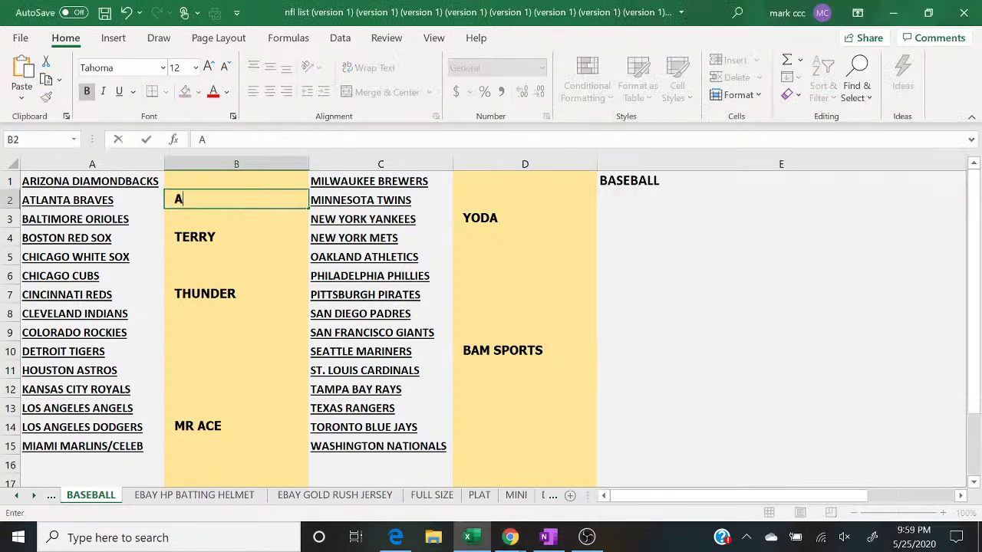
pyautogui.press('Return')
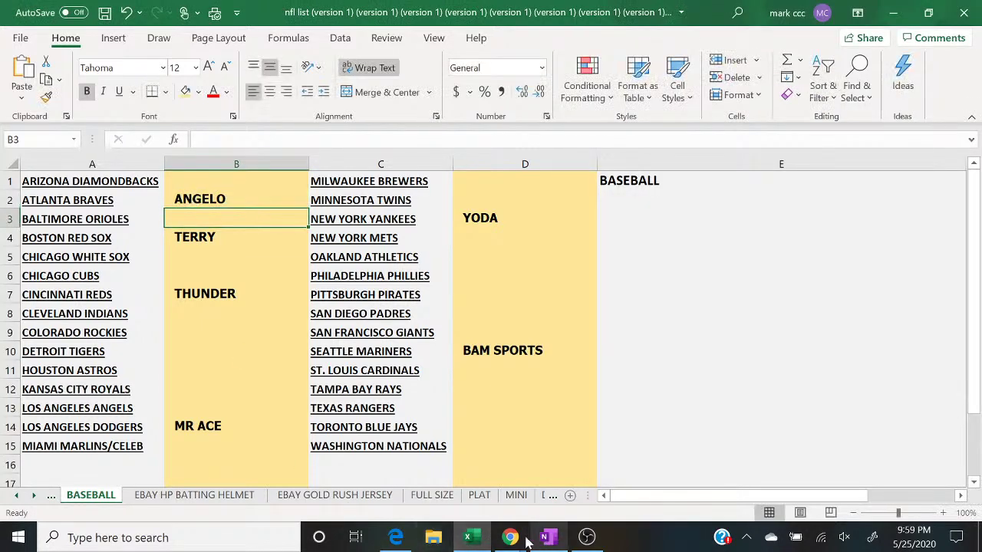
# Step: Post '4 TO CLSOE' and then 'CLOSE' in the YouTube live chat
pyautogui.moveTo(511, 538)
pyautogui.click(580, 492)
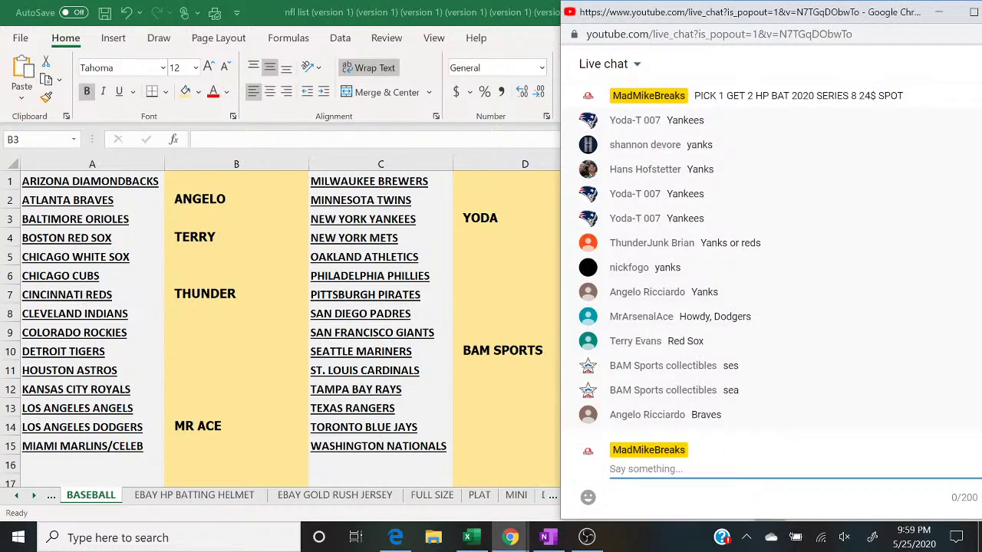
pyautogui.write('4 TO CLSOE')
pyautogui.press('Return')
pyautogui.write('CLOSE')
pyautogui.press('Return')
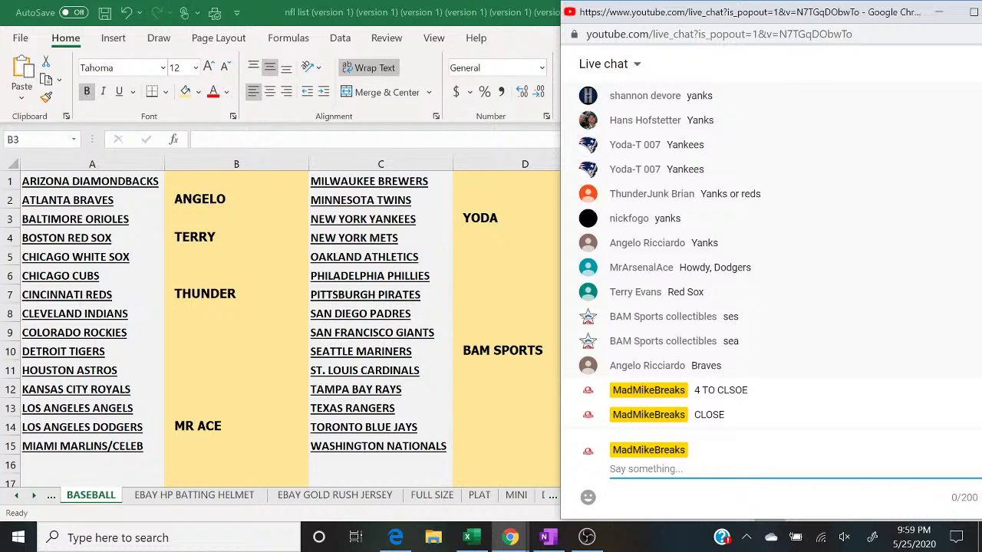
# Step: Fill B4 green as paid and type the Cardinals buyer's name into D11
pyautogui.click(281, 246)
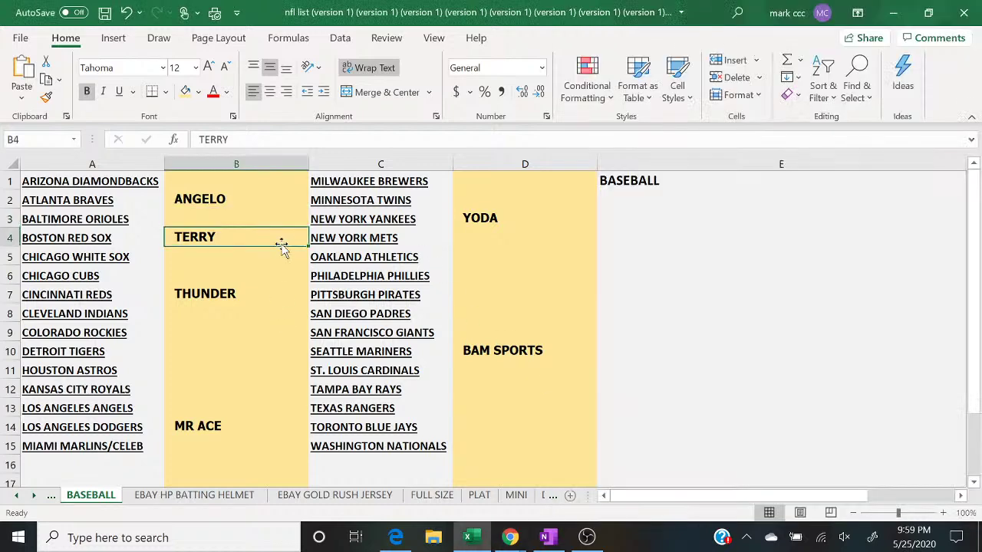
pyautogui.click(198, 91)
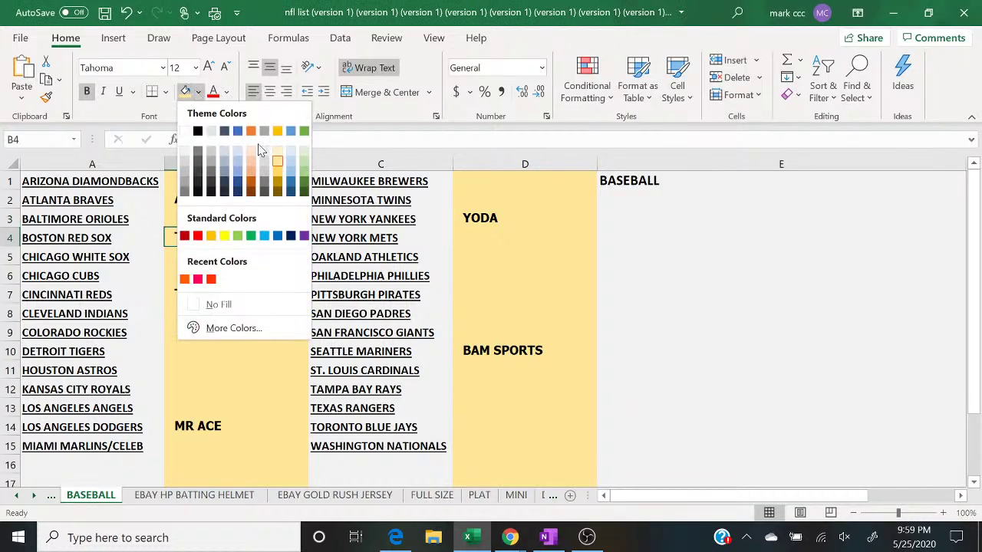
pyautogui.click(299, 175)
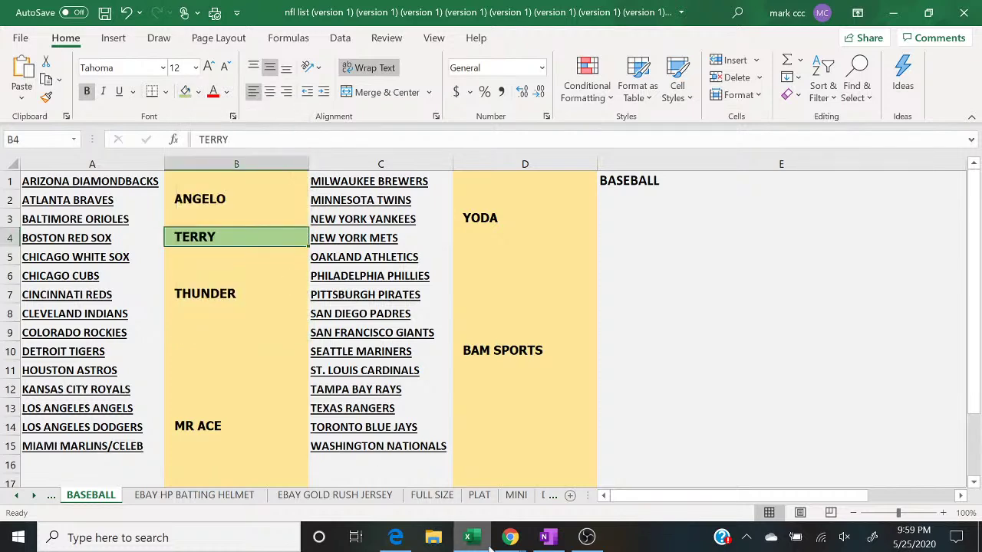
pyautogui.moveTo(510, 539)
pyautogui.click(599, 487)
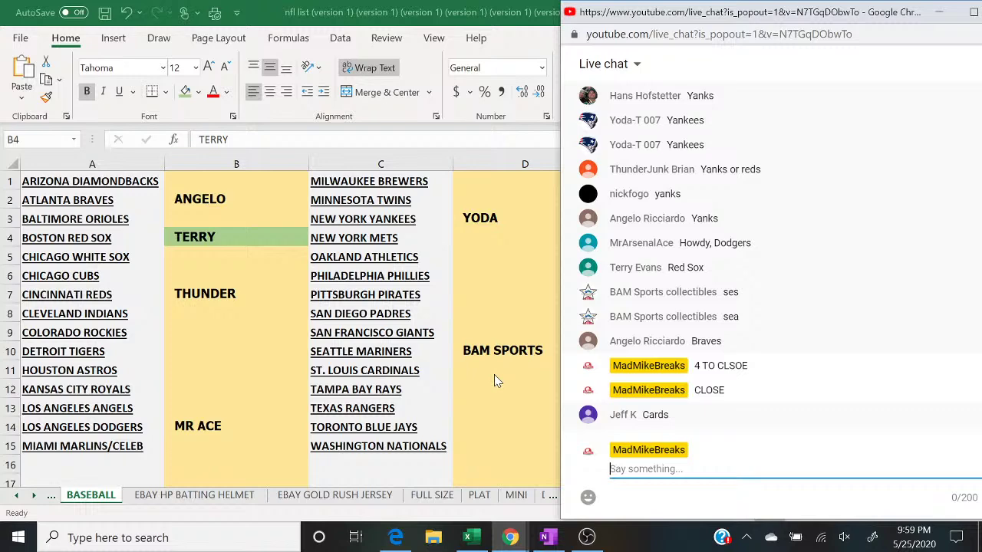
pyautogui.click(494, 375)
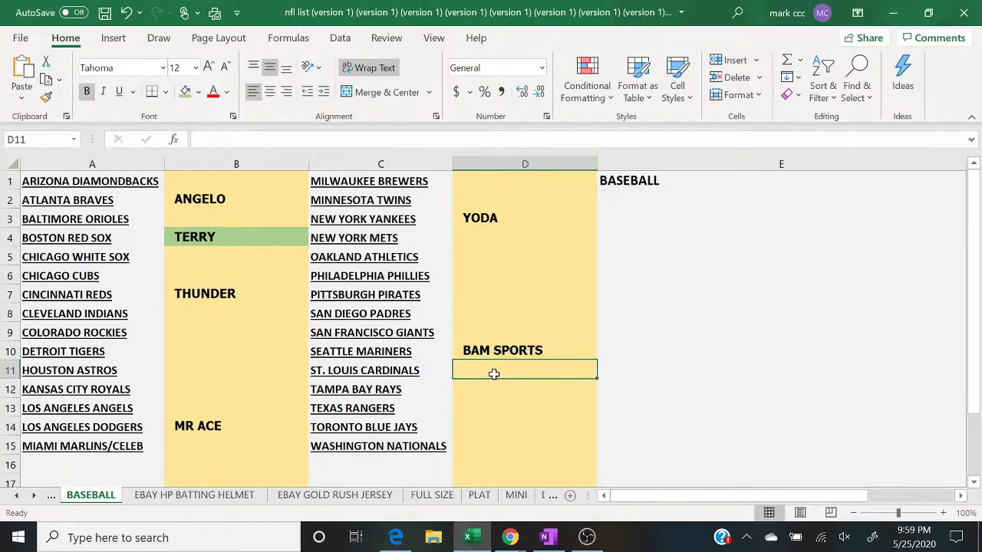
pyautogui.write('JEFF K')
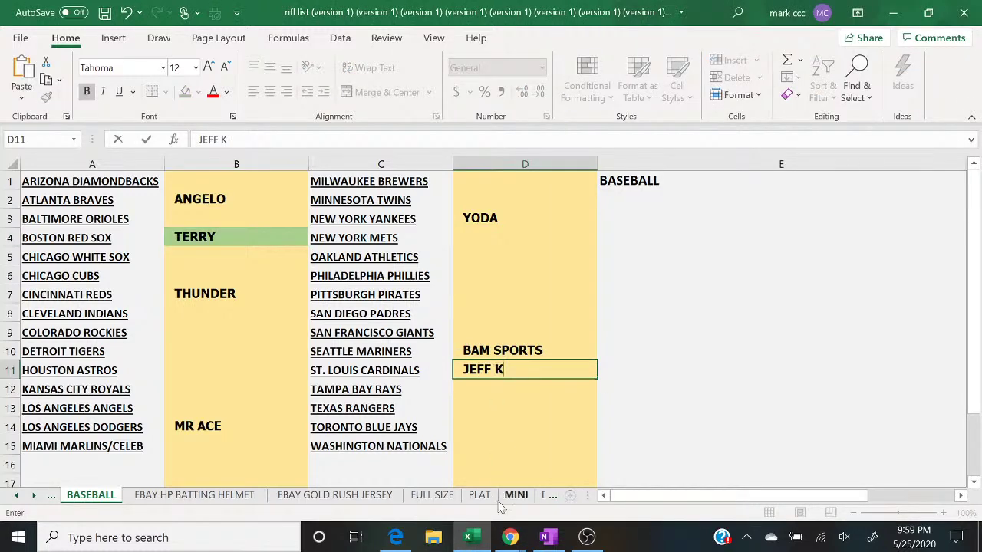
# Step: Post '3 TO CLOSE' in the live chat
pyautogui.moveTo(510, 537)
pyautogui.click(579, 495)
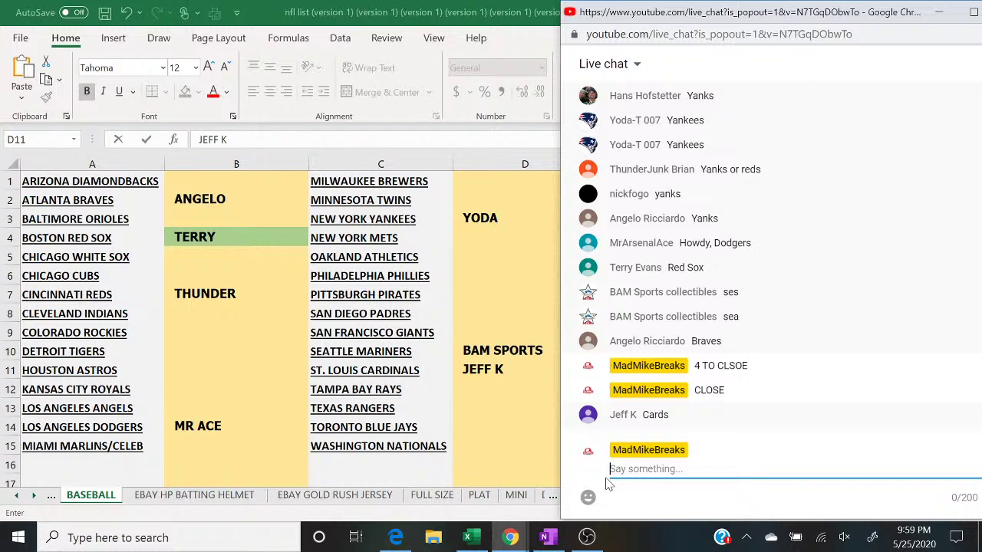
pyautogui.write('3 TO CLOSE')
pyautogui.press('Return')
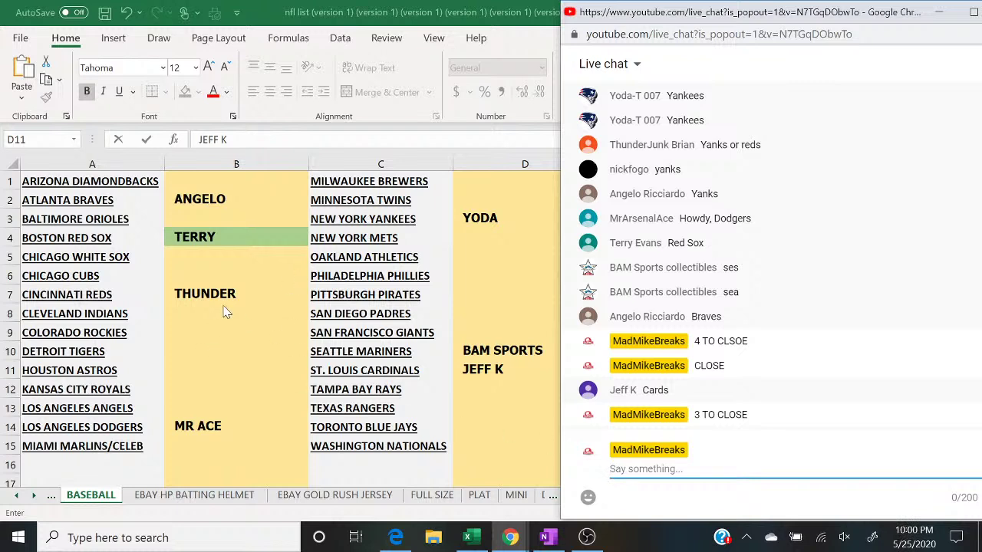
# Step: Repeat the green fill on B2 with F4, then fill D10 green as paid
pyautogui.click(238, 198)
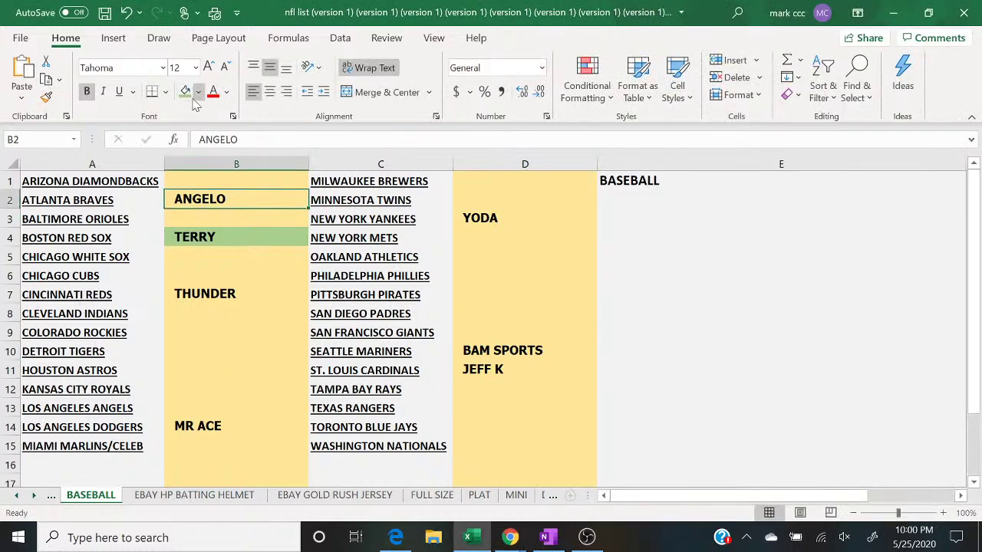
pyautogui.press('F4')
pyautogui.moveTo(510, 537)
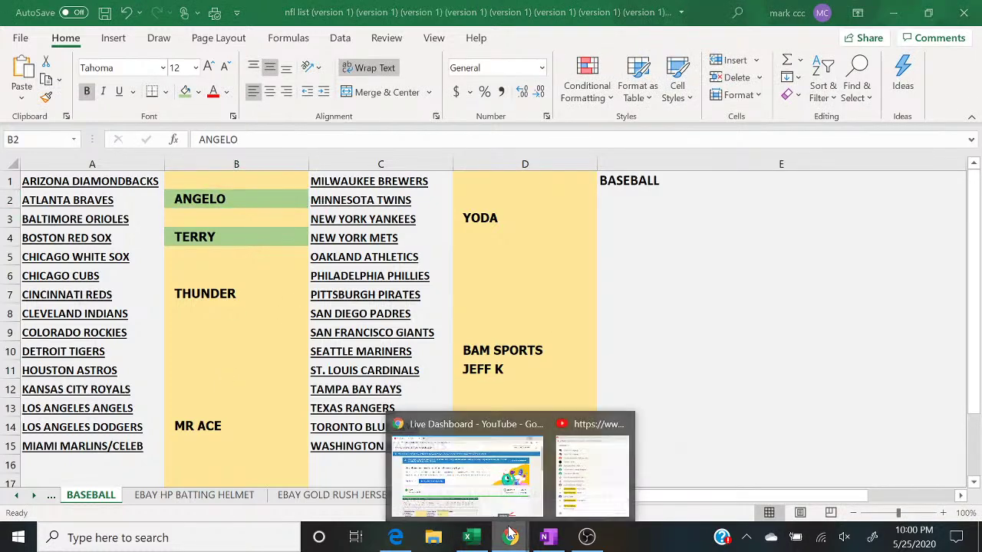
pyautogui.click(587, 495)
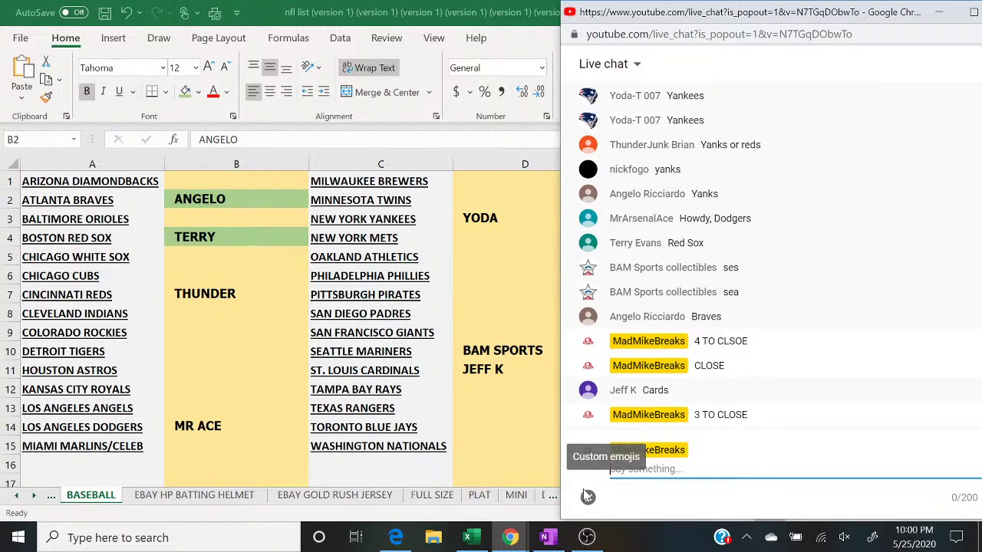
pyautogui.click(477, 347)
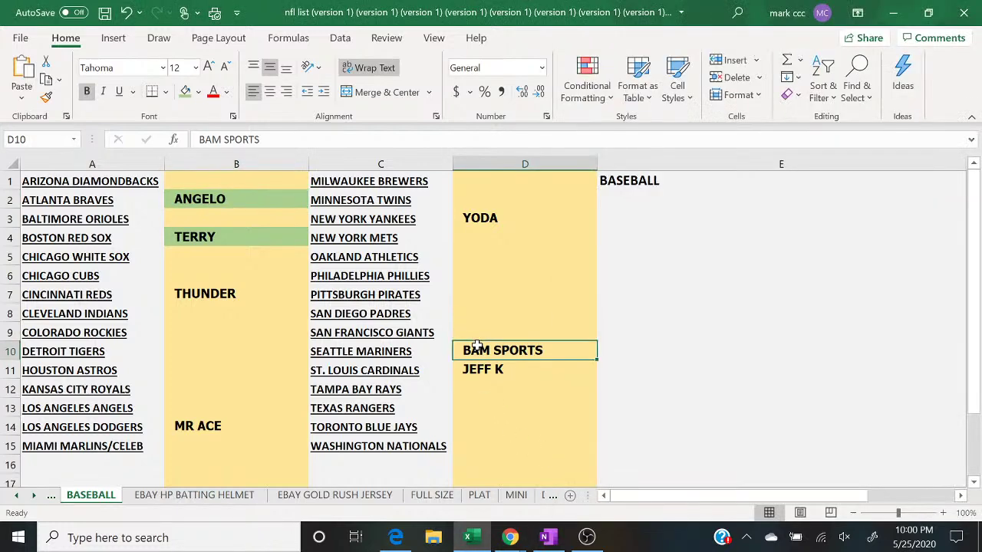
pyautogui.click(184, 93)
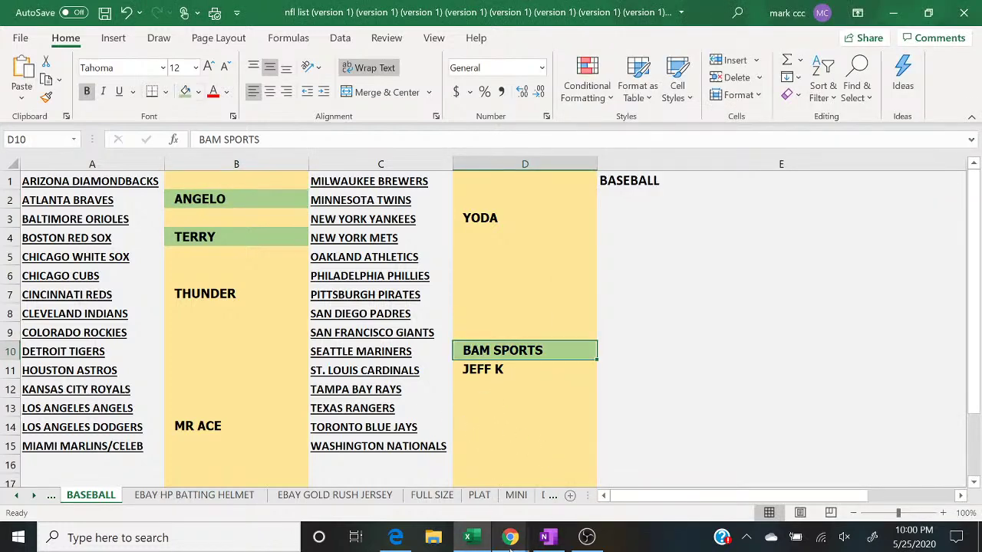
pyautogui.moveTo(509, 546)
pyautogui.click(616, 488)
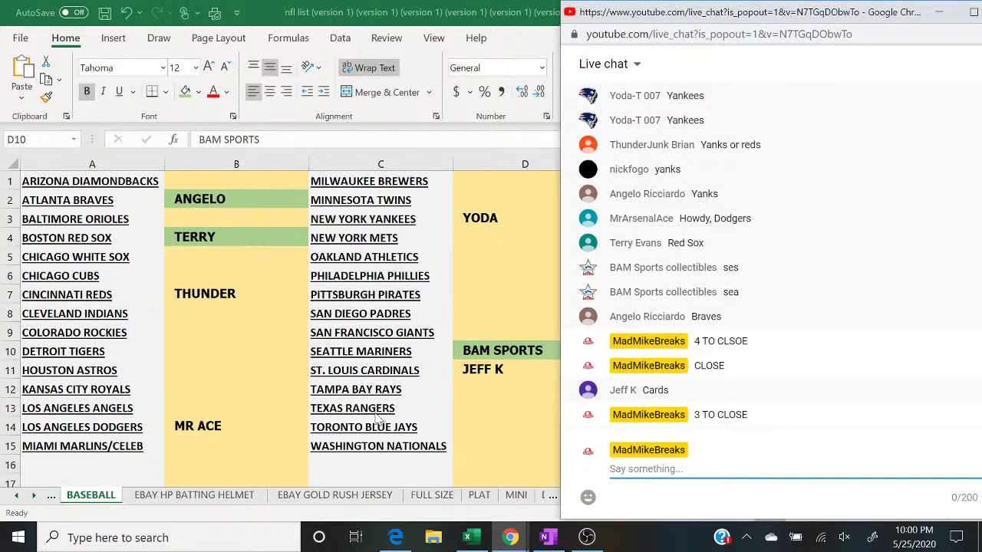
pyautogui.click(499, 368)
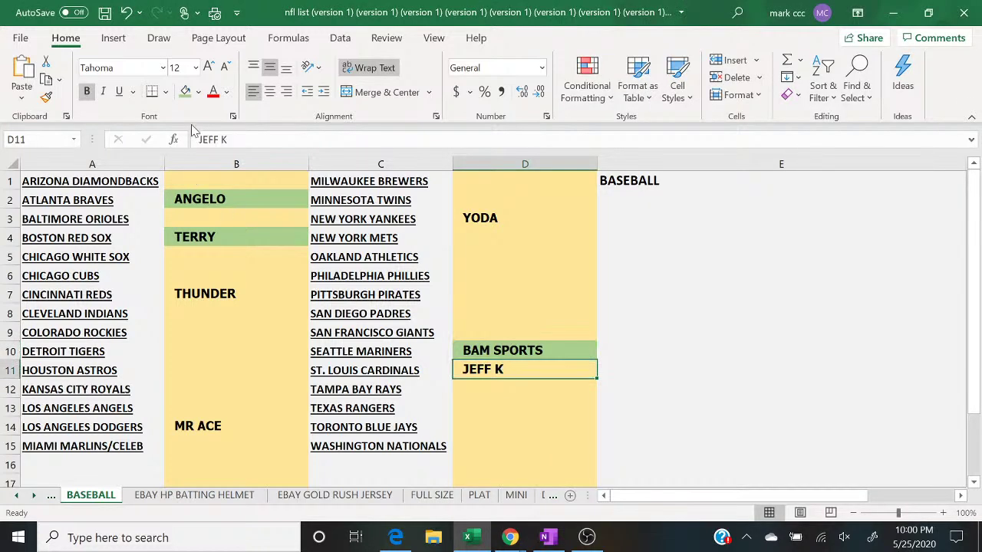
# Step: Shade D11 and D3 green to mark those buyers paid, then check the chat
pyautogui.click(184, 92)
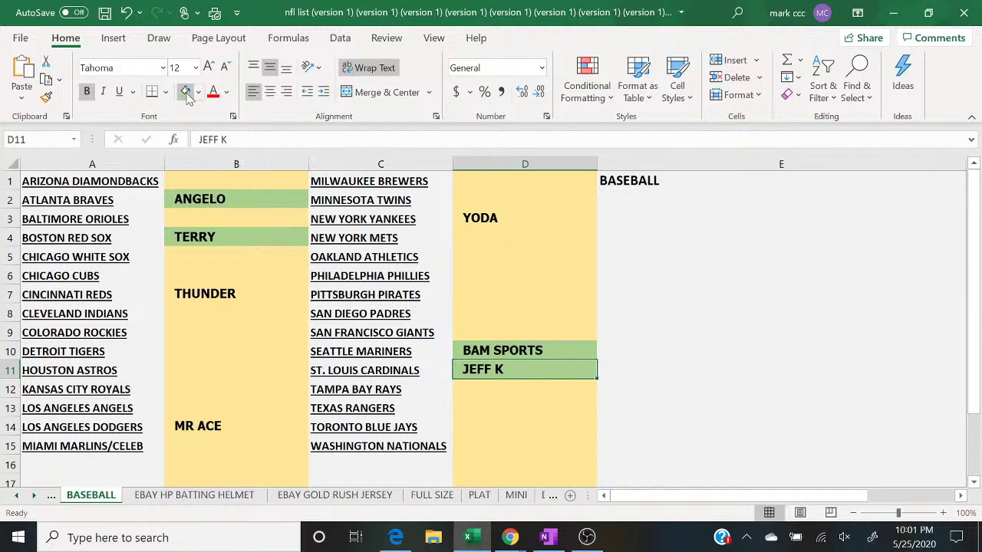
pyautogui.click(466, 217)
pyautogui.click(185, 92)
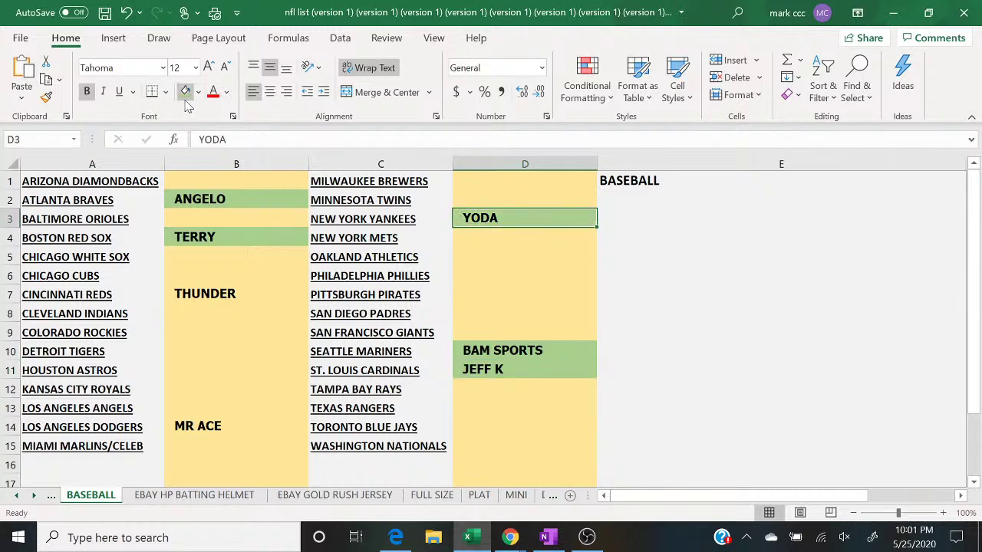
pyautogui.moveTo(510, 537)
pyautogui.click(594, 468)
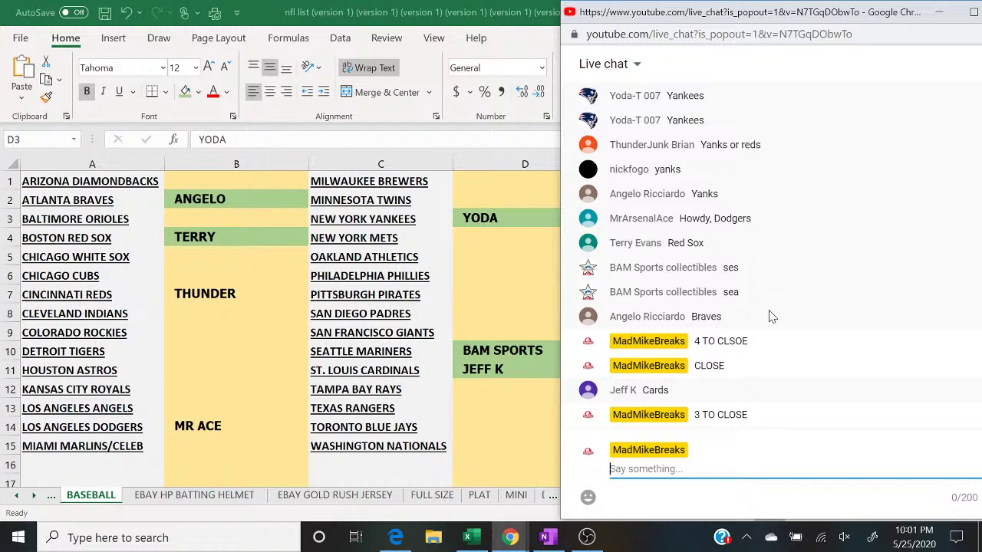
# Step: Fade the stream to the camera scene briefly, then back to the desktop display scene
pyautogui.click(588, 538)
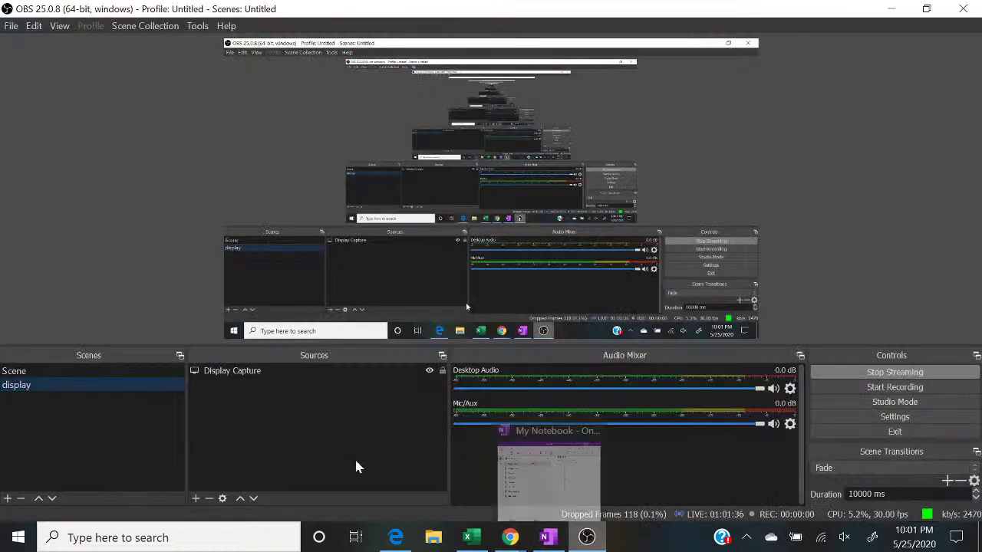
pyautogui.click(153, 371)
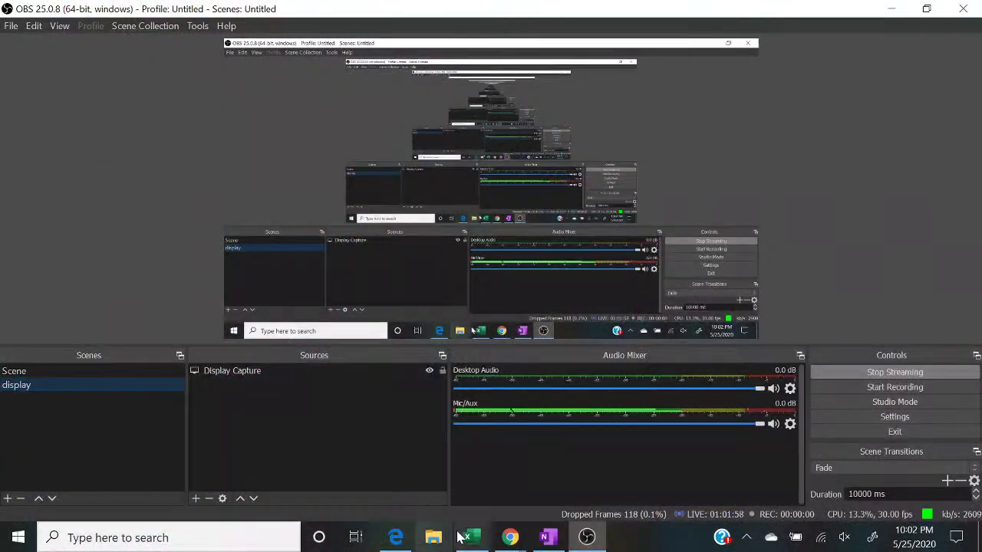
pyautogui.click(470, 538)
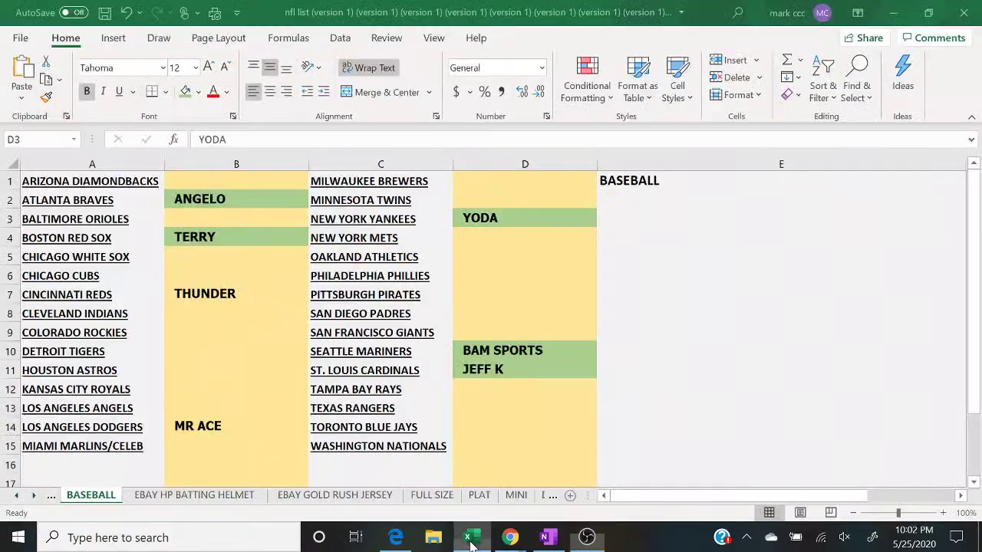
# Step: Bring up the YouTube live chat and shift its window further left
pyautogui.moveTo(510, 538)
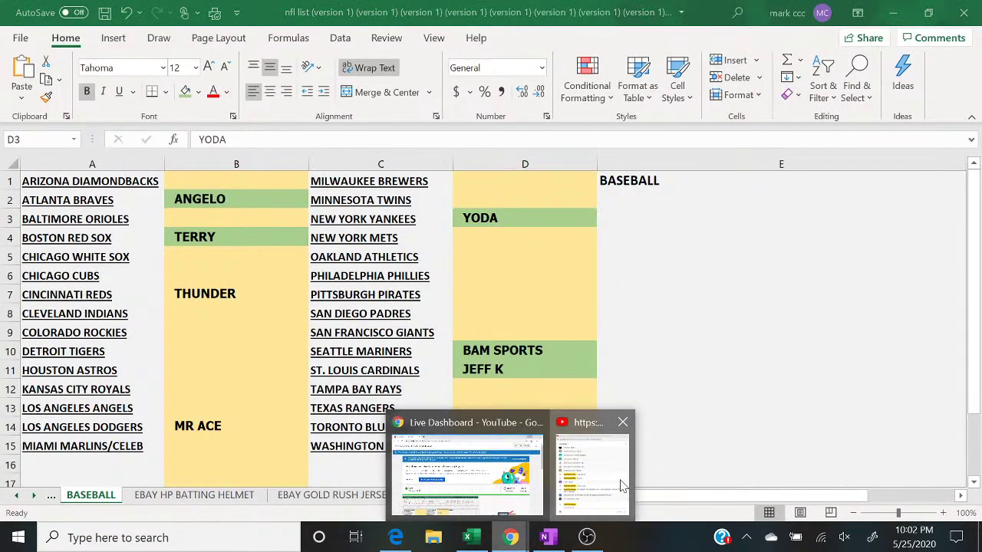
pyautogui.click(590, 472)
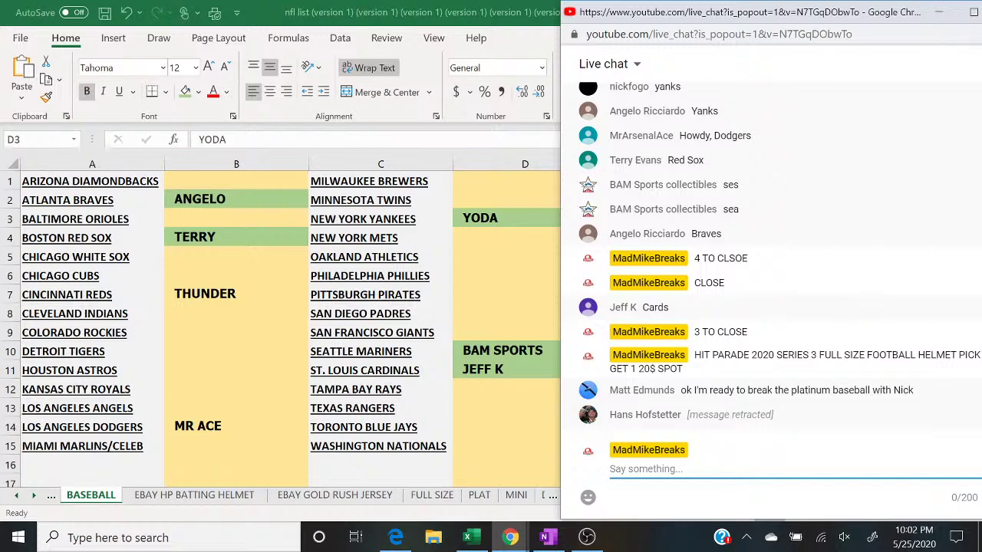
pyautogui.moveTo(690, 16); pyautogui.dragTo(657, 23)
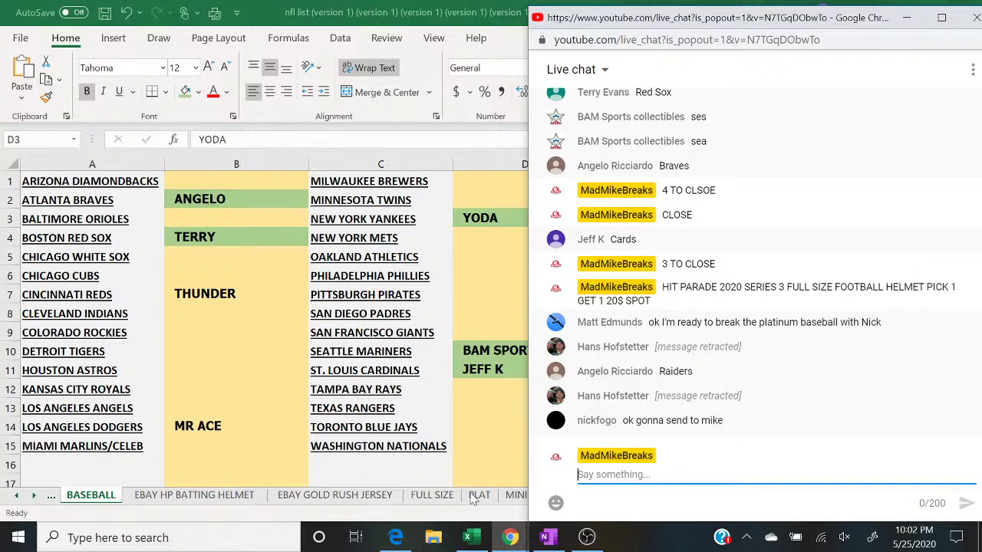
# Step: Type the buyer's name in D9 beside Oakland Raiders on FULL SIZE, then return to BASEBALL
pyautogui.click(442, 498)
pyautogui.click(443, 498)
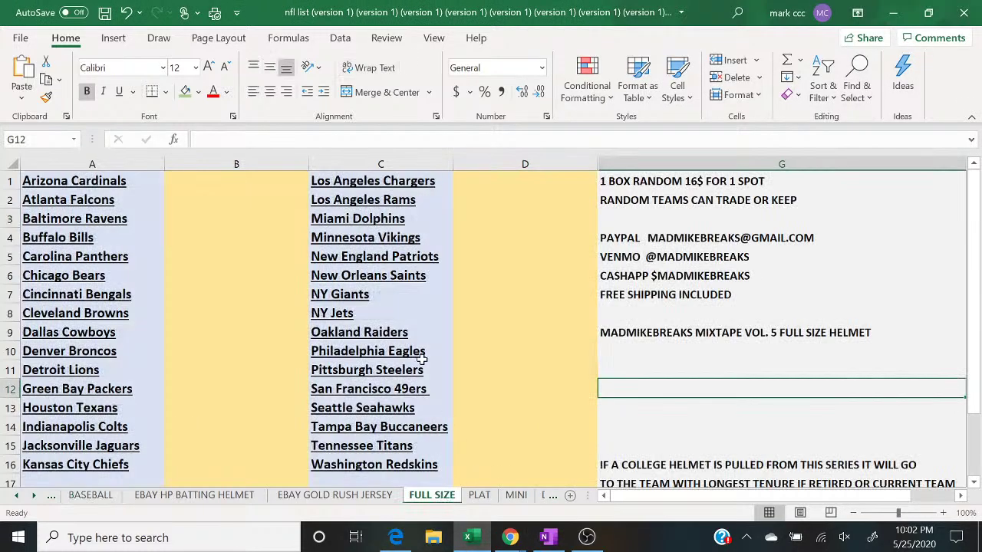
pyautogui.click(481, 339)
pyautogui.write('ANGELO')
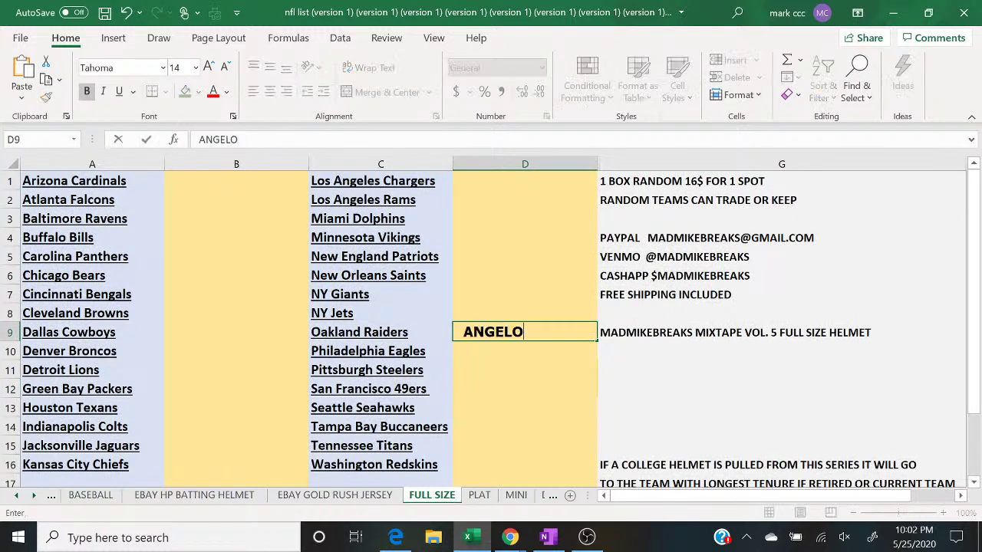
pyautogui.click(91, 495)
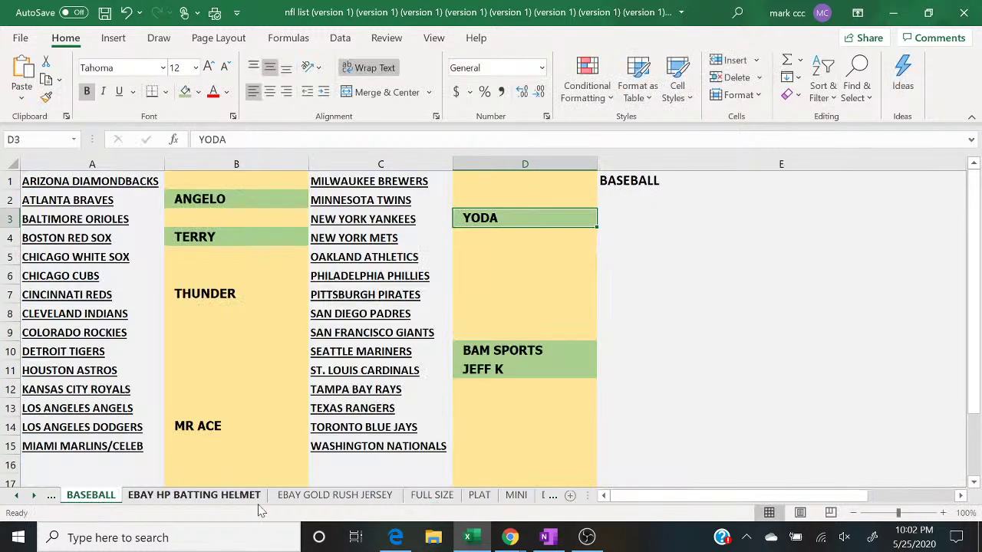
pyautogui.moveTo(513, 541)
pyautogui.click(582, 490)
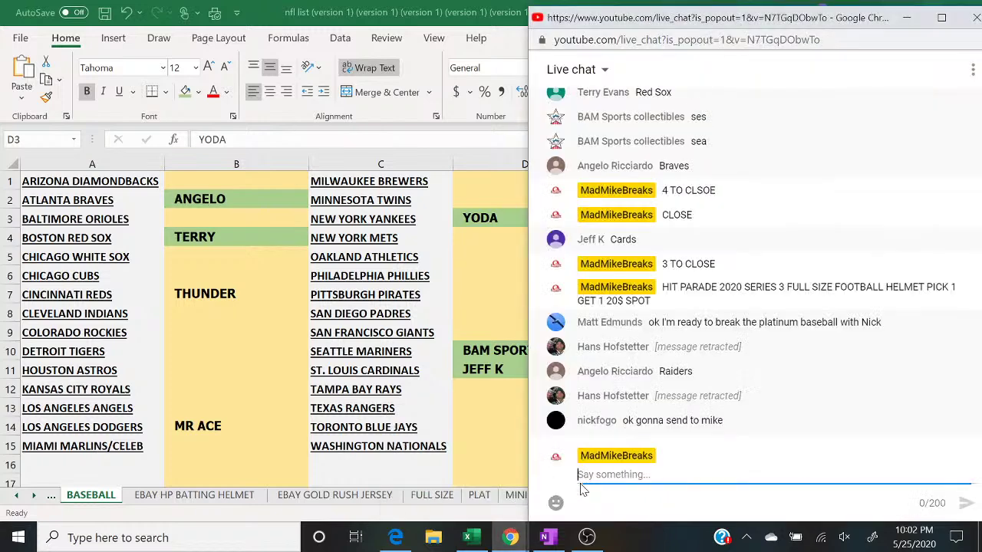
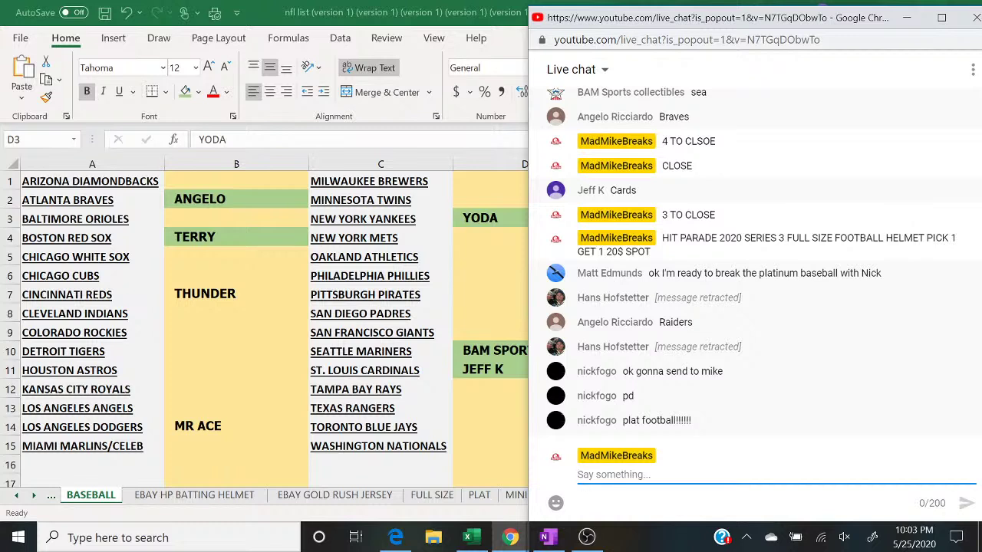
# Step: Clear the unsent chat draft and put SHANNON in B9 beside the Dallas Cowboys
pyautogui.write('CANCEL')
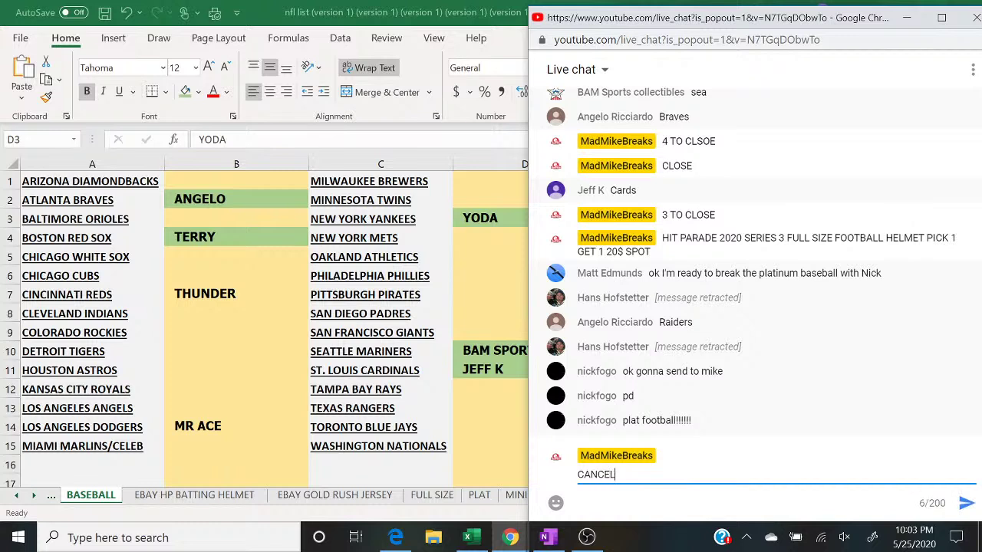
pyautogui.write(' FULL')
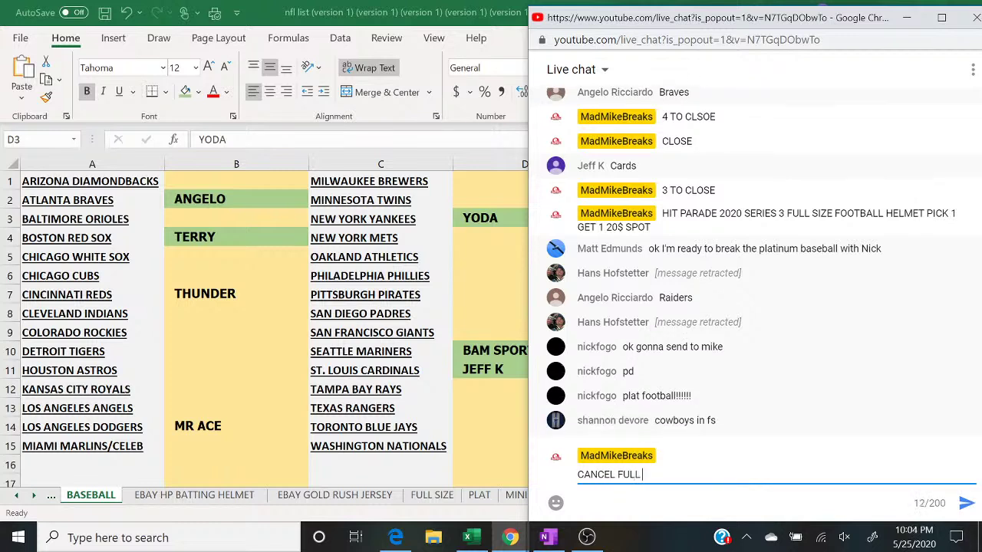
pyautogui.press('BackSpace')
pyautogui.press('BackSpace')
pyautogui.press('BackSpace')
pyautogui.press('BackSpace')
pyautogui.press('BackSpace')
pyautogui.press('BackSpace')
pyautogui.press('BackSpace')
pyautogui.press('BackSpace')
pyautogui.press('BackSpace')
pyautogui.press('BackSpace')
pyautogui.press('BackSpace')
pyautogui.press('BackSpace')
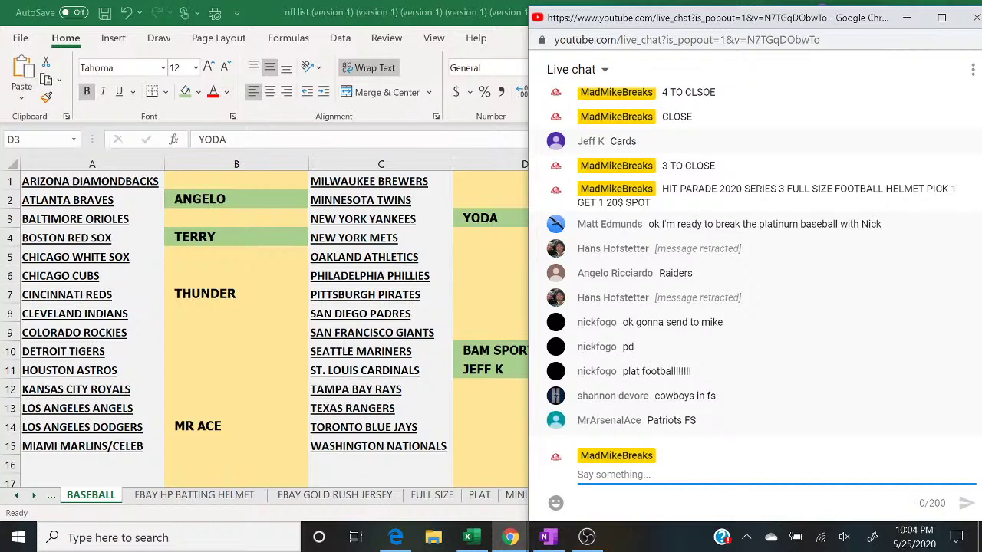
pyautogui.click(434, 495)
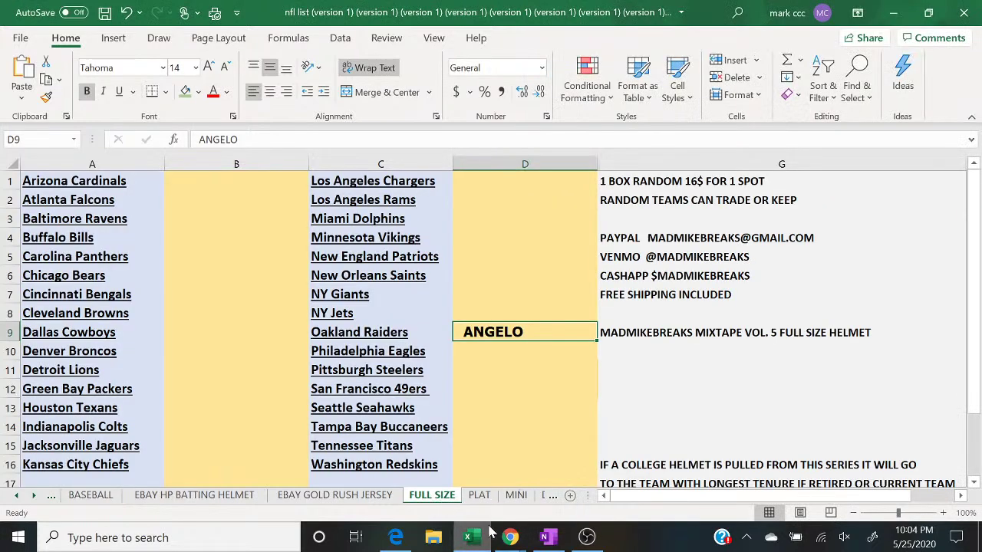
pyautogui.moveTo(510, 537)
pyautogui.click(574, 492)
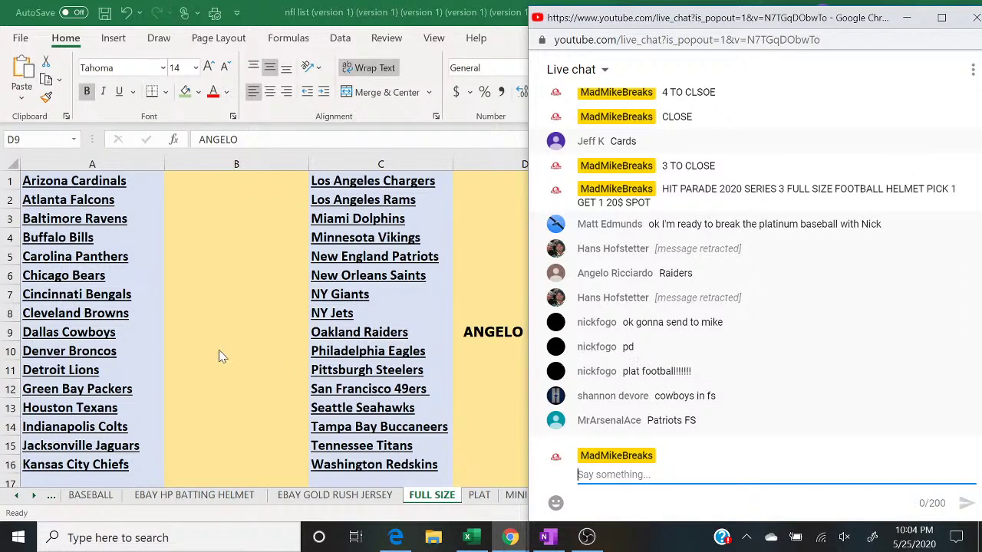
pyautogui.click(175, 340)
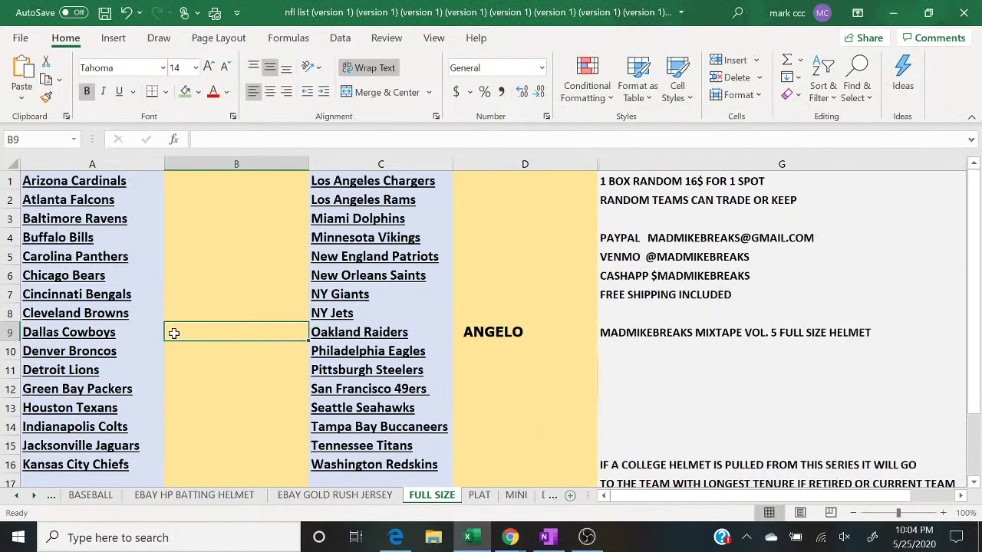
pyautogui.write('SHANNON')
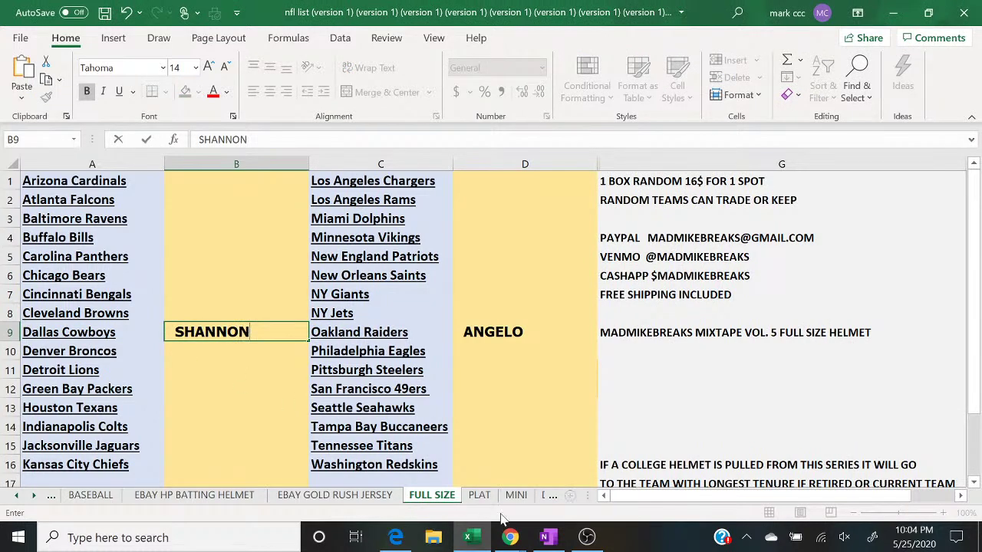
# Step: Enter MR ACE in D5 beside the New England Patriots, then return to BASEBALL
pyautogui.click(510, 537)
pyautogui.click(598, 504)
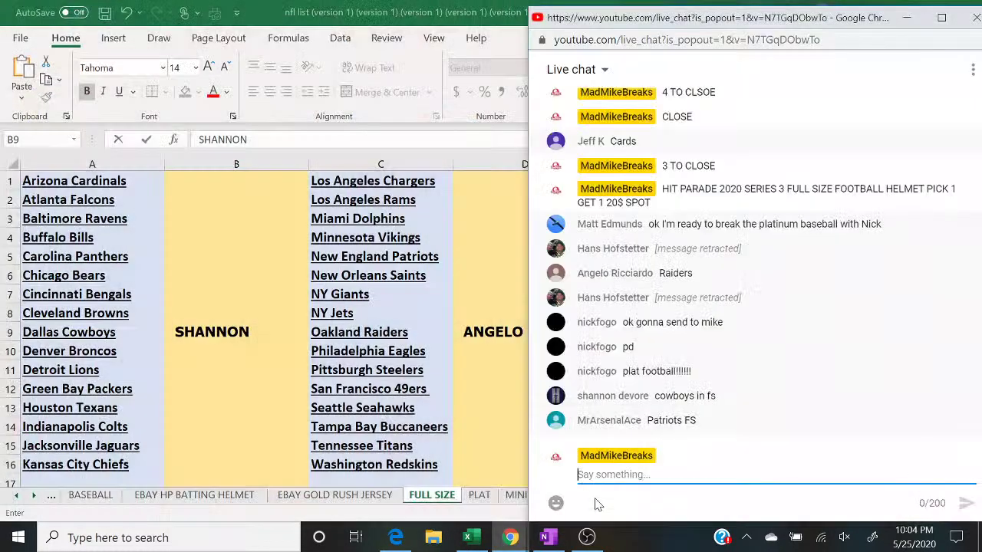
pyautogui.click(475, 259)
pyautogui.write('MR ACE')
pyautogui.press('Return')
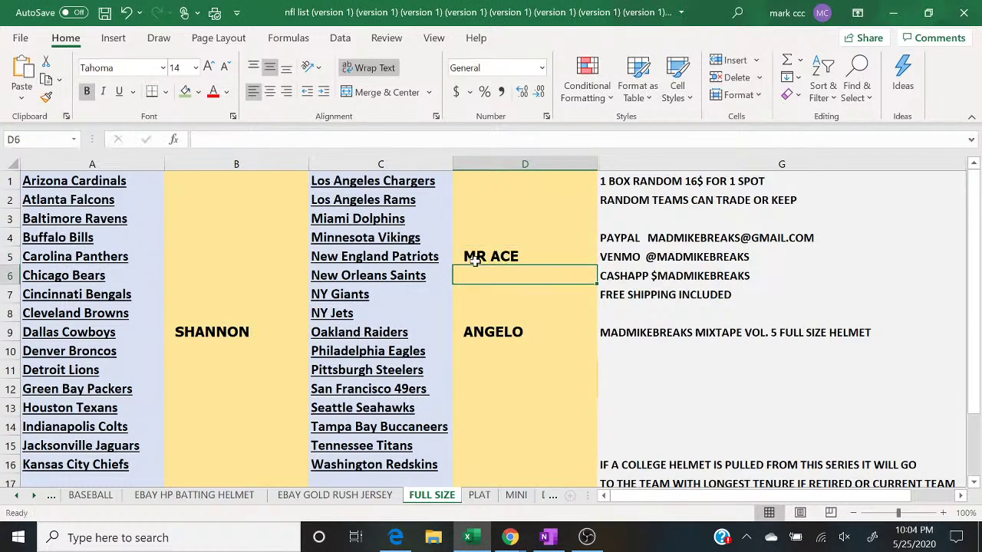
pyautogui.click(108, 499)
# Step: Post '3 TO CLOSE BAT', then 'FILL'S TO CLOSE BAT 10$ SPOT 7 SPOTS TOTAL TOP 3 WIN' in chat
pyautogui.moveTo(510, 537)
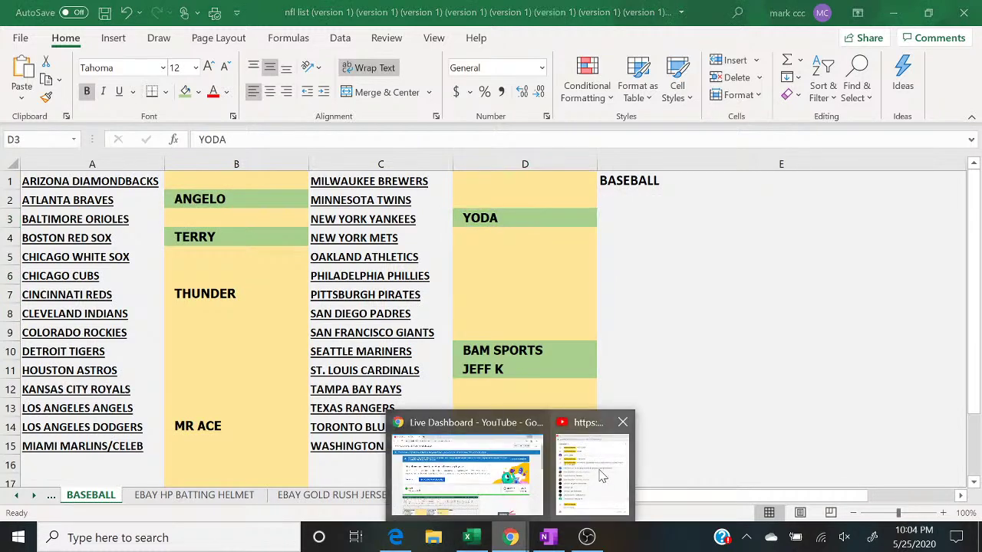
pyautogui.click(603, 476)
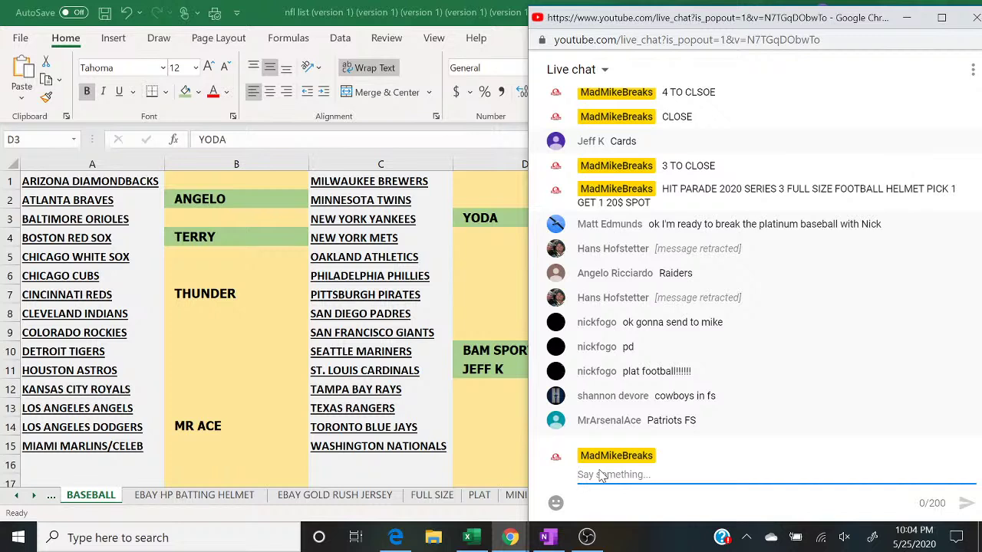
pyautogui.write('3 TO CLOSE BAT')
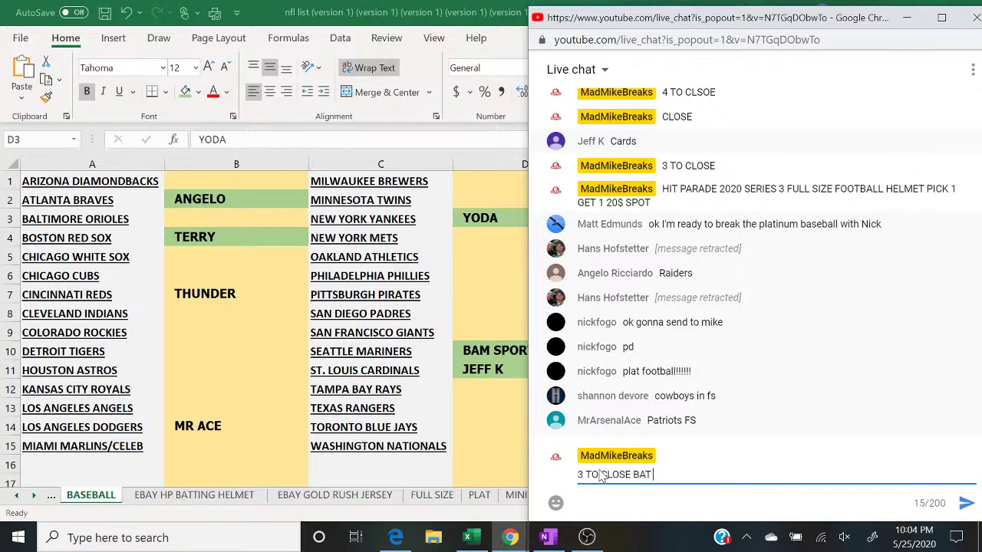
pyautogui.press('Return')
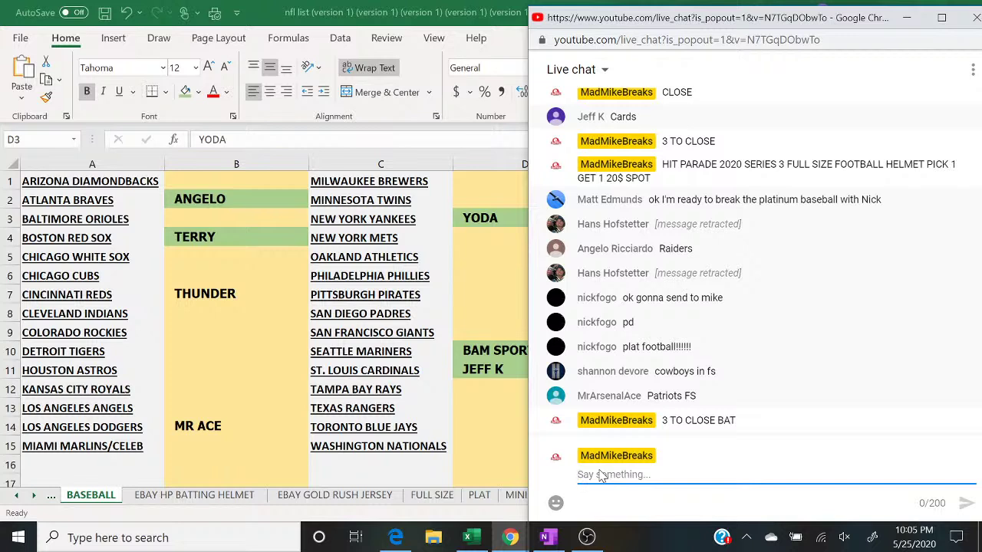
pyautogui.write("FILL'S TO CLO")
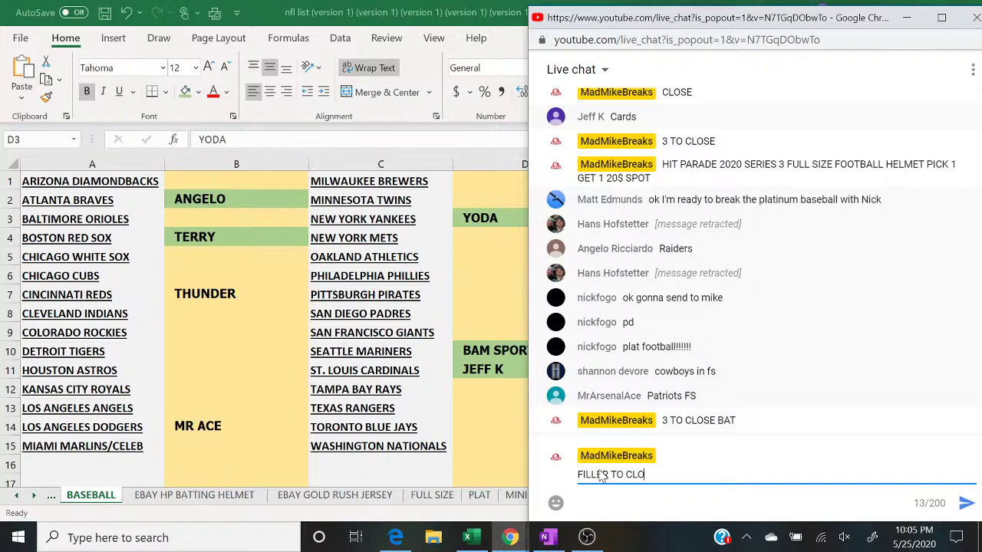
pyautogui.write('SE BAT 10$ SPOT 7 ')
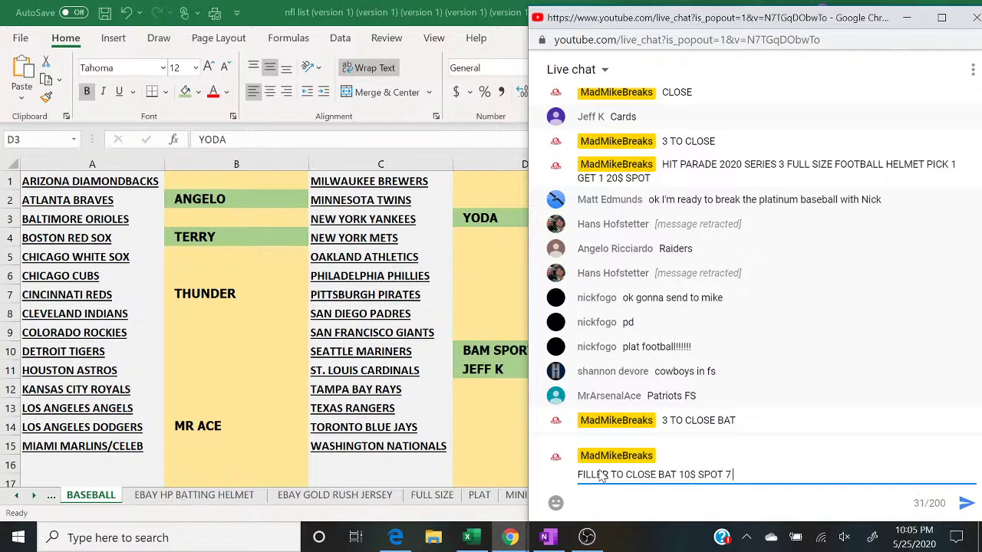
pyautogui.write('SPOTS TOTAL TOP 3 WIN')
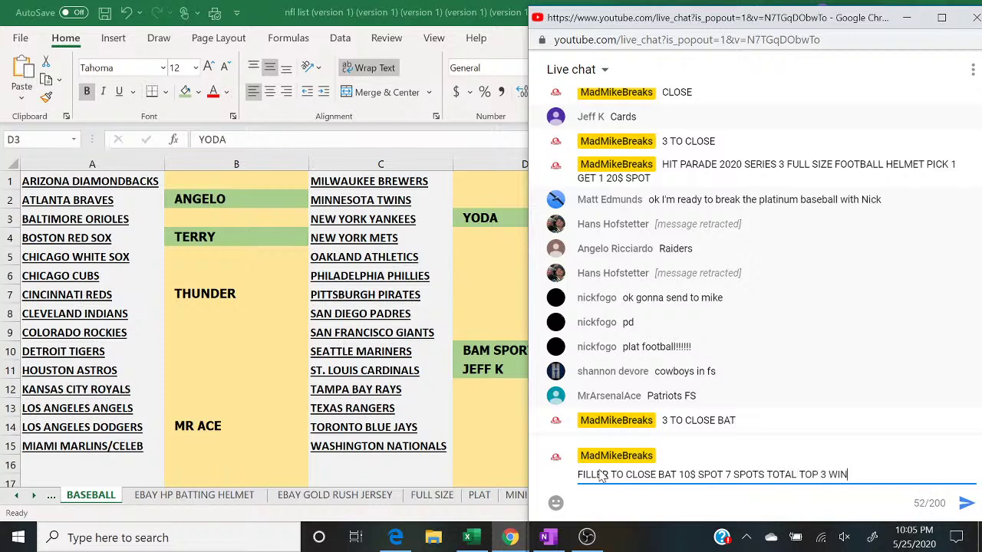
pyautogui.press('Return')
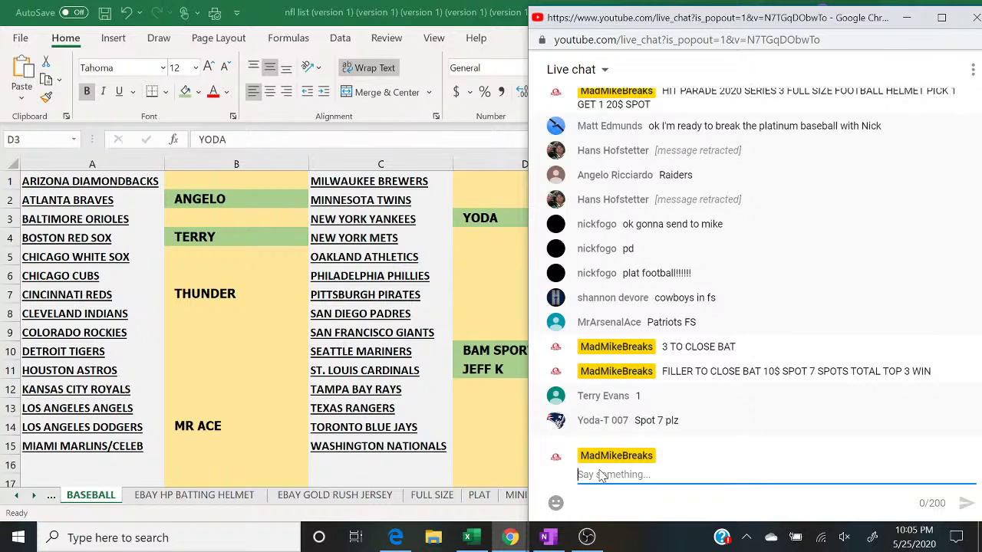
# Step: Start a blank List Randomizer list with TERRY and YODA
pyautogui.click(395, 537)
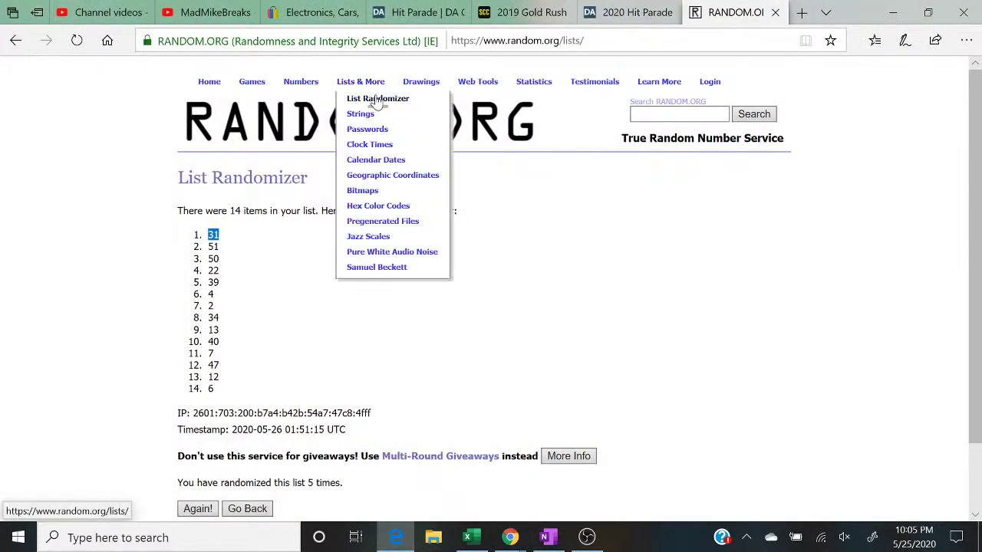
pyautogui.click(378, 99)
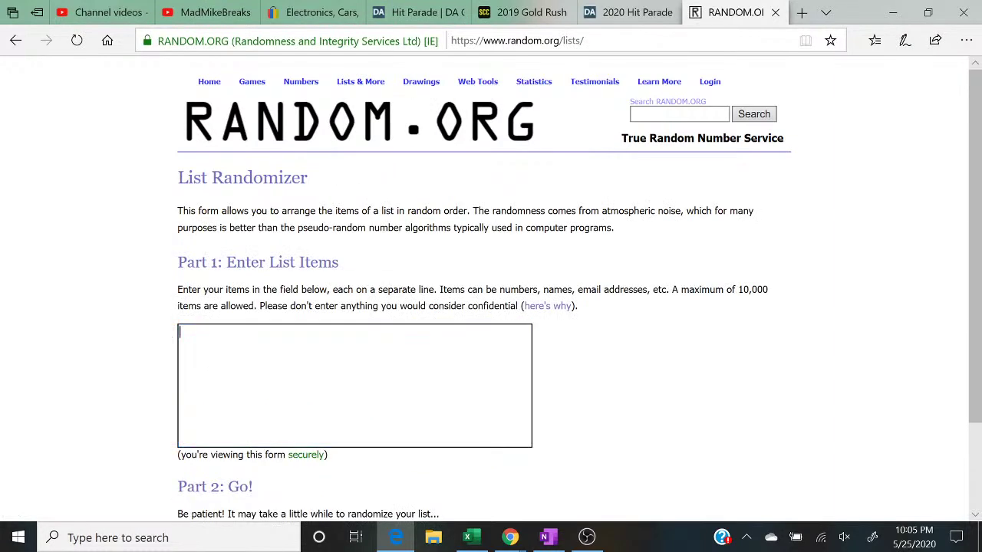
pyautogui.write('TERRY')
pyautogui.press('Return')
pyautogui.press('Return')
pyautogui.press('Return')
pyautogui.press('Return')
pyautogui.press('Return')
pyautogui.write('YODA')
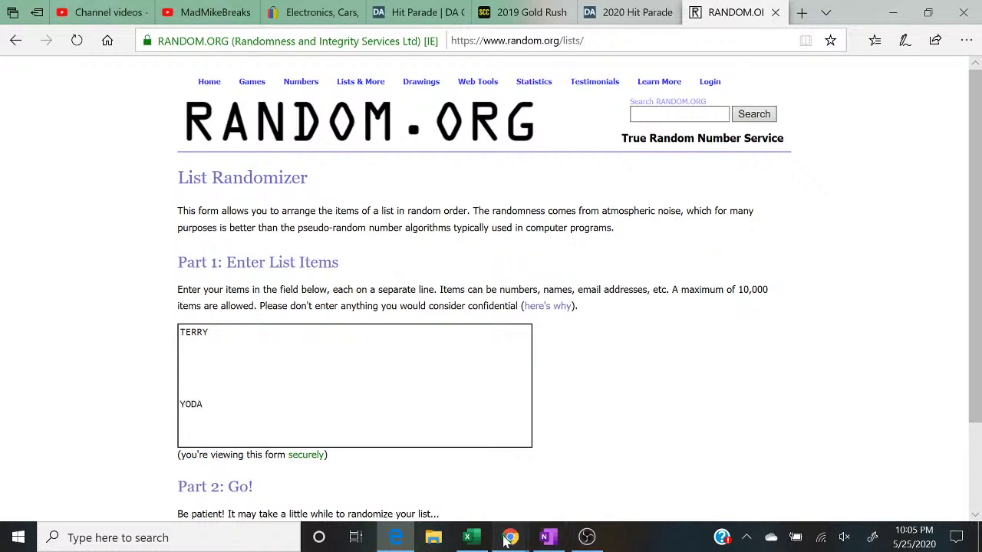
# Step: Add ANGELO on the second line of the list
pyautogui.click(510, 537)
pyautogui.click(564, 493)
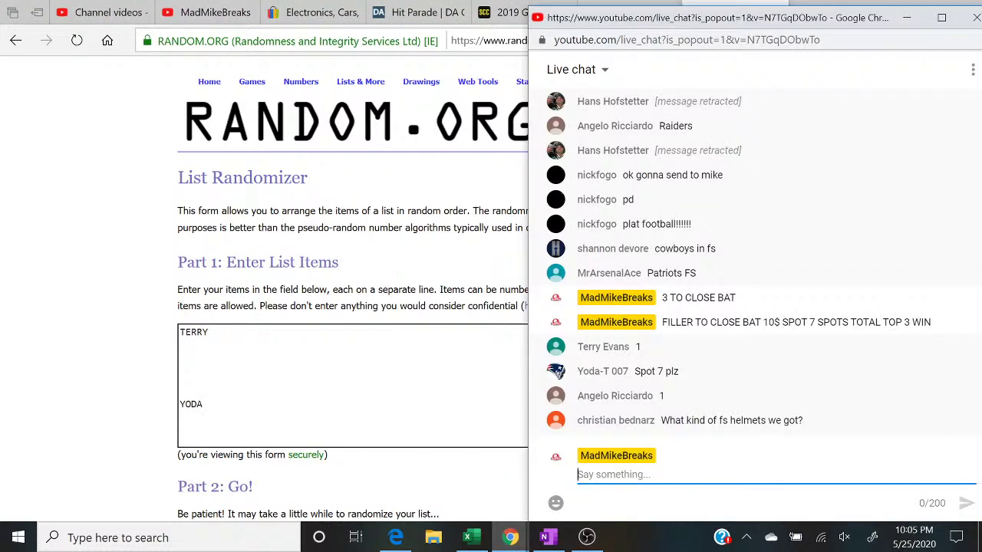
pyautogui.click(184, 355)
pyautogui.click(184, 344)
pyautogui.write('ANGELO')
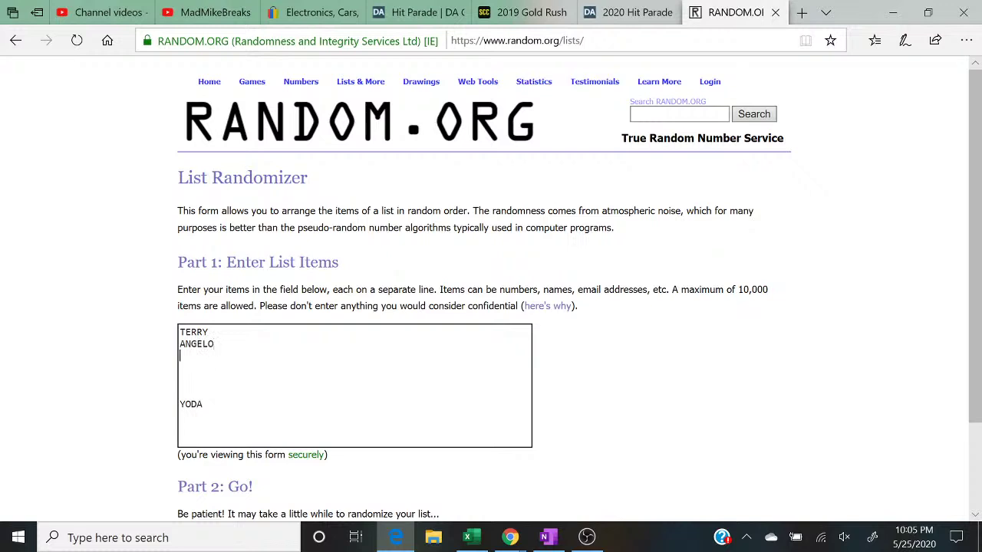
# Step: Add TERRY on the third line of the list
pyautogui.click(511, 537)
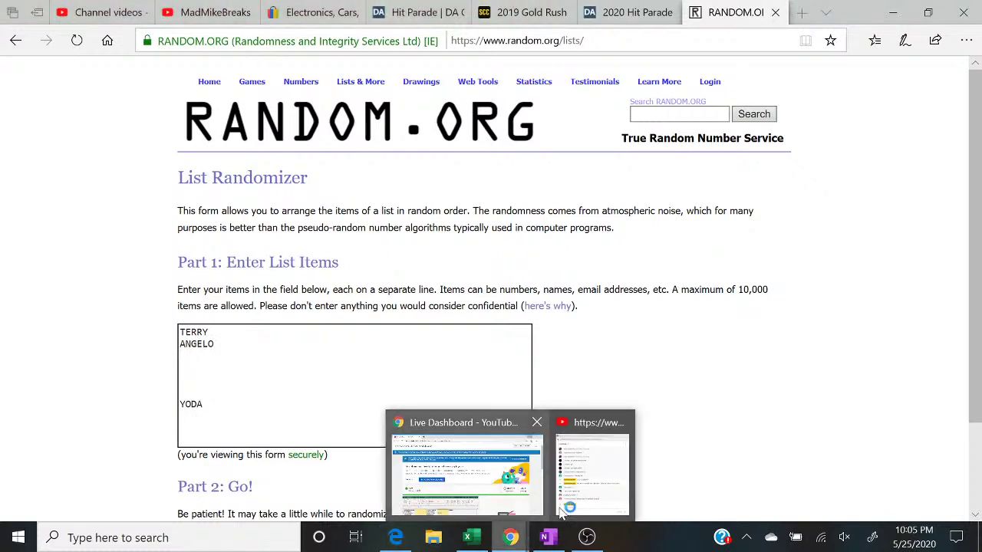
pyautogui.click(580, 504)
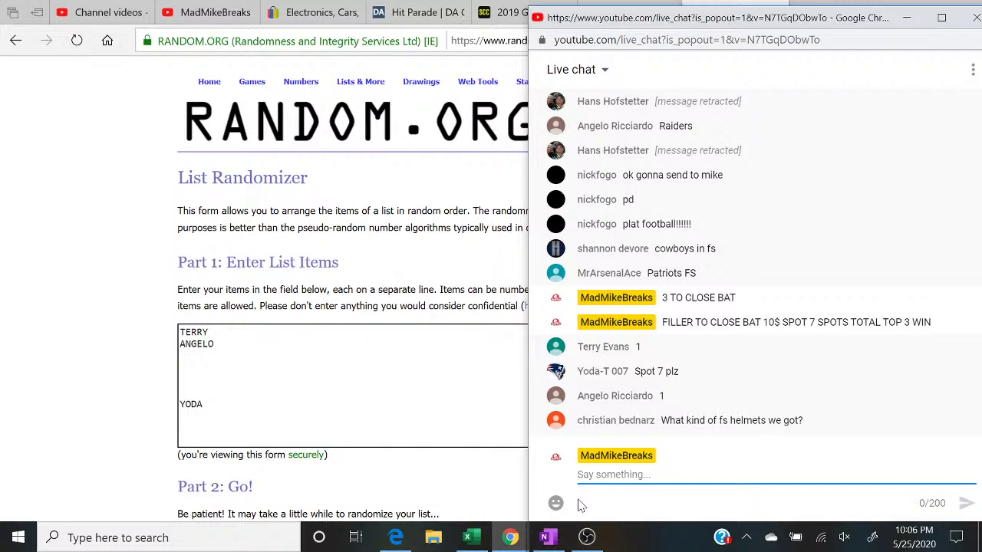
pyautogui.hotkey('alt', 'Tab')
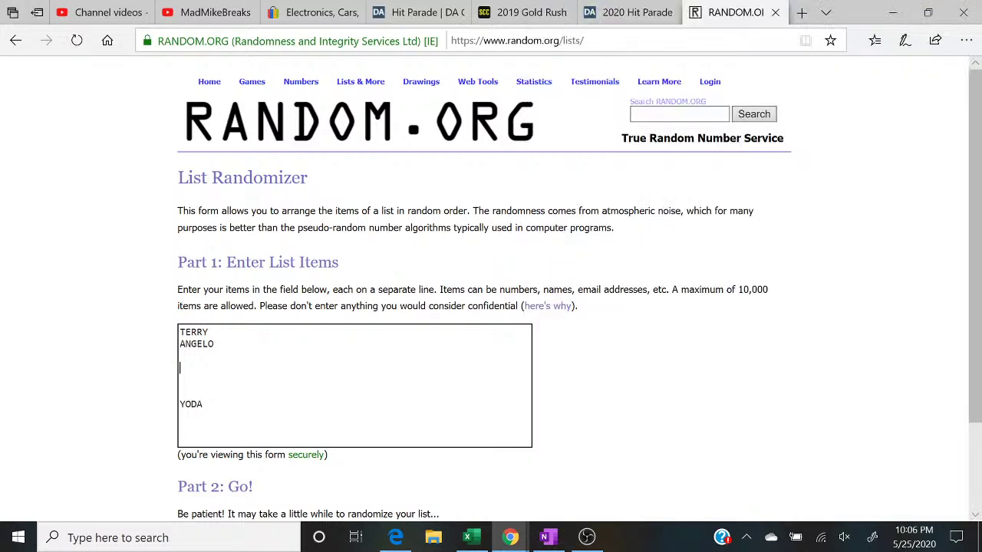
pyautogui.click(180, 356)
pyautogui.write('TERRY')
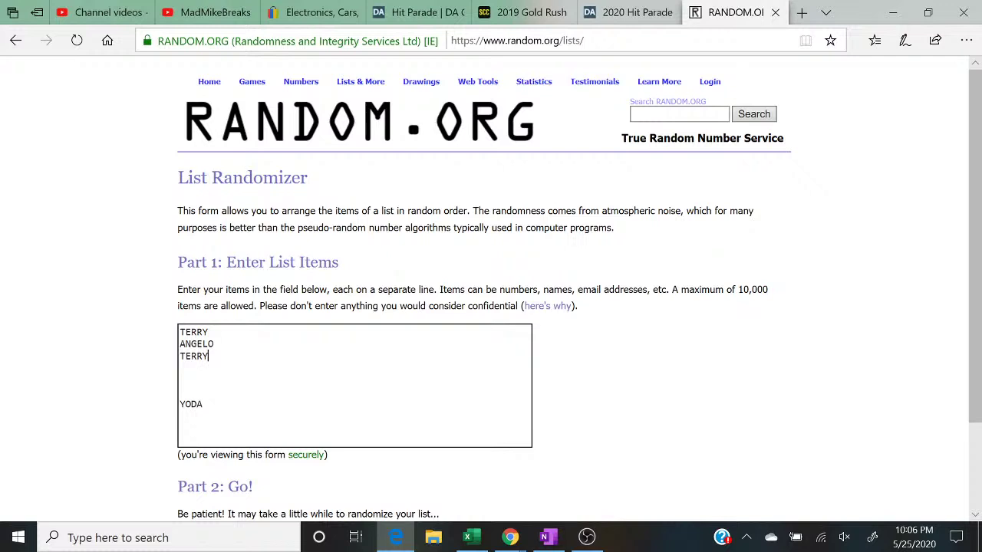
pyautogui.click(510, 537)
pyautogui.click(589, 492)
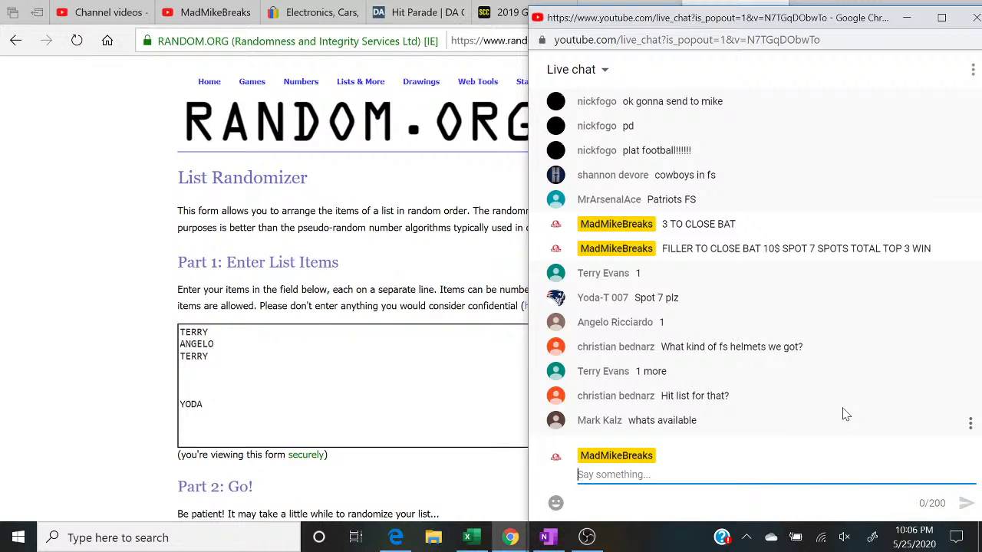
# Step: Post 'FULL SIZE IS HP 2020 SERIES 3 PICK 1 GET 1 20$ SPOT' in the live chat
pyautogui.click(478, 541)
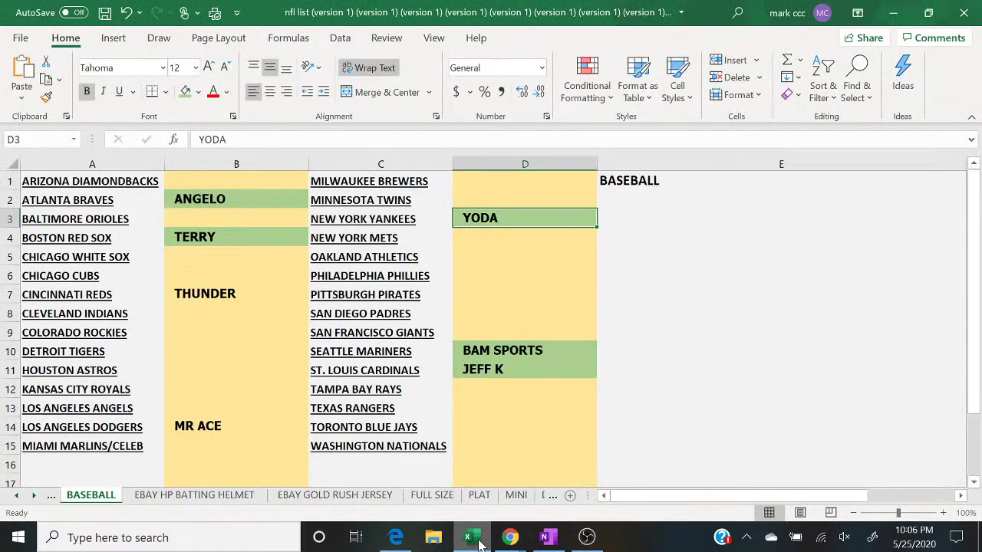
pyautogui.click(422, 497)
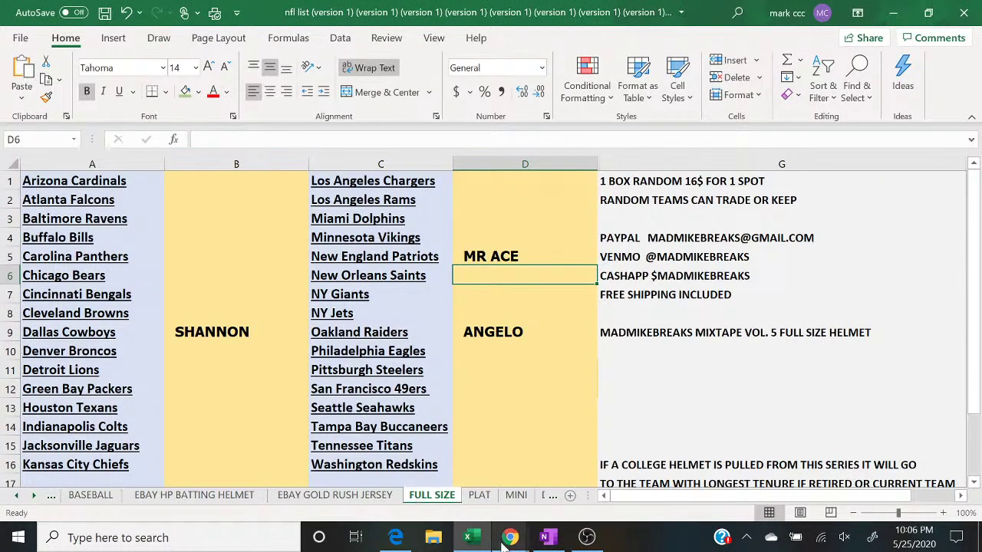
pyautogui.moveTo(510, 540)
pyautogui.click(606, 489)
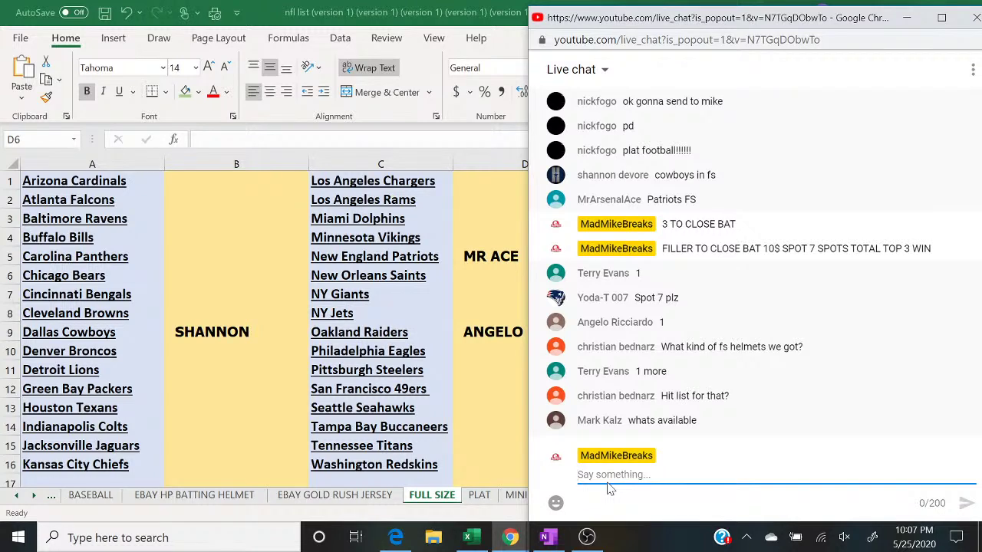
pyautogui.write('F')
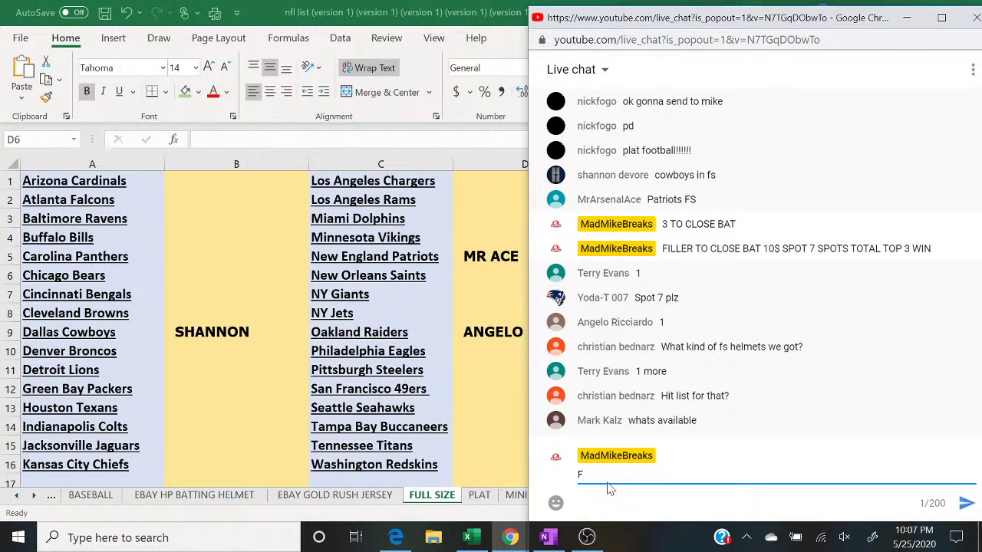
pyautogui.write('ULL SIZE IS ')
pyautogui.write('HP ')
pyautogui.write('2021')
pyautogui.press('BackSpace')
pyautogui.press('BackSpace')
pyautogui.write('0 SER')
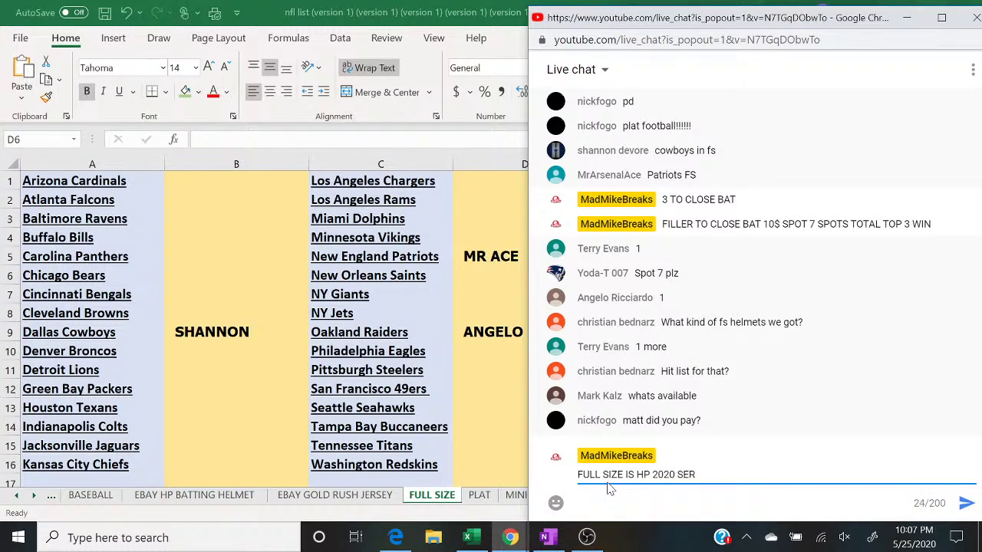
pyautogui.write('IES 3 PICK 1 GET 1 20$ SPOT')
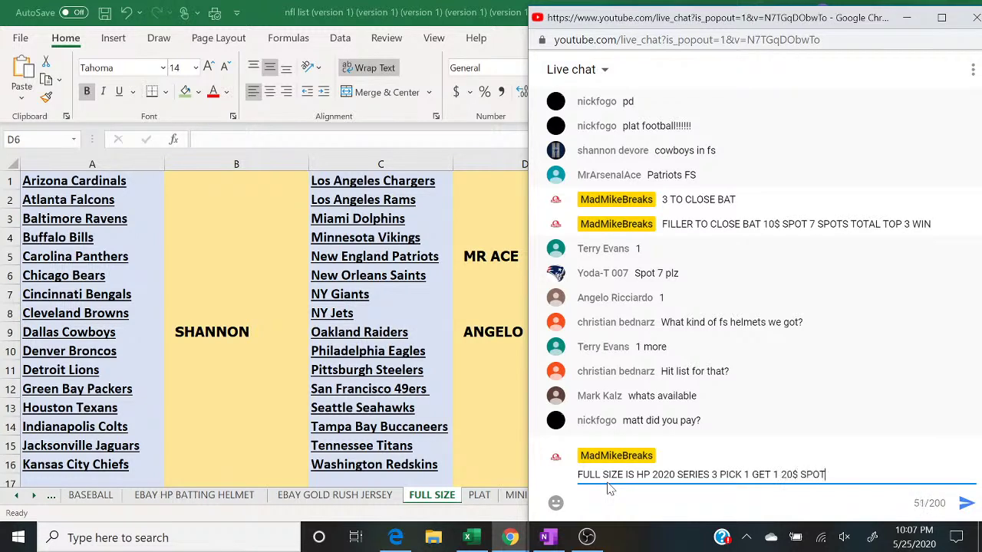
pyautogui.press('Return')
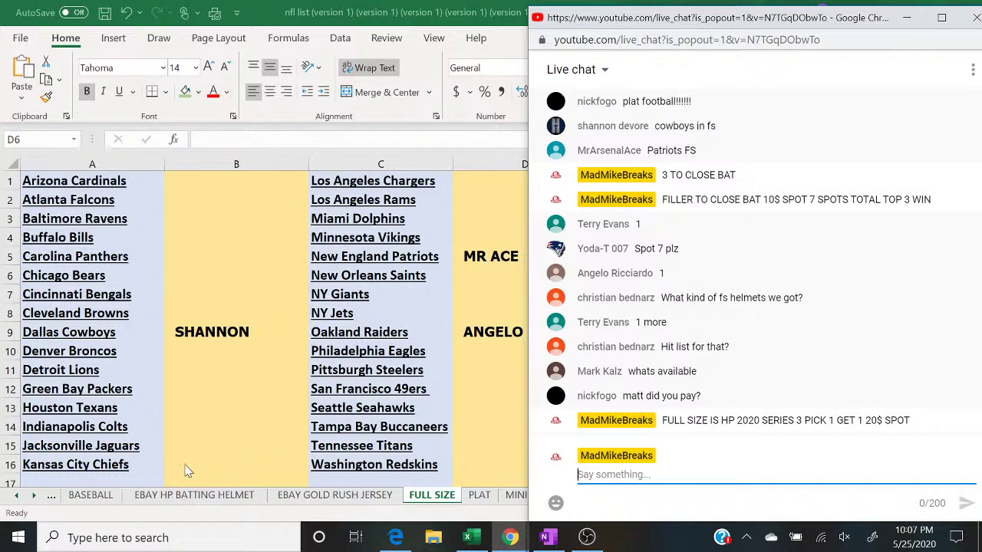
# Step: Glance at the BASEBALL sheet's buyers, then go back to RANDOM.ORG's List Randomizer
pyautogui.click(97, 502)
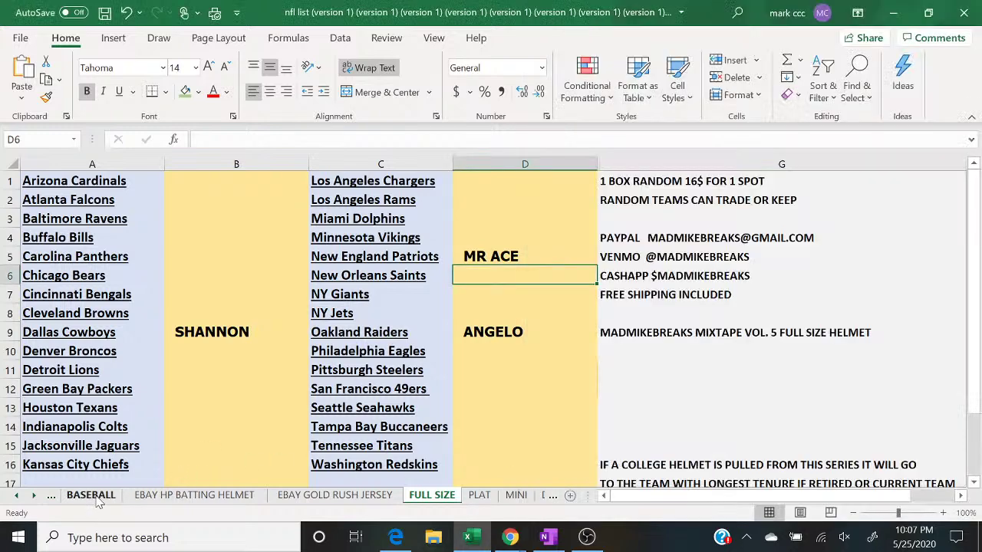
pyautogui.click(108, 503)
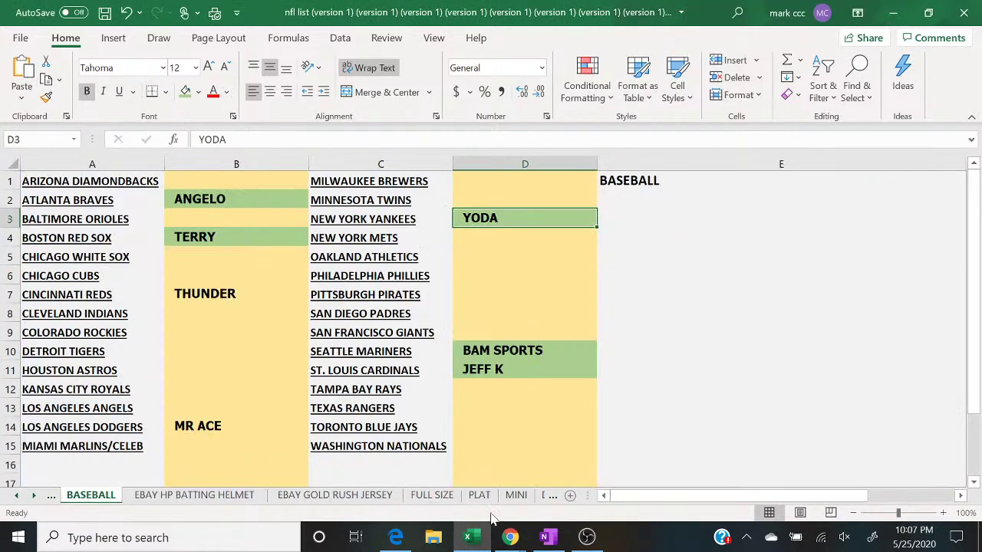
pyautogui.click(396, 538)
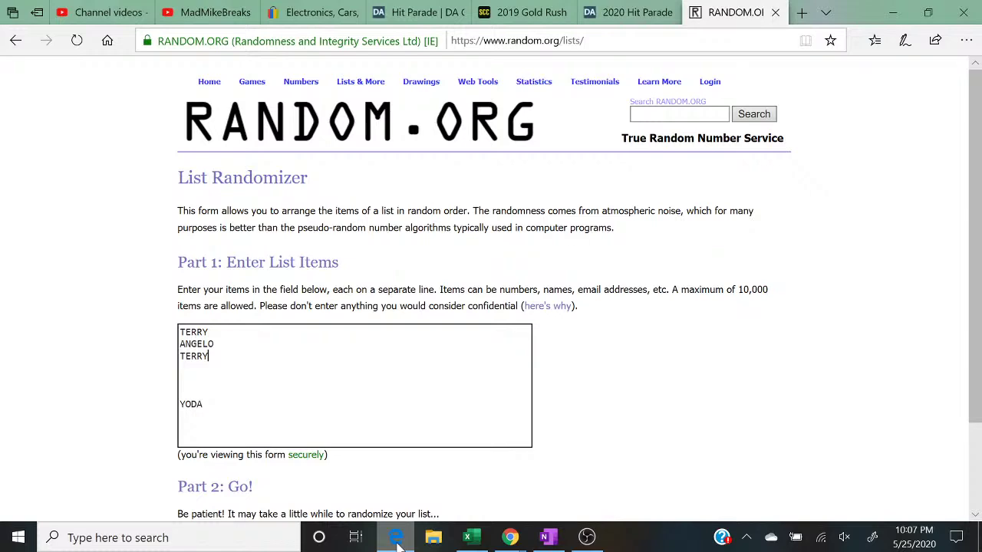
# Step: Post '3 TO CLOSE FILLER FOR BAT' in the live chat
pyautogui.click(518, 540)
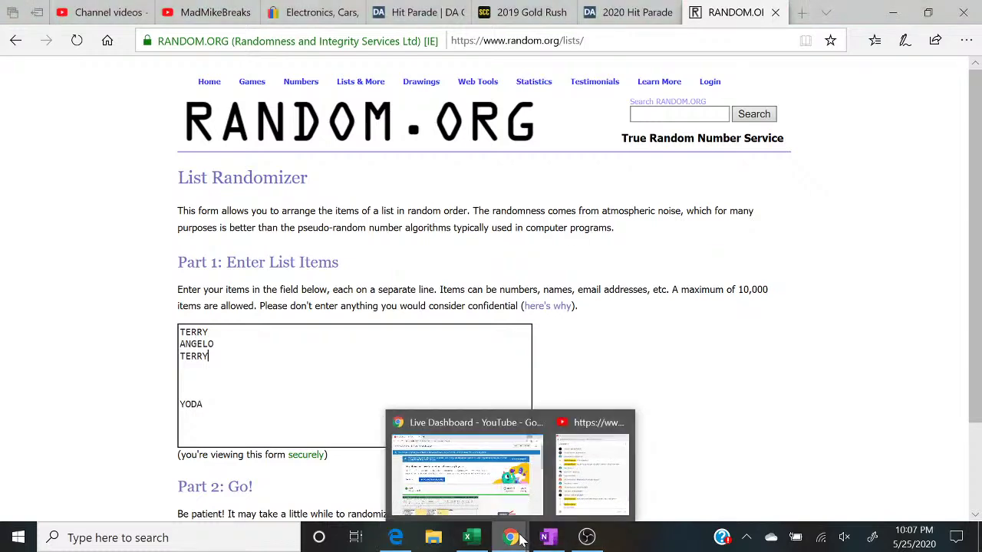
pyautogui.click(587, 492)
pyautogui.write('3 ')
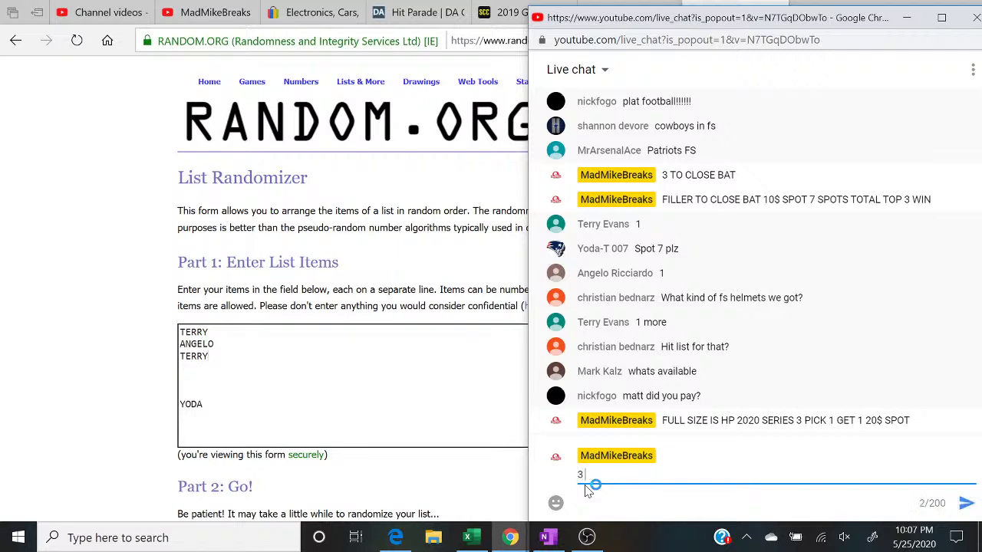
pyautogui.write('TO CLOSE FILLER FOR BAT')
pyautogui.press('Return')
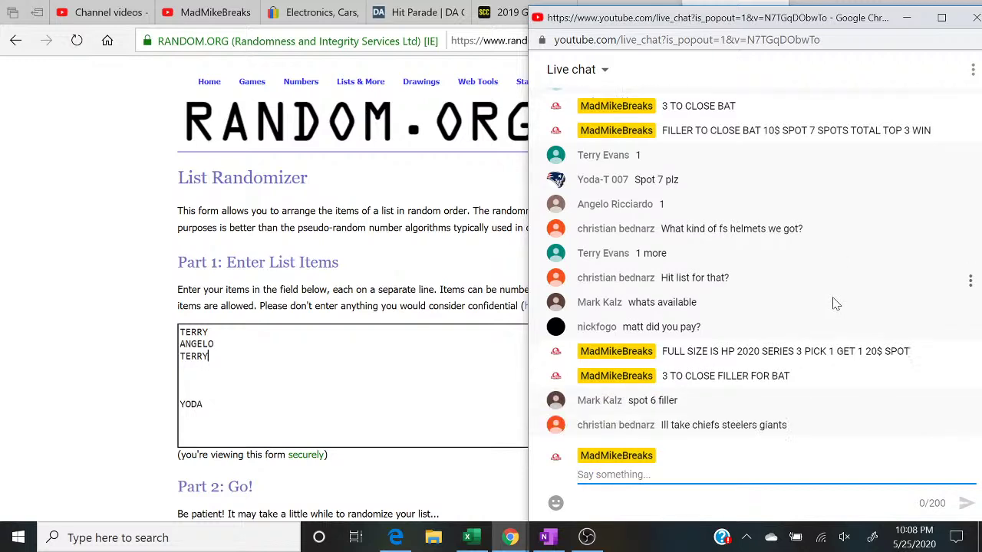
# Step: Add MARK to the name list and post '2 TO CLOSE FILLER' in chat
pyautogui.click(184, 391)
pyautogui.write('MARK')
pyautogui.moveTo(518, 543)
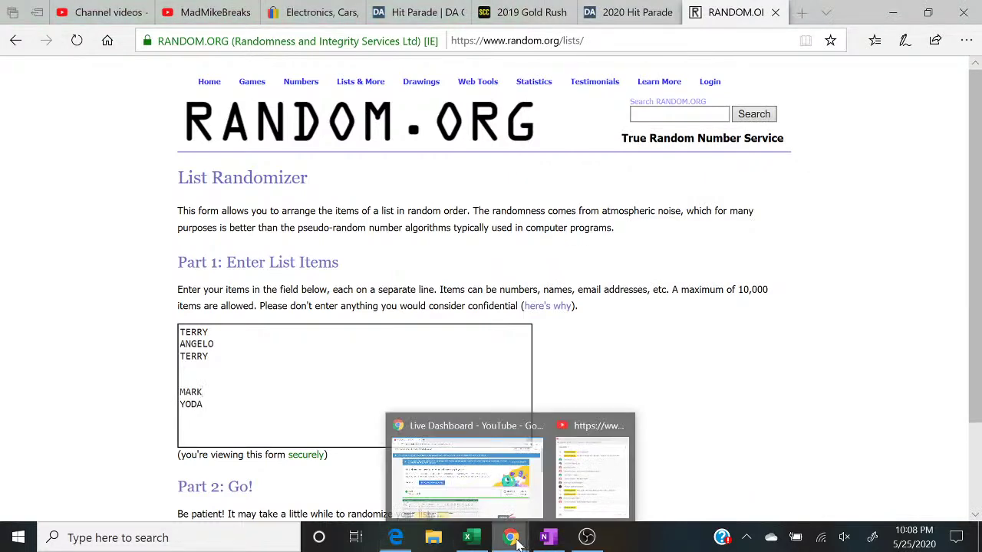
pyautogui.click(583, 503)
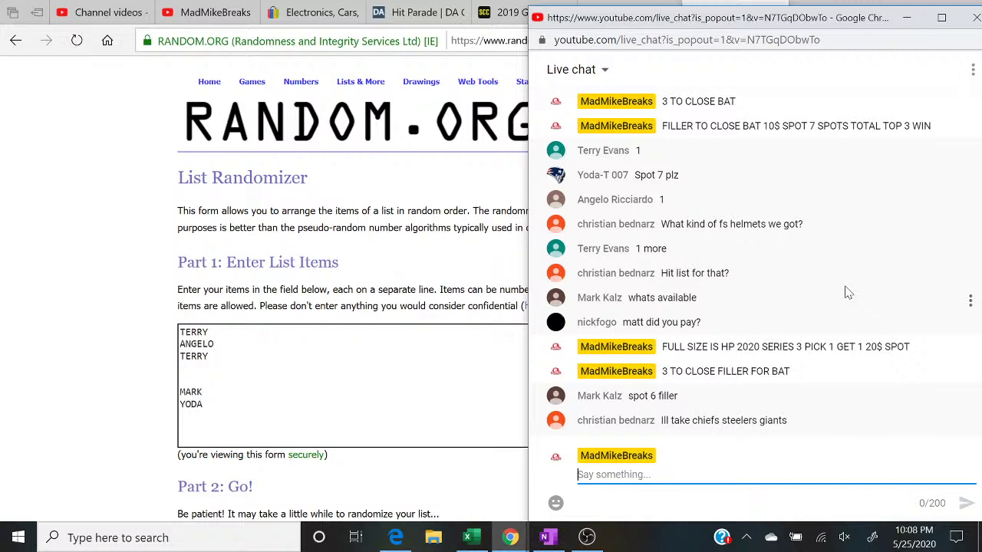
pyautogui.write('2 TO CLOSE FILLER')
pyautogui.press('Return')
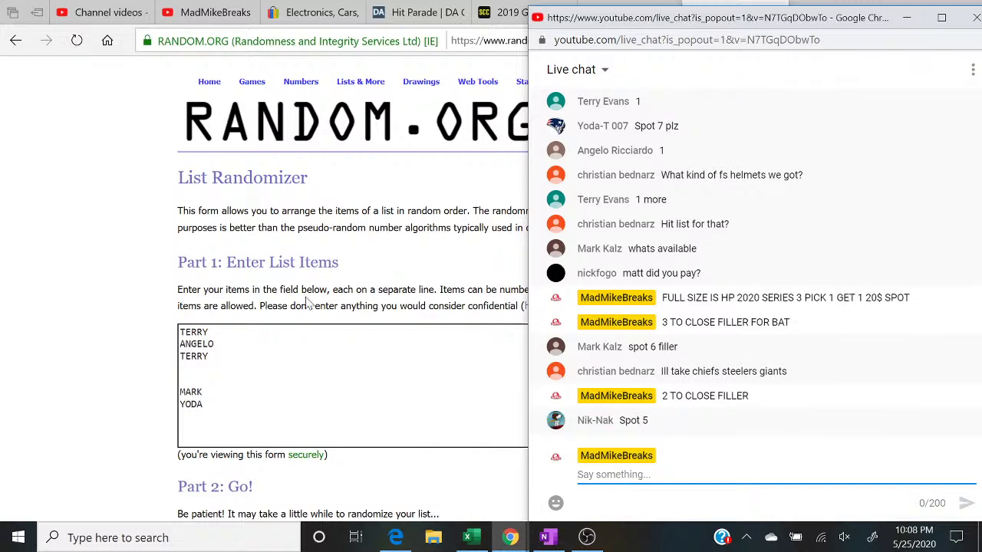
# Step: Add NIK NAK to the name list and post '1 TO CLOSE' in chat
pyautogui.click(179, 379)
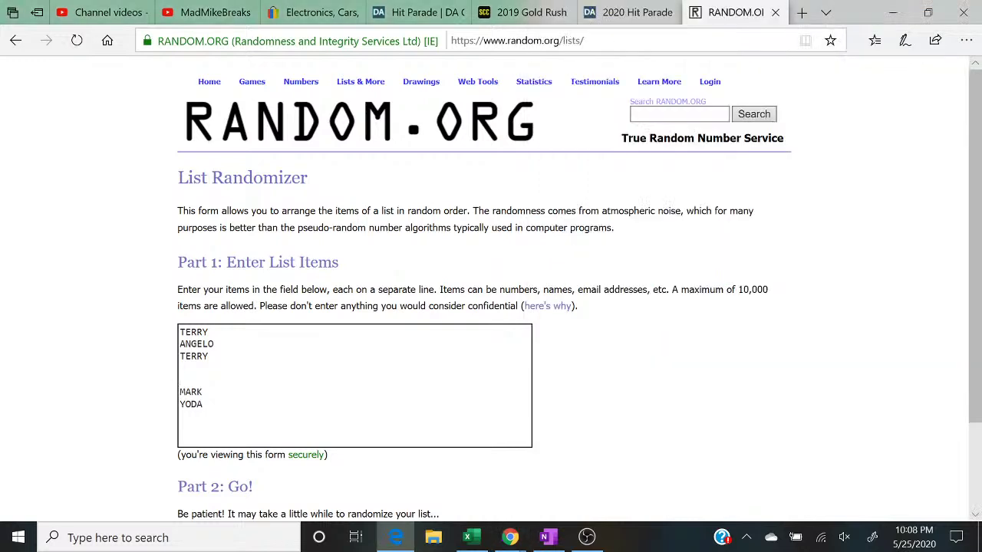
pyautogui.write('NIK NAK')
pyautogui.moveTo(510, 537)
pyautogui.click(601, 489)
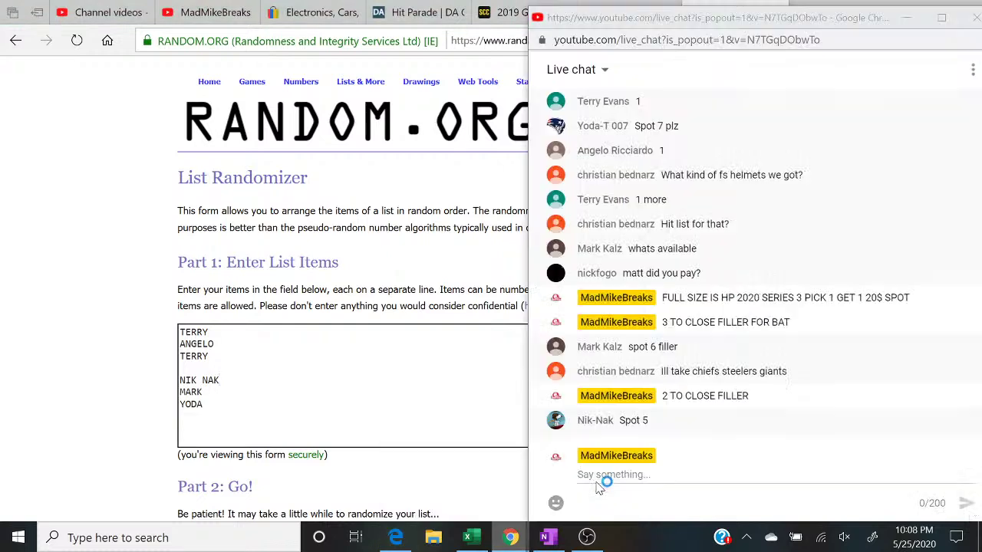
pyautogui.write('1 TO ')
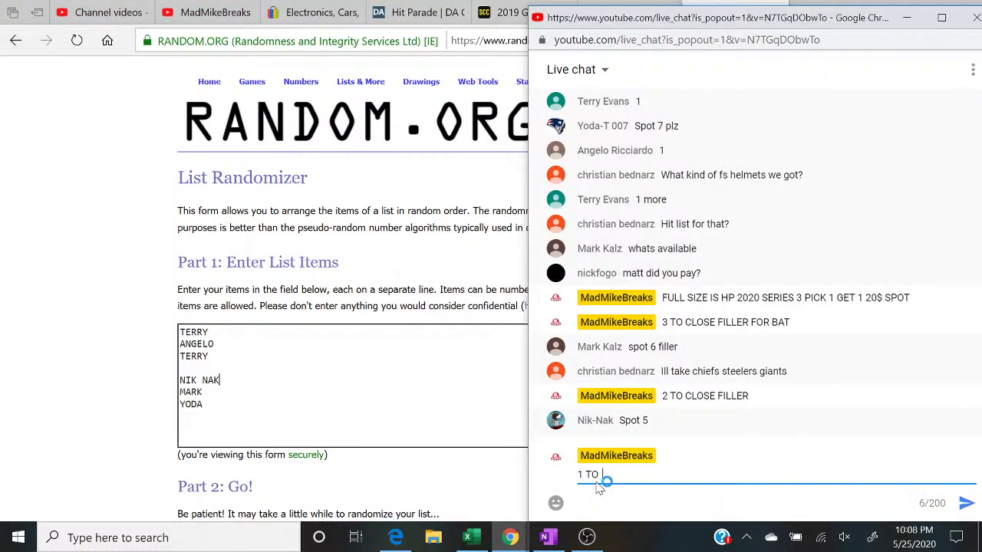
pyautogui.write('CLOSE')
pyautogui.press('Return')
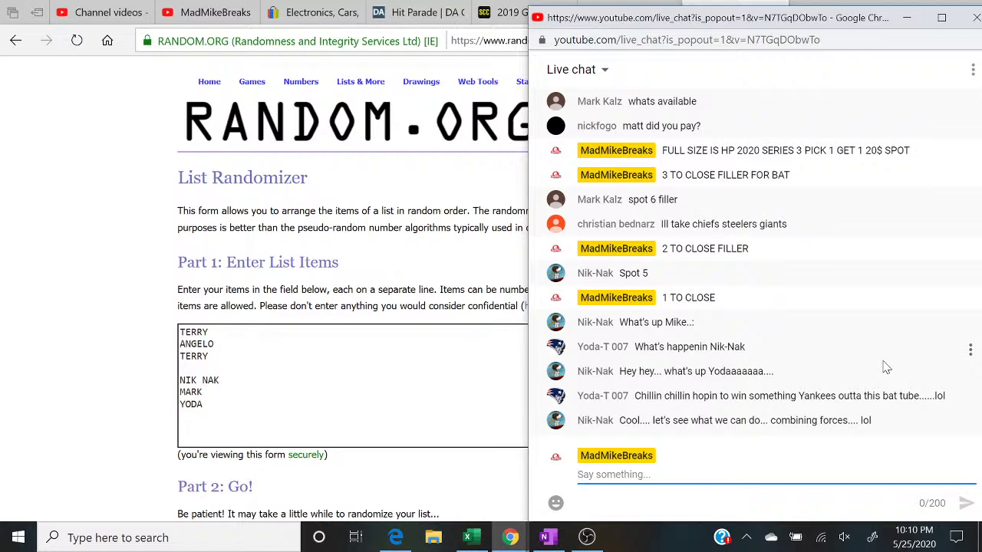
# Step: Shade the BASEBALL sheet's B7 buyer green as paid
pyautogui.click(468, 538)
pyautogui.click(203, 290)
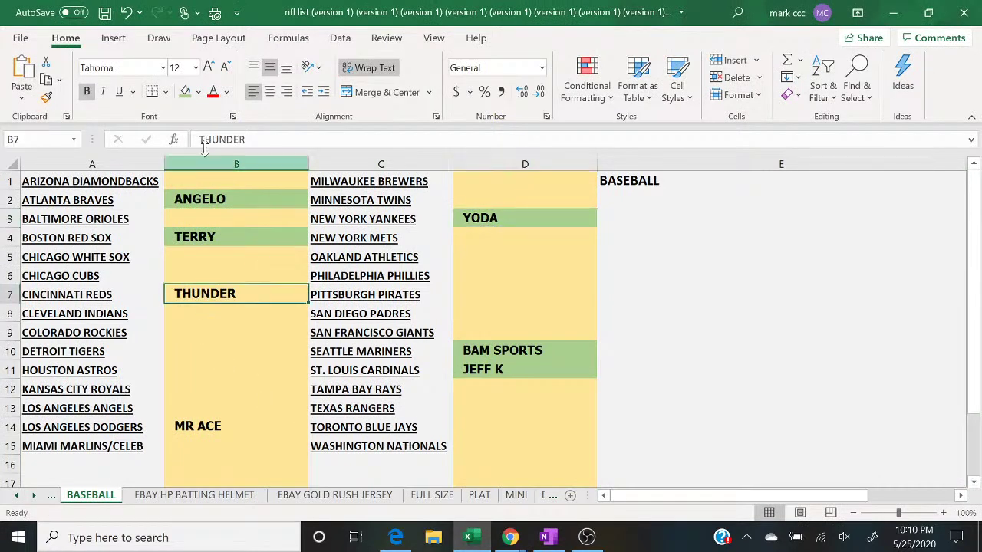
pyautogui.click(185, 92)
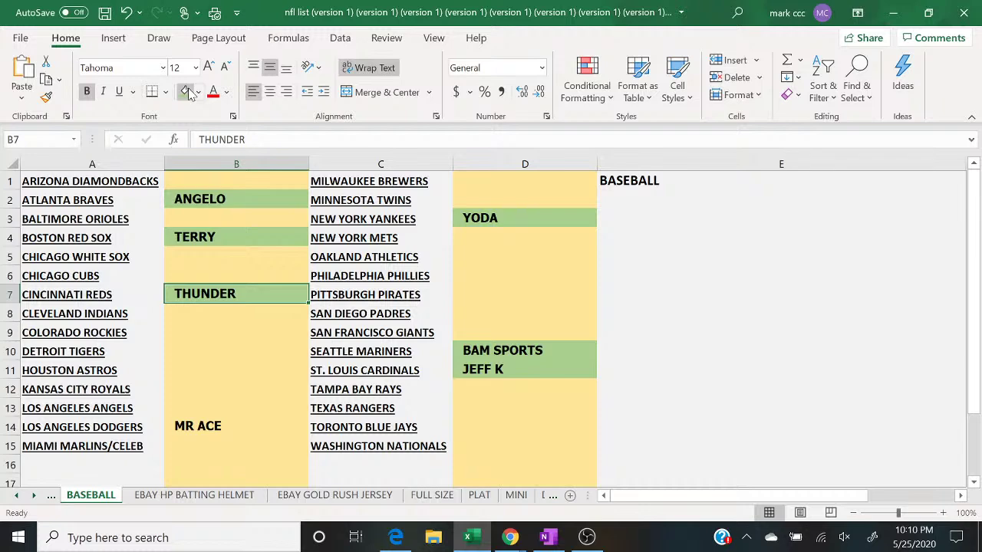
# Step: Announce 'CLOSED BAT' in the live chat
pyautogui.click(396, 538)
pyautogui.moveTo(510, 537)
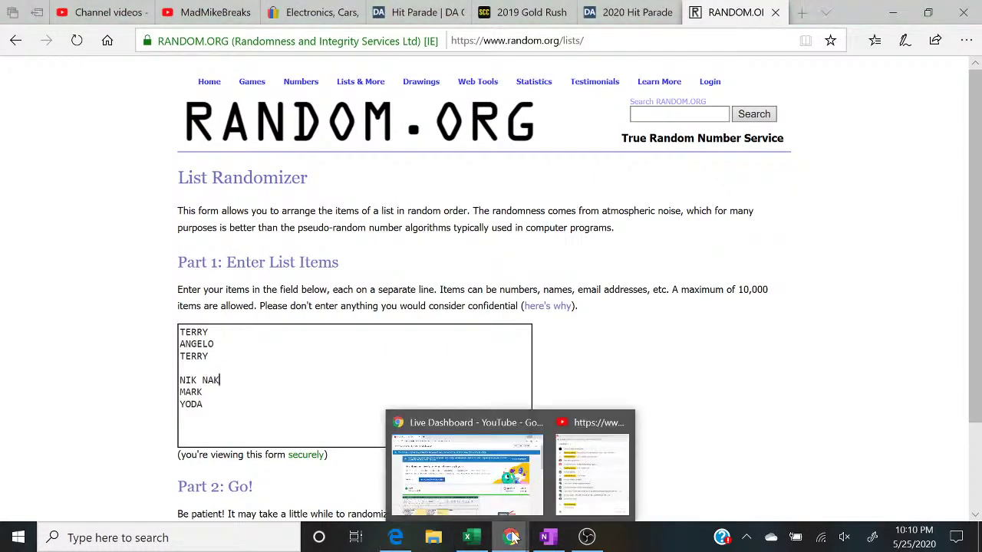
pyautogui.click(588, 497)
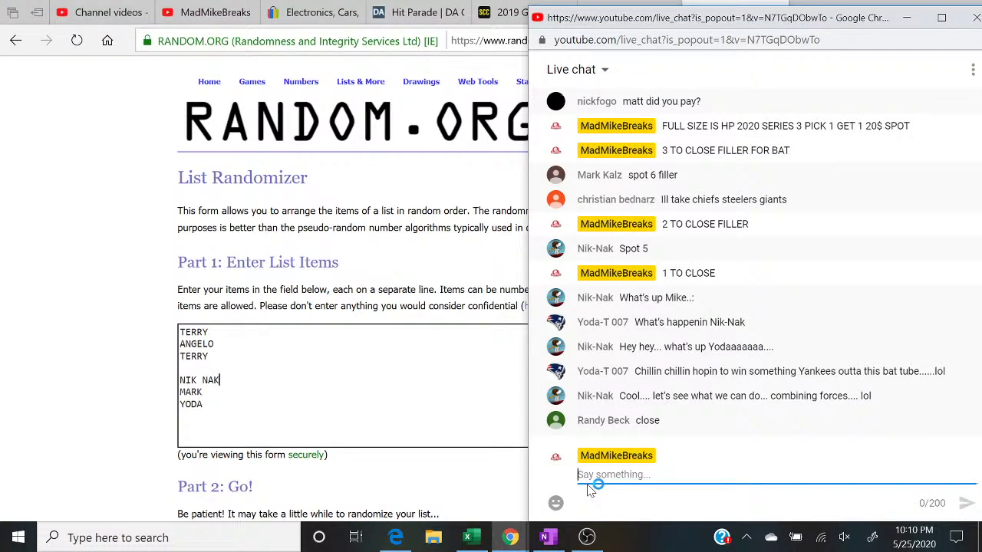
pyautogui.write('CLOS')
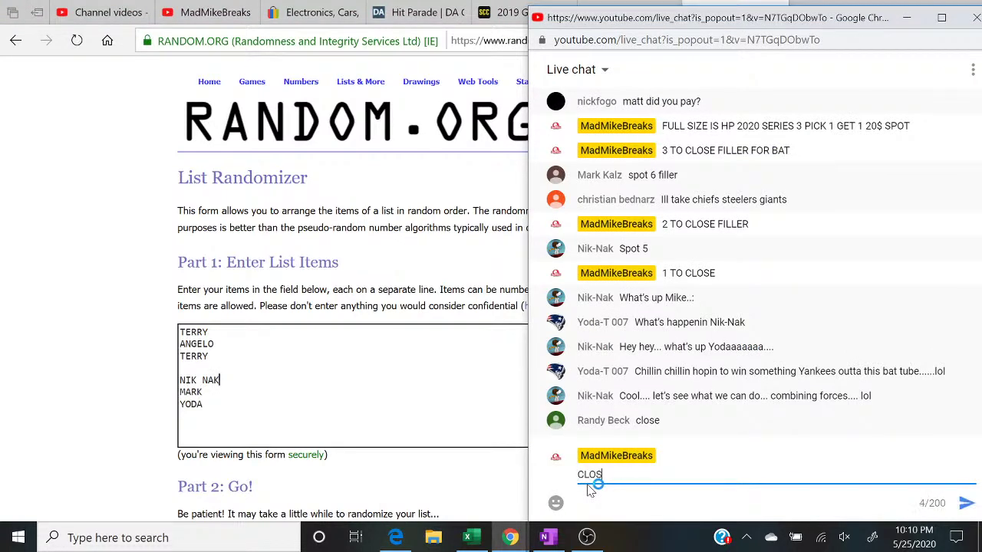
pyautogui.write('ED BAT')
pyautogui.press('Return')
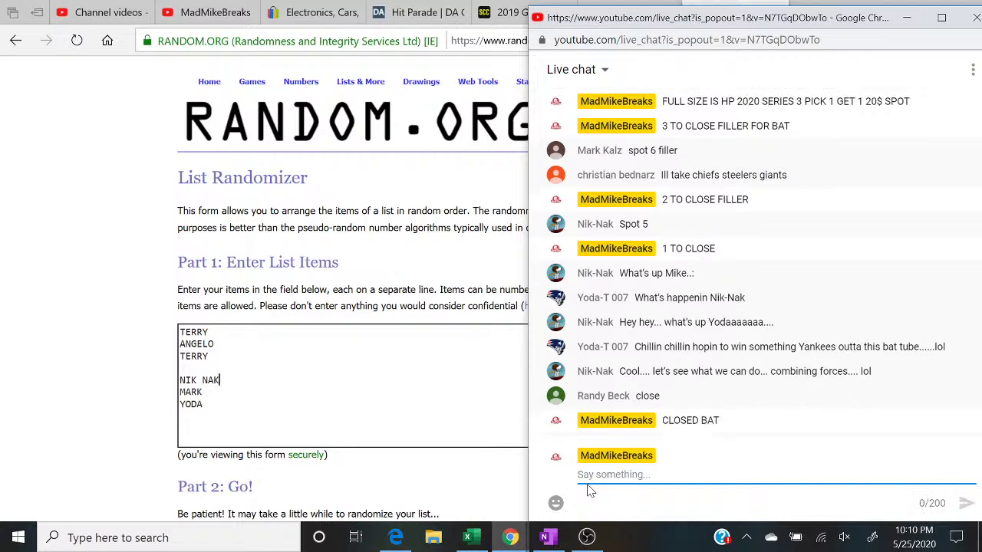
# Step: Add RANDY as the seventh name on the list's empty line
pyautogui.click(184, 368)
pyautogui.write('RANDY')
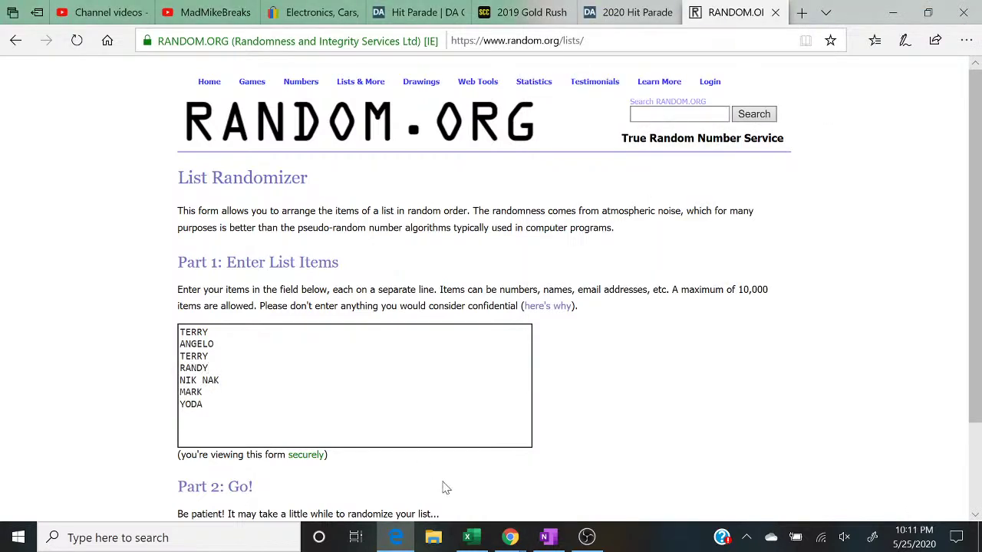
pyautogui.moveTo(512, 540)
pyautogui.click(595, 478)
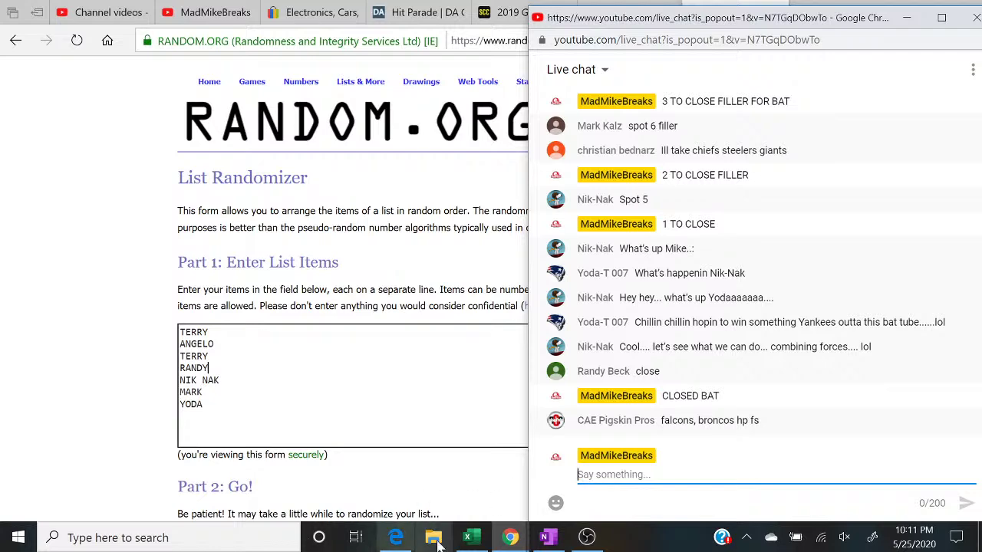
# Step: Review chat requests across Excel, RANDOM.ORG and live chat, ending on Excel's BASEBALL sheet
pyautogui.click(474, 542)
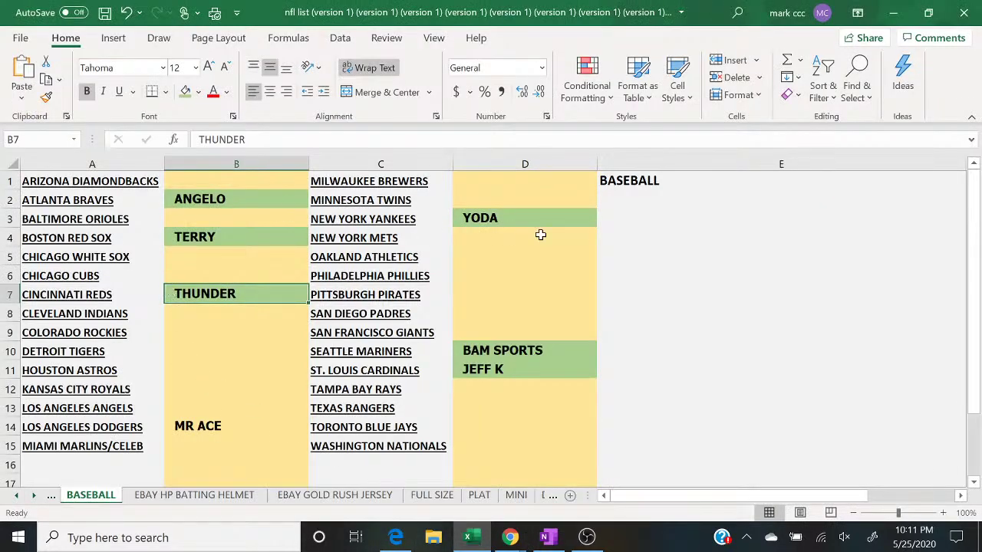
pyautogui.click(395, 538)
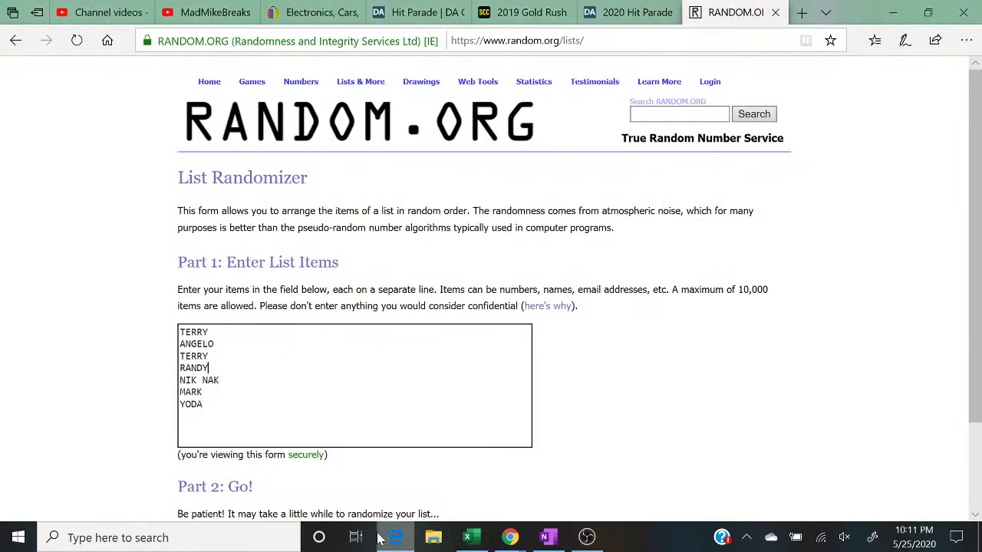
pyautogui.click(511, 538)
pyautogui.click(596, 486)
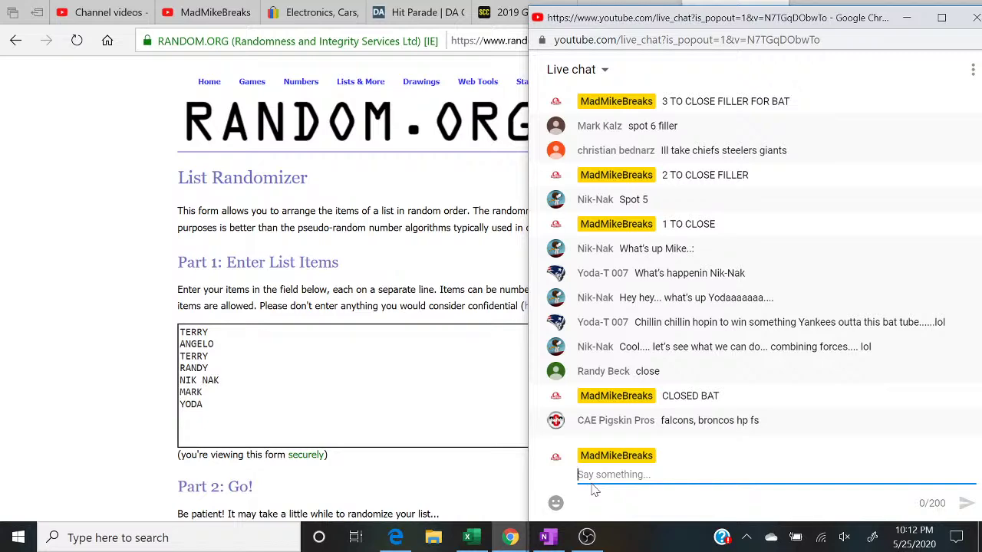
pyautogui.click(468, 538)
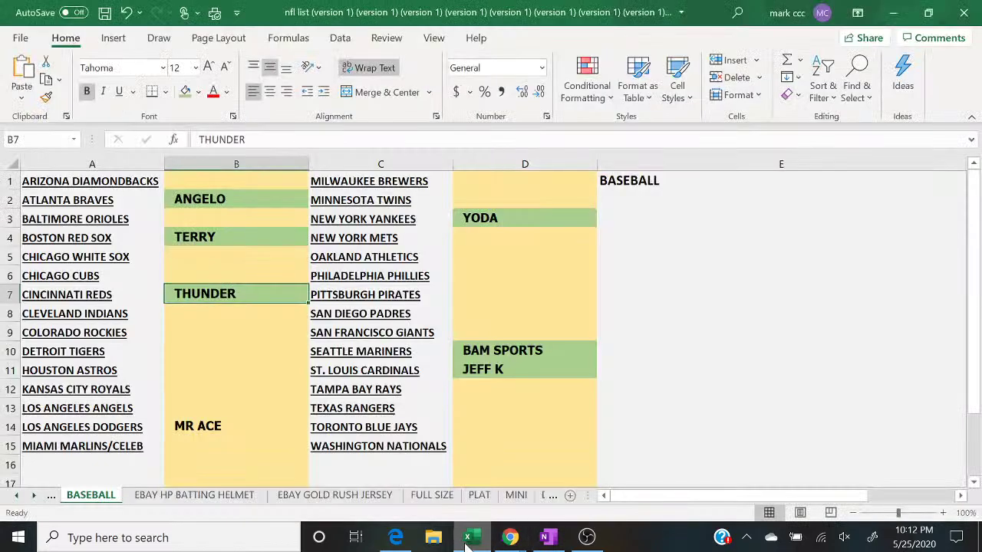
# Step: Enter CHRISTIAN beside the Giants (D7), Steelers (D11) and Chiefs (B16) on FULL SIZE
pyautogui.click(436, 495)
pyautogui.moveTo(510, 538)
pyautogui.click(591, 482)
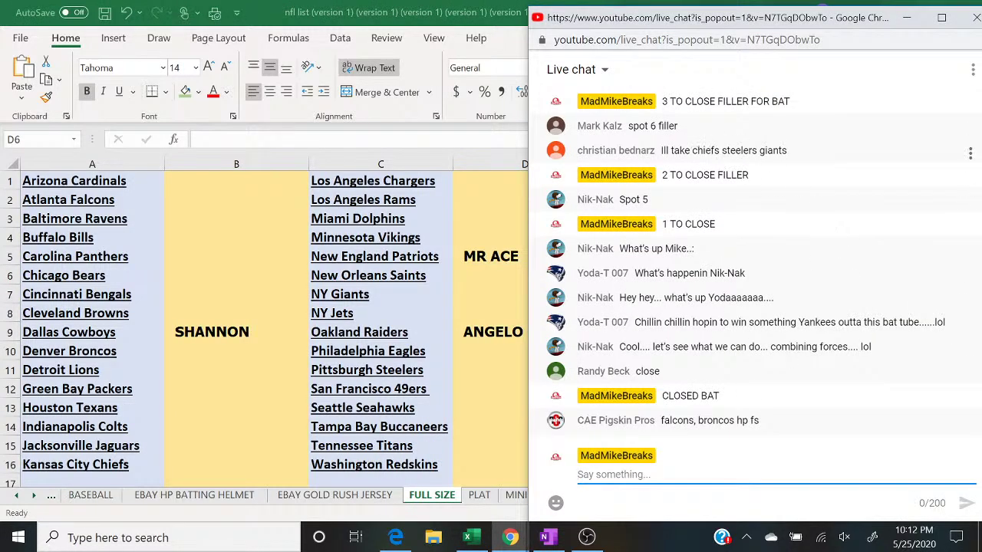
pyautogui.click(470, 300)
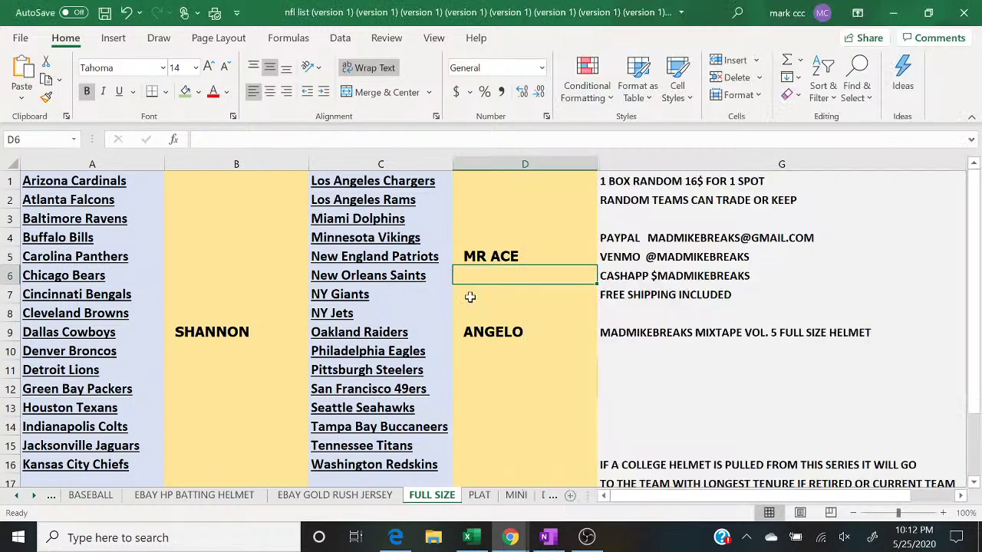
pyautogui.write('CHRISTINA')
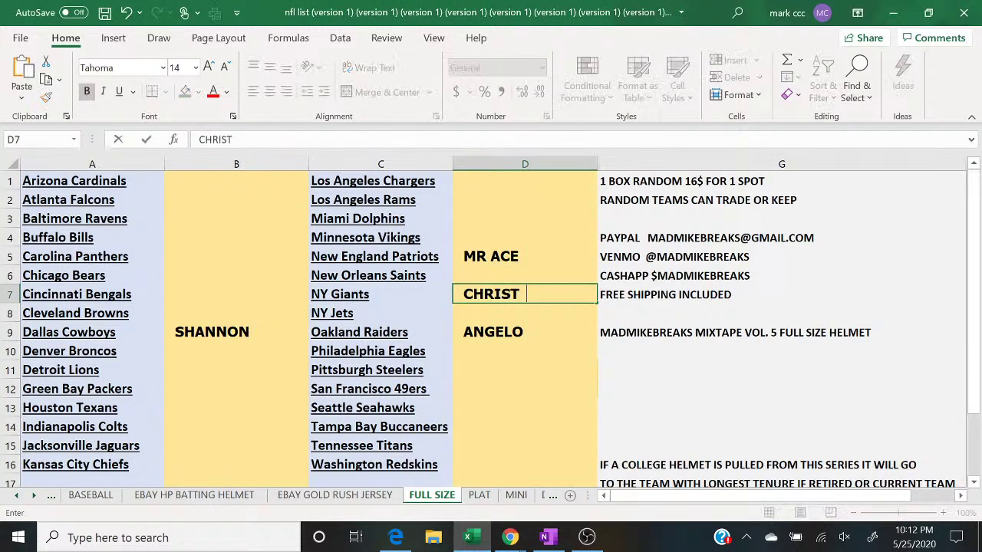
pyautogui.press('BackSpace')
pyautogui.press('BackSpace')
pyautogui.press('BackSpace')
pyautogui.press('BackSpace')
pyautogui.write('TIAN')
pyautogui.press('Return')
pyautogui.press('Return')
pyautogui.press('Return')
pyautogui.press('Return')
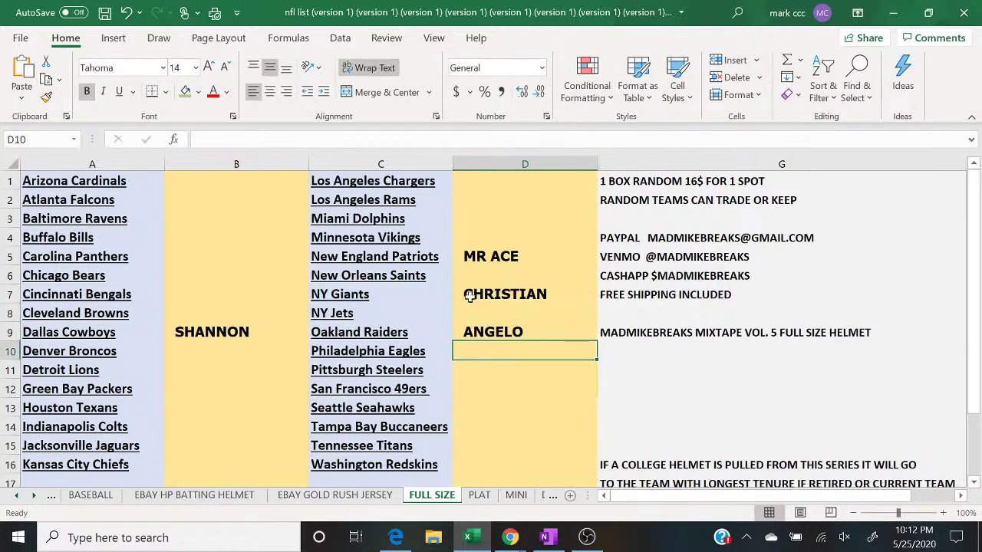
pyautogui.write('CHRISTIAN')
pyautogui.press('Return')
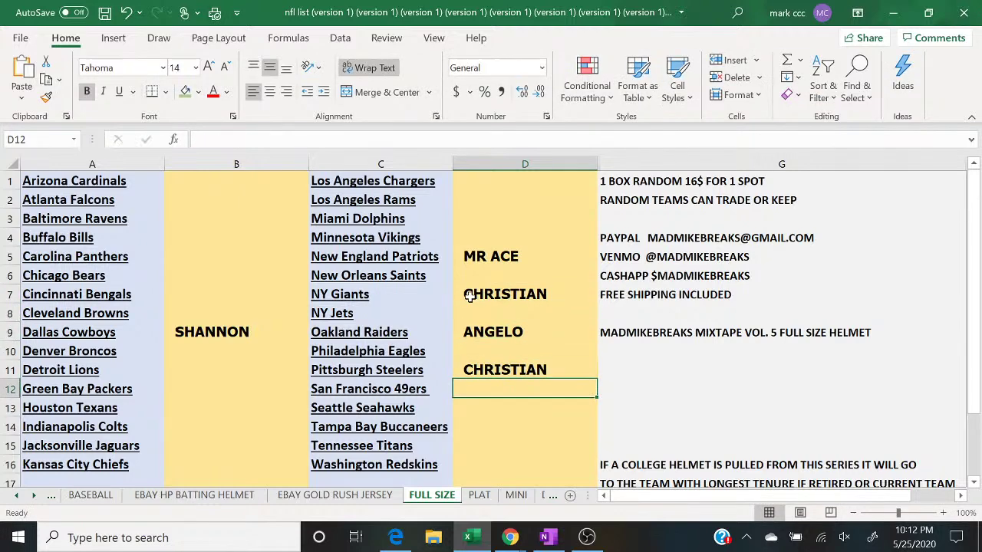
pyautogui.click(198, 462)
pyautogui.write('CHRISTIAN')
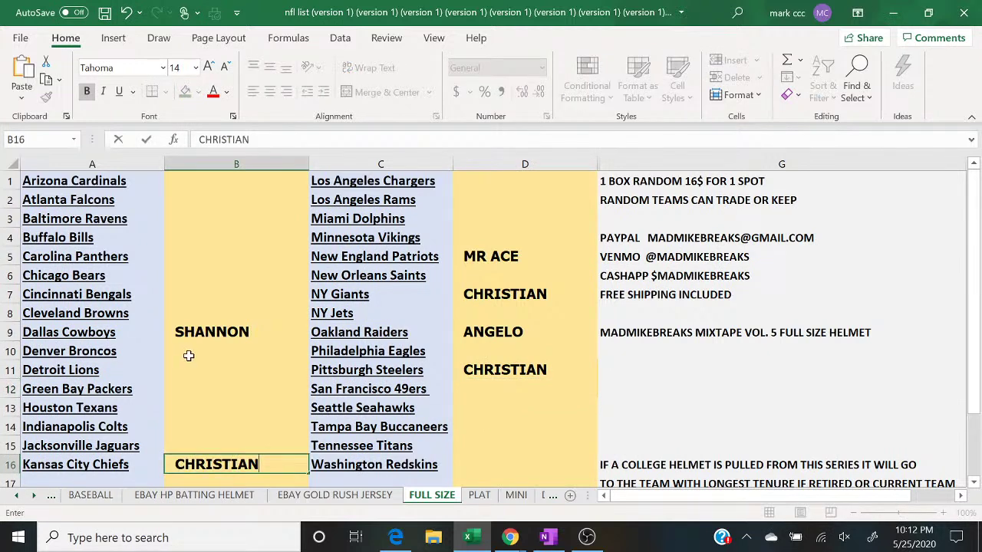
# Step: Shade D7, D11 and B16 green to mark CHRISTIAN paid
pyautogui.click(512, 293)
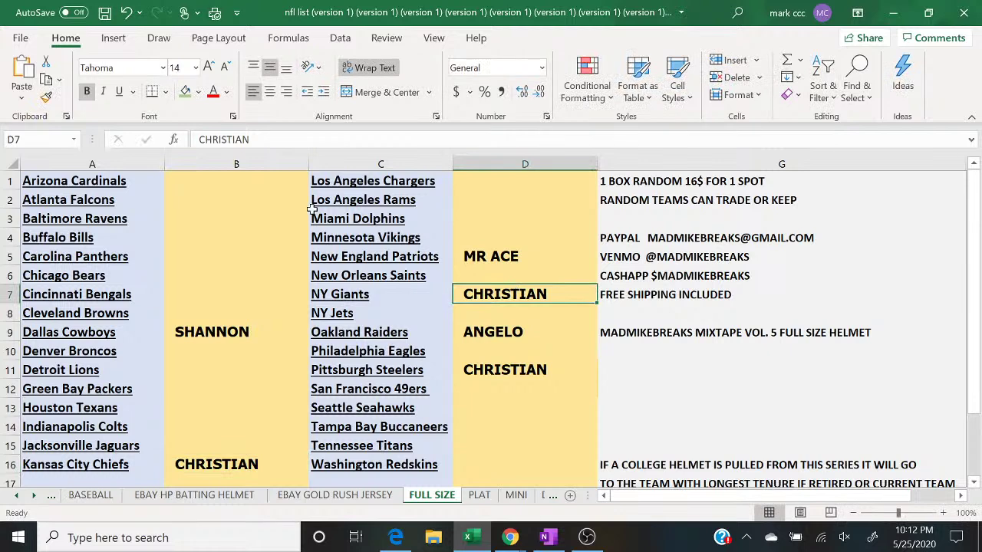
pyautogui.click(189, 92)
pyautogui.hotkey('ctrl', 'Down')
pyautogui.hotkey('ctrl', 'Down')
pyautogui.click(189, 92)
pyautogui.press('Left')
pyautogui.press('Left')
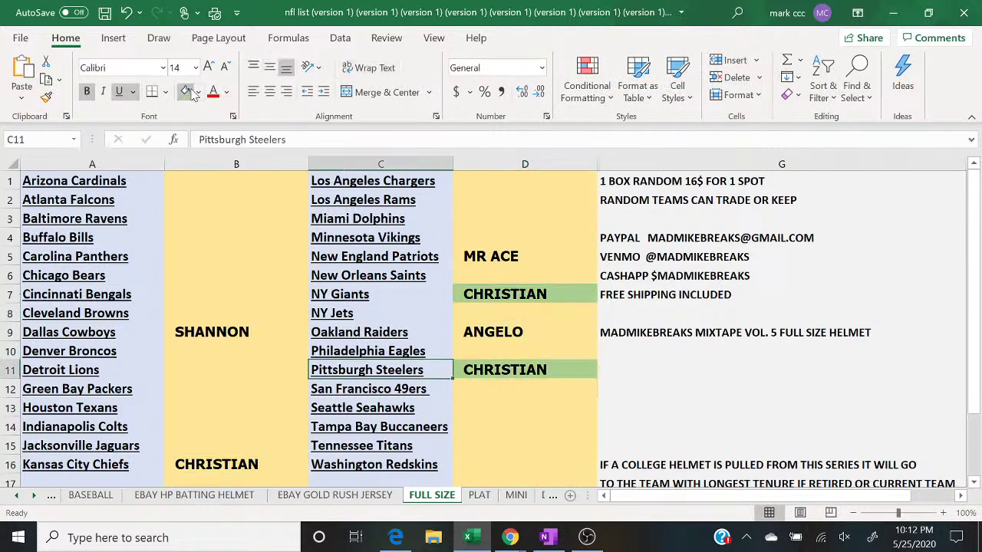
pyautogui.press('Down')
pyautogui.press('Down')
pyautogui.press('Down')
pyautogui.press('Down')
pyautogui.press('Down')
pyautogui.click(189, 91)
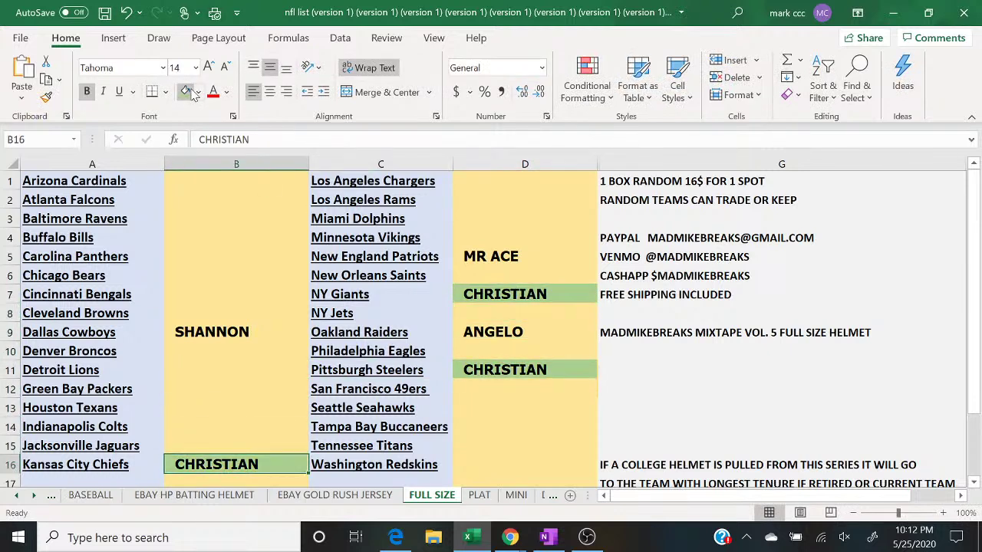
# Step: Enter CHAD in B2 and B10 beside the Falcons and Broncos, then return to BASEBALL
pyautogui.moveTo(510, 537)
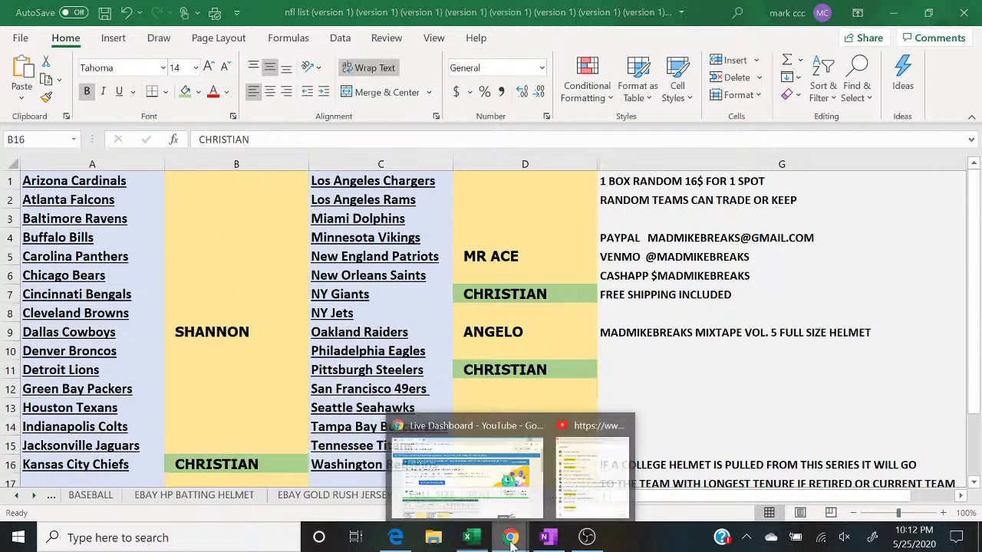
pyautogui.click(575, 492)
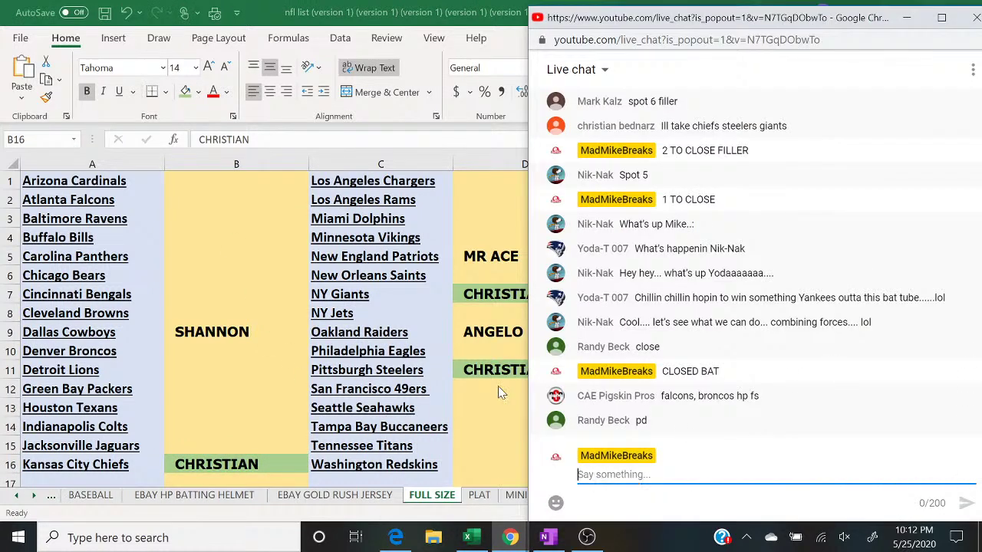
pyautogui.click(191, 207)
pyautogui.write('CHAD')
pyautogui.press('Return')
pyautogui.press('Down')
pyautogui.press('Down')
pyautogui.press('Down')
pyautogui.press('Down')
pyautogui.press('Down')
pyautogui.press('Down')
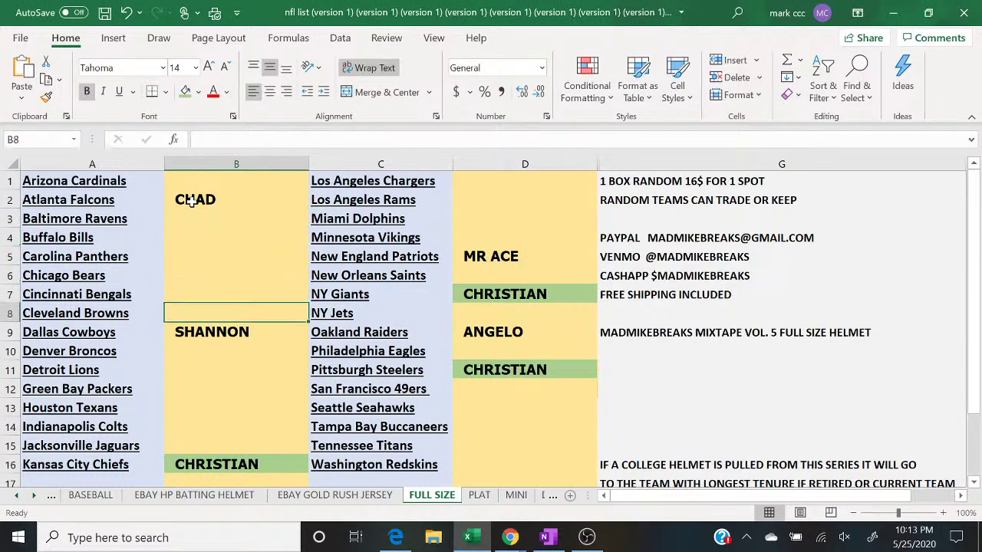
pyautogui.press('Down')
pyautogui.write('CHAD')
pyautogui.press('Return')
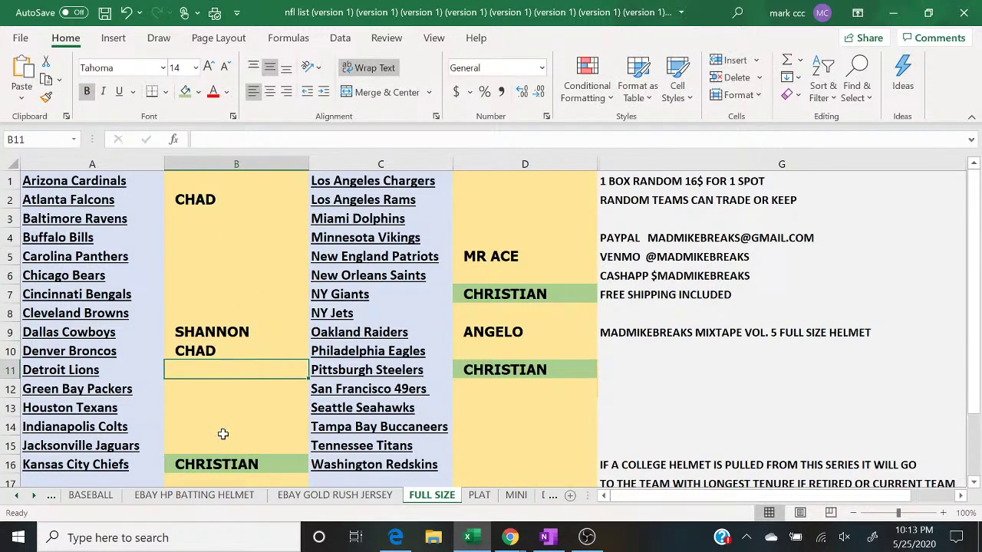
pyautogui.click(99, 497)
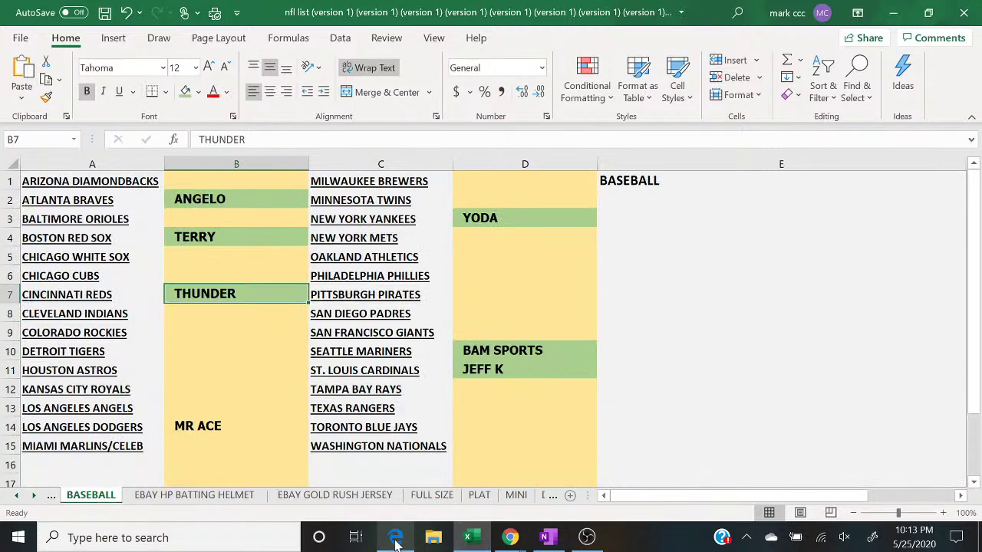
# Step: Randomize the seven-name filler list five times on RANDOM.ORG
pyautogui.click(396, 540)
pyautogui.moveTo(510, 537)
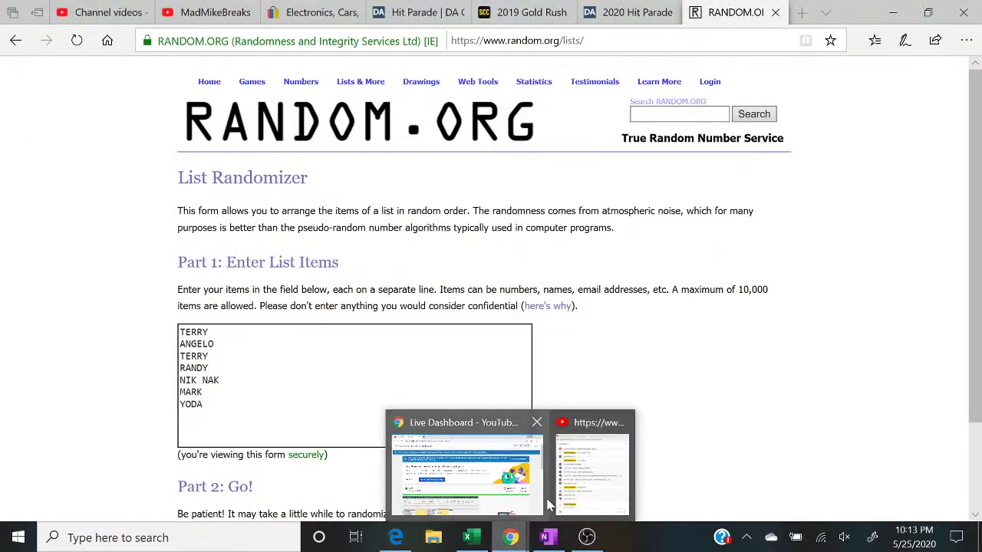
pyautogui.click(572, 493)
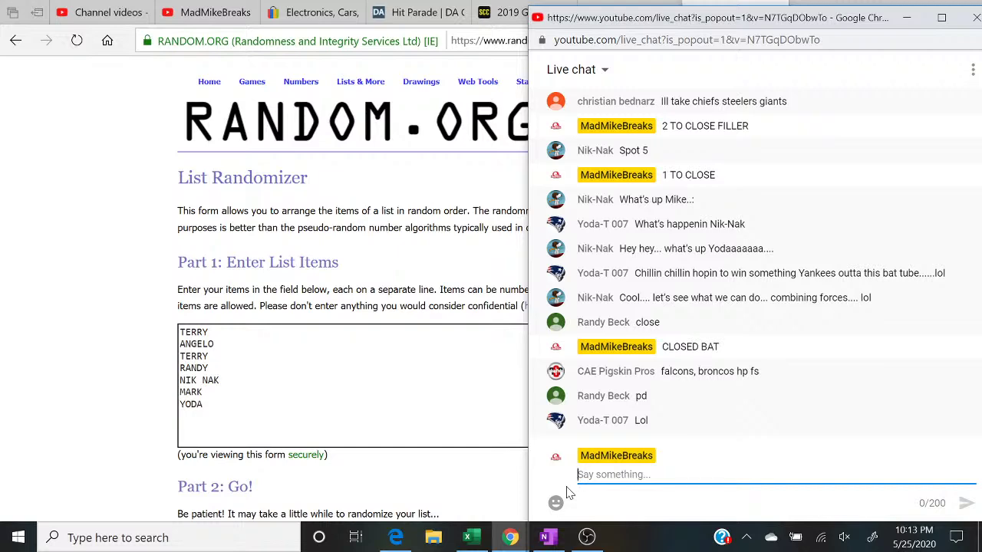
pyautogui.click(202, 403)
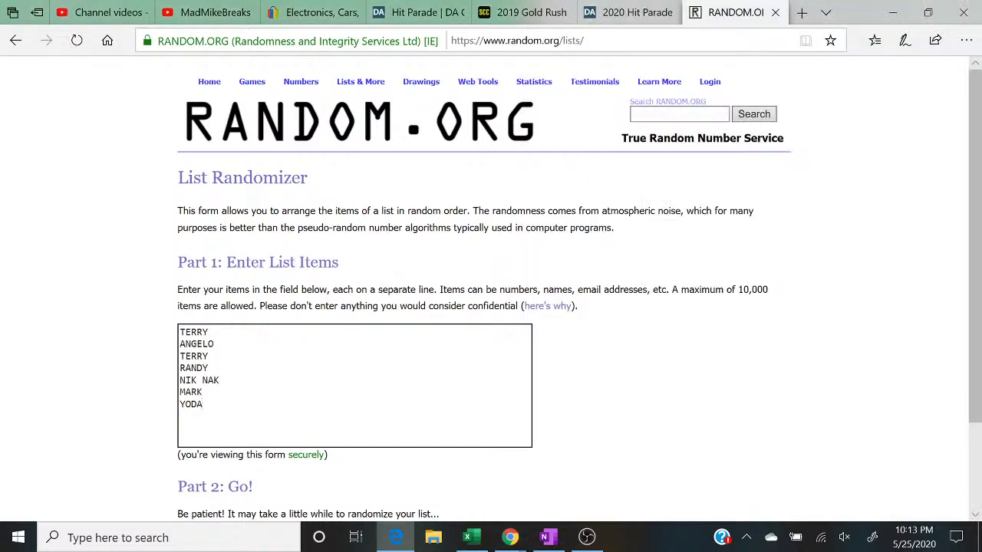
pyautogui.scroll(-1, 201, 403)
pyautogui.scroll(-1, 202, 403)
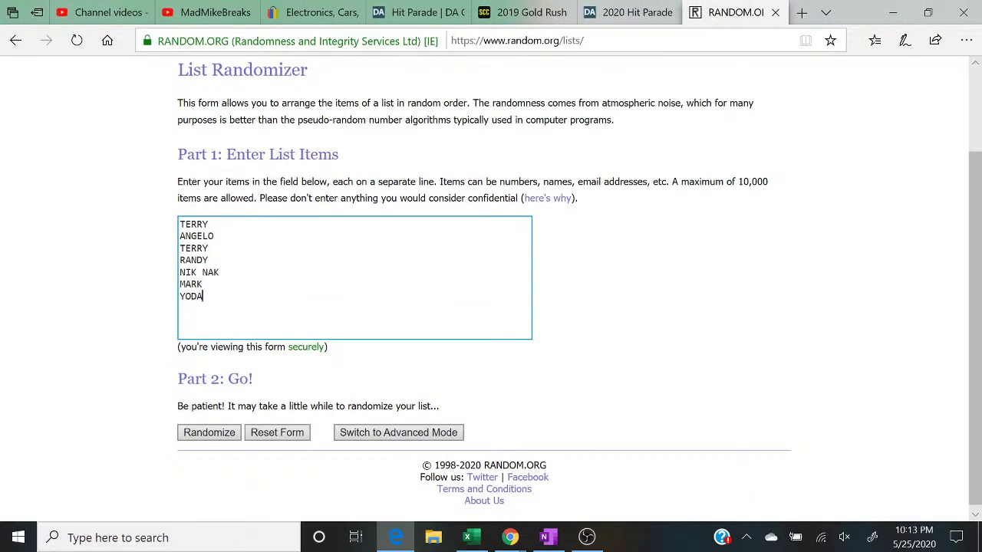
pyautogui.click(332, 392)
pyautogui.click(214, 431)
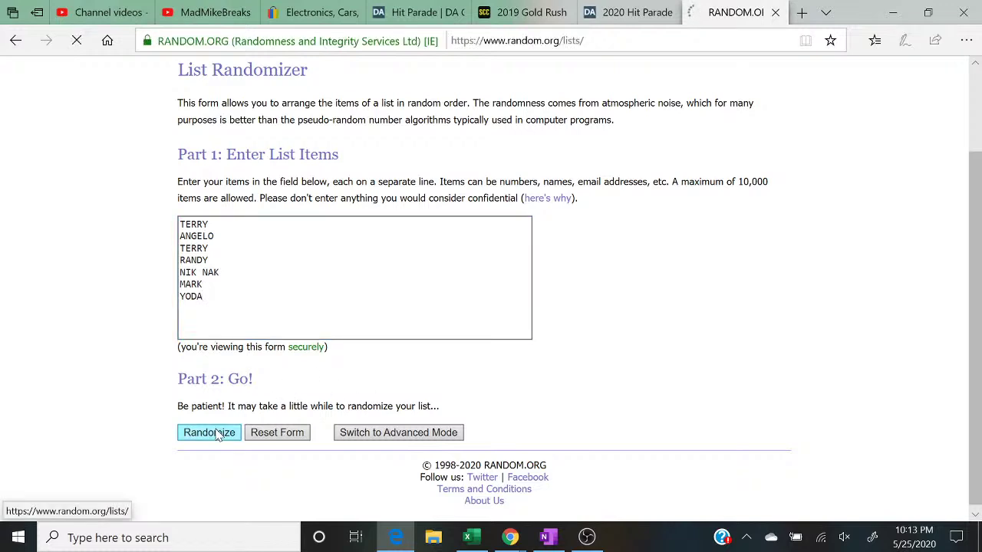
pyautogui.click(198, 402)
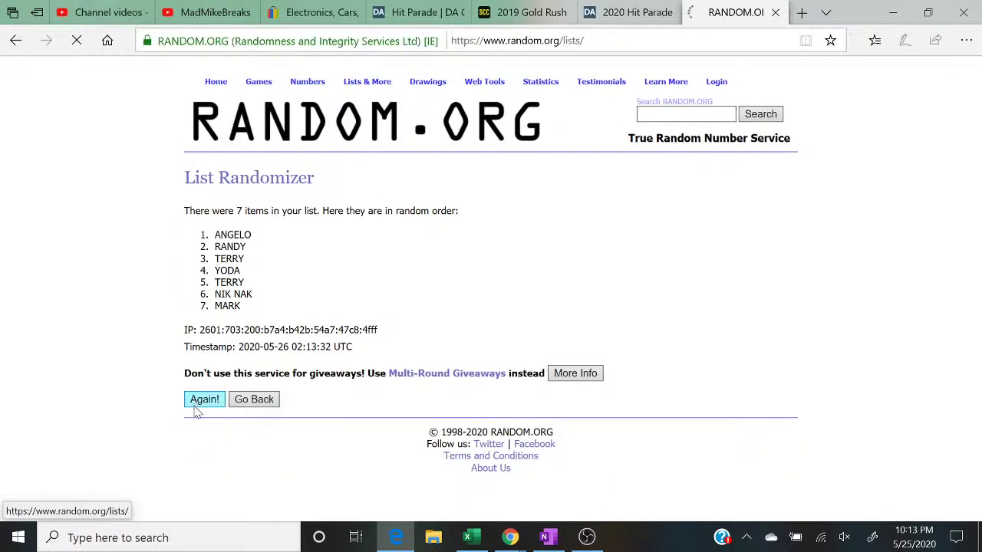
pyautogui.click(197, 426)
pyautogui.click(198, 430)
pyautogui.click(198, 430)
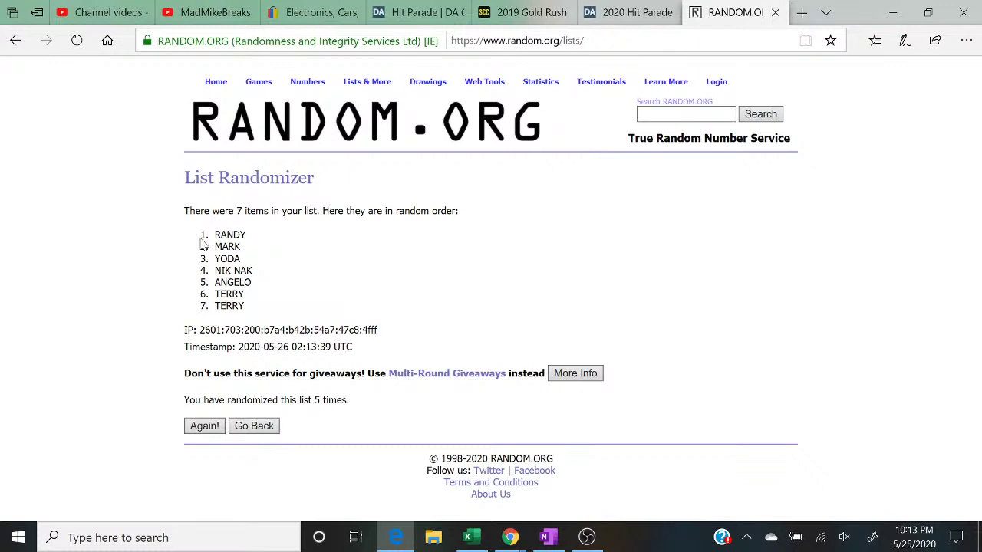
# Step: Highlight the top three randomized names, then switch back to Excel
pyautogui.moveTo(195, 237); pyautogui.dragTo(284, 262)
pyautogui.moveTo(350, 402); pyautogui.dragTo(172, 415)
pyautogui.moveTo(204, 235); pyautogui.dragTo(239, 259)
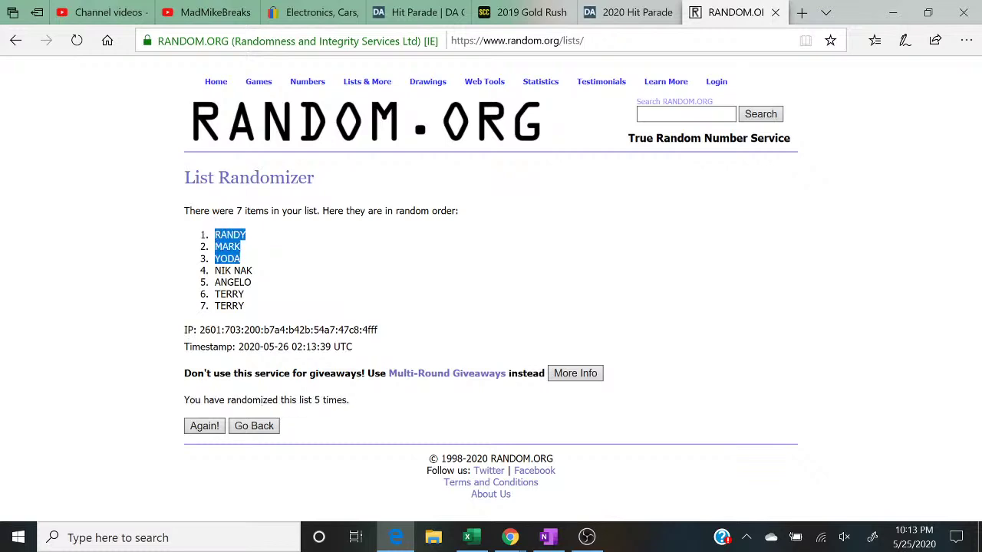
pyautogui.click(478, 539)
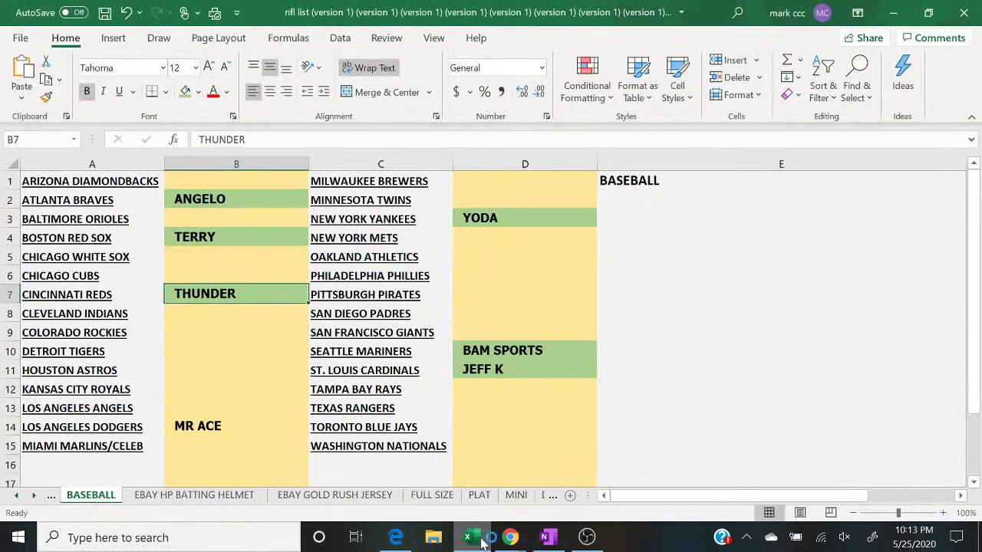
# Step: After checking the live chat, enter the buyer's name in D4 beside the New York Mets and fill it green as paid
pyautogui.moveTo(508, 538)
pyautogui.click(592, 460)
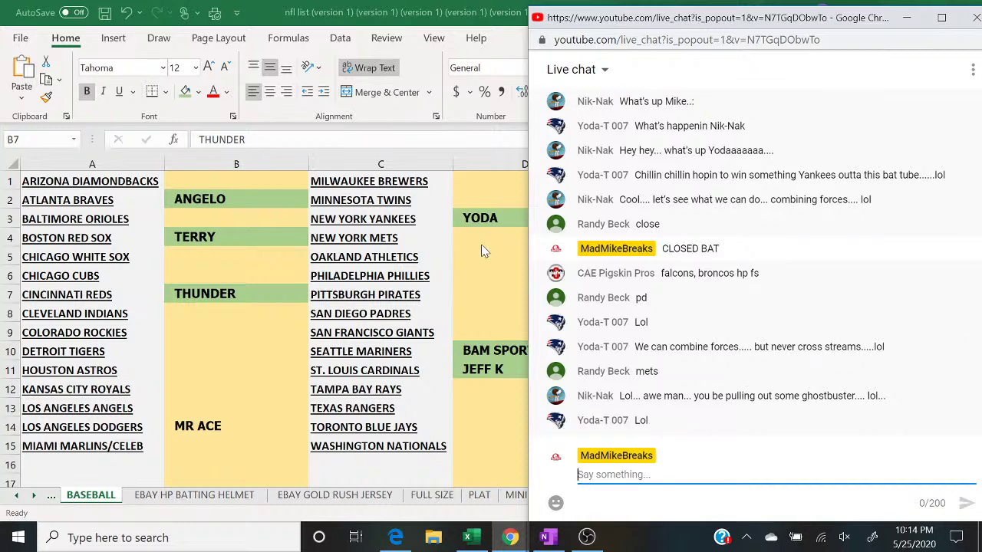
pyautogui.click(481, 245)
pyautogui.write('RANDY')
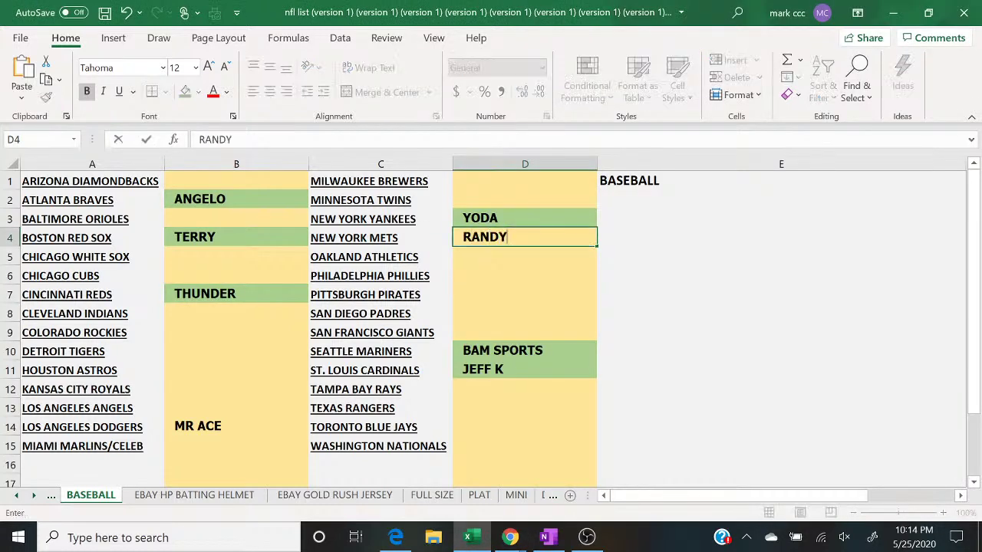
pyautogui.press('Return')
pyautogui.click(481, 241)
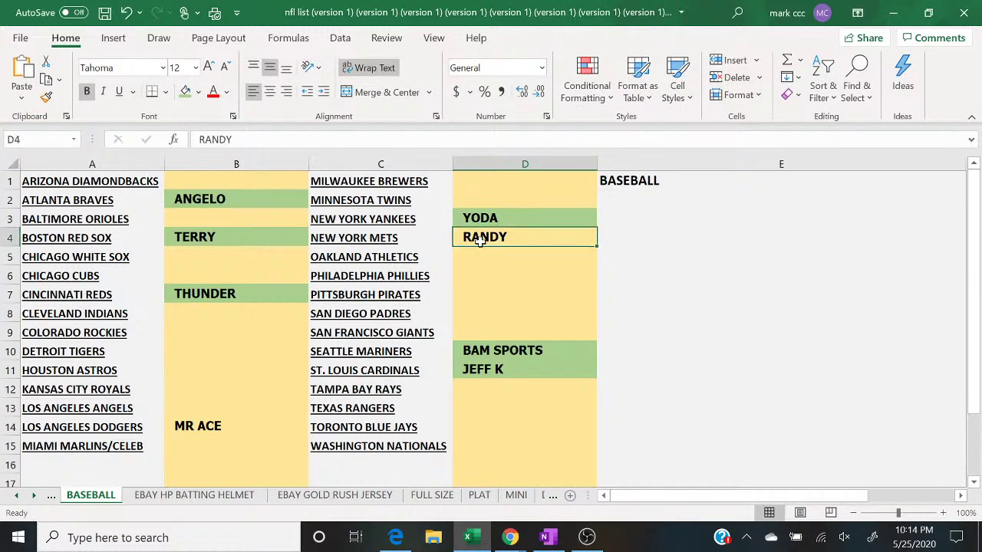
pyautogui.click(185, 91)
# Step: Glance at the randomizer results, then bring the live chat forward to read it
pyautogui.click(395, 538)
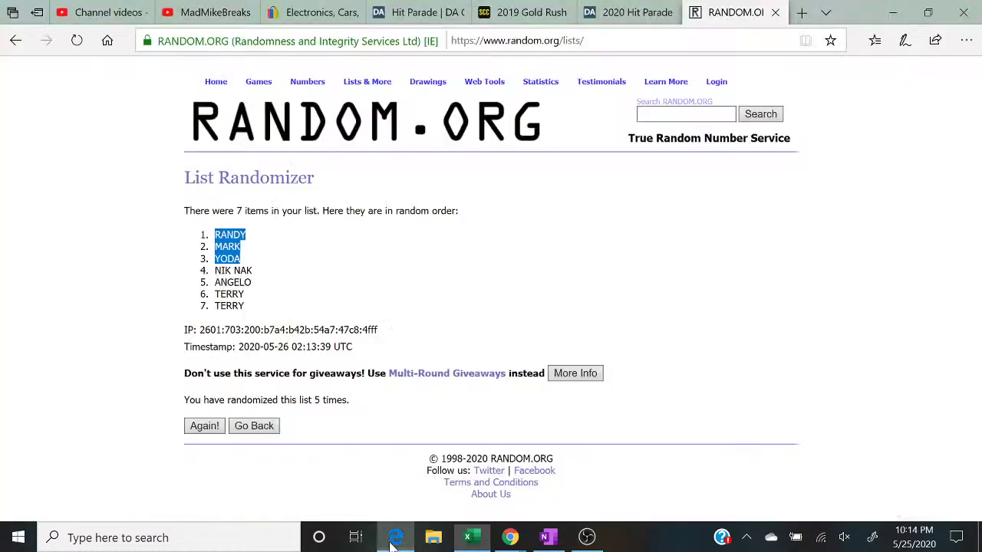
pyautogui.click(393, 542)
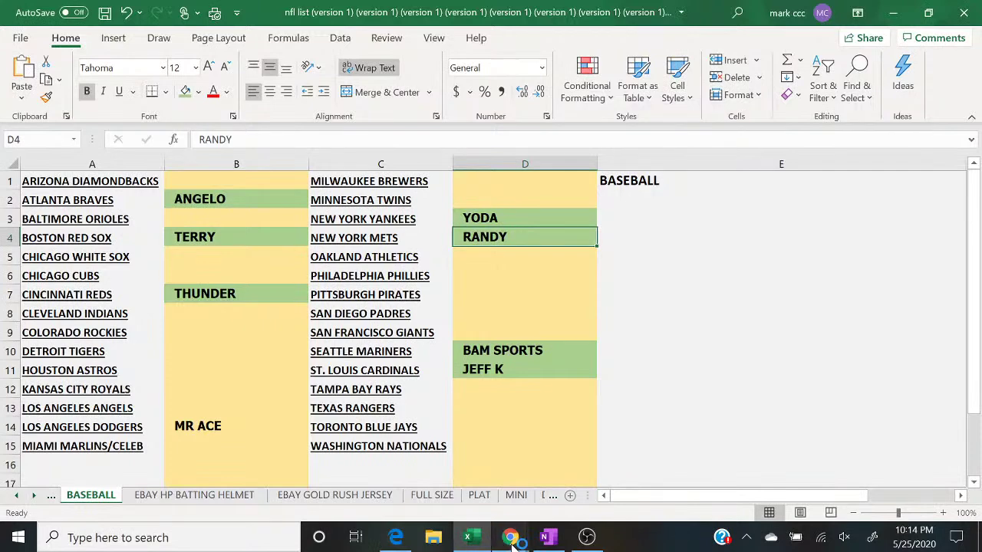
pyautogui.moveTo(511, 540)
pyautogui.click(602, 480)
pyautogui.click(603, 476)
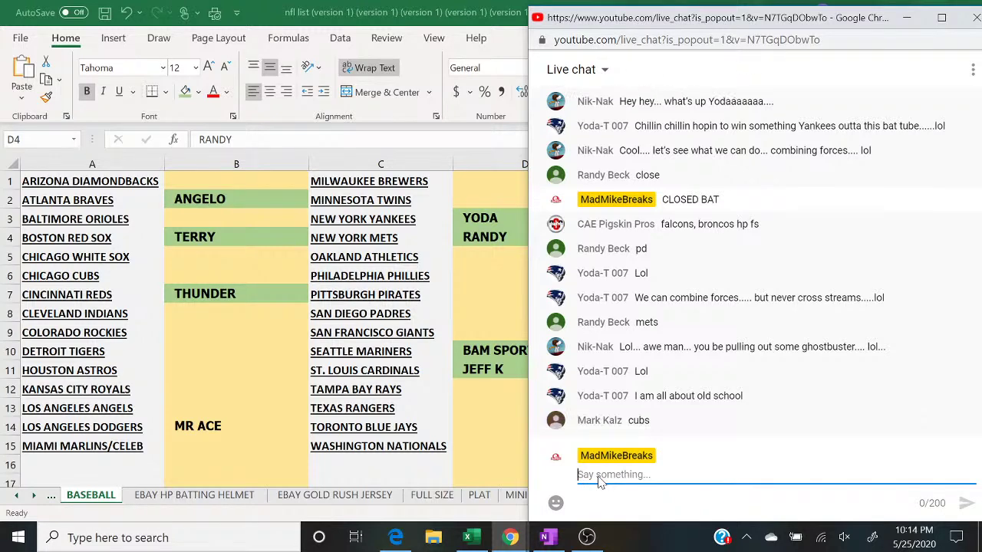
# Step: Enter the buyer's name in B6 beside the Chicago Cubs, shade it green, and return to the chat
pyautogui.click(198, 275)
pyautogui.write('MARK')
pyautogui.press('Return')
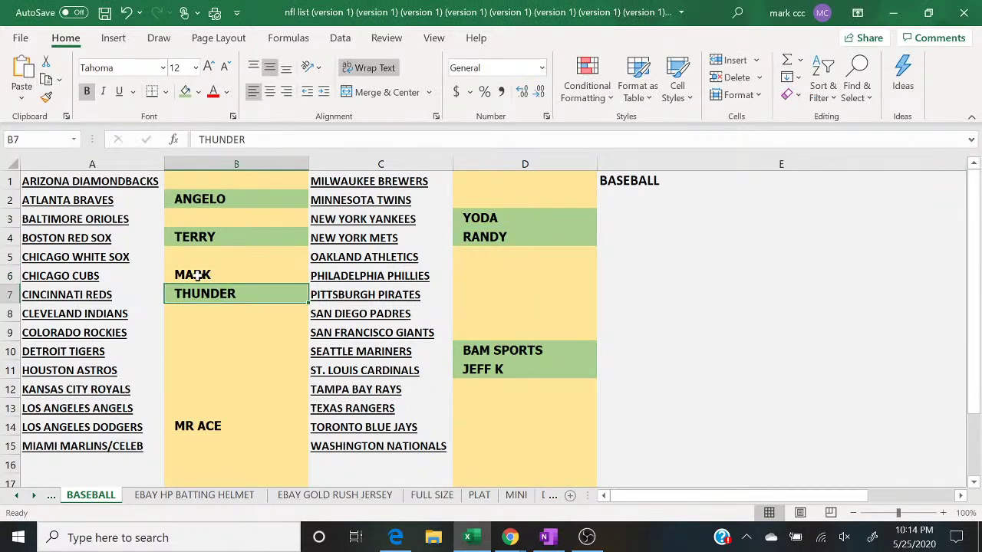
pyautogui.click(197, 275)
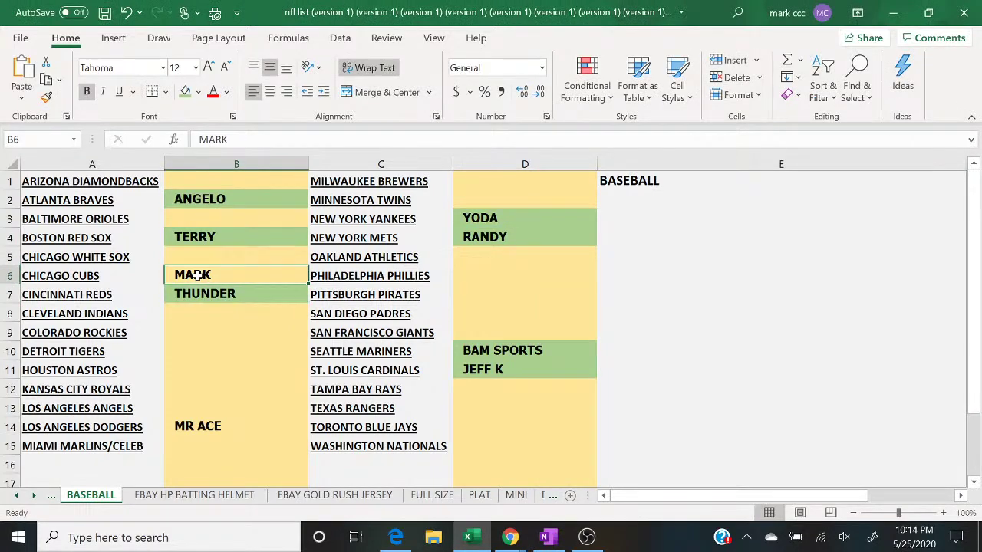
pyautogui.click(184, 91)
pyautogui.moveTo(510, 537)
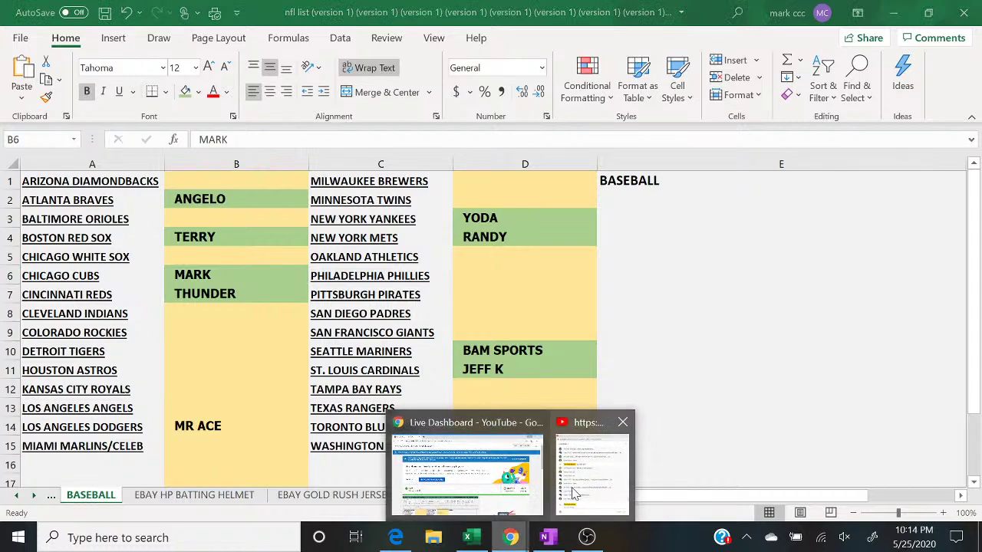
pyautogui.click(577, 495)
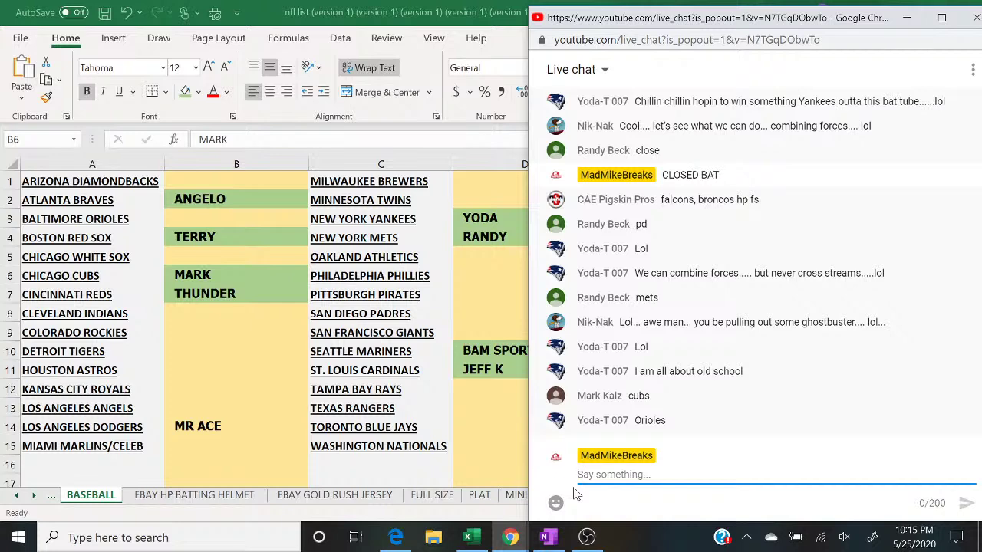
# Step: Enter the buyer's name in B3 beside the Baltimore Orioles and fill it green as paid
pyautogui.click(222, 224)
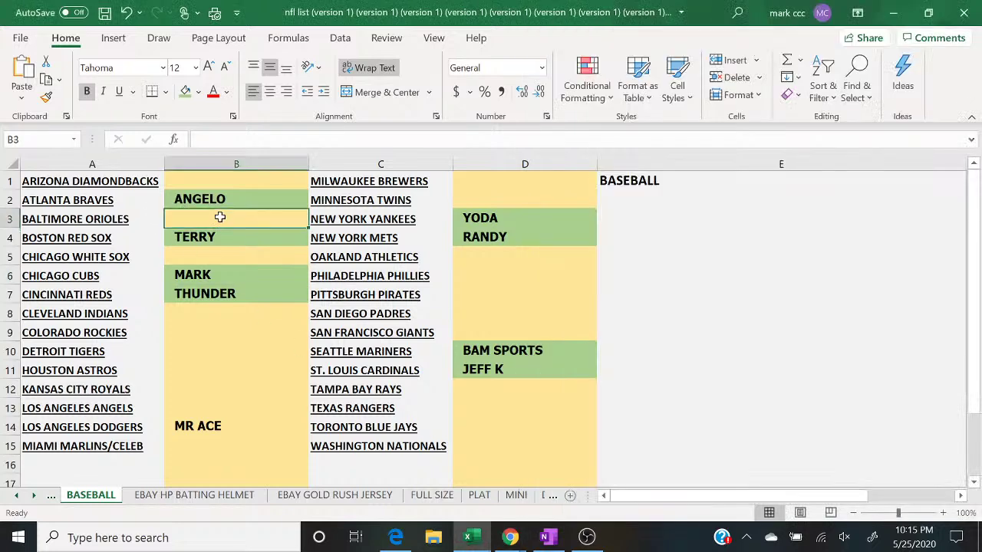
pyautogui.write('YODA')
pyautogui.press('Return')
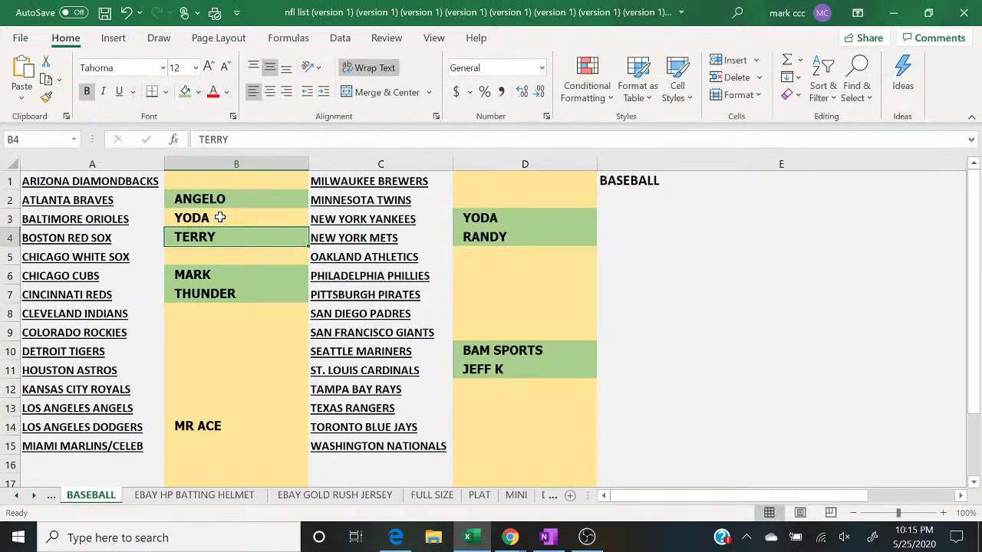
pyautogui.click(219, 218)
pyautogui.click(189, 92)
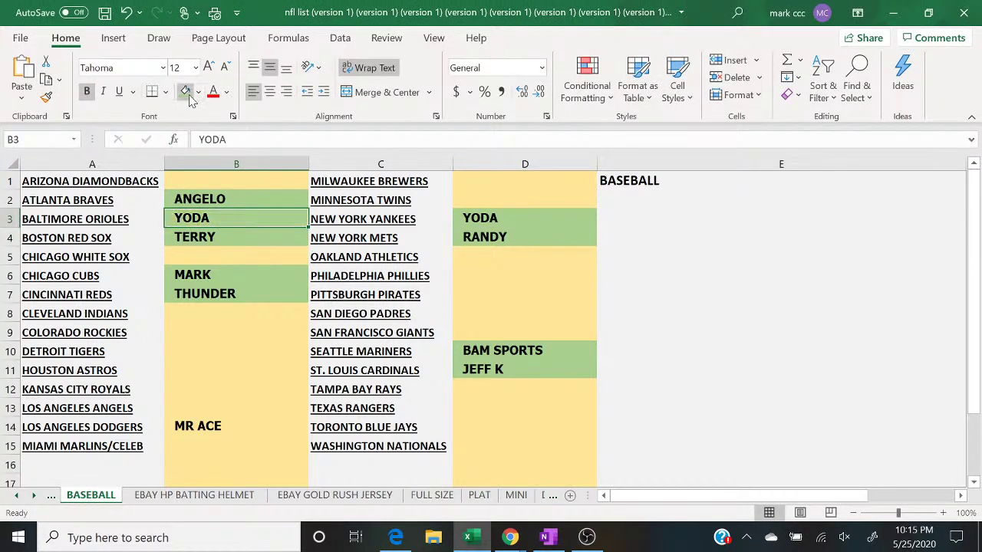
# Step: After checking the live chat, fill the buyer's cell B14 green as paid
pyautogui.click(513, 538)
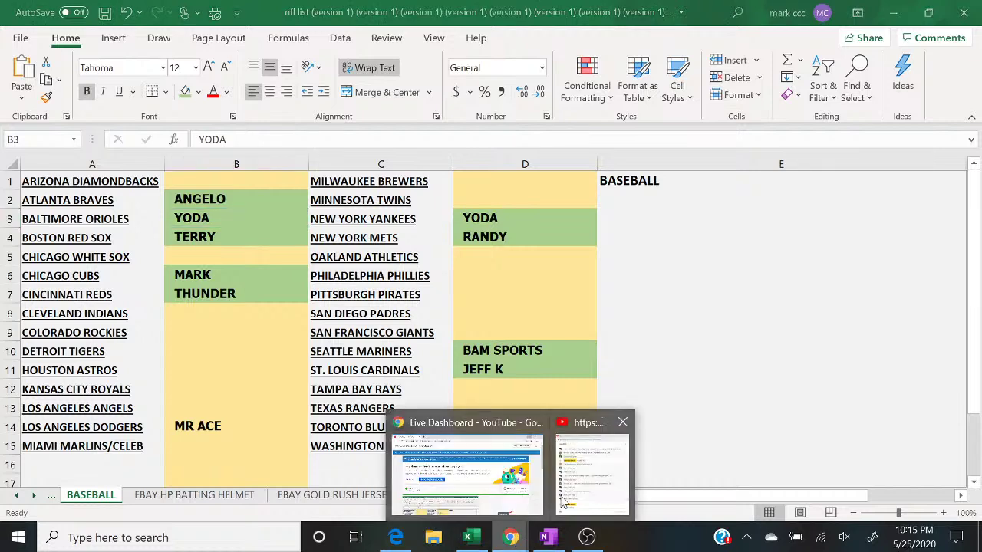
pyautogui.click(583, 498)
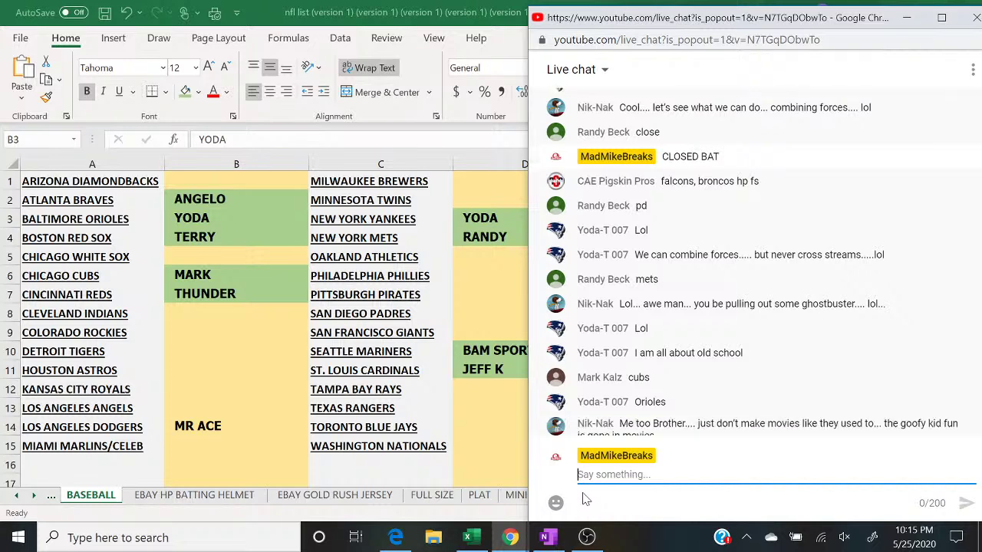
pyautogui.click(261, 427)
pyautogui.click(187, 98)
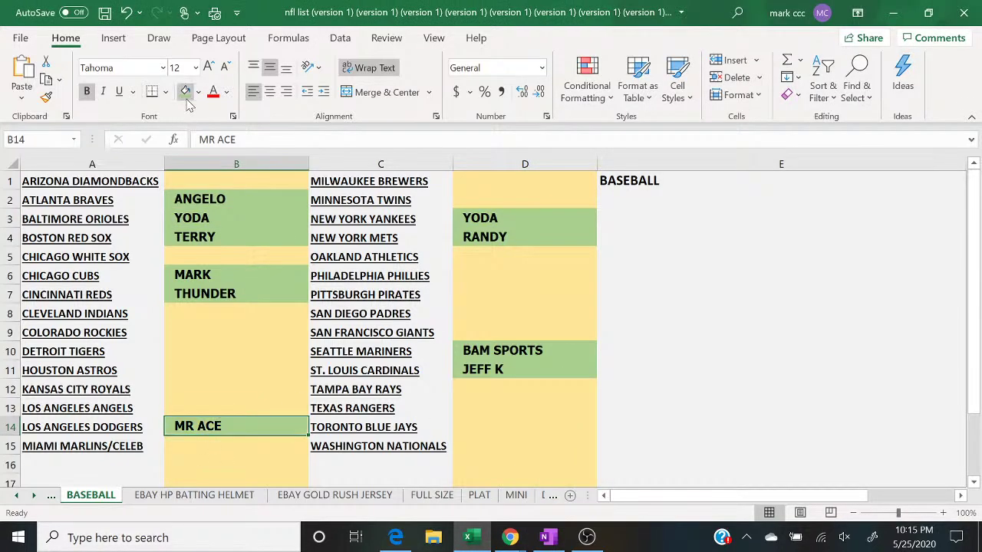
# Step: Copy column B's buyer names into a fresh List Randomizer box and remove the blank lines
pyautogui.click(230, 165)
pyautogui.rightClick(231, 167)
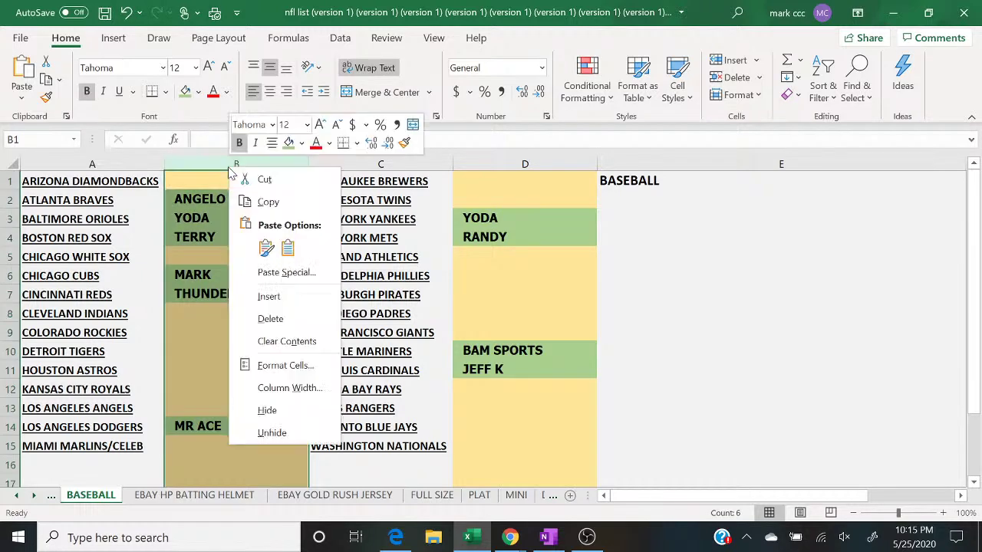
pyautogui.click(254, 202)
pyautogui.click(396, 537)
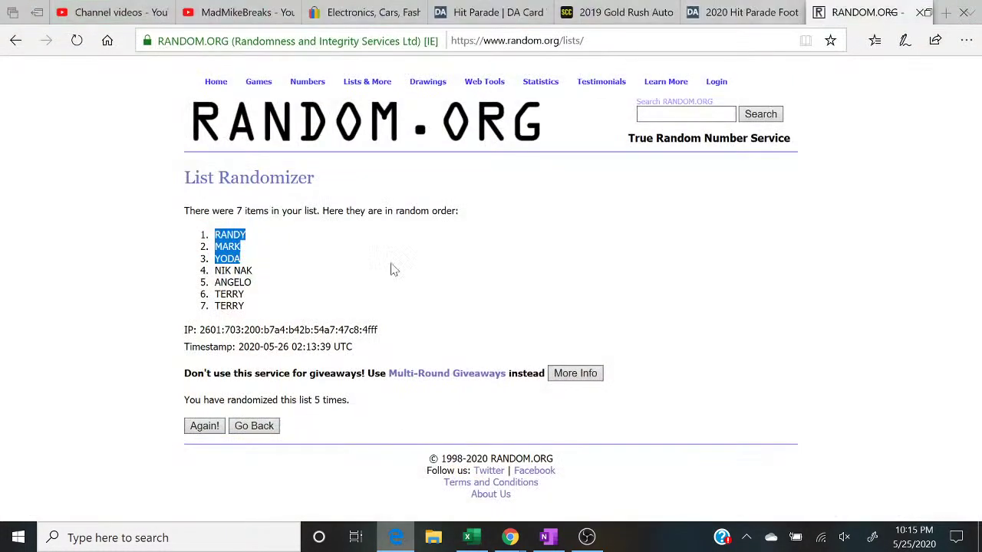
pyautogui.click(361, 97)
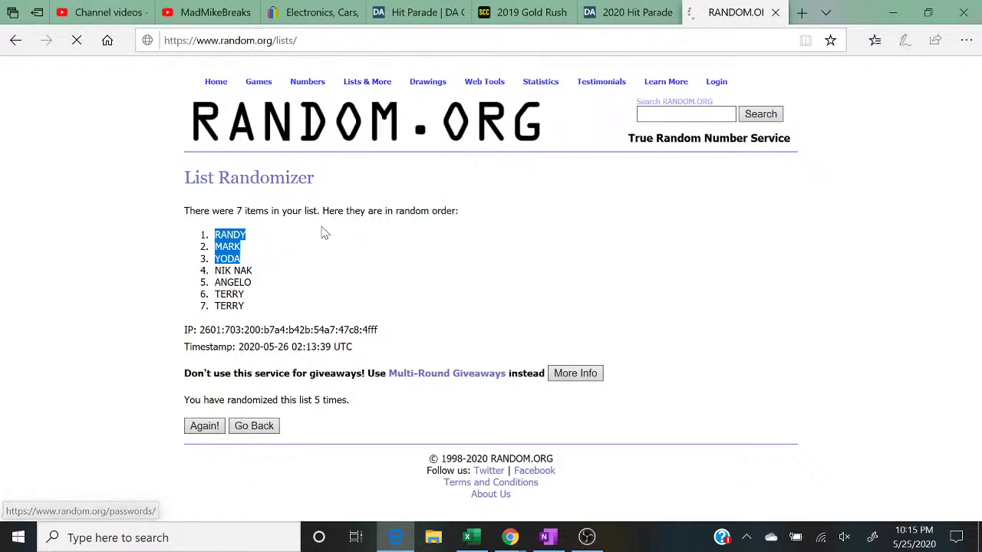
pyautogui.rightClick(317, 330)
pyautogui.click(330, 343)
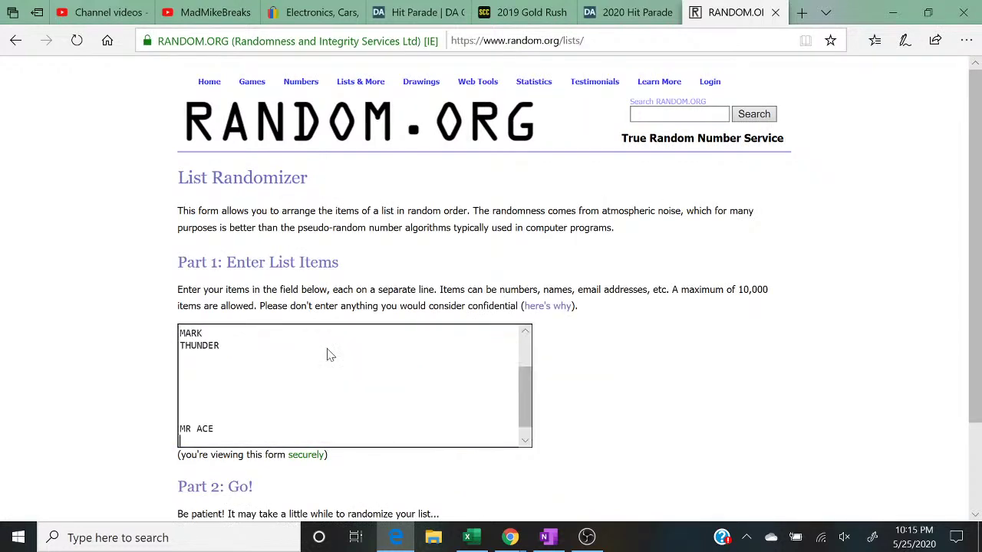
pyautogui.press('Up')
pyautogui.press('Up')
pyautogui.press('BackSpace')
pyautogui.press('BackSpace')
pyautogui.press('BackSpace')
pyautogui.press('BackSpace')
pyautogui.press('BackSpace')
pyautogui.press('BackSpace')
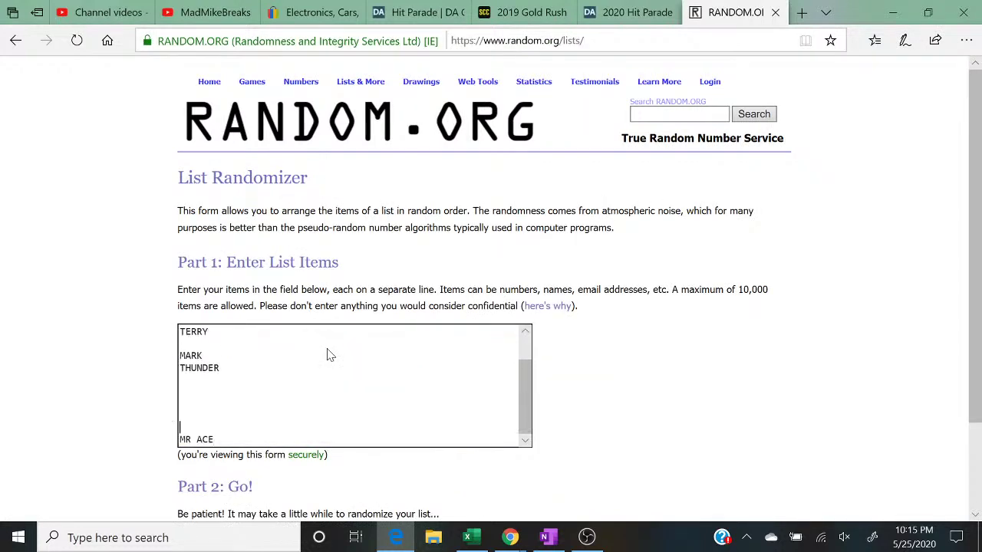
pyautogui.press('Up')
pyautogui.press('Up')
pyautogui.press('BackSpace')
pyautogui.press('Up')
pyautogui.press('Up')
pyautogui.press('Up')
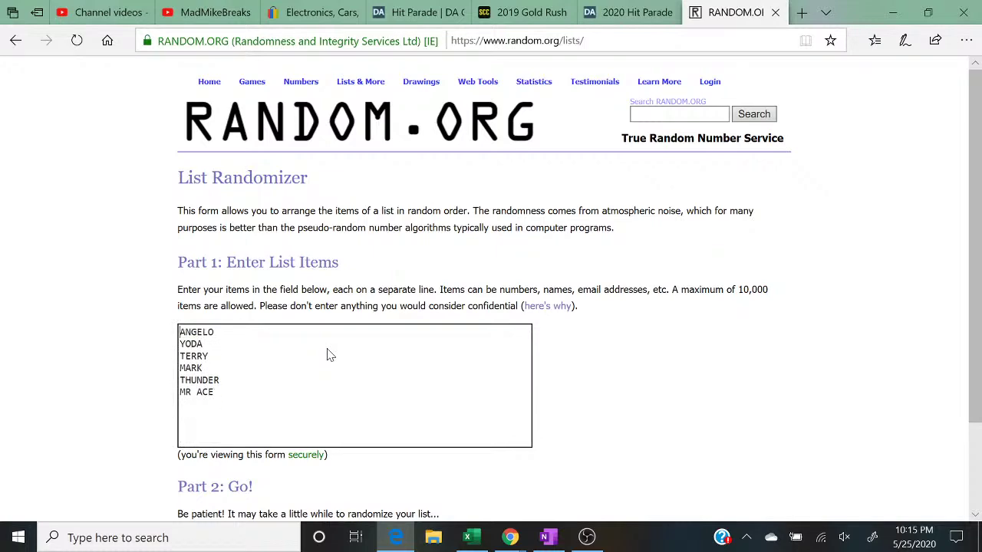
# Step: Append column D's buyer names to the list and delete the remaining blank lines
pyautogui.click(467, 537)
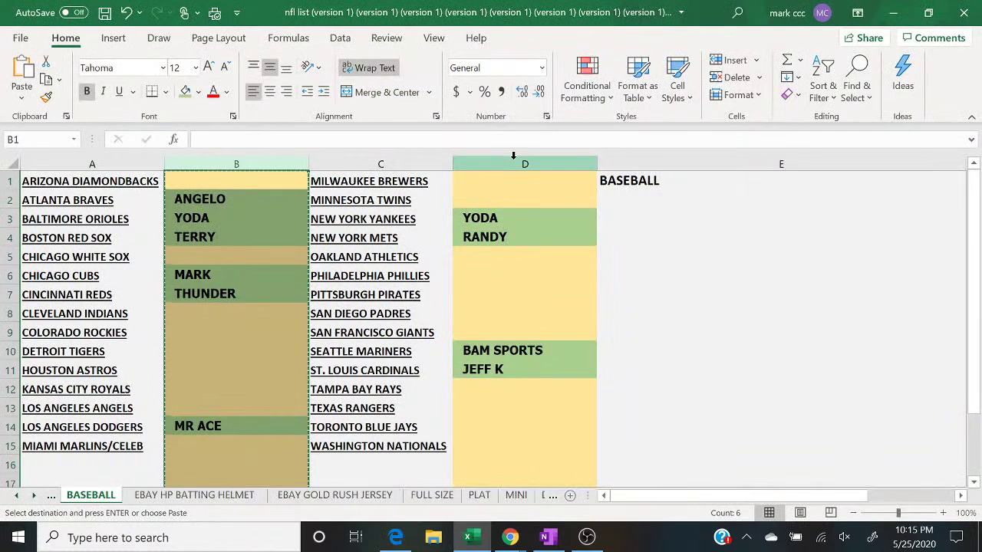
pyautogui.click(514, 165)
pyautogui.rightClick(514, 163)
pyautogui.click(547, 202)
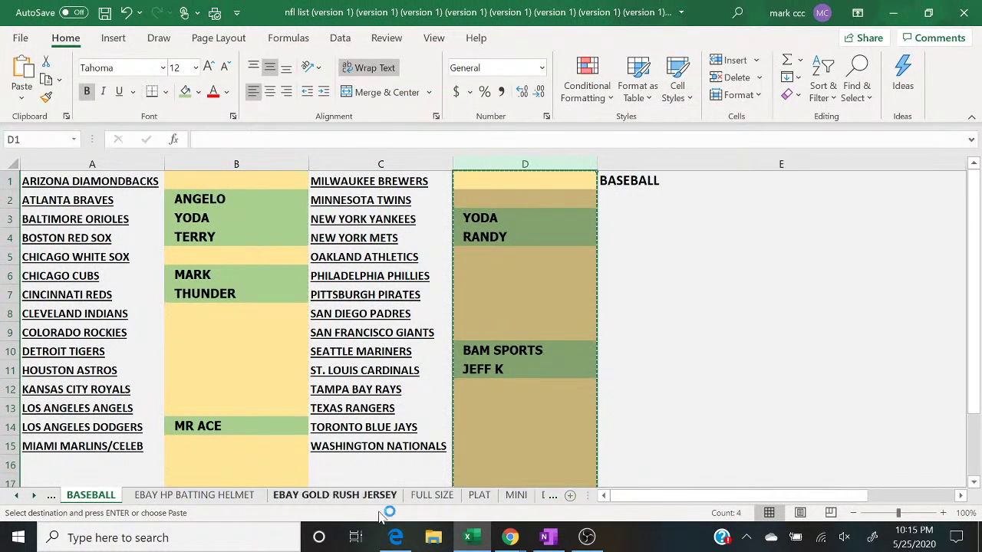
pyautogui.click(395, 537)
pyautogui.rightClick(241, 415)
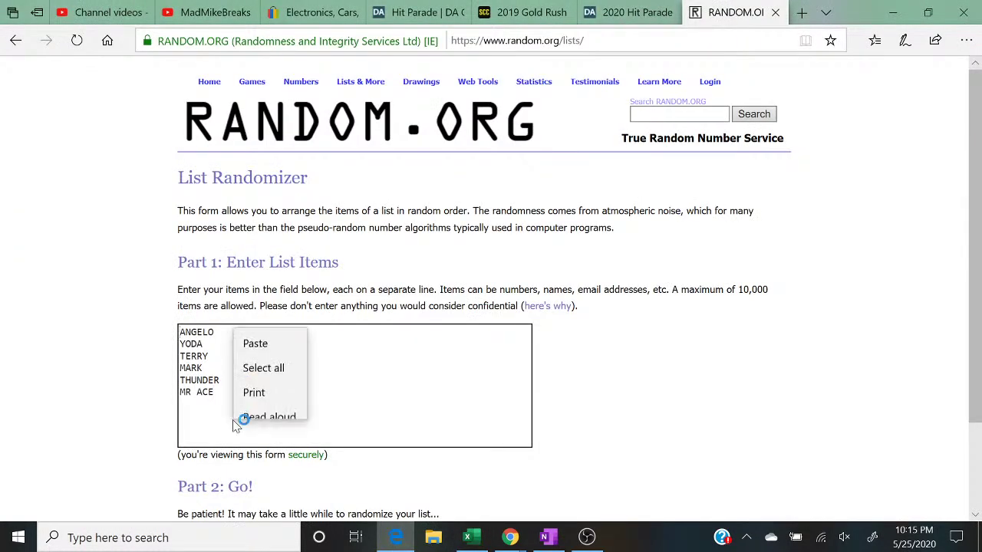
pyautogui.click(243, 333)
pyautogui.press('BackSpace')
pyautogui.press('BackSpace')
pyautogui.press('BackSpace')
pyautogui.press('BackSpace')
pyautogui.press('BackSpace')
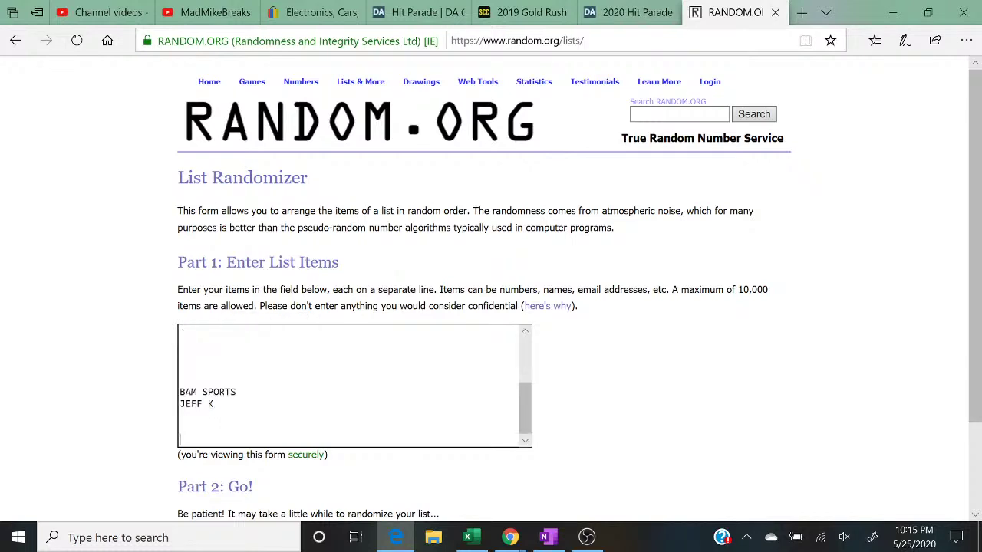
pyautogui.press('Up')
pyautogui.press('Up')
pyautogui.press('BackSpace')
pyautogui.press('BackSpace')
pyautogui.press('BackSpace')
pyautogui.press('BackSpace')
pyautogui.press('BackSpace')
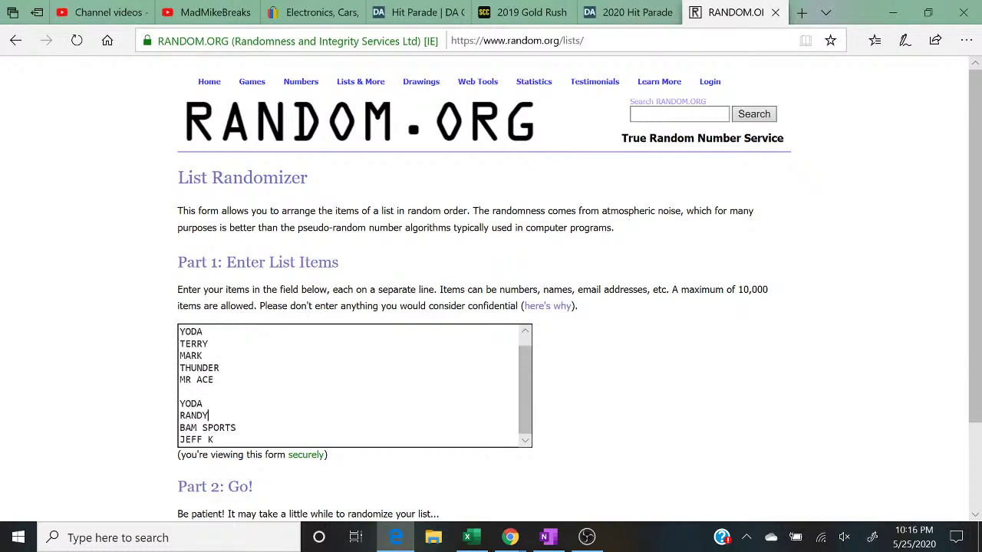
pyautogui.press('Up')
pyautogui.press('Up')
pyautogui.press('BackSpace')
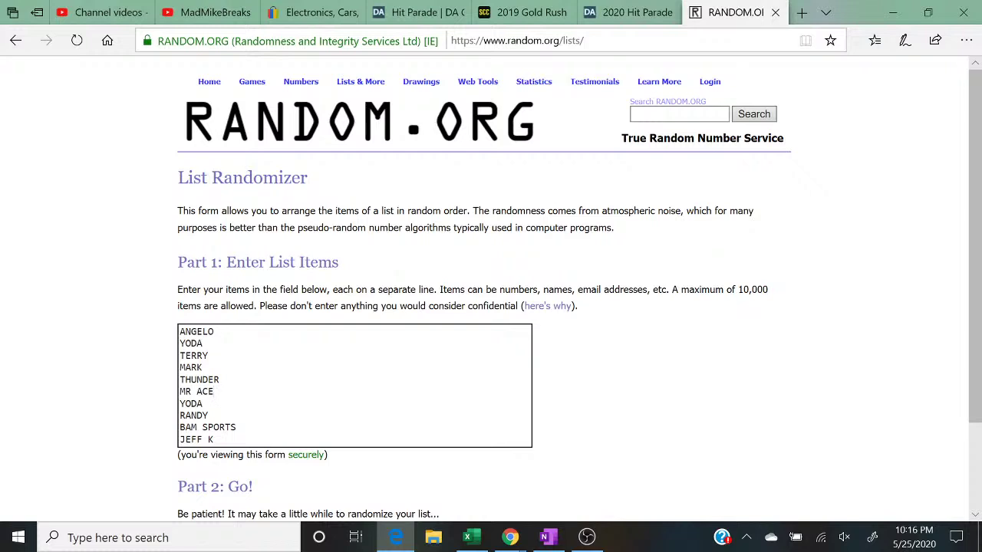
# Step: Duplicate the whole name list by pasting a second copy after the last name
pyautogui.hotkey('ctrl', 'a')
pyautogui.rightClick(192, 365)
pyautogui.click(197, 373)
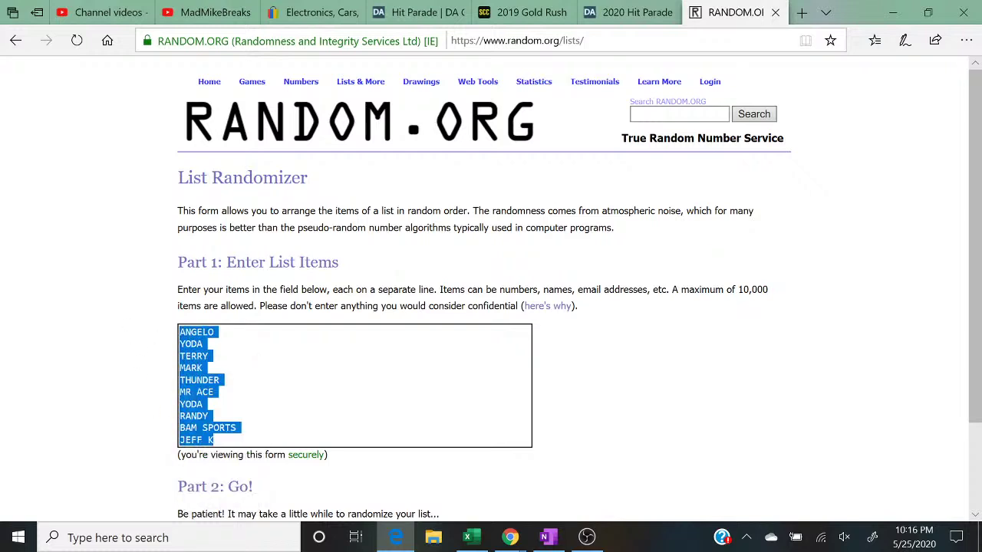
pyautogui.click(214, 440)
pyautogui.rightClick(233, 438)
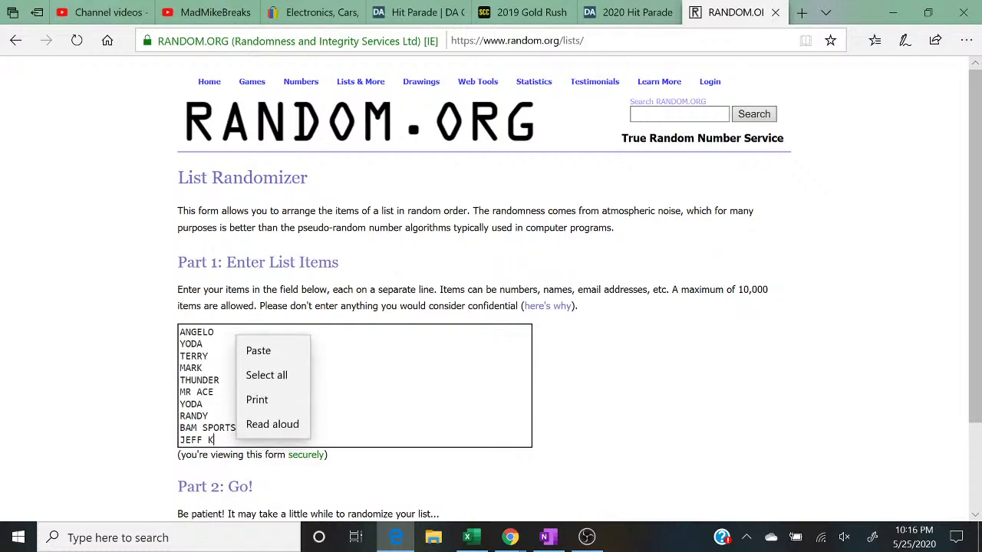
pyautogui.click(256, 350)
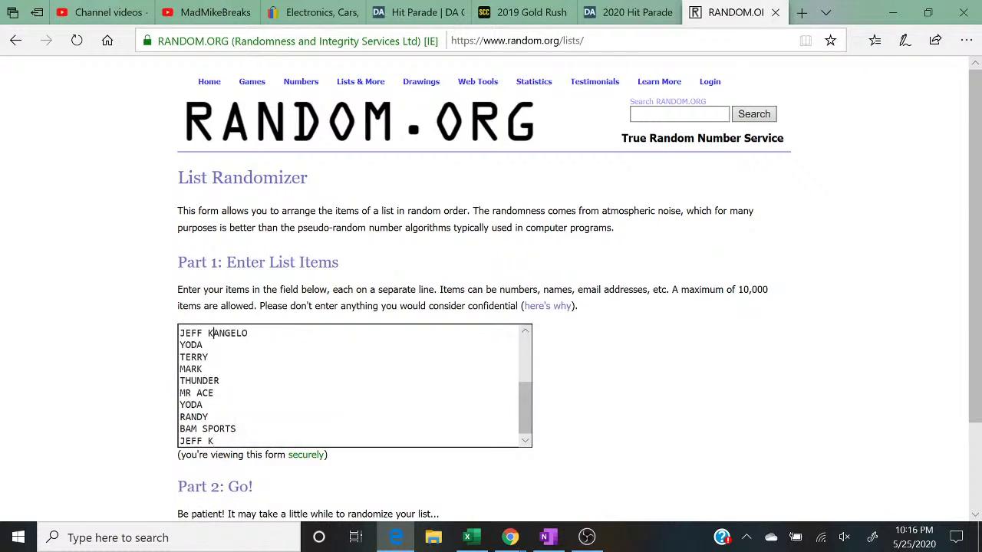
pyautogui.press('Return')
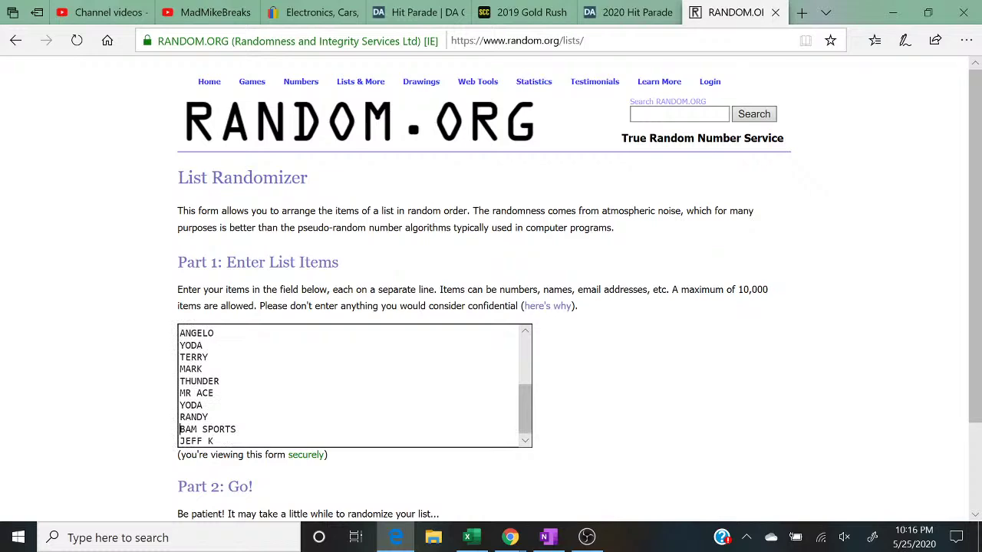
pyautogui.scroll(3, 353, 383)
pyautogui.scroll(-2, 652, 307)
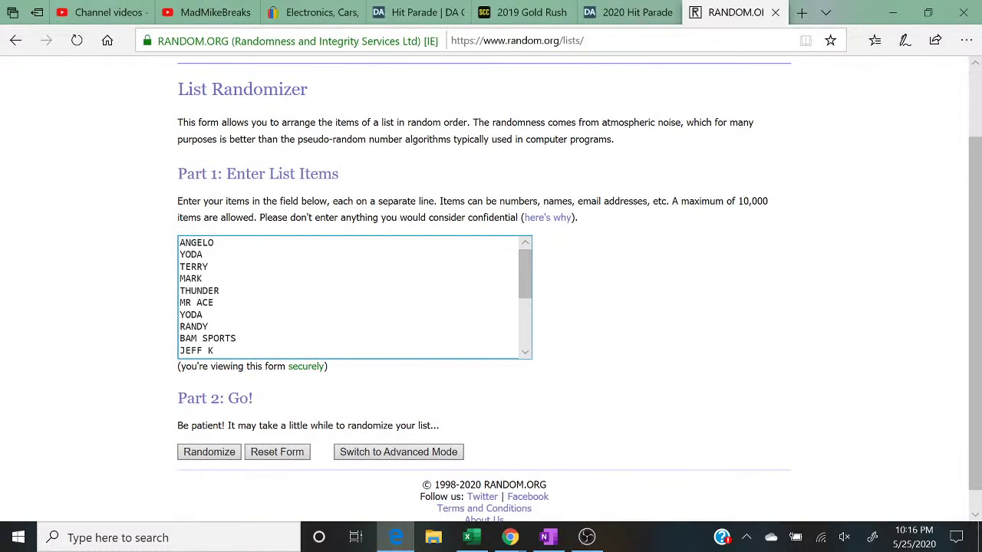
# Step: Shuffle the 20-name buyer list five times with Randomize and Again!, then restore down the browser
pyautogui.click(188, 455)
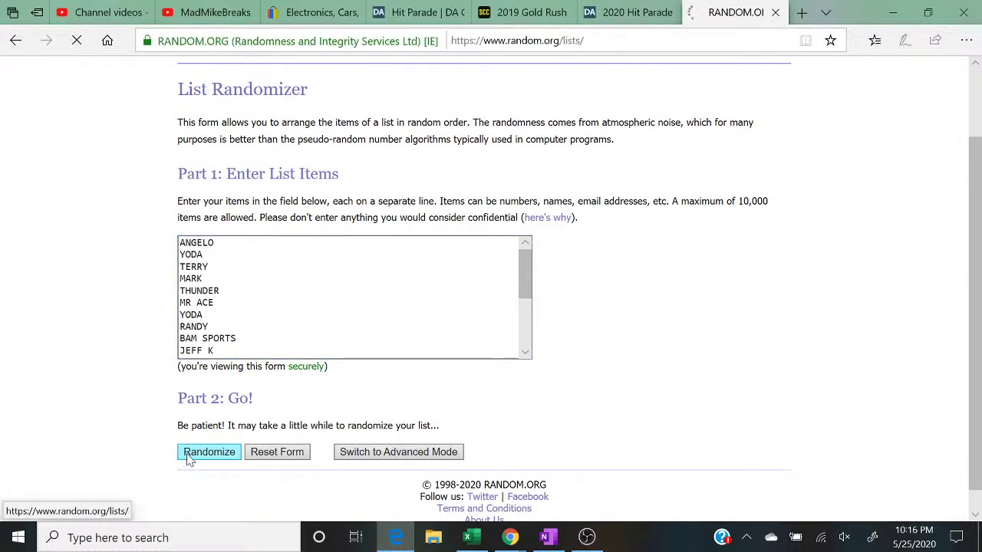
pyautogui.scroll(-2, 190, 458)
pyautogui.click(188, 428)
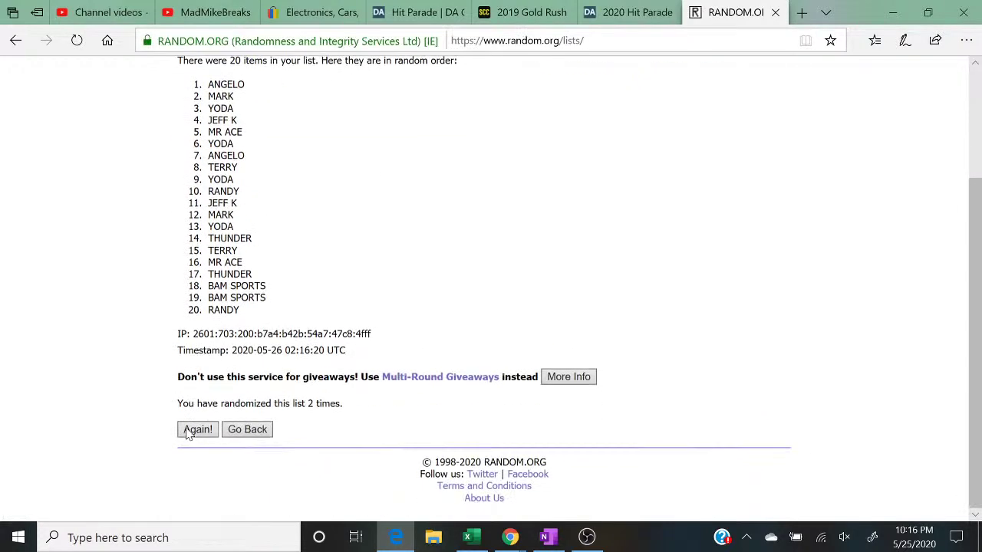
pyautogui.click(188, 433)
pyautogui.click(188, 433)
pyautogui.click(188, 431)
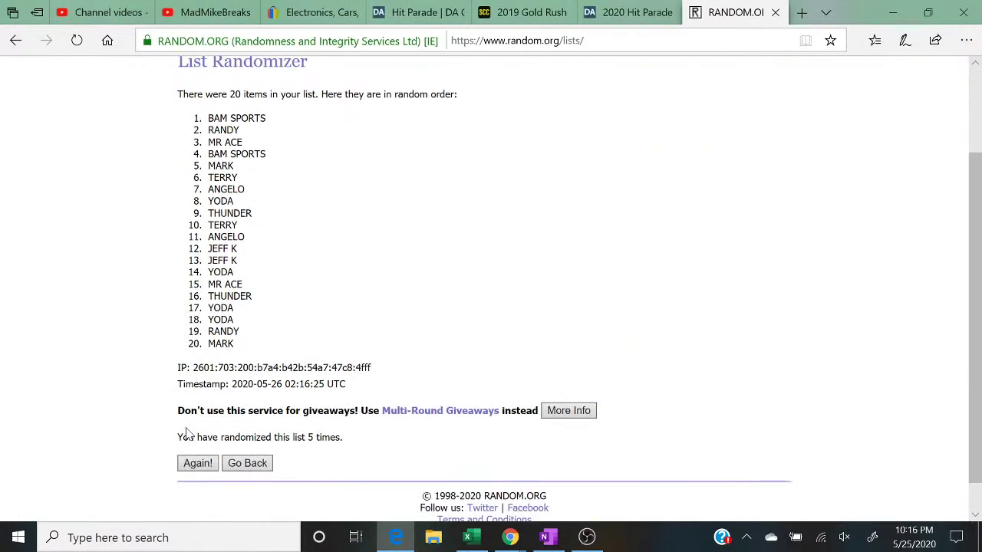
pyautogui.doubleClick(344, 443)
pyautogui.scroll(1, 169, 463)
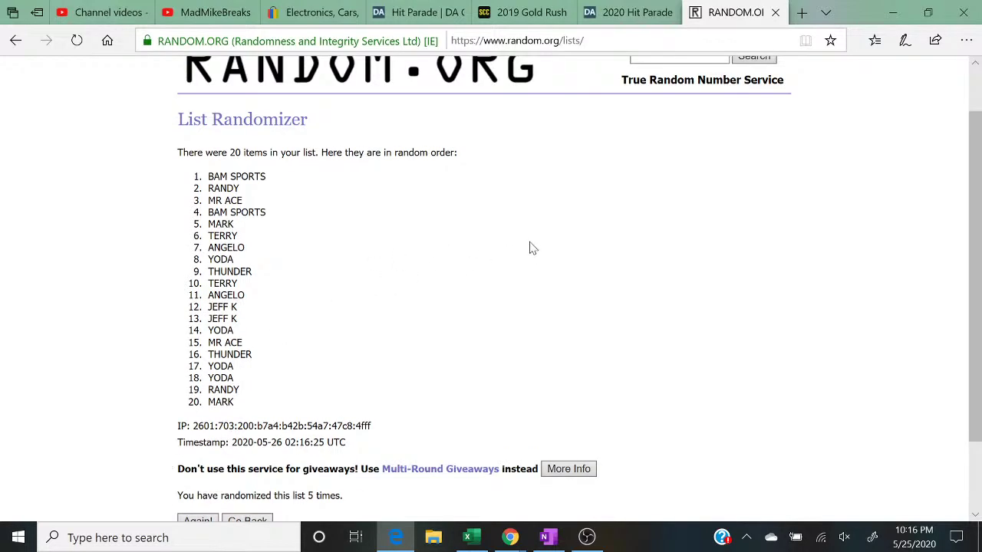
pyautogui.click(930, 13)
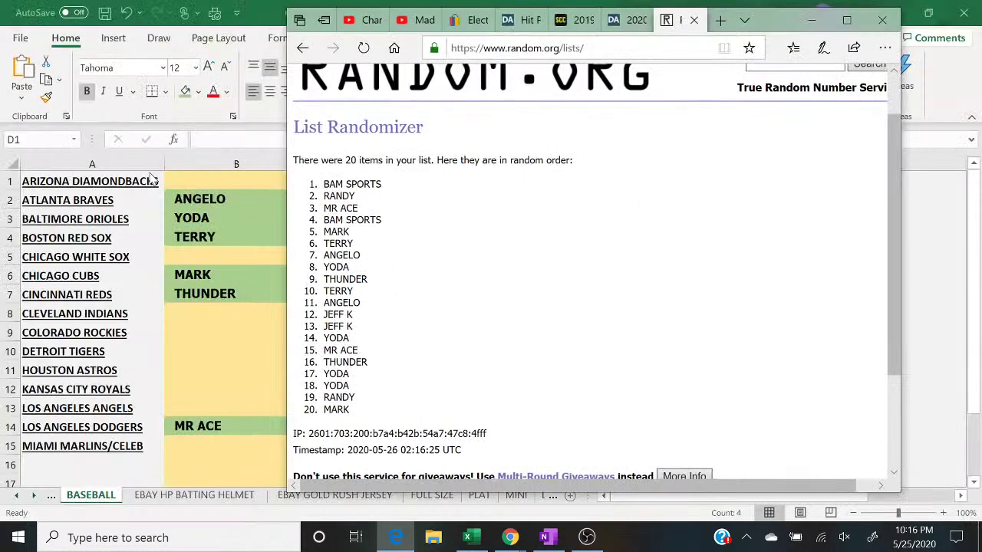
# Step: Enter the first randomized buyer names into B1 and B5
pyautogui.click(184, 180)
pyautogui.write('BAM')
pyautogui.press('Return')
pyautogui.click(187, 180)
pyautogui.press('F2')
pyautogui.write('SPORT')
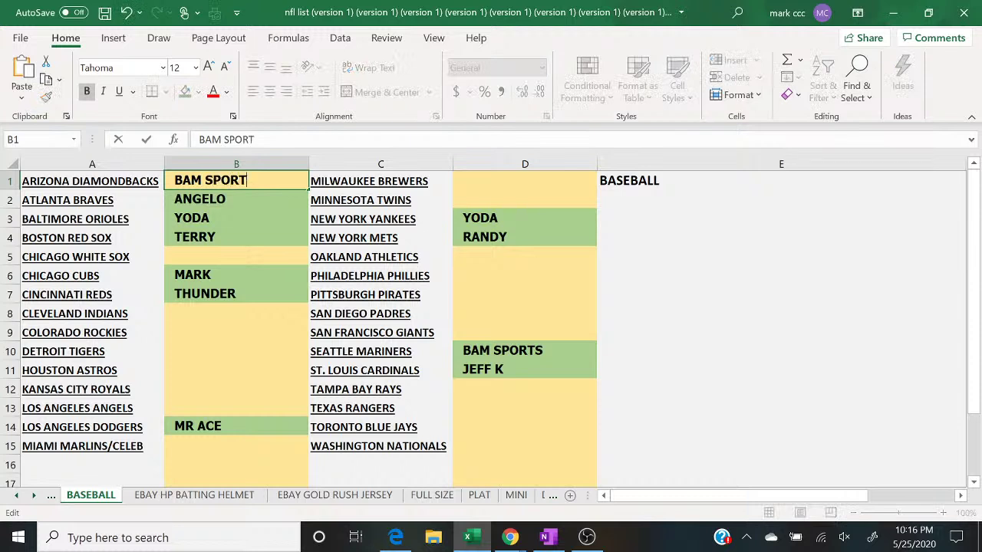
pyautogui.write('S')
pyautogui.press('Return')
pyautogui.press('Down')
pyautogui.press('Down')
pyautogui.press('Down')
pyautogui.write('RANDY')
pyautogui.press('Return')
pyautogui.press('Down')
pyautogui.press('Down')
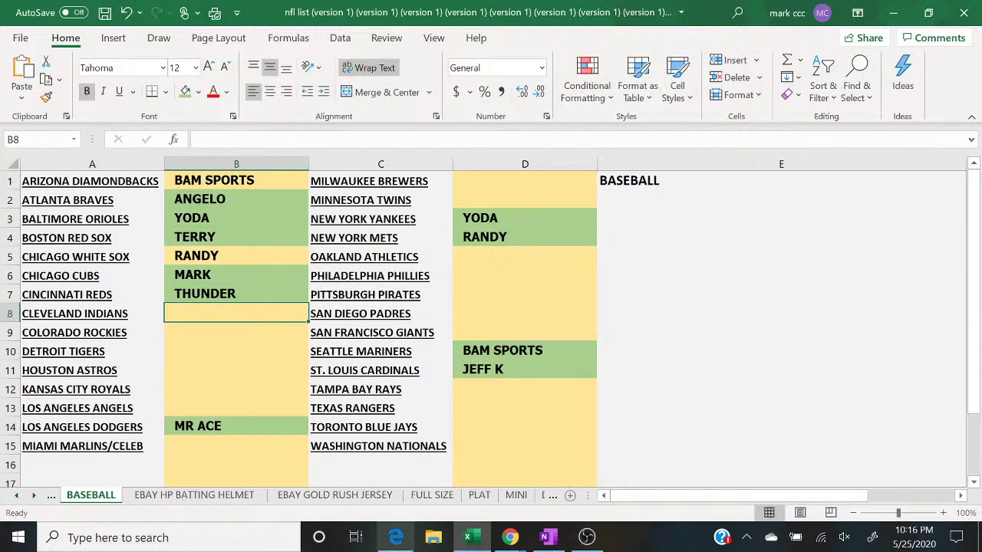
# Step: Fill B8 through B11 with the next buyer names from the randomized list
pyautogui.click(395, 537)
pyautogui.click(393, 538)
pyautogui.write('MR ACE')
pyautogui.press('Return')
pyautogui.write('BAM SPORTS')
pyautogui.press('Return')
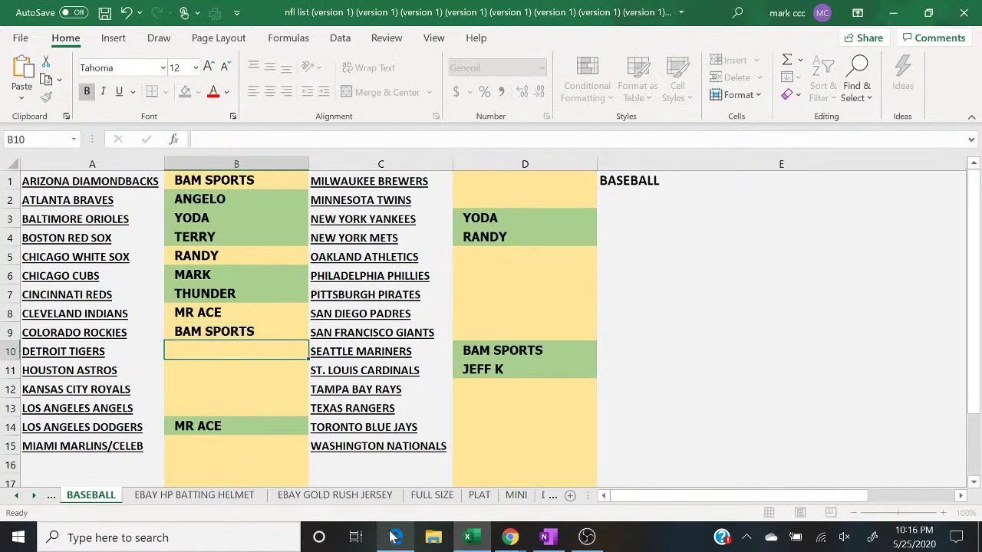
pyautogui.click(393, 537)
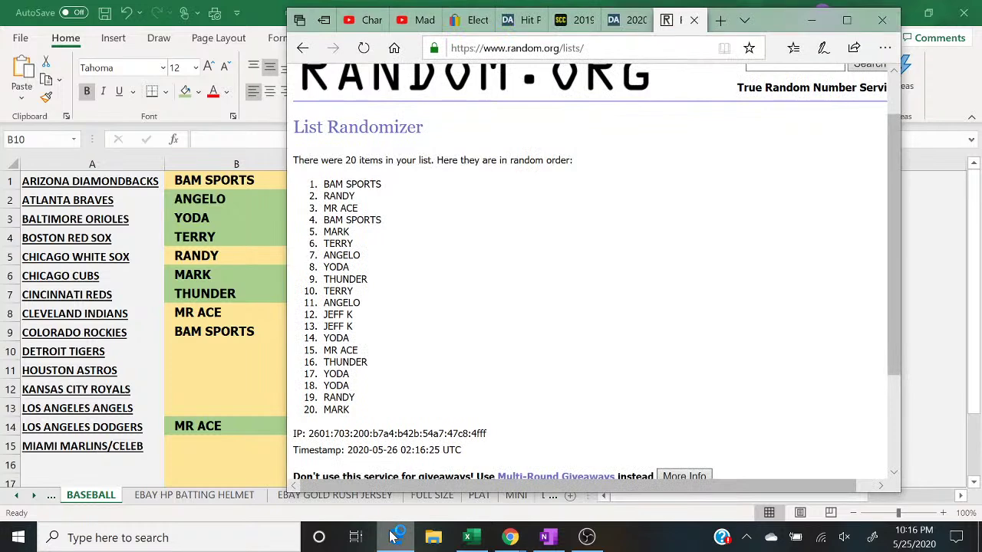
pyautogui.click(393, 537)
pyautogui.write('MARK')
pyautogui.press('Return')
pyautogui.write('TERRY')
pyautogui.press('Return')
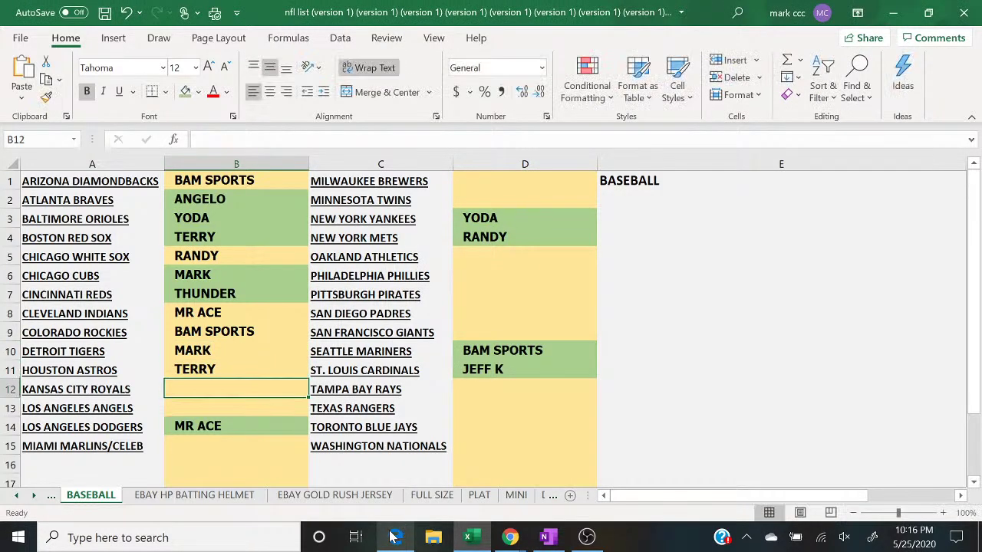
# Step: Fill B12, B13 and B15 with the next randomized buyer names
pyautogui.click(393, 538)
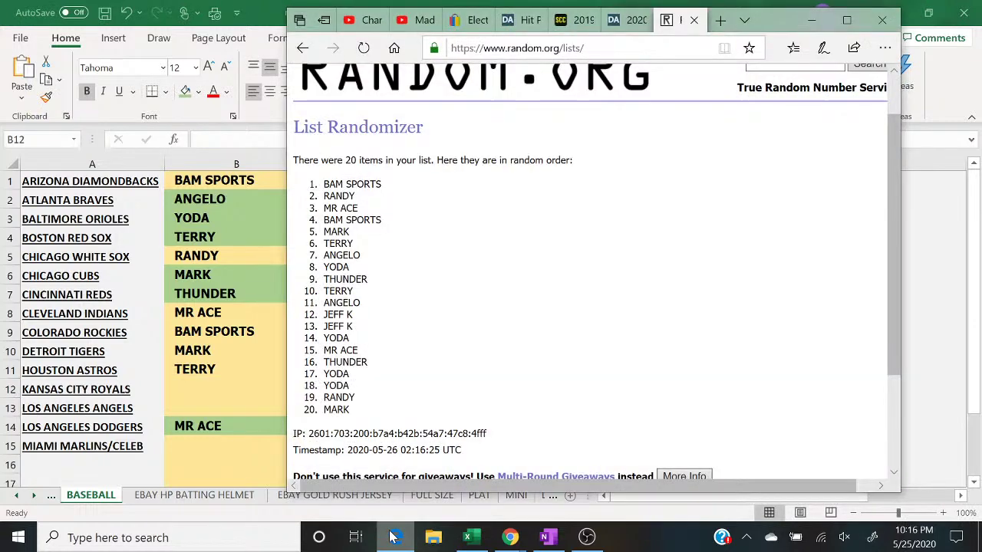
pyautogui.click(393, 537)
pyautogui.write('ANGELO')
pyautogui.press('Return')
pyautogui.write('YODA')
pyautogui.press('Return')
pyautogui.press('Return')
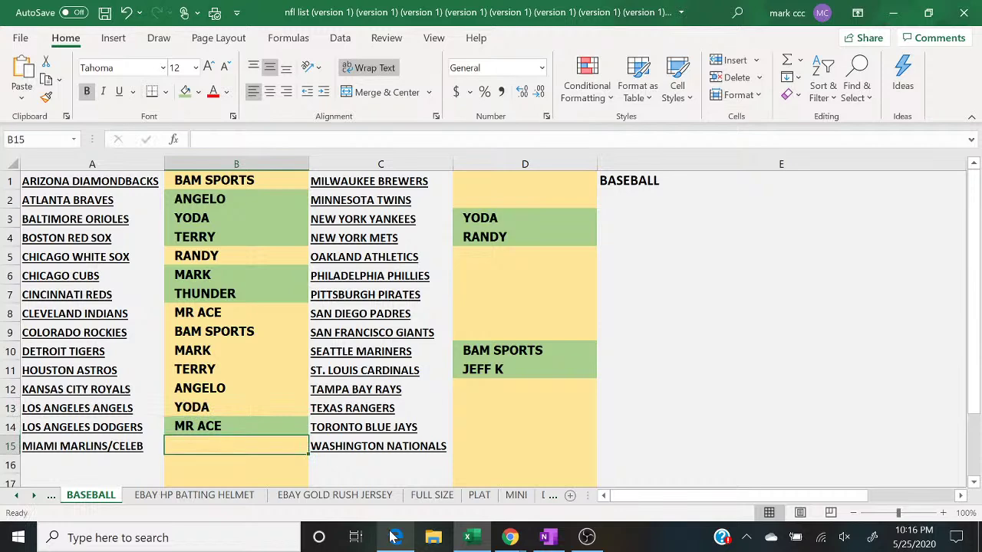
pyautogui.click(393, 537)
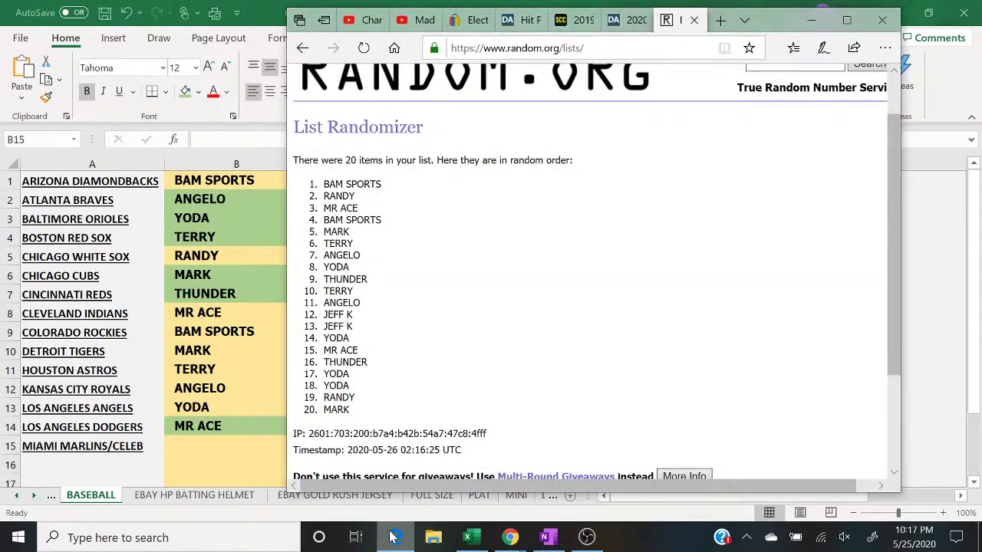
pyautogui.click(393, 537)
pyautogui.write('THUNDER')
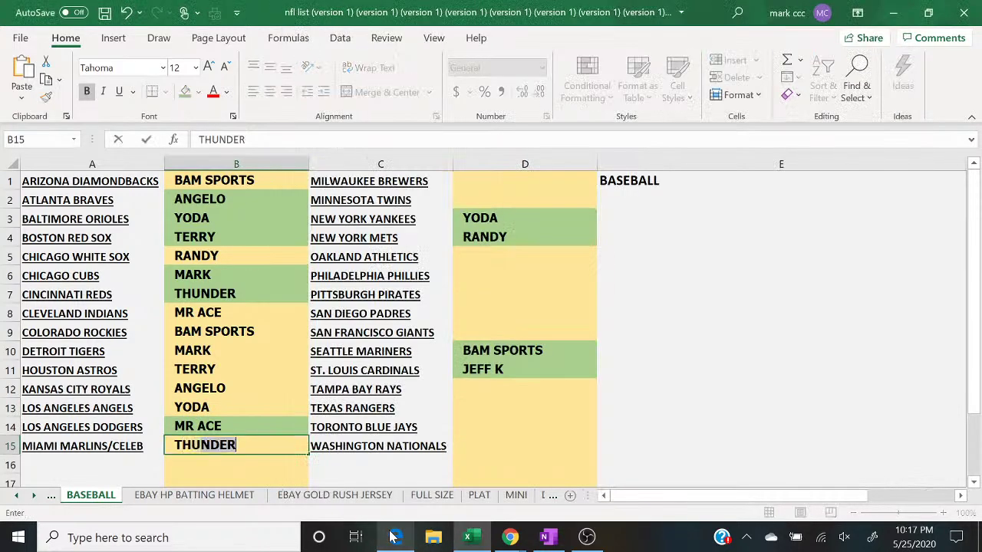
pyautogui.press('Return')
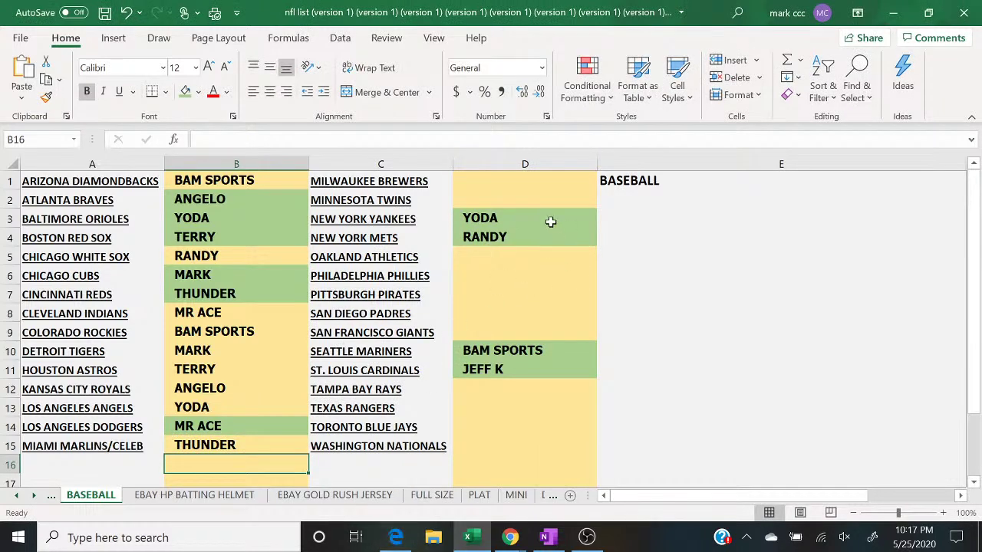
# Step: Fill D1, D2, D5 and D6 with the next randomized buyer names
pyautogui.click(525, 183)
pyautogui.write('TERRY')
pyautogui.press('Return')
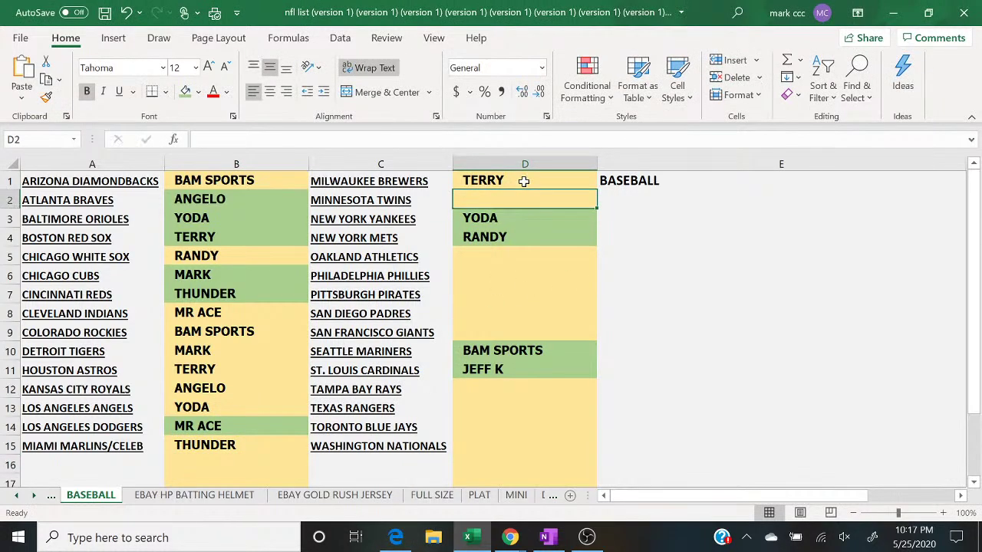
pyautogui.click(397, 538)
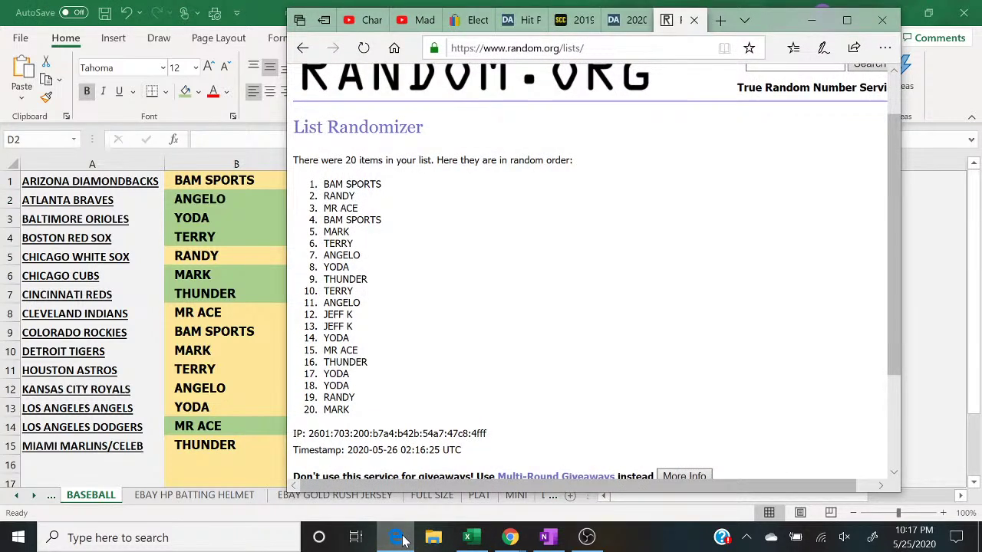
pyautogui.click(403, 540)
pyautogui.write('ANGELO')
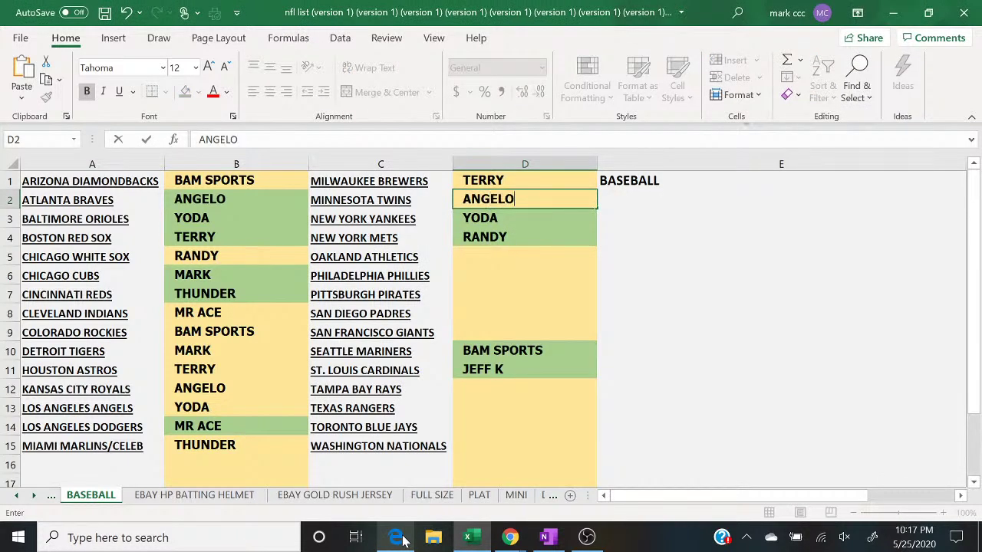
pyautogui.press('Return')
pyautogui.press('Return')
pyautogui.press('Return')
pyautogui.write('J')
pyautogui.press('Return')
pyautogui.write('J')
pyautogui.press('Return')
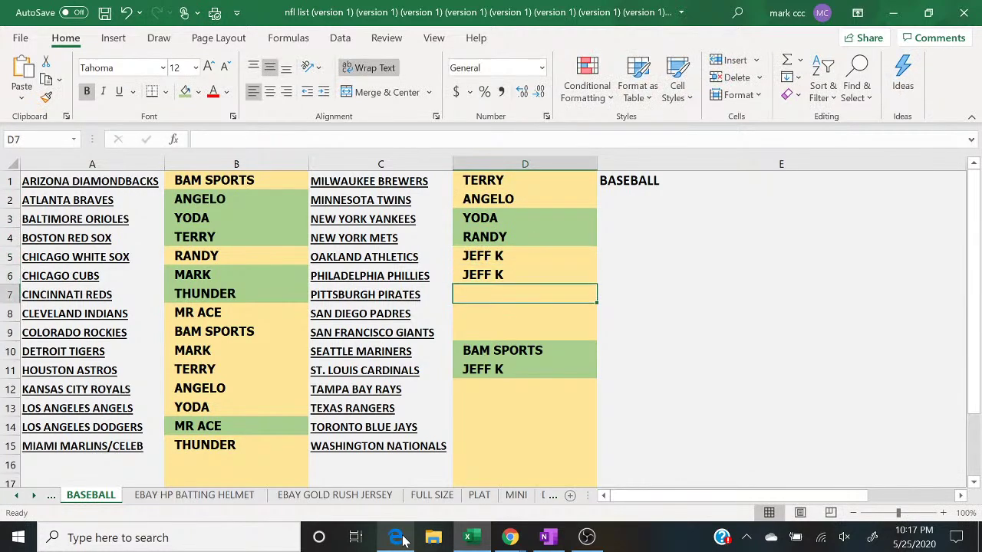
# Step: Fill D7, D8 and D9 with the next randomized buyer names
pyautogui.click(397, 538)
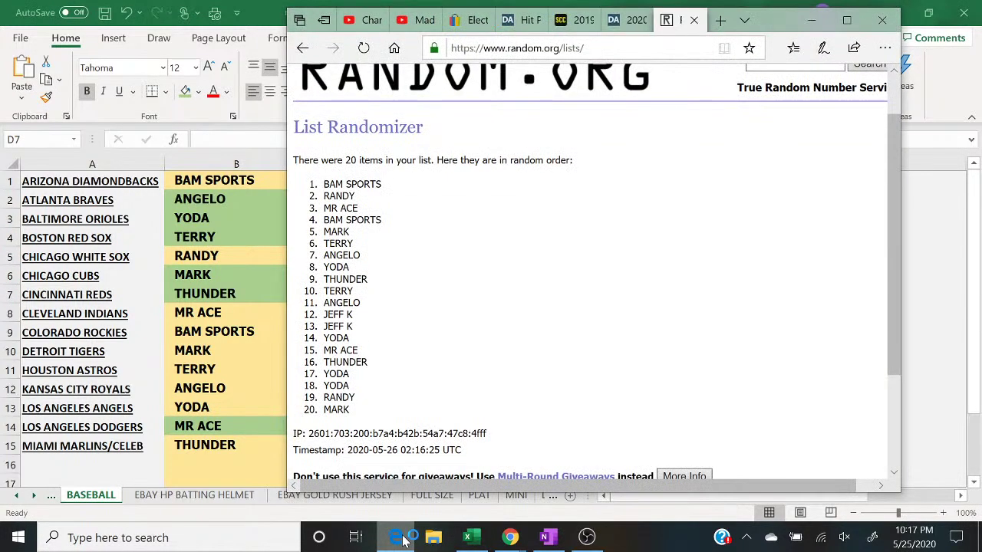
pyautogui.click(397, 538)
pyautogui.write('YODA')
pyautogui.press('Return')
pyautogui.write('MR ACE')
pyautogui.press('Return')
pyautogui.click(403, 539)
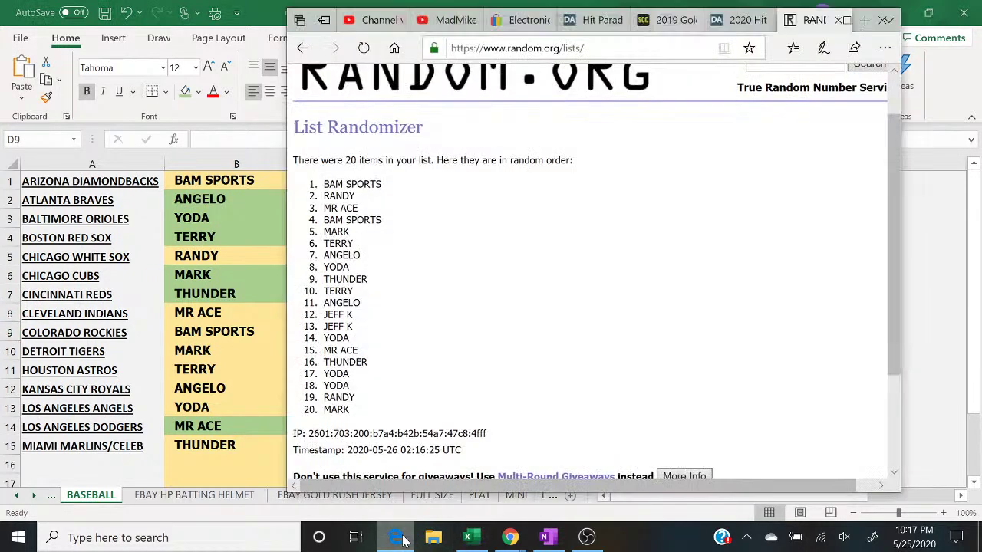
pyautogui.click(402, 540)
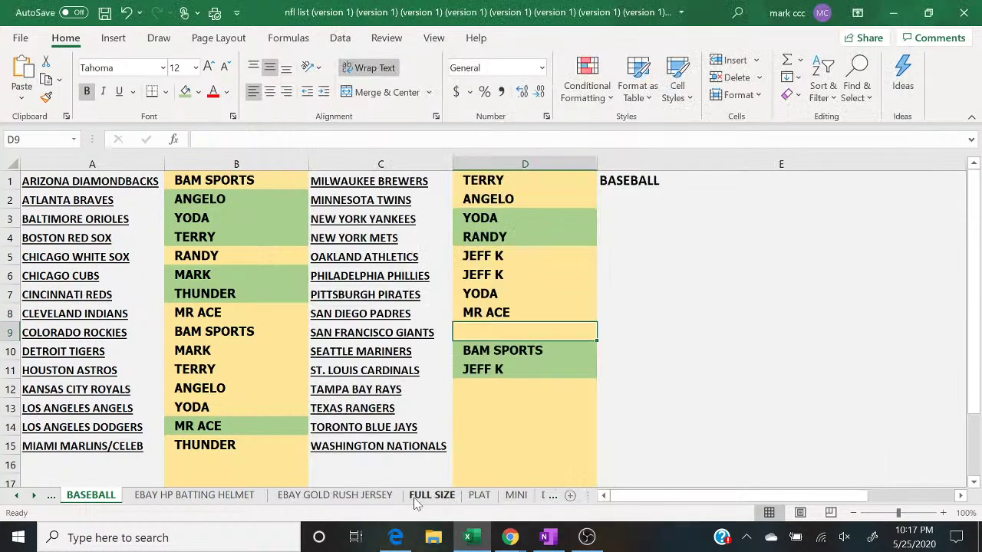
pyautogui.write('THUN')
pyautogui.write('DER')
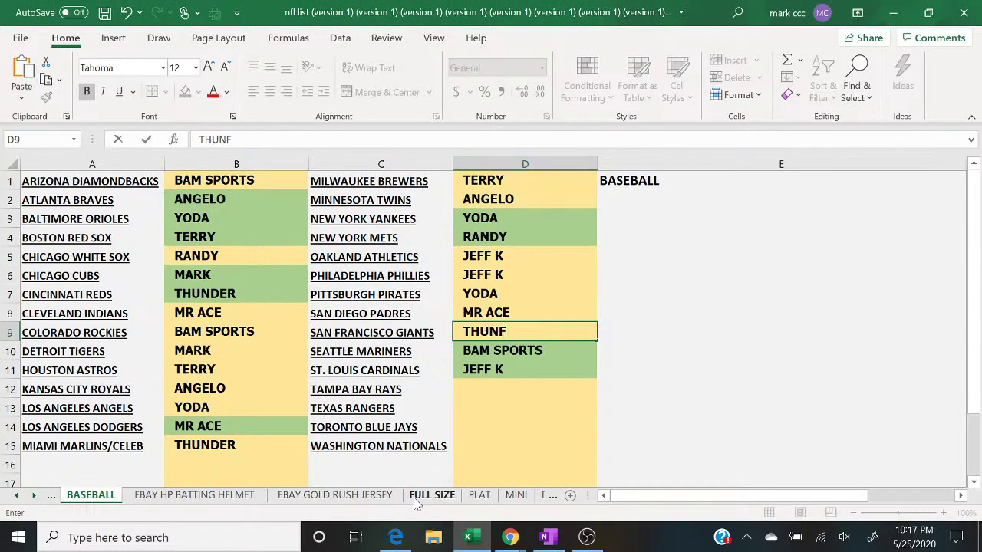
pyautogui.press('Return')
pyautogui.press('Return')
# Step: Fill D12 through D14 with buyer names and start typing the Nationals' buyer
pyautogui.press('Return')
pyautogui.write('YO')
pyautogui.press('Return')
pyautogui.write('YO')
pyautogui.press('Return')
pyautogui.click(395, 538)
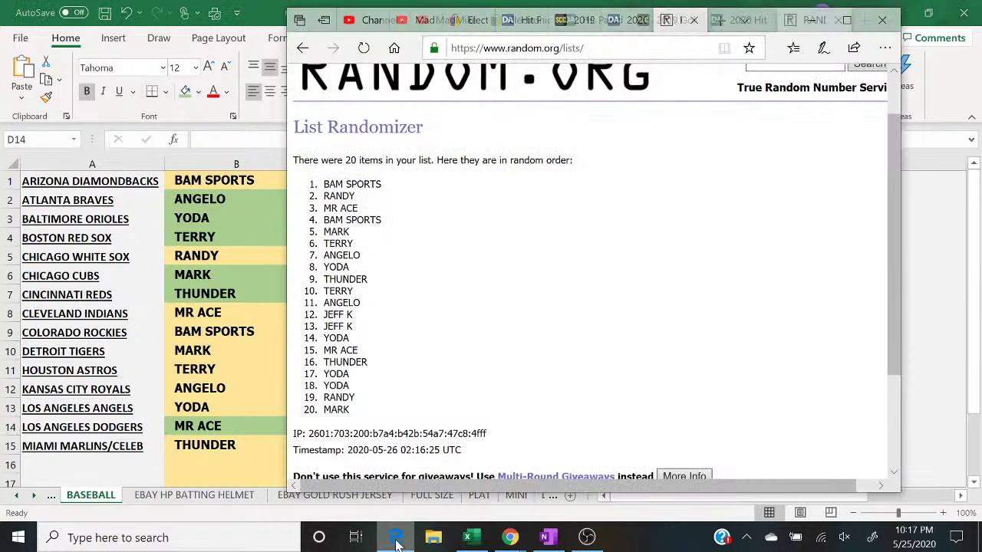
pyautogui.click(395, 538)
pyautogui.write('RANDY')
pyautogui.press('Return')
pyautogui.write('MARK')
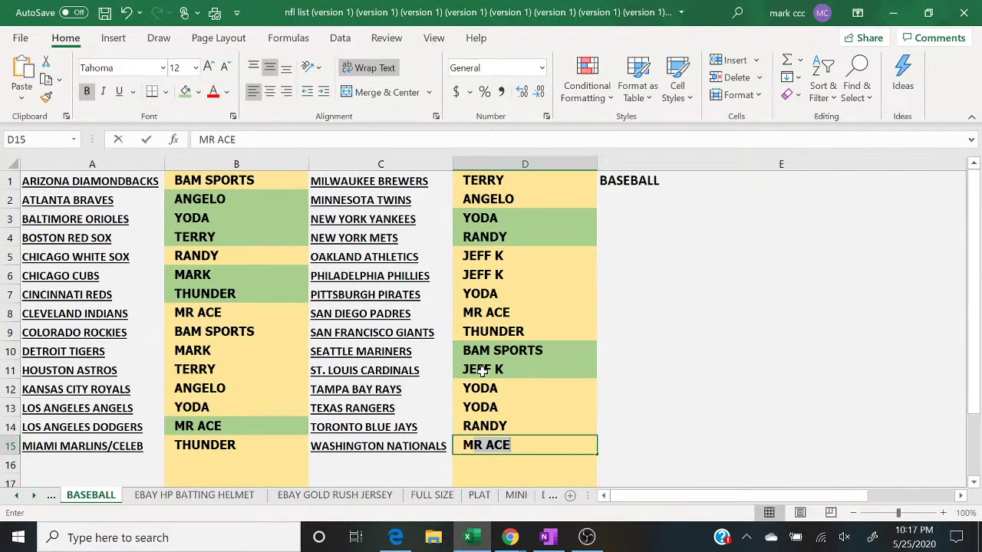
pyautogui.moveTo(511, 537)
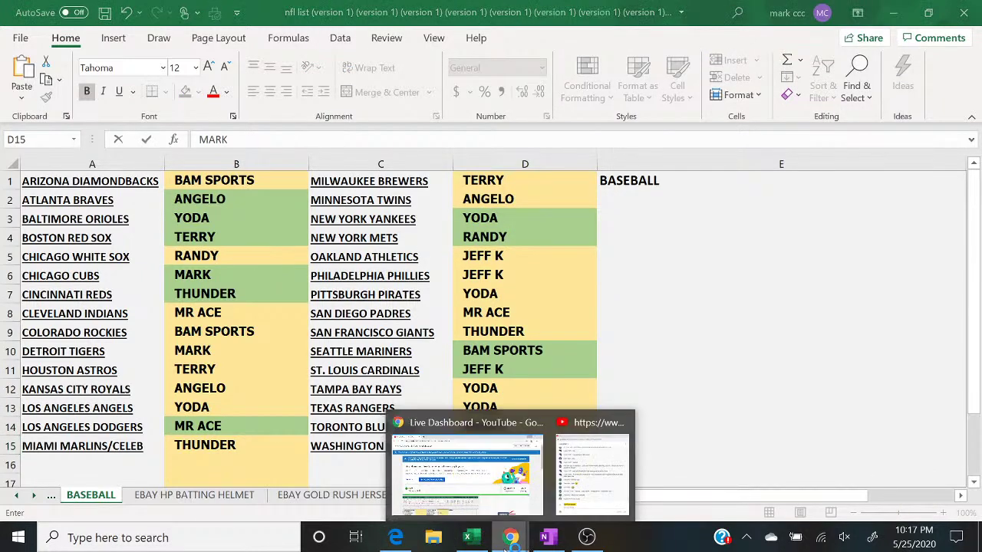
pyautogui.click(603, 474)
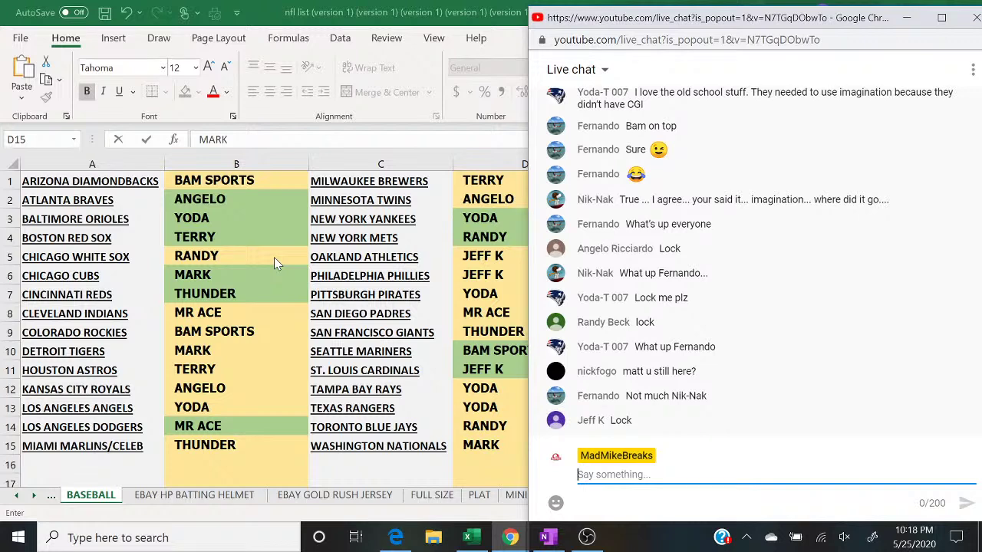
pyautogui.click(210, 167)
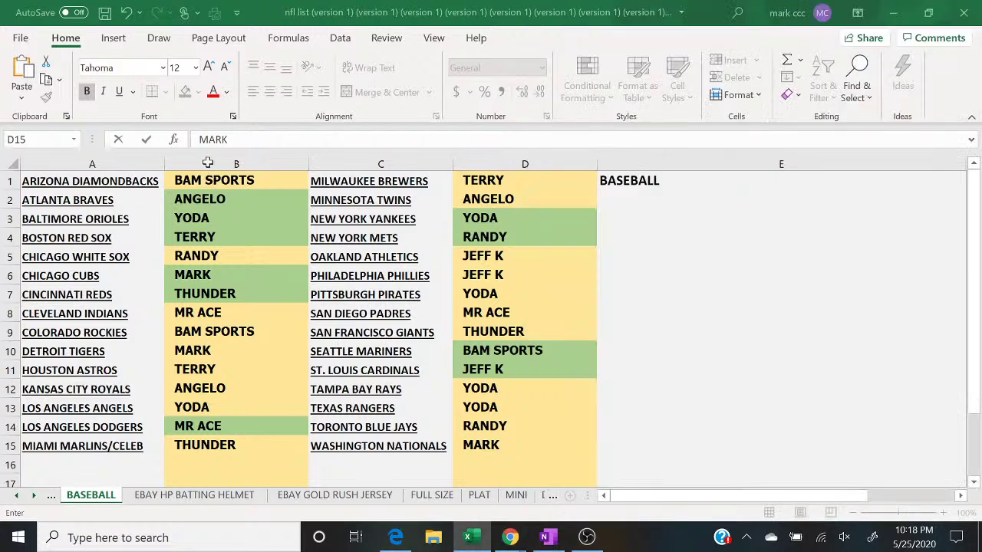
# Step: Shade columns B and D of the BASEBALL sheet green as paid, then bring up the live chat
pyautogui.click(230, 164)
pyautogui.click(184, 91)
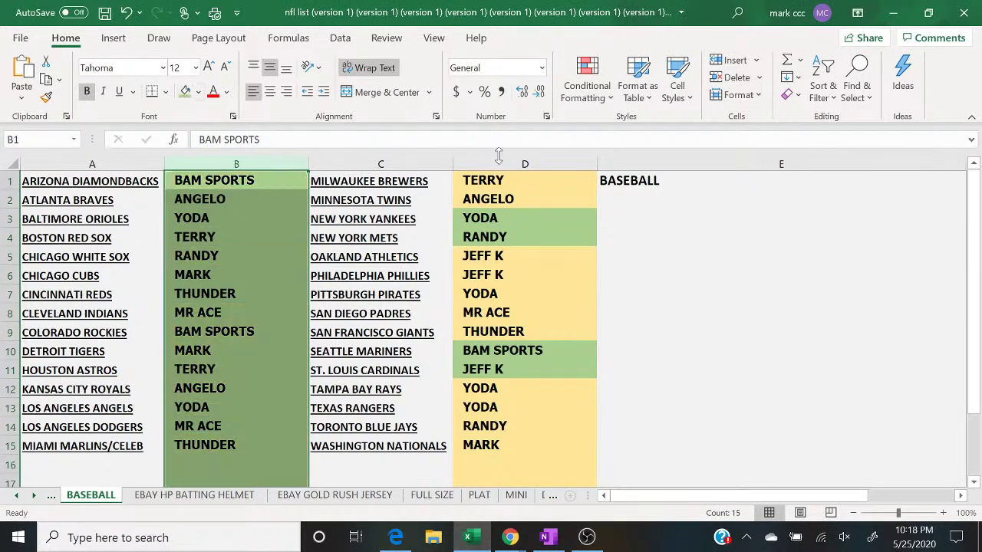
pyautogui.click(499, 164)
pyautogui.click(186, 91)
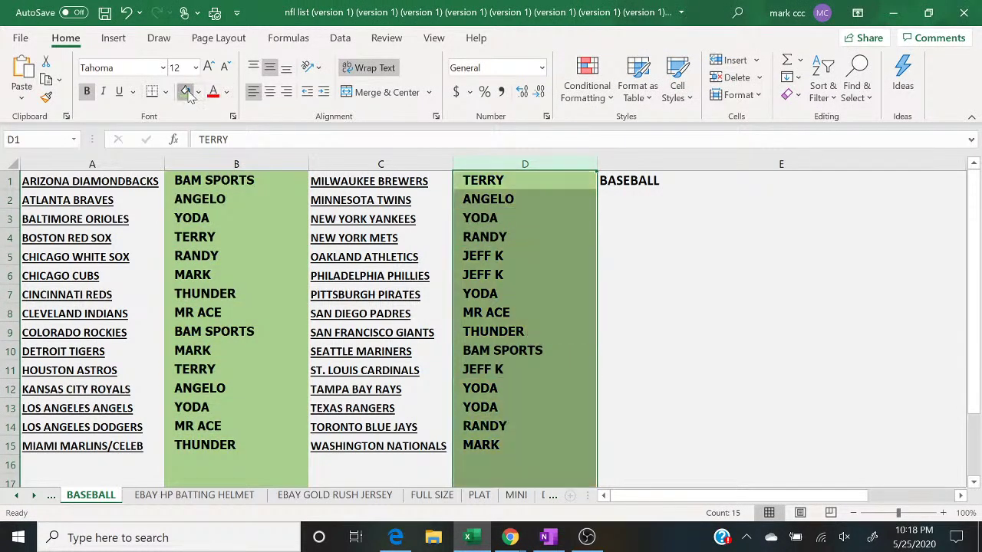
pyautogui.click(661, 309)
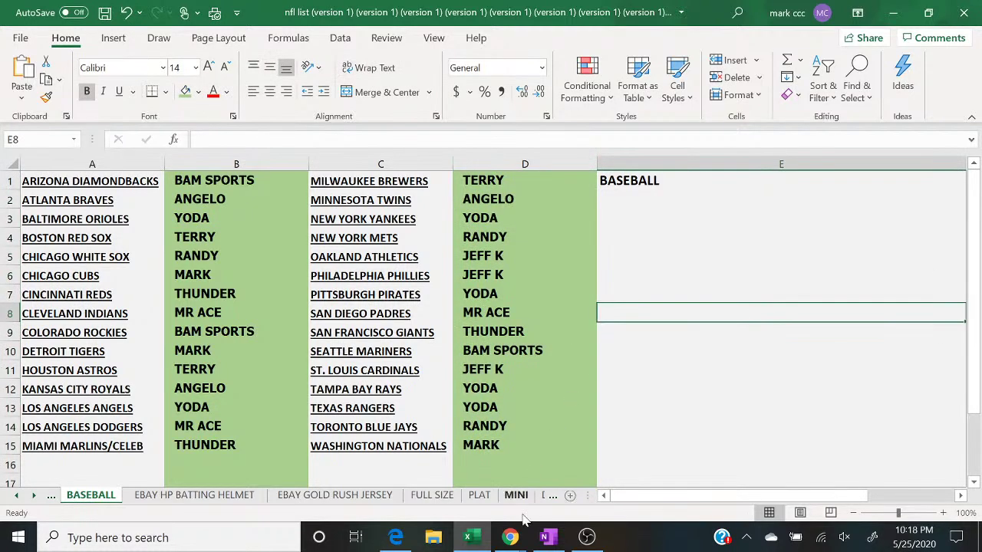
pyautogui.moveTo(510, 537)
pyautogui.click(600, 497)
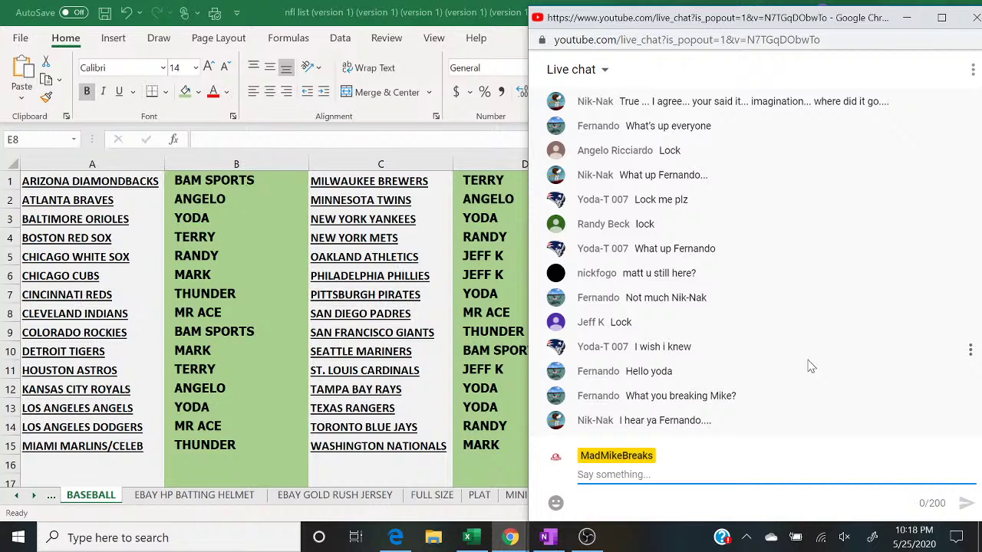
# Step: On the FULL SIZE sheet, shade buyer cells B9, B10 and B2 green, then return to BASEBALL
pyautogui.click(426, 496)
pyautogui.click(223, 330)
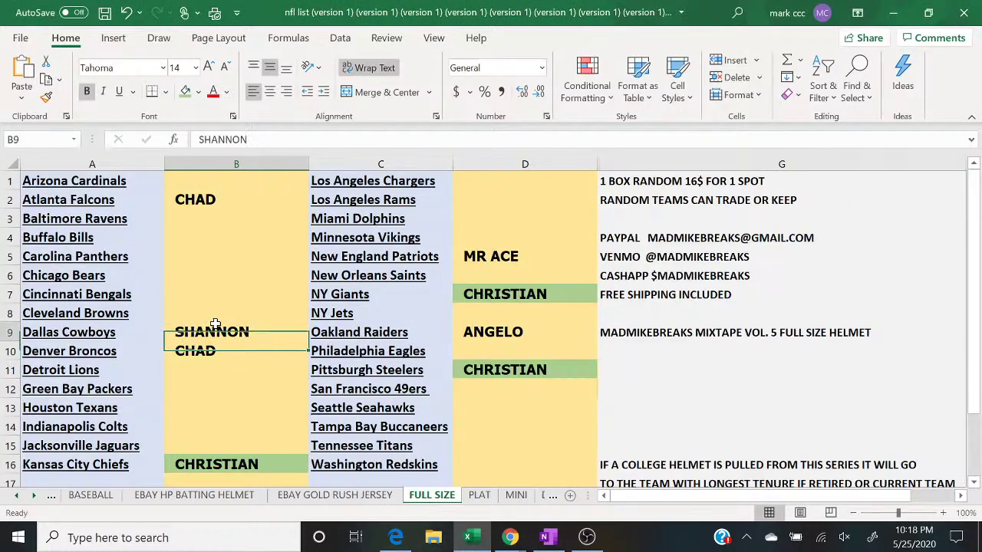
pyautogui.click(187, 96)
pyautogui.press('Down')
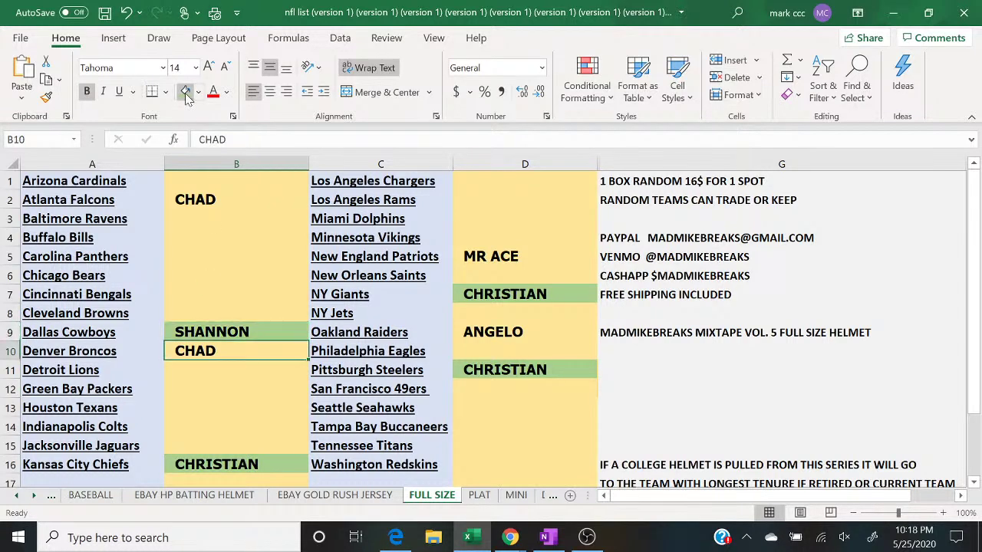
pyautogui.click(187, 96)
pyautogui.press('Up')
pyautogui.press('Up')
pyautogui.press('Up')
pyautogui.press('Up')
pyautogui.press('Up')
pyautogui.press('Up')
pyautogui.press('Up')
pyautogui.press('Up')
pyautogui.press('Up')
pyautogui.click(187, 96)
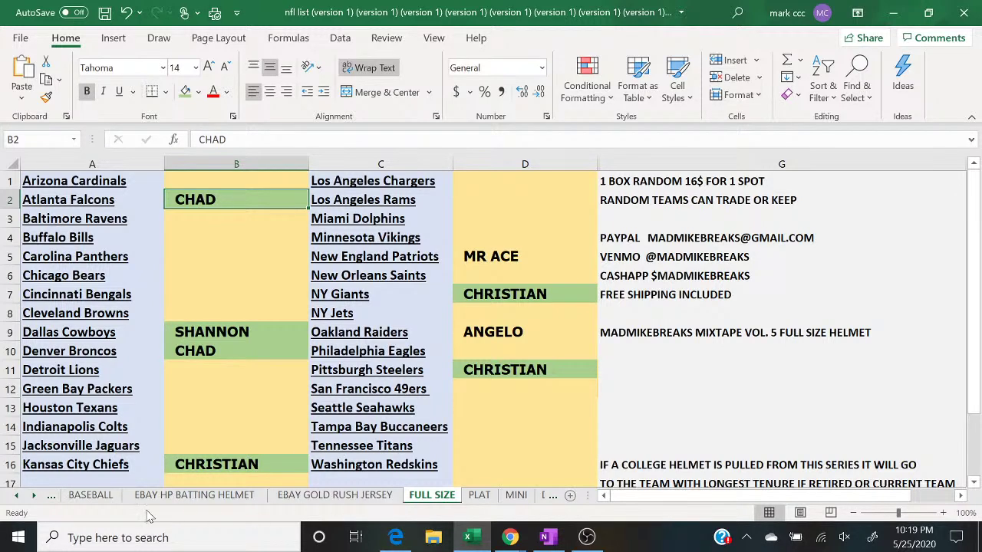
pyautogui.click(108, 501)
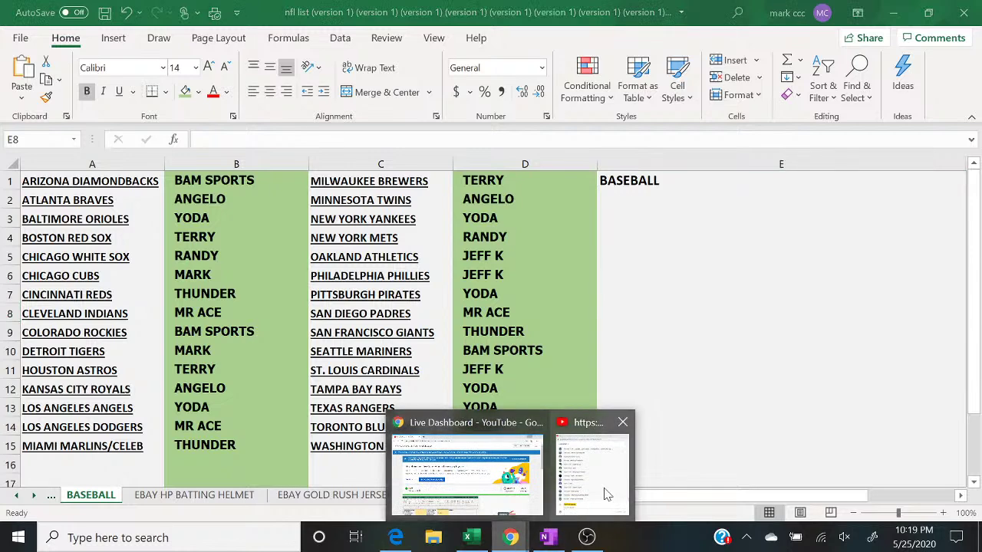
# Step: Bring the YouTube live chat popout window in front of the spreadsheet
pyautogui.click(605, 491)
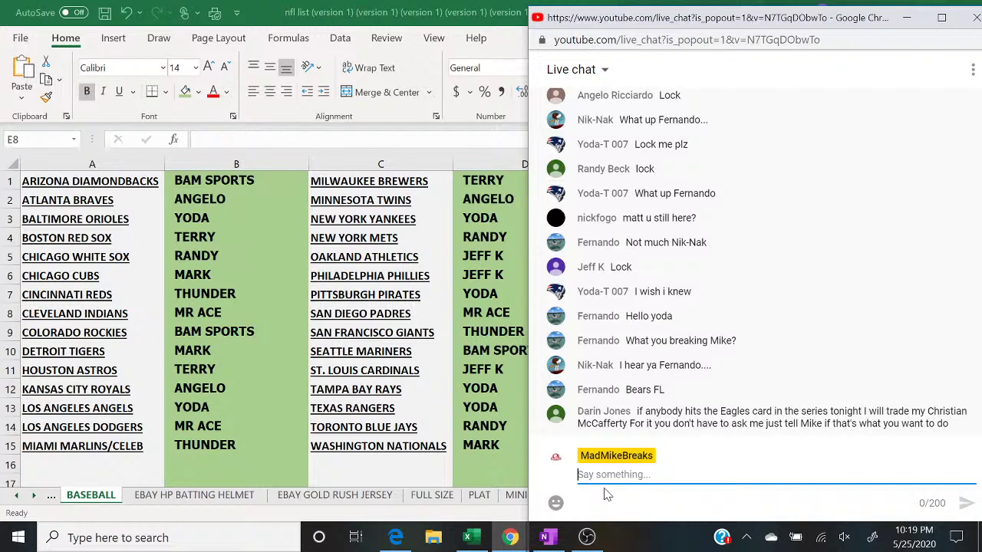
# Step: Switch the OBS stream to the 'display' scene and bring the Excel workbook forward
pyautogui.click(587, 537)
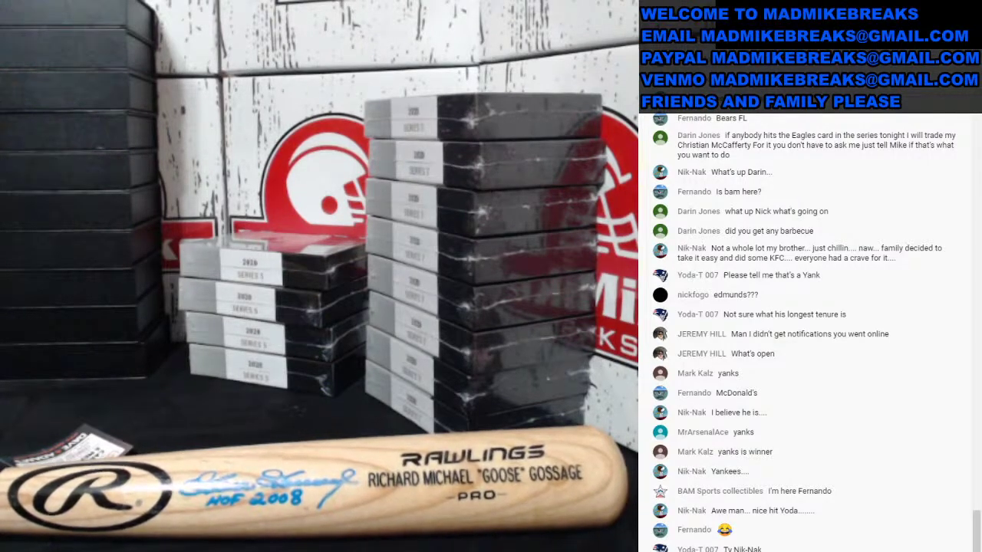
pyautogui.click(132, 390)
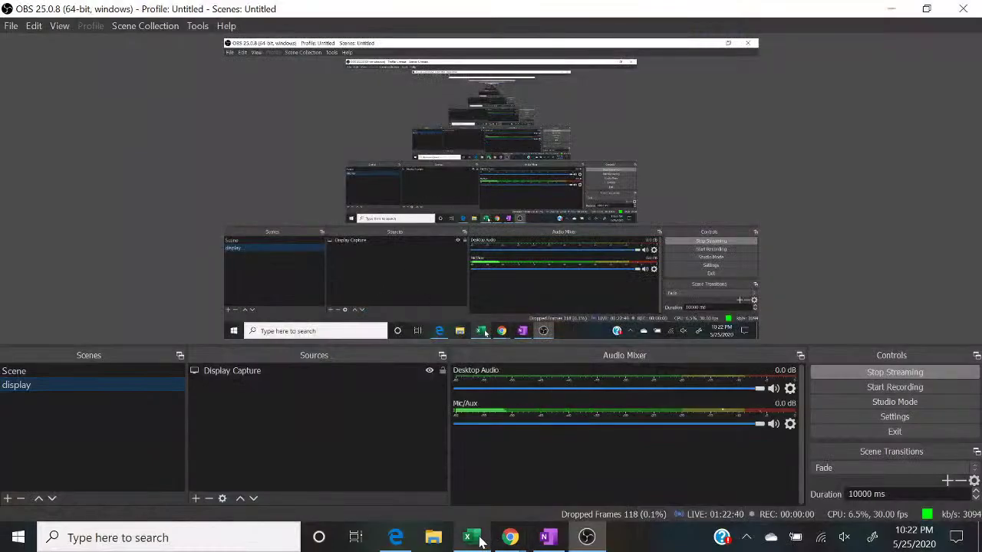
pyautogui.click(471, 537)
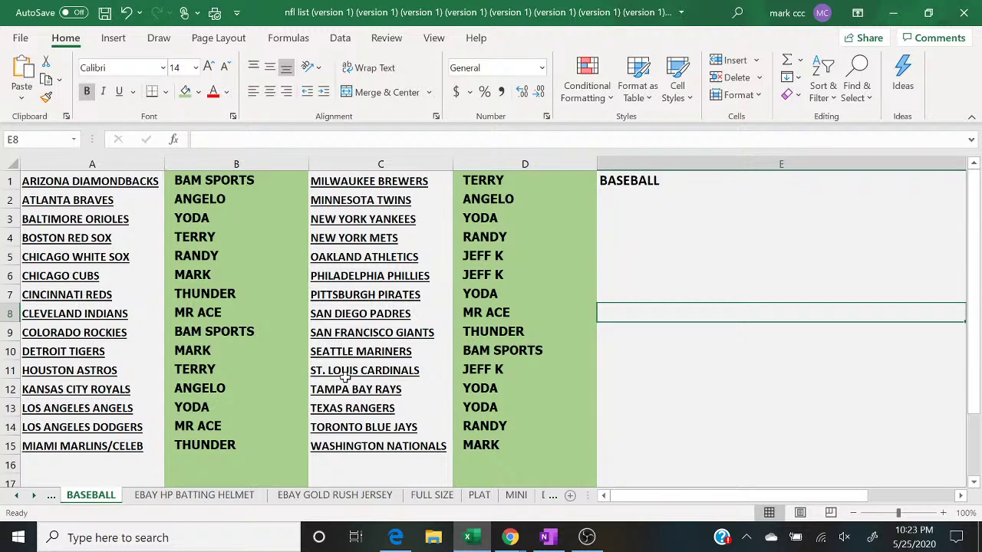
# Step: Clear all buyer names from columns B and D of the BASEBALL sheet
pyautogui.click(522, 219)
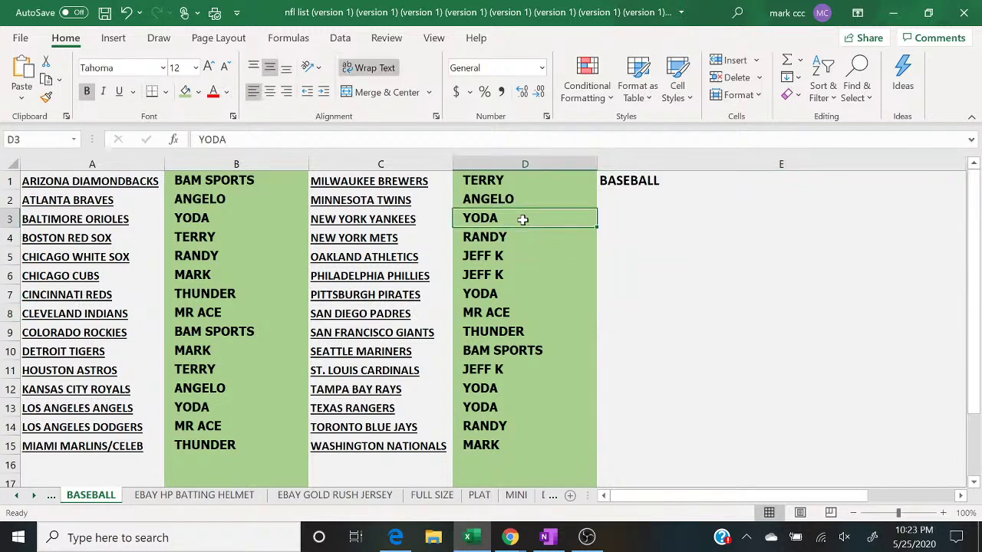
pyautogui.click(266, 165)
pyautogui.rightClick(267, 166)
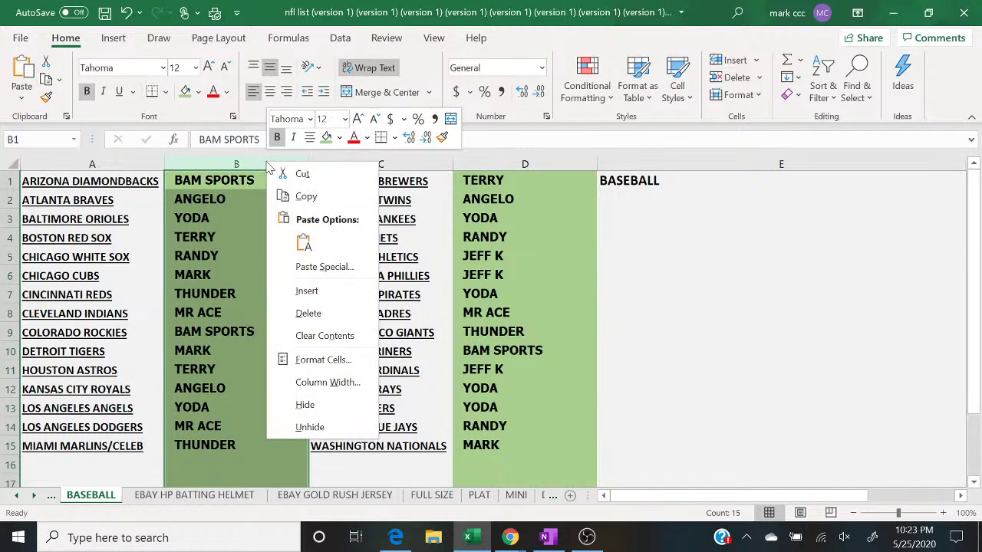
pyautogui.click(325, 336)
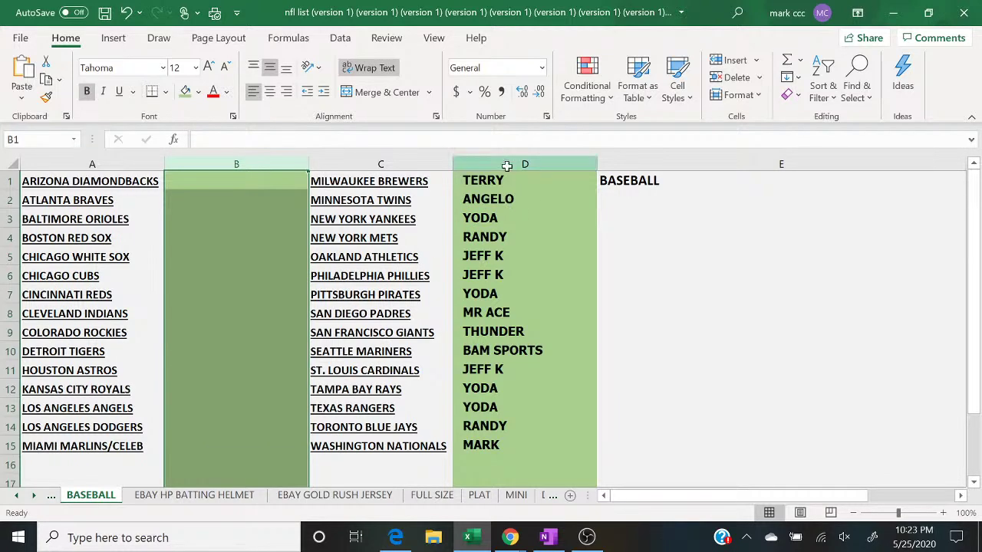
pyautogui.click(506, 163)
pyautogui.rightClick(506, 163)
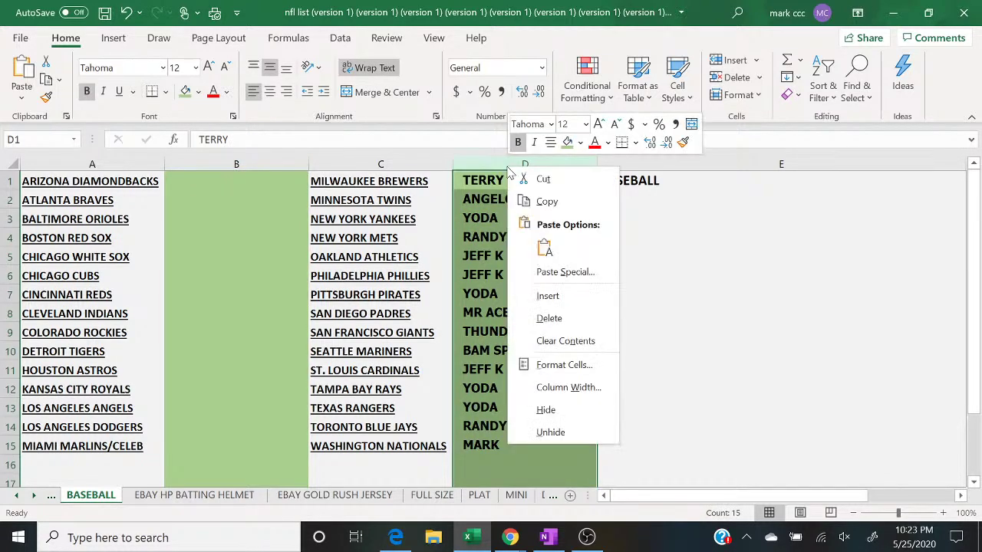
pyautogui.click(551, 338)
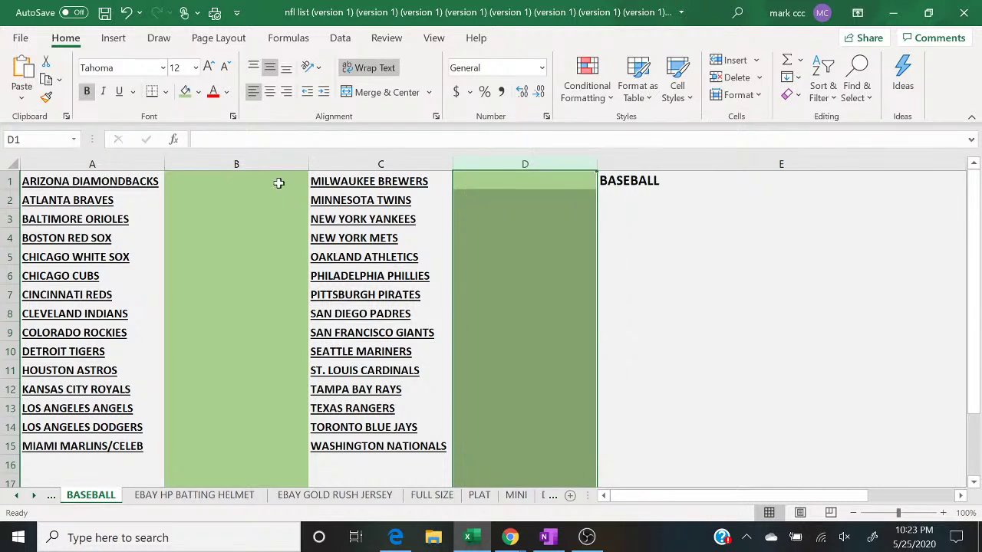
# Step: Change the fill of columns B and D from green to light gold
pyautogui.click(254, 163)
pyautogui.click(198, 92)
pyautogui.click(268, 158)
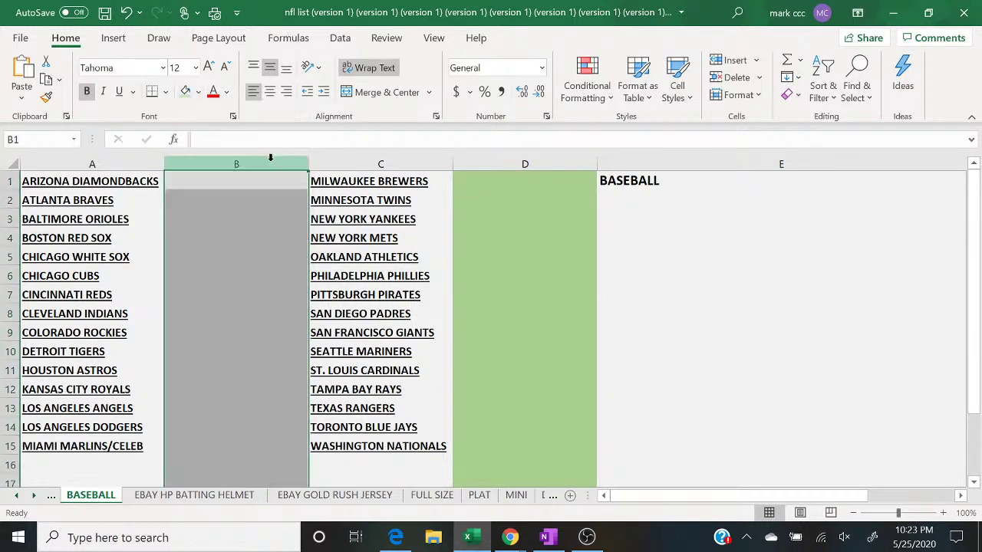
pyautogui.click(198, 92)
pyautogui.click(279, 170)
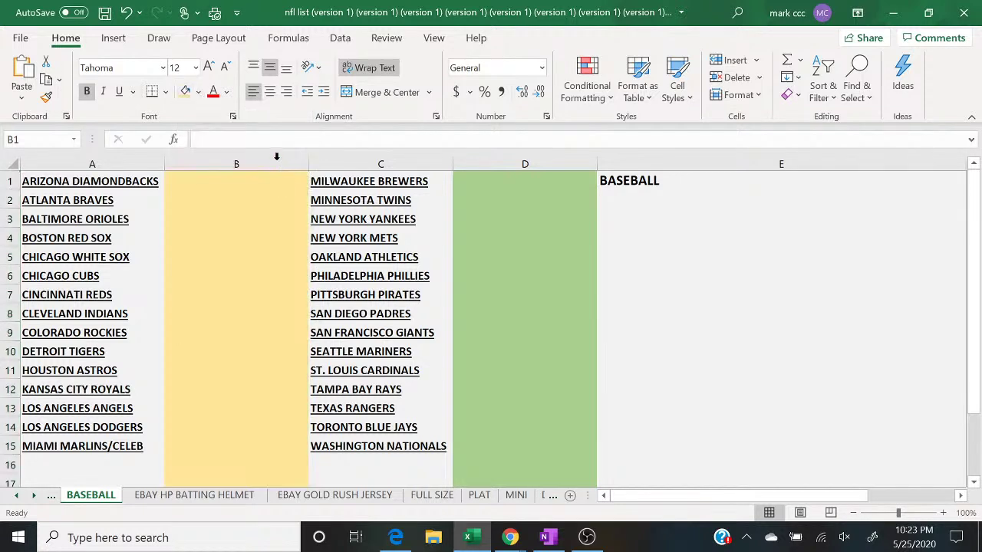
pyautogui.click(518, 159)
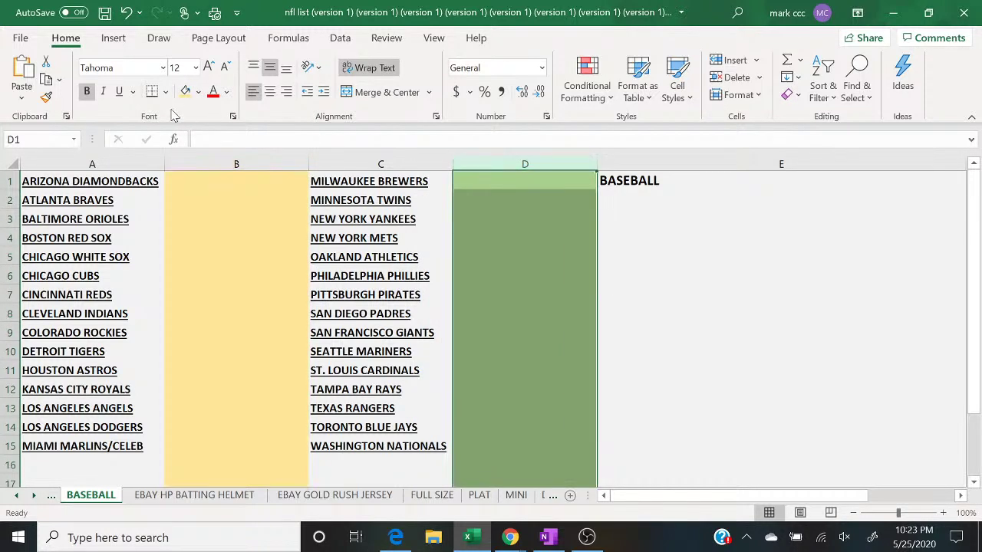
pyautogui.click(185, 91)
pyautogui.click(694, 317)
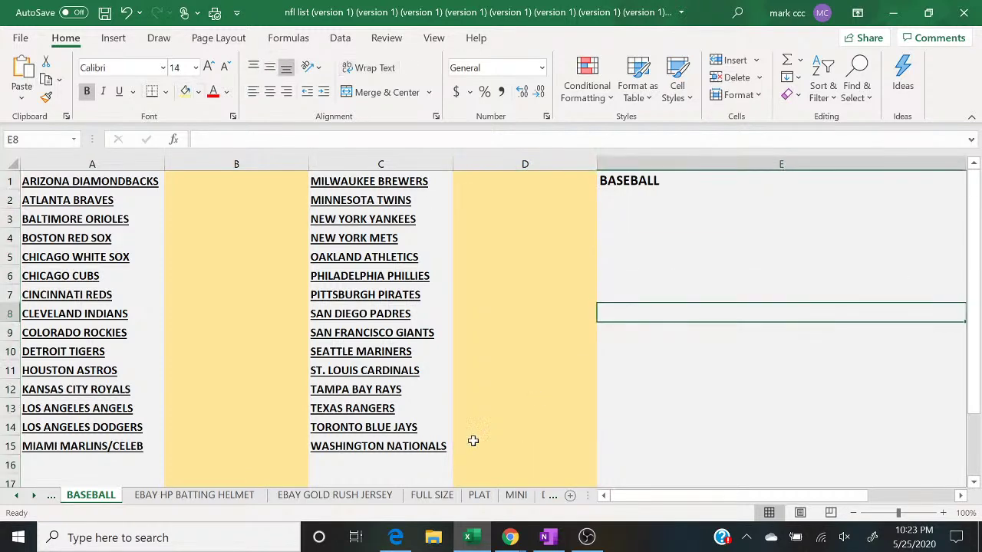
# Step: On the FULL SIZE sheet, type the buyer's name into B6 beside the Chicago Bears
pyautogui.click(432, 495)
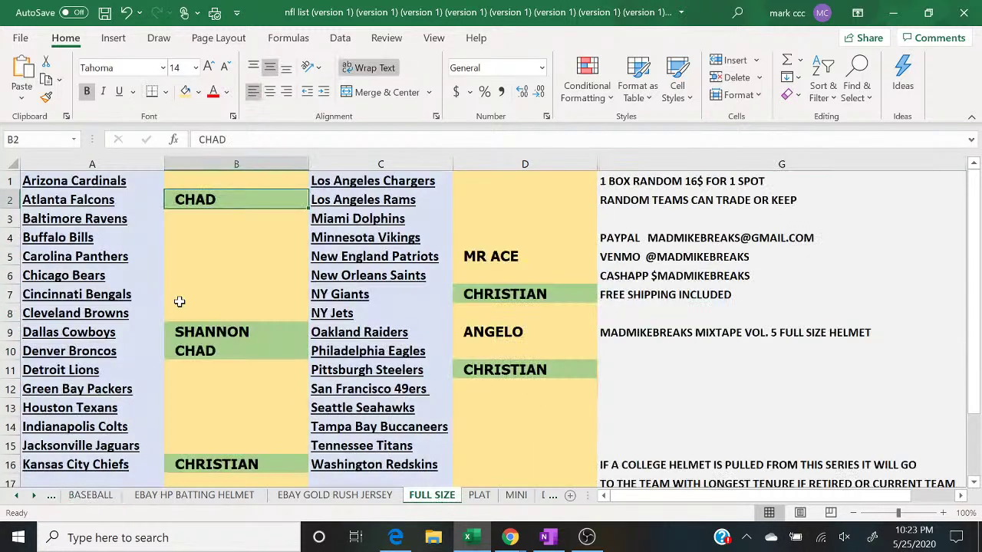
pyautogui.doubleClick(184, 278)
pyautogui.write('FERNANDO')
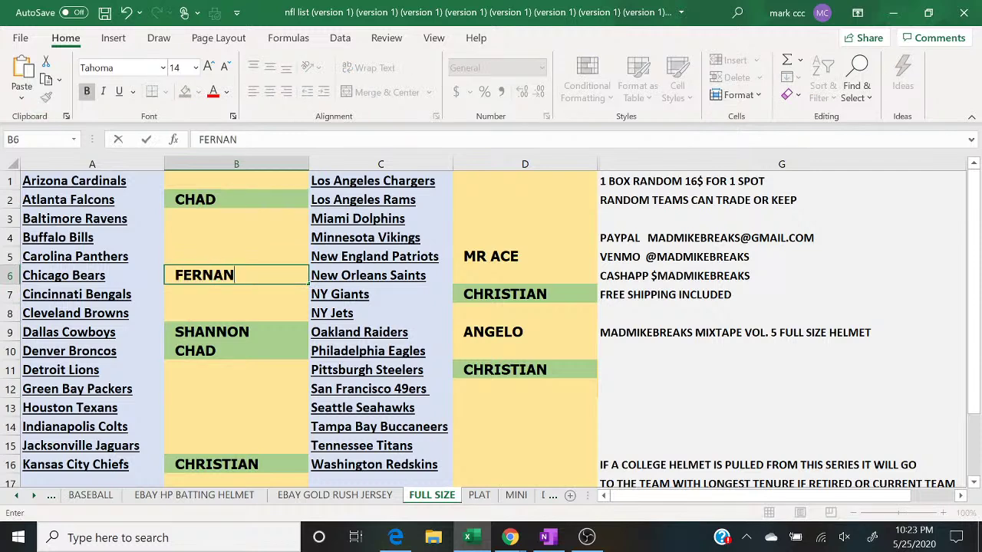
pyautogui.click(511, 537)
# Step: Bring the live chat forward, reveal the held-for-review message, and scroll through the chat
pyautogui.click(594, 483)
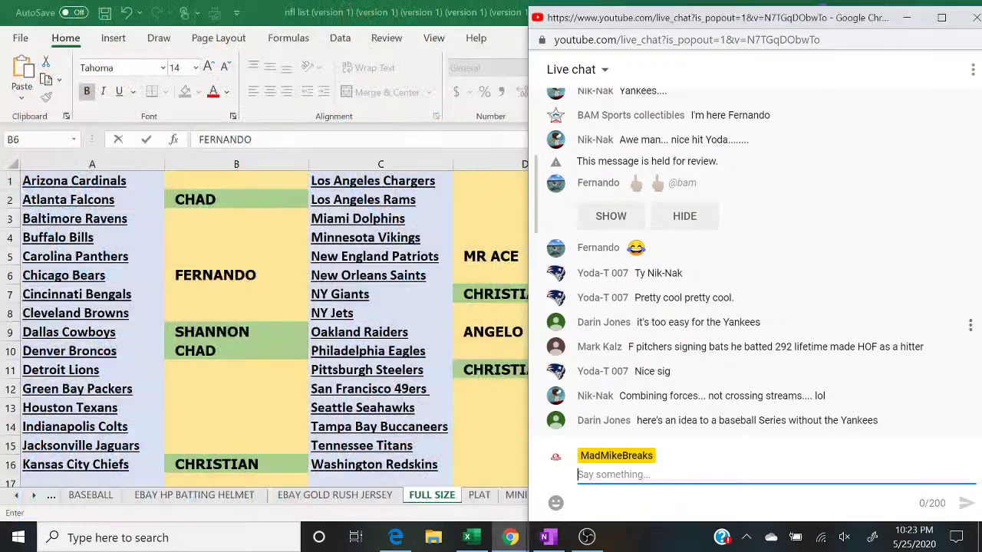
pyautogui.click(623, 215)
pyautogui.scroll(5, 625, 219)
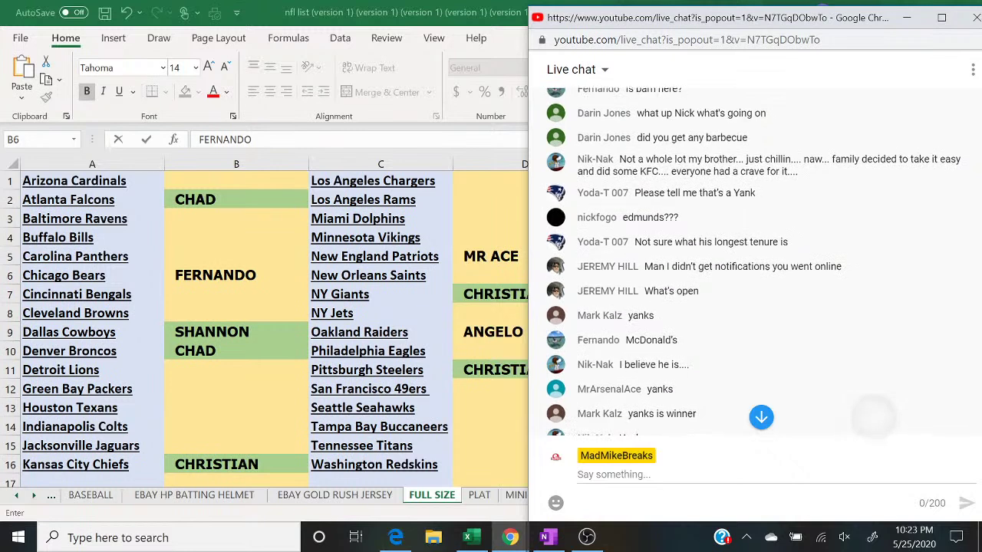
pyautogui.scroll(1, 752, 261)
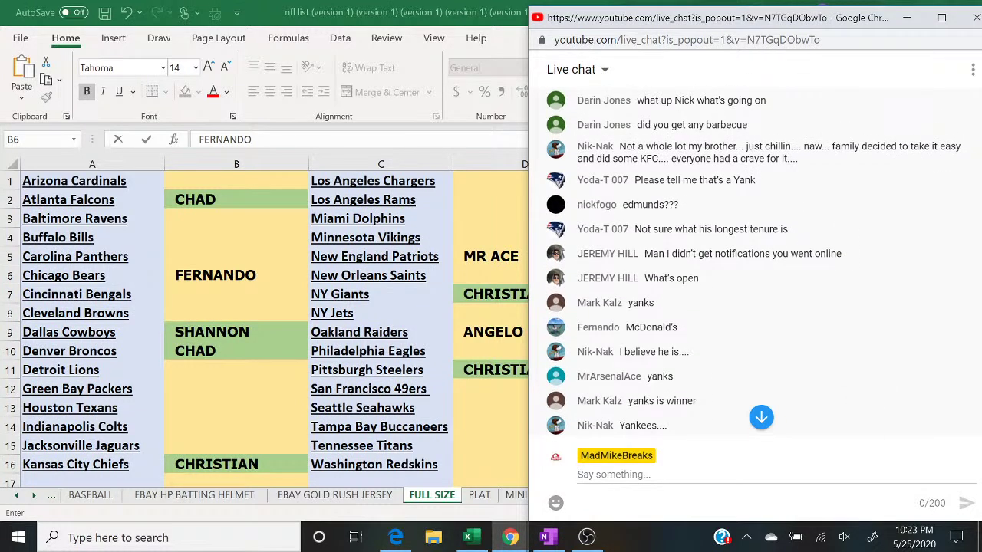
pyautogui.scroll(2, 752, 261)
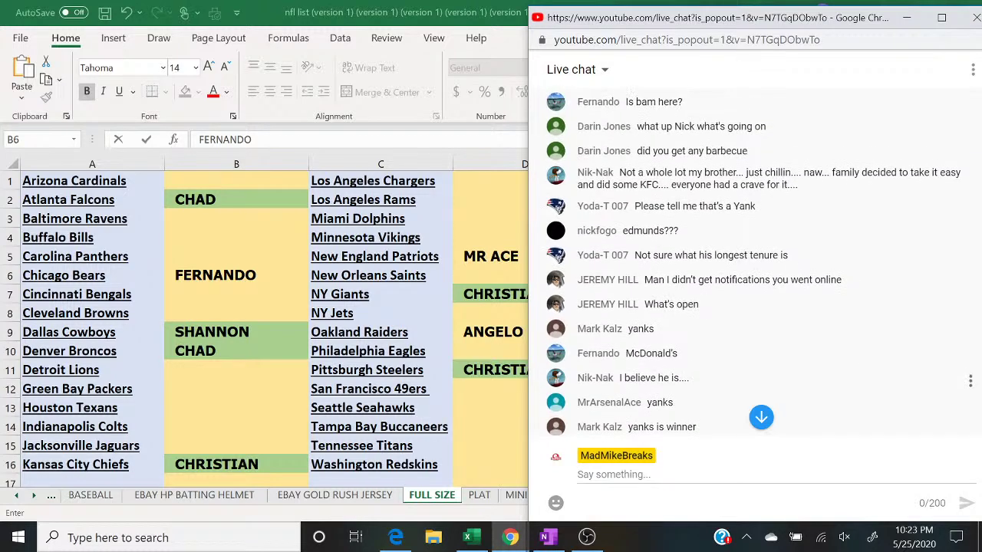
pyautogui.scroll(3, 752, 261)
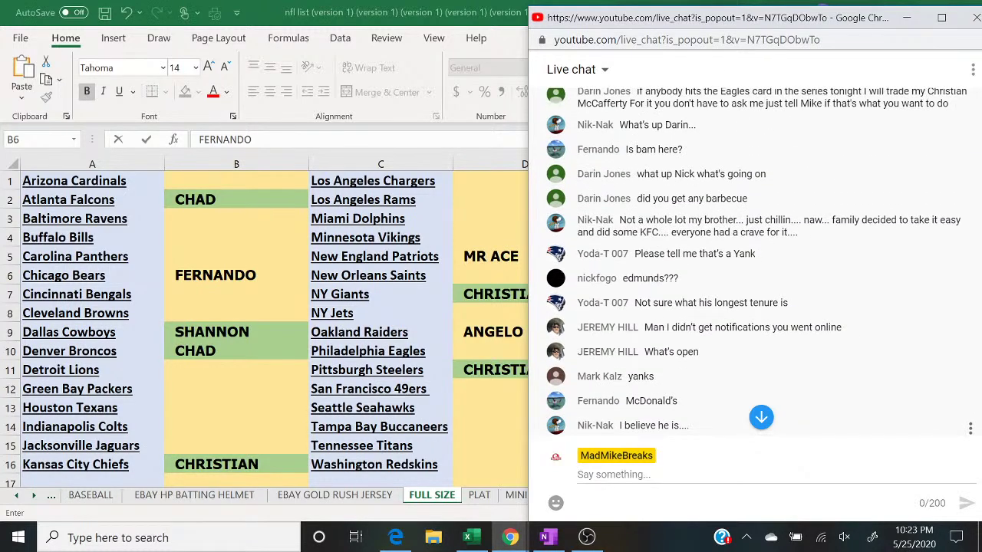
pyautogui.scroll(-3, 752, 261)
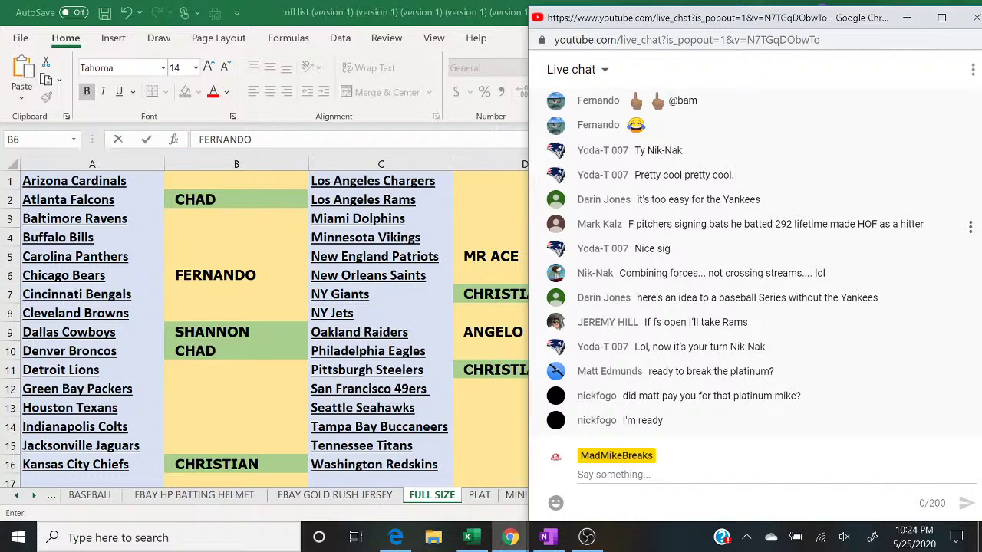
# Step: Enter buyer names in D2 beside the Los Angeles Rams and D4 beside the Minnesota Vikings
pyautogui.click(481, 199)
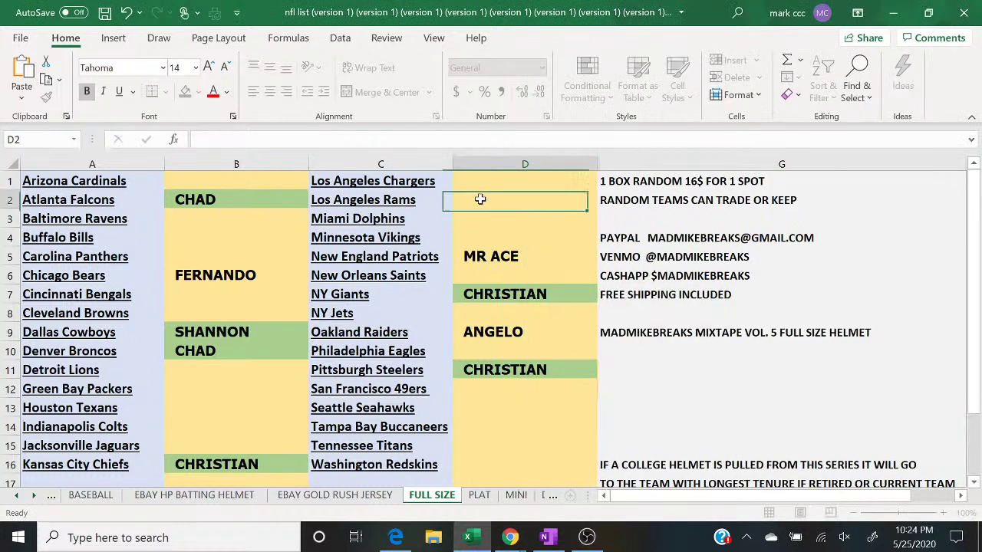
pyautogui.write('JEREMY')
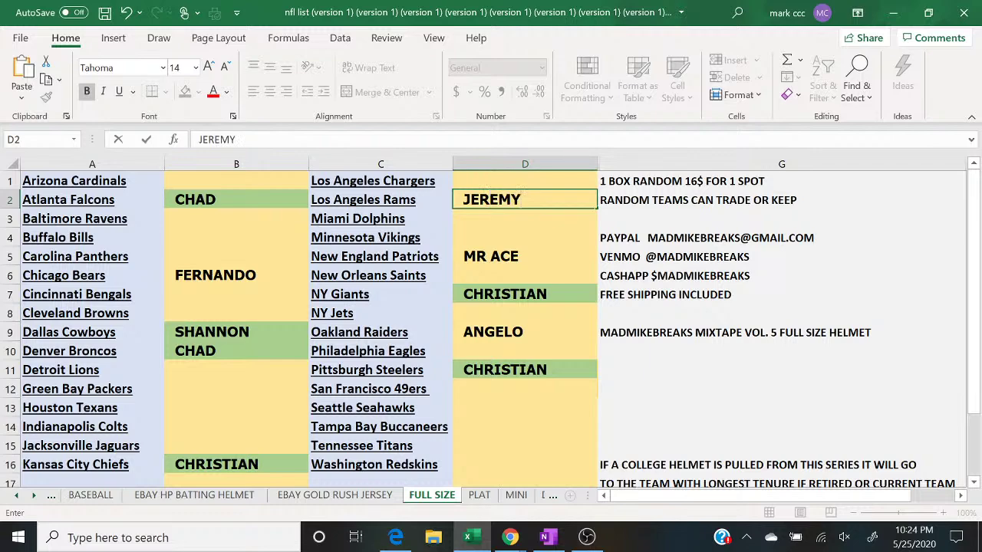
pyautogui.click(510, 537)
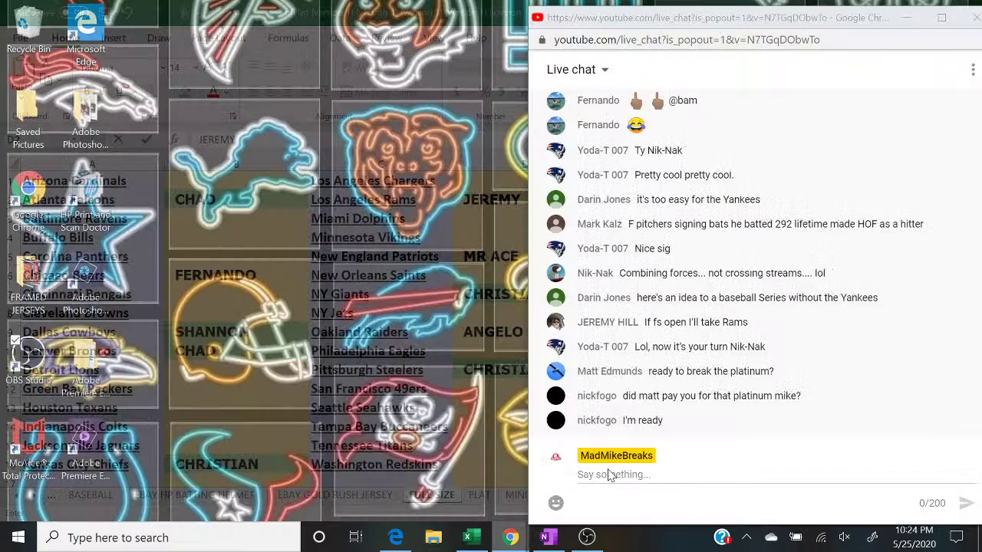
pyautogui.click(606, 477)
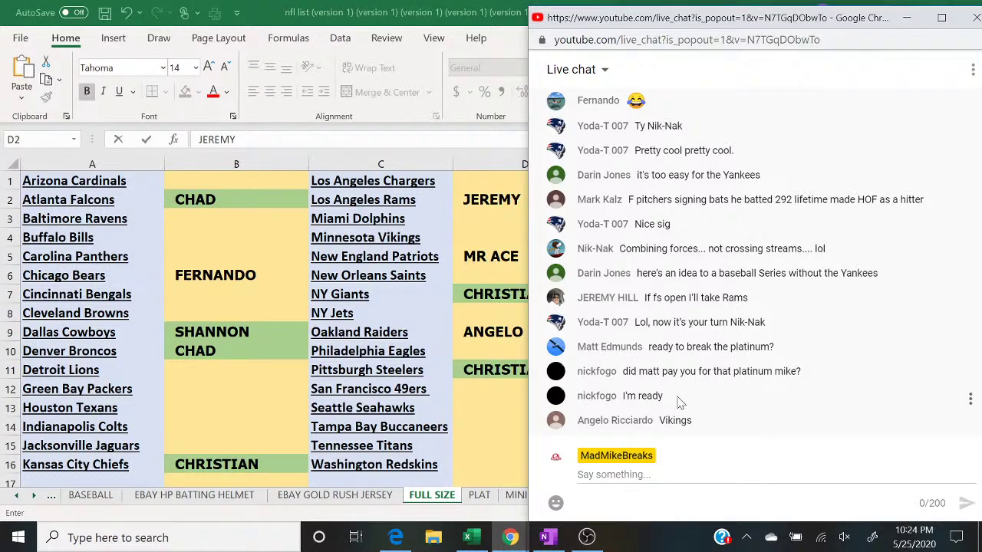
pyautogui.click(472, 240)
pyautogui.click(468, 237)
pyautogui.write('ANGELO')
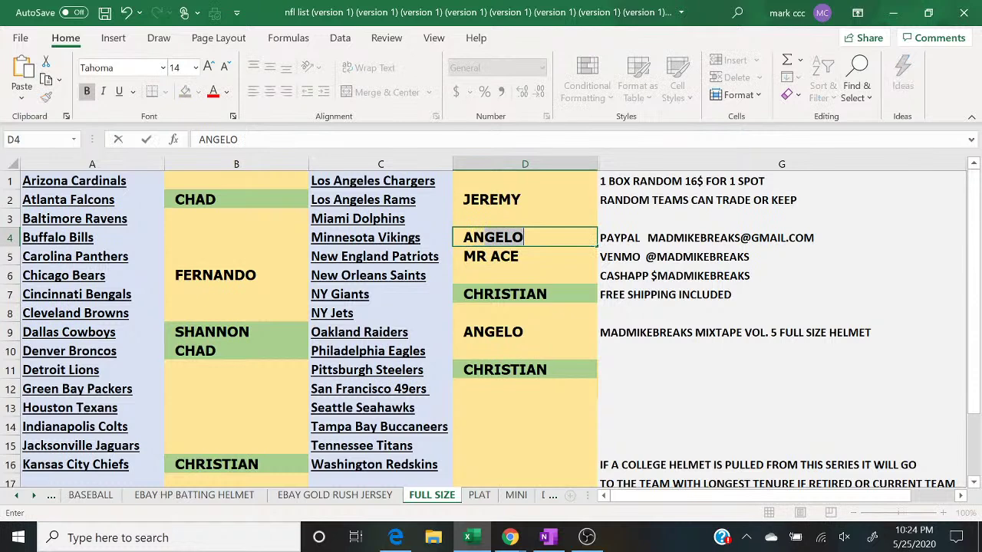
pyautogui.press('Return')
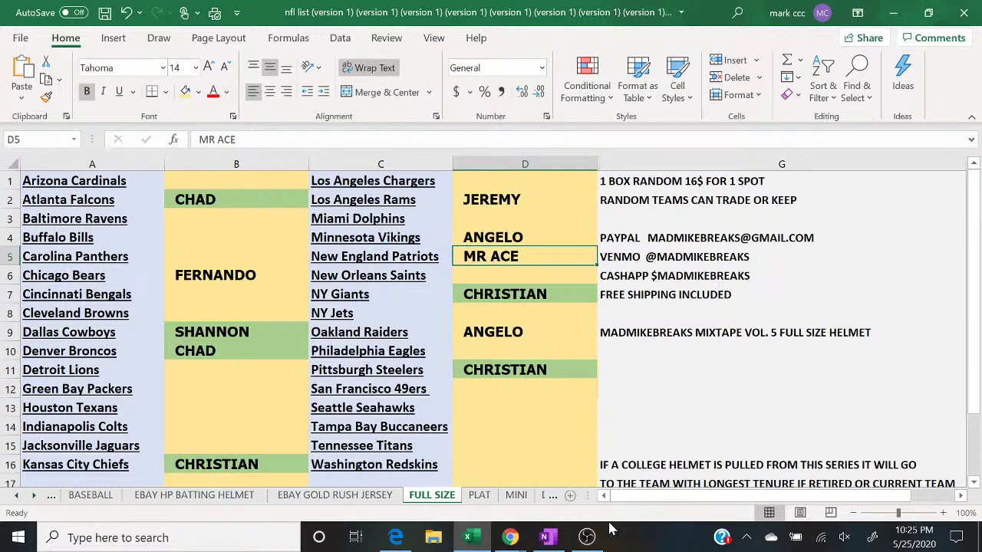
# Step: Enter a buyer's name in B13 beside the Houston Texans, then return to the live chat
pyautogui.click(511, 538)
pyautogui.click(587, 475)
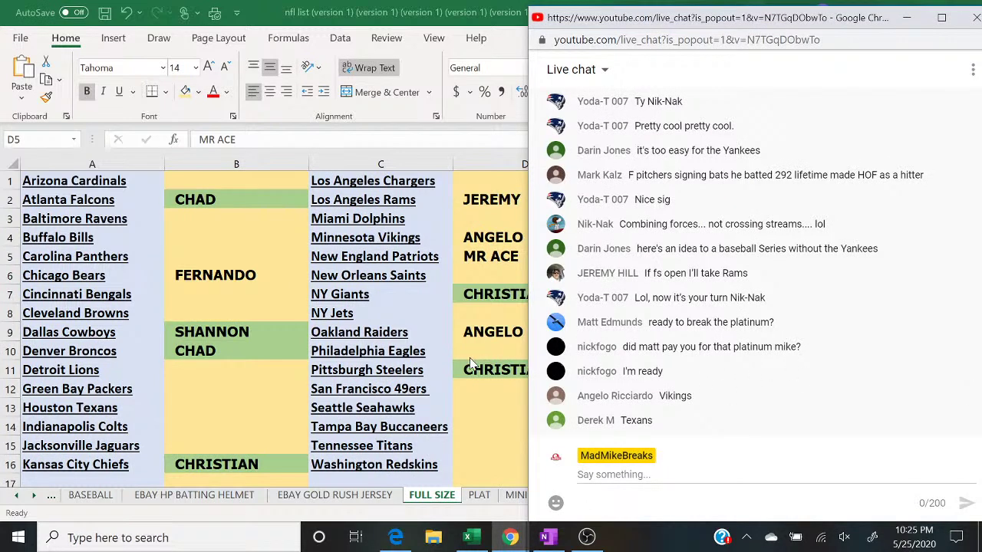
pyautogui.click(217, 412)
pyautogui.write('DEREK')
pyautogui.press('Return')
pyautogui.moveTo(511, 537)
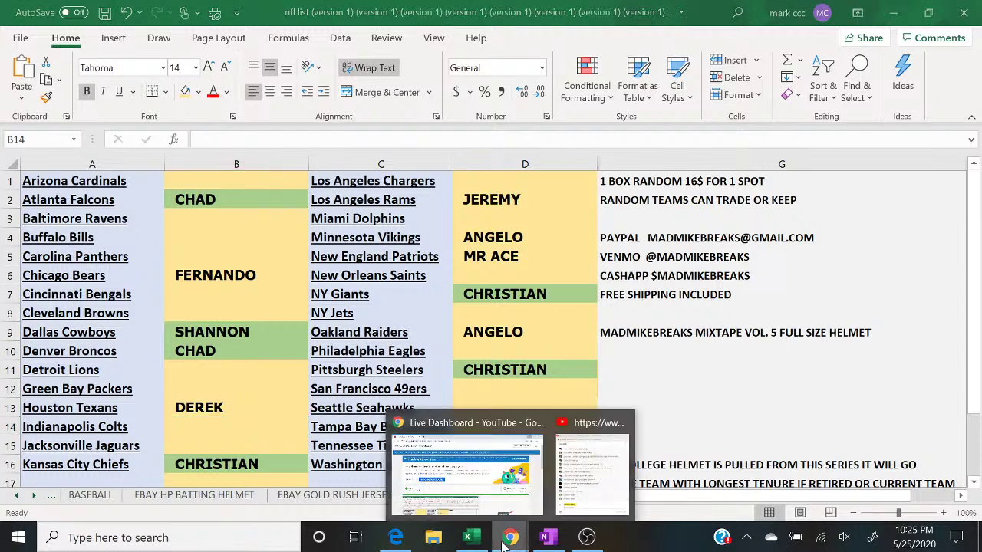
pyautogui.click(589, 470)
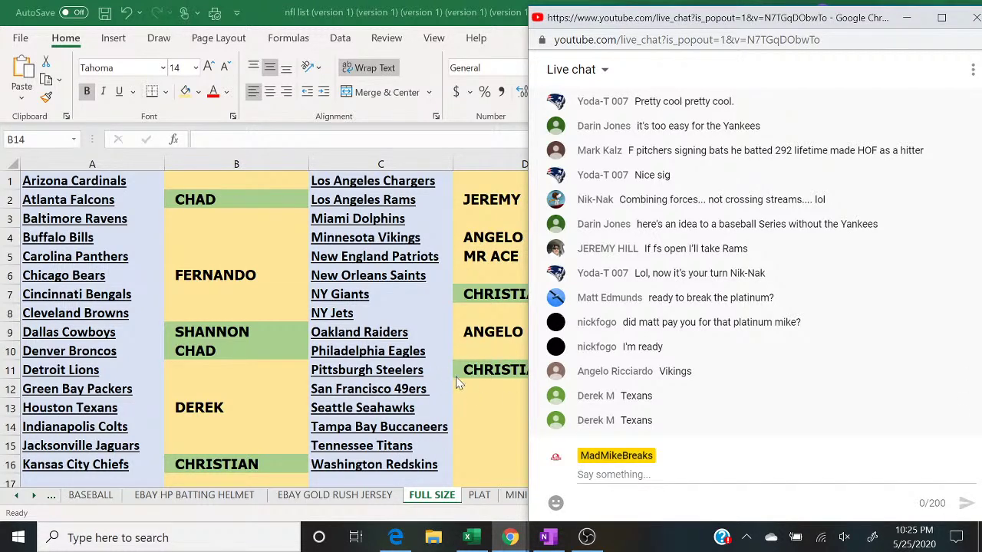
pyautogui.hotkey('alt', 'Tab')
pyautogui.moveTo(476, 334); pyautogui.dragTo(345, 260)
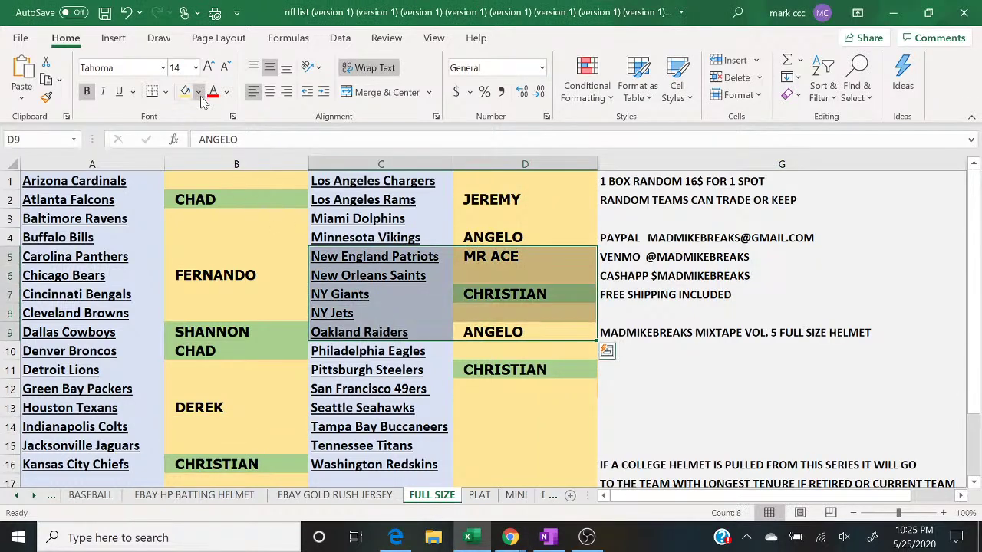
pyautogui.click(591, 482)
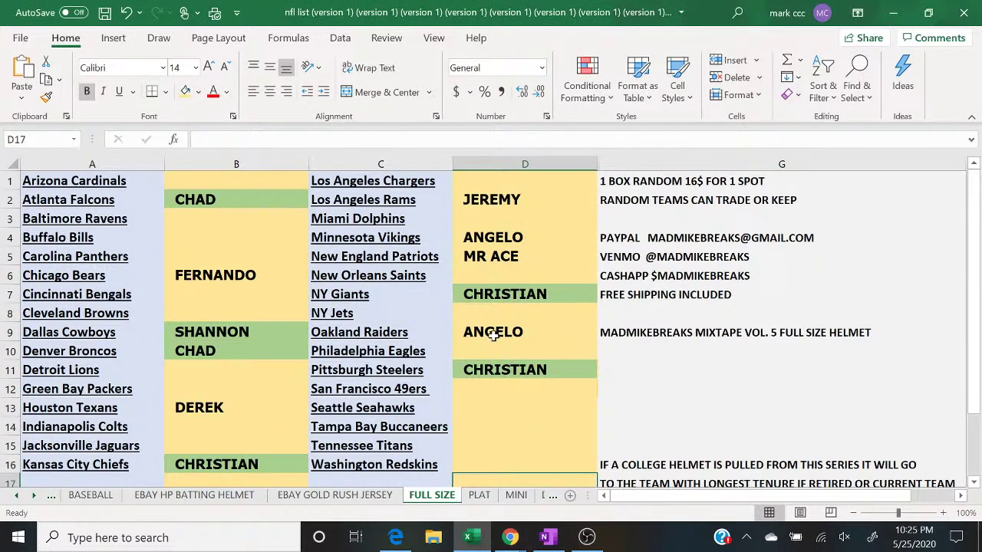
pyautogui.click(492, 336)
pyautogui.click(198, 91)
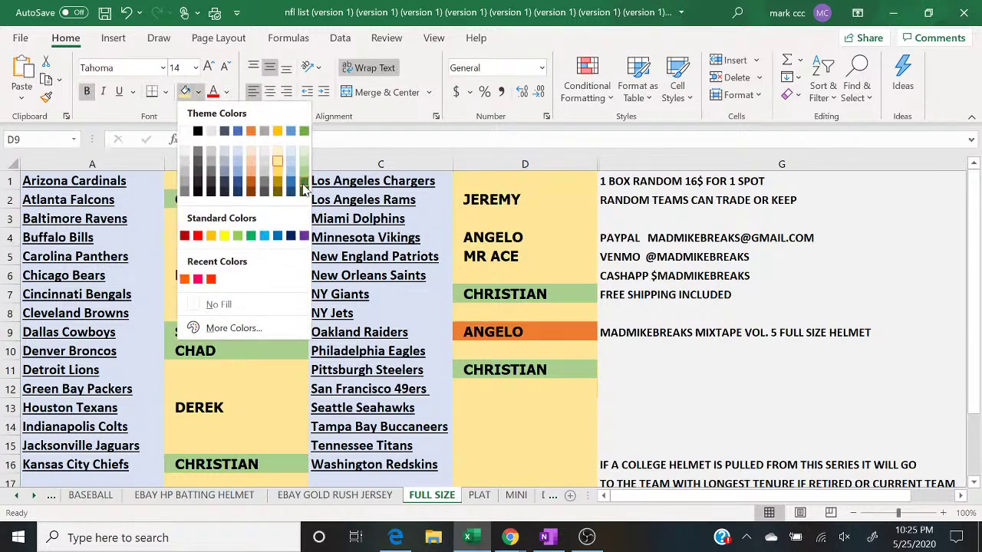
pyautogui.click(304, 176)
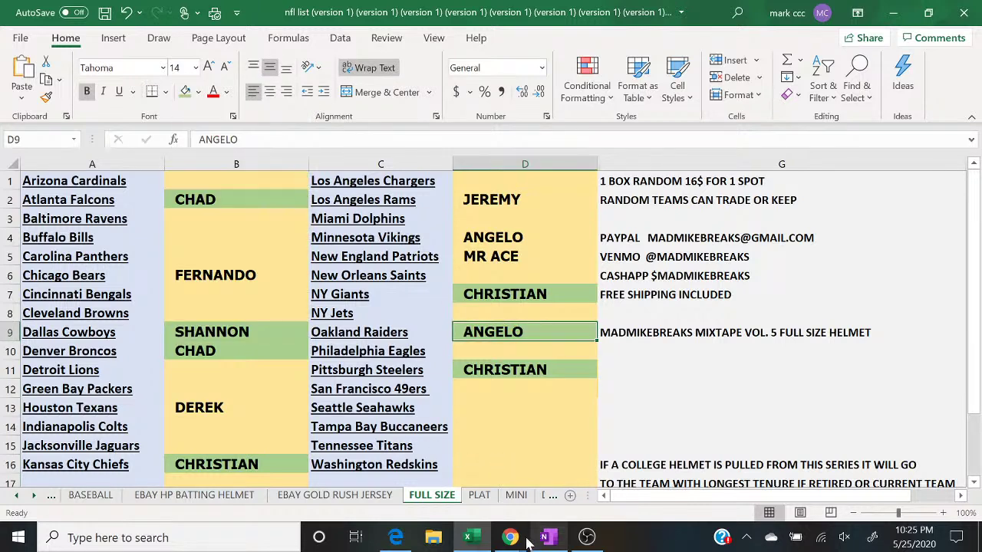
pyautogui.moveTo(510, 539)
pyautogui.click(585, 460)
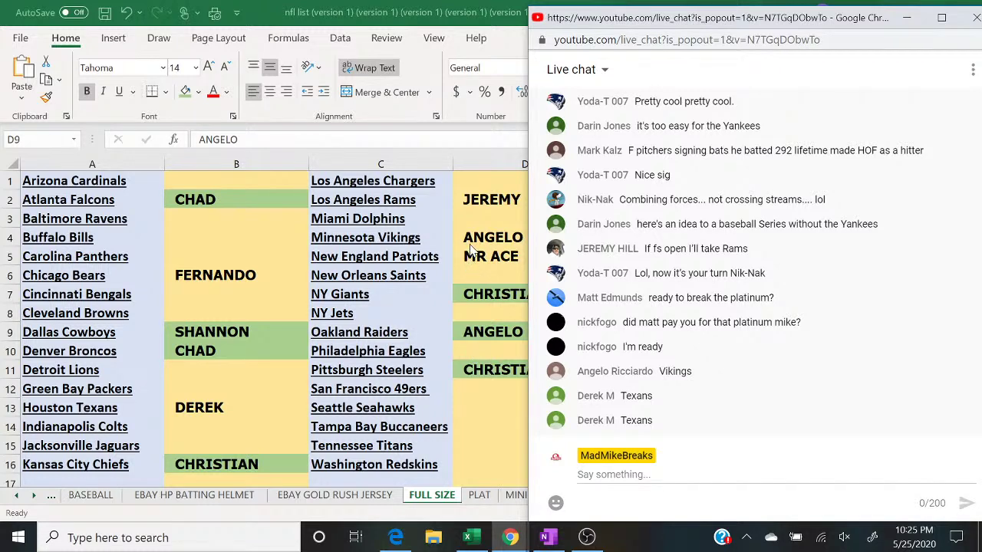
# Step: Post '4 TO CLOSE' in the live chat to announce the remaining spots
pyautogui.click(614, 474)
pyautogui.write('4 TO CLOSE')
pyautogui.press('Return')
pyautogui.write('F')
pyautogui.press('BackSpace')
pyautogui.write('F')
pyautogui.press('BackSpace')
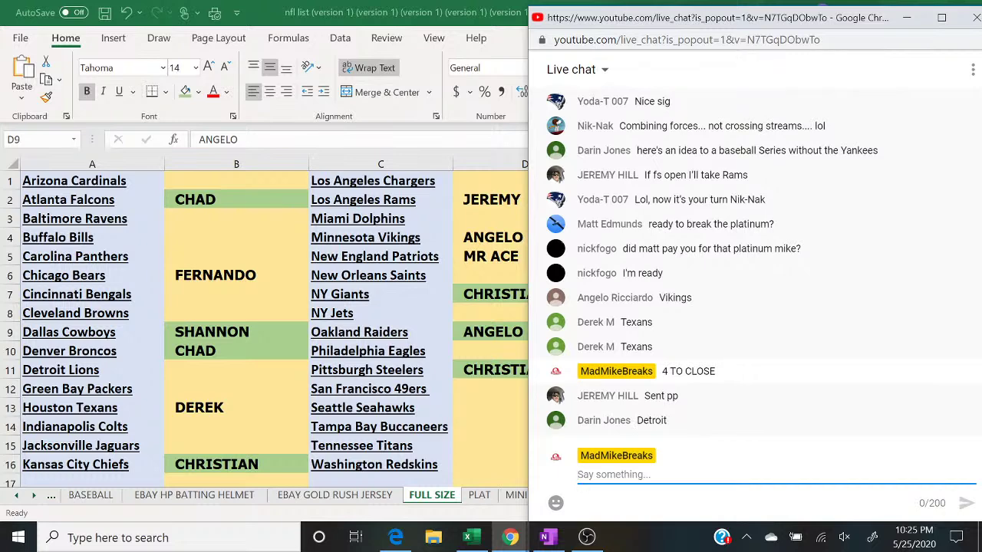
# Step: Enter a buyer's name in B11 beside the Detroit Lions
pyautogui.click(175, 370)
pyautogui.write('DARIN')
pyautogui.press('Return')
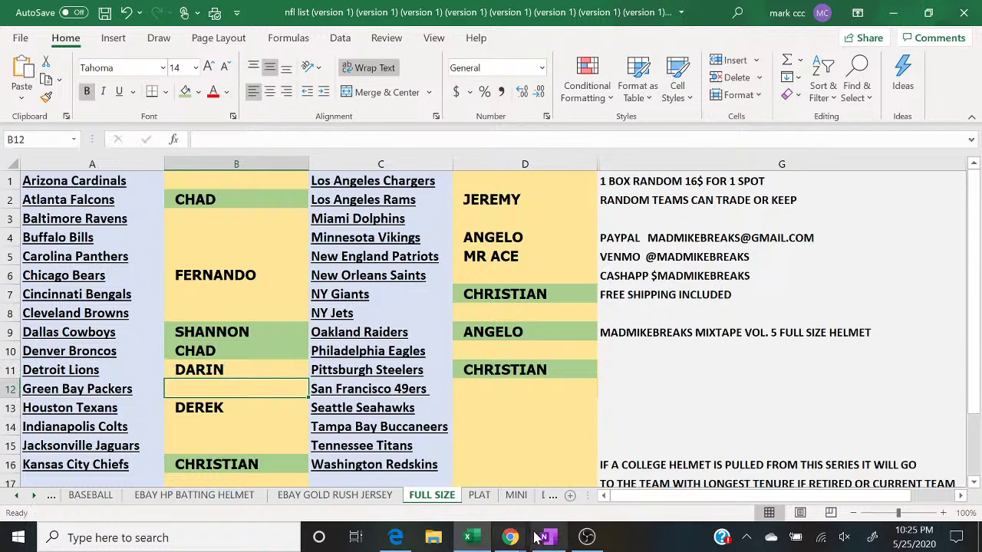
pyautogui.moveTo(510, 537)
pyautogui.click(578, 491)
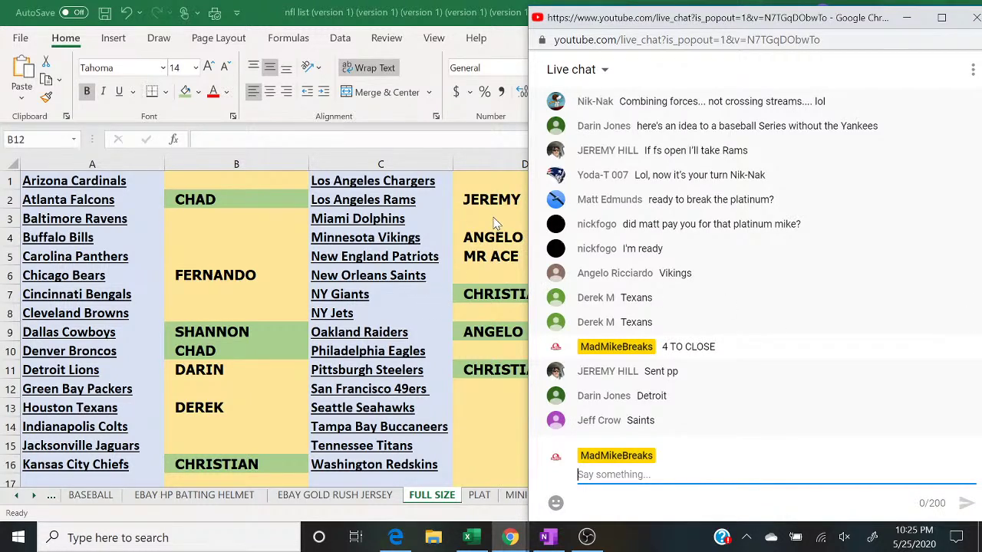
# Step: Enter a buyer's name in D6 beside the New Orleans Saints and post '2 TO CLOSE' in chat
pyautogui.click(490, 267)
pyautogui.write('JEF')
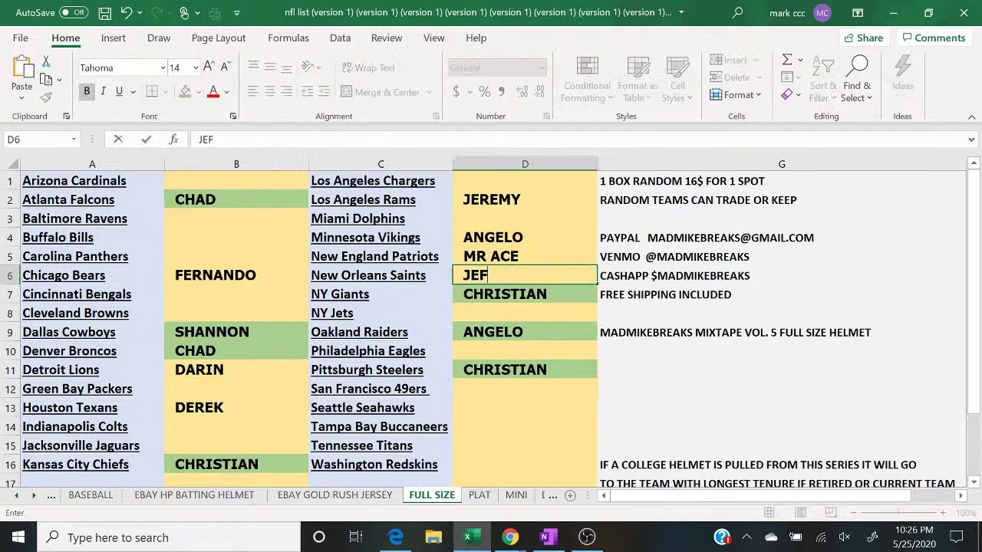
pyautogui.write('F C')
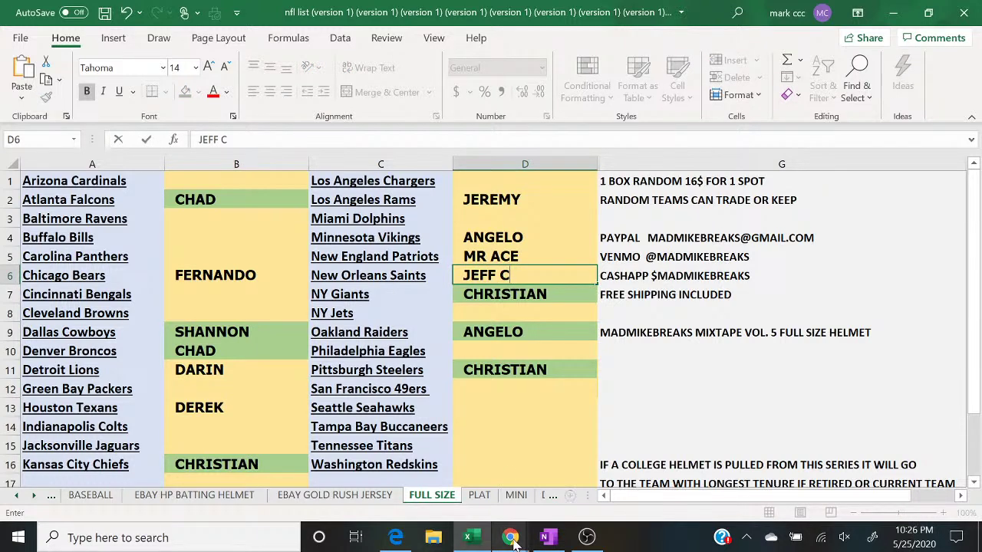
pyautogui.moveTo(510, 537)
pyautogui.click(593, 475)
pyautogui.write('2 TO CLOSE')
pyautogui.press('Return')
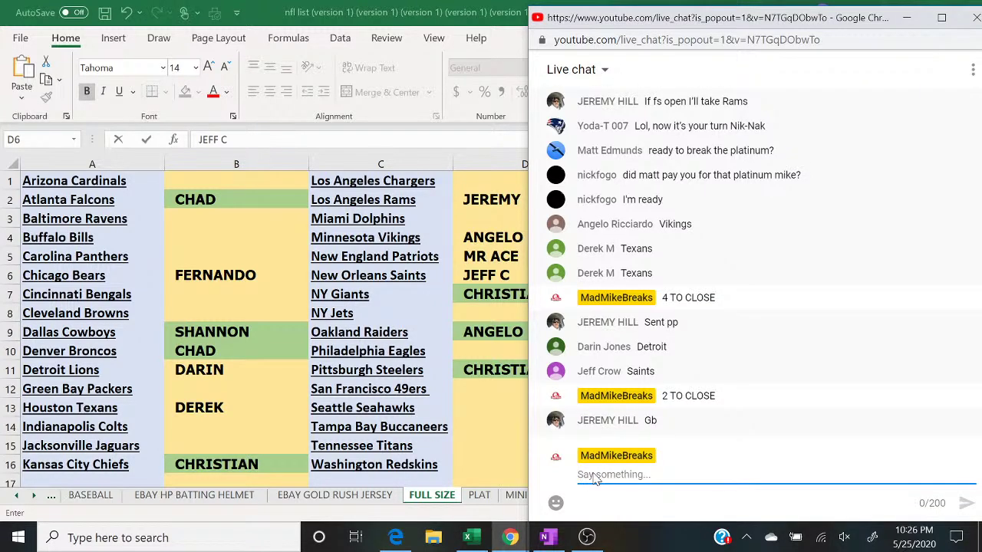
pyautogui.click(236, 402)
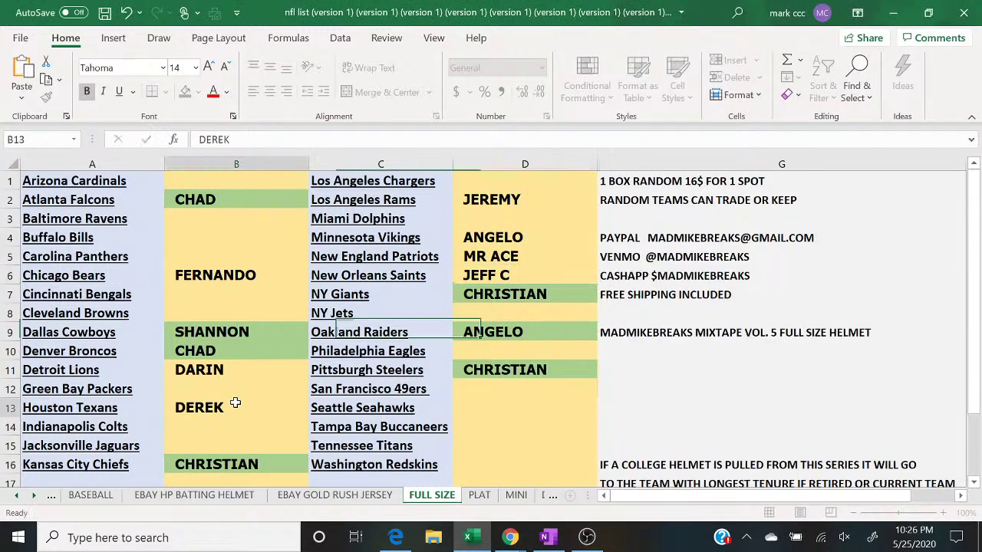
# Step: Shade the Houston Texans, Minnesota Vikings and Los Angeles Rams buyer cells green as paid
pyautogui.click(187, 93)
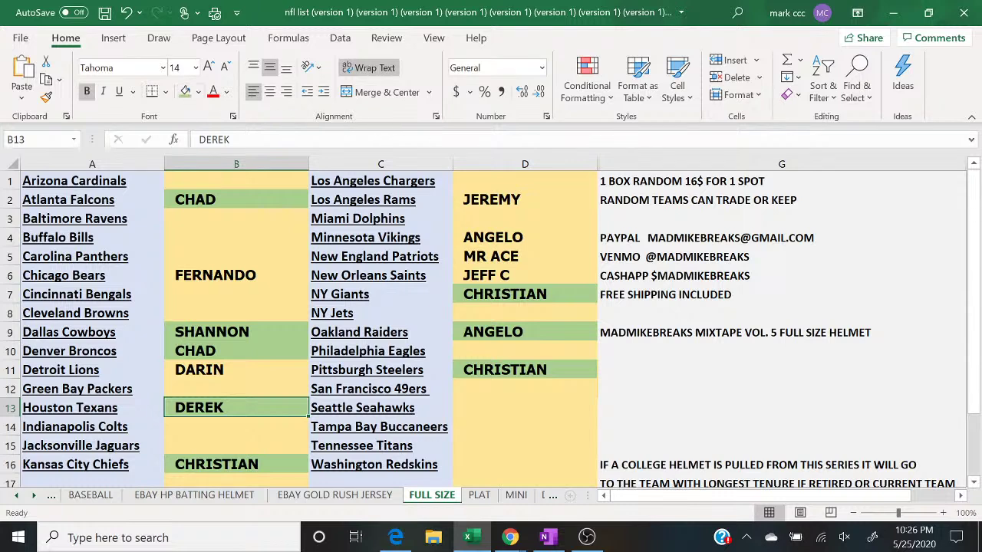
pyautogui.click(468, 234)
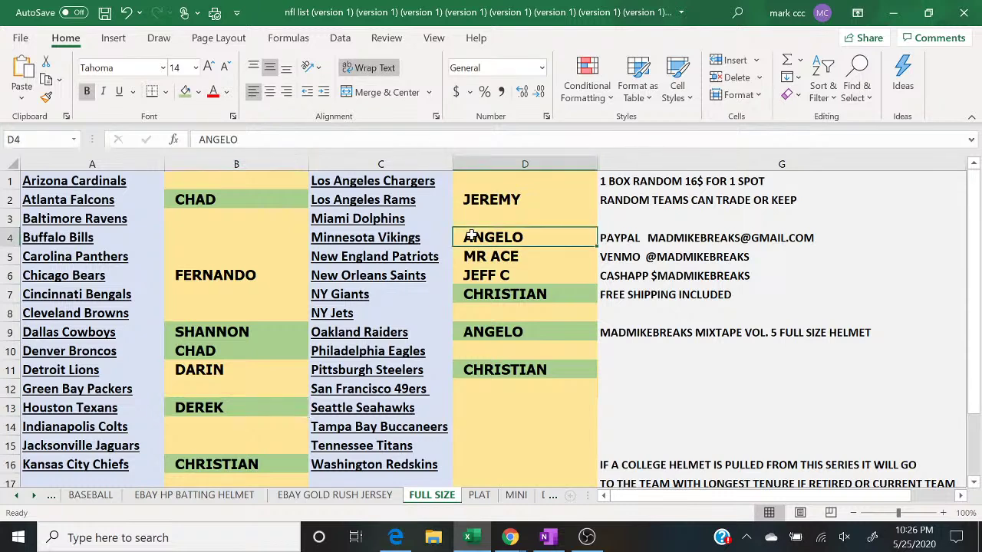
pyautogui.click(185, 92)
pyautogui.press('Up')
pyautogui.press('Up')
pyautogui.click(185, 92)
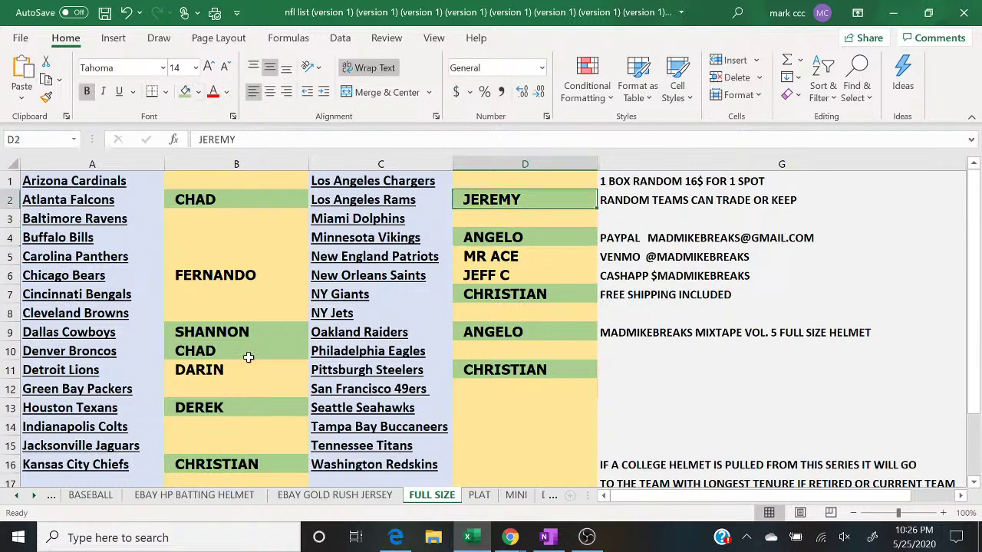
# Step: Enter a buyer's name beside the Green Bay Packers and post the '20$' amount in chat
pyautogui.moveTo(510, 539)
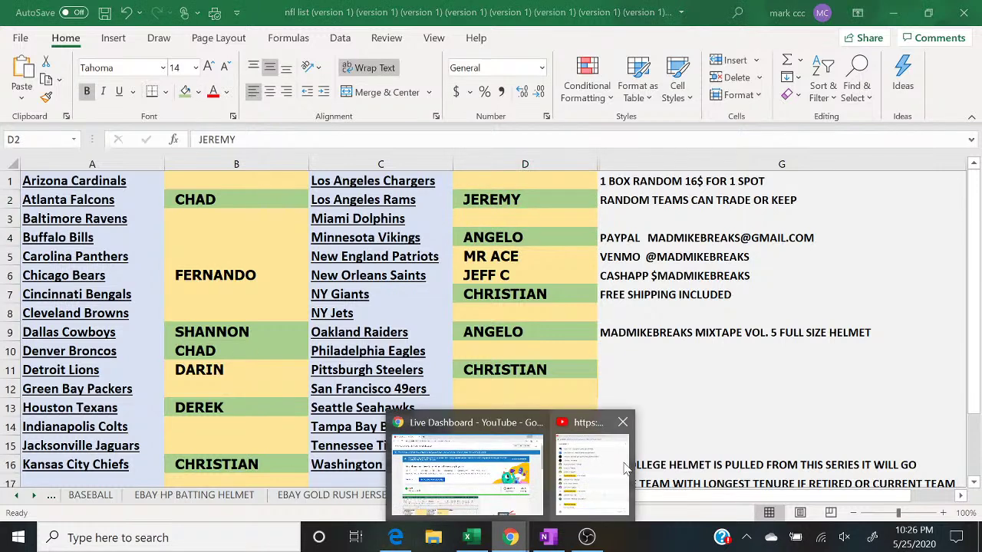
pyautogui.click(625, 470)
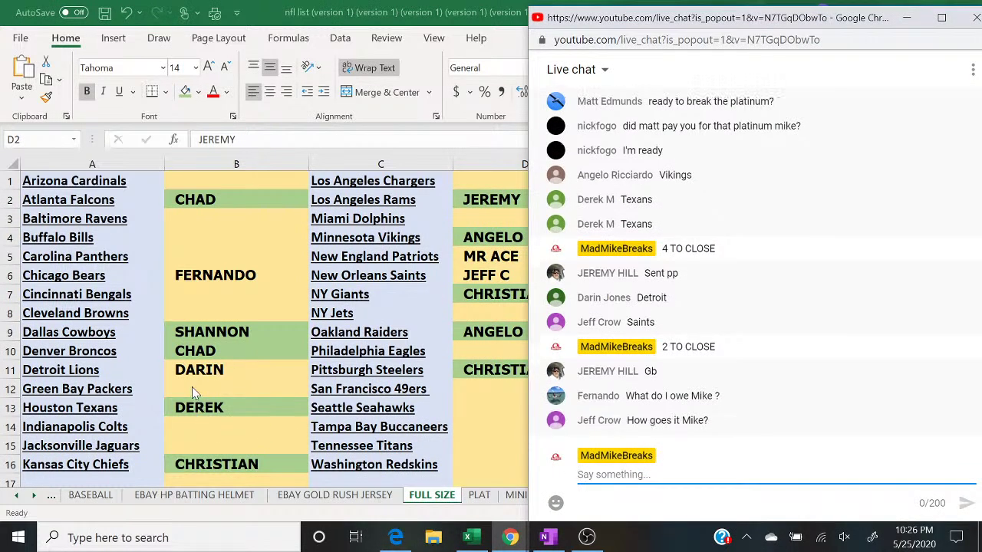
pyautogui.click(192, 388)
pyautogui.write('JEREMY')
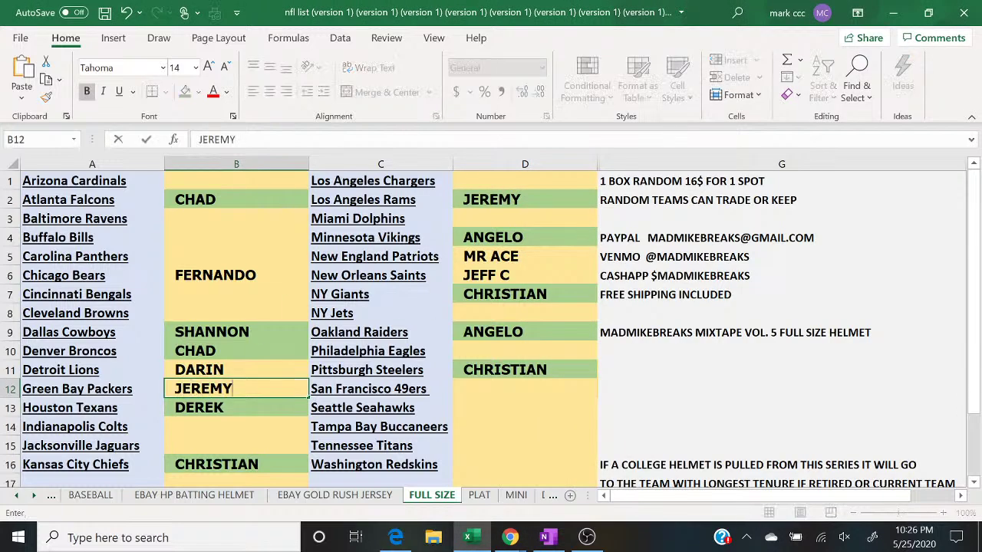
pyautogui.moveTo(510, 538)
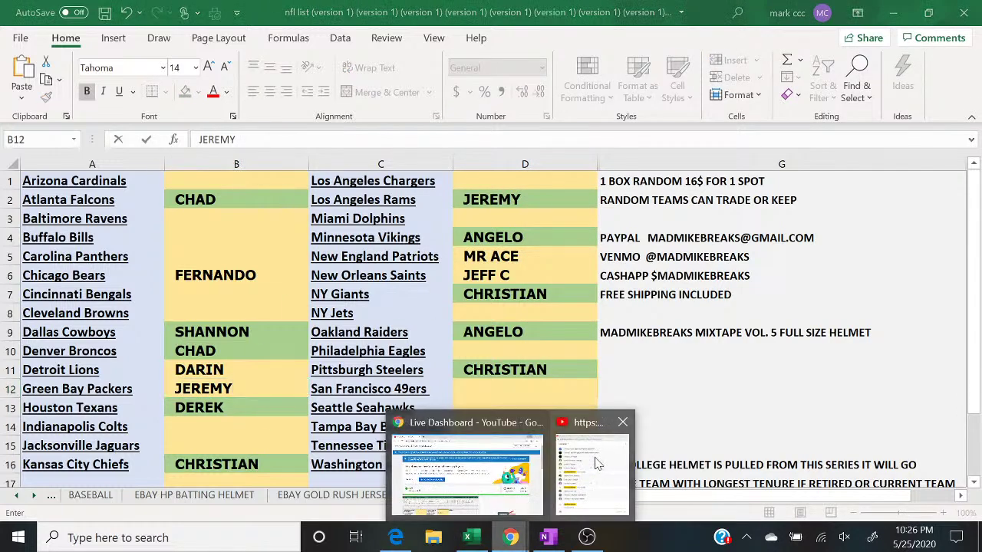
pyautogui.click(602, 461)
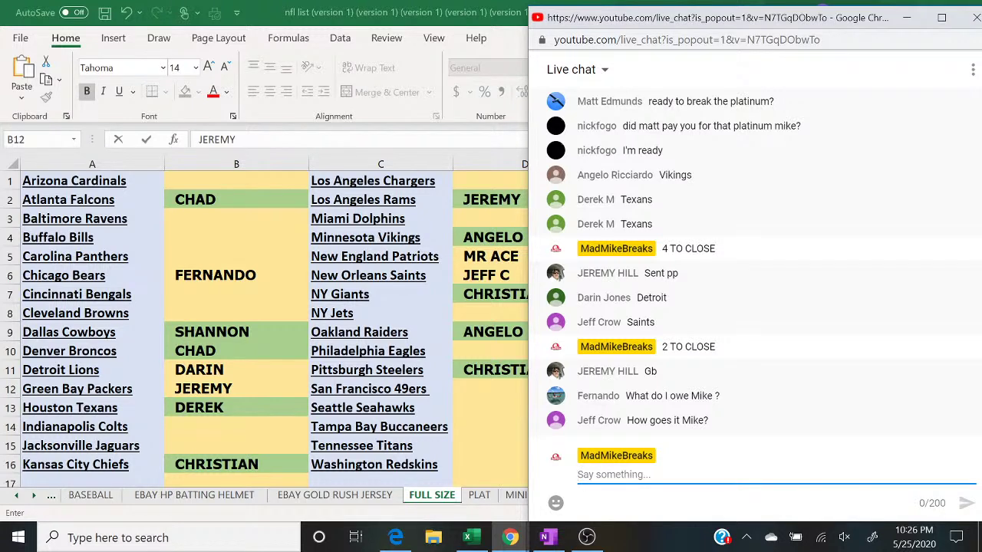
pyautogui.write('20$')
pyautogui.press('Return')
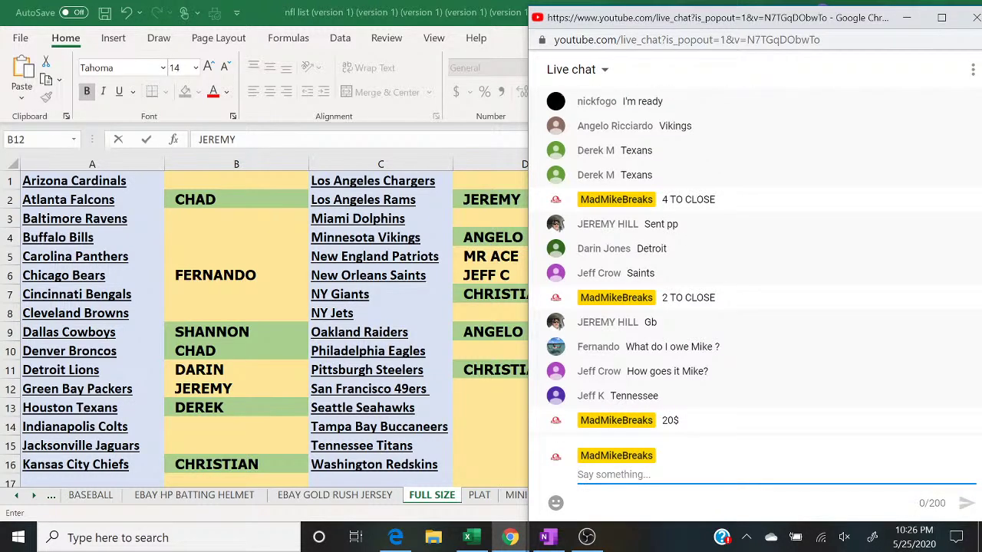
# Step: Announce 'CLOSED' in chat and enter a buyer's name beside the Tennessee Titans
pyautogui.write('CLOSED')
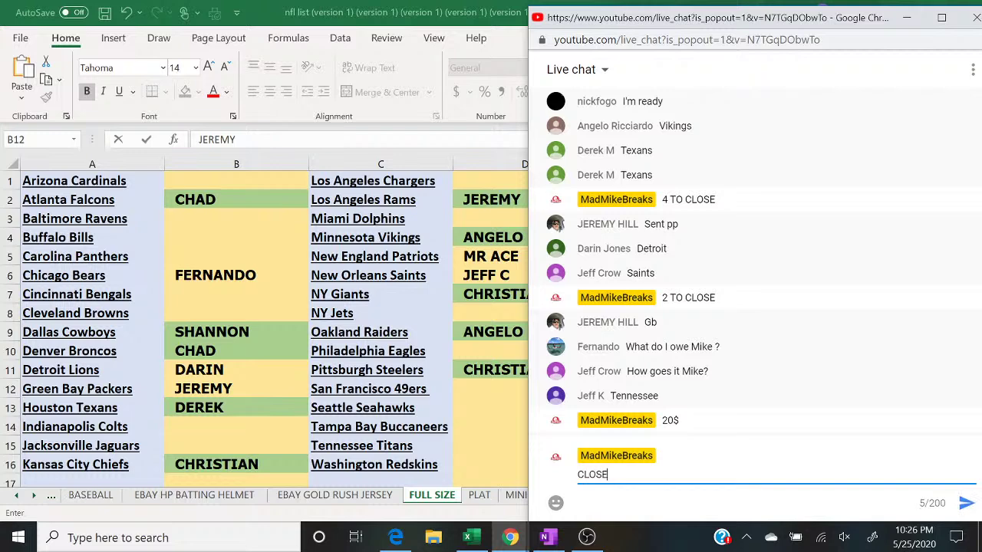
pyautogui.press('Return')
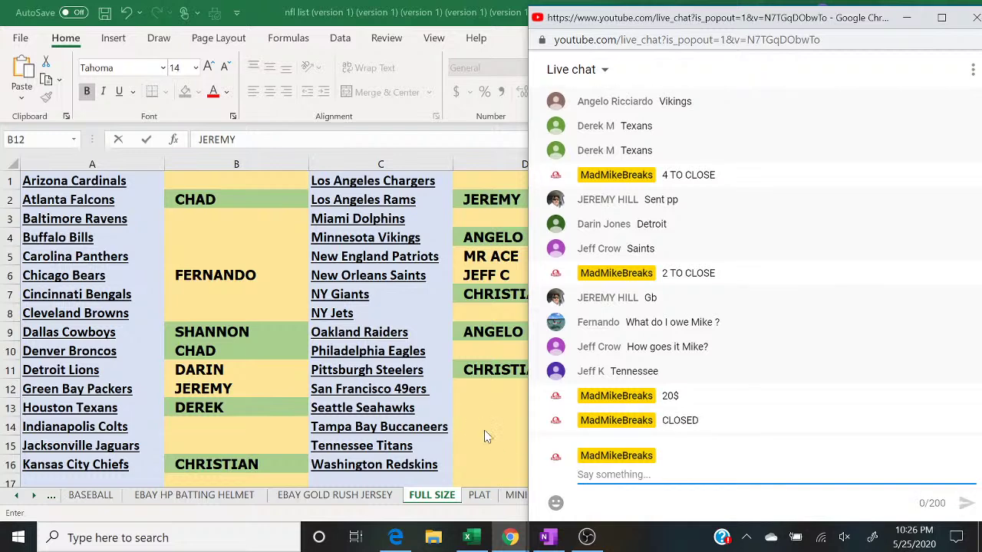
pyautogui.click(482, 449)
pyautogui.write('JEFF K')
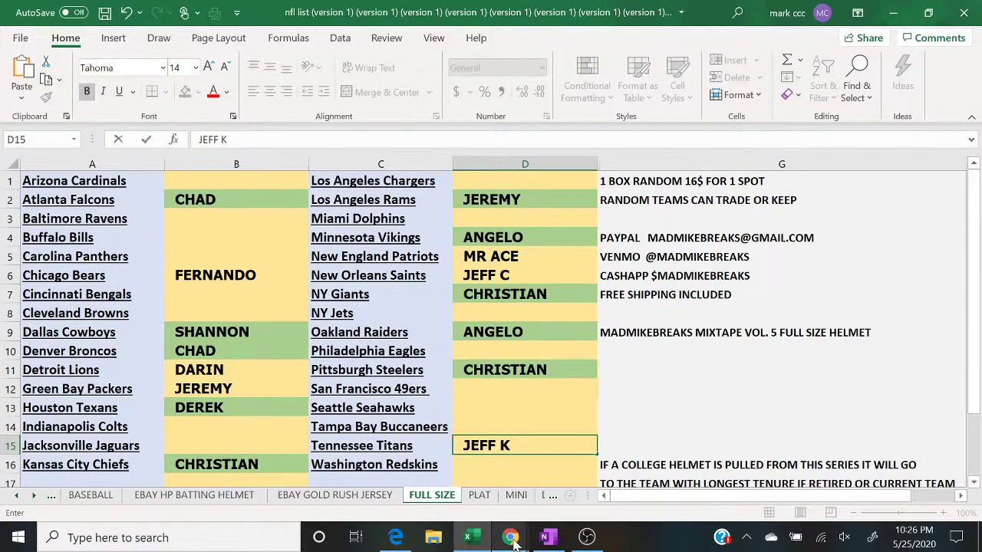
pyautogui.moveTo(515, 541)
pyautogui.click(581, 477)
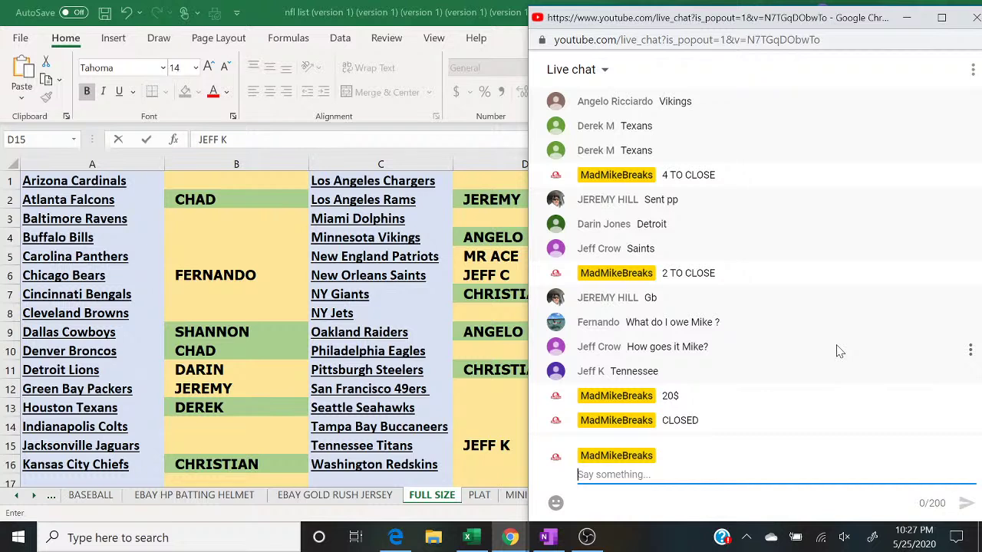
# Step: Fill the Green Bay (B12), Tennessee (D15) and Detroit (B11) buyer cells green, then return to live chat
pyautogui.click(264, 397)
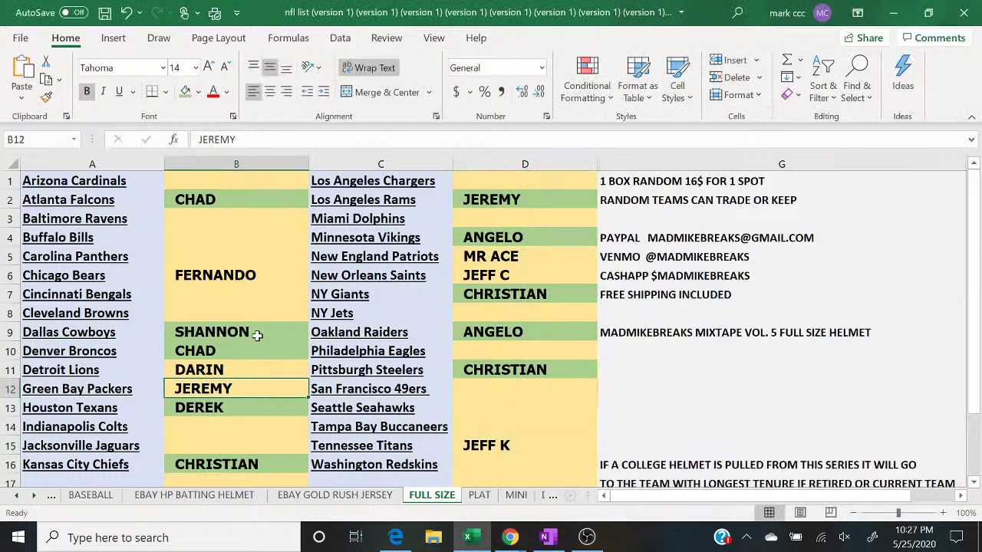
pyautogui.click(185, 97)
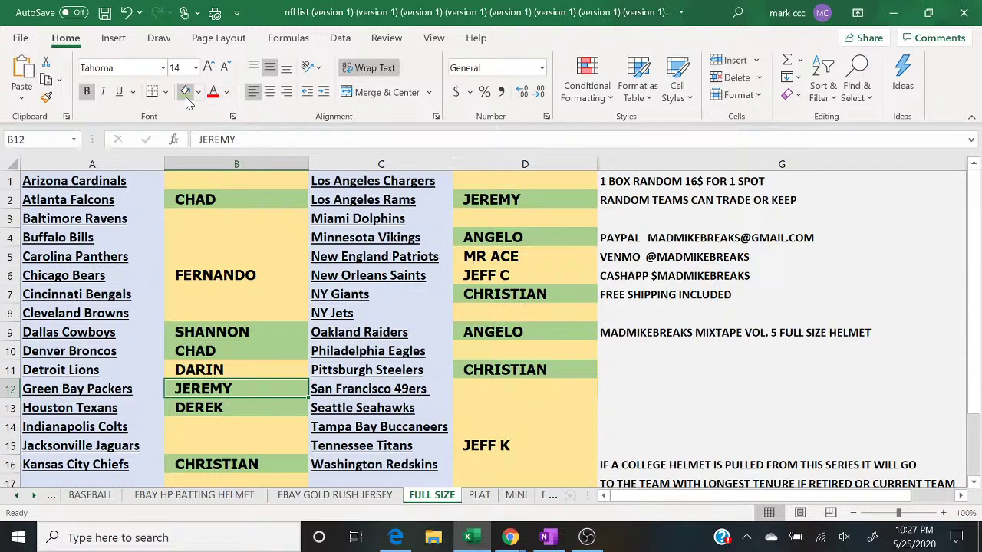
pyautogui.click(500, 445)
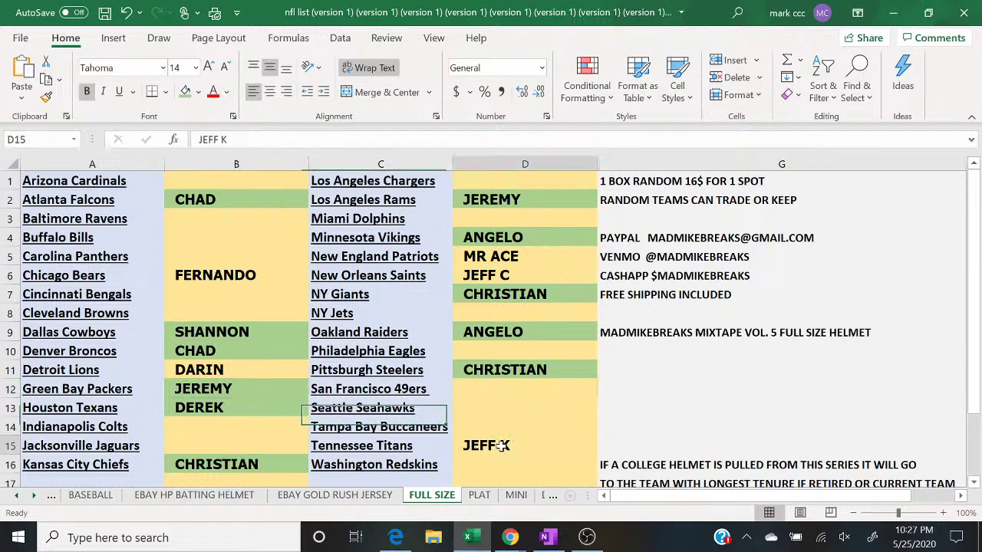
pyautogui.click(187, 95)
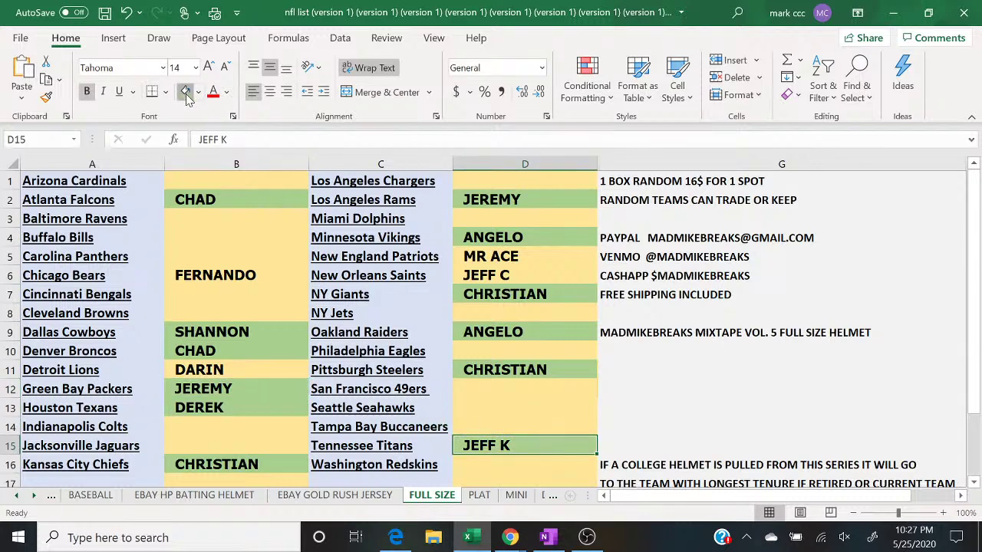
pyautogui.click(242, 374)
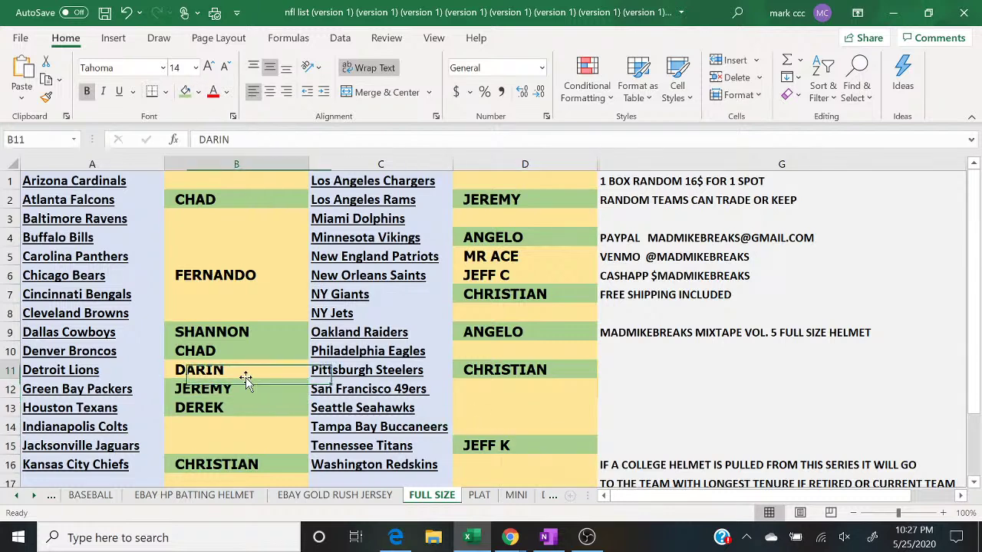
pyautogui.click(185, 92)
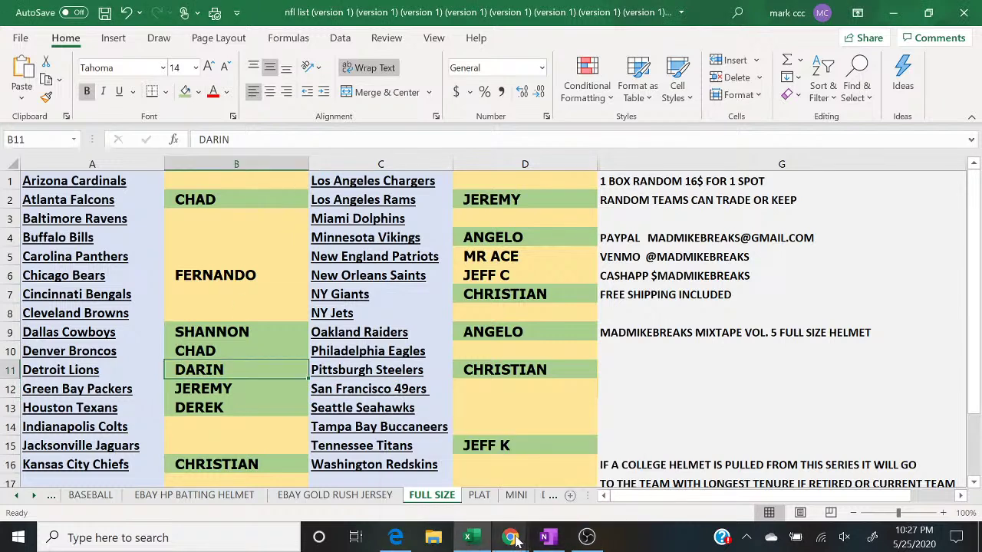
pyautogui.moveTo(515, 539)
pyautogui.click(591, 470)
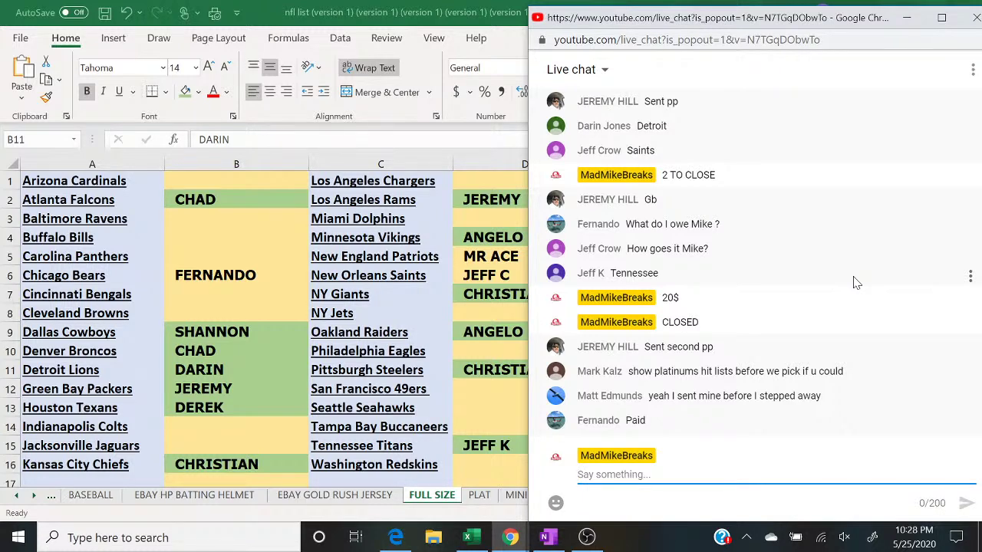
pyautogui.click(475, 274)
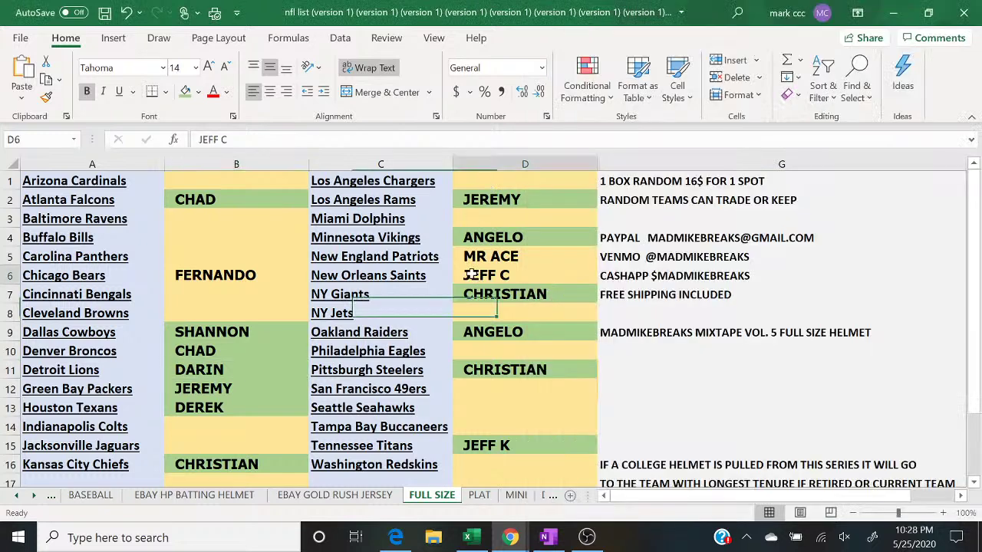
pyautogui.click(185, 92)
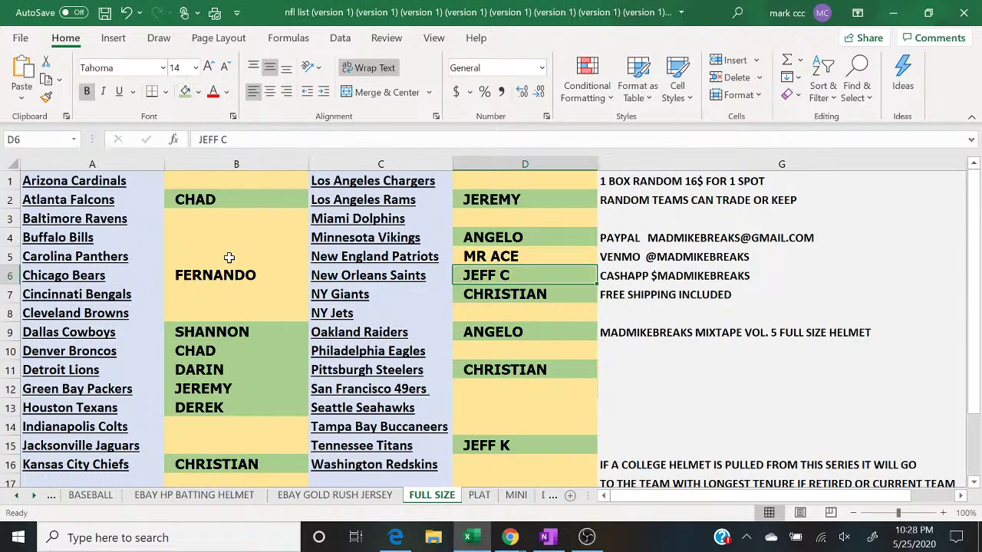
pyautogui.click(236, 275)
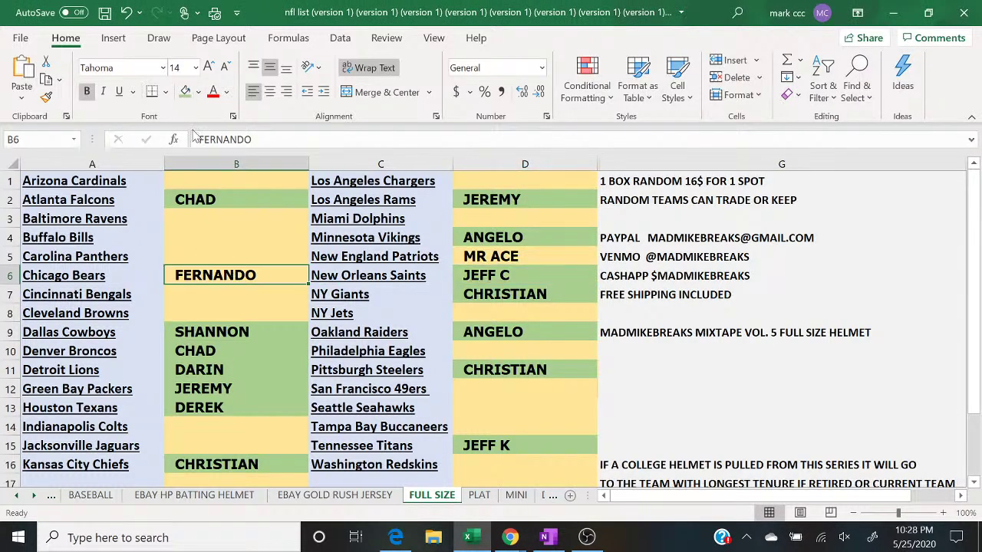
pyautogui.click(185, 92)
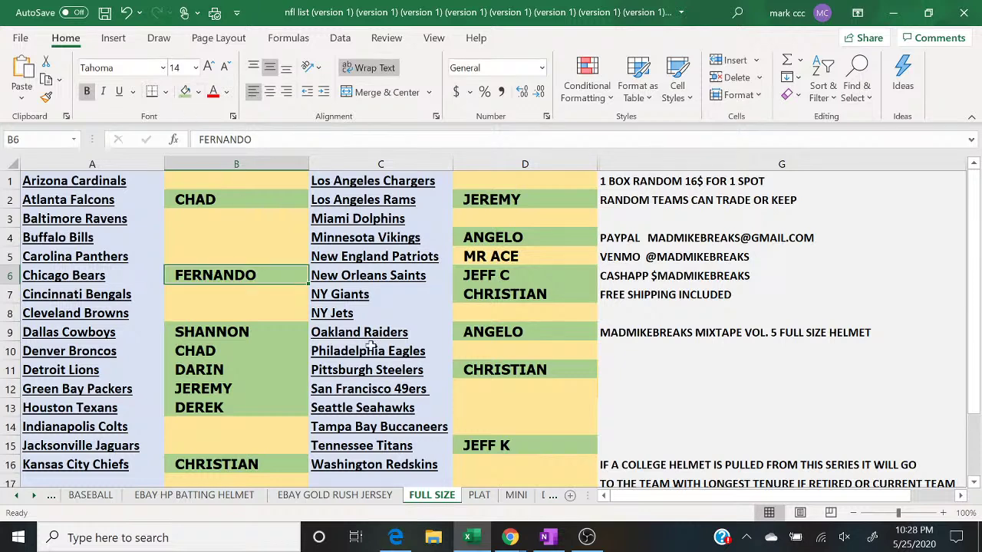
# Step: Post 'CLOSED' in the YouTube live chat
pyautogui.click(519, 541)
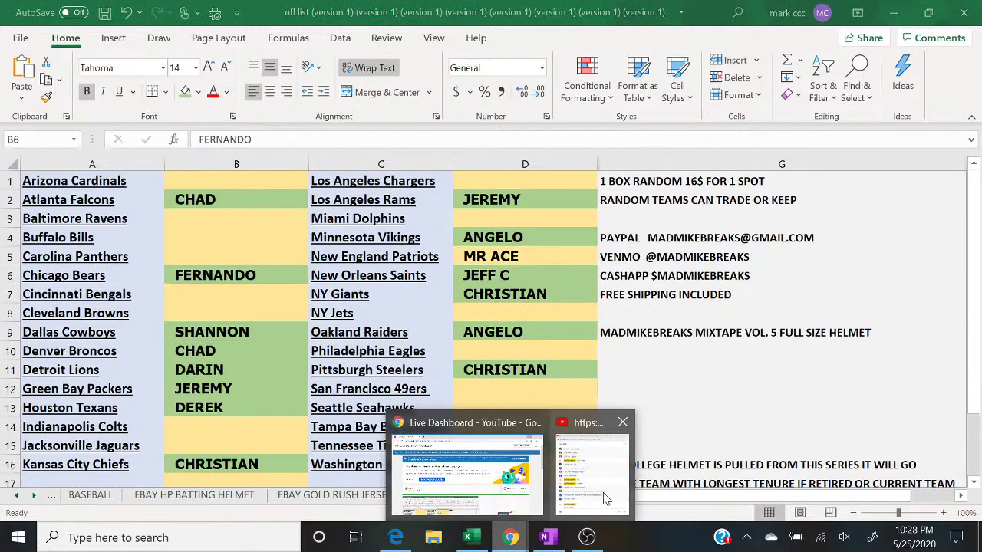
pyautogui.click(603, 500)
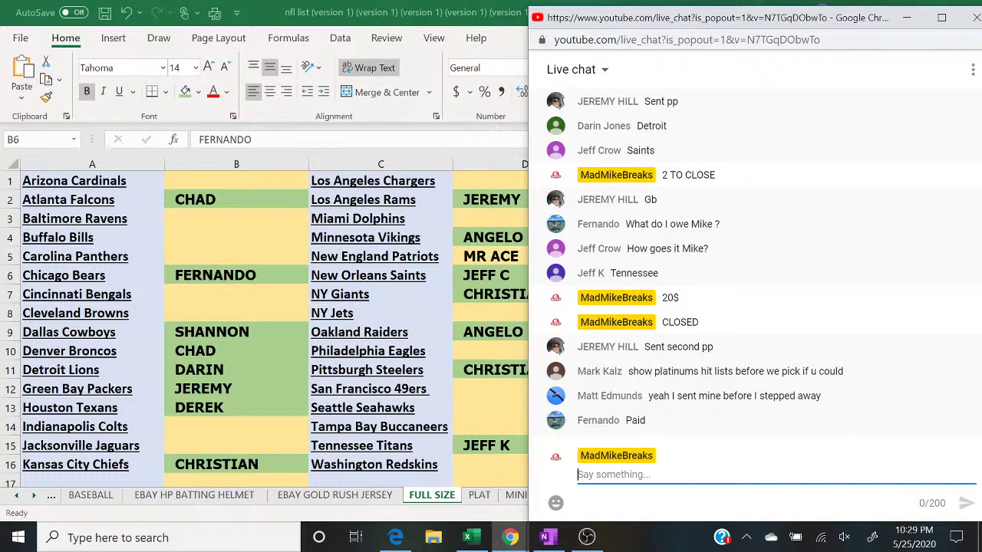
pyautogui.write('CLOSED')
pyautogui.press('Return')
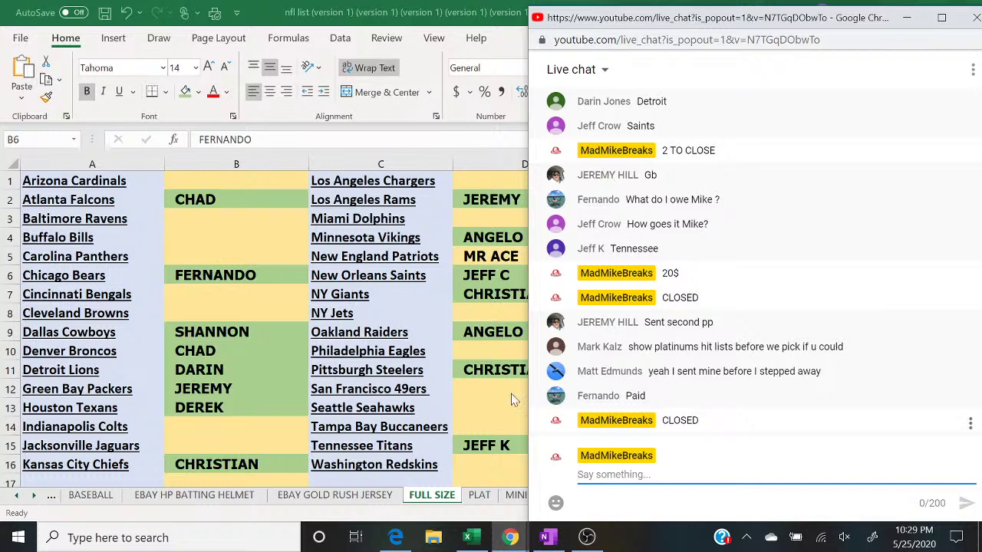
# Step: Return to the spreadsheet and open the column B header's context menu
pyautogui.click(464, 255)
pyautogui.click(464, 256)
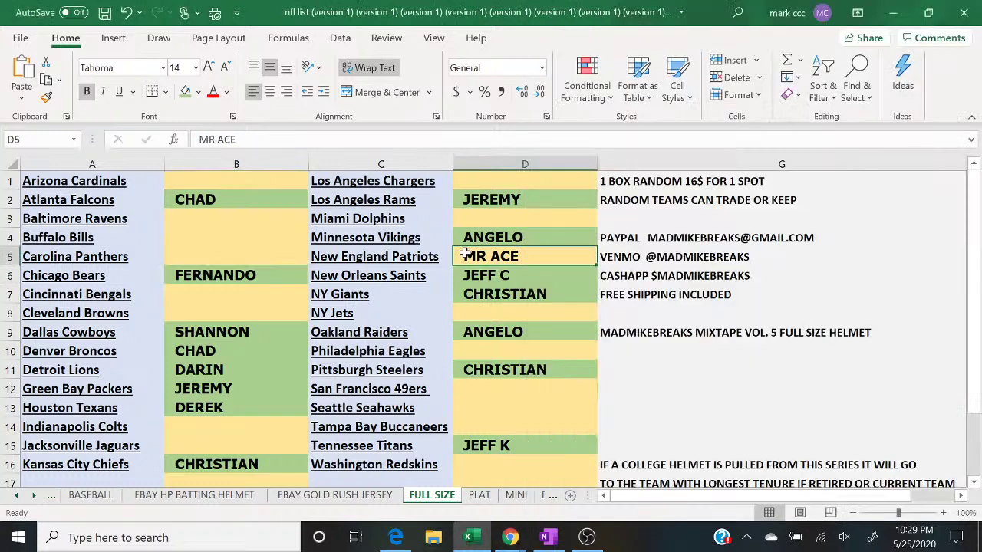
pyautogui.rightClick(201, 164)
# Step: Copy column B's names and open a fresh, maximized RANDOM.ORG List Randomizer form
pyautogui.click(228, 197)
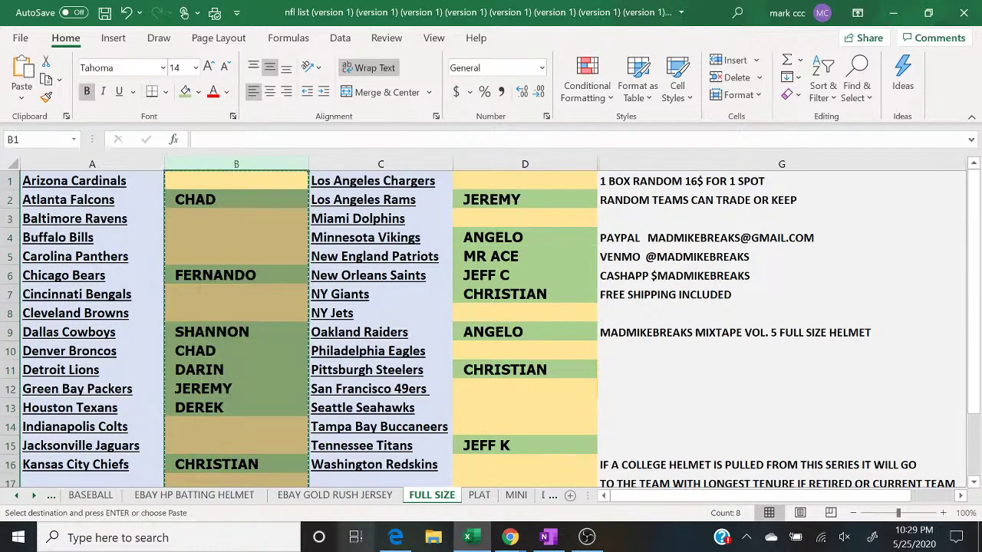
pyautogui.click(395, 538)
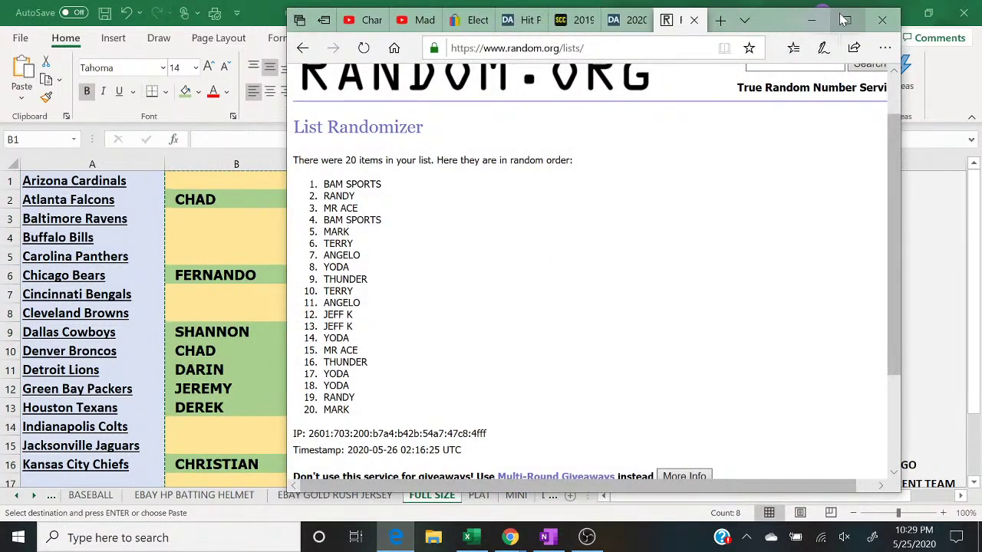
pyautogui.click(846, 20)
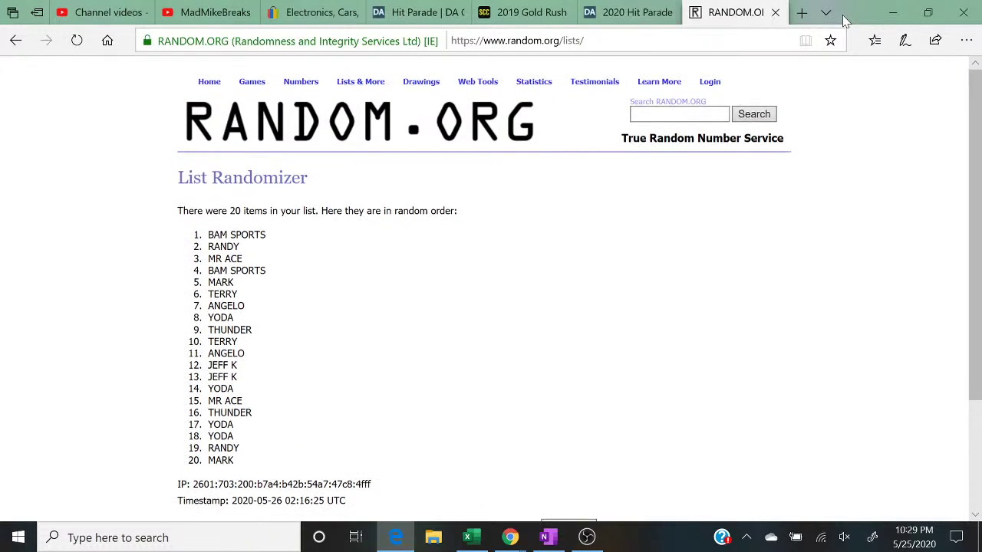
pyautogui.moveTo(361, 83)
pyautogui.click(366, 106)
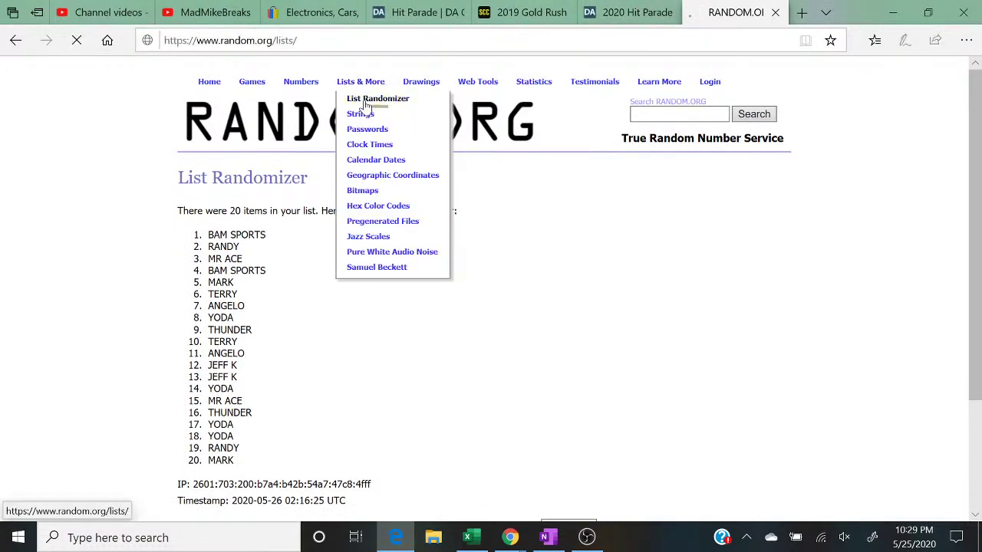
# Step: Paste column B's names into the list box and delete all blank lines
pyautogui.rightClick(347, 402)
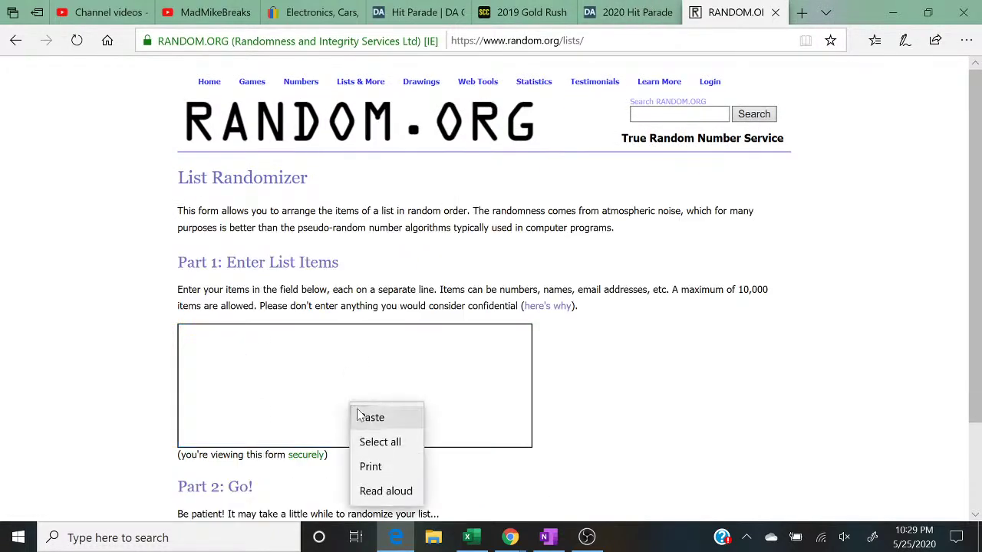
pyautogui.click(367, 415)
pyautogui.press('BackSpace')
pyautogui.press('BackSpace')
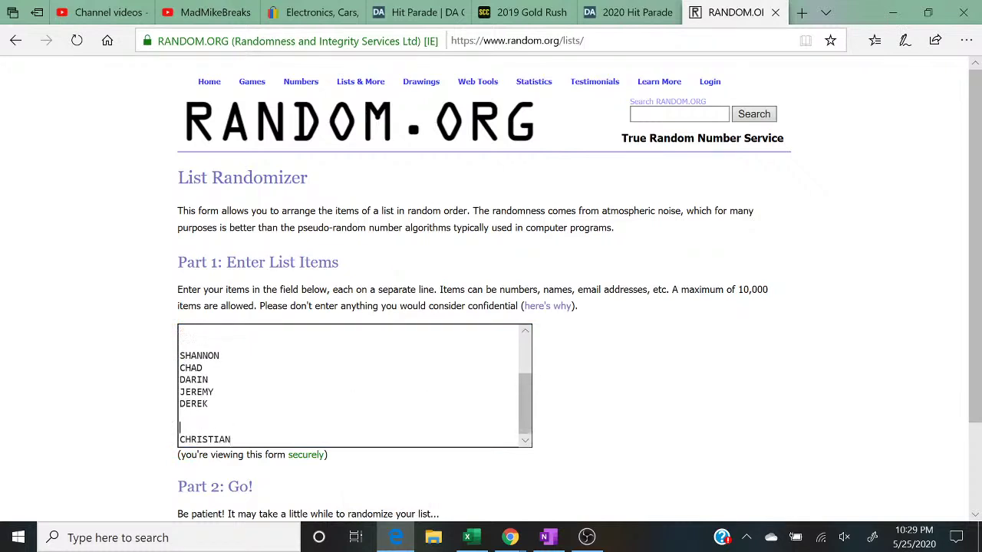
pyautogui.press('Home')
pyautogui.press('BackSpace')
pyautogui.press('BackSpace')
pyautogui.click(208, 379)
pyautogui.press('Home')
pyautogui.press('BackSpace')
pyautogui.press('BackSpace')
pyautogui.press('Up')
pyautogui.press('Up')
pyautogui.press('BackSpace')
pyautogui.press('Up')
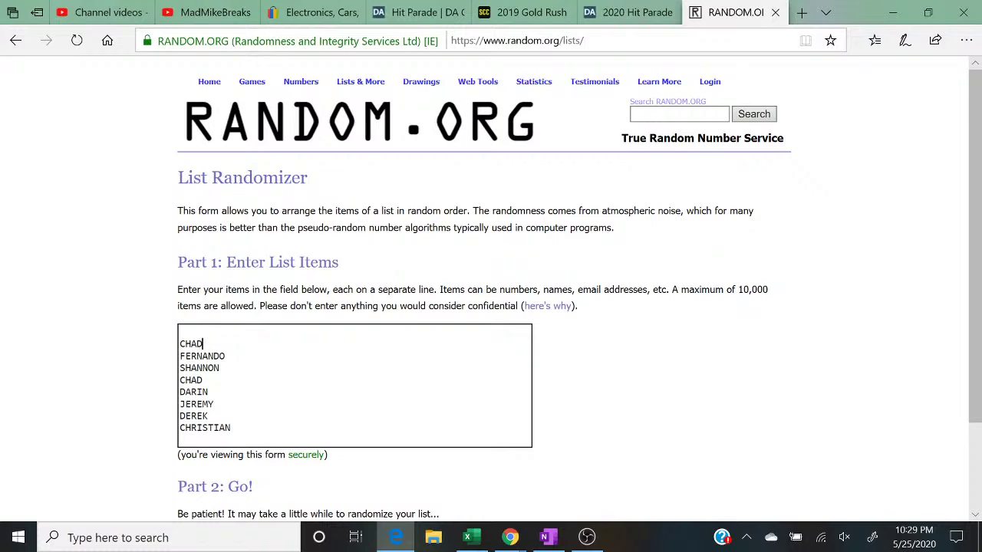
pyautogui.press('Delete')
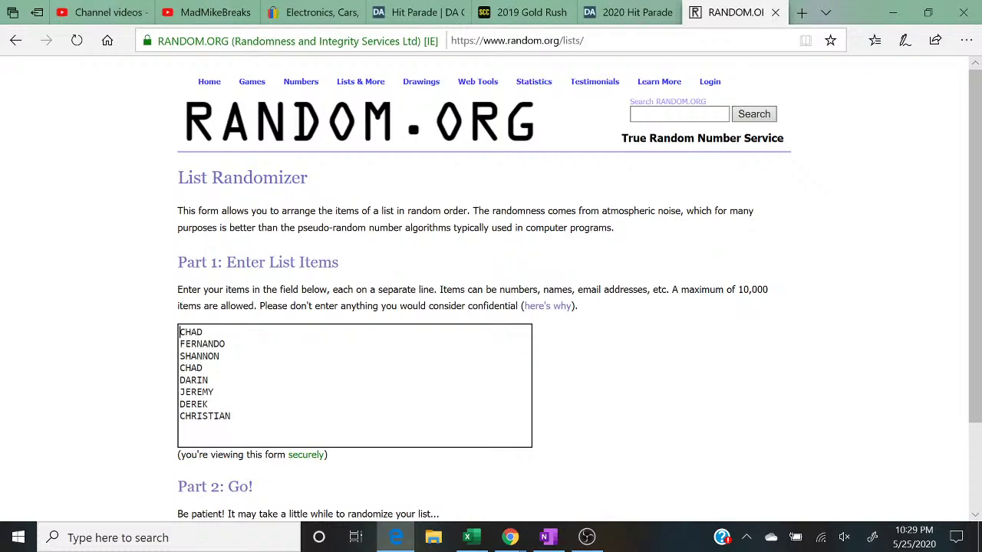
# Step: Copy all of column D's buyer names in Excel
pyautogui.click(467, 537)
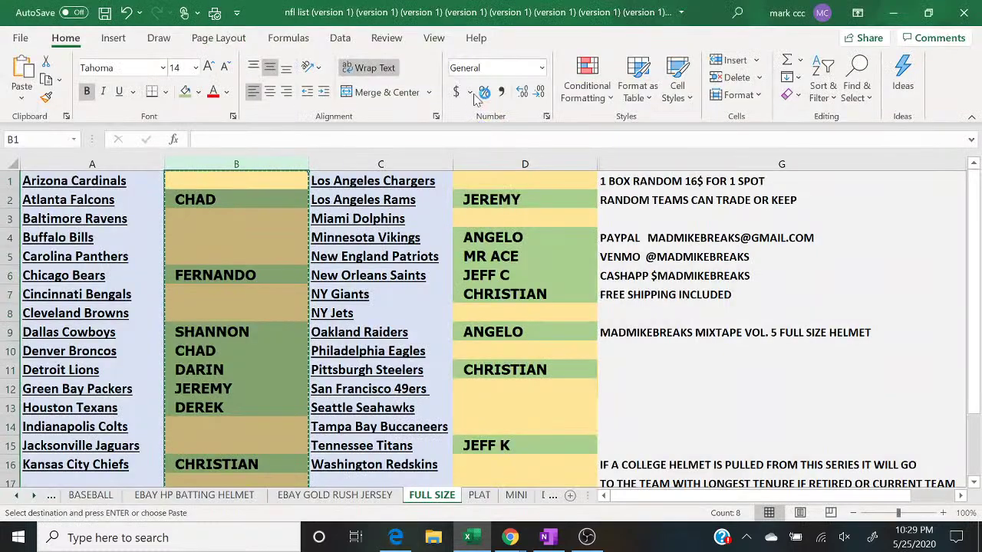
pyautogui.click(497, 163)
pyautogui.rightClick(554, 162)
pyautogui.click(580, 197)
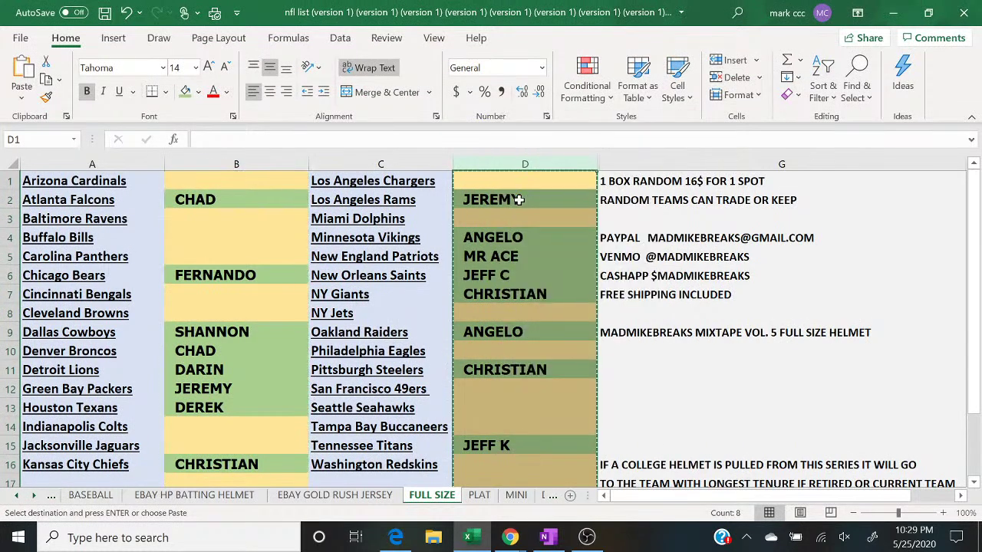
# Step: Paste column D's names below the others and remove the leftover empty line
pyautogui.click(395, 537)
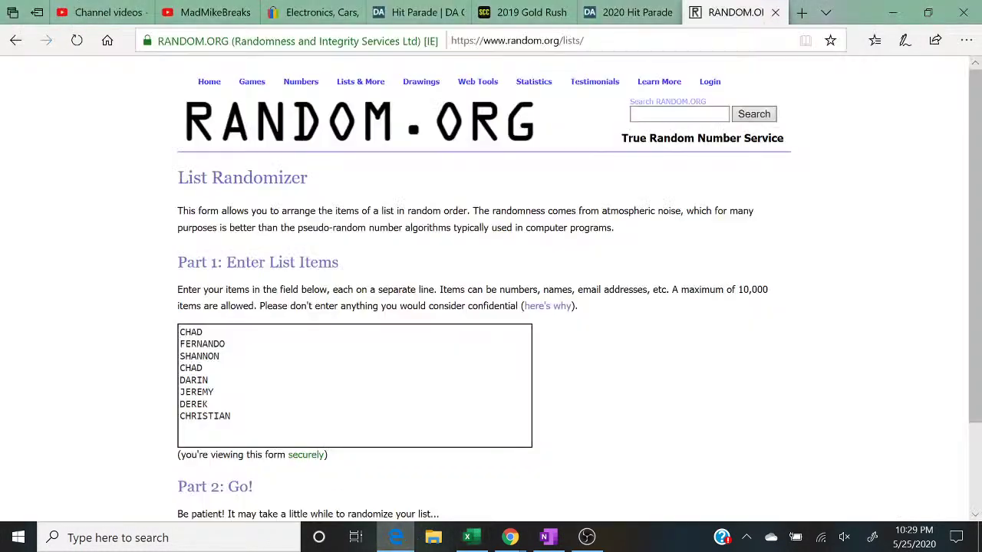
pyautogui.rightClick(236, 339)
pyautogui.click(256, 347)
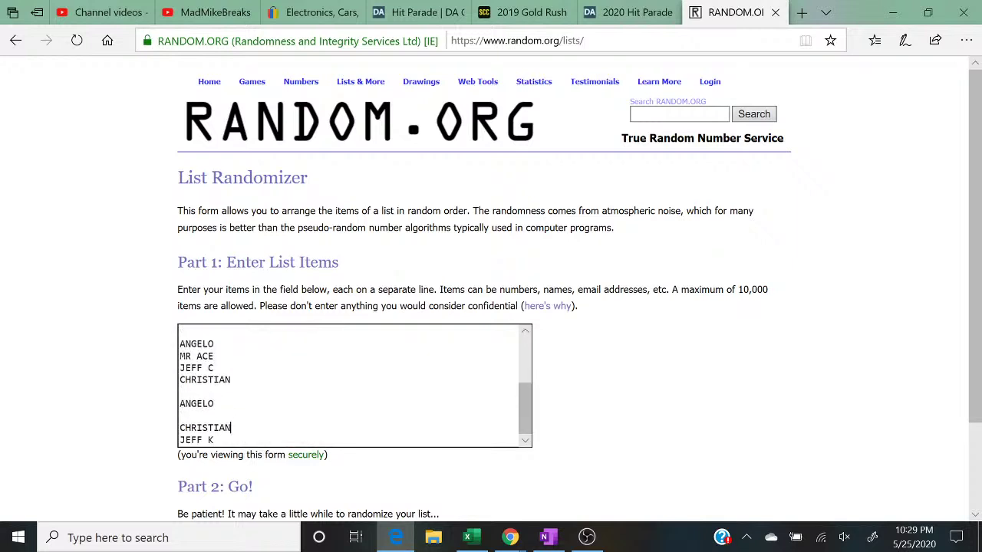
pyautogui.press('BackSpace')
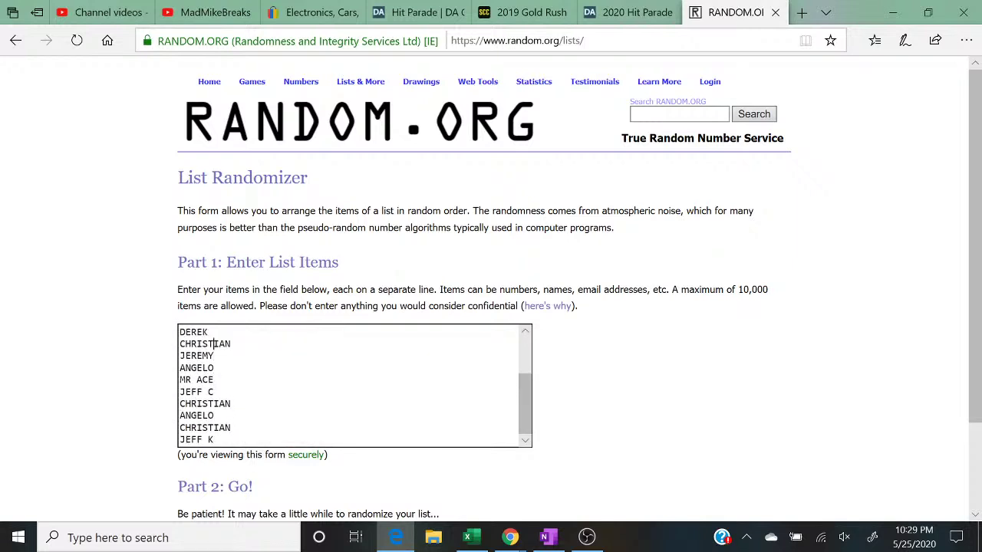
pyautogui.press('Up')
pyautogui.press('Up')
pyautogui.press('Up')
pyautogui.press('Up')
pyautogui.press('Up')
pyautogui.press('Up')
pyautogui.press('Up')
pyautogui.press('Up')
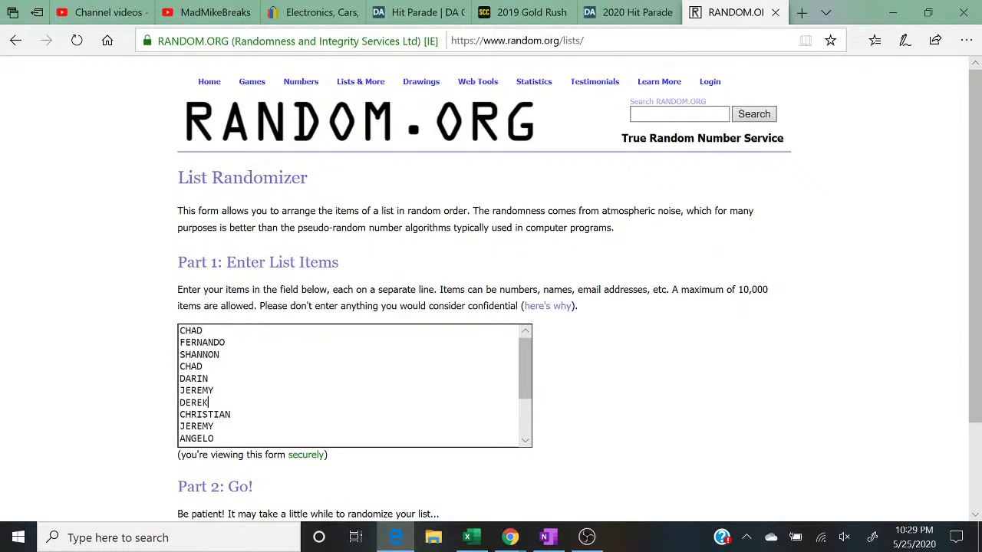
pyautogui.press('Down')
pyautogui.press('Down')
pyautogui.press('Down')
pyautogui.press('Down')
pyautogui.press('Down')
pyautogui.press('Down')
pyautogui.press('Down')
pyautogui.press('Down')
pyautogui.press('Down')
pyautogui.press('Down')
pyautogui.scroll(-3, 491, 284)
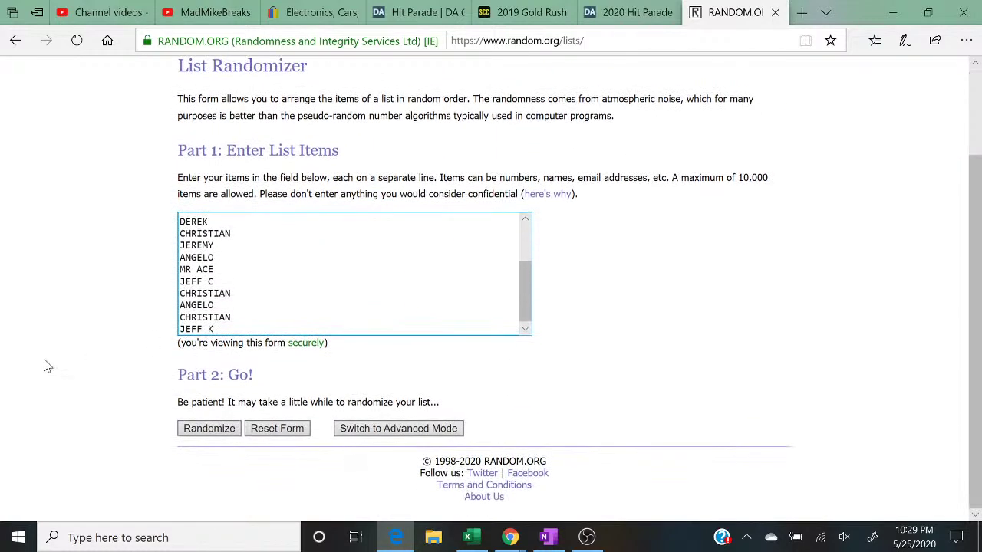
# Step: Randomize the 16-name list five times, highlight the '5 times' note, then restore the browser window
pyautogui.click(207, 429)
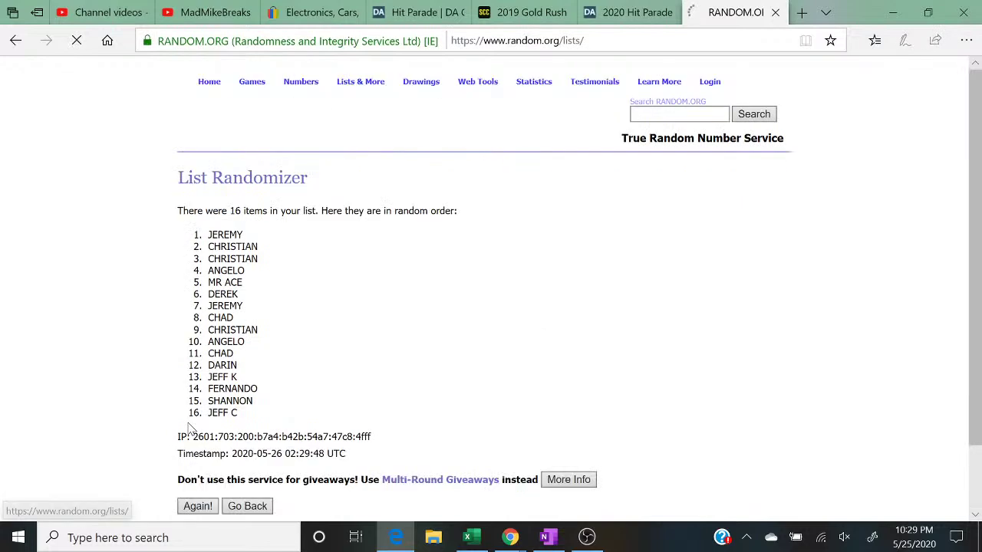
pyautogui.click(192, 428)
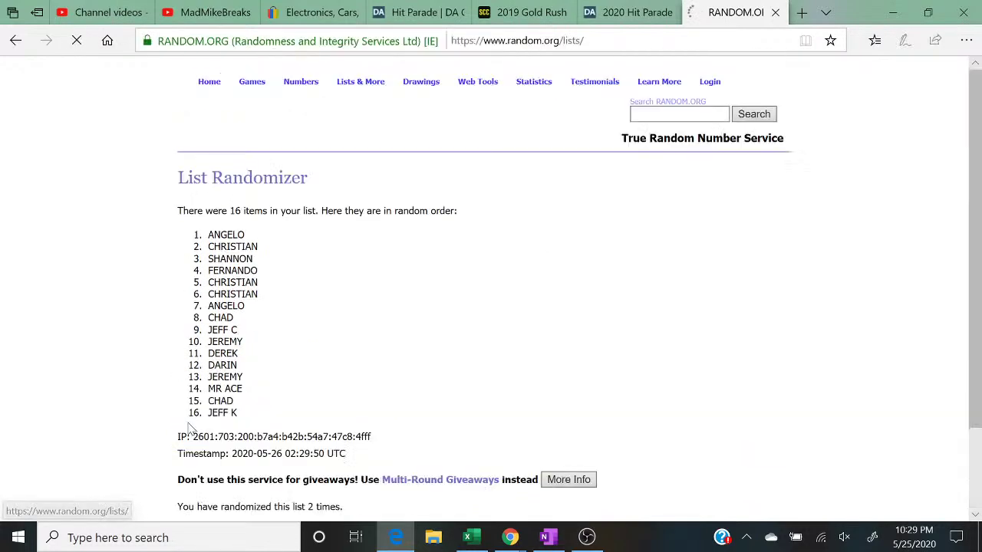
pyautogui.click(192, 428)
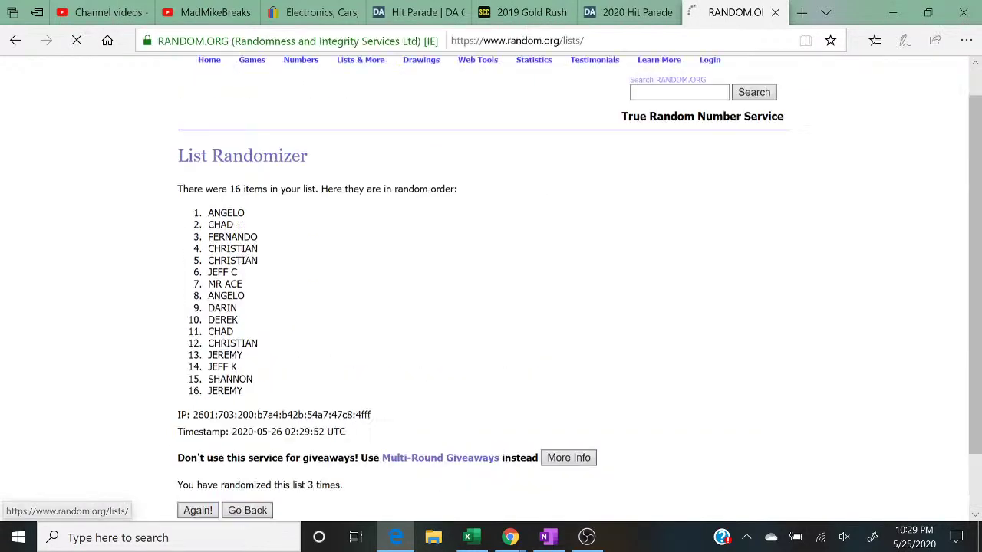
pyautogui.click(192, 428)
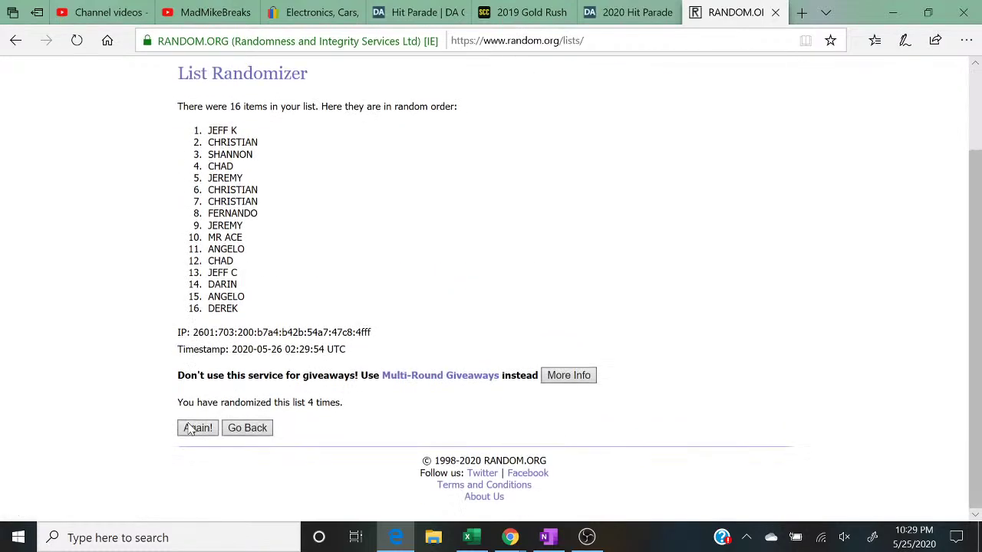
pyautogui.click(201, 430)
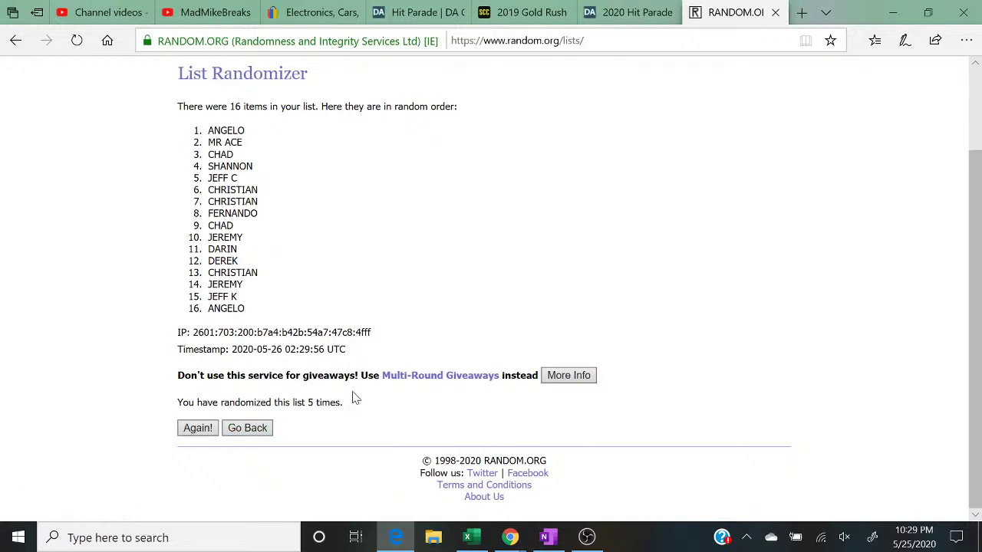
pyautogui.moveTo(355, 407); pyautogui.dragTo(150, 414)
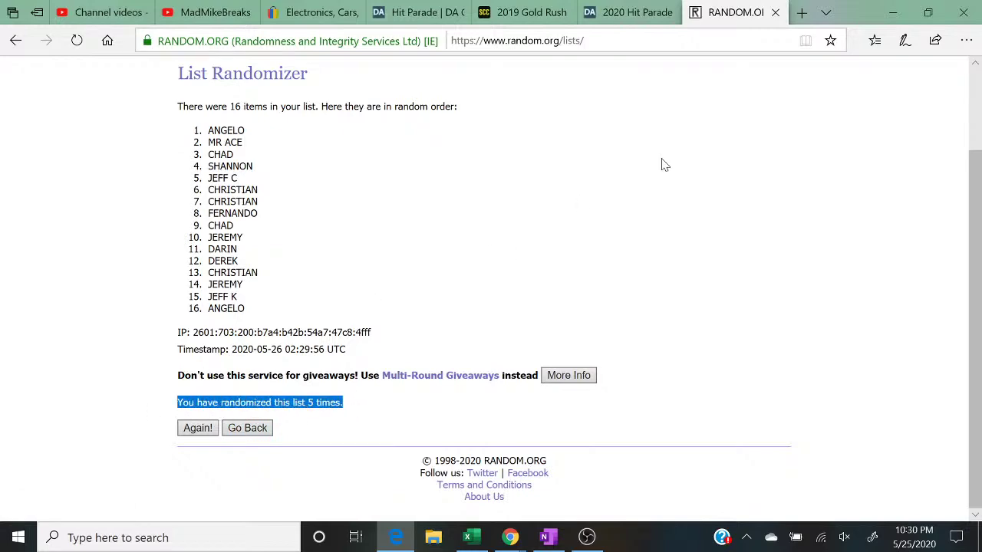
pyautogui.click(930, 13)
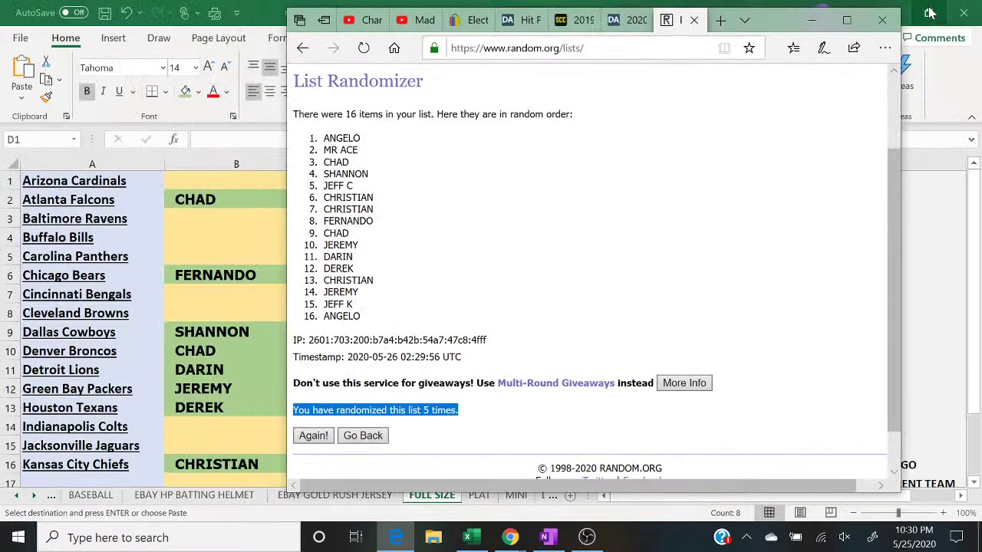
# Step: Enter ANGELO for Arizona Cardinals and MR ACE for Baltimore Ravens
pyautogui.click(214, 184)
pyautogui.write('A')
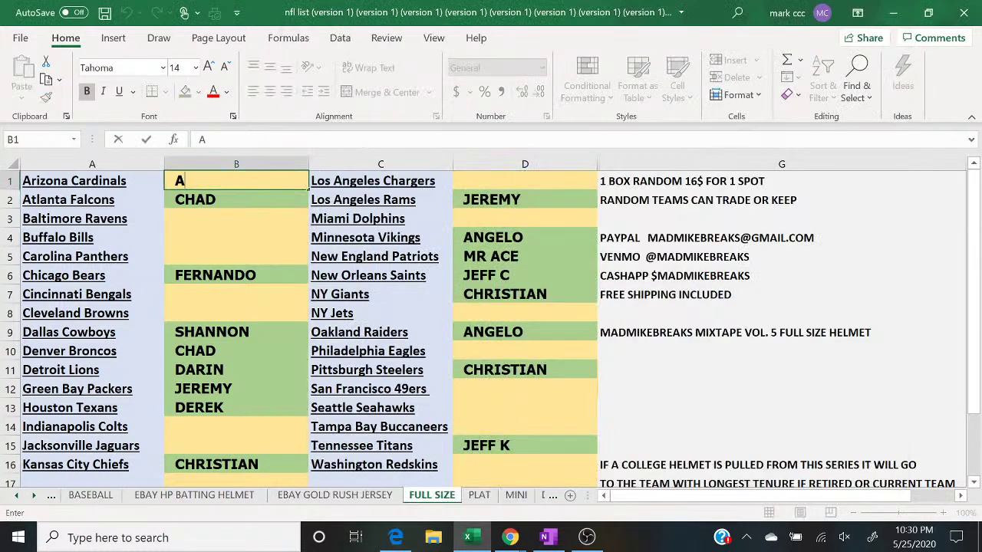
pyautogui.write('NGELO')
pyautogui.press('Return')
pyautogui.press('Return')
pyautogui.write('MR')
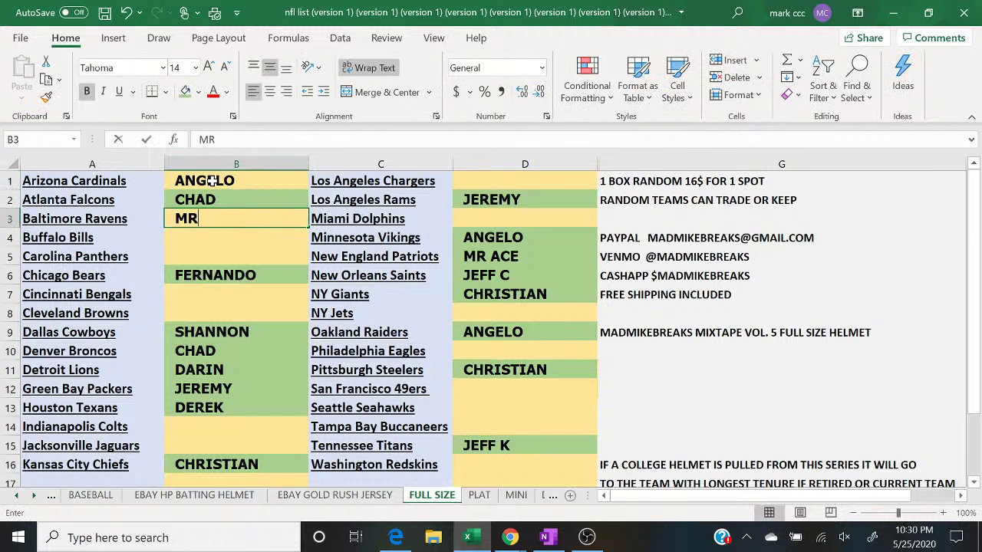
pyautogui.write(' ACE')
pyautogui.press('Return')
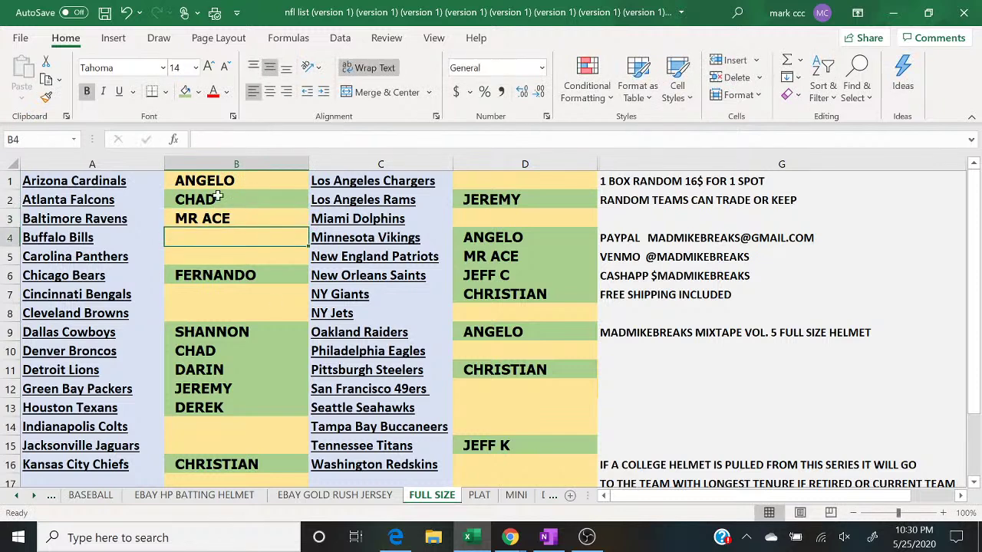
# Step: Check the randomized list, then enter CHAD for Buffalo Bills and SHANNON for Carolina Panthers
pyautogui.click(395, 537)
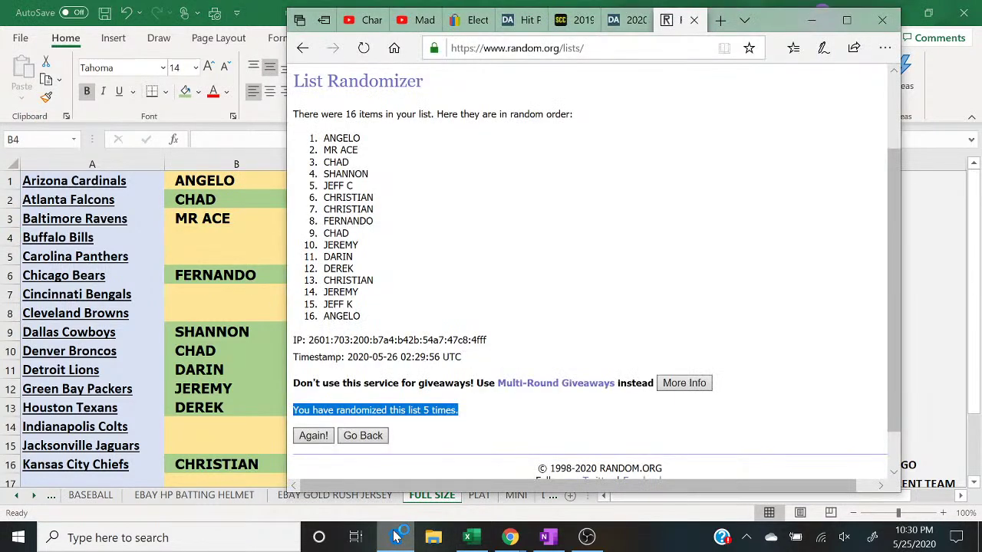
pyautogui.click(395, 537)
pyautogui.write('CHAD')
pyautogui.press('Return')
pyautogui.write('S')
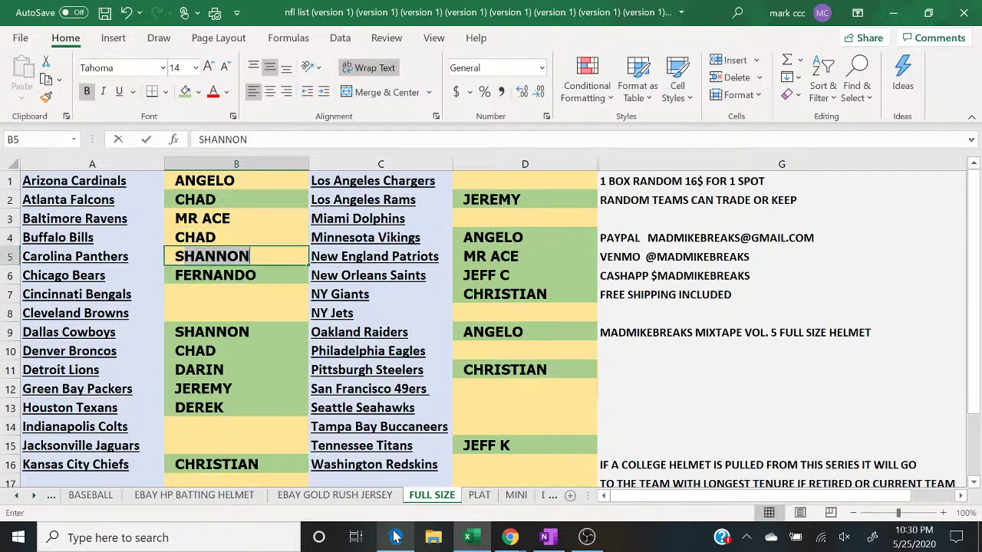
pyautogui.press('Return')
pyautogui.press('Return')
# Step: Enter JEFF C for Cincinnati, CHRISTIAN for Cleveland, and CHRISTIAN for Indianapolis Colts
pyautogui.click(395, 537)
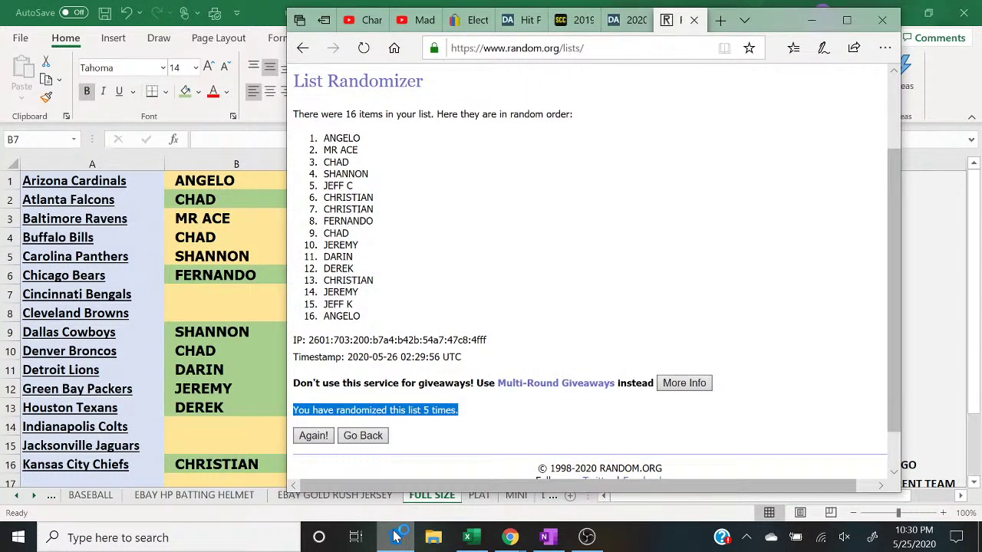
pyautogui.click(395, 537)
pyautogui.write('JEFF C')
pyautogui.press('Return')
pyautogui.write('CHRISTIAN')
pyautogui.press('Return')
pyautogui.press('Return')
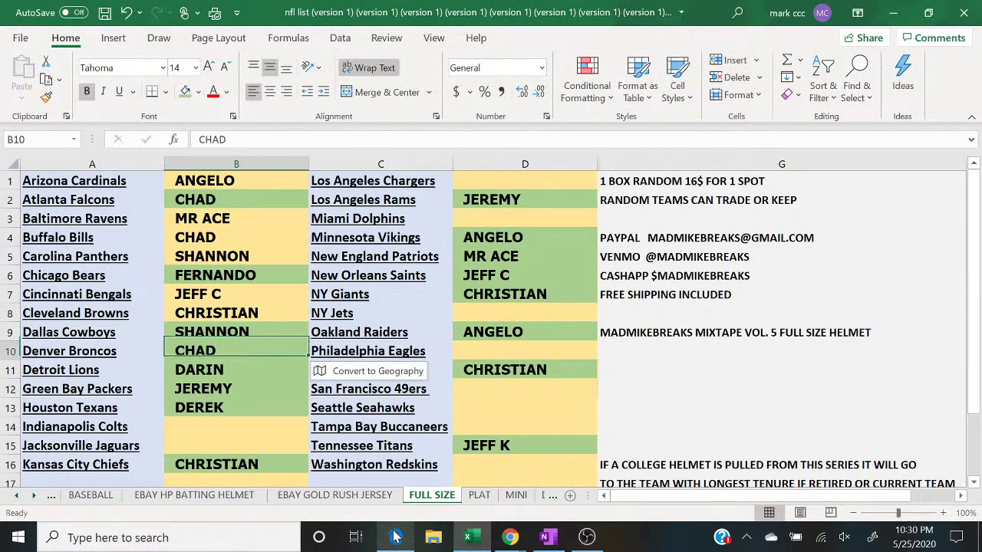
pyautogui.press('Return')
pyautogui.press('Return')
pyautogui.press('Return')
pyautogui.press('Return')
pyautogui.write('CHR')
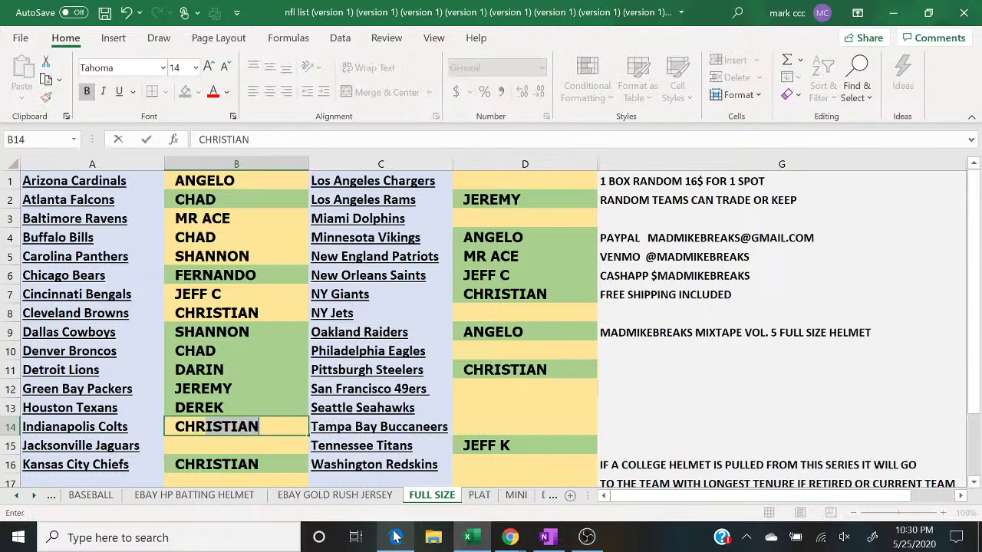
pyautogui.press('Return')
# Step: Enter FERNANDO for Jacksonville Jaguars and CHAD for Los Angeles Chargers
pyautogui.click(396, 537)
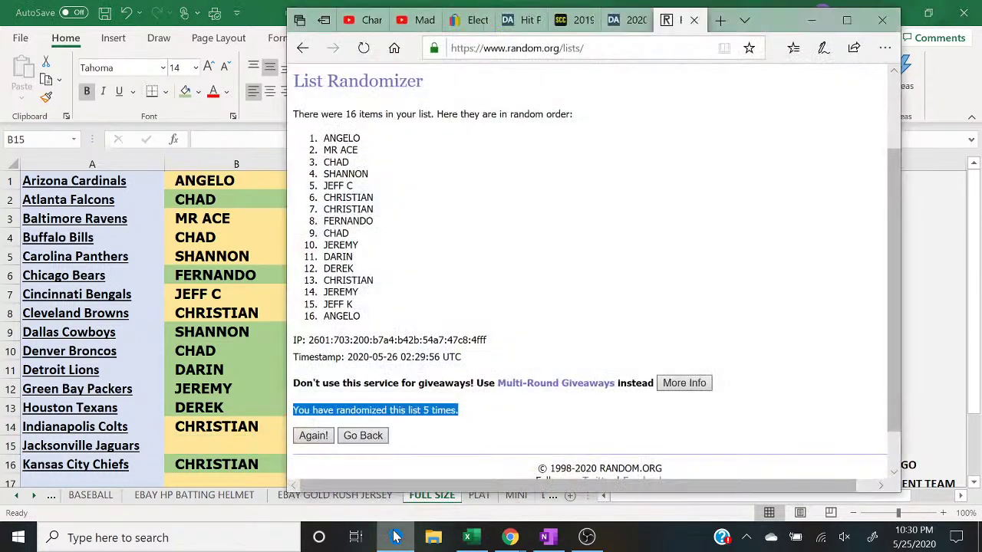
pyautogui.click(396, 537)
pyautogui.write('FERNANDO')
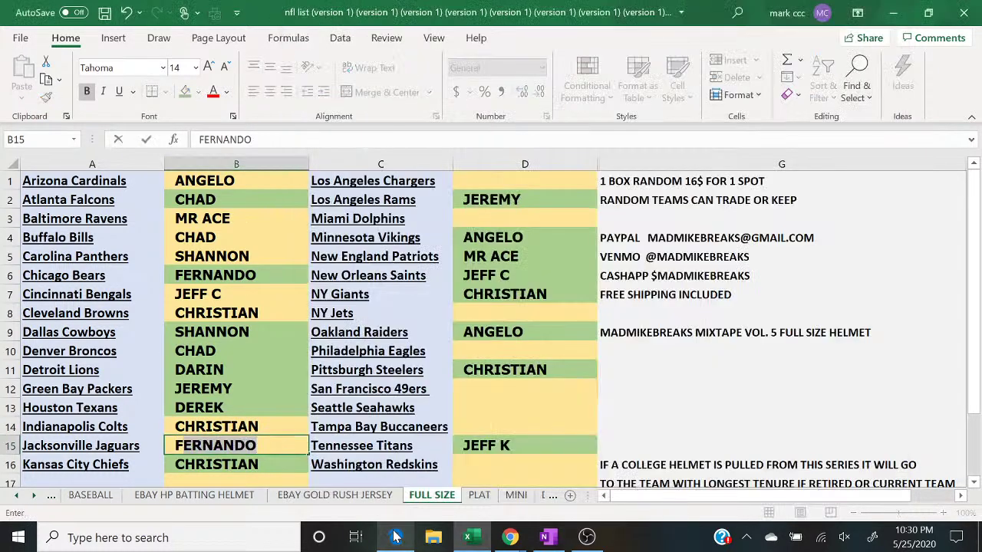
pyautogui.press('Return')
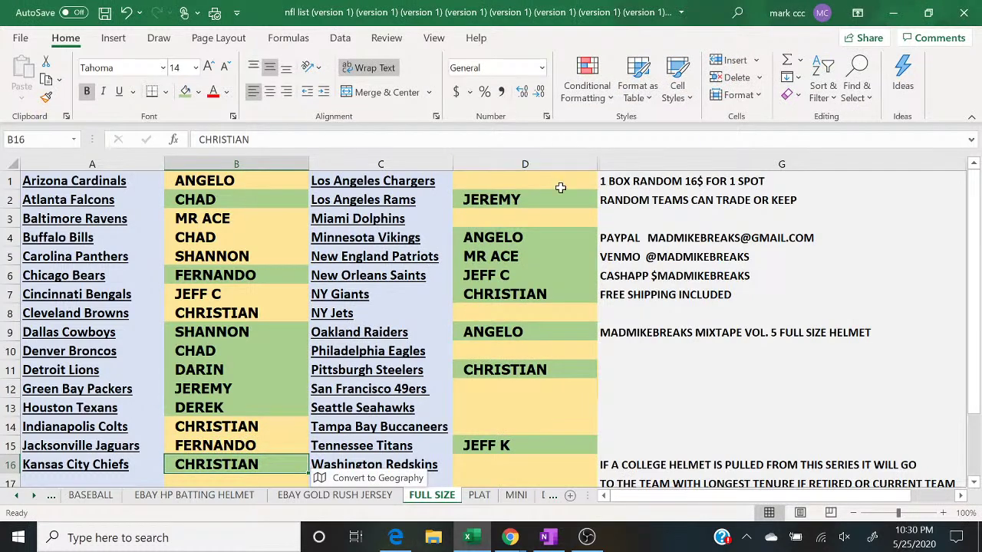
pyautogui.click(560, 187)
pyautogui.write('CHAD')
pyautogui.press('Return')
pyautogui.press('Return')
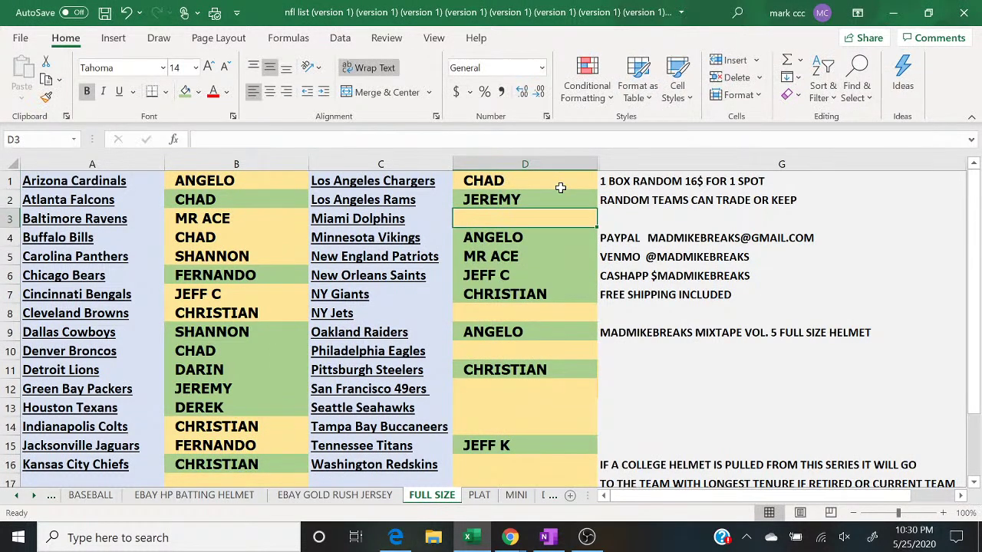
# Step: Enter JEREMY for Miami Dolphins and DARIN for NY Jets
pyautogui.click(405, 541)
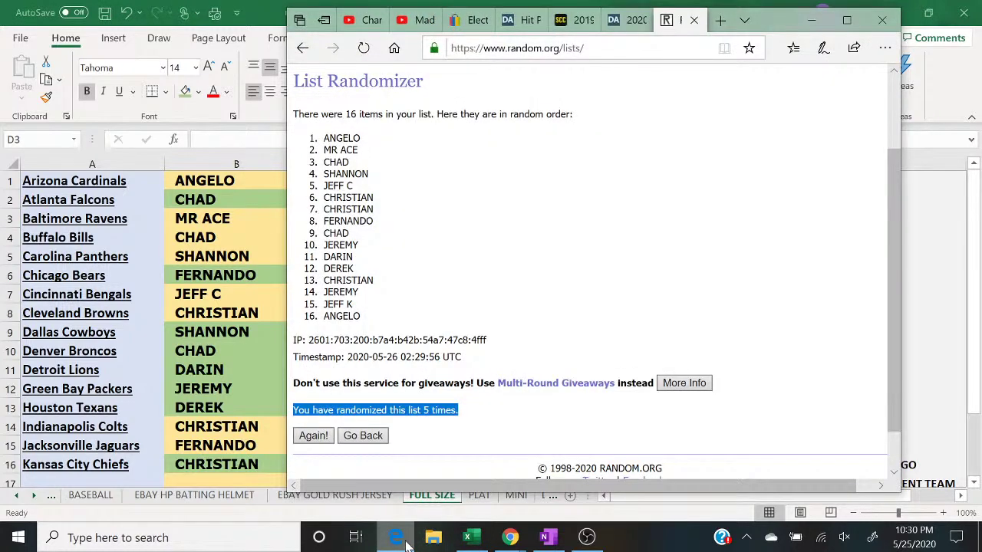
pyautogui.click(406, 541)
pyautogui.write('JEREMY')
pyautogui.press('Return')
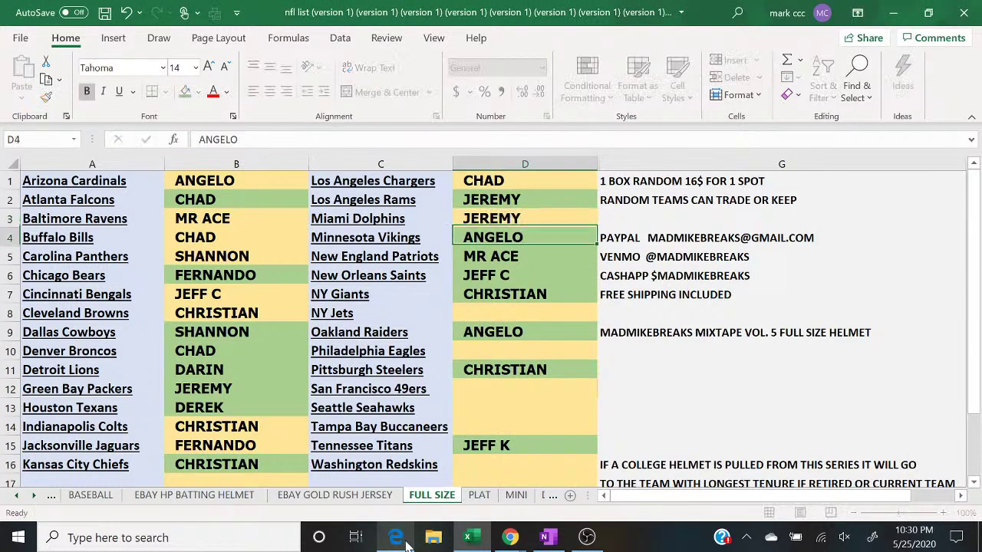
pyautogui.press('Down')
pyautogui.press('Down')
pyautogui.press('Down')
pyautogui.press('Down')
pyautogui.write('DARIN')
pyautogui.press('Return')
pyautogui.press('Return')
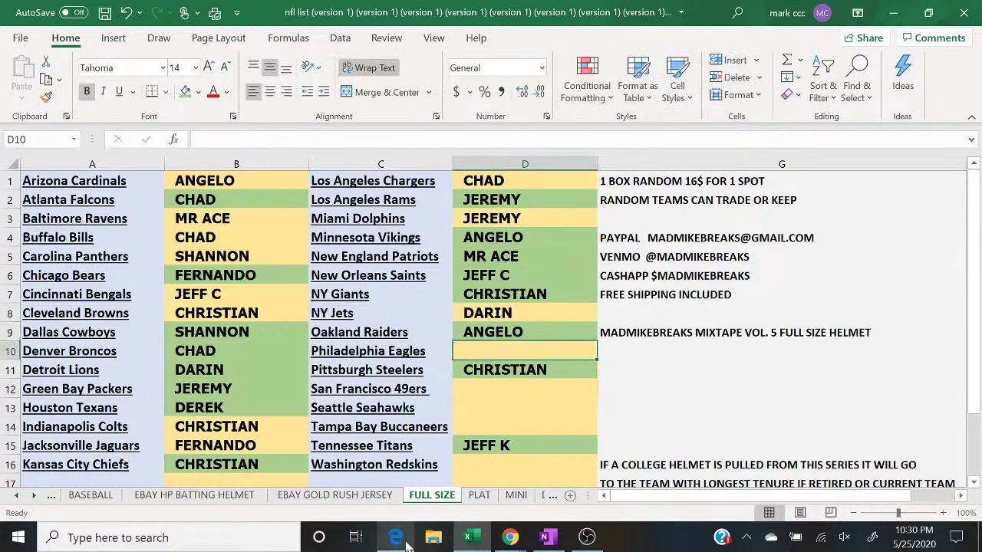
# Step: Enter DEREK for Philadelphia Eagles and CHRISTIAN for San Francisco 49ers
pyautogui.click(405, 540)
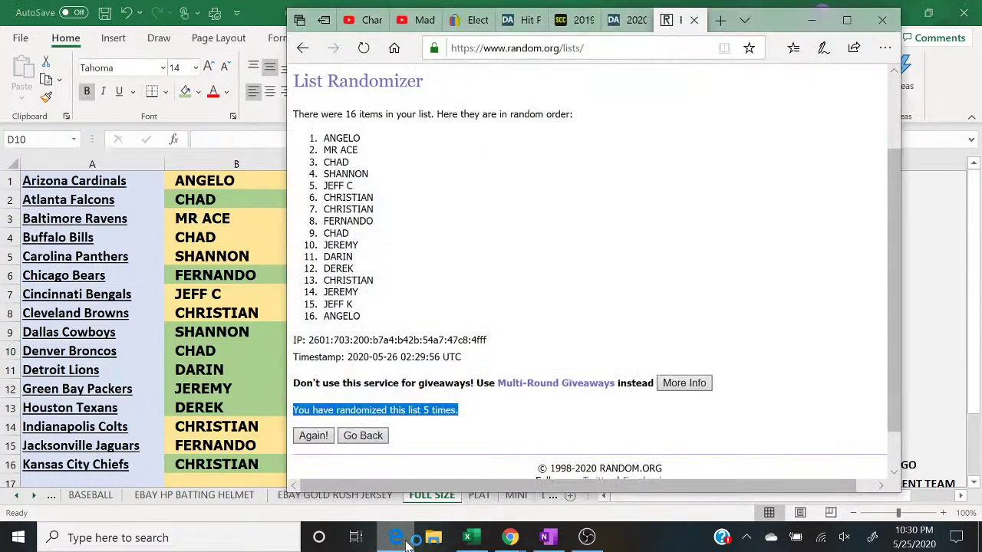
pyautogui.click(406, 541)
pyautogui.write('DEREK')
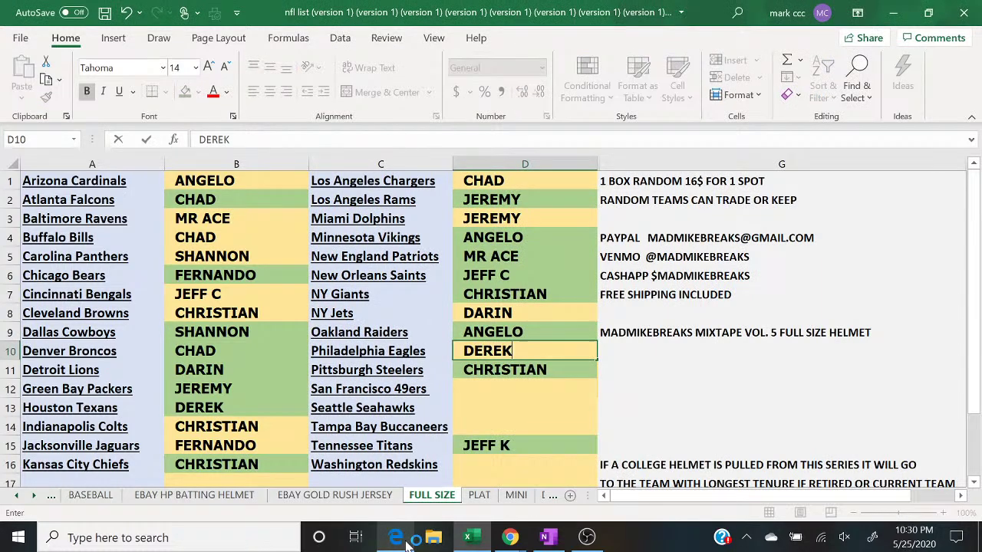
pyautogui.press('Return')
pyautogui.press('Return')
pyautogui.write('CHRISTIAN')
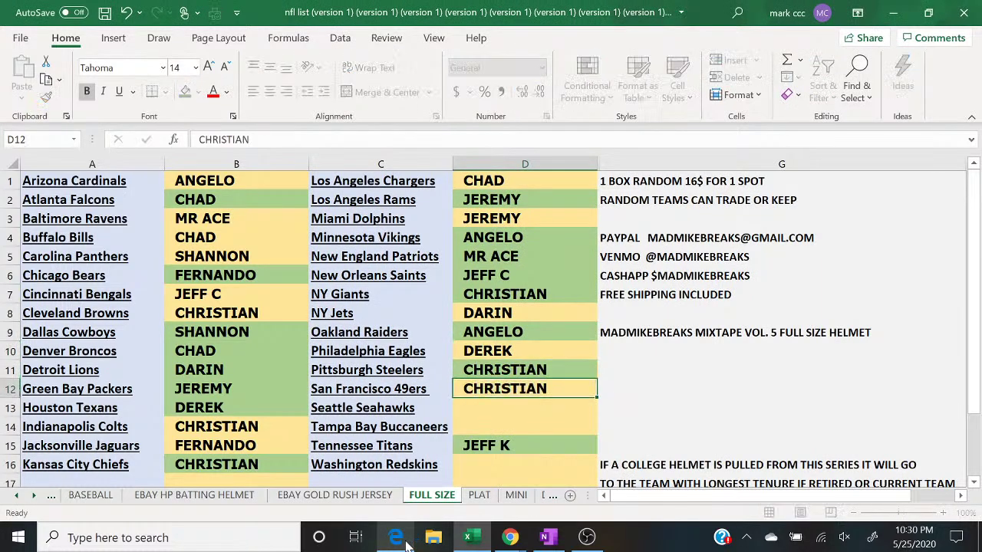
pyautogui.press('Return')
pyautogui.click(396, 538)
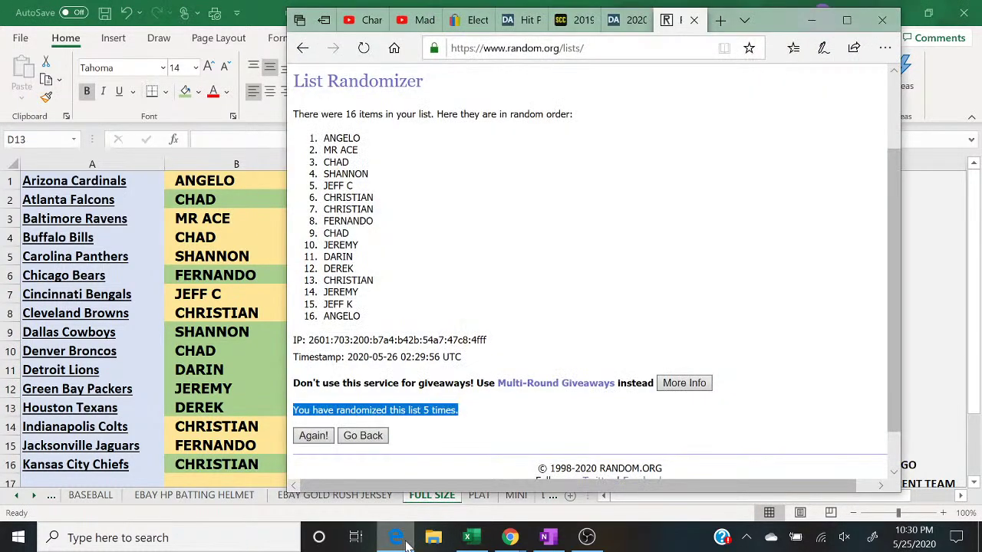
pyautogui.click(407, 540)
pyautogui.write('JEREMY')
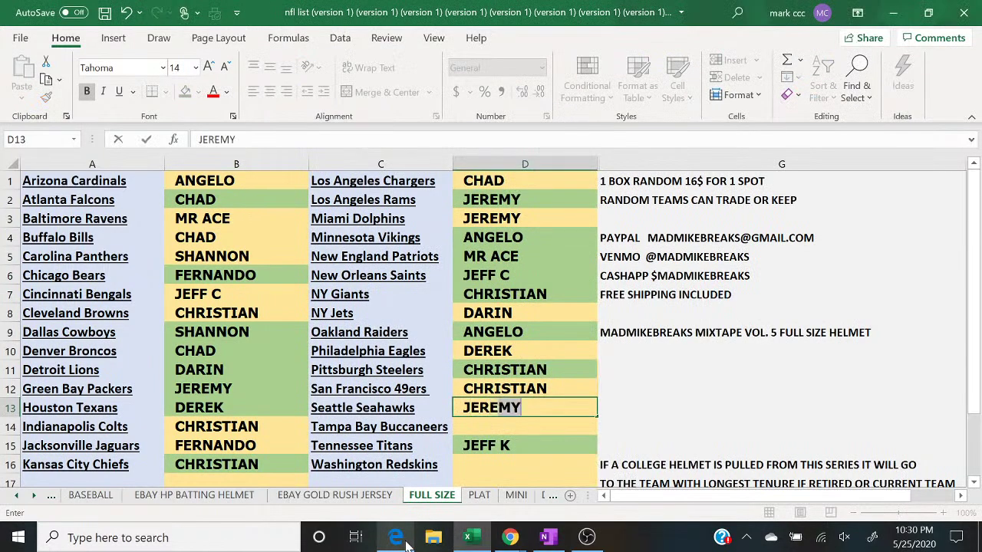
pyautogui.press('Return')
pyautogui.click(406, 541)
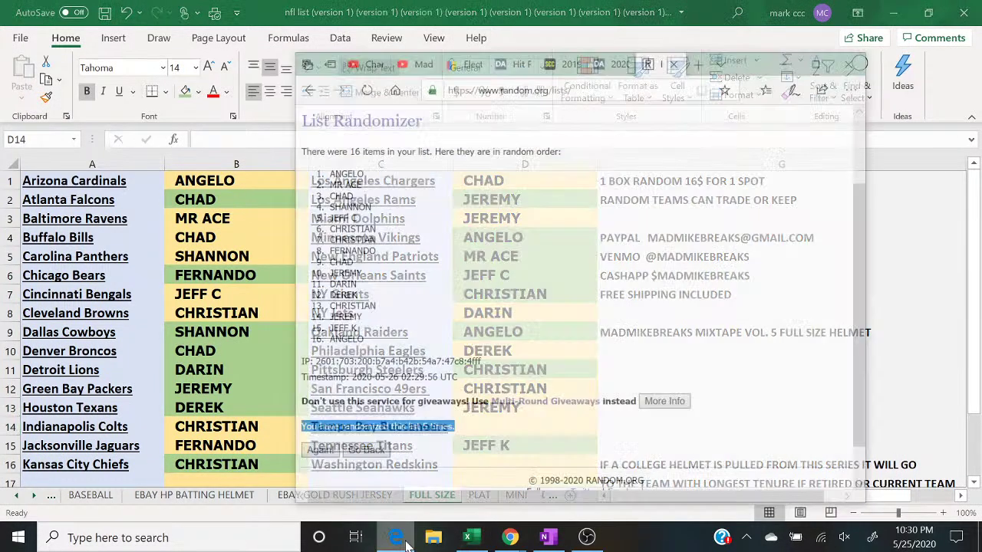
pyautogui.click(406, 540)
pyautogui.write('JEFF ')
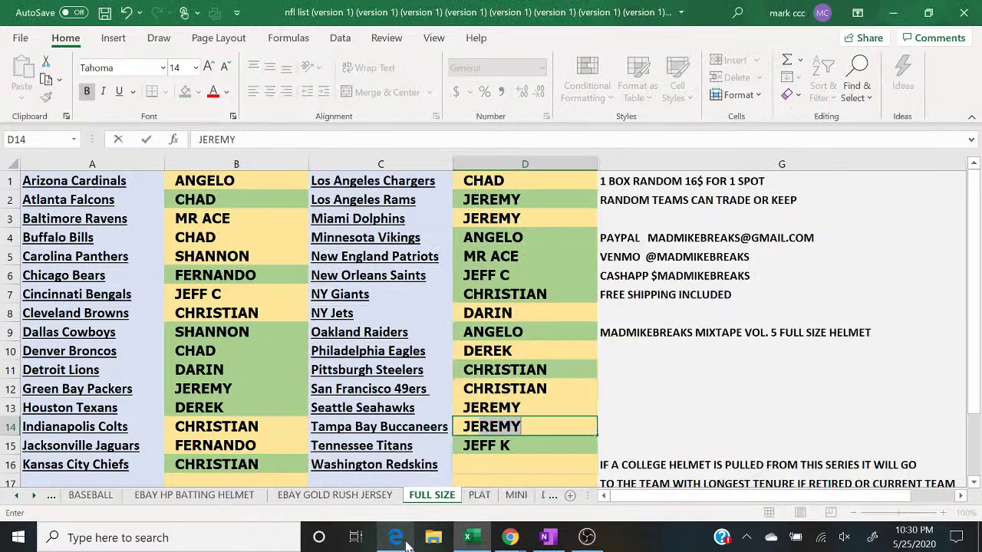
pyautogui.write('K')
pyautogui.press('Return')
pyautogui.press('Return')
pyautogui.write('ABN')
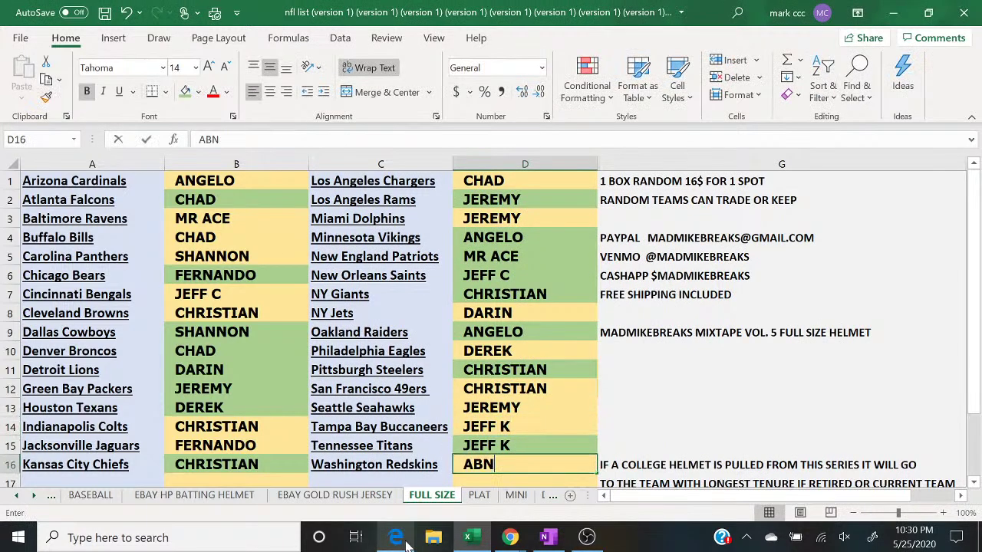
pyautogui.press('BackSpace')
pyautogui.press('BackSpace')
pyautogui.write('NGELO')
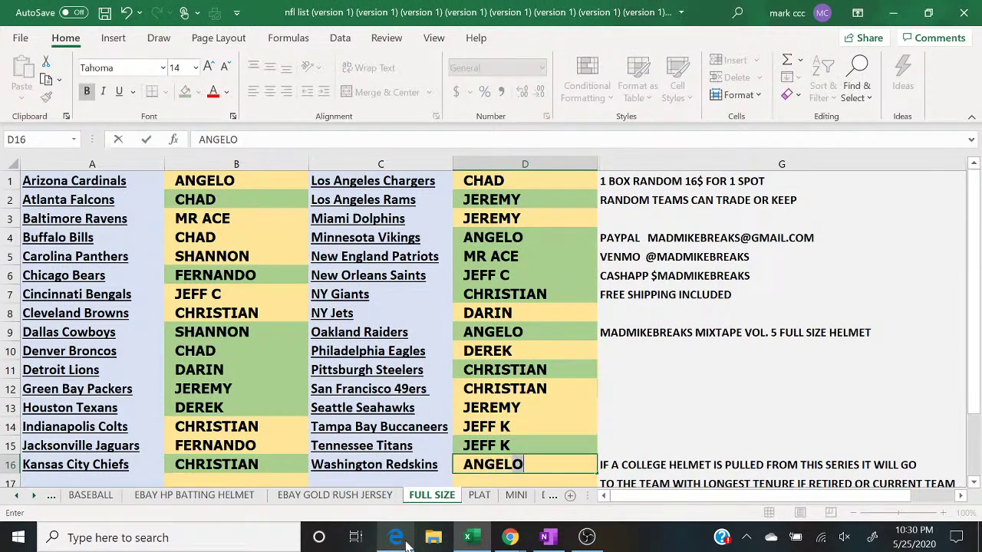
# Step: After checking the chat, fill ANGELO's Washington Redskins cell green as paid
pyautogui.moveTo(510, 537)
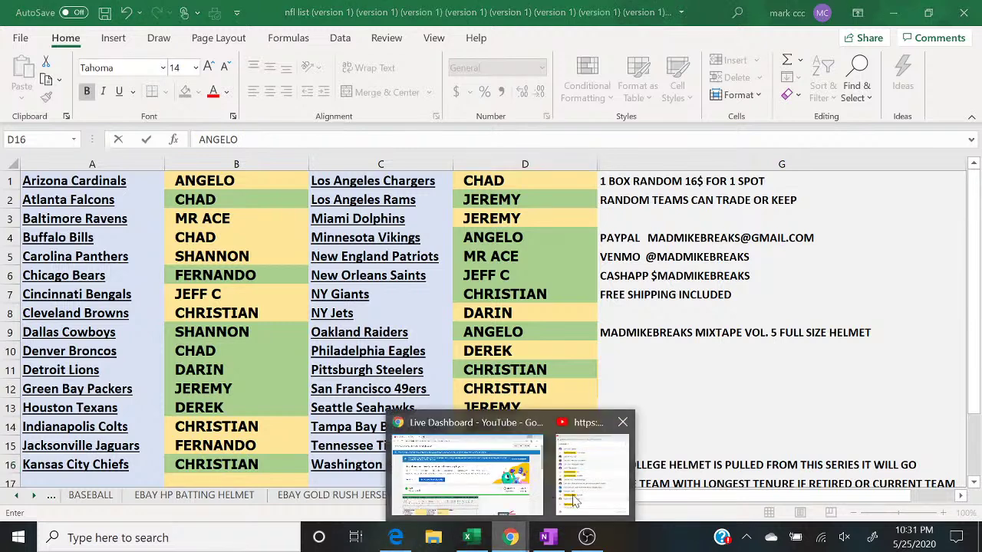
pyautogui.click(591, 468)
pyautogui.click(481, 474)
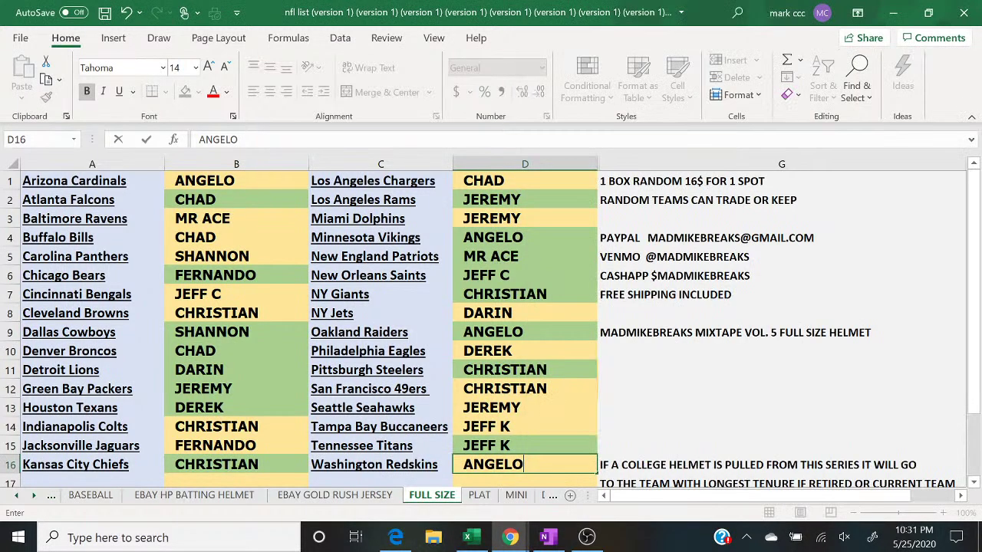
pyautogui.click(222, 184)
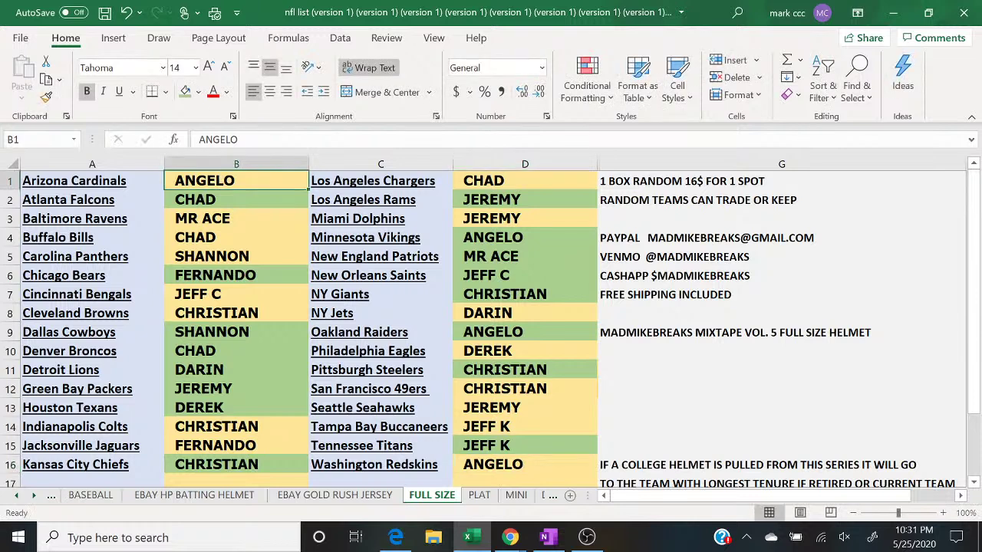
pyautogui.click(465, 465)
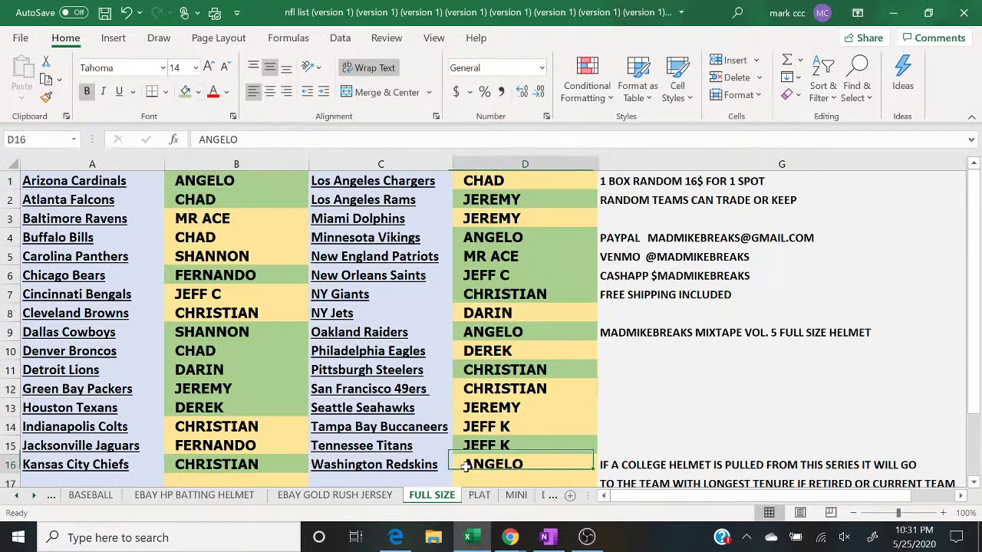
pyautogui.click(185, 91)
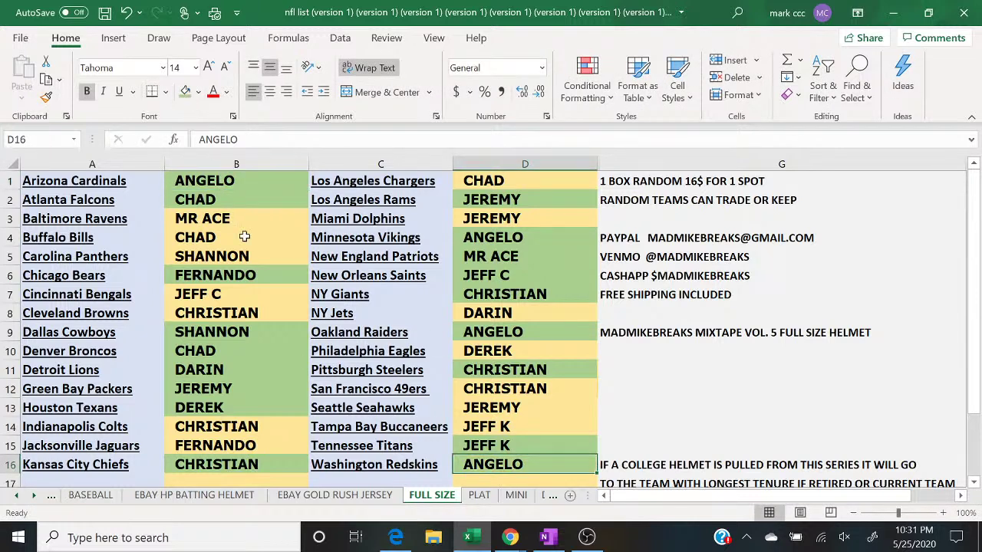
pyautogui.moveTo(510, 538)
pyautogui.click(588, 491)
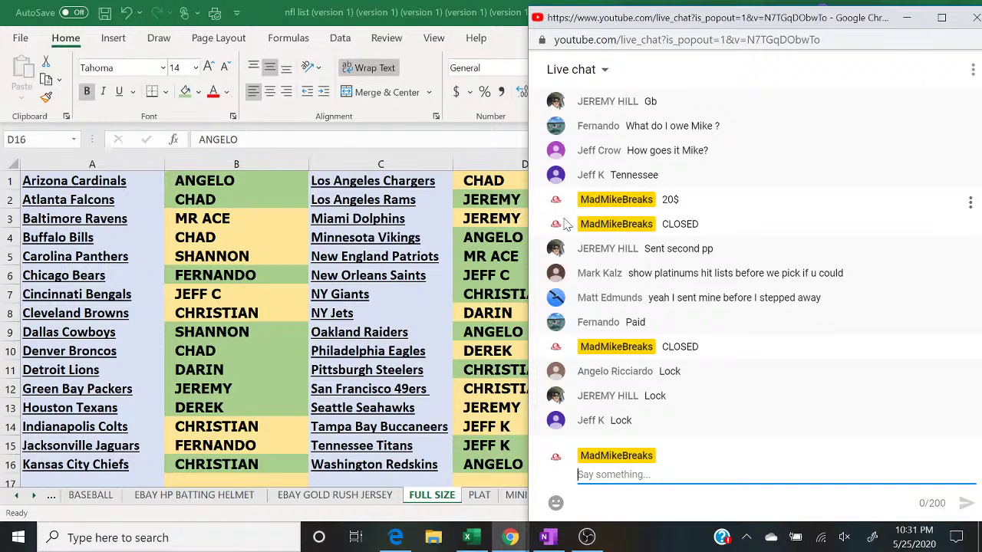
pyautogui.click(480, 429)
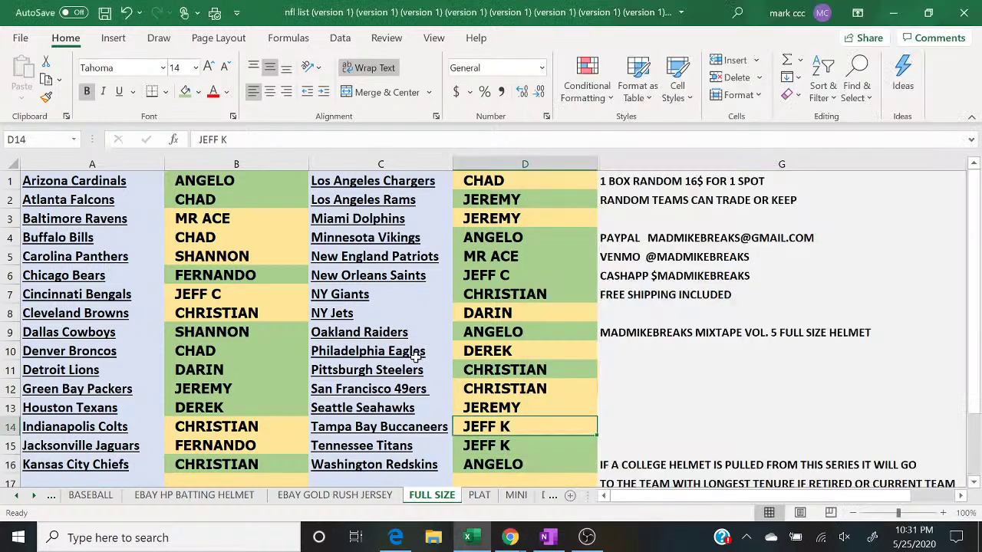
pyautogui.click(184, 92)
pyautogui.press('Up')
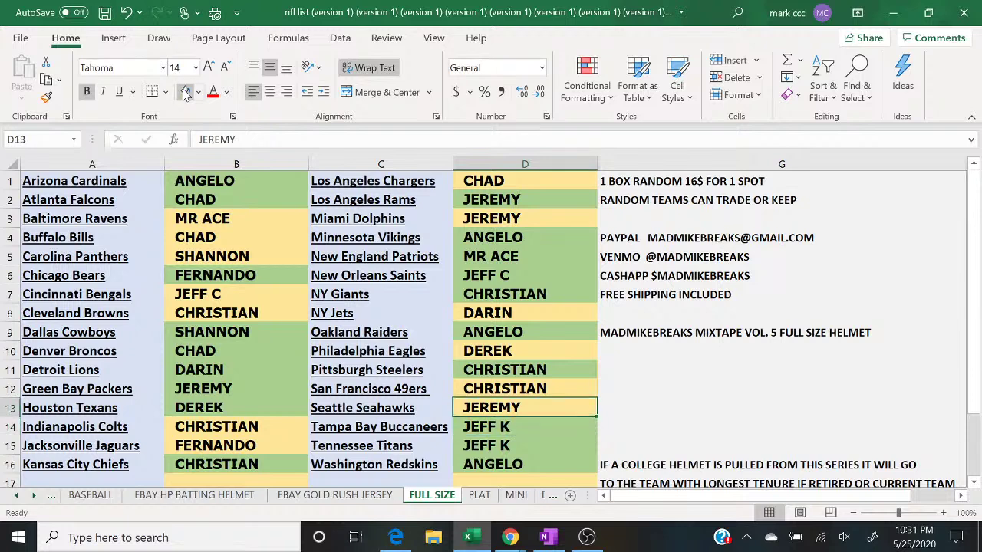
pyautogui.click(184, 92)
pyautogui.press('Up')
pyautogui.press('Up')
pyautogui.press('Up')
pyautogui.press('Up')
pyautogui.press('Up')
pyautogui.press('Up')
pyautogui.press('Up')
pyautogui.press('Up')
pyautogui.press('Up')
pyautogui.press('Up')
pyautogui.click(184, 92)
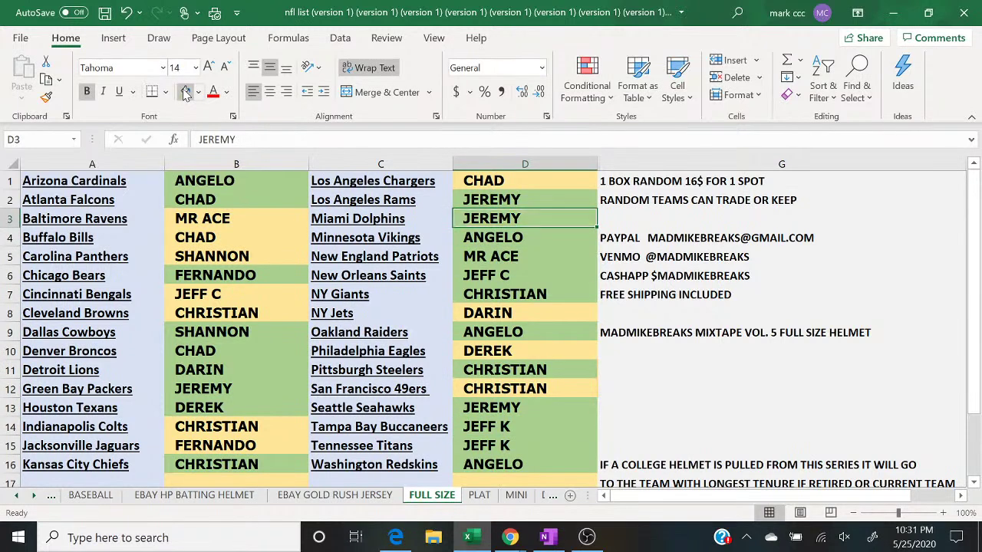
# Step: Check the chat, then move the selection from FERNANDO in B15 to DEREK in D10
pyautogui.moveTo(510, 537)
pyautogui.click(552, 502)
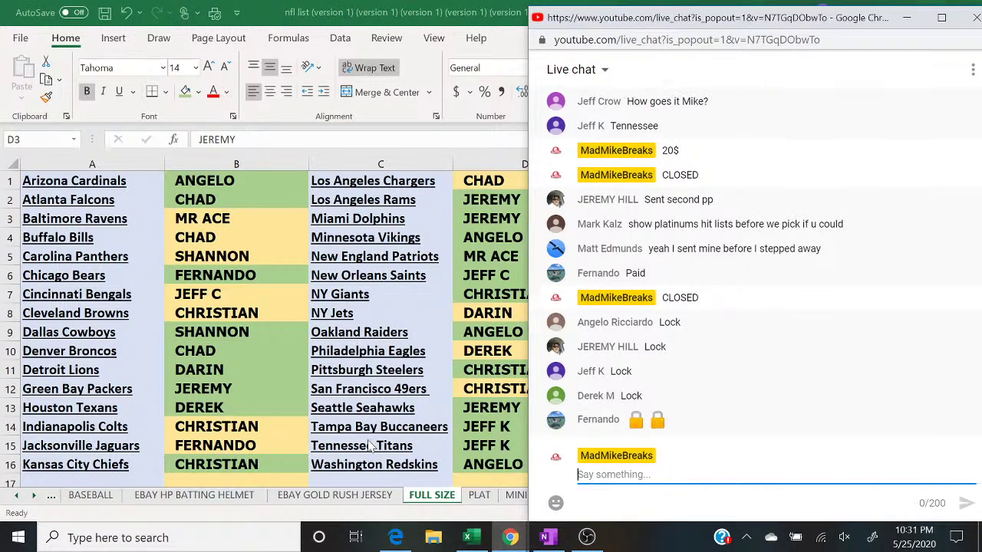
pyautogui.click(224, 444)
pyautogui.click(224, 444)
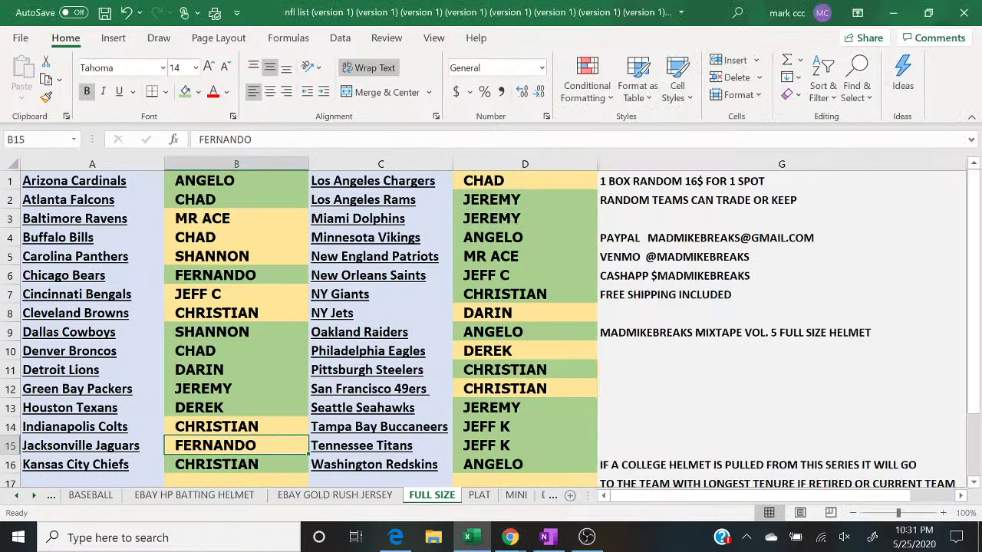
pyautogui.press('Up')
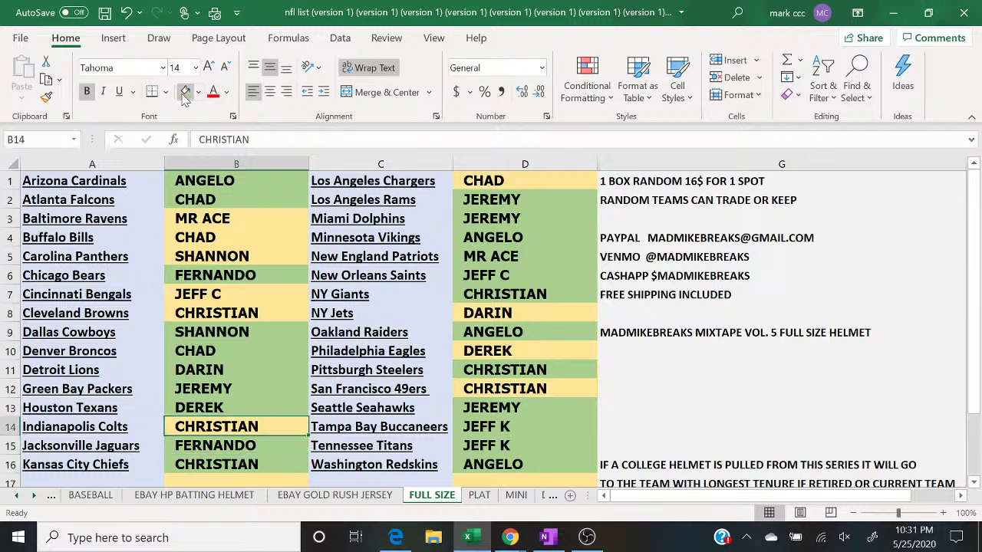
pyautogui.press('Up')
pyautogui.press('Up')
pyautogui.press('Up')
pyautogui.press('Up')
pyautogui.press('Right')
pyautogui.press('Right')
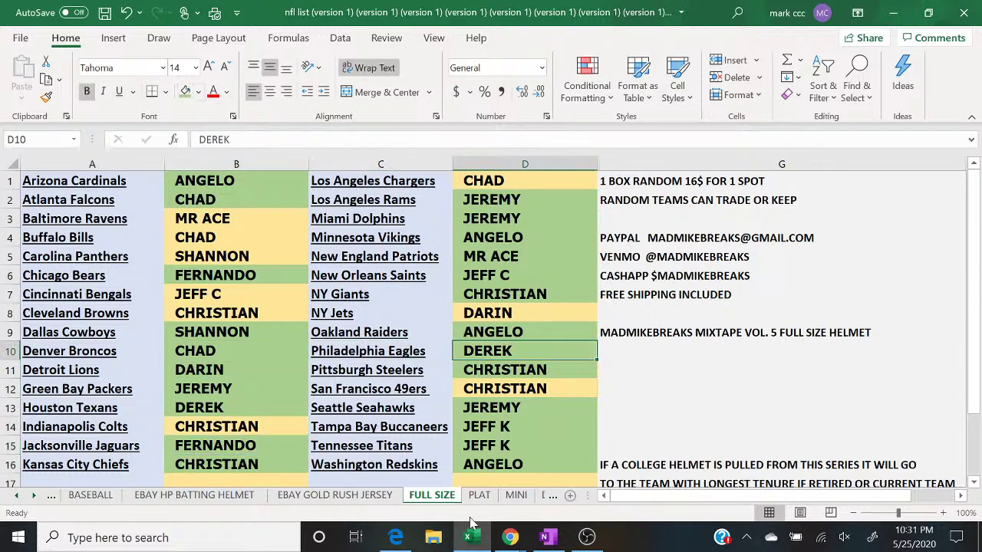
pyautogui.moveTo(508, 540)
pyautogui.click(598, 488)
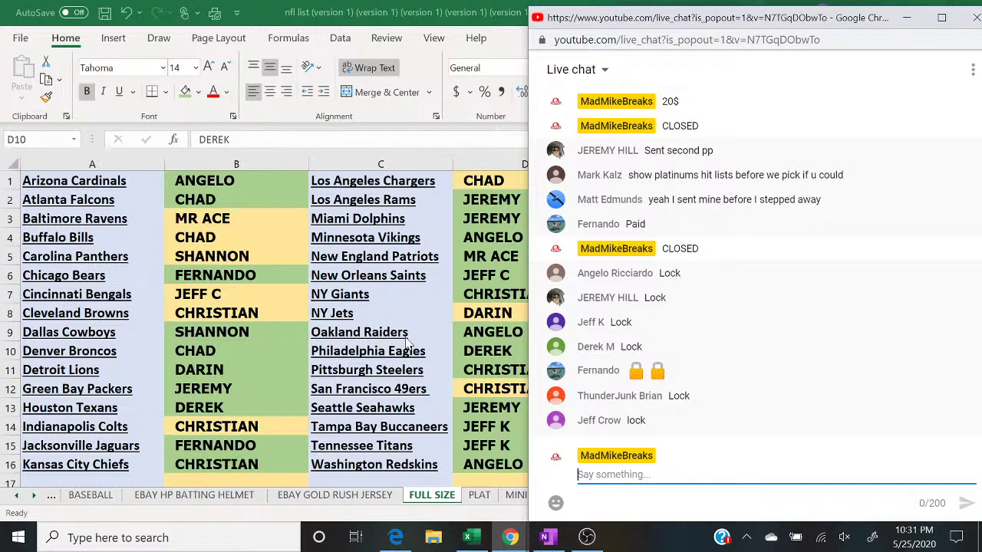
pyautogui.click(246, 283)
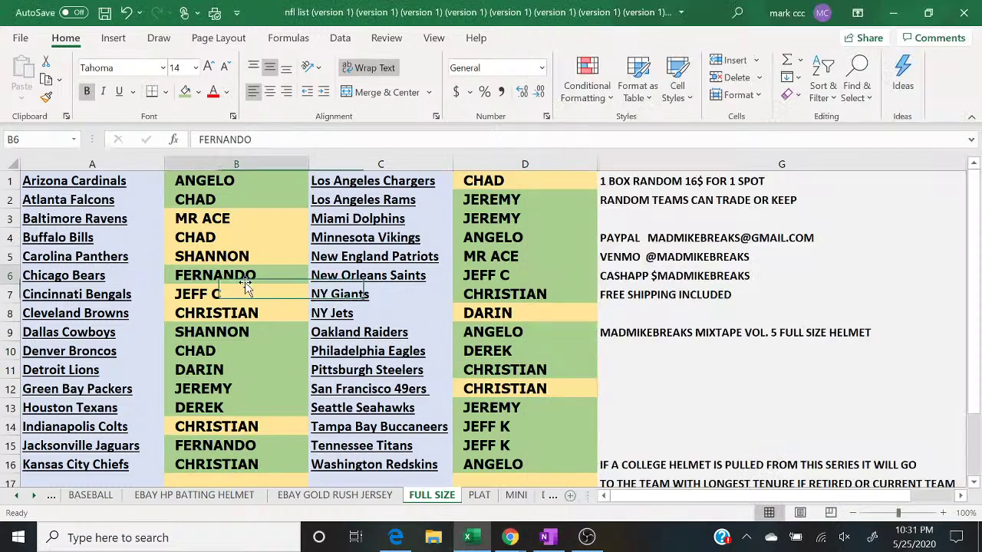
pyautogui.press('Down')
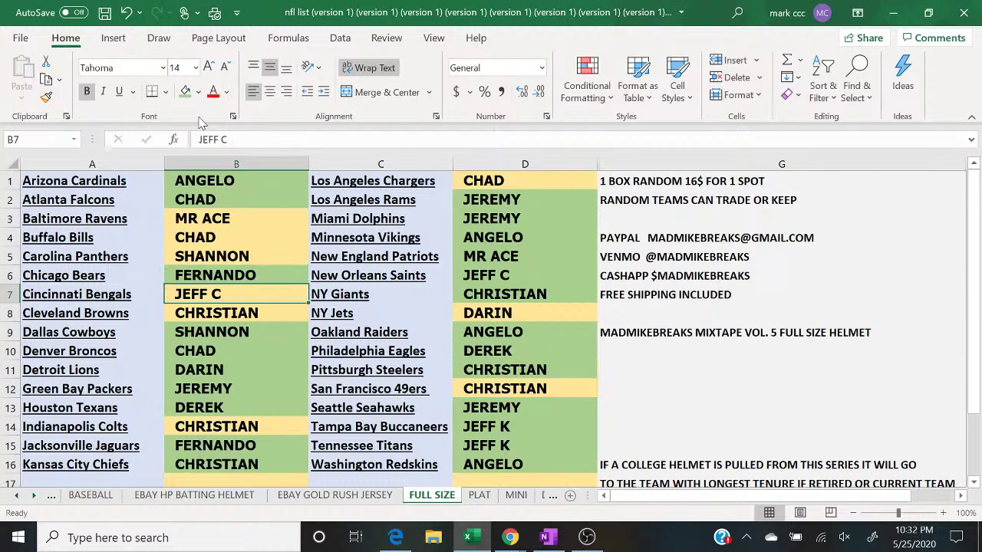
pyautogui.click(185, 91)
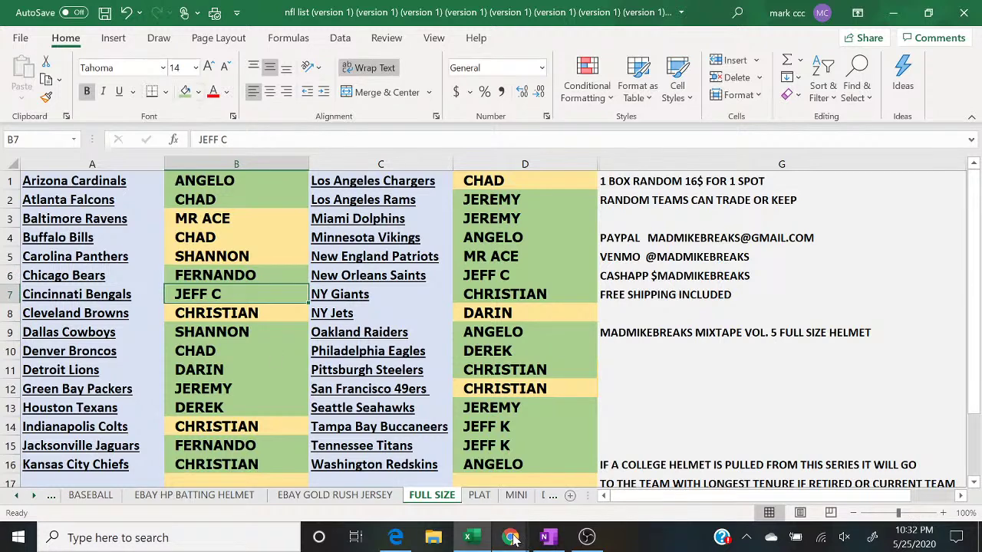
# Step: Select columns B and D, fill them entirely green, then bring the live chat forward
pyautogui.moveTo(514, 539)
pyautogui.click(599, 468)
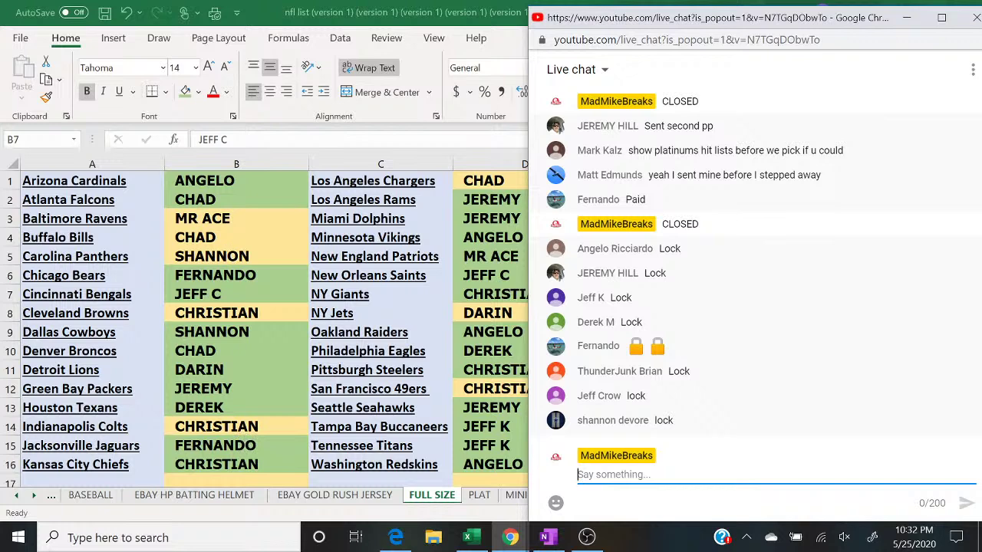
pyautogui.click(228, 166)
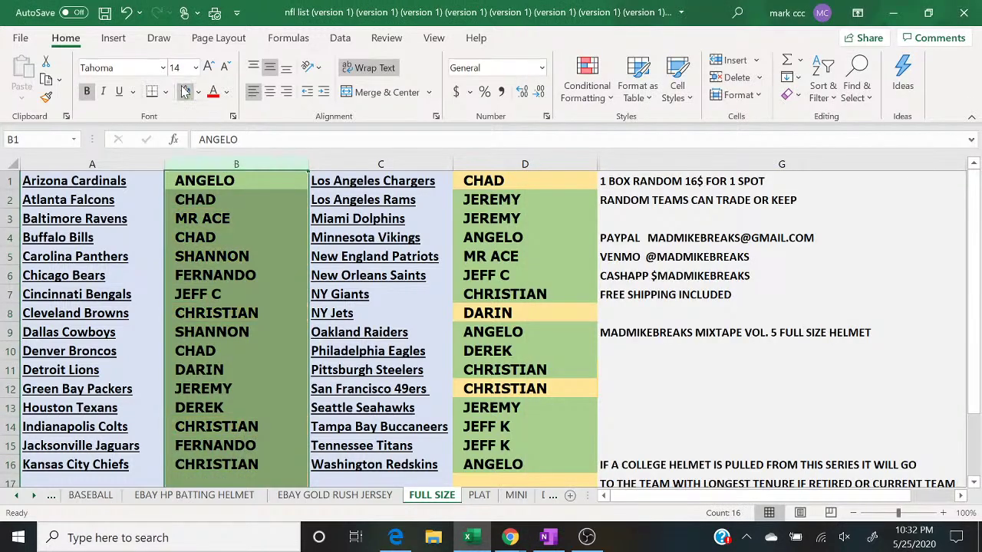
pyautogui.click(533, 165)
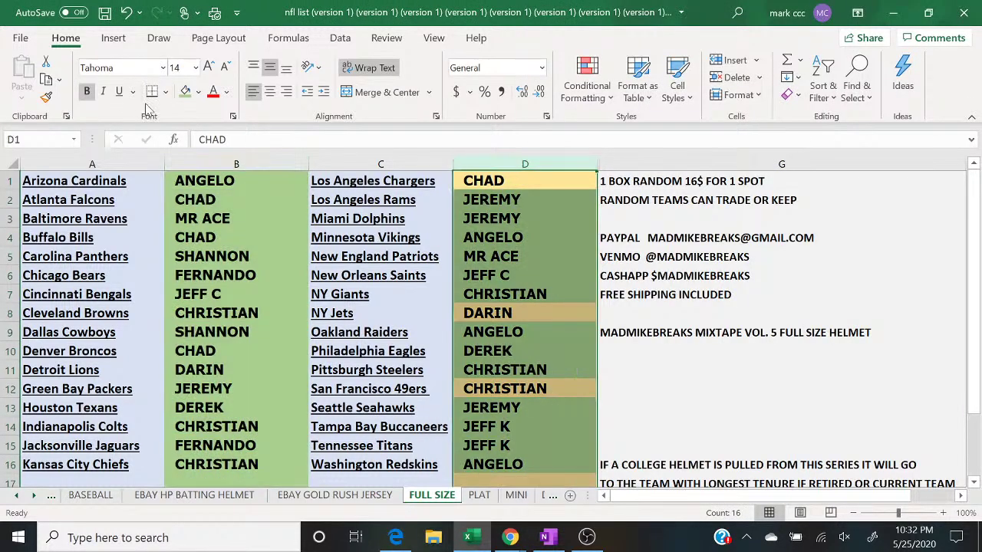
pyautogui.click(185, 96)
pyautogui.click(712, 401)
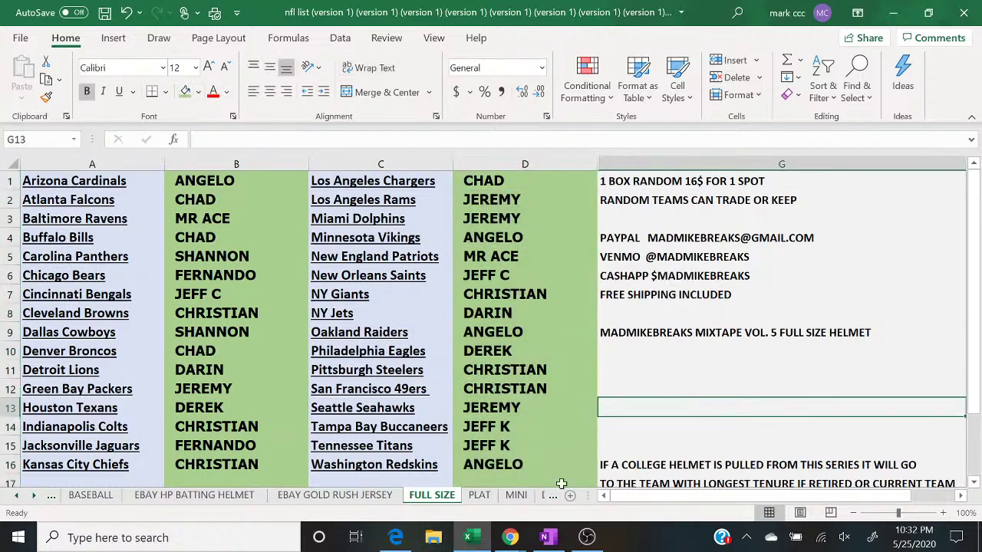
pyautogui.click(511, 537)
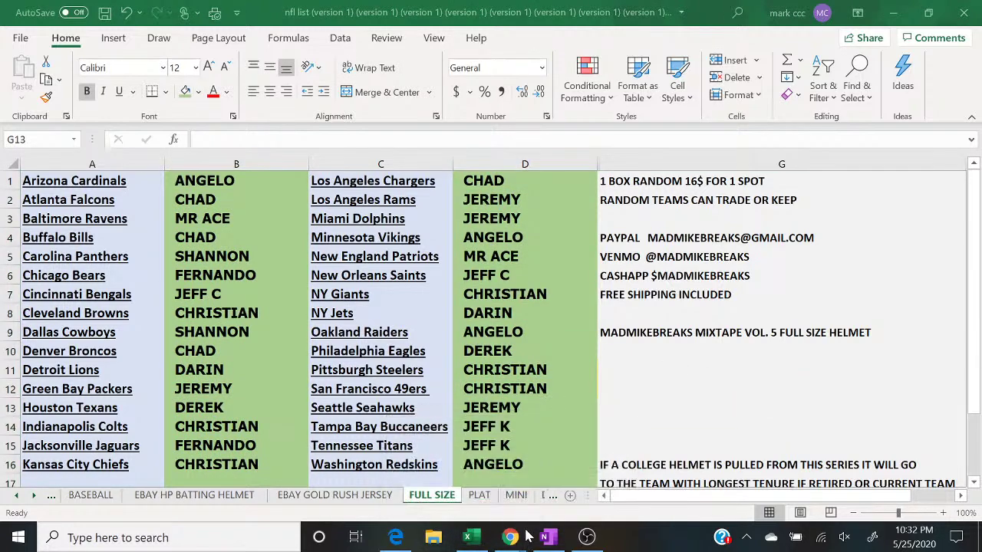
pyautogui.click(591, 499)
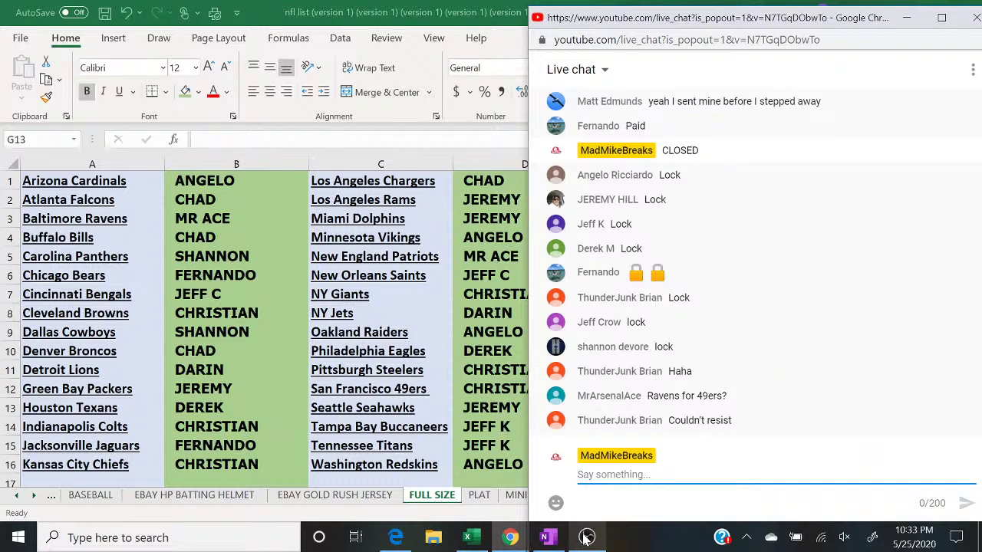
# Step: Switch to OBS Studio and change the stream's active scene
pyautogui.click(587, 538)
pyautogui.click(159, 373)
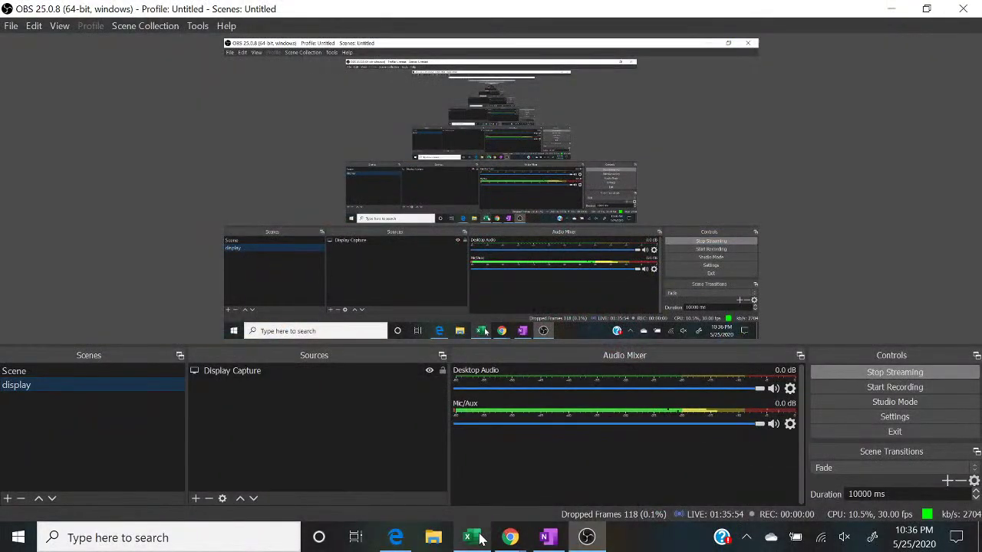
# Step: Bring Excel back, glance at the live chat, then select column B and open its context menu
pyautogui.click(473, 538)
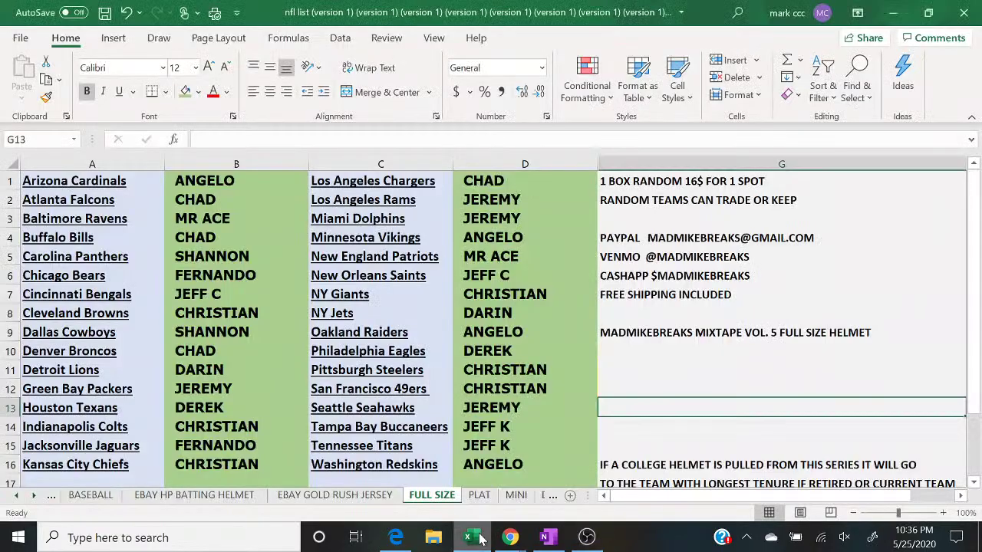
pyautogui.click(261, 276)
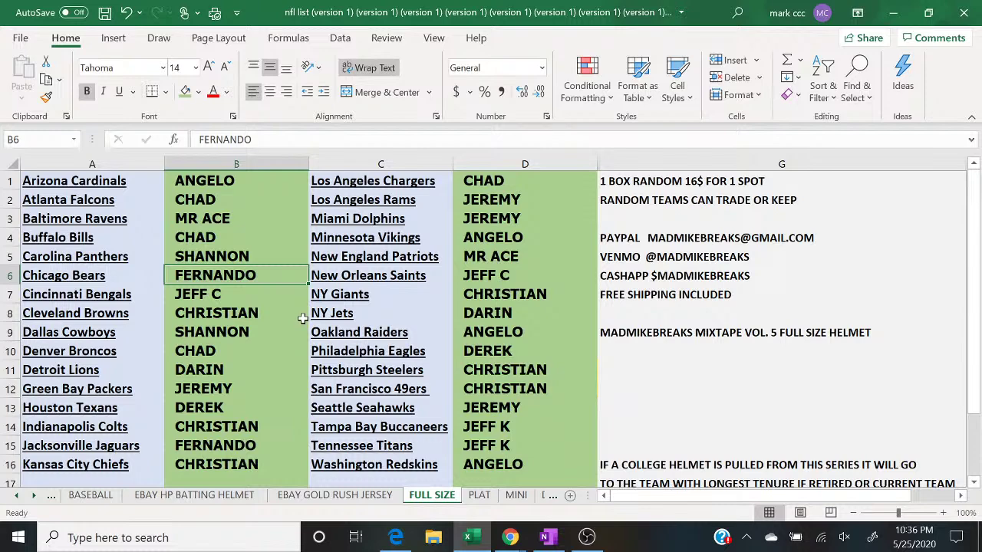
pyautogui.moveTo(512, 539)
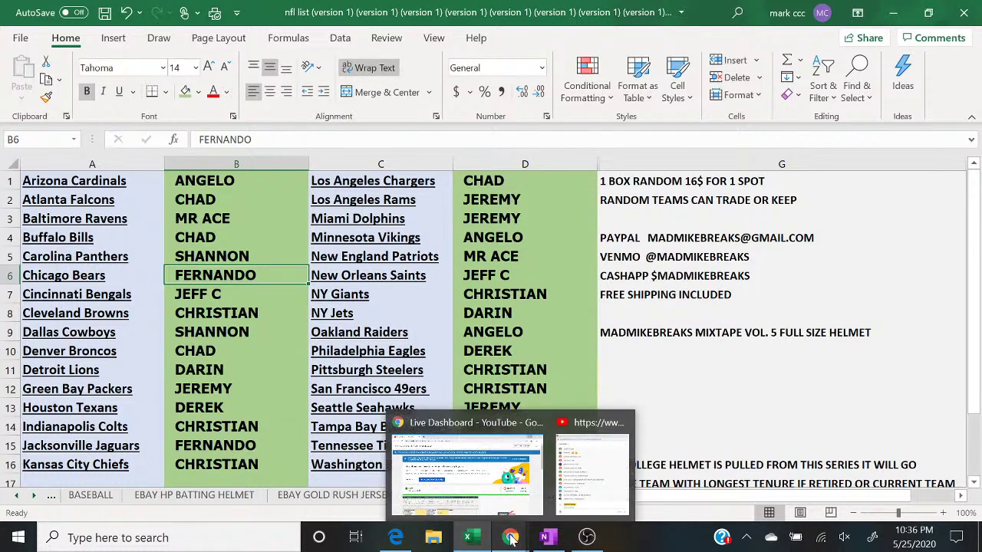
pyautogui.click(583, 480)
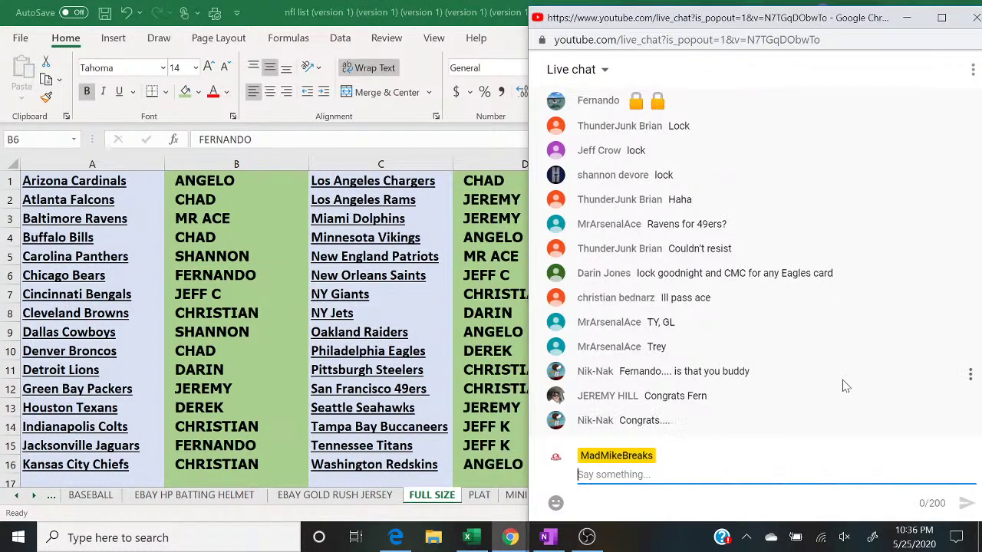
pyautogui.click(262, 270)
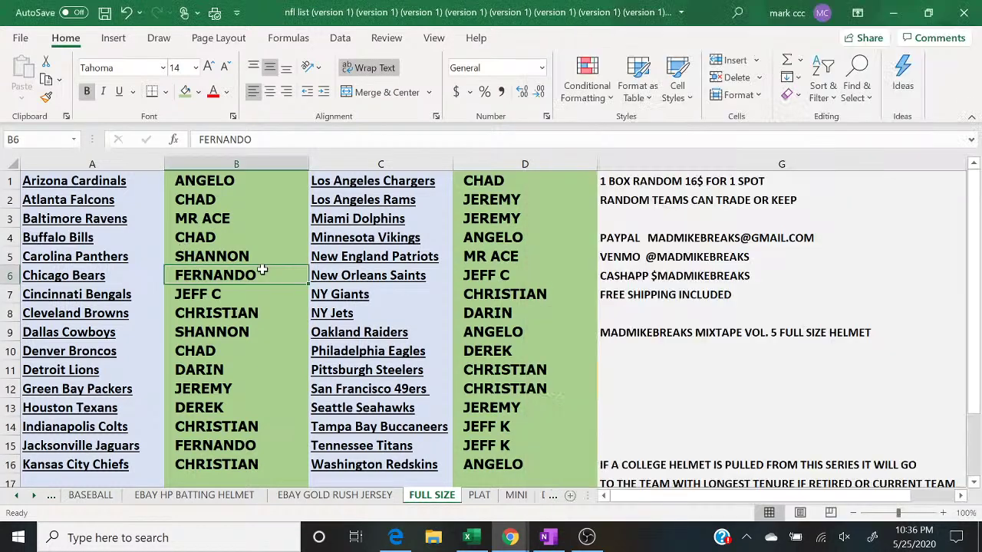
pyautogui.click(236, 161)
pyautogui.rightClick(236, 162)
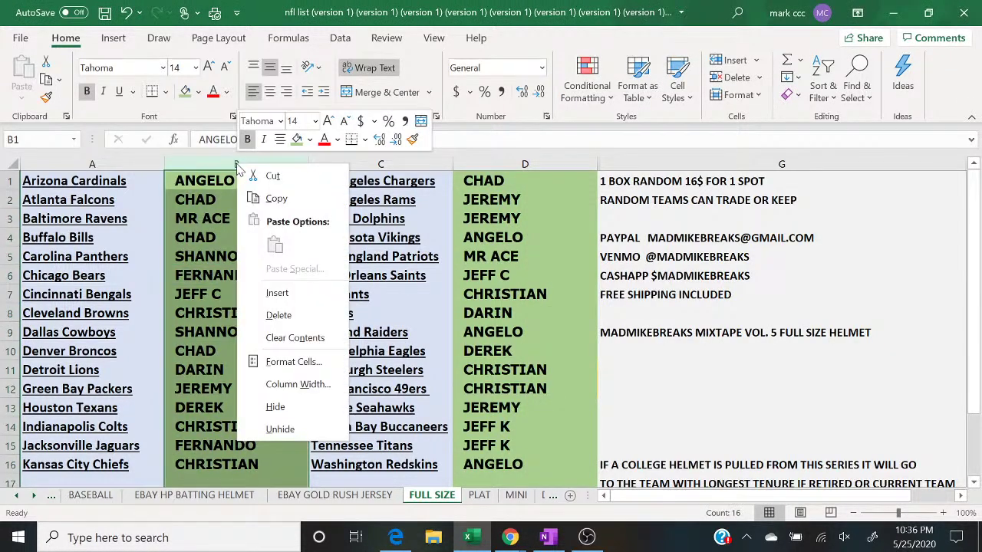
# Step: Clear all buyer names from columns B and D of the FULL SIZE sheet
pyautogui.click(302, 344)
pyautogui.click(563, 163)
pyautogui.rightClick(565, 167)
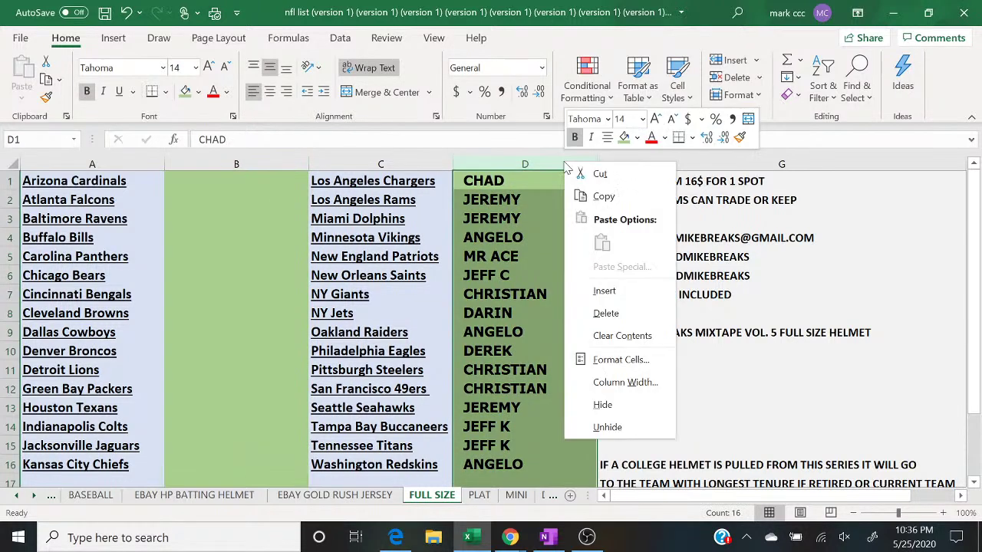
pyautogui.click(587, 335)
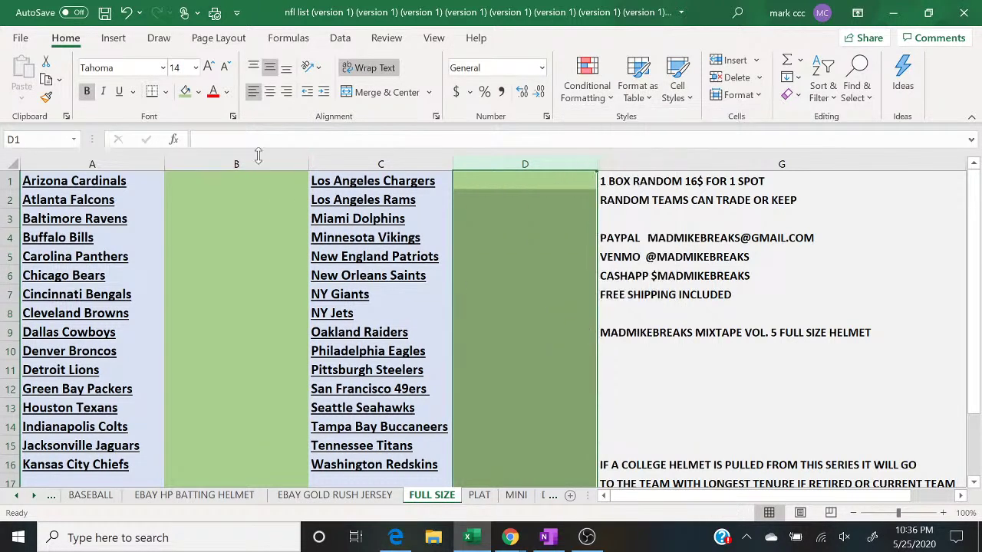
# Step: Fill columns B and D light gold, then bring up the YouTube live chat
pyautogui.click(259, 159)
pyautogui.click(199, 92)
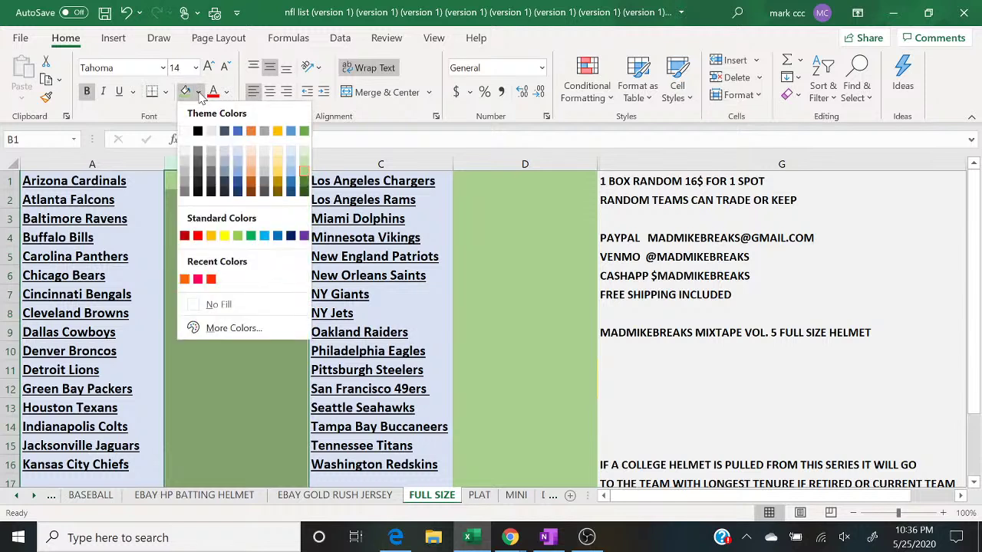
pyautogui.click(277, 162)
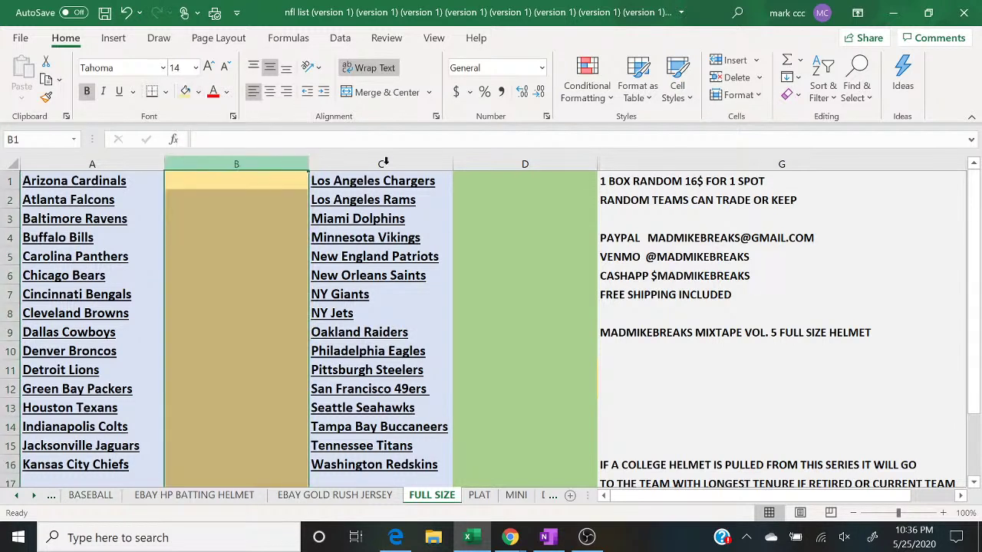
pyautogui.click(500, 162)
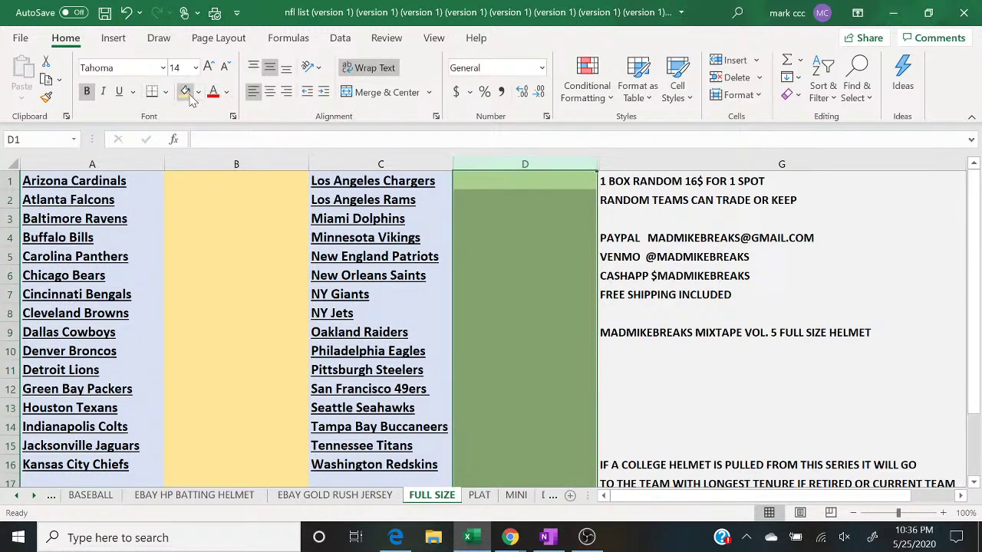
pyautogui.click(188, 94)
pyautogui.click(624, 402)
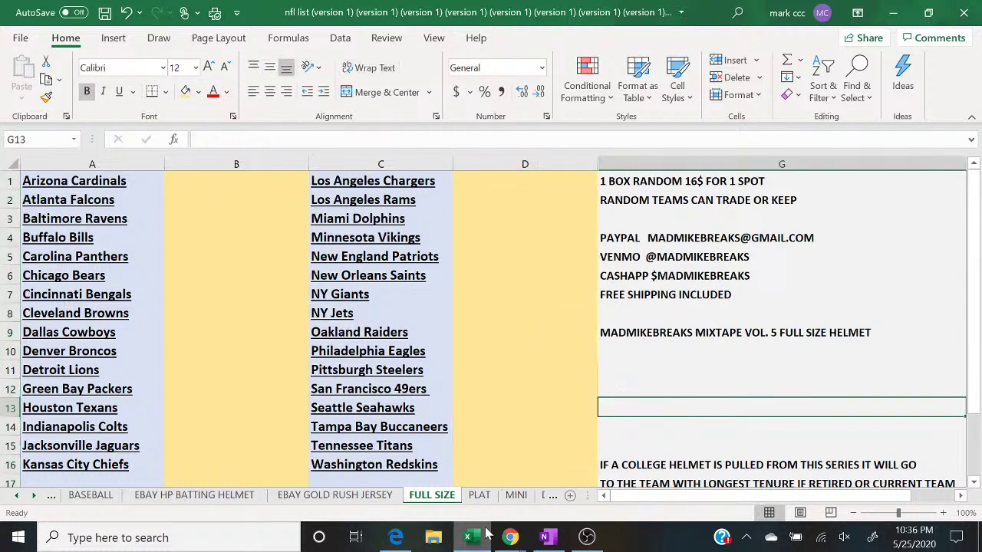
pyautogui.moveTo(510, 537)
pyautogui.click(601, 490)
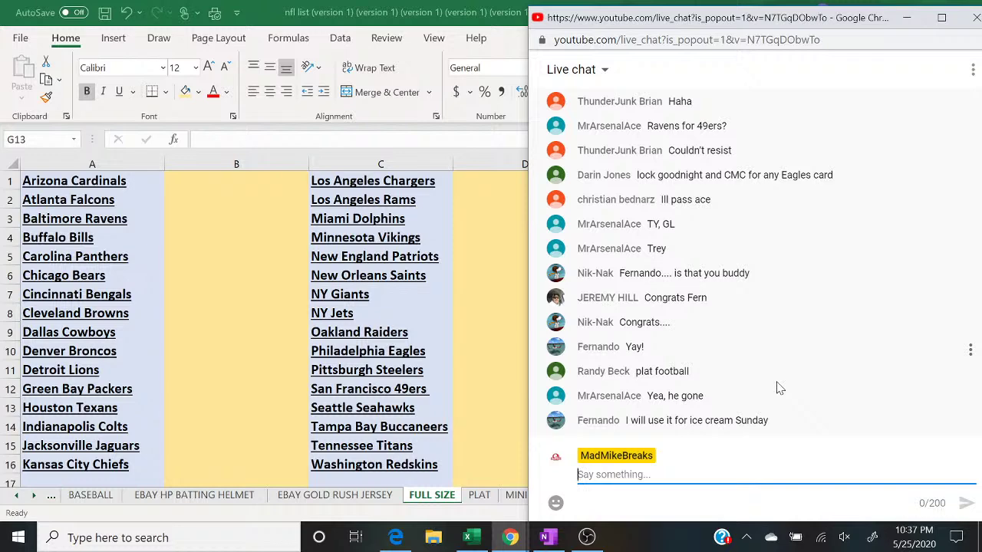
# Step: Open the 2020 Hit Parade product tab in Edge and maximize the window
pyautogui.click(395, 538)
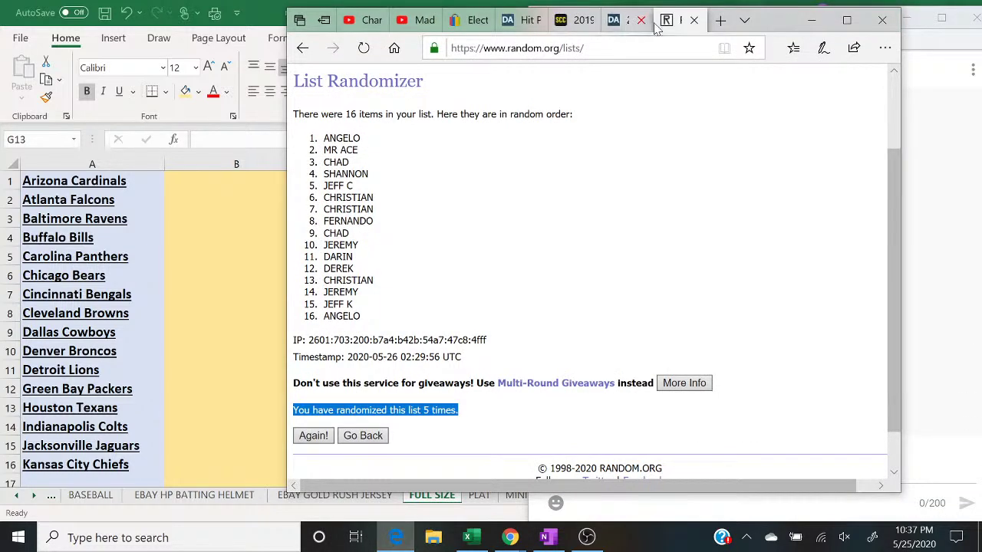
pyautogui.click(625, 20)
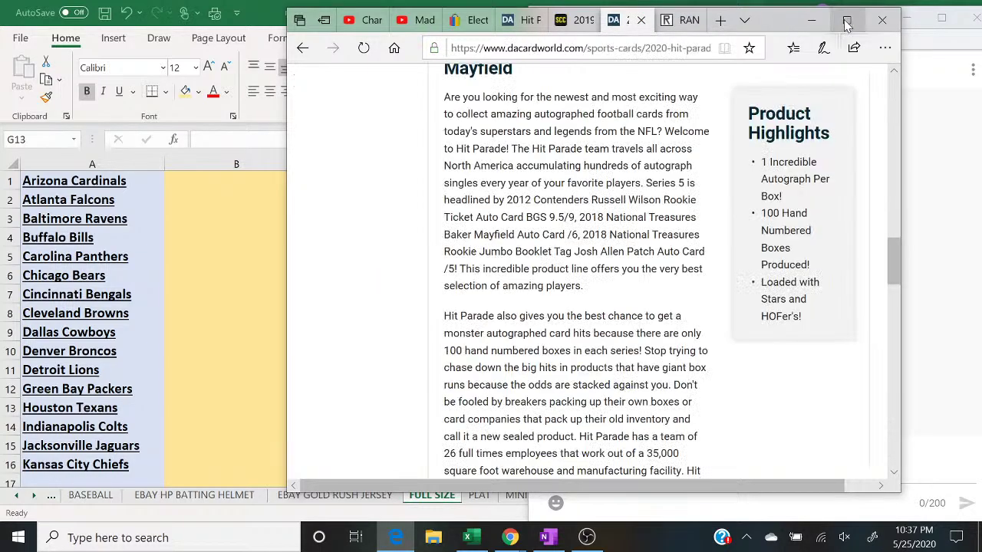
pyautogui.click(848, 19)
pyautogui.scroll(15, 973, 101)
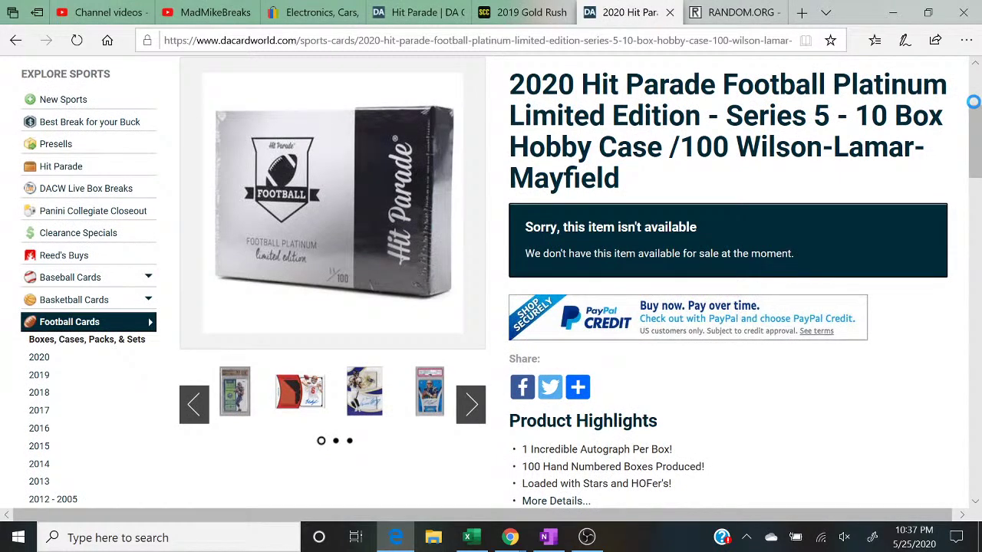
pyautogui.scroll(-1, 973, 102)
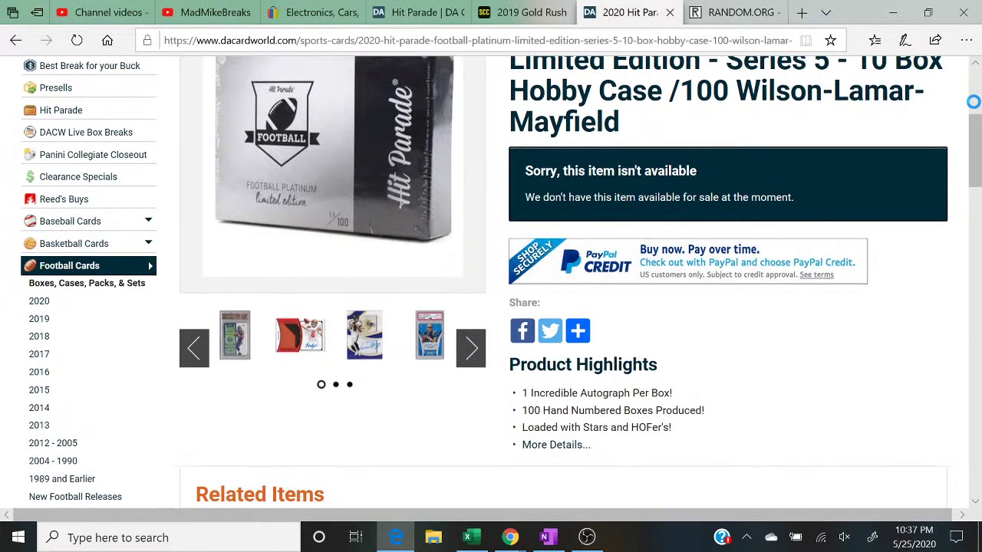
# Step: Step through the card gallery from Baker Mayfield to College Ties, then close it
pyautogui.click(235, 336)
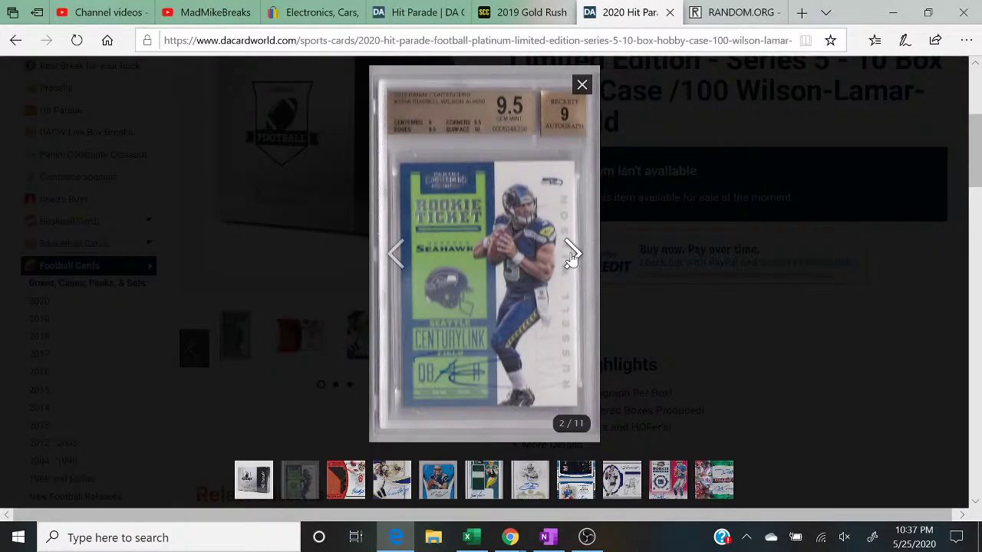
pyautogui.click(572, 255)
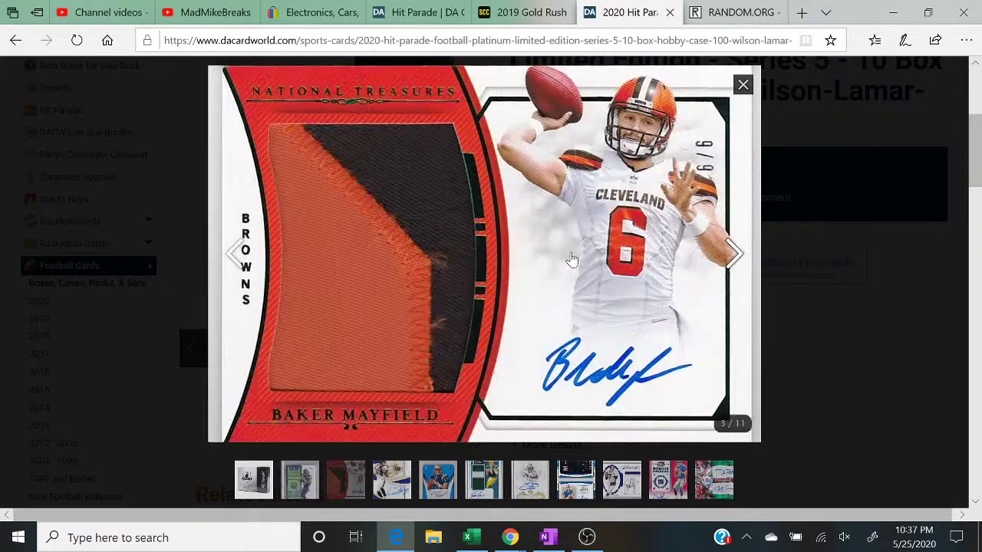
pyautogui.click(733, 256)
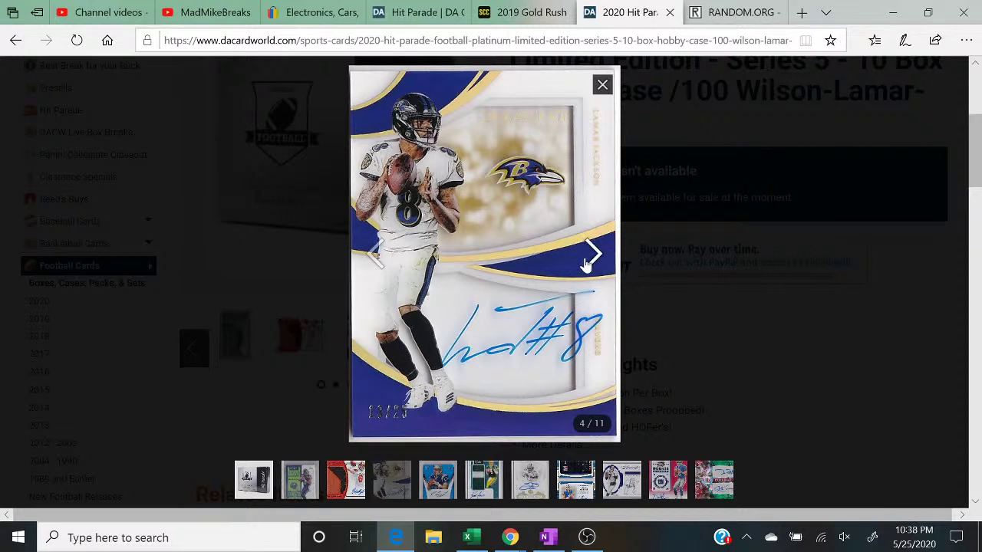
pyautogui.click(586, 263)
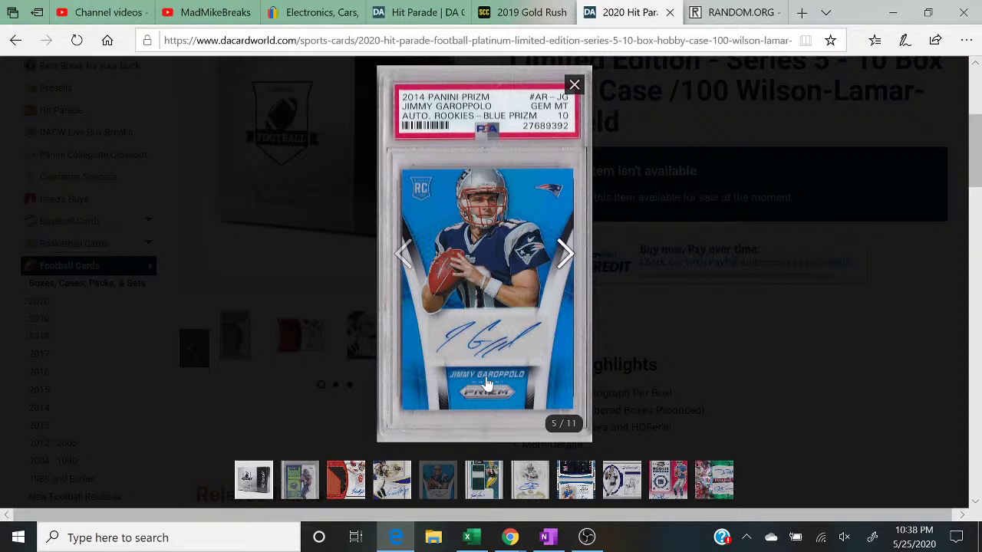
pyautogui.click(564, 258)
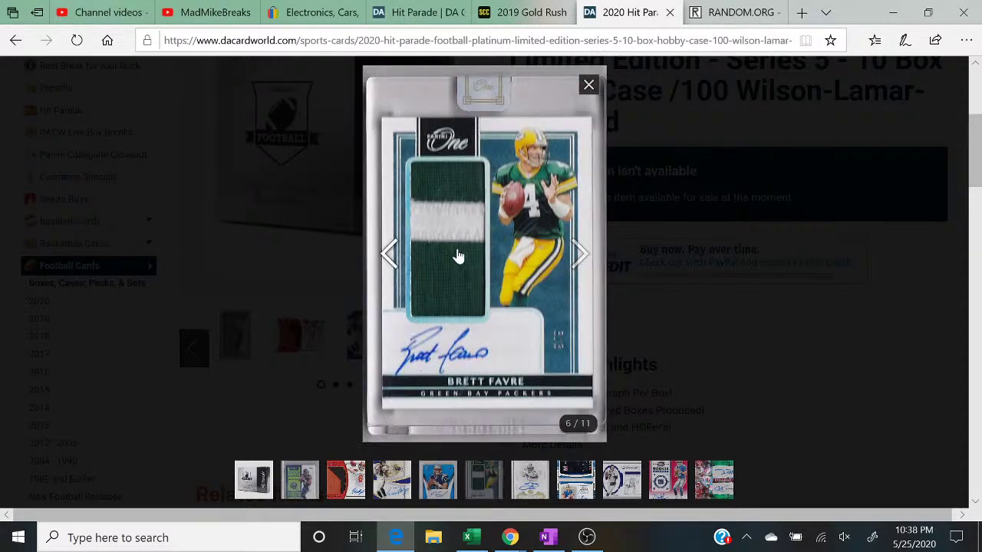
pyautogui.click(577, 260)
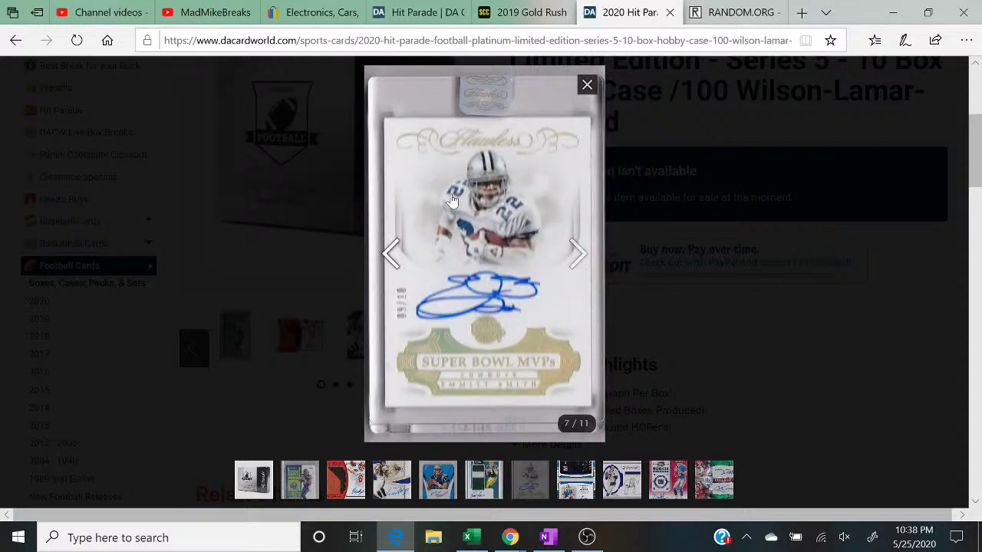
pyautogui.click(588, 259)
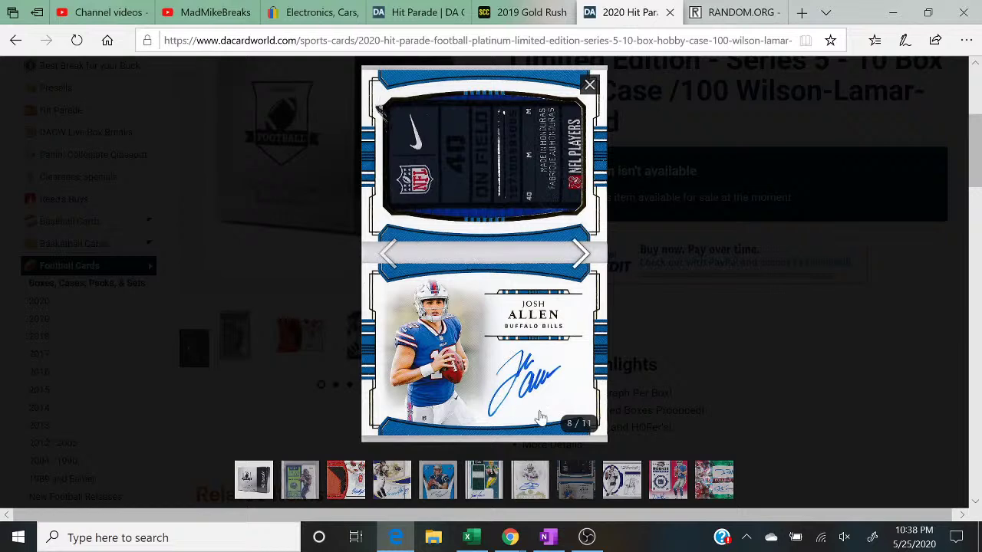
pyautogui.click(580, 257)
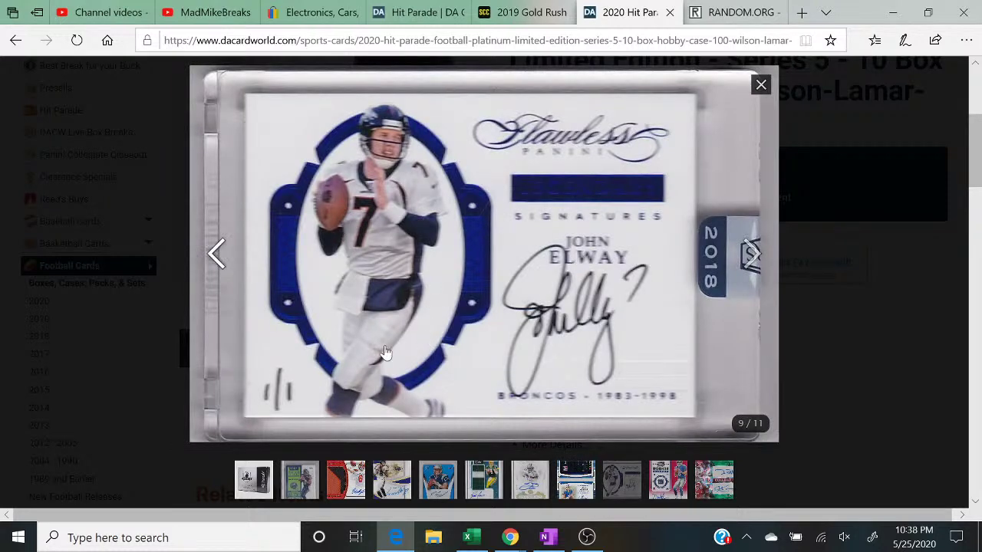
pyautogui.click(754, 256)
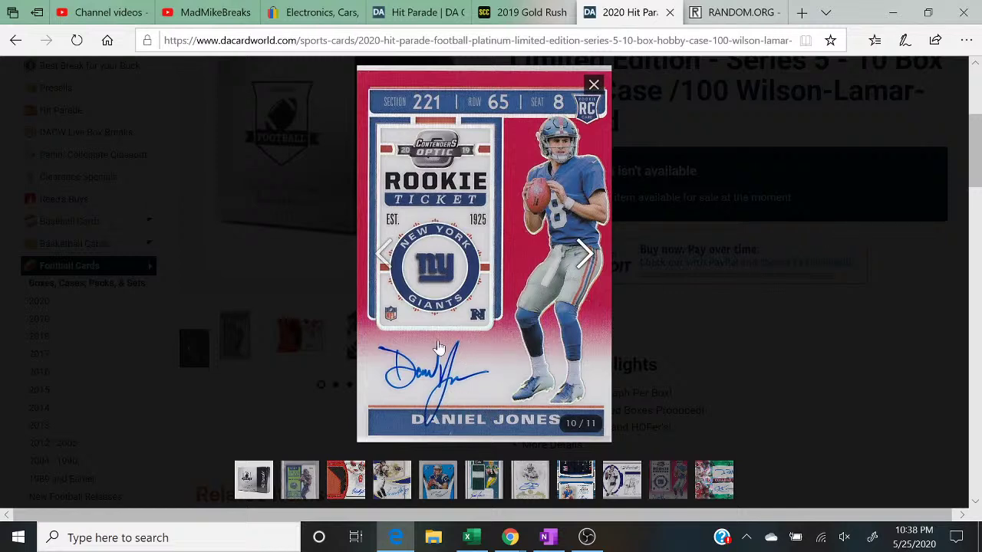
pyautogui.click(587, 257)
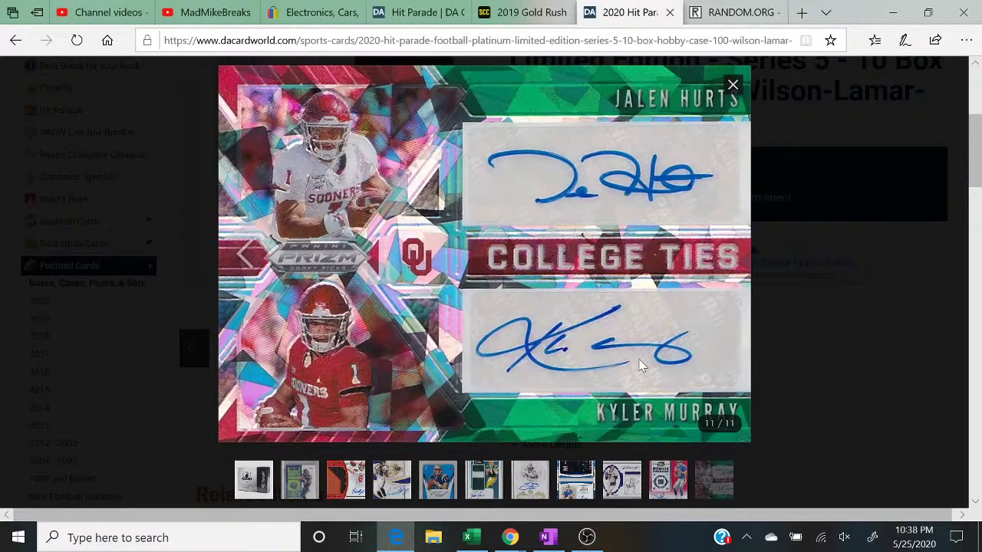
pyautogui.click(830, 262)
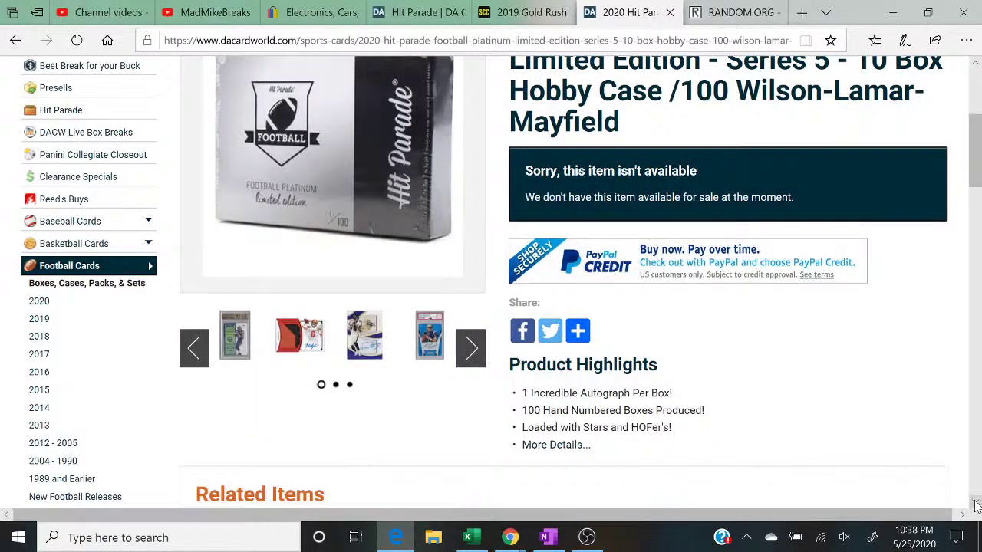
# Step: Scroll to the Series 5 player list and briefly highlight its paragraph
pyautogui.click(976, 505)
pyautogui.moveTo(976, 505); pyautogui.dragTo(976, 505)
pyautogui.scroll(4, 976, 505)
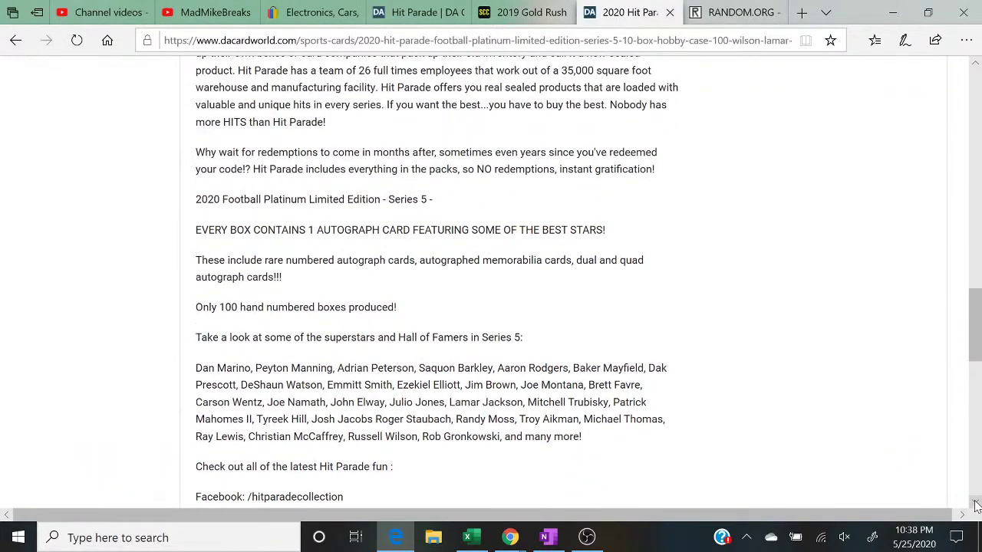
pyautogui.scroll(-2, 976, 505)
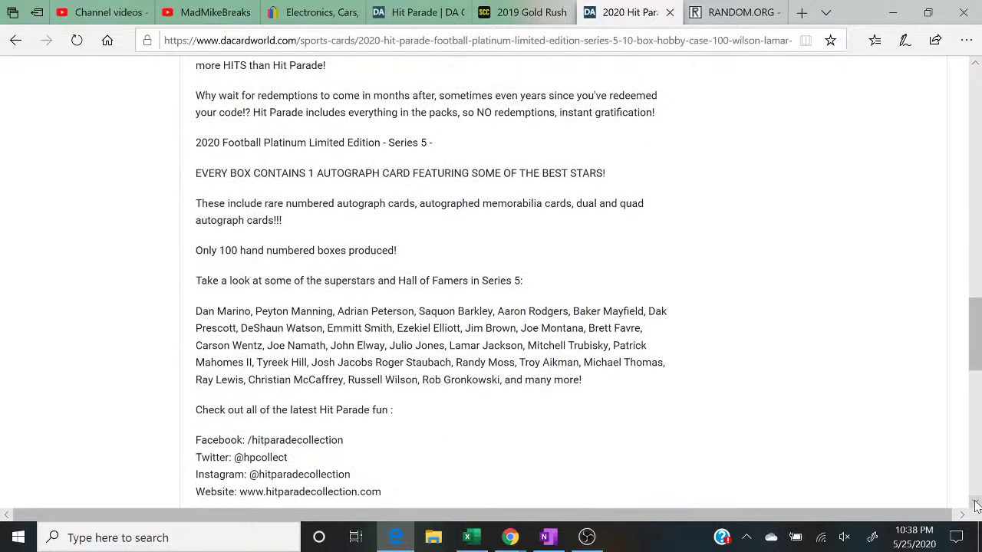
pyautogui.moveTo(195, 311); pyautogui.dragTo(582, 380)
pyautogui.click(582, 380)
# Step: Bring OBS Studio forward and switch the broadcast to the camera scene
pyautogui.click(472, 540)
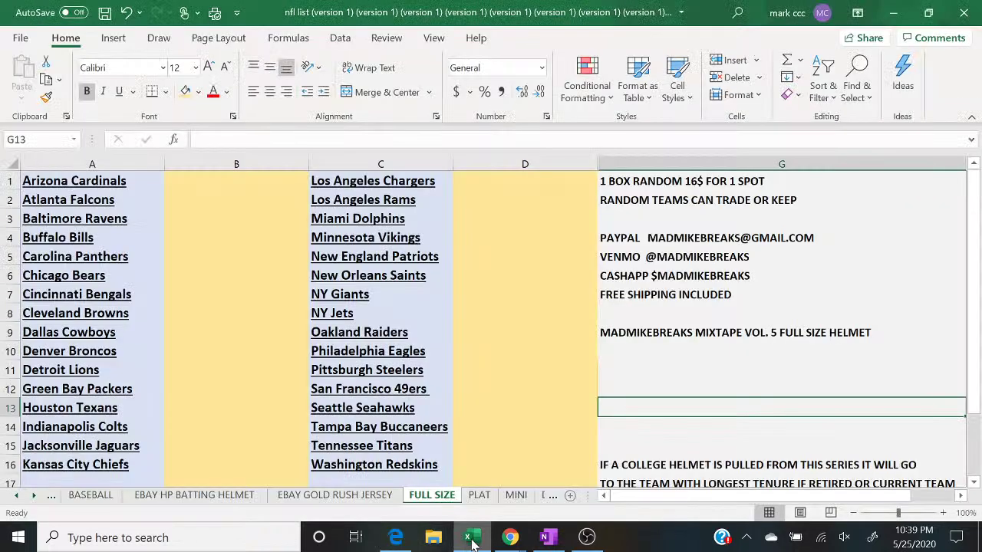
pyautogui.click(587, 537)
pyautogui.click(114, 367)
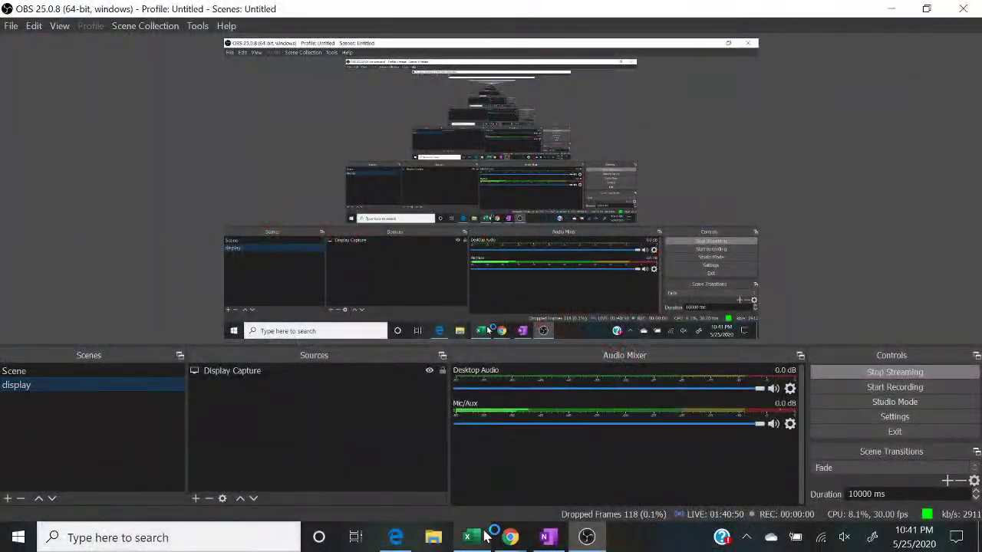
# Step: Switch to the PLAT sheet with the YouTube live chat beside it
pyautogui.click(471, 537)
pyautogui.click(511, 537)
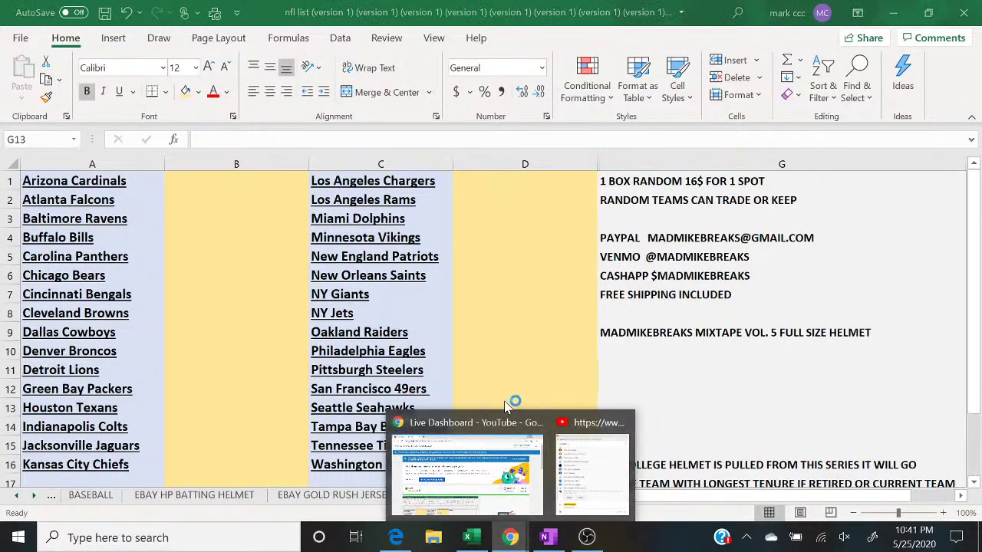
pyautogui.click(491, 495)
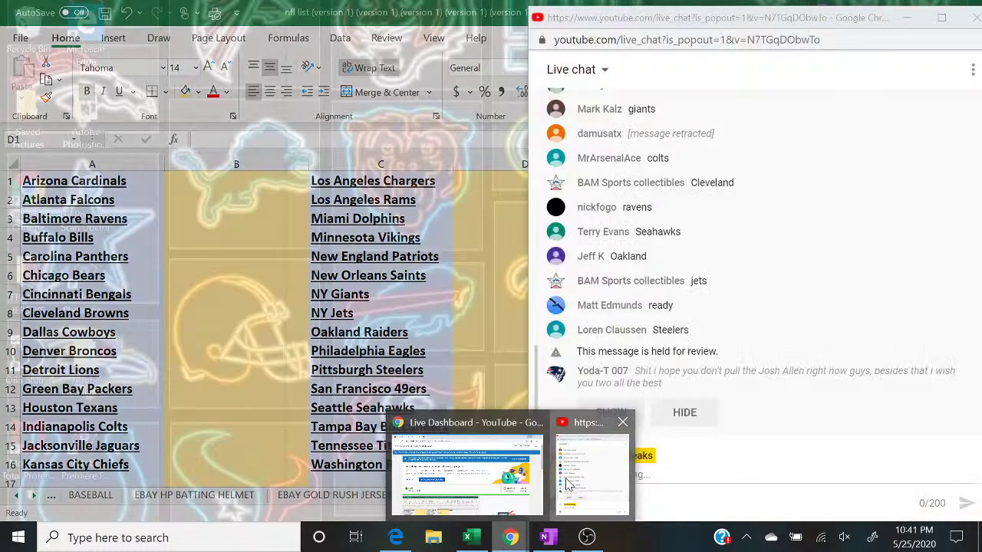
pyautogui.click(589, 472)
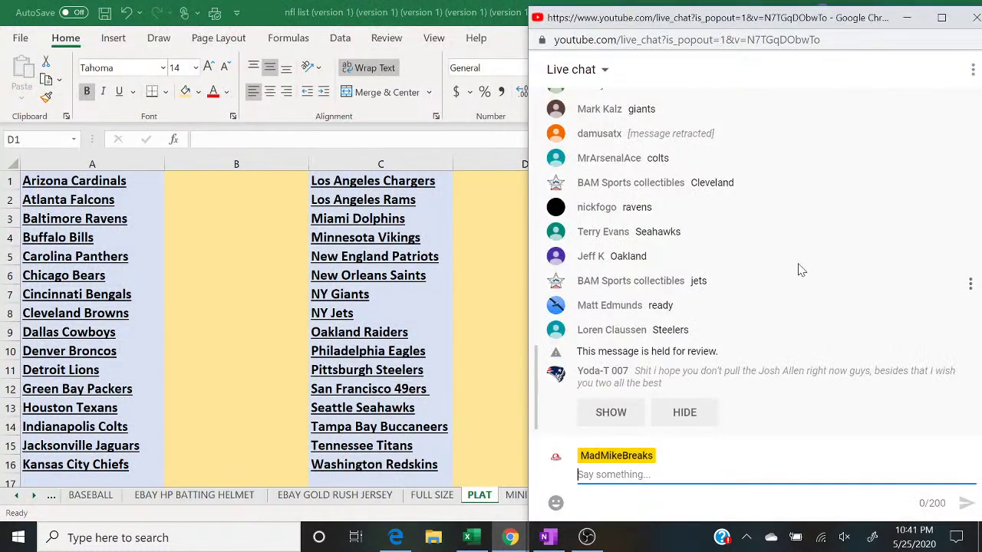
pyautogui.scroll(3, 760, 261)
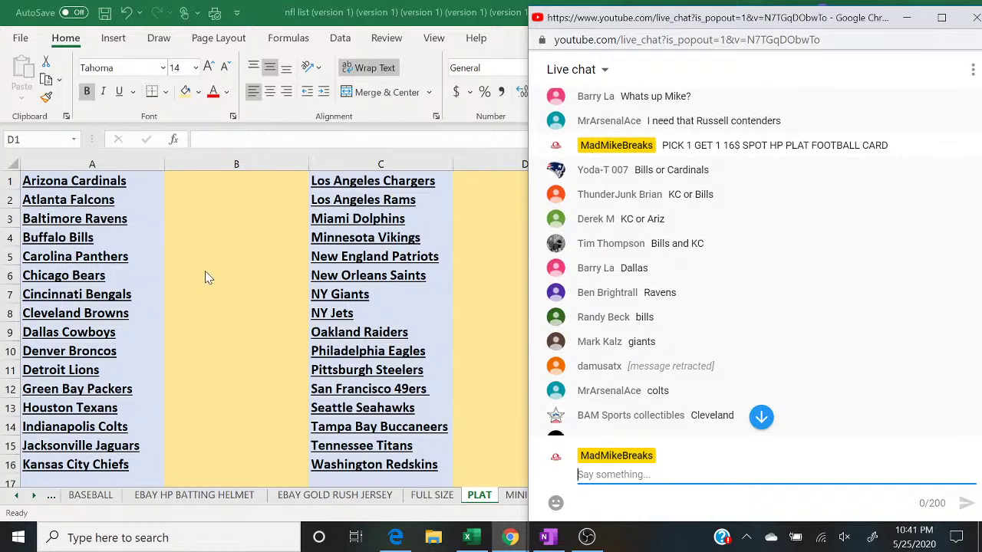
# Step: Enter YODA in B4 for Buffalo Bills and THUNDER in B16 for Kansas City Chiefs
pyautogui.click(181, 245)
pyautogui.write('YO')
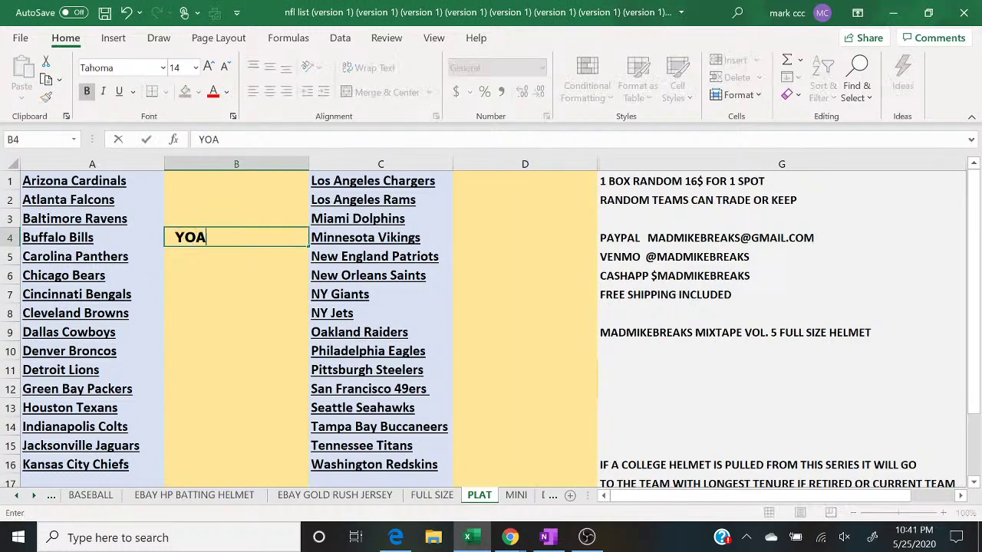
pyautogui.write('DA')
pyautogui.press('Return')
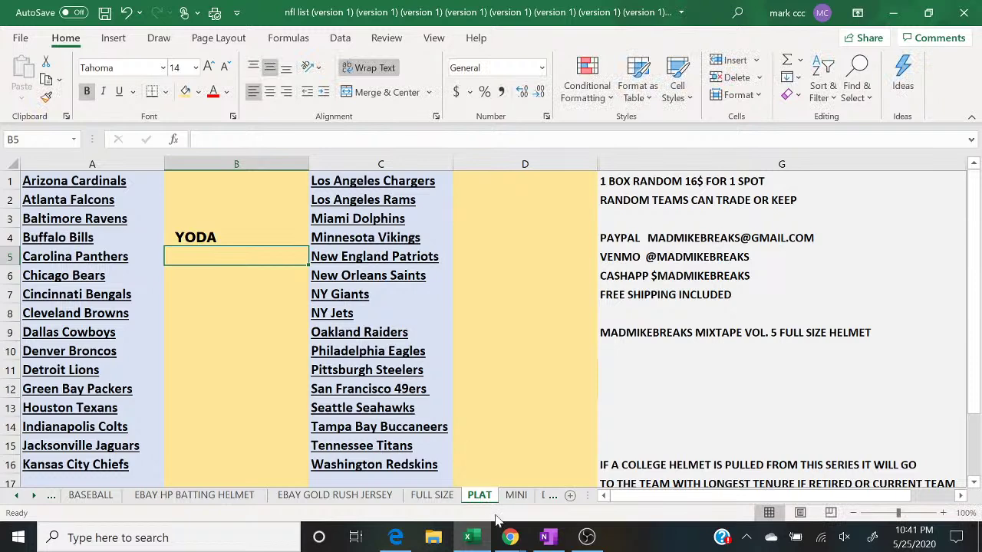
pyautogui.click(510, 537)
pyautogui.click(585, 491)
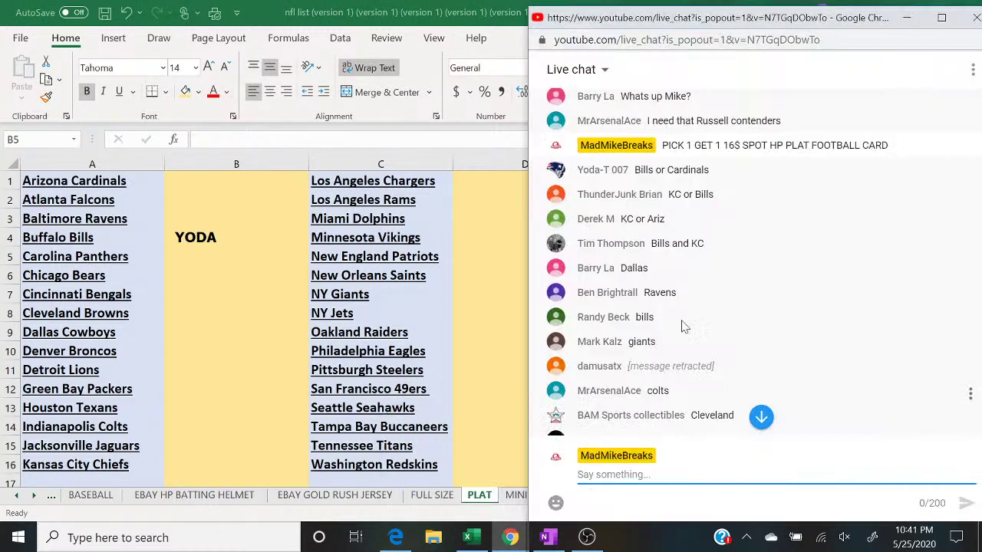
pyautogui.click(260, 466)
pyautogui.write('THUNDER')
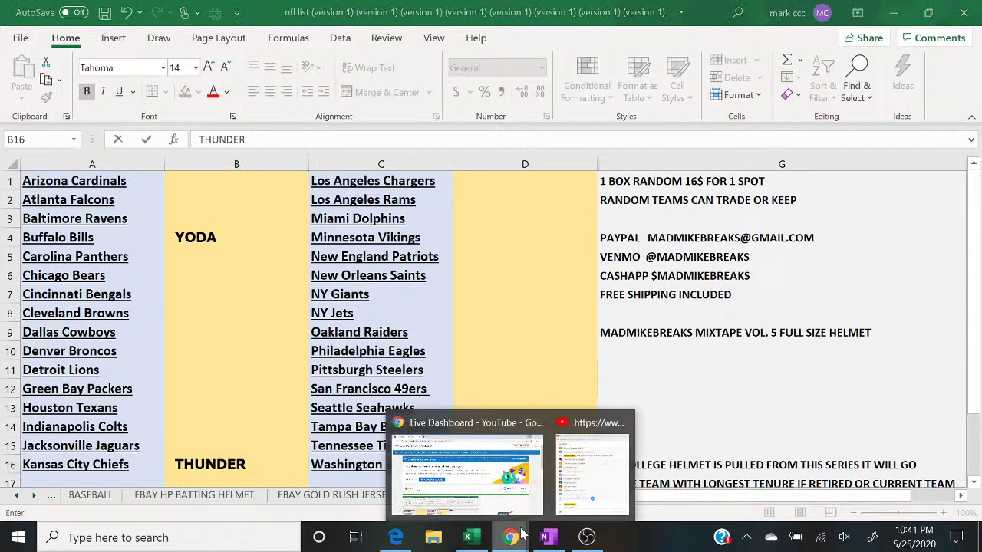
# Step: Enter DEREK beside Arizona Cardinals and BARRY beside Dallas Cowboys
pyautogui.click(571, 503)
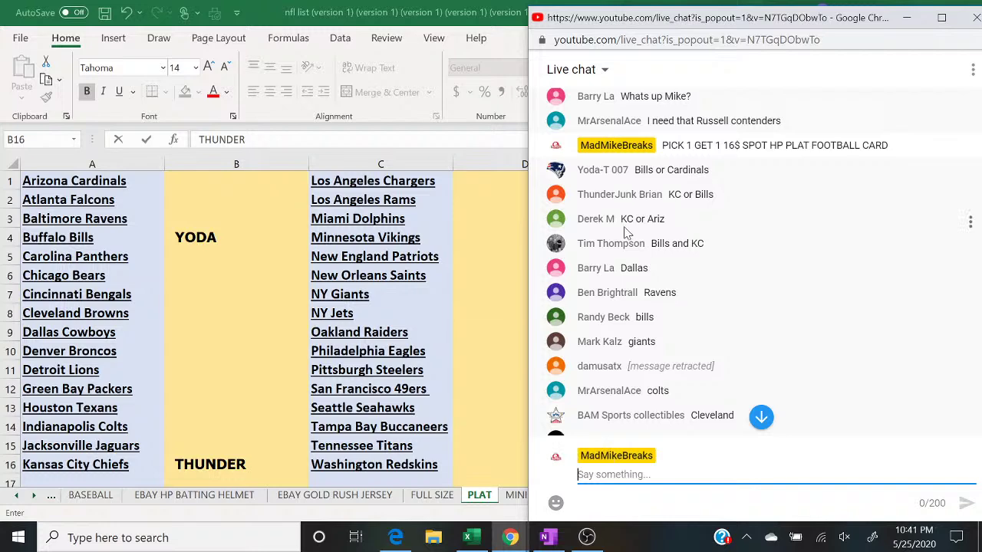
pyautogui.click(276, 187)
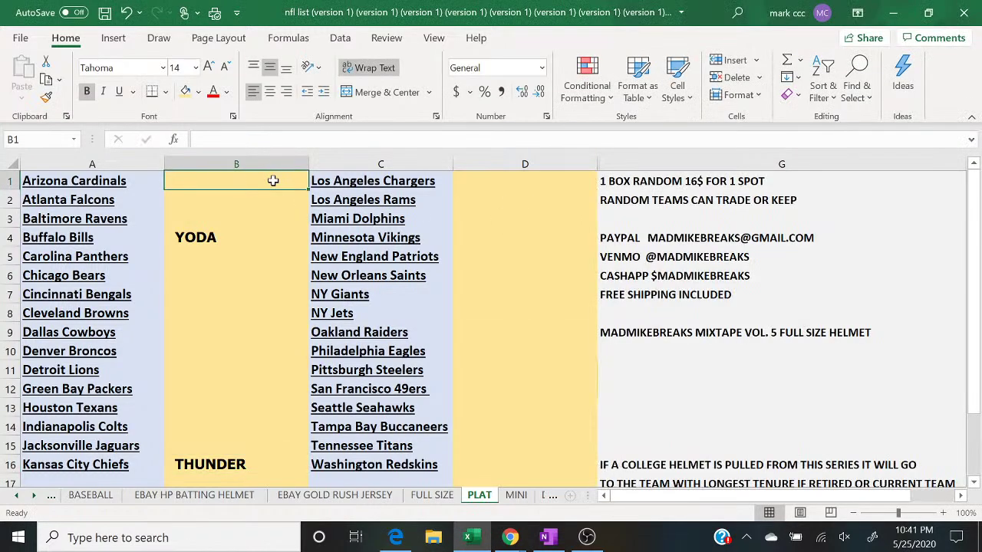
pyautogui.write('DEREK')
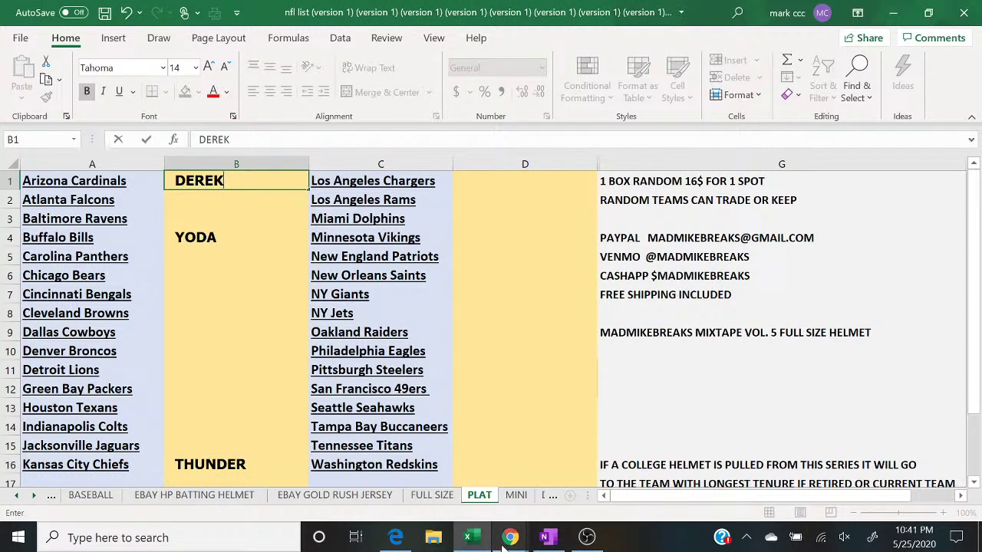
pyautogui.moveTo(510, 537)
pyautogui.click(583, 489)
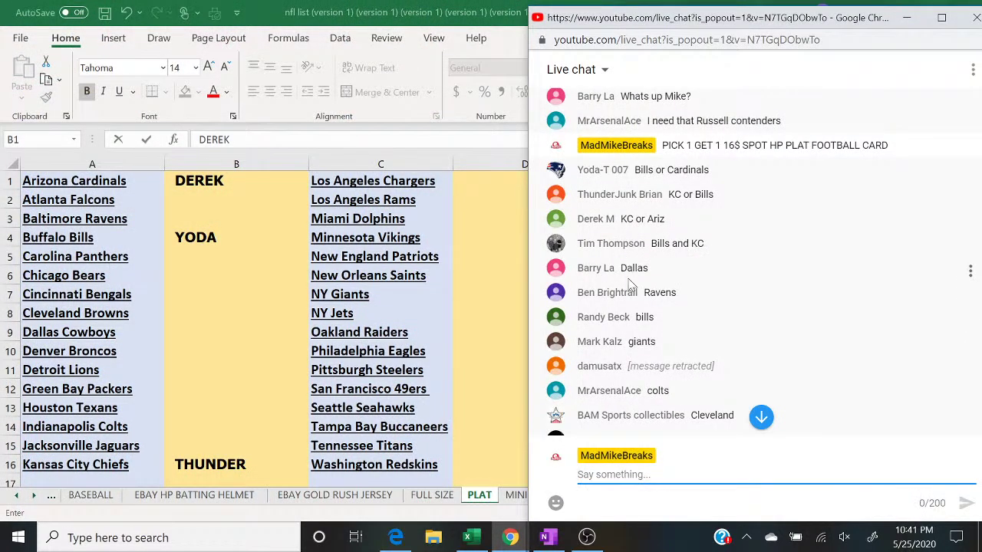
pyautogui.click(212, 338)
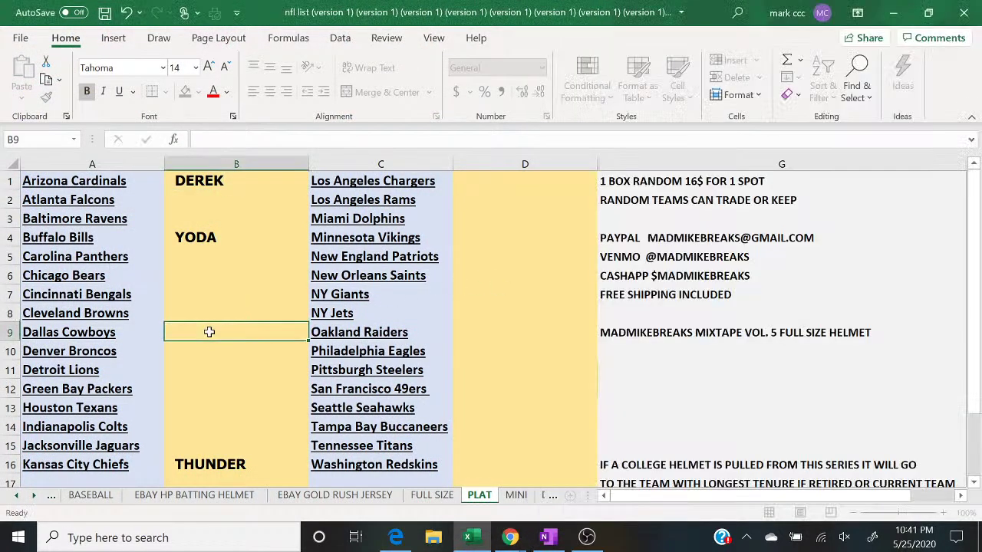
pyautogui.write('BARRY')
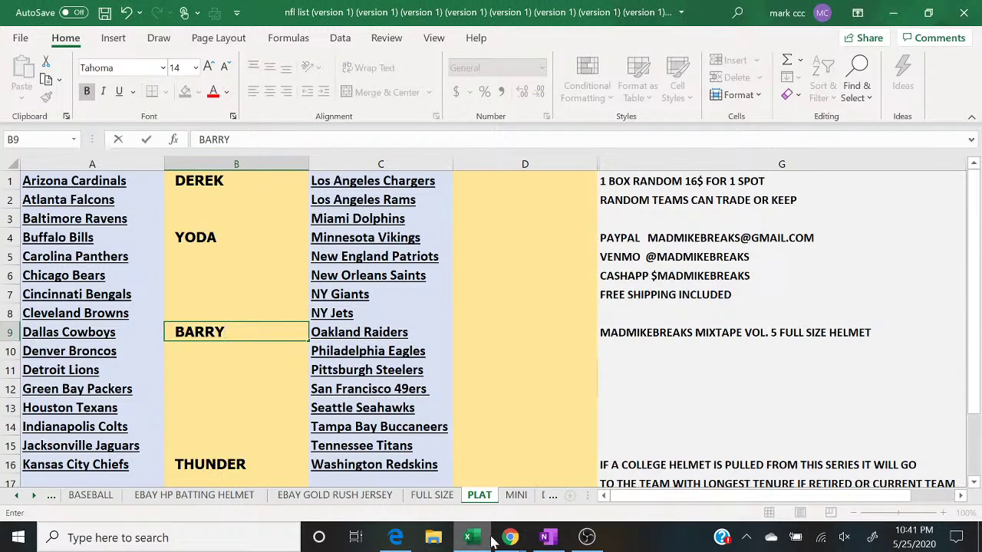
# Step: Enter BEN beside Baltimore Ravens and MARK beside NY Giants
pyautogui.moveTo(511, 537)
pyautogui.click(583, 483)
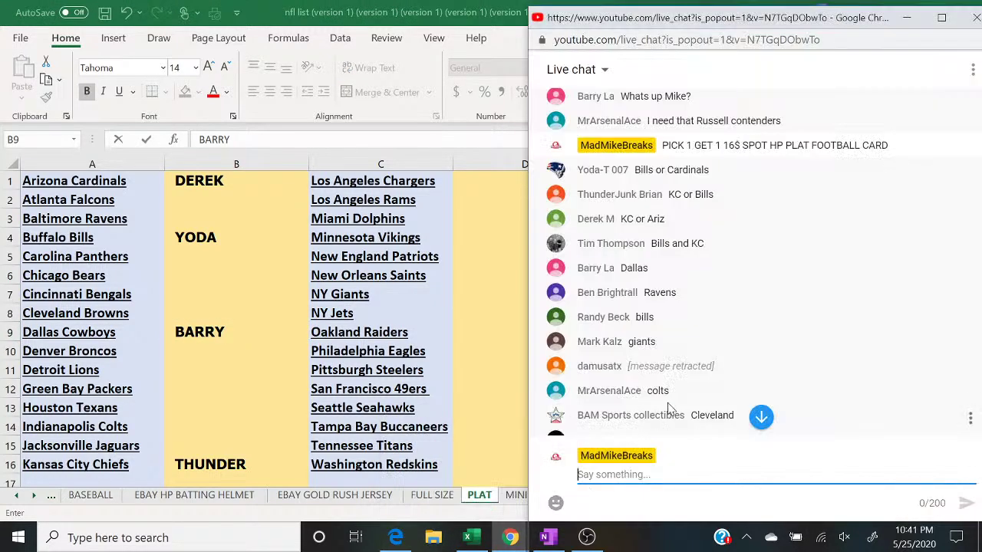
pyautogui.click(212, 218)
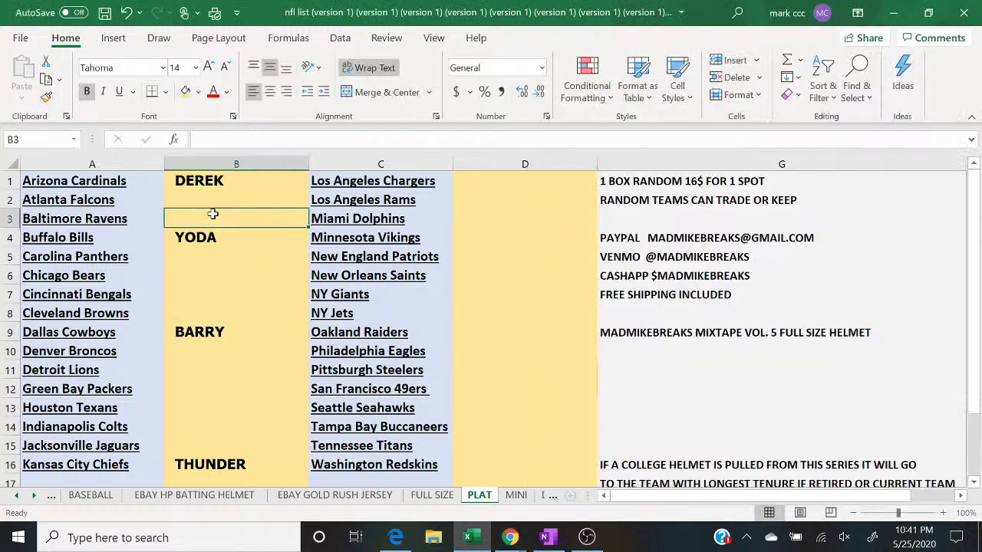
pyautogui.write('BEN')
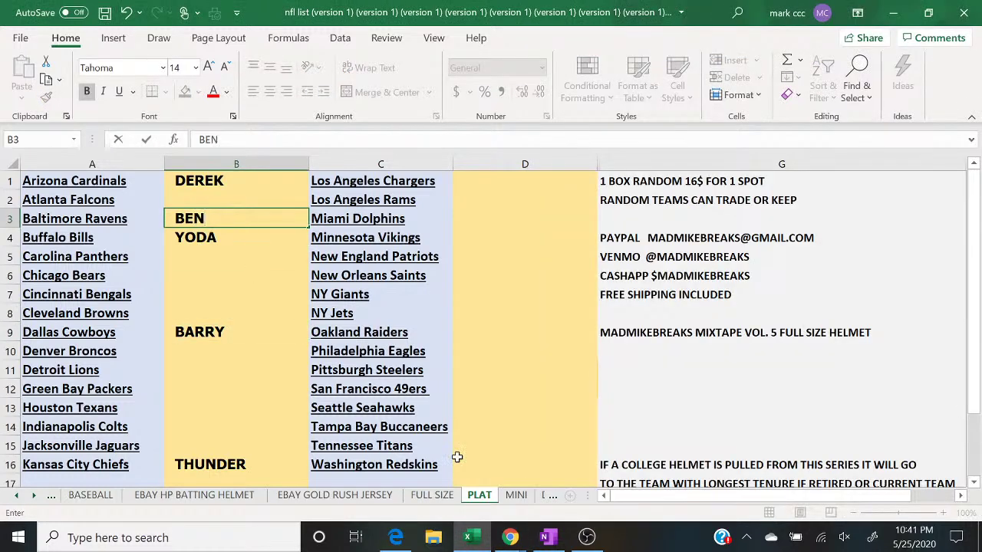
pyautogui.moveTo(510, 537)
pyautogui.click(601, 468)
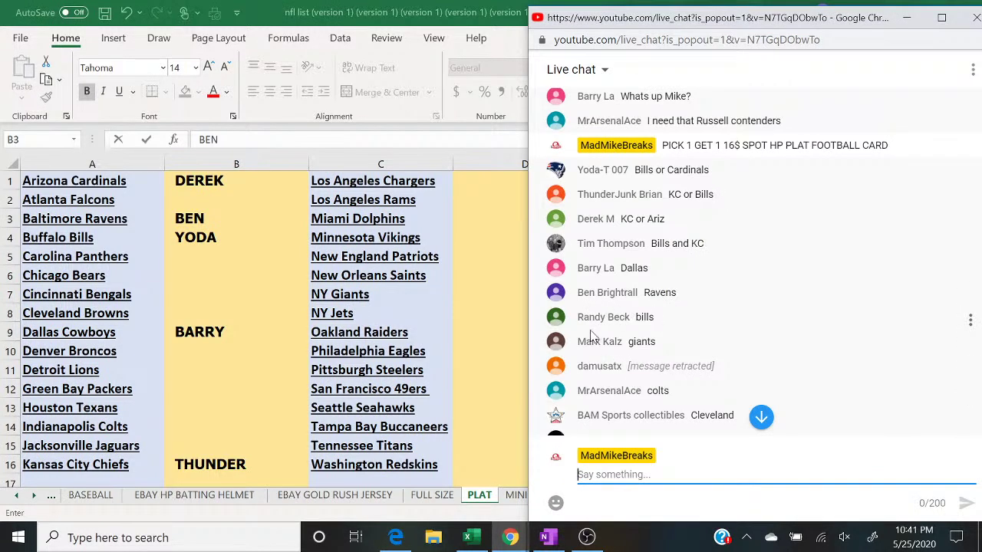
pyautogui.click(471, 293)
pyautogui.write('MARK')
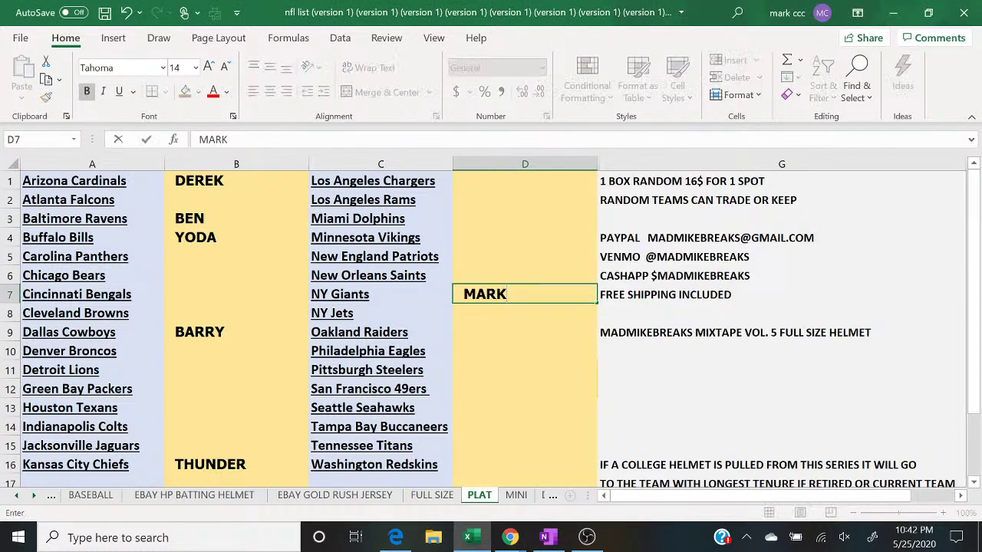
# Step: Enter MR ACE beside Indianapolis Colts and BAM SPORTS beside Cleveland Browns
pyautogui.moveTo(510, 541)
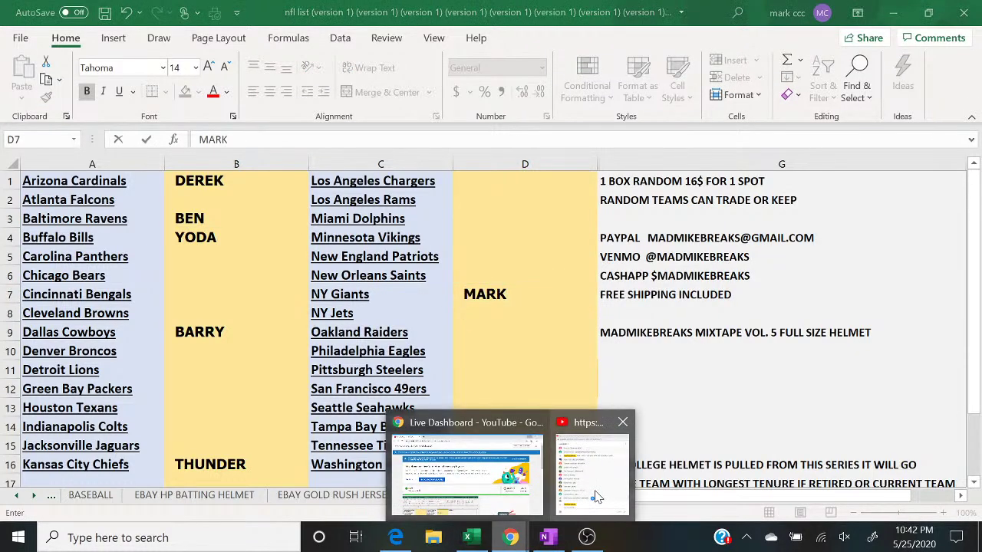
pyautogui.click(598, 497)
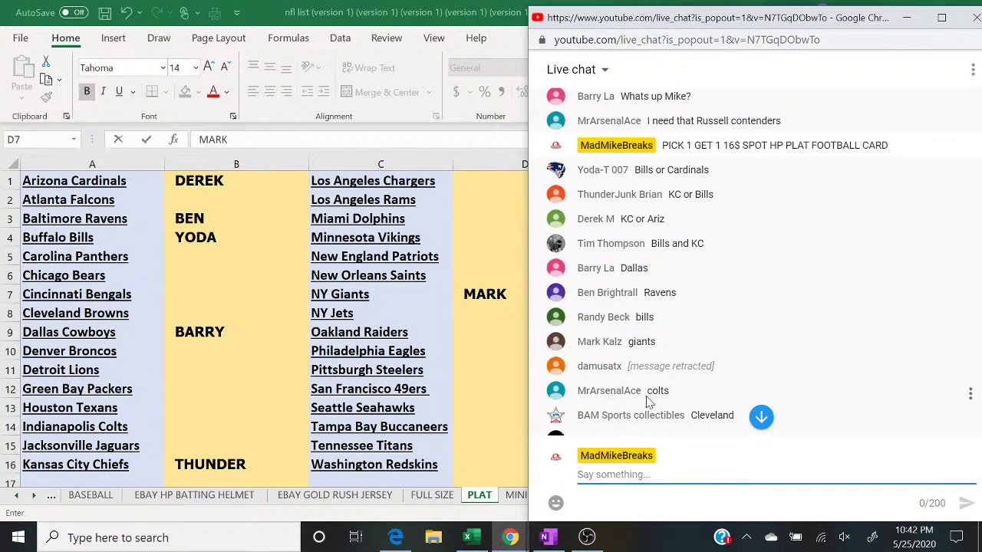
pyautogui.click(211, 432)
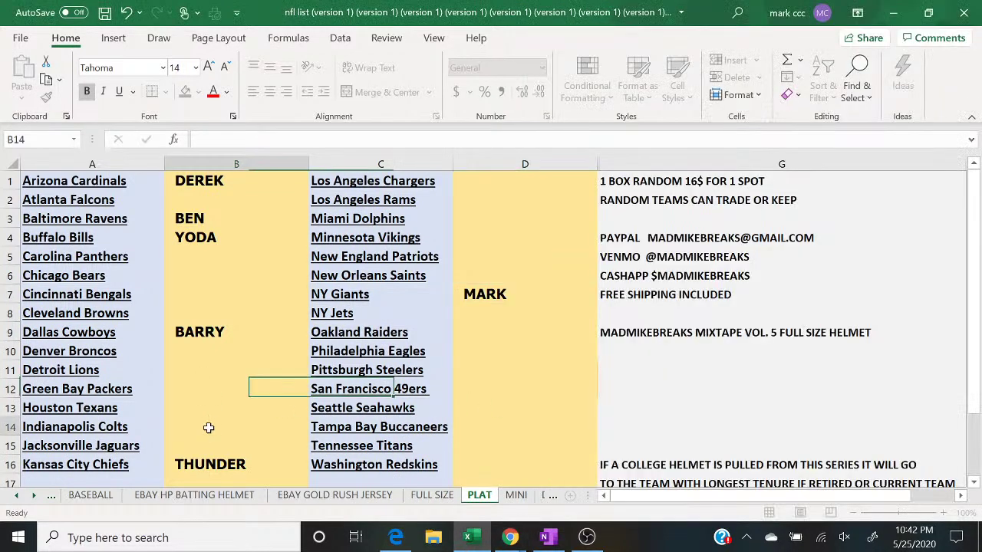
pyautogui.write('MR ACE')
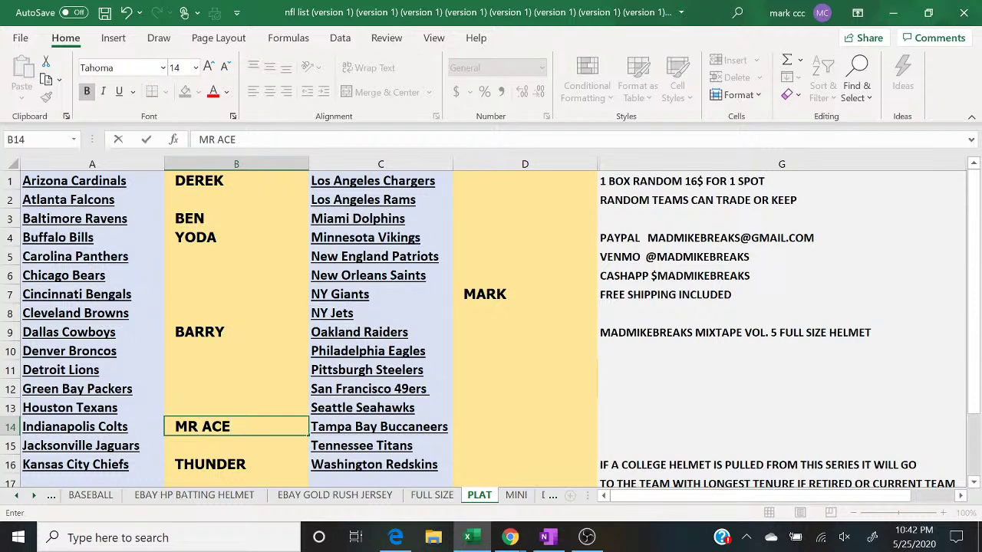
pyautogui.moveTo(510, 540)
pyautogui.click(597, 492)
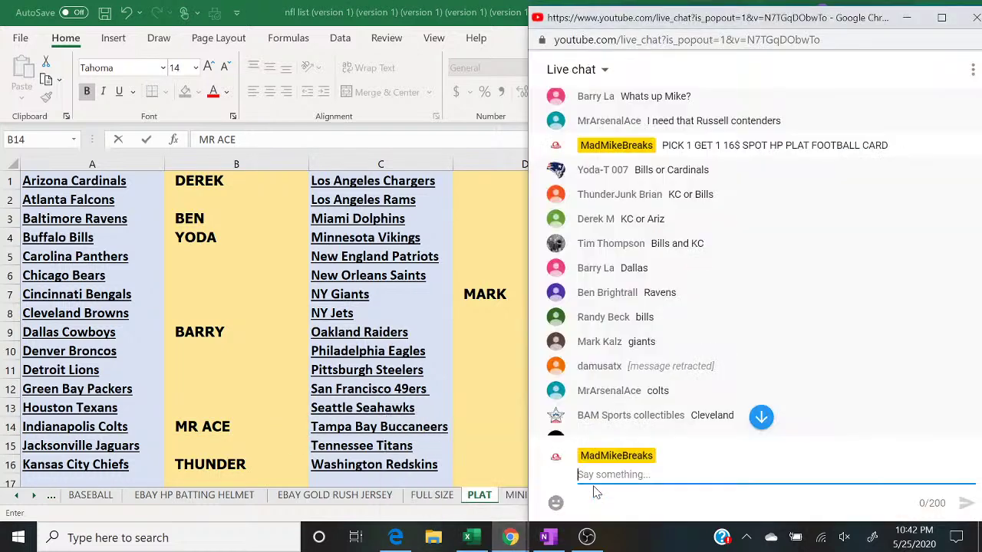
pyautogui.click(218, 313)
pyautogui.write('BAM SPORTS')
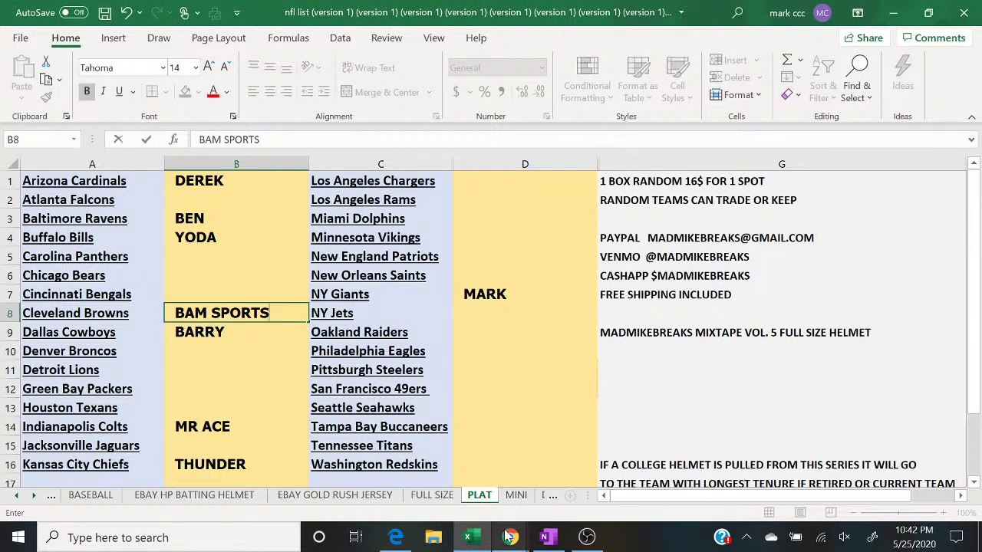
pyautogui.moveTo(510, 537)
pyautogui.click(591, 460)
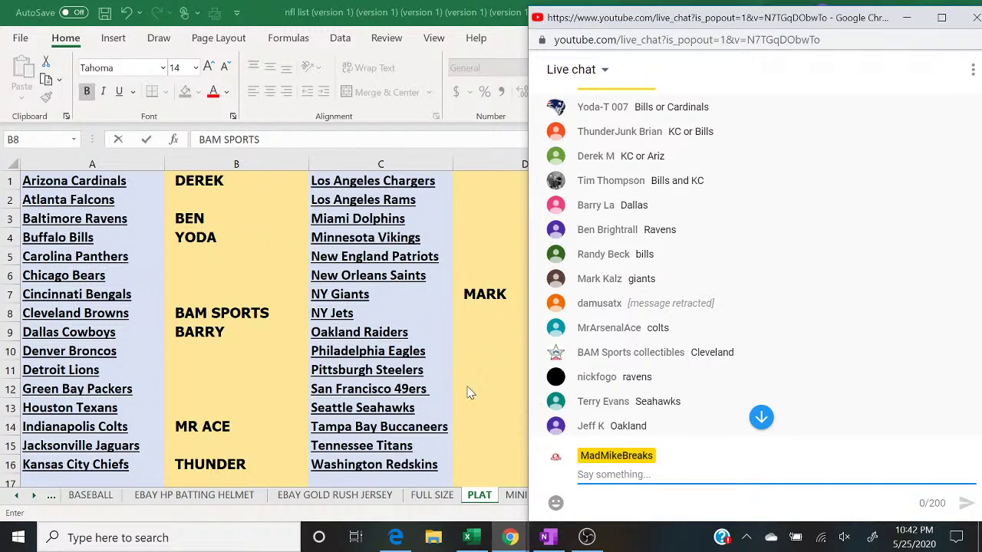
pyautogui.click(485, 413)
pyautogui.write('TERRY')
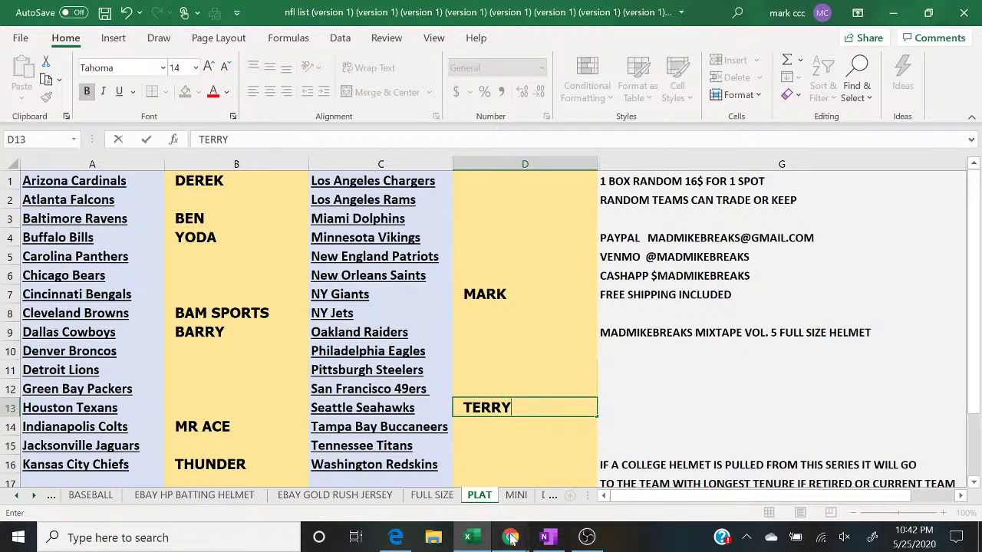
pyautogui.moveTo(510, 537)
pyautogui.click(590, 461)
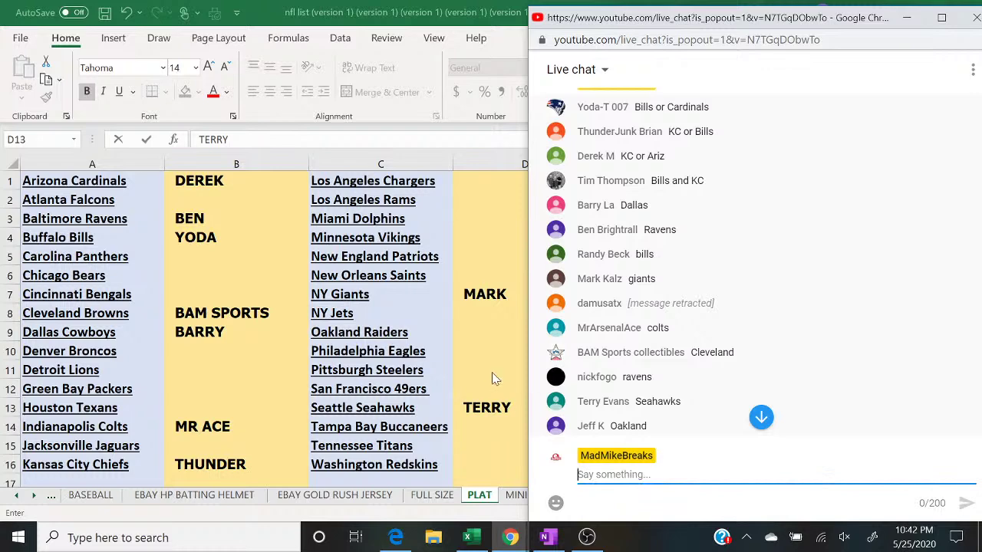
pyautogui.click(486, 340)
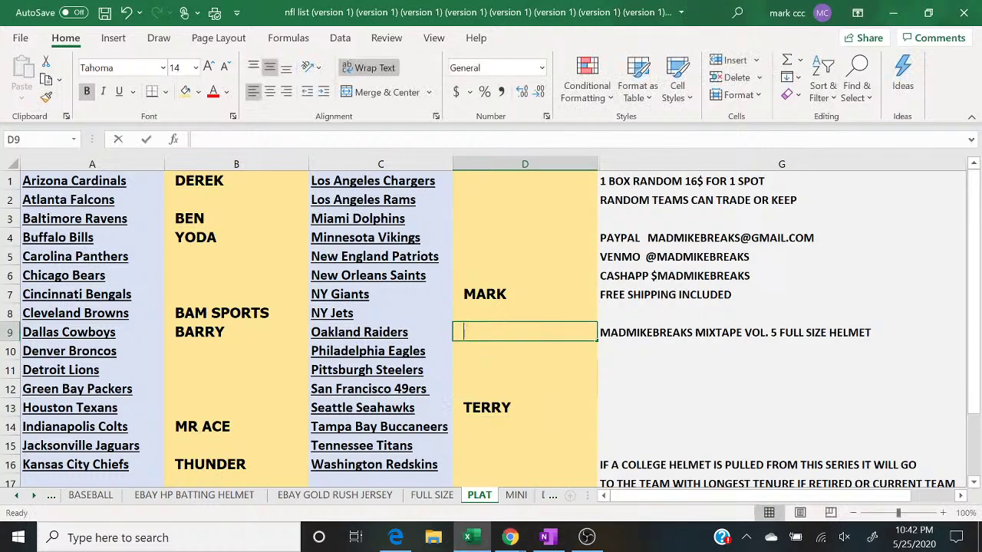
pyautogui.write('JEFF K')
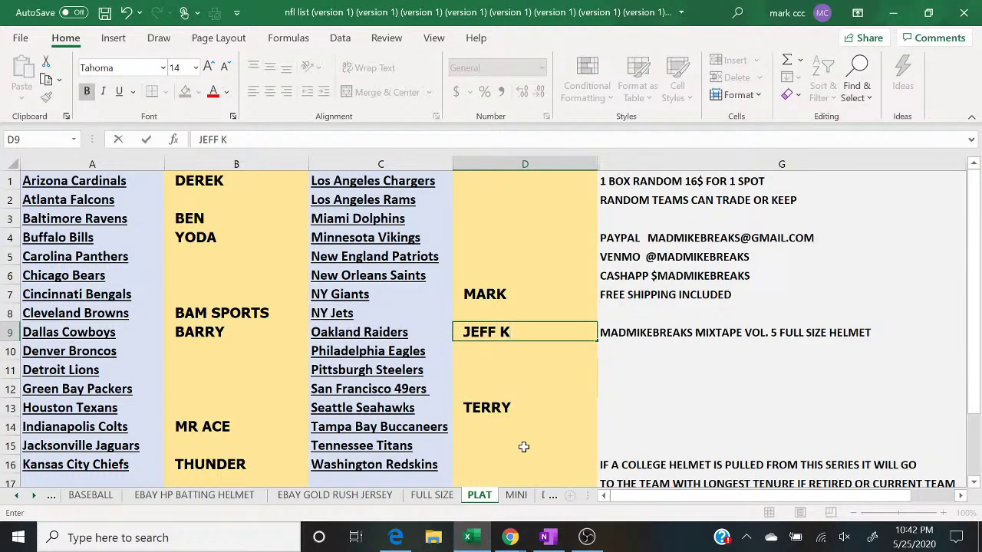
# Step: Enter BAM SPORTS beside NY Jets and LOREN beside Pittsburgh Steelers
pyautogui.moveTo(509, 541)
pyautogui.click(597, 481)
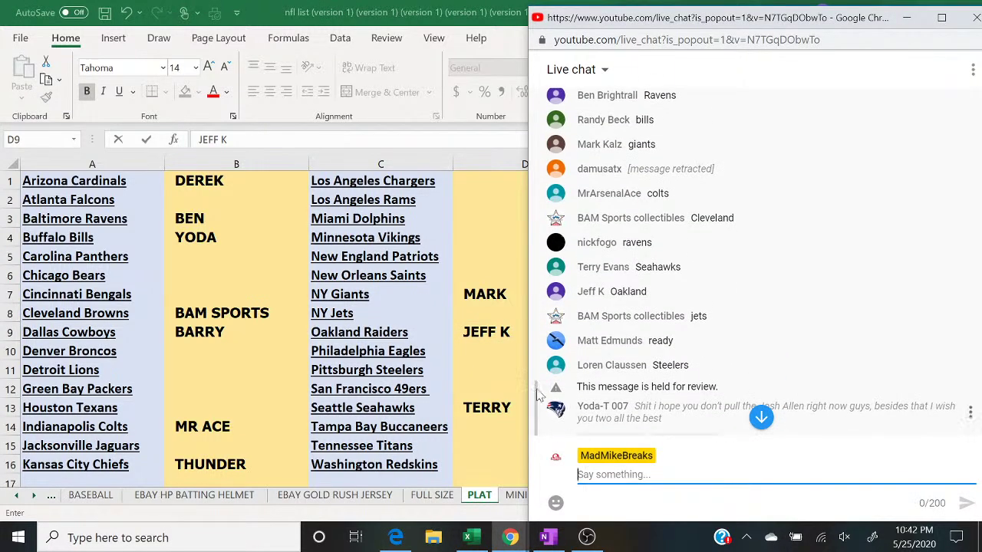
pyautogui.click(491, 315)
pyautogui.write('BAM SPORTS')
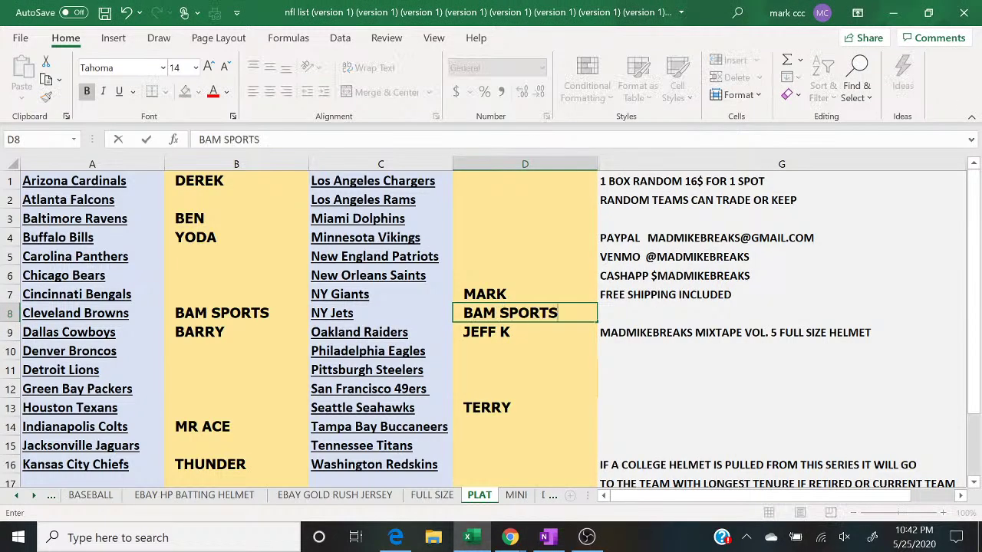
pyautogui.press('Return')
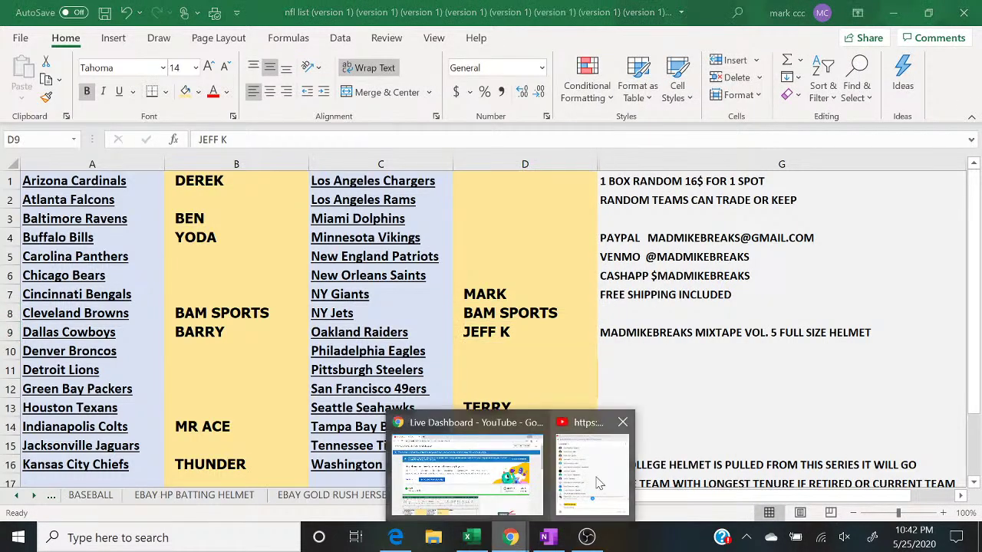
pyautogui.click(587, 479)
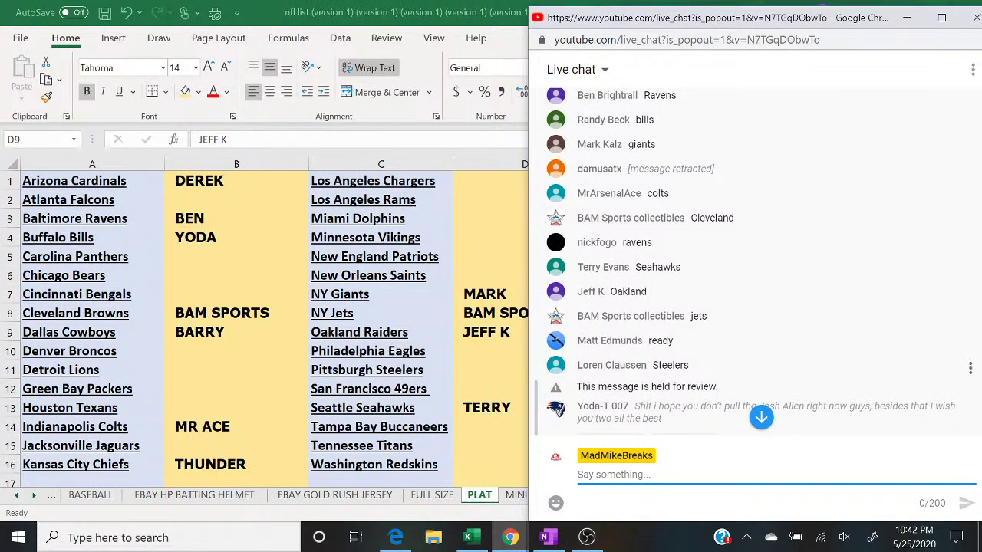
pyautogui.click(495, 379)
pyautogui.write('LOREN')
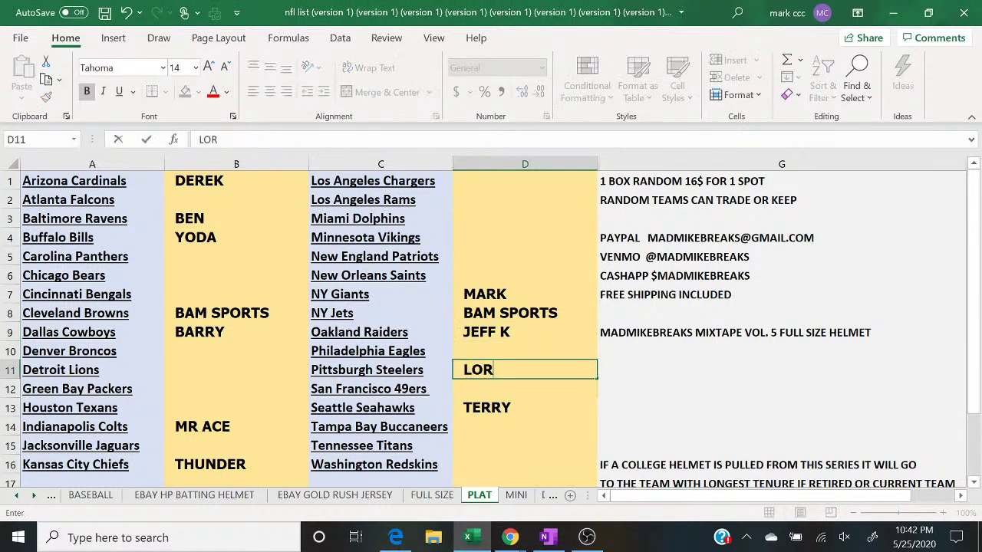
# Step: Bring the live chat forward and reveal the message held for review
pyautogui.moveTo(510, 537)
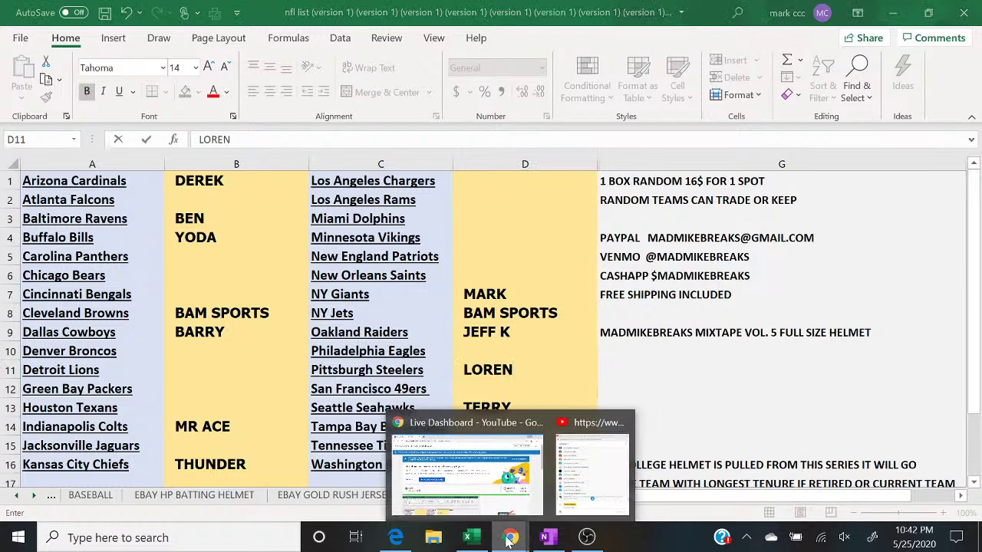
pyautogui.click(586, 478)
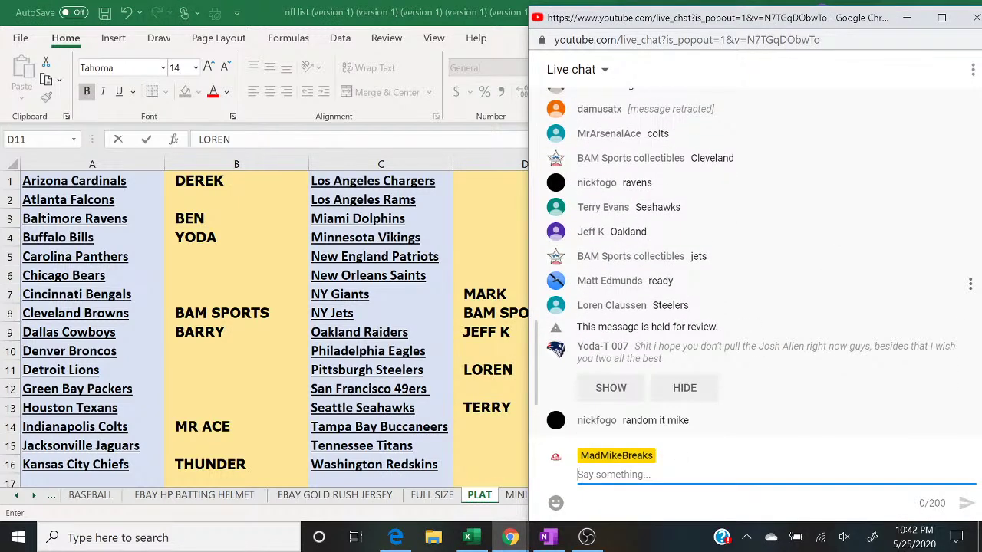
pyautogui.click(619, 389)
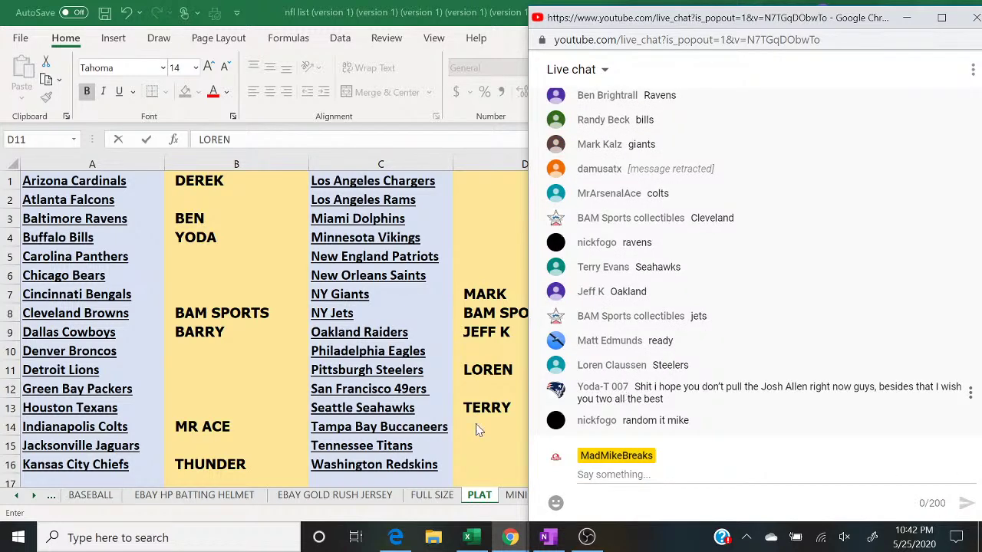
# Step: Maximize the randomizer page, check the chat, and enter TIM in D4 for the Vikings
pyautogui.click(395, 537)
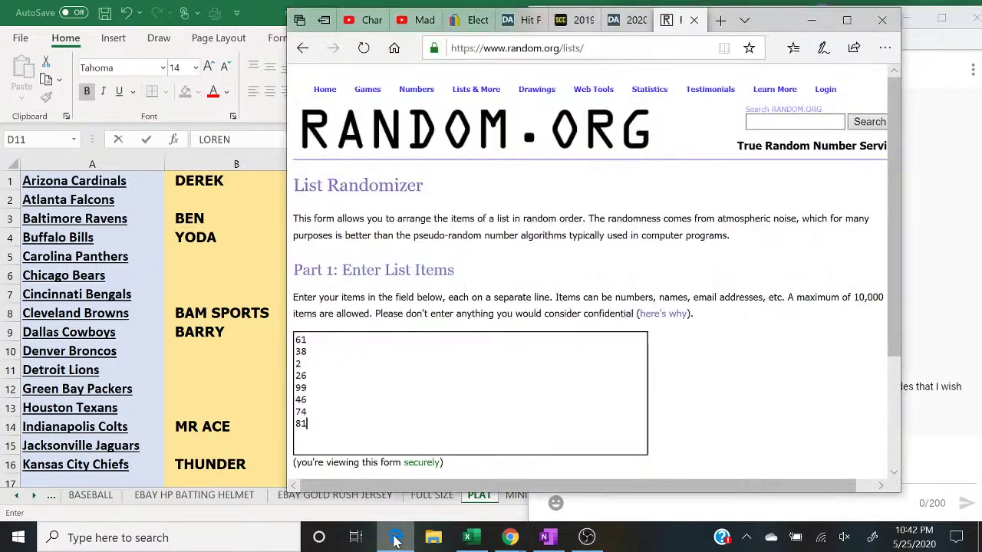
pyautogui.click(841, 27)
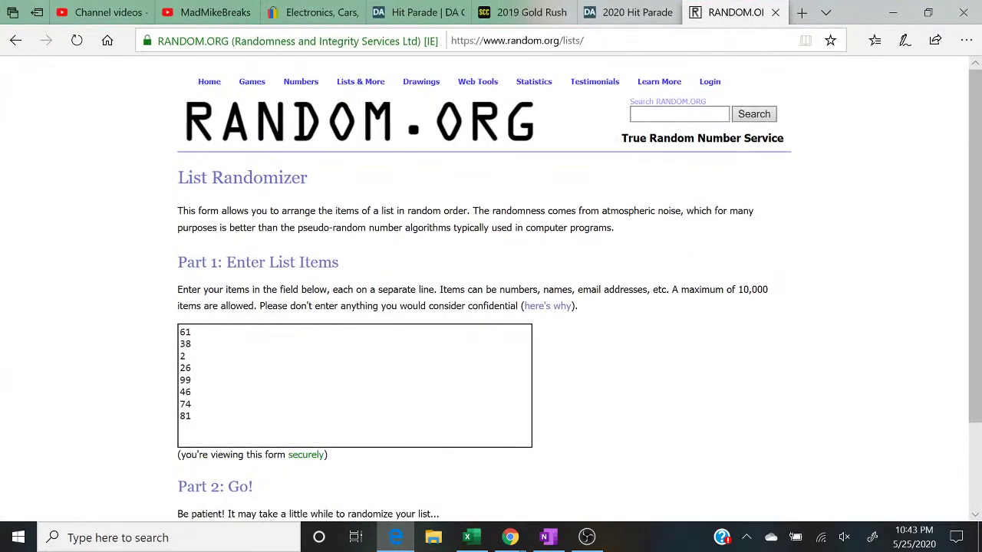
pyautogui.moveTo(510, 538)
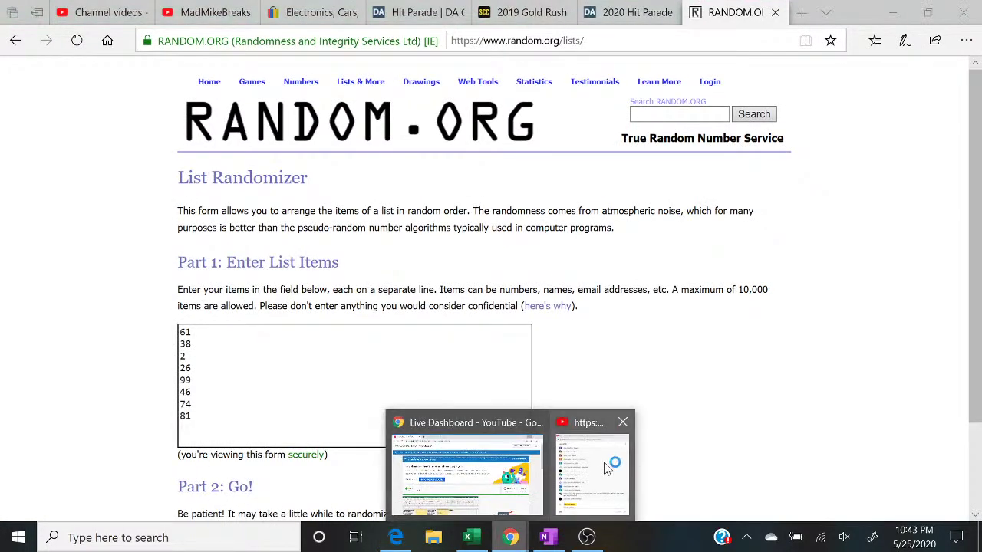
pyautogui.click(608, 465)
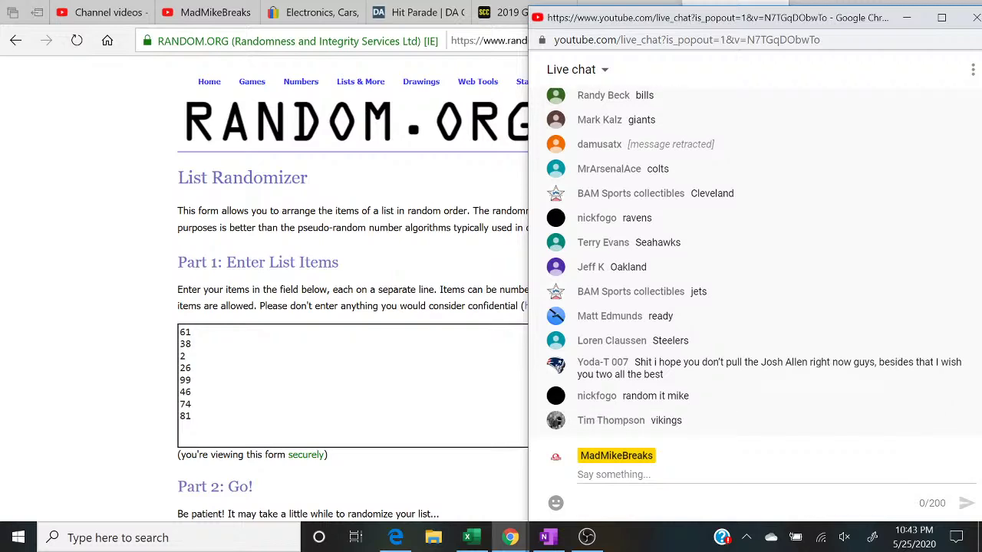
pyautogui.click(467, 537)
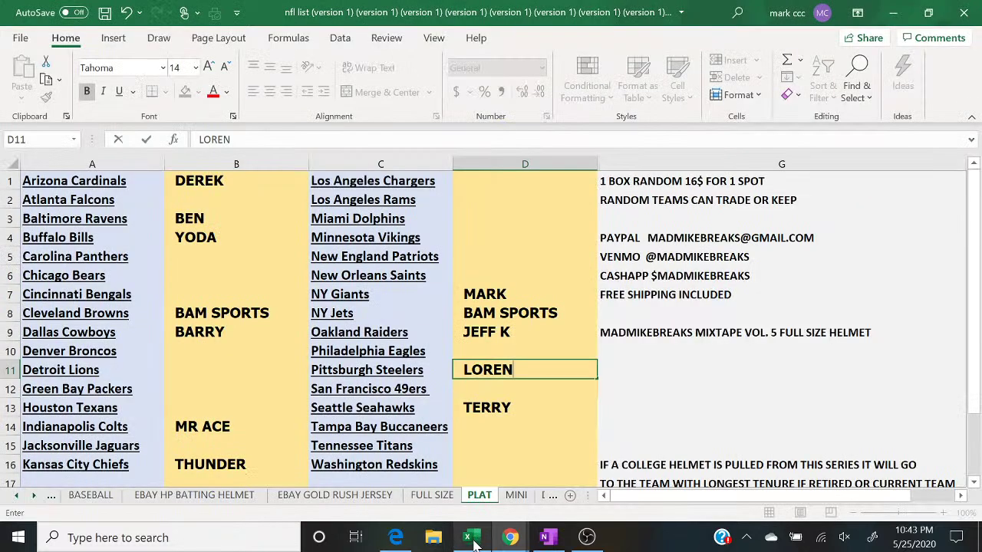
pyautogui.click(500, 237)
pyautogui.write('TIM')
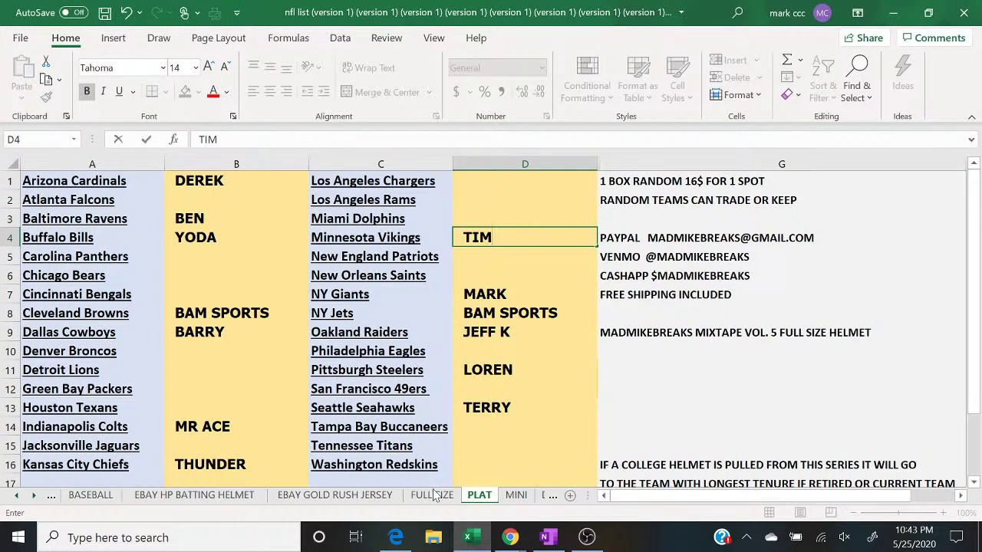
# Step: Randomize the list of eight numbers five times on RANDOM.ORG
pyautogui.click(396, 538)
pyautogui.moveTo(510, 537)
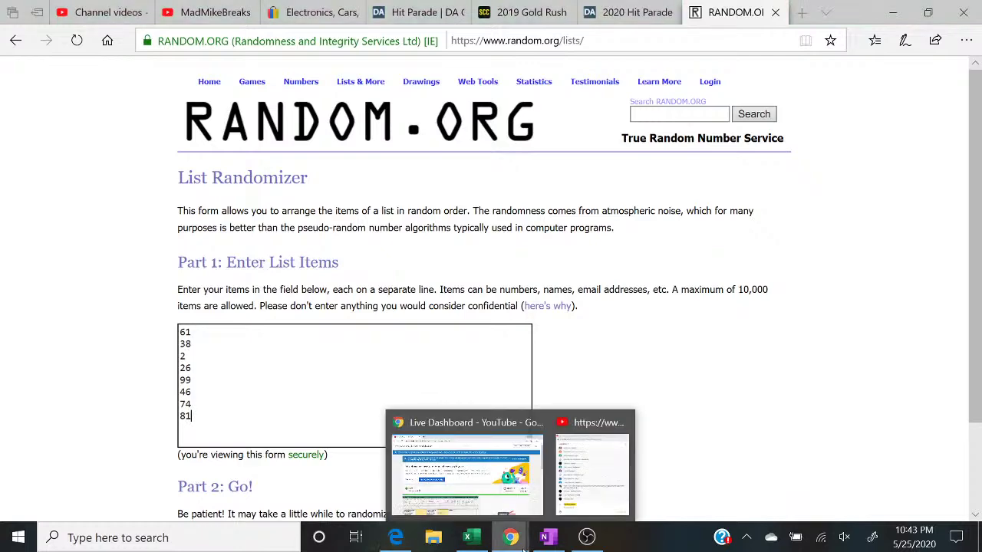
pyautogui.click(583, 502)
pyautogui.click(191, 392)
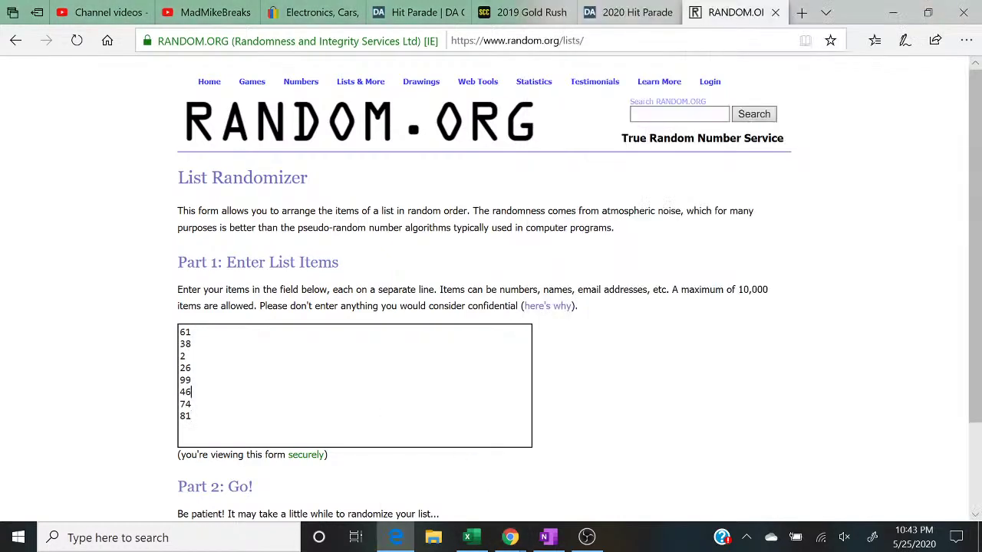
pyautogui.scroll(-1, 192, 393)
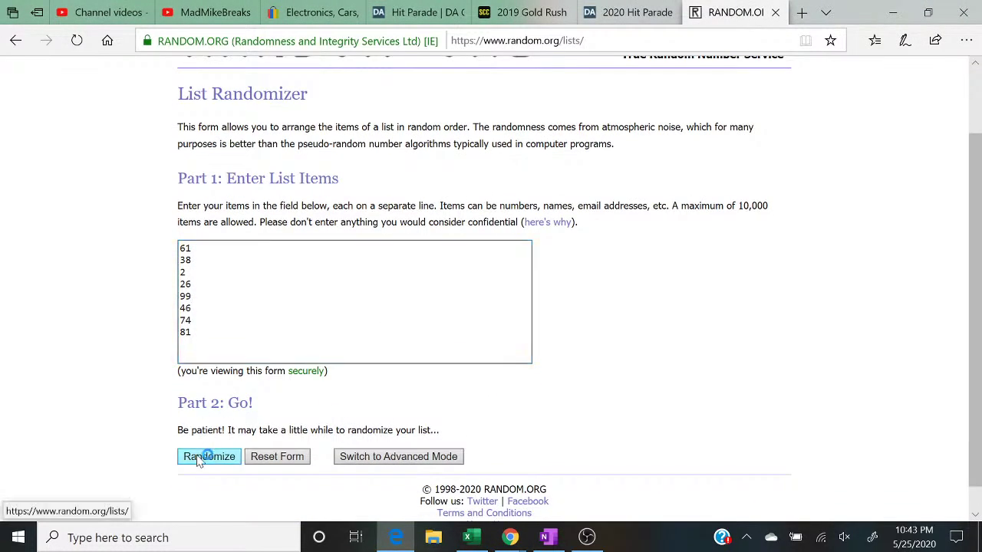
pyautogui.click(199, 458)
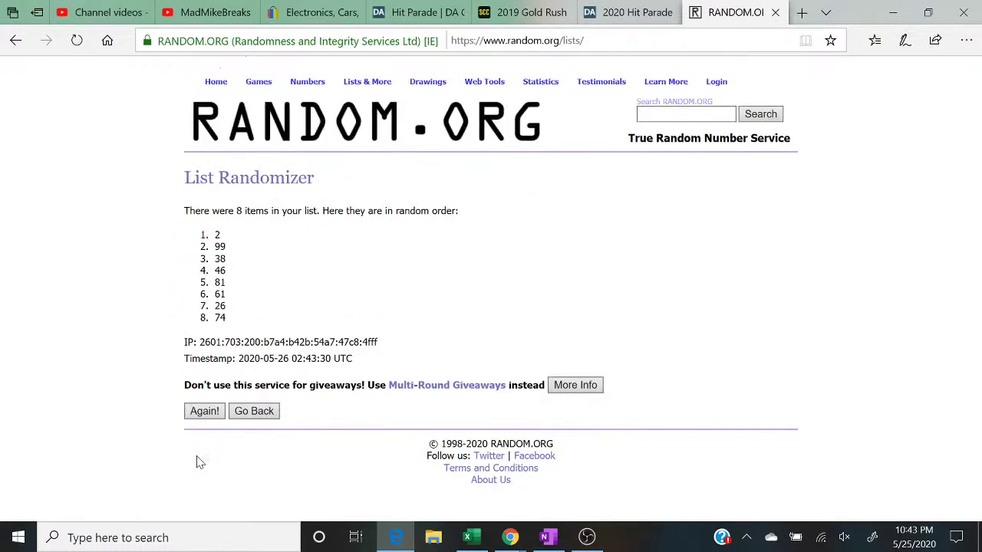
pyautogui.click(198, 415)
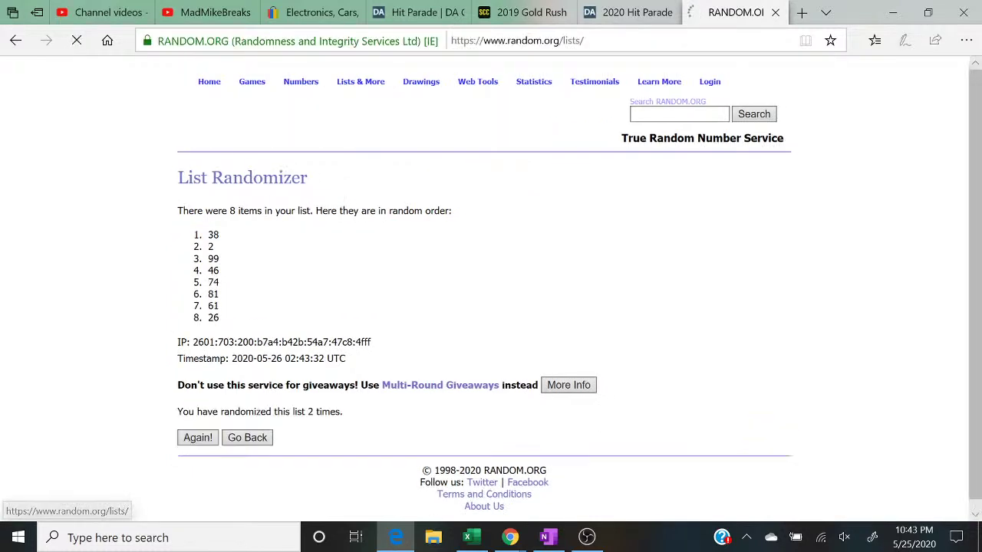
pyautogui.click(197, 429)
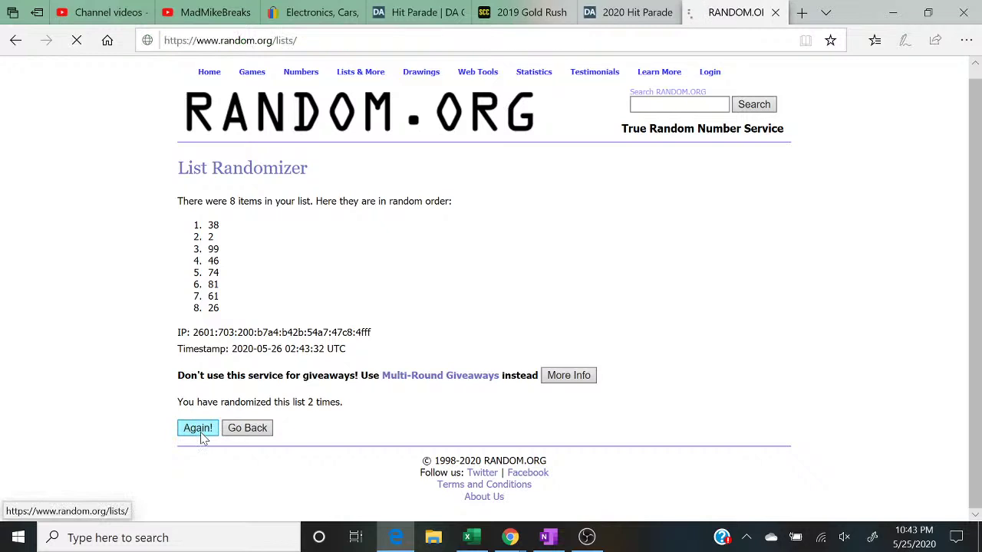
pyautogui.click(191, 440)
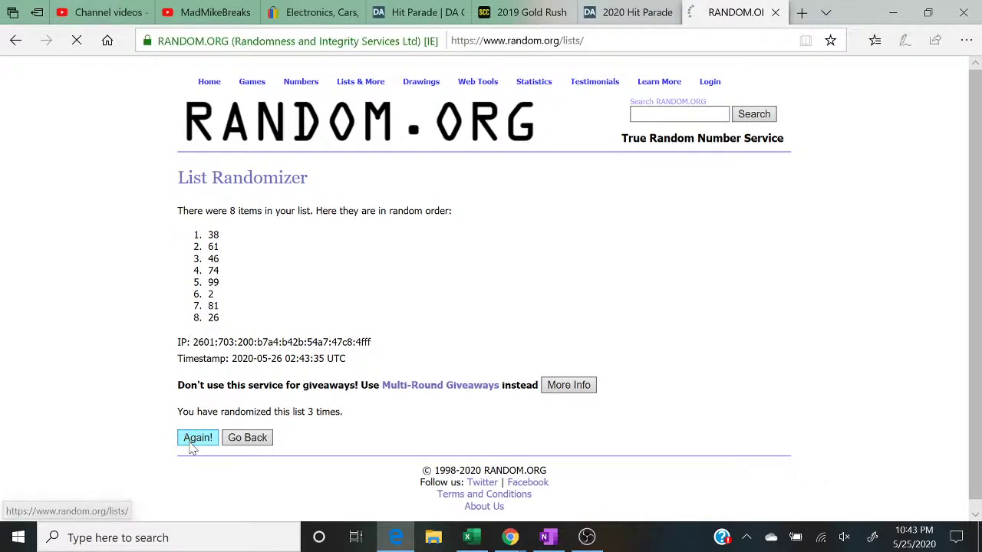
pyautogui.click(191, 444)
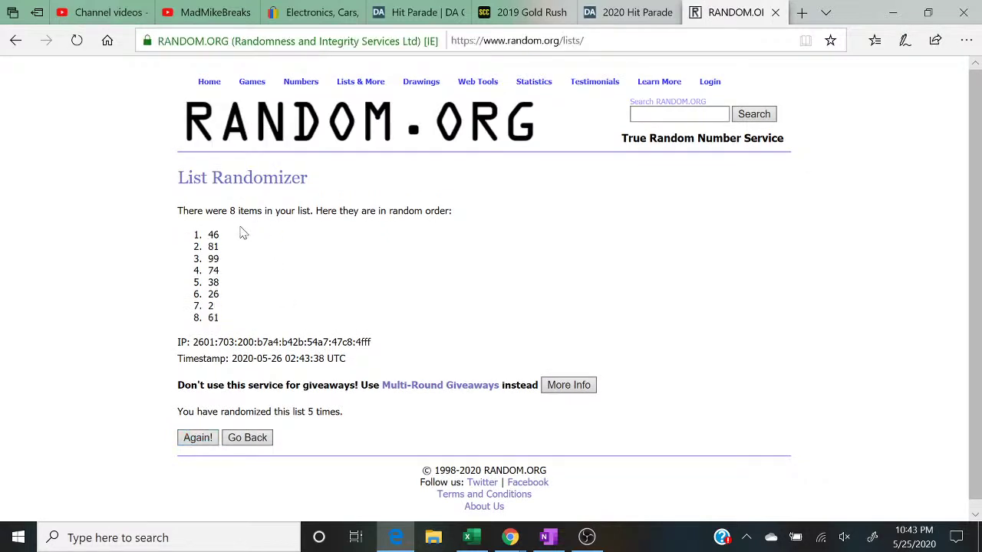
# Step: Highlight the top result 46, then return to the NFL team spreadsheet
pyautogui.moveTo(222, 235); pyautogui.dragTo(182, 235)
pyautogui.click(345, 418)
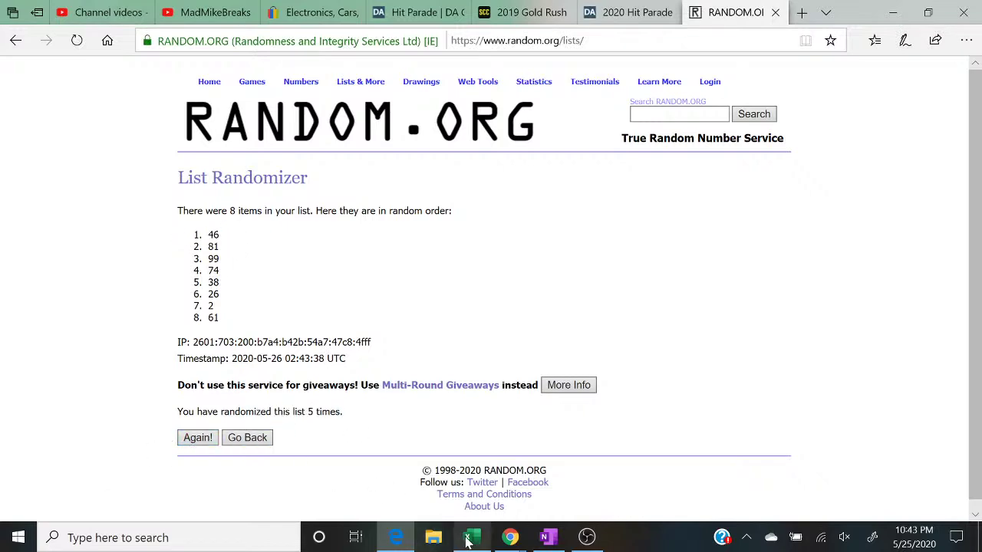
pyautogui.click(470, 539)
# Step: Post '3 TO CLOSE' in the YouTube live chat
pyautogui.moveTo(510, 539)
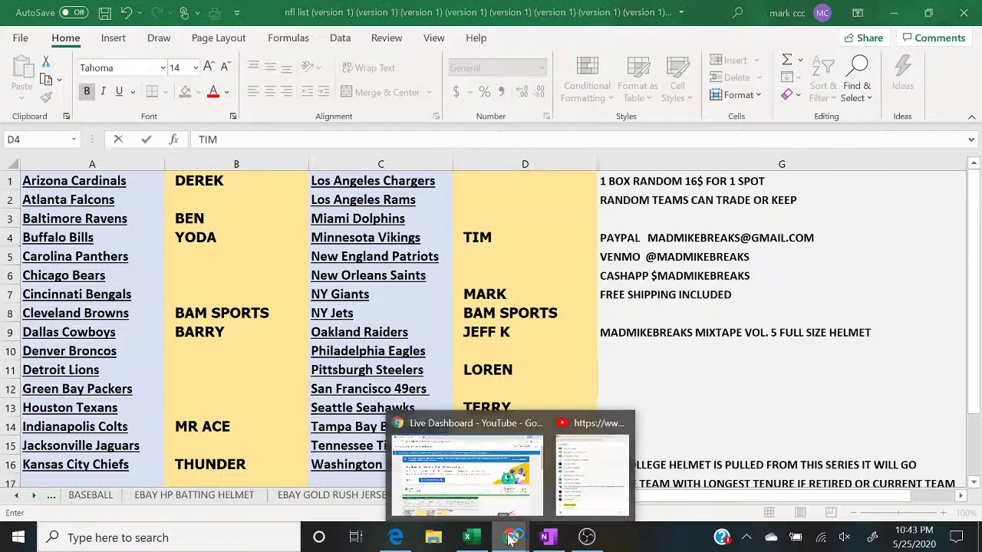
pyautogui.click(584, 493)
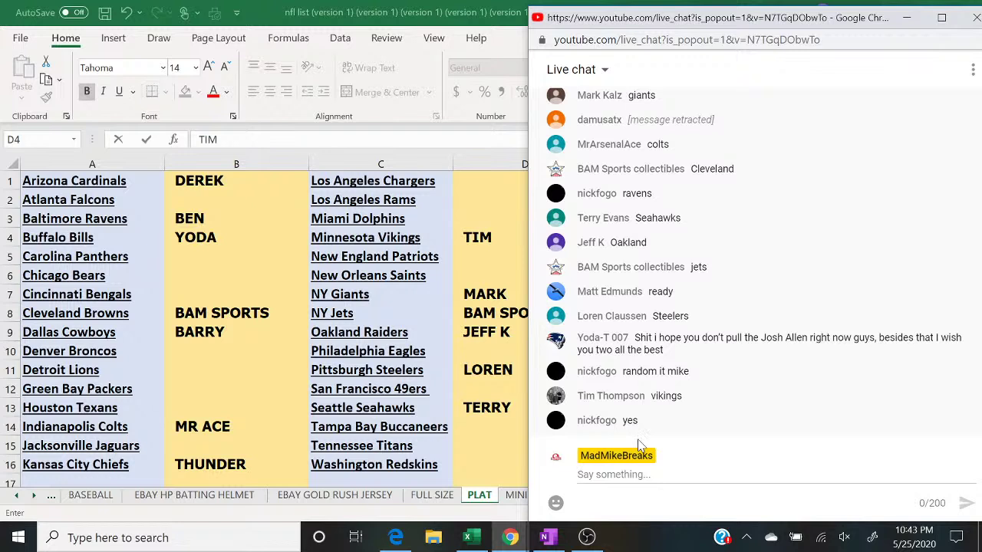
pyautogui.click(614, 474)
pyautogui.write('3 TO CLOSE')
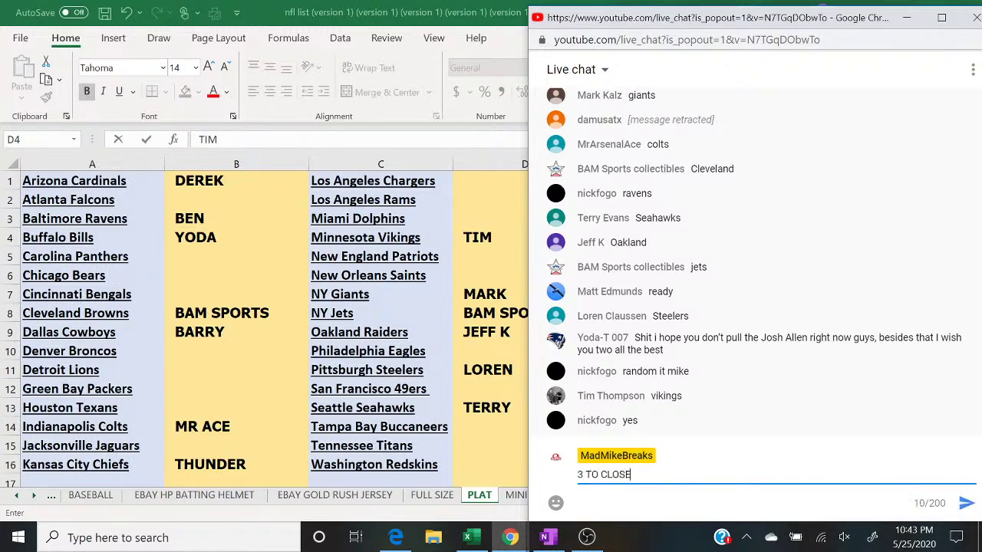
pyautogui.press('Return')
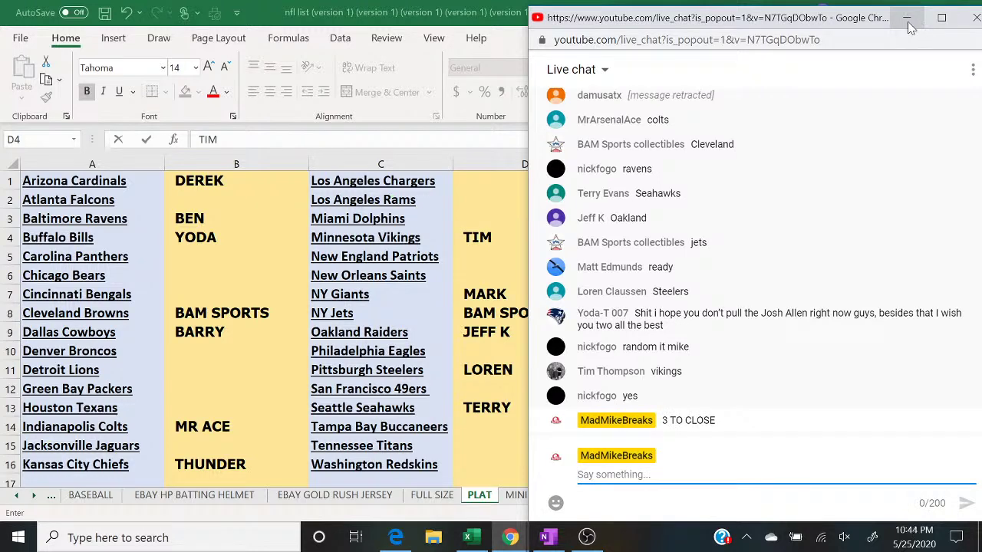
# Step: Minimize the live chat window and switch to OBS Studio
pyautogui.click(908, 23)
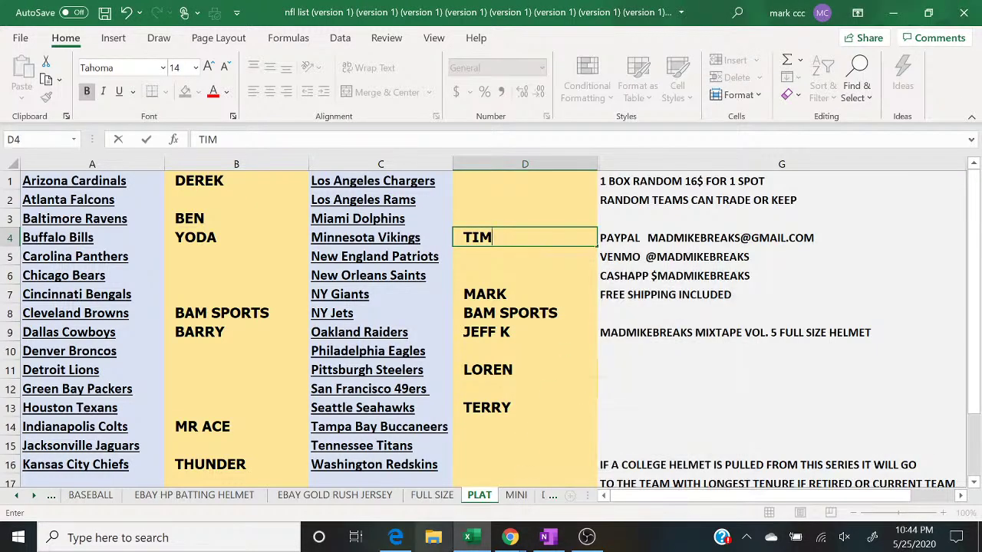
pyautogui.click(464, 543)
pyautogui.click(464, 543)
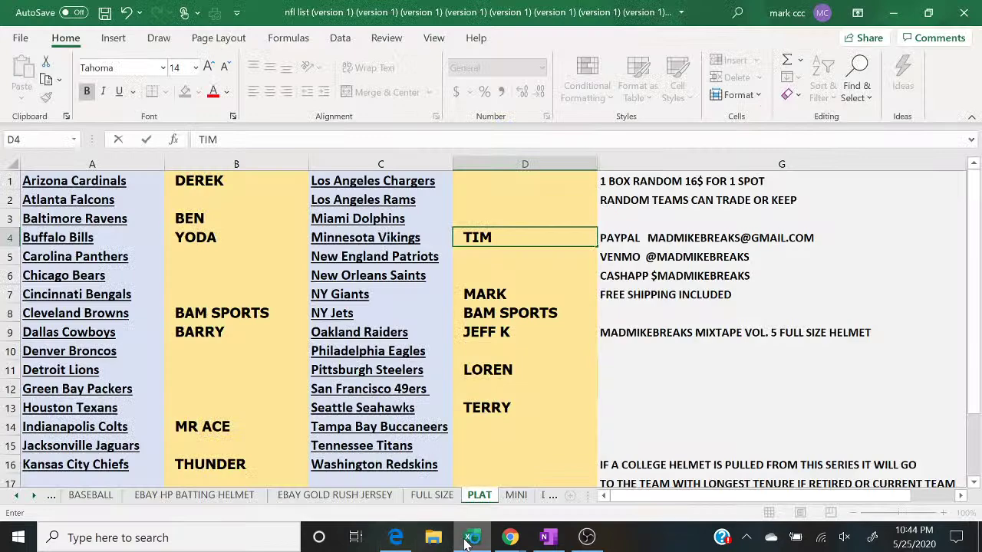
pyautogui.click(586, 538)
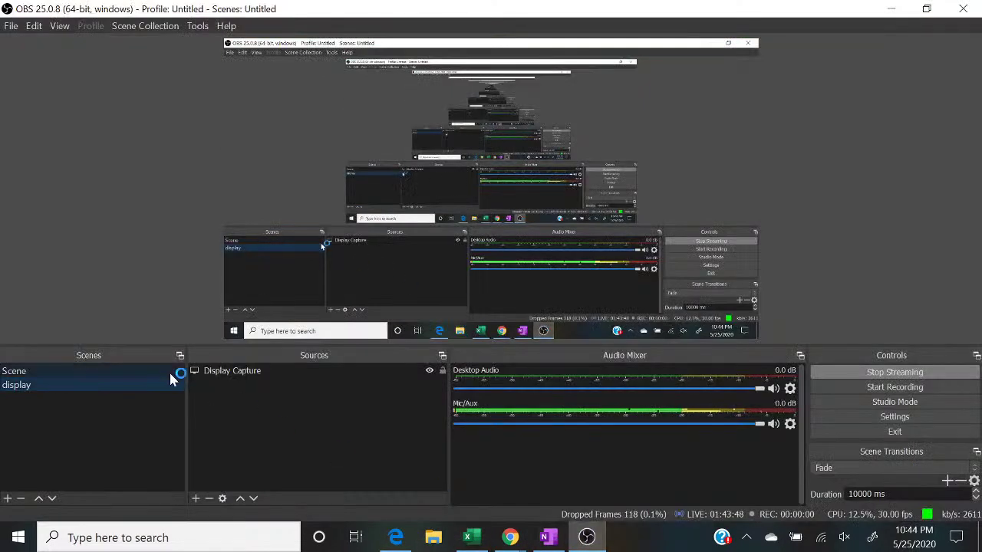
# Step: Fade the stream to the camera-and-chat 'Scene', later leaving the full-screen view
pyautogui.click(177, 372)
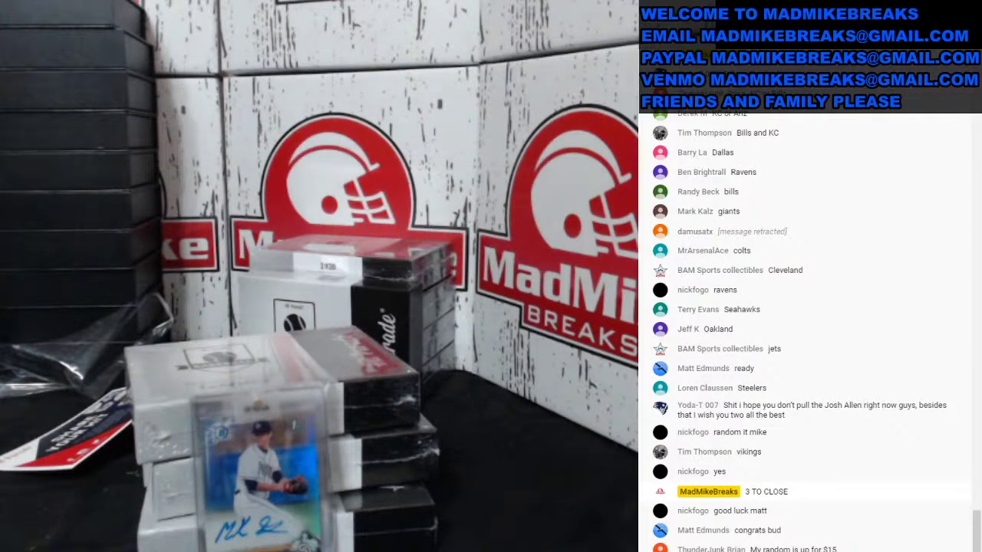
pyautogui.hotkey('alt', 'Tab')
# Step: Bring Excel's PLAT sheet forward with the YouTube live chat popout beside it
pyautogui.click(474, 540)
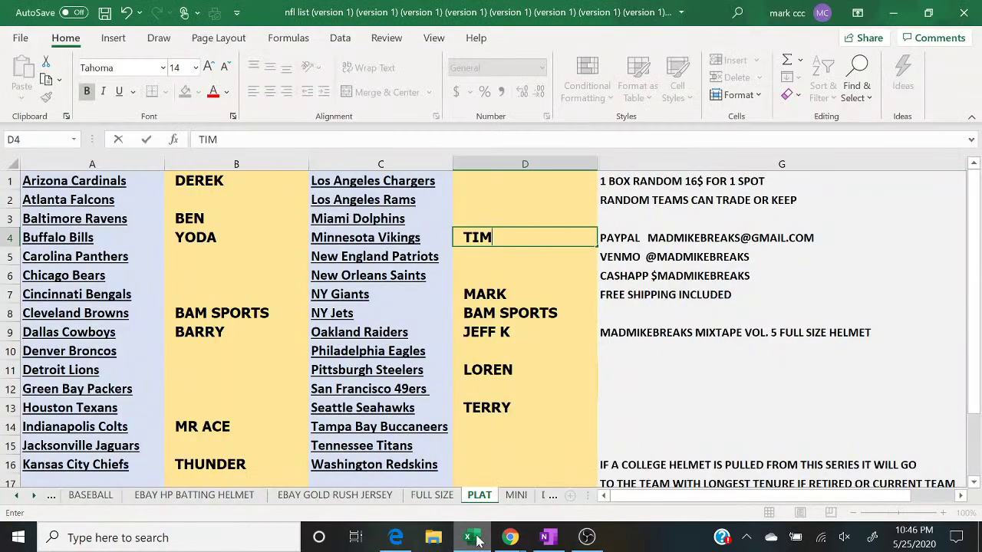
pyautogui.click(510, 538)
pyautogui.click(606, 495)
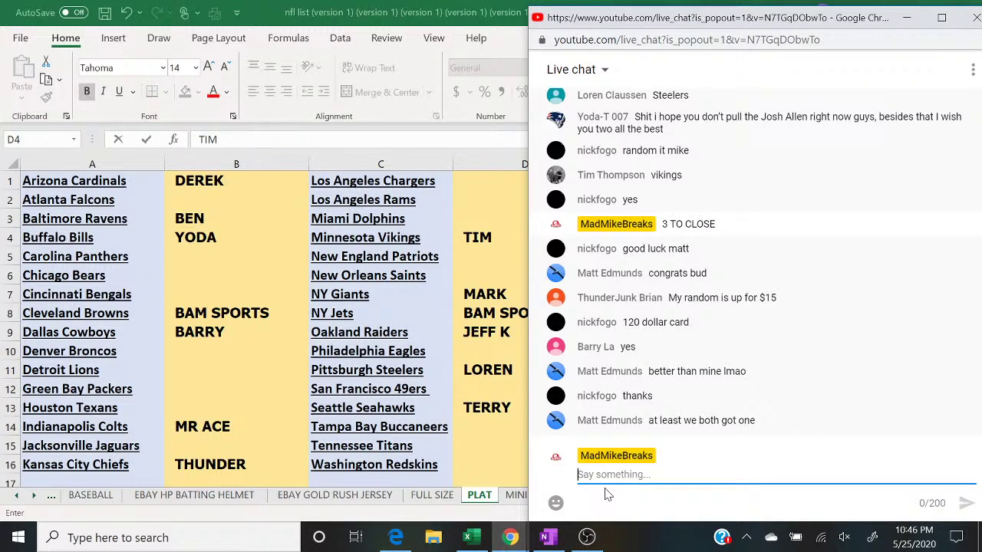
# Step: Fill buyer cells D13, D8 and B8 green, then bring the YouTube live chat forward
pyautogui.click(499, 408)
pyautogui.click(198, 92)
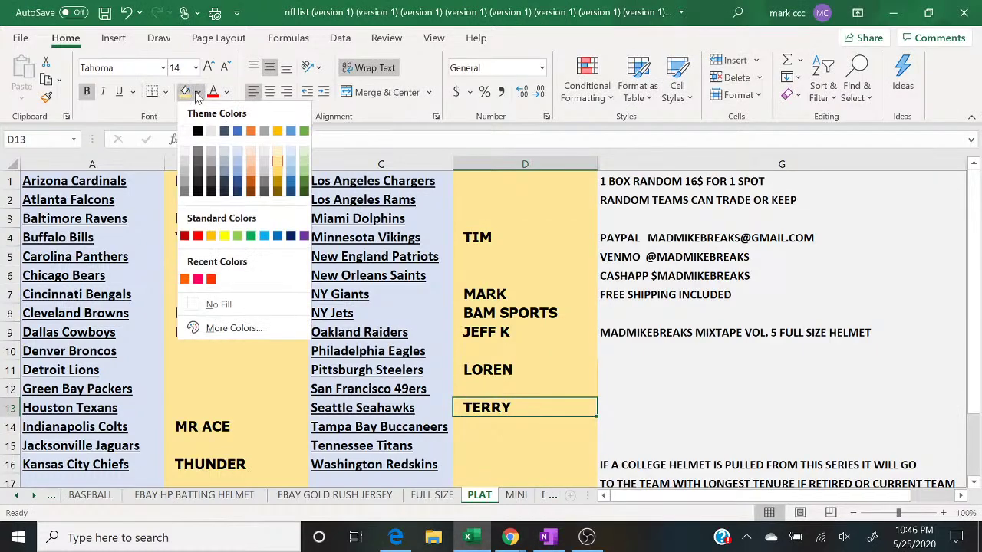
pyautogui.click(303, 170)
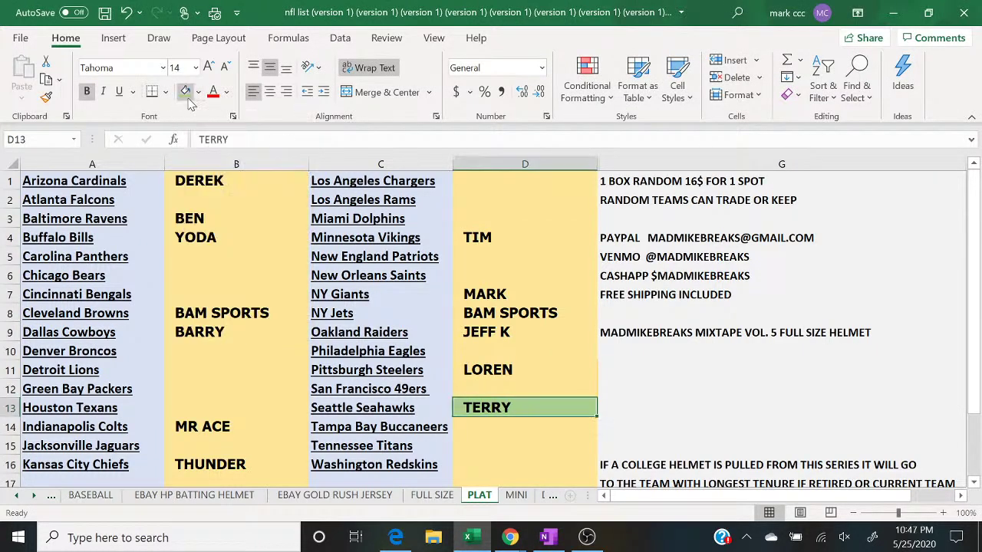
pyautogui.press('Up')
pyautogui.press('Up')
pyautogui.press('Up')
pyautogui.press('Up')
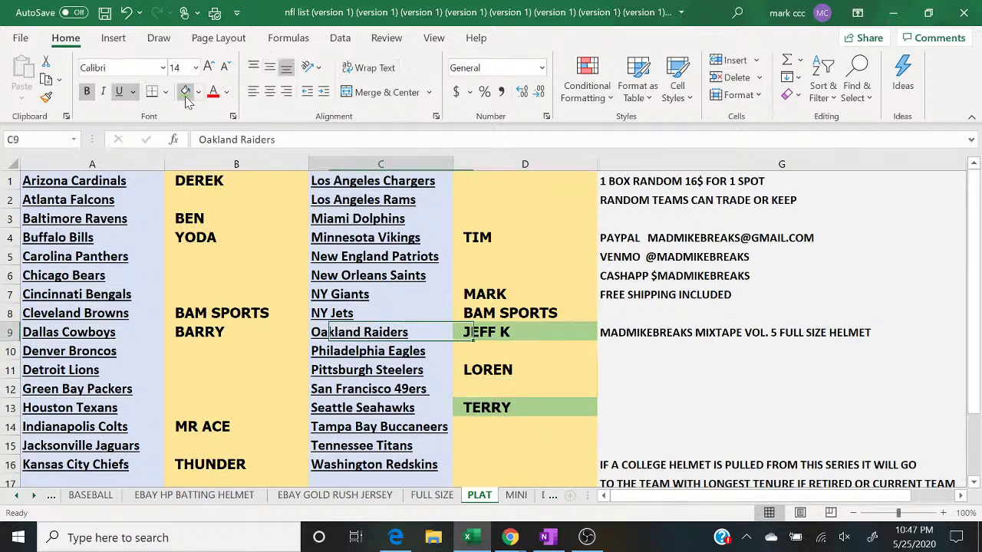
pyautogui.press('Up')
pyautogui.click(186, 97)
pyautogui.press('Left')
pyautogui.press('Left')
pyautogui.click(186, 97)
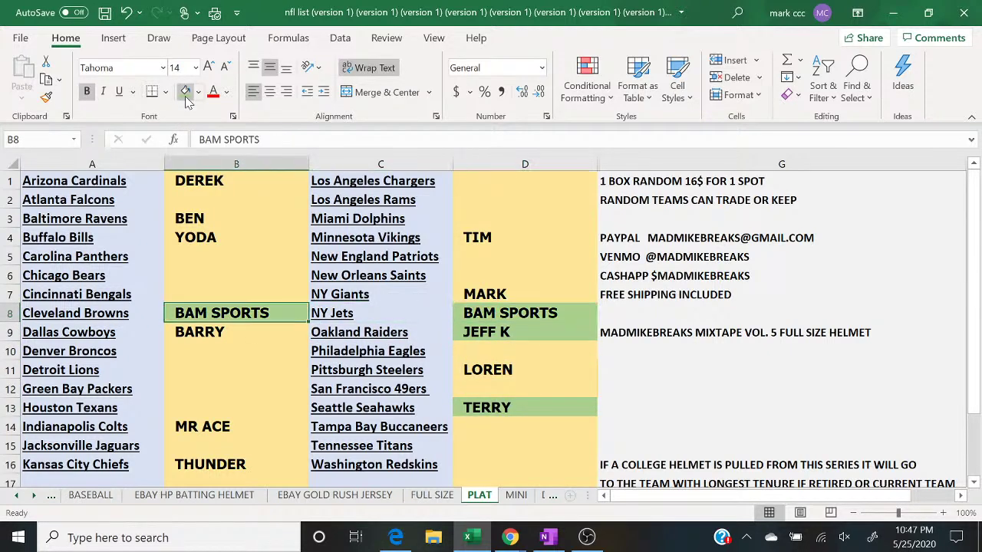
pyautogui.moveTo(498, 541)
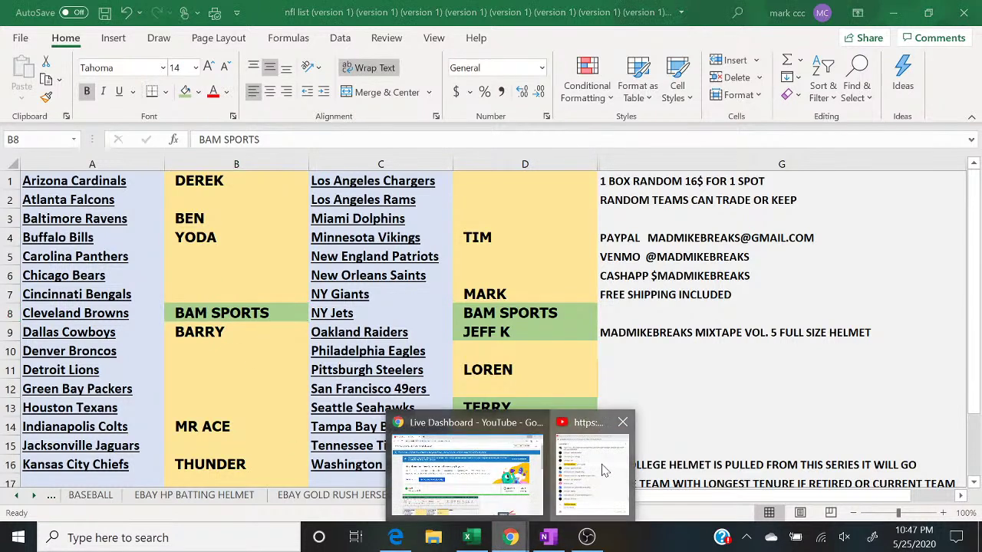
pyautogui.click(592, 468)
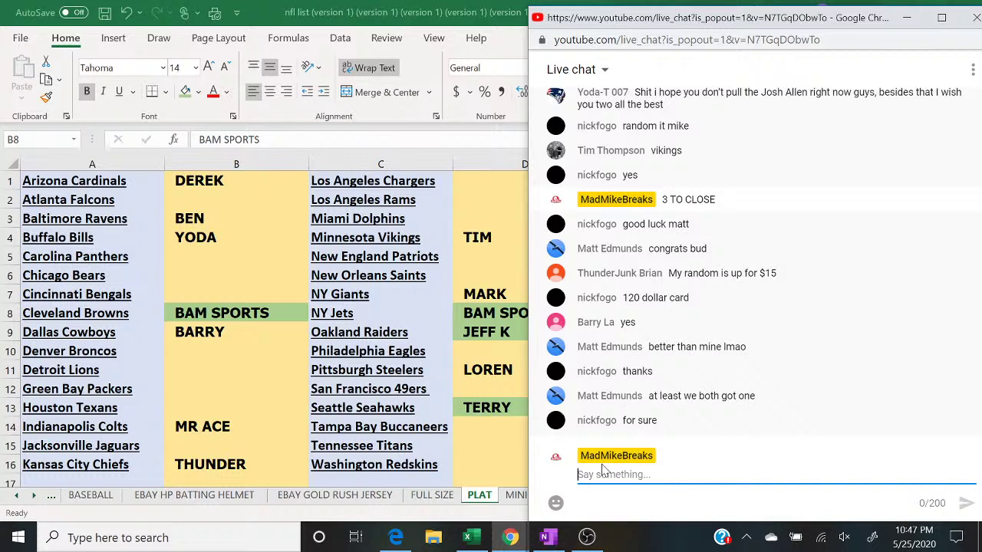
# Step: Mark the Detroit Lions buyer D11 and Baltimore Ravens buyer B3 green as paid
pyautogui.click(481, 371)
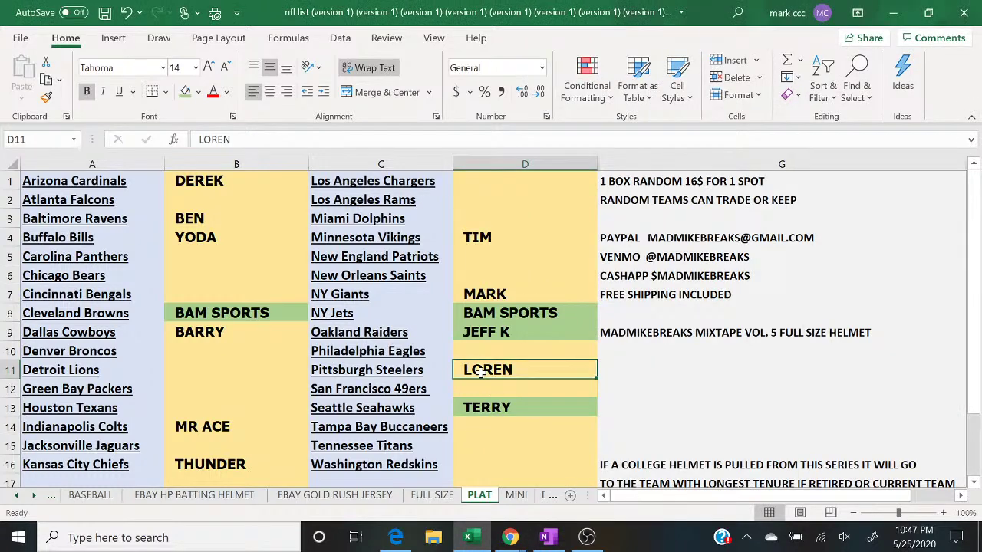
pyautogui.click(185, 92)
pyautogui.press('Left')
pyautogui.press('Left')
pyautogui.press('Up')
pyautogui.press('Up')
pyautogui.press('Up')
pyautogui.press('Up')
pyautogui.press('Up')
pyautogui.press('Up')
pyautogui.press('Up')
pyautogui.press('Up')
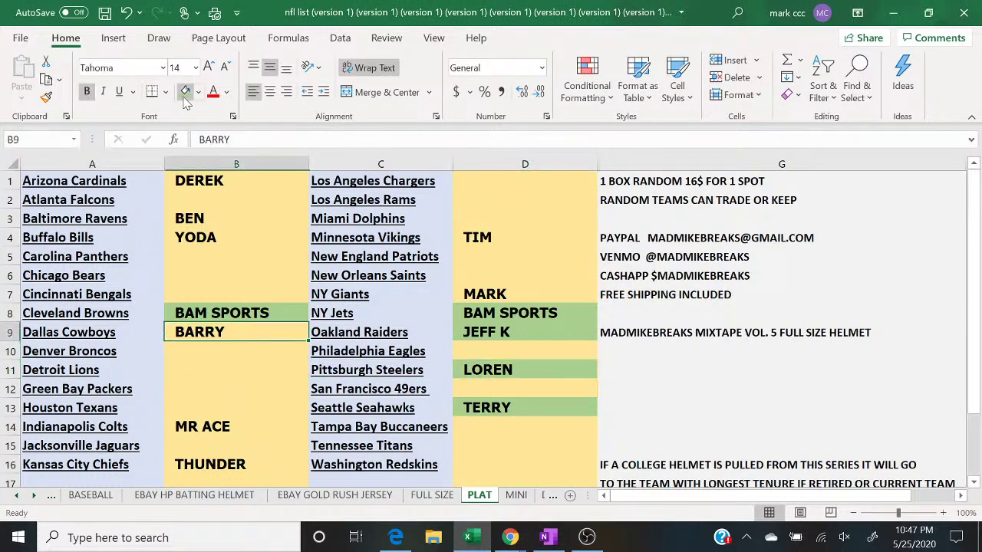
pyautogui.click(185, 92)
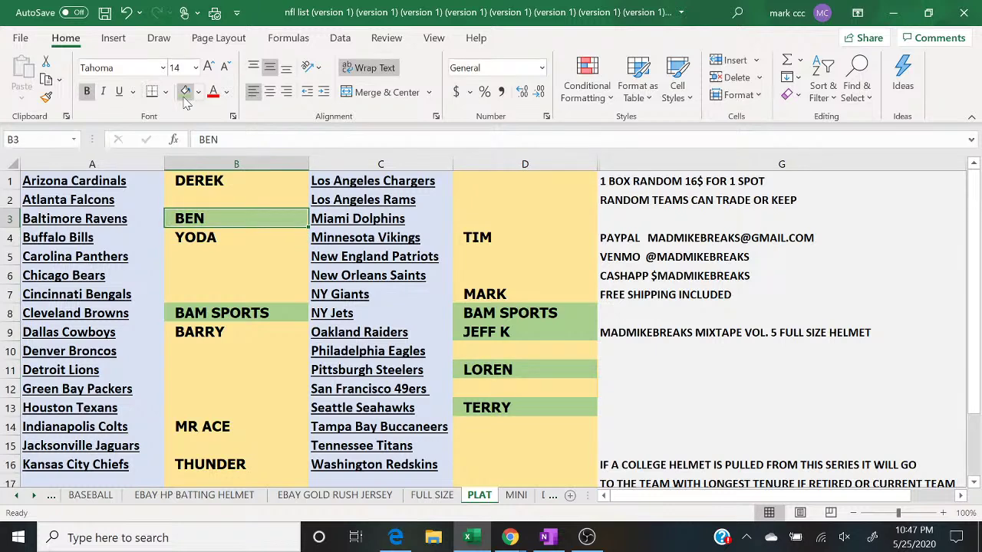
# Step: Mark the Cardinals B1, Chiefs B16 and Cowboys B9 buyers green, then return to the live chat
pyautogui.press('Right')
pyautogui.press('Right')
pyautogui.press('Up')
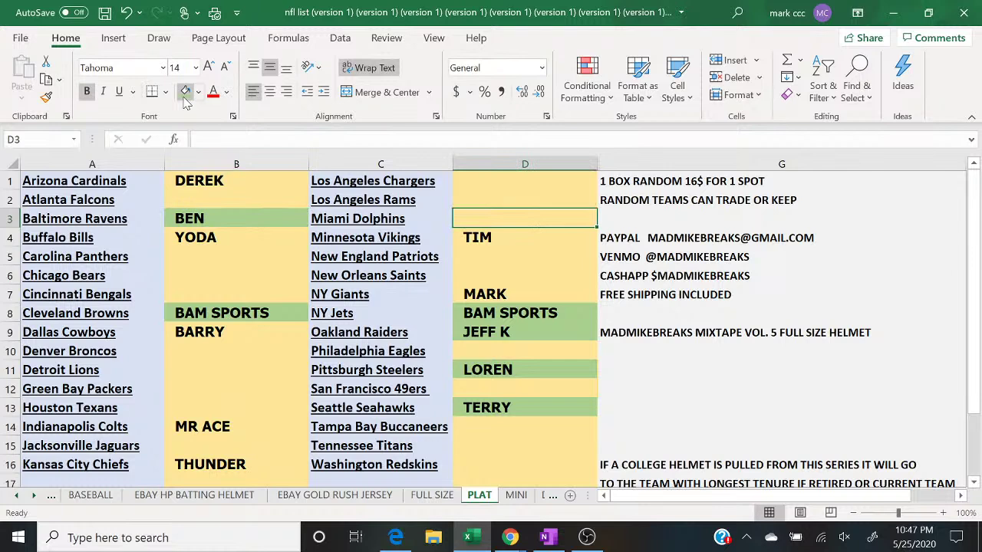
pyautogui.press('Left')
pyautogui.press('Left')
pyautogui.press('Down')
pyautogui.press('Up')
pyautogui.press('Up')
pyautogui.click(185, 92)
pyautogui.press('Down')
pyautogui.press('Down')
pyautogui.press('Down')
pyautogui.press('Down')
pyautogui.press('Down')
pyautogui.press('Down')
pyautogui.press('Down')
pyautogui.press('Down')
pyautogui.press('Down')
pyautogui.press('Down')
pyautogui.press('Down')
pyautogui.press('Down')
pyautogui.press('Down')
pyautogui.press('Down')
pyautogui.press('Down')
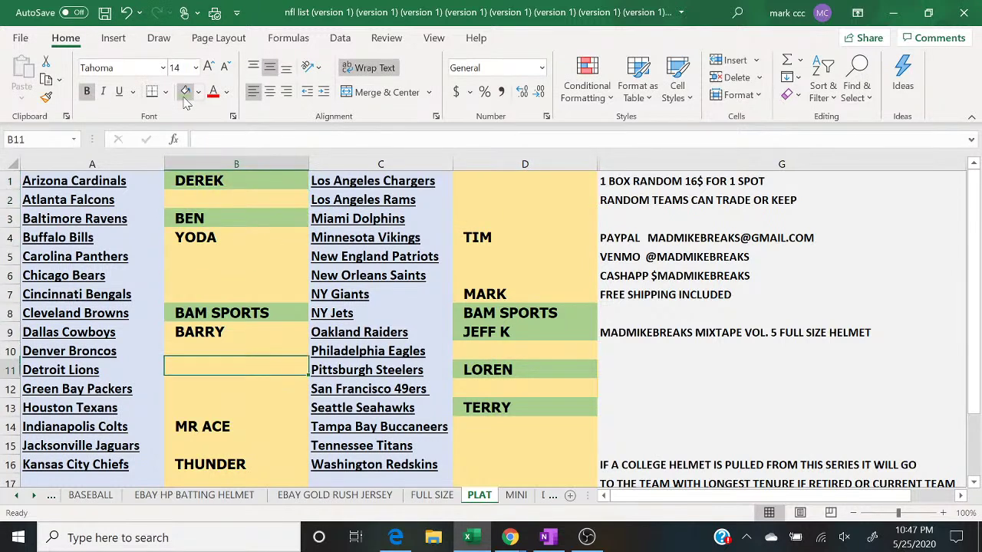
pyautogui.click(184, 92)
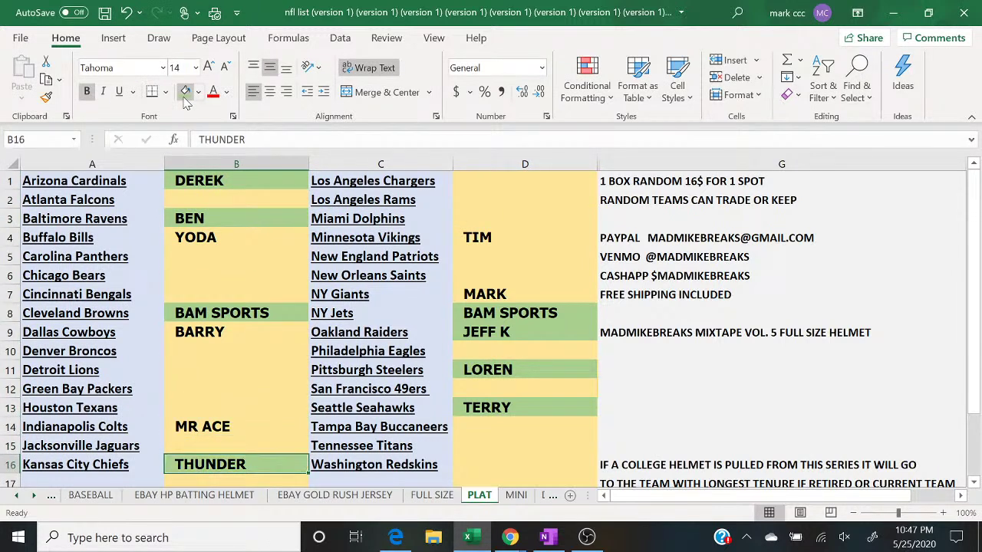
pyautogui.press('Up')
pyautogui.press('Up')
pyautogui.press('Up')
pyautogui.press('Up')
pyautogui.press('Up')
pyautogui.press('Up')
pyautogui.press('Up')
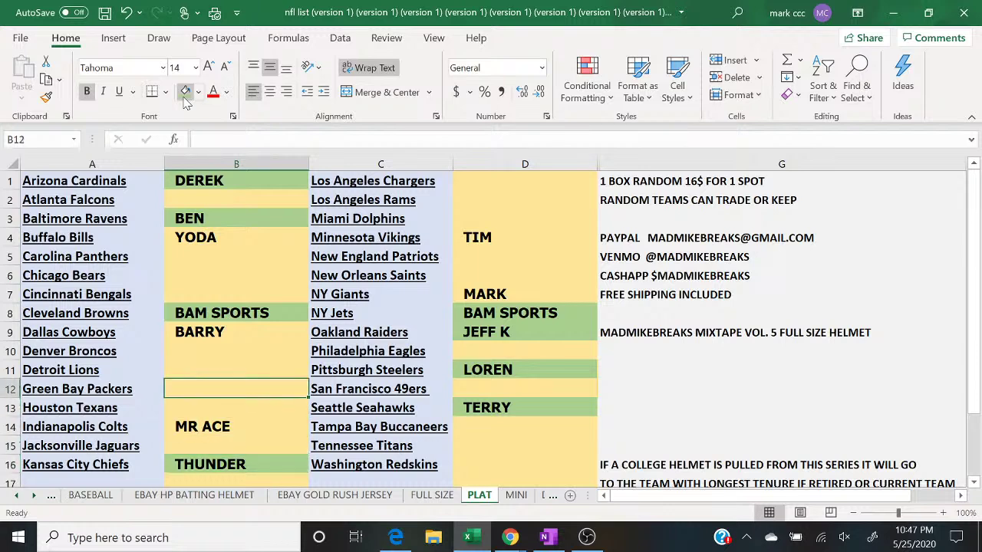
pyautogui.click(184, 92)
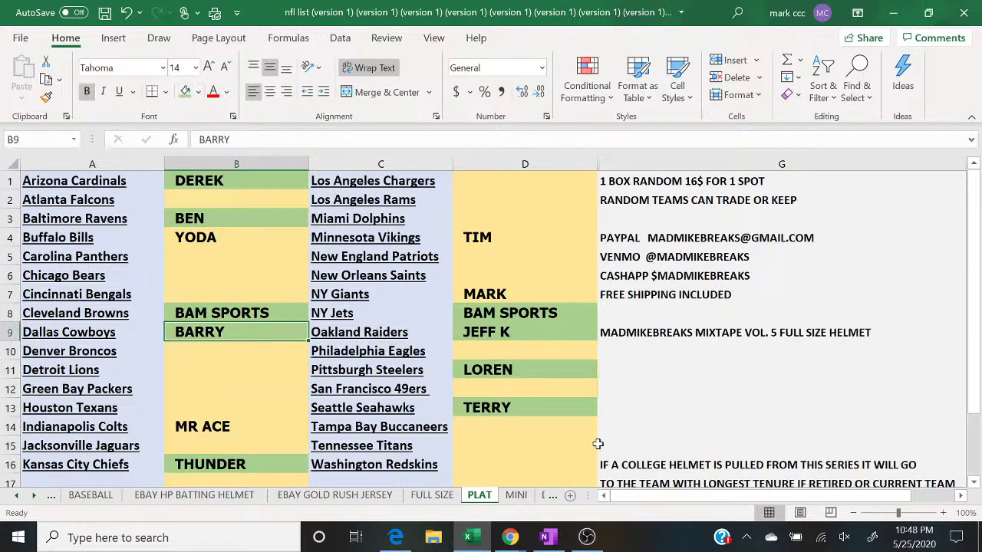
pyautogui.click(511, 538)
pyautogui.click(560, 430)
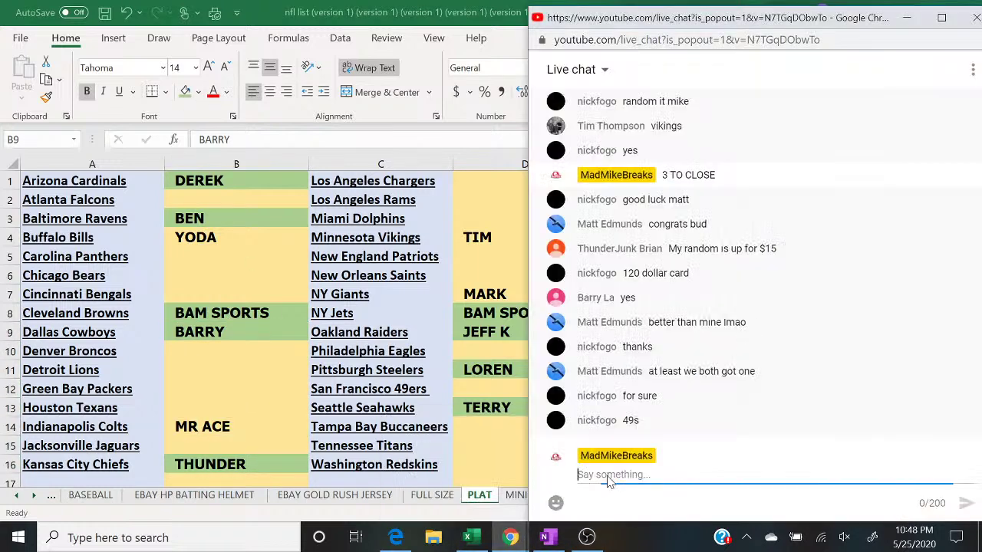
# Step: Enter the 49ers buyer's name in D12 and post '2 TO CLOSE' in the live chat
pyautogui.click(471, 388)
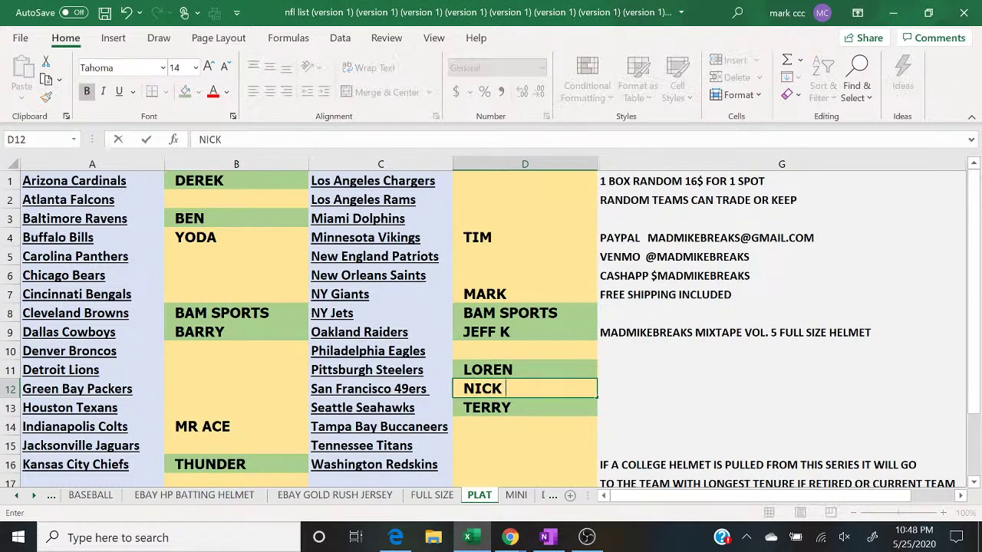
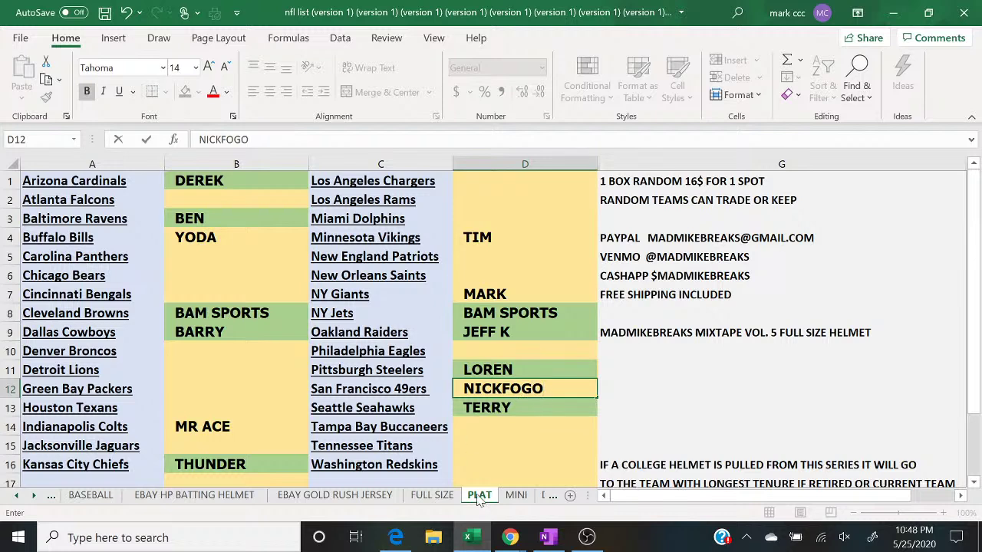
pyautogui.click(524, 531)
pyautogui.click(592, 482)
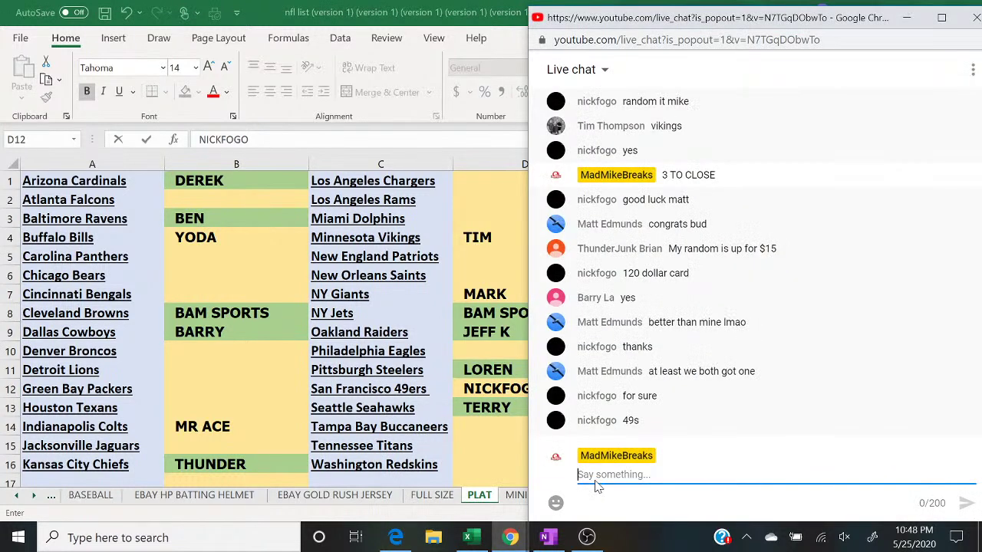
pyautogui.write('2 TO CLOSE')
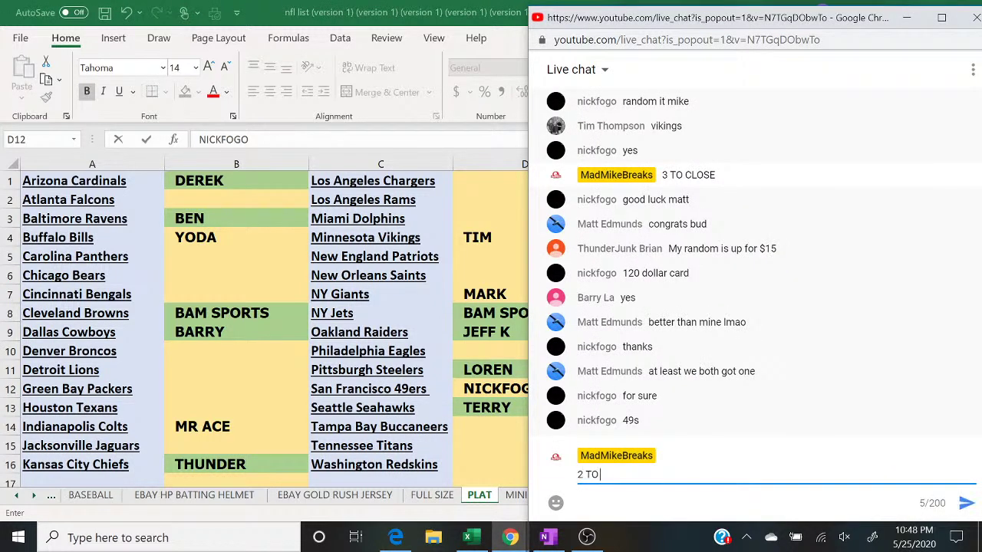
pyautogui.press('Return')
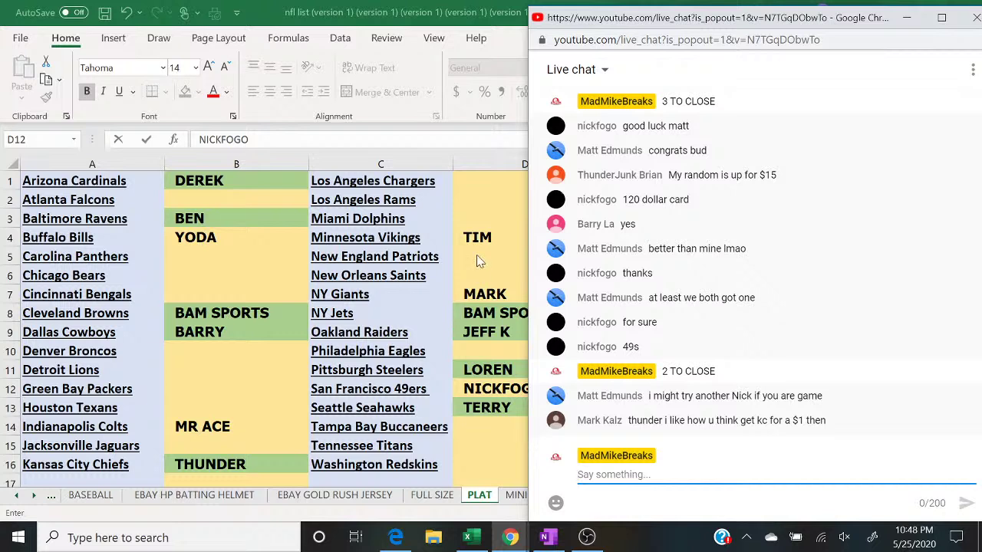
# Step: Fill the Vikings buyer cell D4 green, check cell B4, and return to the live chat
pyautogui.click(480, 241)
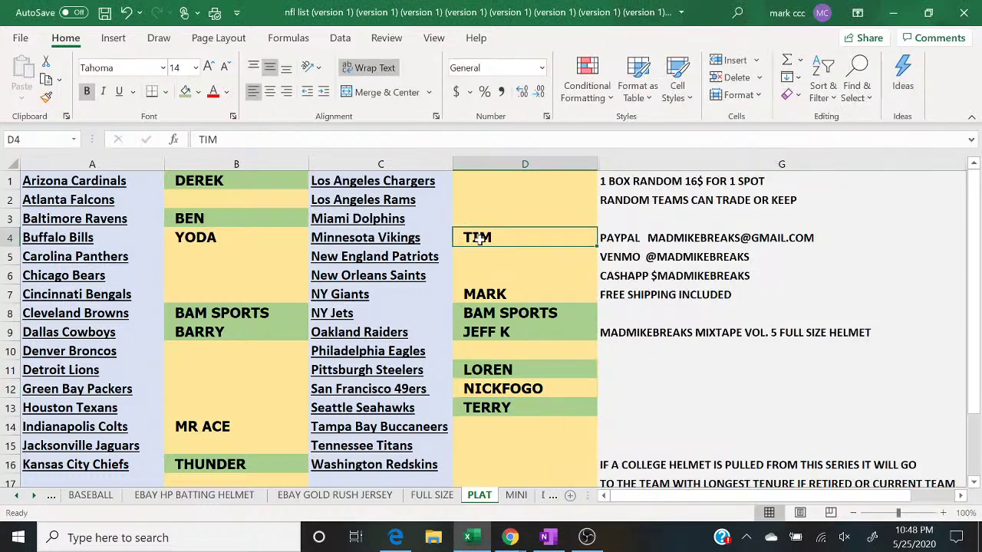
pyautogui.click(185, 91)
pyautogui.moveTo(513, 539)
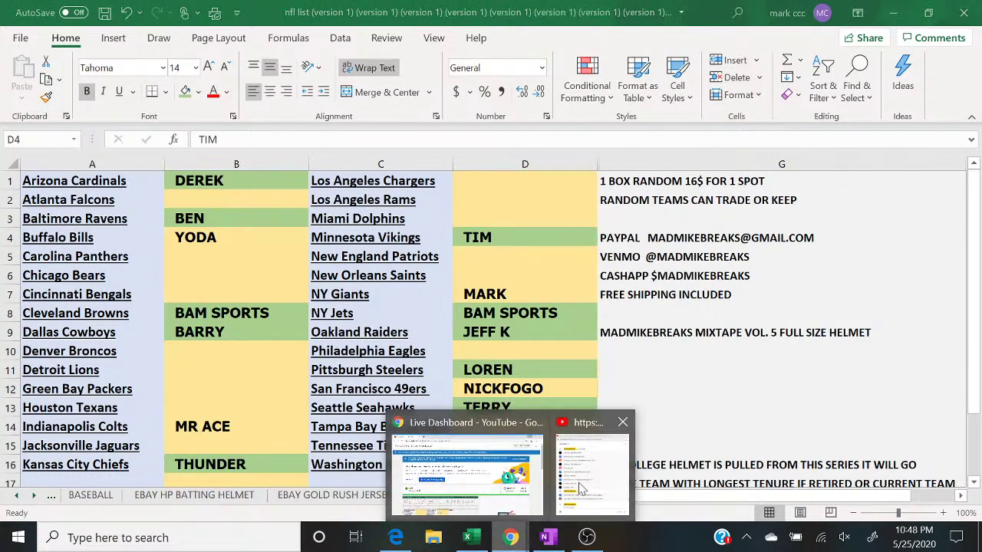
pyautogui.click(587, 483)
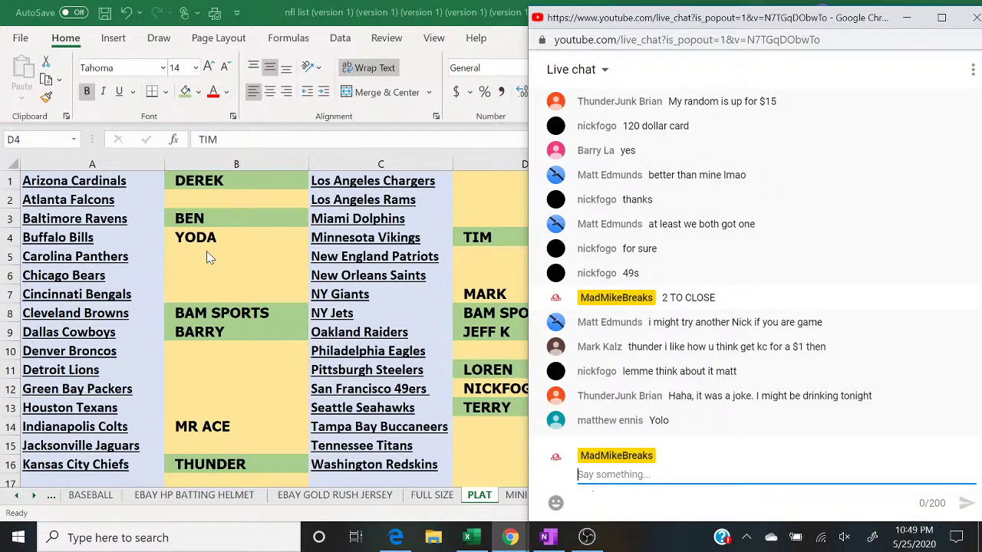
pyautogui.click(226, 237)
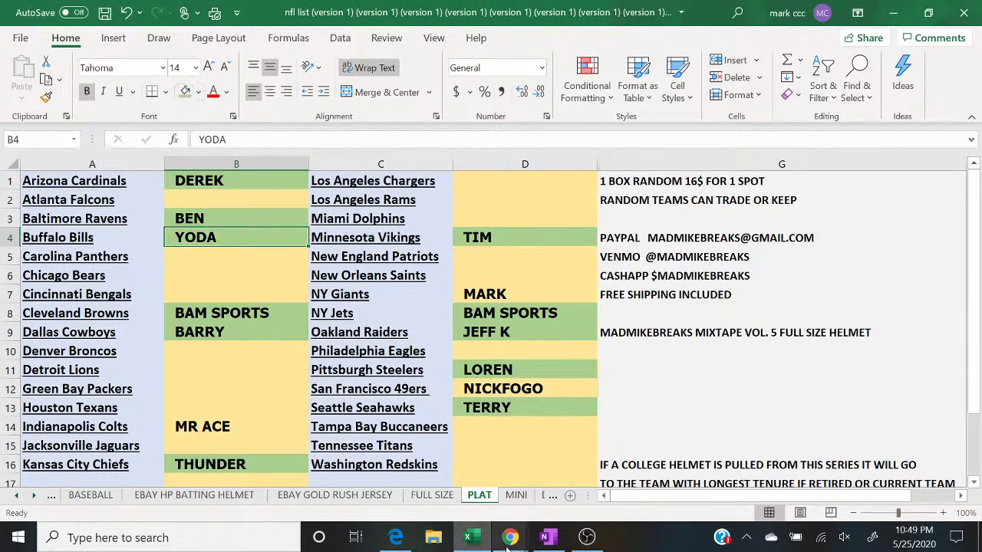
pyautogui.moveTo(511, 537)
pyautogui.click(591, 470)
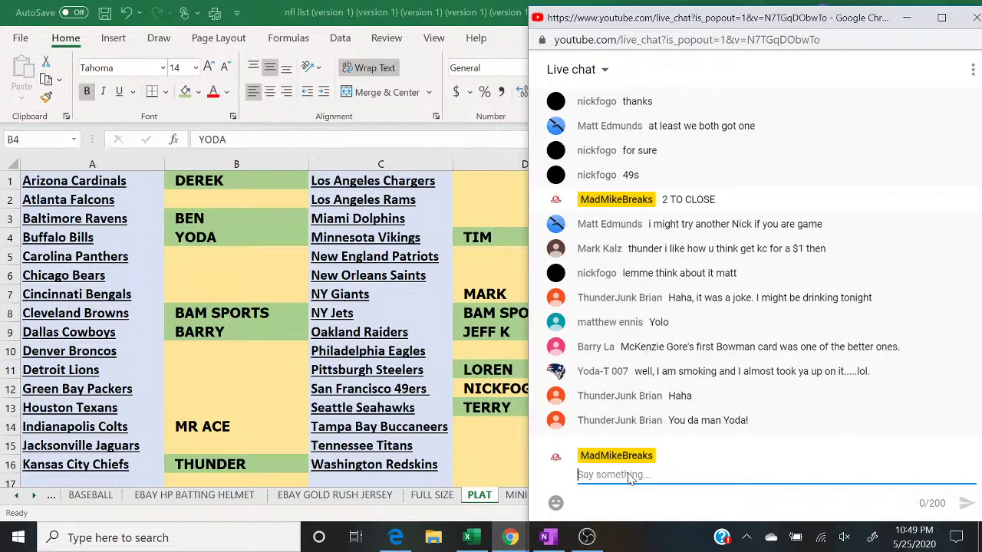
# Step: Fill the 49ers buyer cell D12 green and send '2 TO CLOSE' in the live chat
pyautogui.click(485, 388)
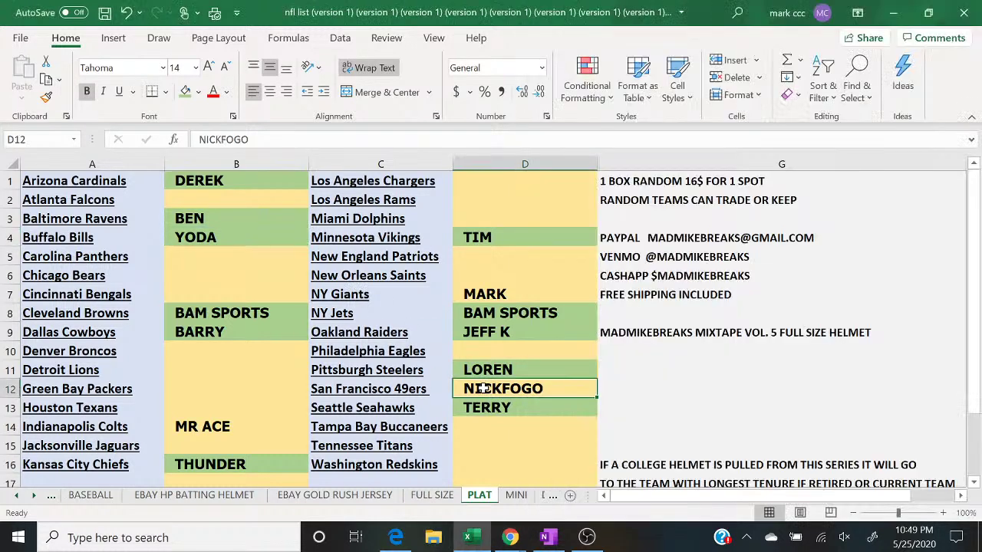
pyautogui.click(185, 92)
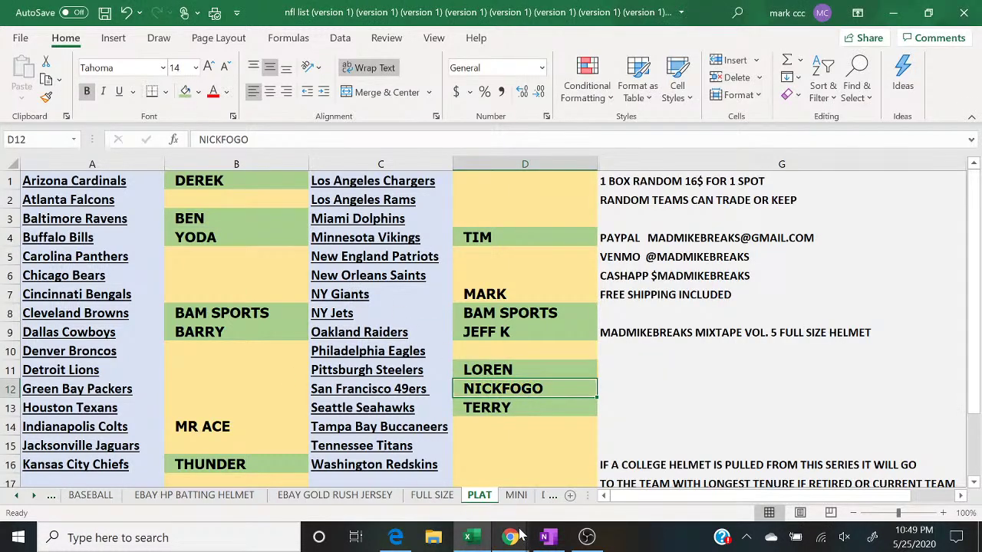
pyautogui.moveTo(509, 541)
pyautogui.click(594, 460)
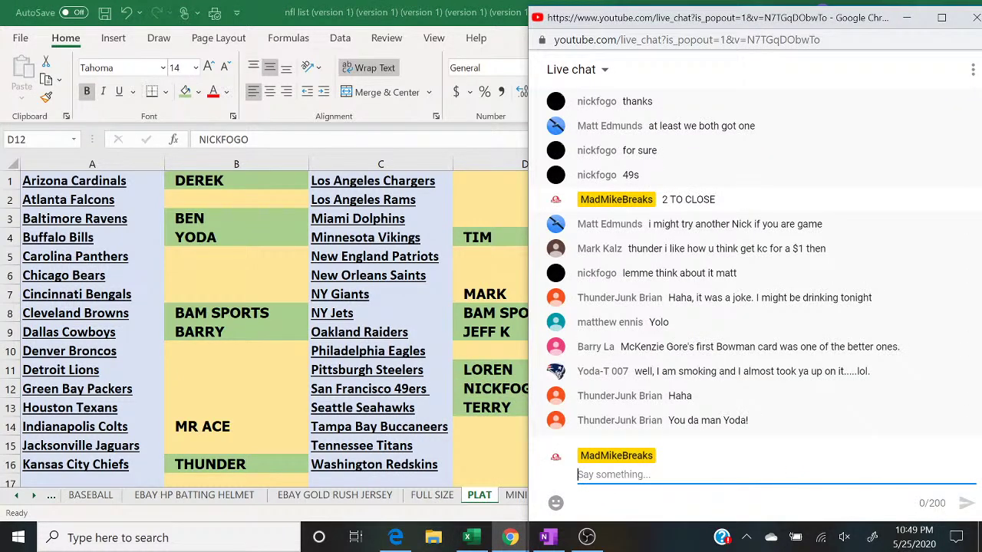
pyautogui.write('2 TO CLOSE')
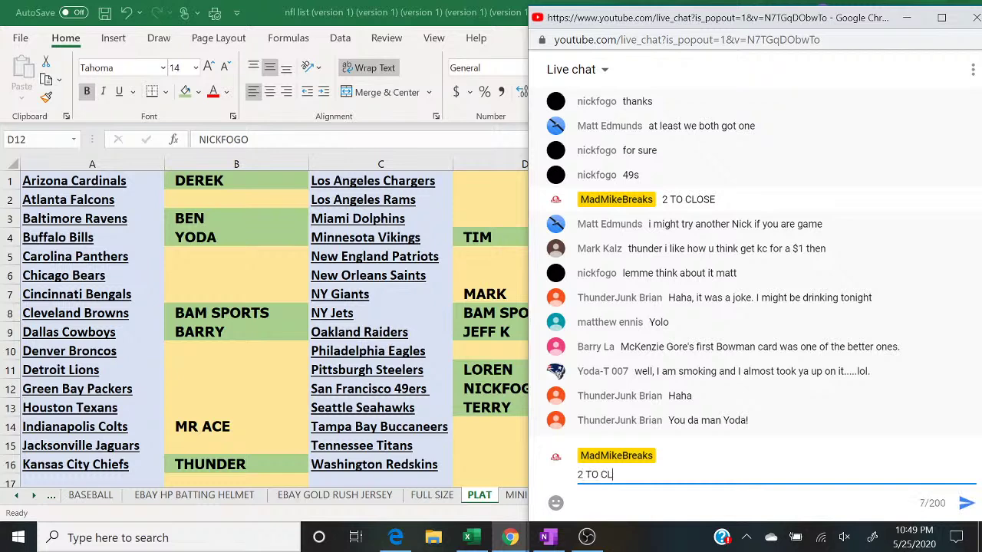
pyautogui.press('Return')
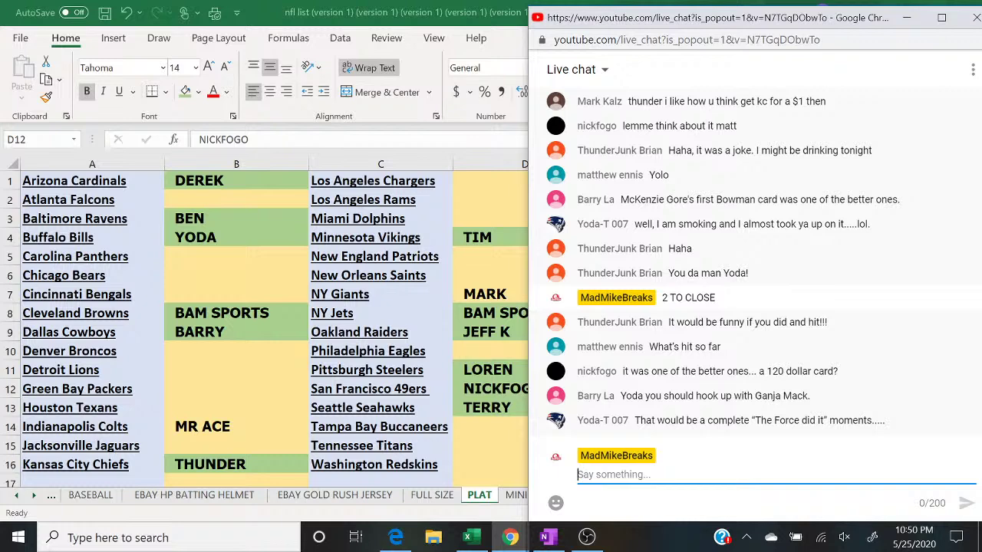
pyautogui.click(490, 292)
pyautogui.click(490, 292)
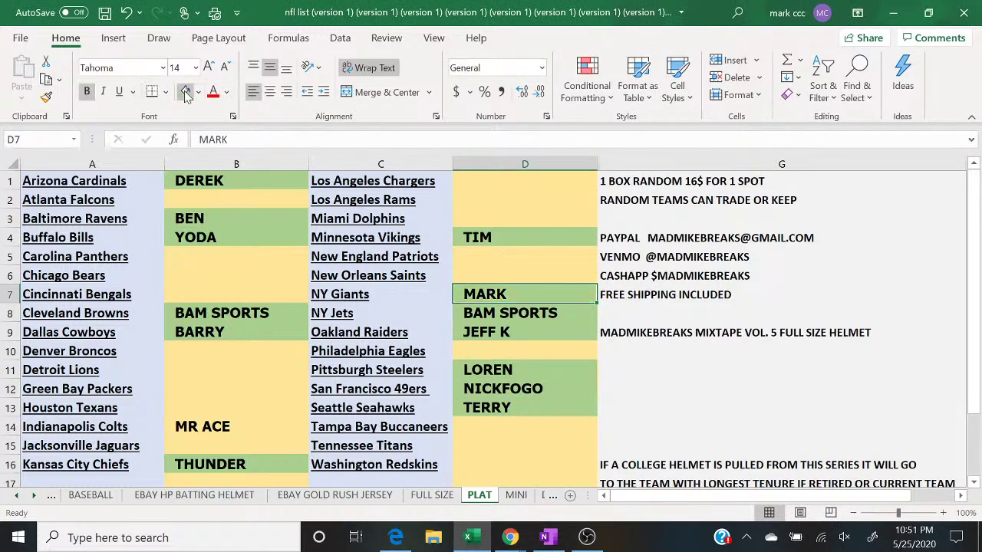
pyautogui.moveTo(508, 539)
pyautogui.click(600, 491)
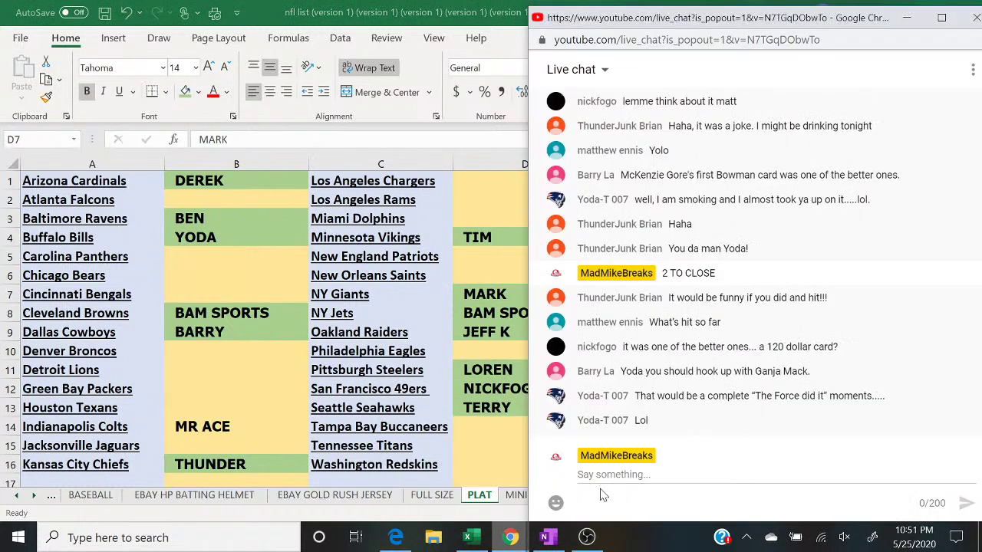
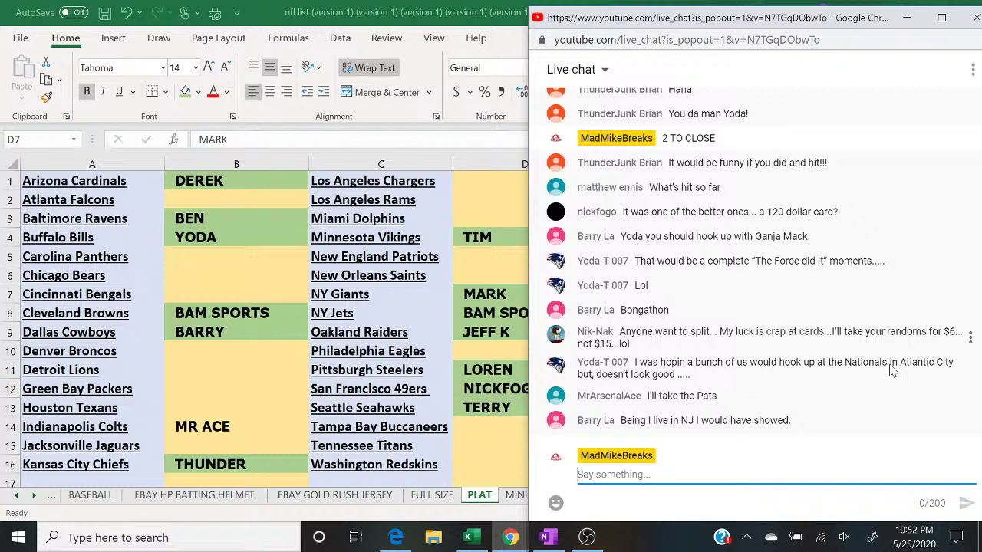
# Step: Enter MR ACE as the New England Patriots buyer in D5
pyautogui.click(466, 264)
pyautogui.write('MR ACE')
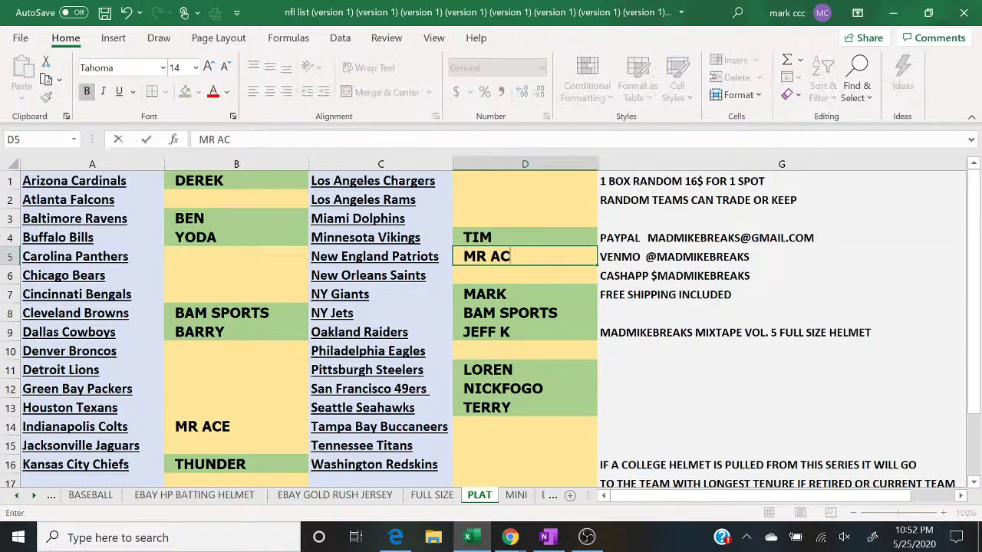
pyautogui.press('Return')
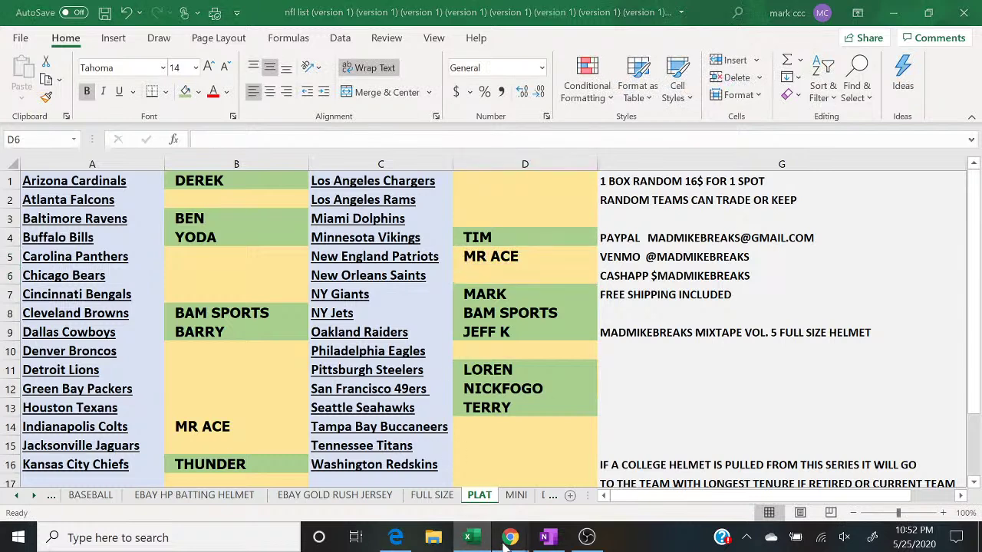
# Step: Post '1 TO CLOSE' in the YouTube live chat
pyautogui.moveTo(510, 538)
pyautogui.click(583, 489)
pyautogui.click(584, 488)
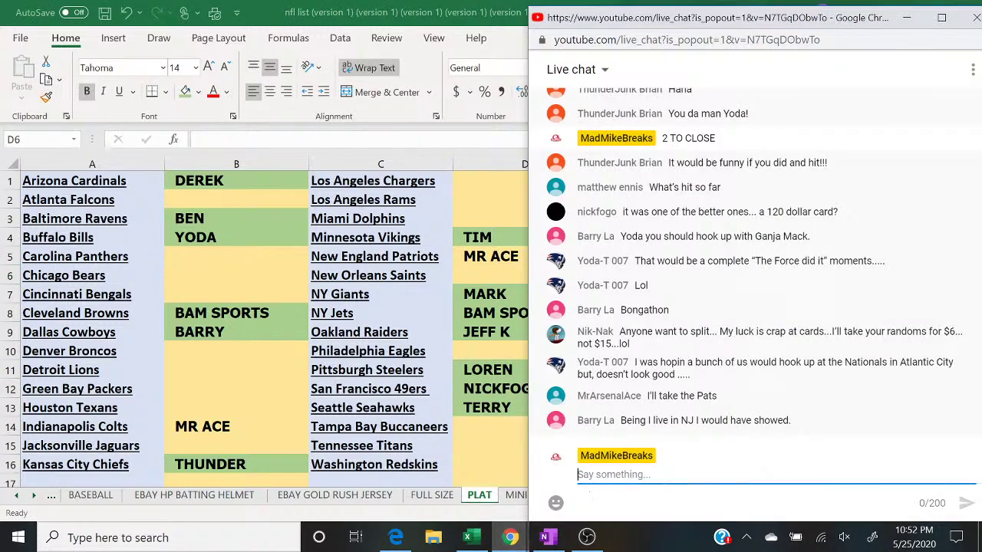
pyautogui.write('1 TO CLOSE')
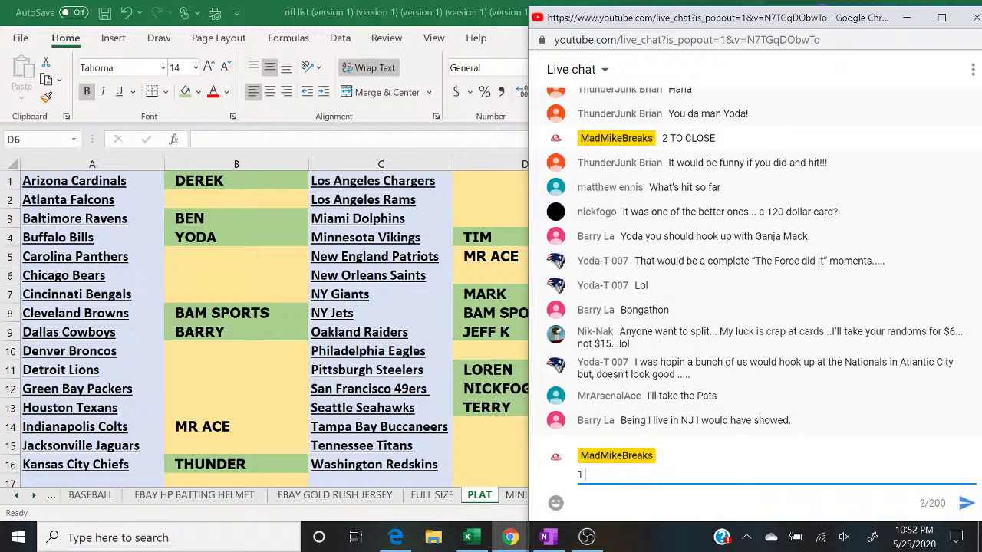
pyautogui.press('Return')
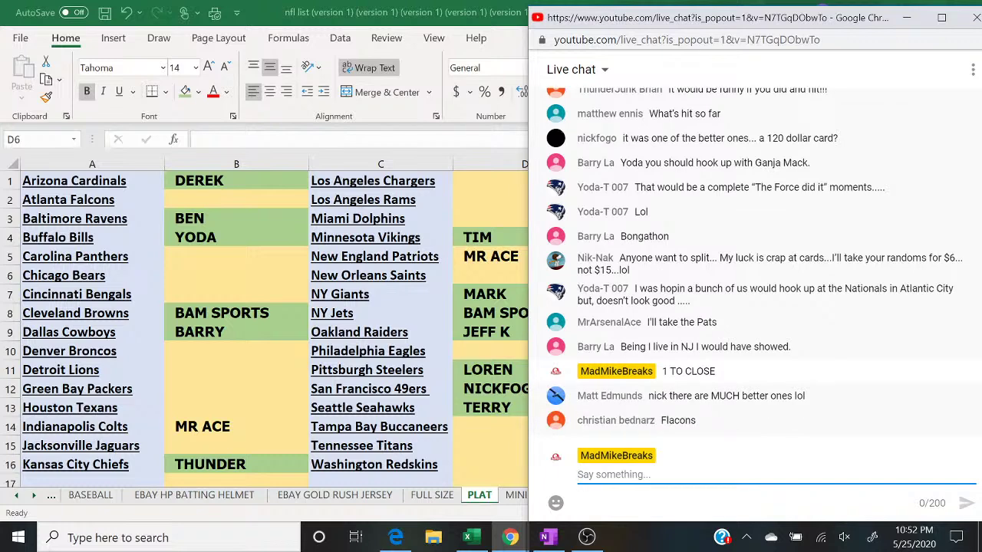
# Step: Post 'CLOSED' in the live chat, fixing a typo first
pyautogui.write('CLSORE')
pyautogui.press('BackSpace')
pyautogui.press('BackSpace')
pyautogui.press('BackSpace')
pyautogui.press('BackSpace')
pyautogui.write('OSED')
pyautogui.press('Return')
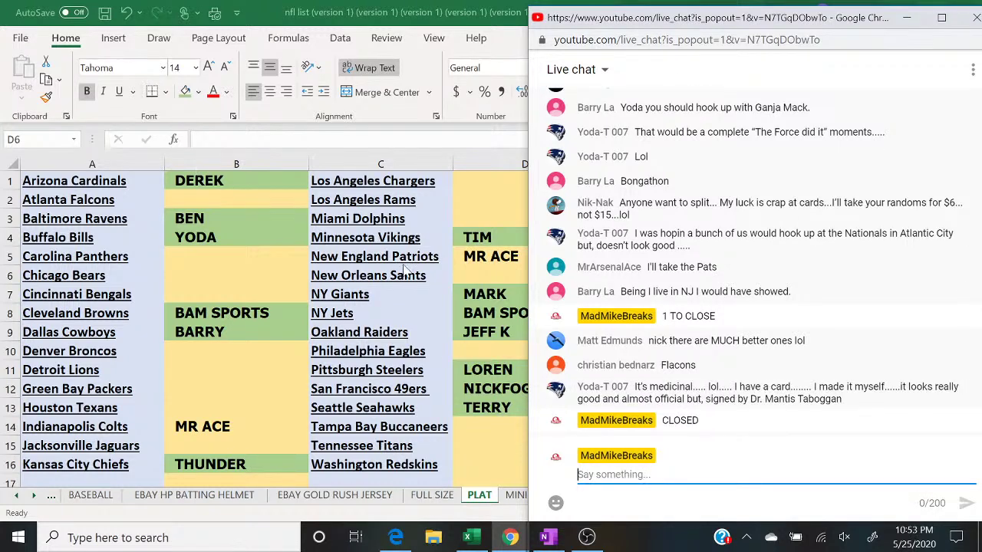
# Step: Enter CHRISTIAN for the Atlanta Falcons, reply '2017' in chat, and return to the sheet
pyautogui.click(214, 200)
pyautogui.write('CH')
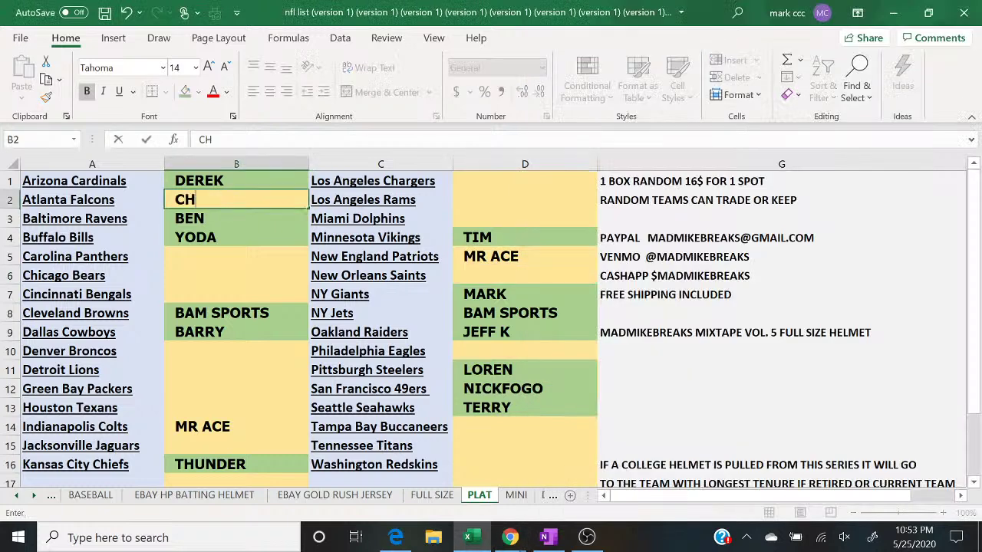
pyautogui.write('RISTIAN')
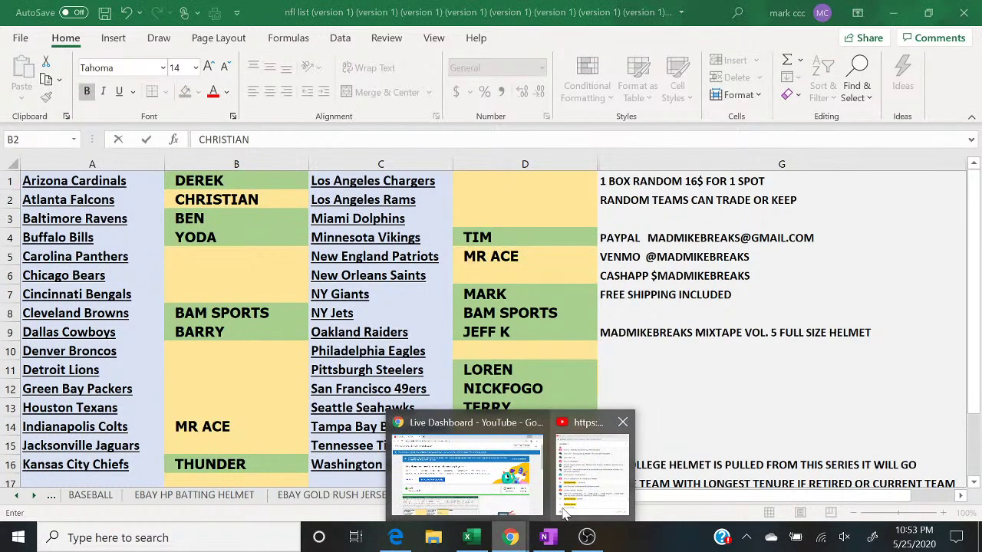
pyautogui.click(572, 491)
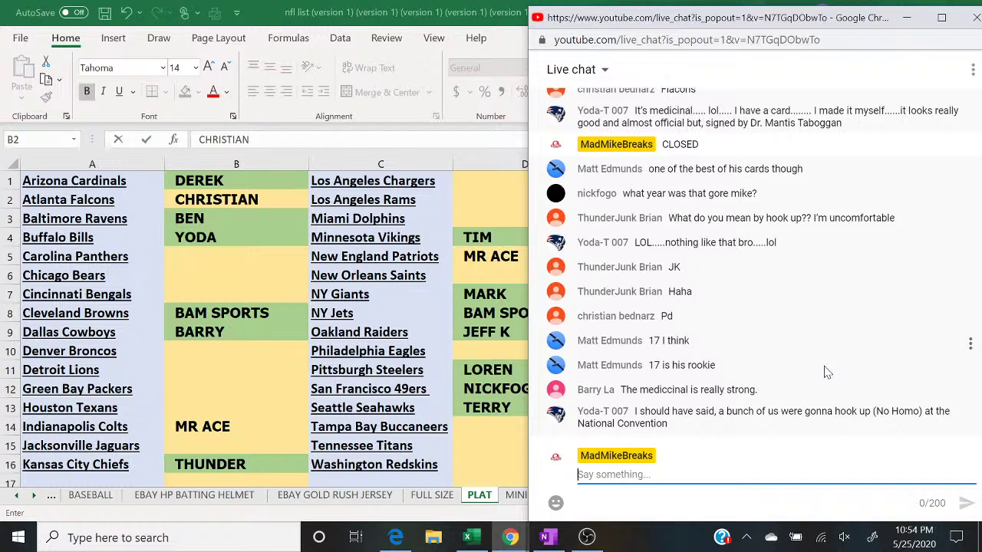
pyautogui.write('2017')
pyautogui.press('Return')
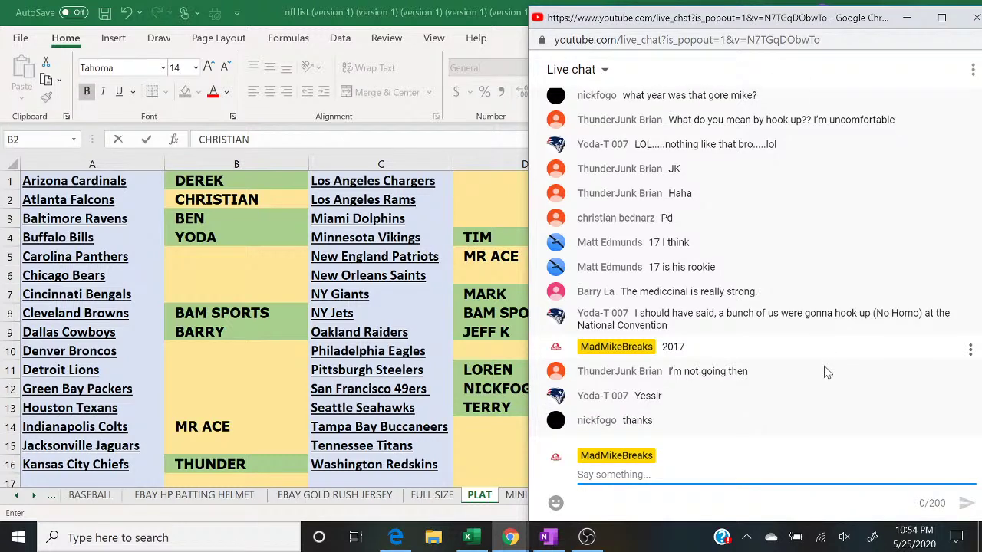
pyautogui.click(514, 261)
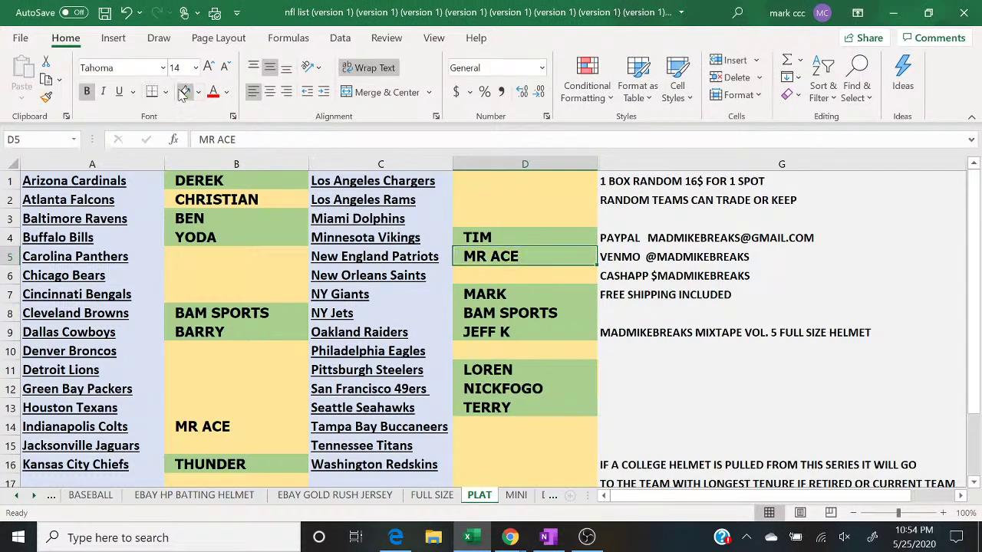
# Step: Copy the whole of column B's buyer names and switch to random.org
pyautogui.press('Left')
pyautogui.press('Left')
pyautogui.press('Down')
pyautogui.press('Down')
pyautogui.press('Down')
pyautogui.press('Down')
pyautogui.press('Down')
pyautogui.press('Down')
pyautogui.press('Down')
pyautogui.press('Down')
pyautogui.press('Down')
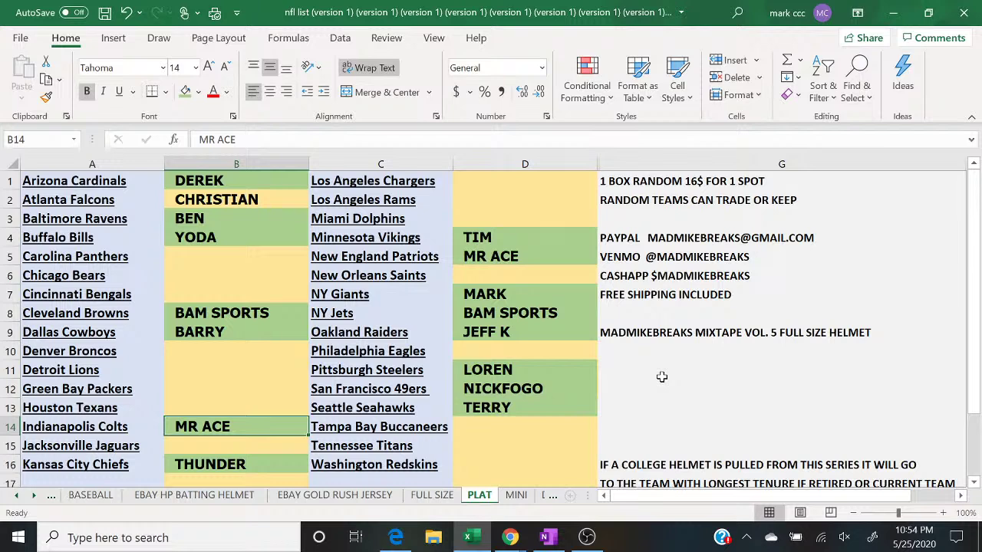
pyautogui.click(244, 198)
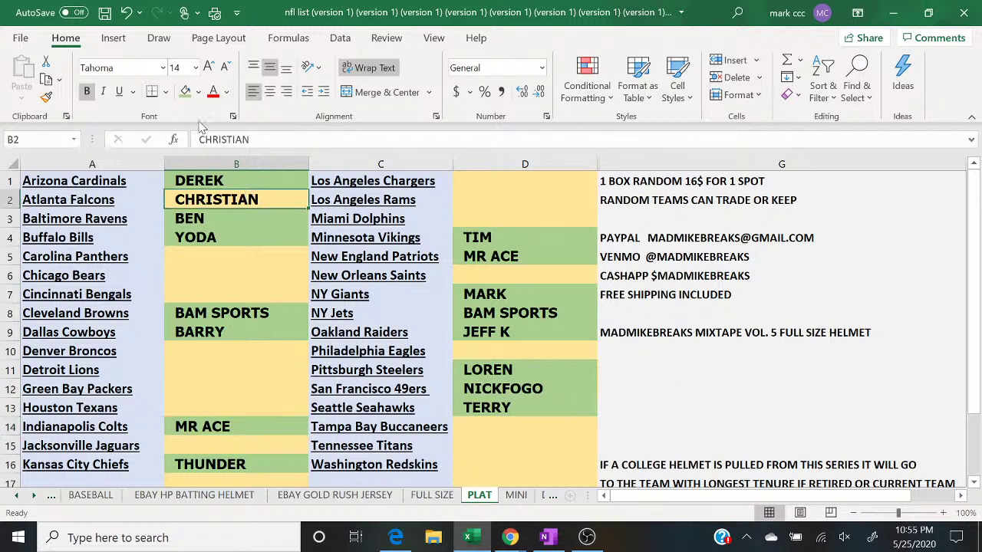
pyautogui.rightClick(224, 166)
pyautogui.click(262, 200)
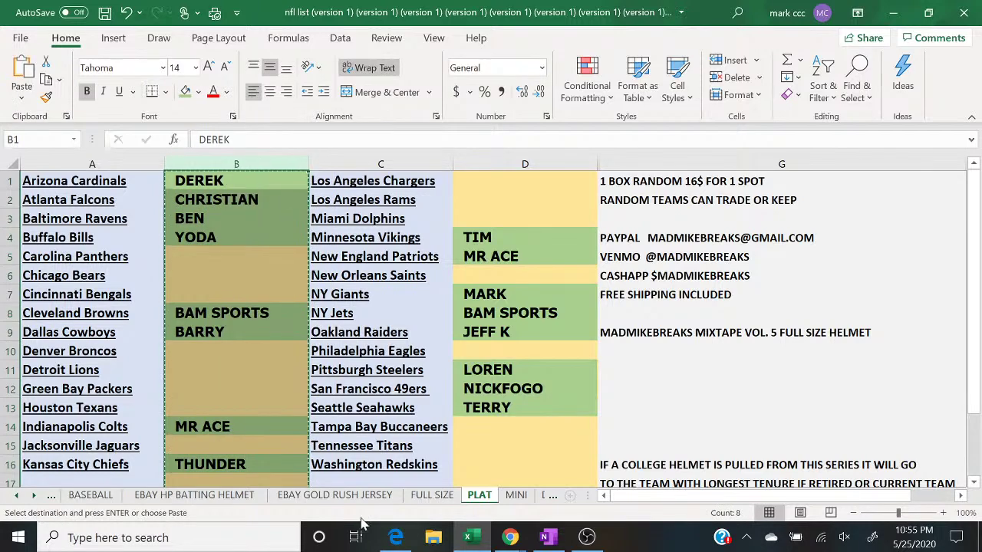
pyautogui.click(405, 542)
# Step: Open the List Randomizer and paste column B's names, removing the blank lines
pyautogui.moveTo(359, 84)
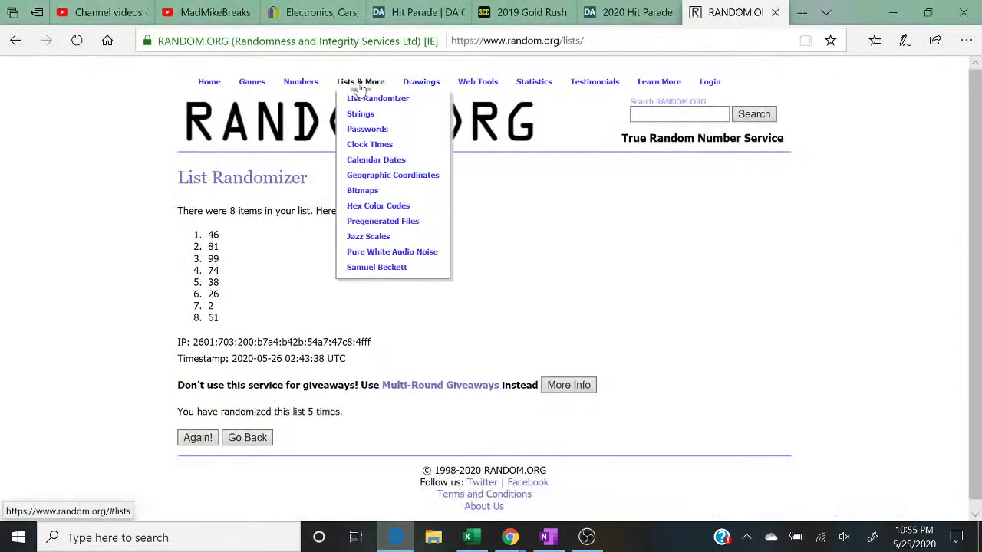
pyautogui.click(358, 103)
pyautogui.click(257, 409)
pyautogui.rightClick(256, 410)
pyautogui.click(268, 417)
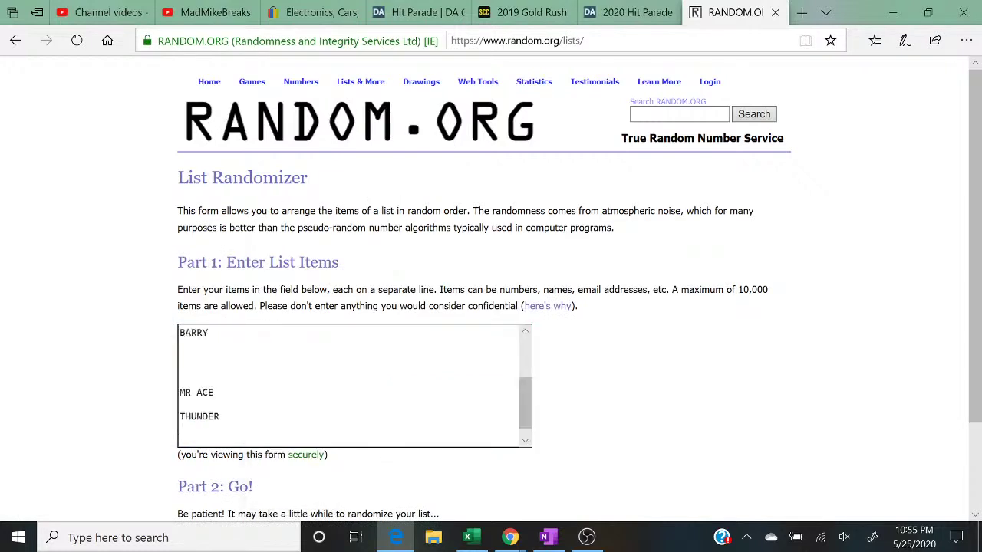
pyautogui.press('BackSpace')
pyautogui.press('BackSpace')
pyautogui.press('Up')
pyautogui.press('BackSpace')
pyautogui.press('BackSpace')
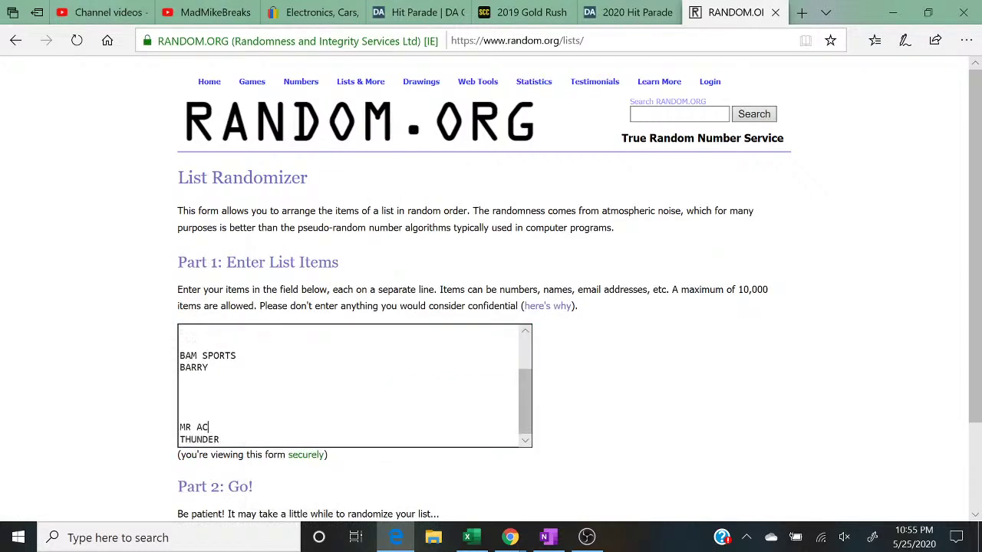
pyautogui.write('E')
pyautogui.press('Home')
pyautogui.press('BackSpace')
pyautogui.press('BackSpace')
pyautogui.press('BackSpace')
pyautogui.press('BackSpace')
pyautogui.press('Up')
pyautogui.press('Up')
pyautogui.press('Up')
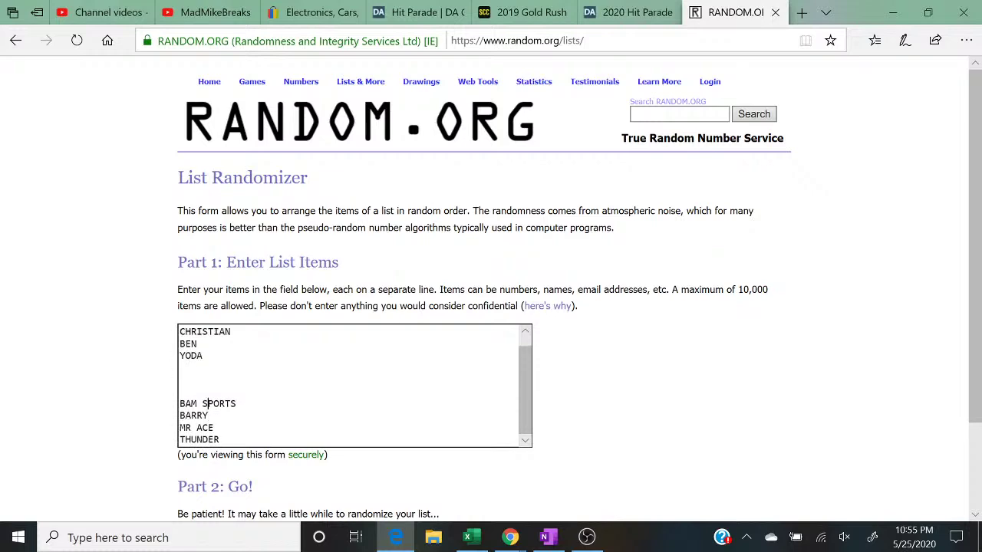
pyautogui.press('BackSpace')
pyautogui.press('BackSpace')
pyautogui.press('BackSpace')
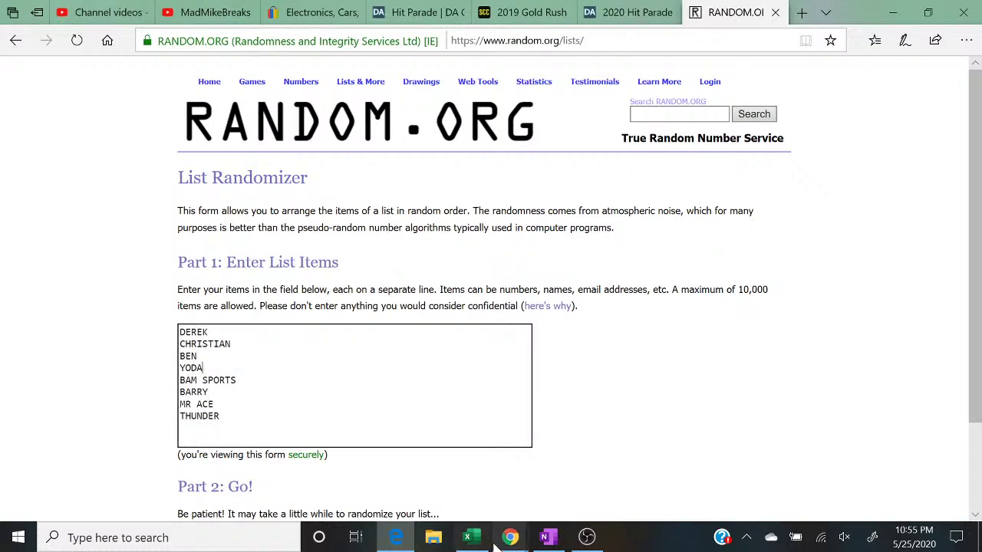
# Step: Copy column D's buyer names and append them after THUNDER, deleting blank lines
pyautogui.click(482, 541)
pyautogui.click(497, 164)
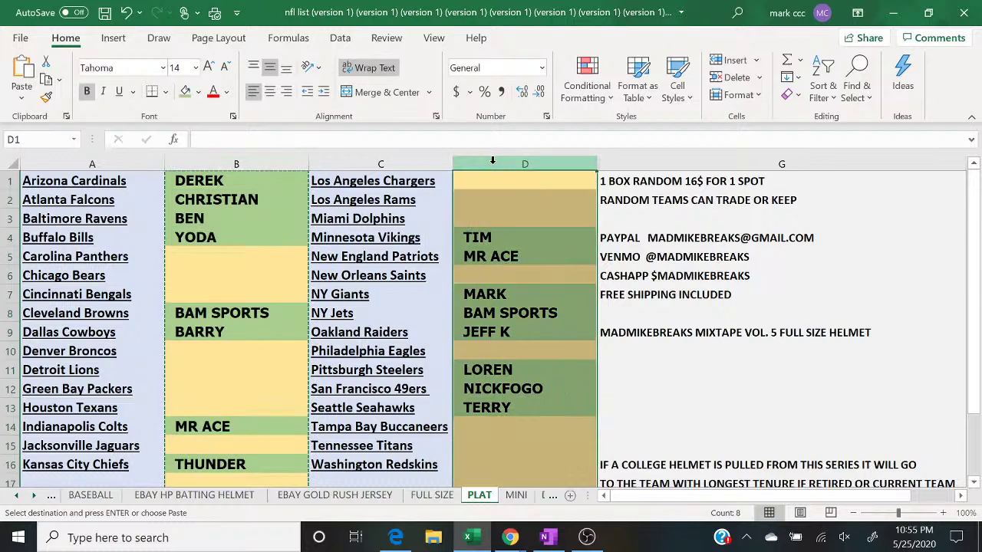
pyautogui.rightClick(495, 166)
pyautogui.click(533, 199)
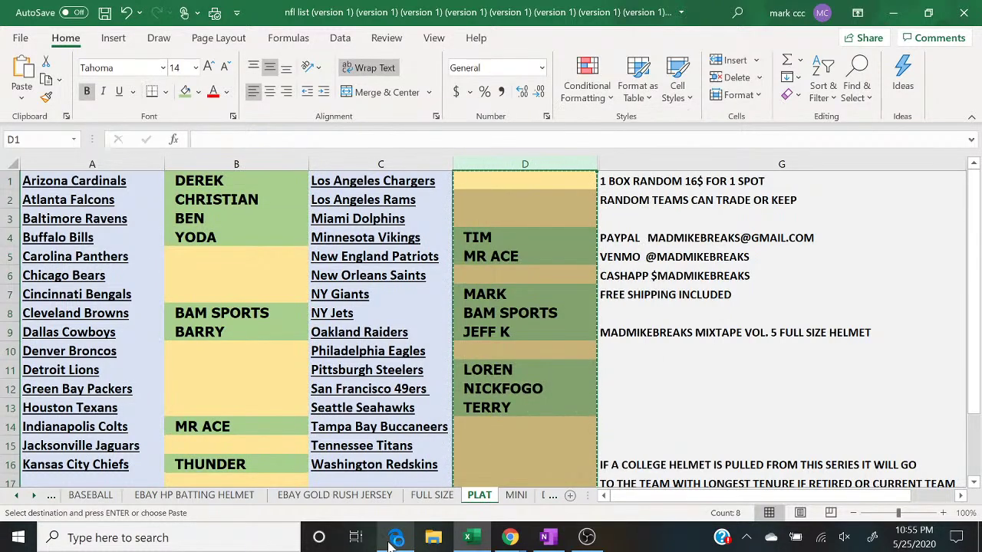
pyautogui.click(395, 537)
pyautogui.rightClick(247, 325)
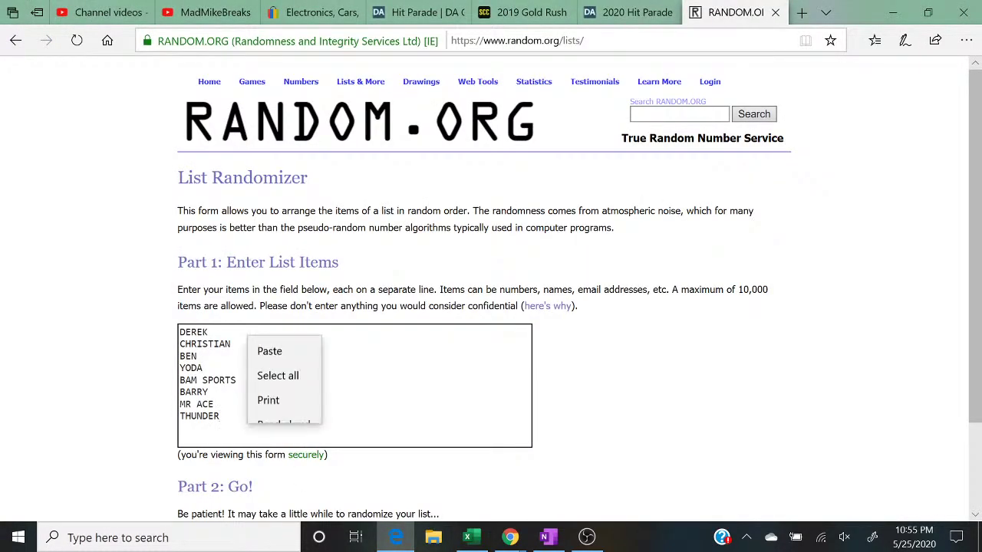
pyautogui.click(265, 337)
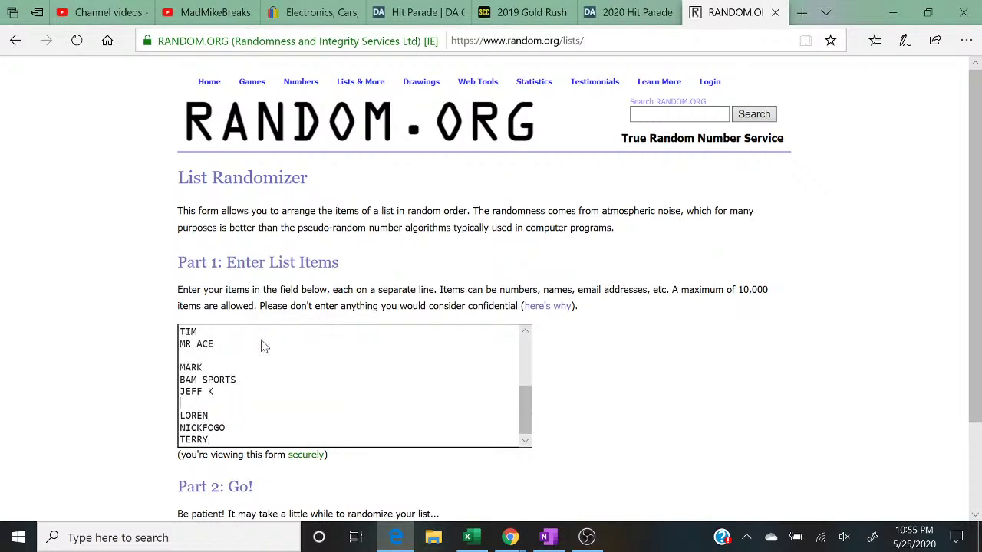
pyautogui.press('BackSpace')
pyautogui.press('Up')
pyautogui.press('Up')
pyautogui.press('Up')
pyautogui.press('BackSpace')
pyautogui.press('Up')
pyautogui.press('Up')
pyautogui.press('BackSpace')
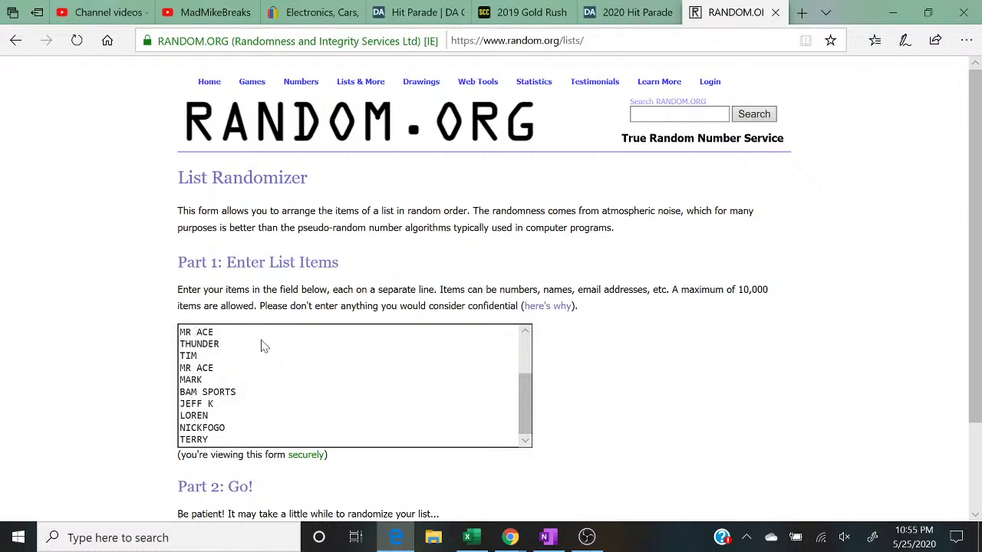
pyautogui.press('Up')
pyautogui.press('Up')
pyautogui.press('Up')
pyautogui.press('Up')
pyautogui.press('Up')
pyautogui.press('Up')
pyautogui.press('Up')
pyautogui.press('Up')
pyautogui.press('Up')
pyautogui.press('Up')
pyautogui.press('Up')
pyautogui.press('Up')
pyautogui.press('Up')
pyautogui.press('Up')
pyautogui.press('Up')
# Step: Randomize the 16-name list five times, highlight the count, and restore down the browser
pyautogui.scroll(-2, 261, 346)
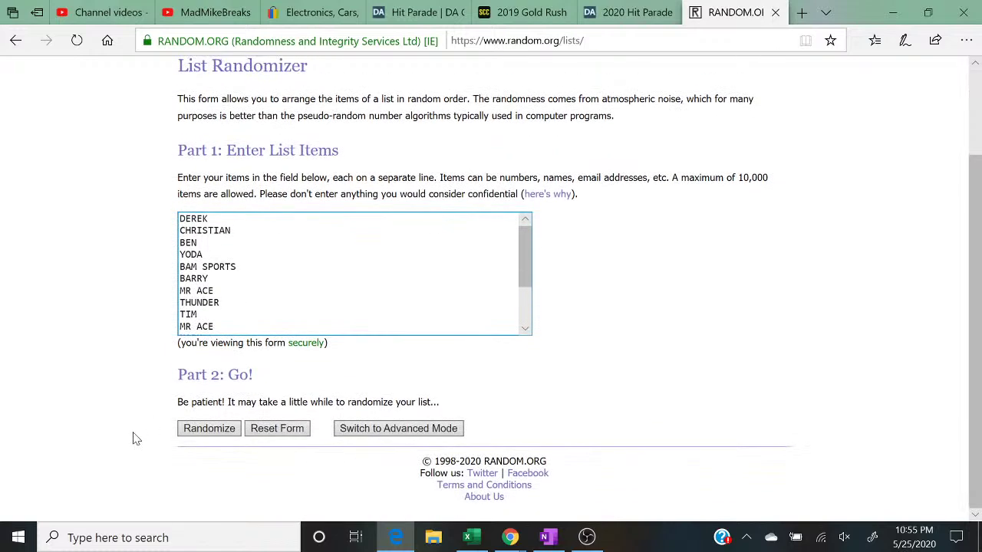
pyautogui.click(207, 431)
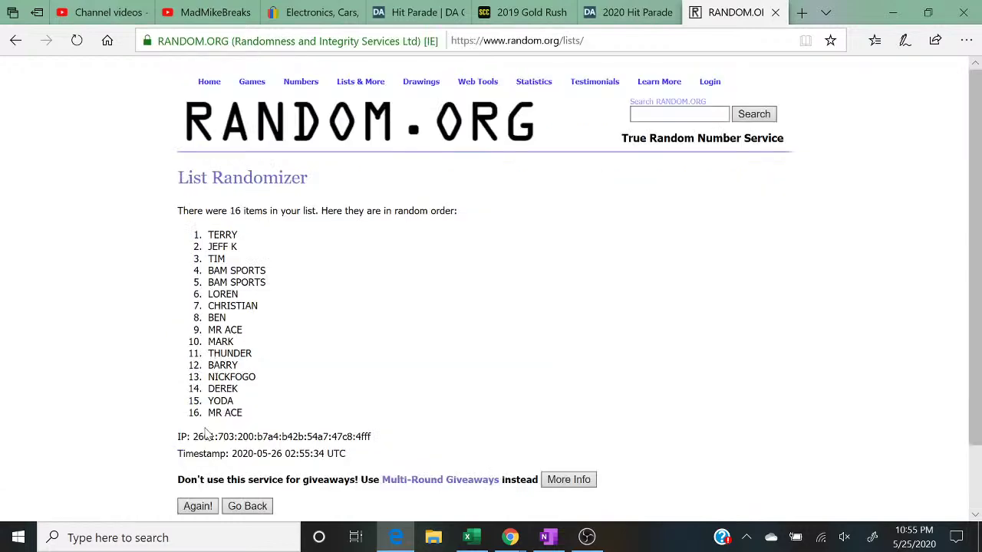
pyautogui.click(196, 506)
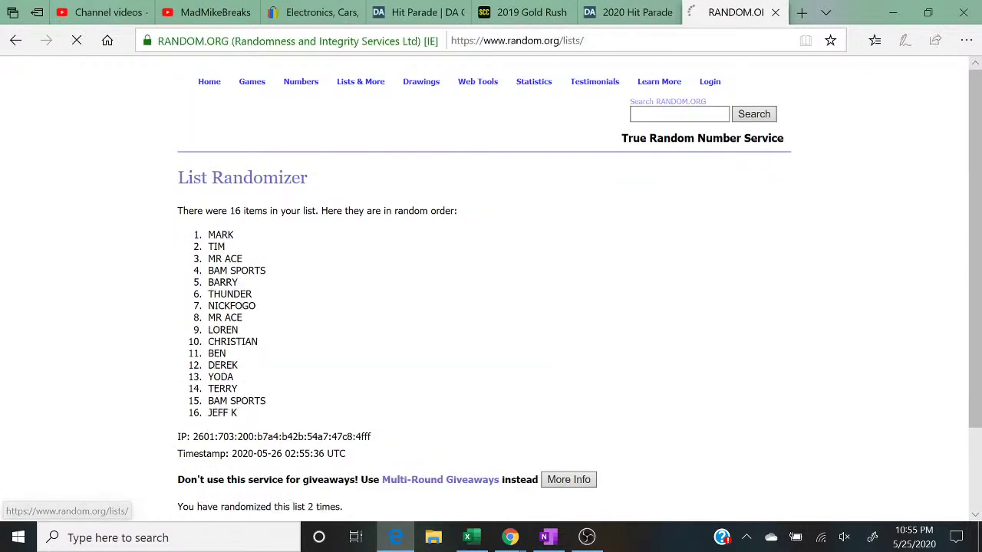
pyautogui.scroll(-2, 188, 476)
pyautogui.click(197, 429)
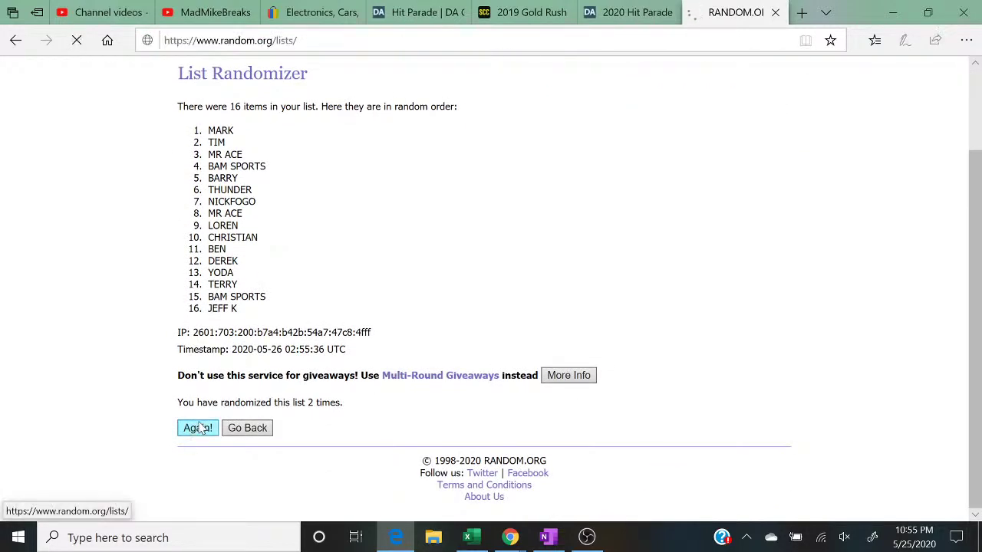
pyautogui.scroll(-1, 201, 428)
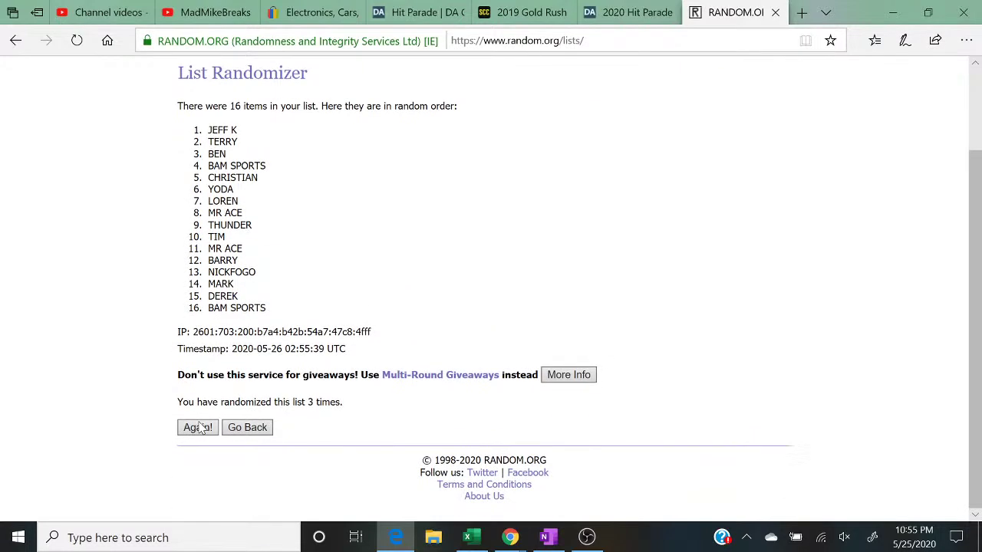
pyautogui.click(198, 428)
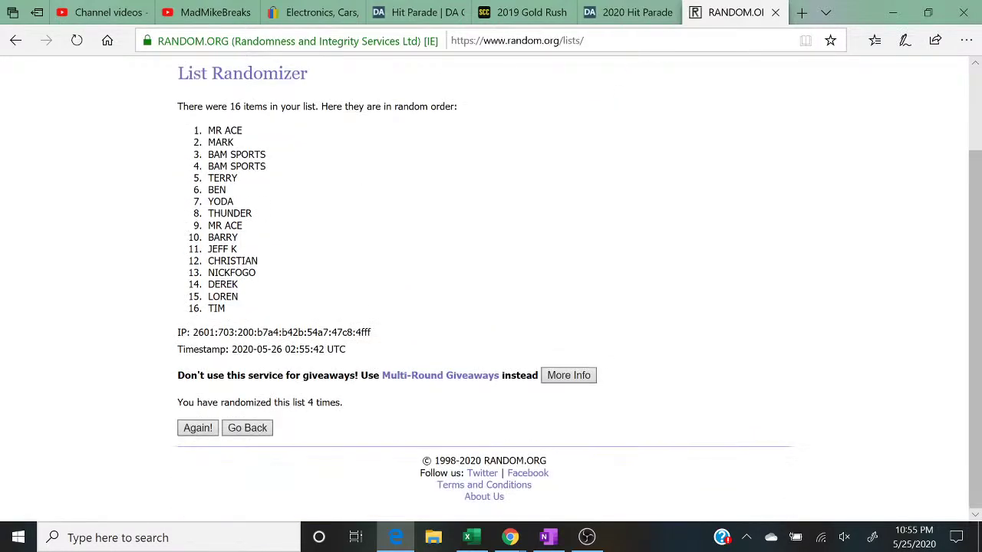
pyautogui.click(198, 428)
pyautogui.scroll(-2, 201, 430)
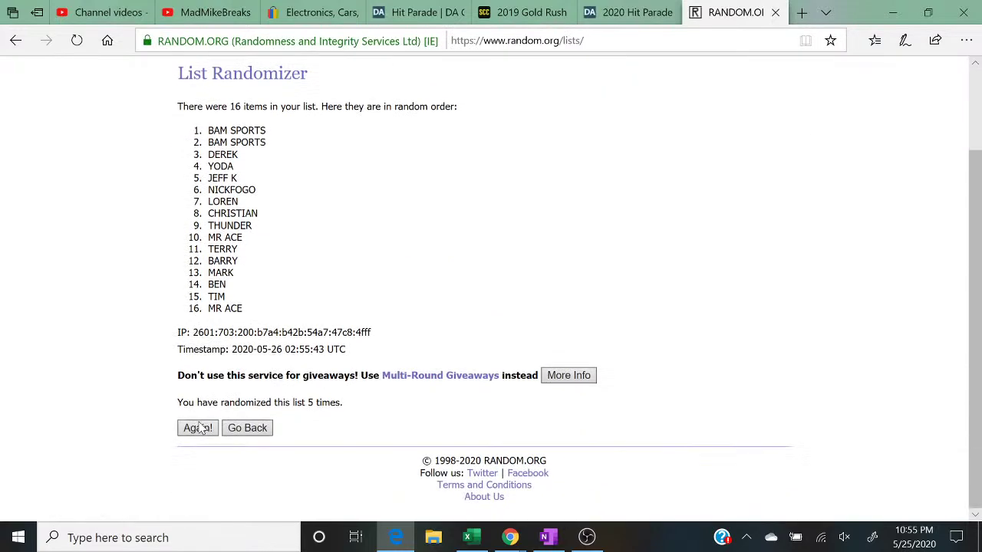
pyautogui.moveTo(347, 406); pyautogui.dragTo(177, 402)
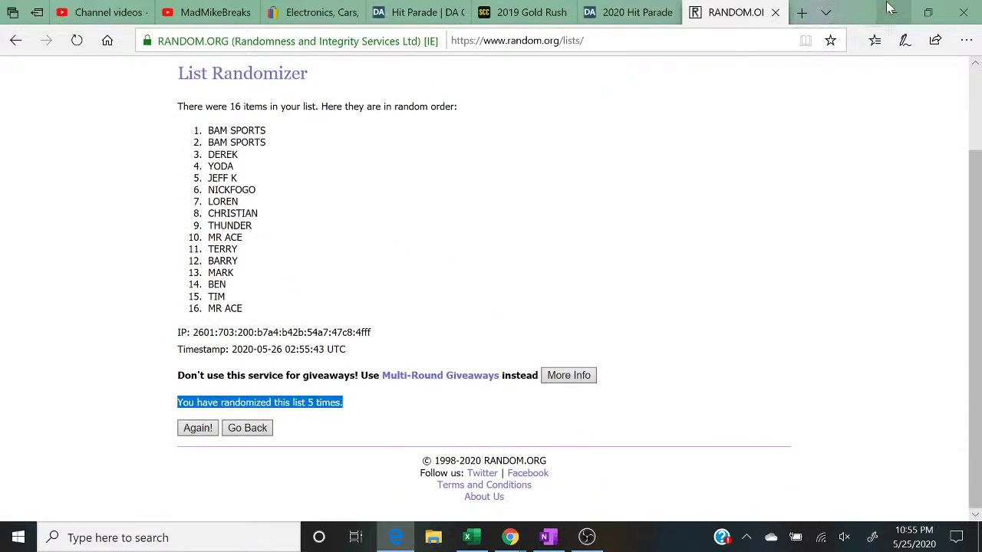
pyautogui.click(930, 15)
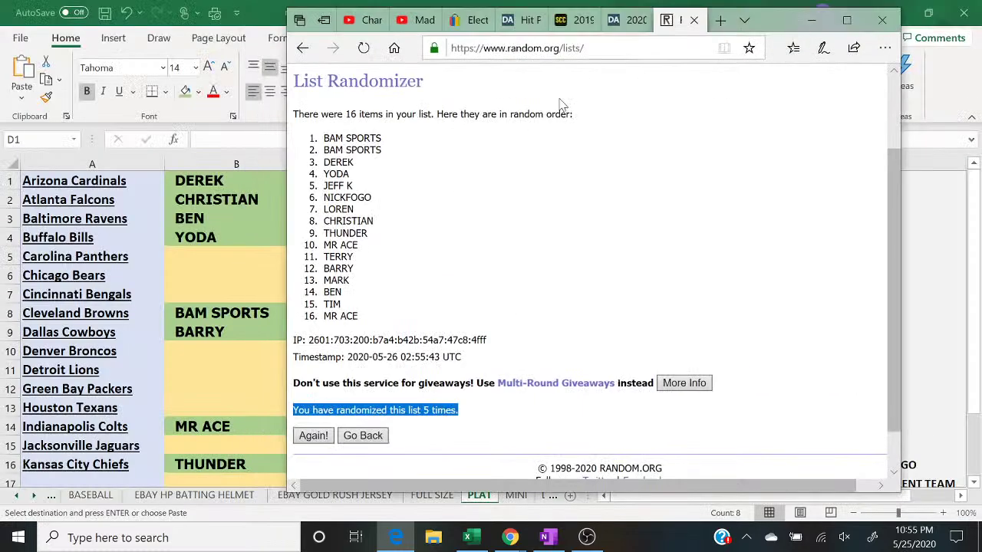
pyautogui.click(219, 256)
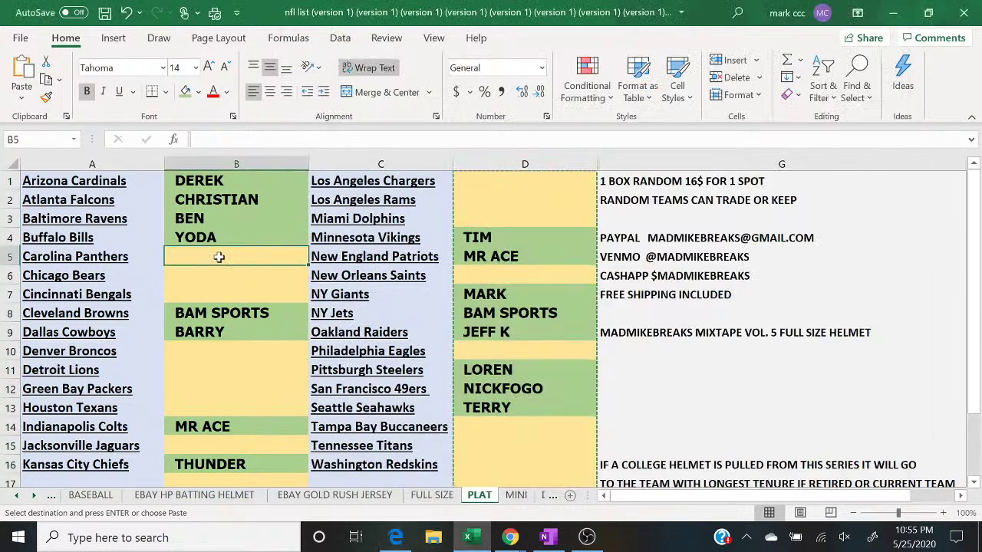
pyautogui.write('BAM')
pyautogui.press('Return')
pyautogui.write('BAM')
pyautogui.press('Return')
pyautogui.write('D')
pyautogui.press('Return')
pyautogui.press('Return')
pyautogui.press('Return')
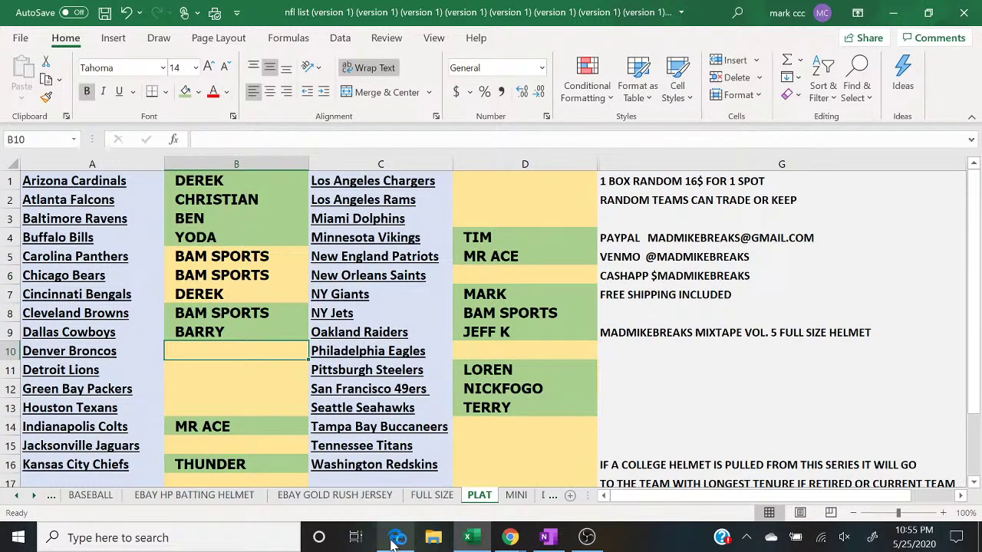
pyautogui.click(393, 539)
pyautogui.click(393, 540)
pyautogui.write('Y')
pyautogui.press('Return')
pyautogui.write('FF K')
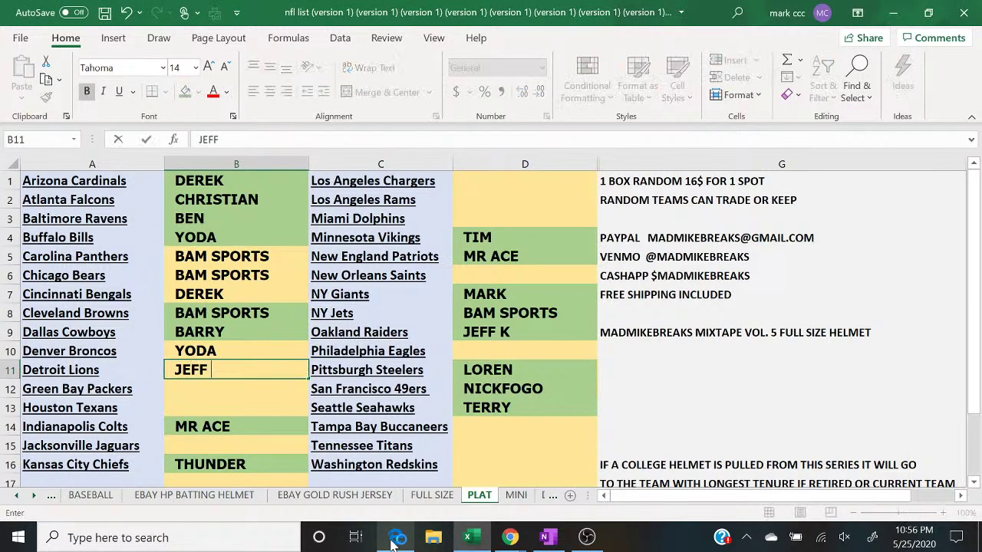
pyautogui.press('Return')
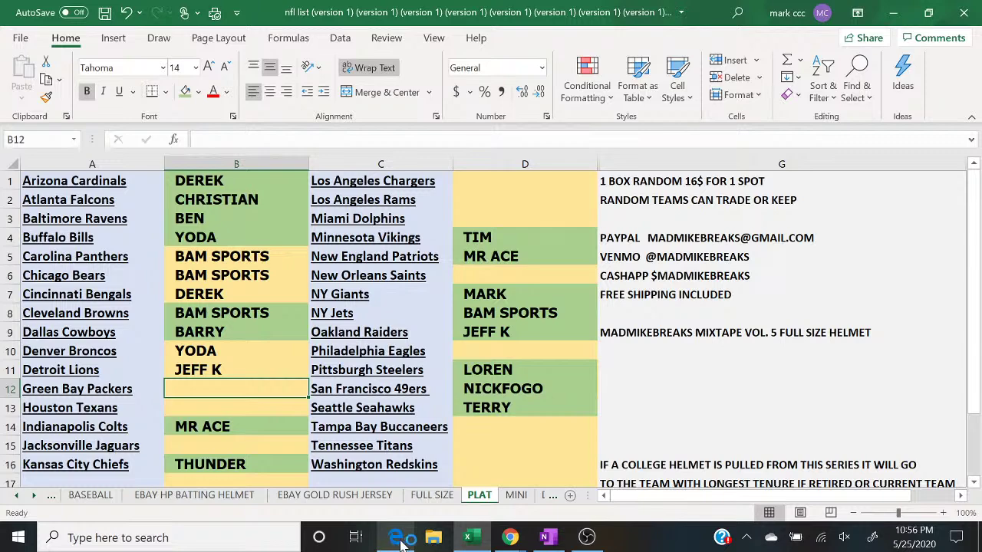
pyautogui.click(395, 538)
pyautogui.click(399, 539)
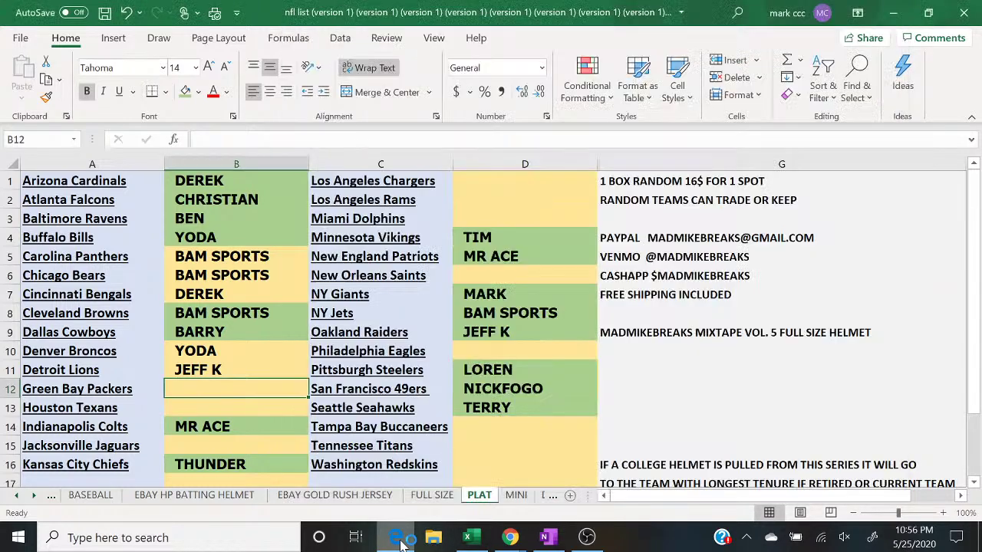
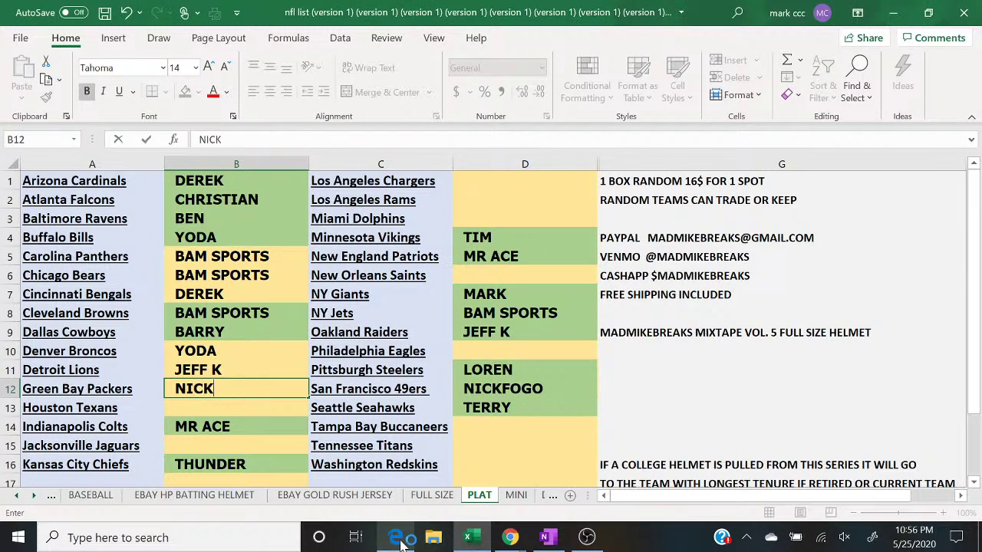
pyautogui.press('Return')
pyautogui.write('LOREN')
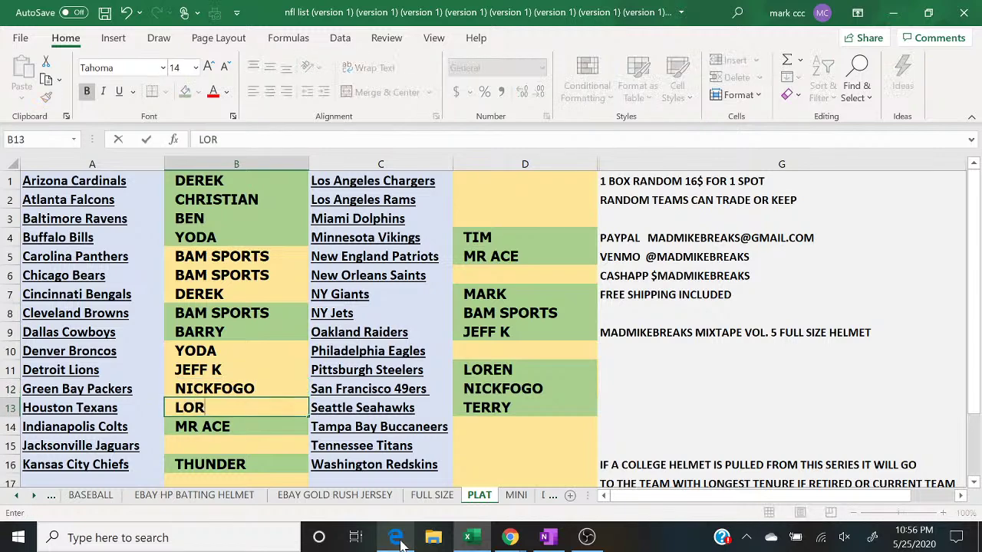
pyautogui.press('Return')
pyautogui.press('Return')
pyautogui.click(399, 538)
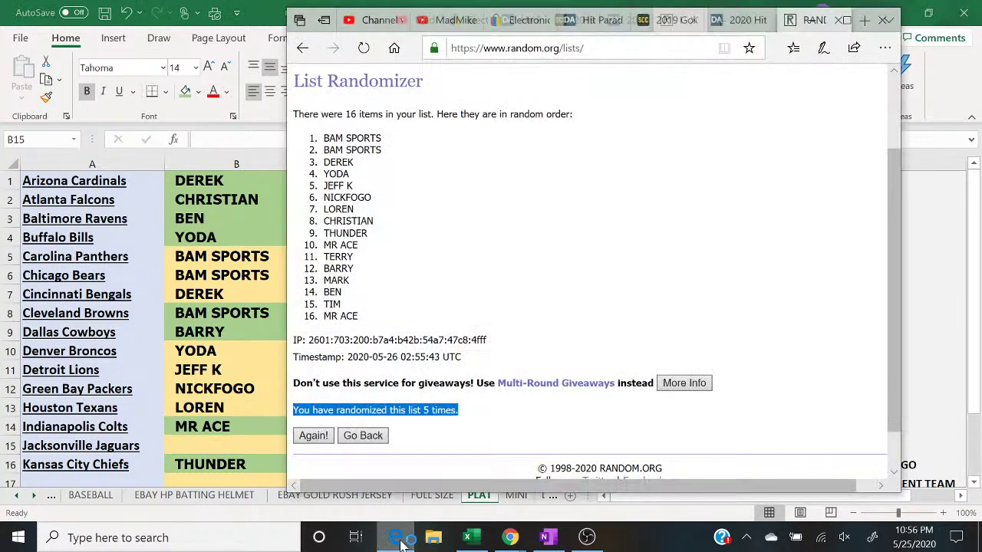
pyautogui.click(399, 538)
pyautogui.write('CHRISTIAN')
pyautogui.press('Return')
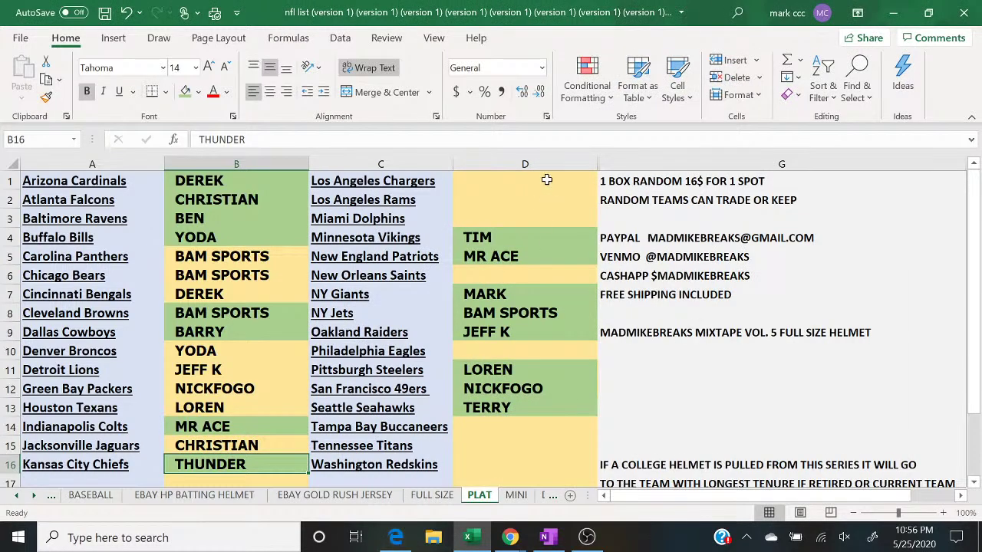
# Step: Fill THUNDER in D1, MR ACE in D2, TERRY in D3 and BARRY in D6
pyautogui.click(549, 184)
pyautogui.write('THUNDER')
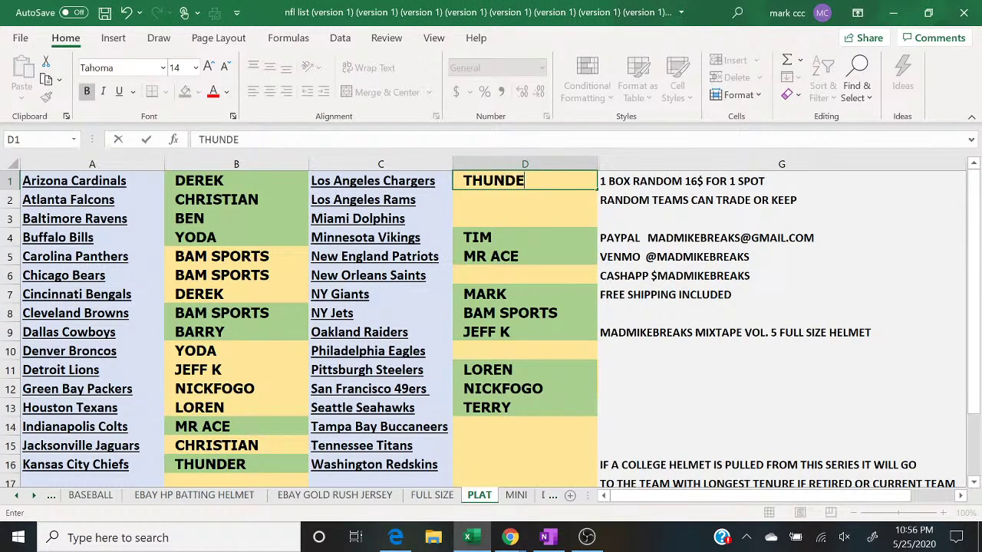
pyautogui.press('Return')
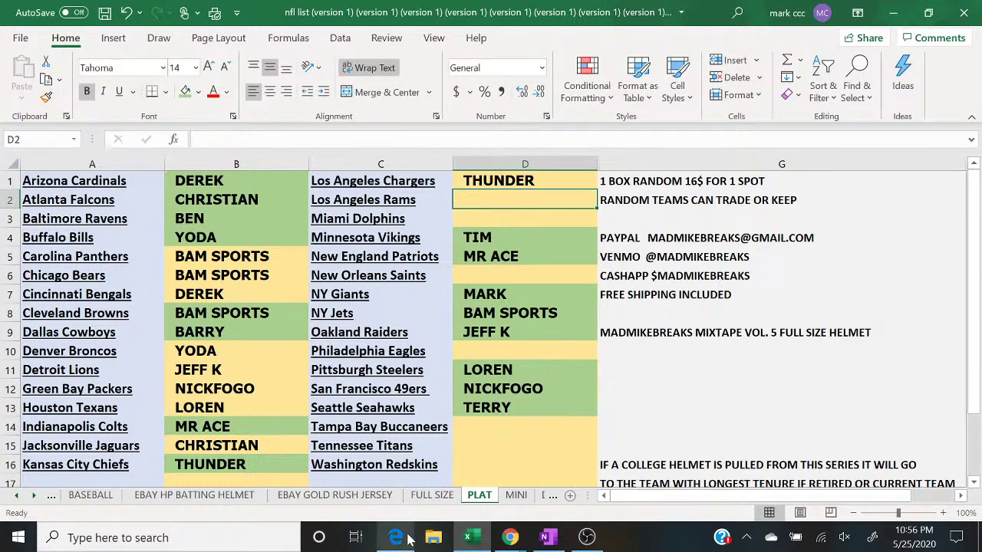
pyautogui.click(405, 539)
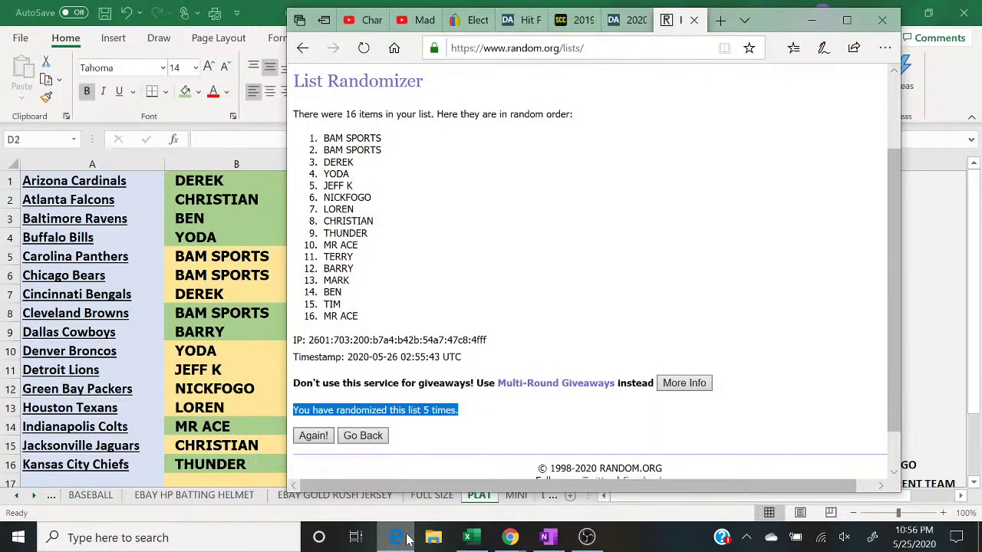
pyautogui.click(405, 538)
pyautogui.write('MR ACE')
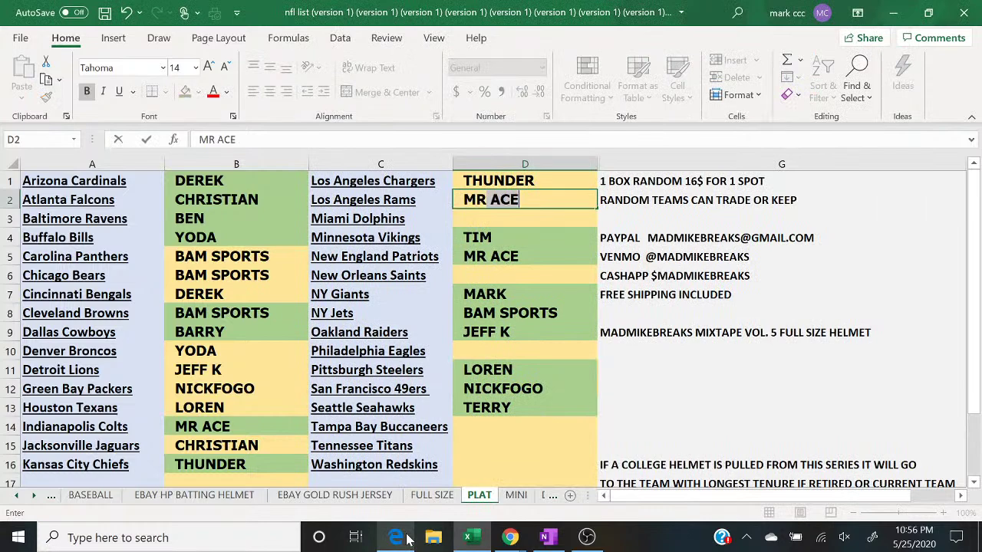
pyautogui.press('Return')
pyautogui.write('TERRY')
pyautogui.press('Return')
pyautogui.press('Return')
pyautogui.press('Return')
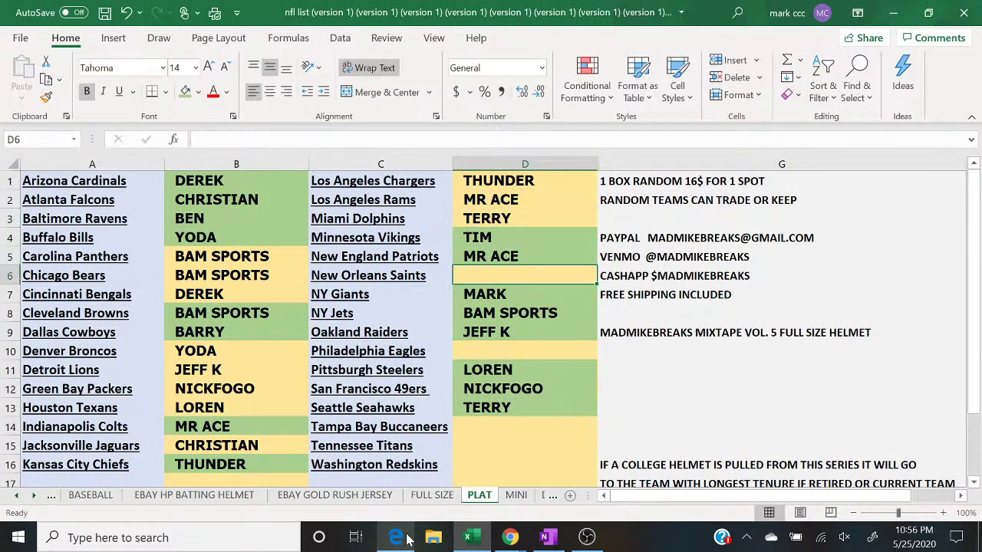
pyautogui.click(405, 539)
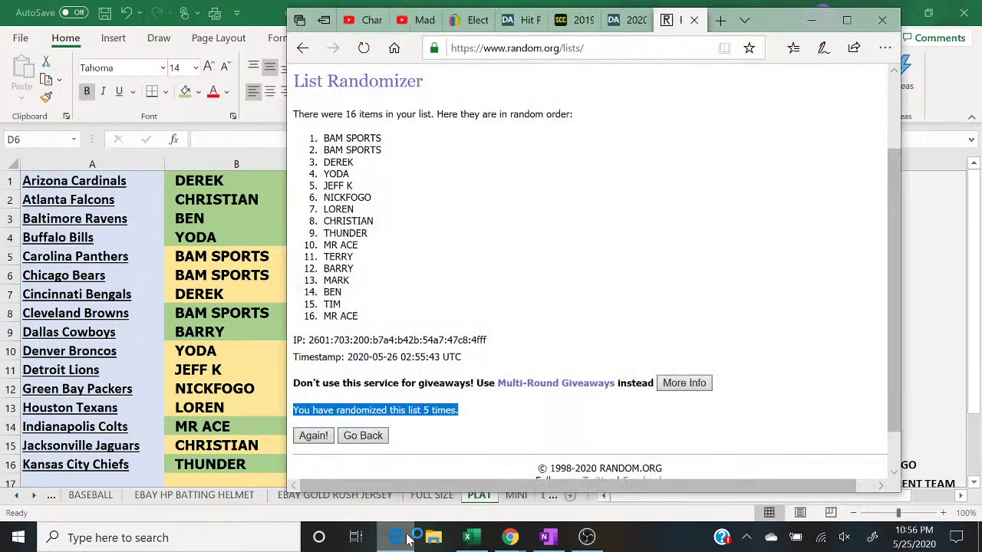
pyautogui.click(407, 539)
pyautogui.write('BARRY')
pyautogui.press('Return')
pyautogui.press('Return')
# Step: Fill MARK, BEN in D14, TIM in D15 and MR ACE, then bring up the live chat
pyautogui.press('Return')
pyautogui.press('Return')
pyautogui.write('MARK')
pyautogui.press('Return')
pyautogui.press('Return')
pyautogui.press('Return')
pyautogui.press('Return')
pyautogui.press('Return')
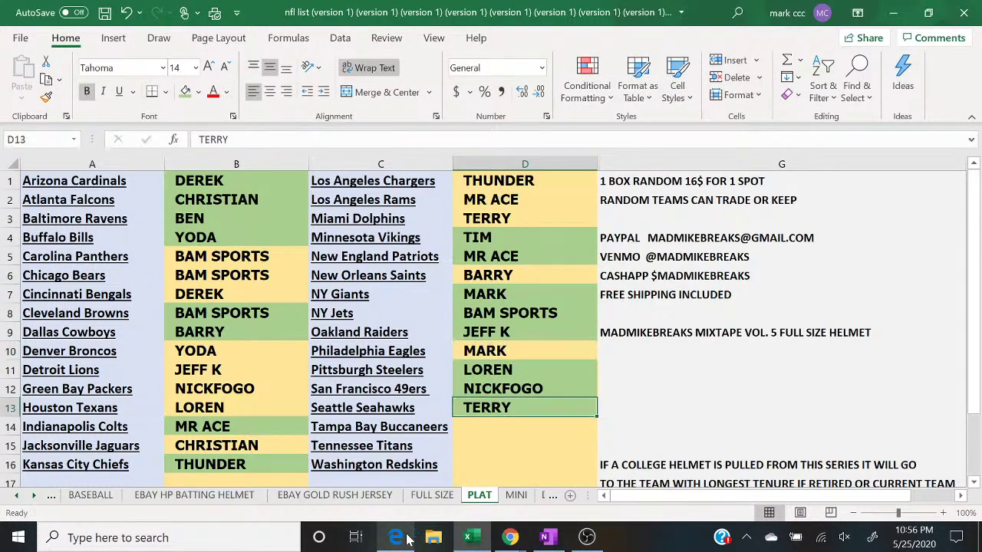
pyautogui.press('Up')
pyautogui.click(406, 538)
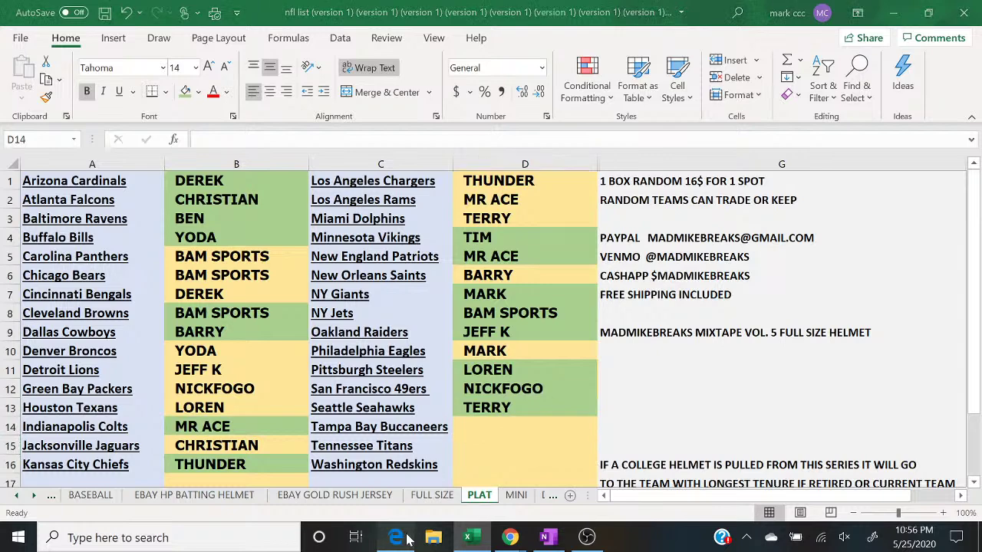
pyautogui.click(407, 538)
pyautogui.write('BEN')
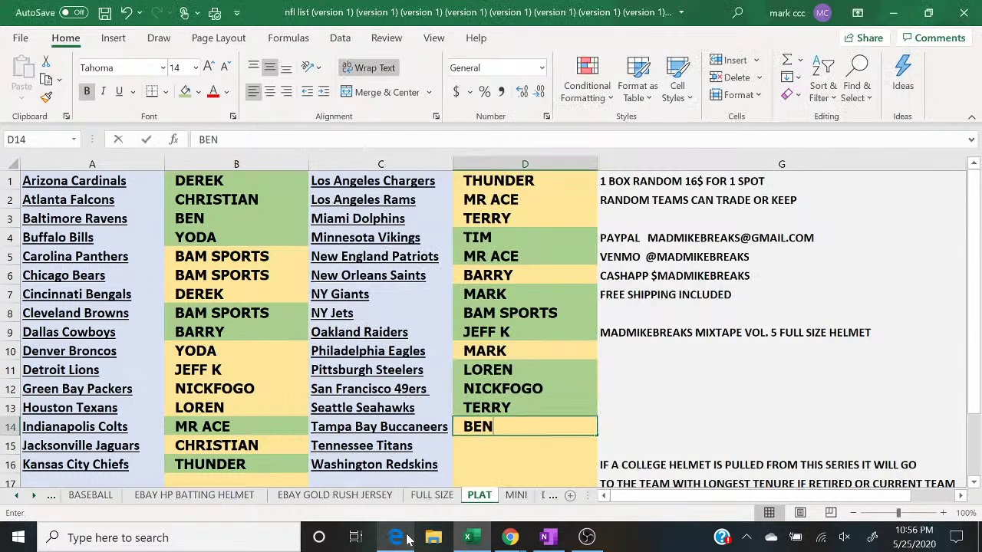
pyautogui.press('Return')
pyautogui.write('TIM')
pyautogui.press('Return')
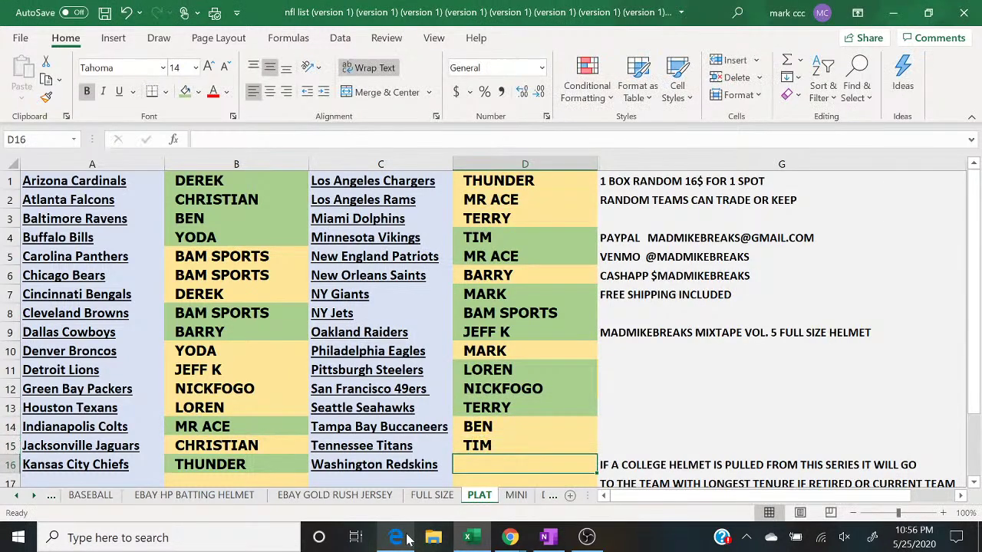
pyautogui.write('MR ACE')
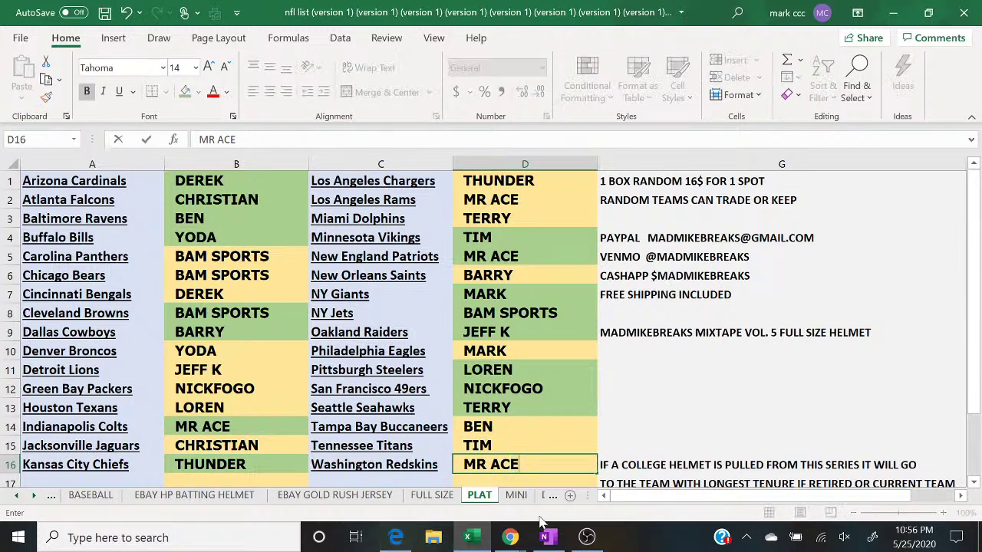
pyautogui.moveTo(510, 537)
pyautogui.click(614, 474)
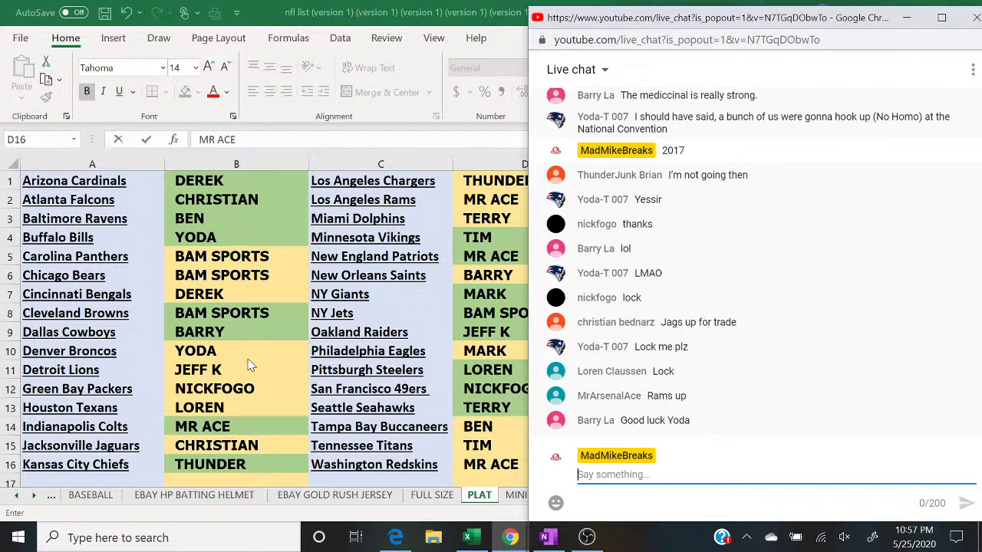
# Step: Switch between the sheet and the live chat to read the new lock messages
pyautogui.click(244, 388)
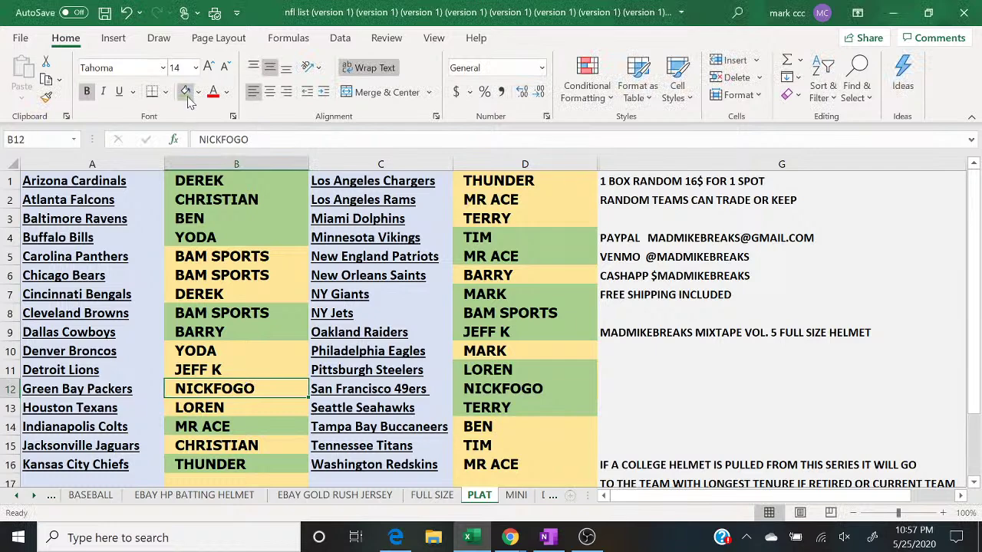
pyautogui.press('Up')
pyautogui.press('Up')
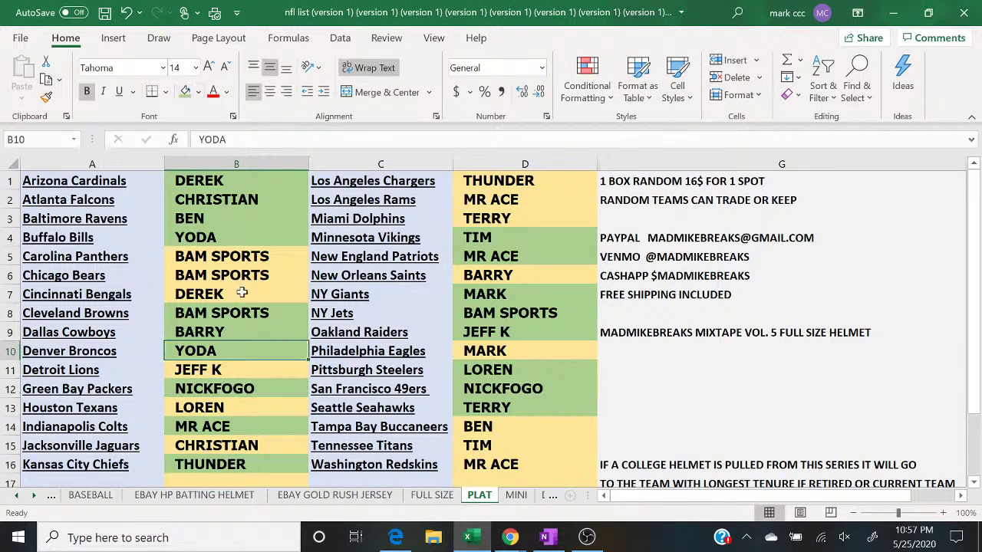
pyautogui.moveTo(510, 537)
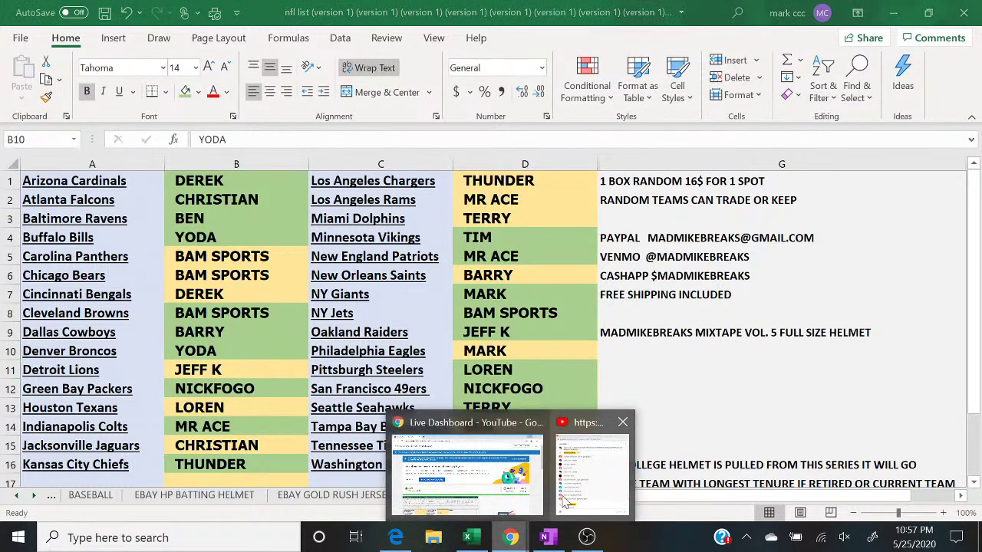
pyautogui.click(562, 503)
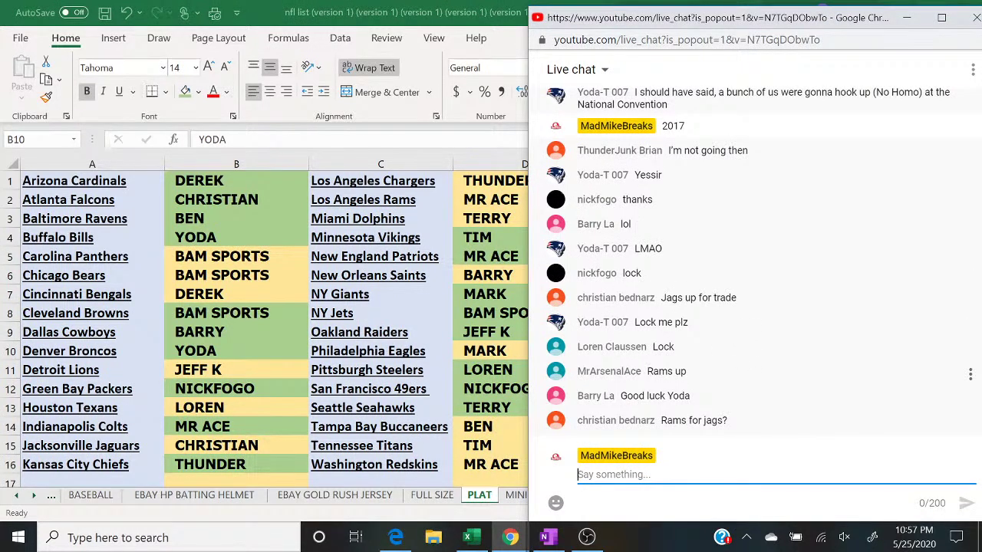
pyautogui.click(249, 406)
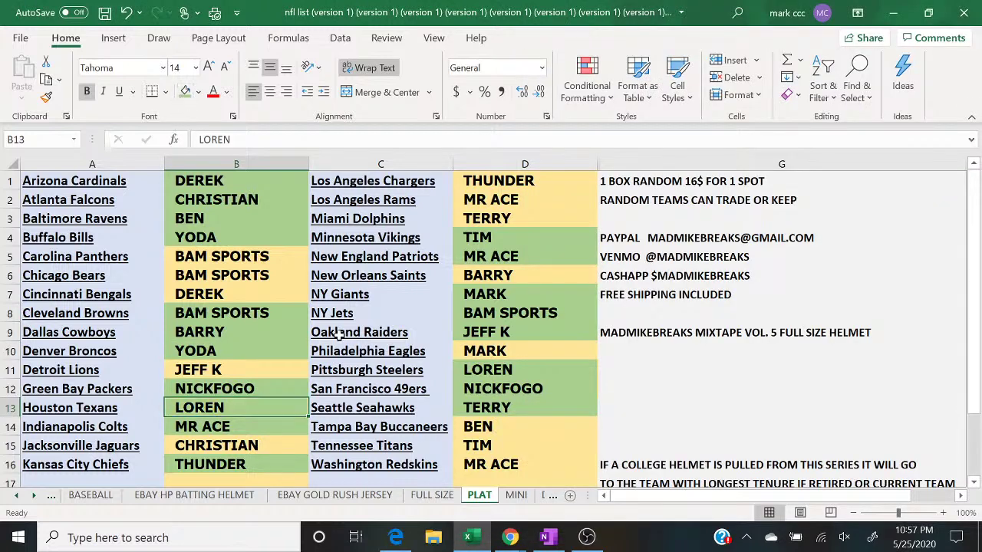
pyautogui.moveTo(509, 537)
pyautogui.click(581, 491)
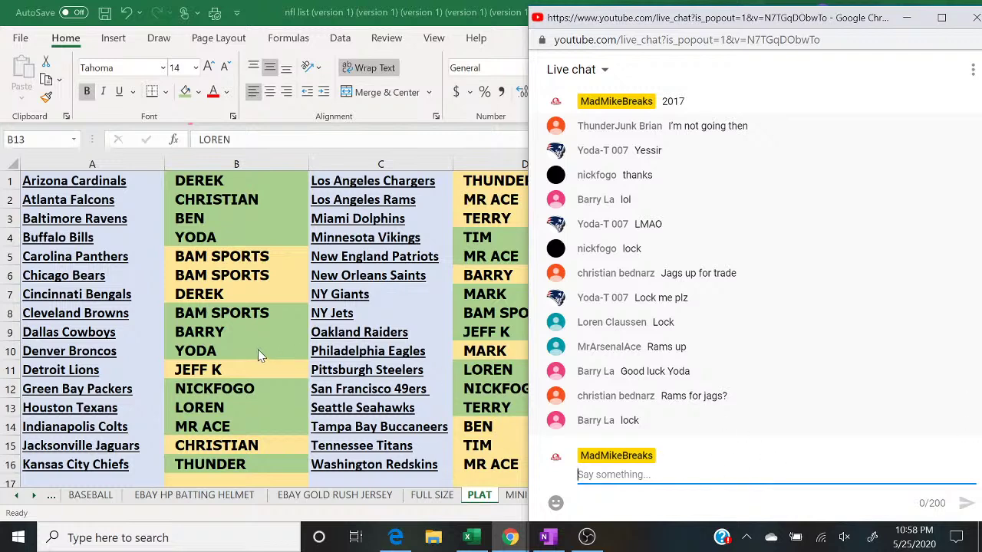
pyautogui.click(470, 278)
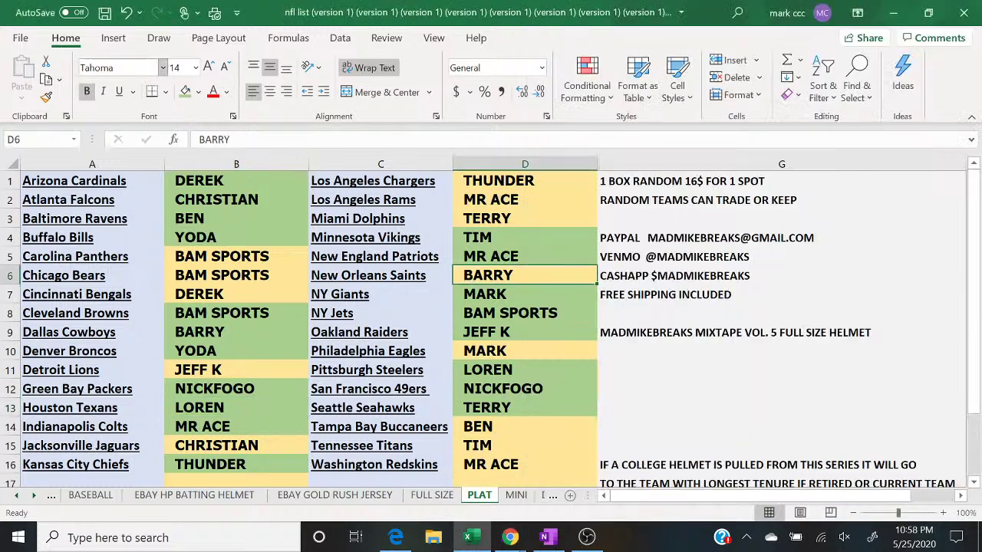
pyautogui.moveTo(519, 541)
pyautogui.click(597, 482)
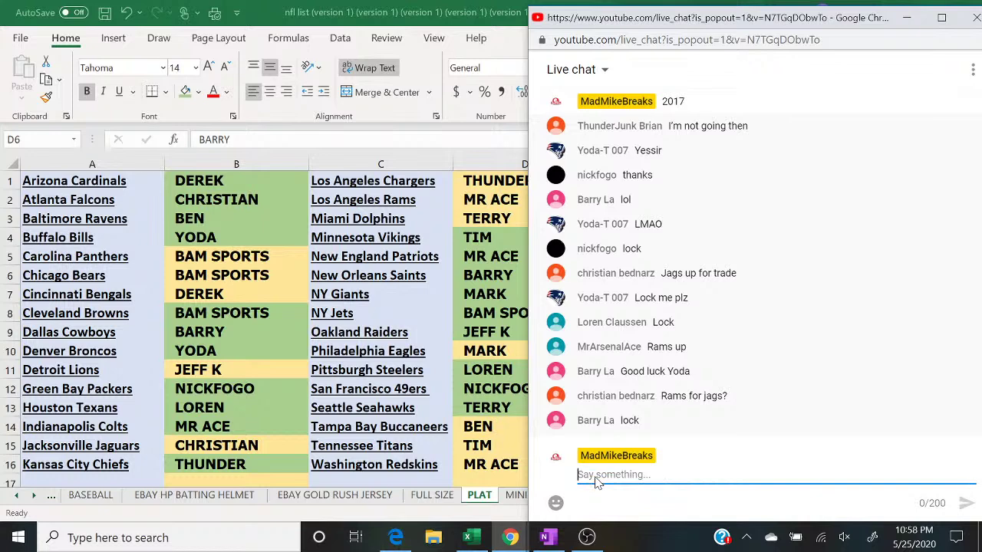
pyautogui.click(209, 374)
pyautogui.click(185, 91)
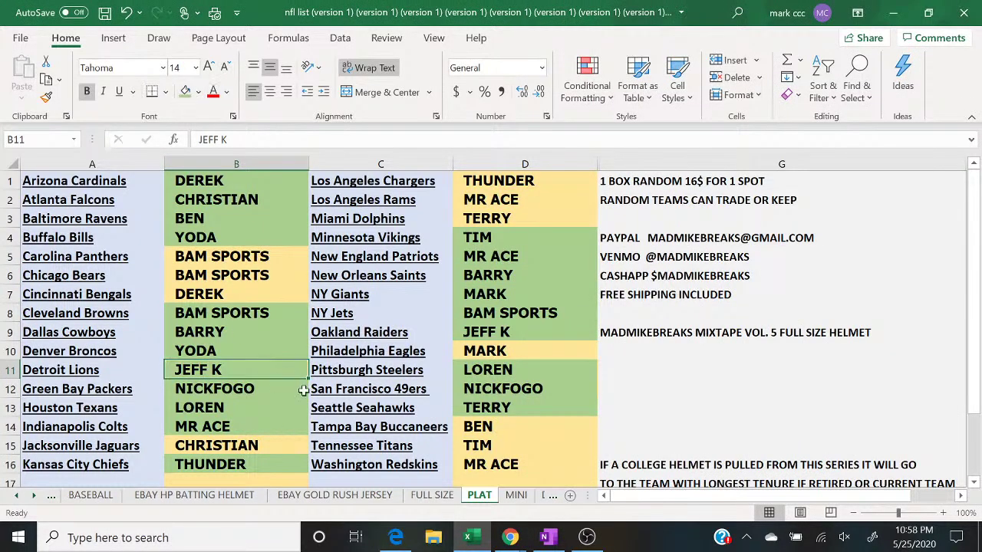
pyautogui.click(520, 539)
pyautogui.click(602, 478)
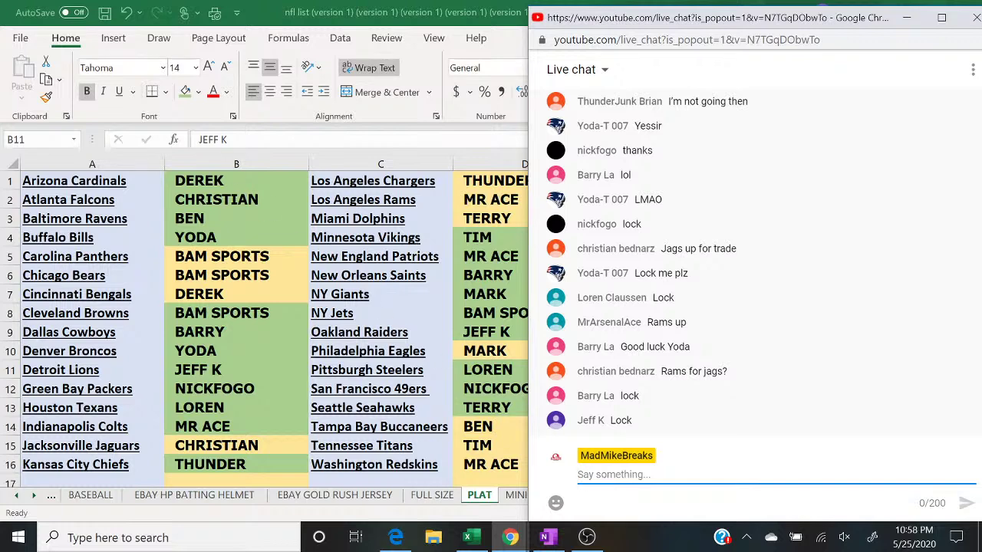
# Step: Apply green fill to all of columns B and D, then deselect and show random.org
pyautogui.click(223, 166)
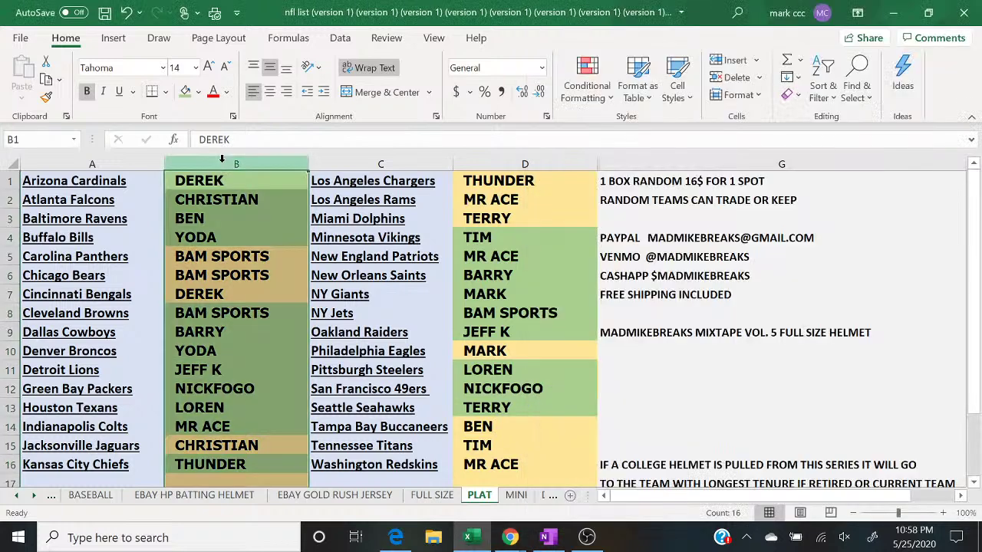
pyautogui.click(185, 91)
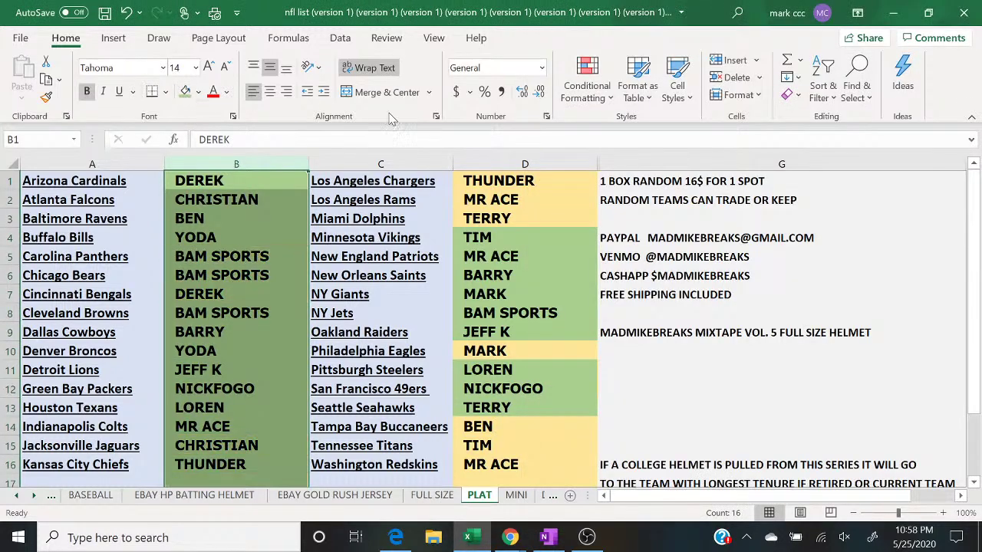
pyautogui.click(483, 158)
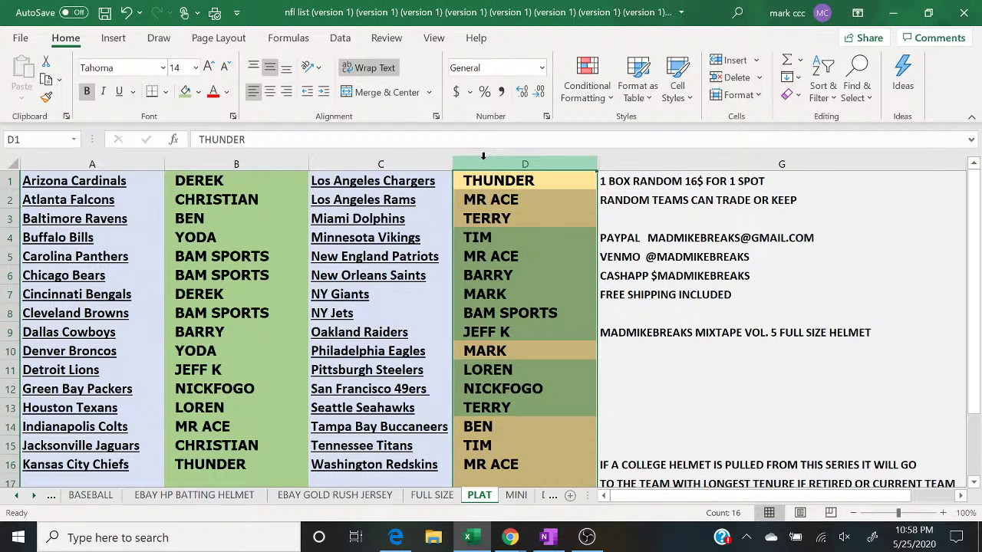
pyautogui.click(185, 92)
pyautogui.click(696, 366)
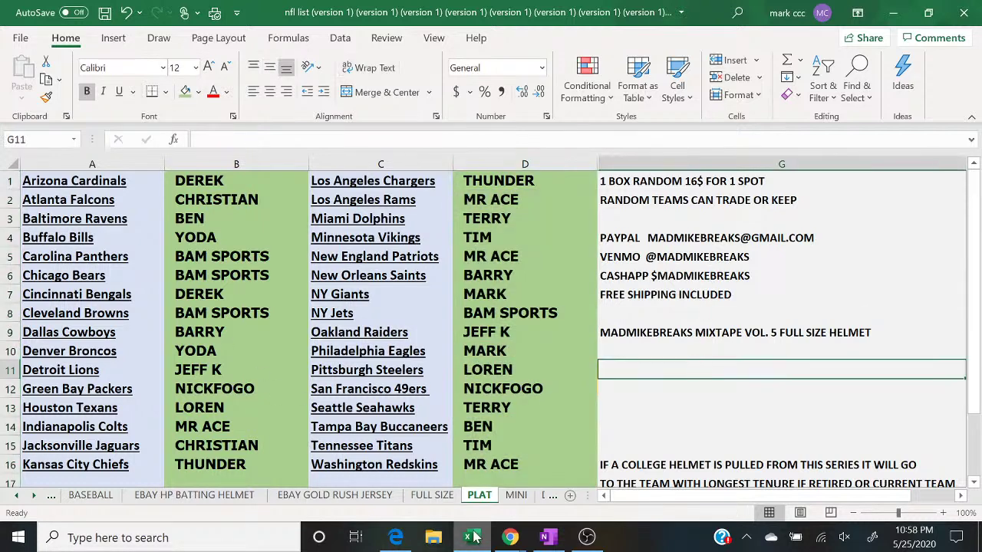
pyautogui.click(396, 538)
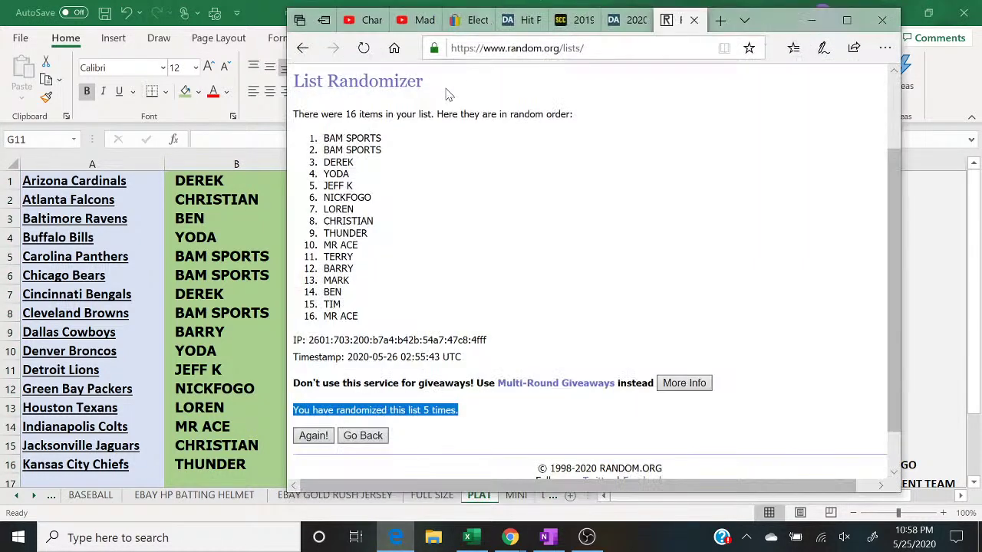
# Step: Enter 14, 62, 82 and 90 on separate lines in RANDOM.ORG's List Randomizer
pyautogui.scroll(2, 516, 142)
pyautogui.moveTo(476, 90)
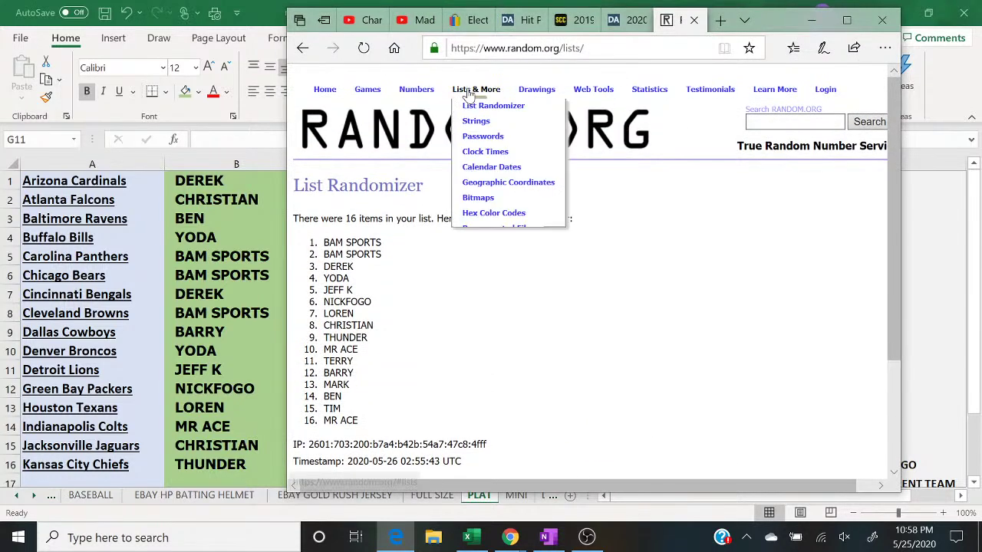
pyautogui.click(470, 107)
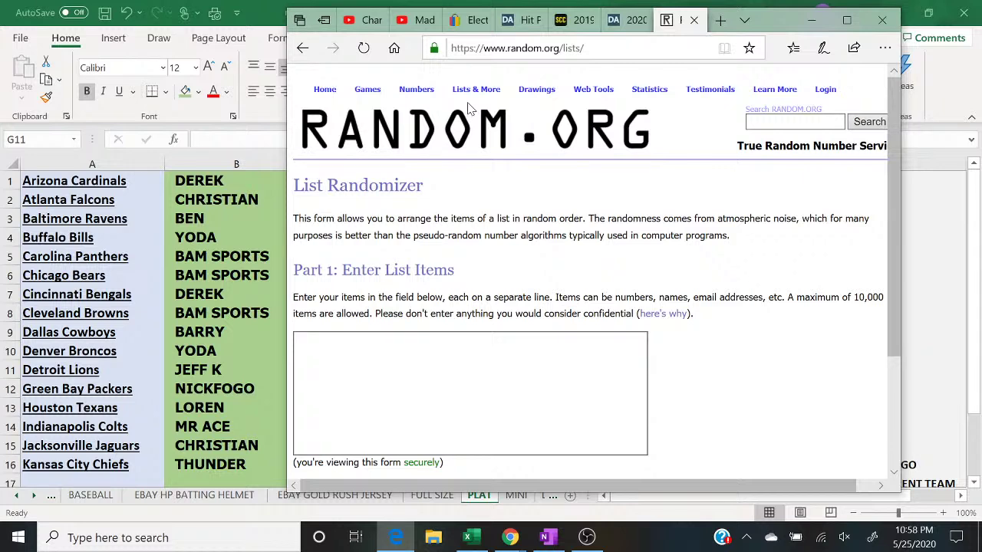
pyautogui.click(322, 353)
pyautogui.write('14')
pyautogui.press('Return')
pyautogui.write('62')
pyautogui.press('Return')
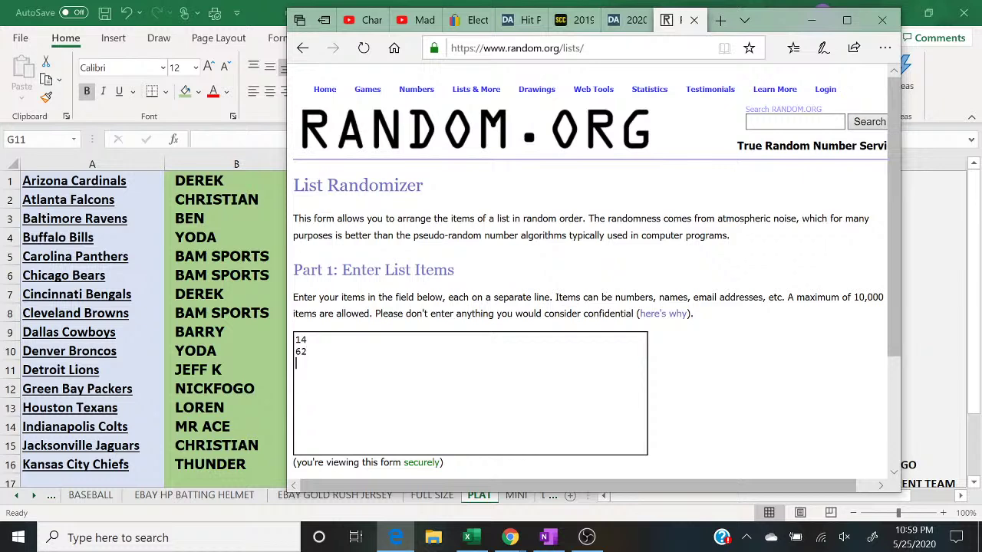
pyautogui.write('82')
pyautogui.press('Return')
pyautogui.write('90')
# Step: Randomize the four-number list, then shuffle it again repeatedly
pyautogui.click(847, 20)
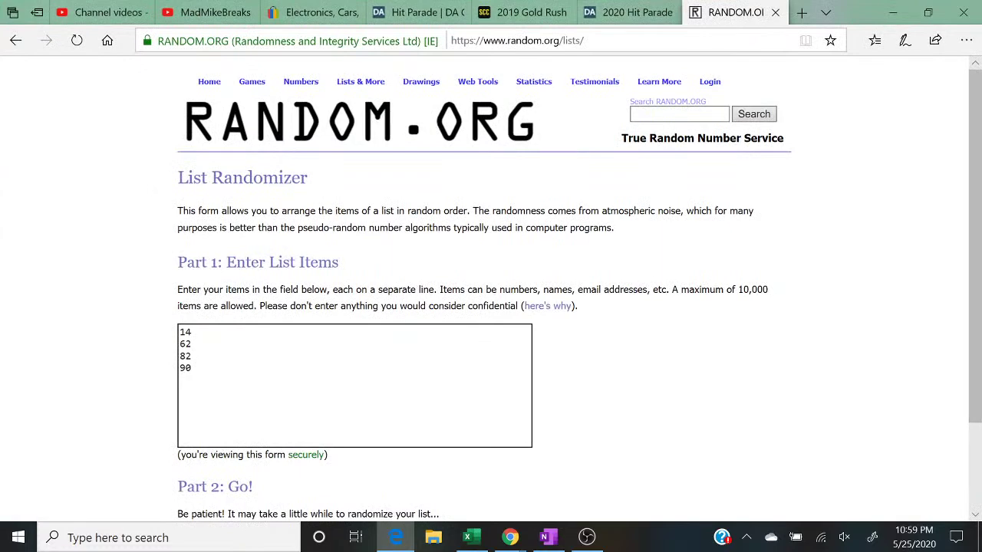
pyautogui.scroll(-2, 491, 307)
pyautogui.click(210, 432)
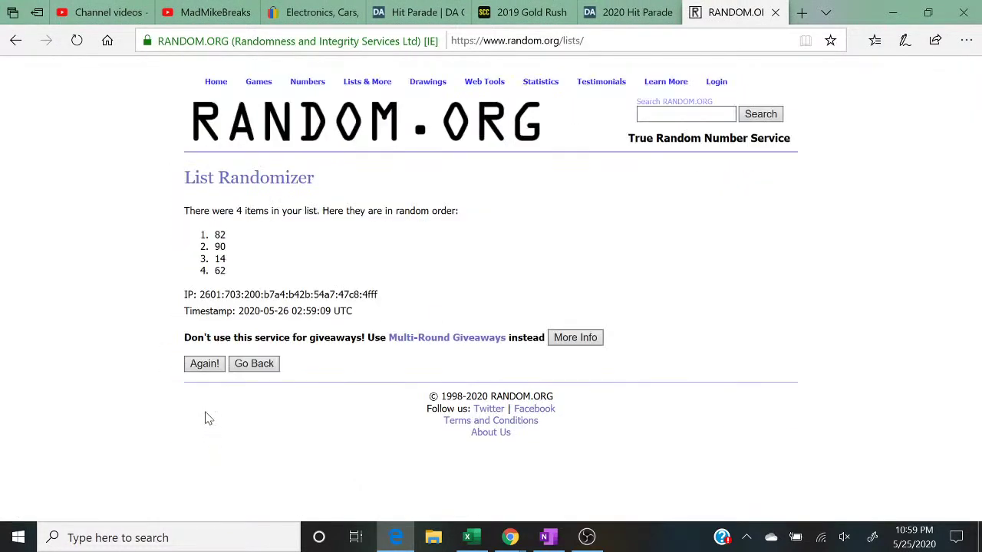
pyautogui.click(197, 367)
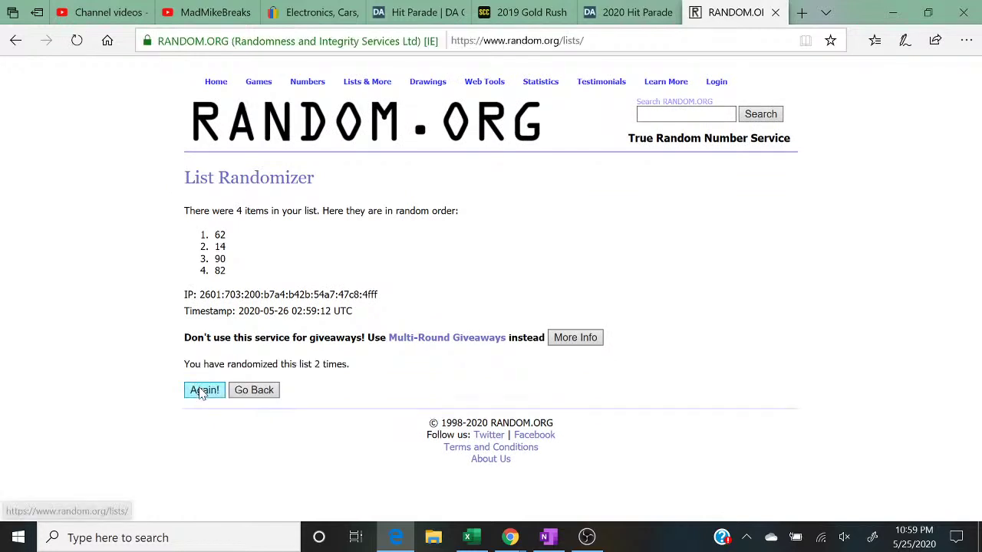
pyautogui.click(200, 390)
pyautogui.click(201, 391)
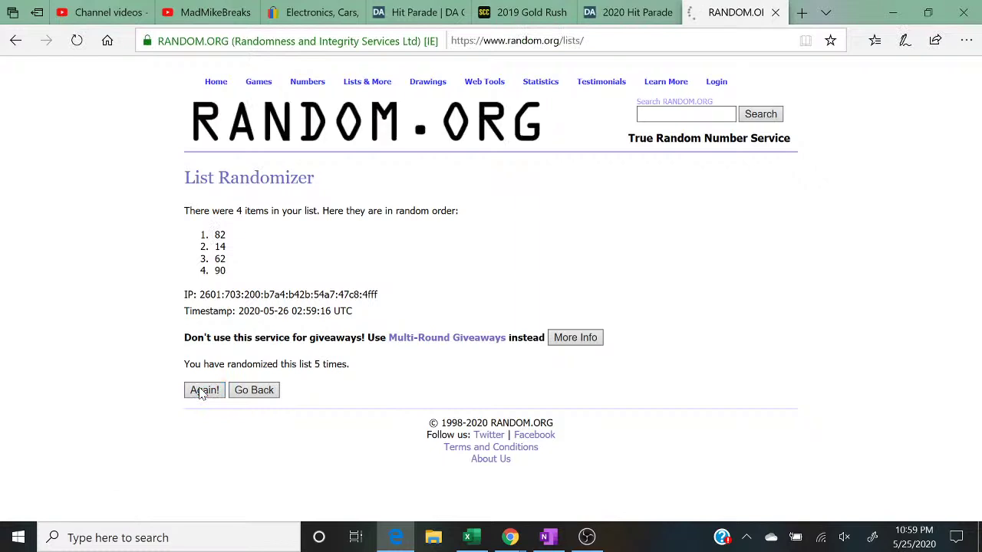
# Step: Highlight the top result 82 and the 'randomized 5 times' line, then return to the sheet
pyautogui.moveTo(234, 236); pyautogui.dragTo(215, 236)
pyautogui.moveTo(351, 366); pyautogui.dragTo(136, 367)
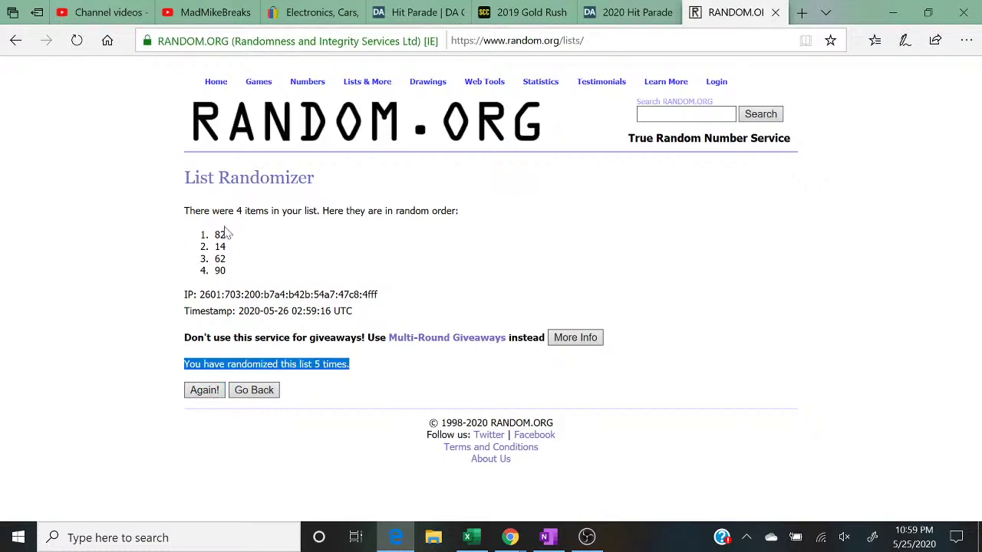
pyautogui.moveTo(235, 235); pyautogui.dragTo(192, 236)
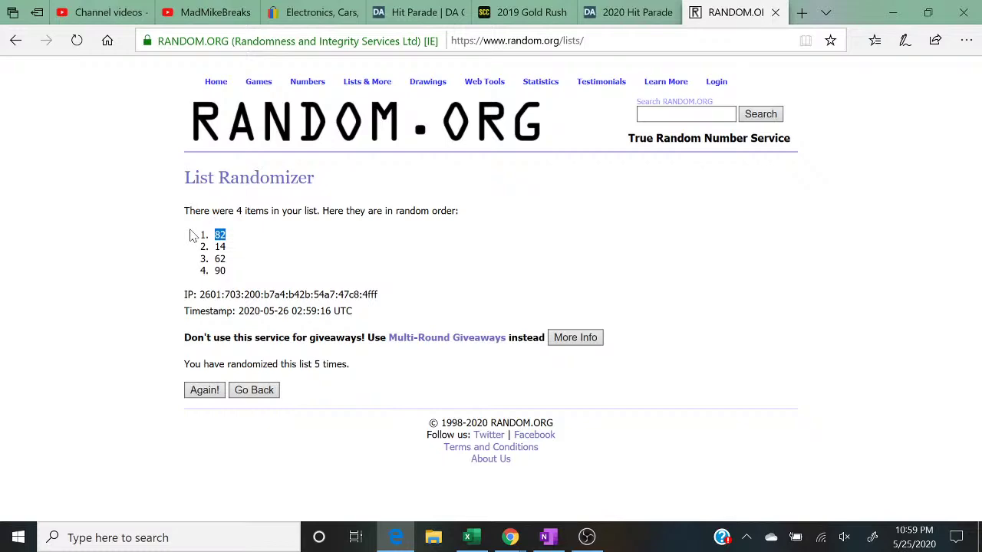
pyautogui.click(904, 11)
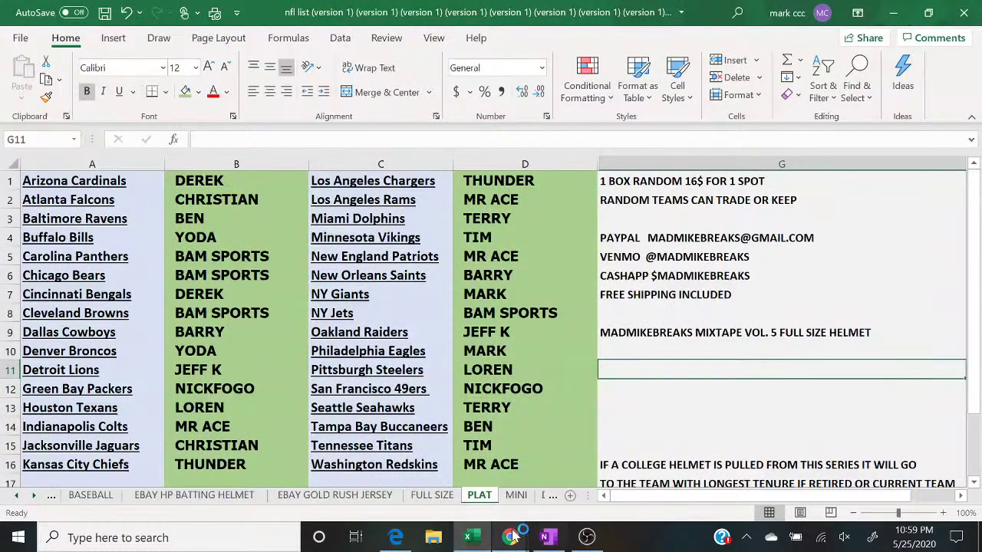
# Step: With the live chat open, change the Jacksonville Jaguars owner from CHRISTIAN to MR ACE
pyautogui.moveTo(512, 538)
pyautogui.click(591, 468)
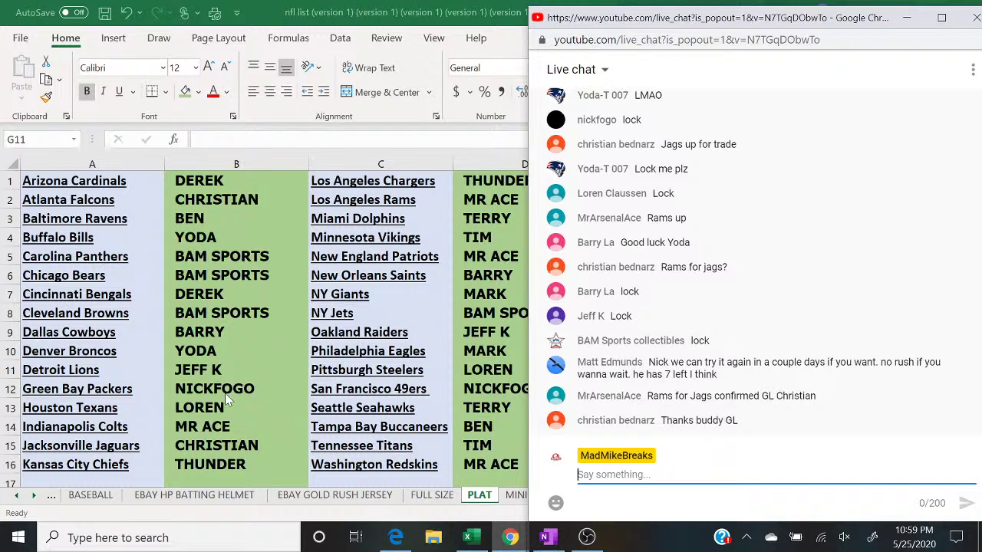
pyautogui.click(259, 451)
pyautogui.doubleClick(258, 448)
pyautogui.press('BackSpace')
pyautogui.press('BackSpace')
pyautogui.press('BackSpace')
pyautogui.press('BackSpace')
pyautogui.press('BackSpace')
pyautogui.press('BackSpace')
pyautogui.press('BackSpace')
pyautogui.press('BackSpace')
pyautogui.press('BackSpace')
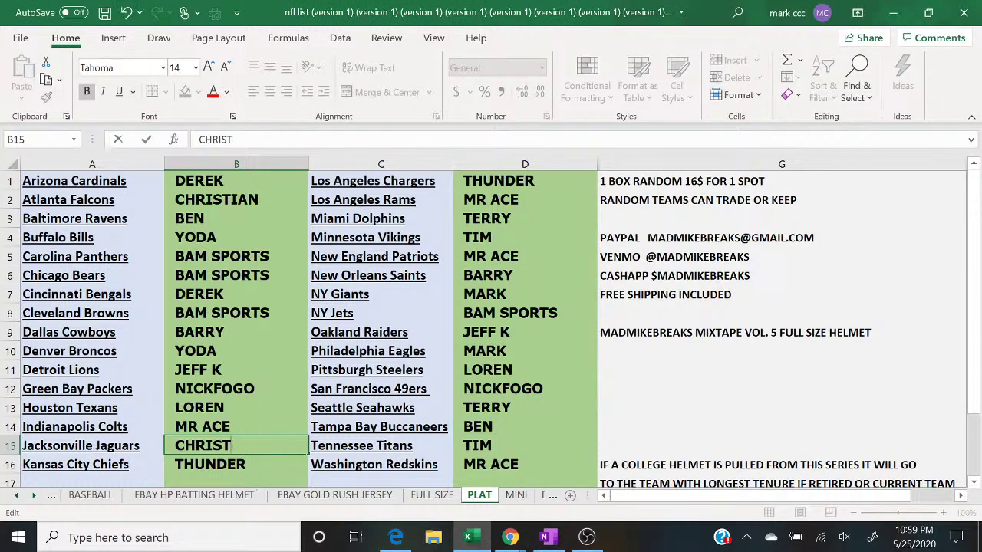
pyautogui.write('MR ACE')
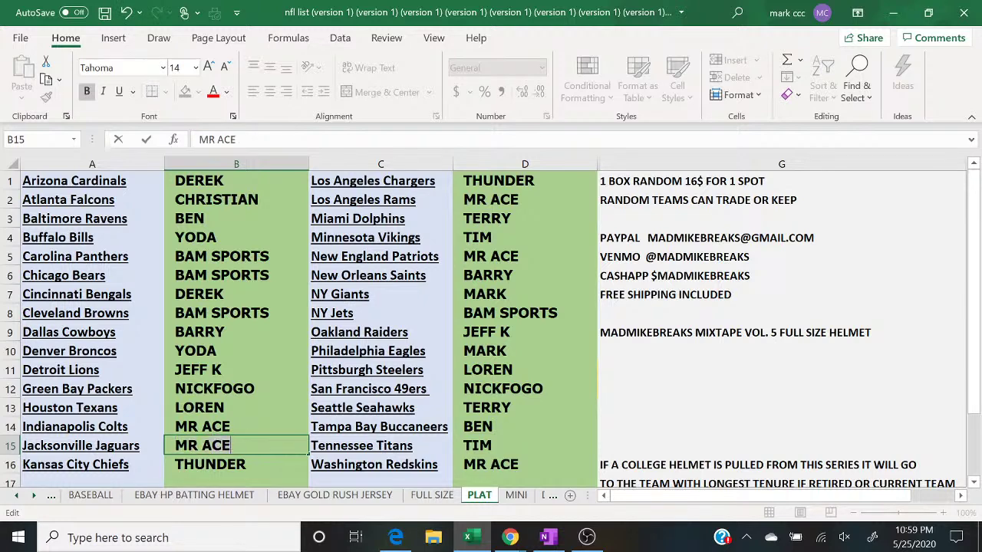
pyautogui.press('Return')
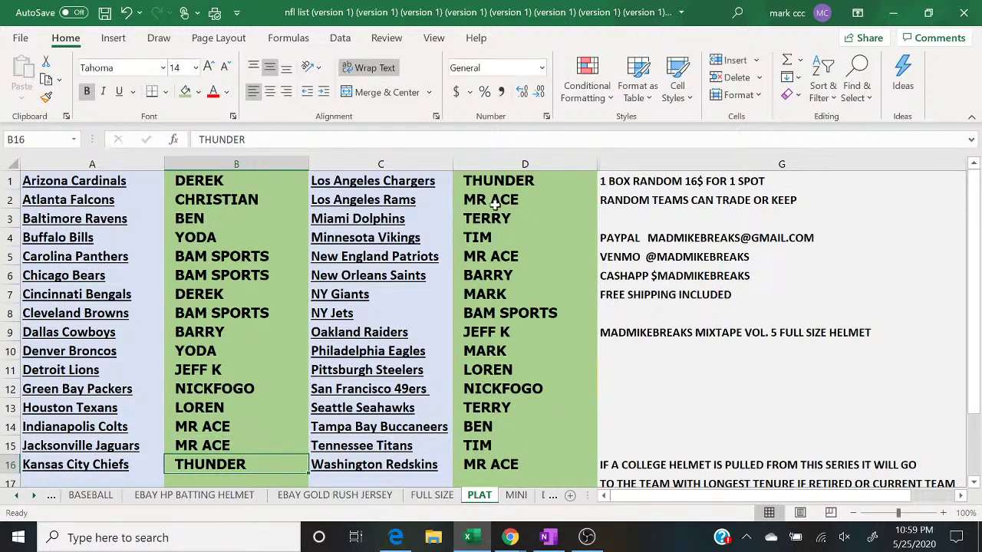
# Step: Enter CHRISTIAN as the Los Angeles Rams owner in cell D2
pyautogui.click(495, 203)
pyautogui.write('CHRISTIAN')
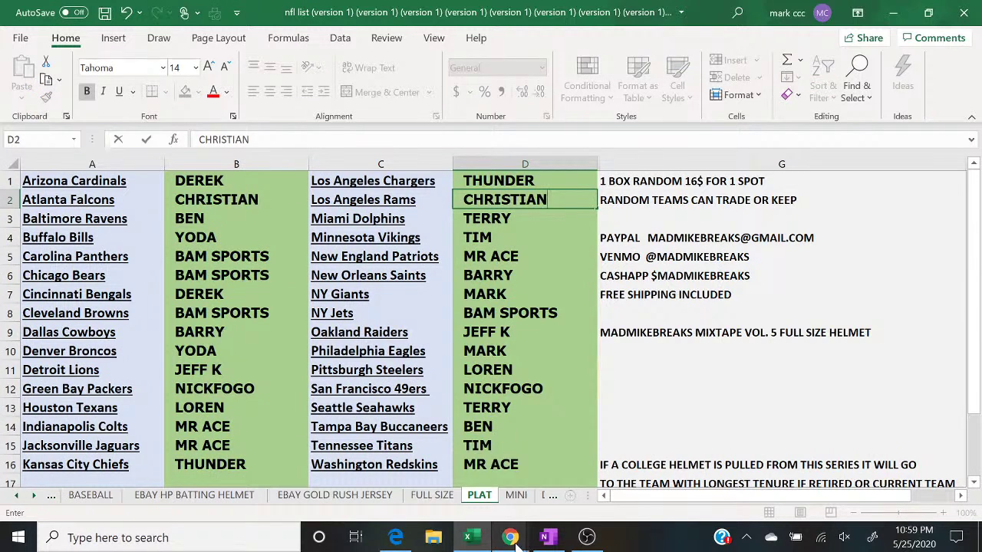
pyautogui.click(510, 537)
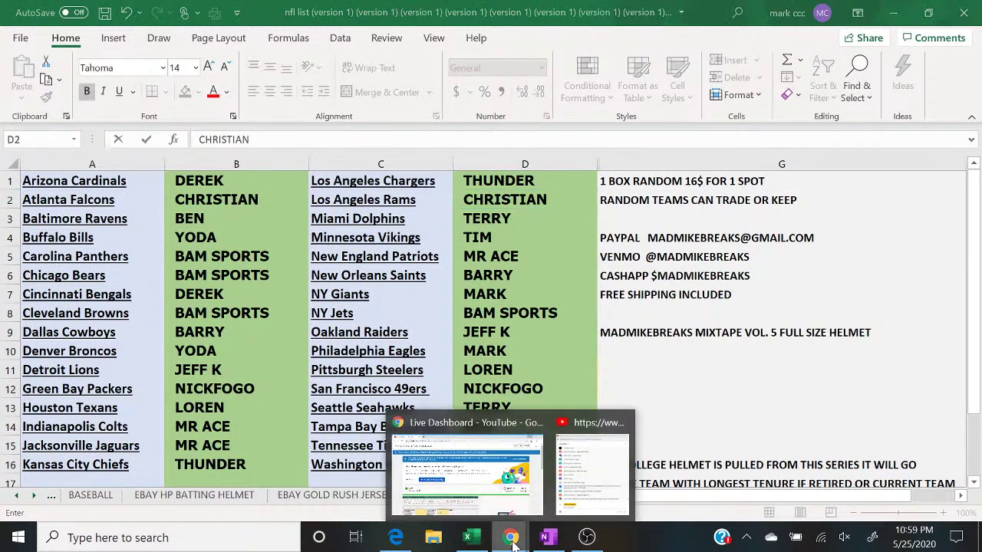
# Step: Catch up on the live chat, then switch OBS to the camera scene with chat overlay
pyautogui.click(583, 485)
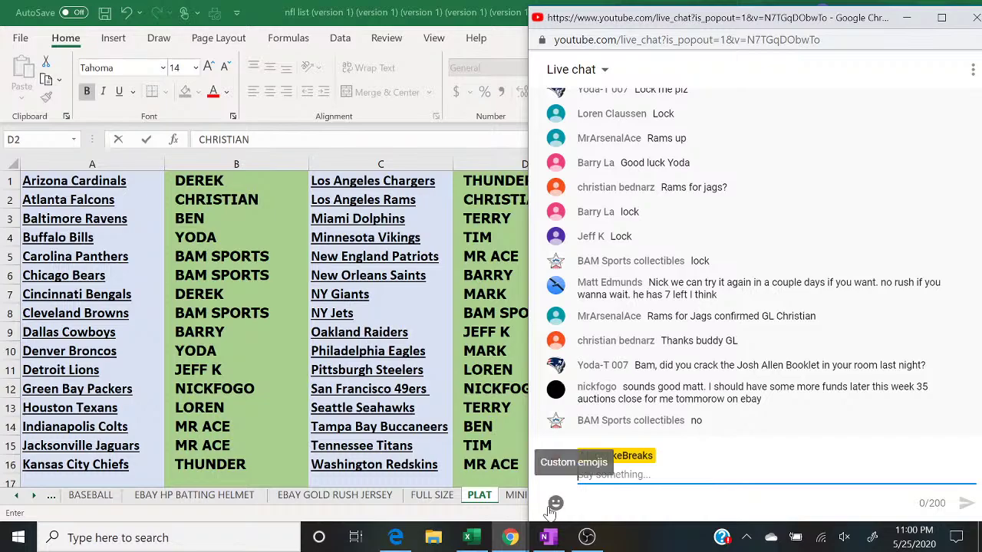
pyautogui.moveTo(580, 544)
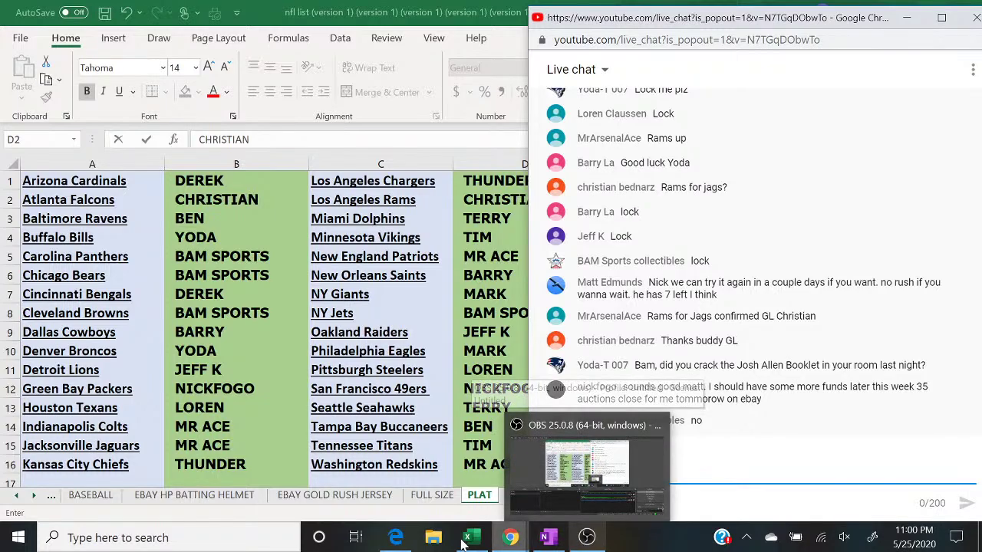
pyautogui.click(398, 539)
pyautogui.click(398, 538)
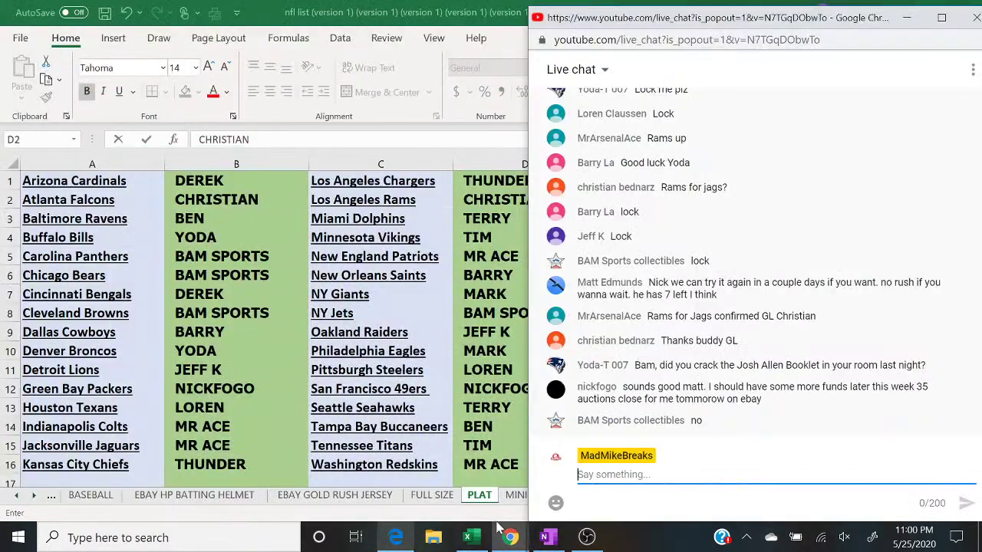
pyautogui.click(587, 537)
pyautogui.click(150, 372)
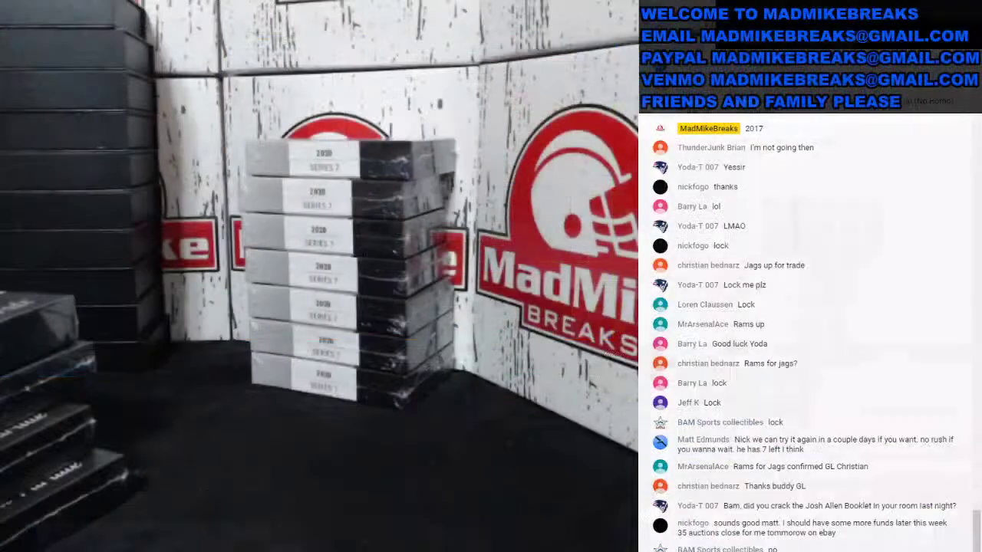
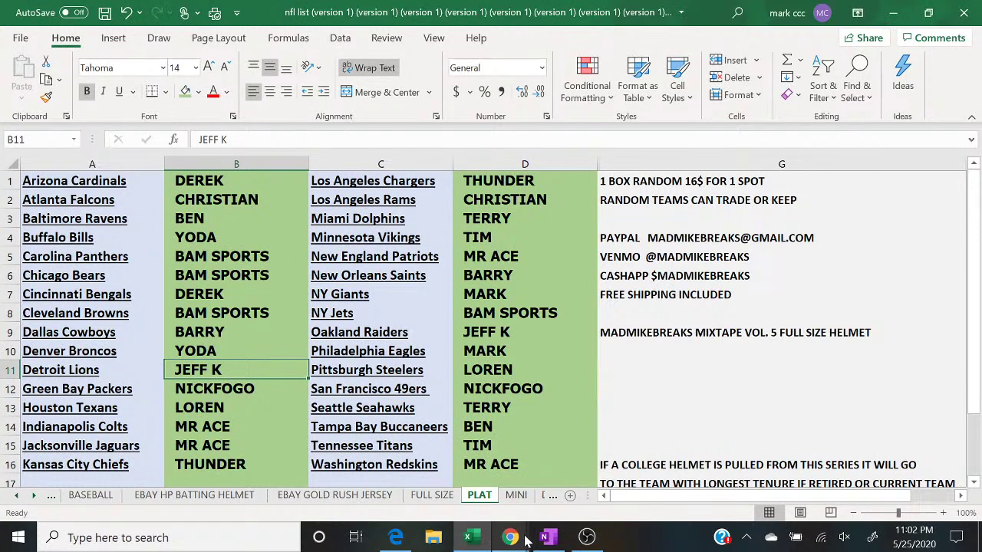
# Step: Bring up the YouTube live chat popout, scroll through the latest viewer messages, then return to the sheet
pyautogui.moveTo(513, 538)
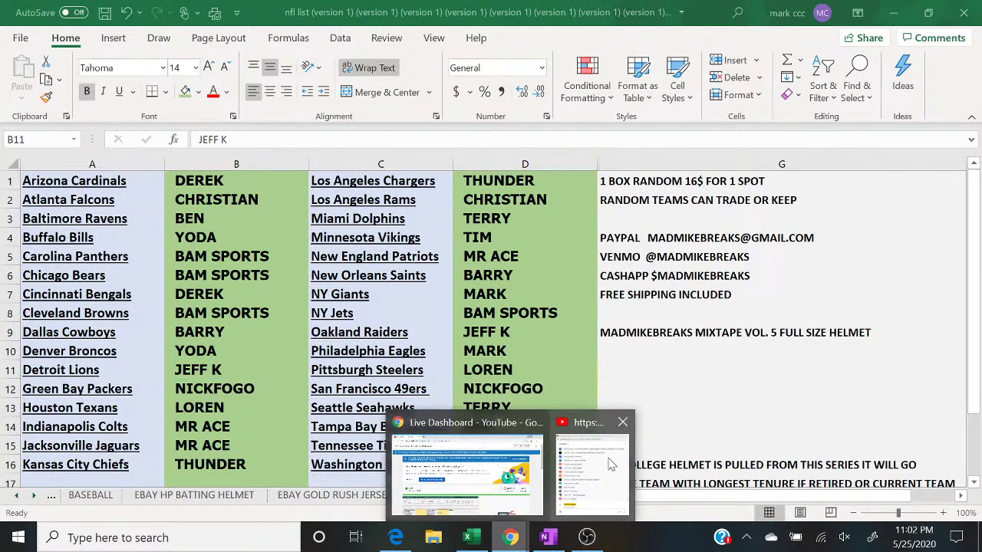
pyautogui.click(606, 468)
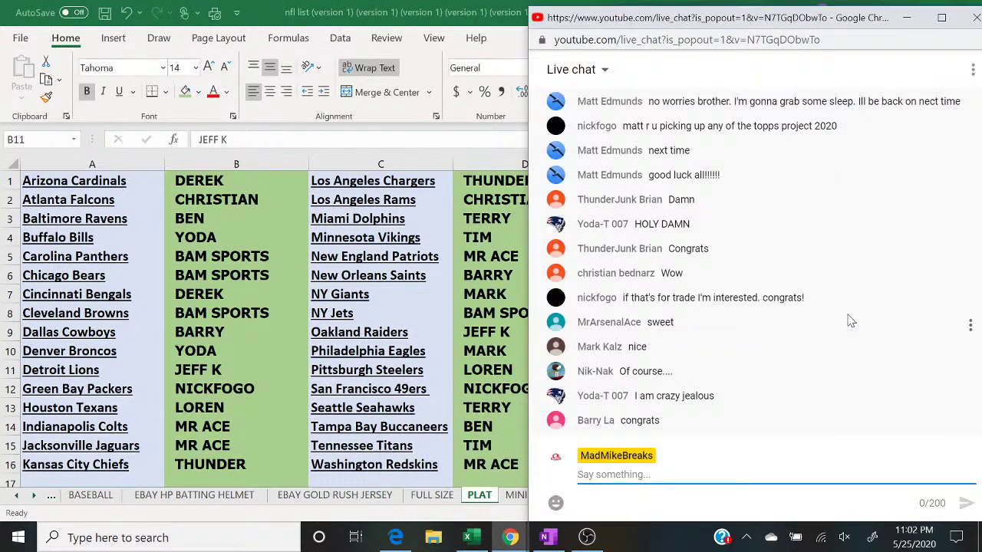
pyautogui.scroll(4, 851, 321)
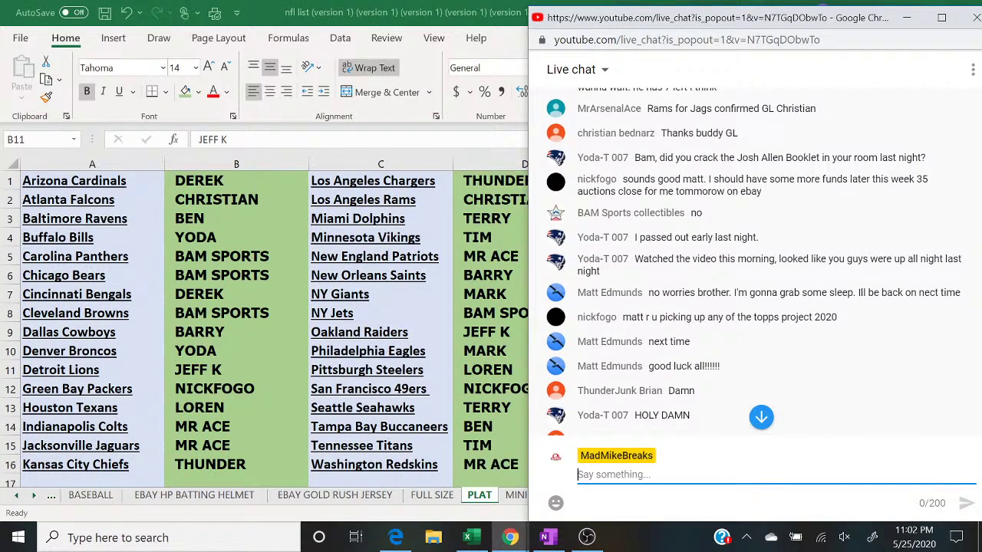
pyautogui.scroll(-2, 754, 262)
pyautogui.scroll(-3, 754, 262)
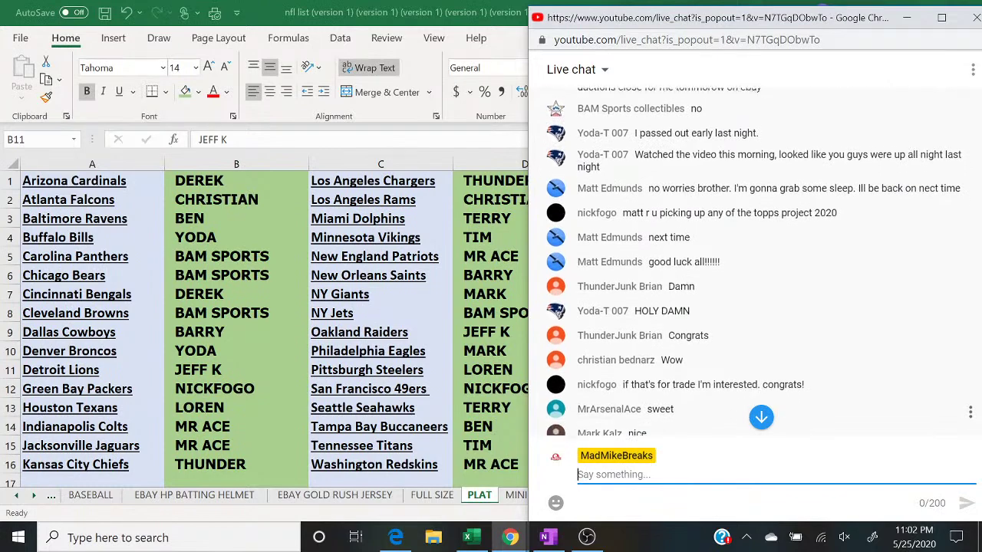
pyautogui.scroll(-2, 755, 263)
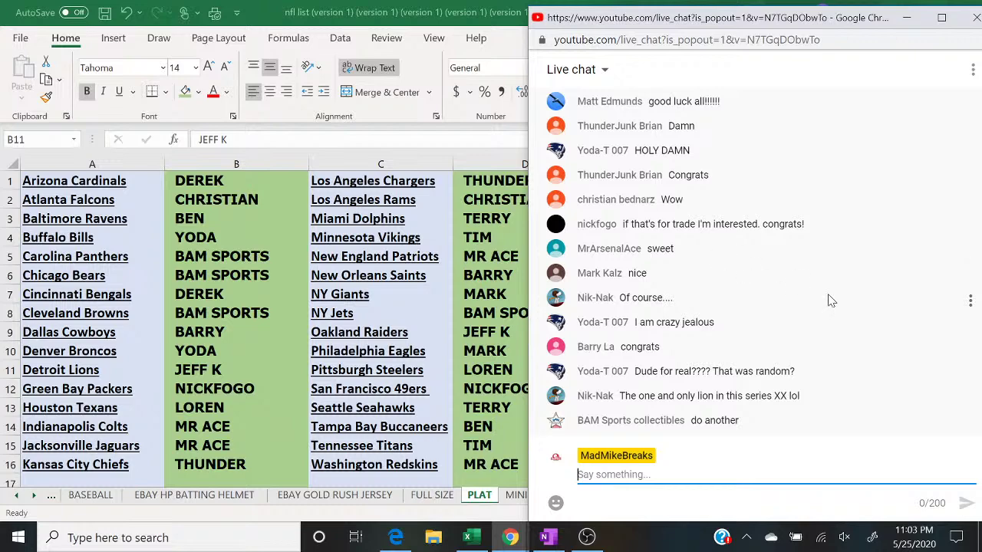
pyautogui.scroll(2, 833, 300)
pyautogui.scroll(5, 755, 262)
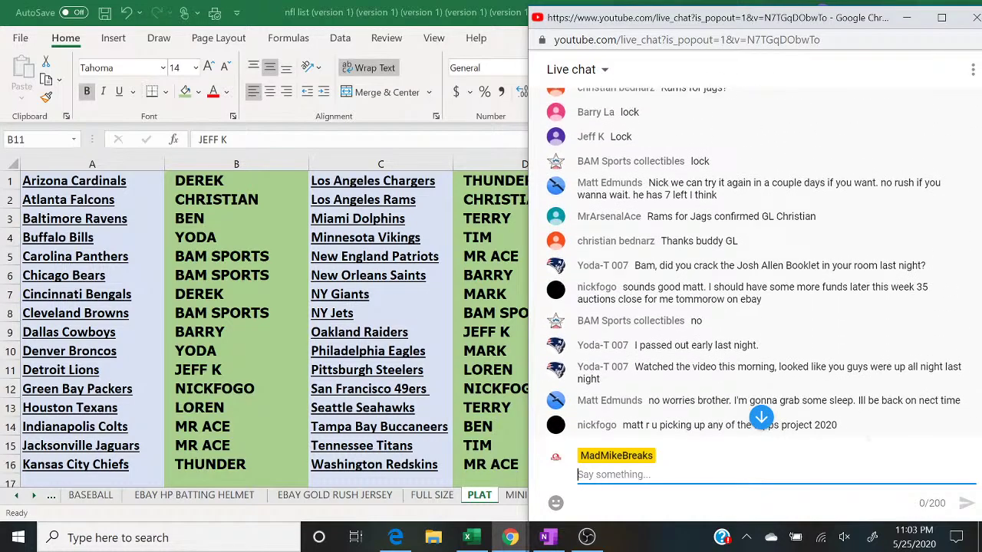
pyautogui.scroll(-7, 755, 262)
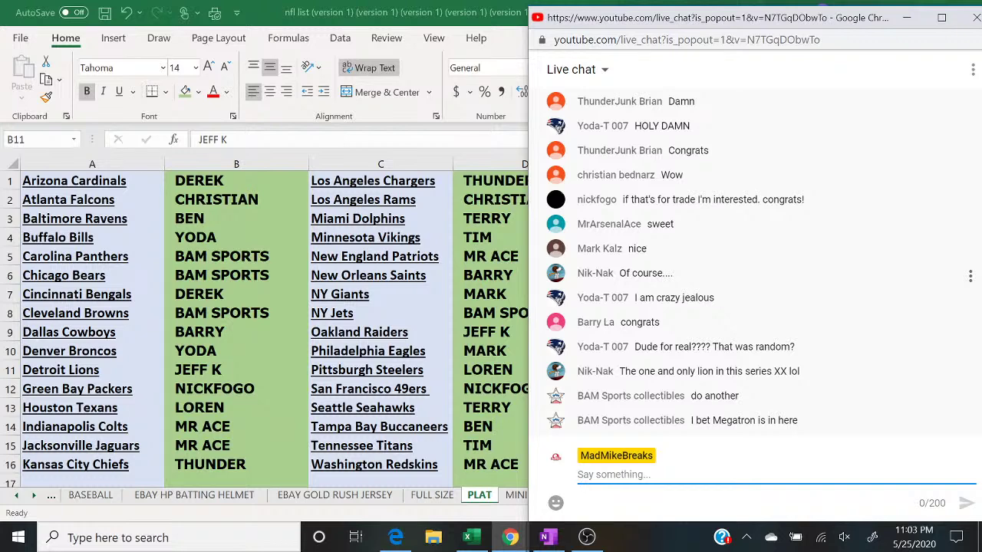
pyautogui.click(284, 154)
# Step: Clear all buyer names from columns B and D with Clear Contents
pyautogui.click(284, 164)
pyautogui.rightClick(283, 164)
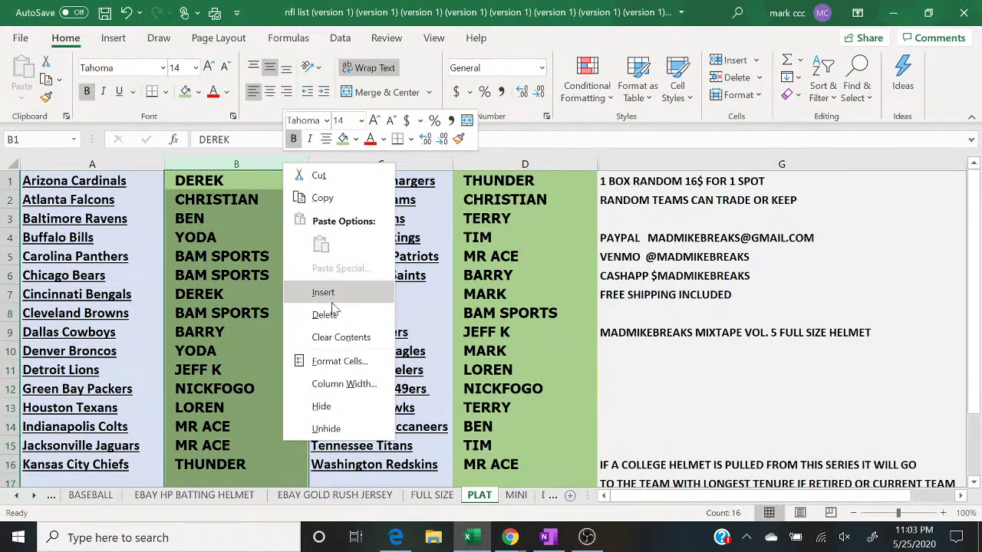
pyautogui.click(337, 337)
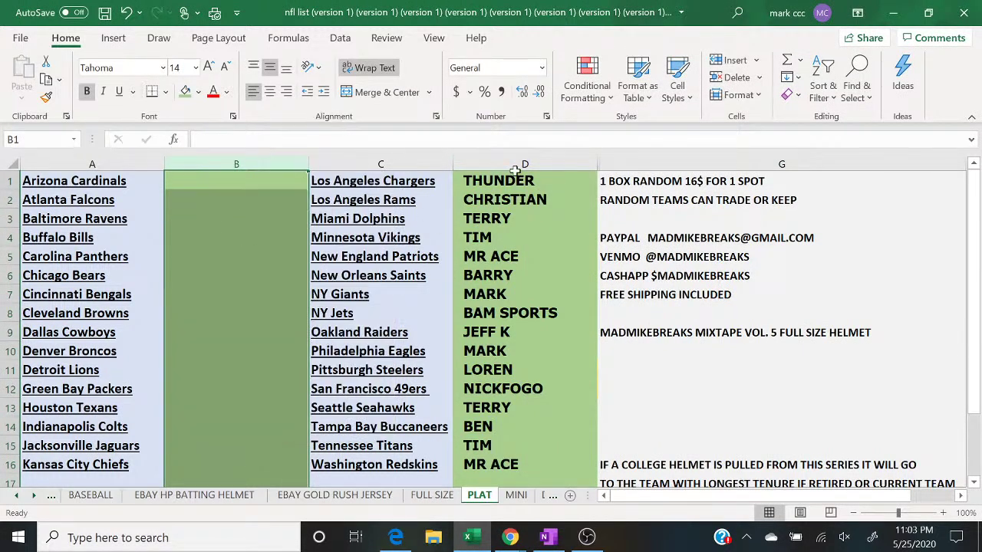
pyautogui.click(524, 165)
pyautogui.rightClick(524, 164)
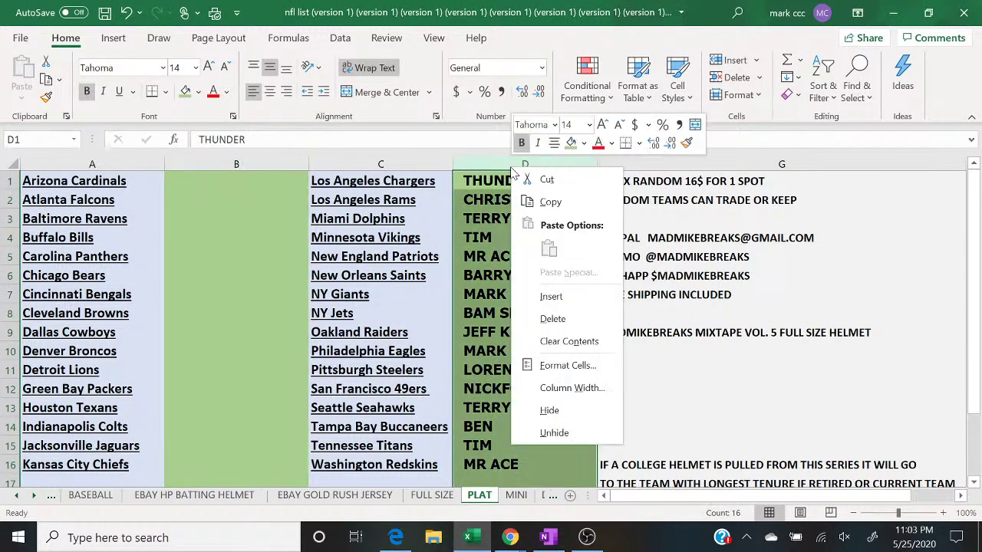
pyautogui.click(594, 343)
# Step: Fill columns B and D light yellow, then bring the live chat forward
pyautogui.click(284, 163)
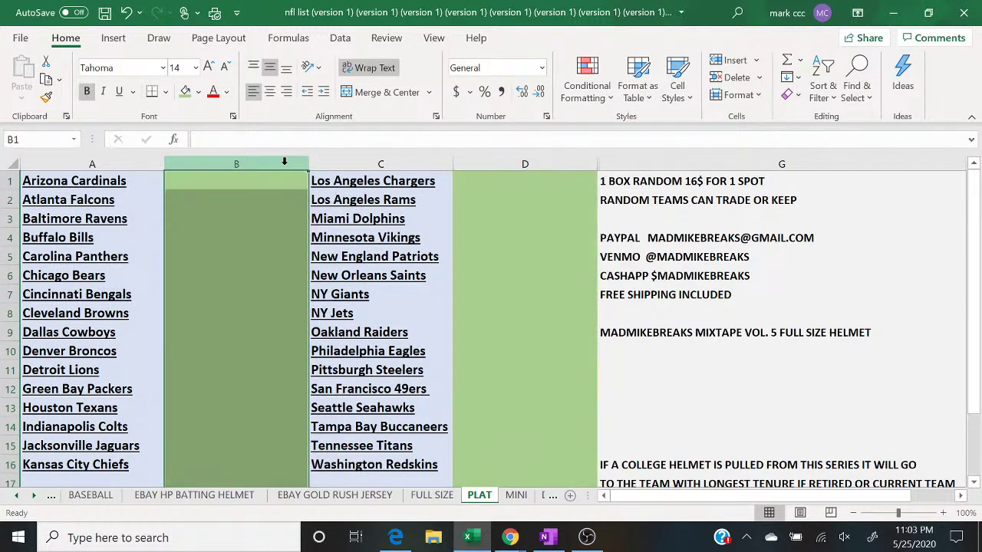
pyautogui.click(198, 92)
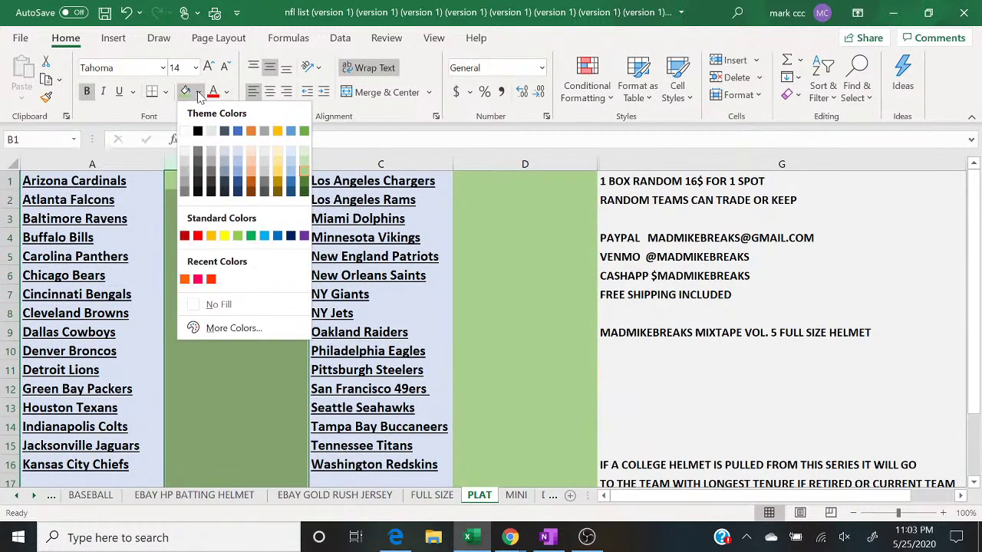
pyautogui.click(278, 160)
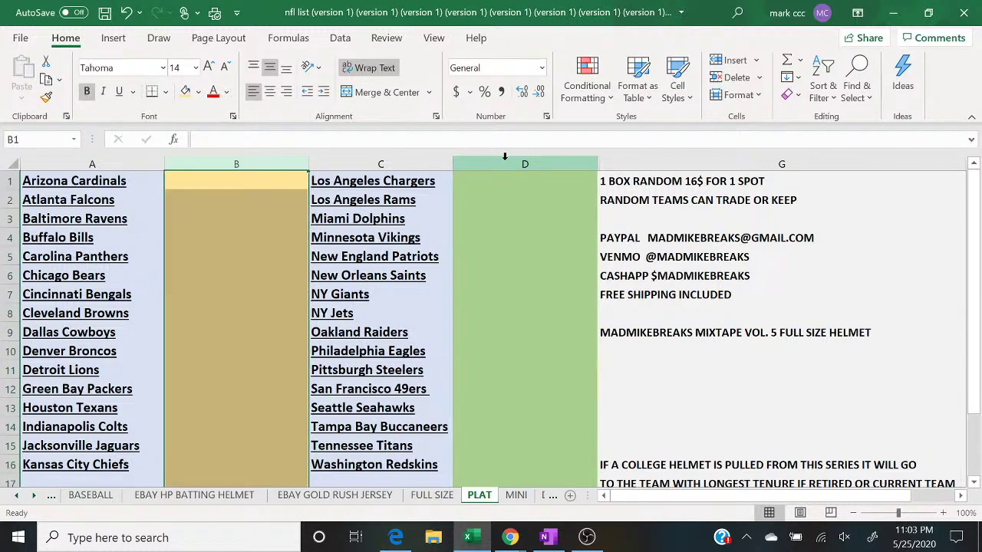
pyautogui.click(505, 160)
pyautogui.click(185, 91)
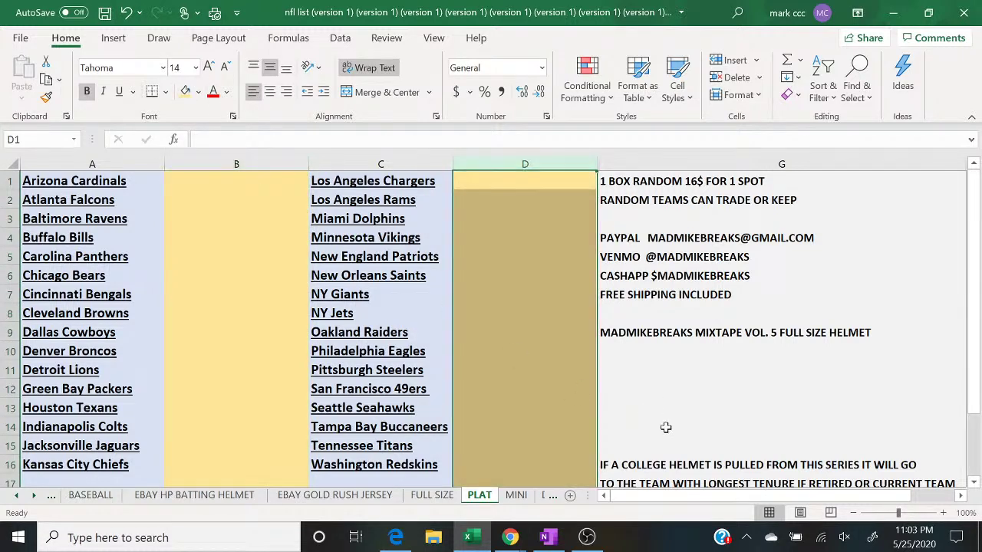
pyautogui.click(666, 427)
pyautogui.moveTo(513, 541)
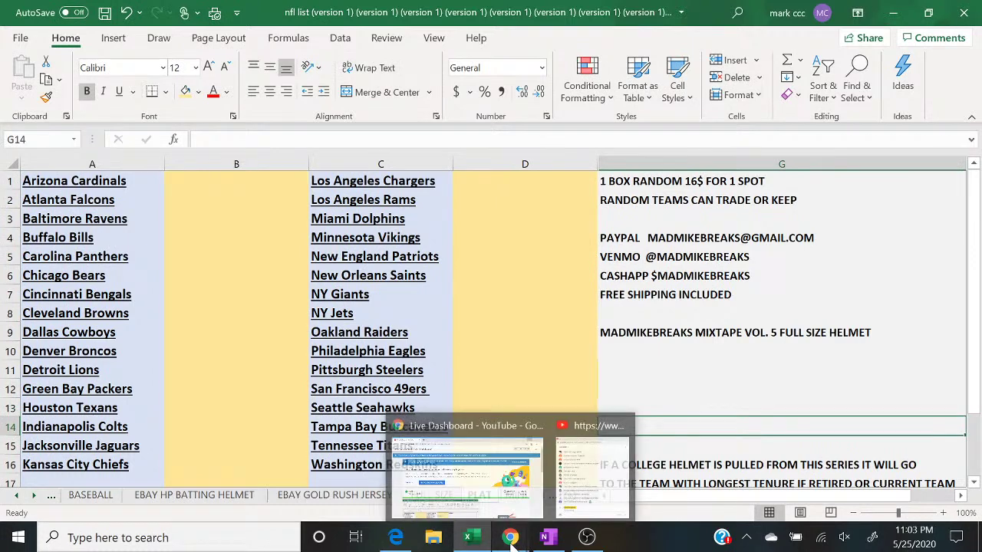
pyautogui.click(584, 487)
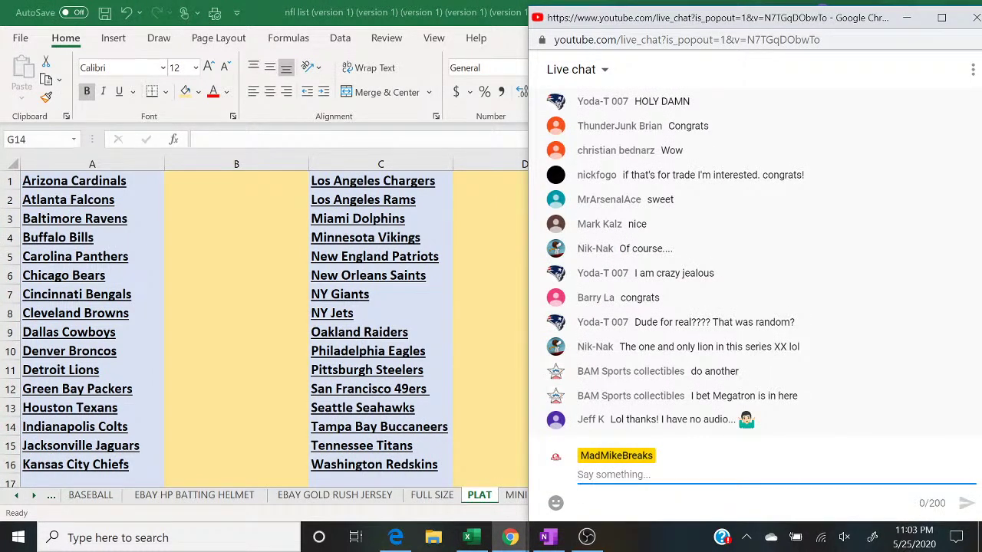
# Step: Post a congratulations message to the winning viewer, then switch OBS to the camera scene
pyautogui.write('CON')
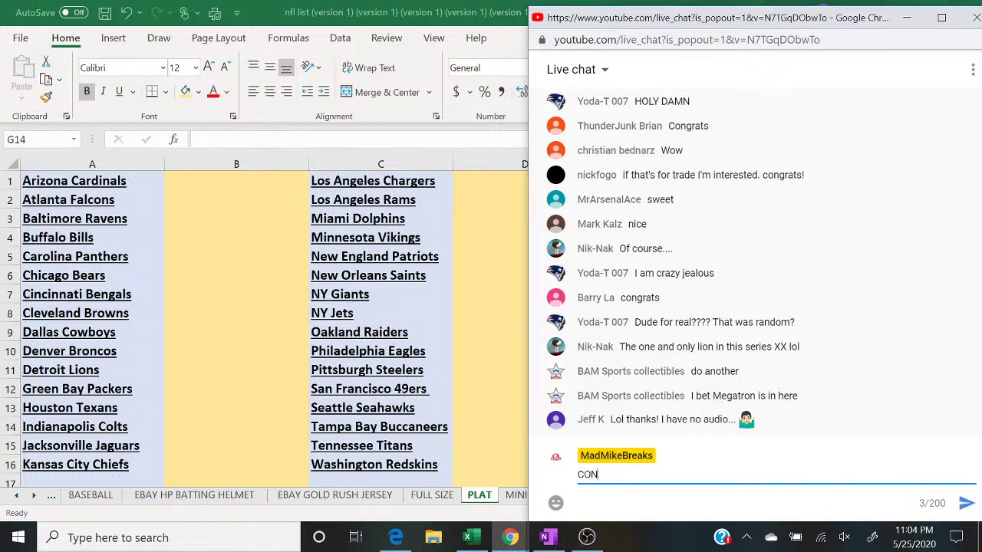
pyautogui.write('GRATS JEFF')
pyautogui.press('Return')
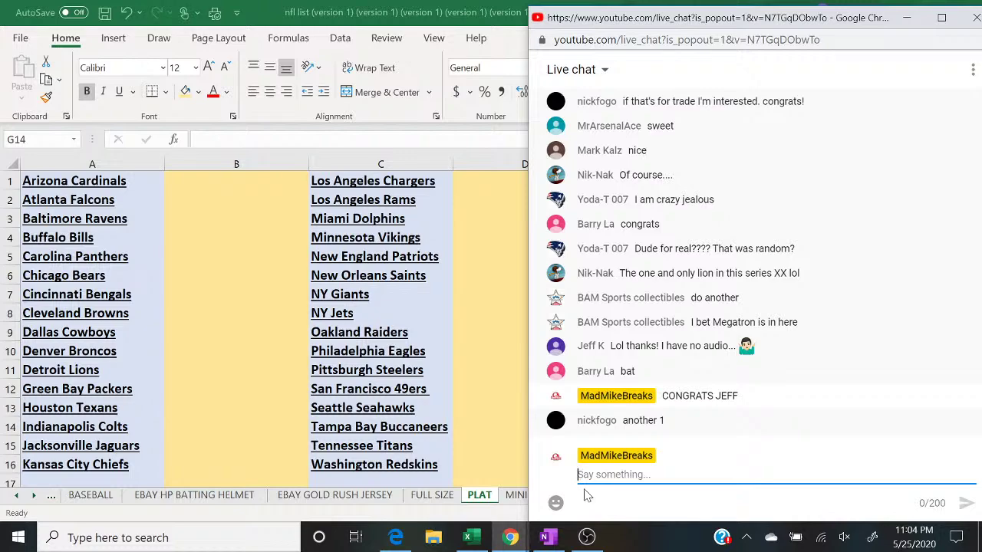
pyautogui.click(587, 537)
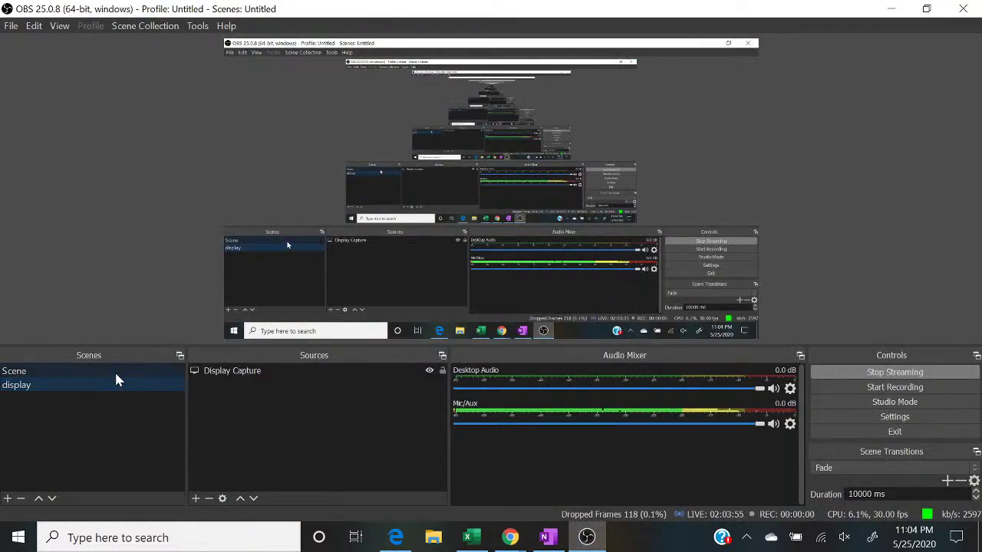
pyautogui.click(114, 370)
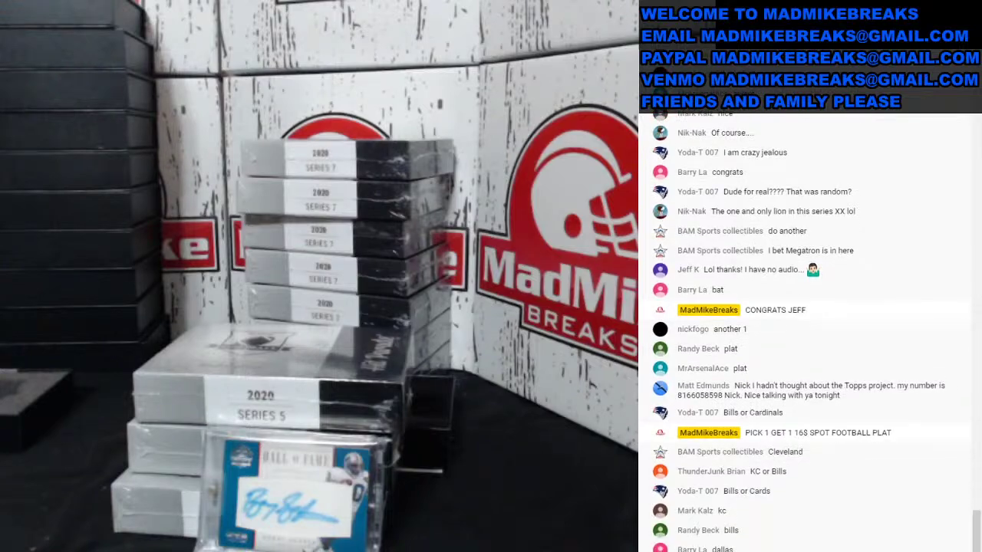
# Step: Switch OBS back to the display scene and bring Excel and the live chat forward
pyautogui.click(31, 386)
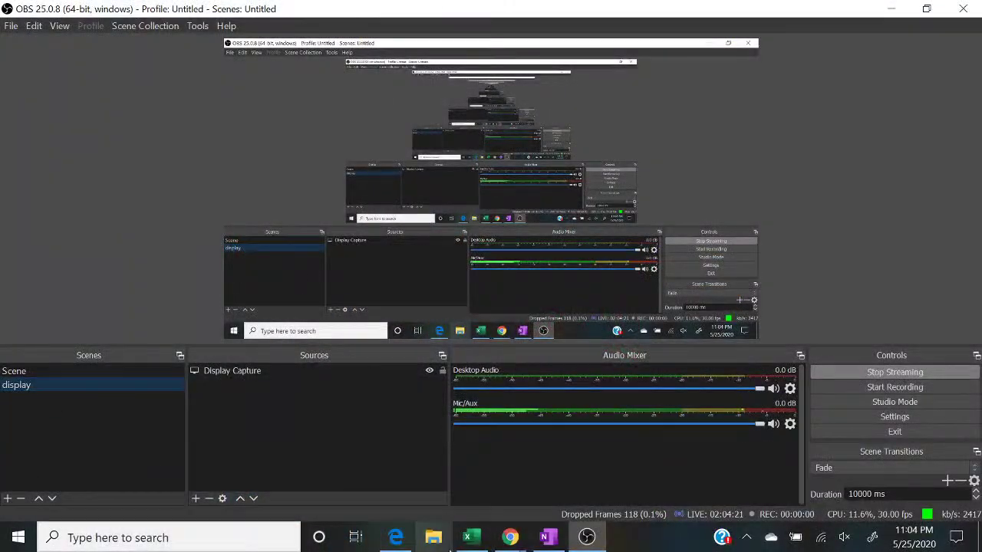
pyautogui.click(471, 547)
pyautogui.moveTo(510, 538)
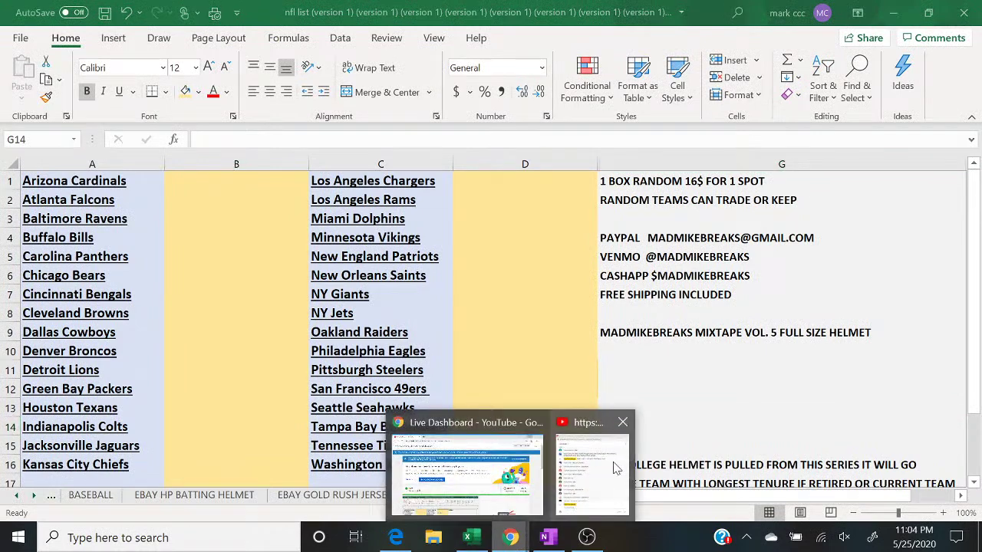
pyautogui.click(614, 468)
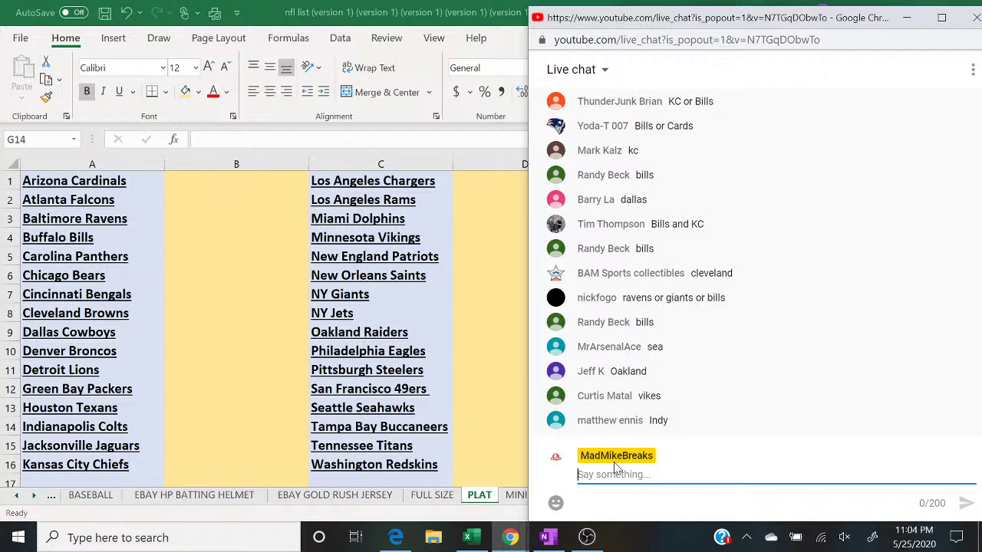
# Step: Enter buyer names in B4 for the Buffalo Bills and B8 for the Cleveland Browns
pyautogui.scroll(2, 618, 422)
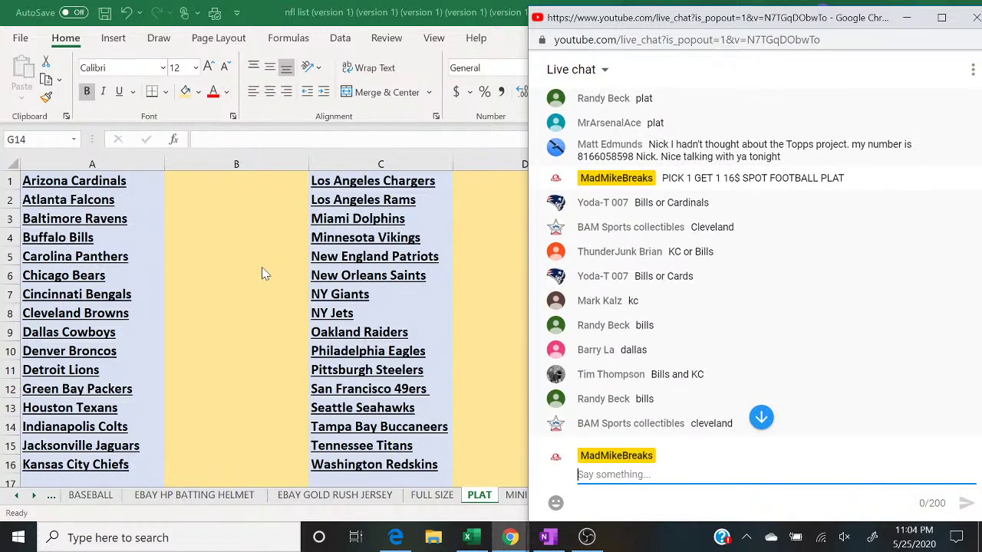
pyautogui.click(190, 244)
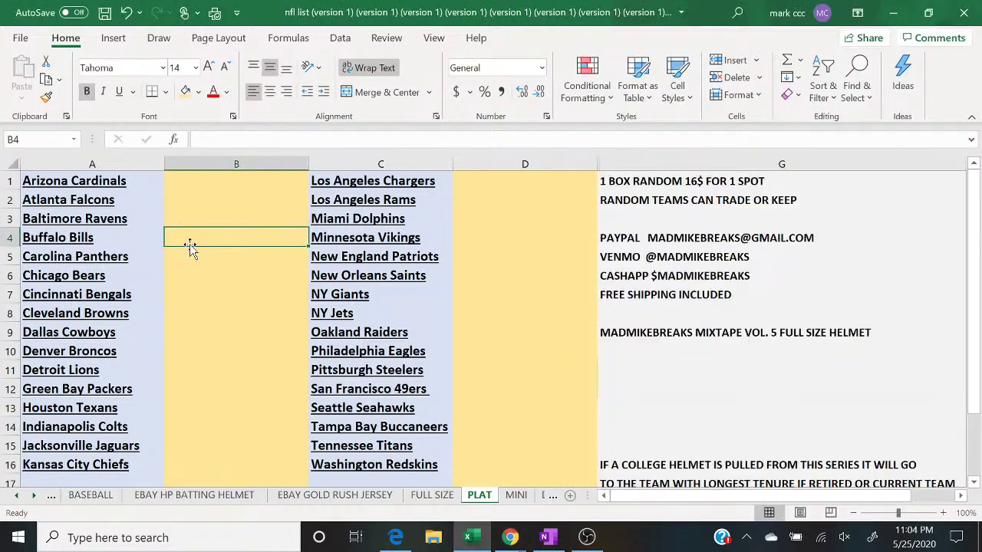
pyautogui.write('YODA')
pyautogui.press('Return')
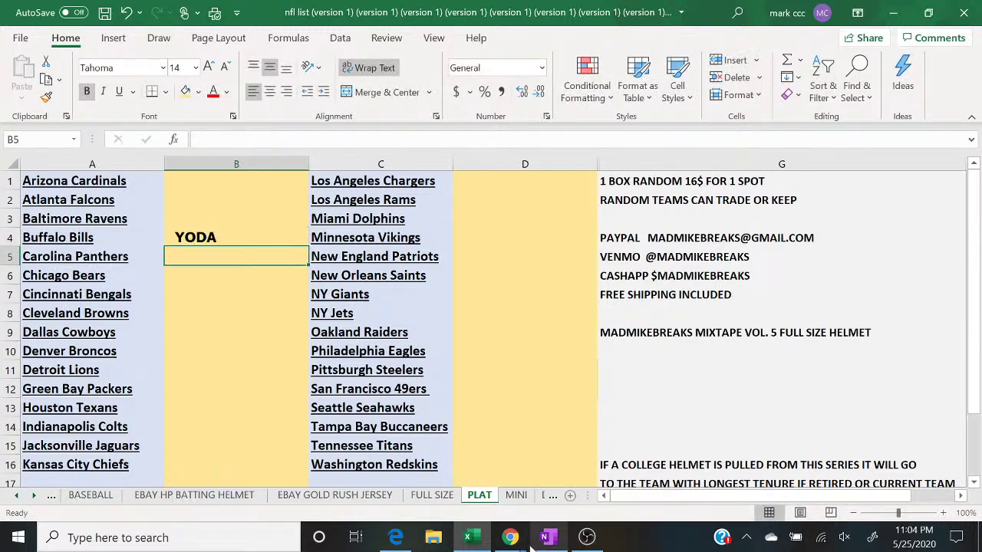
pyautogui.moveTo(510, 537)
pyautogui.click(591, 461)
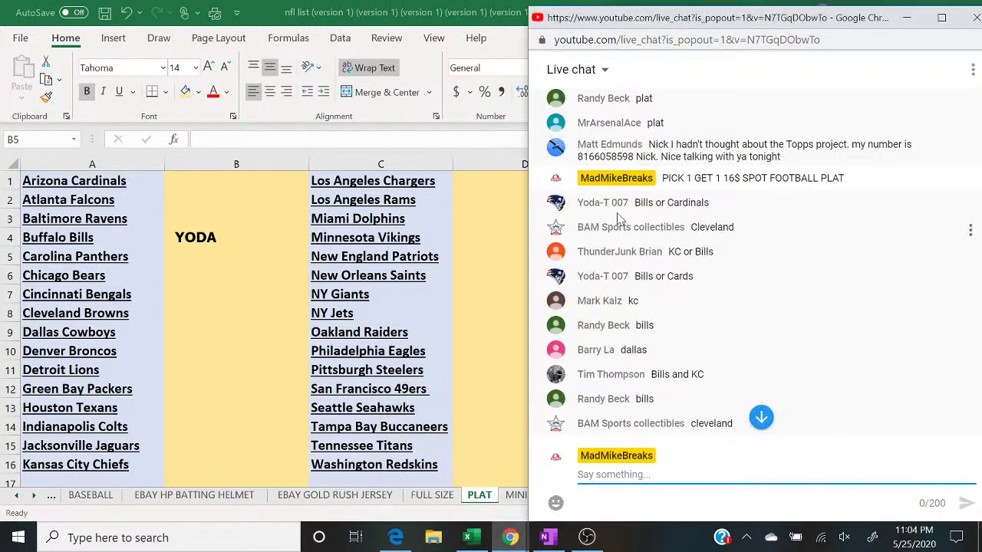
pyautogui.click(192, 317)
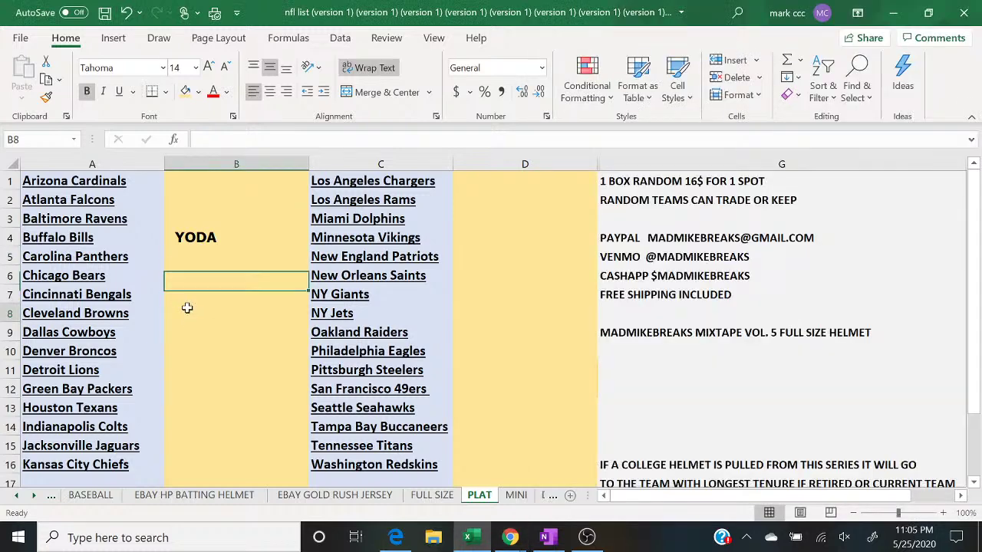
pyautogui.write('BAM SPORTS')
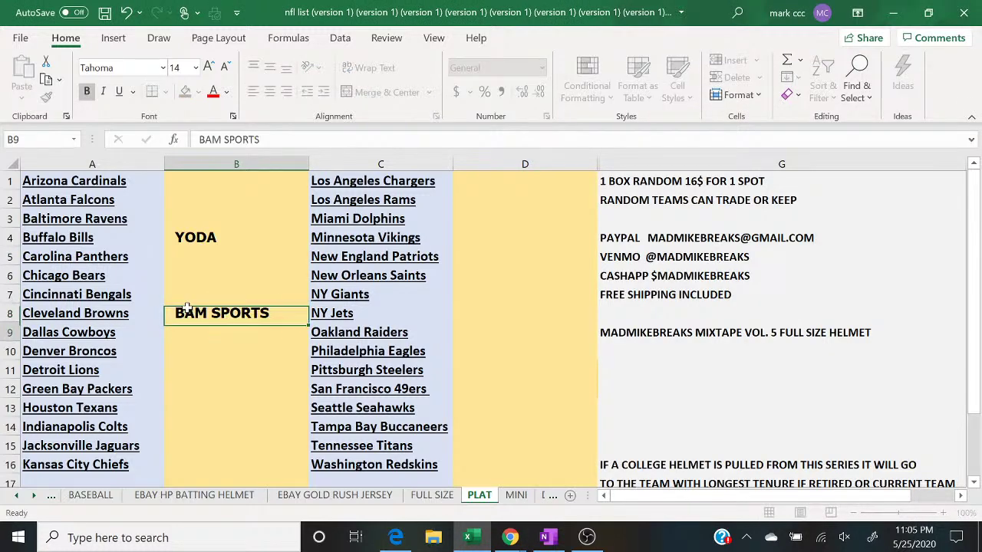
pyautogui.press('Return')
pyautogui.moveTo(511, 541)
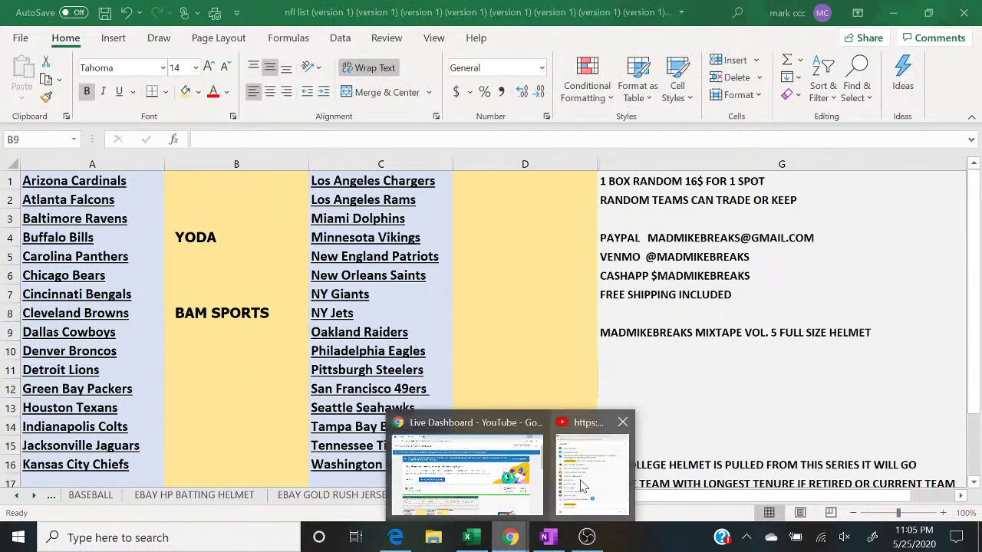
pyautogui.click(581, 482)
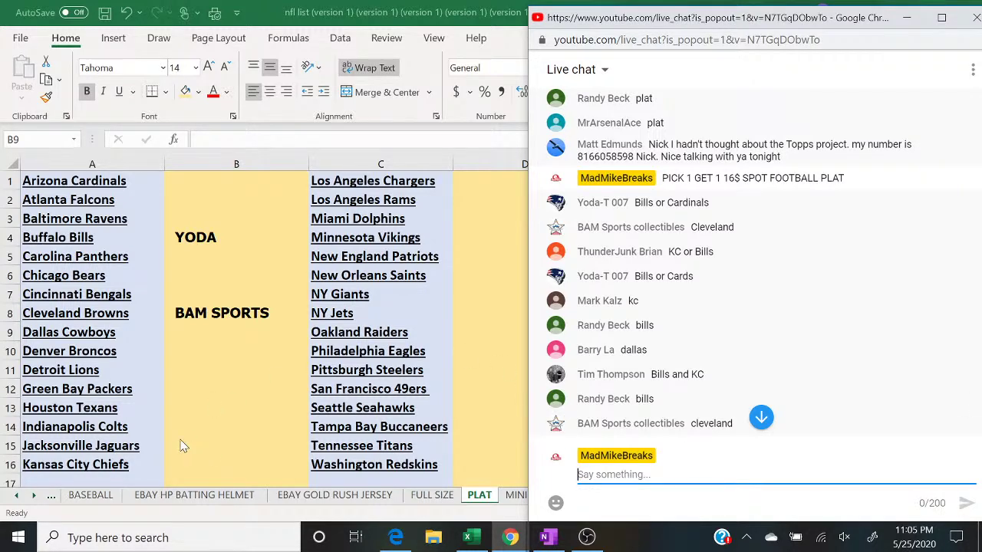
# Step: Enter the buyer names beside the Kansas City Chiefs and Dallas Cowboys in column B
pyautogui.click(185, 469)
pyautogui.write('THUN')
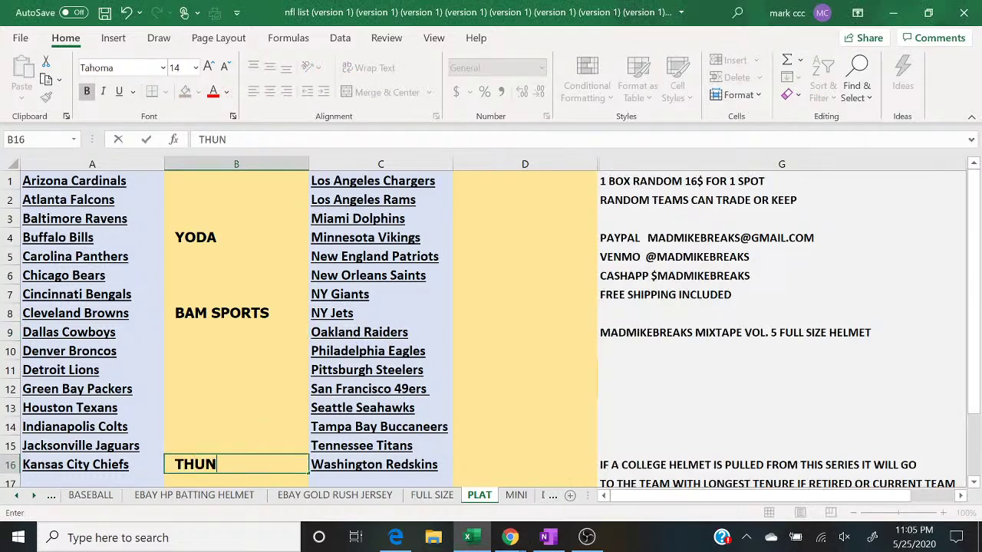
pyautogui.write('DER')
pyautogui.moveTo(510, 537)
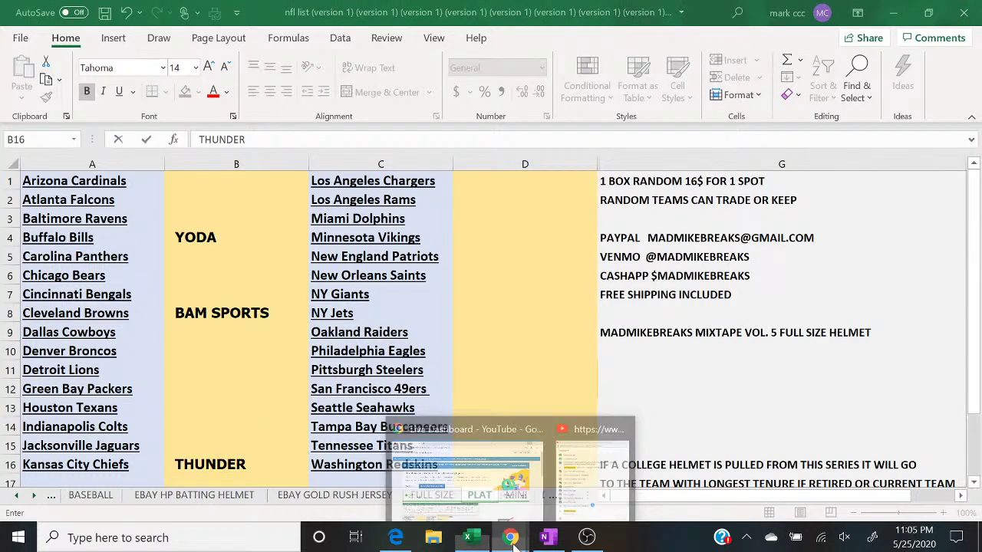
pyautogui.click(588, 500)
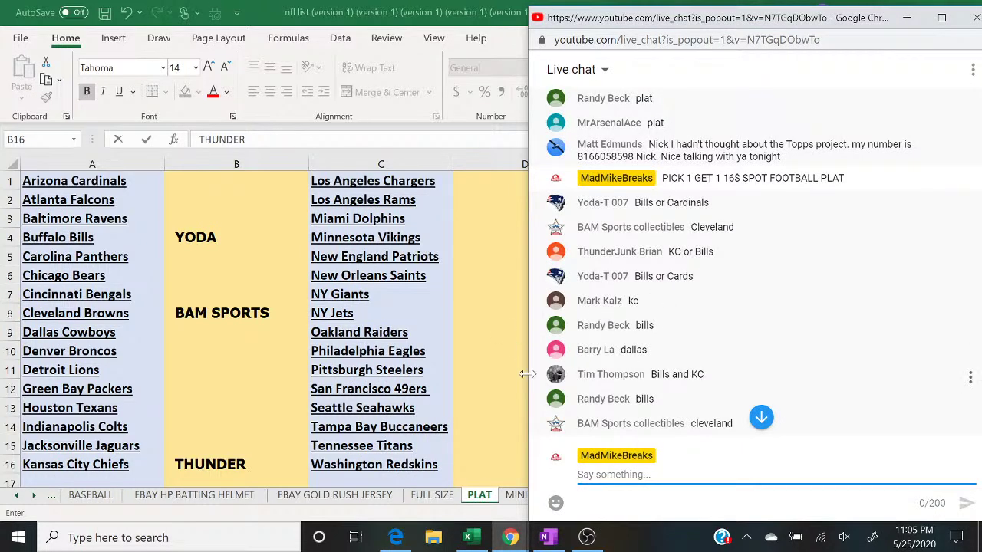
pyautogui.click(211, 336)
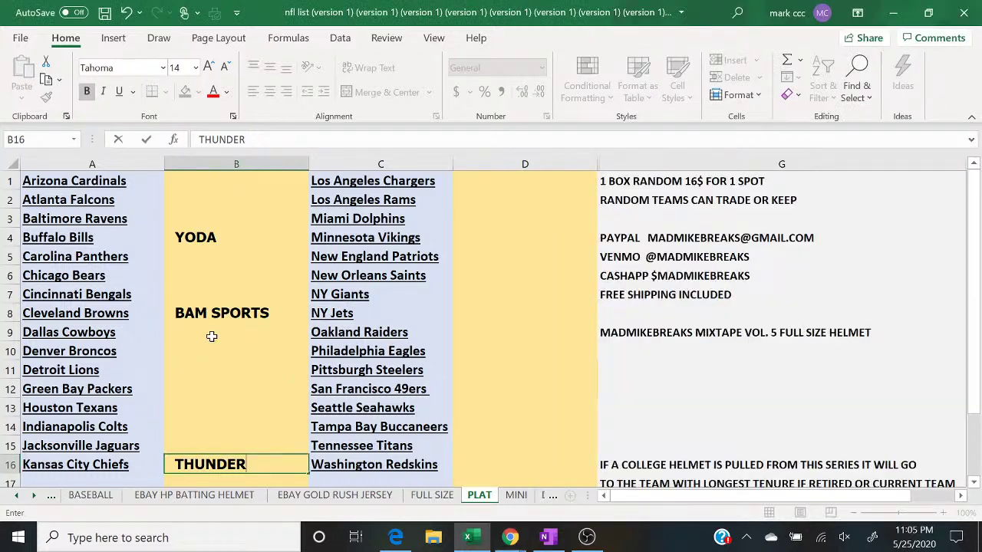
pyautogui.write('BARRY')
pyautogui.press('Return')
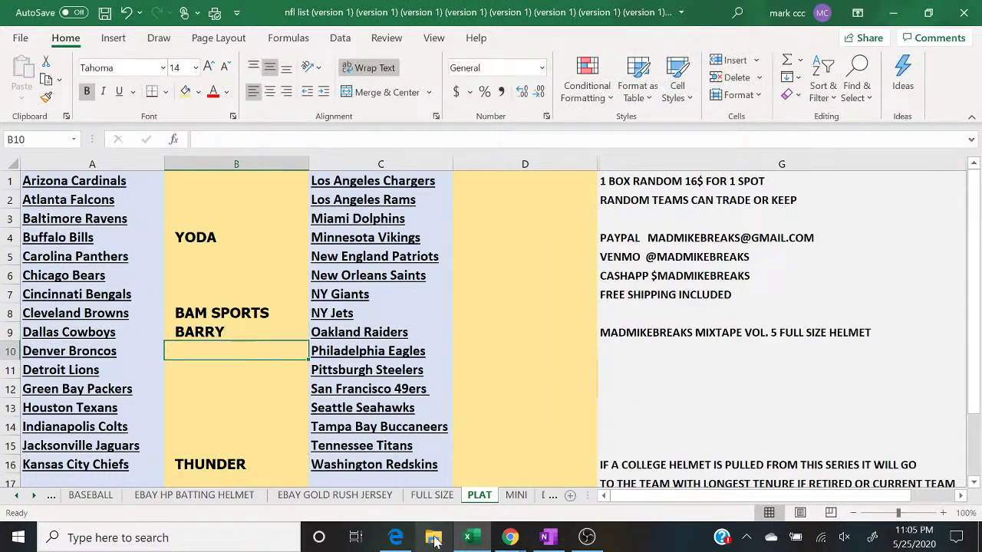
pyautogui.moveTo(503, 537)
pyautogui.click(589, 468)
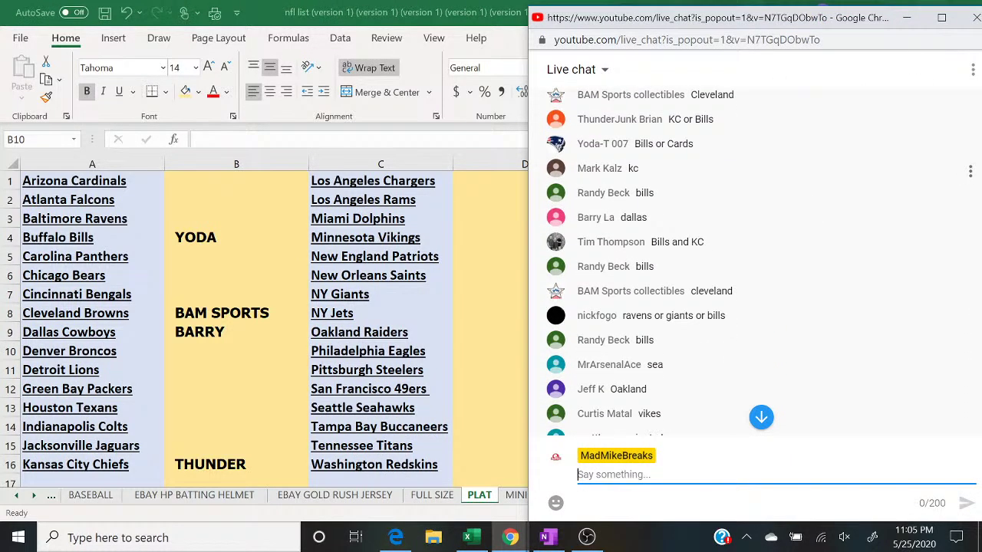
# Step: Enter the Baltimore Ravens buyer name and type another claimed buyer's name
pyautogui.click(204, 222)
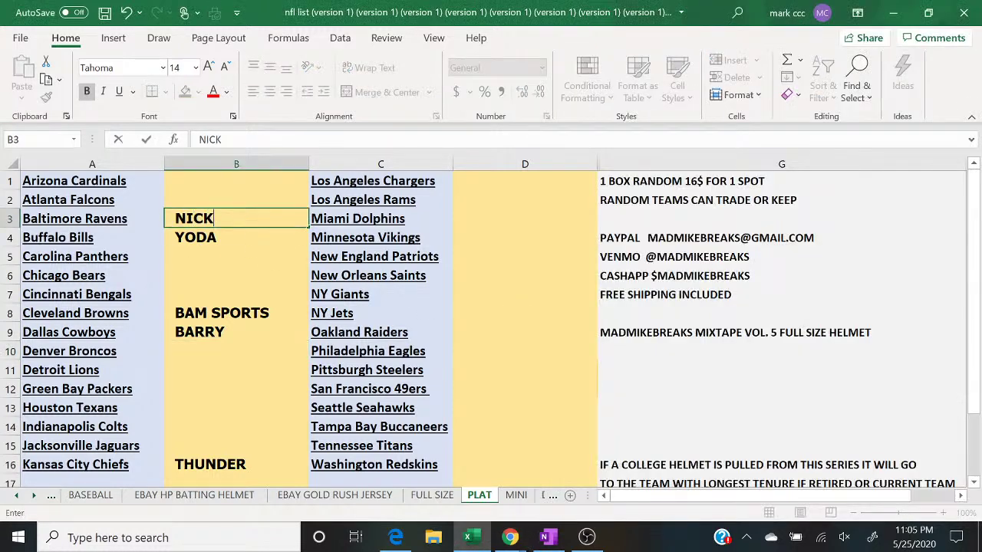
pyautogui.press('Return')
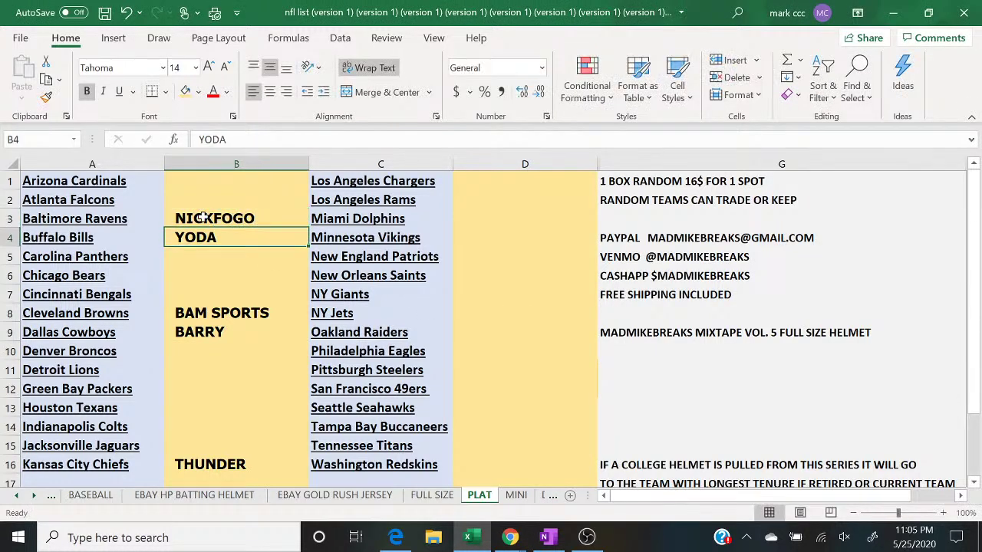
pyautogui.moveTo(510, 537)
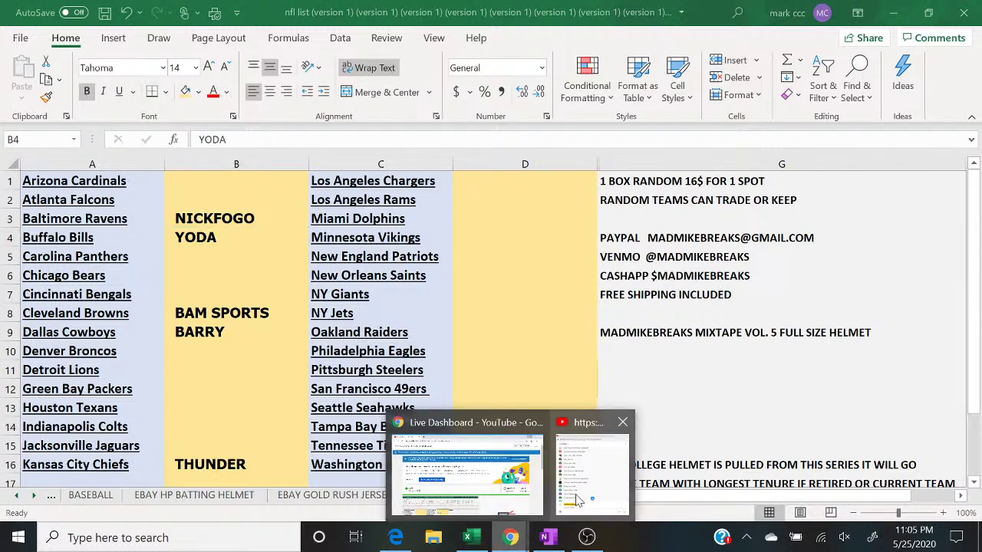
pyautogui.click(577, 501)
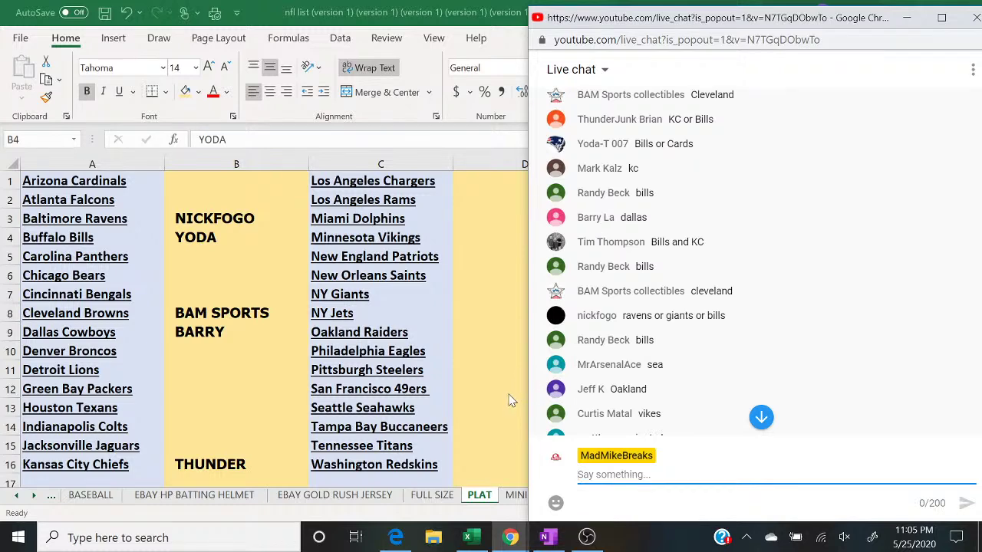
pyautogui.write('MR ACE')
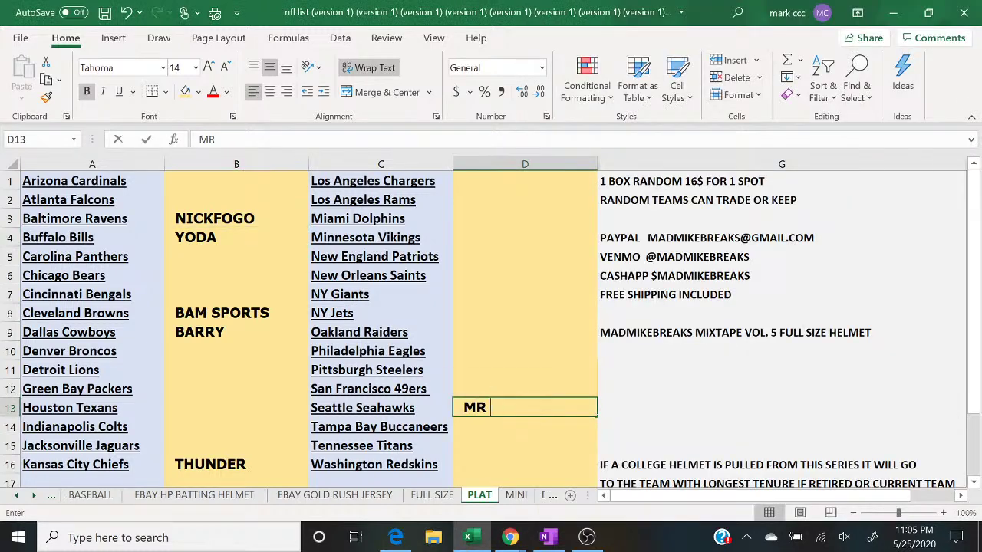
pyautogui.moveTo(510, 539)
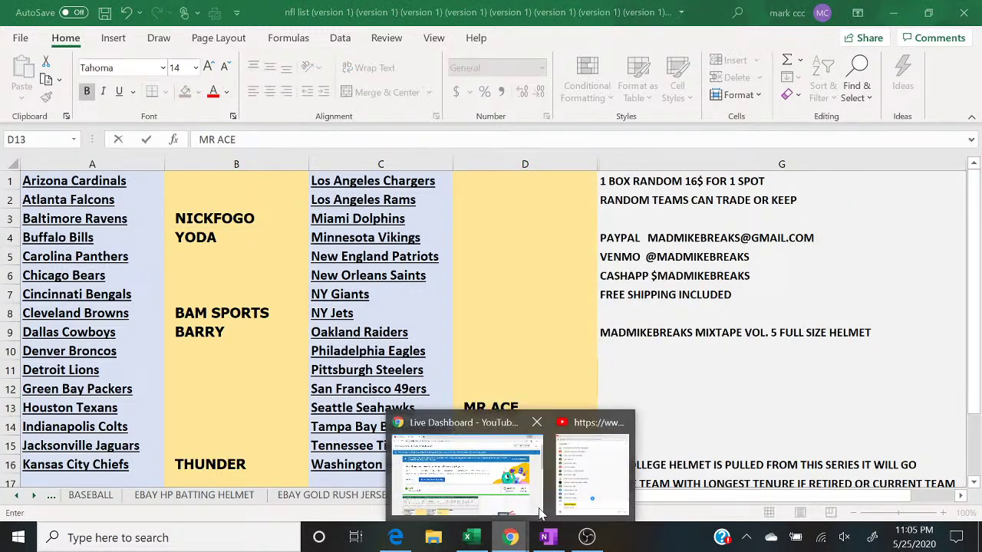
pyautogui.click(594, 480)
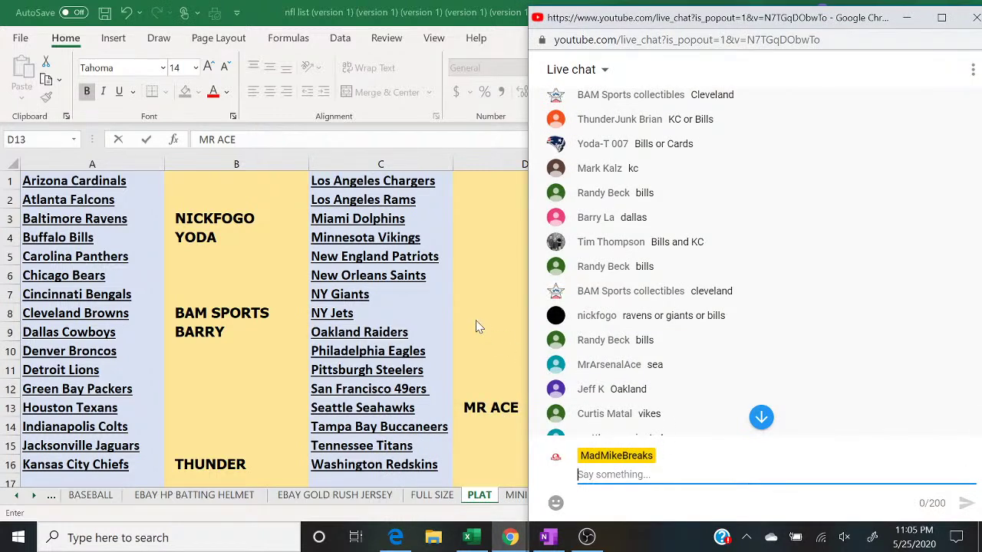
# Step: Enter the Oakland Raiders buyer name in column D and select the Minnesota Vikings cell
pyautogui.click(481, 330)
pyautogui.write('JEFF K')
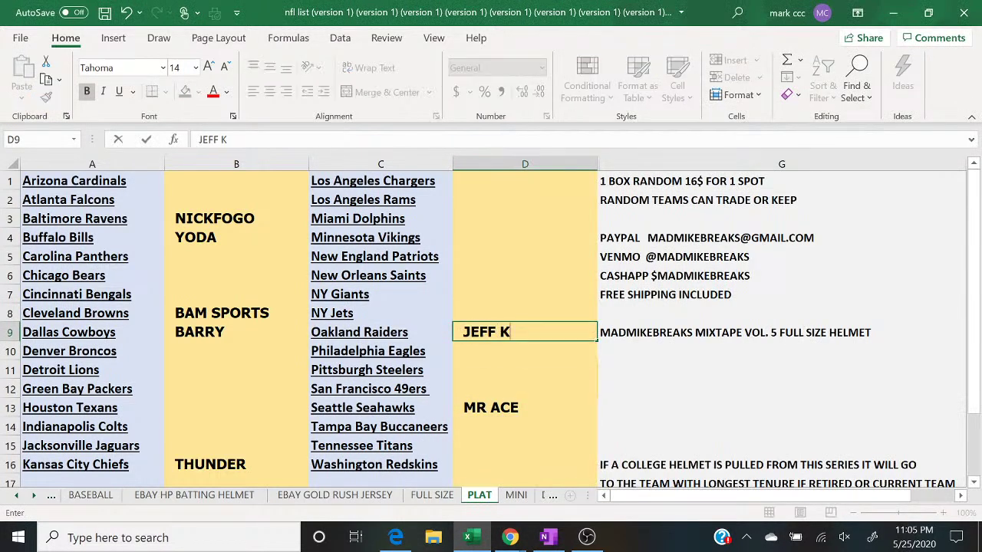
pyautogui.moveTo(504, 543)
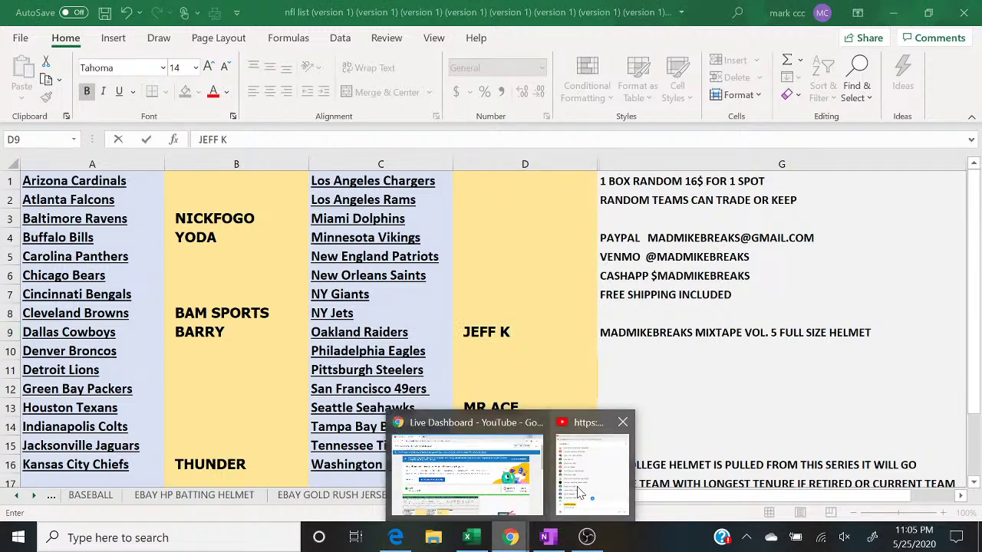
pyautogui.click(592, 476)
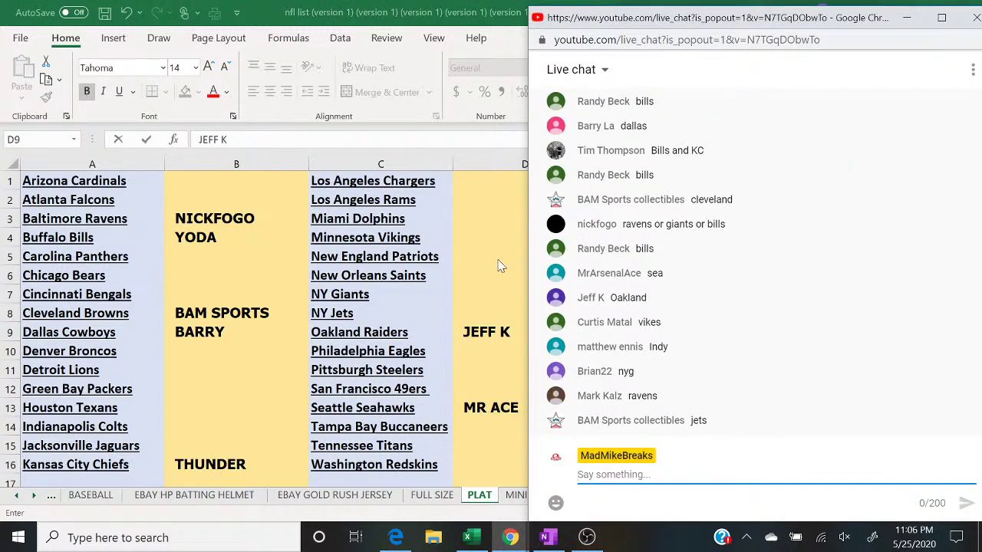
pyautogui.hotkey('alt', 'Tab')
pyautogui.click(468, 238)
# Step: Enter the buyer names beside the Minnesota Vikings and Indianapolis Colts
pyautogui.write('CURT')
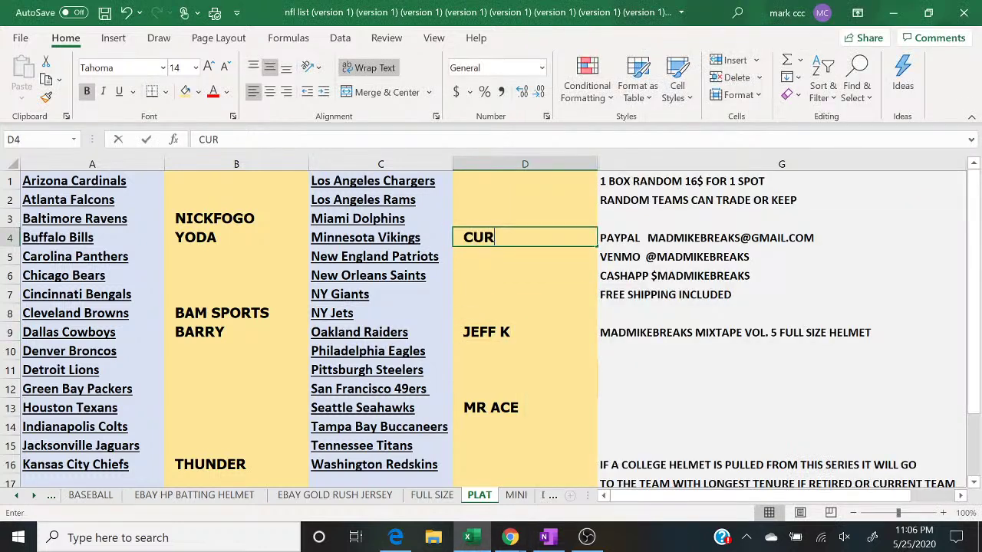
pyautogui.moveTo(510, 537)
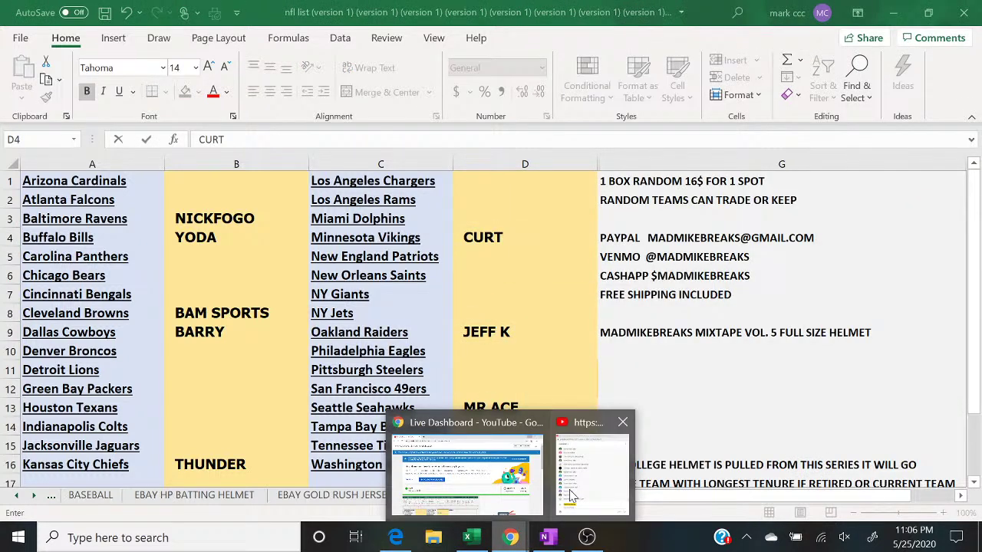
pyautogui.click(576, 465)
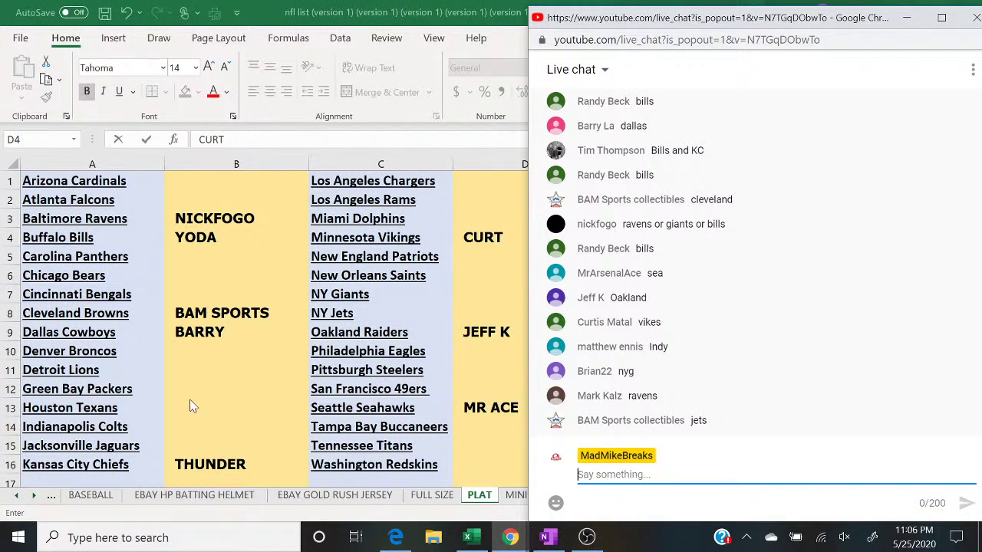
pyautogui.click(198, 429)
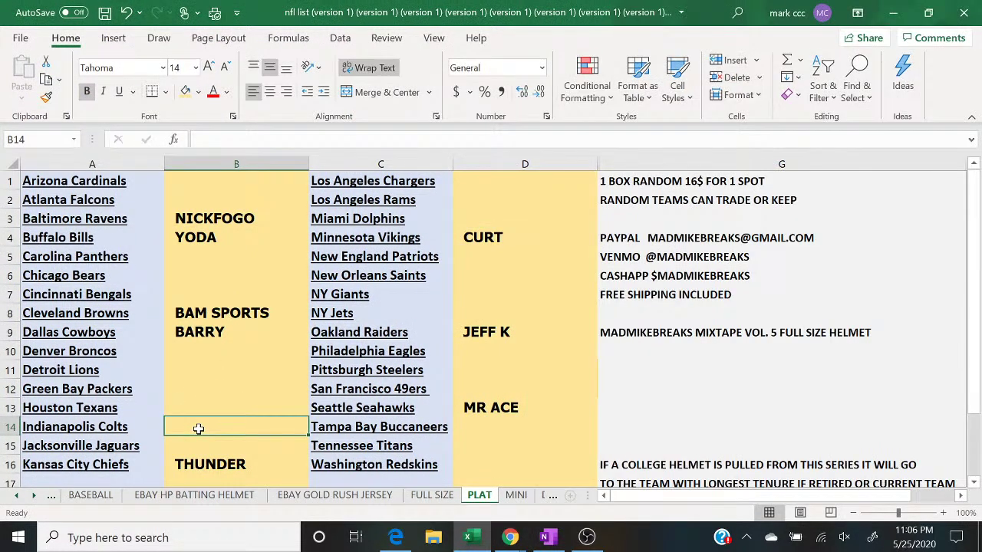
pyautogui.write('ENNIS')
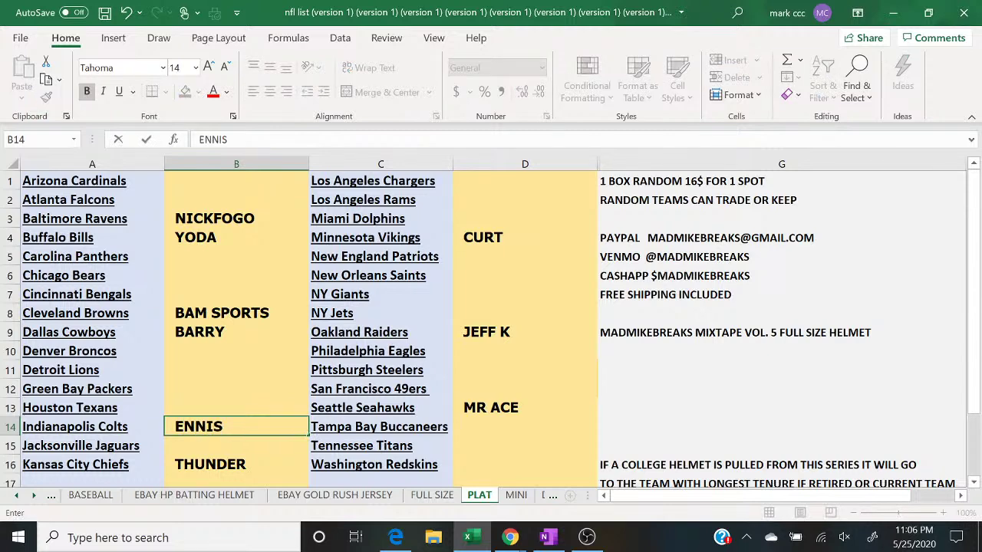
pyautogui.click(510, 537)
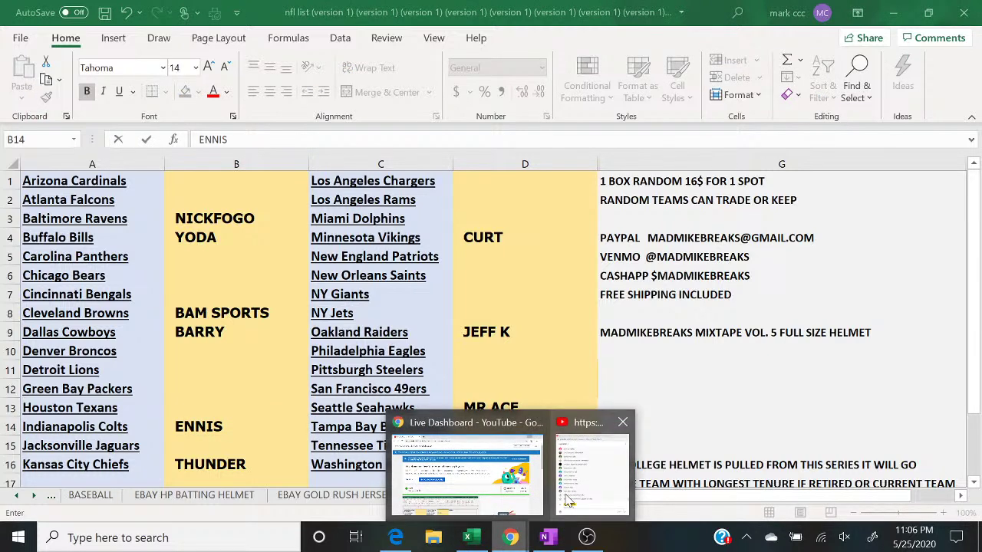
pyautogui.click(569, 500)
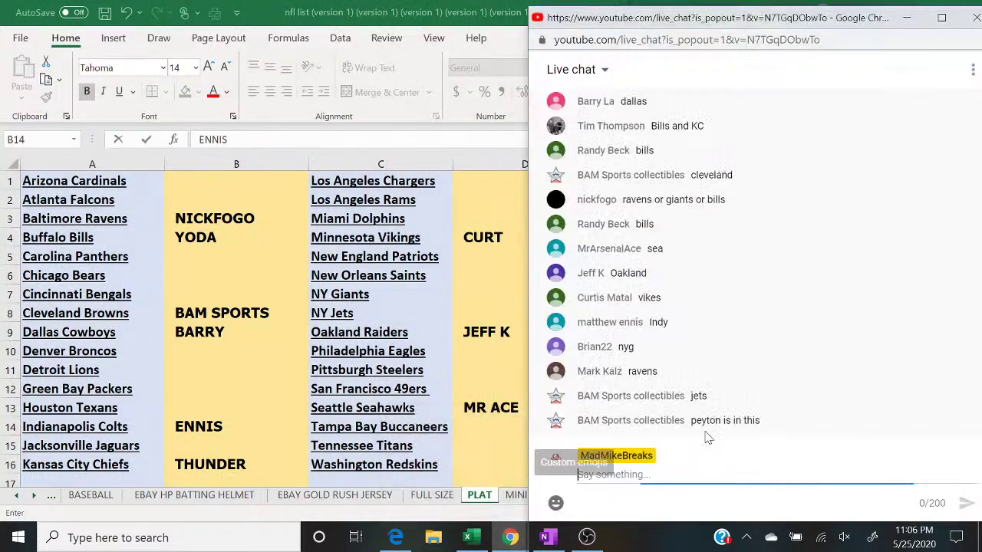
# Step: Enter the NY Giants buyer name and the NY Jets buyer name in D8
pyautogui.click(487, 297)
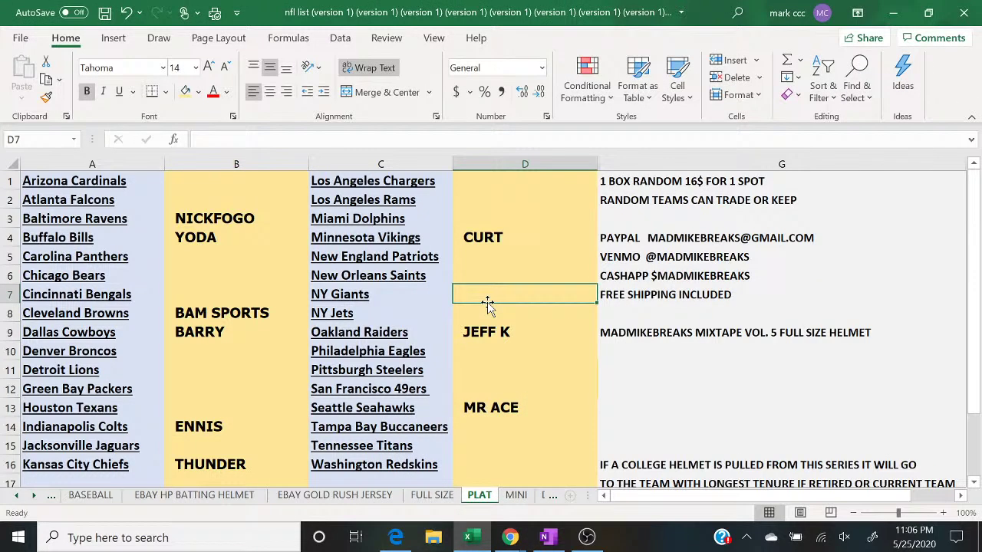
pyautogui.write('BRIAN22')
pyautogui.press('Return')
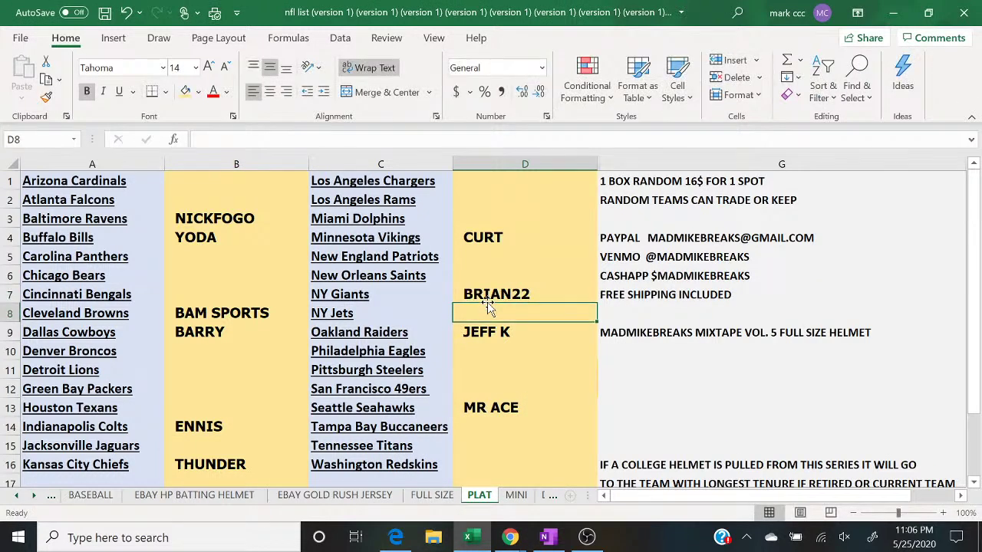
pyautogui.click(510, 546)
pyautogui.click(589, 477)
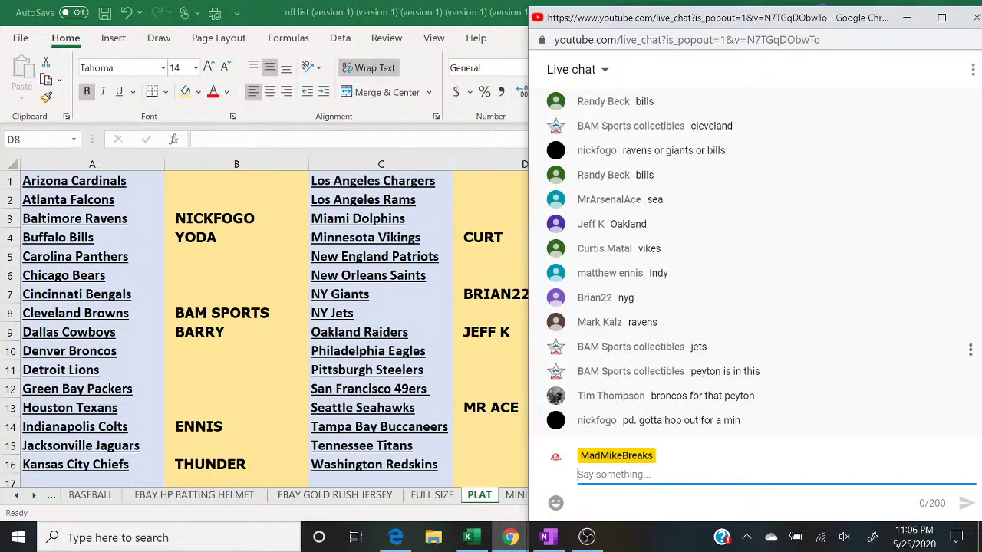
pyautogui.click(475, 314)
pyautogui.write('BAM SPORTS')
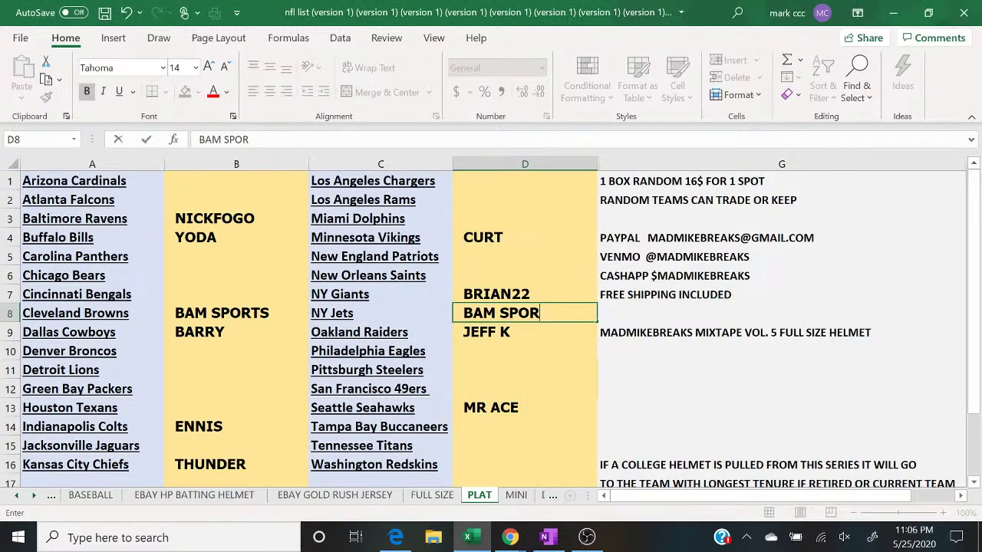
pyautogui.press('Return')
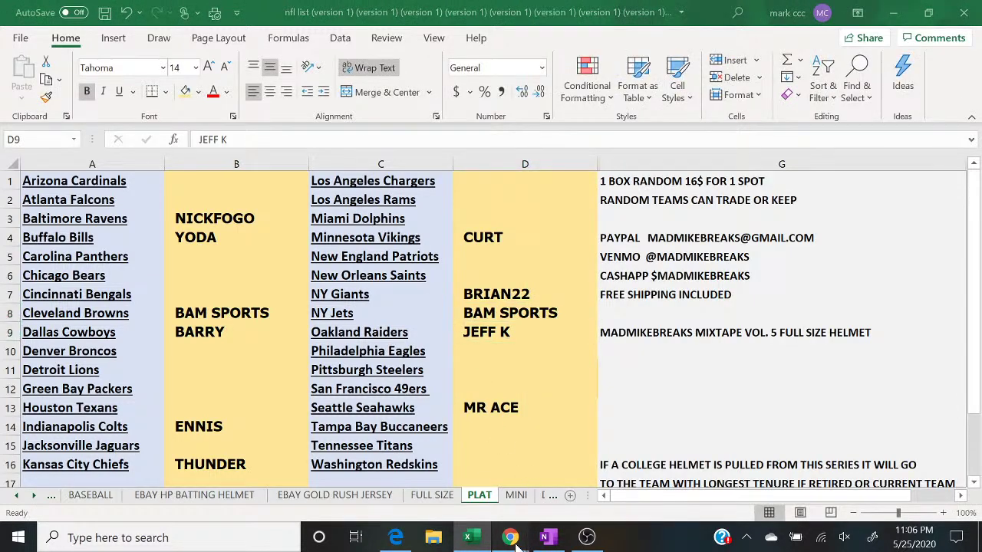
pyautogui.moveTo(510, 537)
pyautogui.click(588, 477)
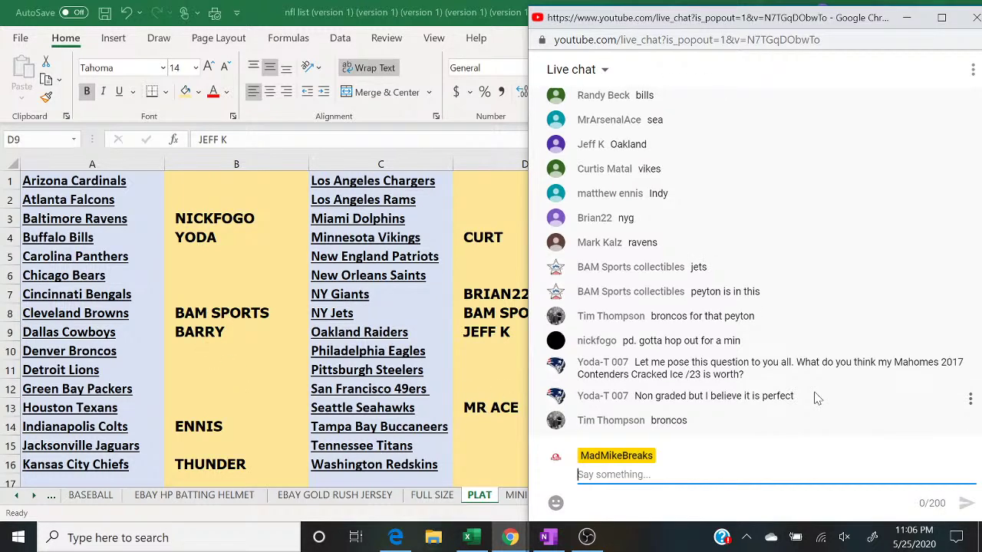
# Step: Type the Denver Broncos buyer's name into B10 and bring the live chat forward
pyautogui.click(201, 351)
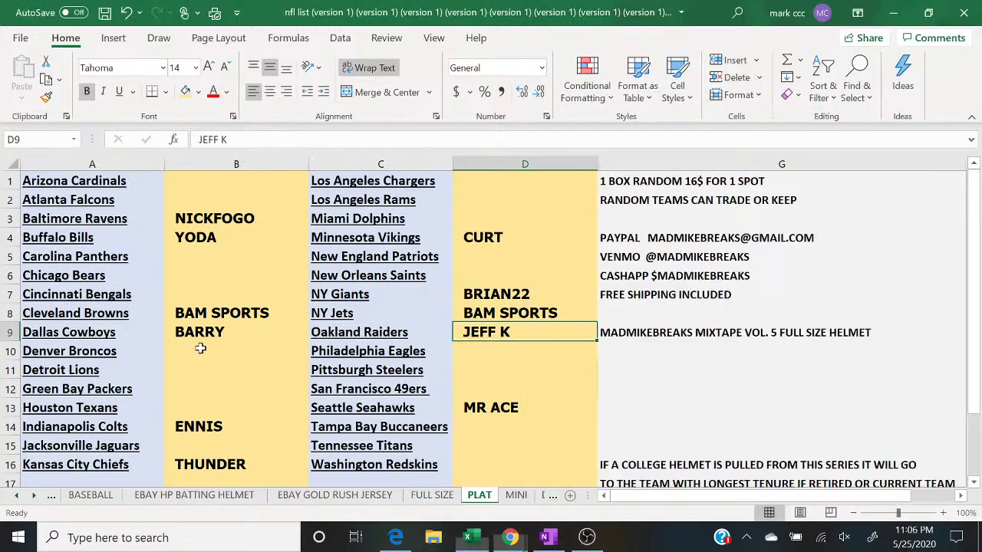
pyautogui.write('TIM')
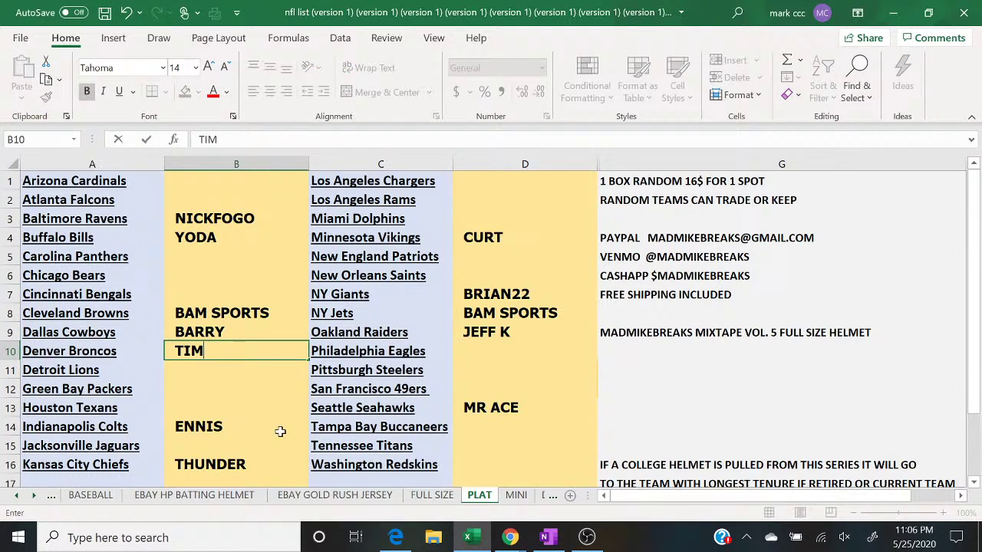
pyautogui.click(511, 537)
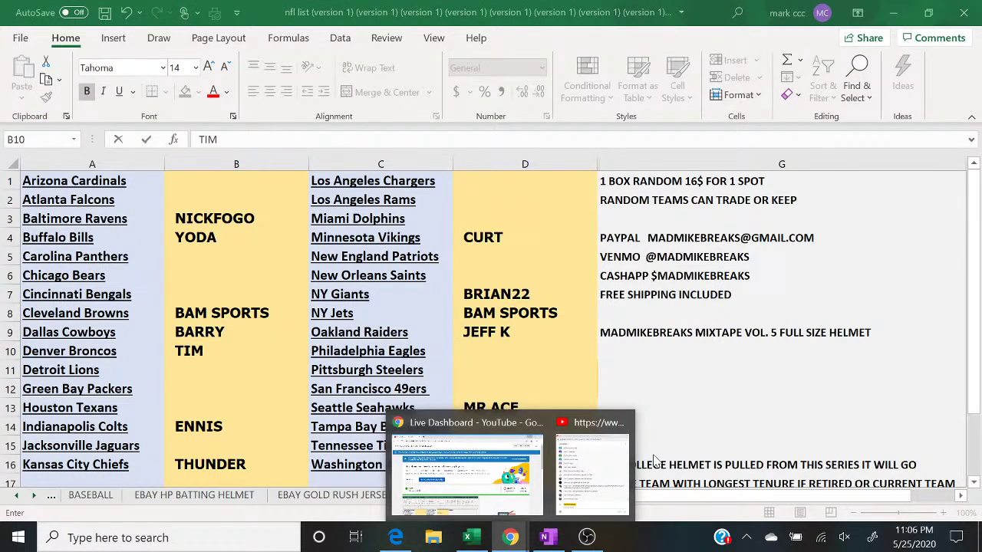
pyautogui.click(591, 470)
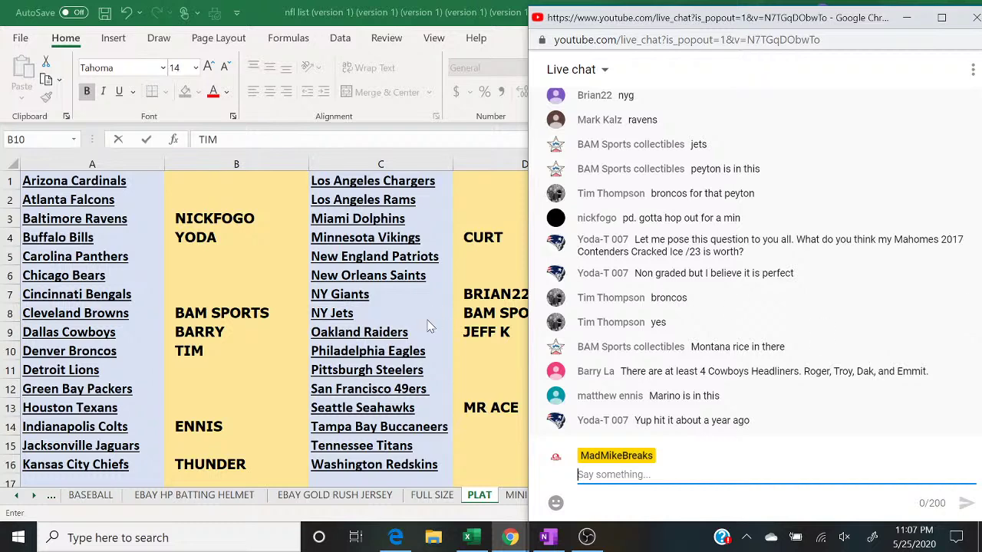
# Step: Bring Excel back in front with cell B14 selected
pyautogui.click(209, 427)
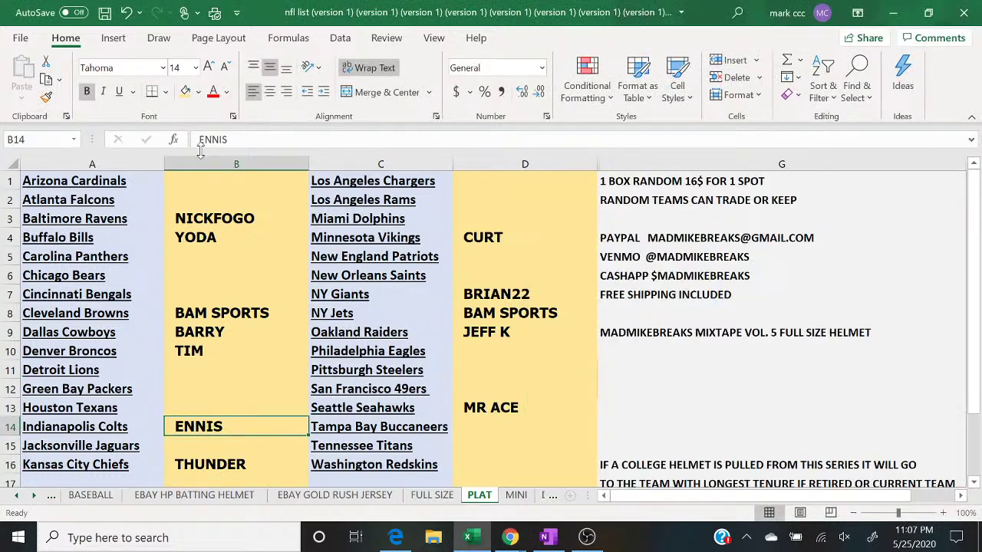
# Step: Fill cell B14 beside the Colts and B3 beside the Ravens light green
pyautogui.click(197, 92)
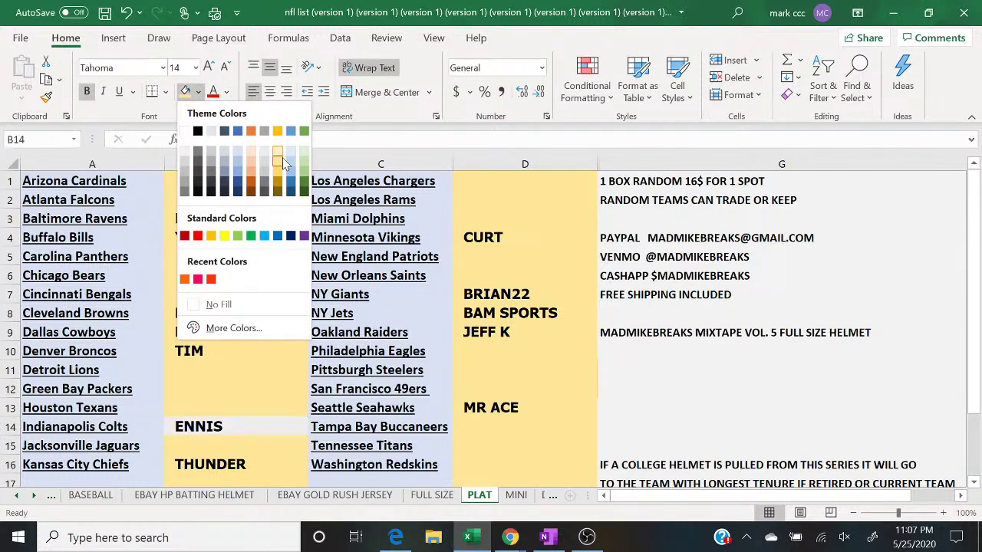
pyautogui.click(304, 172)
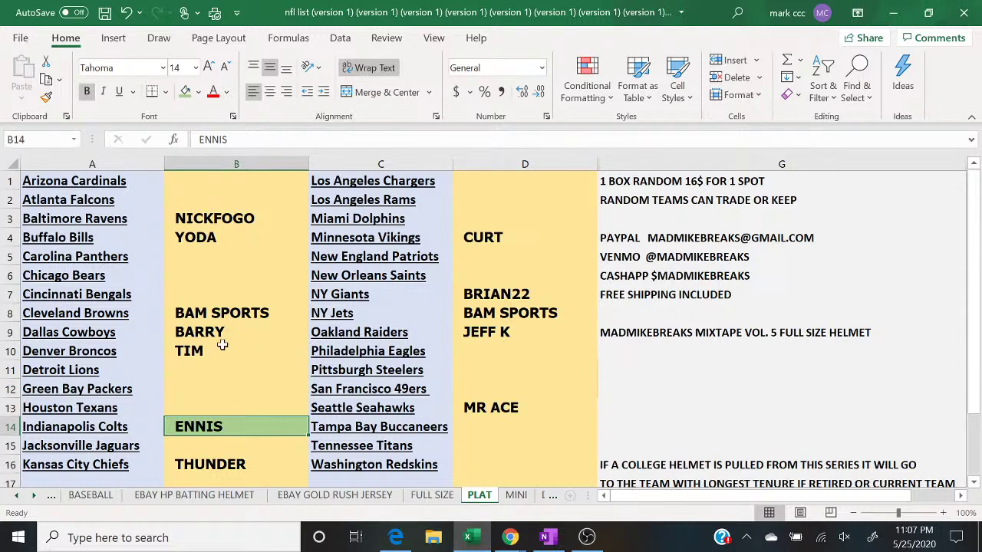
pyautogui.click(230, 218)
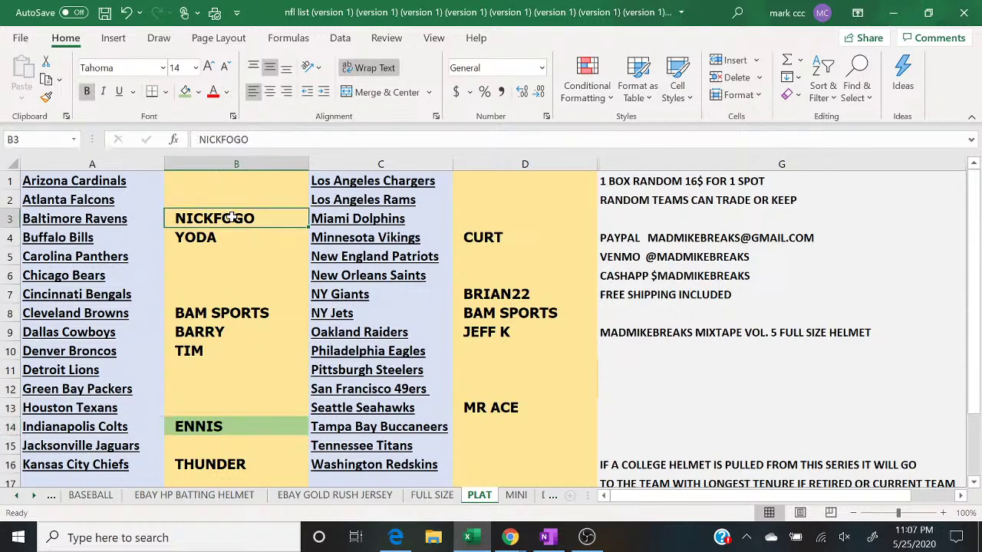
pyautogui.click(185, 92)
pyautogui.moveTo(510, 537)
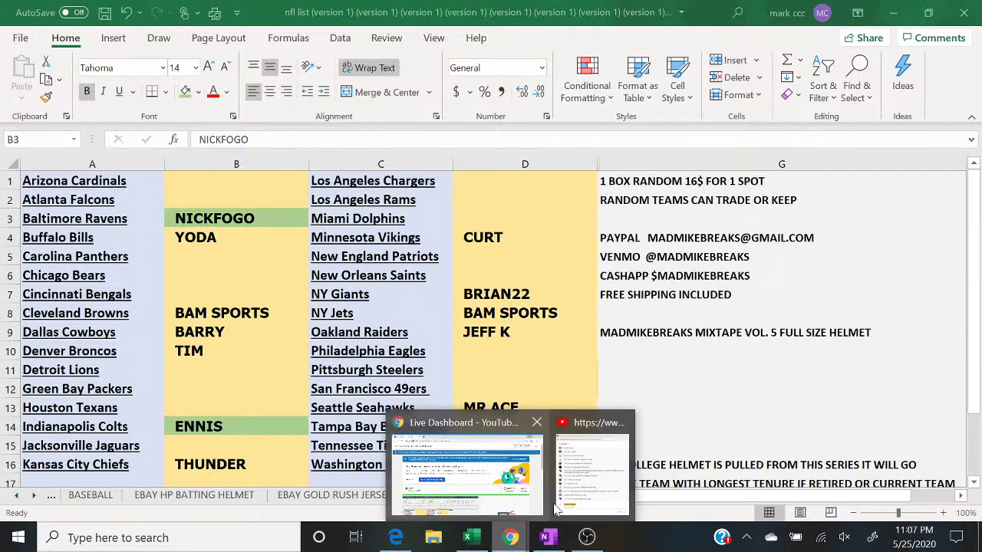
pyautogui.click(583, 491)
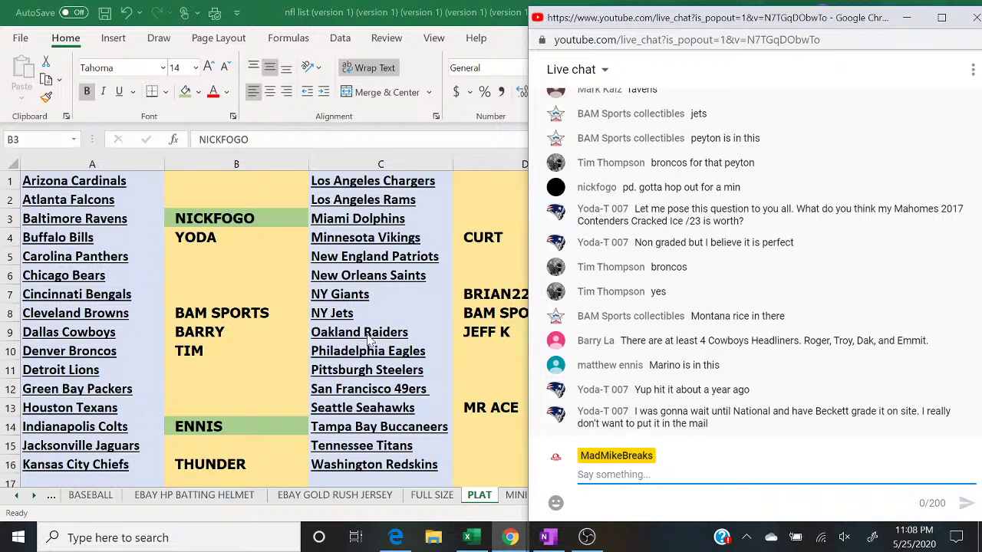
# Step: Fill B16 beside the Kansas City Chiefs light green, then switch to RANDOM.ORG results
pyautogui.click(221, 465)
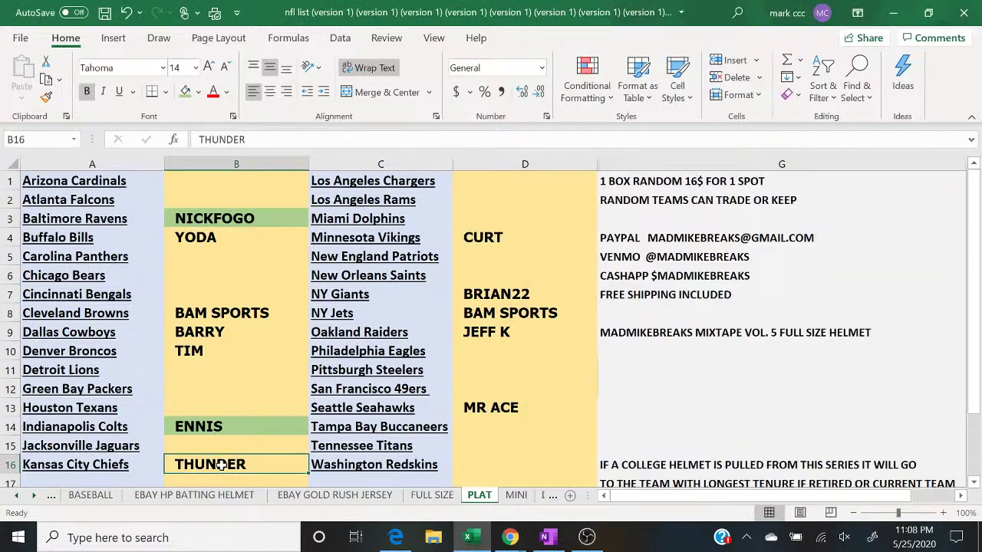
pyautogui.click(185, 91)
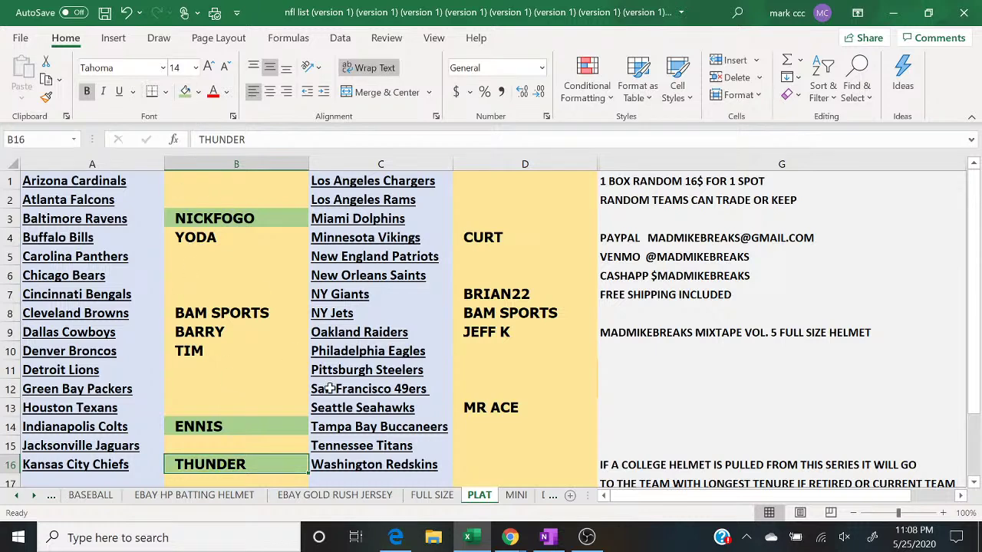
pyautogui.click(595, 468)
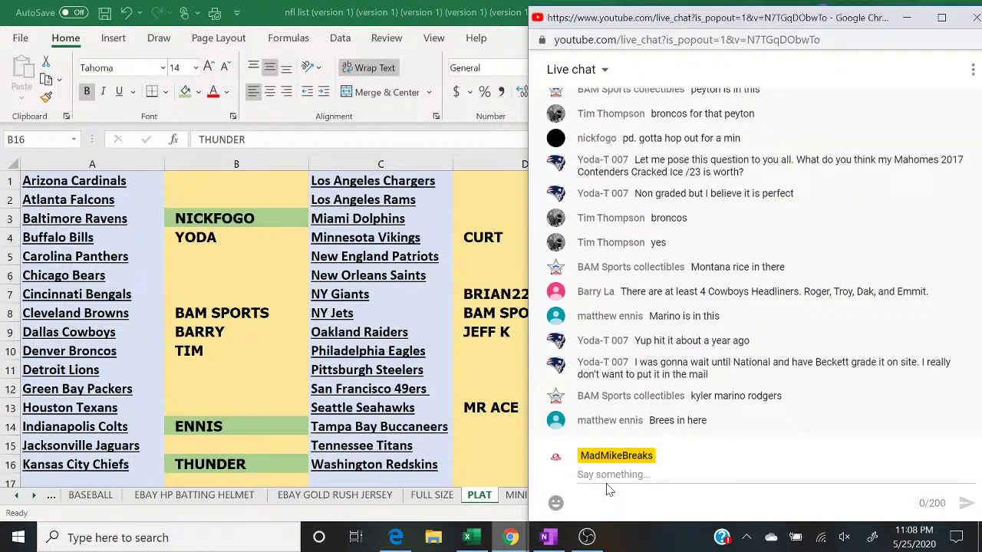
pyautogui.click(608, 488)
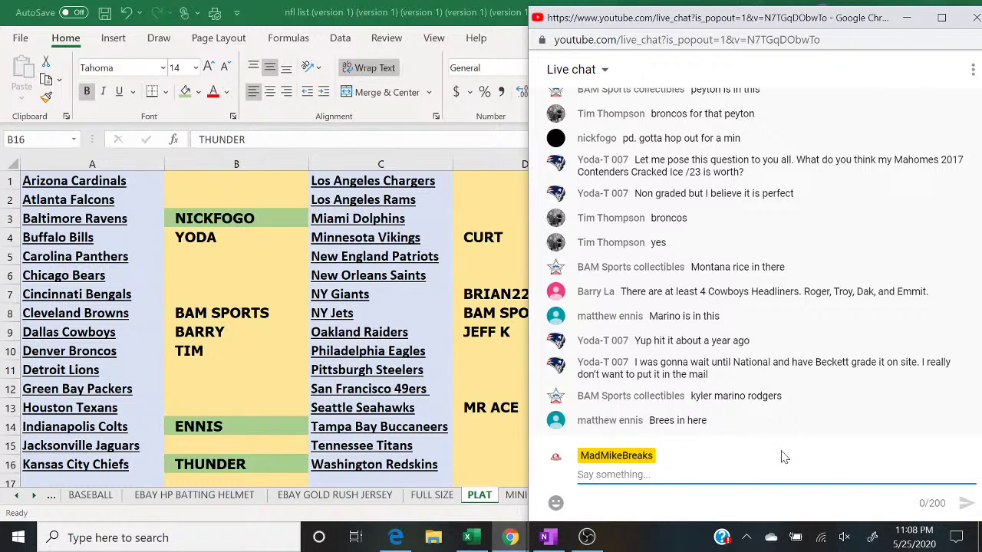
pyautogui.click(395, 537)
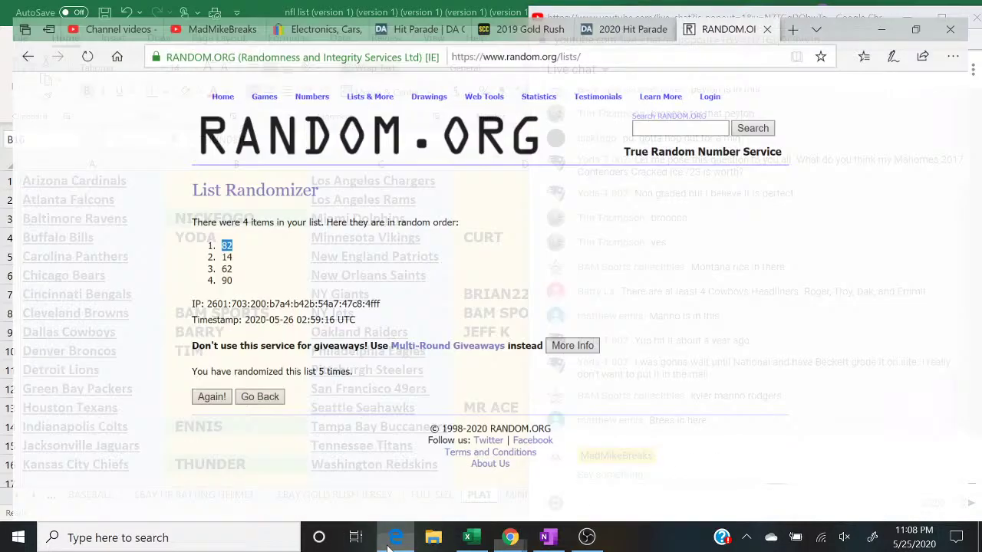
# Step: Open the 2020 Hit Parade product page and browse its first card images in the gallery
pyautogui.click(623, 12)
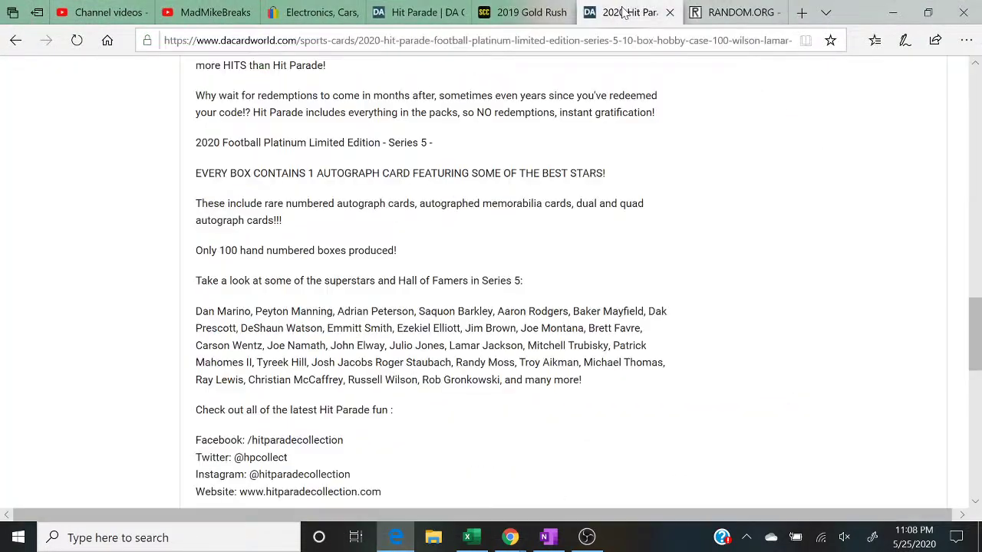
pyautogui.scroll(1, 382, 238)
pyautogui.scroll(15, 382, 238)
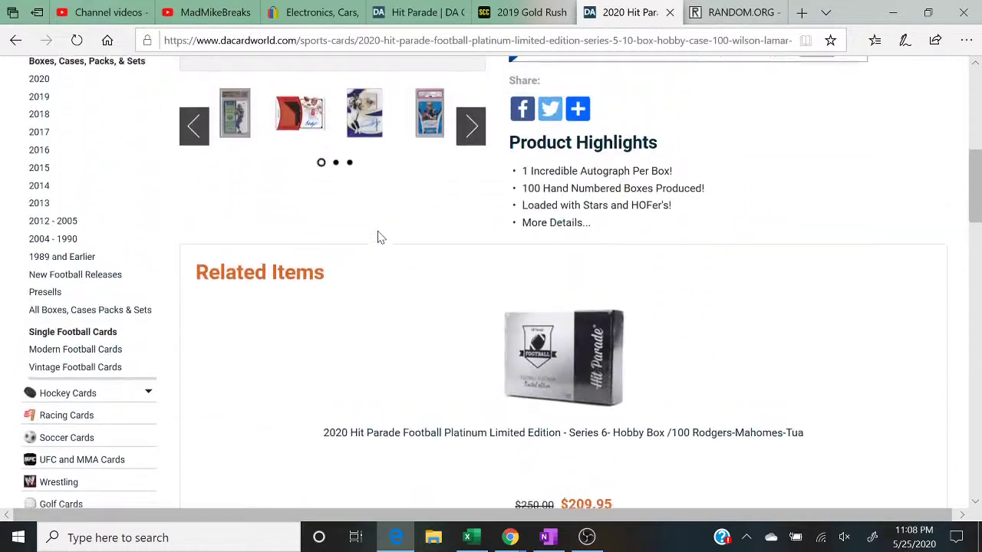
pyautogui.scroll(-3, 377, 238)
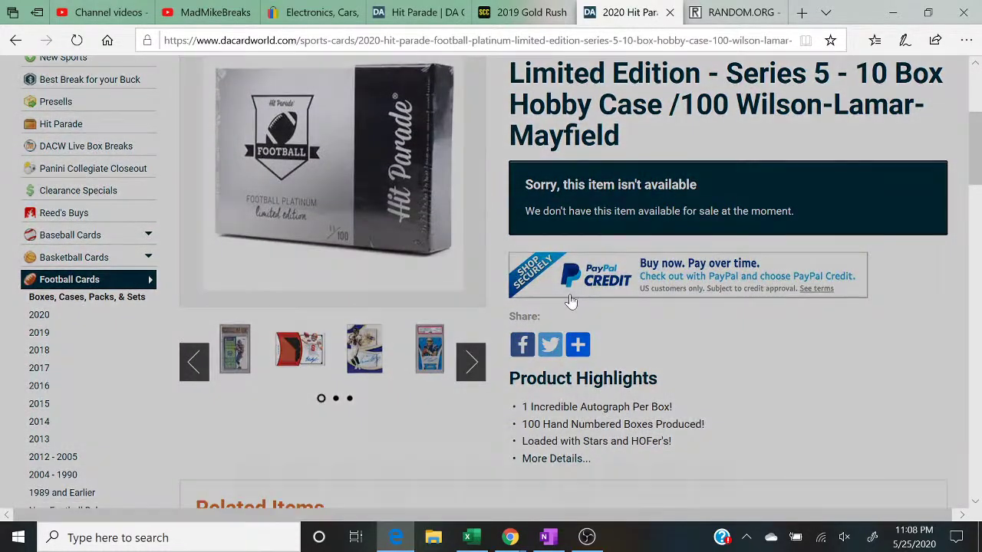
pyautogui.click(232, 346)
pyautogui.click(581, 267)
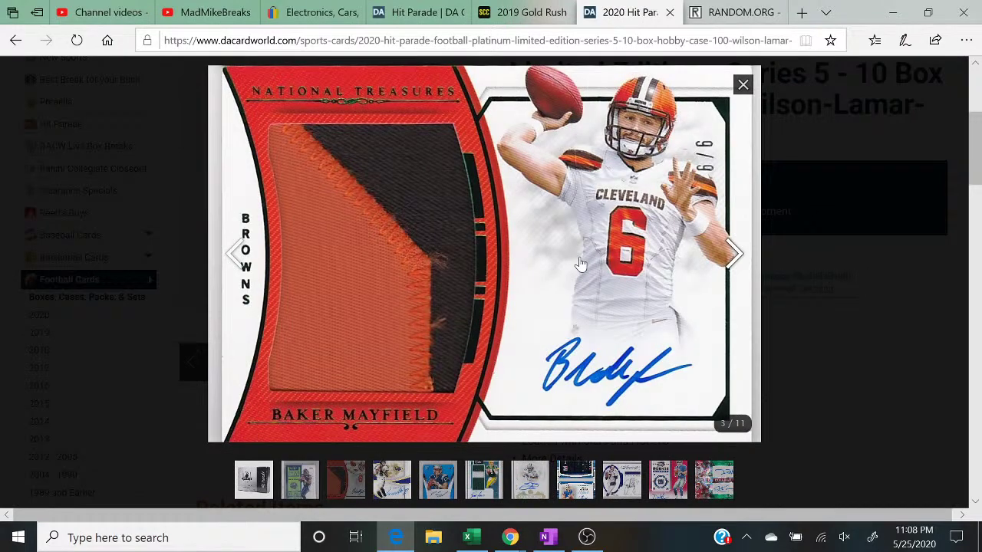
pyautogui.click(734, 265)
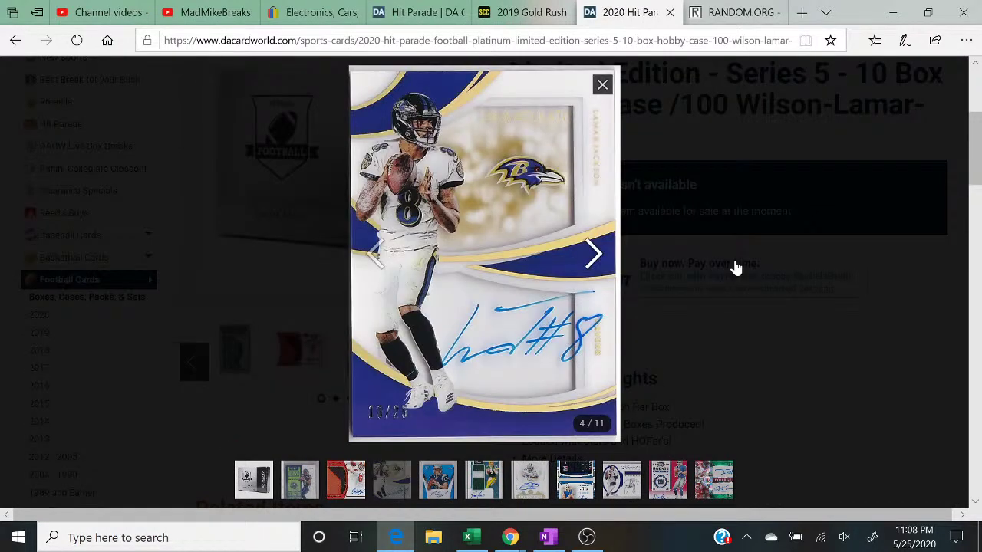
pyautogui.click(734, 265)
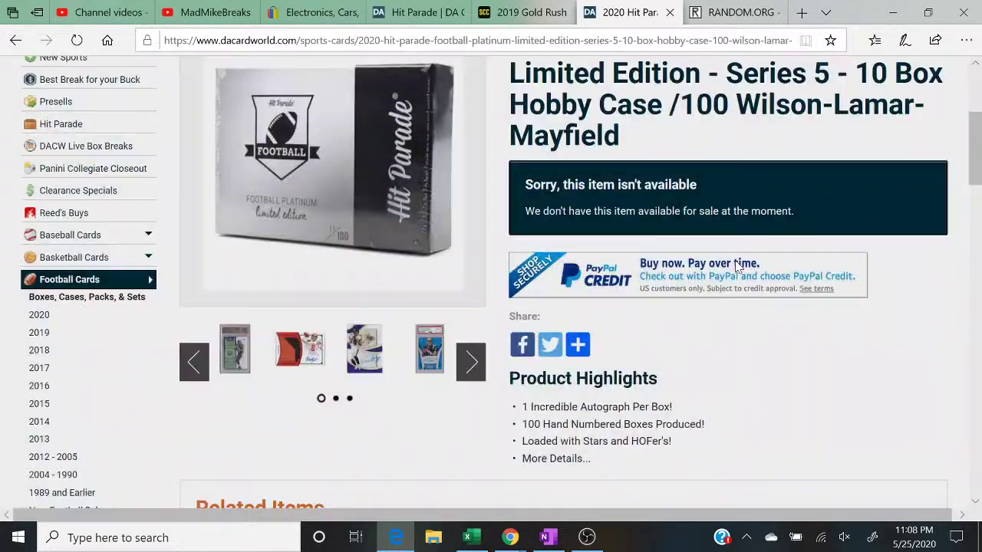
# Step: Reopen the gallery at the fifth card image, step through the remaining cards, then close it
pyautogui.click(426, 355)
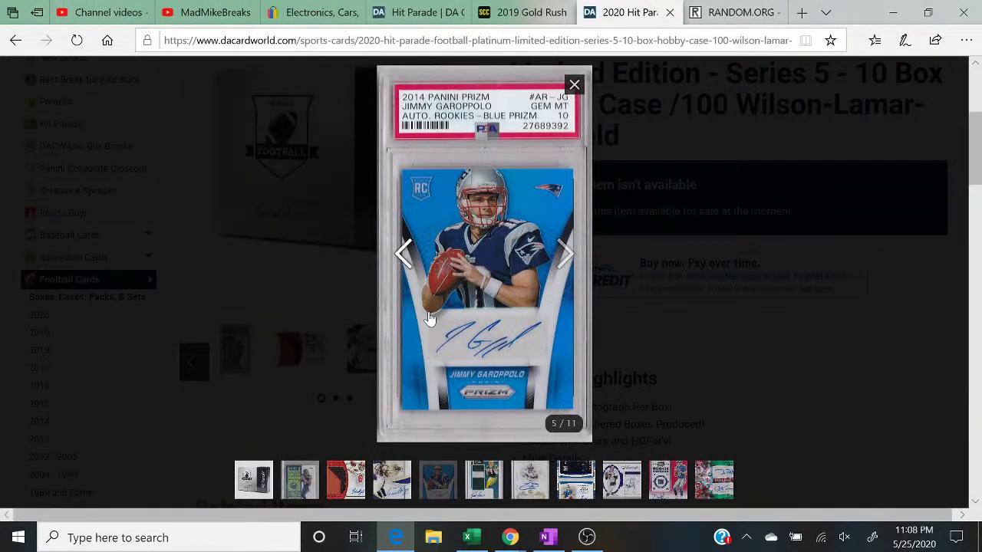
pyautogui.click(567, 257)
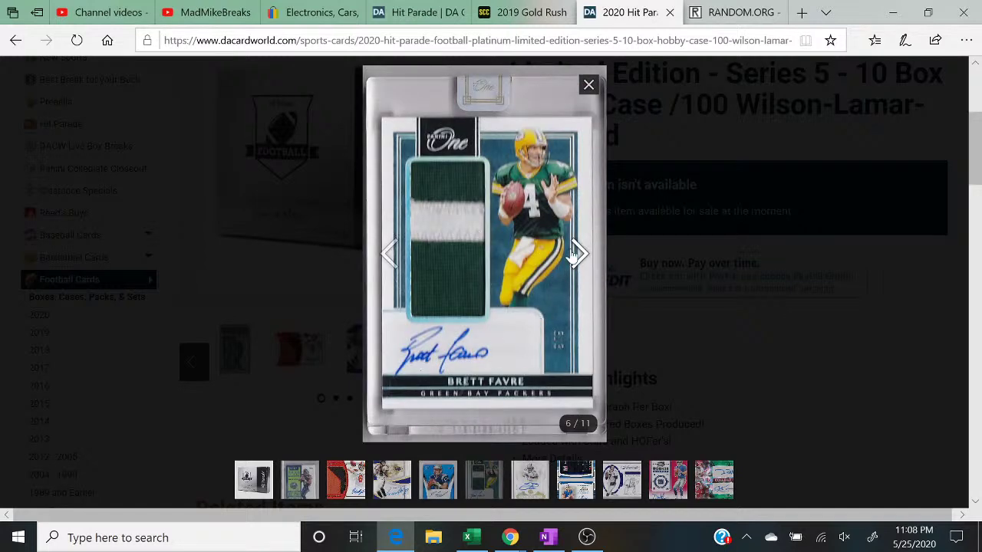
pyautogui.click(575, 253)
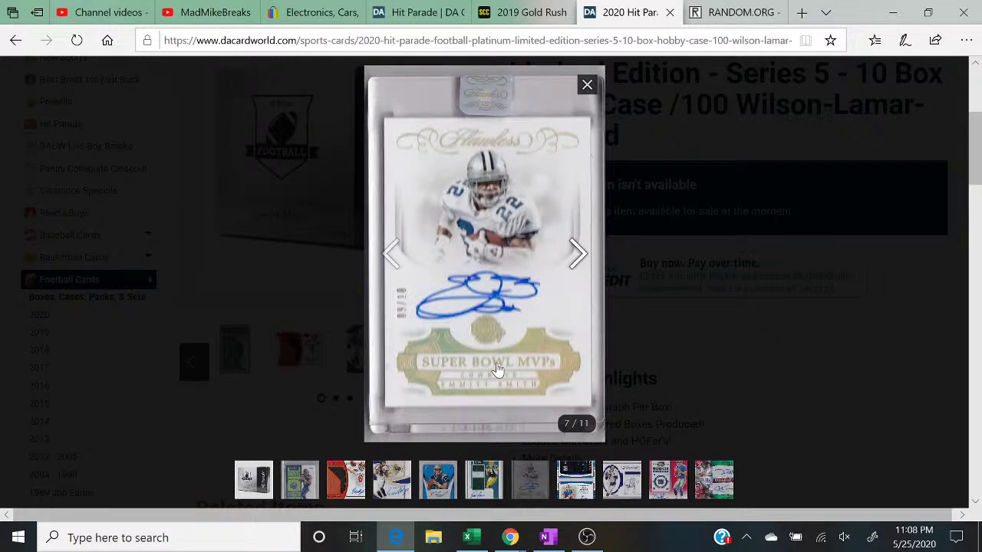
pyautogui.click(581, 259)
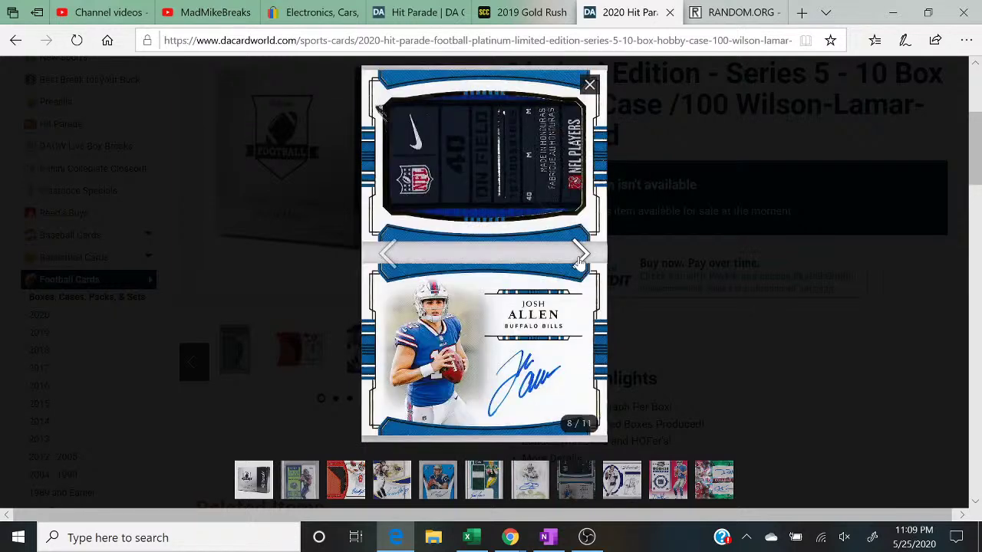
pyautogui.click(578, 261)
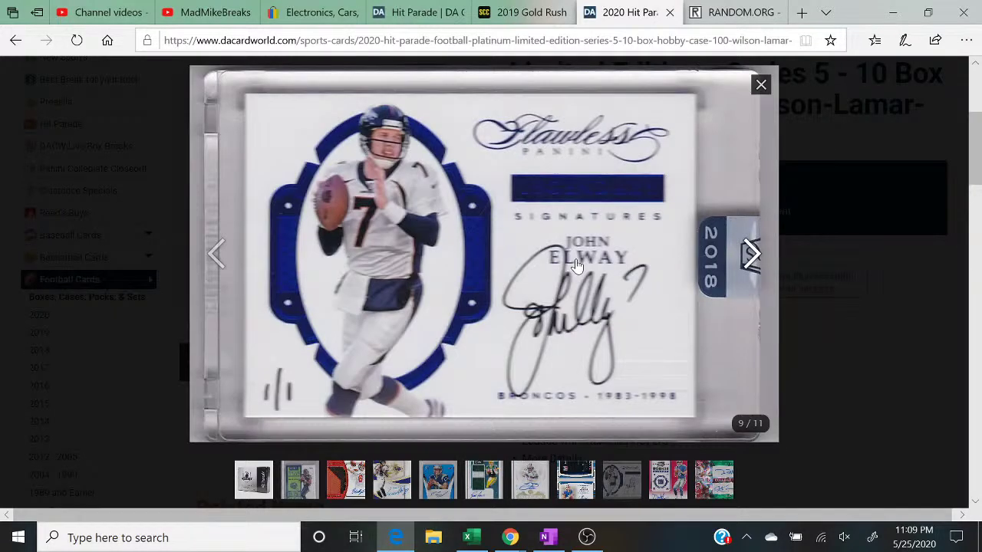
pyautogui.click(757, 256)
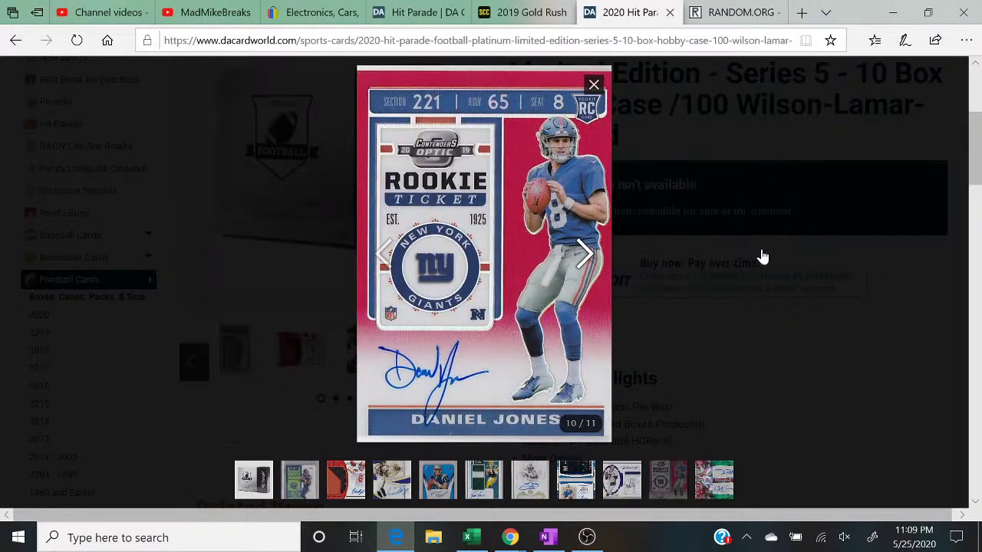
pyautogui.click(587, 258)
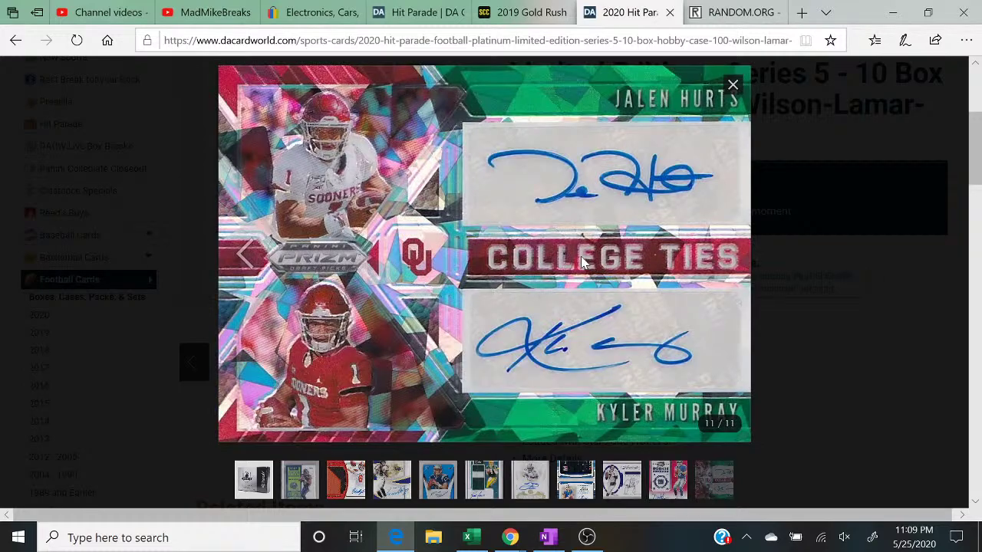
pyautogui.click(787, 400)
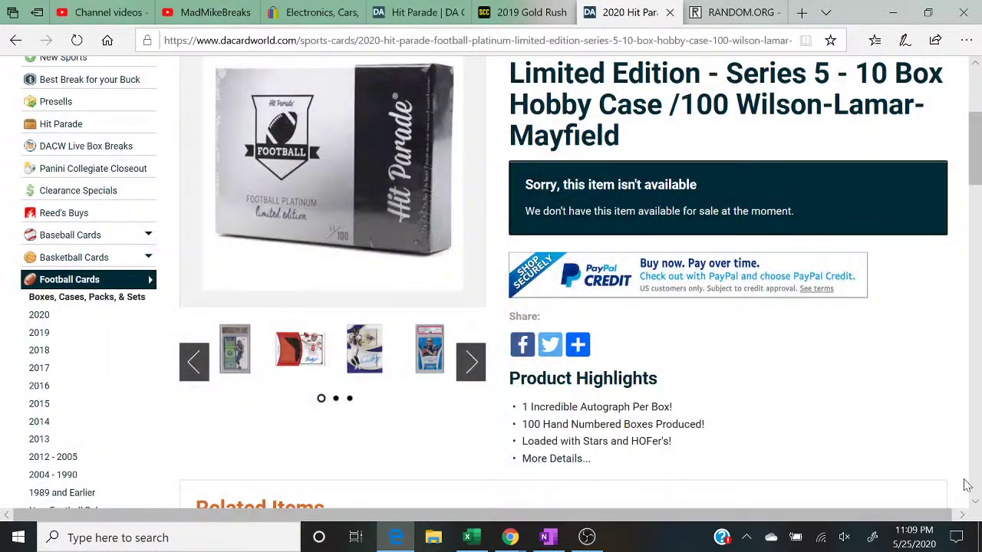
pyautogui.moveTo(976, 504); pyautogui.dragTo(976, 504)
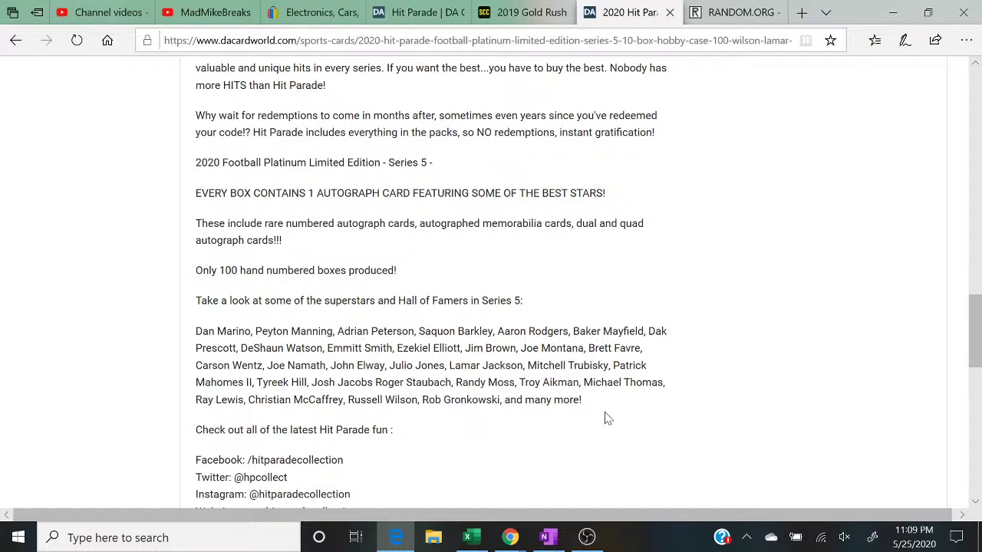
# Step: Switch back to the Excel PLAT team-assignment sheet
pyautogui.click(470, 537)
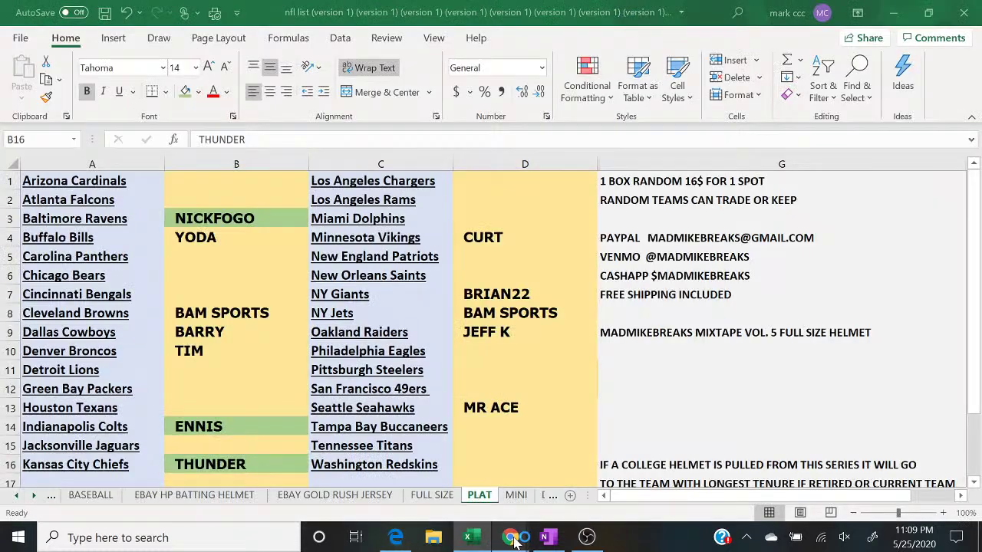
# Step: Enter the buyer's name in cell B2 beside Atlanta Falcons
pyautogui.moveTo(510, 537)
pyautogui.click(583, 498)
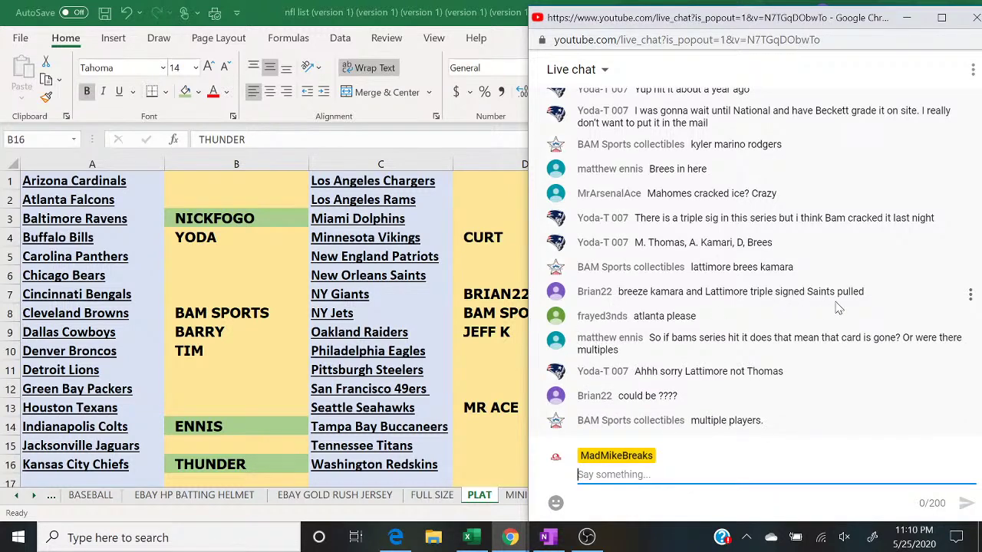
pyautogui.click(247, 200)
pyautogui.write('FRA')
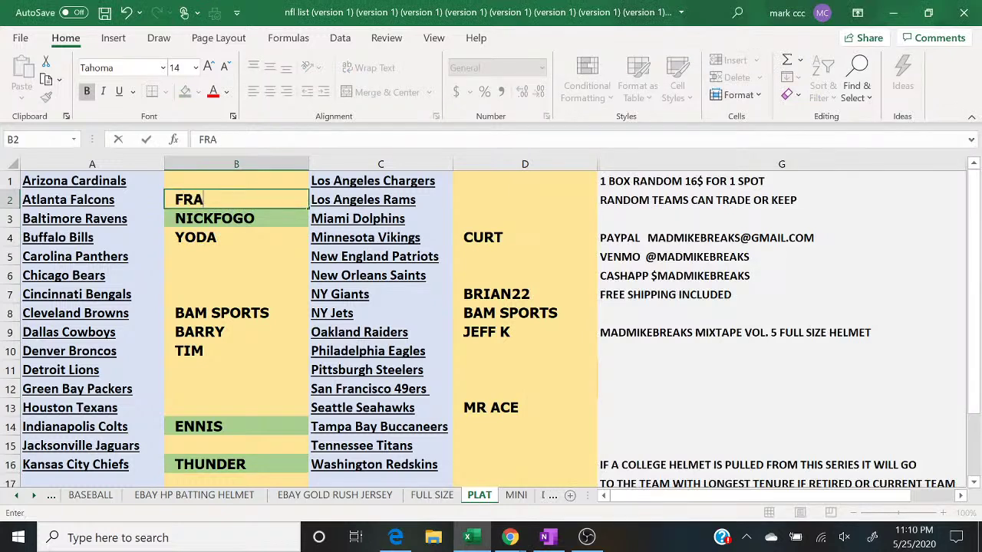
pyautogui.write('YED')
pyautogui.press('Return')
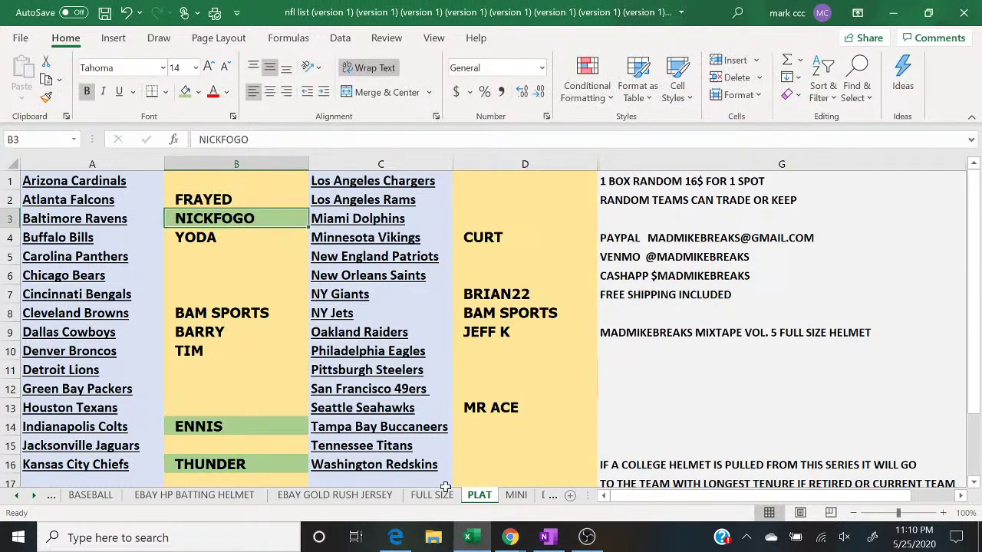
# Step: Bring the live chat popout back and focus its message box
pyautogui.moveTo(512, 537)
pyautogui.click(604, 471)
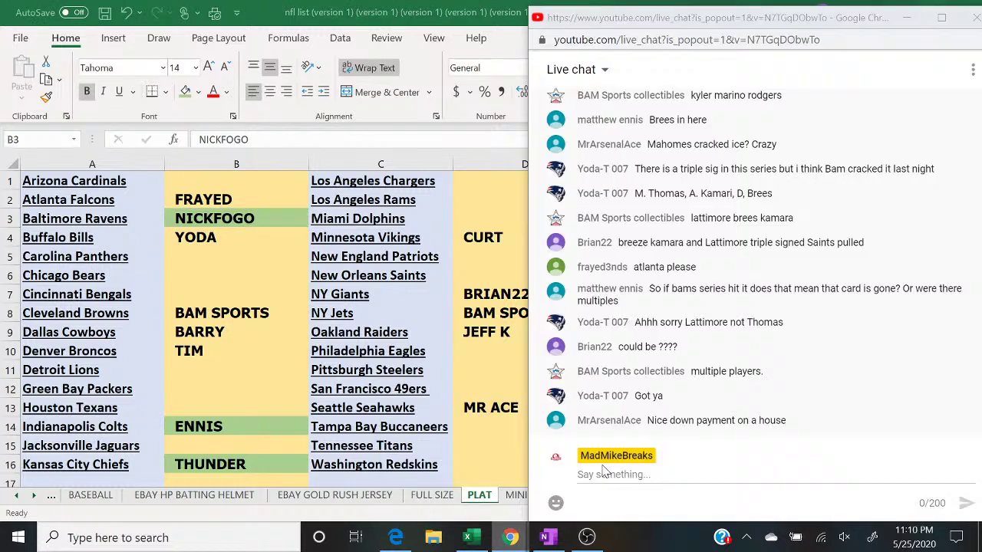
pyautogui.click(604, 473)
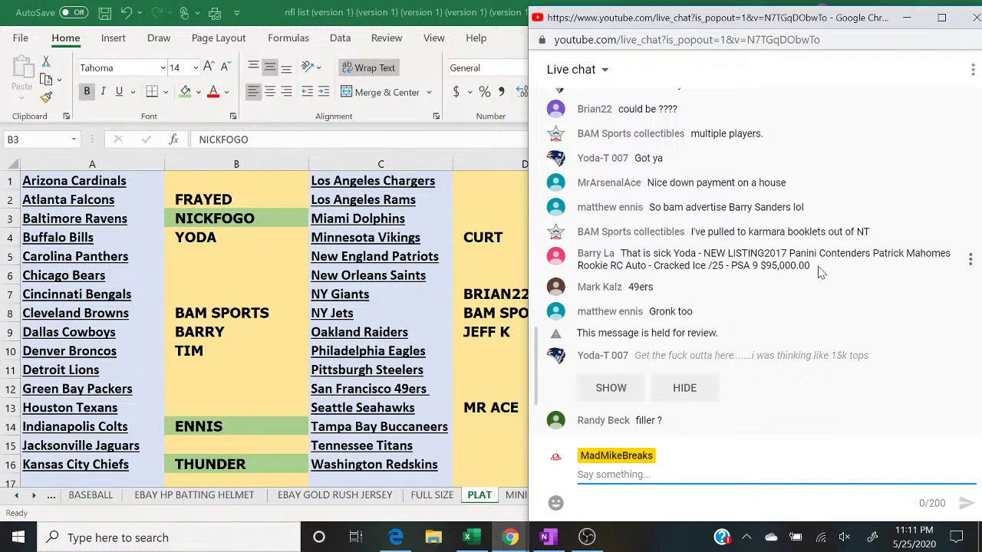
# Step: Enter the buyer's name in D12 beside San Francisco 49ers, then reveal the held chat message
pyautogui.click(476, 389)
pyautogui.write('MARK')
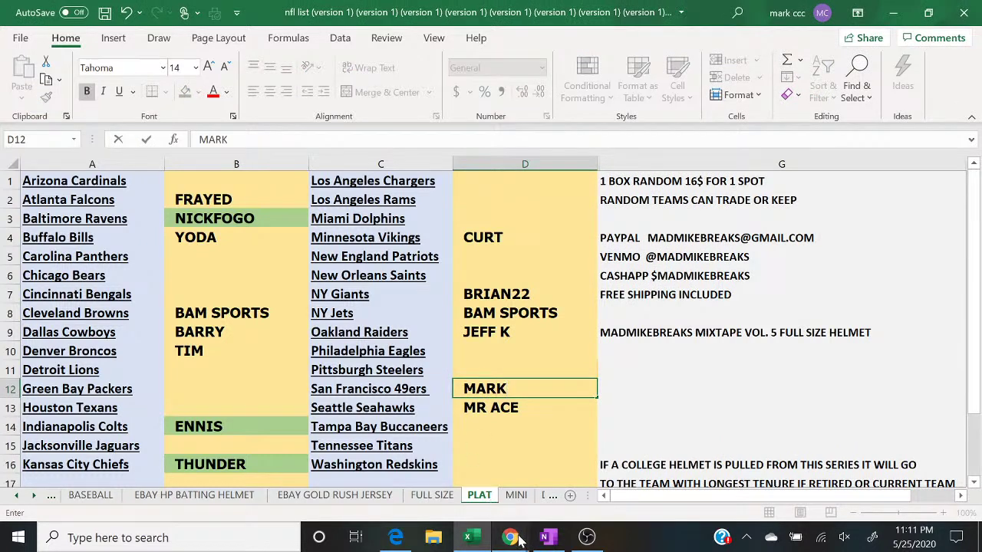
pyautogui.moveTo(512, 535)
pyautogui.click(606, 480)
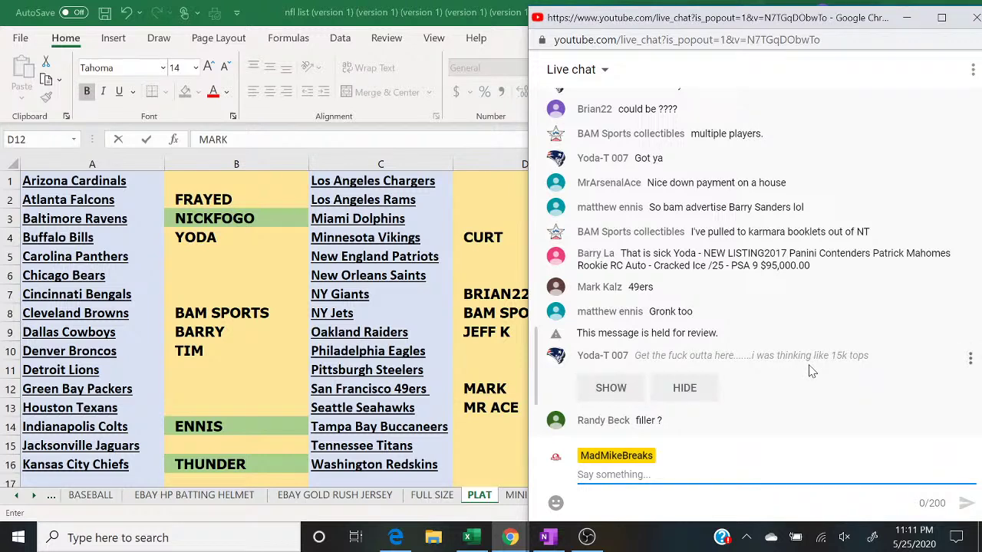
pyautogui.click(618, 389)
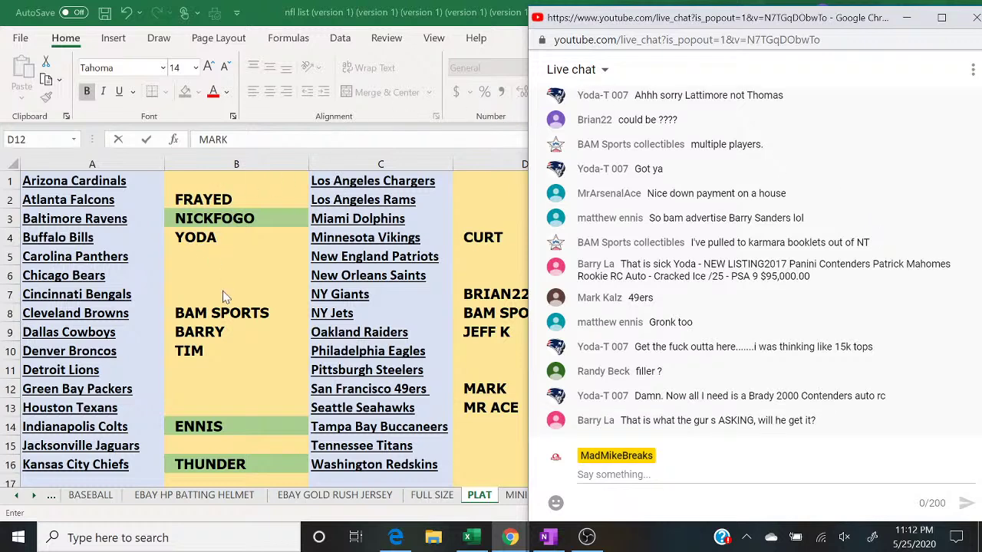
# Step: Fill buyer cells B8, D8 and D9 green
pyautogui.click(227, 314)
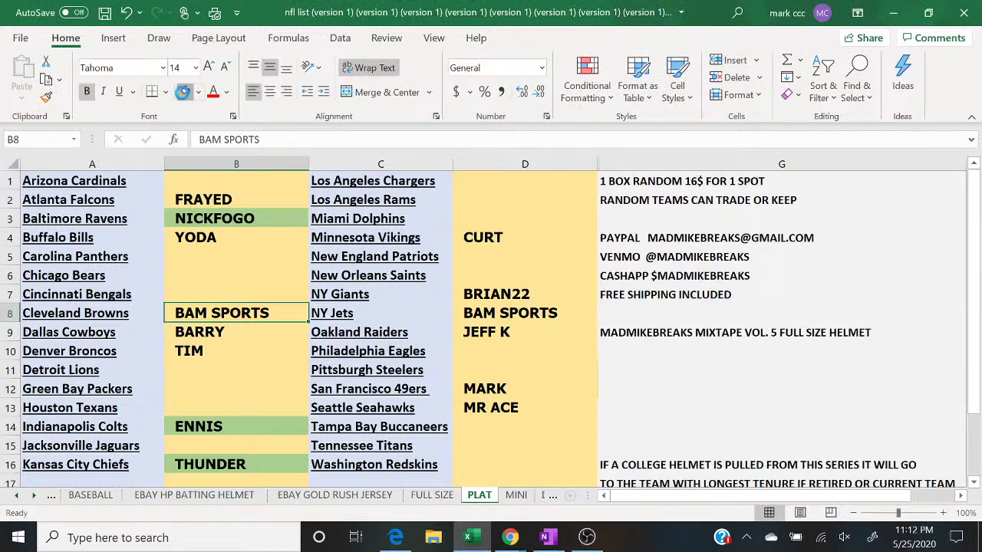
pyautogui.click(182, 91)
pyautogui.click(511, 313)
pyautogui.click(184, 92)
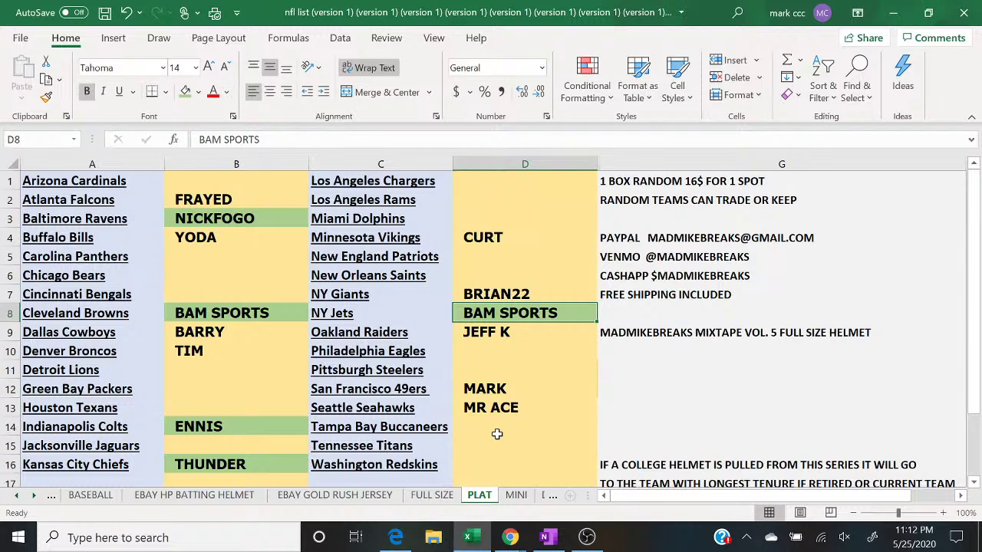
pyautogui.click(535, 328)
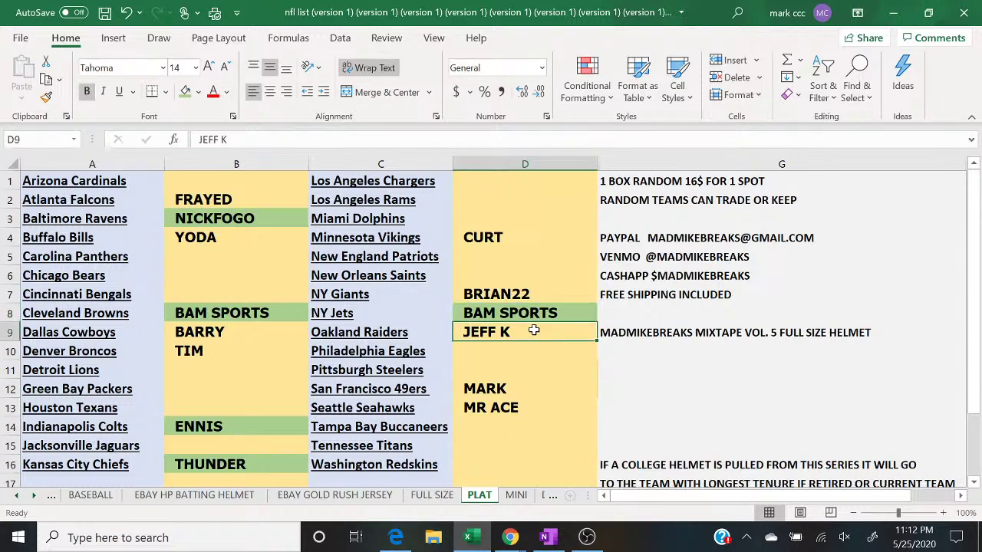
pyautogui.click(184, 92)
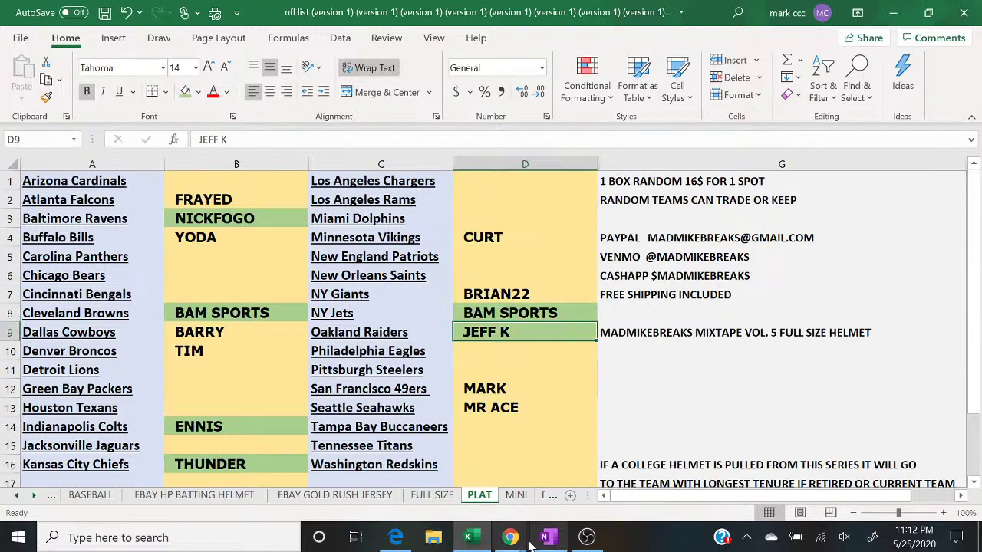
# Step: Fill D7 beside NY Giants green and return focus to the chat message box
pyautogui.moveTo(510, 537)
pyautogui.click(568, 510)
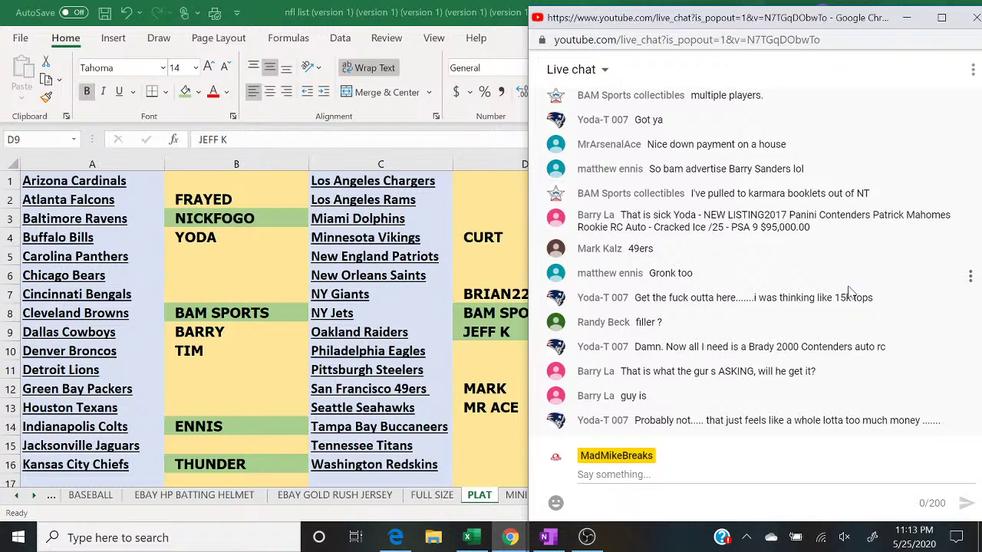
pyautogui.click(467, 293)
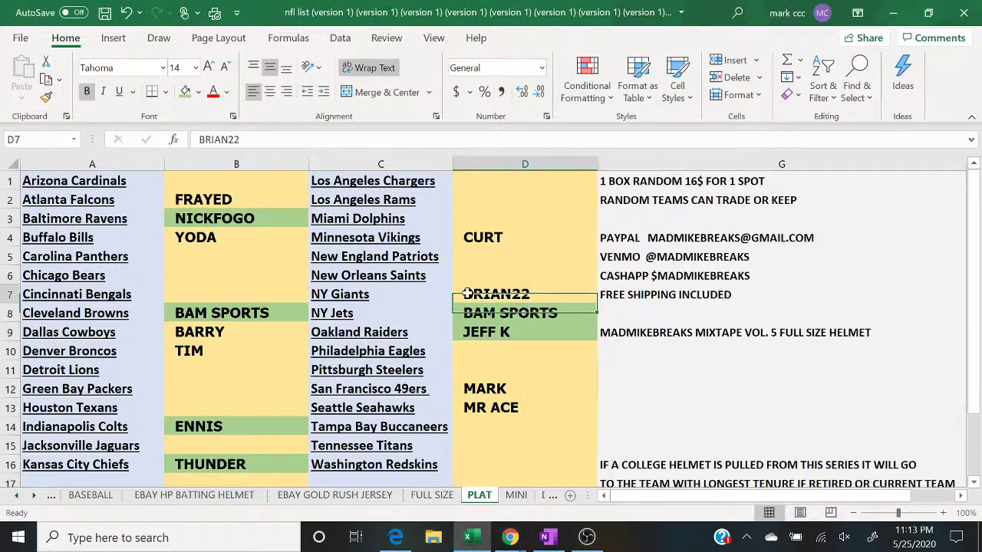
pyautogui.click(186, 92)
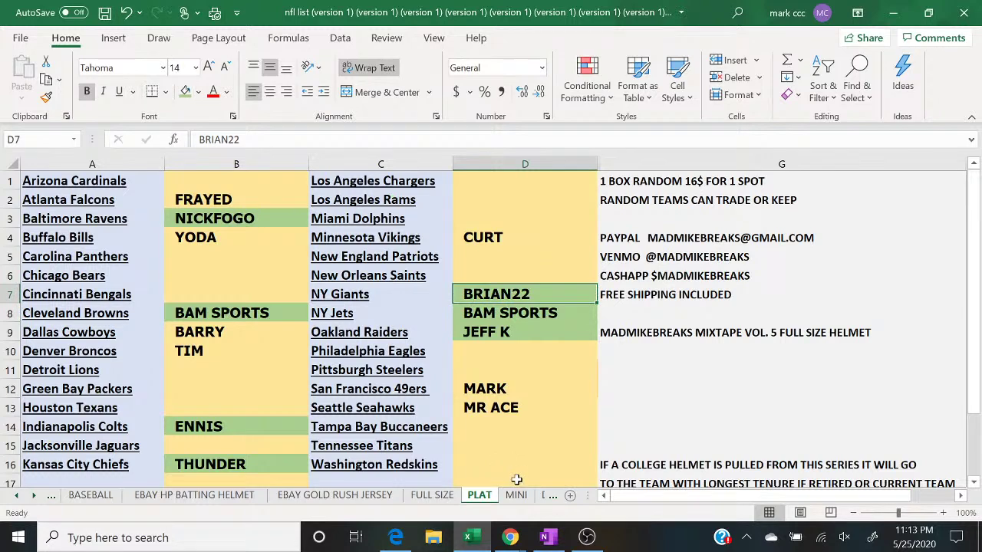
pyautogui.moveTo(510, 537)
pyautogui.click(607, 472)
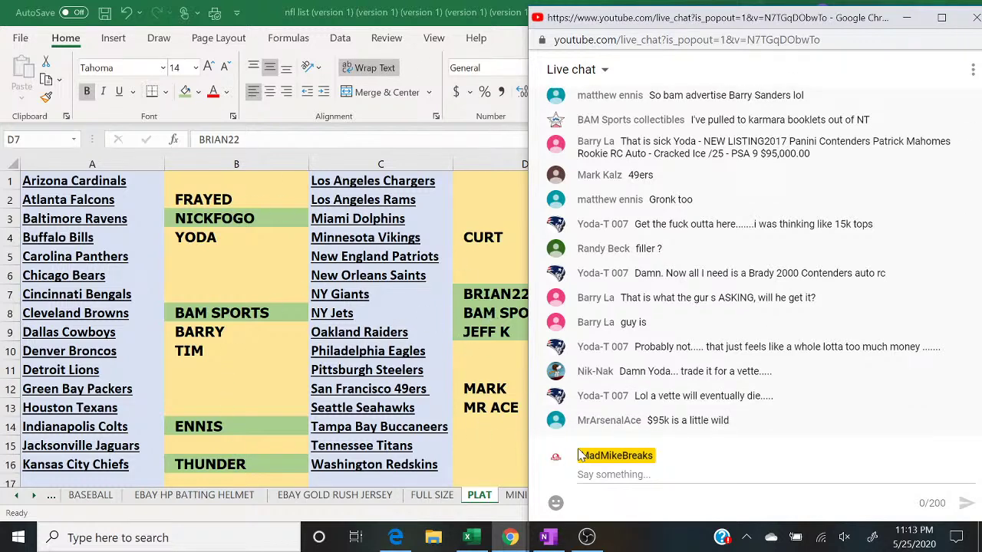
pyautogui.click(614, 475)
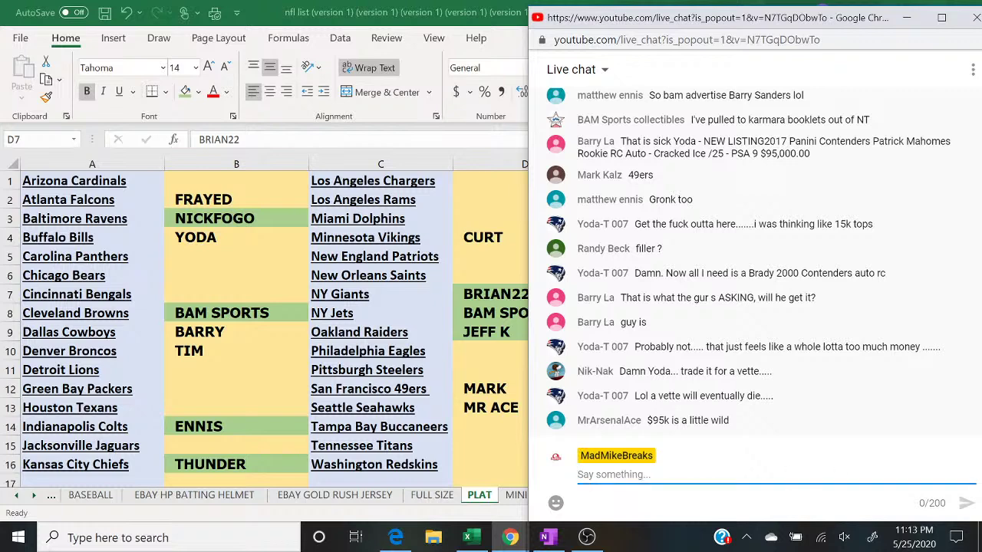
# Step: Post '2 TO CLOSE' in the live chat, then select B2 beside Atlanta Falcons
pyautogui.write('2 TO CLOSE')
pyautogui.press('Return')
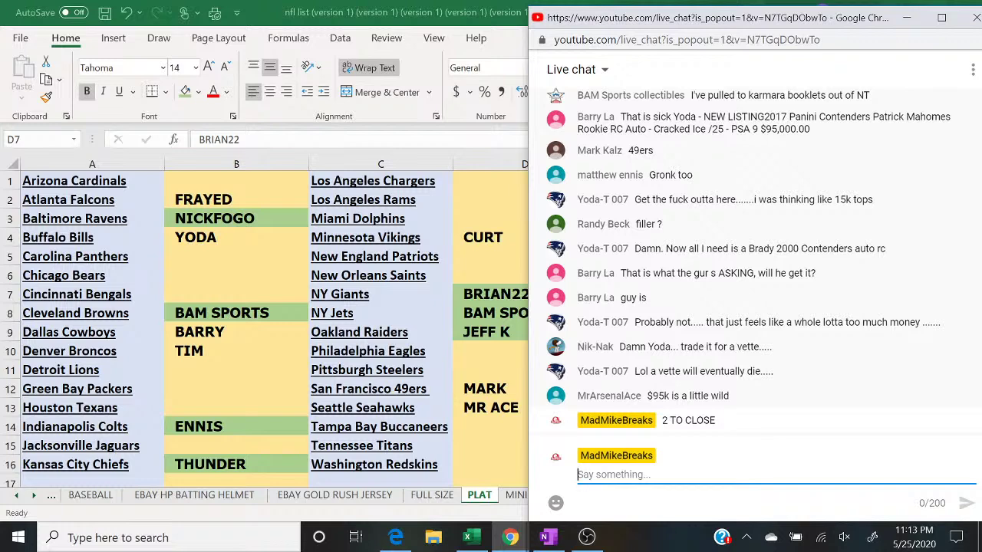
pyautogui.hotkey('alt', 'Tab')
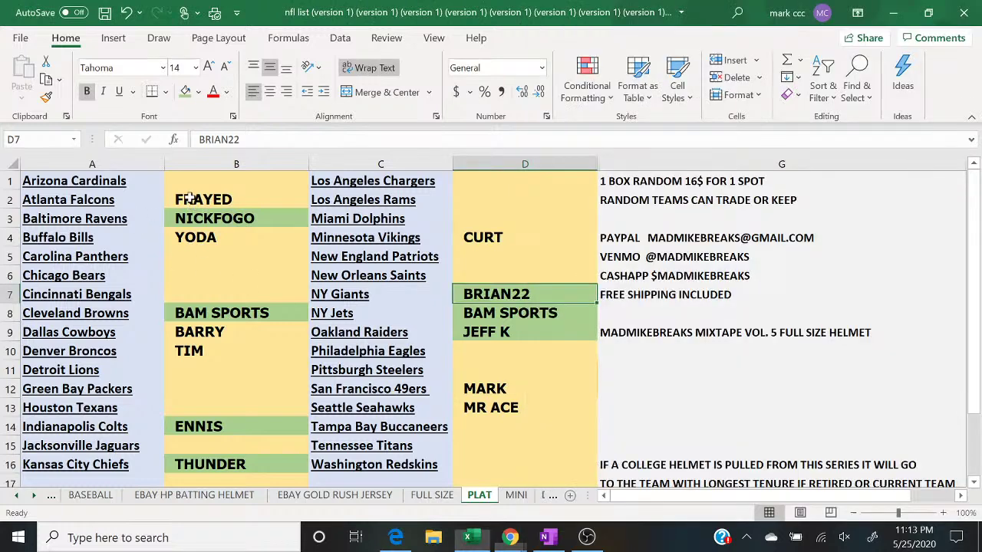
pyautogui.click(188, 197)
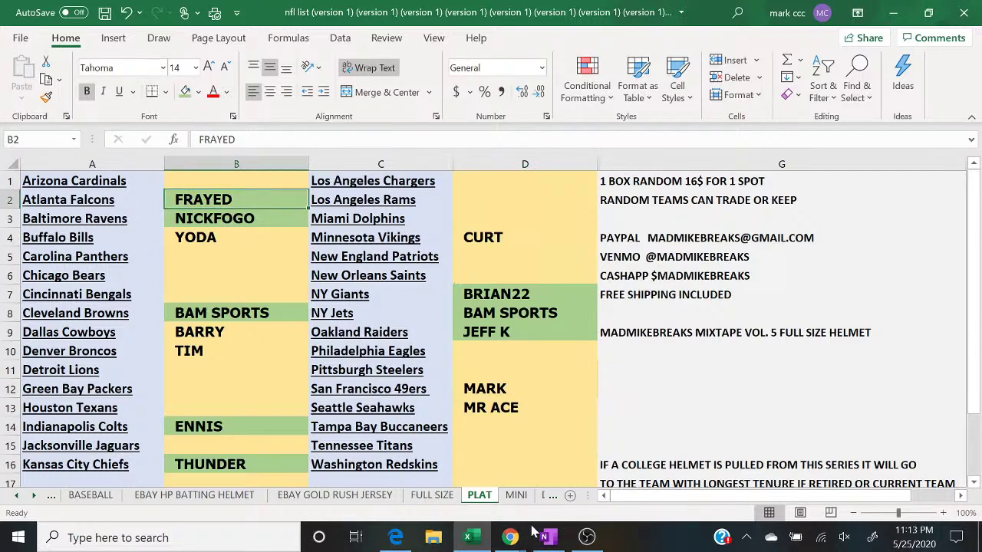
pyautogui.moveTo(512, 535)
pyautogui.click(607, 479)
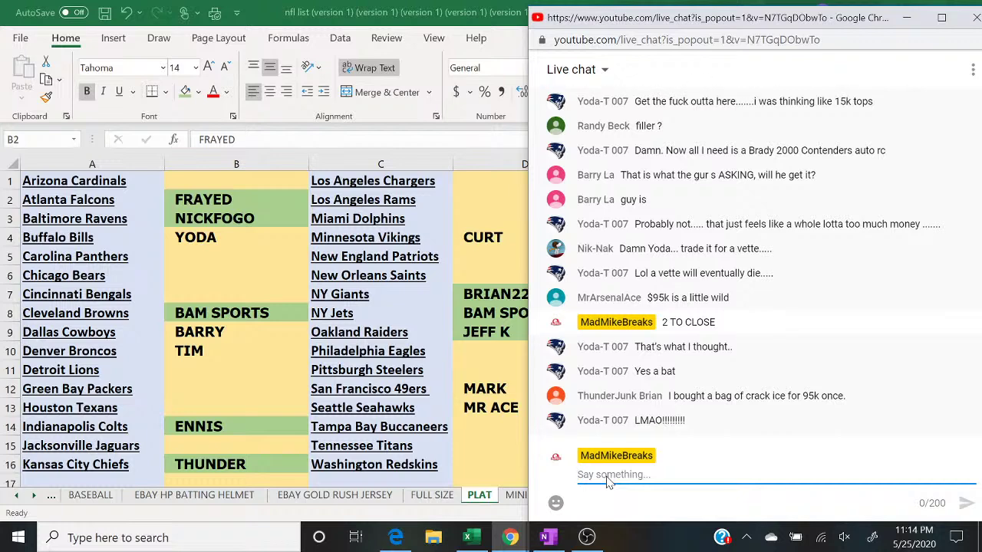
# Step: Select B4 beside Buffalo Bills and bring the live chat forward
pyautogui.click(247, 240)
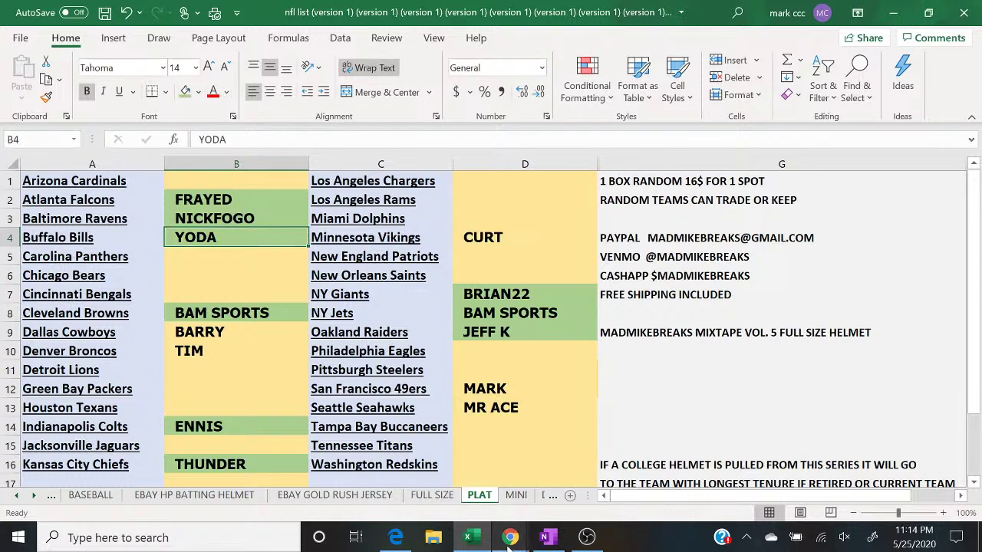
pyautogui.moveTo(510, 537)
pyautogui.click(602, 482)
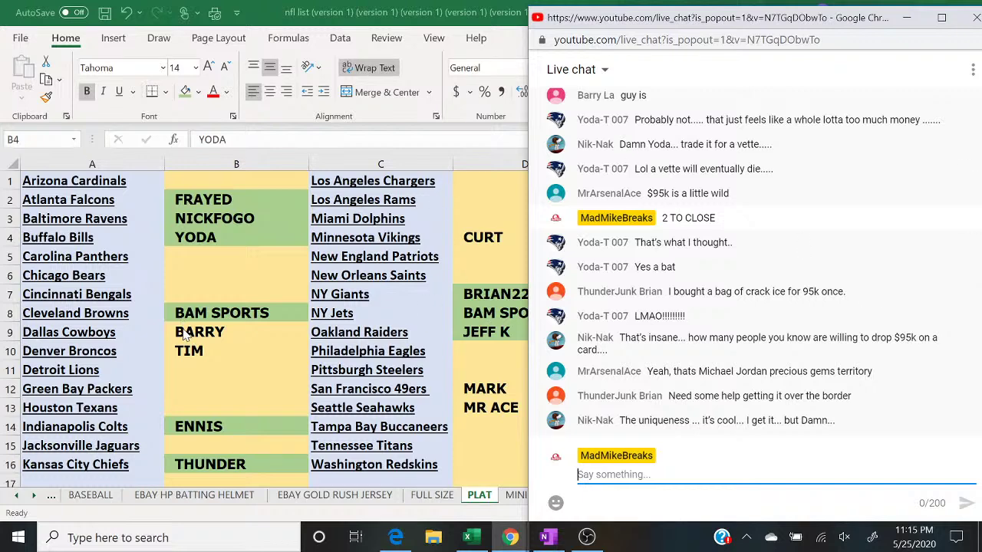
# Step: Fill B9 beside Dallas Cowboys green and return to the live chat
pyautogui.click(184, 331)
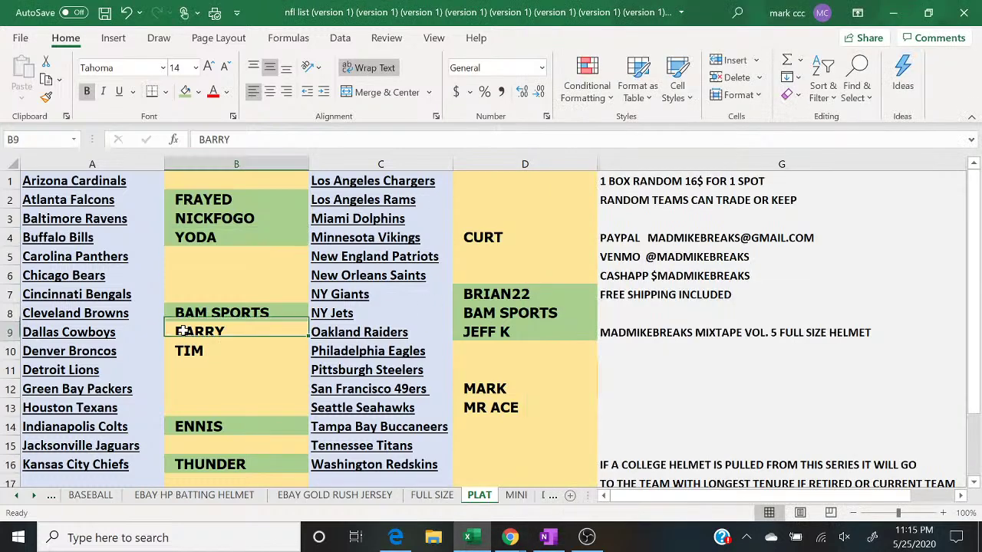
pyautogui.click(185, 92)
pyautogui.press('Down')
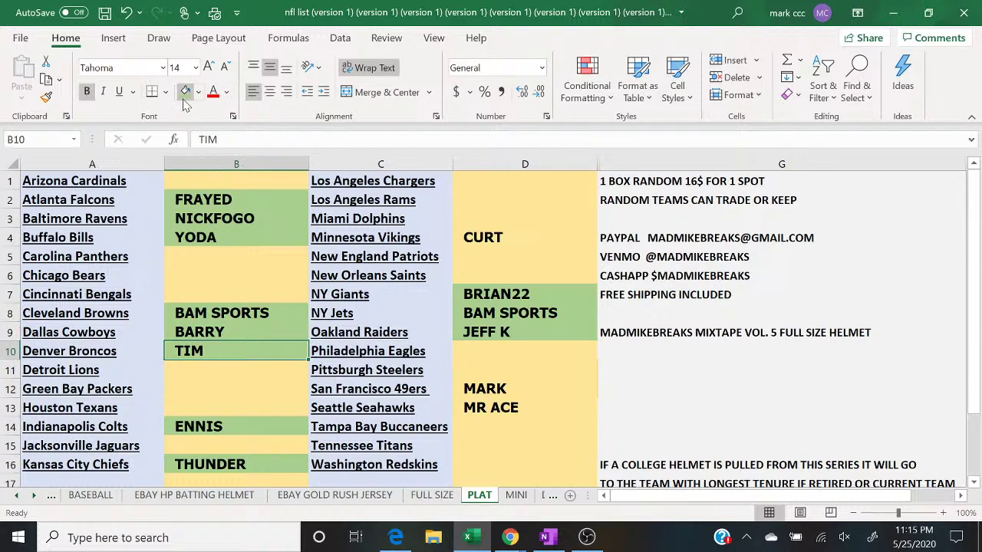
pyautogui.click(510, 537)
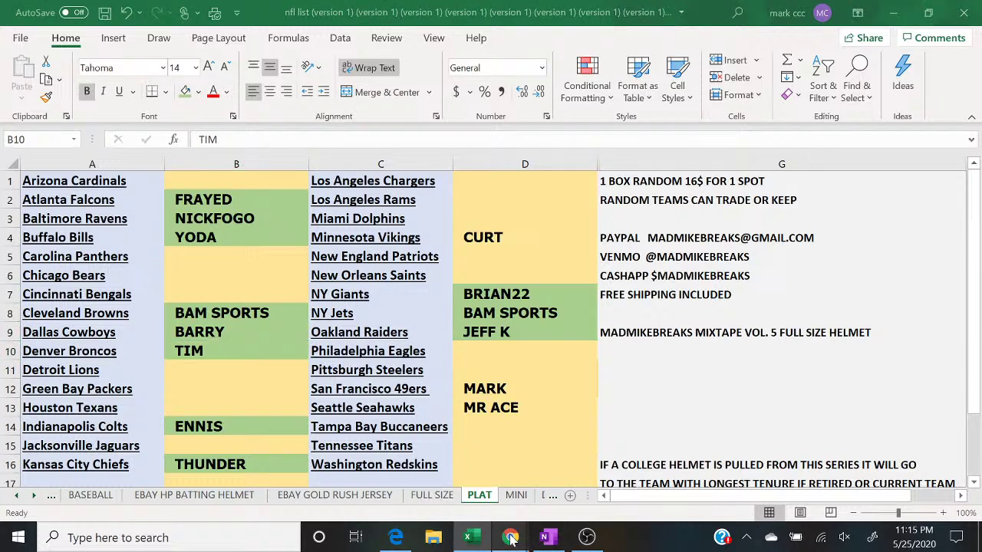
pyautogui.click(565, 491)
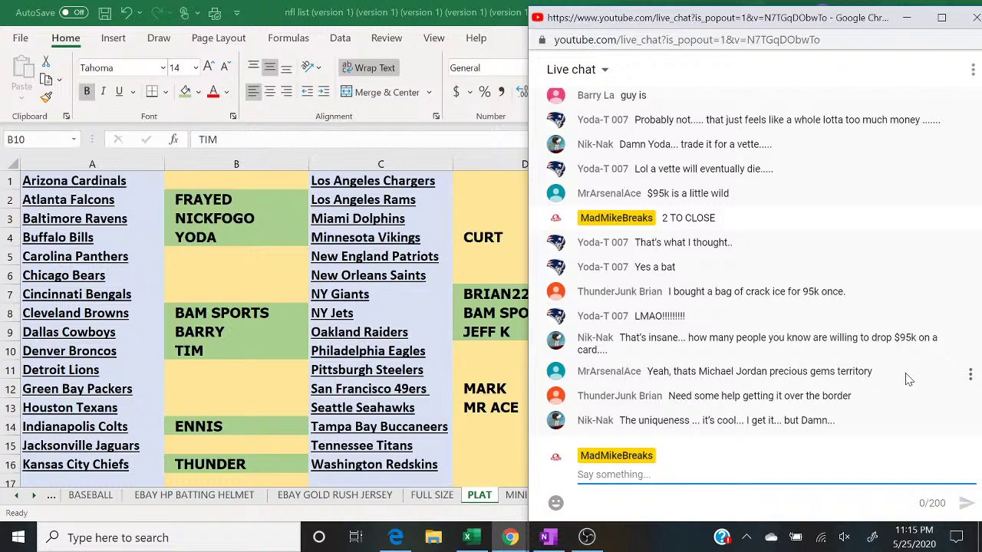
# Step: Fill buyer cell D4 beside Minnesota Vikings green, then bring the live chat back up
pyautogui.click(478, 242)
pyautogui.click(186, 93)
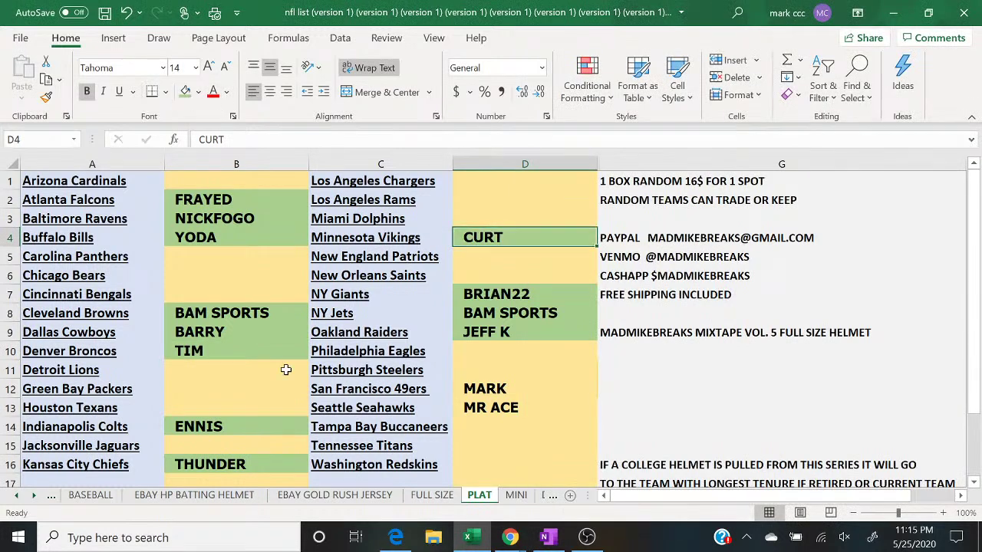
pyautogui.moveTo(508, 534)
pyautogui.click(602, 491)
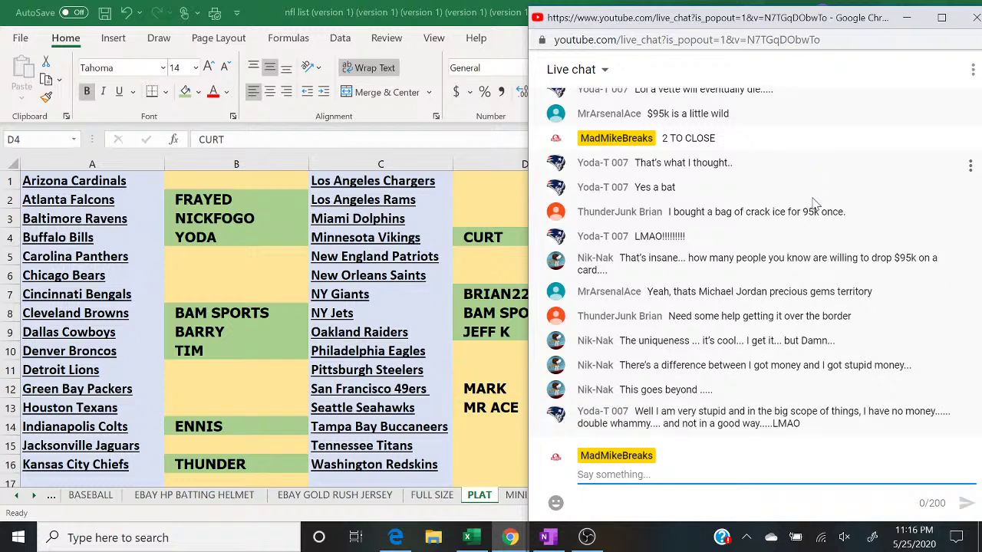
# Step: Post 'PICK 1 GET 1 16$ SPOT' in the live chat
pyautogui.write('PICK 1 GET')
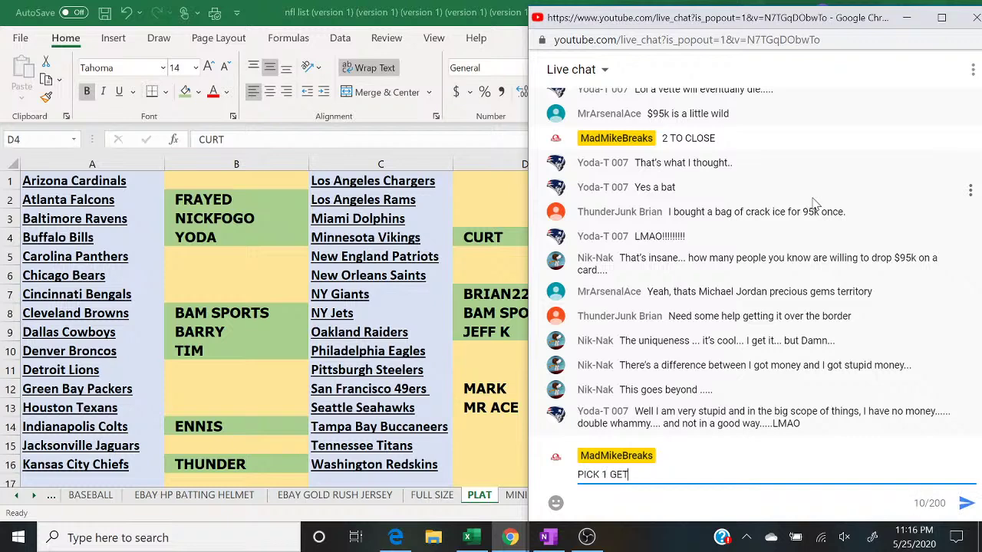
pyautogui.write(' 1 16$ SPOT')
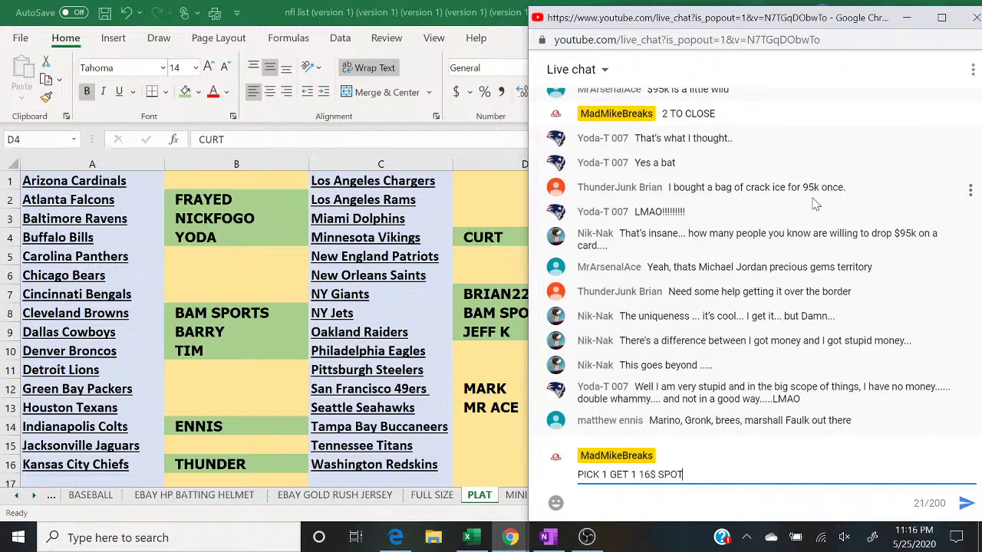
pyautogui.press('Return')
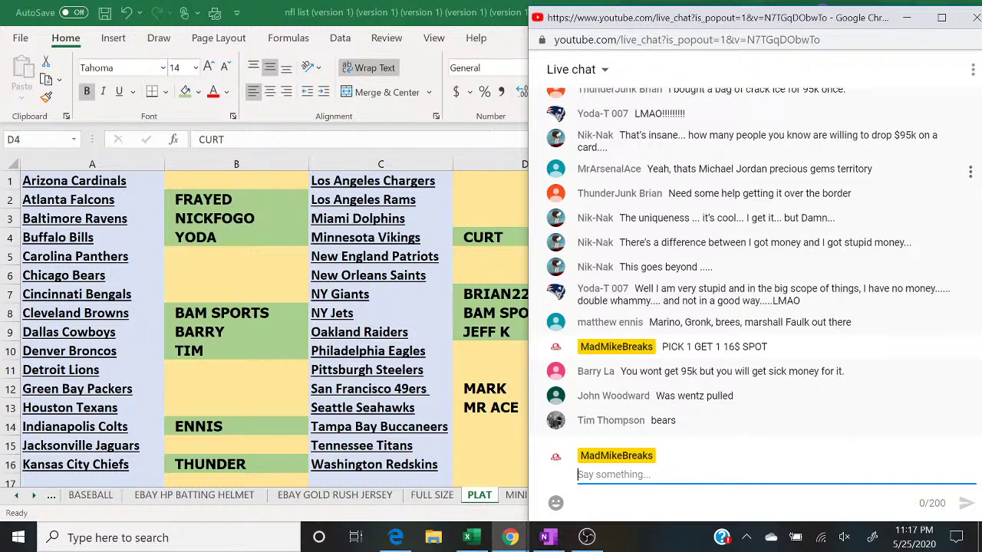
# Step: Enter the buyer's name in B6 beside Chicago Bears and post 'CLOSED' in chat
pyautogui.click(222, 276)
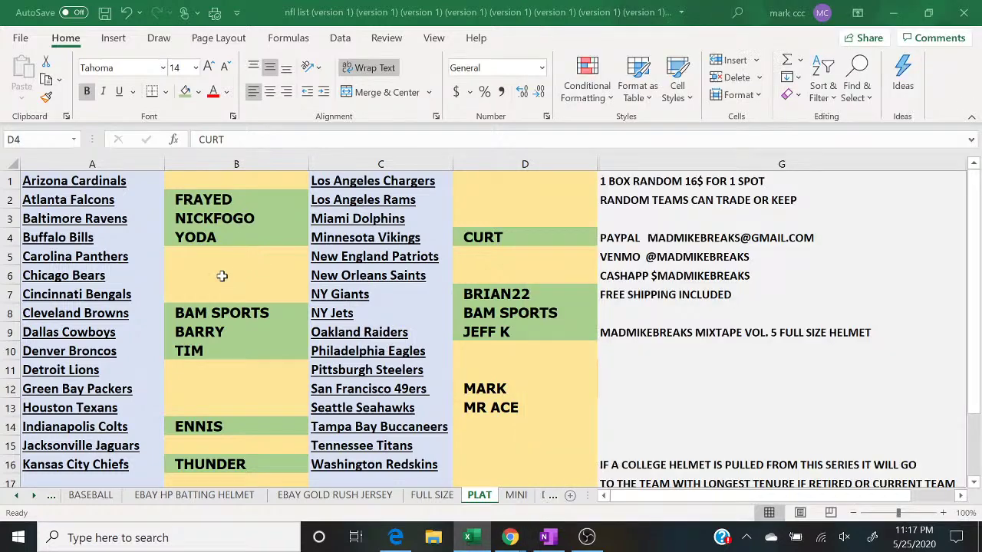
pyautogui.click(221, 275)
pyautogui.write('TIM')
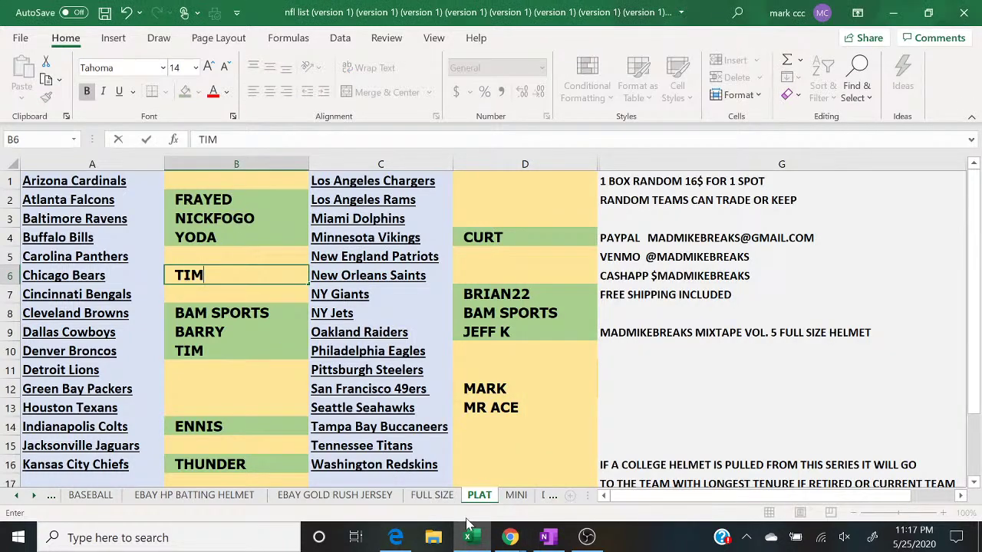
pyautogui.moveTo(510, 537)
pyautogui.click(568, 498)
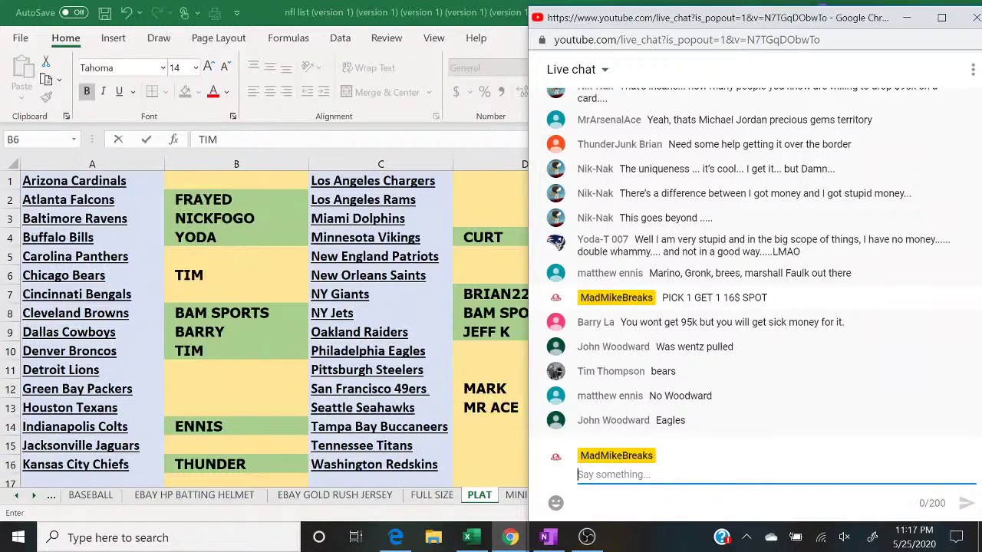
pyautogui.write('CLOSED')
pyautogui.press('Return')
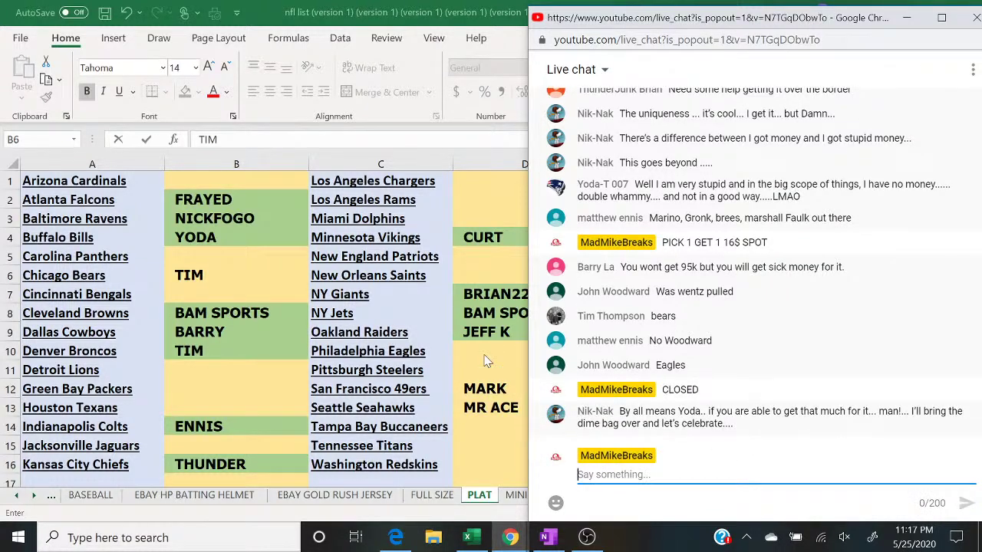
# Step: Enter the buyer's name in D10 beside Philadelphia Eagles and return to the chat
pyautogui.click(472, 352)
pyautogui.write('JOHN')
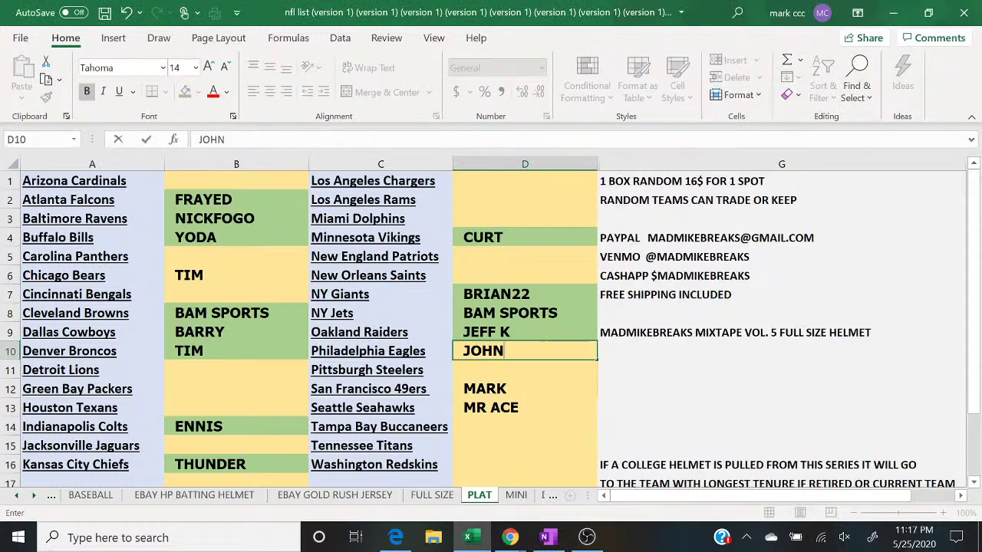
pyautogui.click(510, 537)
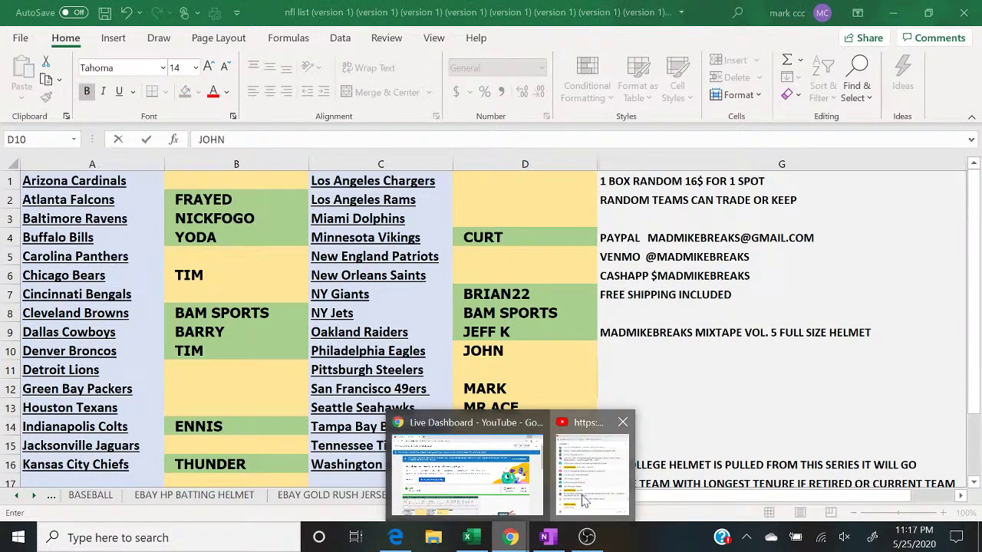
pyautogui.click(583, 500)
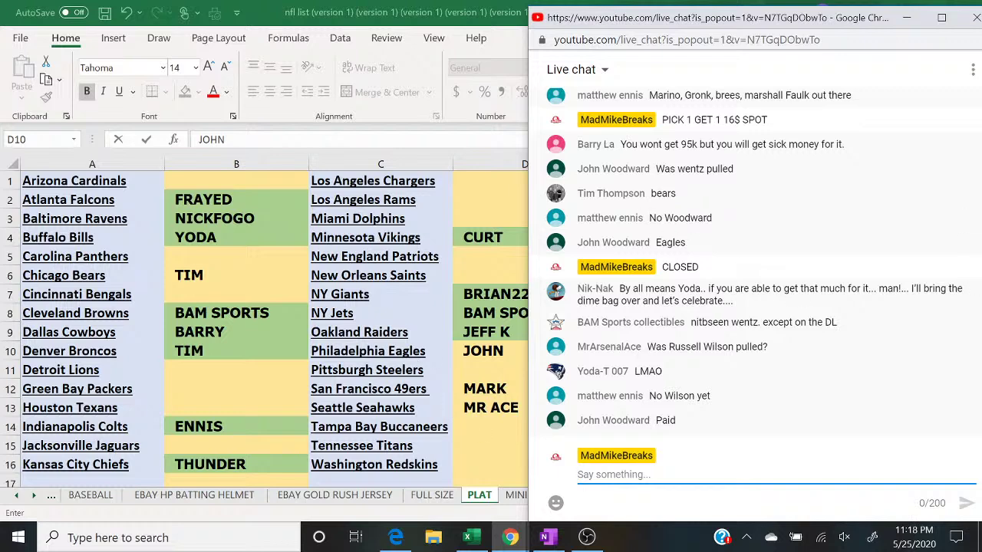
# Step: Fill D10 green and put focus back in the chat message box
pyautogui.click(184, 276)
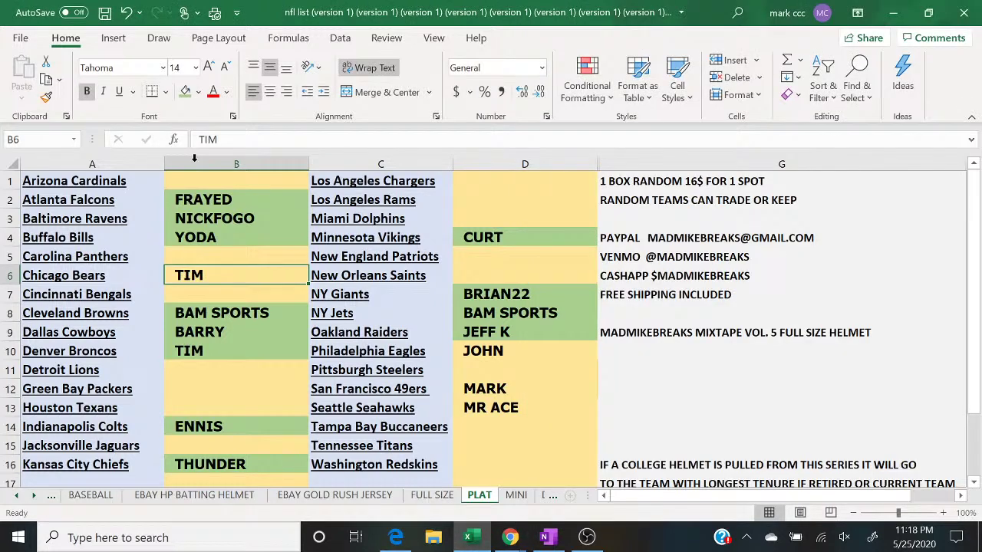
pyautogui.click(535, 350)
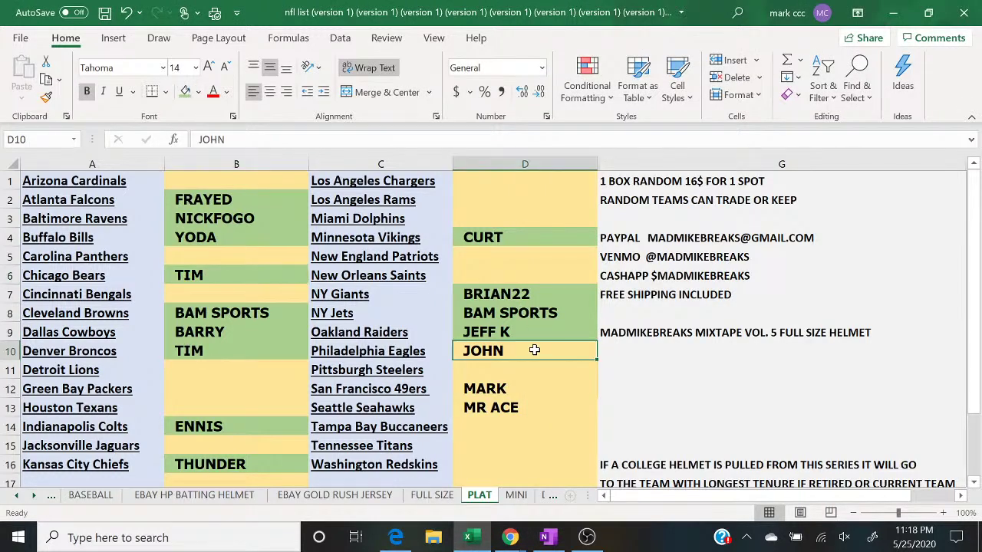
pyautogui.click(186, 91)
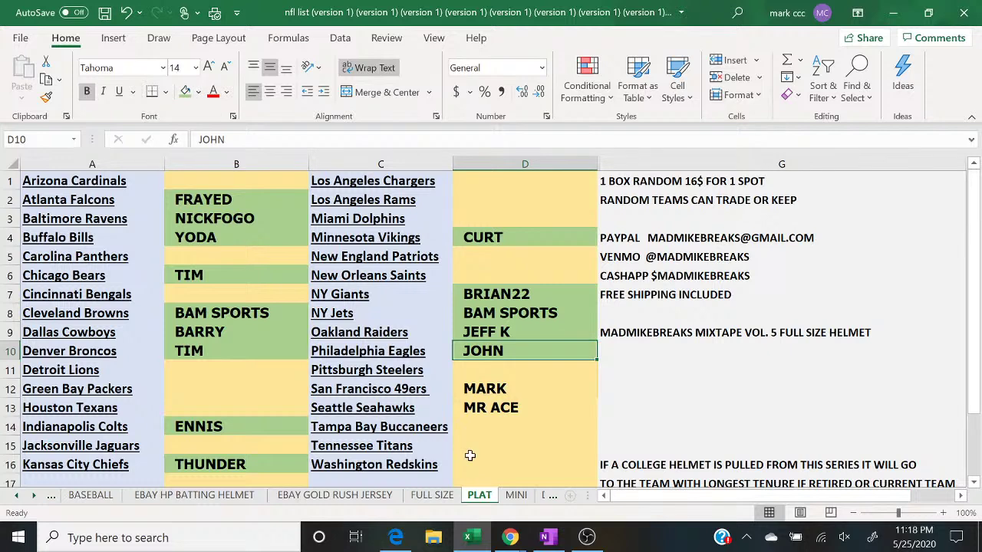
pyautogui.moveTo(510, 537)
pyautogui.click(603, 481)
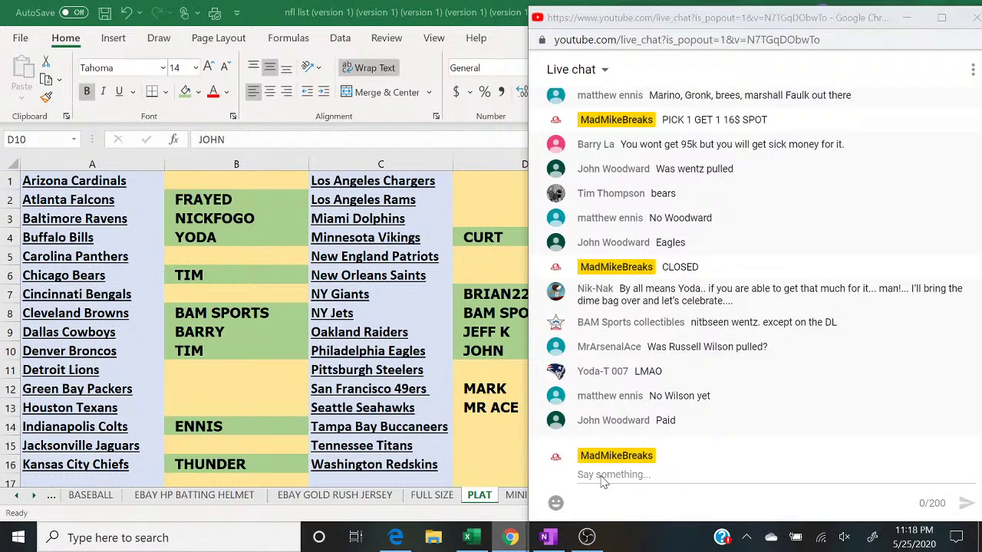
pyautogui.click(603, 476)
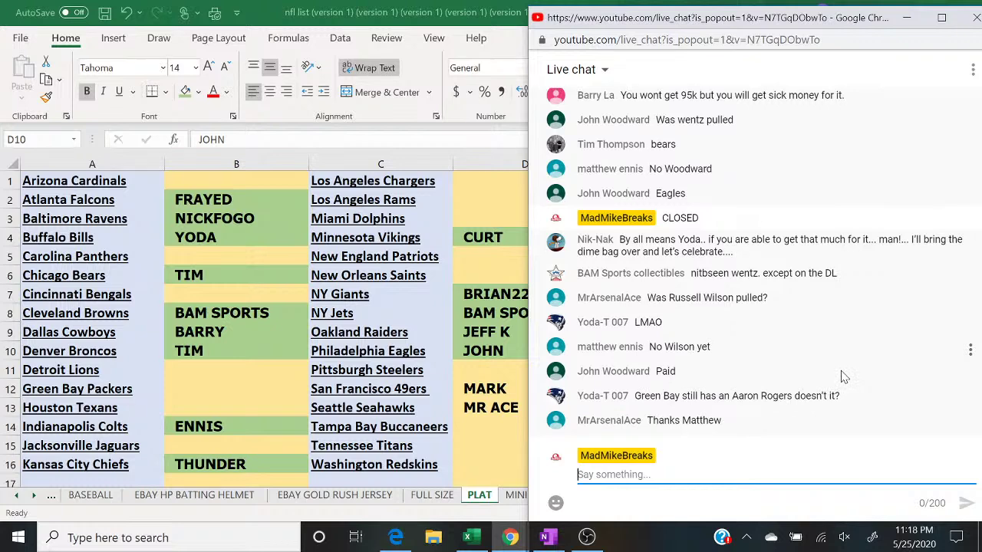
# Step: Fill buyer cells D13 and D12 green
pyautogui.click(462, 410)
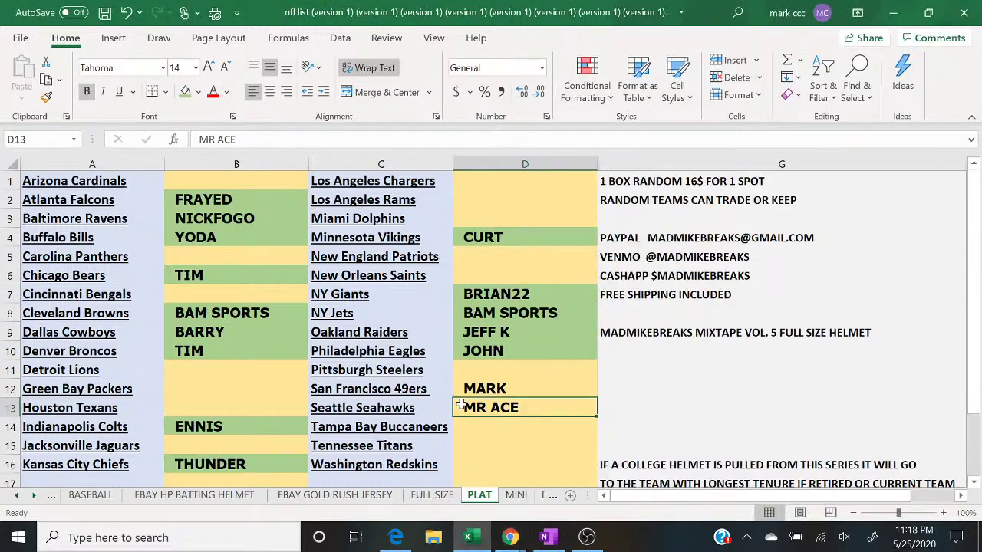
pyautogui.click(184, 91)
pyautogui.press('Up')
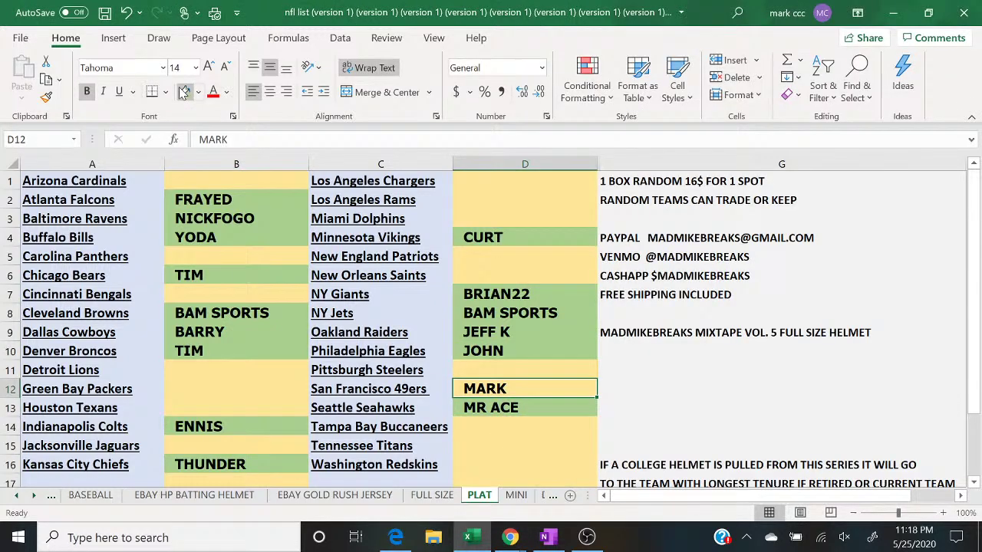
pyautogui.click(184, 92)
# Step: Copy all of column B's buyer names for the randomizer
pyautogui.rightClick(240, 164)
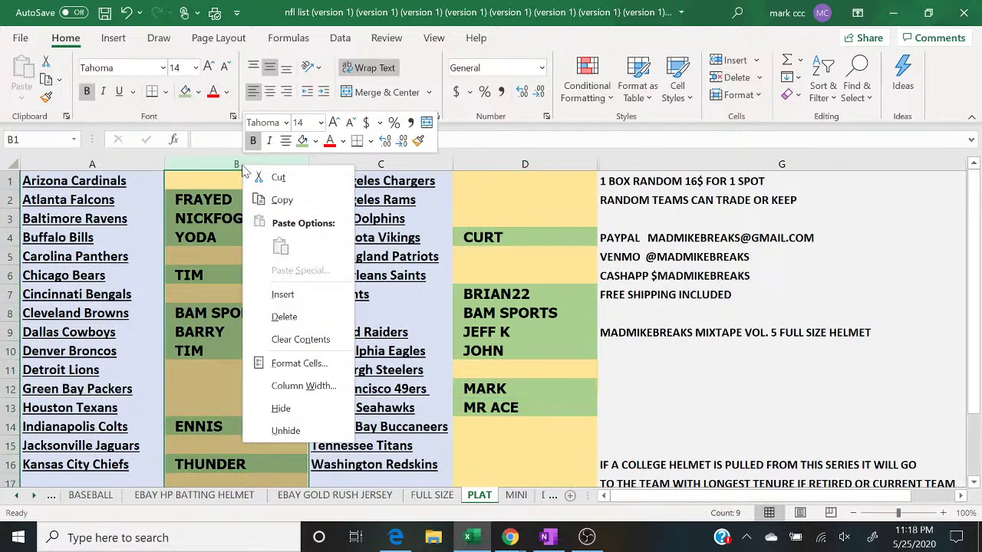
pyautogui.click(272, 193)
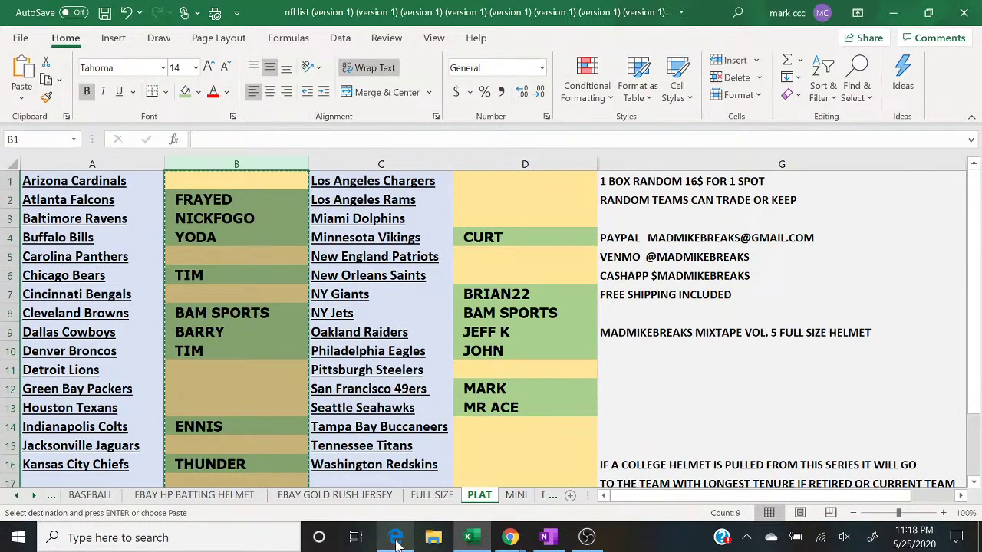
pyautogui.click(396, 537)
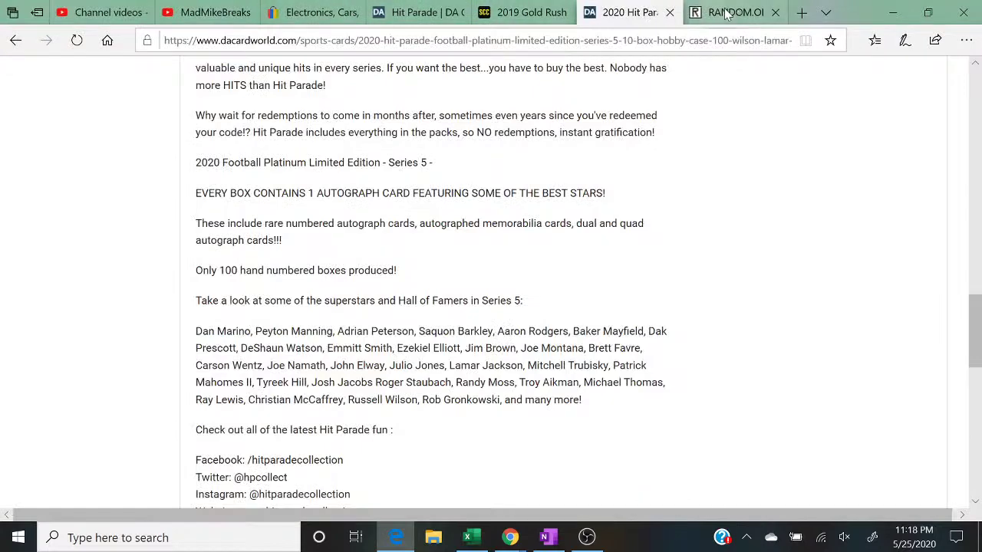
# Step: Paste column B's names into a fresh RANDOM.ORG List Randomizer, removing blank lines
pyautogui.click(733, 12)
pyautogui.moveTo(441, 84)
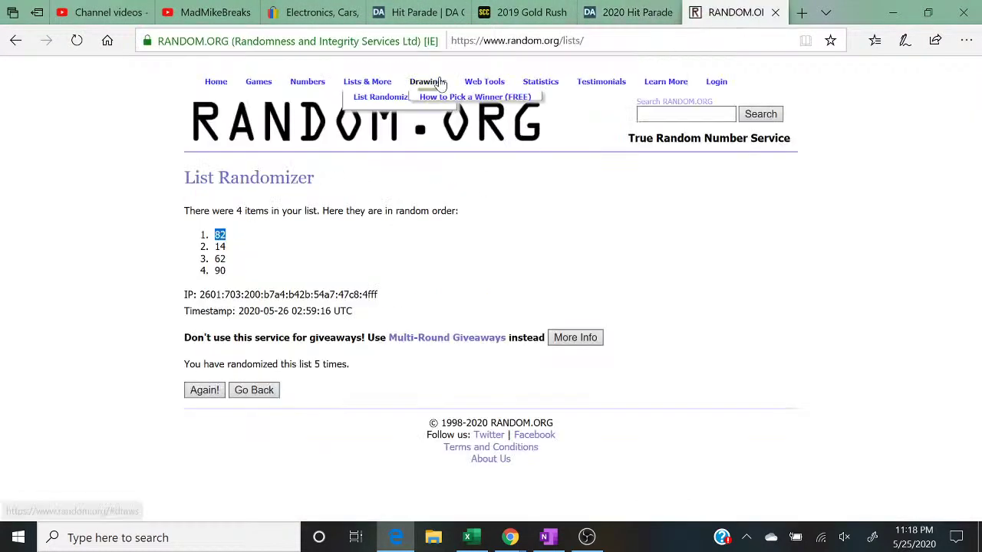
pyautogui.click(358, 98)
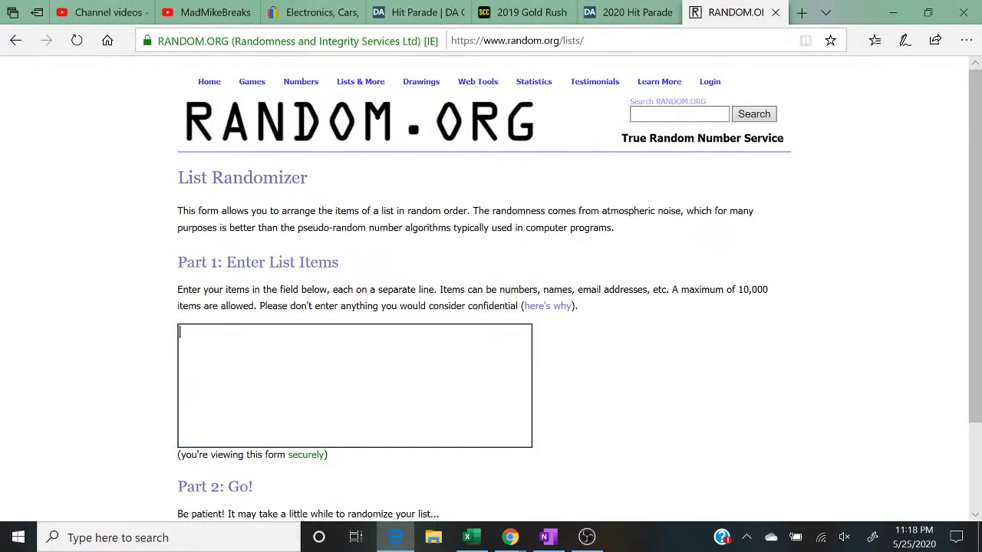
pyautogui.rightClick(343, 375)
pyautogui.click(360, 397)
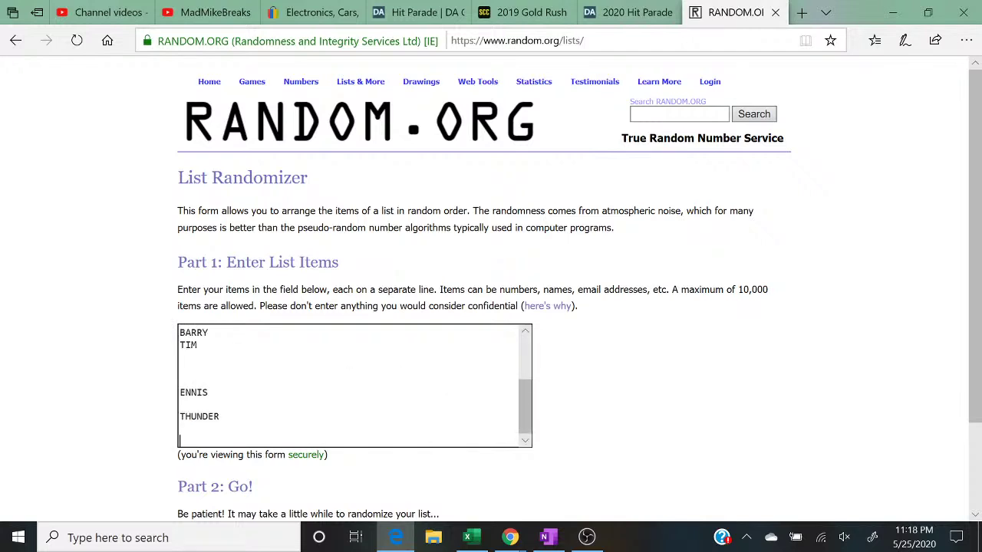
pyautogui.press('BackSpace')
pyautogui.press('Up')
pyautogui.press('BackSpace')
pyautogui.press('BackSpace')
pyautogui.press('BackSpace')
pyautogui.press('Up')
pyautogui.press('Up')
pyautogui.press('Up')
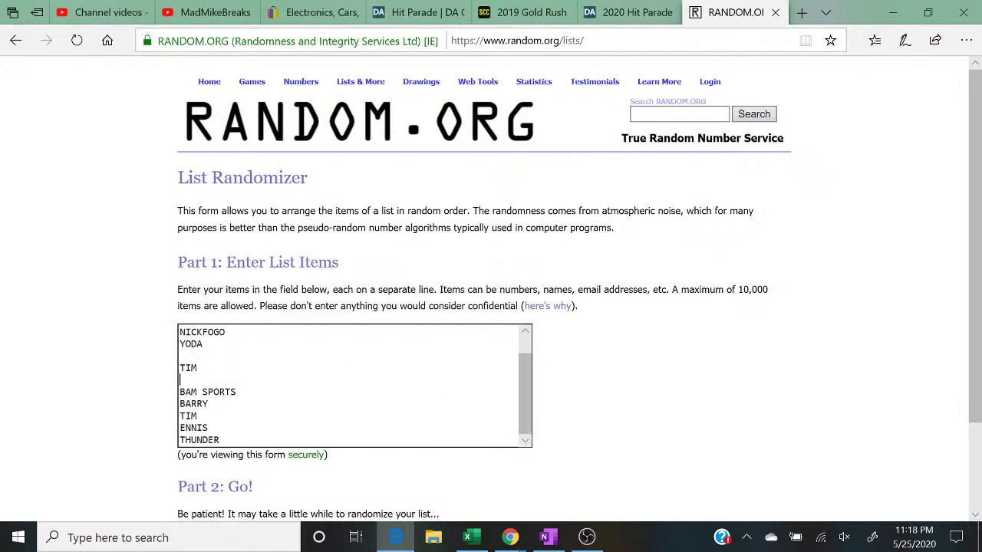
pyautogui.press('BackSpace')
pyautogui.press('Up')
pyautogui.press('BackSpace')
pyautogui.press('Up')
pyautogui.press('Up')
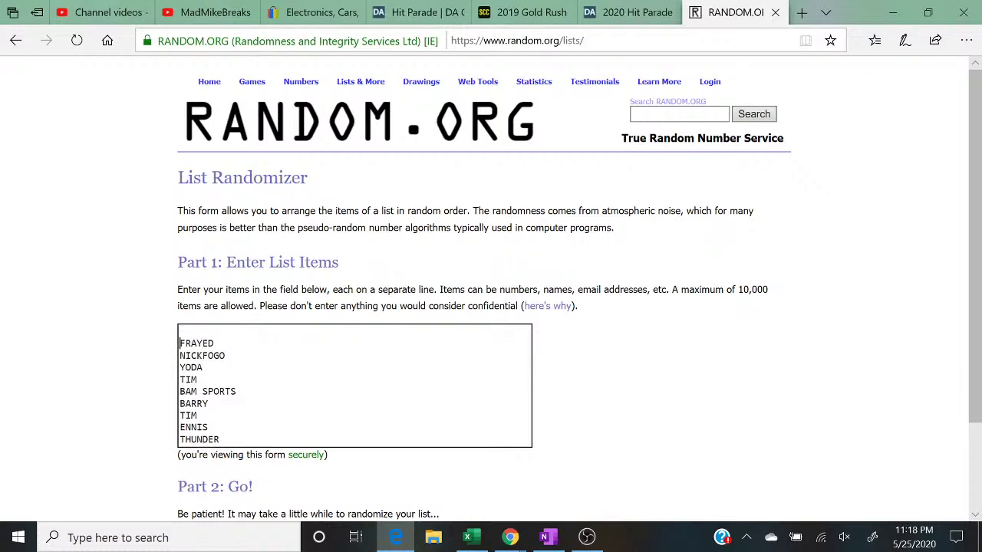
pyautogui.press('BackSpace')
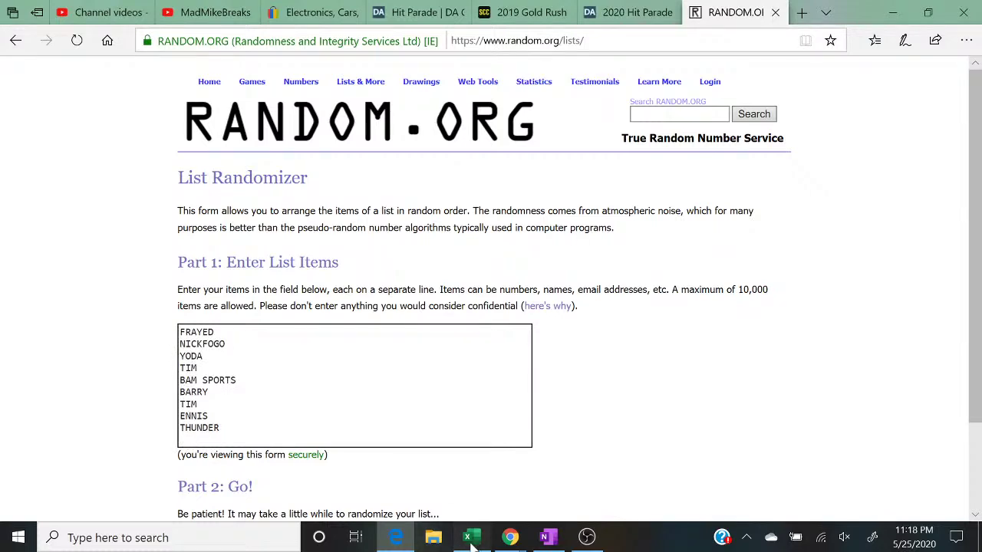
# Step: Copy column D's buyer names from Excel and add them to the list without blank lines
pyautogui.click(468, 537)
pyautogui.click(535, 162)
pyautogui.rightClick(535, 163)
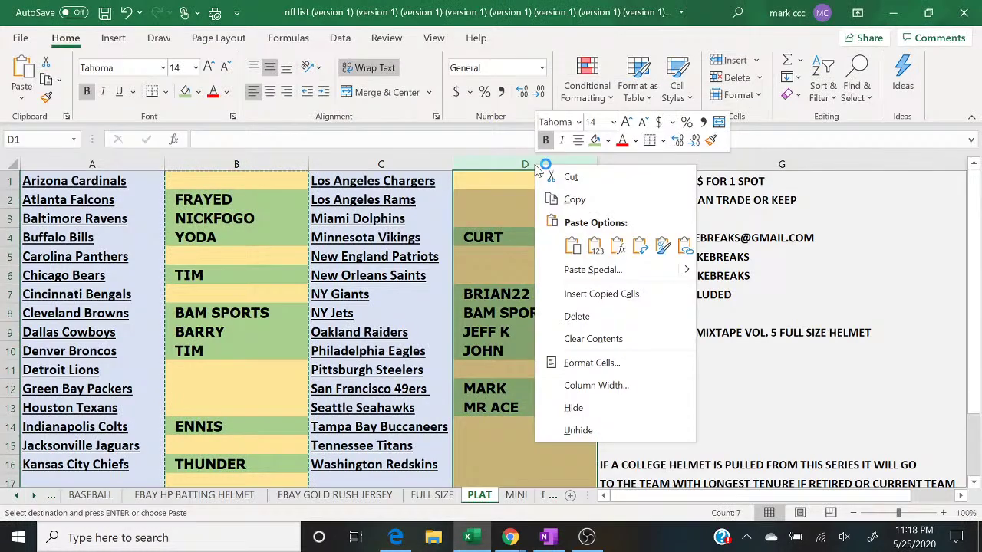
pyautogui.click(564, 194)
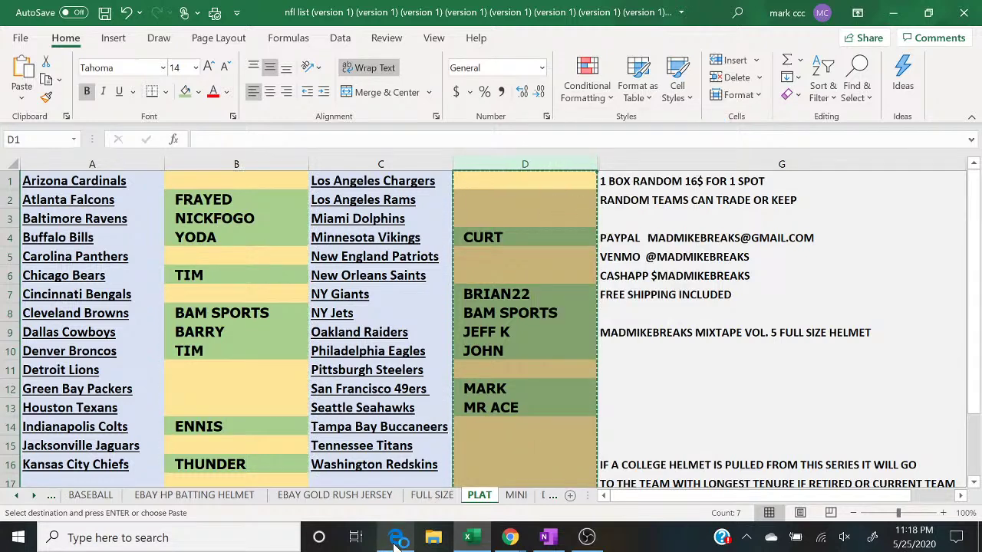
pyautogui.click(395, 537)
pyautogui.rightClick(225, 340)
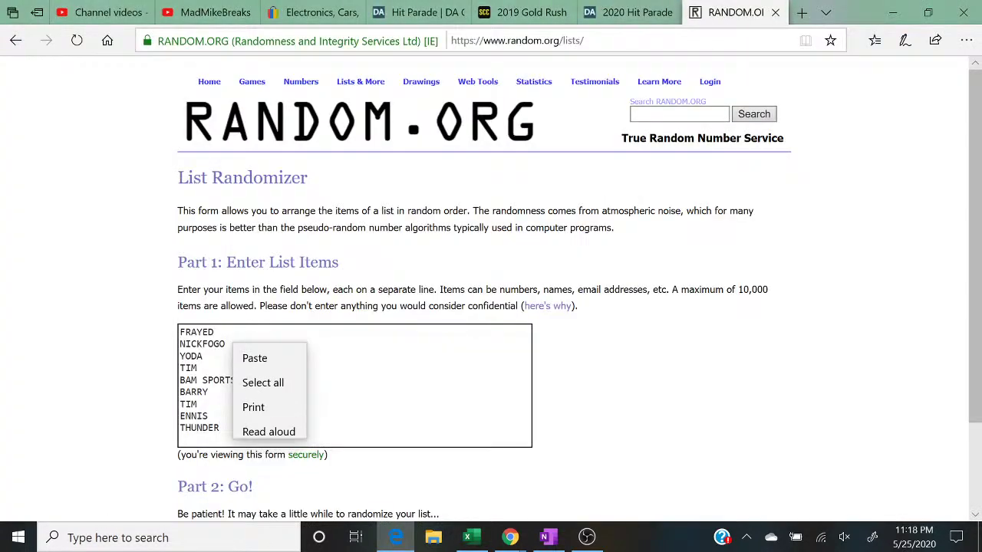
pyautogui.click(255, 350)
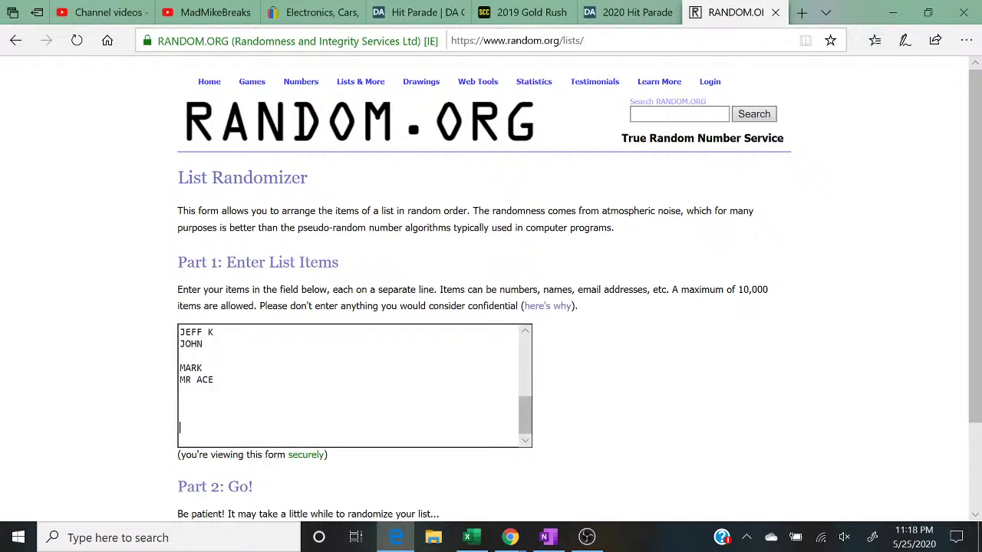
pyautogui.press('Up')
pyautogui.press('Up')
pyautogui.press('BackSpace')
pyautogui.press('BackSpace')
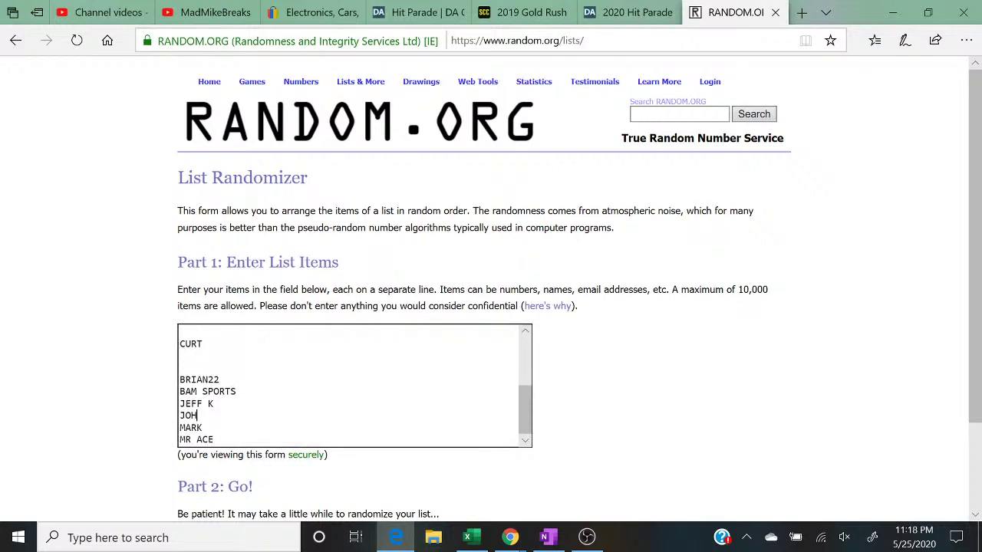
pyautogui.write('N')
pyautogui.press('Up')
pyautogui.press('Up')
pyautogui.press('Up')
pyautogui.press('Up')
pyautogui.press('BackSpace')
pyautogui.press('BackSpace')
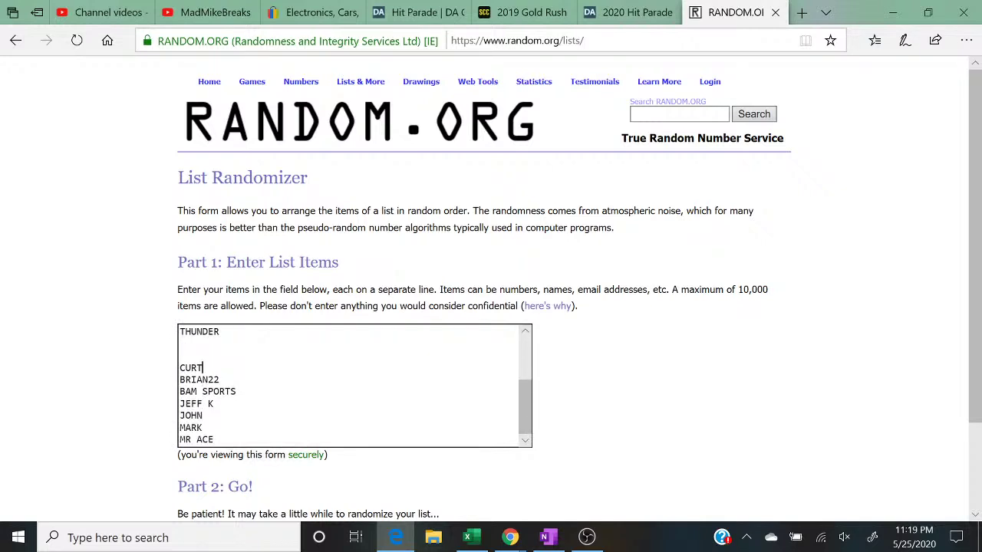
pyautogui.press('Up')
pyautogui.press('BackSpace')
pyautogui.press('BackSpace')
pyautogui.press('Up')
pyautogui.press('Up')
pyautogui.press('Up')
pyautogui.press('Up')
pyautogui.press('Up')
pyautogui.press('Up')
pyautogui.press('Up')
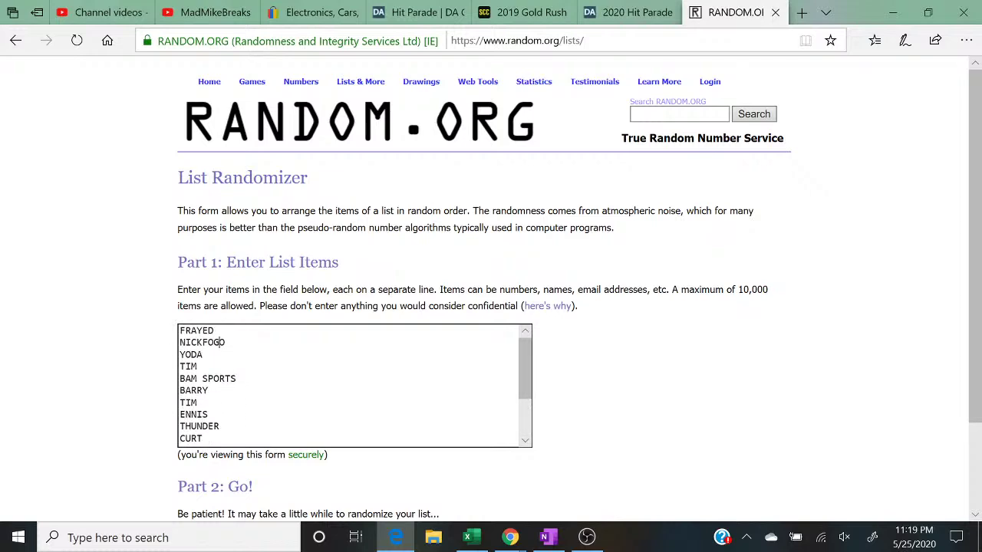
# Step: Randomize the 16-name list five times, then restore down the browser
pyautogui.hotkey('ctrl', 'End')
pyautogui.scroll(-2, 491, 306)
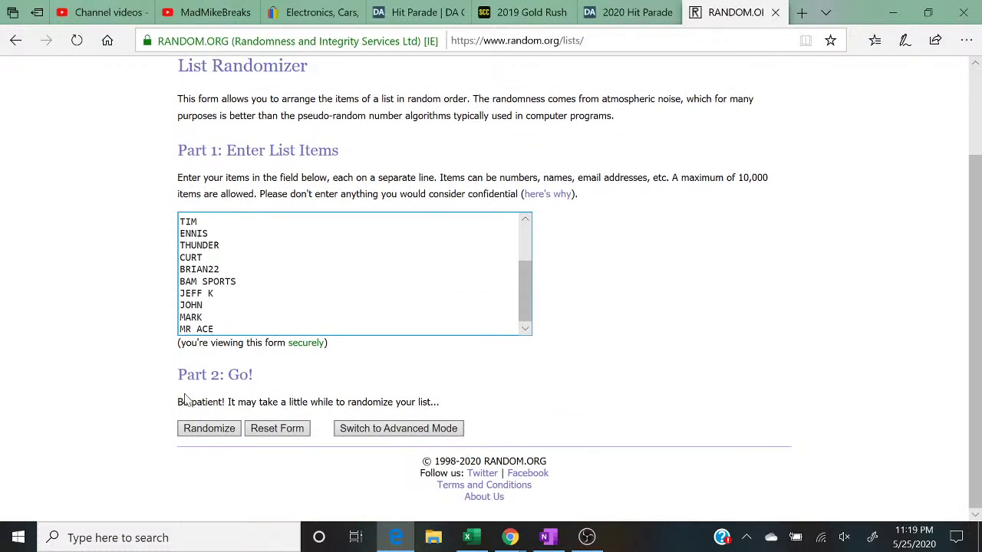
pyautogui.click(207, 432)
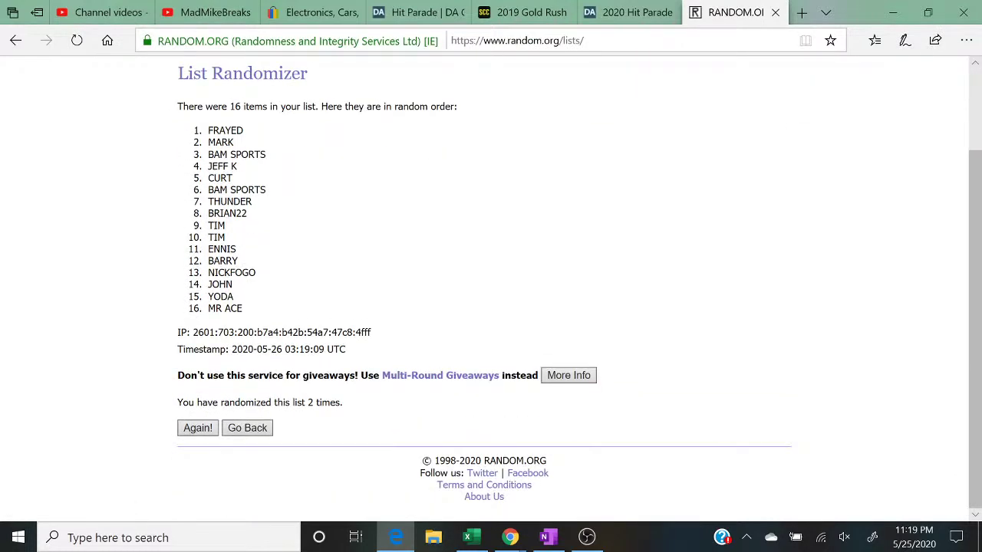
pyautogui.click(197, 427)
pyautogui.scroll(-1, 491, 307)
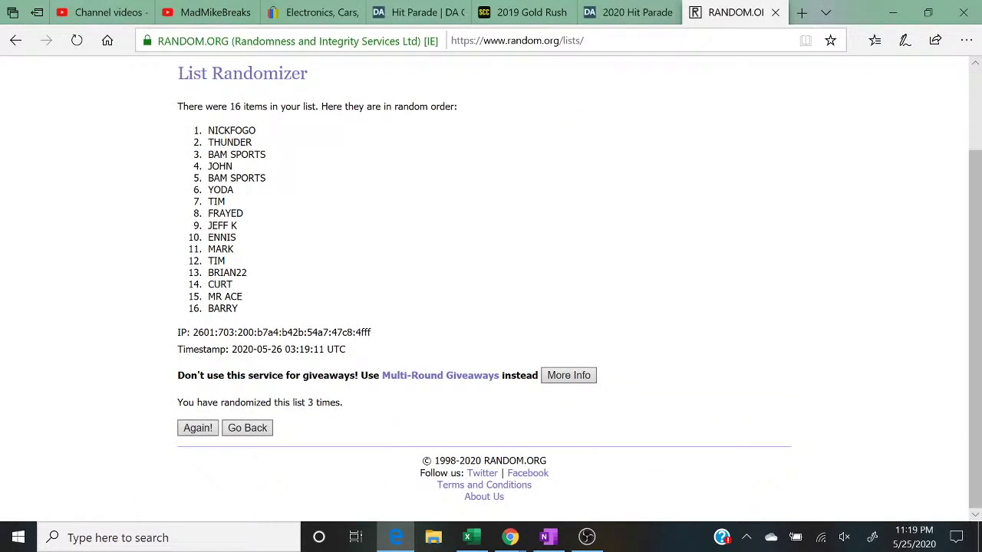
pyautogui.click(198, 428)
pyautogui.scroll(-1, 491, 307)
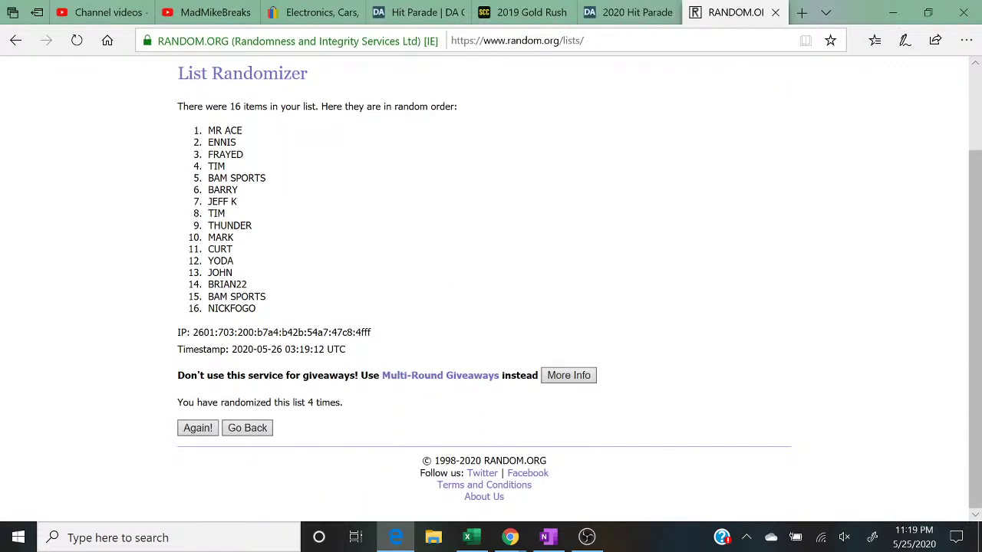
pyautogui.click(197, 427)
pyautogui.scroll(-2, 366, 409)
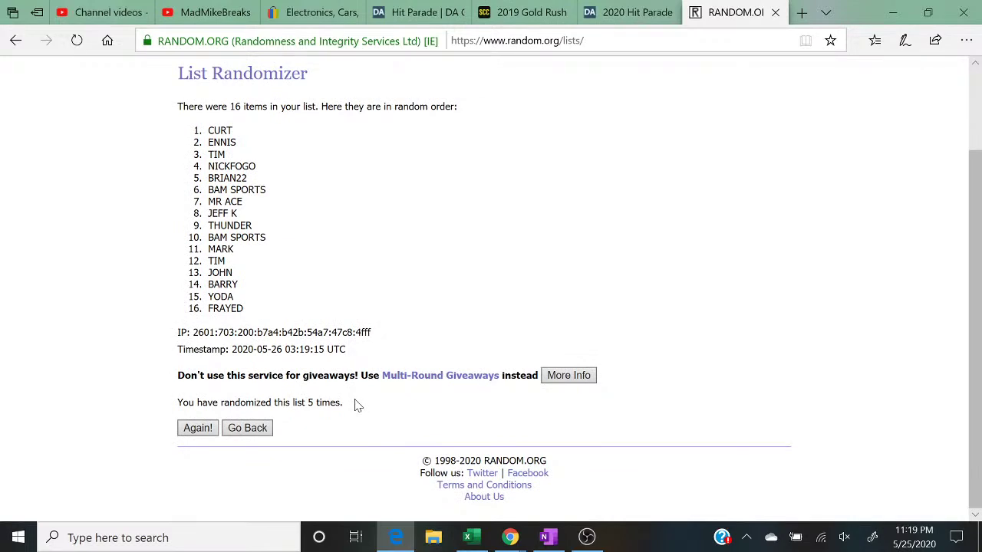
pyautogui.moveTo(359, 405); pyautogui.dragTo(149, 408)
pyautogui.scroll(1, 148, 408)
pyautogui.scroll(1, 146, 407)
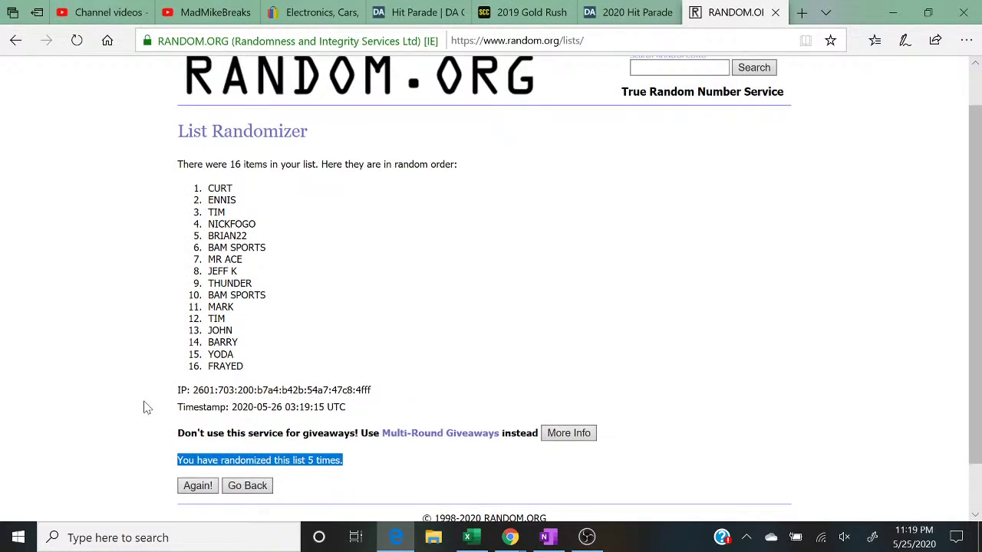
pyautogui.click(926, 13)
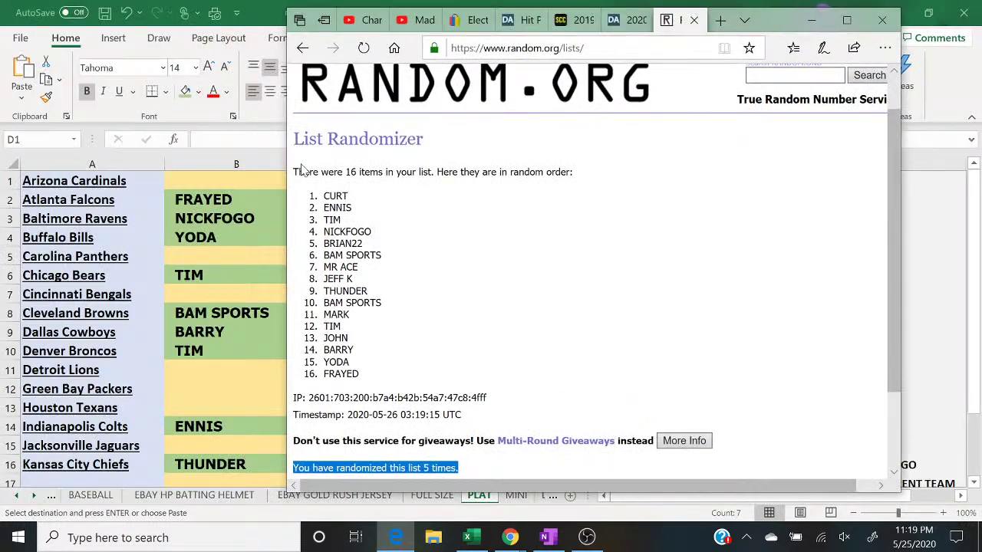
pyautogui.click(239, 184)
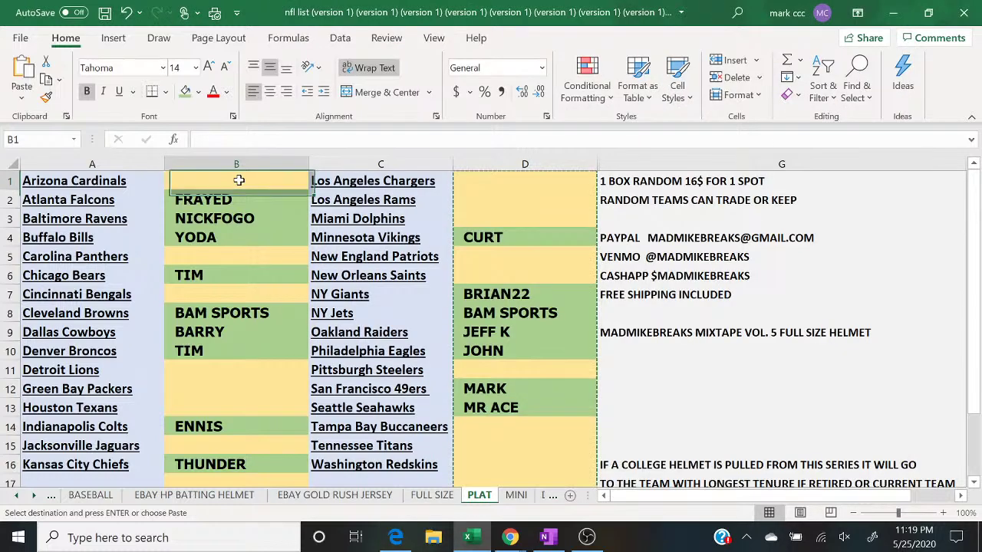
pyautogui.write('CURT')
pyautogui.press('Return')
pyautogui.press('Return')
pyautogui.press('Return')
pyautogui.press('Return')
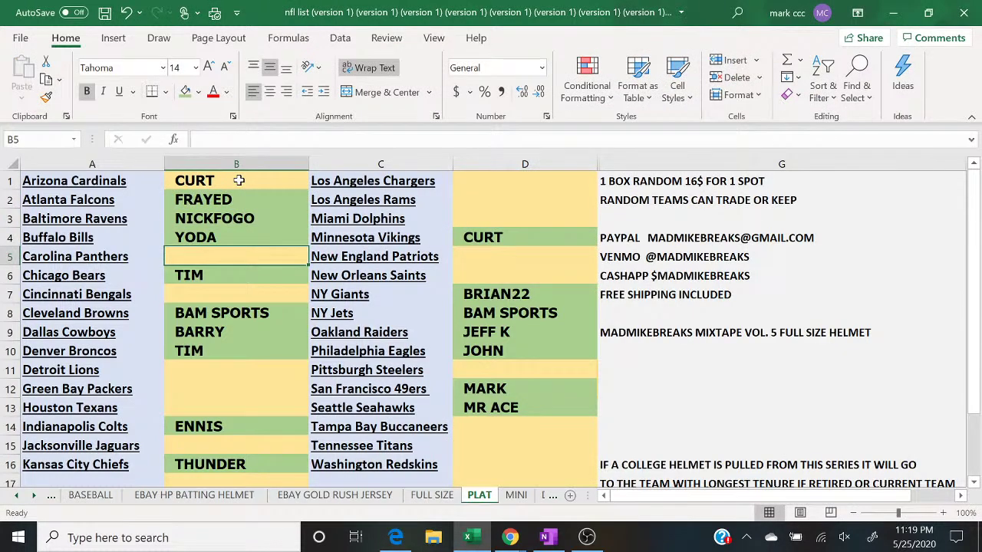
pyautogui.write('ENNIS')
pyautogui.press('Return')
pyautogui.press('Return')
pyautogui.press('Return')
pyautogui.press('Up')
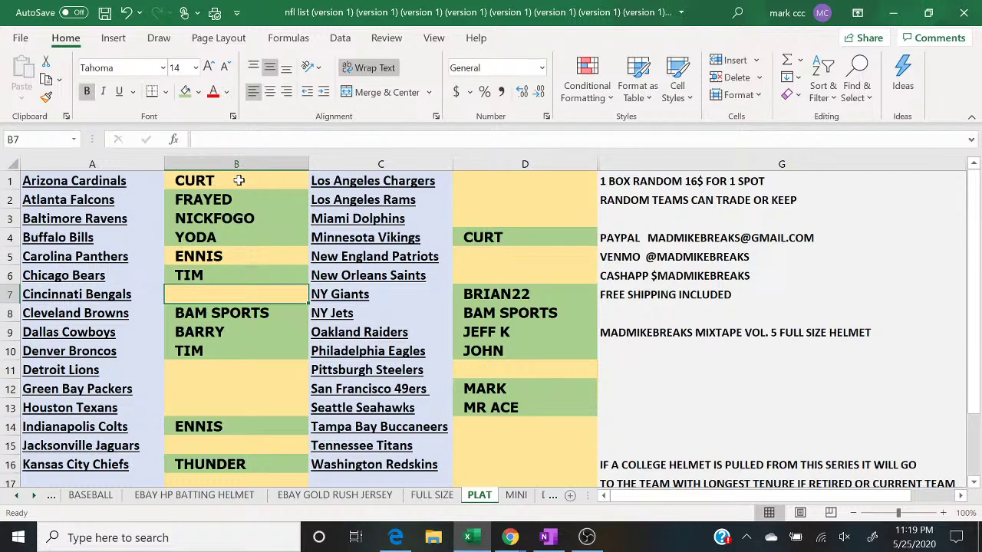
pyautogui.click(398, 538)
pyautogui.click(398, 539)
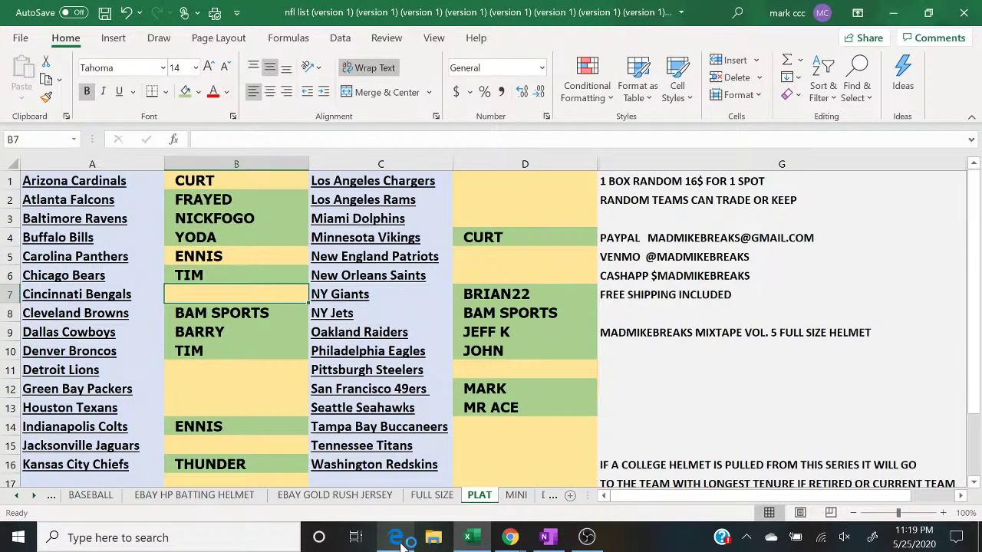
pyautogui.write('TIM')
pyautogui.press('Return')
pyautogui.press('Return')
pyautogui.press('Return')
pyautogui.press('Return')
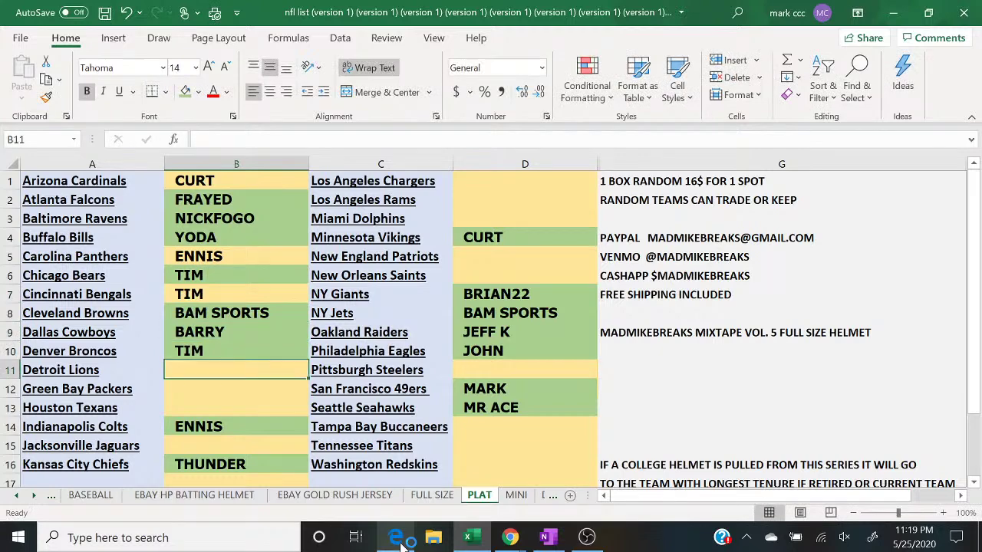
pyautogui.press('Return')
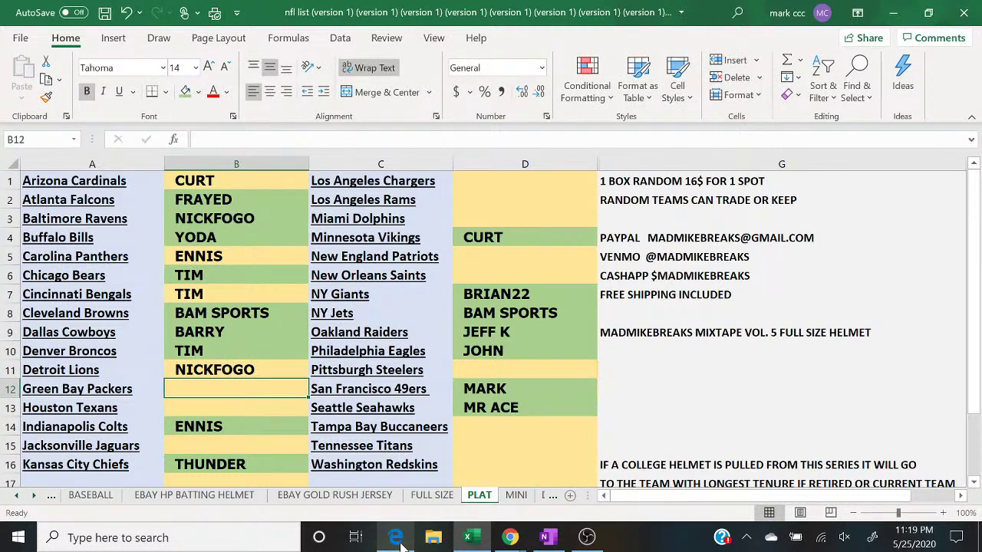
pyautogui.click(397, 538)
pyautogui.click(397, 539)
pyautogui.write('B')
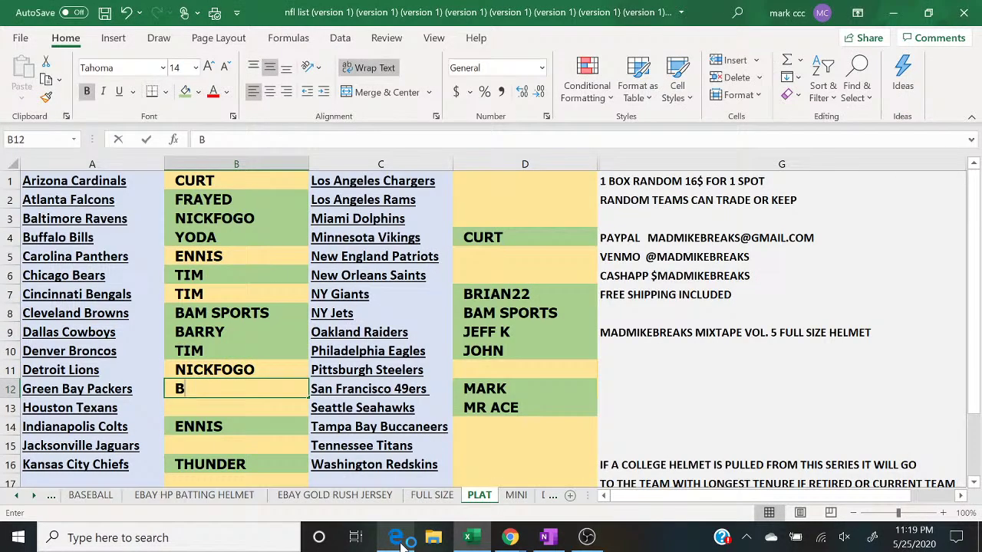
pyautogui.write('RIAN22')
pyautogui.press('Return')
pyautogui.write('BA')
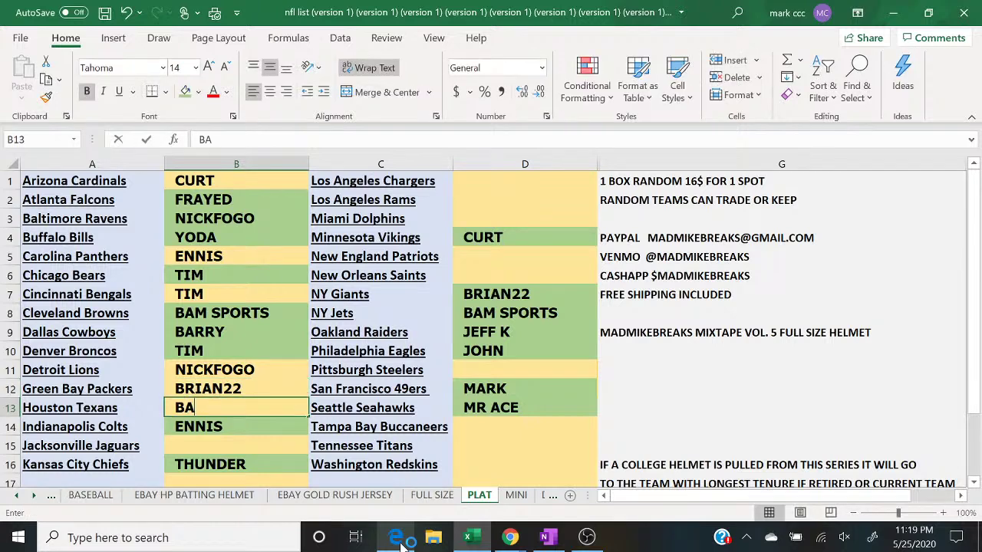
pyautogui.write('M SPORTS')
pyautogui.press('Return')
pyautogui.press('Return')
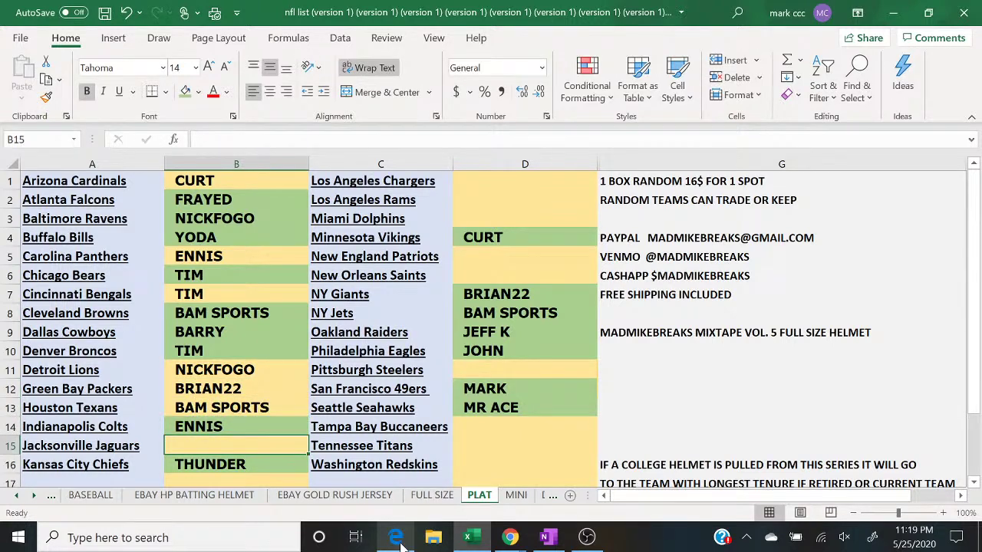
pyautogui.click(398, 539)
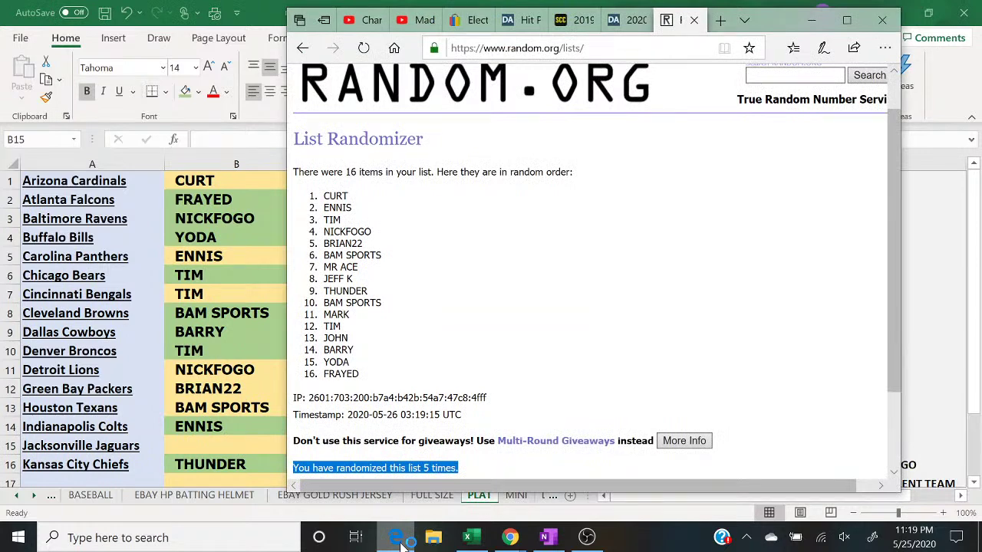
pyautogui.click(400, 541)
pyautogui.write('MR ACE')
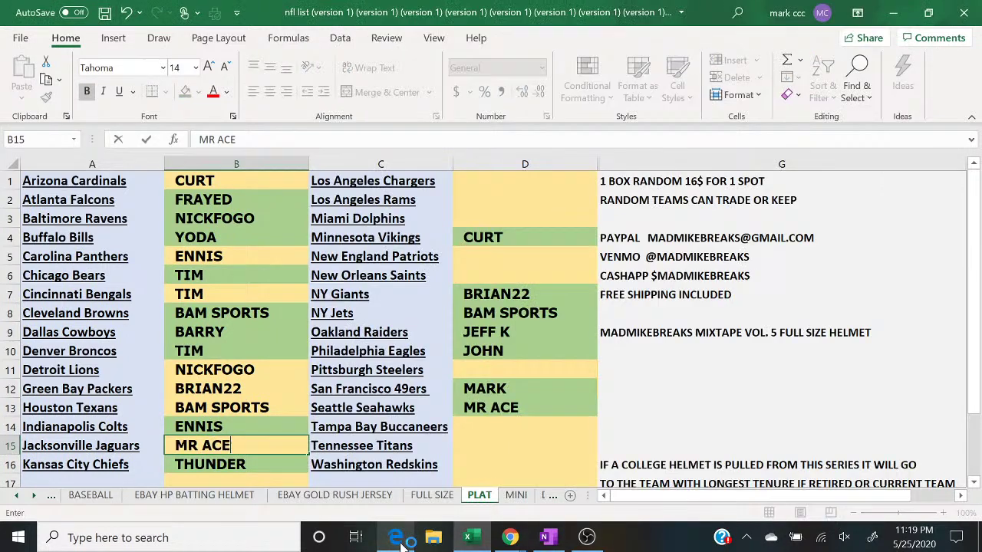
# Step: Enter JEFF K, THUNDER and BAM SPORTS into cells D1 to D3
pyautogui.click(520, 185)
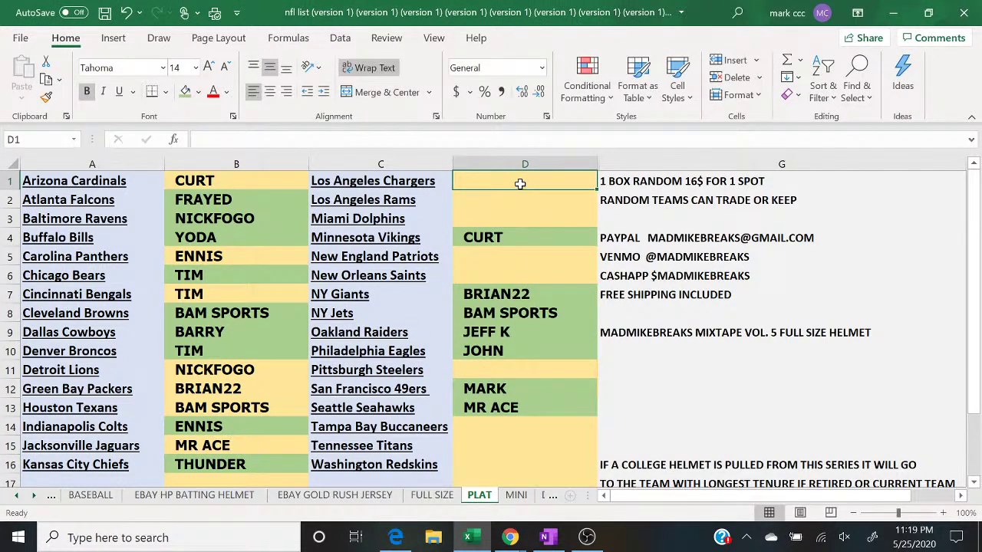
pyautogui.write('JEFF K')
pyautogui.press('Return')
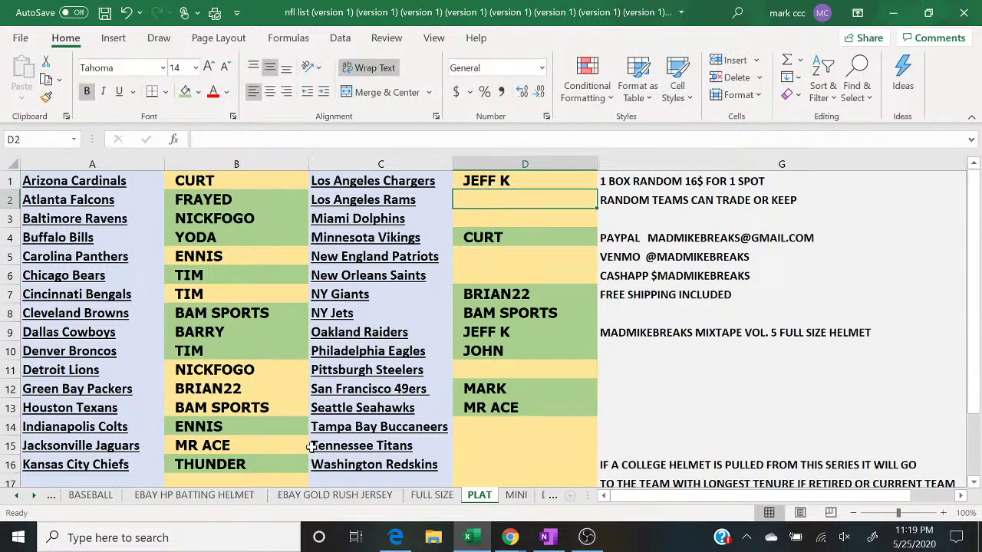
pyautogui.click(405, 538)
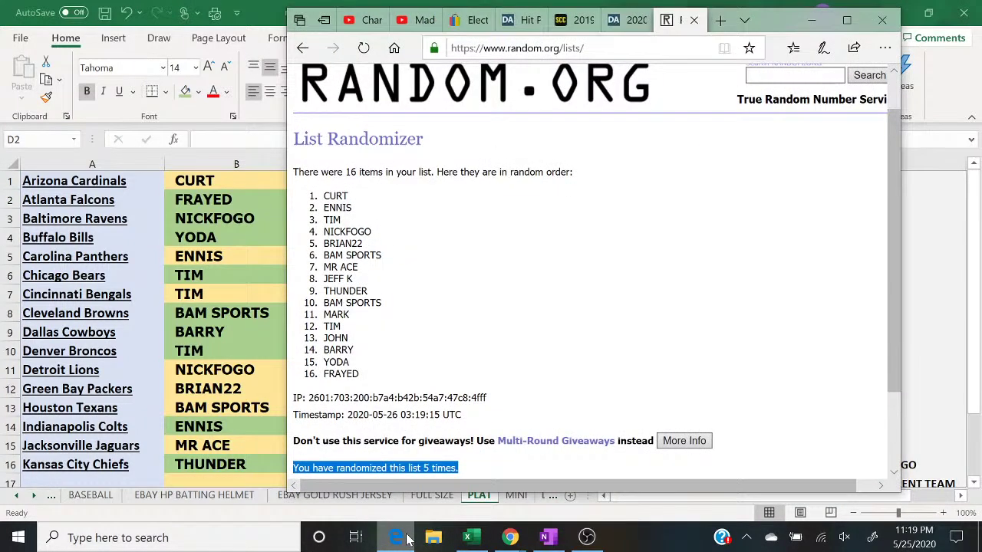
pyautogui.click(405, 539)
pyautogui.write('T')
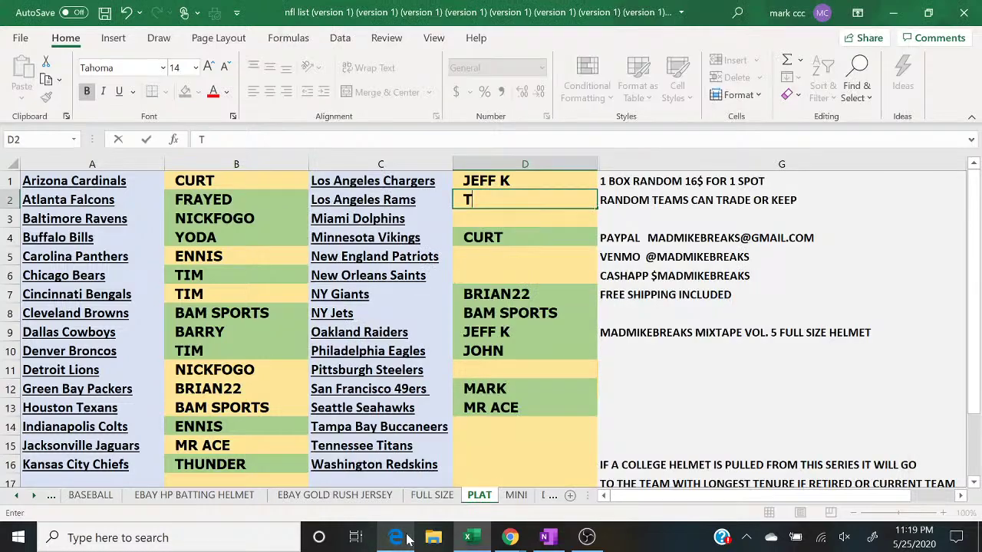
pyautogui.write('HUNDER')
pyautogui.press('Return')
pyautogui.write('BAM SPORTS')
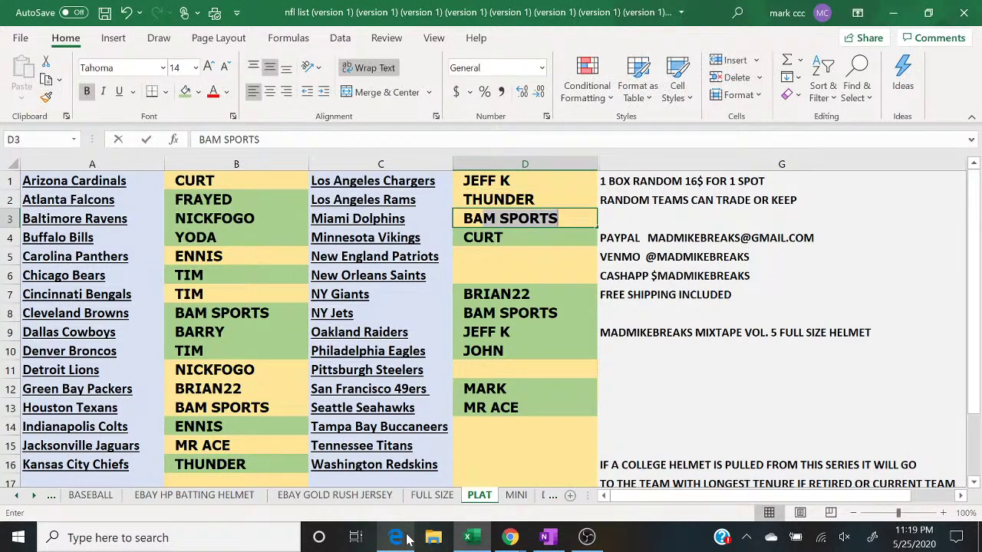
pyautogui.press('Return')
pyautogui.press('Return')
# Step: Enter MARK in D5, TIM, and JOHN in D11 from the randomized buyer list
pyautogui.click(396, 538)
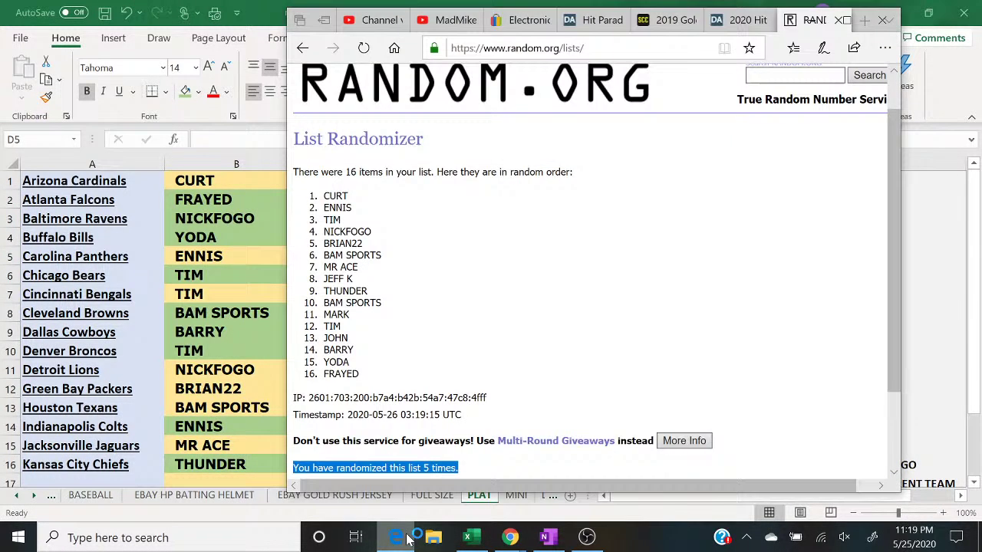
pyautogui.click(406, 540)
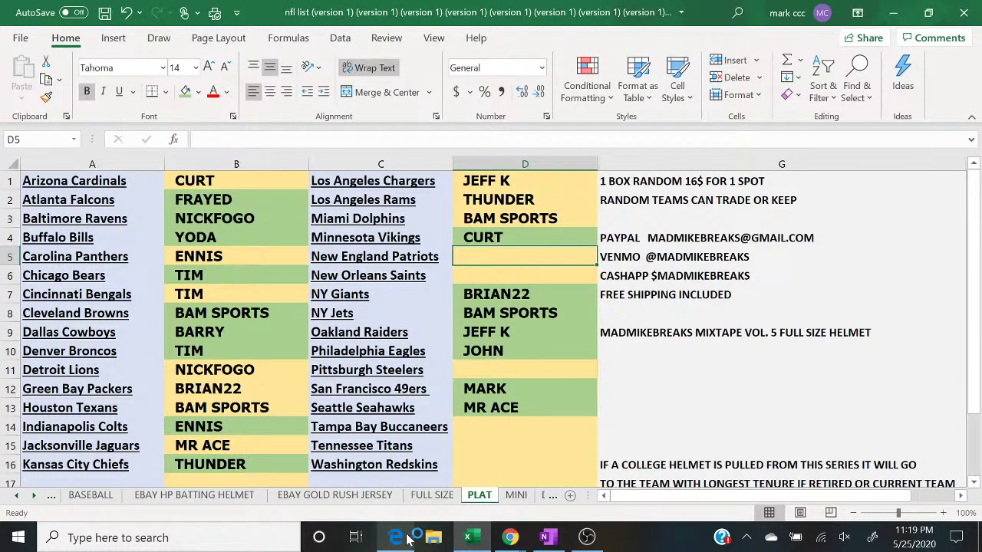
pyautogui.write('MARK')
pyautogui.press('Return')
pyautogui.write('TIM')
pyautogui.press('Return')
pyautogui.press('Return')
pyautogui.press('Return')
pyautogui.press('Return')
pyautogui.press('Return')
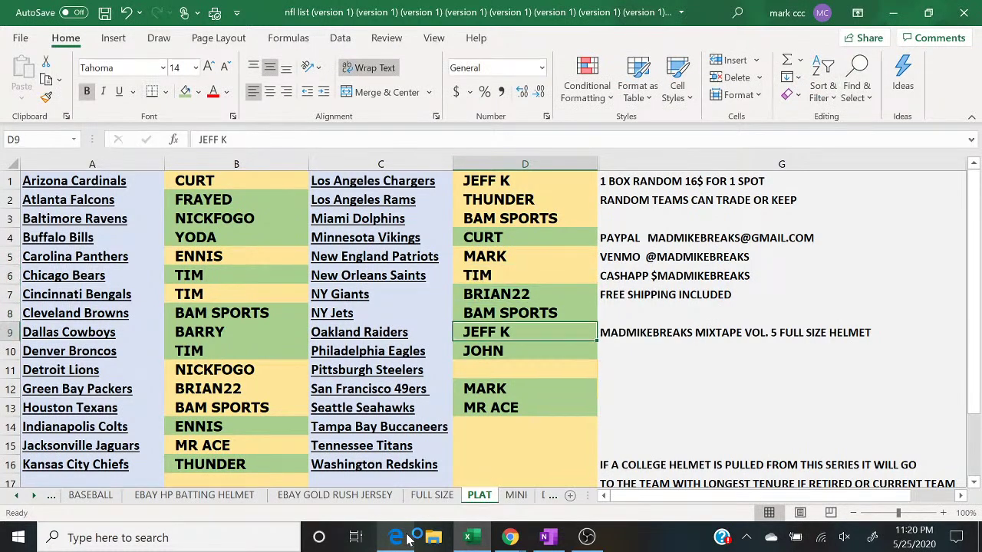
pyautogui.click(407, 540)
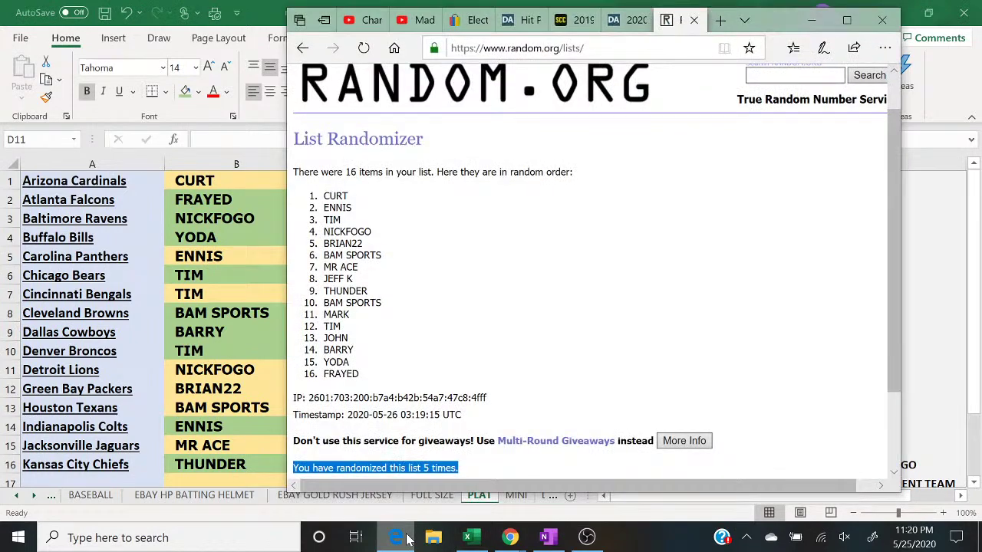
pyautogui.click(407, 539)
pyautogui.write('JOHN')
pyautogui.press('Return')
pyautogui.press('Return')
pyautogui.press('Return')
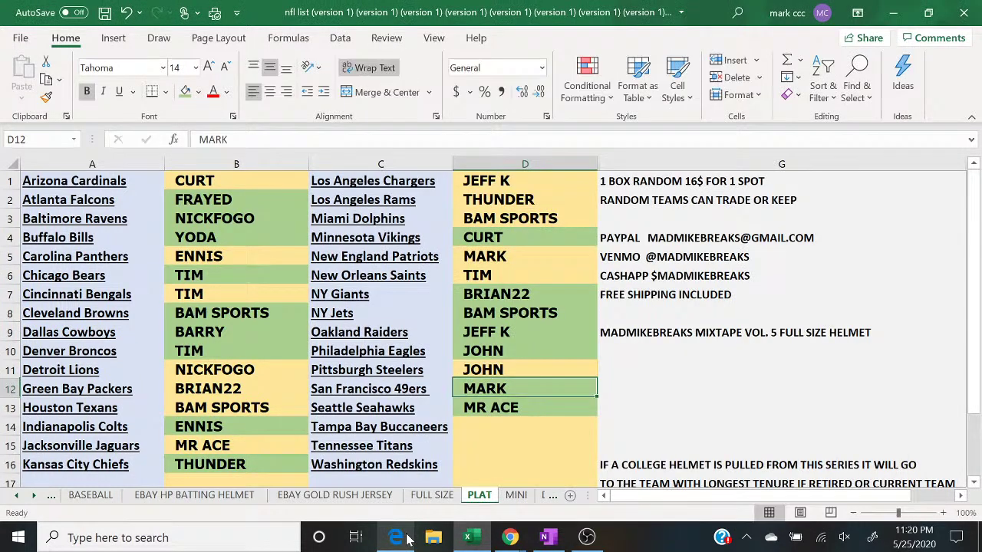
# Step: Enter BARRY in D14, YODA in D15 and FRAYED in D16
pyautogui.write('M')
pyautogui.press('BackSpace')
pyautogui.write('BARRY')
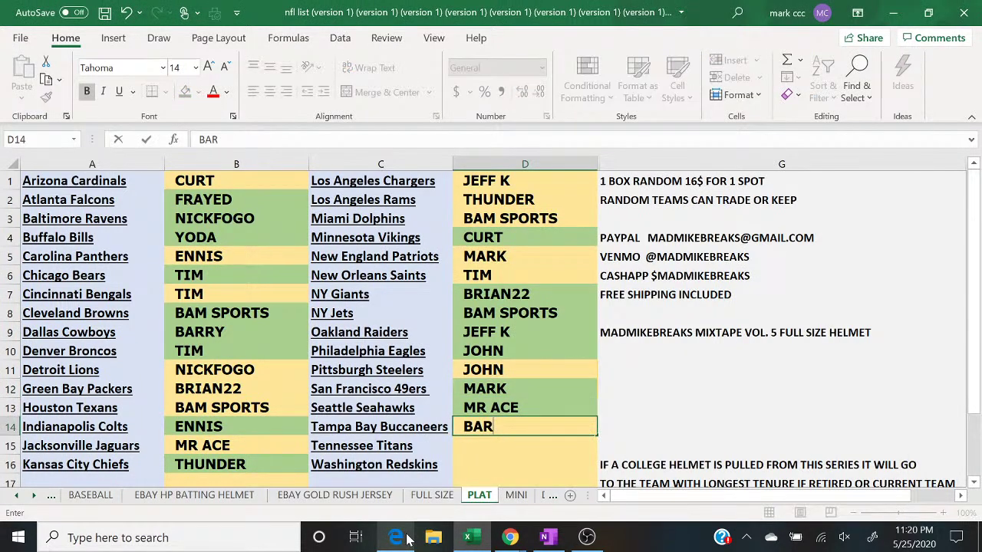
pyautogui.press('Return')
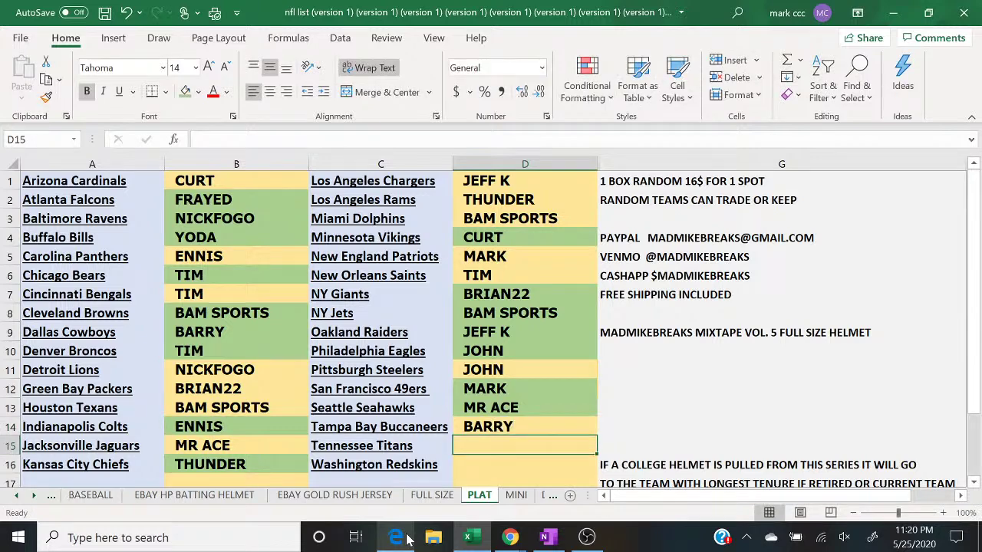
pyautogui.click(407, 540)
pyautogui.click(406, 539)
pyautogui.write('YODA')
pyautogui.press('Return')
pyautogui.write('FRAYED')
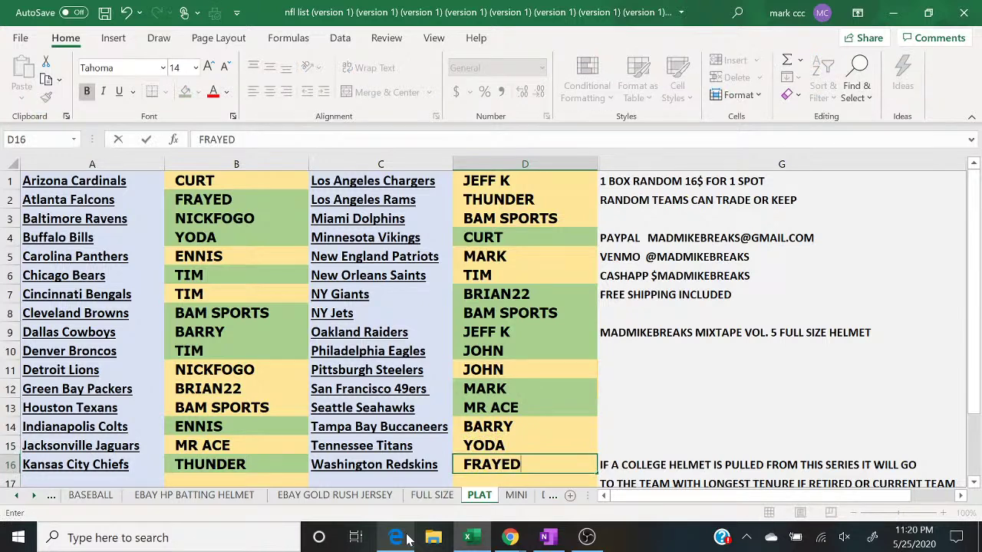
# Step: Bring the YouTube live chat popout beside the sheet, then select column B
pyautogui.moveTo(511, 537)
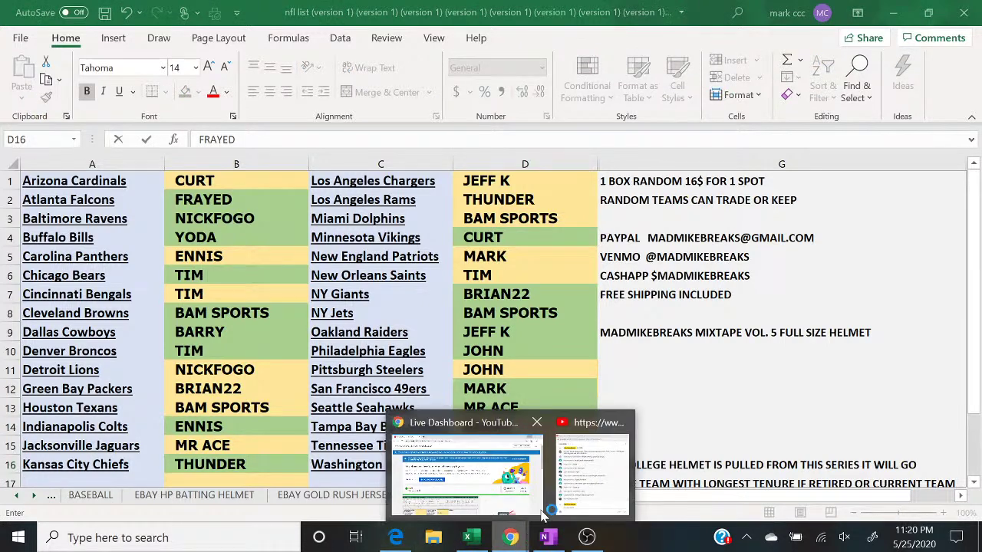
pyautogui.click(591, 490)
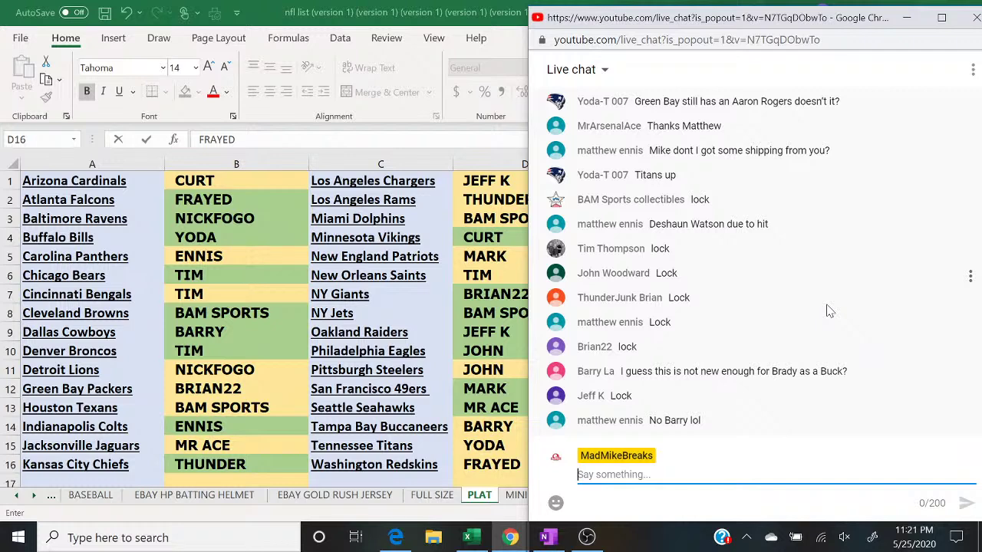
pyautogui.click(217, 169)
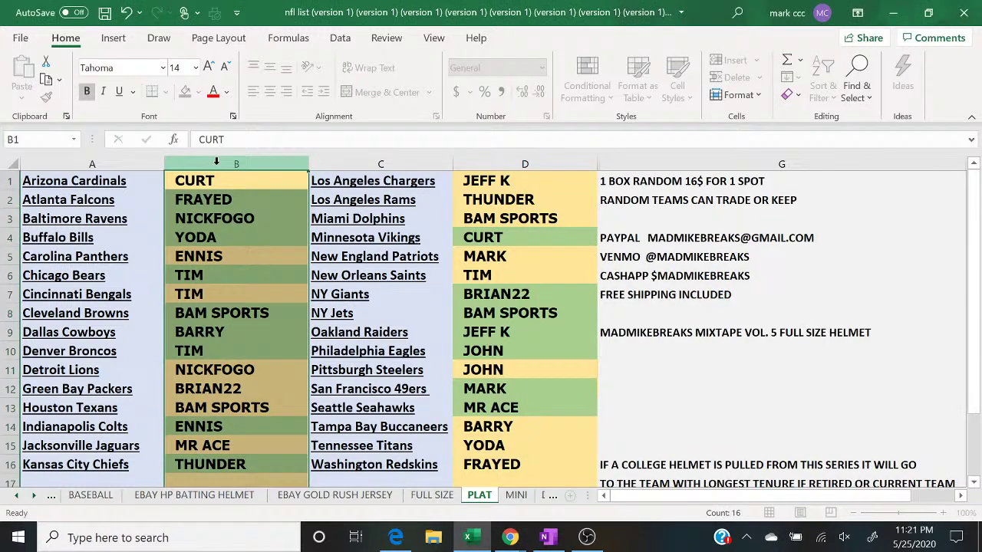
# Step: Fill columns B and D green, then bring the live chat back alongside the sheet
pyautogui.click(186, 90)
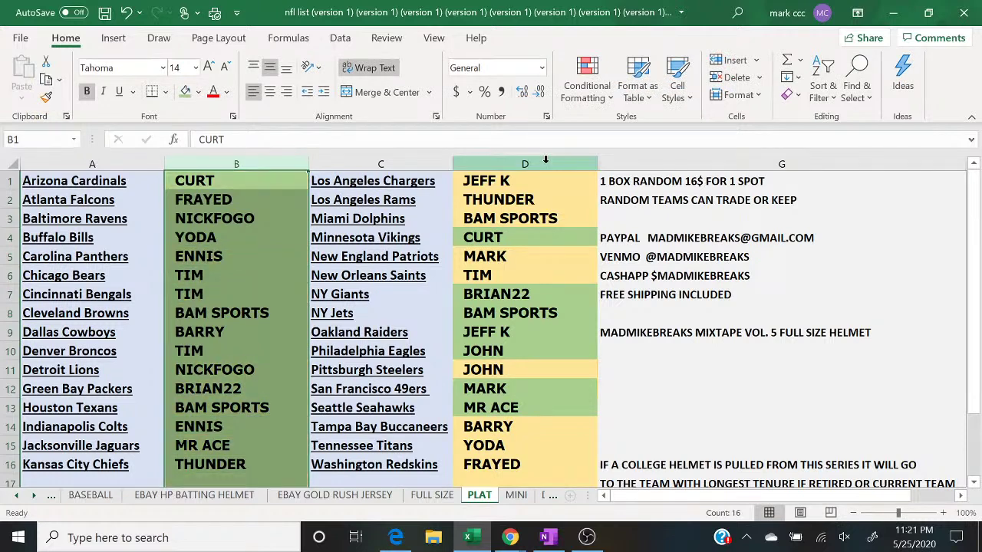
pyautogui.click(540, 163)
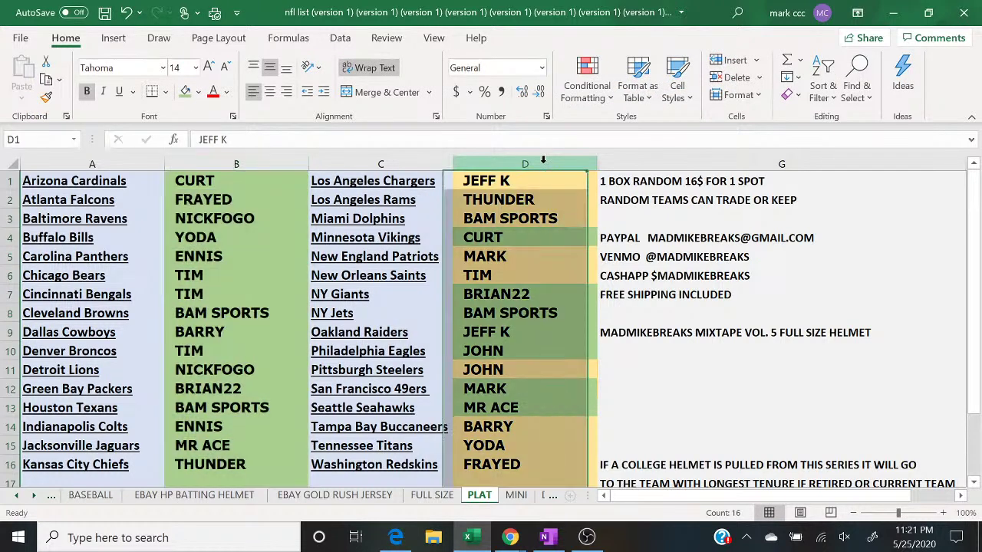
pyautogui.click(186, 91)
pyautogui.click(679, 378)
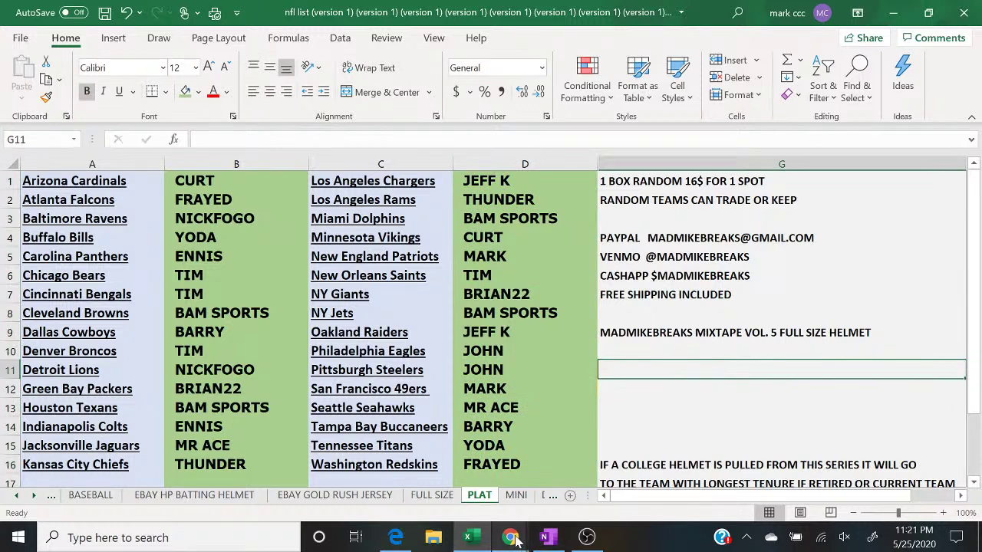
pyautogui.moveTo(510, 538)
pyautogui.click(604, 495)
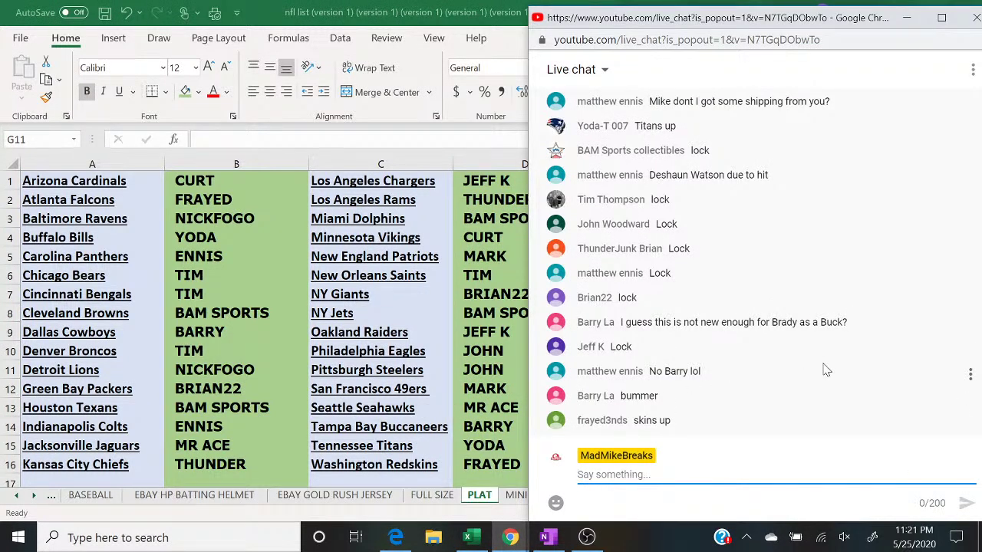
# Step: Enter 14, 62 and 90 on separate lines in a fresh RANDOM.ORG List Randomizer
pyautogui.click(396, 539)
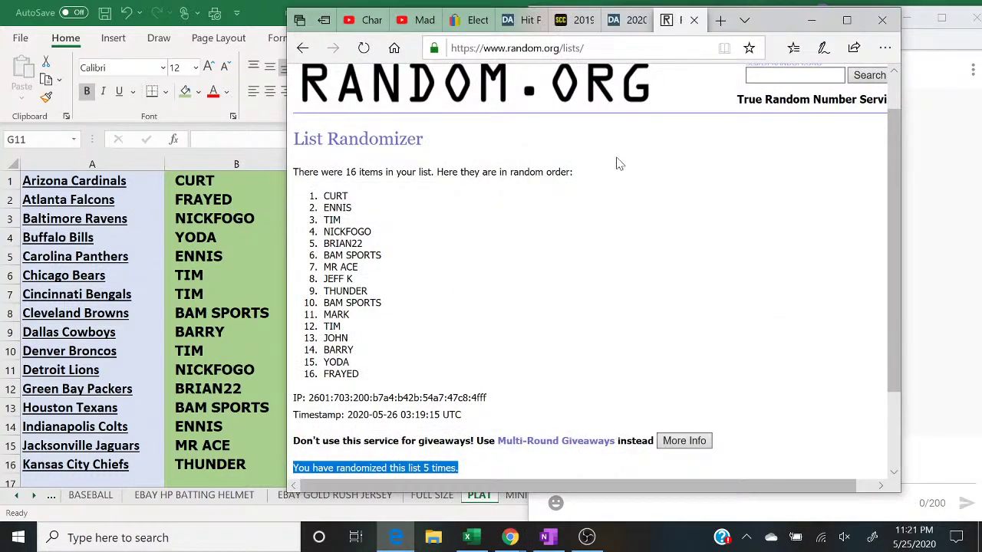
pyautogui.scroll(1, 620, 163)
pyautogui.scroll(-1, 620, 163)
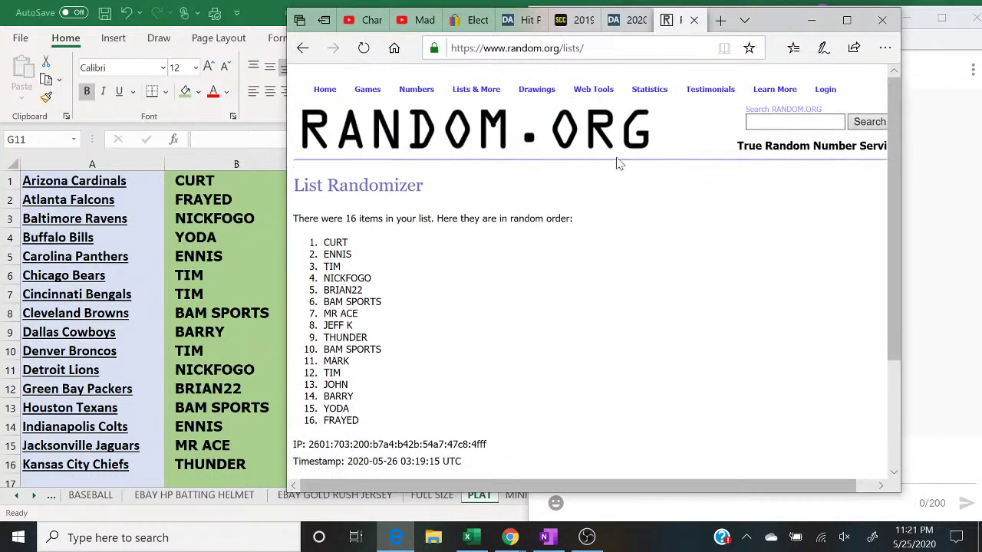
pyautogui.click(471, 106)
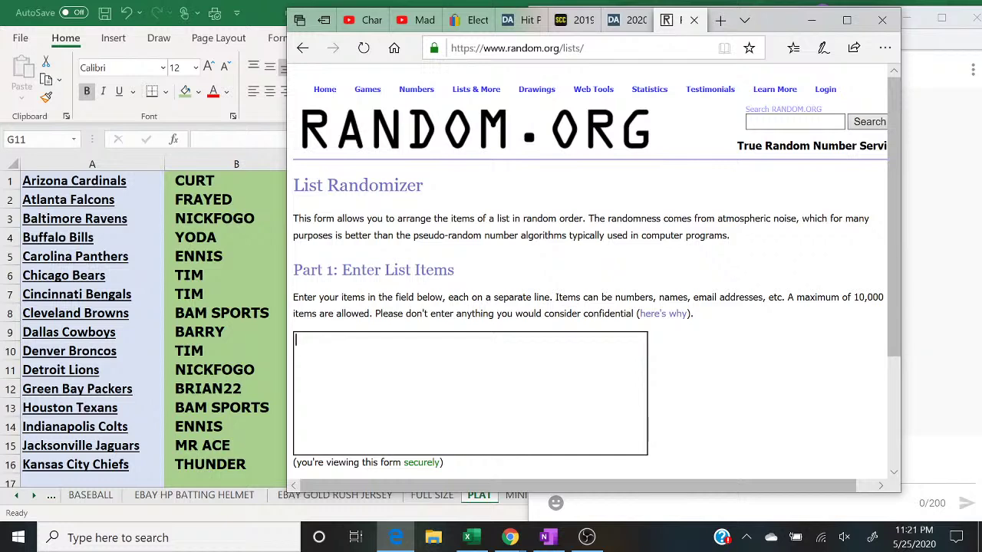
pyautogui.write('14')
pyautogui.press('Return')
pyautogui.write('62')
pyautogui.press('Return')
pyautogui.write('90')
# Step: Randomize the list five times, highlight the top result 14, and minimize the browser
pyautogui.click(847, 20)
pyautogui.scroll(-3, 547, 349)
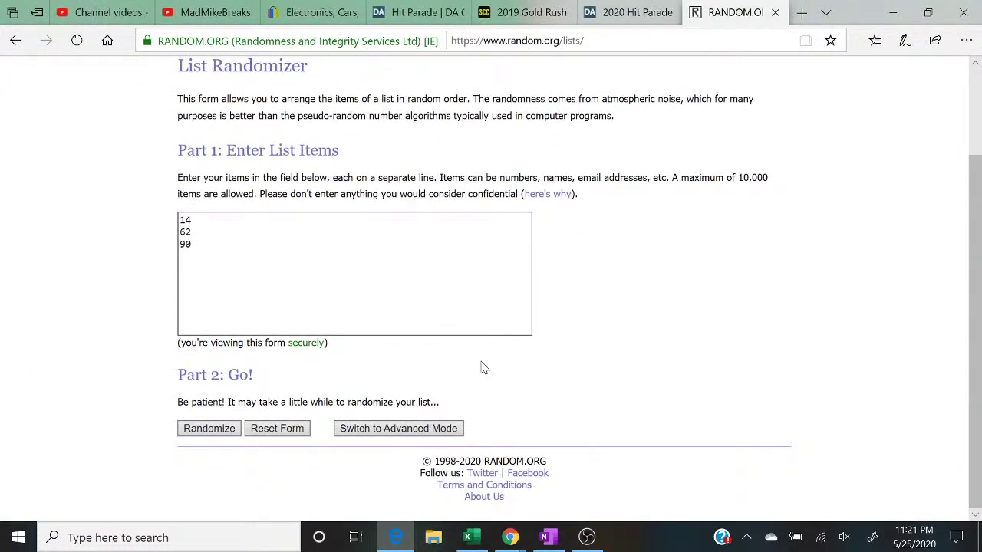
pyautogui.click(218, 431)
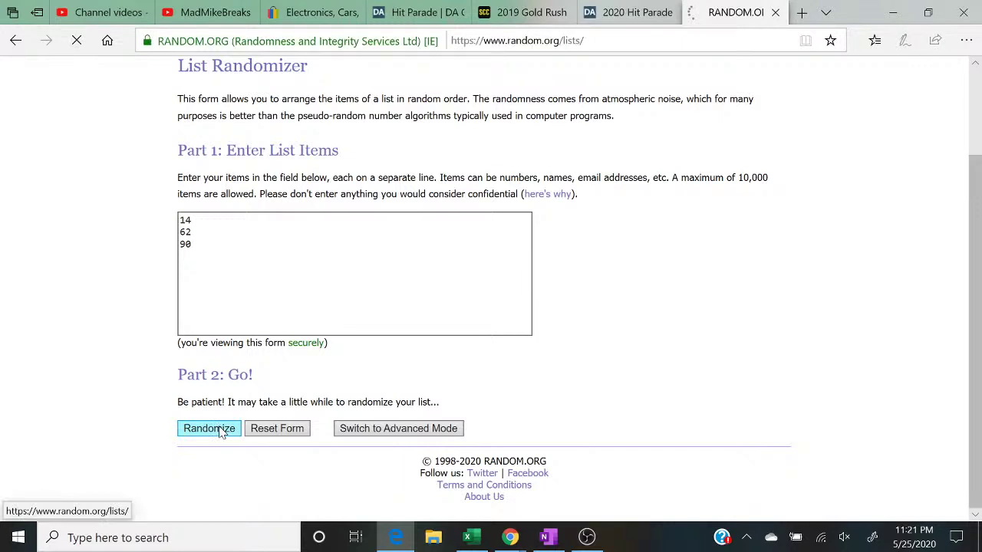
pyautogui.click(202, 353)
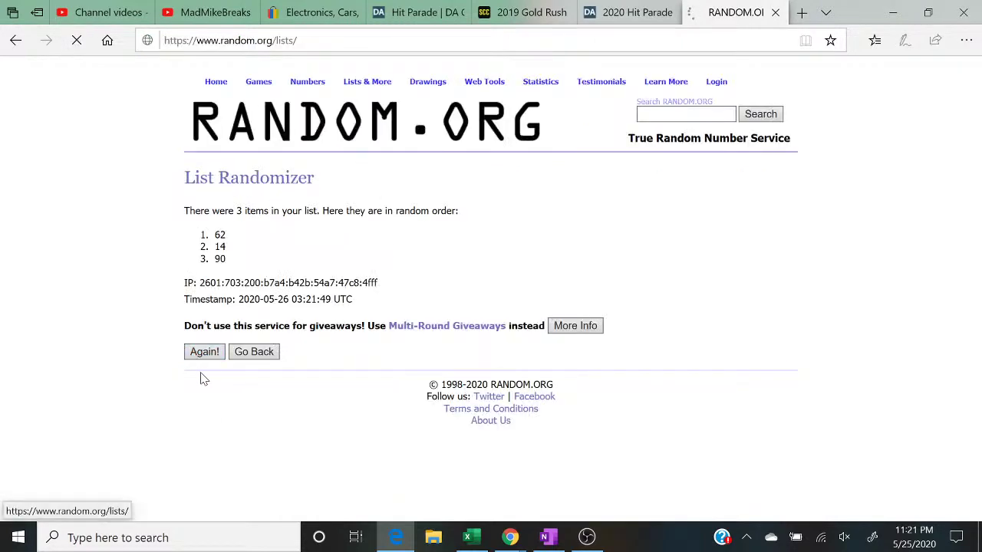
pyautogui.click(202, 376)
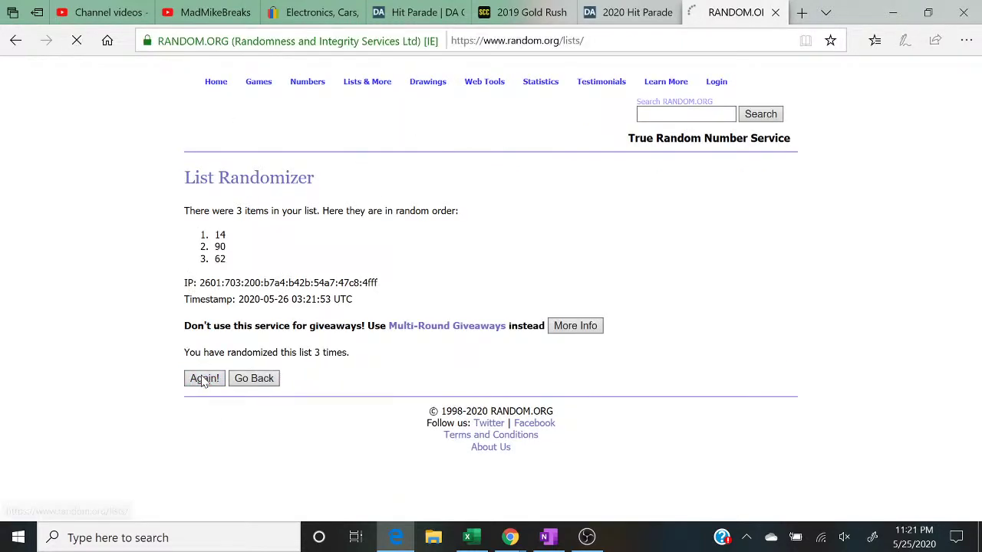
pyautogui.click(204, 381)
pyautogui.click(204, 381)
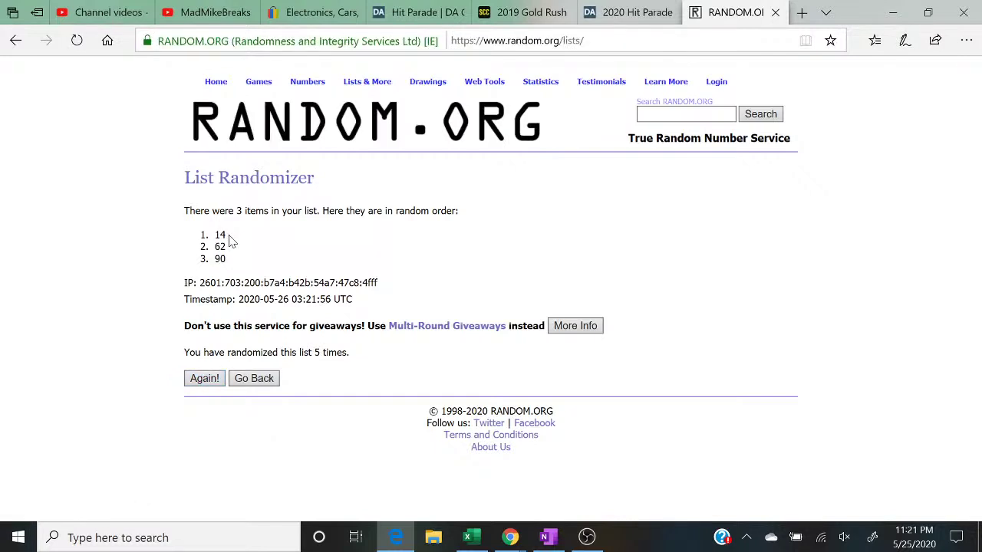
pyautogui.moveTo(232, 236); pyautogui.dragTo(215, 235)
pyautogui.moveTo(350, 352); pyautogui.dragTo(127, 358)
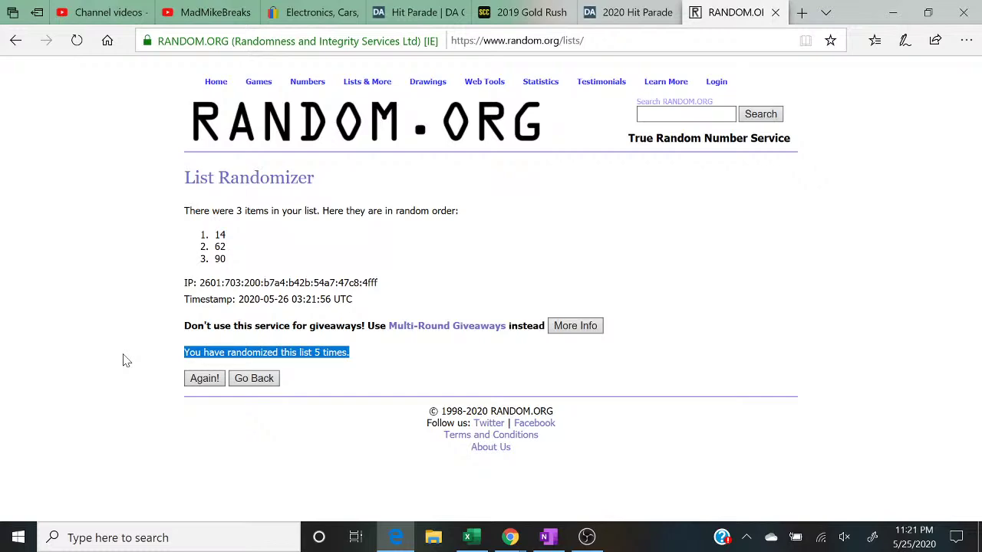
pyautogui.moveTo(237, 242); pyautogui.dragTo(201, 236)
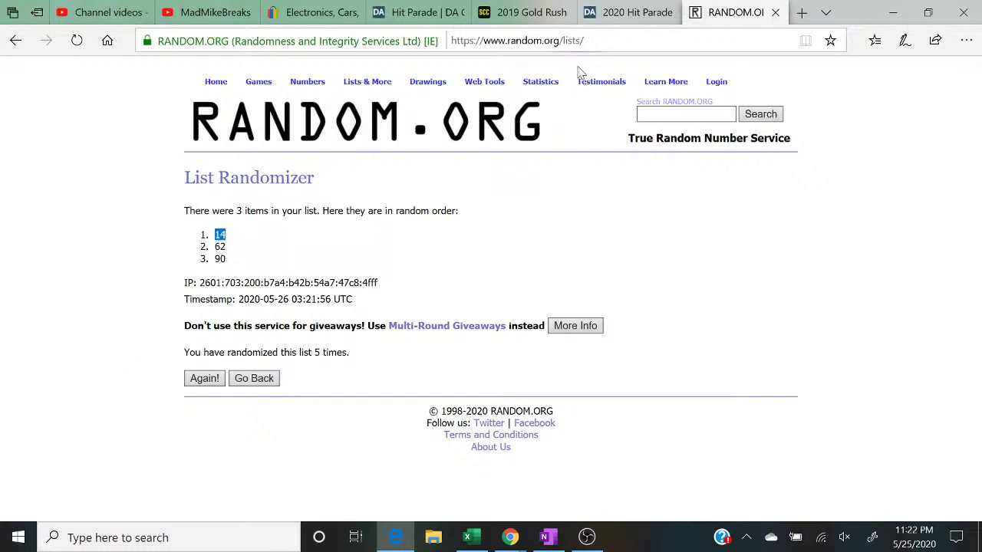
pyautogui.click(893, 18)
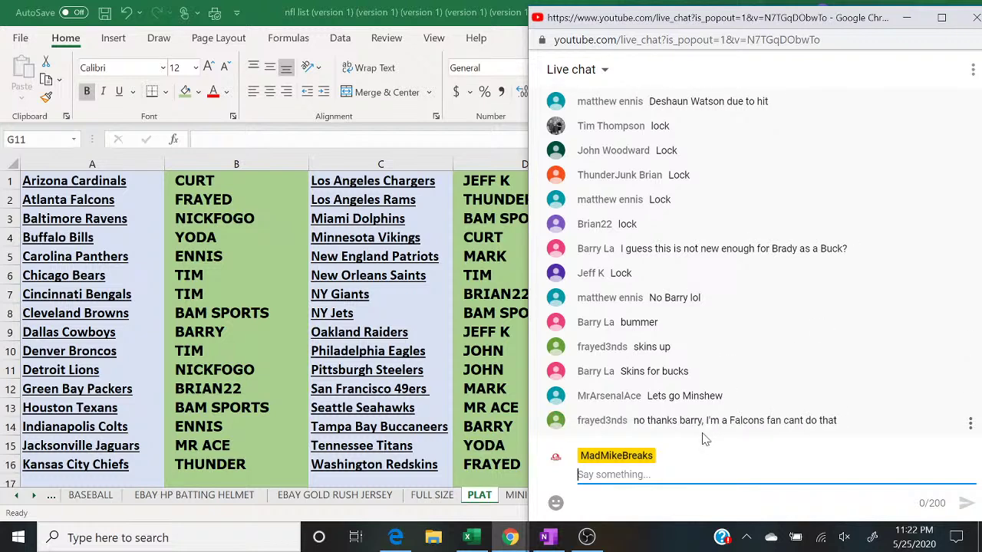
# Step: Glance at the random.org results, then hide the browser to show the PLAT sheet
pyautogui.click(396, 539)
pyautogui.click(396, 541)
# Step: Bring OBS Studio forward during the stream, then return to the NFL team spreadsheet
pyautogui.click(587, 537)
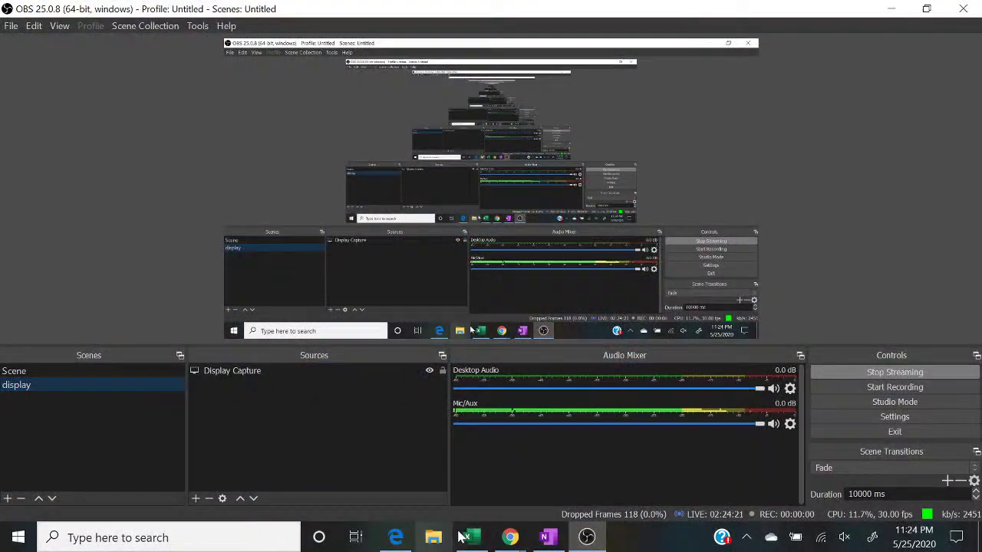
pyautogui.click(467, 537)
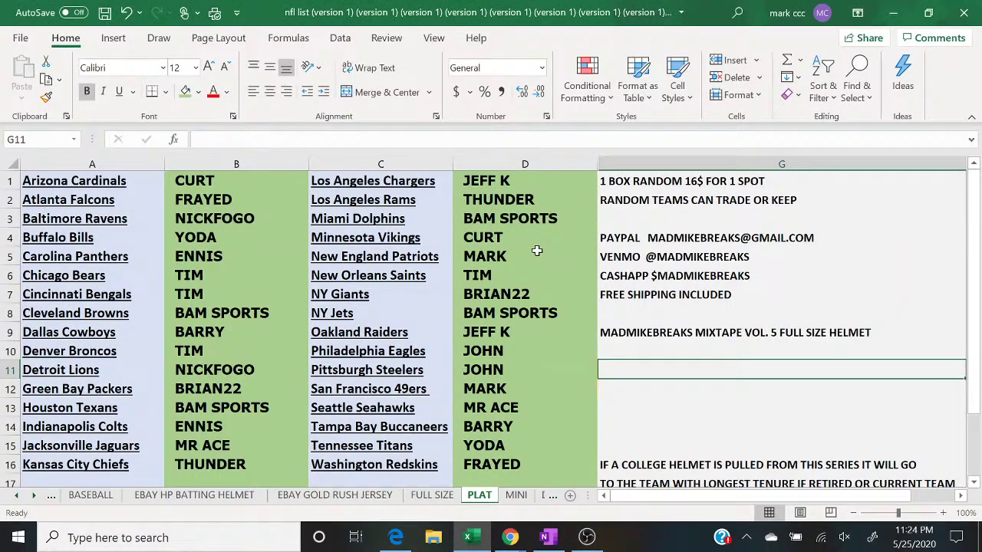
# Step: Clear the buyer names from columns B and D
pyautogui.click(512, 237)
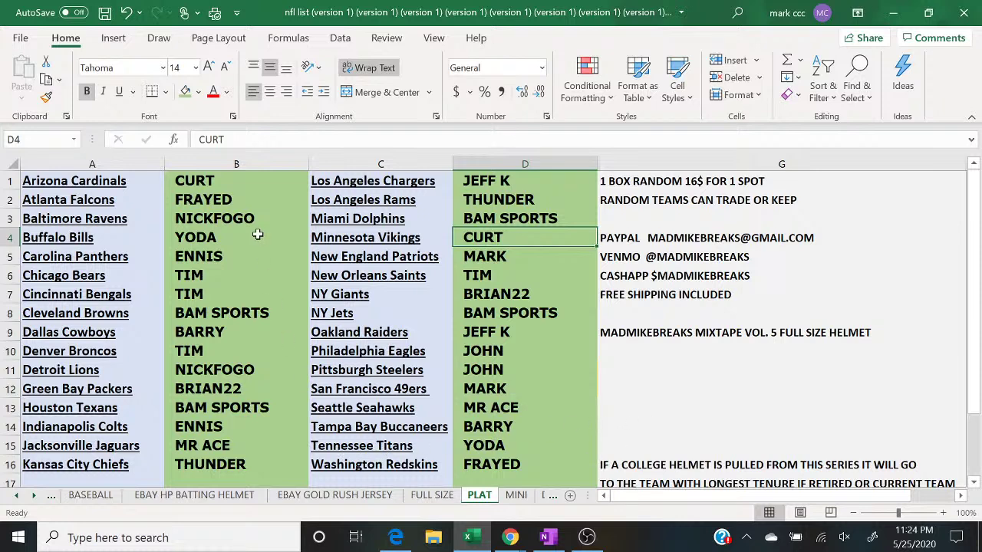
pyautogui.click(234, 163)
pyautogui.rightClick(233, 164)
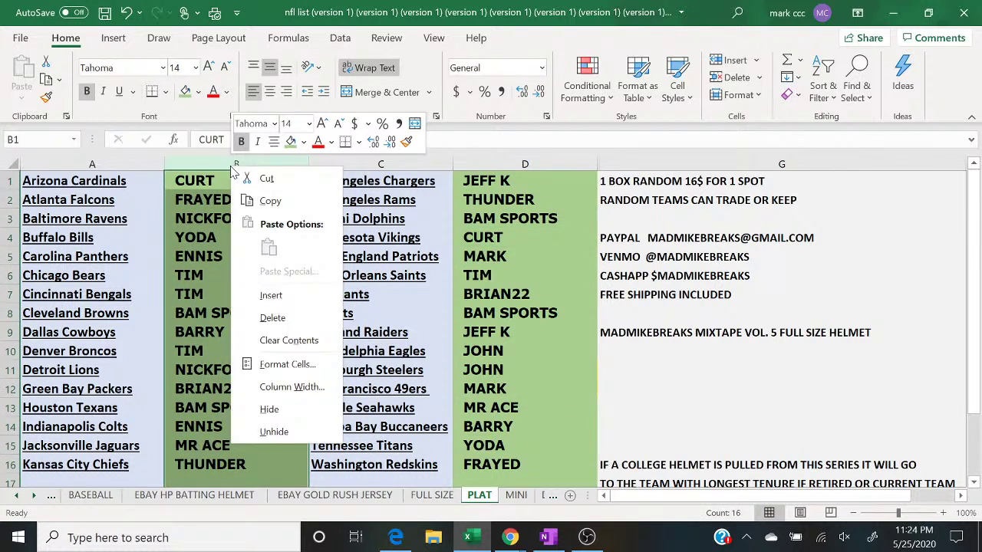
pyautogui.click(297, 340)
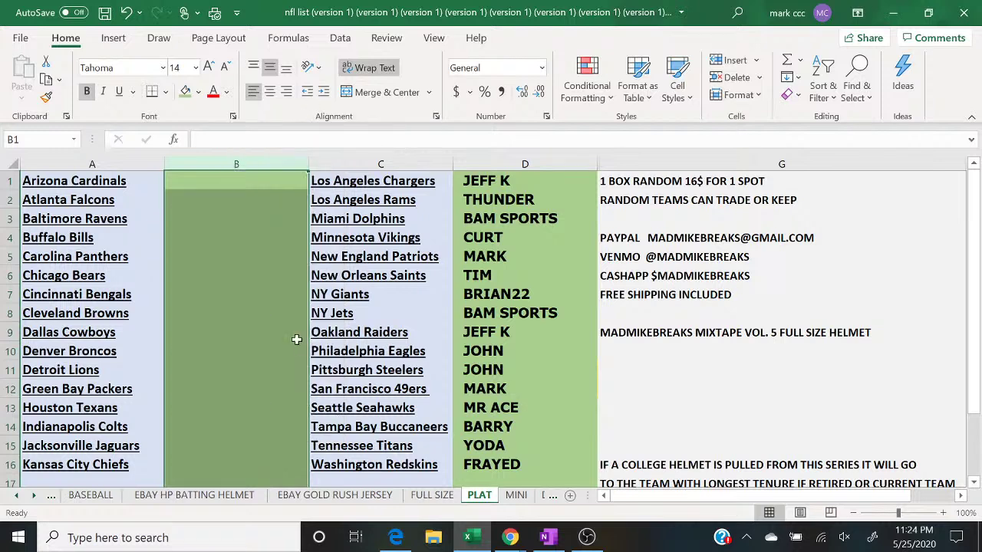
pyautogui.click(504, 163)
pyautogui.rightClick(503, 162)
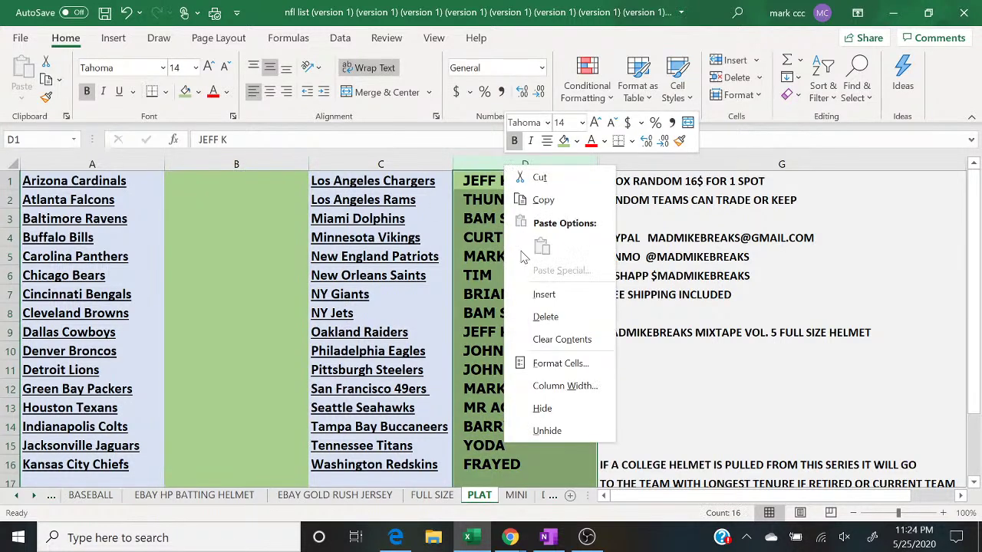
pyautogui.click(546, 341)
# Step: Give columns B and D a light gold fill
pyautogui.click(178, 161)
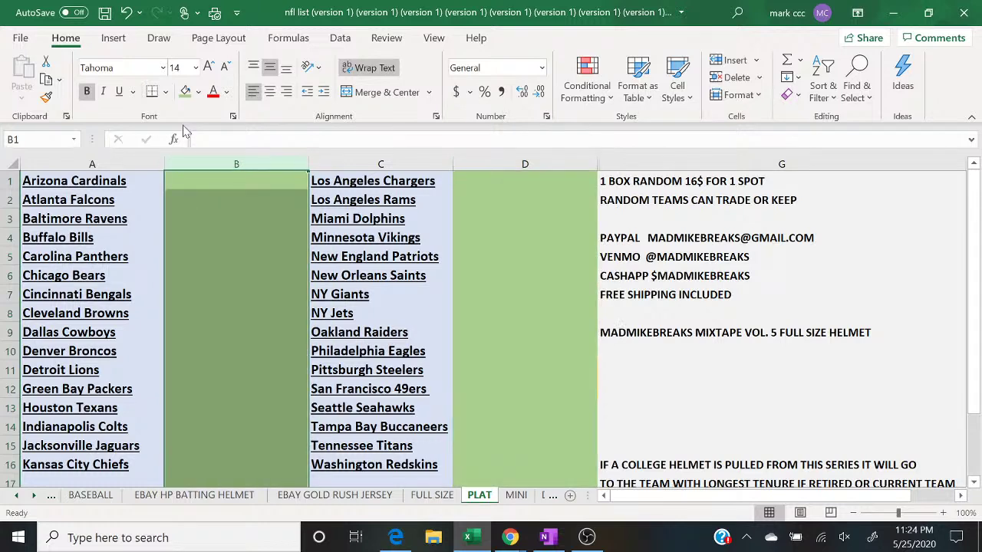
pyautogui.click(198, 94)
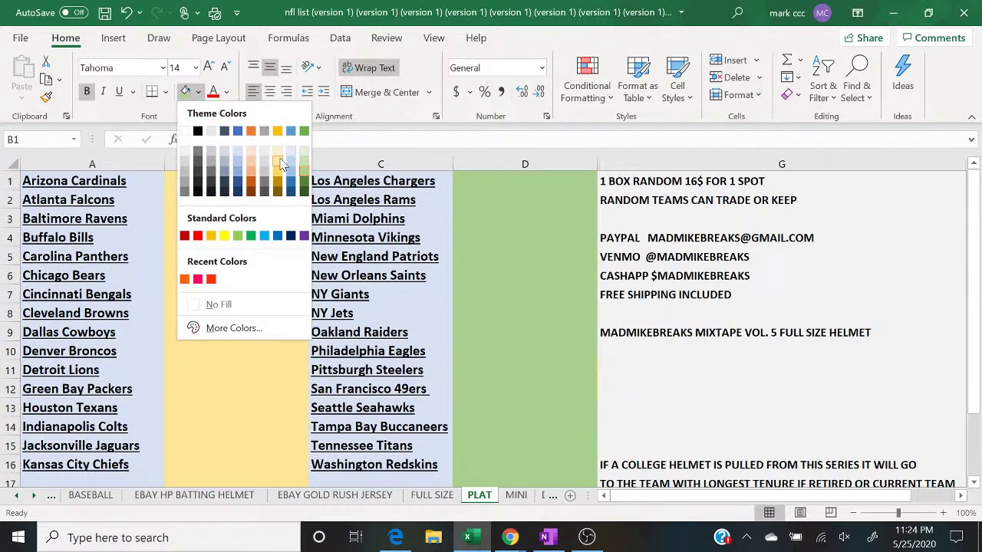
pyautogui.click(278, 156)
pyautogui.click(461, 164)
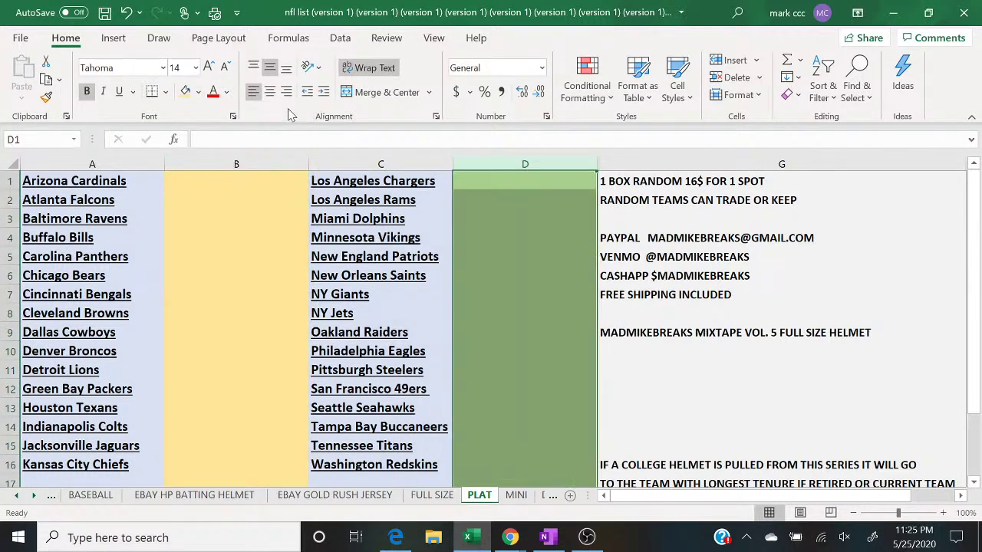
pyautogui.click(186, 92)
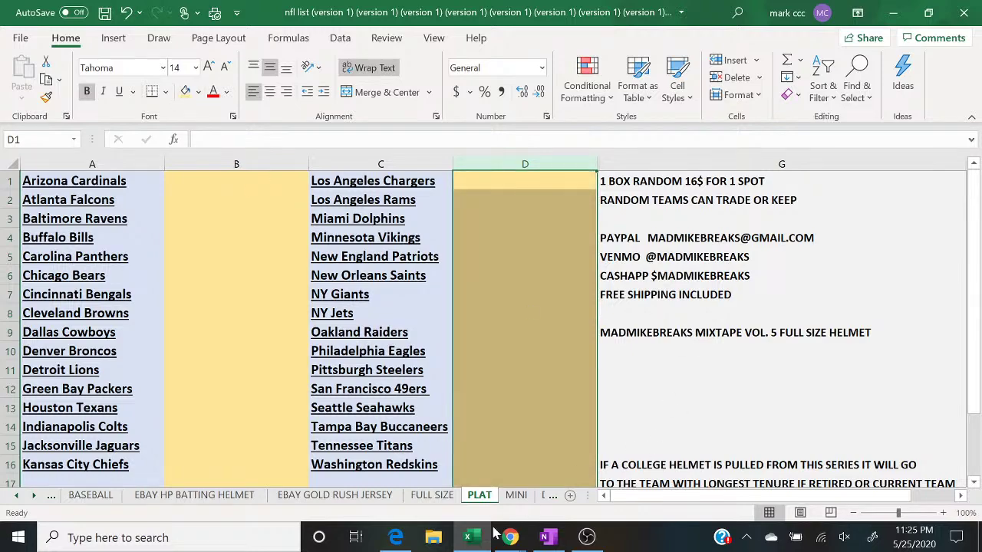
pyautogui.click(587, 537)
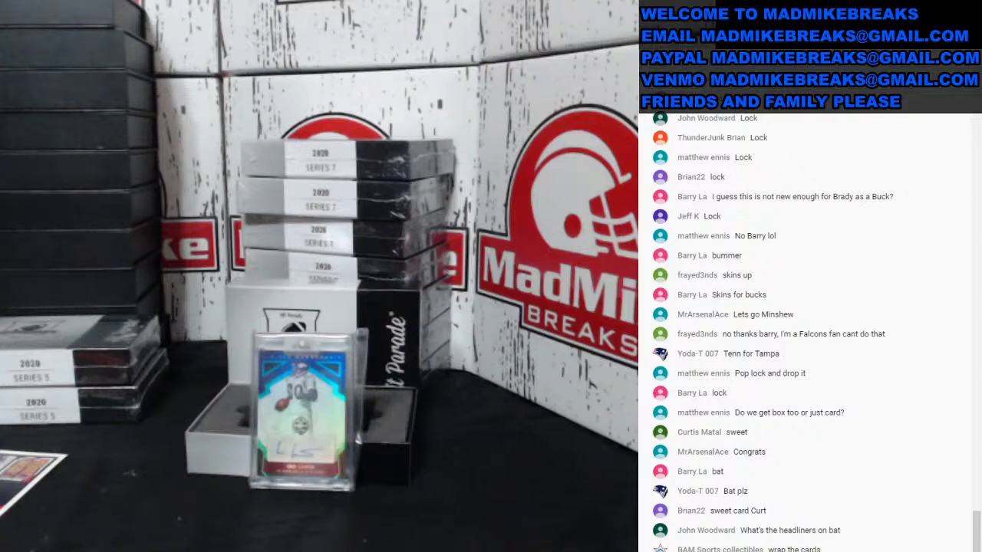
# Step: Switch the stream to the display scene and bring up the bat product page
pyautogui.click(131, 380)
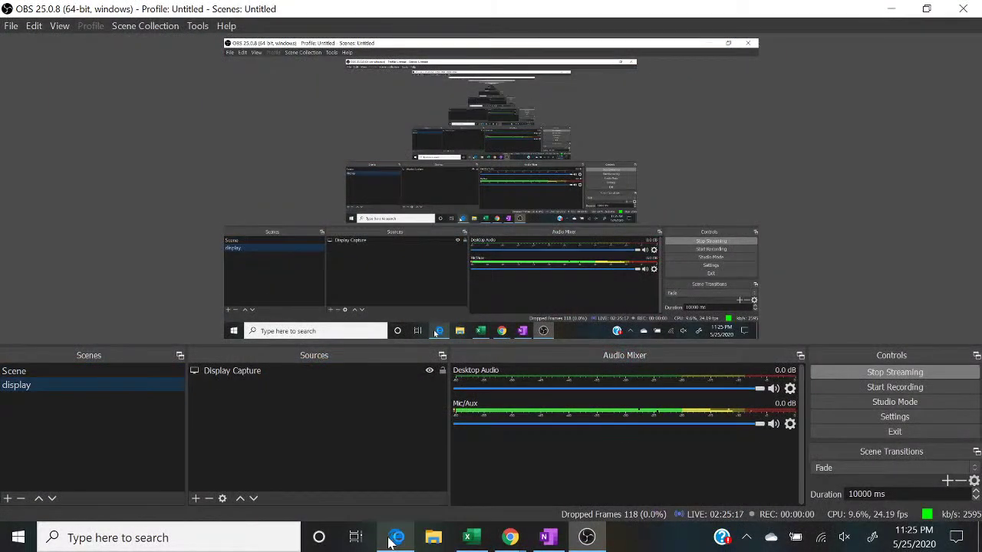
pyautogui.moveTo(407, 541)
pyautogui.click(467, 538)
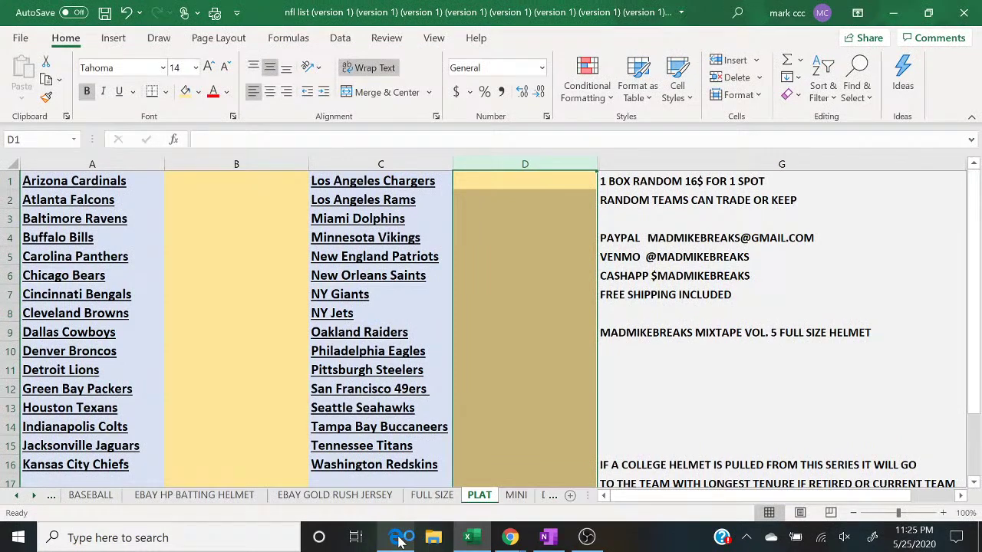
pyautogui.click(399, 541)
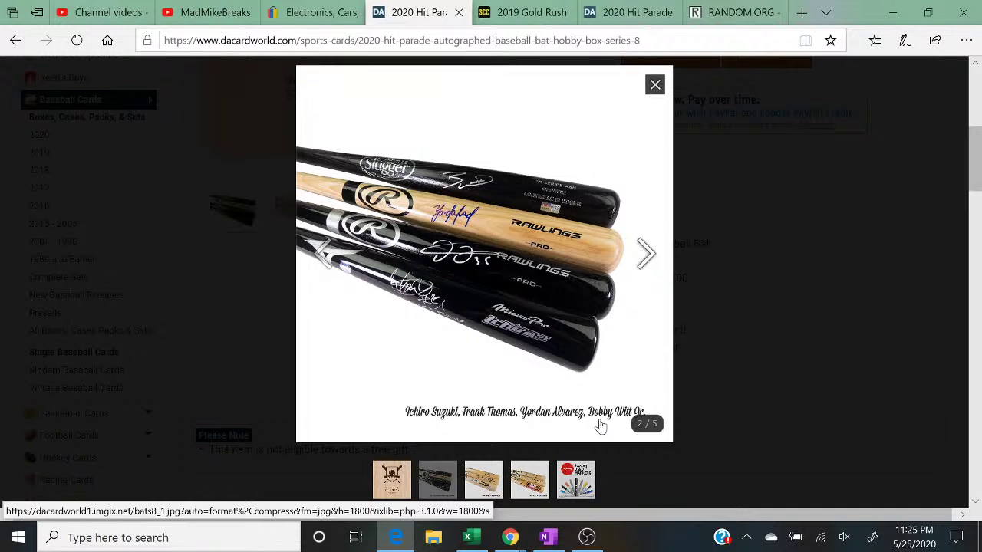
# Step: View the third and fourth bat photos, then open the Series 8 full description and player list
pyautogui.click(470, 488)
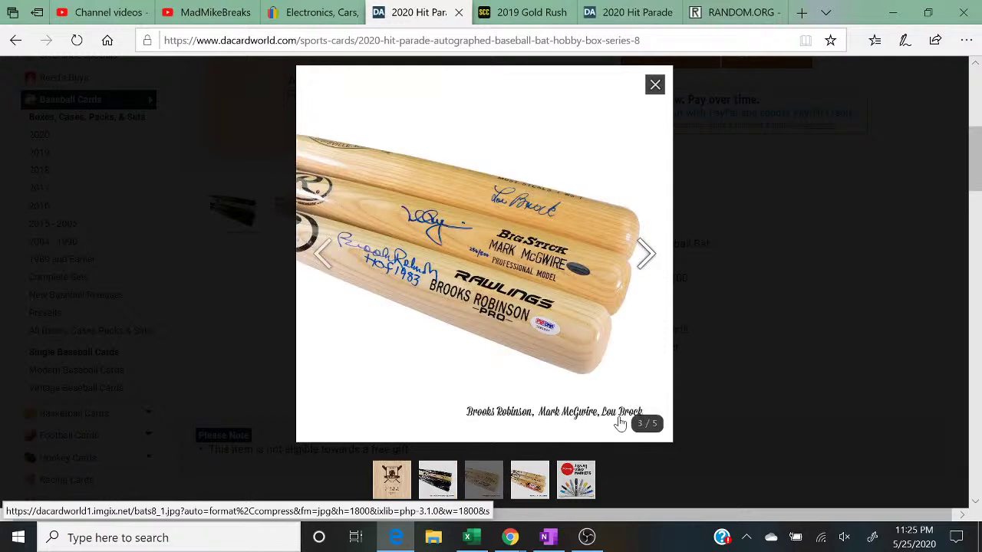
pyautogui.click(529, 489)
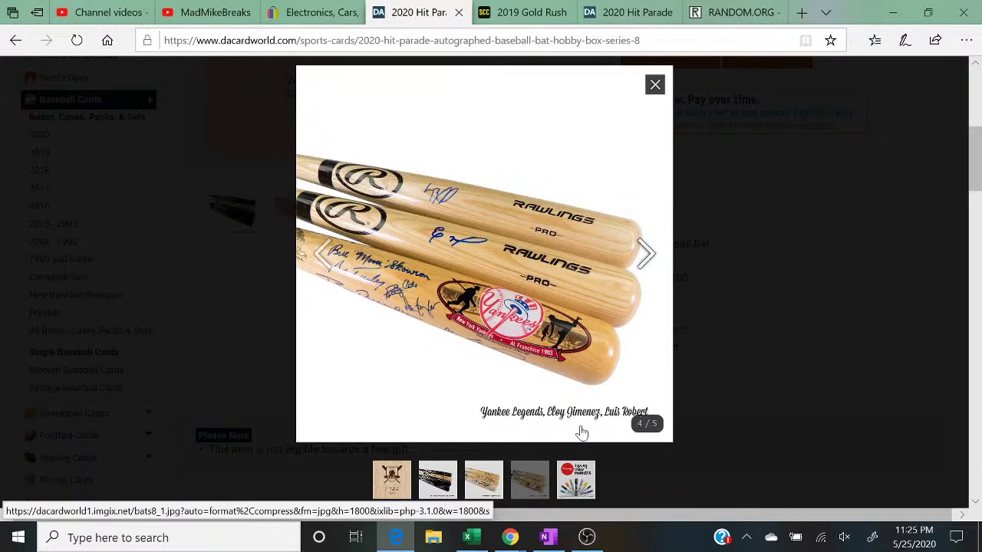
pyautogui.click(808, 366)
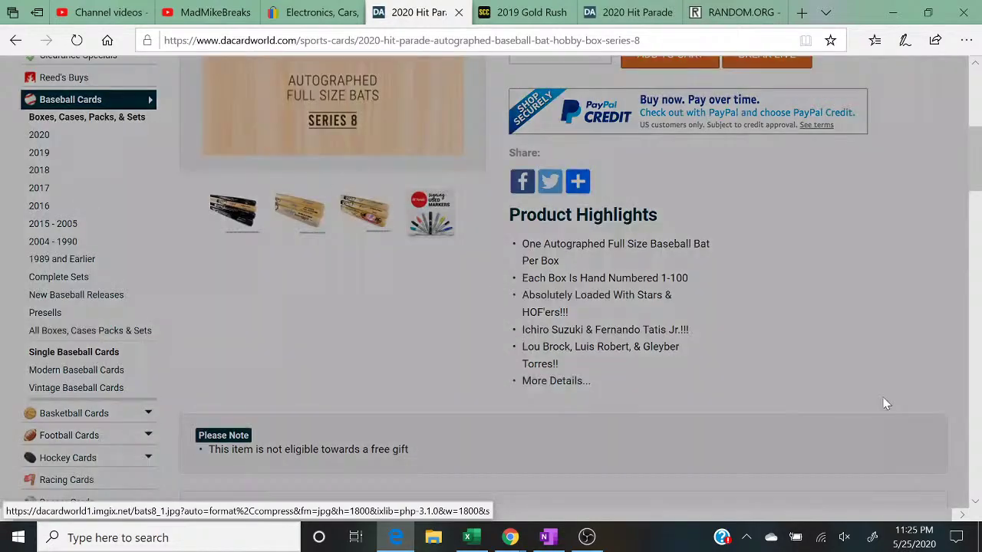
pyautogui.scroll(-5, 972, 449)
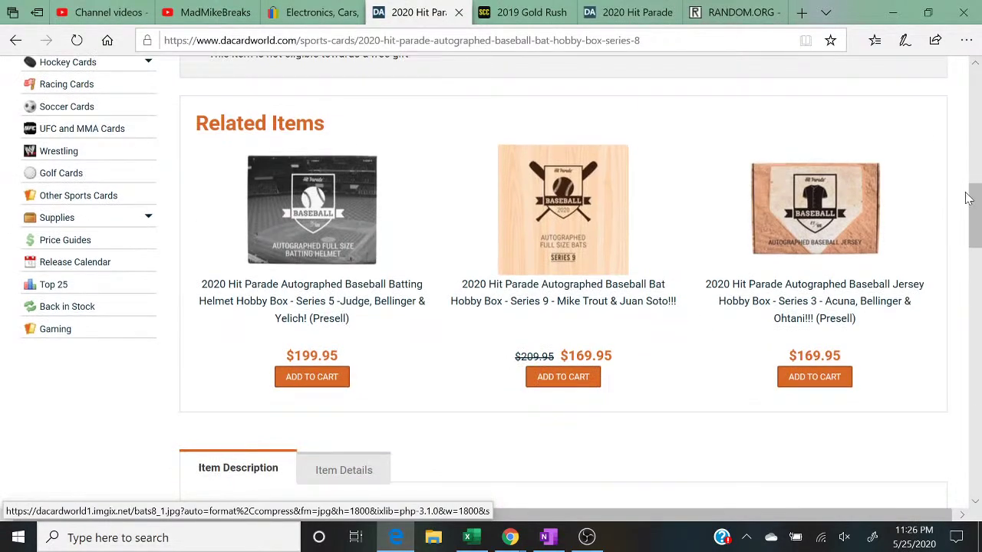
pyautogui.scroll(5, 979, 173)
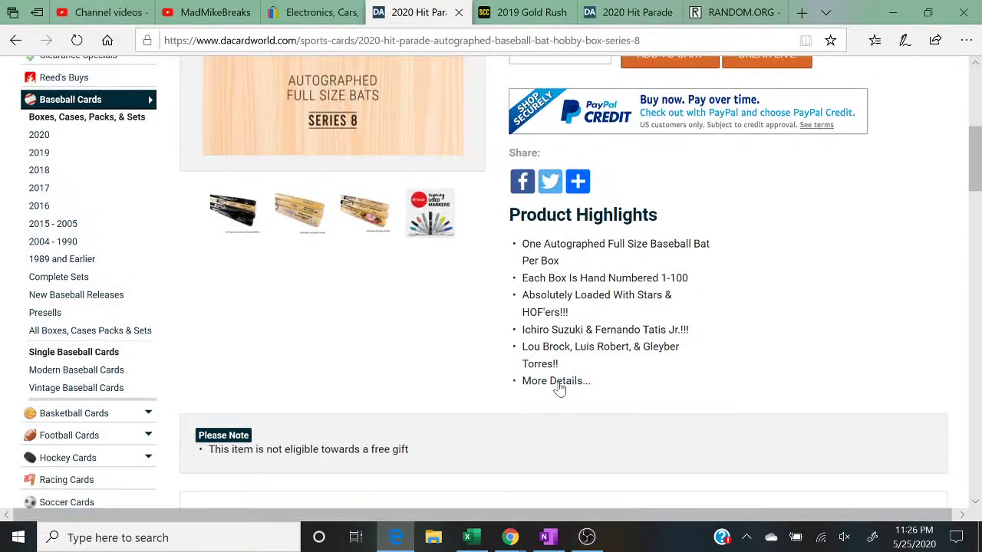
pyautogui.click(557, 381)
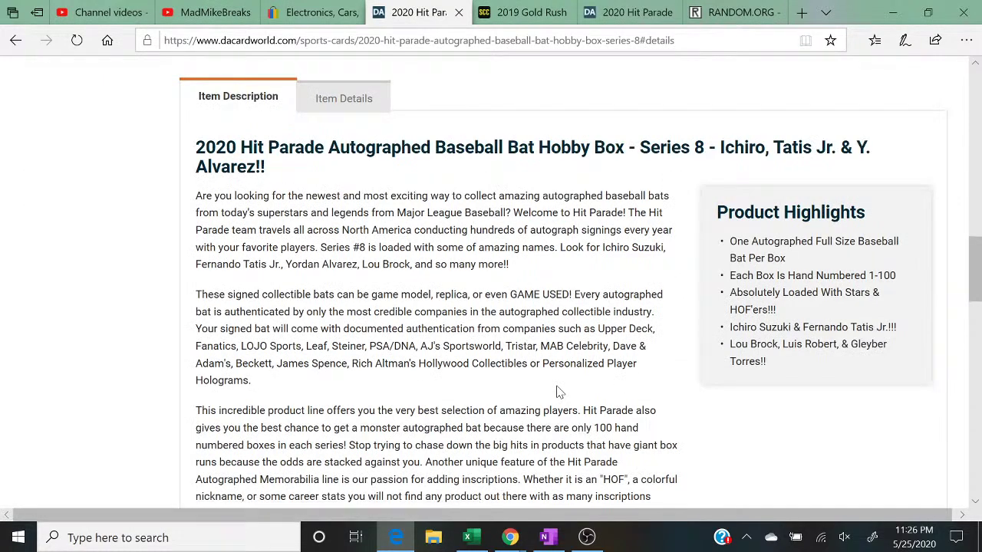
pyautogui.scroll(-5, 980, 386)
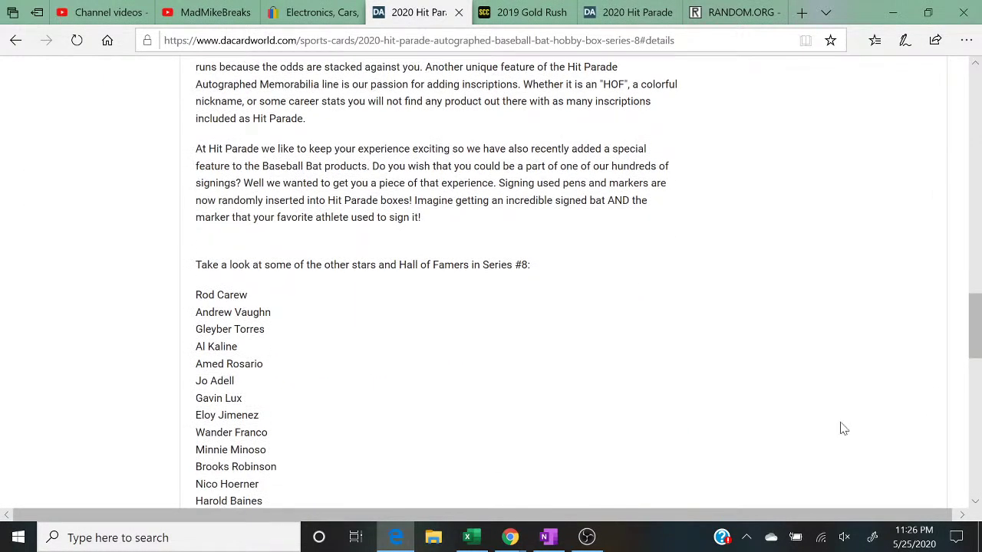
pyautogui.scroll(-2, 398, 422)
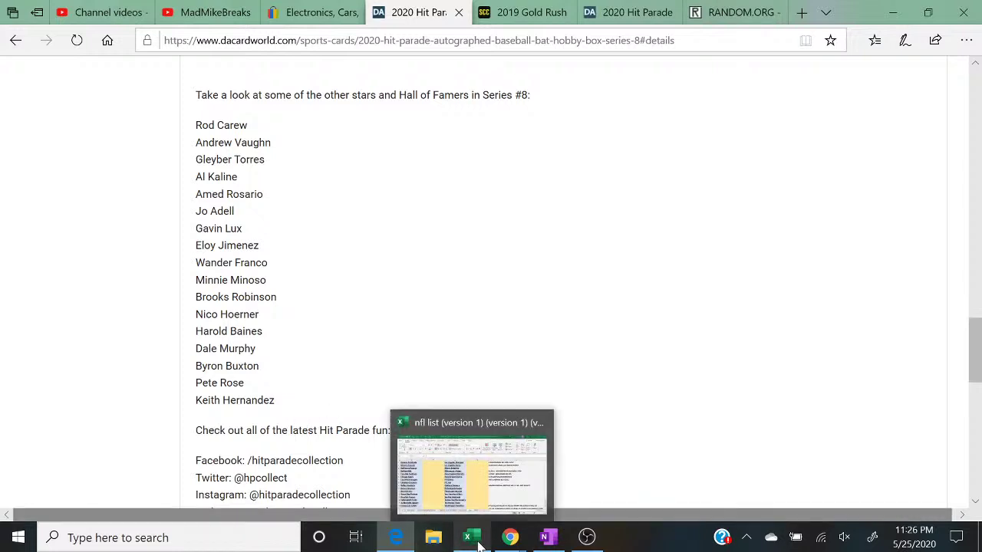
# Step: Switch the OBS stream to the full-screen camera 'Scene'
pyautogui.click(585, 538)
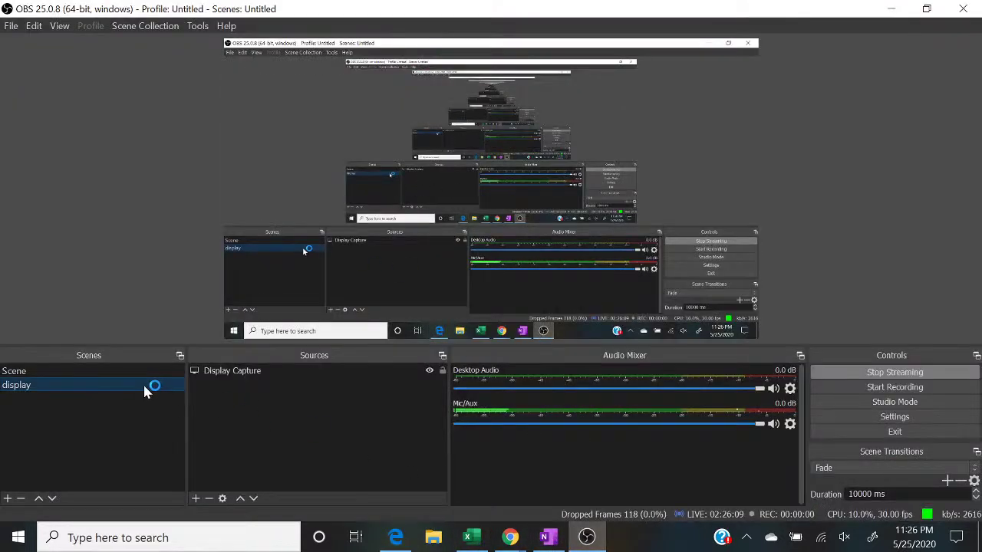
pyautogui.click(126, 369)
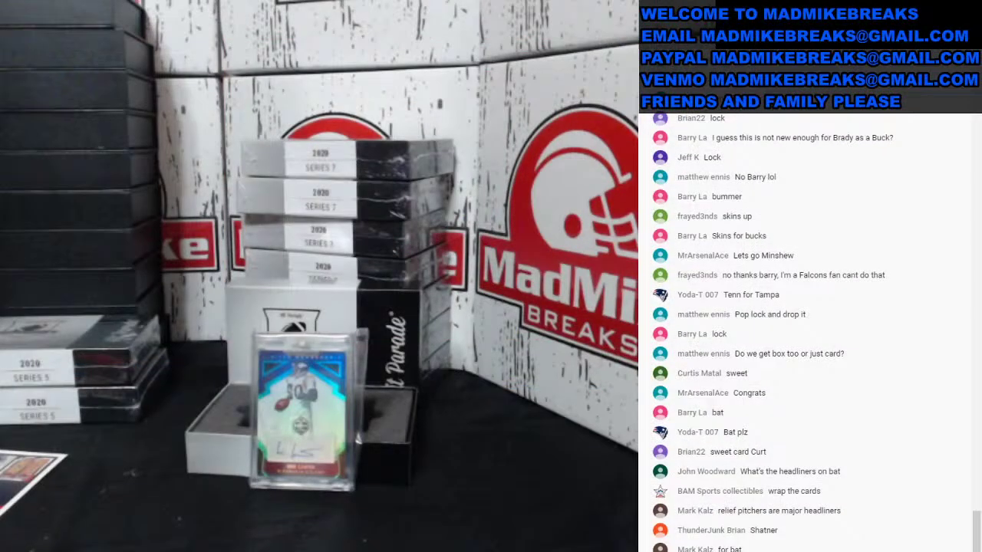
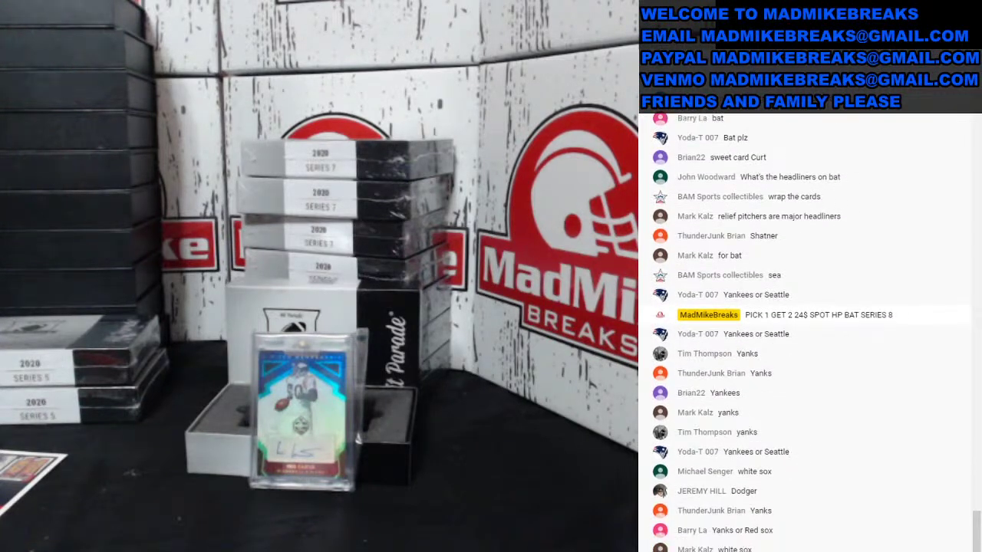
# Step: Switch the OBS stream to the desktop display scene and show Excel's BASEBALL sheet
pyautogui.click(77, 388)
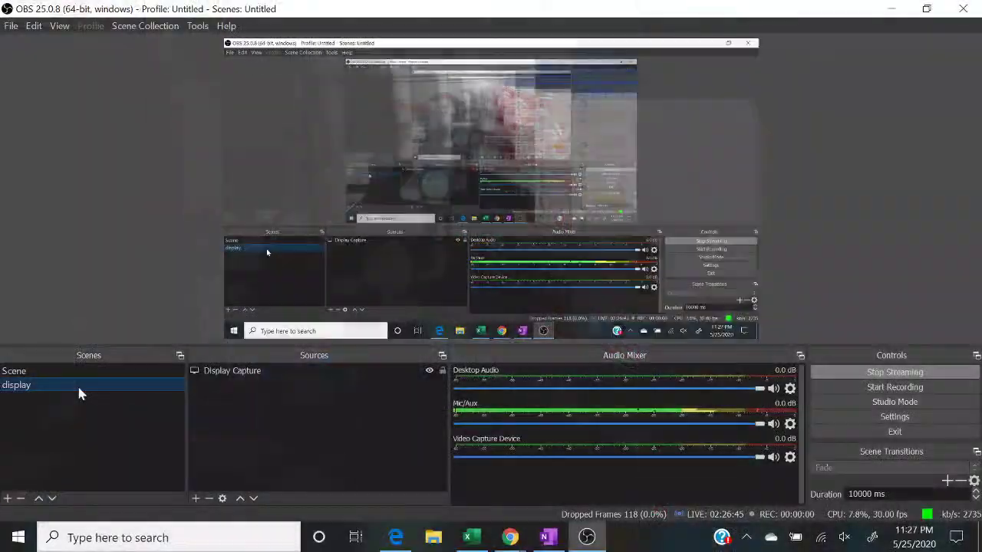
pyautogui.click(470, 537)
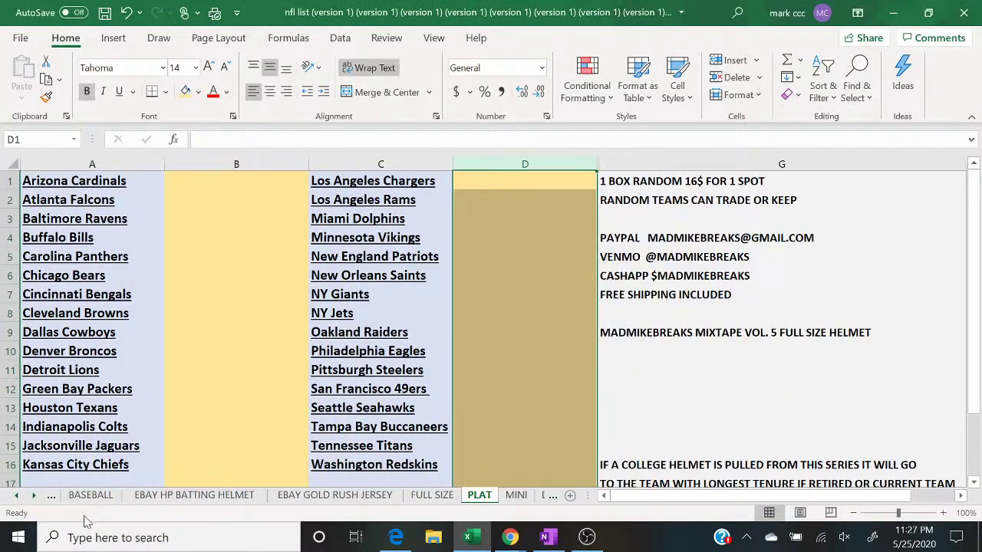
pyautogui.click(88, 495)
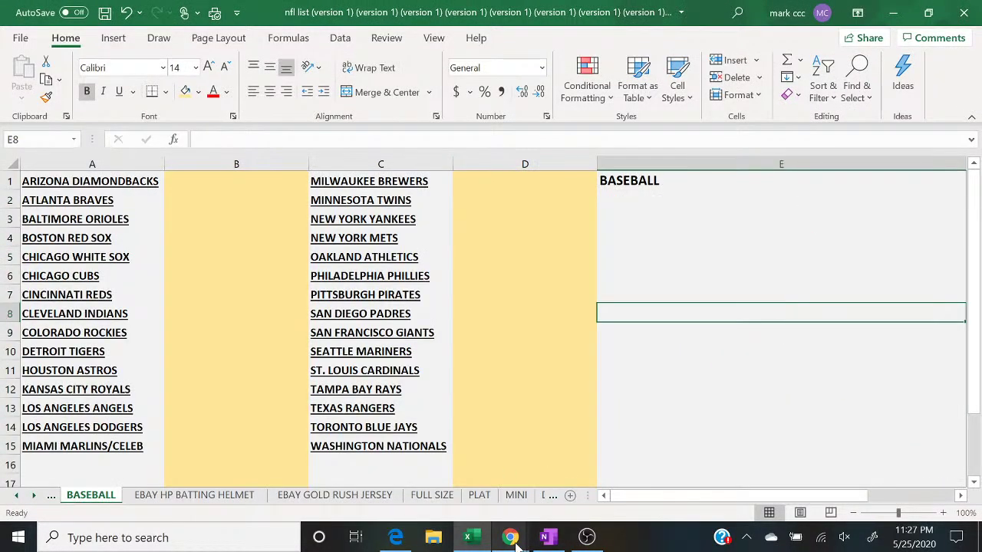
# Step: After reading the live chat, enter a buyer in D10 beside the Seattle Mariners
pyautogui.moveTo(510, 537)
pyautogui.click(609, 474)
pyautogui.scroll(5, 691, 345)
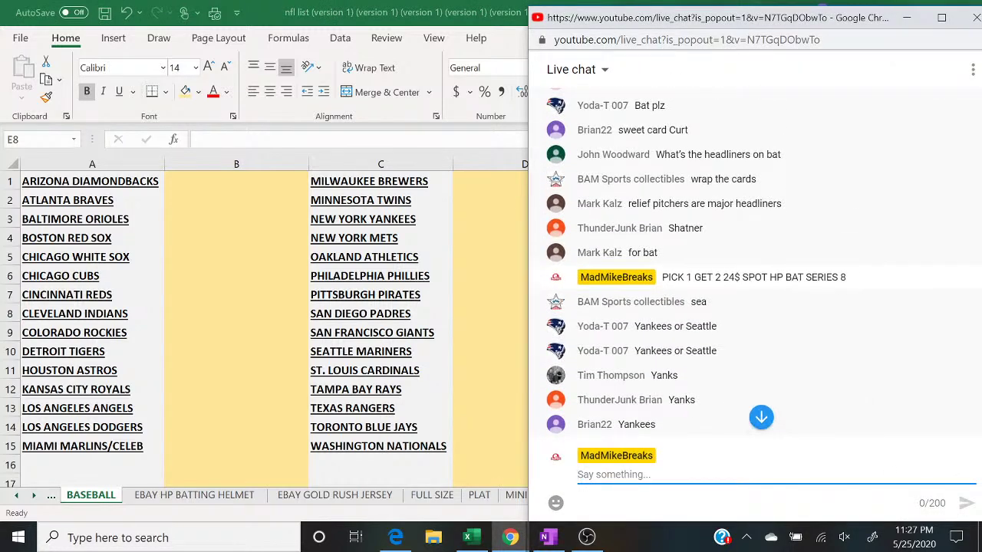
pyautogui.scroll(3, 690, 260)
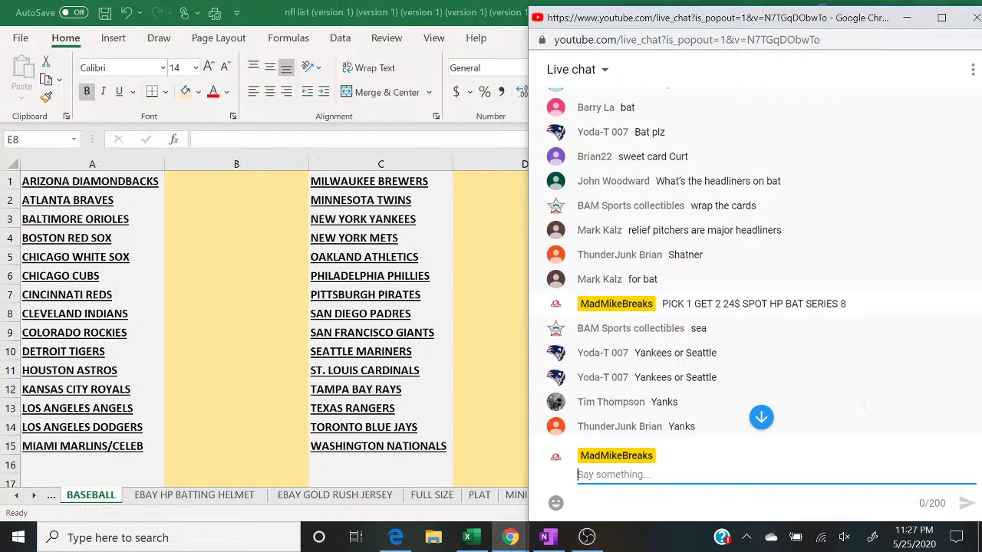
pyautogui.scroll(-4, 726, 272)
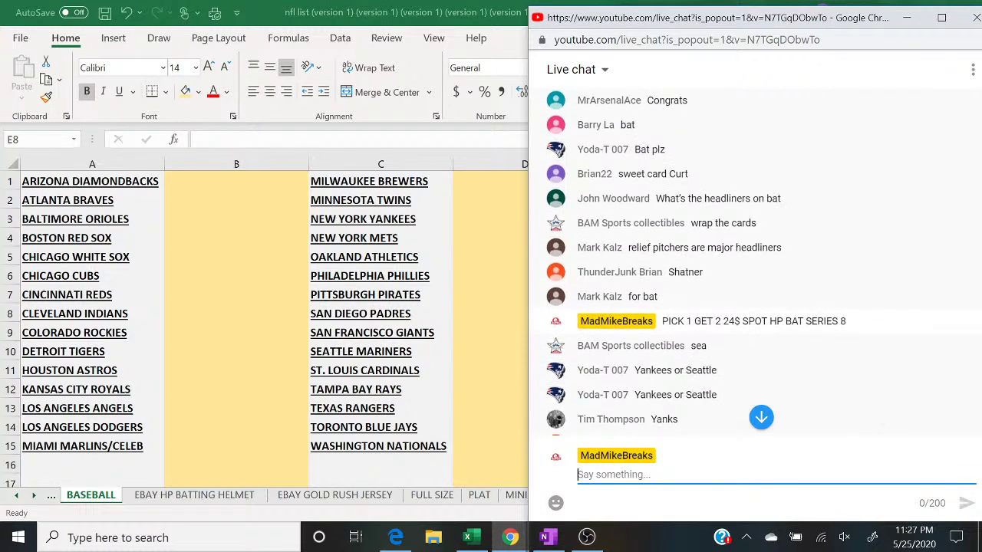
pyautogui.scroll(-4, 726, 272)
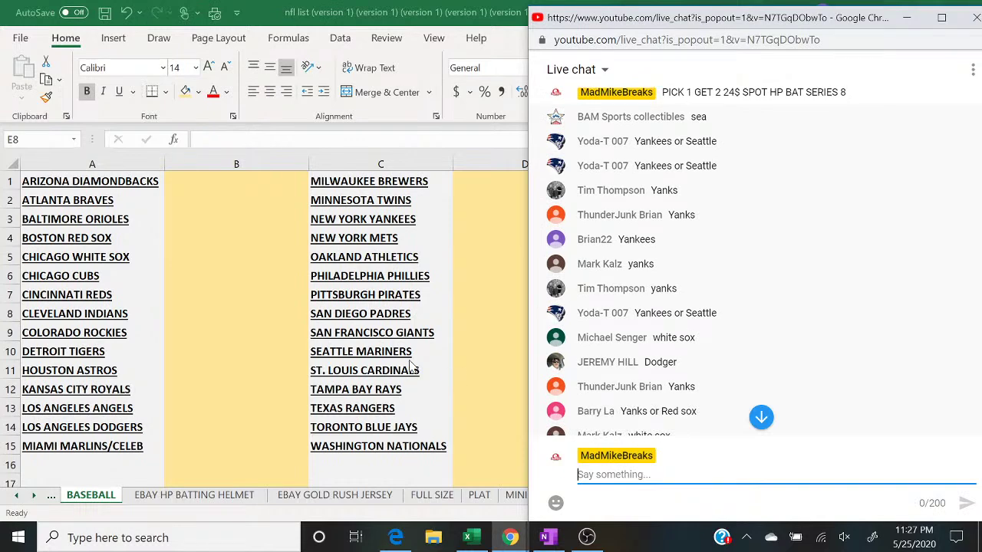
pyautogui.click(469, 350)
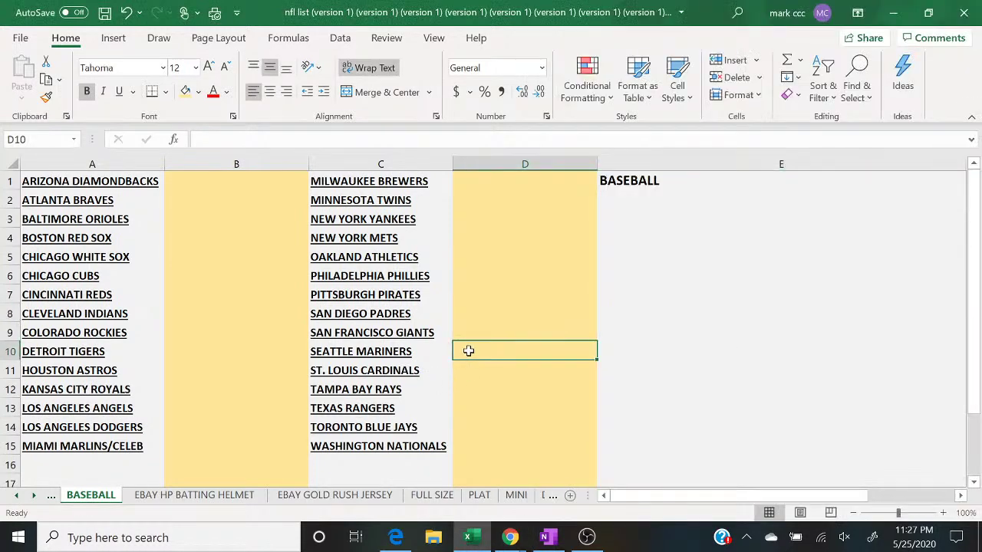
pyautogui.write('BASM')
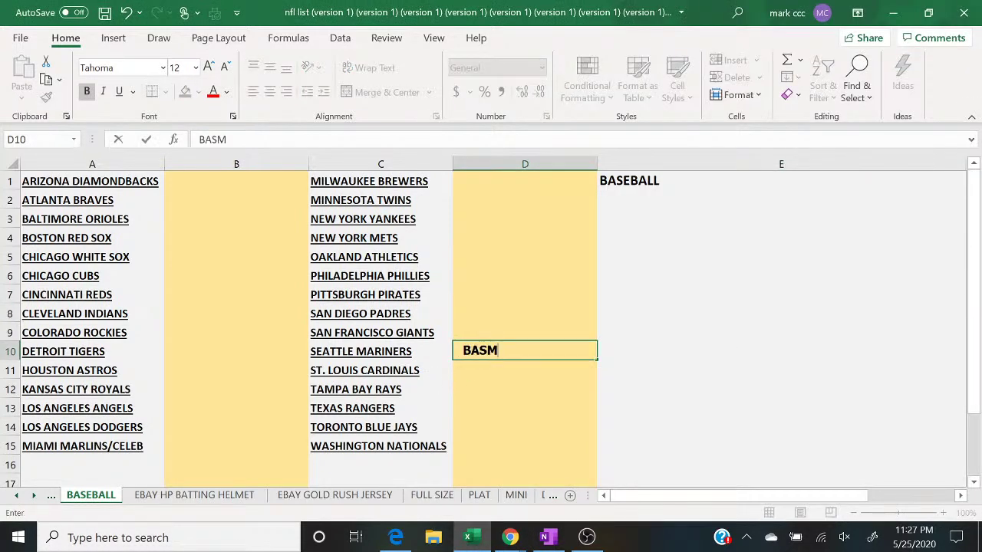
pyautogui.press('BackSpace')
pyautogui.press('BackSpace')
pyautogui.write('M SPORTS')
pyautogui.press('Return')
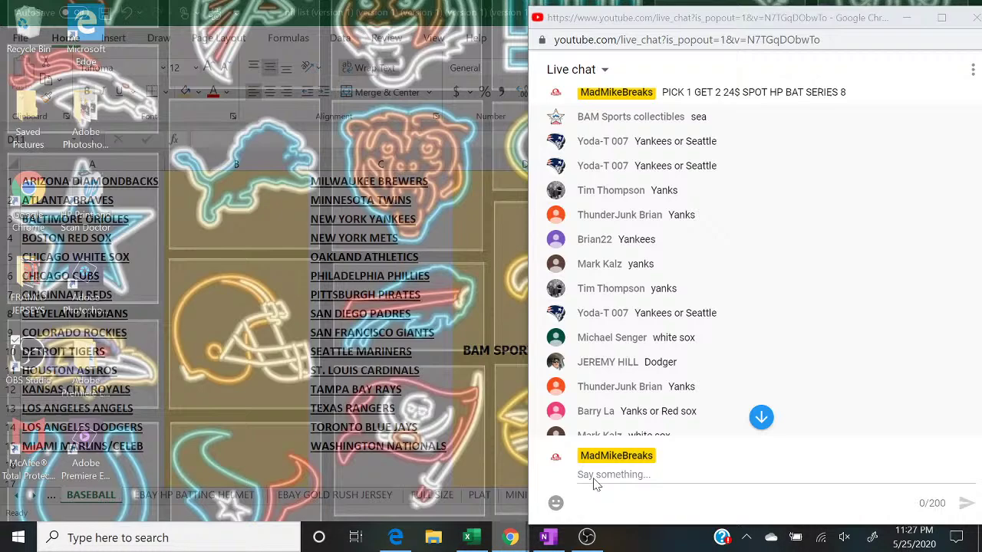
# Step: Enter the next buyer in D3 beside the New York Yankees
pyautogui.click(591, 478)
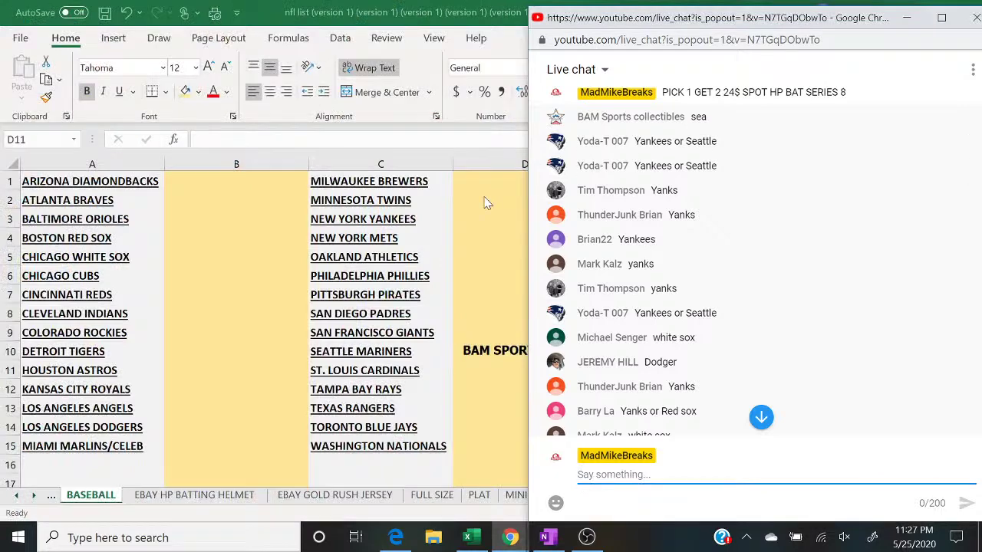
pyautogui.click(464, 217)
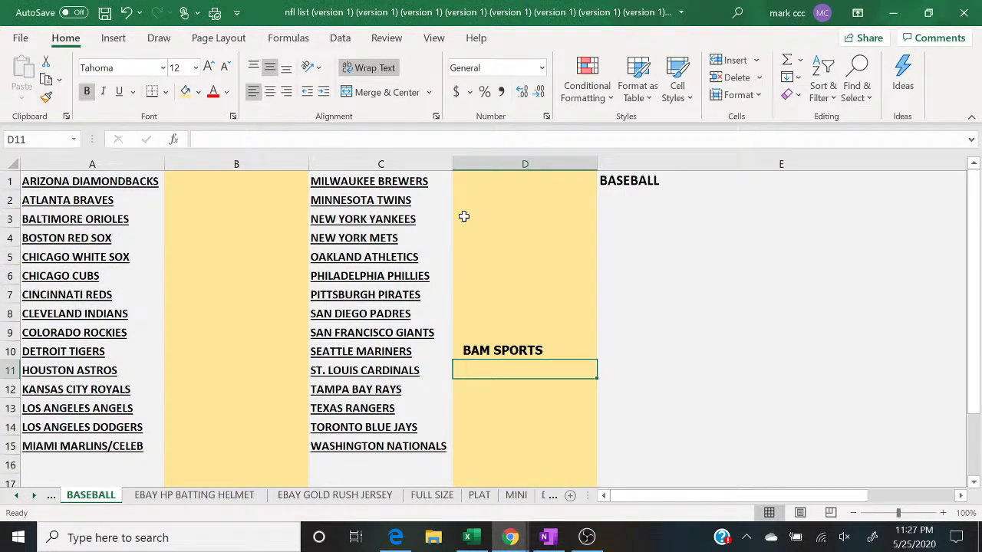
pyautogui.write('YODA')
pyautogui.press('Return')
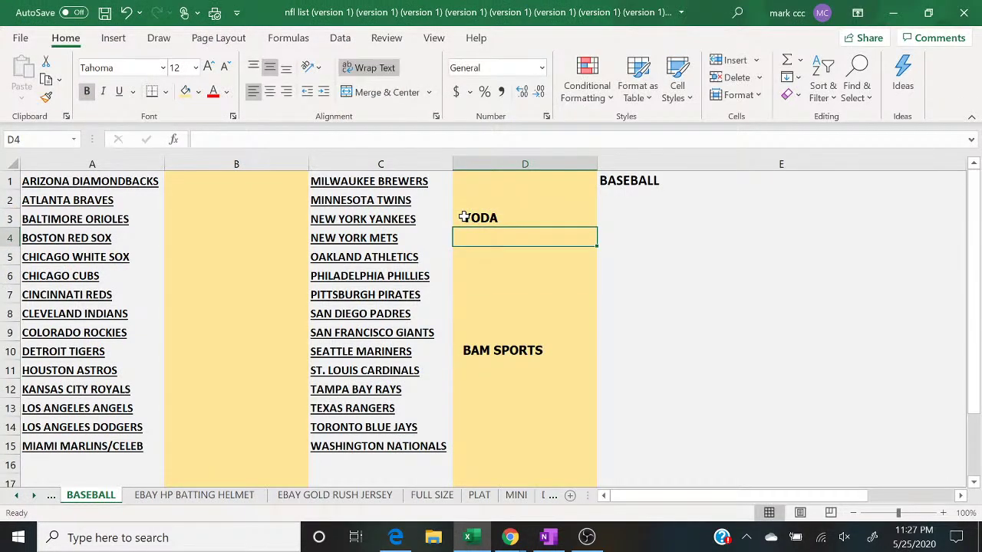
# Step: Enter a buyer in B5 beside the Chicago White Sox, then select the Los Angeles Dodgers cell
pyautogui.moveTo(510, 537)
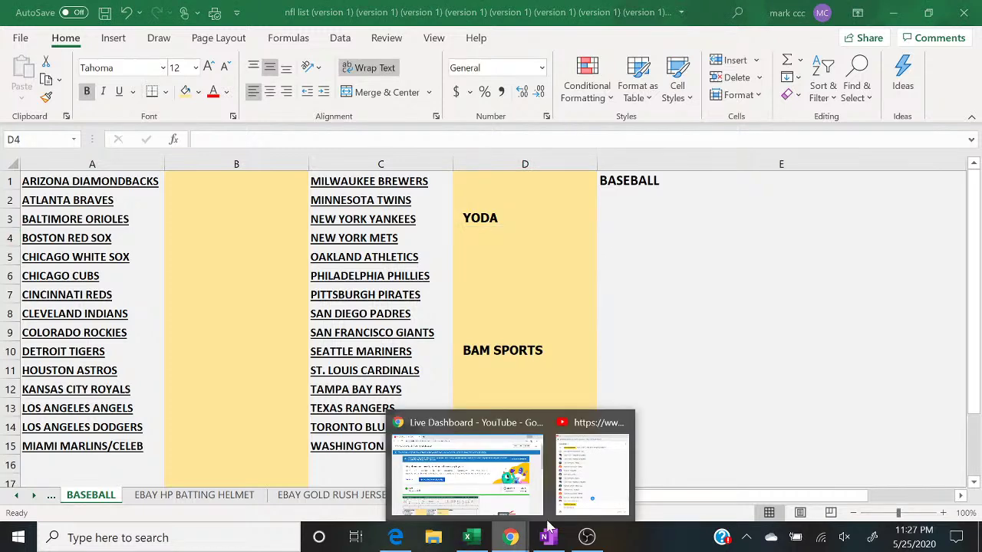
pyautogui.click(588, 502)
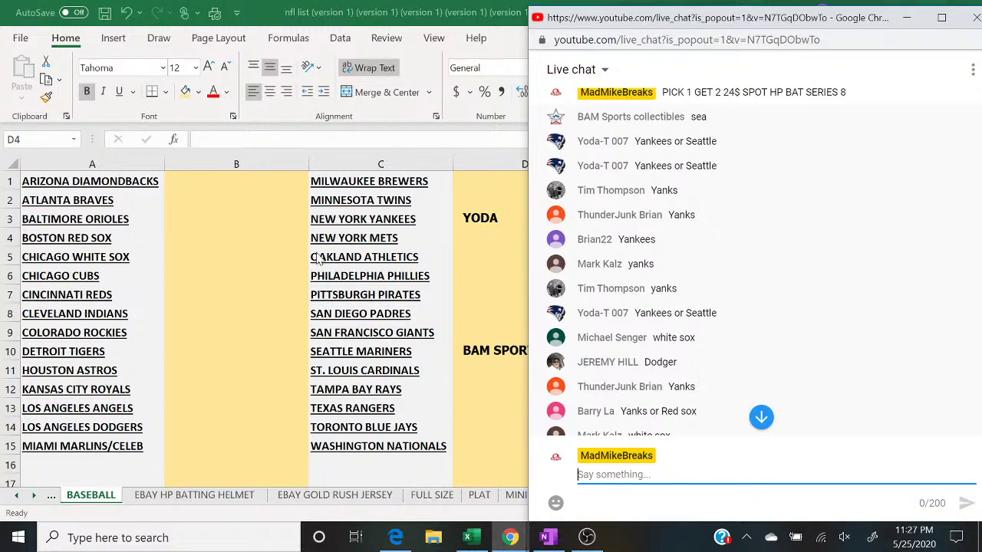
pyautogui.click(206, 264)
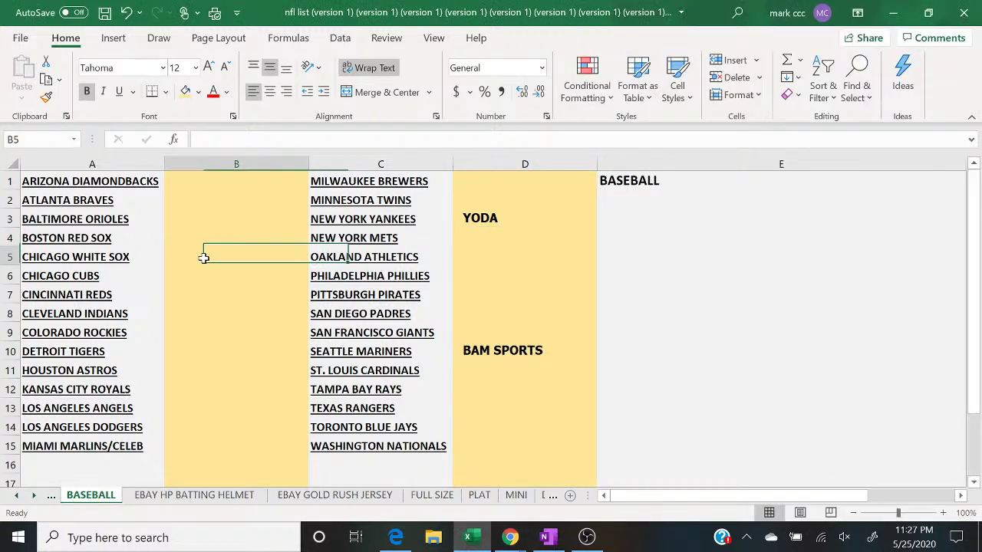
pyautogui.write('MICHAEL S')
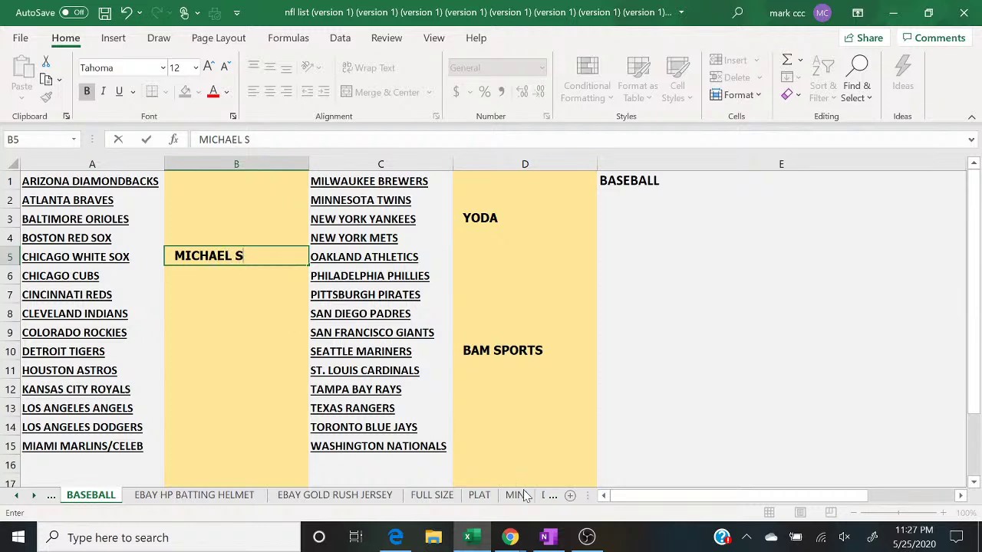
pyautogui.moveTo(510, 537)
pyautogui.click(606, 460)
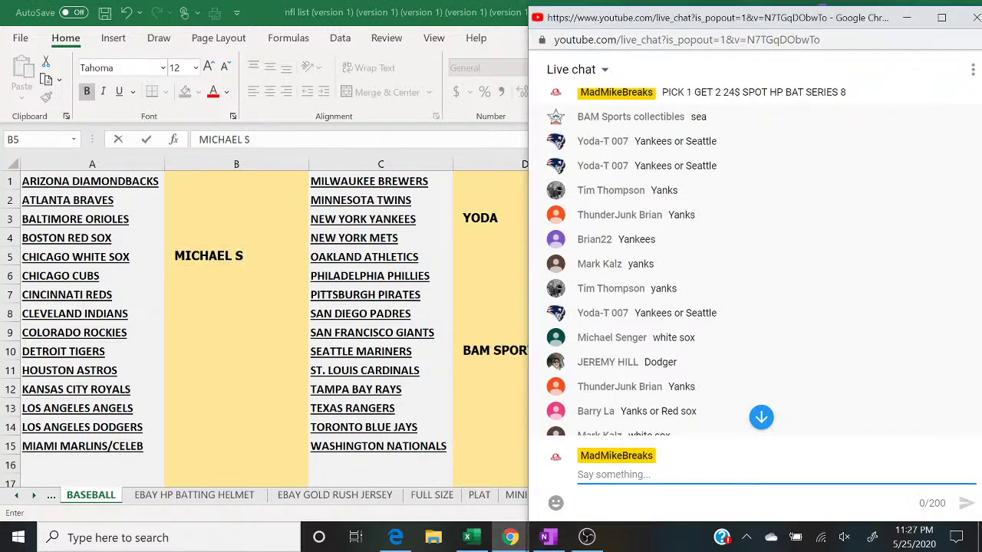
pyautogui.click(204, 427)
# Step: Fill in buyers beside the Los Angeles Dodgers and the Boston Red Sox in B4
pyautogui.write('JEREMY')
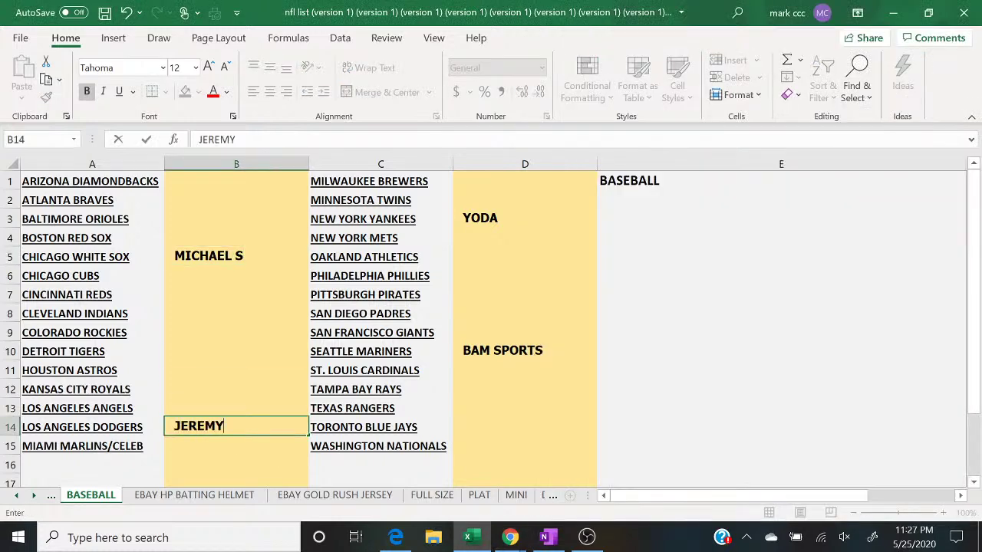
pyautogui.moveTo(510, 537)
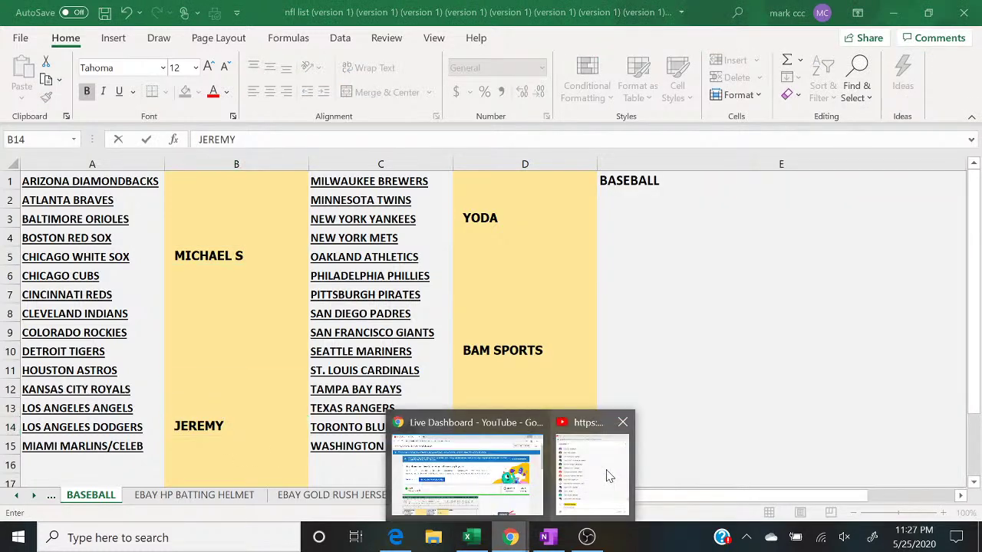
pyautogui.click(596, 471)
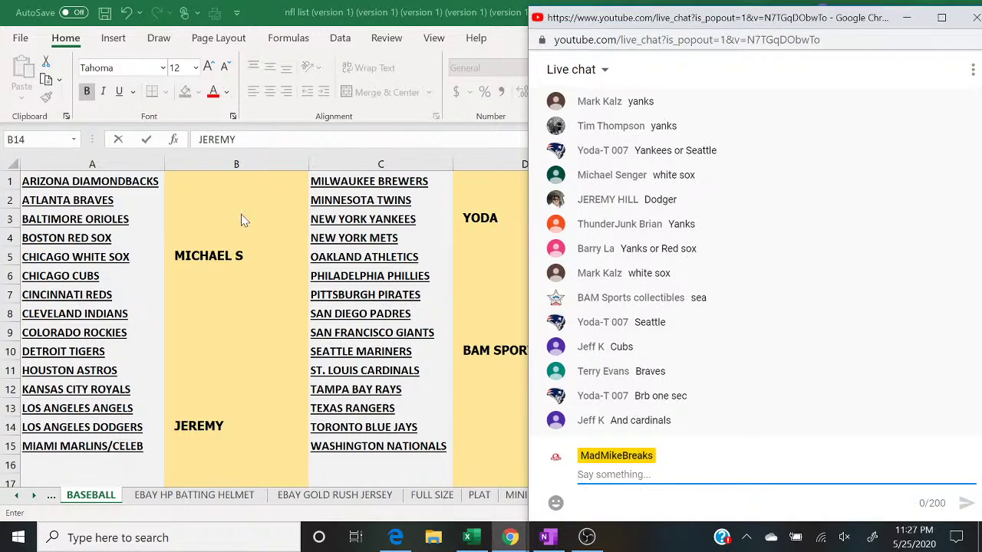
pyautogui.click(224, 239)
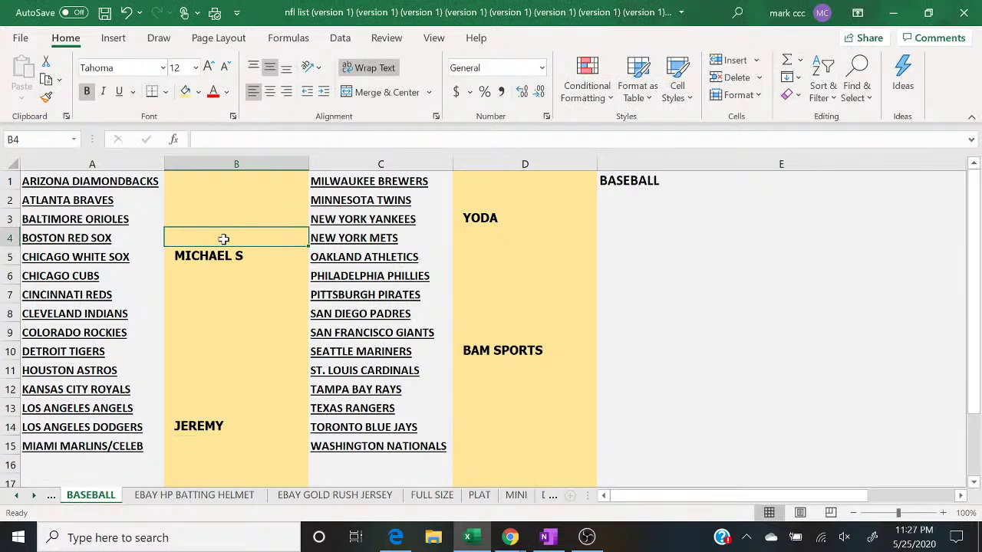
pyautogui.write('BARRY')
pyautogui.press('Return')
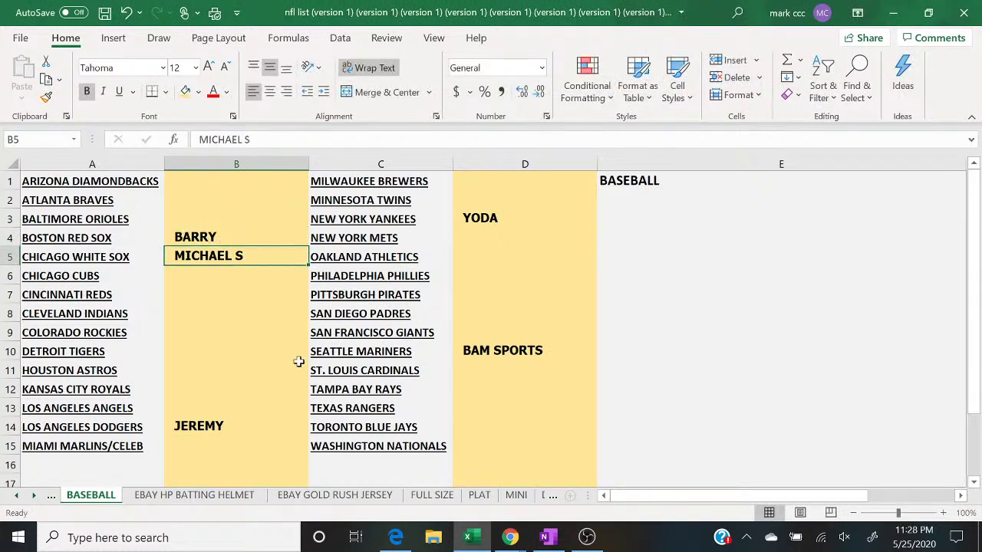
# Step: Enter buyers beside the Chicago Cubs and in cell B2
pyautogui.moveTo(510, 537)
pyautogui.click(602, 484)
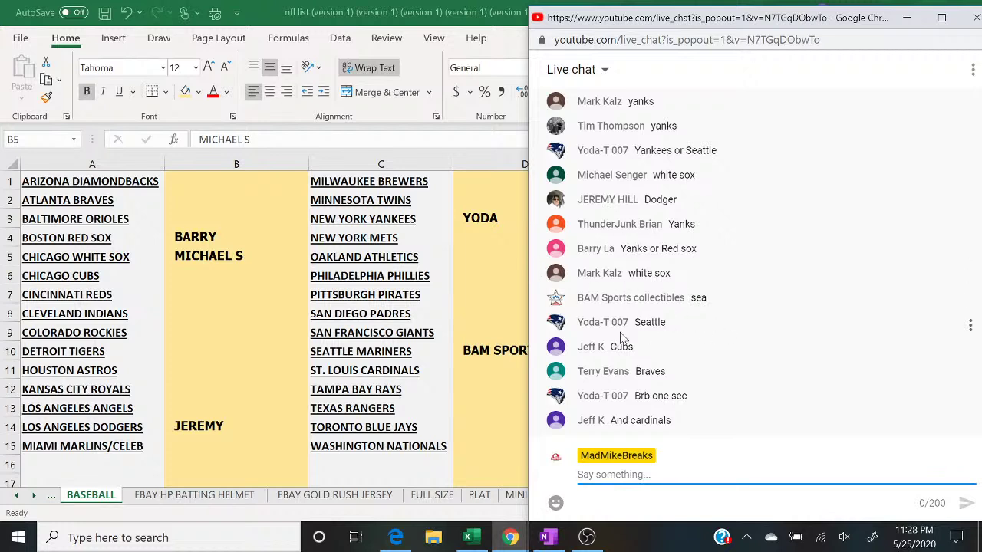
pyautogui.click(199, 272)
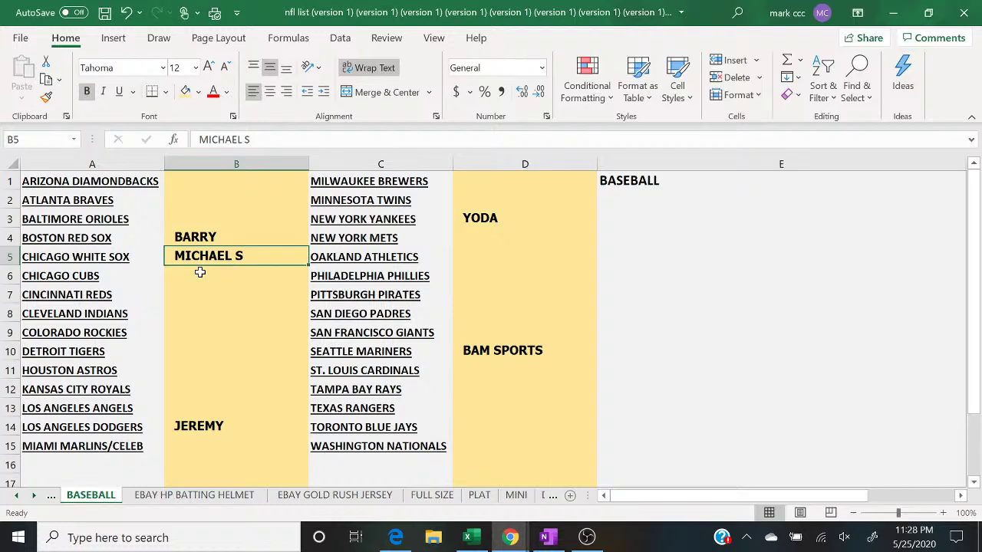
pyautogui.write('JEFF K')
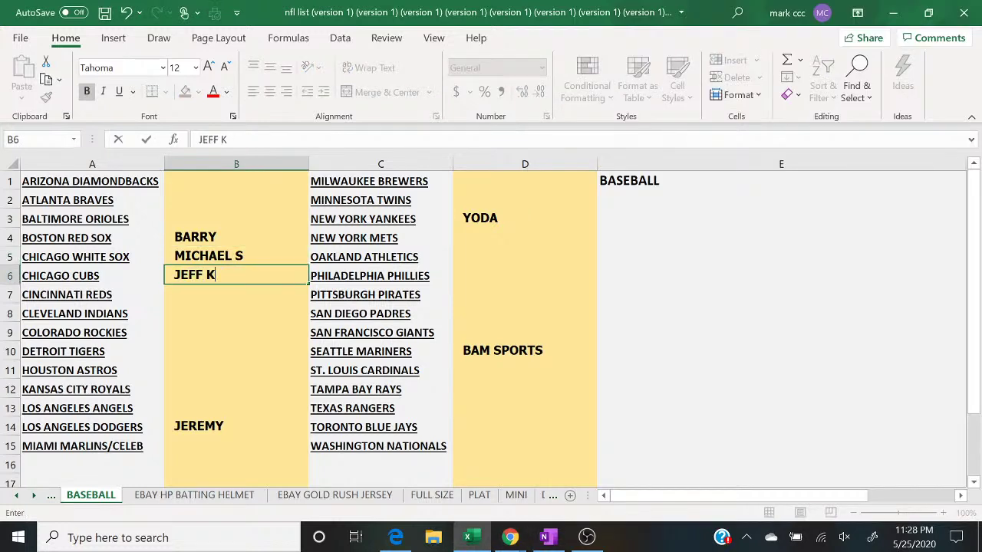
pyautogui.click(510, 537)
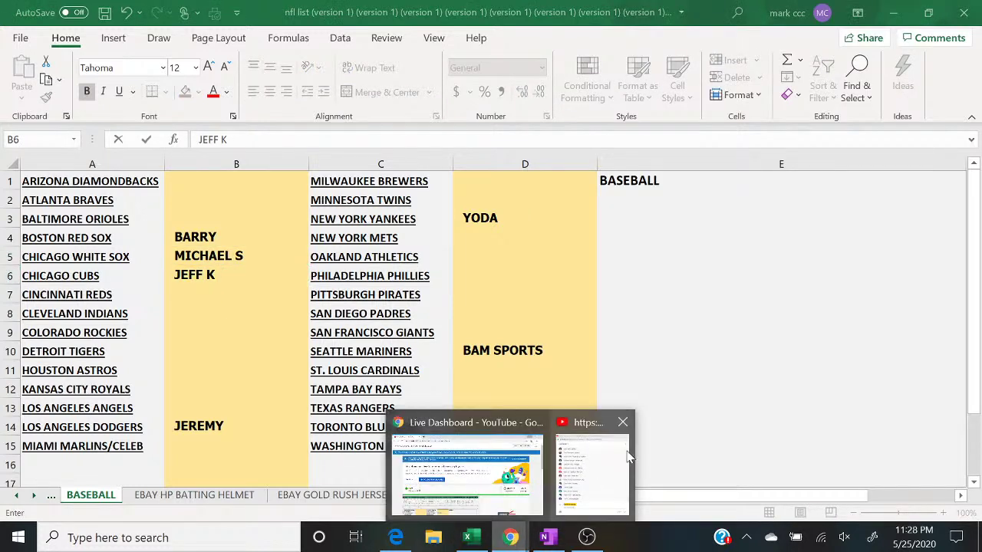
pyautogui.click(627, 459)
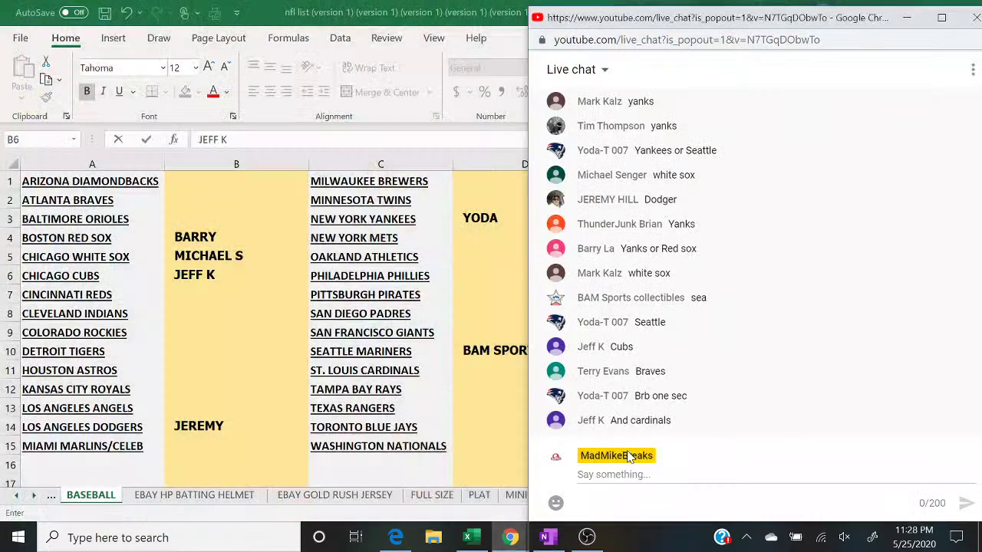
pyautogui.click(214, 203)
pyautogui.write('TERRY')
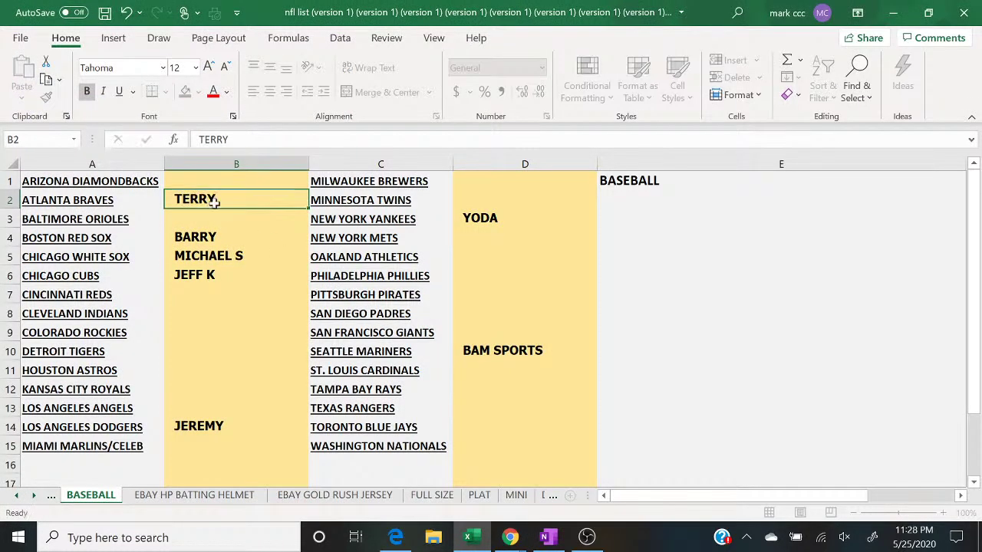
pyautogui.press('Return')
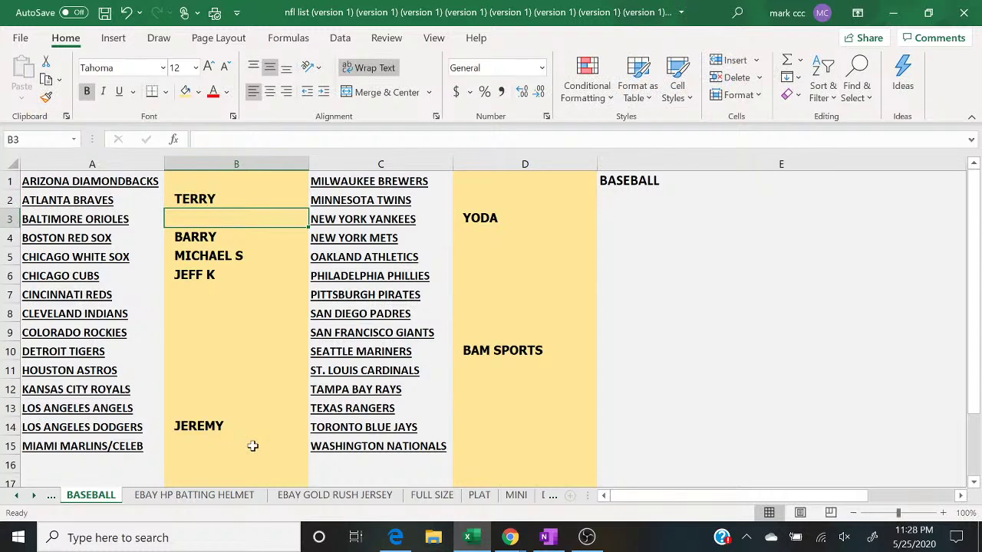
# Step: Enter the next buyer in D11 and bring the live chat to the front
pyautogui.click(510, 537)
pyautogui.click(580, 512)
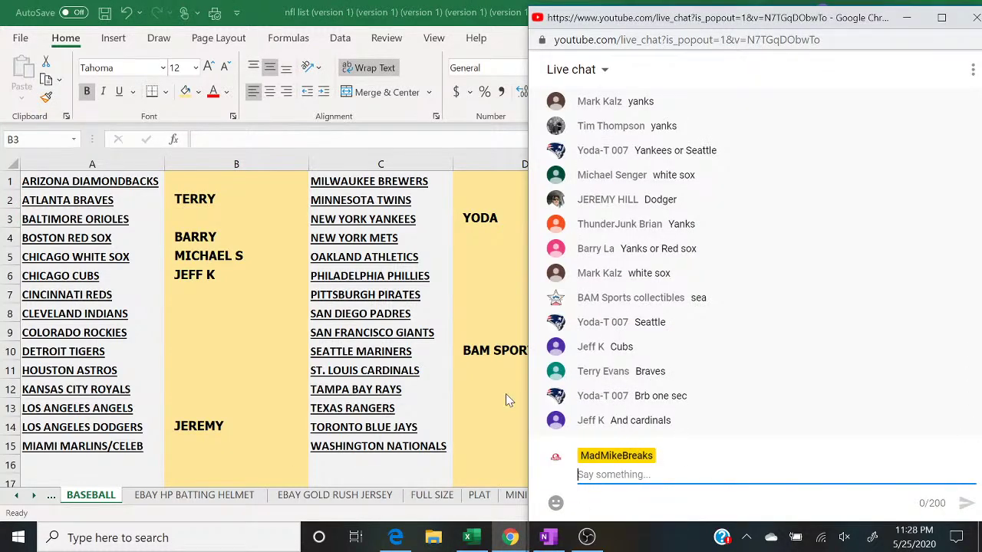
pyautogui.click(476, 370)
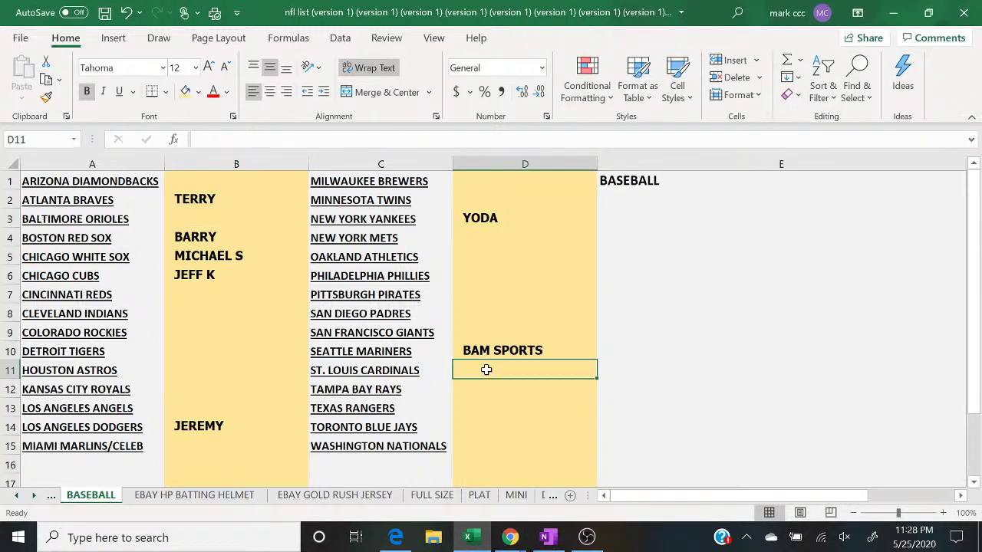
pyautogui.write('JEFF K')
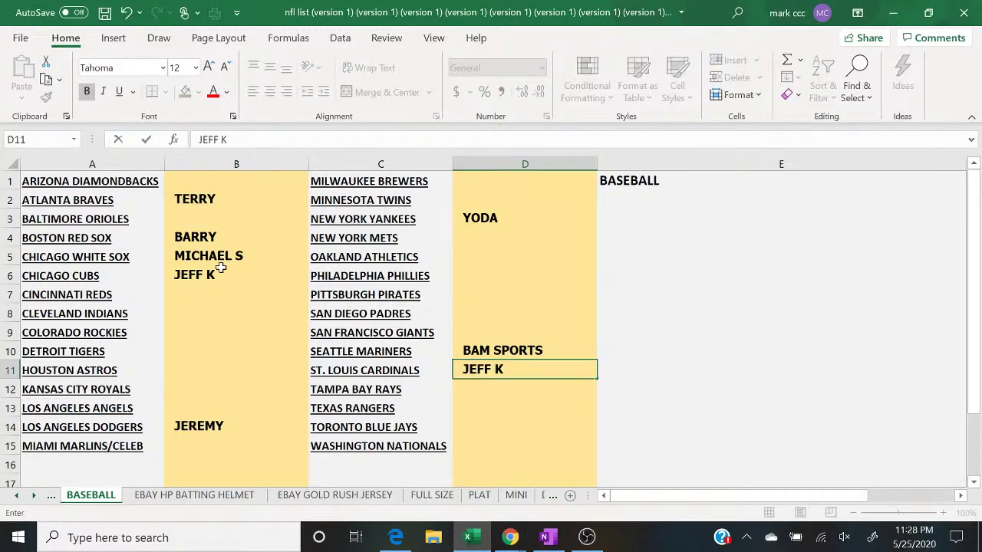
pyautogui.moveTo(513, 537)
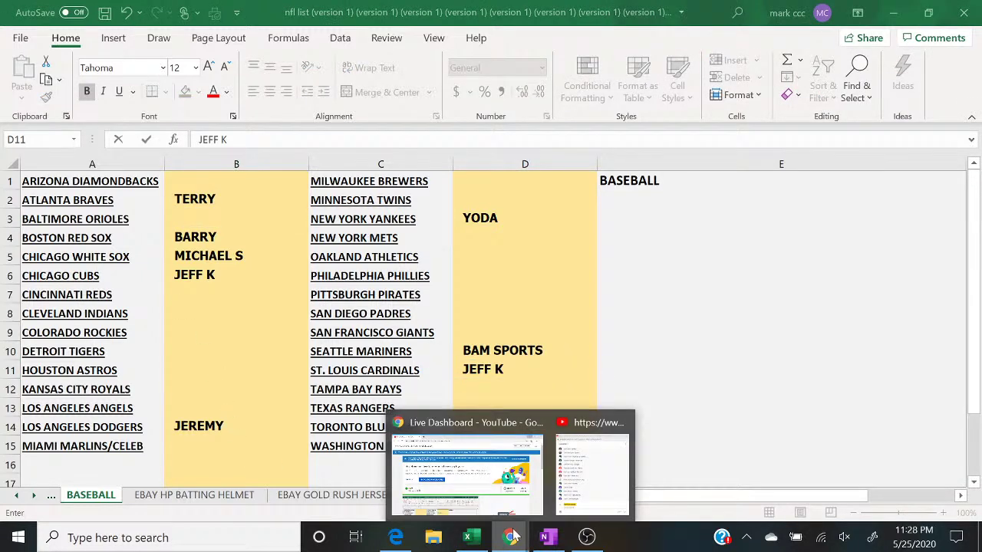
pyautogui.click(599, 503)
# Step: Post '2 TO CLOSE' in the live chat, then return to Excel with B5 selected
pyautogui.write('2 TO CLOSE')
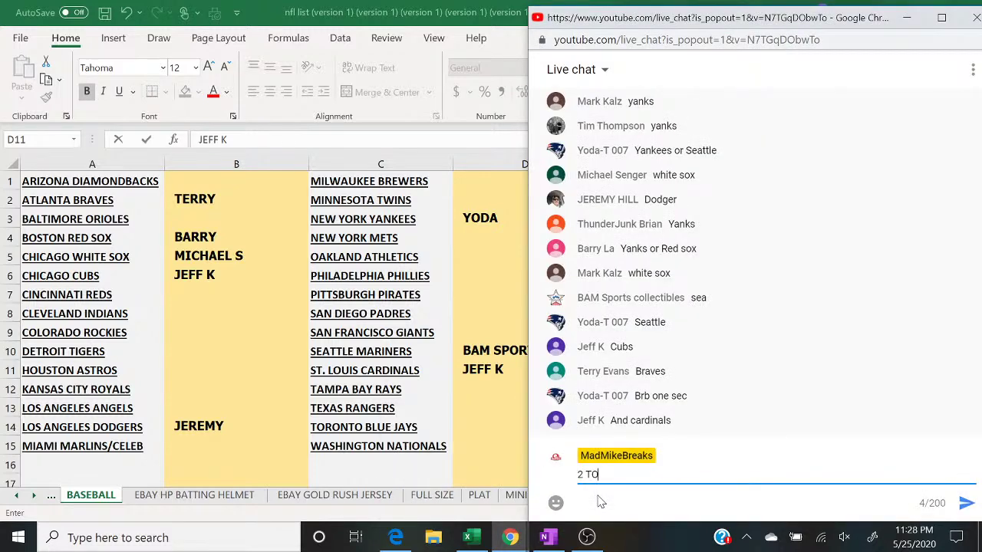
pyautogui.press('Return')
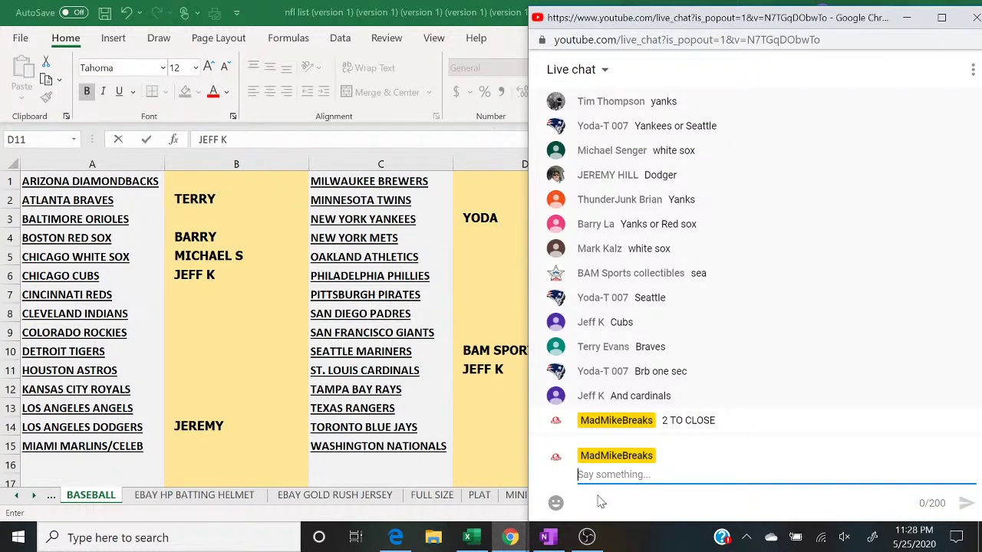
pyautogui.click(192, 259)
# Step: Shade buyer cells B5, D11, D10 and B6 green
pyautogui.click(198, 92)
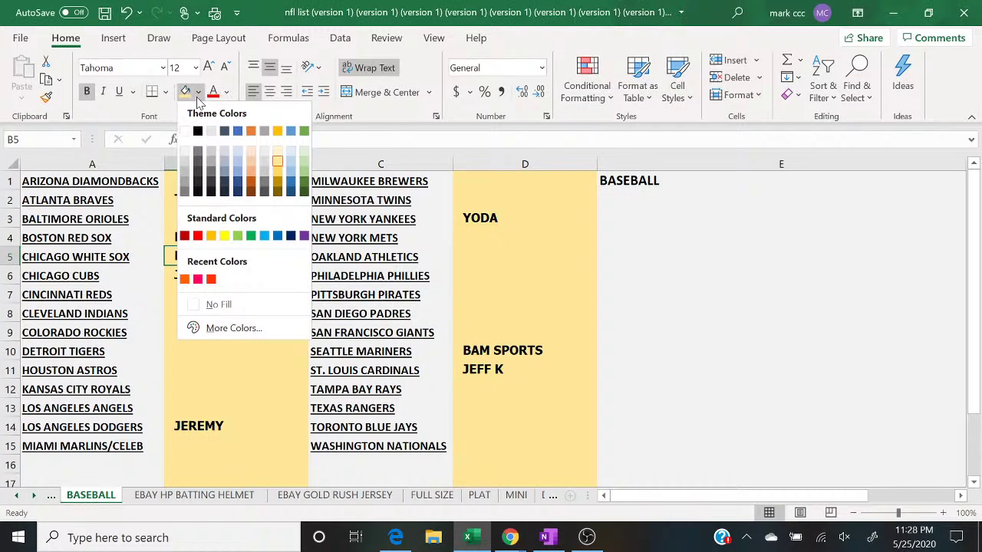
pyautogui.click(306, 174)
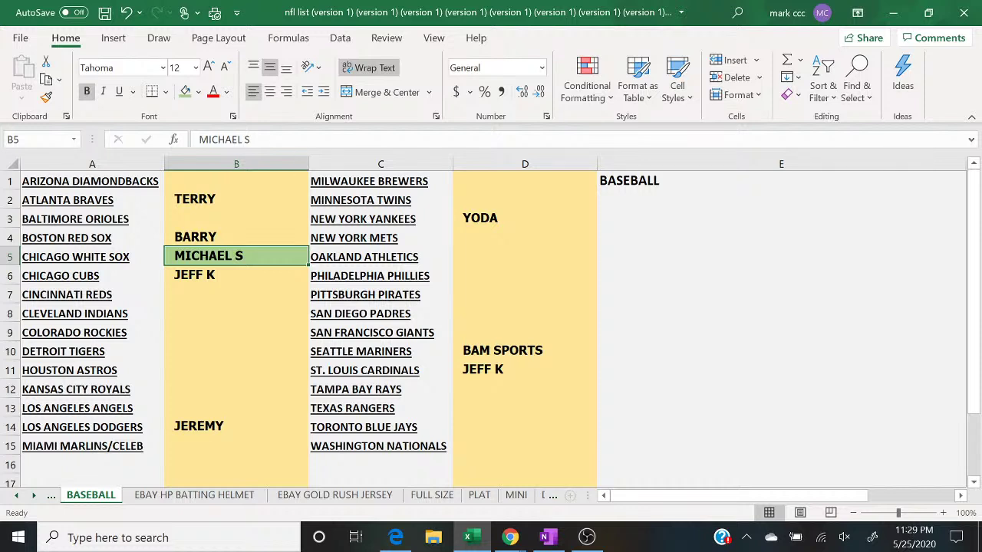
pyautogui.click(485, 369)
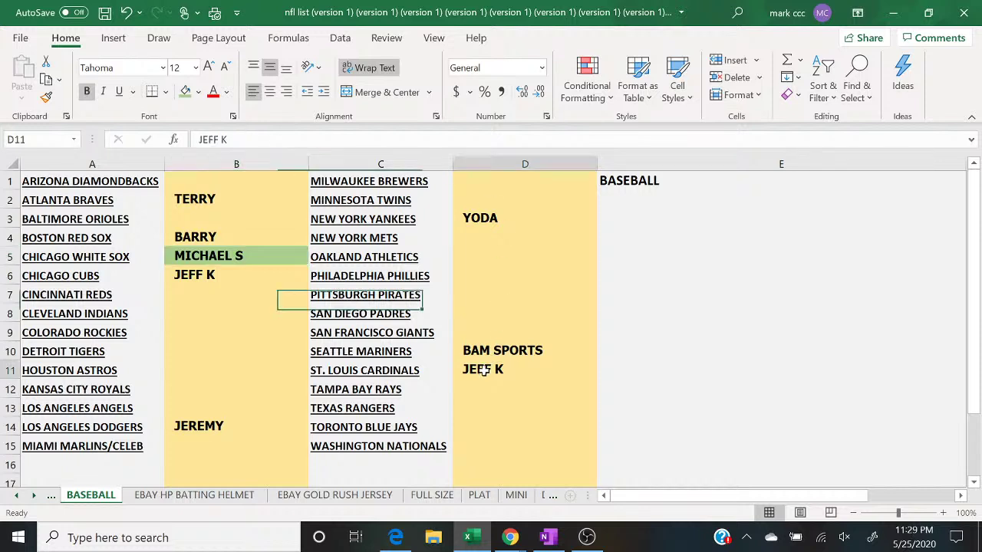
pyautogui.click(186, 94)
pyautogui.press('Up')
pyautogui.click(186, 93)
pyautogui.press('Left')
pyautogui.press('Left')
pyautogui.press('Down')
pyautogui.press('Down')
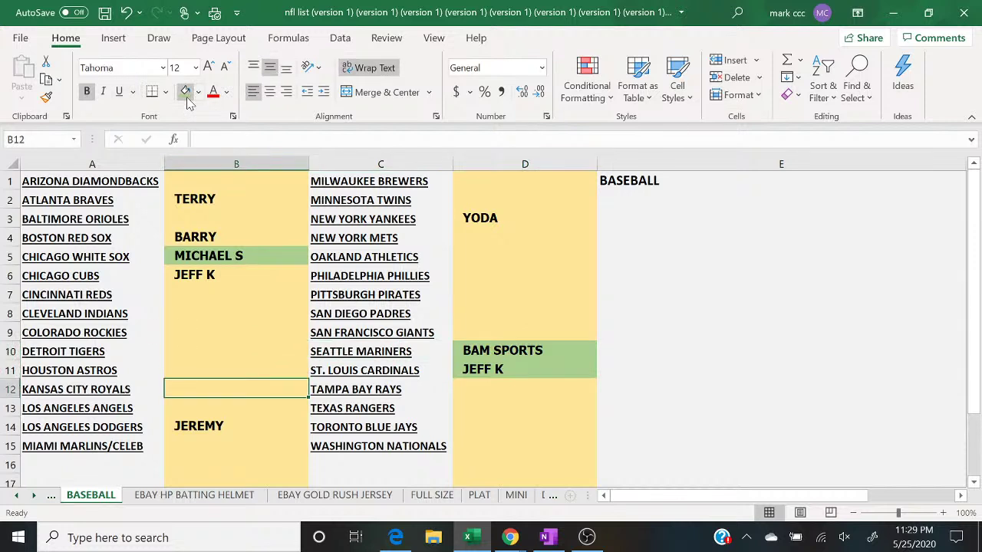
pyautogui.press('Up')
pyautogui.press('Up')
pyautogui.press('Up')
pyautogui.press('Up')
pyautogui.press('Up')
pyautogui.press('Up')
pyautogui.click(186, 94)
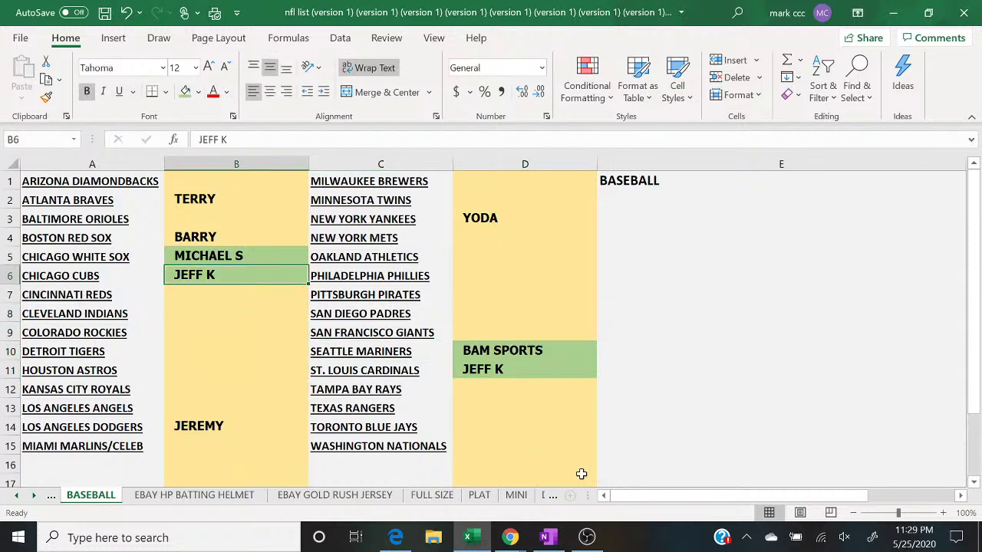
# Step: After checking the chat, shade B4, B14 and B2 green
pyautogui.click(510, 537)
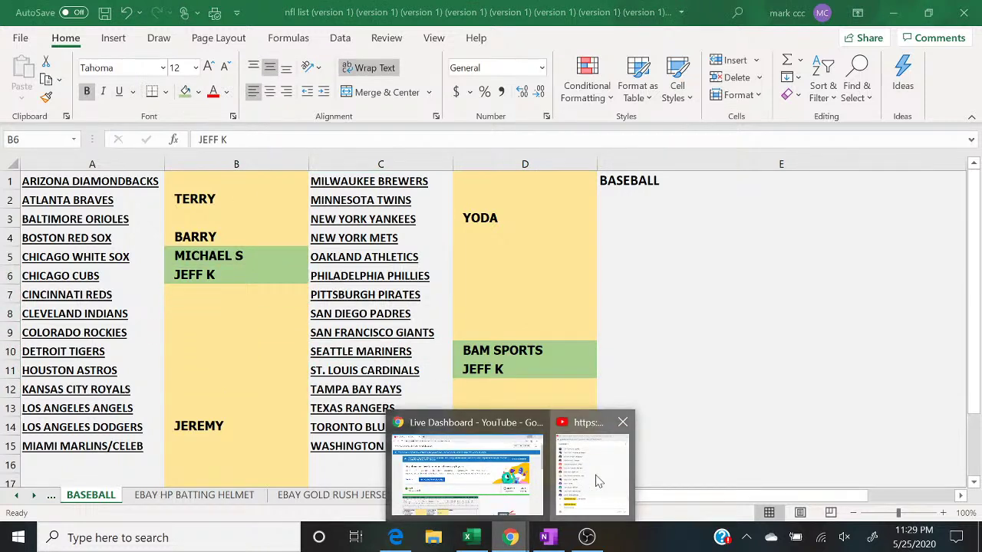
pyautogui.click(577, 487)
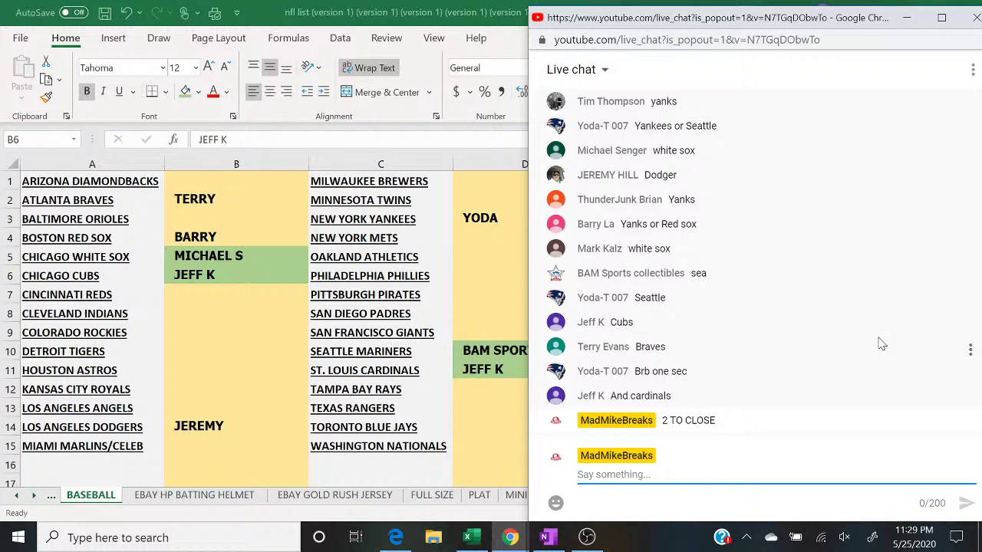
pyautogui.click(248, 240)
pyautogui.click(185, 94)
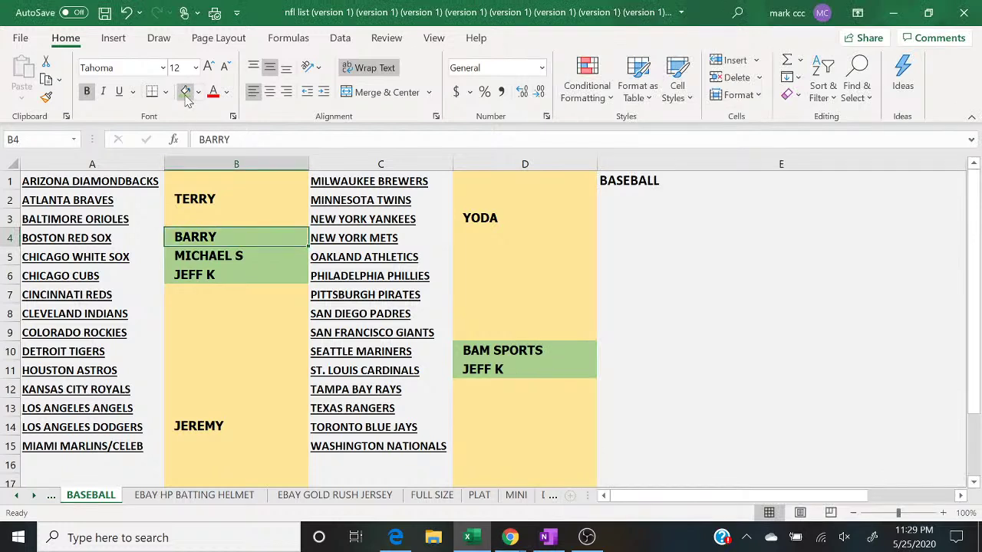
pyautogui.press('Down')
pyautogui.press('Down')
pyautogui.press('Down')
pyautogui.press('Down')
pyautogui.press('Down')
pyautogui.press('Down')
pyautogui.press('Down')
pyautogui.press('Down')
pyautogui.press('Down')
pyautogui.press('Down')
pyautogui.click(186, 95)
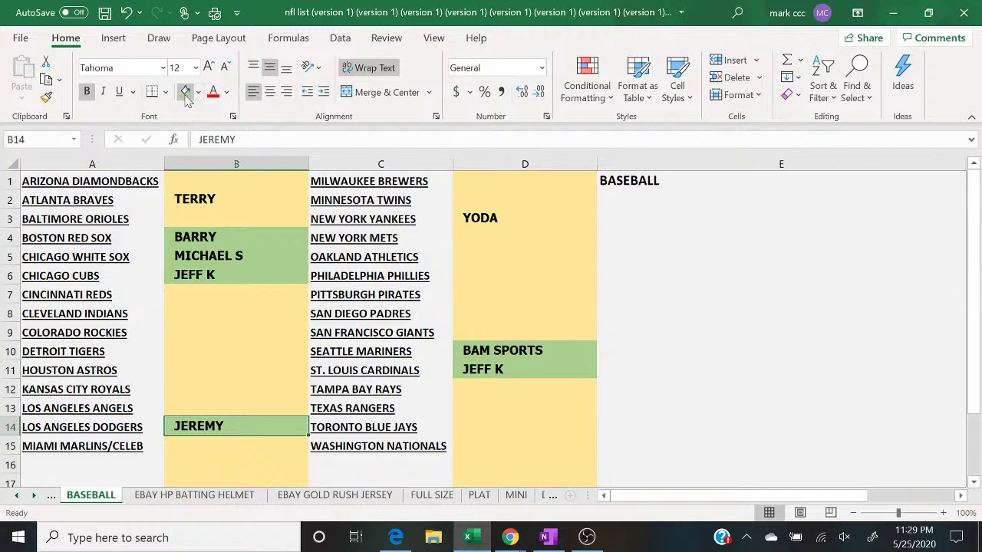
pyautogui.click(222, 197)
pyautogui.click(185, 91)
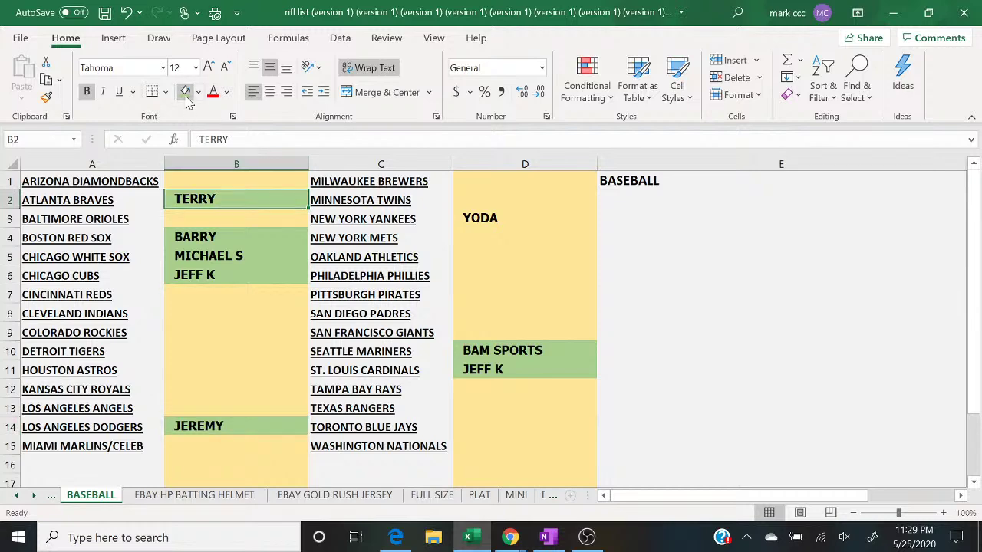
# Step: Shade D3 green, then start editing cell B7 for the next buyer
pyautogui.moveTo(512, 539)
pyautogui.click(583, 491)
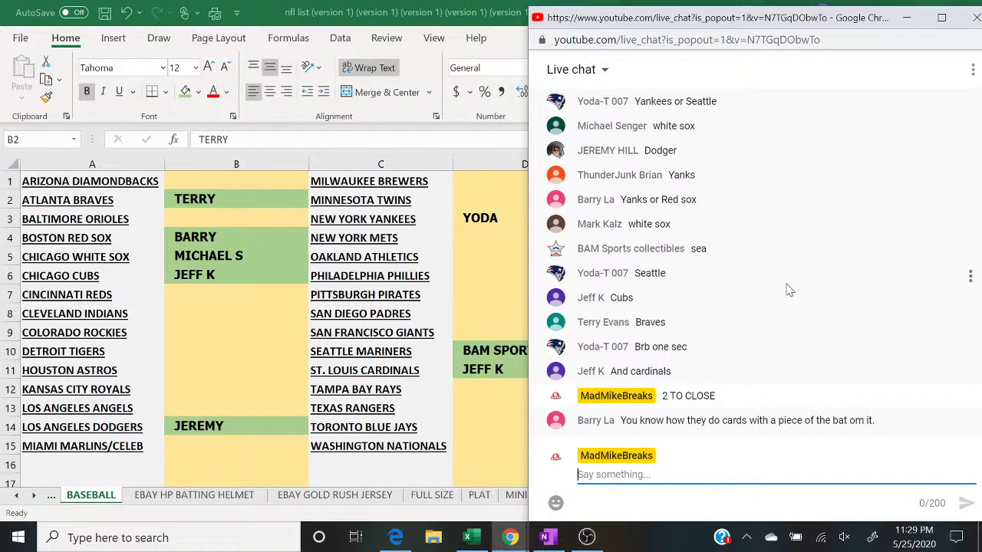
pyautogui.click(480, 220)
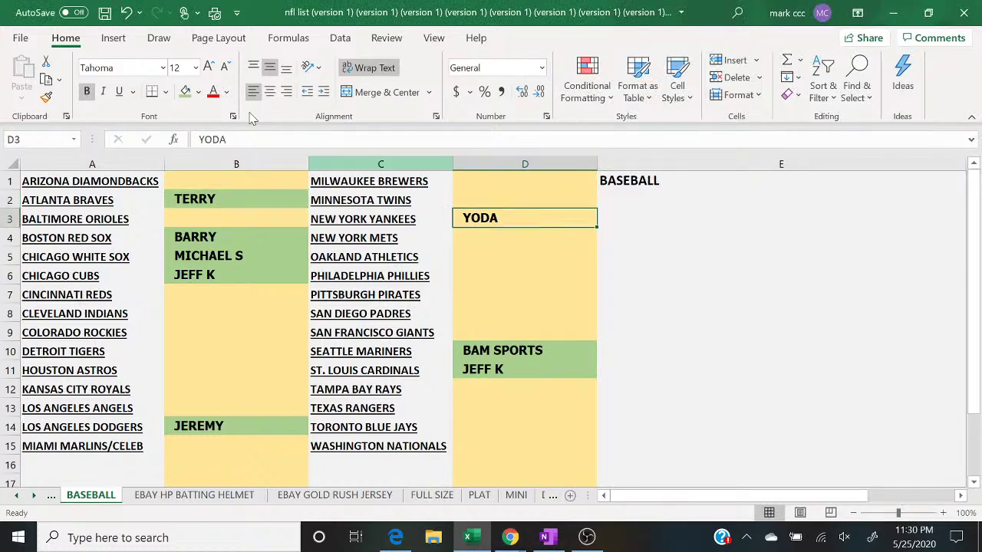
pyautogui.click(185, 96)
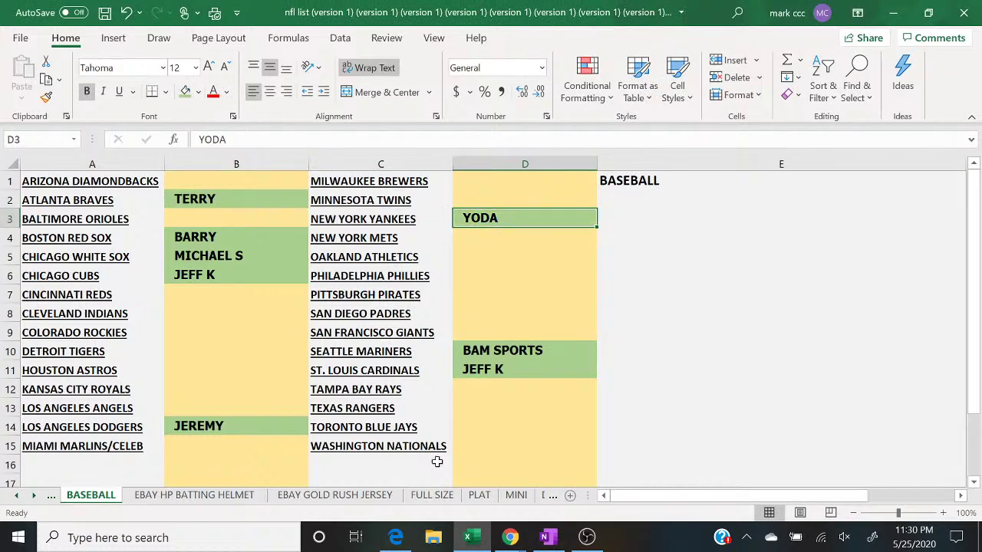
pyautogui.moveTo(521, 546)
pyautogui.click(607, 500)
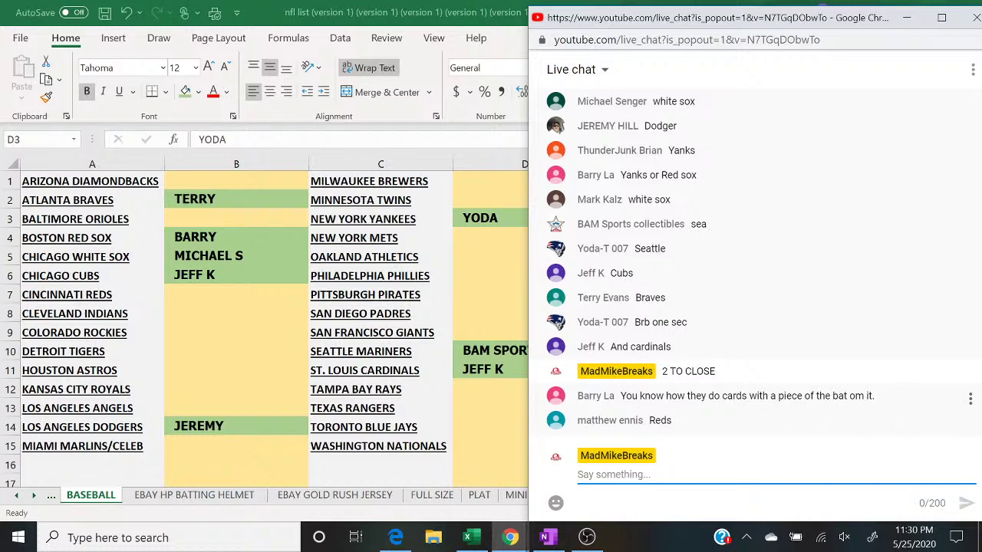
pyautogui.doubleClick(245, 292)
# Step: Enter the Cincinnati Reds buyer in B7
pyautogui.write('ENNIS')
pyautogui.press('Return')
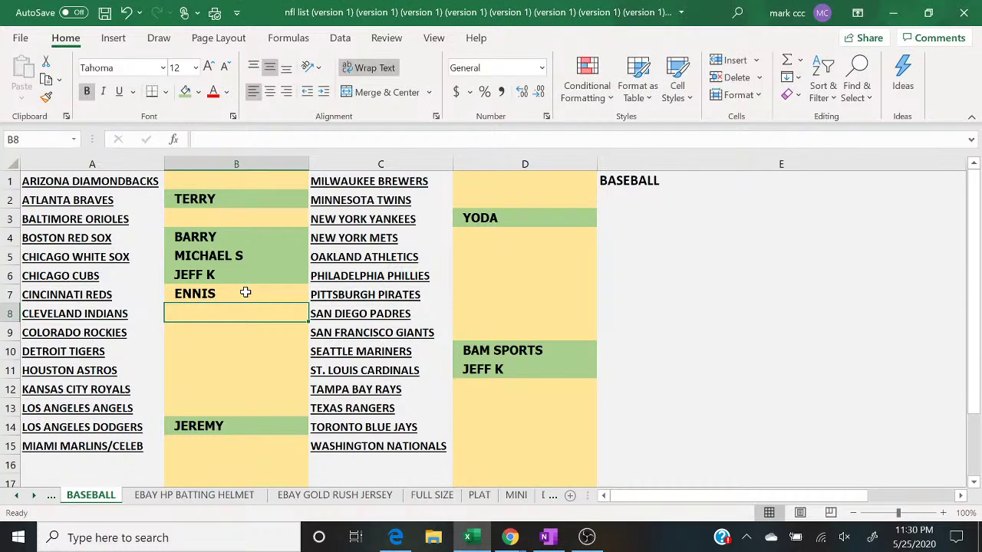
pyautogui.moveTo(508, 538)
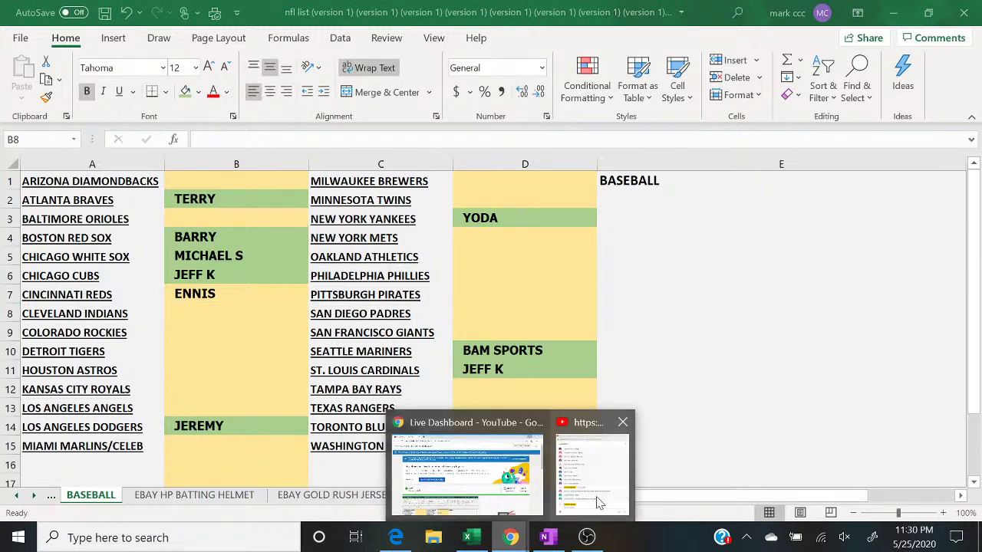
pyautogui.click(597, 505)
# Step: Post '1 TO CLOSE' in chat and highlight Pete Rose on the Hit Parade product page
pyautogui.write('1 TO CLOSE')
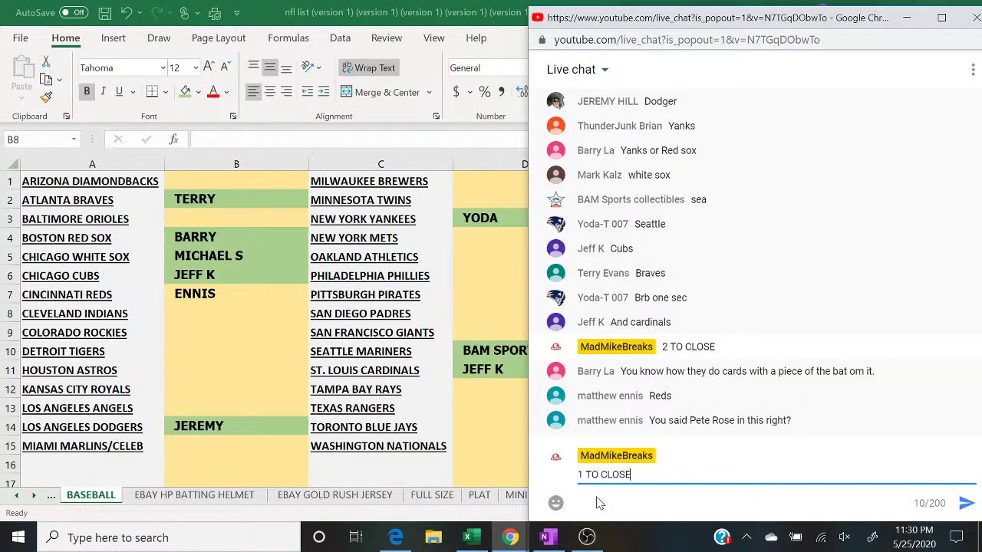
pyautogui.press('Return')
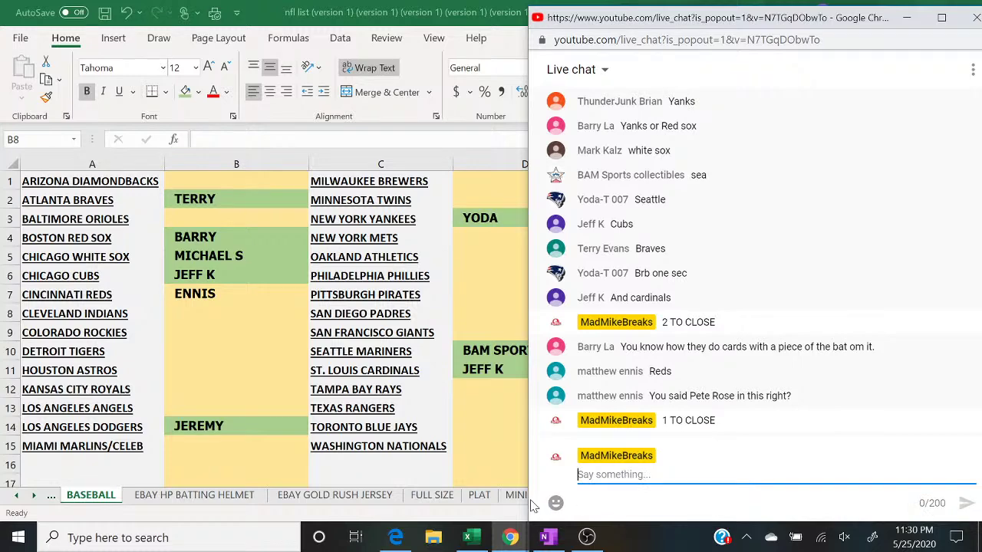
pyautogui.click(405, 543)
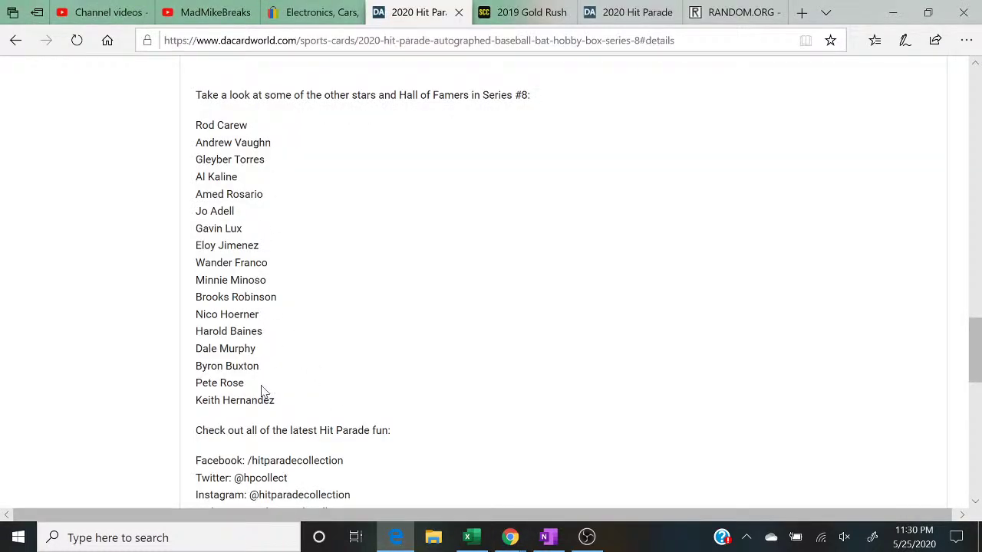
pyautogui.moveTo(247, 386); pyautogui.dragTo(181, 387)
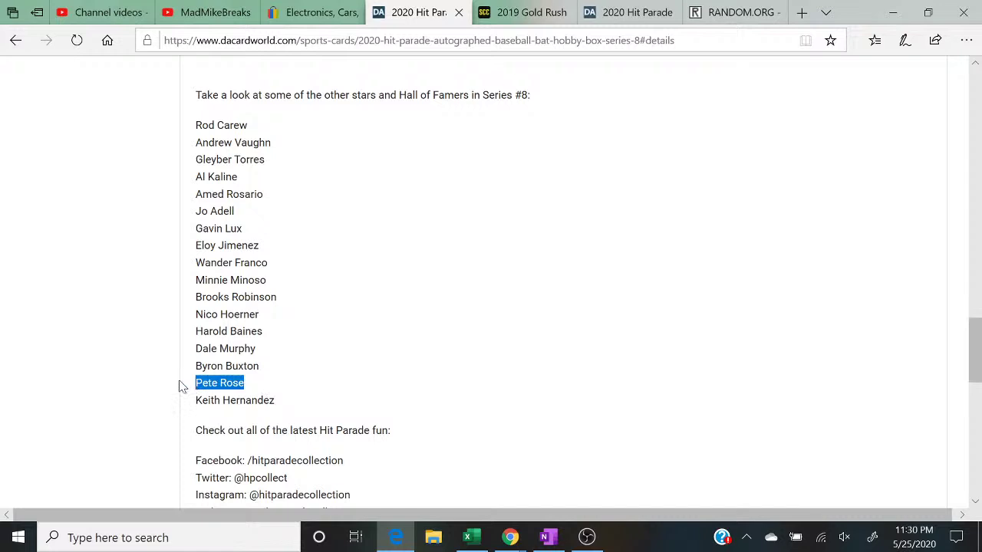
# Step: Clear the selection on the product page and return to the Excel BASEBALL sheet
pyautogui.click(399, 392)
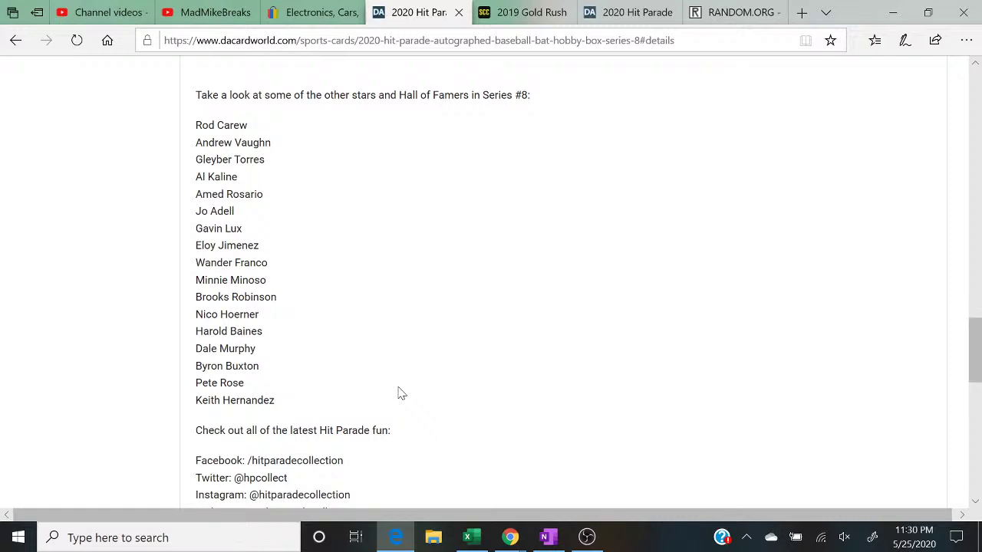
pyautogui.click(466, 538)
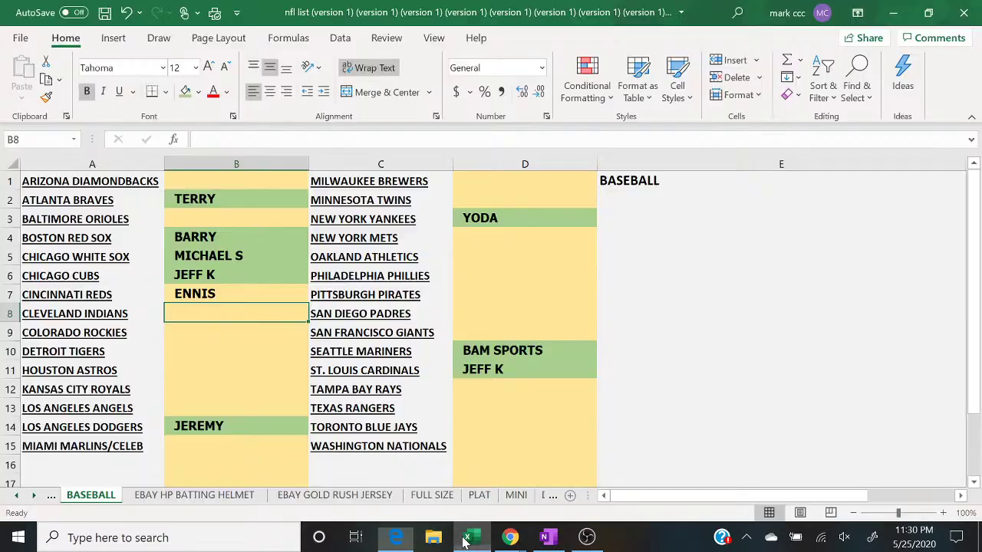
# Step: Post CLOSED in the live chat and start typing the Houston Astros buyer in B11
pyautogui.moveTo(498, 537)
pyautogui.click(589, 491)
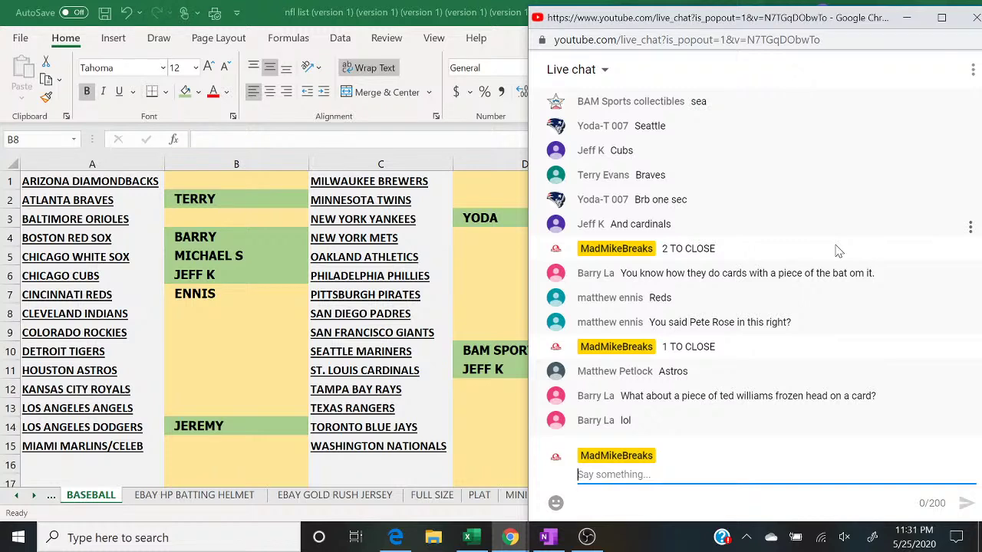
pyautogui.write('CLOSED')
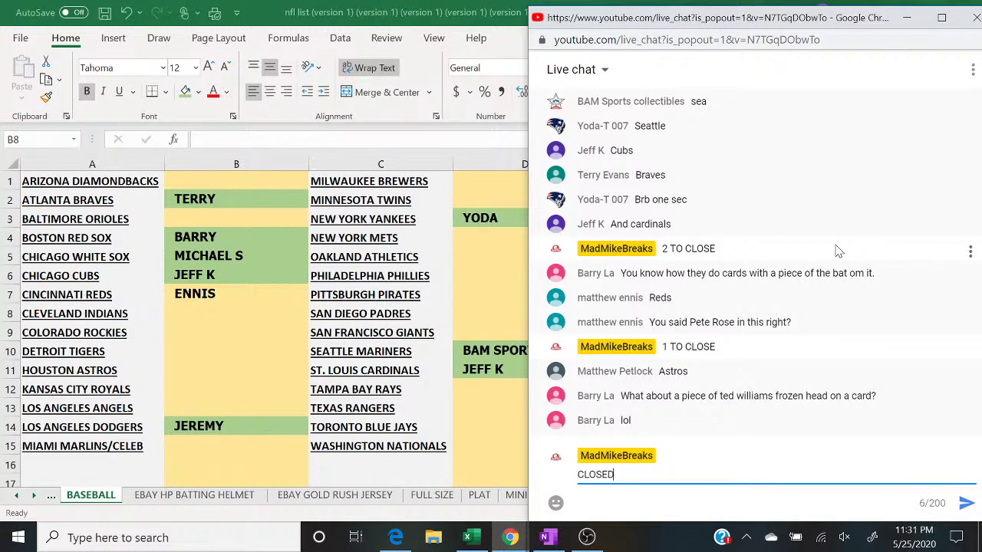
pyautogui.press('Return')
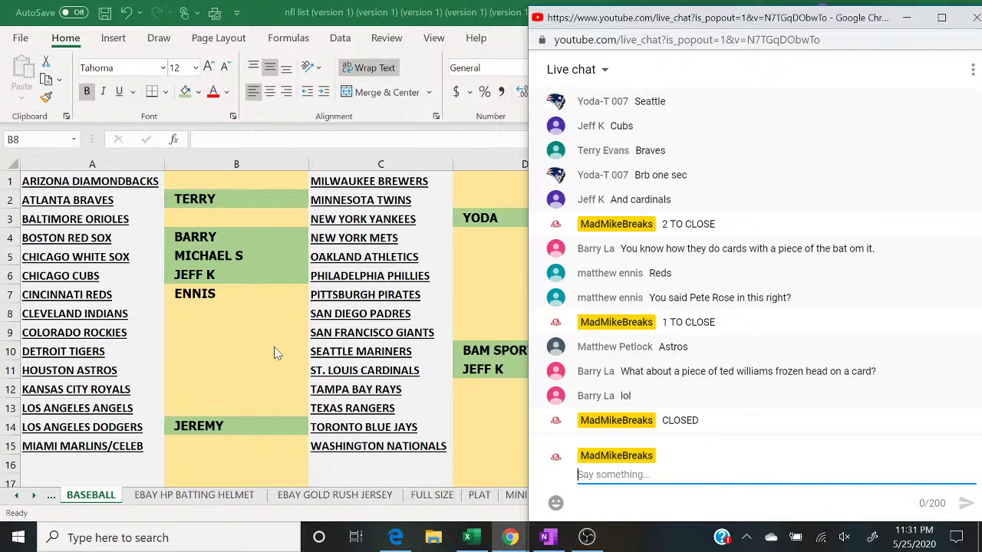
pyautogui.click(189, 370)
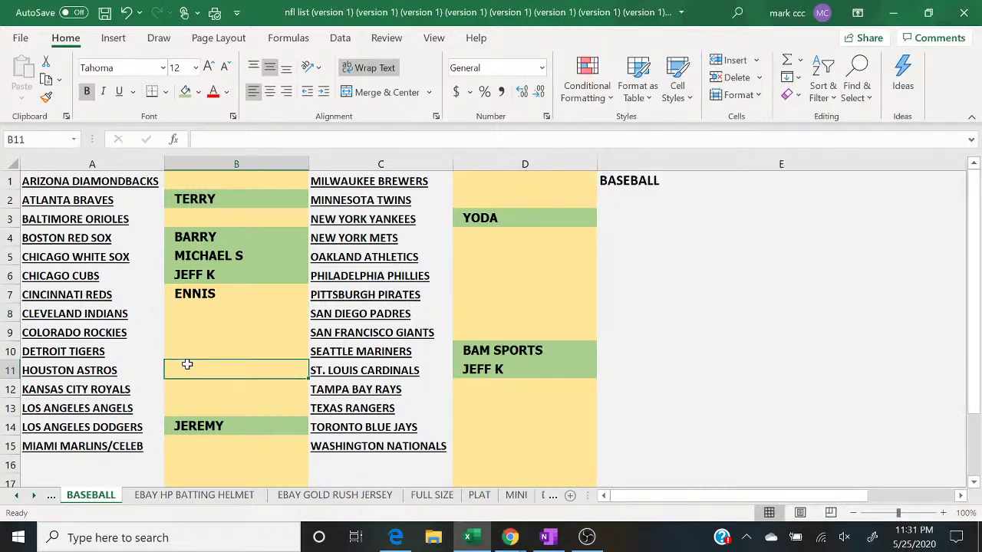
pyautogui.write('MATTHEW PO')
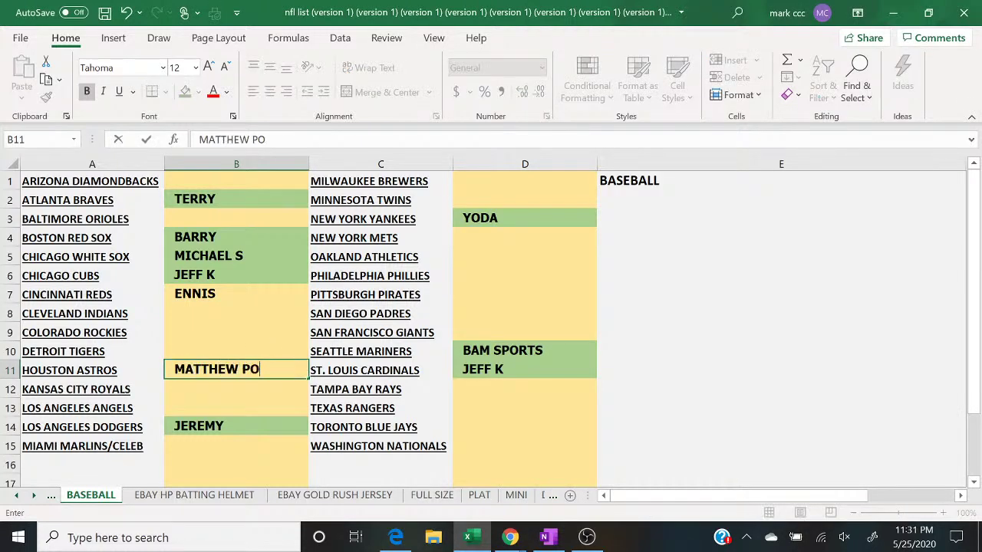
# Step: Correct the Houston Astros buyer name in B11 and check the live chat
pyautogui.press('BackSpace')
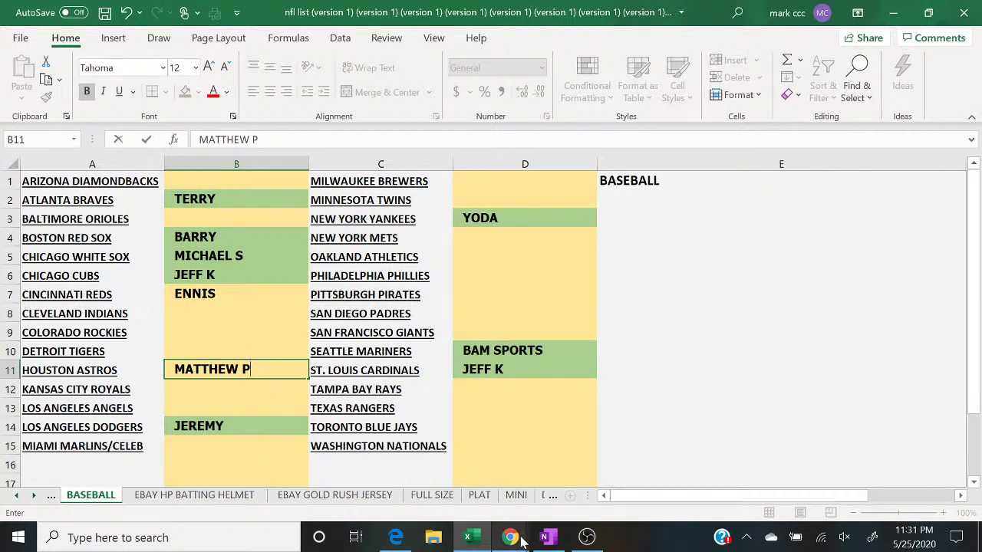
pyautogui.click(510, 537)
pyautogui.click(590, 500)
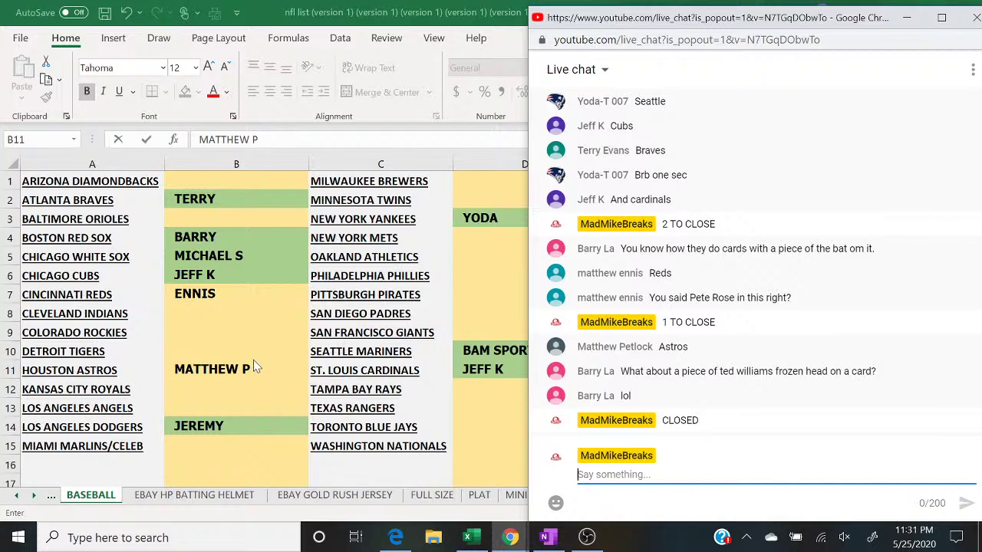
# Step: Shade B7 and B11 green, then bring up the column B context menu
pyautogui.click(233, 297)
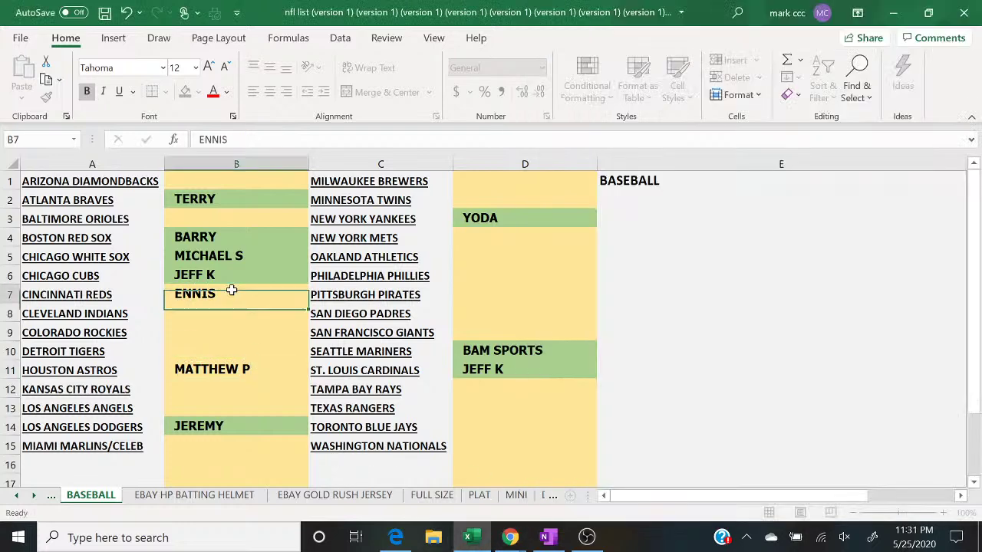
pyautogui.click(186, 91)
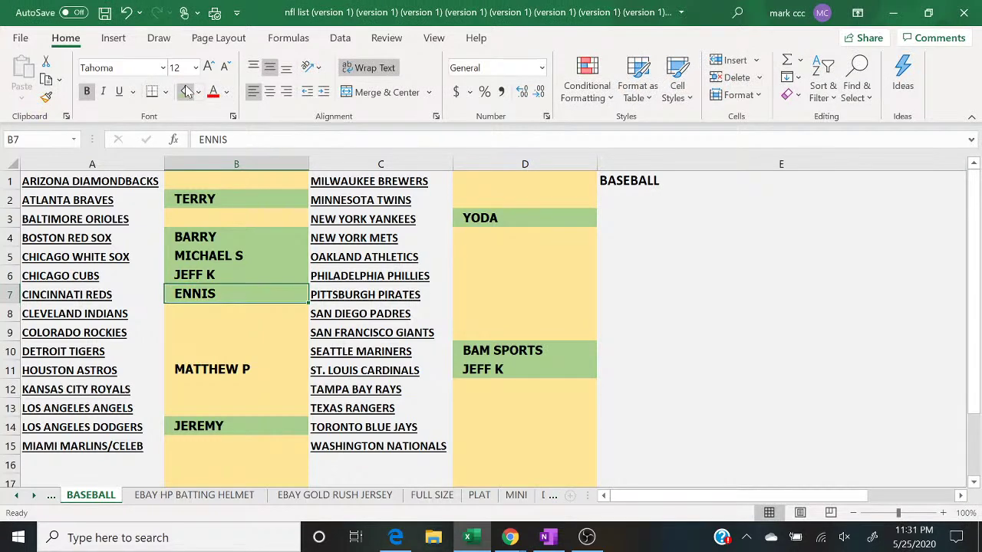
pyautogui.click(515, 537)
pyautogui.click(587, 469)
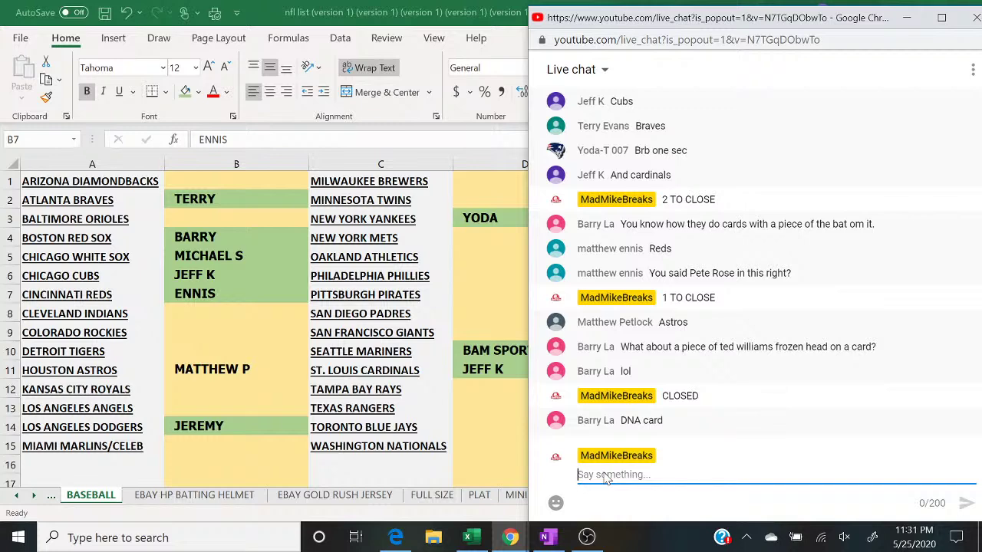
pyautogui.click(234, 374)
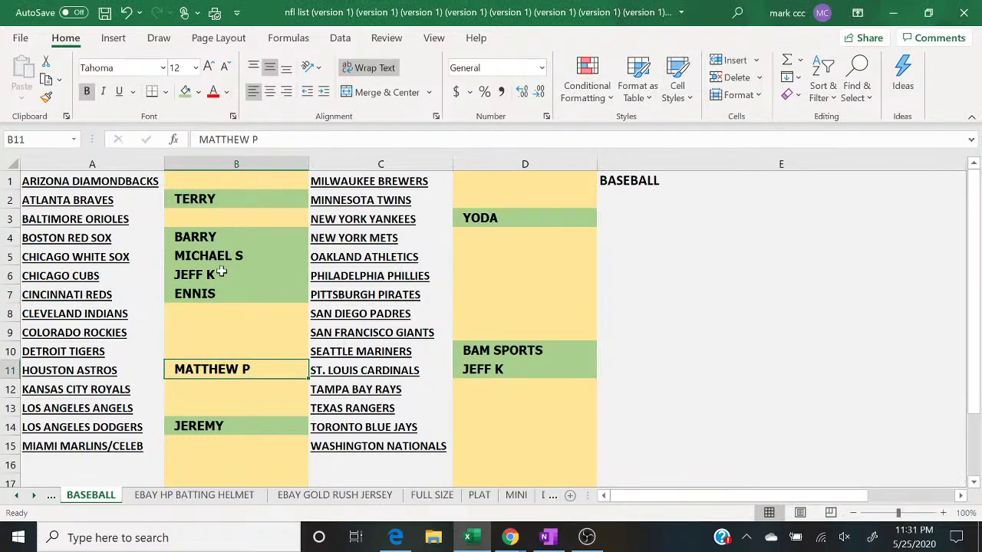
pyautogui.click(184, 91)
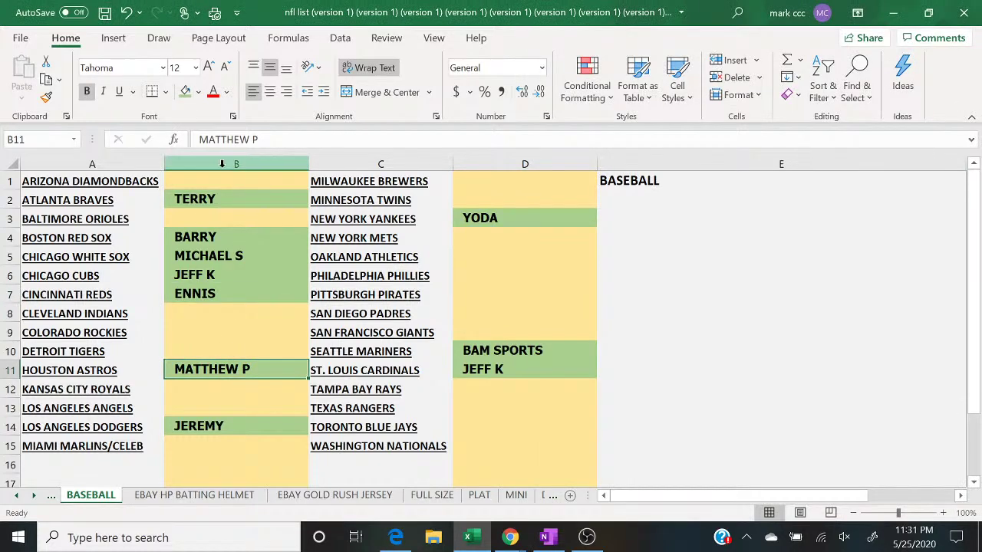
pyautogui.click(222, 163)
pyautogui.rightClick(222, 163)
# Step: Paste the column B buyer names into a fresh RANDOM.ORG List Randomizer, removing blank lines
pyautogui.click(296, 203)
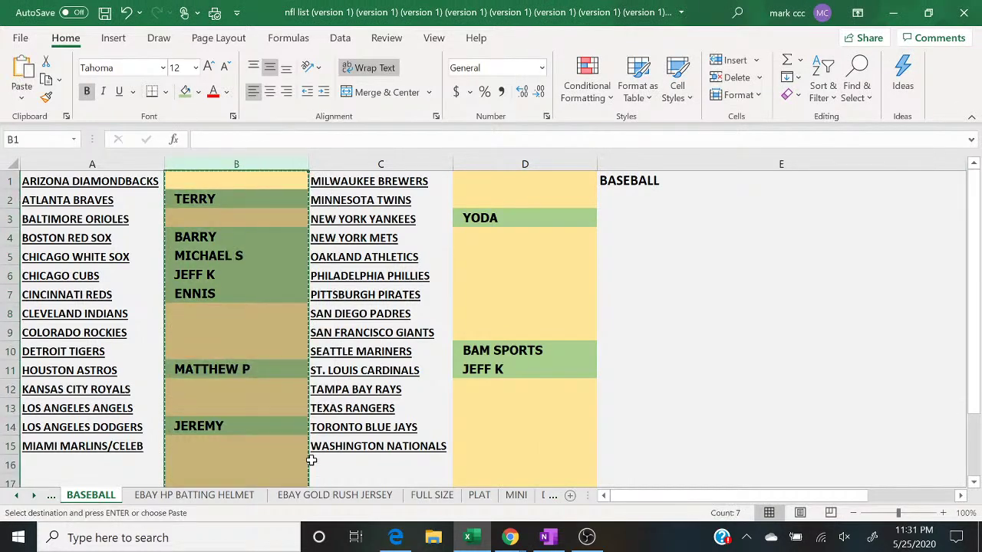
pyautogui.click(395, 537)
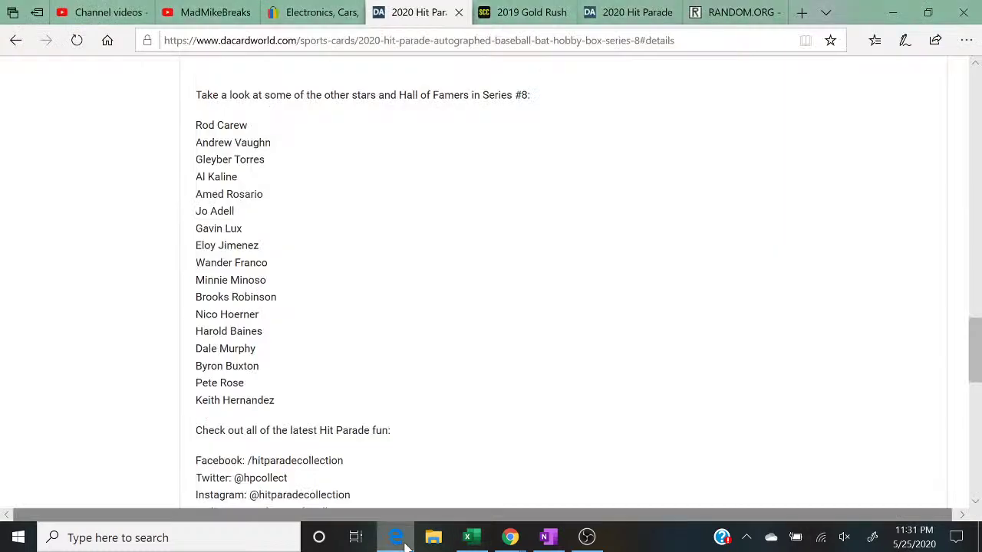
pyautogui.click(748, 14)
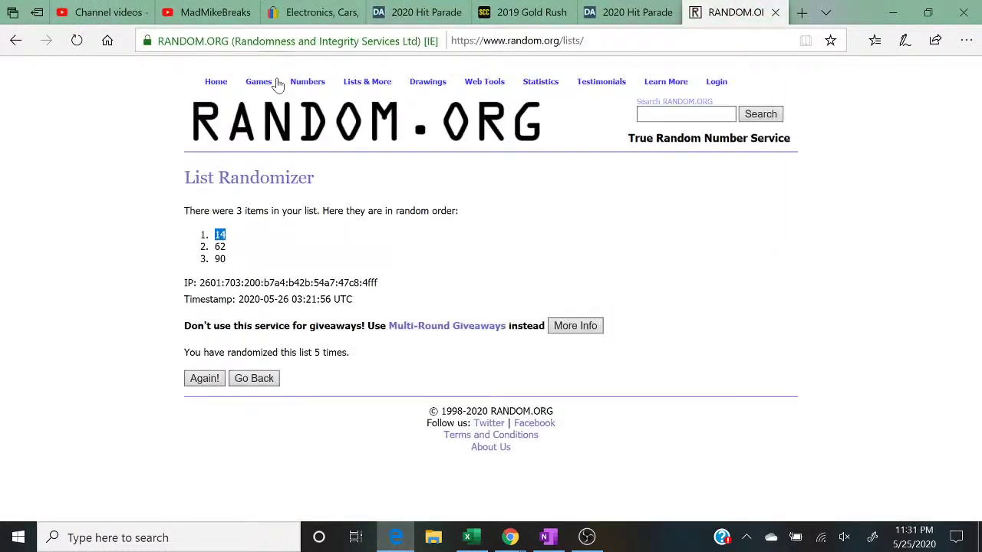
pyautogui.click(360, 100)
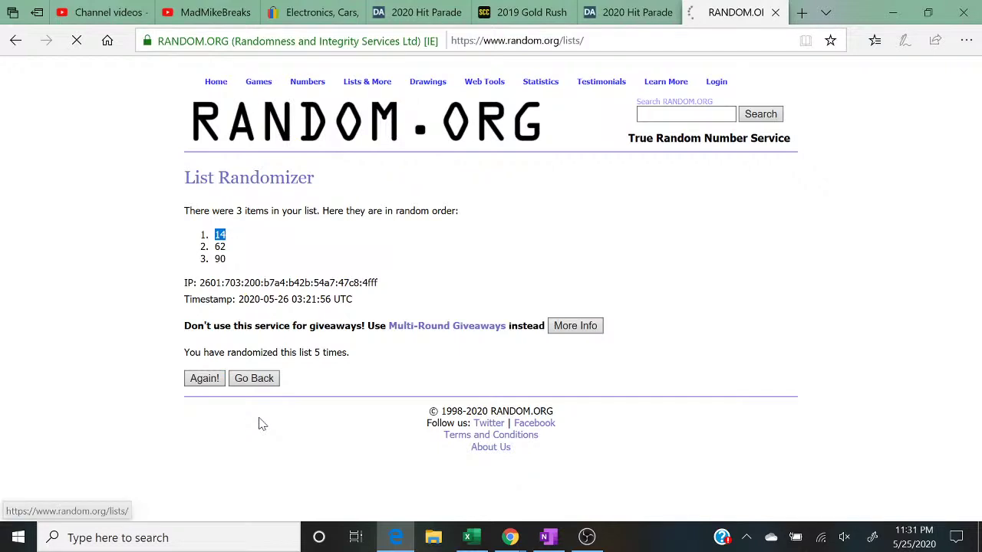
pyautogui.rightClick(290, 390)
pyautogui.press('Escape')
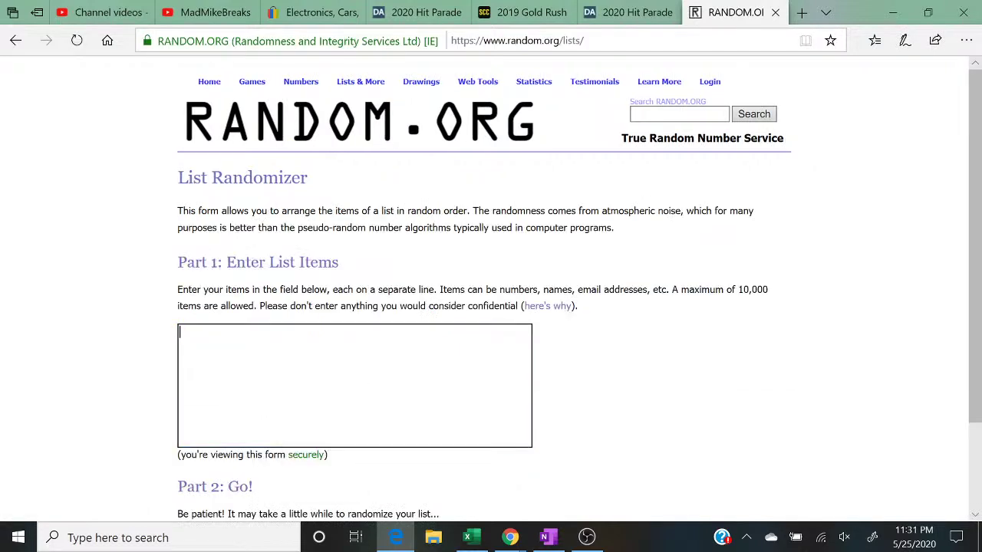
pyautogui.hotkey('ctrl', 'v')
pyautogui.press('Up')
pyautogui.press('Up')
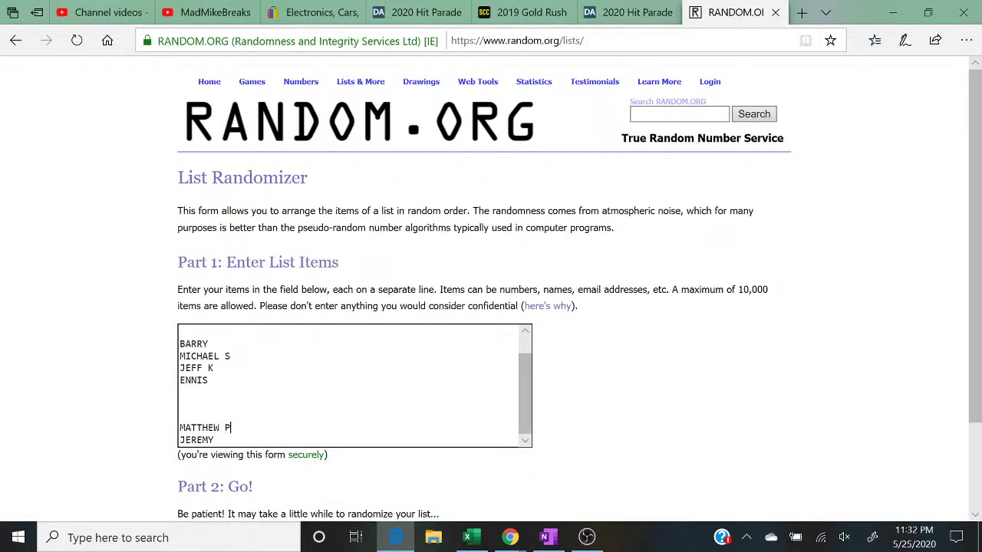
pyautogui.press('Up')
pyautogui.press('Up')
pyautogui.press('Up')
pyautogui.press('Up')
pyautogui.press('Delete')
pyautogui.press('Delete')
pyautogui.press('Delete')
pyautogui.press('Up')
pyautogui.press('BackSpace')
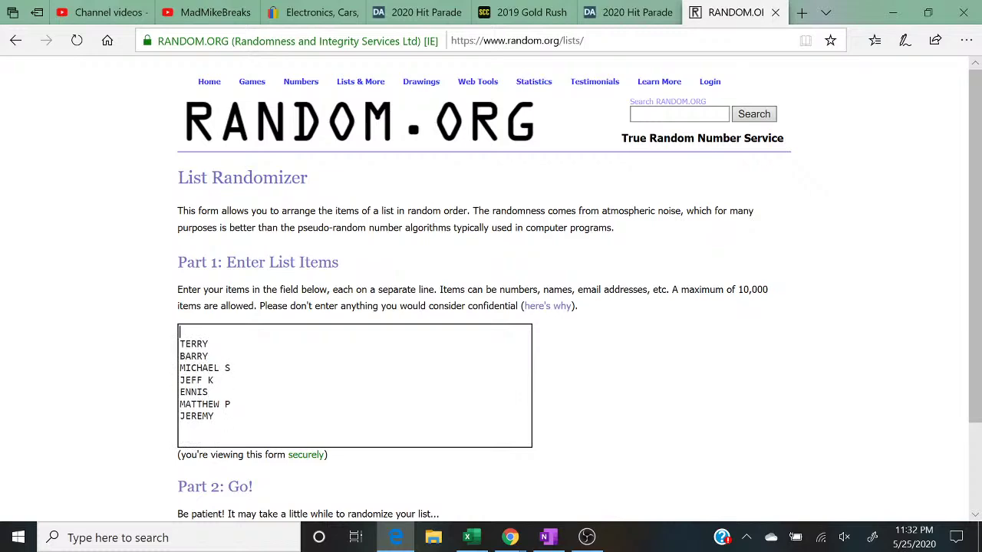
pyautogui.press('Home')
pyautogui.press('BackSpace')
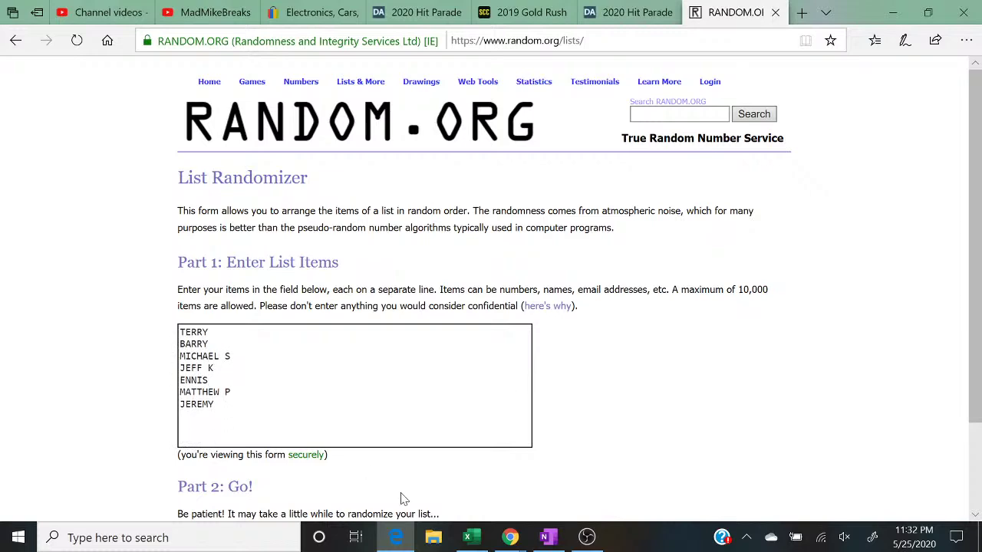
# Step: Add the column D buyer names to the list and delete the blank lines
pyautogui.click(467, 537)
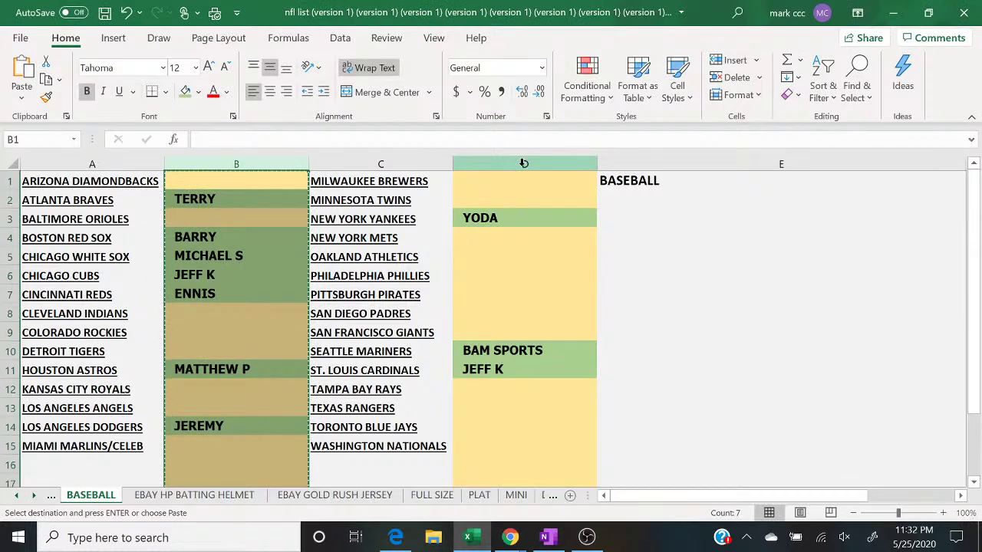
pyautogui.click(526, 164)
pyautogui.rightClick(528, 165)
pyautogui.click(545, 211)
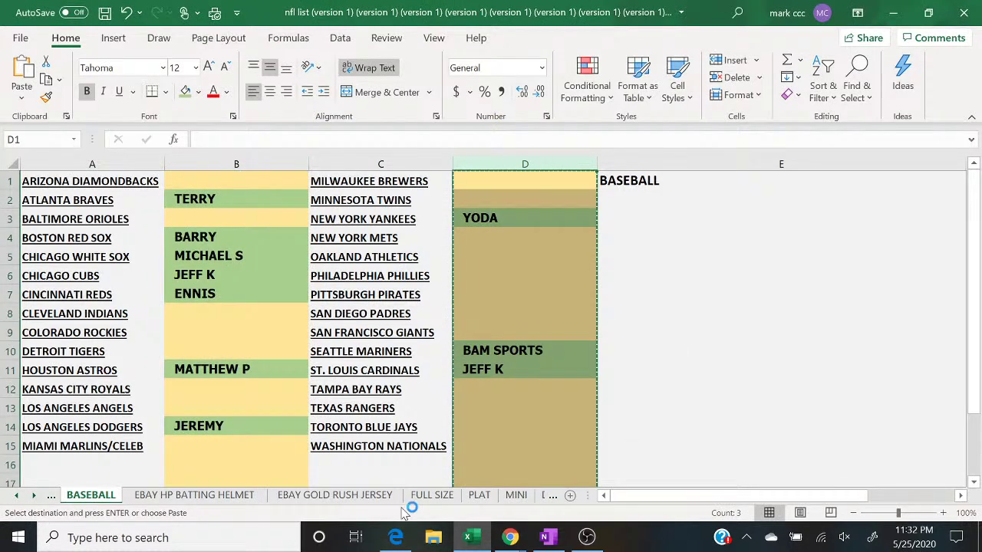
pyautogui.click(395, 537)
pyautogui.rightClick(259, 331)
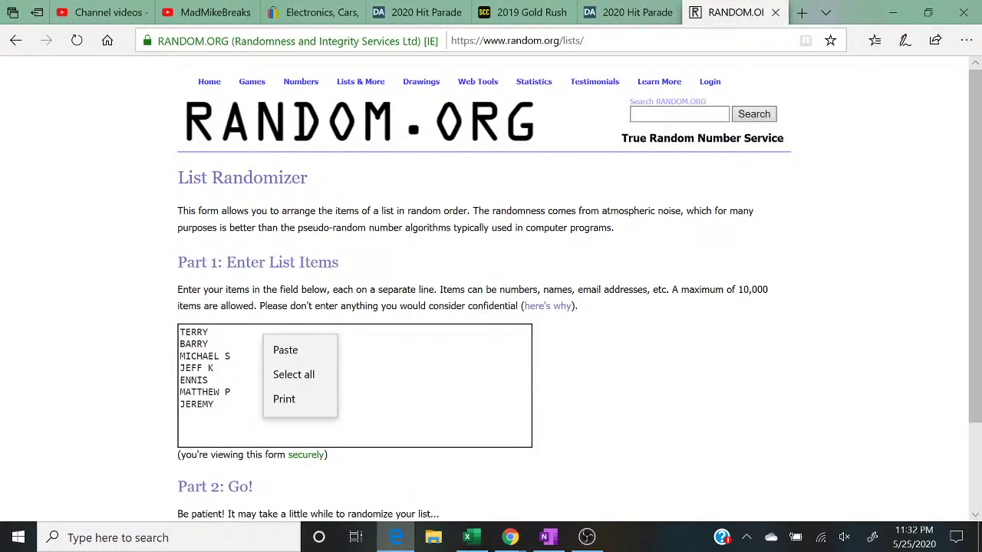
pyautogui.click(285, 329)
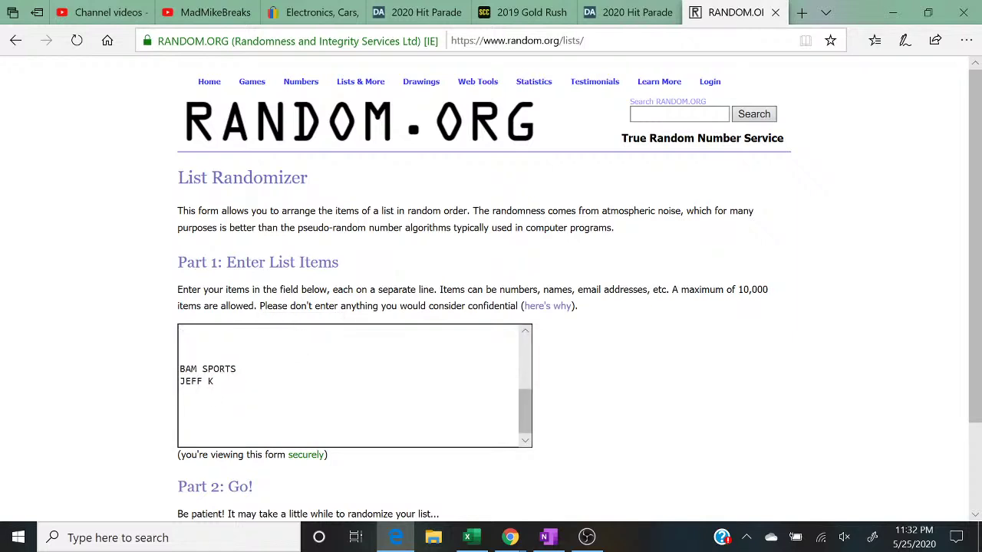
pyautogui.press('Return')
pyautogui.press('Return')
pyautogui.press('Return')
pyautogui.press('Return')
pyautogui.press('Return')
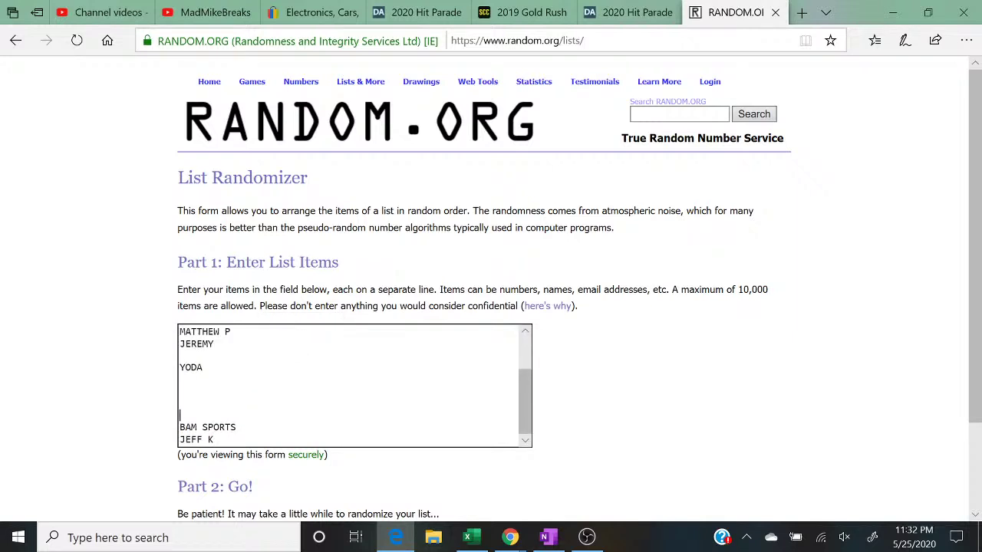
pyautogui.press('BackSpace')
pyautogui.press('BackSpace')
pyautogui.press('BackSpace')
pyautogui.press('BackSpace')
pyautogui.press('Home')
pyautogui.press('BackSpace')
pyautogui.press('End')
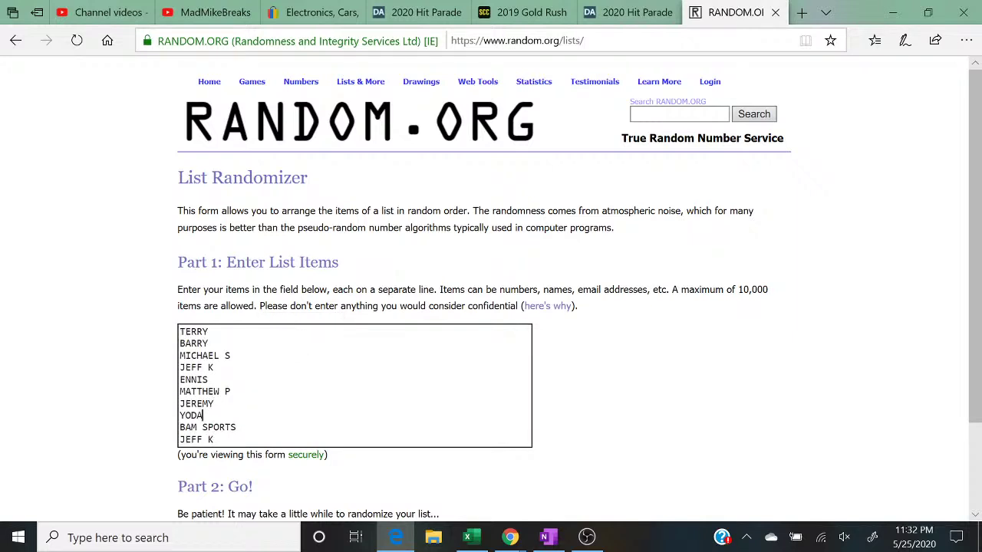
pyautogui.click(214, 440)
pyautogui.moveTo(214, 439); pyautogui.dragTo(164, 314)
pyautogui.rightClick(191, 351)
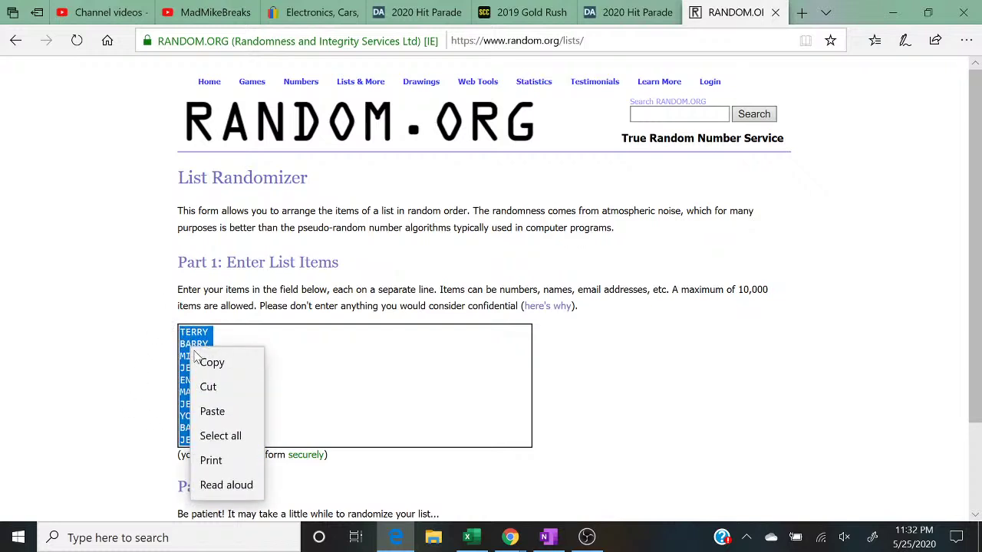
pyautogui.click(201, 354)
pyautogui.click(353, 384)
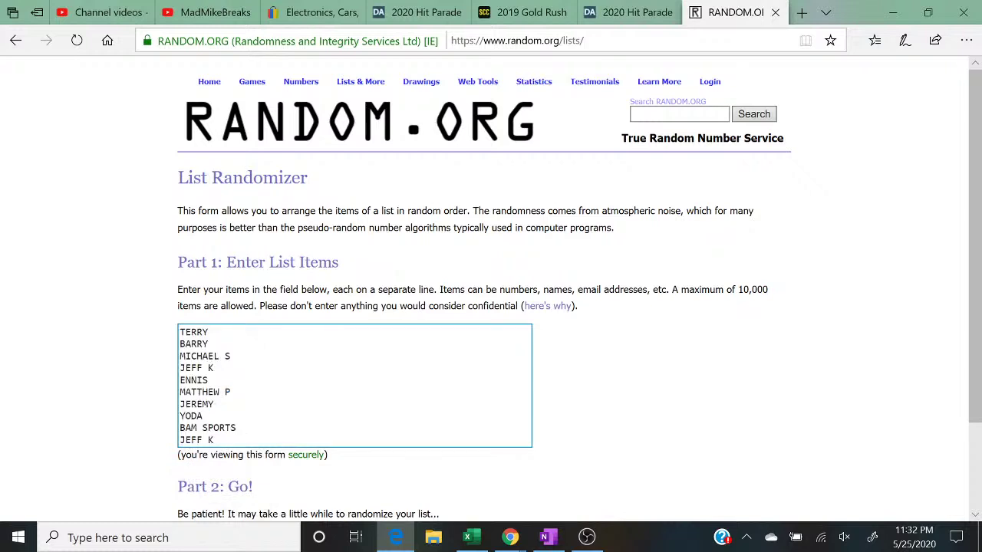
pyautogui.rightClick(255, 341)
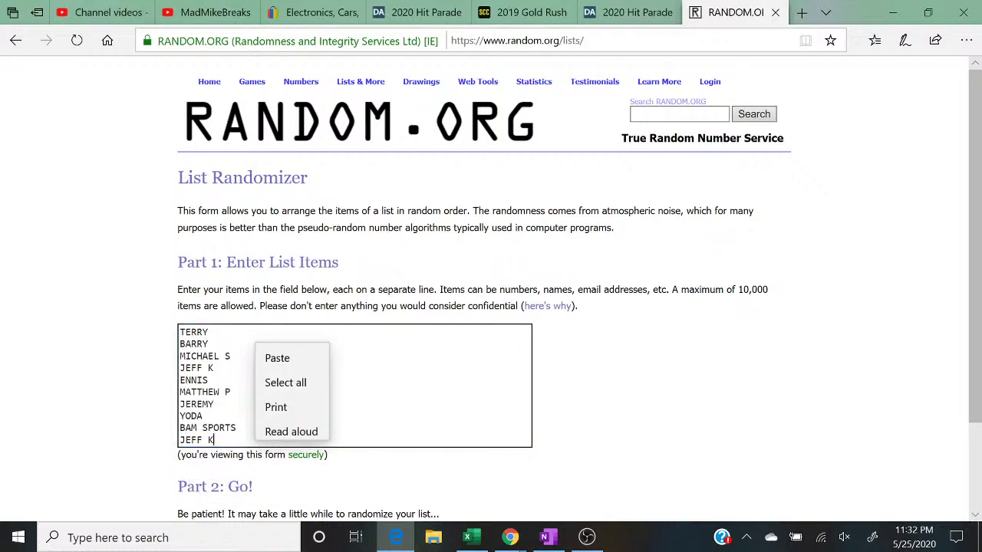
pyautogui.click(274, 351)
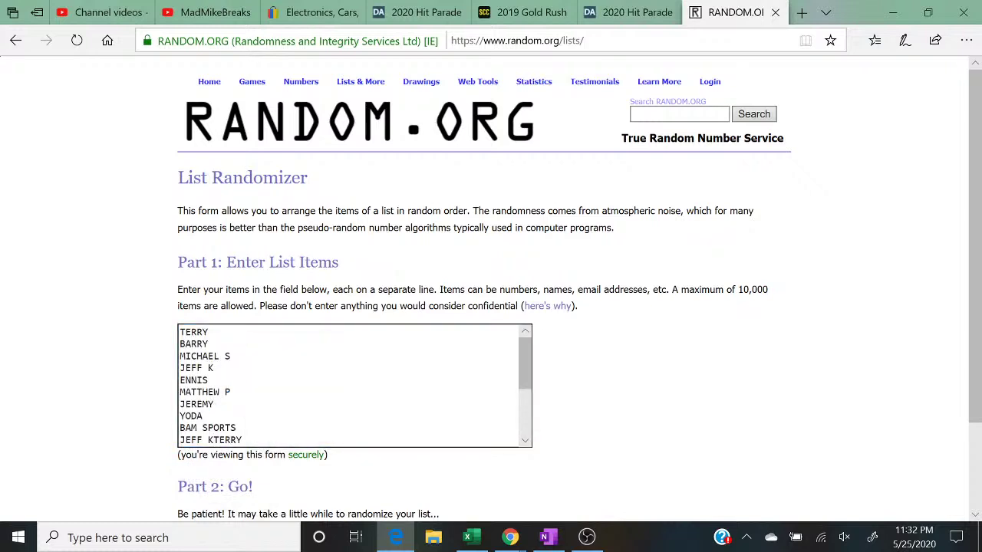
pyautogui.scroll(2, 353, 384)
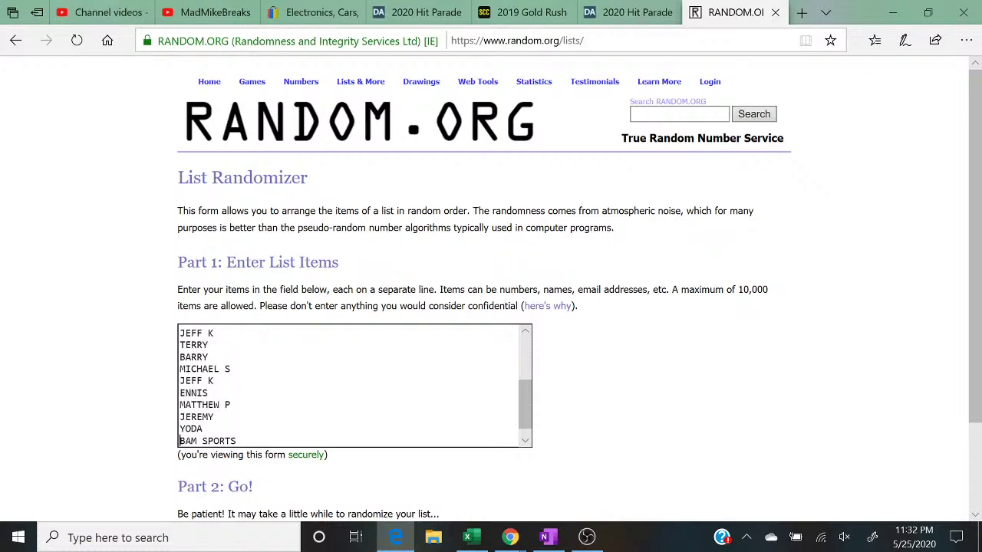
pyautogui.scroll(-2, 691, 307)
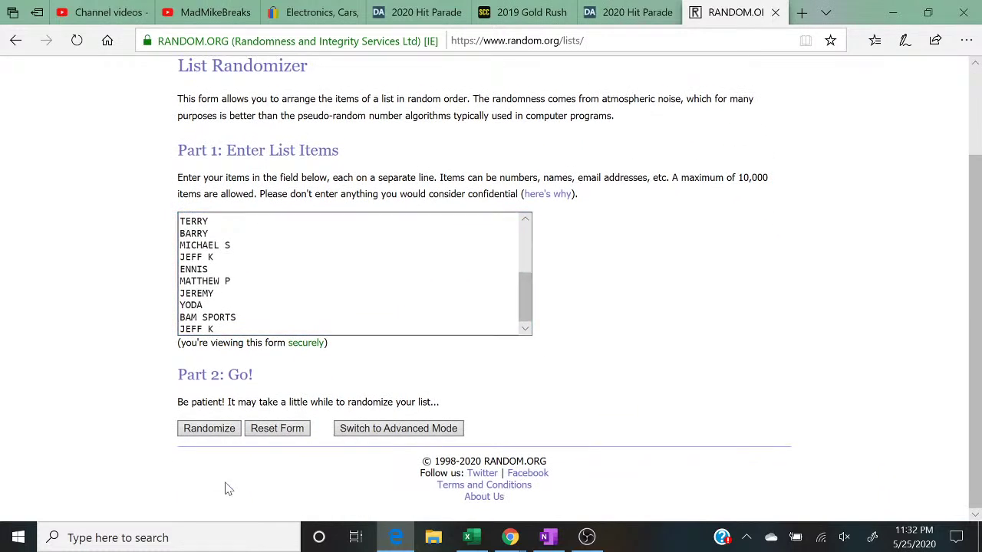
# Step: Randomize the twenty-name list five times on RANDOM.ORG, then restore down the browser to reveal Excel
pyautogui.click(196, 430)
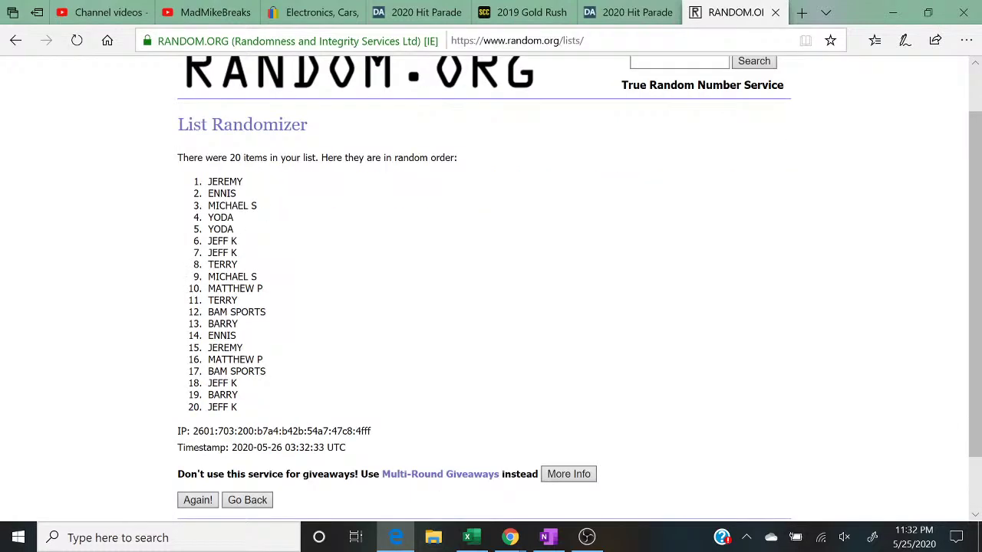
pyautogui.click(197, 428)
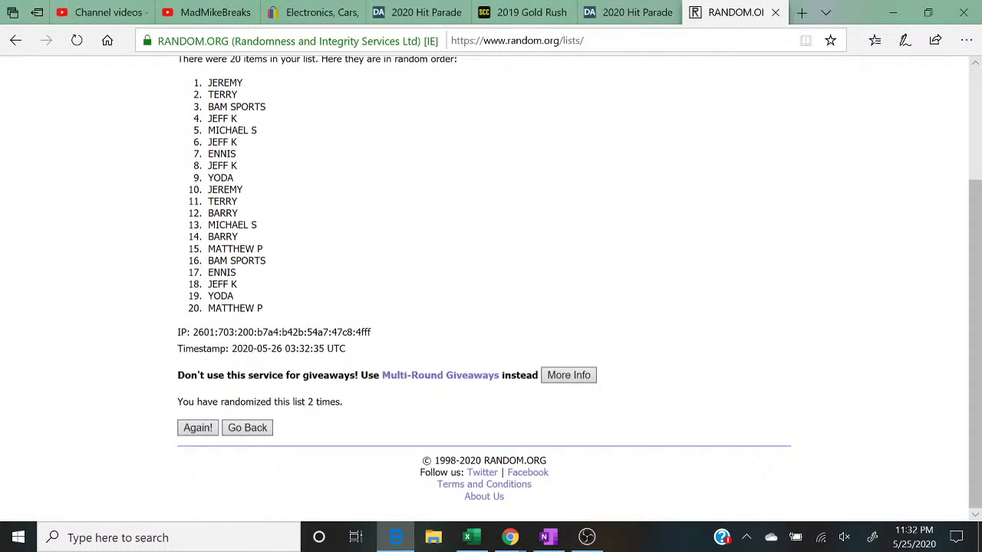
pyautogui.click(196, 428)
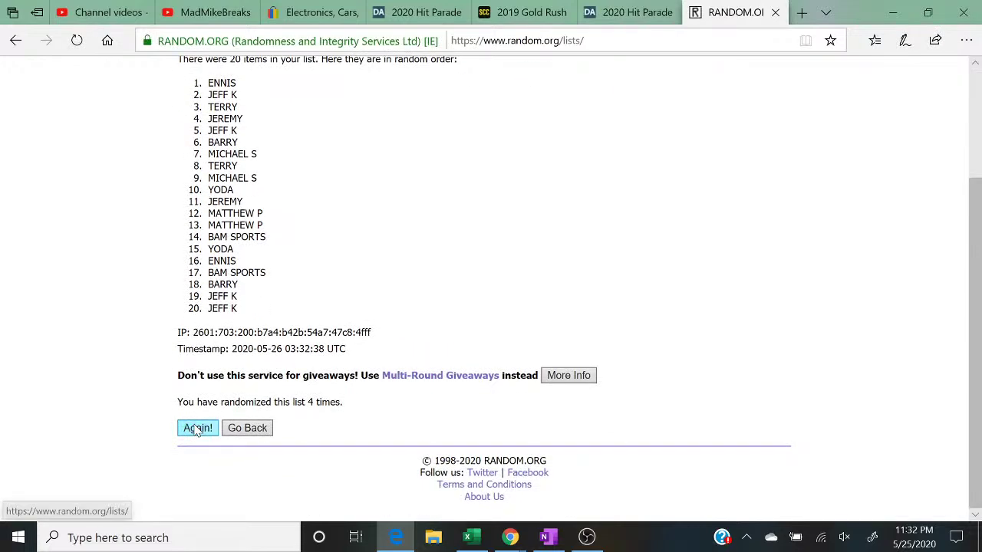
pyautogui.click(197, 428)
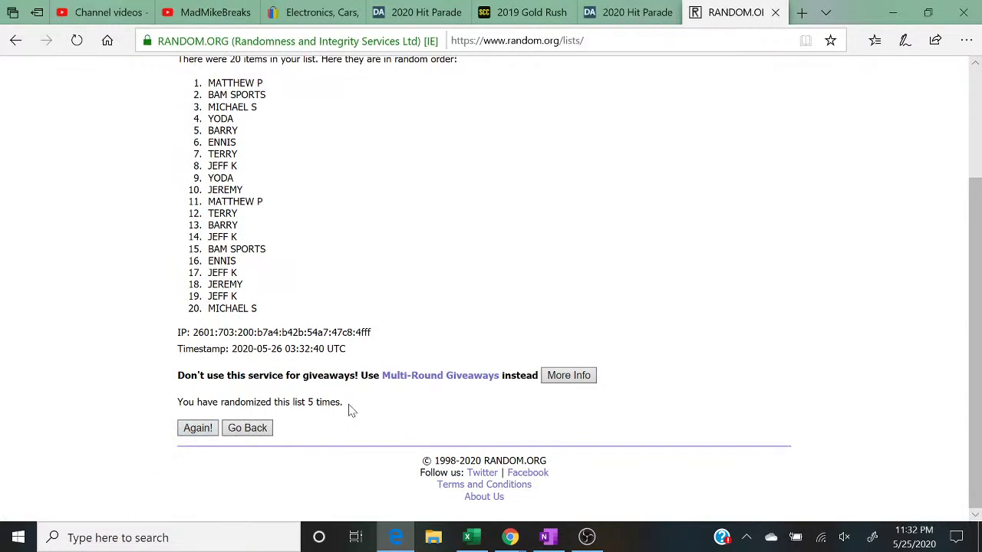
pyautogui.moveTo(344, 406); pyautogui.dragTo(132, 418)
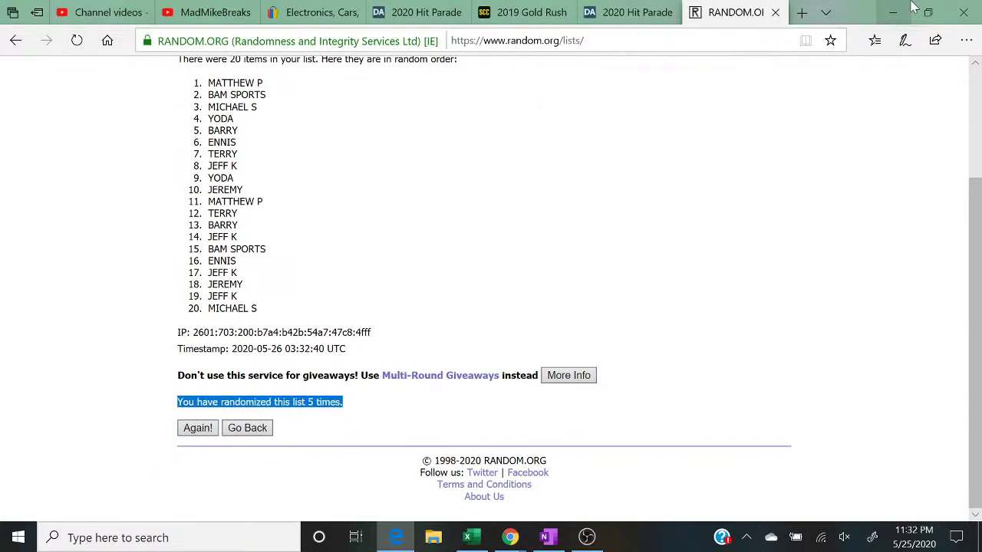
pyautogui.click(930, 13)
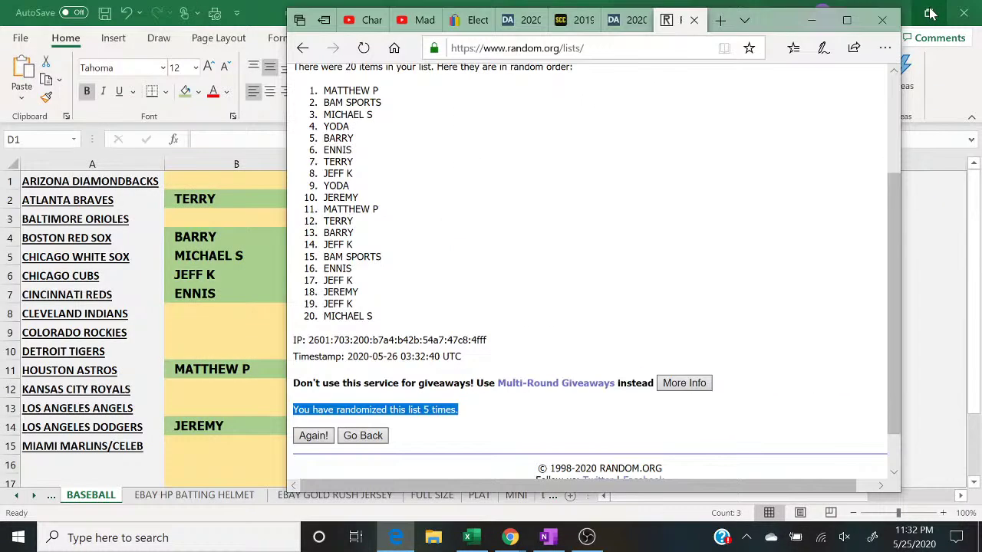
pyautogui.click(242, 179)
pyautogui.write('MATTHEW P')
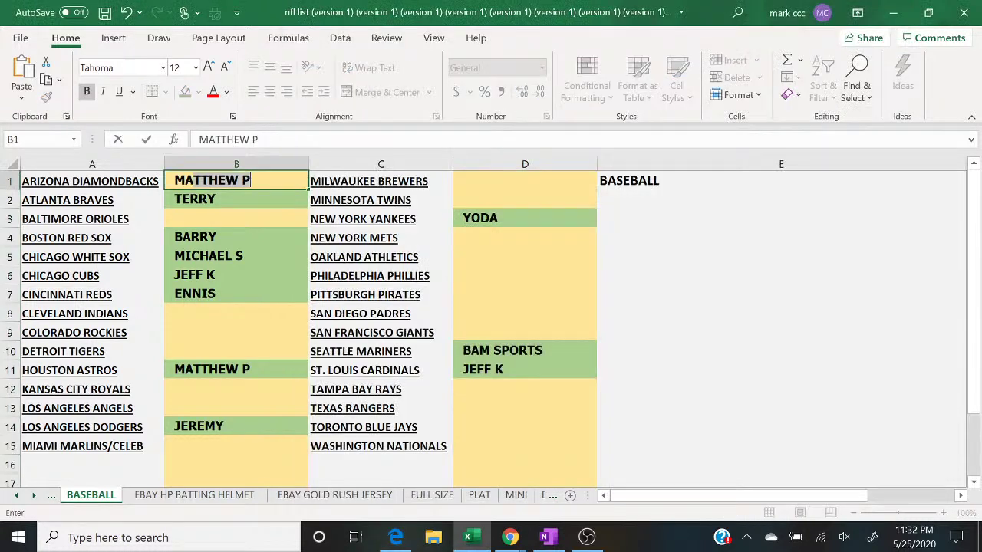
pyautogui.press('Return')
pyautogui.press('Return')
pyautogui.write('BAM SPORTS')
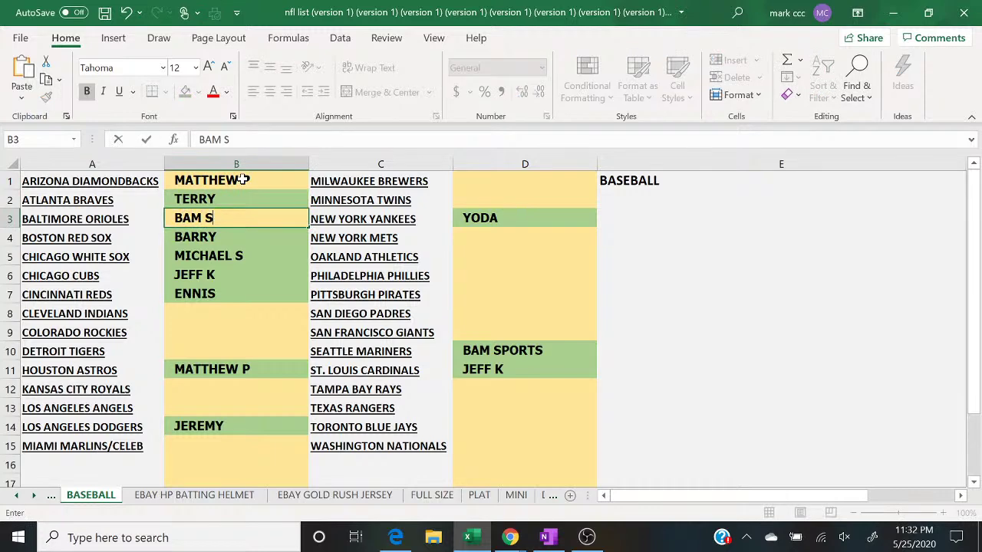
pyautogui.press('Return')
pyautogui.press('Return')
pyautogui.press('Return')
pyautogui.press('Return')
pyautogui.press('Return')
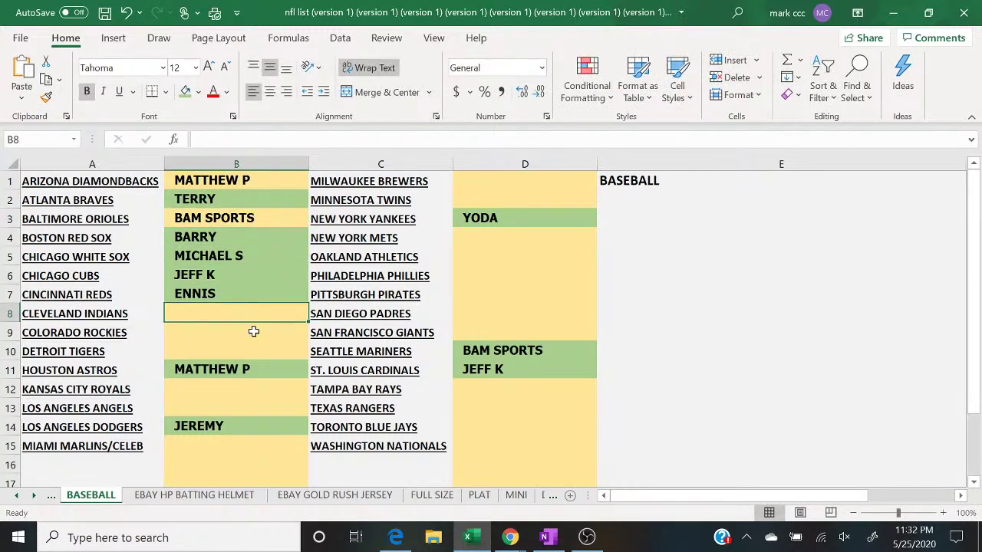
pyautogui.click(396, 538)
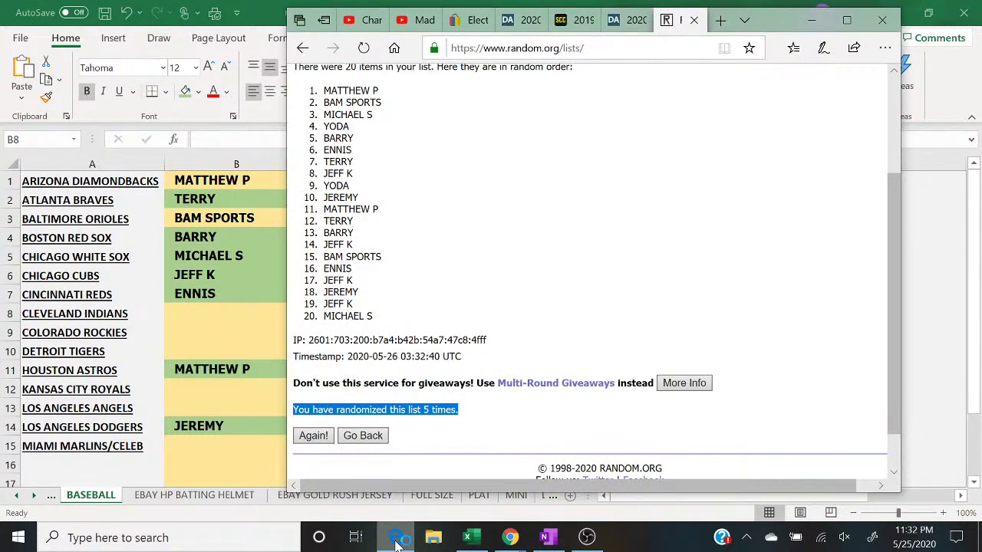
pyautogui.click(396, 538)
pyautogui.write('MICHAEL S')
pyautogui.press('Return')
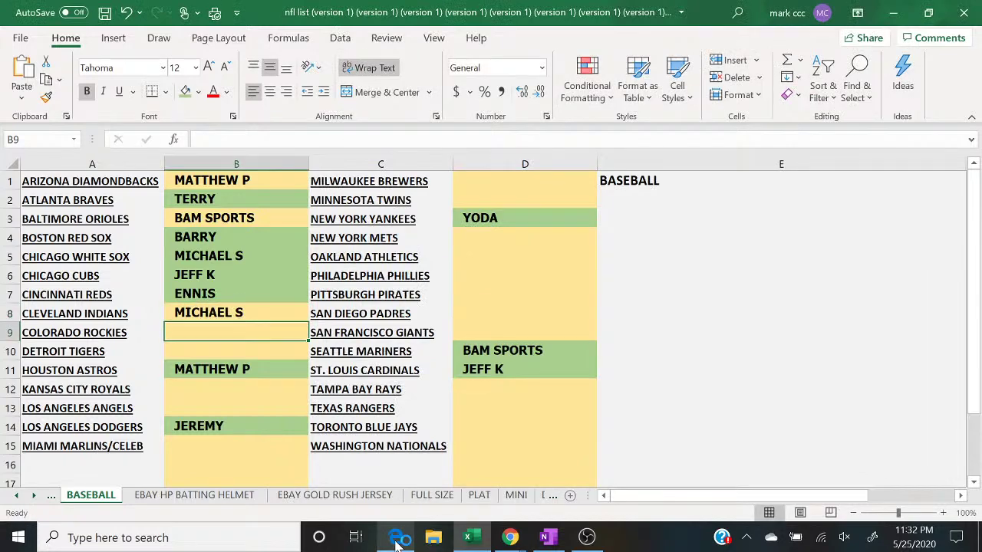
pyautogui.write('YODA')
pyautogui.press('Return')
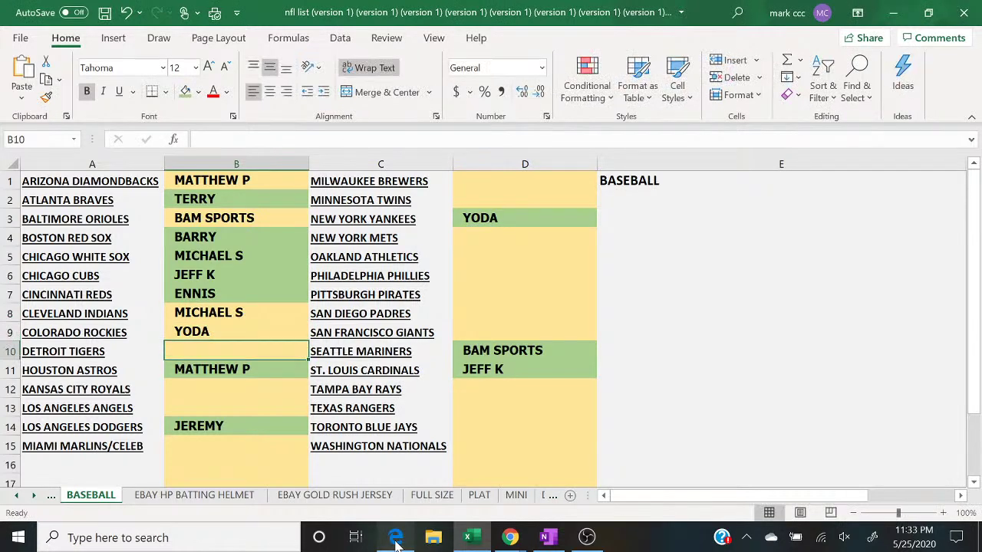
pyautogui.click(395, 541)
pyautogui.click(396, 540)
pyautogui.write('BARRY')
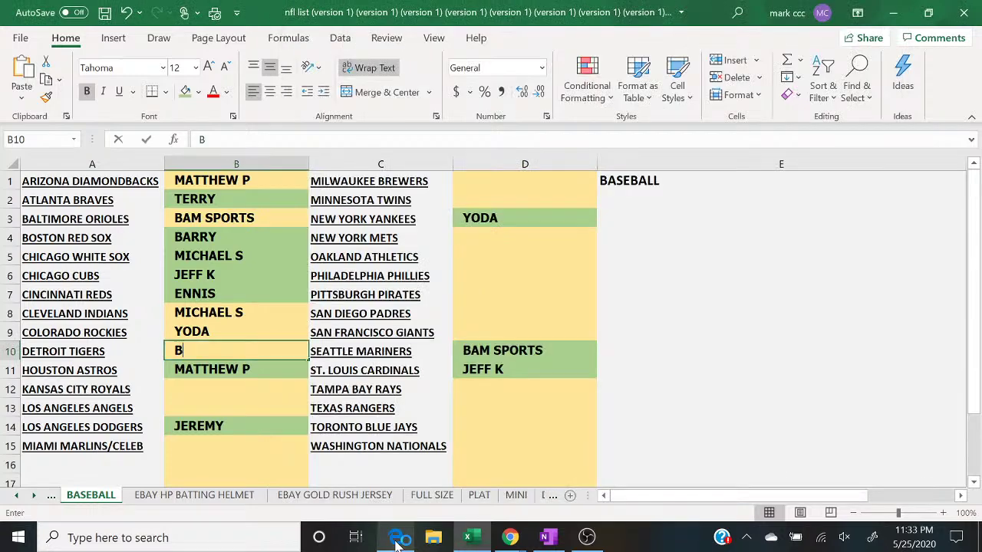
pyautogui.press('Return')
pyautogui.press('Return')
pyautogui.write('E')
pyautogui.press('Return')
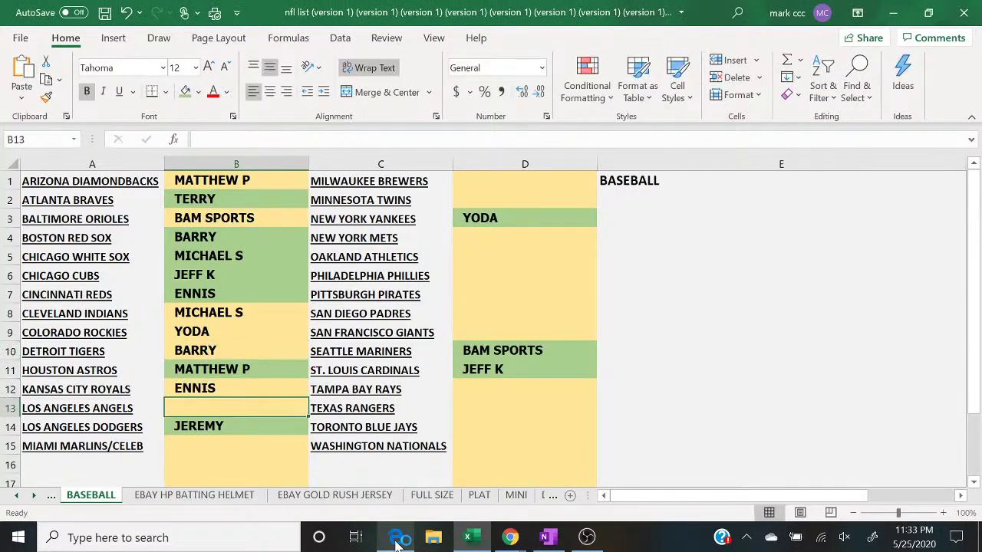
pyautogui.click(396, 541)
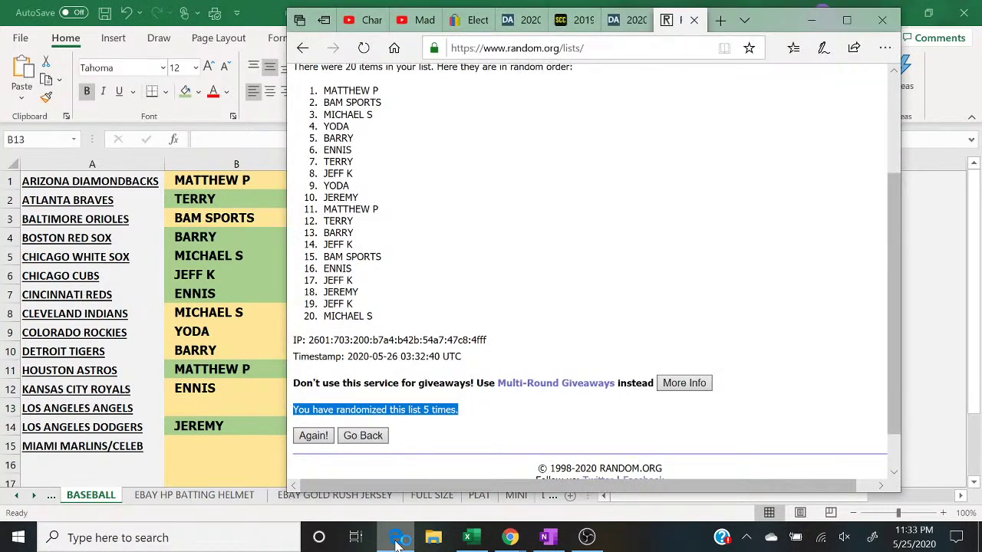
pyautogui.click(396, 541)
pyautogui.write('T')
pyautogui.press('Return')
pyautogui.press('Return')
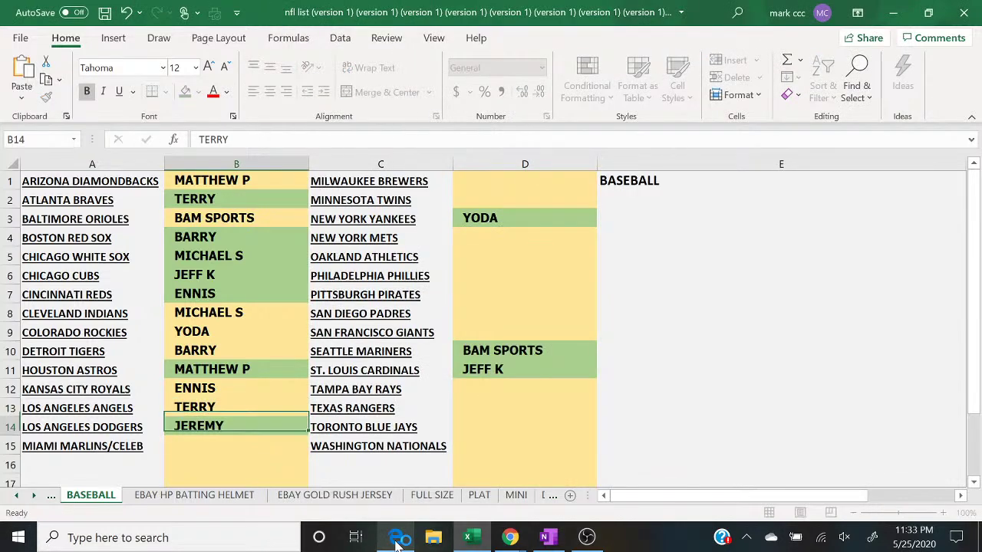
pyautogui.write('JEFF K')
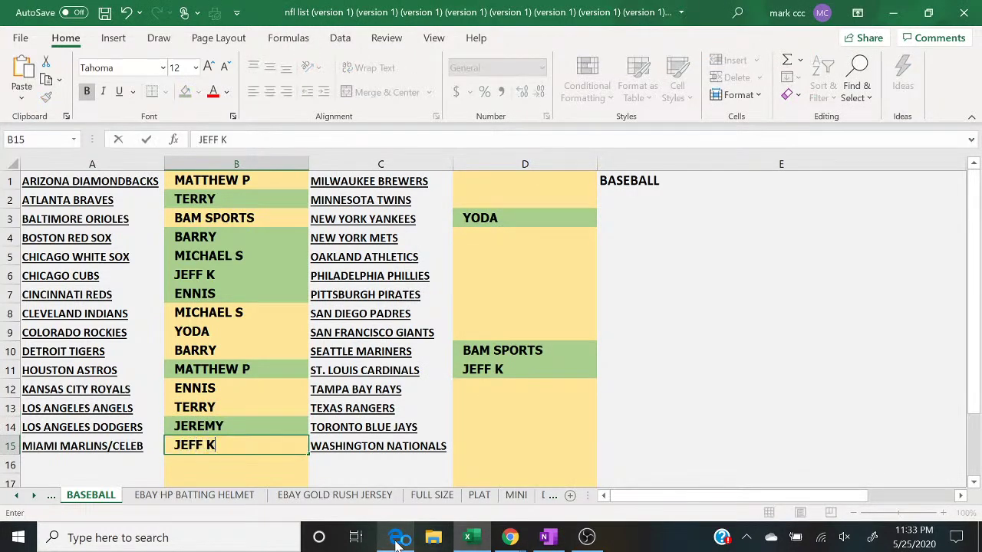
pyautogui.click(396, 541)
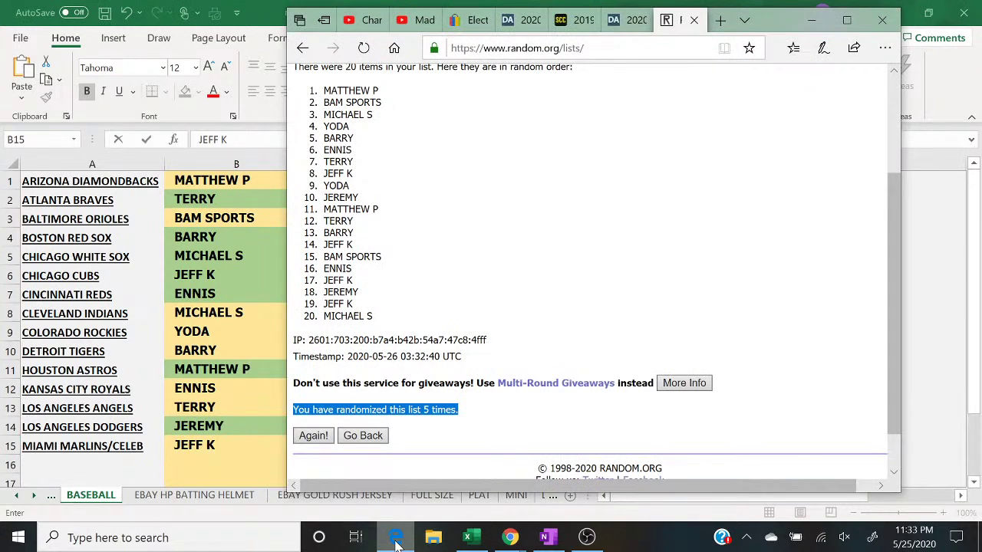
pyautogui.click(396, 541)
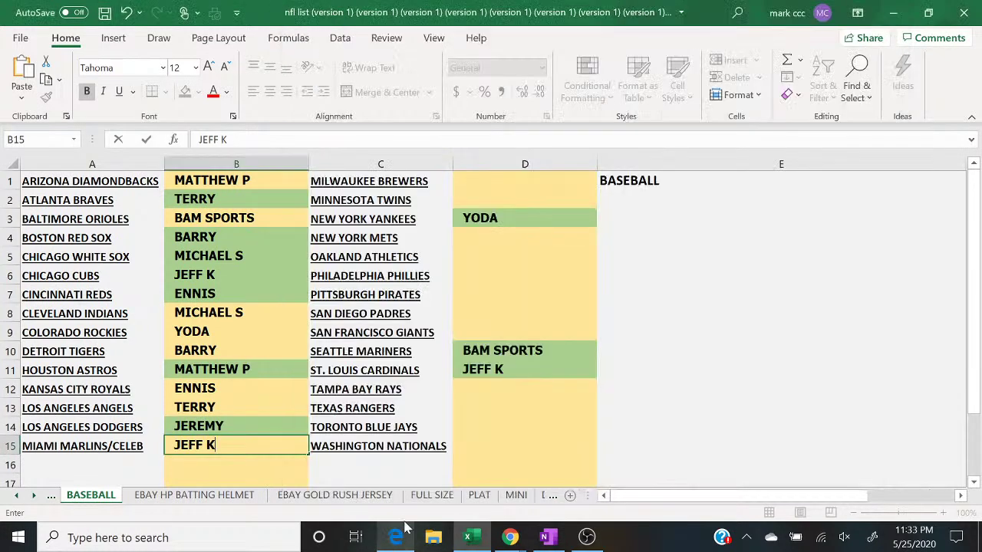
pyautogui.click(497, 184)
# Step: Enter YODA in D1, JEREMY in D2, MATTHEW P in D4 and TERRY in D5
pyautogui.write('YODA')
pyautogui.press('Return')
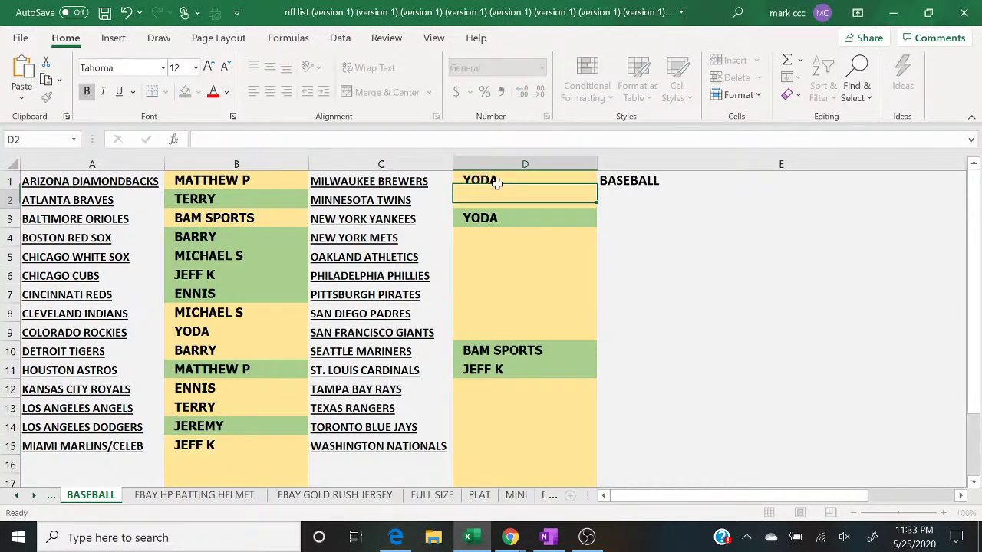
pyautogui.write('JEFF K')
pyautogui.press('BackSpace')
pyautogui.press('BackSpace')
pyautogui.press('BackSpace')
pyautogui.press('BackSpace')
pyautogui.write('REMY')
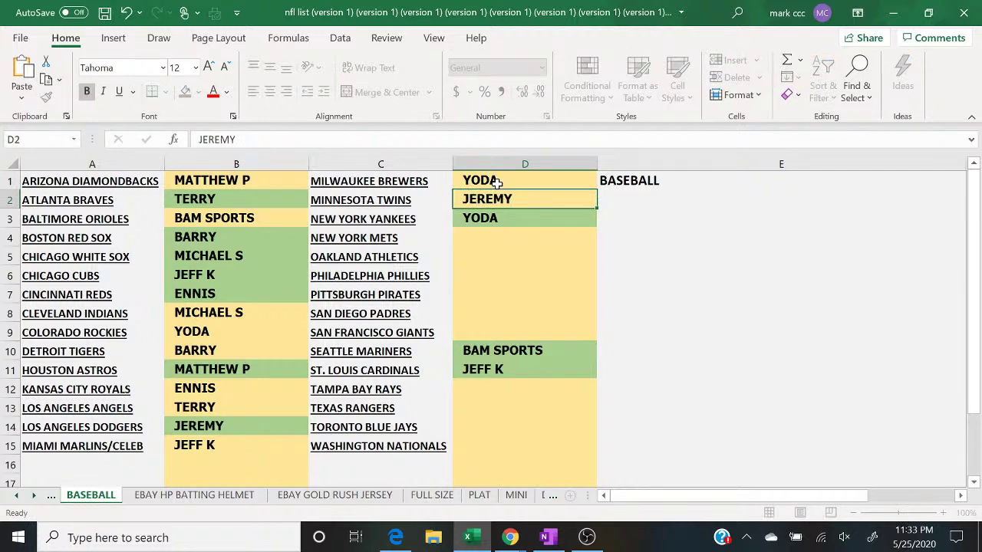
pyautogui.press('Return')
pyautogui.press('Return')
pyautogui.click(396, 539)
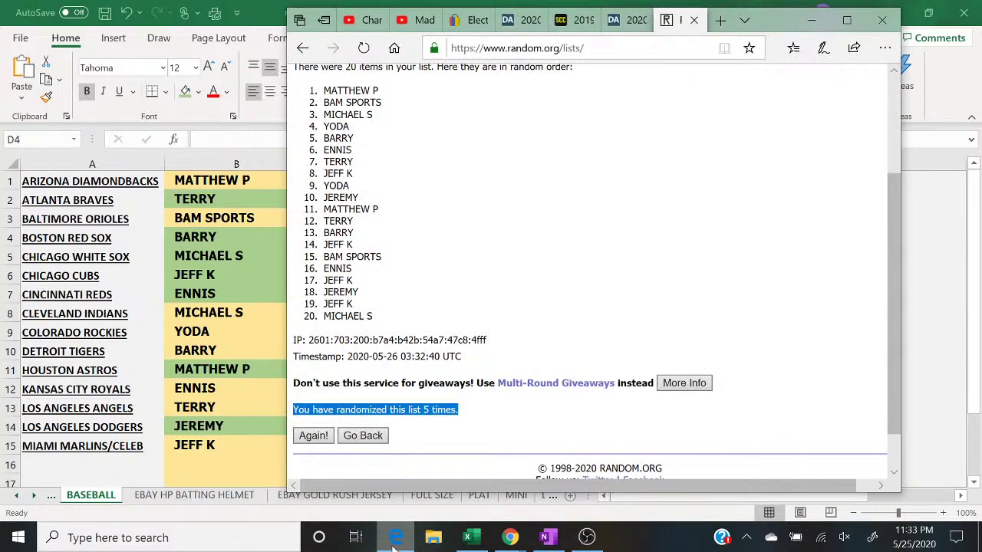
pyautogui.click(396, 540)
pyautogui.write('MATTHEW ')
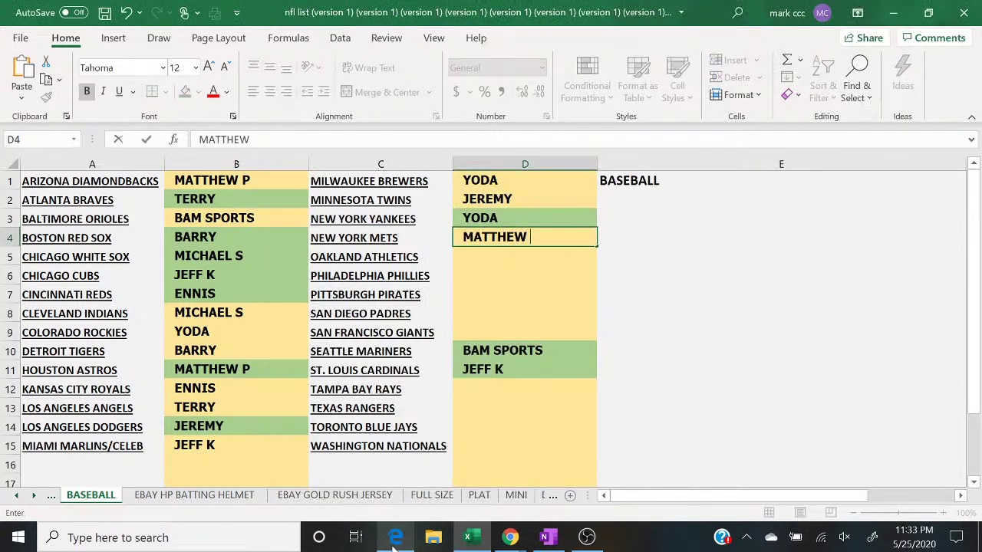
pyautogui.write('P')
pyautogui.press('Return')
pyautogui.write('TERRY')
pyautogui.press('Return')
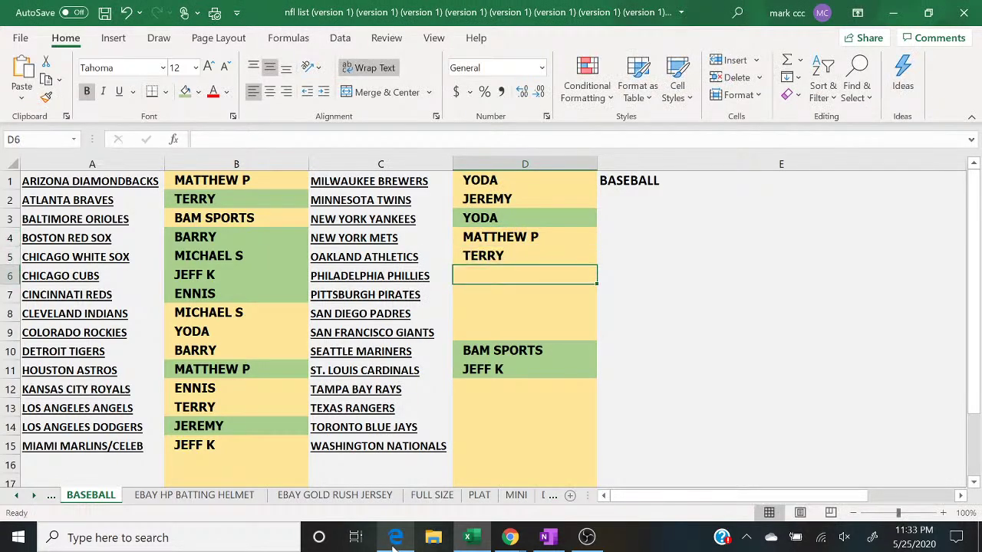
pyautogui.click(396, 539)
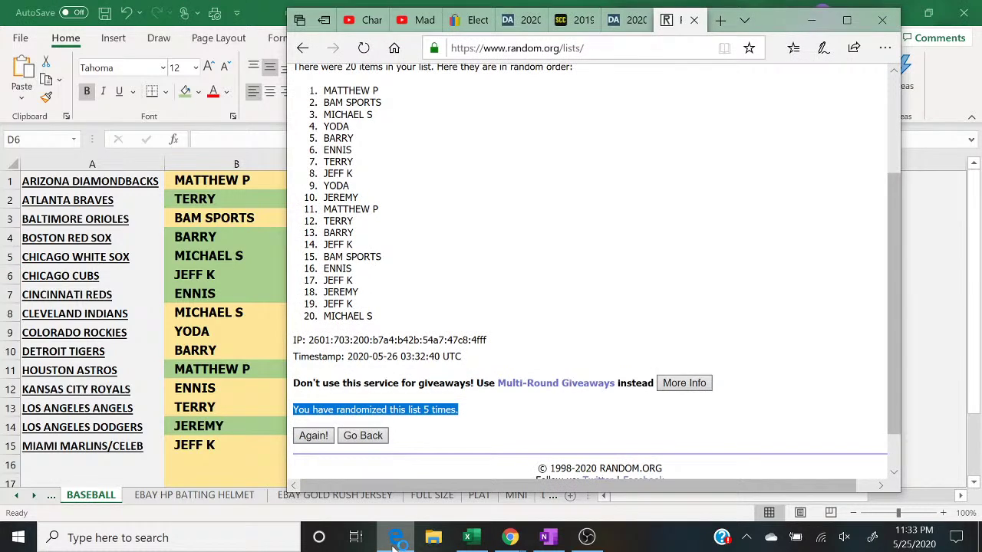
pyautogui.click(396, 539)
pyautogui.write('BARRY')
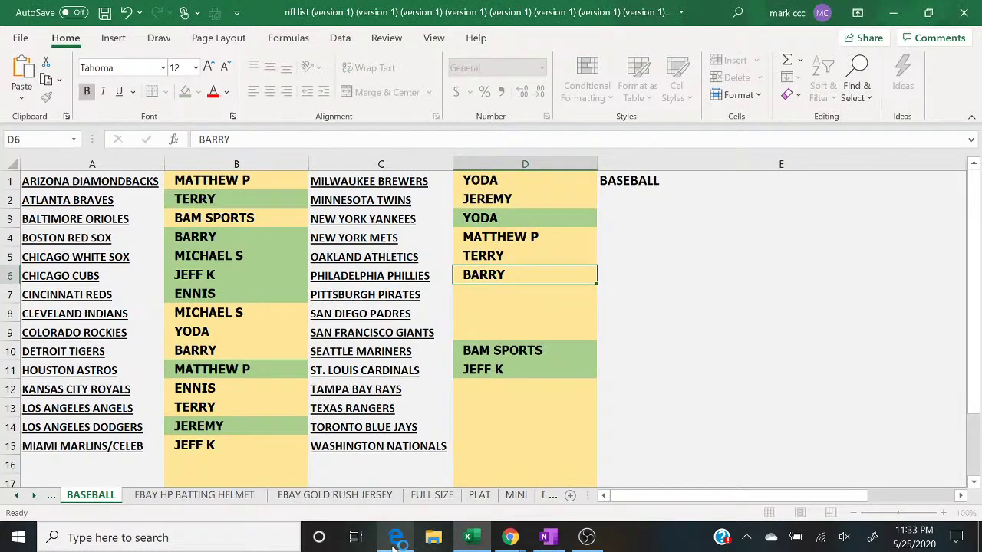
pyautogui.press('Return')
pyautogui.write('K')
pyautogui.press('BackSpace')
pyautogui.write('JEFF K')
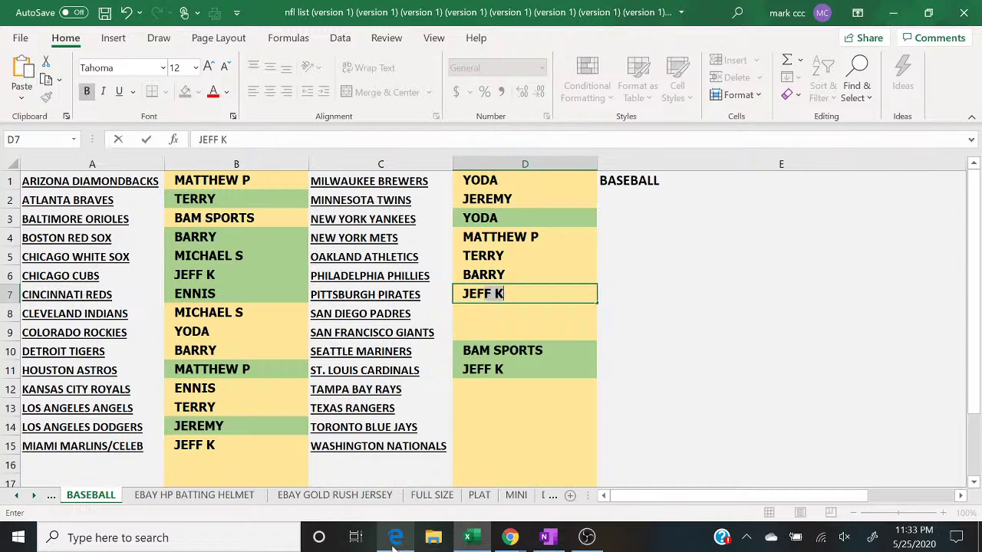
pyautogui.hotkey('ctrl', 'Return')
pyautogui.press('Return')
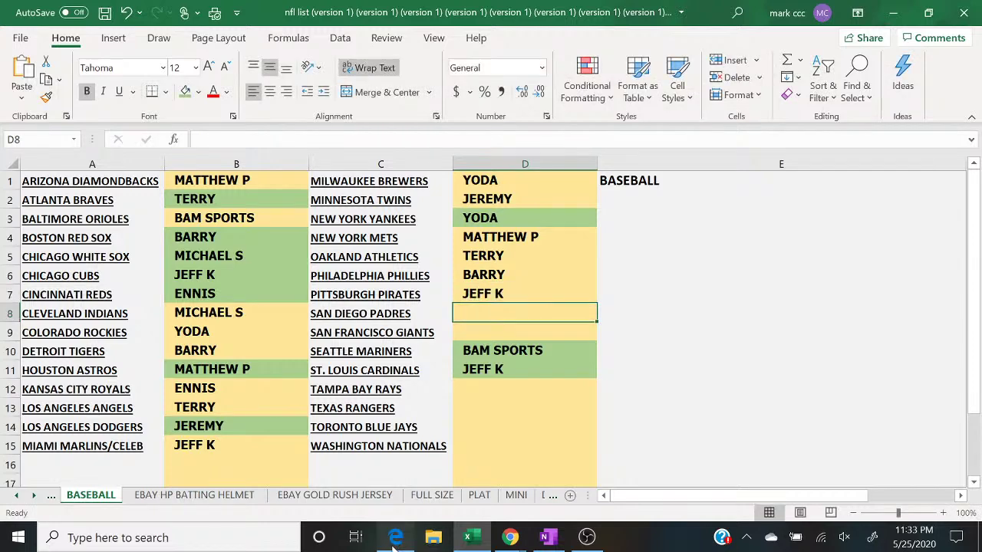
pyautogui.click(396, 539)
pyautogui.click(396, 540)
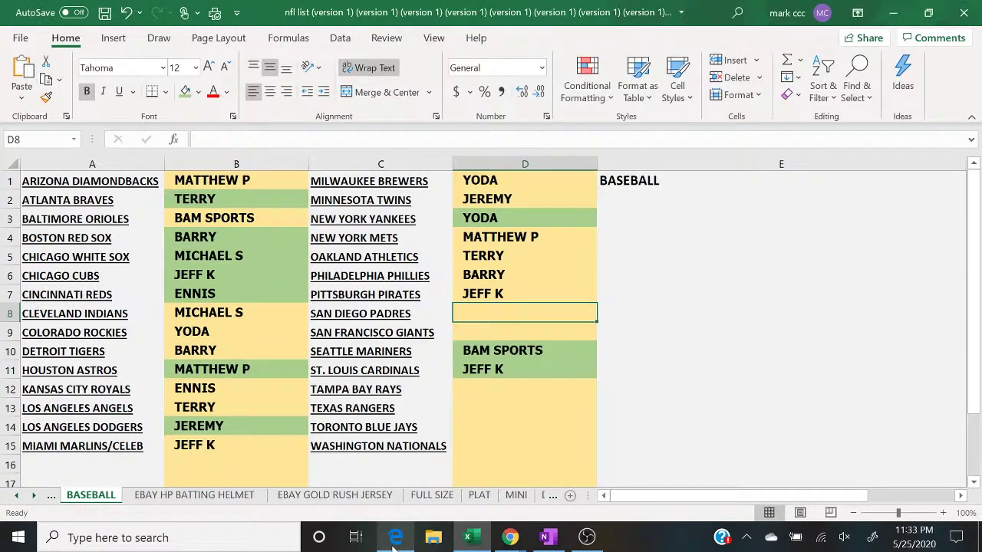
pyautogui.write('BAM')
pyautogui.press('Return')
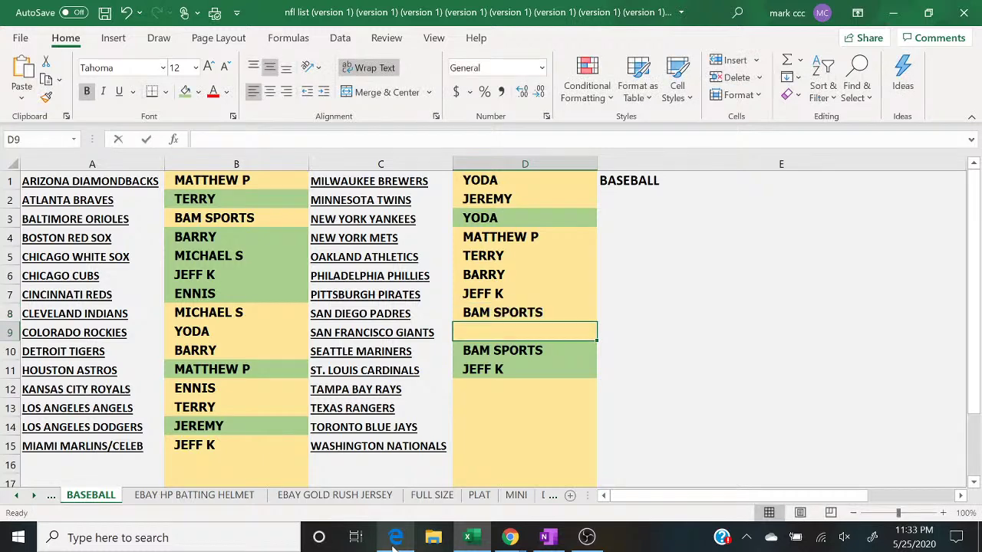
pyautogui.write('ENNIS')
pyautogui.press('Return')
pyautogui.press('Return')
pyautogui.press('Return')
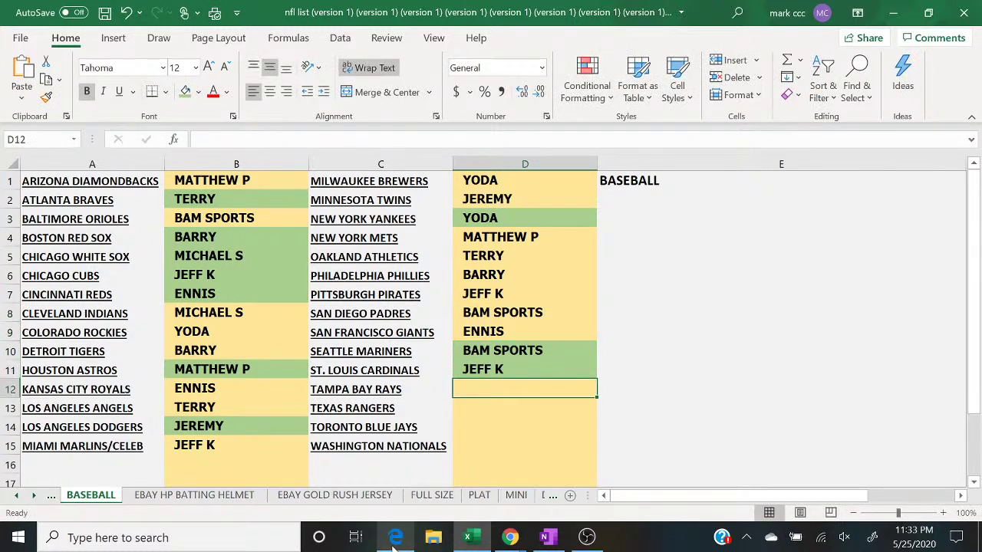
pyautogui.click(396, 539)
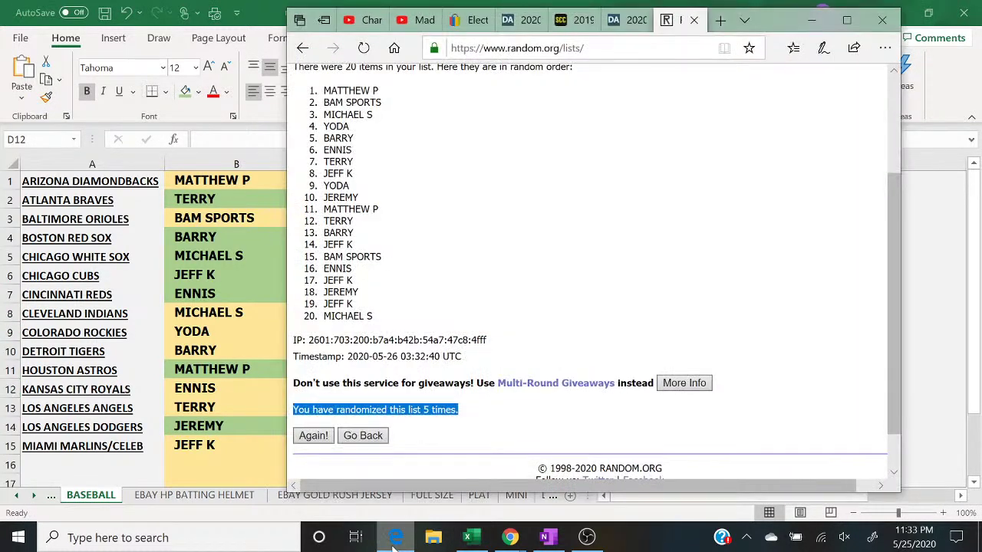
pyautogui.click(395, 539)
pyautogui.write('JEFF K')
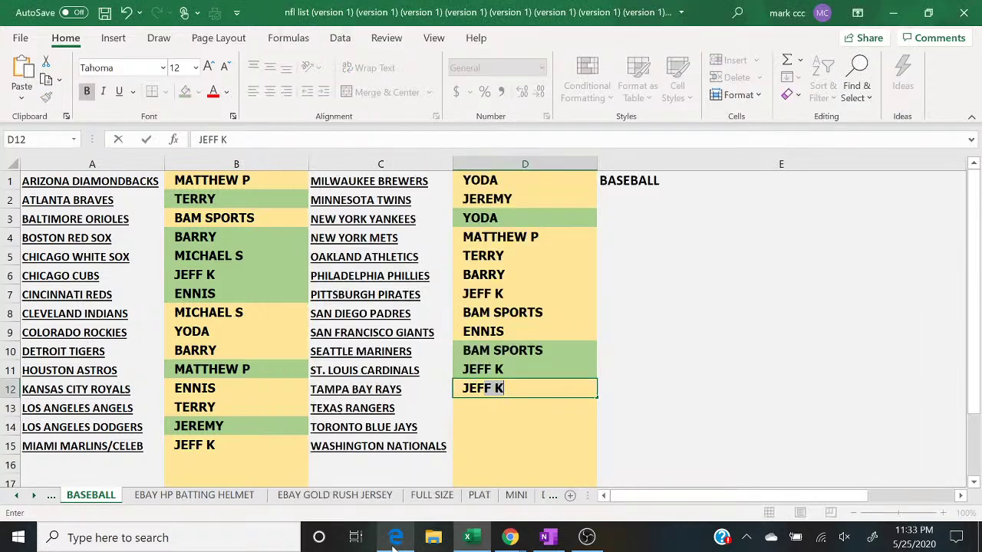
pyautogui.press('Return')
pyautogui.write('JEREMY')
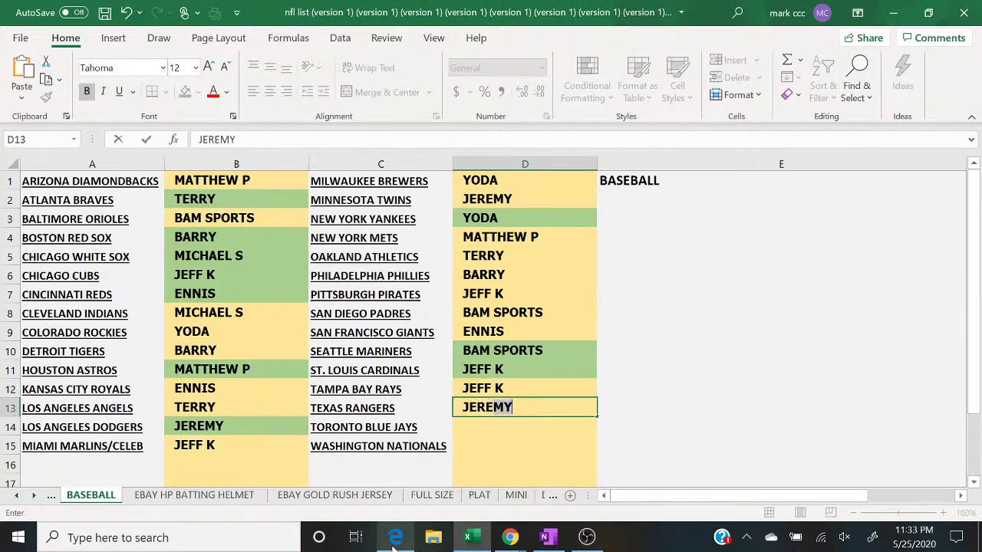
pyautogui.press('Return')
pyautogui.click(396, 539)
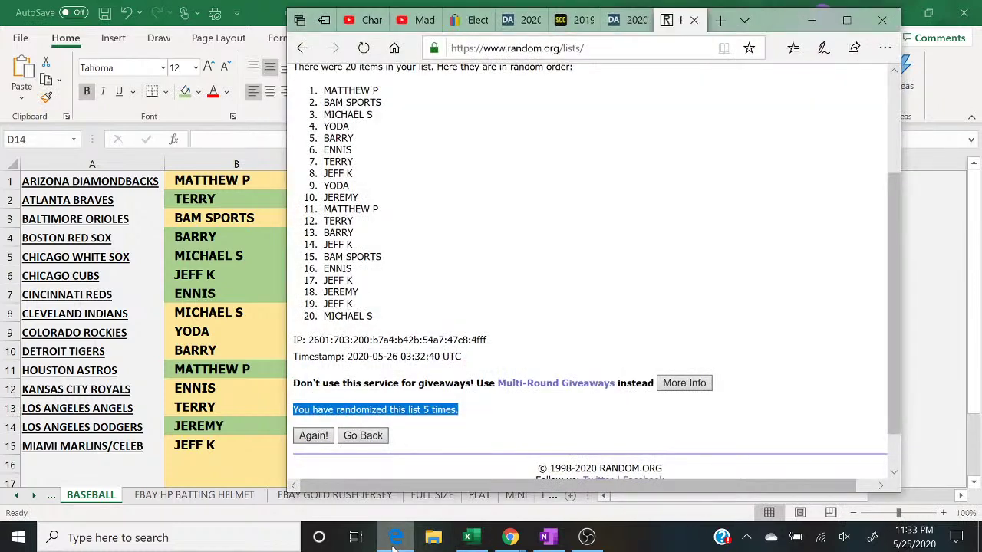
pyautogui.click(396, 540)
pyautogui.write('JEF')
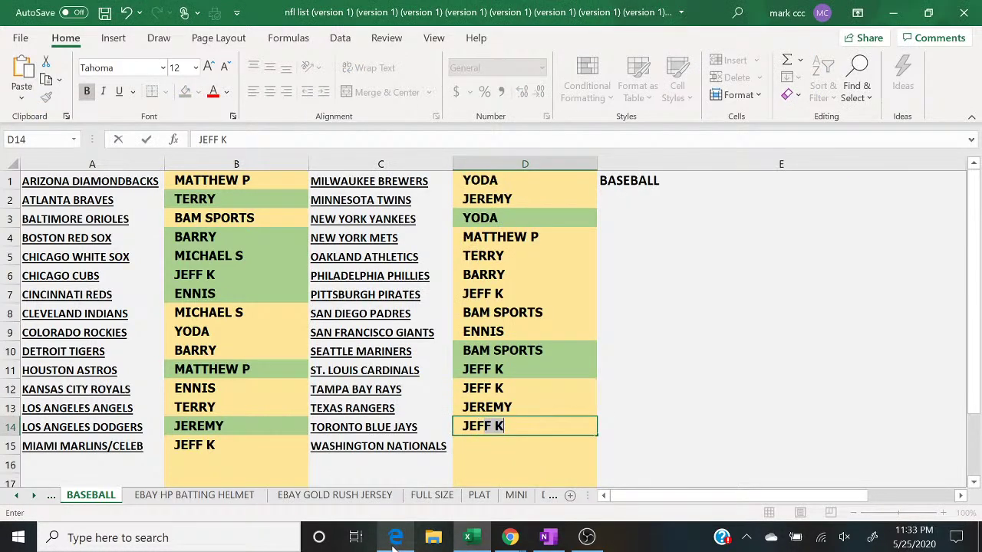
pyautogui.press('Return')
pyautogui.write('MICHAEL S')
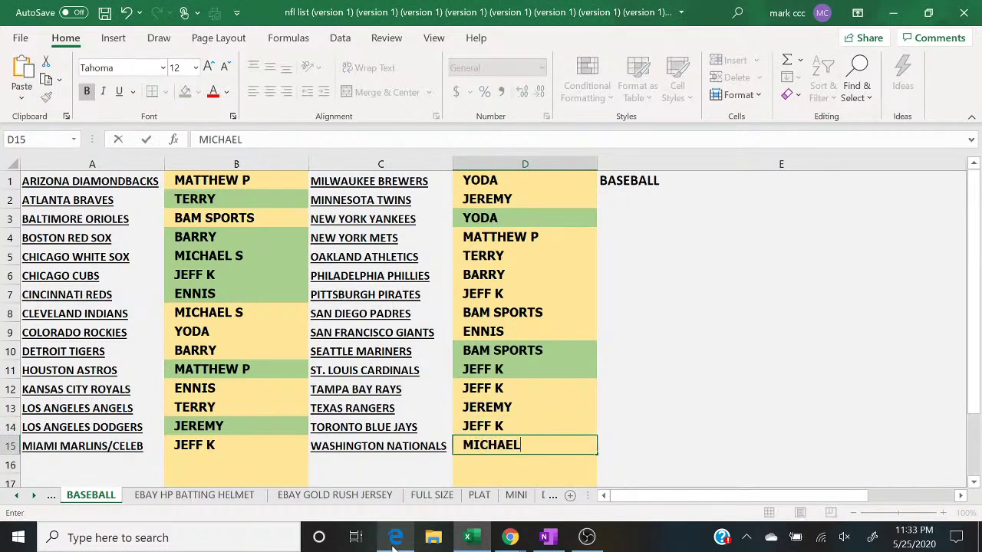
pyautogui.moveTo(510, 538)
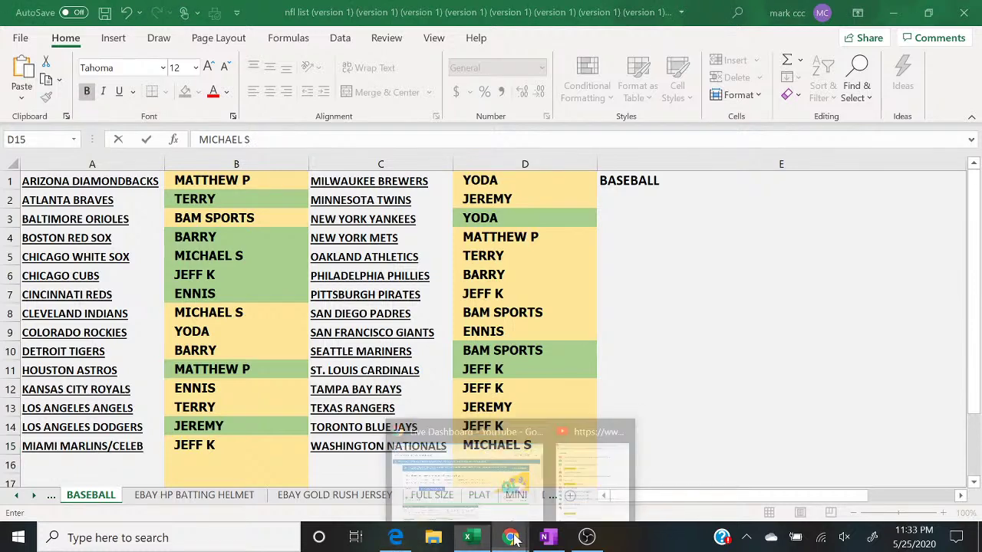
pyautogui.click(599, 482)
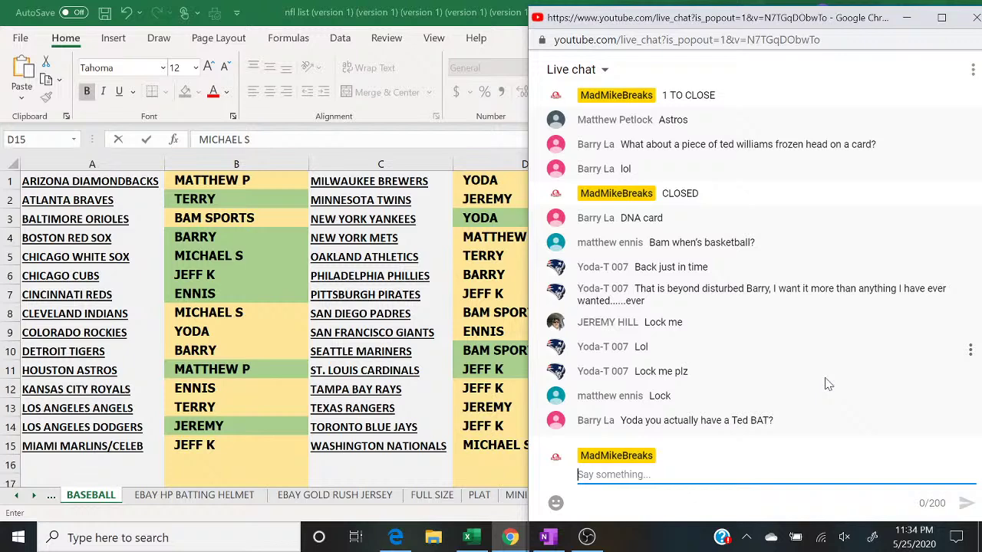
# Step: Shade the paid cells B9 (YODA), D13 (JEREMY) and D1 (YODA) green
pyautogui.click(222, 326)
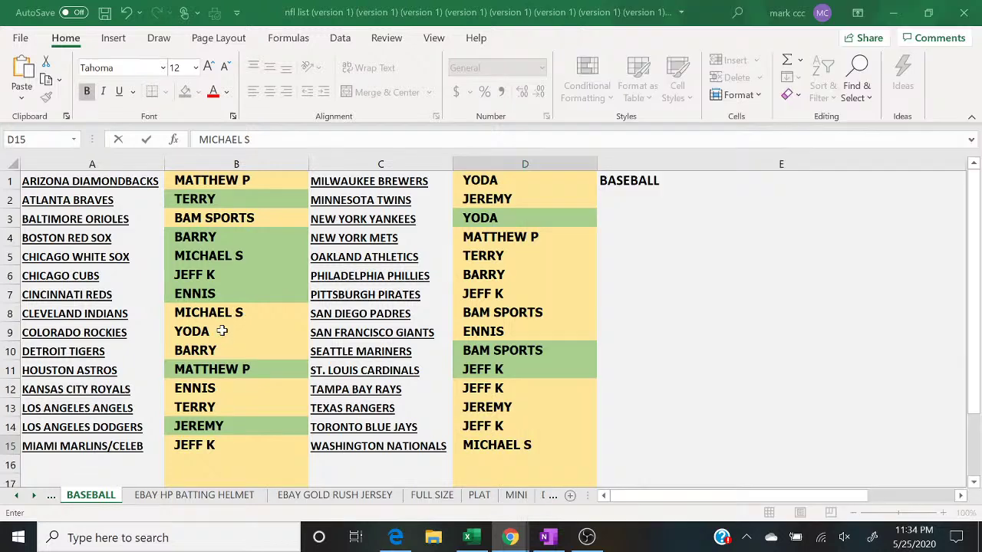
pyautogui.click(185, 91)
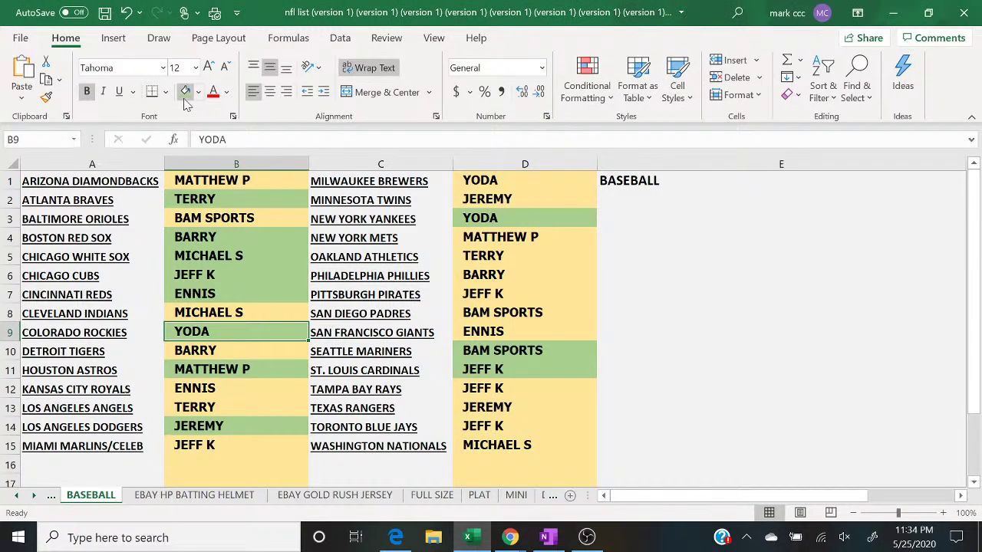
pyautogui.press('Down')
pyautogui.press('Right')
pyautogui.press('Right')
pyautogui.press('Down')
pyautogui.press('Down')
pyautogui.press('Down')
pyautogui.click(184, 95)
pyautogui.press('Up')
pyautogui.press('Up')
pyautogui.press('Up')
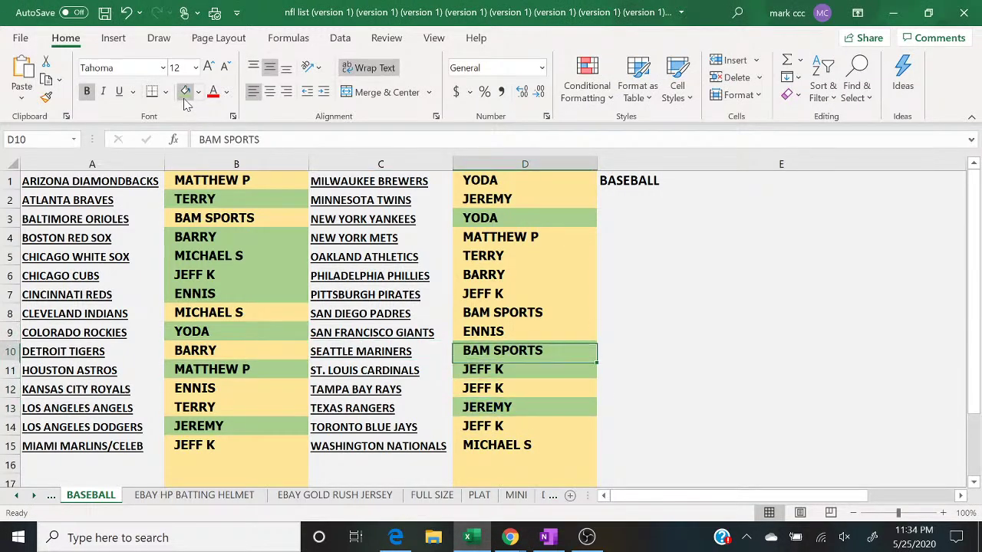
pyautogui.press('Up')
pyautogui.press('Up')
pyautogui.press('Up')
pyautogui.press('Up')
pyautogui.press('Up')
pyautogui.press('Up')
pyautogui.press('Up')
pyautogui.press('Up')
pyautogui.press('Up')
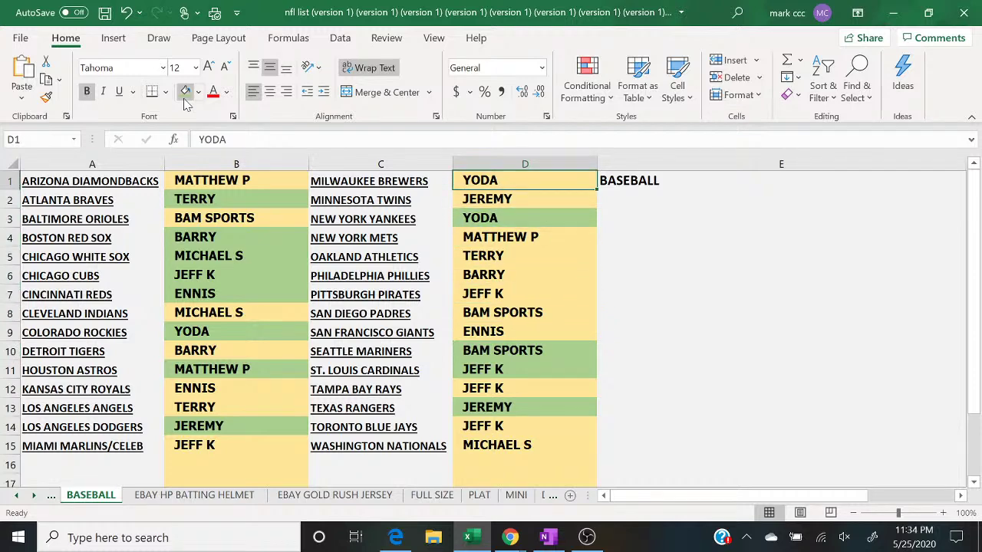
pyautogui.click(184, 99)
pyautogui.press('Down')
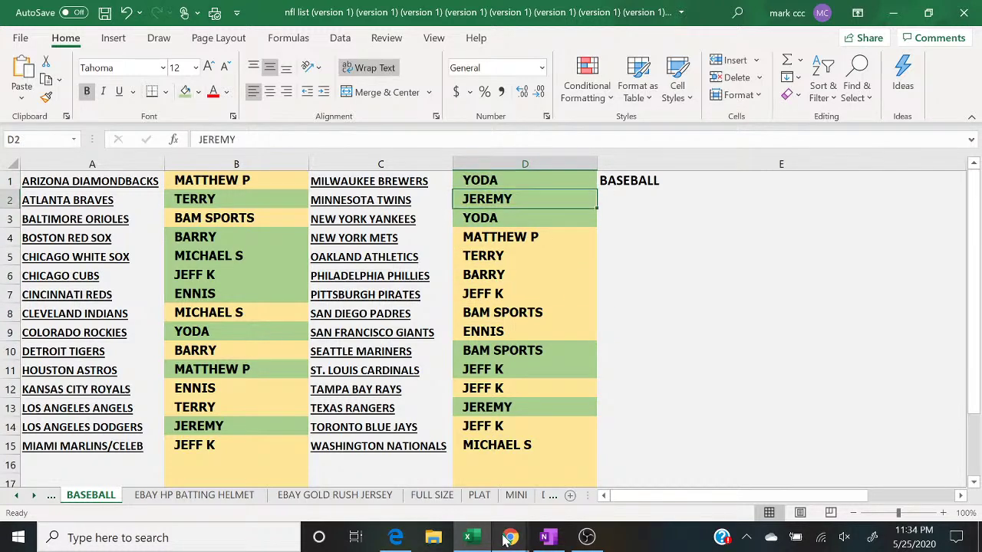
# Step: Check the YouTube live chat, then shade TERRY in D5 green as paid
pyautogui.click(506, 540)
pyautogui.click(600, 485)
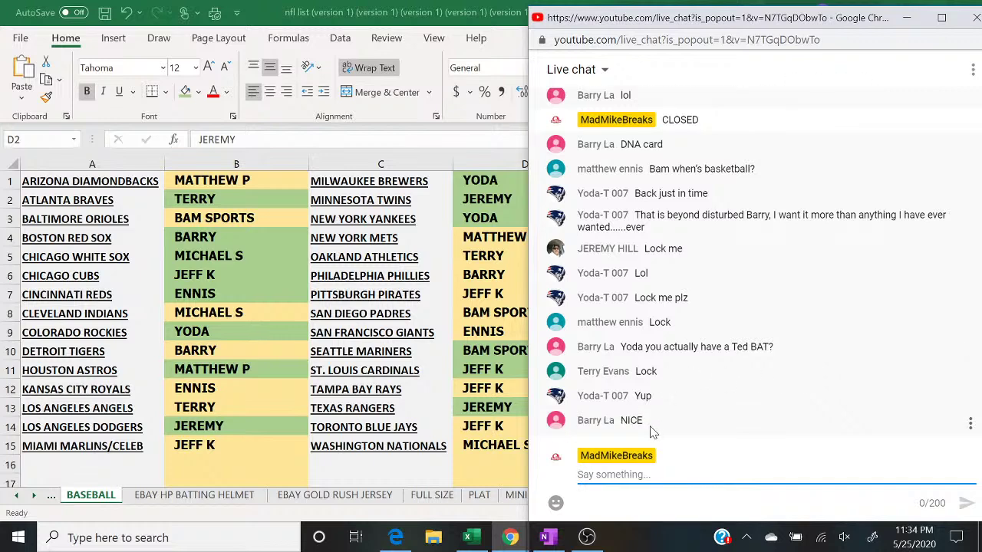
pyautogui.hotkey('alt', 'Tab')
pyautogui.click(217, 411)
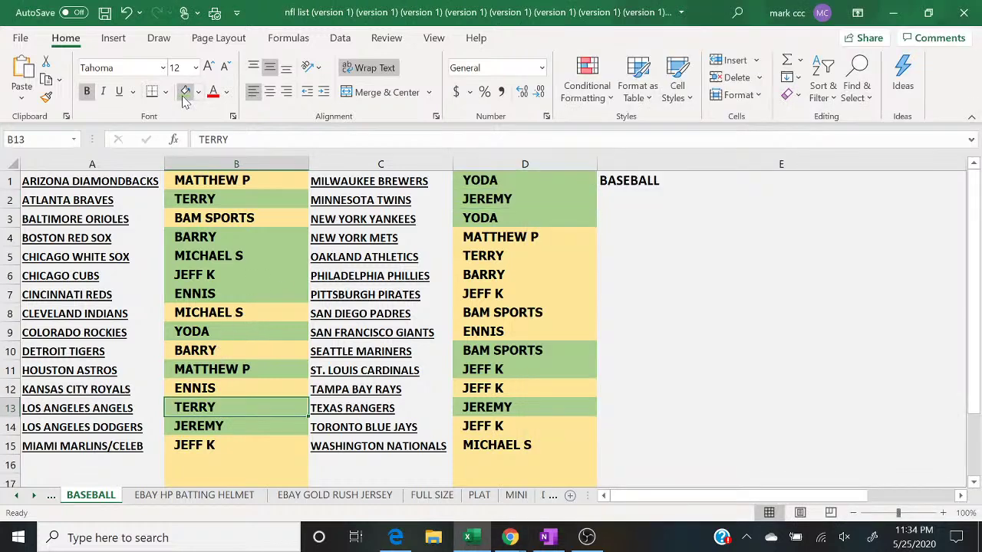
pyautogui.click(480, 258)
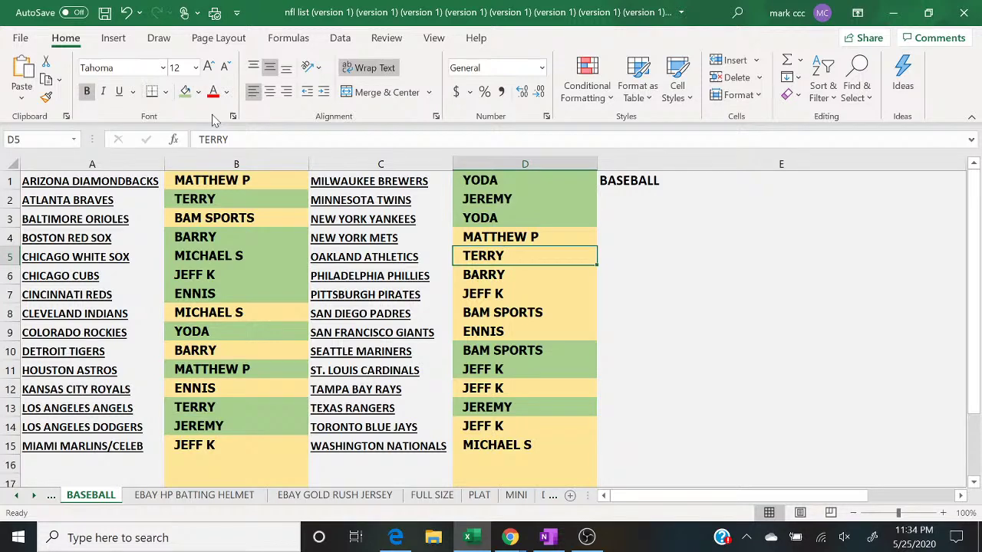
pyautogui.click(185, 94)
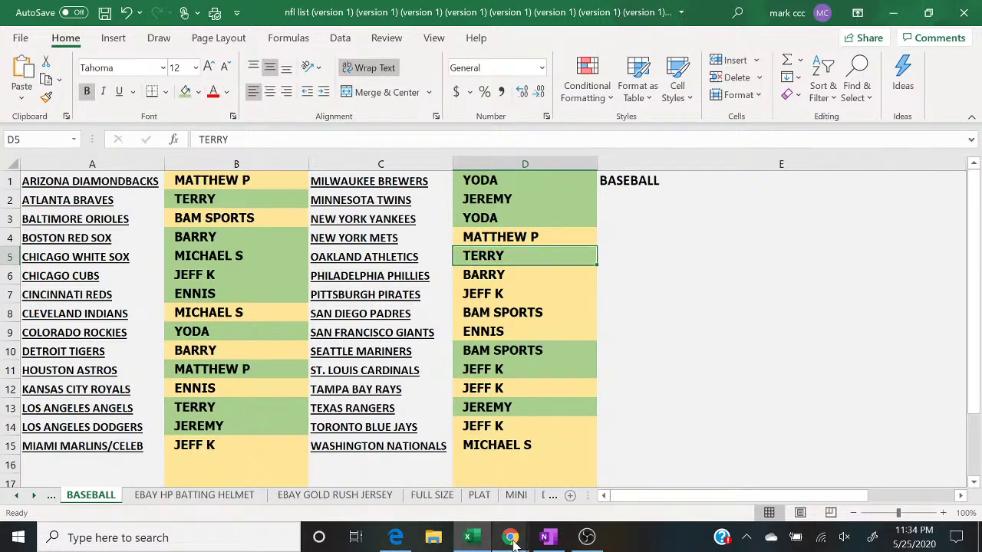
pyautogui.moveTo(513, 537)
pyautogui.click(602, 499)
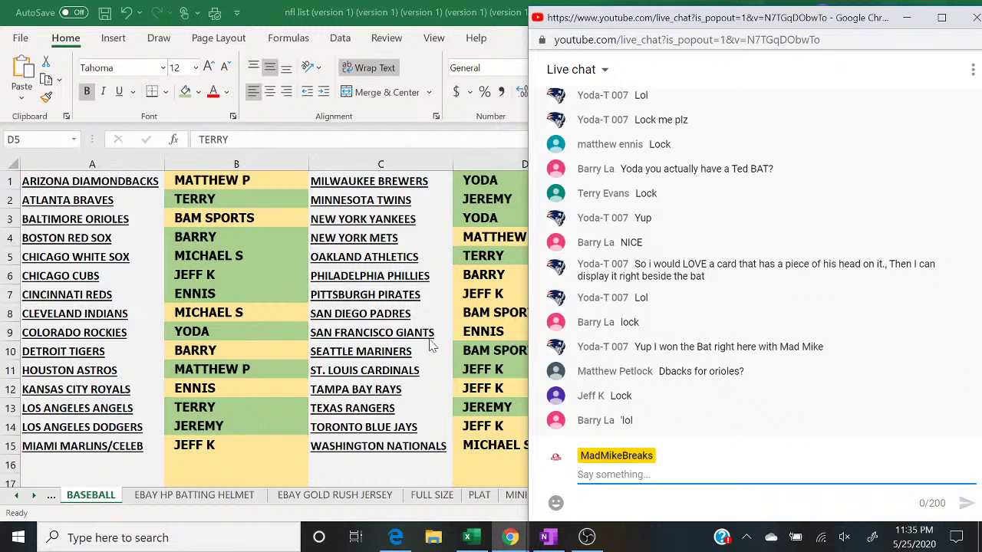
# Step: Fill D14, B13 and B15 green to match the other claimed spots
pyautogui.click(460, 397)
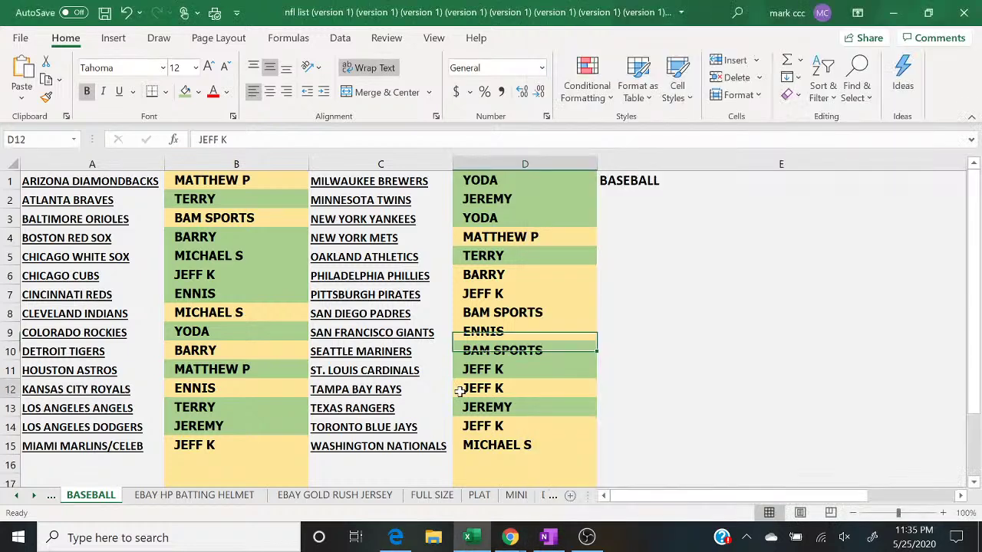
pyautogui.press('Down')
pyautogui.hotkey('shift', 'Down')
pyautogui.click(187, 92)
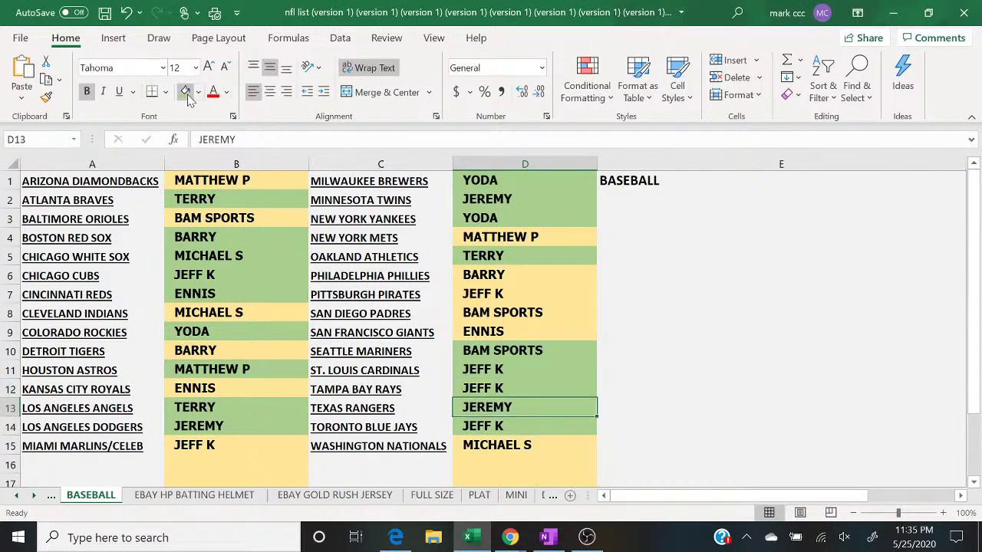
pyautogui.press('Up')
pyautogui.press('Up')
pyautogui.press('Up')
pyautogui.press('Up')
pyautogui.press('Up')
pyautogui.press('Up')
pyautogui.press('Left')
pyautogui.press('Left')
pyautogui.press('Down')
pyautogui.press('Down')
pyautogui.press('Down')
pyautogui.press('Down')
pyautogui.press('Down')
pyautogui.press('Down')
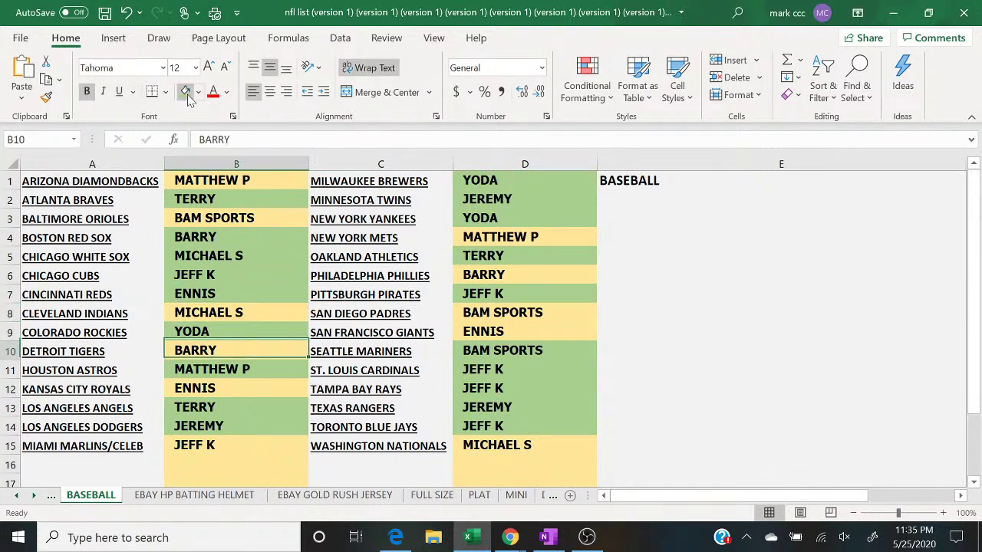
pyautogui.click(186, 92)
pyautogui.press('Down')
pyautogui.press('Down')
pyautogui.click(186, 92)
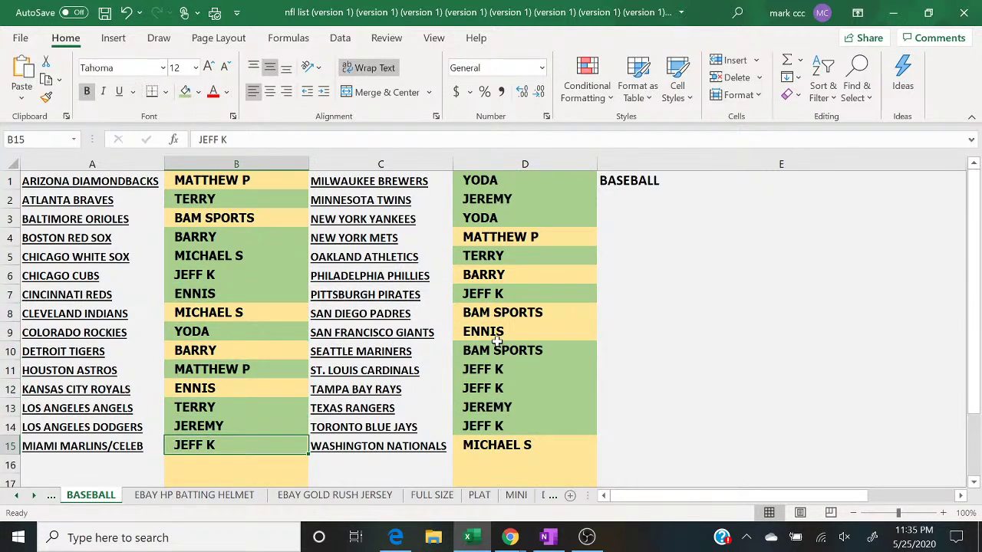
pyautogui.moveTo(510, 537)
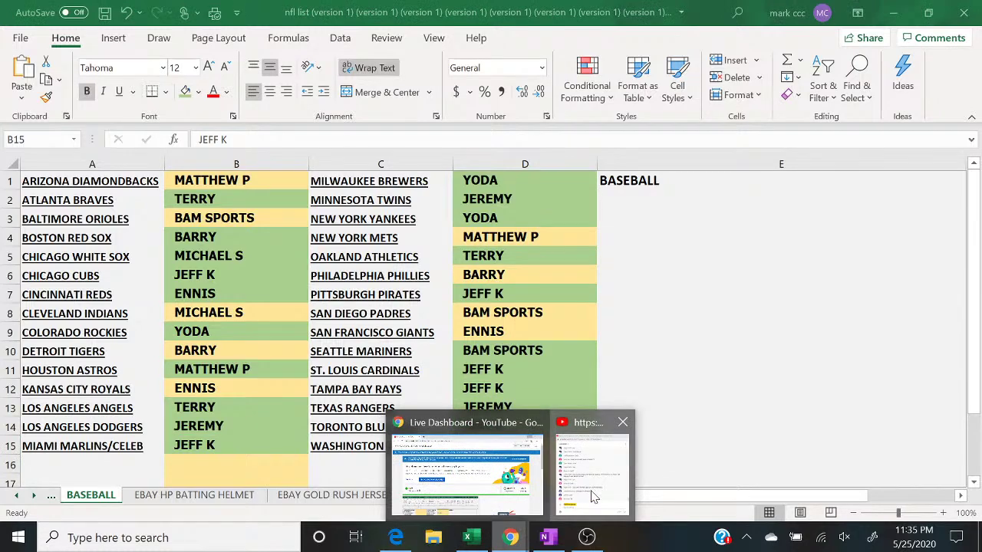
pyautogui.click(587, 495)
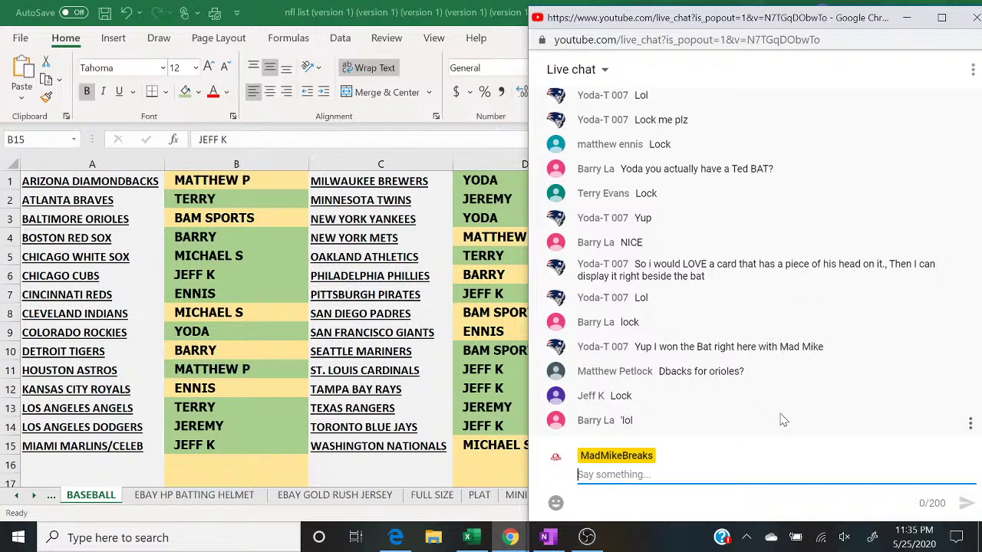
# Step: Select columns B and D, apply one uniform light green fill, and deselect via E10
pyautogui.click(236, 164)
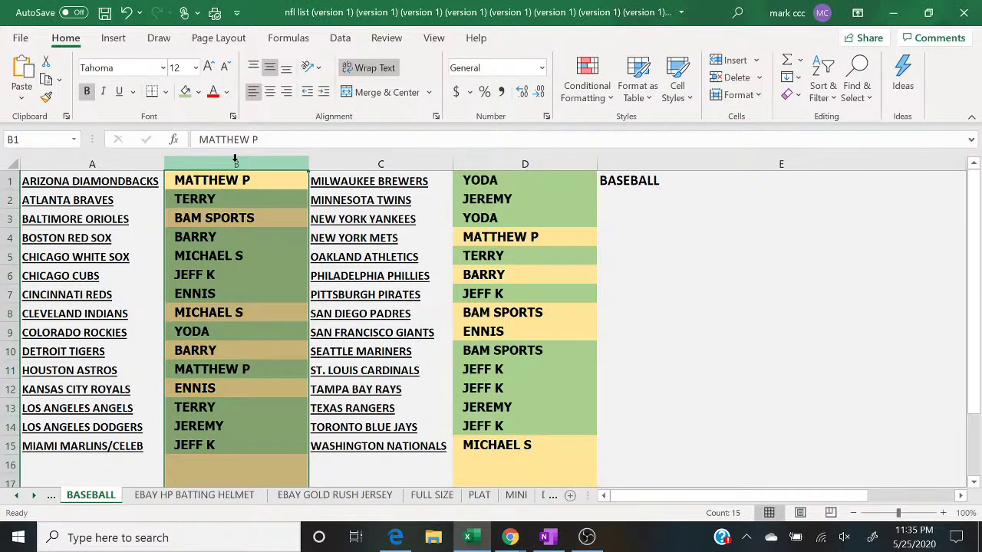
pyautogui.click(491, 161)
pyautogui.click(185, 92)
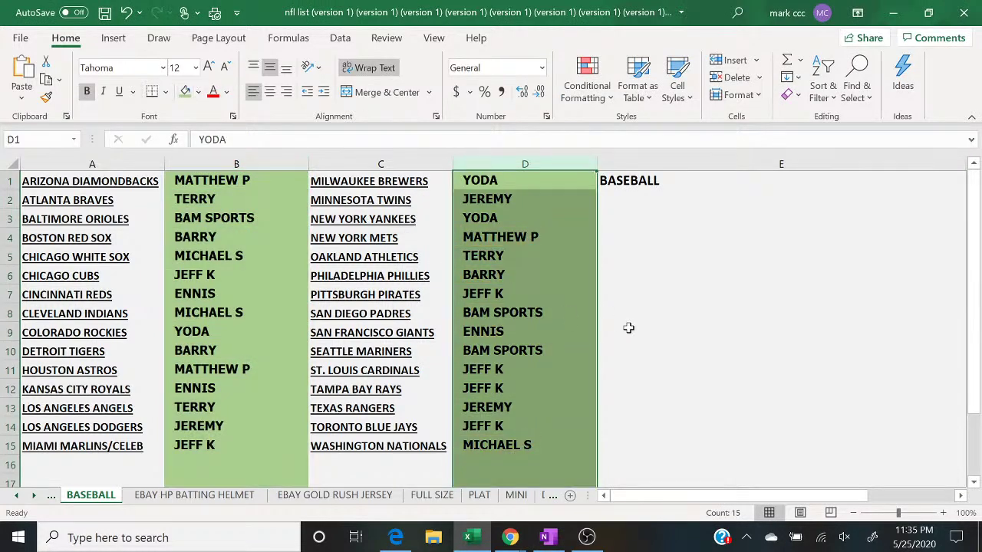
pyautogui.click(660, 349)
pyautogui.click(510, 537)
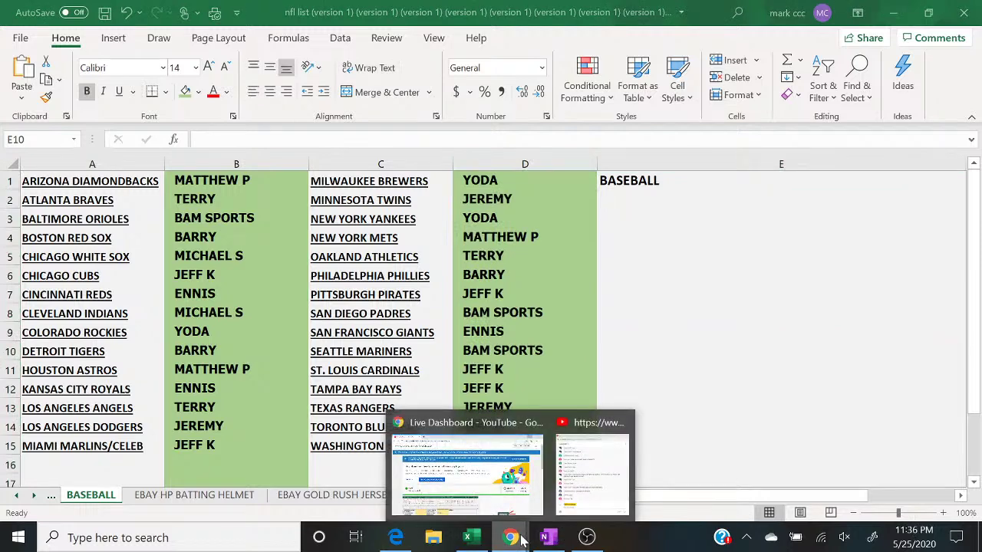
pyautogui.click(585, 507)
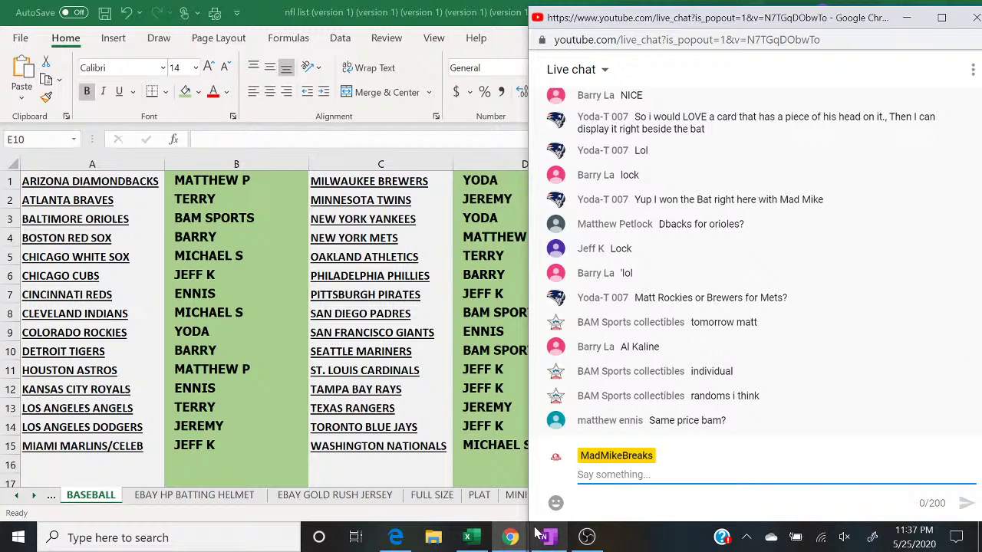
pyautogui.click(587, 537)
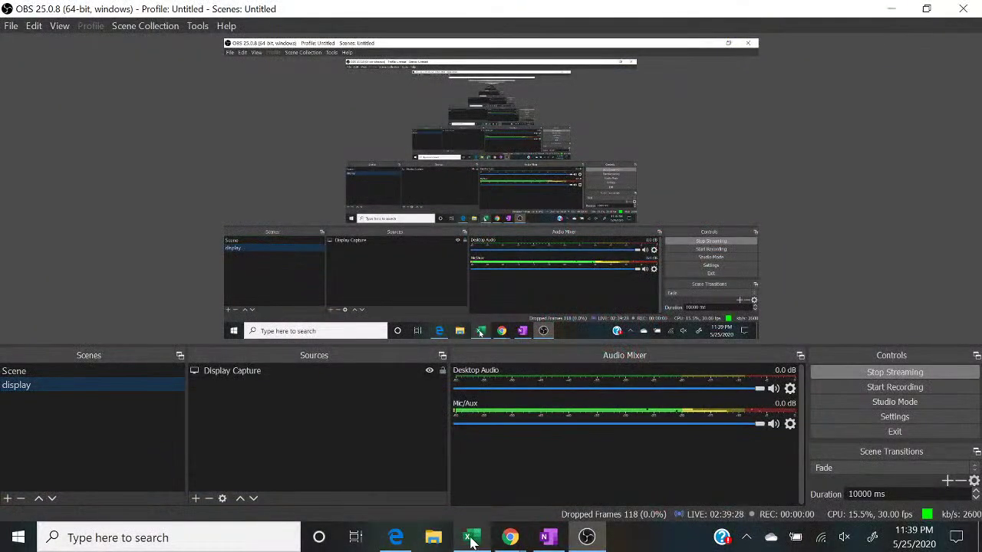
pyautogui.click(471, 540)
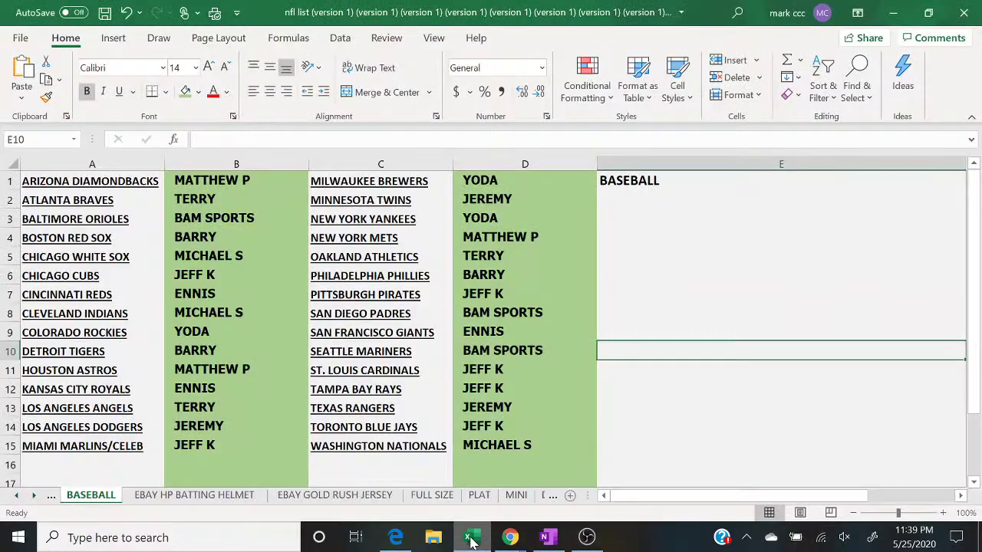
pyautogui.moveTo(511, 542)
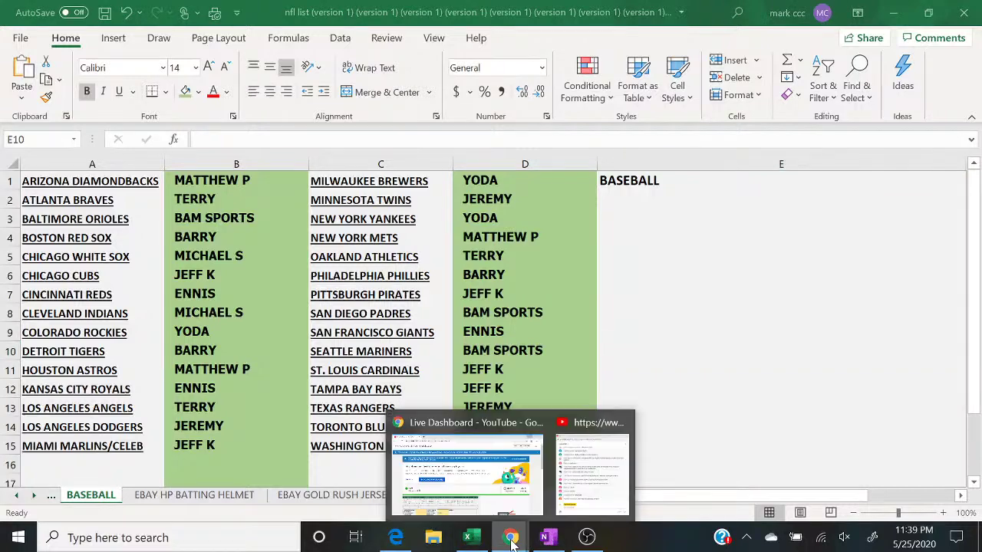
pyautogui.click(591, 468)
pyautogui.click(497, 437)
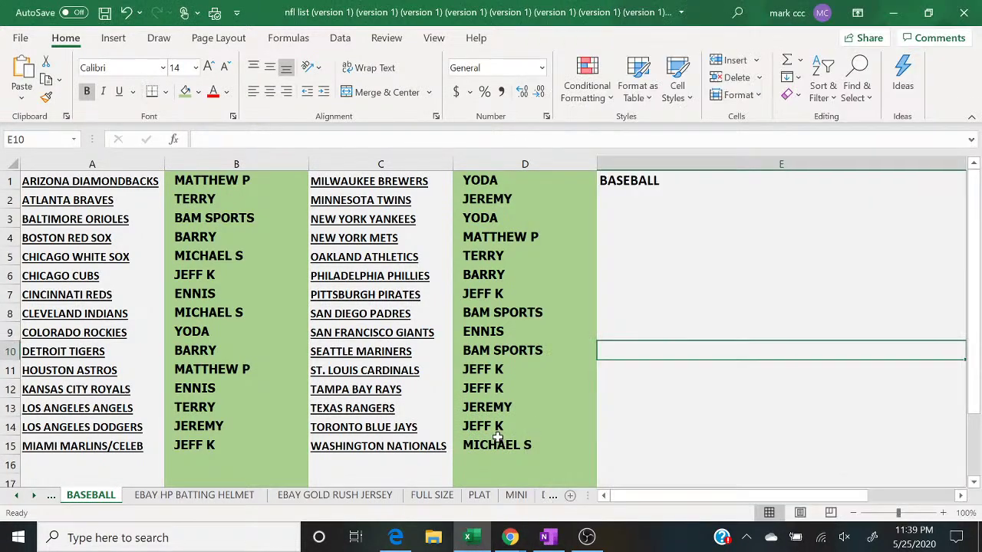
pyautogui.click(498, 442)
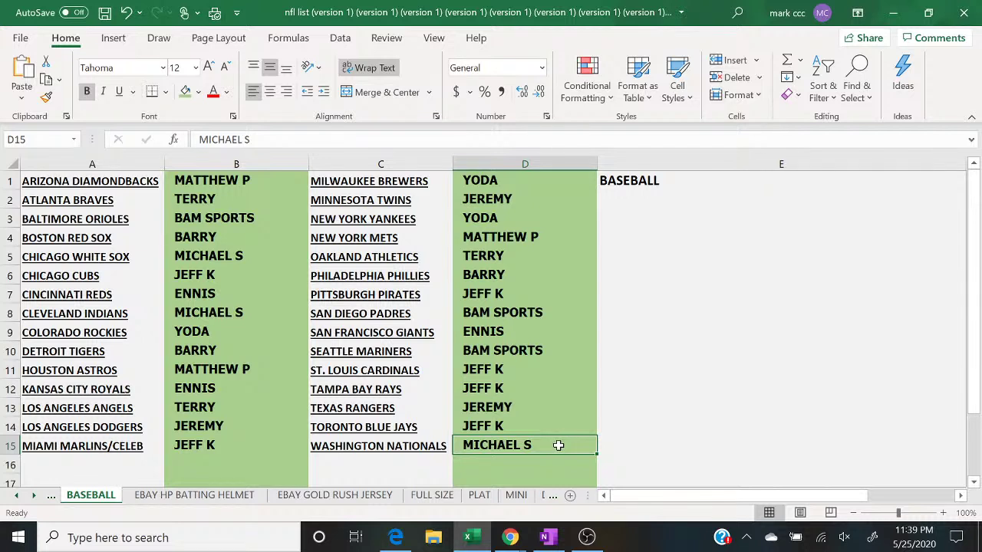
pyautogui.moveTo(511, 537)
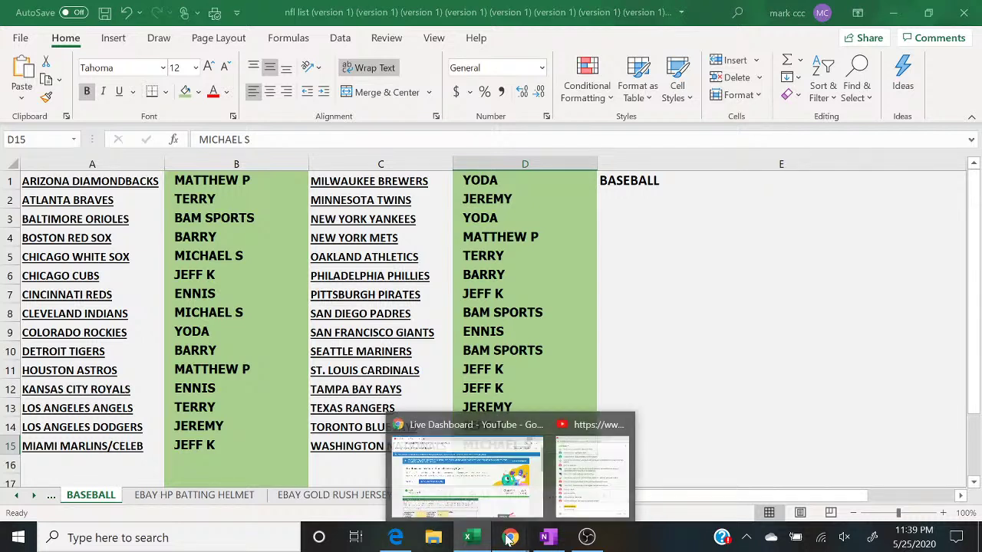
pyautogui.click(590, 472)
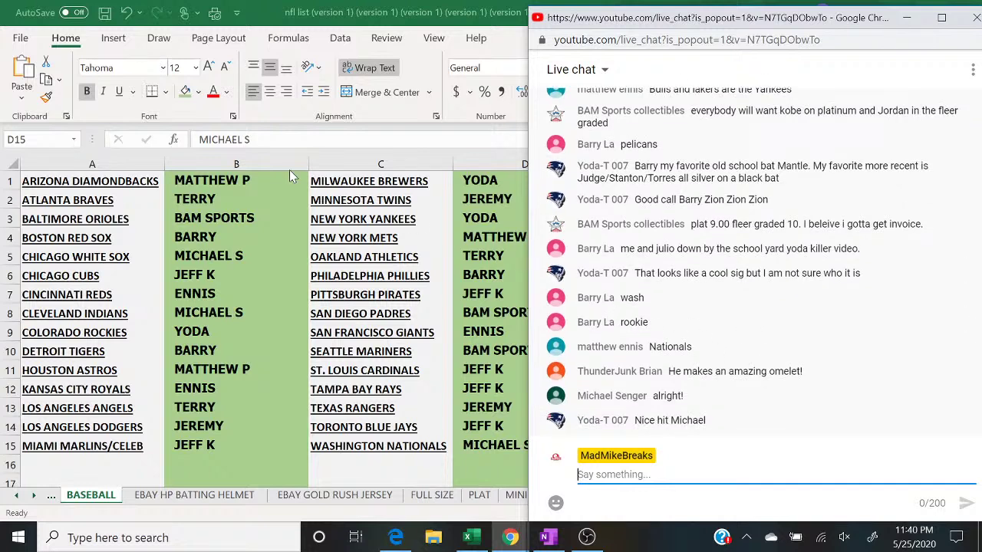
pyautogui.click(232, 159)
pyautogui.click(232, 159)
# Step: Clear all buyer names from columns B and D with Clear Contents
pyautogui.rightClick(234, 163)
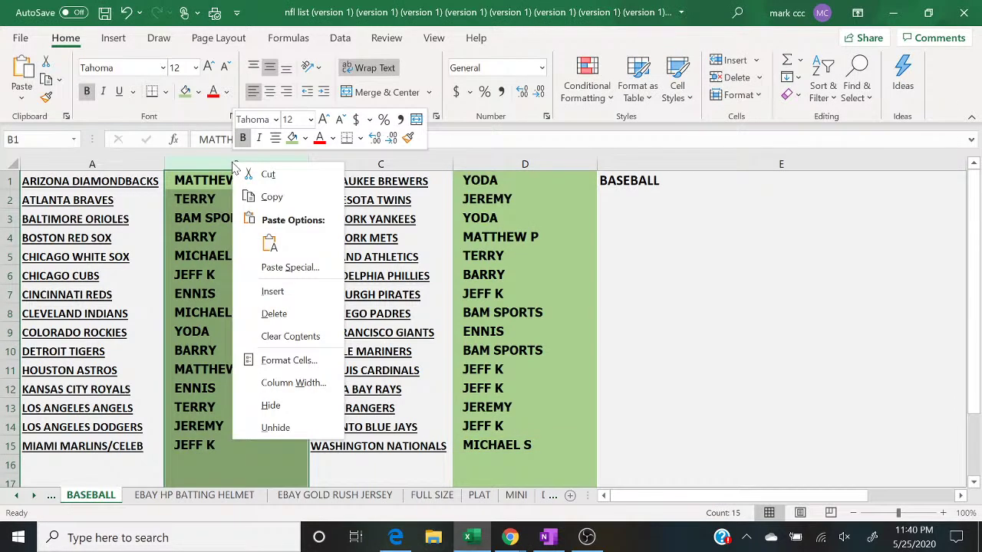
pyautogui.click(314, 336)
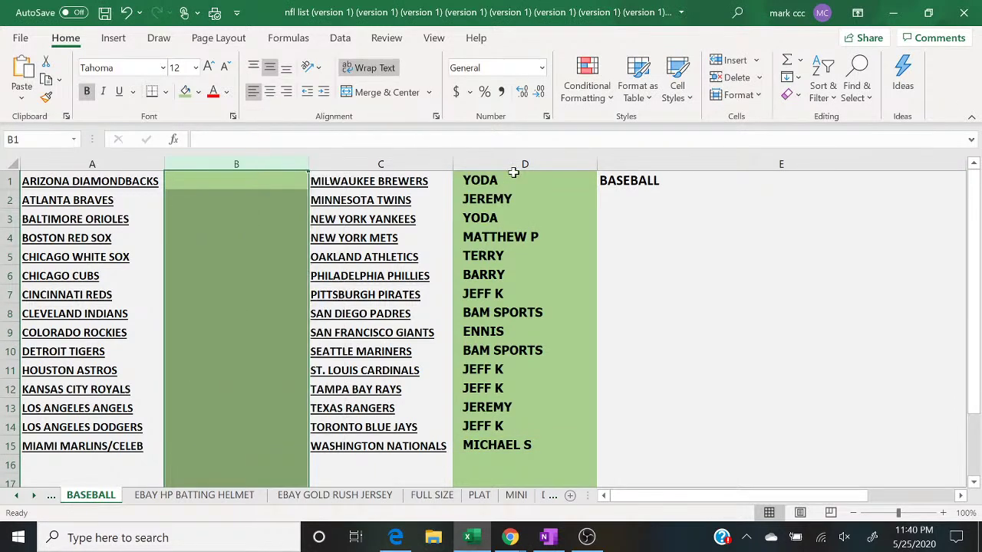
pyautogui.click(506, 164)
pyautogui.rightClick(506, 163)
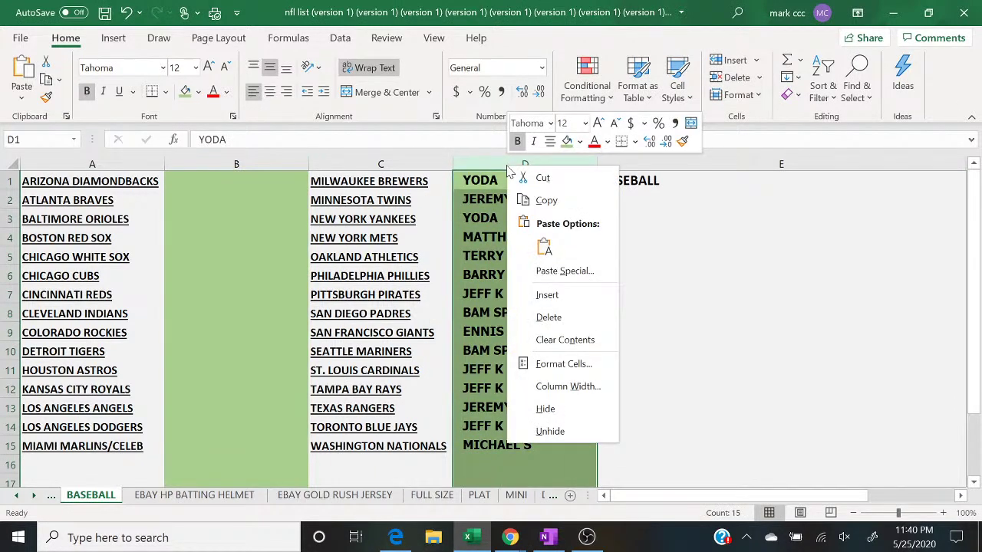
pyautogui.click(531, 340)
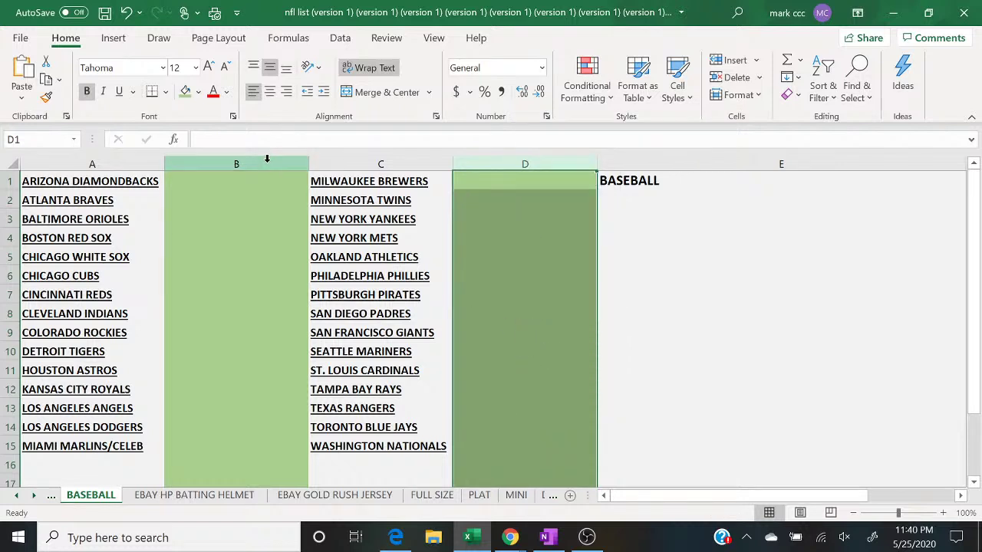
# Step: Fill columns B and D light gold, then switch OBS to the camera scene
pyautogui.click(268, 161)
pyautogui.click(197, 93)
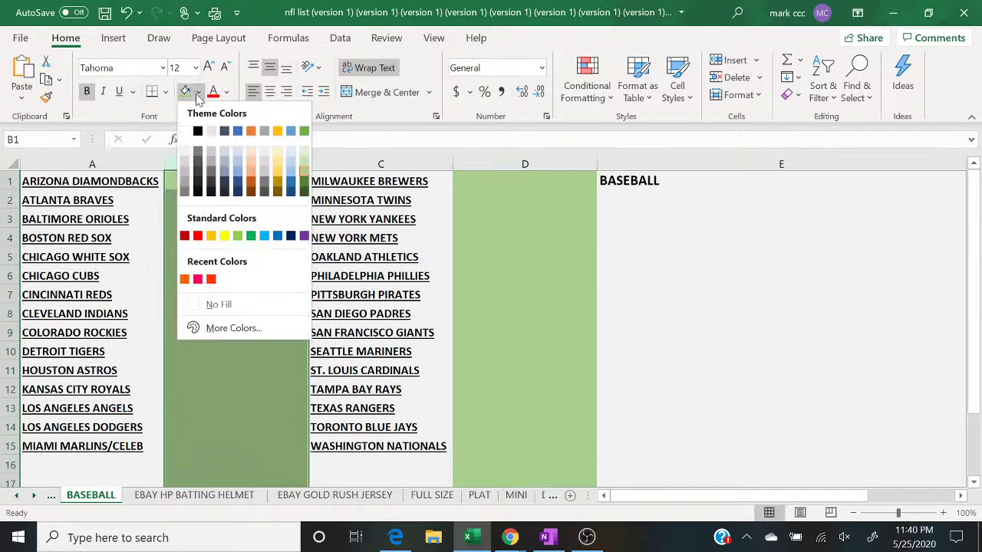
pyautogui.click(277, 158)
pyautogui.click(507, 162)
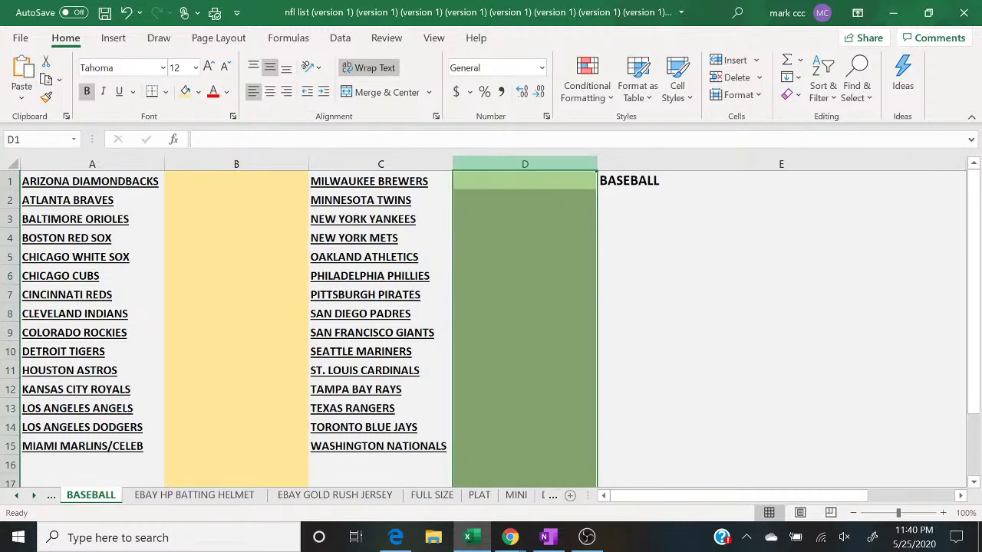
pyautogui.click(184, 92)
pyautogui.click(697, 338)
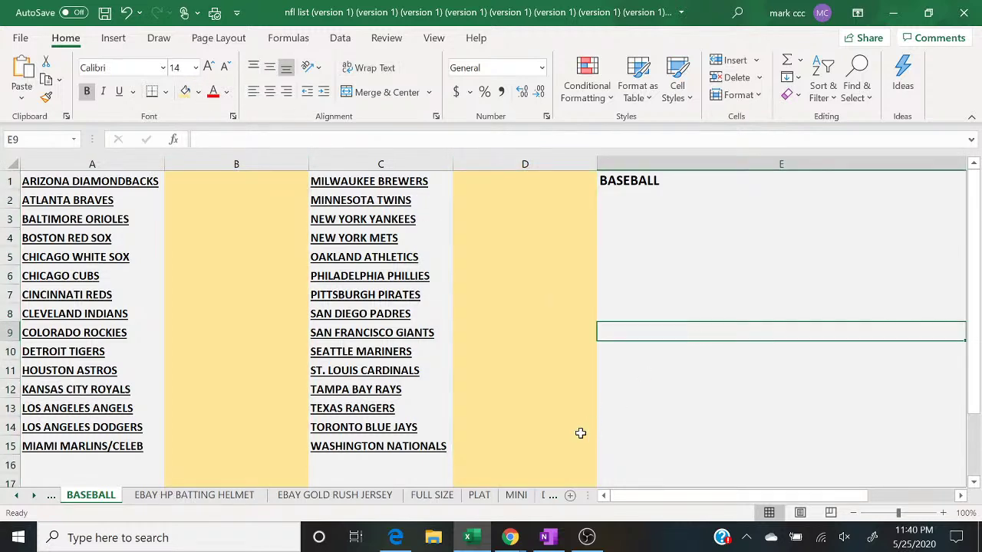
pyautogui.click(587, 537)
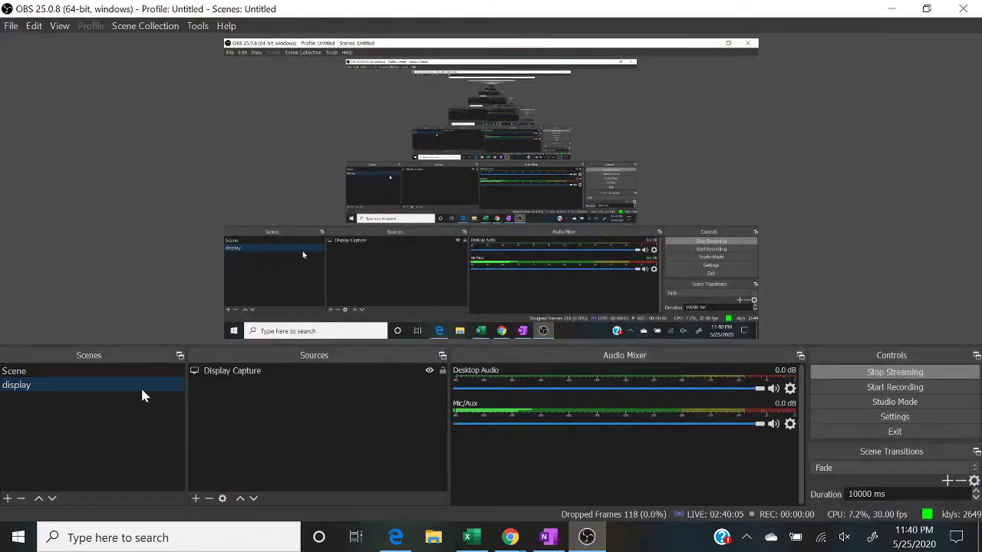
pyautogui.click(127, 371)
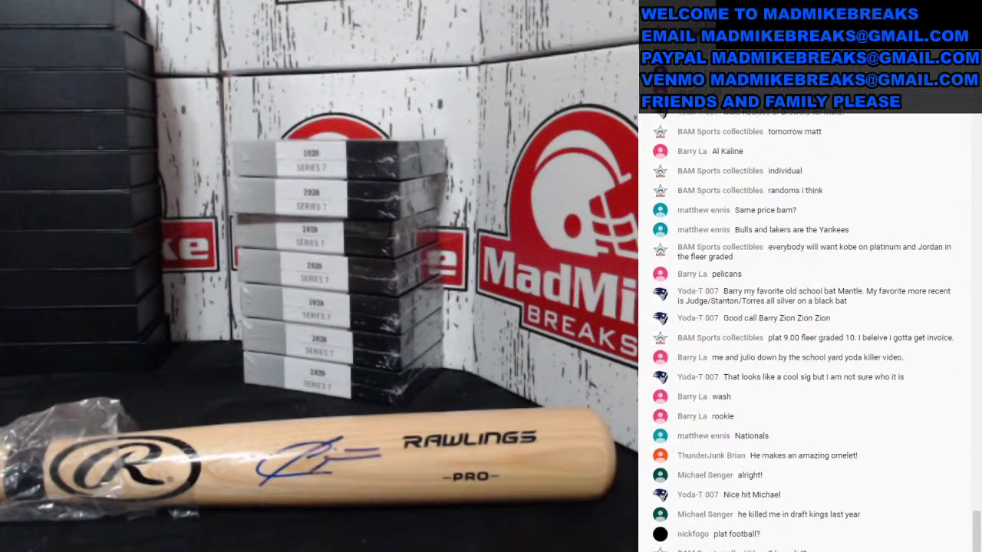
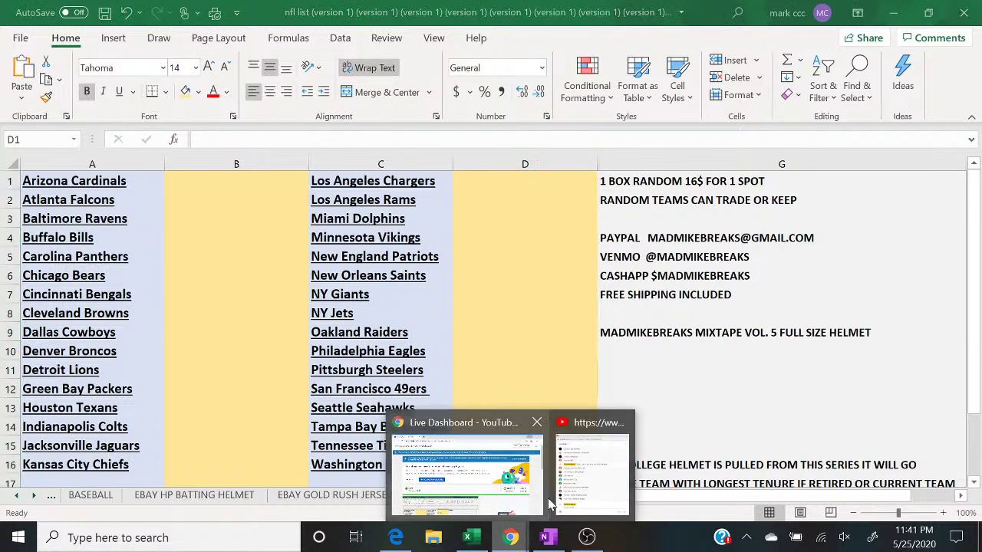
# Step: From the live chat, enter buyer names beside the Buffalo Bills and Kansas City Chiefs
pyautogui.click(603, 487)
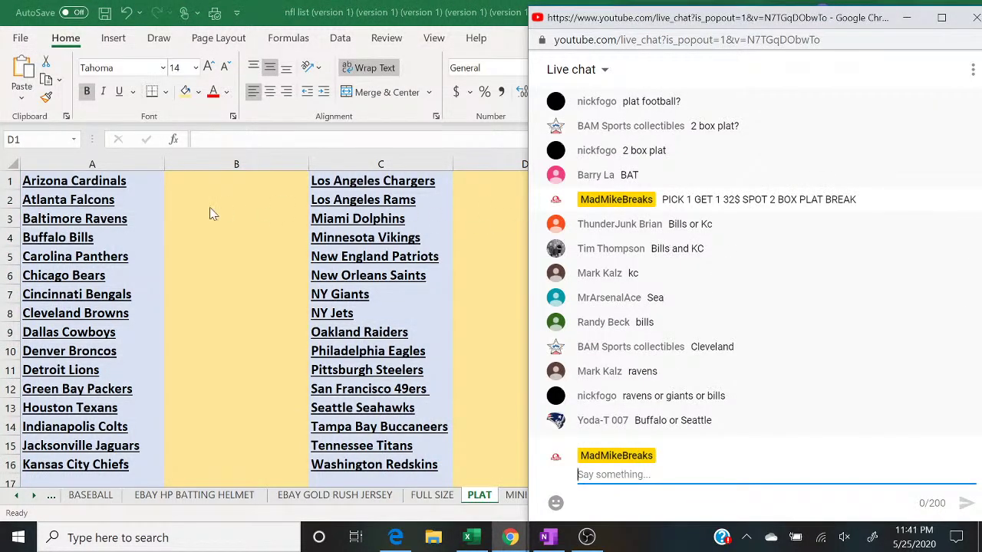
pyautogui.click(188, 240)
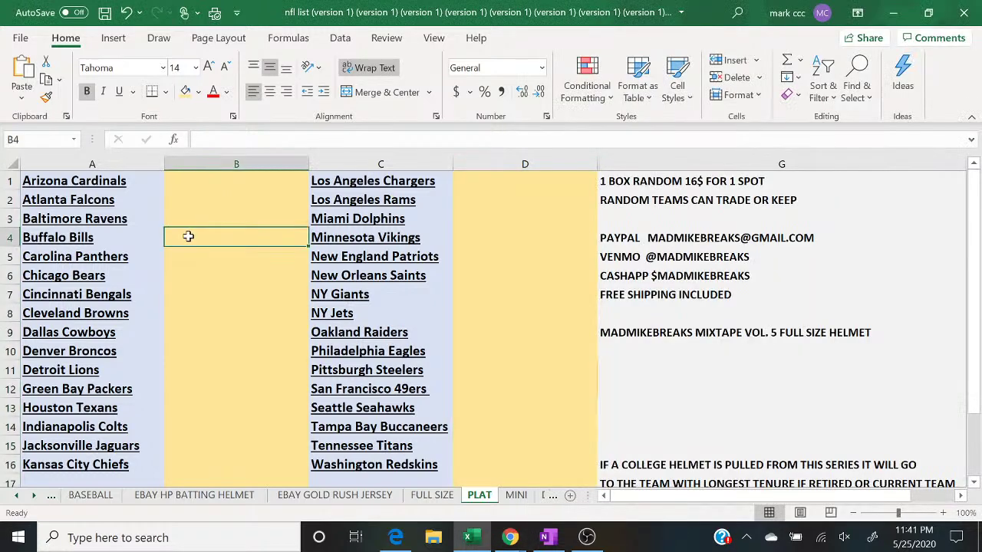
pyautogui.write('THUNDER')
pyautogui.press('Return')
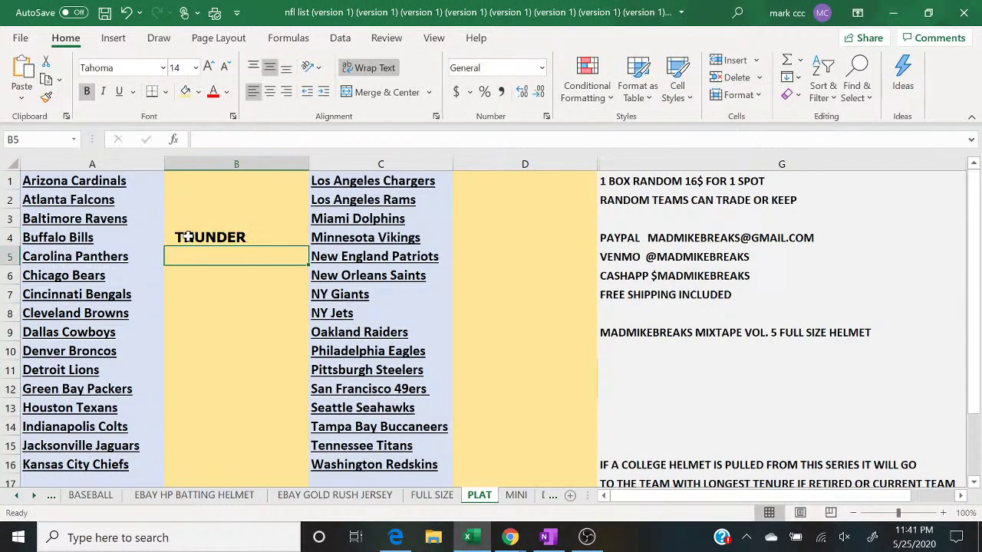
pyautogui.moveTo(518, 542)
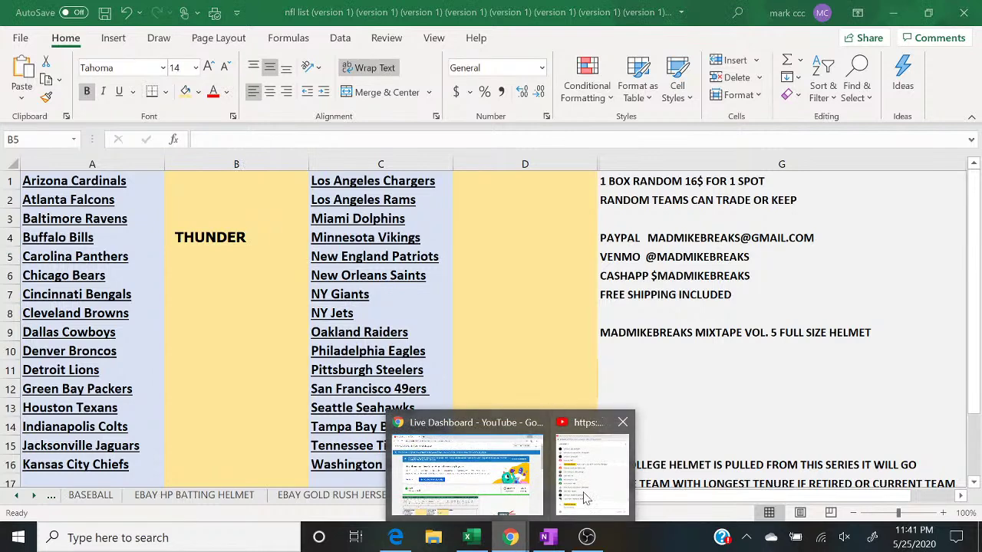
pyautogui.click(591, 468)
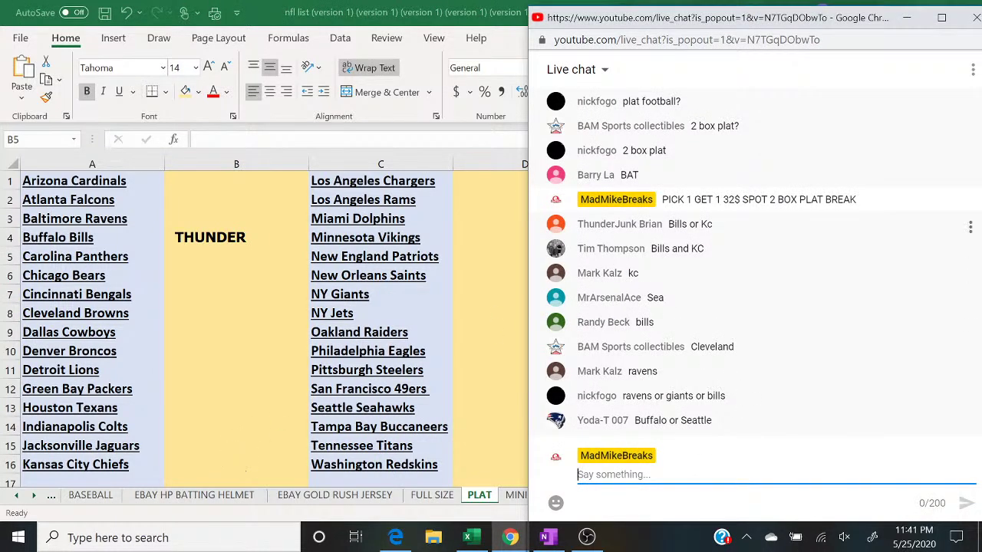
pyautogui.click(208, 448)
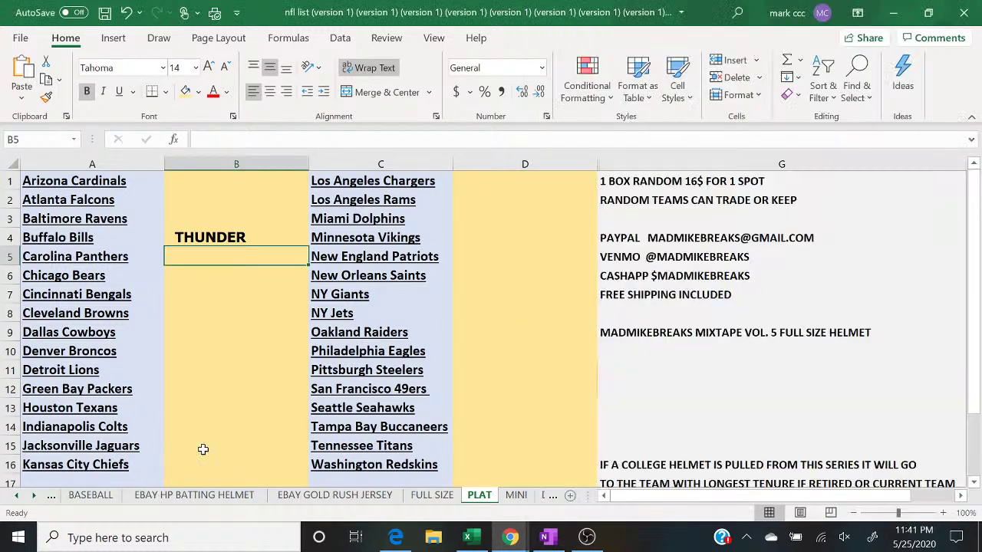
pyautogui.press('Return')
pyautogui.write('TIM')
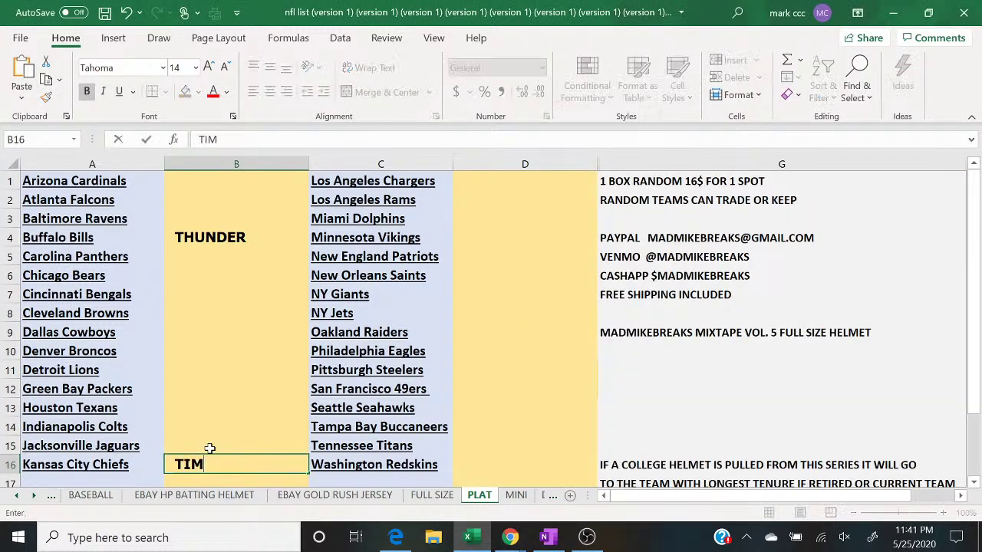
# Step: Enter the chat buyers' names beside the Seattle Seahawks and Cleveland Browns
pyautogui.click(510, 537)
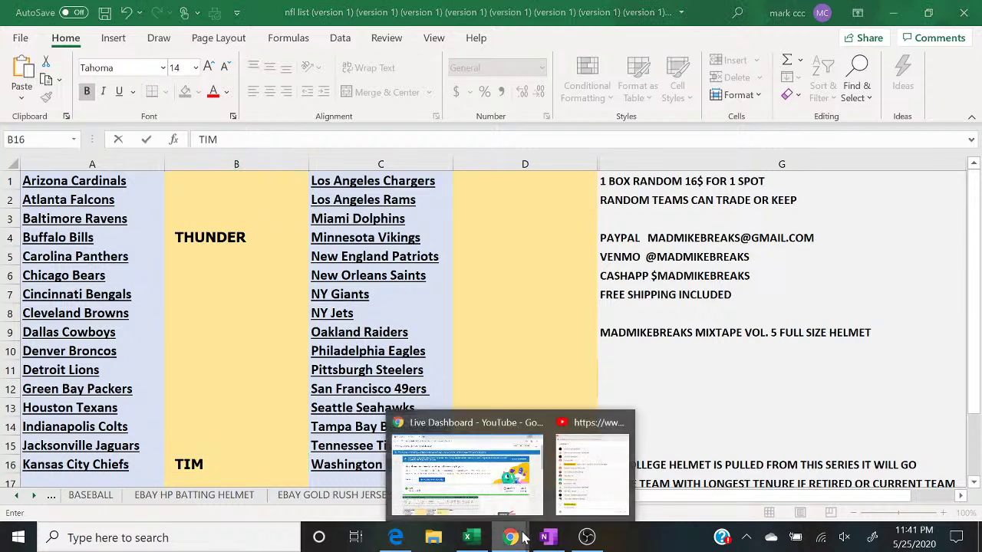
pyautogui.click(614, 474)
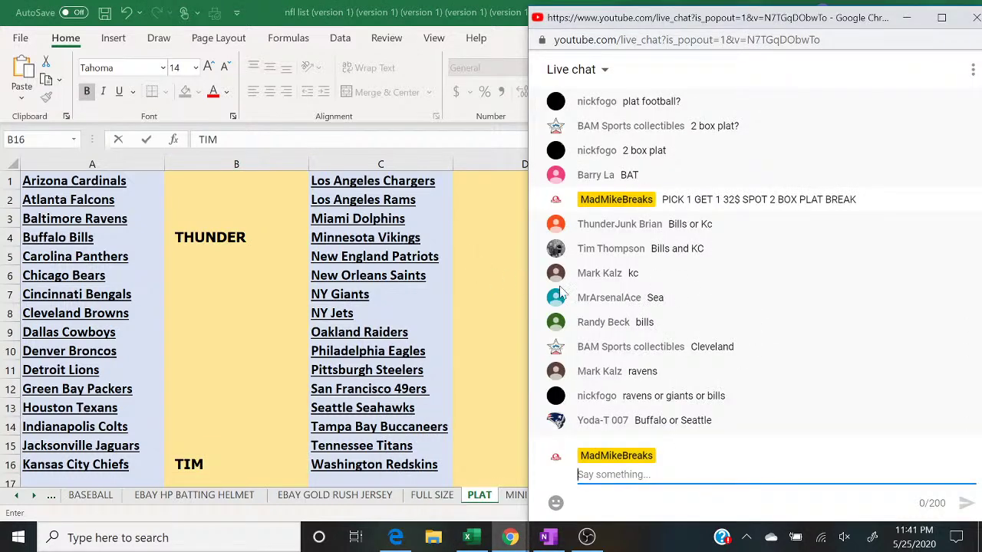
pyautogui.click(484, 407)
pyautogui.write('MR ')
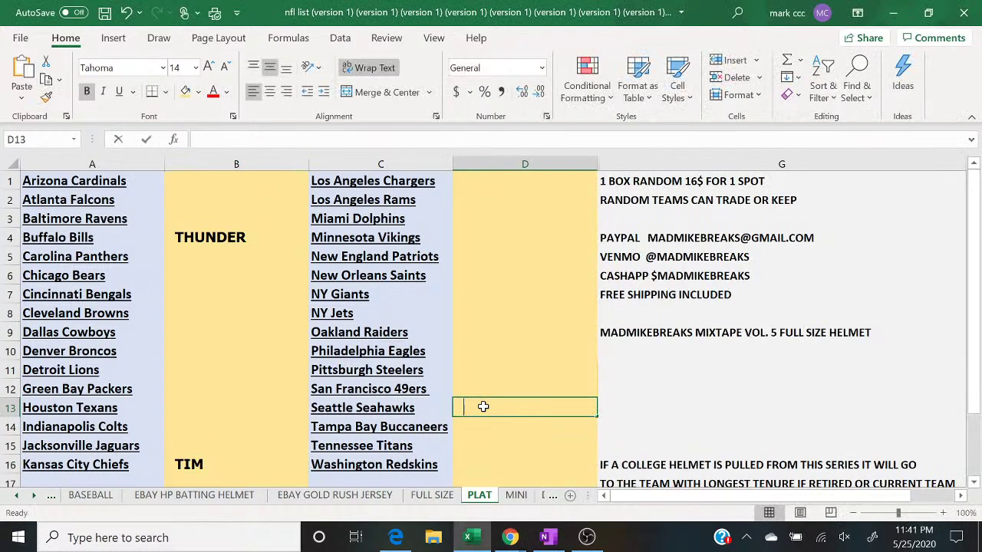
pyautogui.write('ACE')
pyautogui.press('Return')
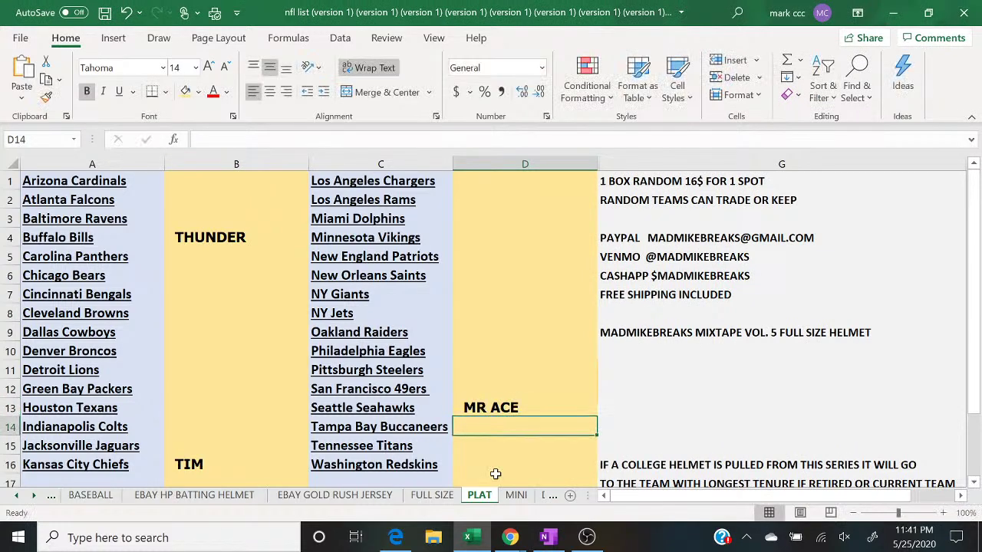
pyautogui.moveTo(515, 541)
pyautogui.click(591, 468)
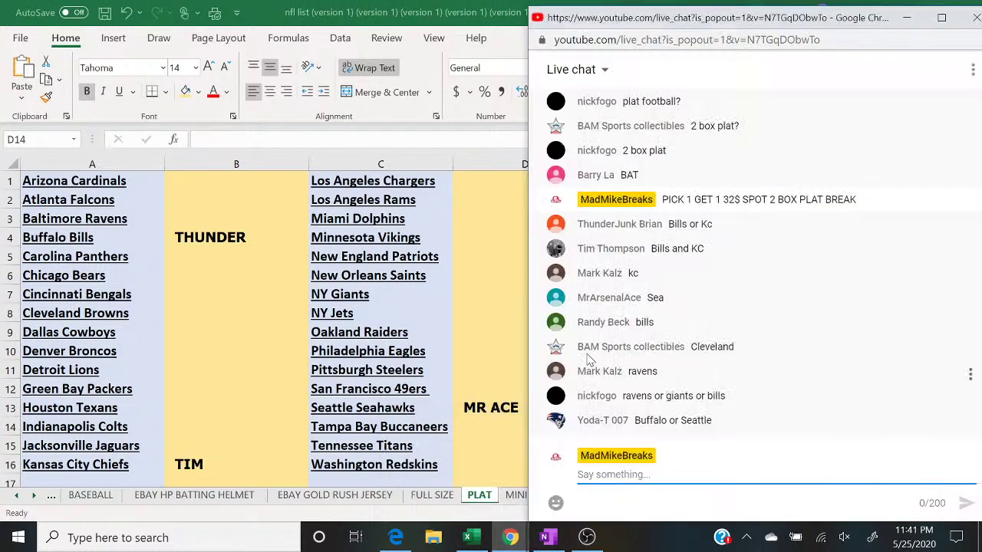
pyautogui.hotkey('alt', 'Tab')
pyautogui.click(202, 315)
pyautogui.write('BAM SPORTS')
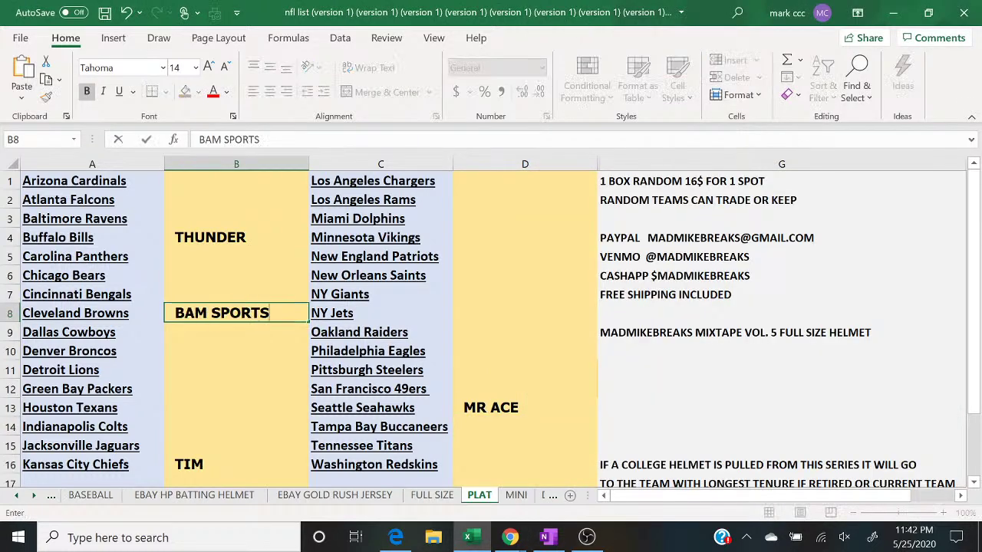
pyautogui.press('Return')
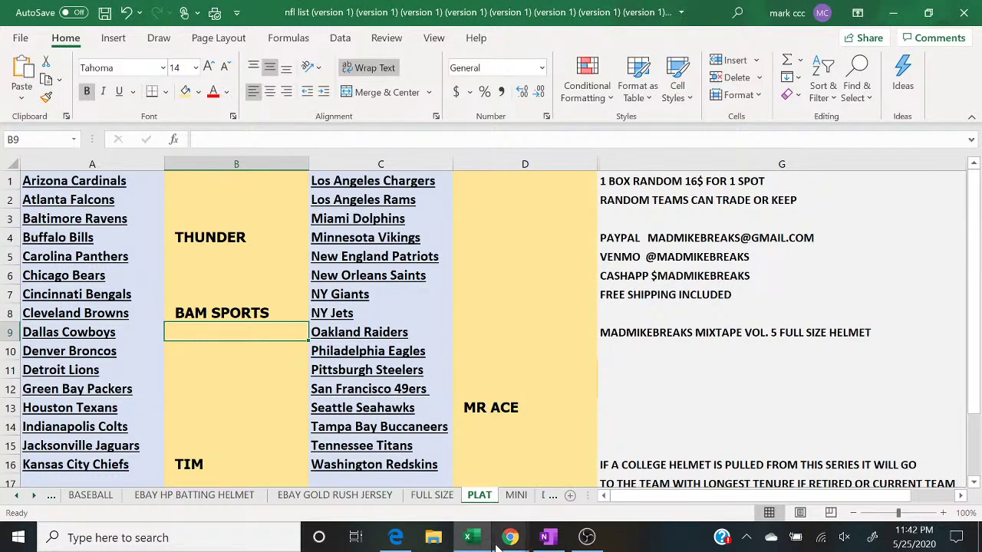
# Step: Enter buyer names beside the Baltimore Ravens and NY Giants
pyautogui.moveTo(496, 546)
pyautogui.click(621, 451)
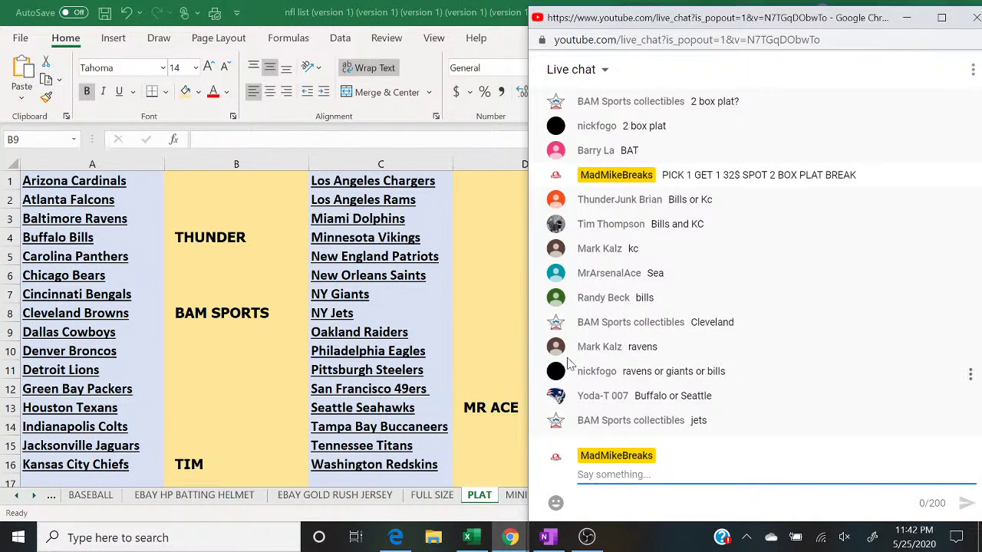
pyautogui.click(218, 220)
pyautogui.write('MARK')
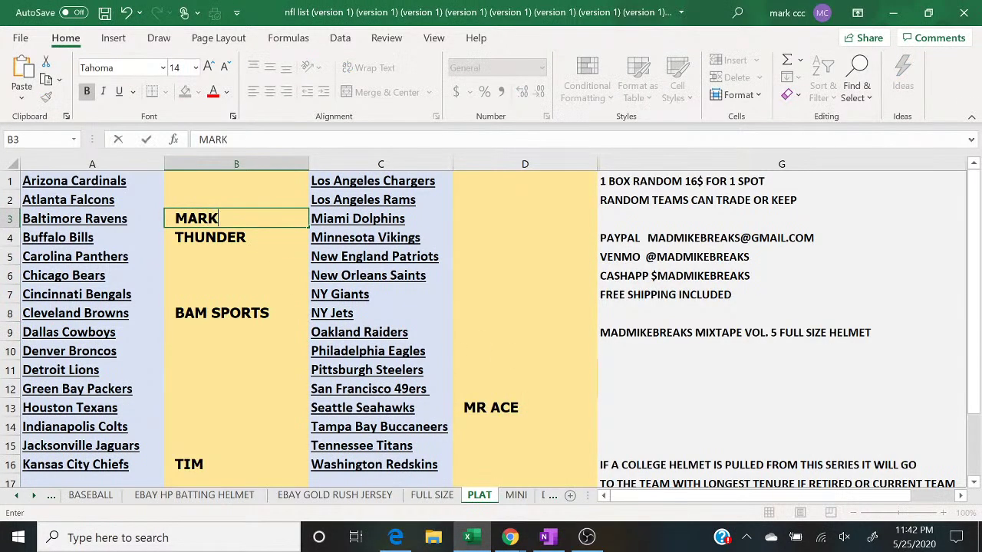
pyautogui.press('Return')
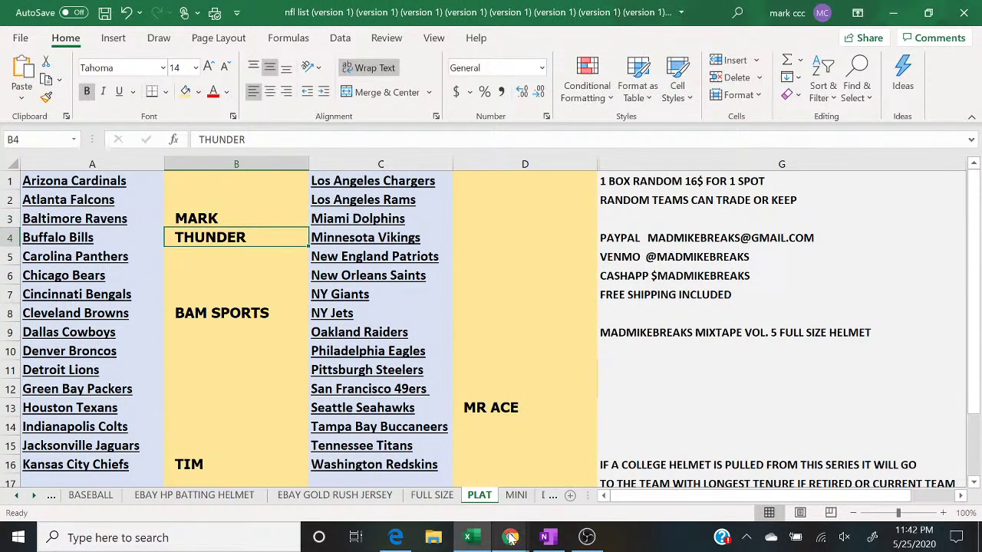
pyautogui.moveTo(510, 537)
pyautogui.click(556, 508)
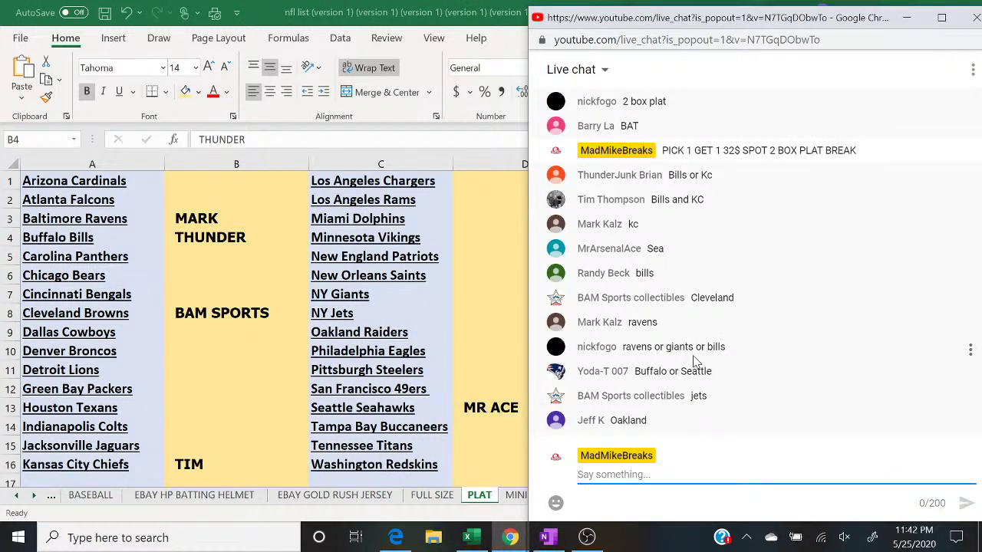
pyautogui.click(484, 290)
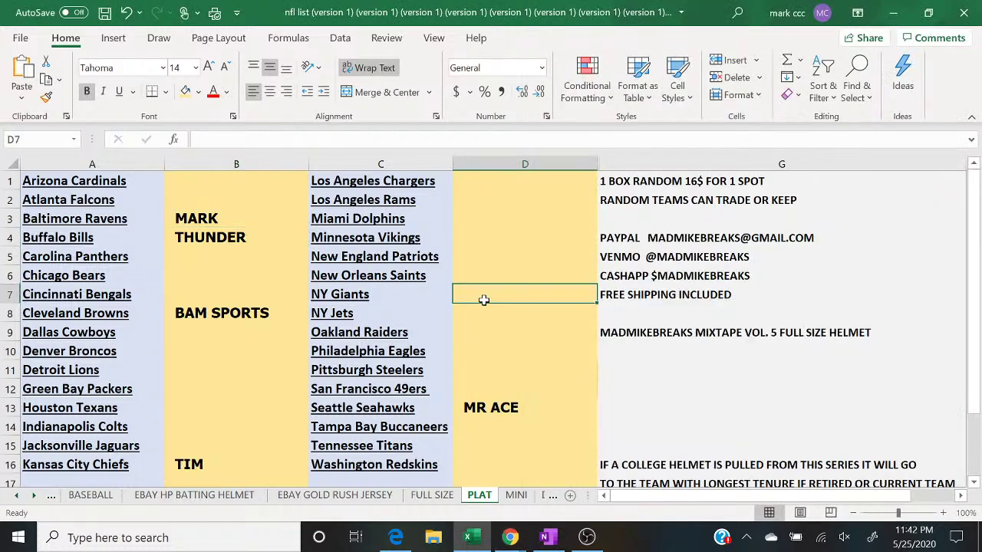
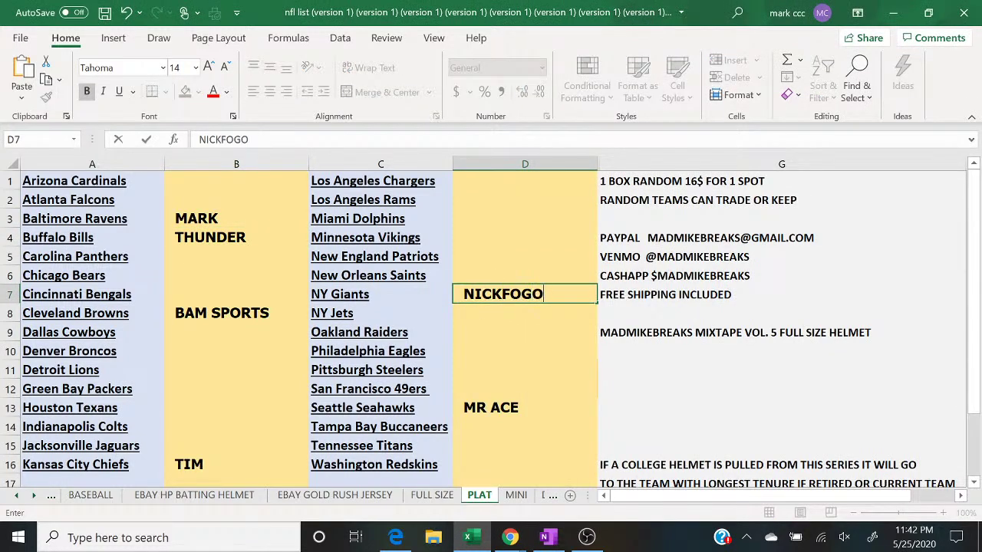
# Step: Enter buyer names beside the NY Jets and Oakland Raiders in column D
pyautogui.click(510, 537)
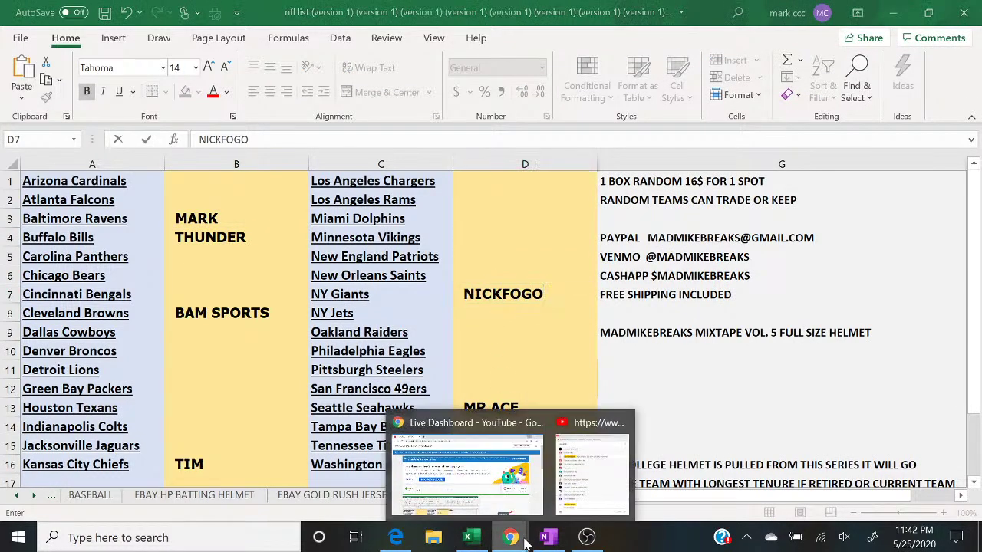
pyautogui.click(604, 489)
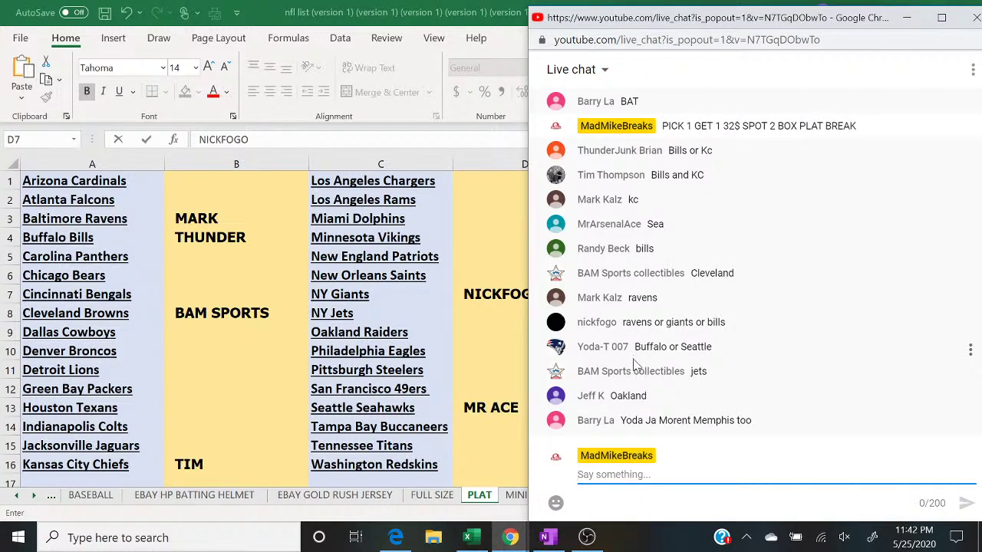
pyautogui.click(480, 315)
pyautogui.write('BAM SPORTS')
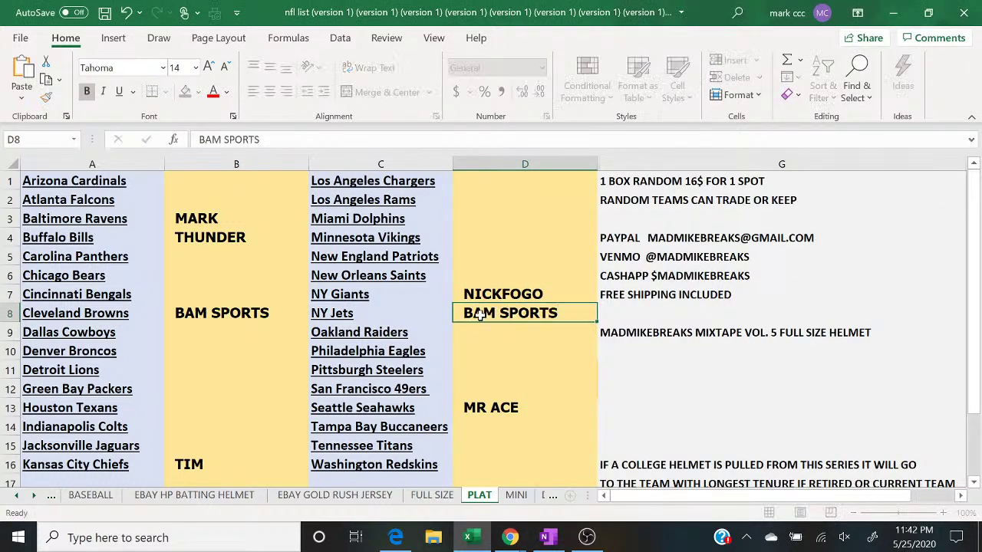
pyautogui.press('Return')
pyautogui.click(510, 537)
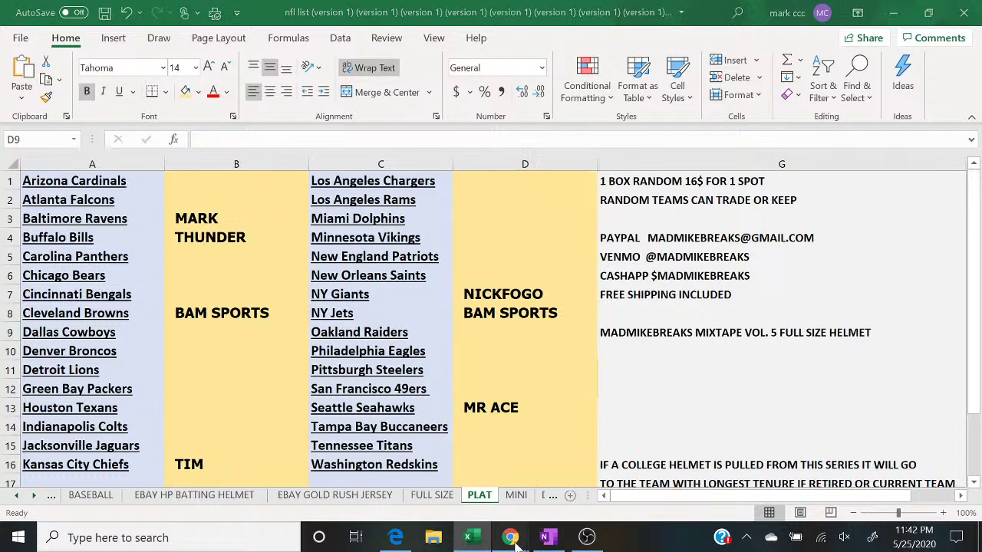
pyautogui.click(575, 495)
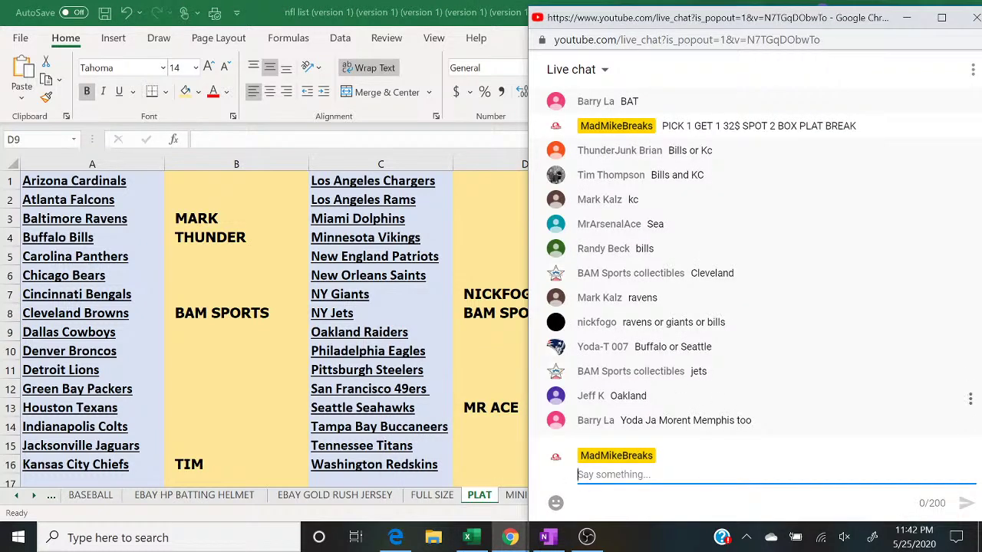
pyautogui.click(502, 336)
pyautogui.write('JE')
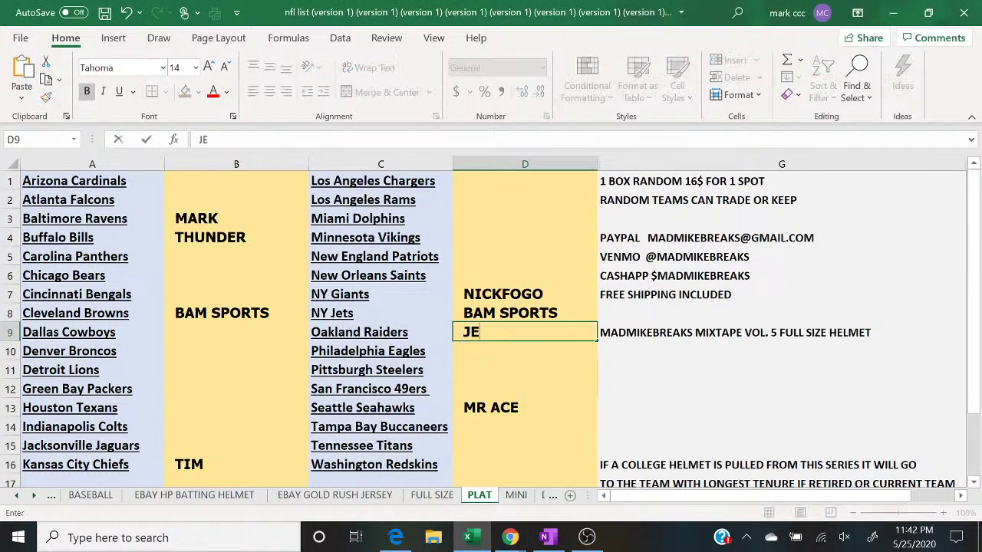
pyautogui.write('FF K')
pyautogui.moveTo(511, 537)
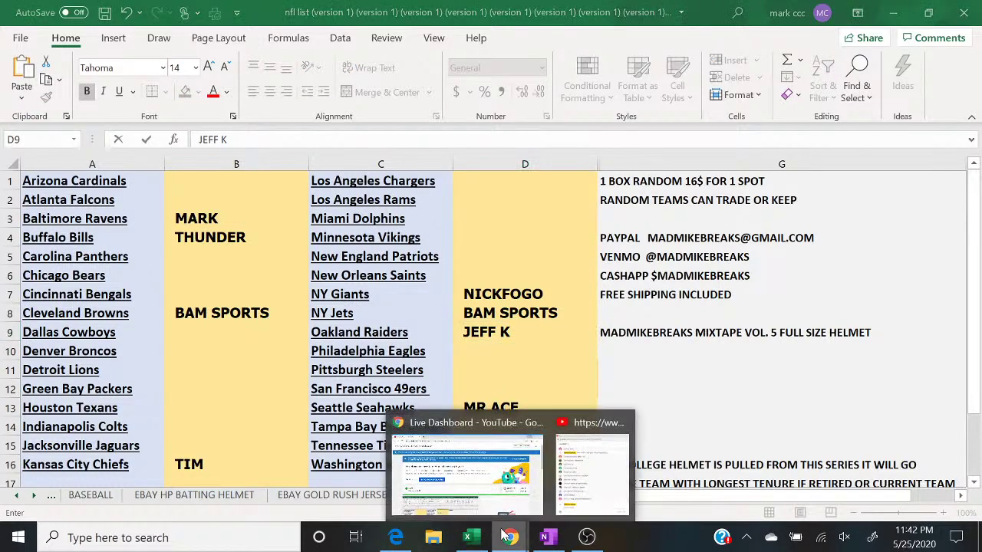
pyautogui.click(562, 500)
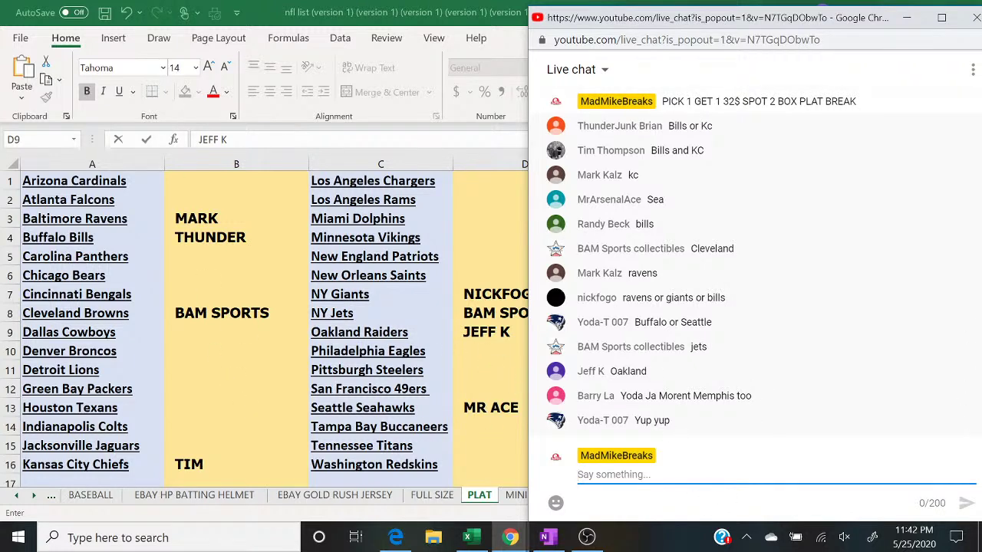
# Step: Post '8 TO CLOSE' and 'PICK 1 GET 2 33S SPOT HP PLAT LAST 2 BOXES' in the live chat
pyautogui.write('8 TO CLOSE')
pyautogui.press('Return')
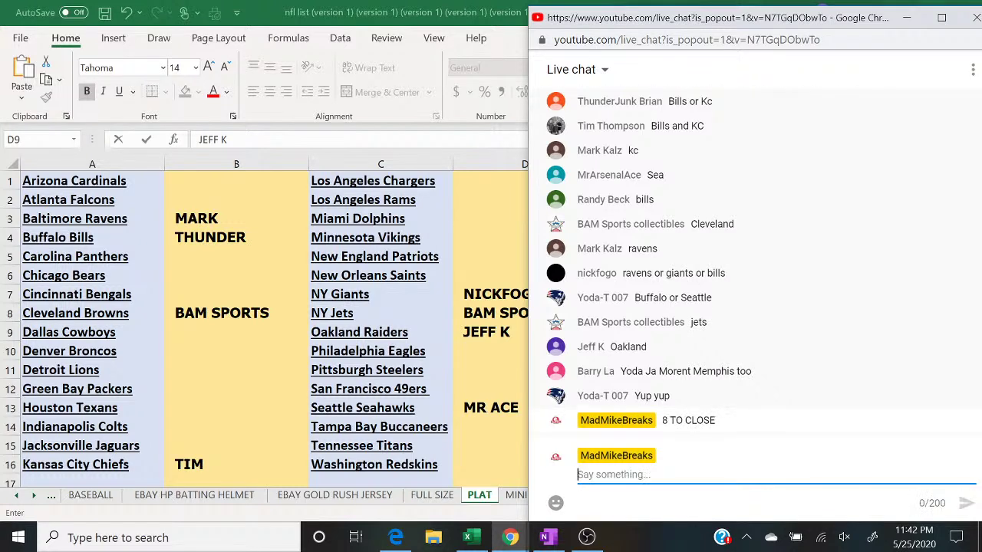
pyautogui.write('PICK 1')
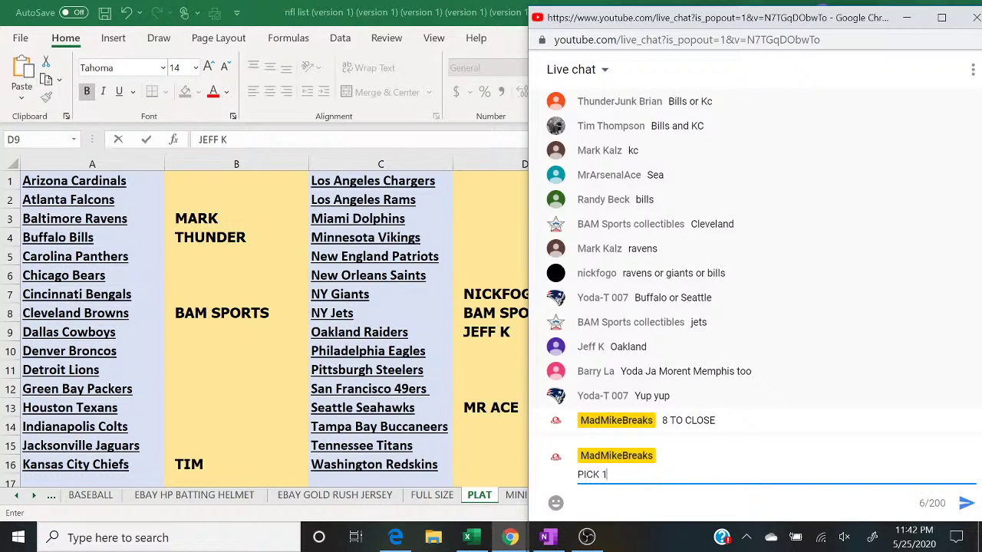
pyautogui.write(' GET 2 33')
pyautogui.write('S SPOT HP ')
pyautogui.write('PLAT')
pyautogui.write(' LAS')
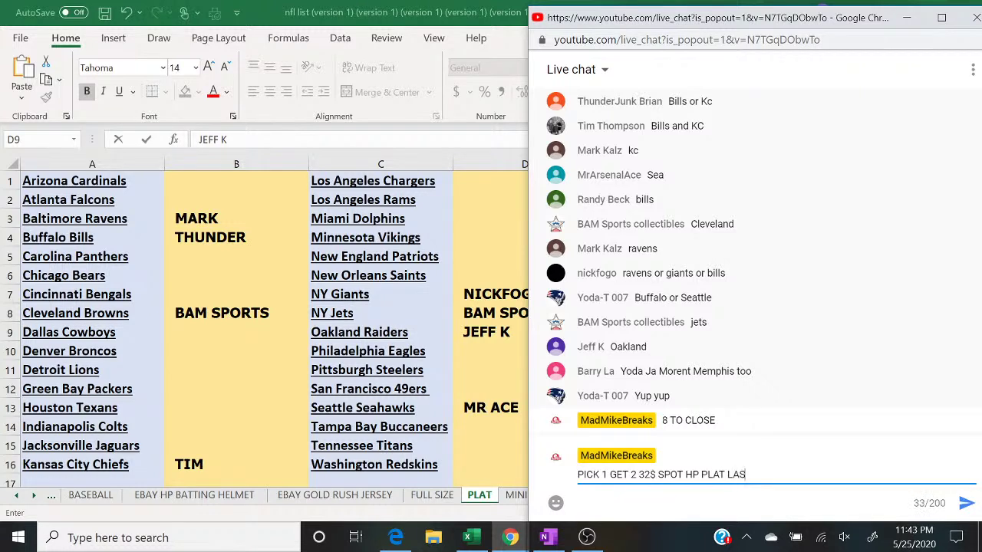
pyautogui.write('T 2 BOXES')
pyautogui.press('Return')
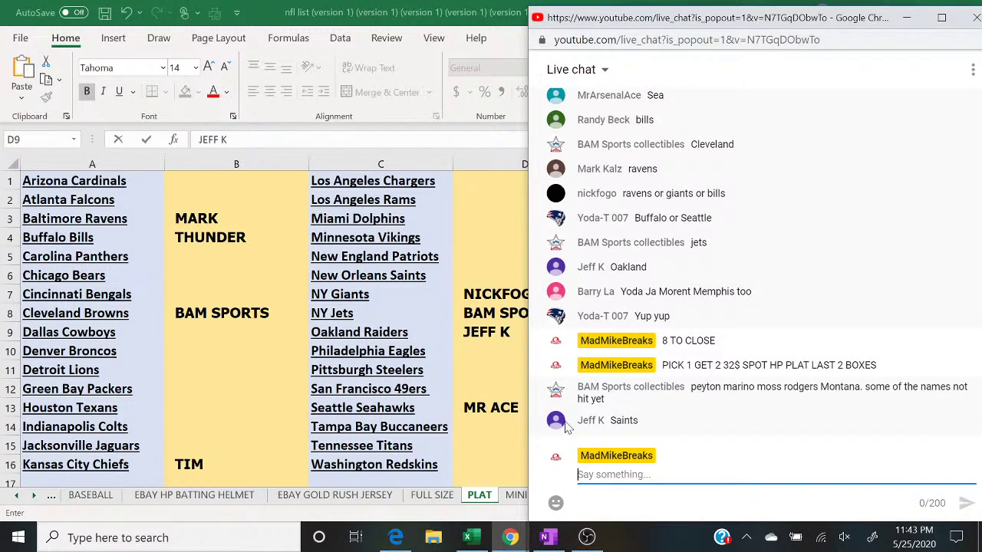
# Step: Fill D6 beside the New Orleans Saints with the autocompleted buyer name
pyautogui.click(473, 259)
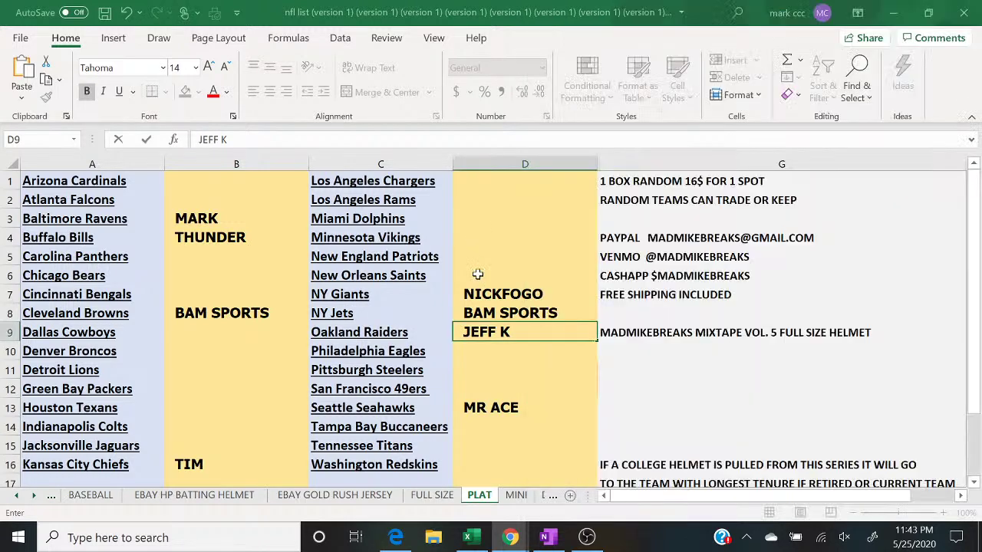
pyautogui.click(476, 273)
pyautogui.write('JEFF K')
pyautogui.press('Return')
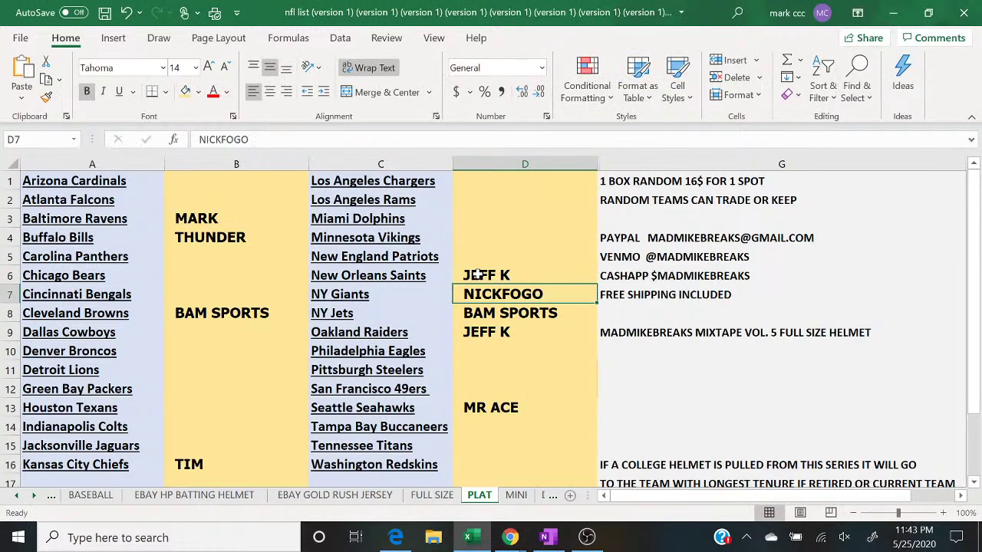
pyautogui.click(516, 542)
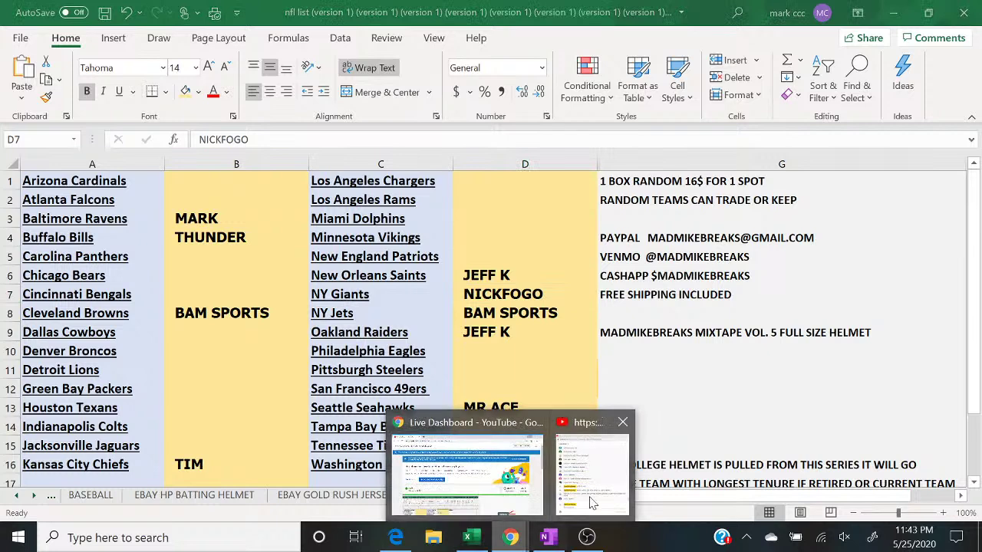
pyautogui.click(603, 497)
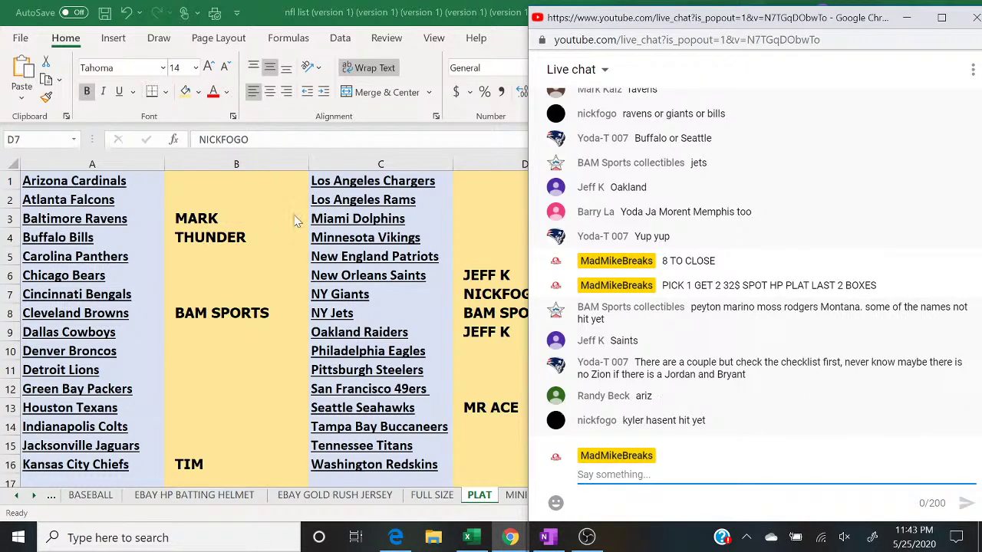
# Step: Enter buyer names in B1 for the Arizona Cardinals and D12 for the 49ers
pyautogui.click(268, 186)
pyautogui.write('RANDY')
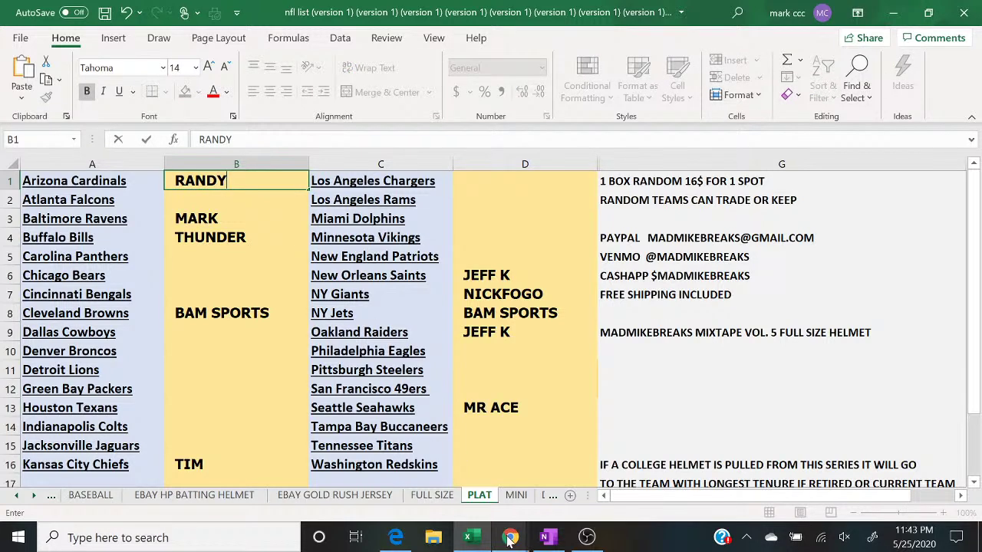
pyautogui.click(511, 537)
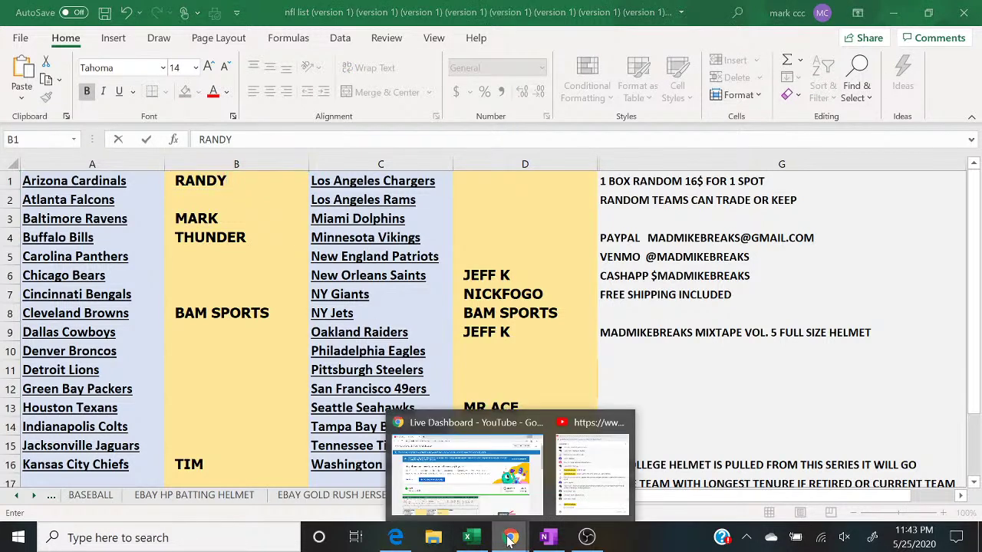
pyautogui.click(583, 493)
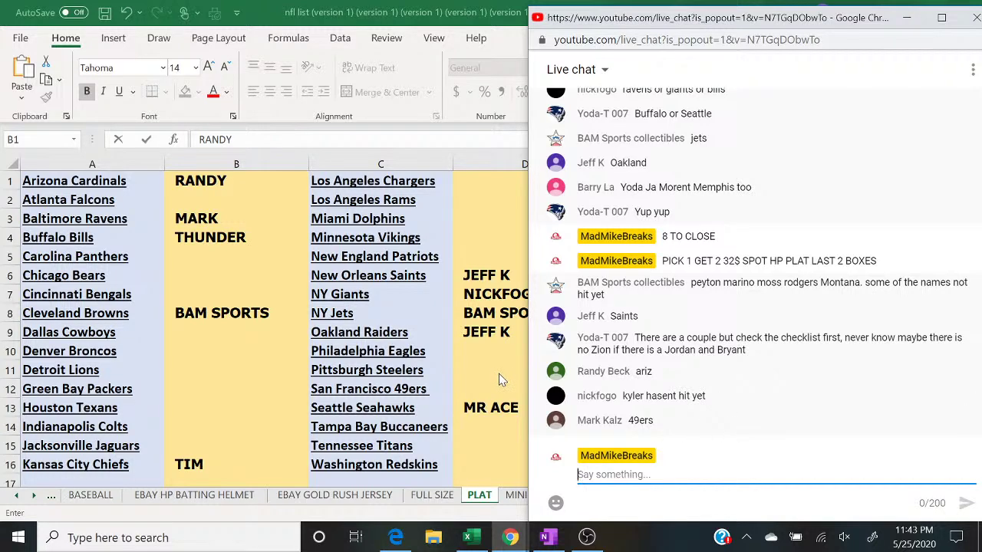
pyautogui.click(500, 384)
pyautogui.write('MA')
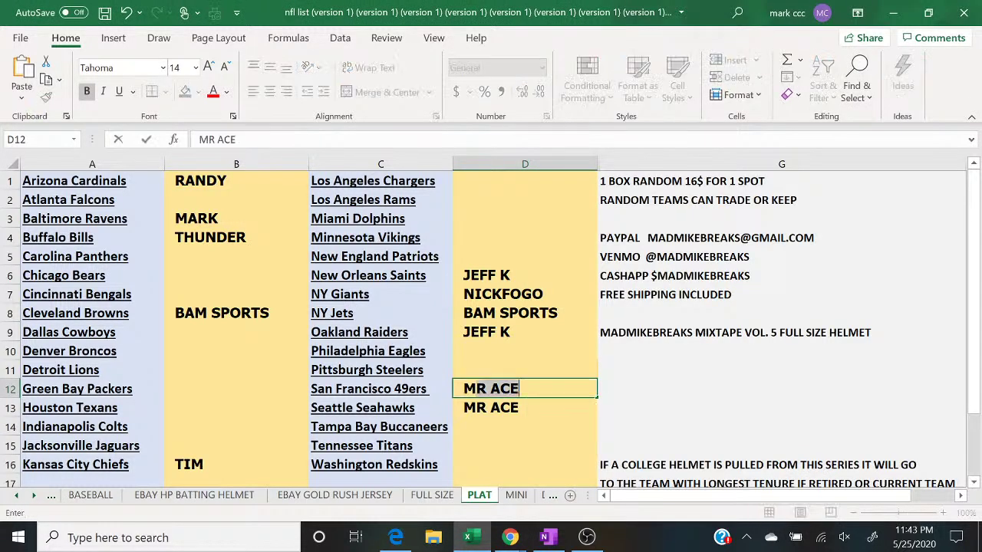
pyautogui.write('RK')
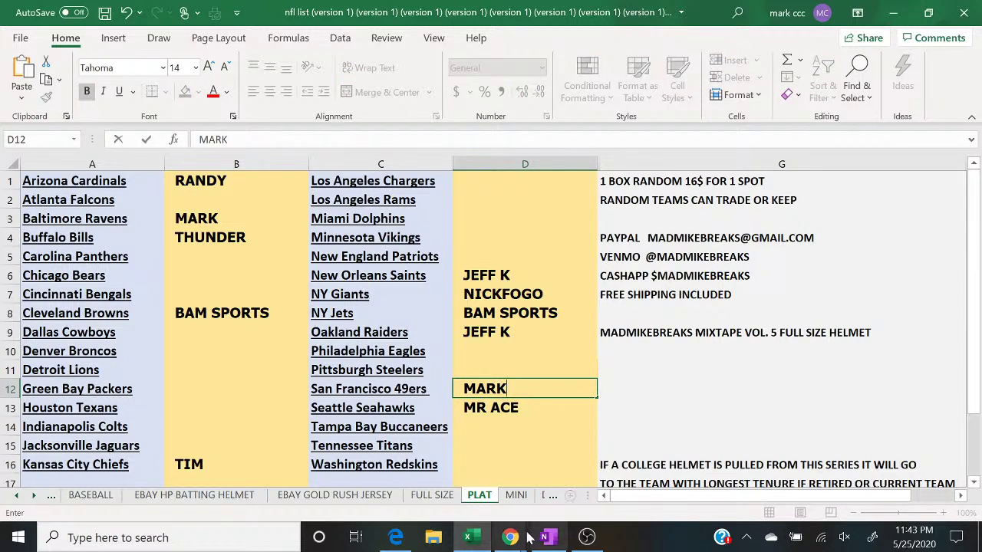
# Step: Reply 'P1G1' in the live chat
pyautogui.moveTo(512, 539)
pyautogui.click(602, 485)
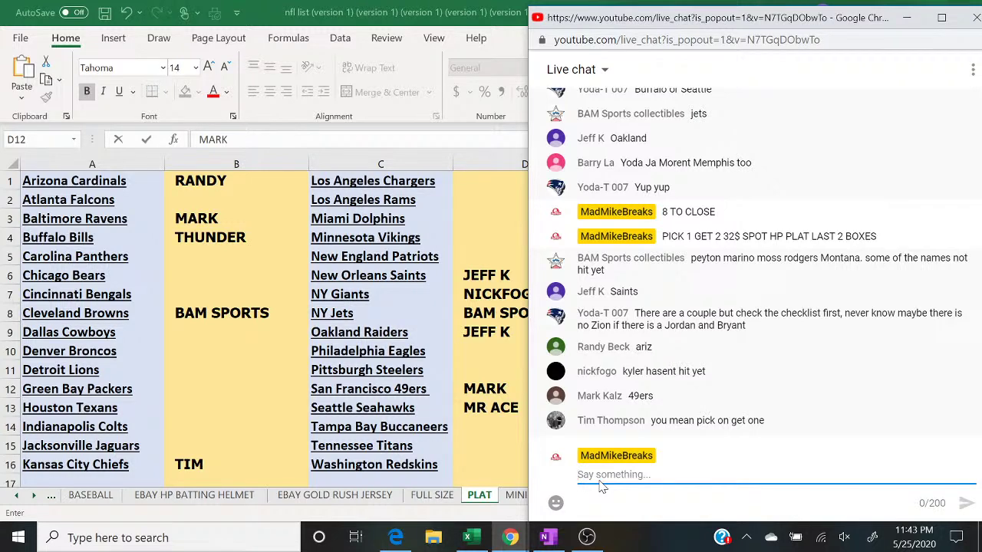
pyautogui.write('P1G1')
pyautogui.press('Return')
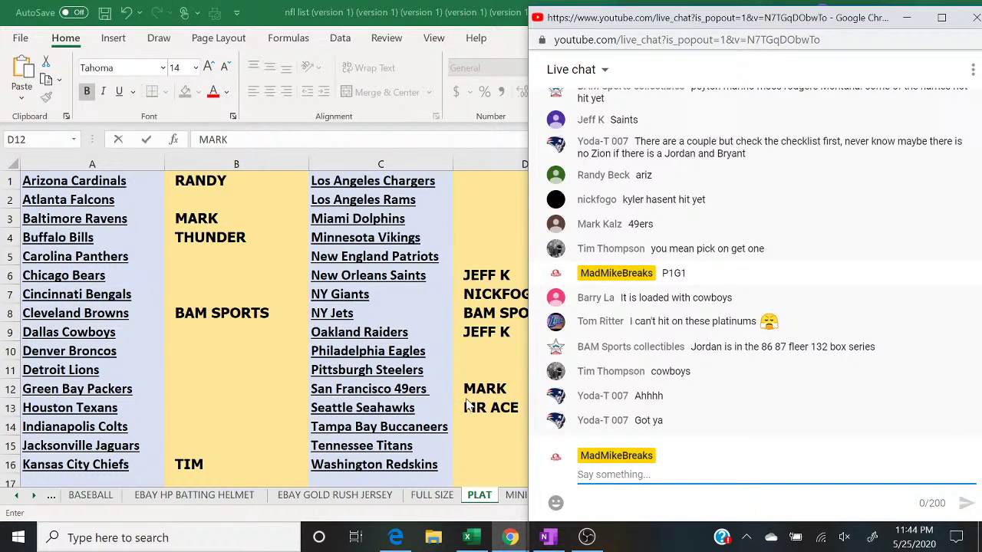
# Step: Shade D6 and D9, both holding the same buyer, light green
pyautogui.click(470, 272)
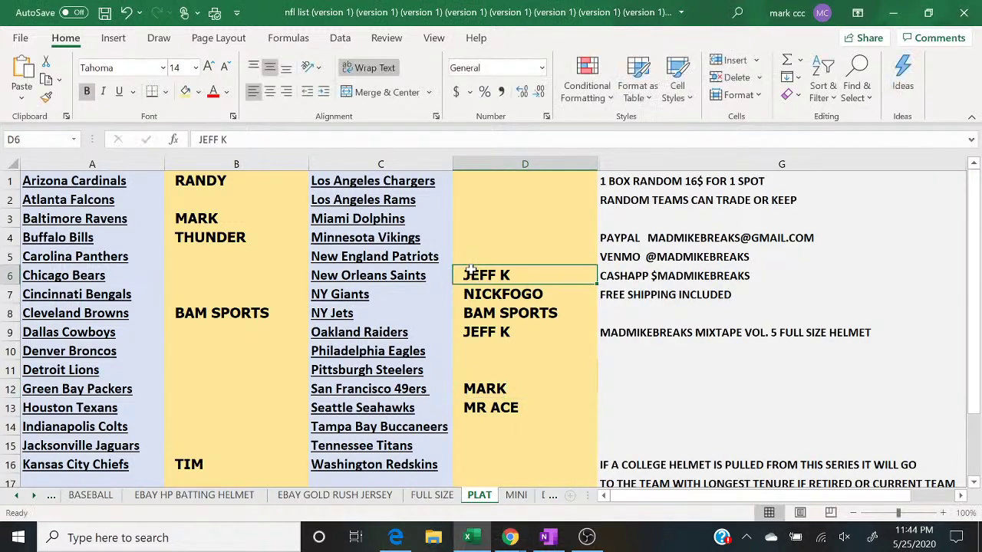
pyautogui.click(198, 91)
pyautogui.click(304, 175)
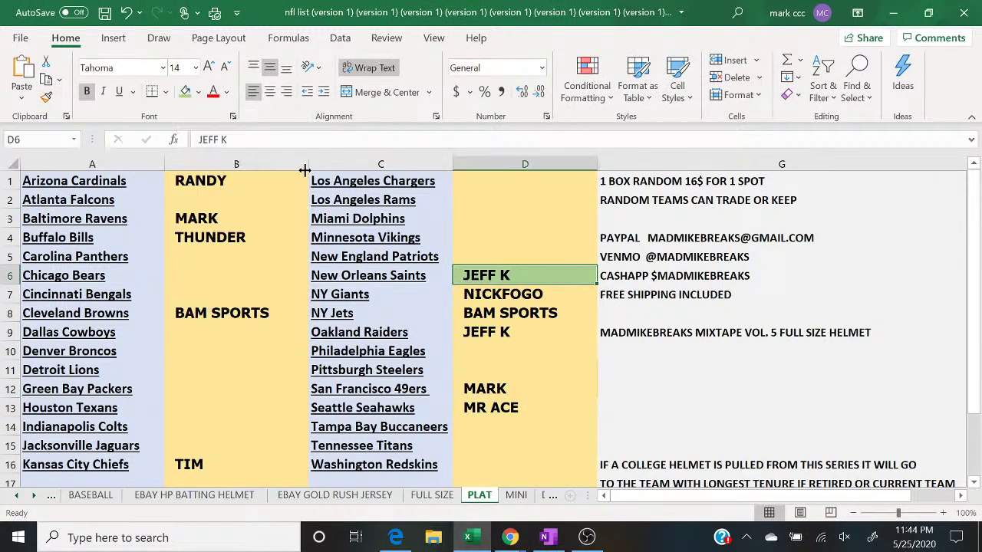
pyautogui.press('Down')
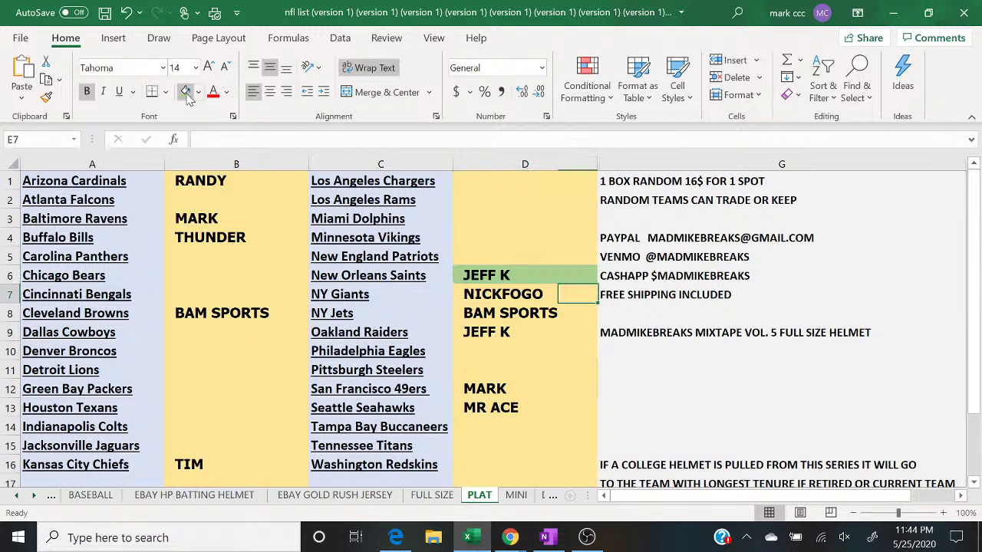
pyautogui.press('Right')
pyautogui.press('Left')
pyautogui.press('Down')
pyautogui.press('Down')
pyautogui.click(187, 93)
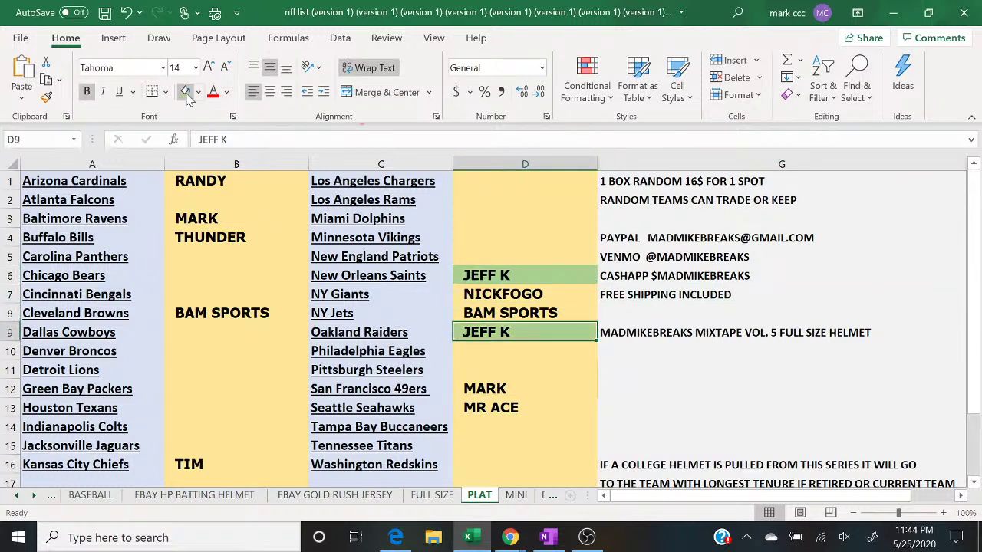
# Step: Check the live chat, then select B9 beside the Dallas Cowboys
pyautogui.moveTo(510, 539)
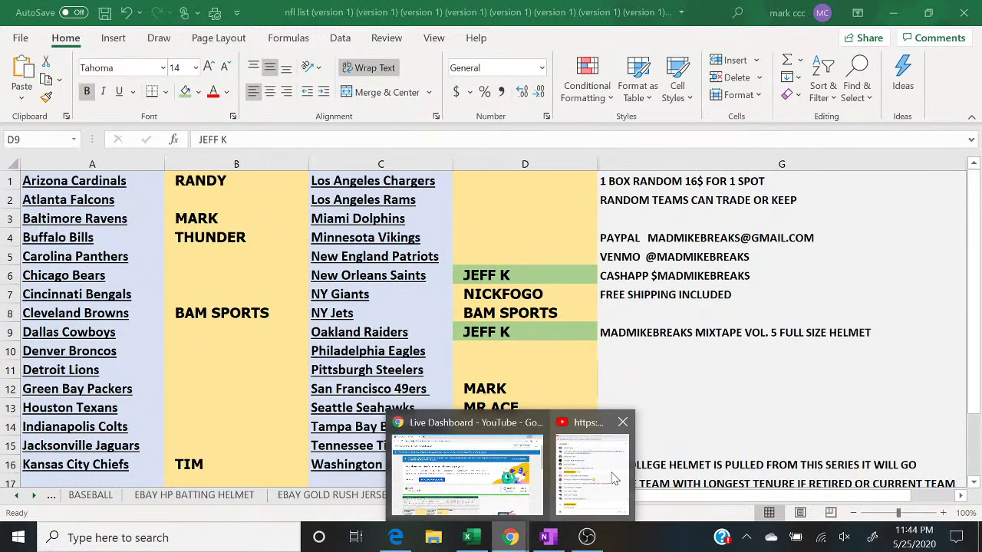
pyautogui.click(610, 477)
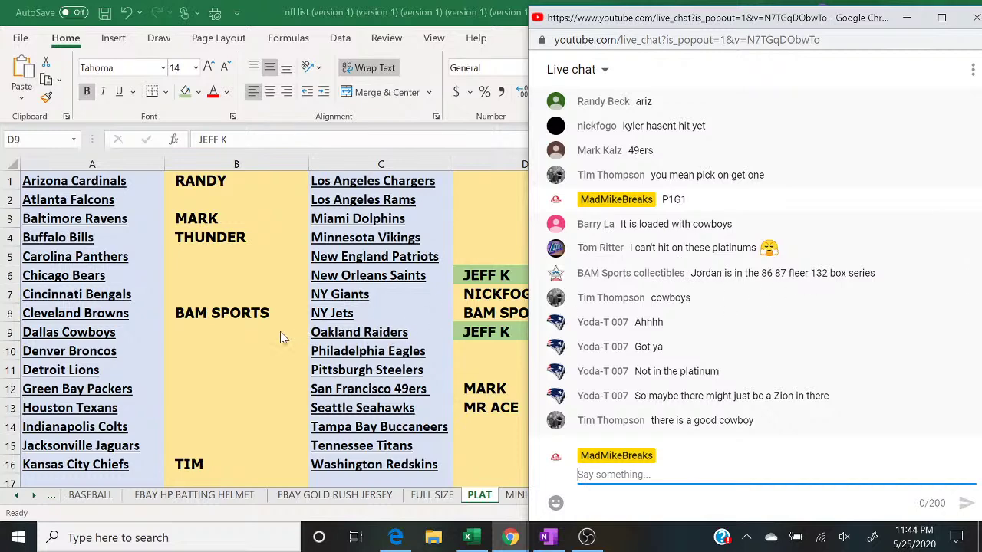
pyautogui.click(192, 334)
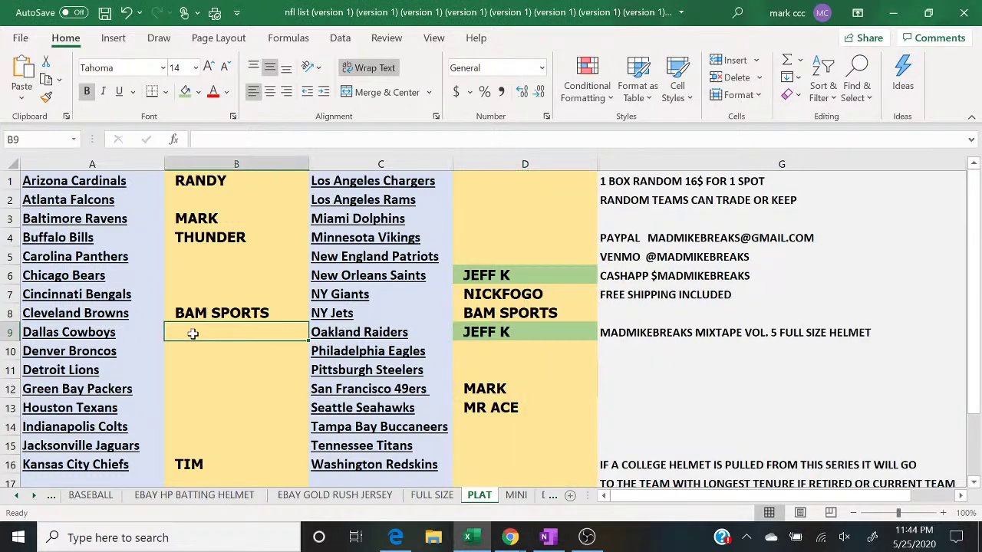
# Step: Enter the Cowboys buyer's name in B9 and shade D13 beside the Seahawks green
pyautogui.write('TIM')
pyautogui.moveTo(511, 537)
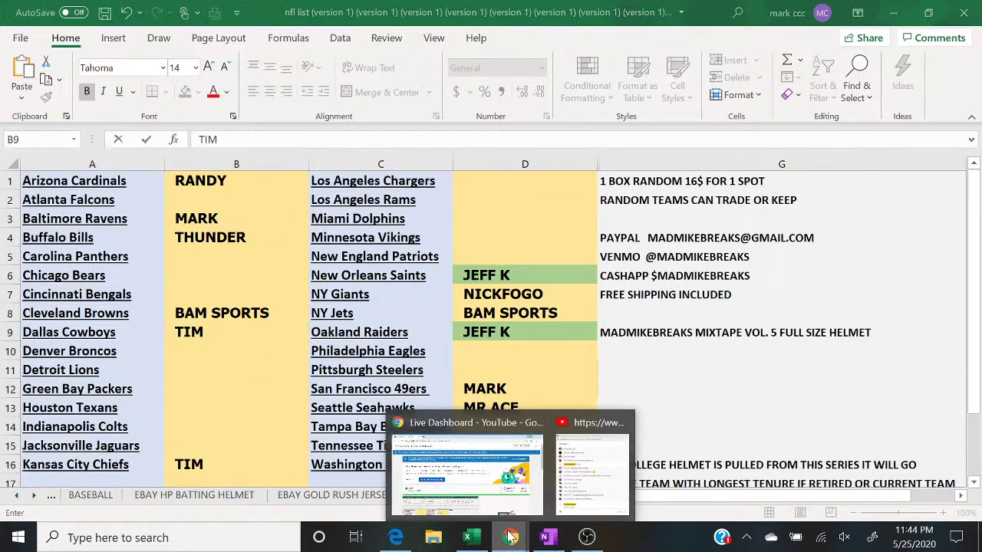
pyautogui.click(592, 471)
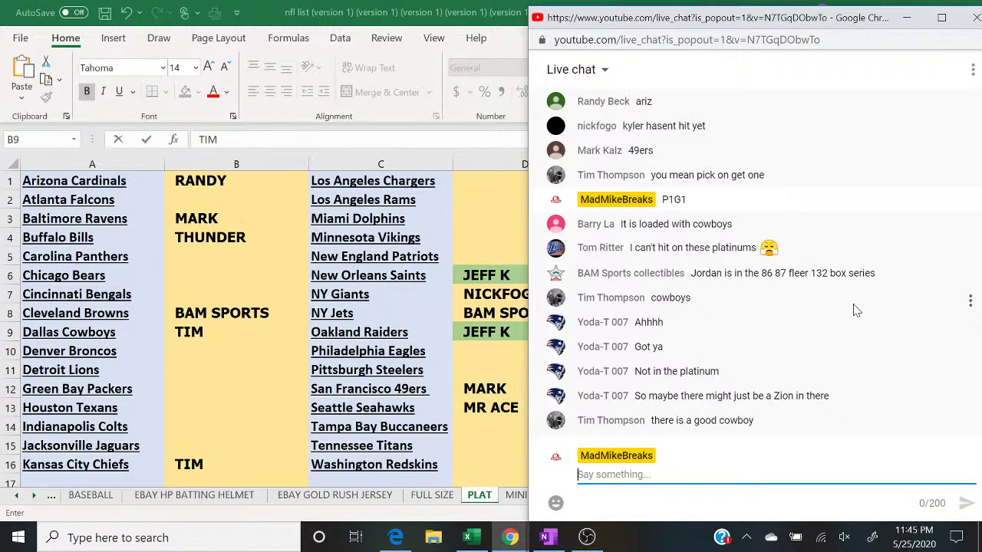
pyautogui.click(498, 410)
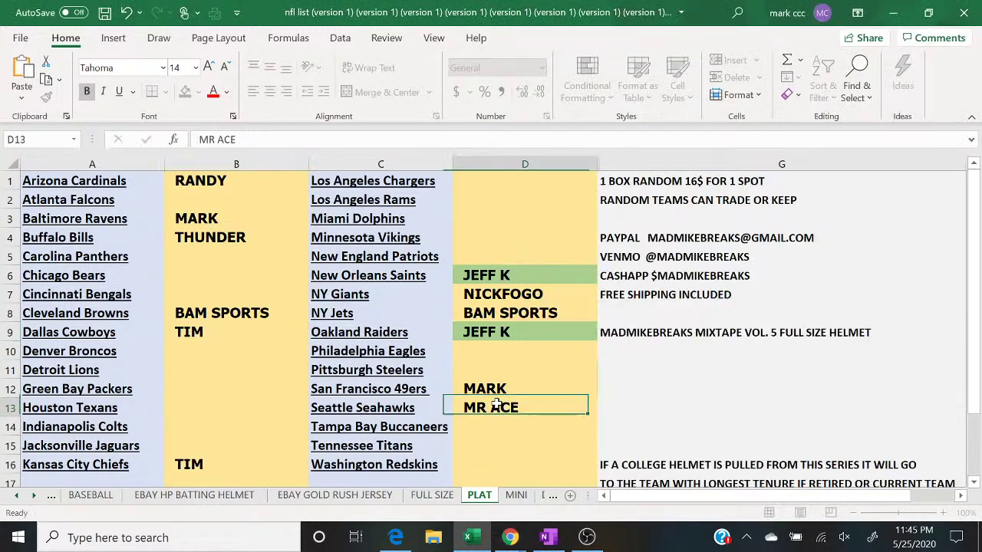
pyautogui.click(186, 93)
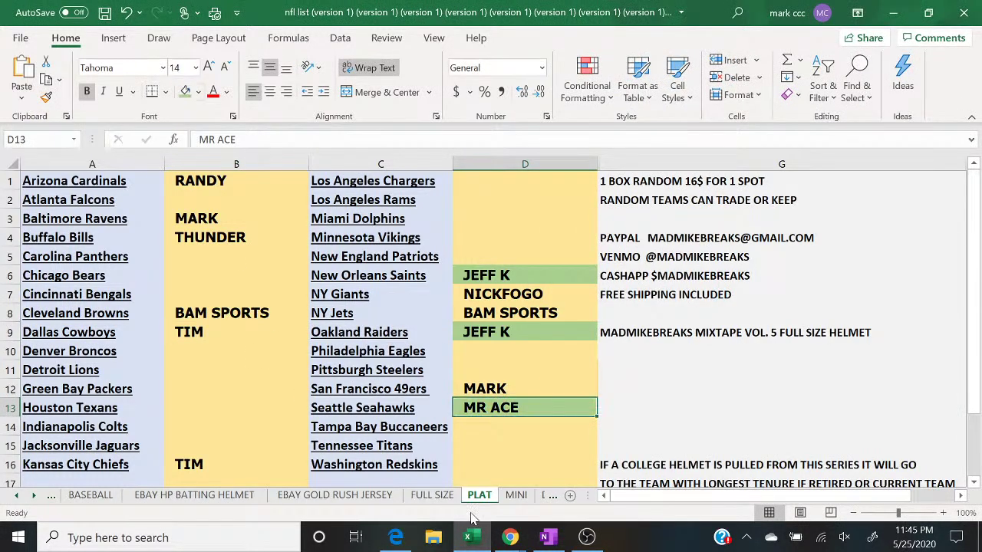
pyautogui.moveTo(510, 537)
pyautogui.click(571, 506)
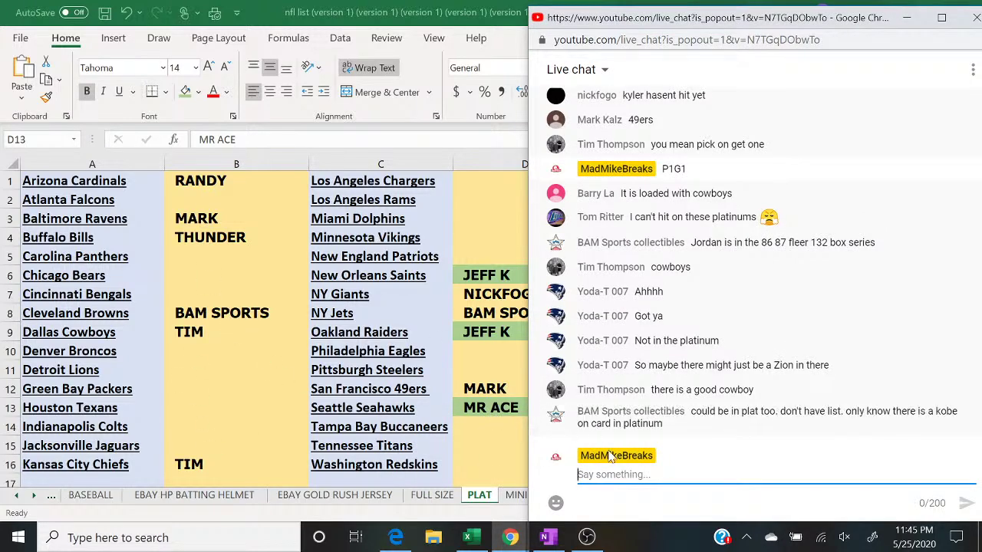
# Step: Post '4 TO CLOSE' in the live chat and return to the PLAT sheet
pyautogui.write('4 TO CLOSE')
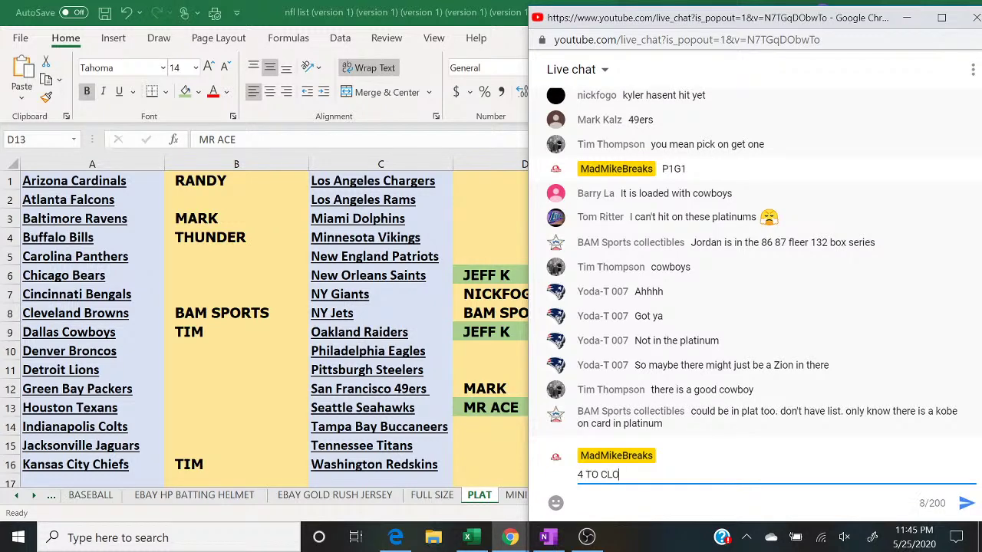
pyautogui.press('Return')
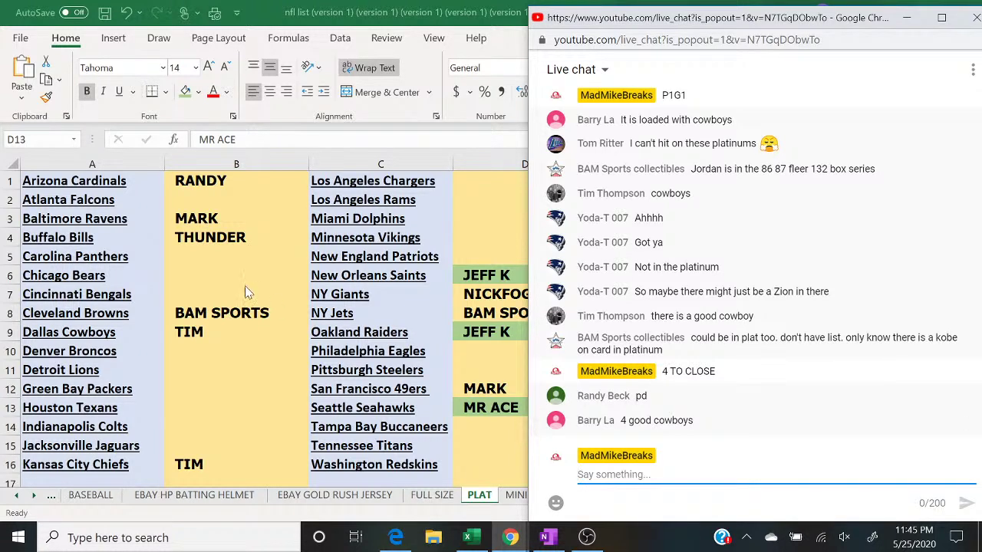
pyautogui.hotkey('alt', 'Tab')
# Step: Shade B1 beside the Arizona Cardinals green, then bring up the random.org list results
pyautogui.click(202, 181)
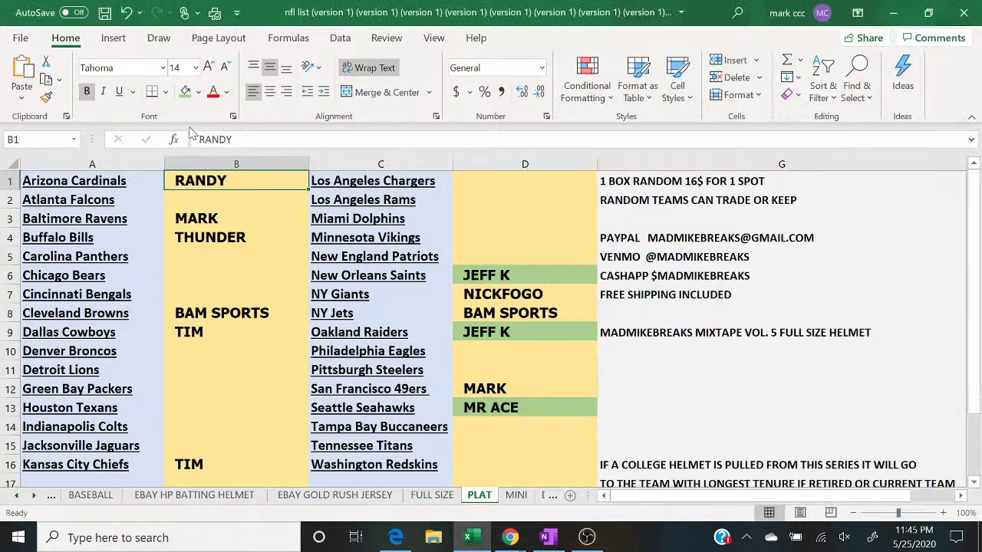
pyautogui.click(185, 91)
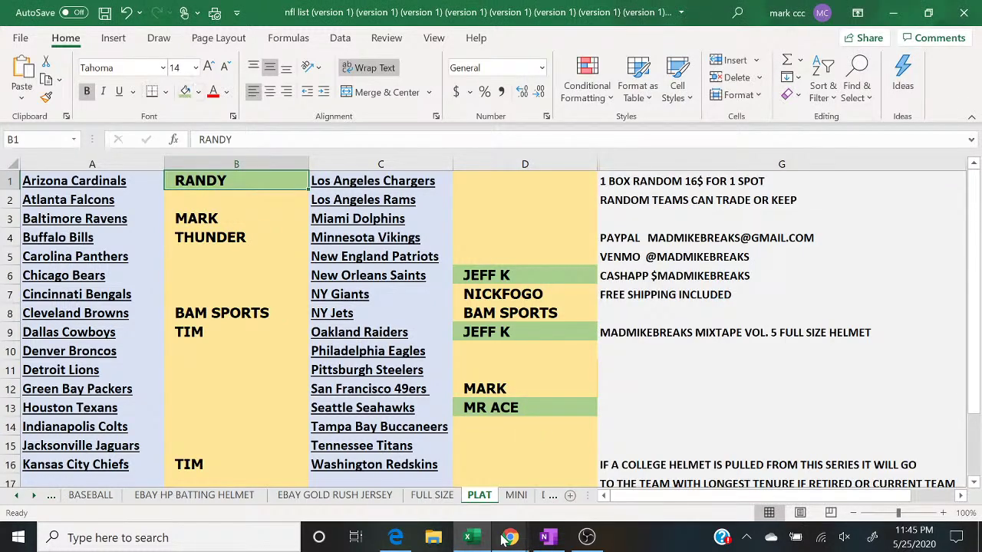
pyautogui.moveTo(510, 537)
pyautogui.click(593, 478)
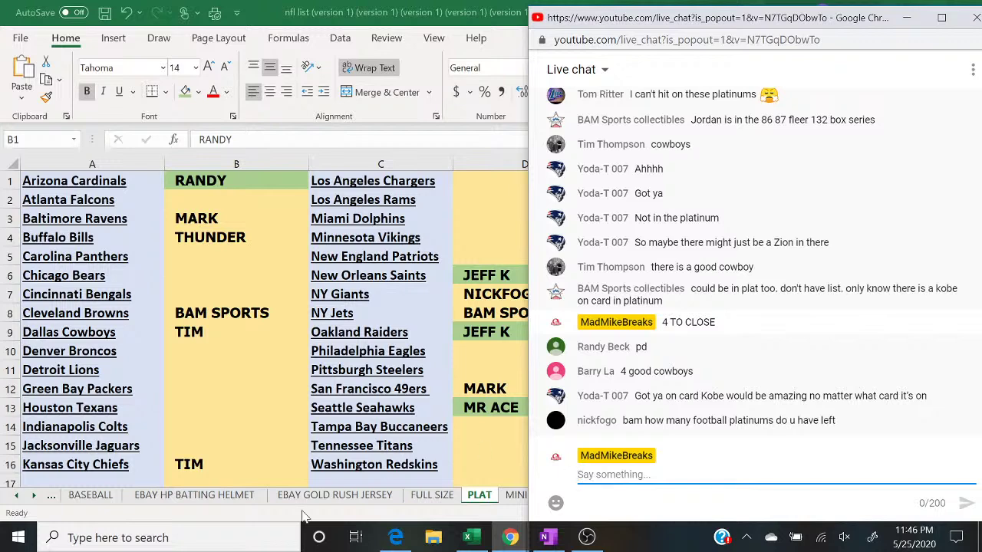
pyautogui.click(395, 538)
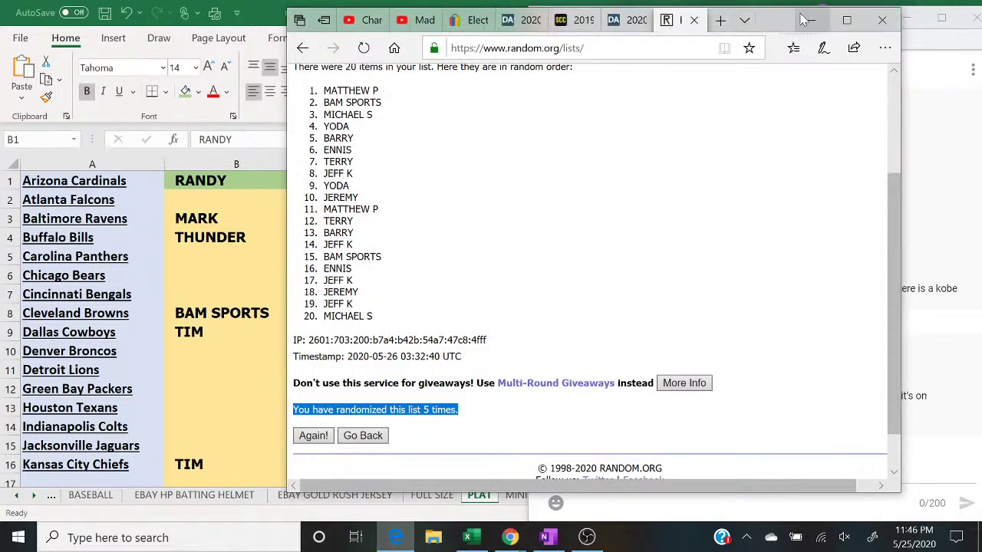
# Step: Maximize Edge and open the Hit Parade Series 5 product's card image gallery
pyautogui.click(847, 20)
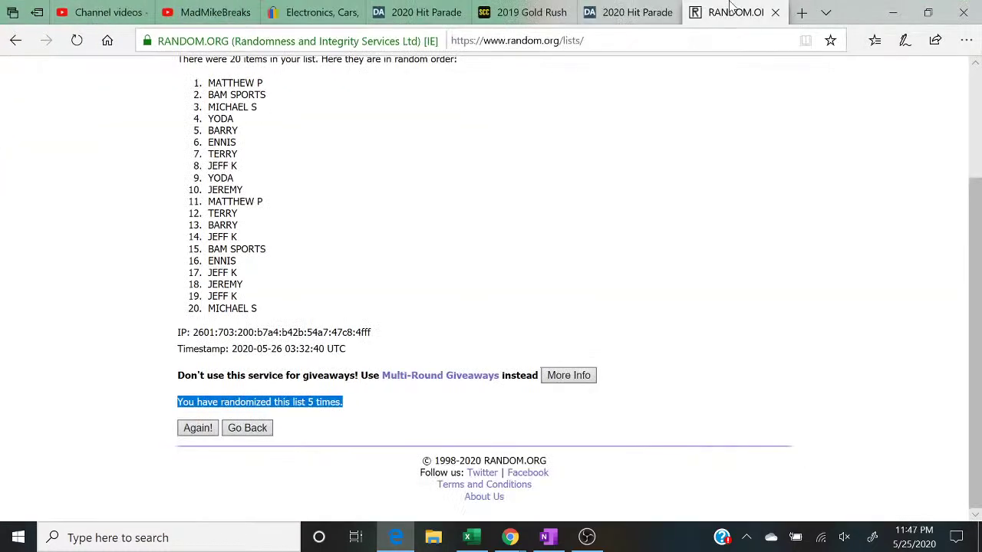
pyautogui.click(637, 9)
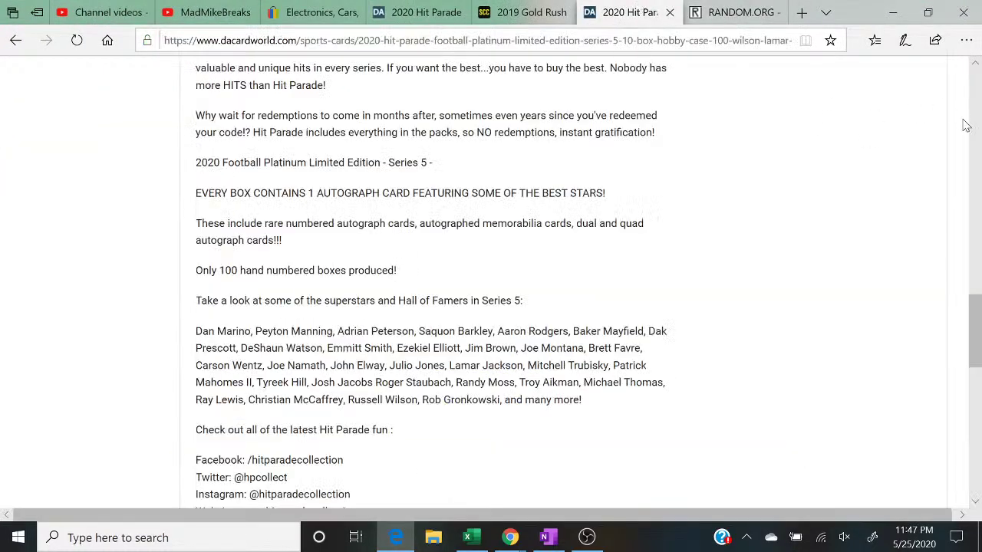
pyautogui.scroll(4, 980, 125)
pyautogui.scroll(5, 573, 215)
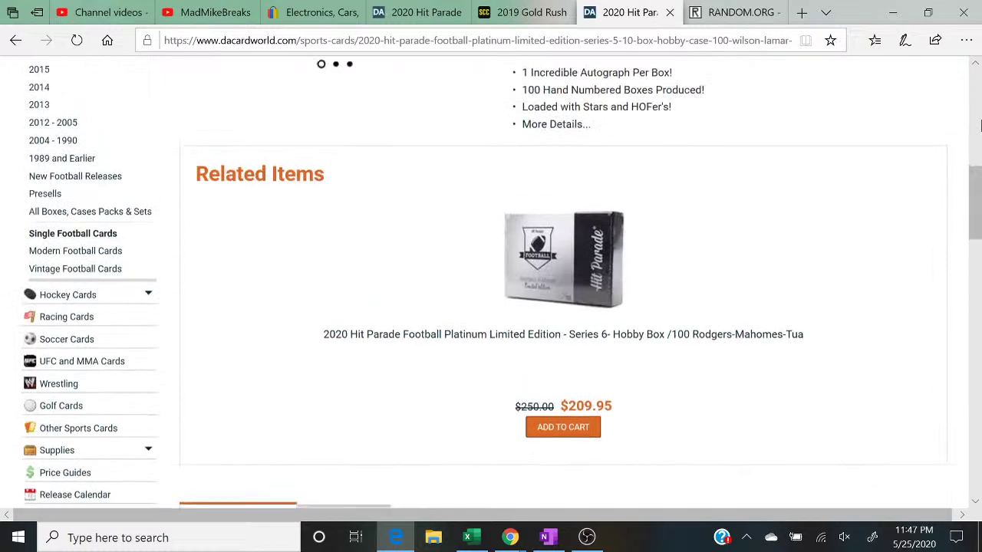
pyautogui.scroll(2, 576, 216)
pyautogui.scroll(2, 575, 216)
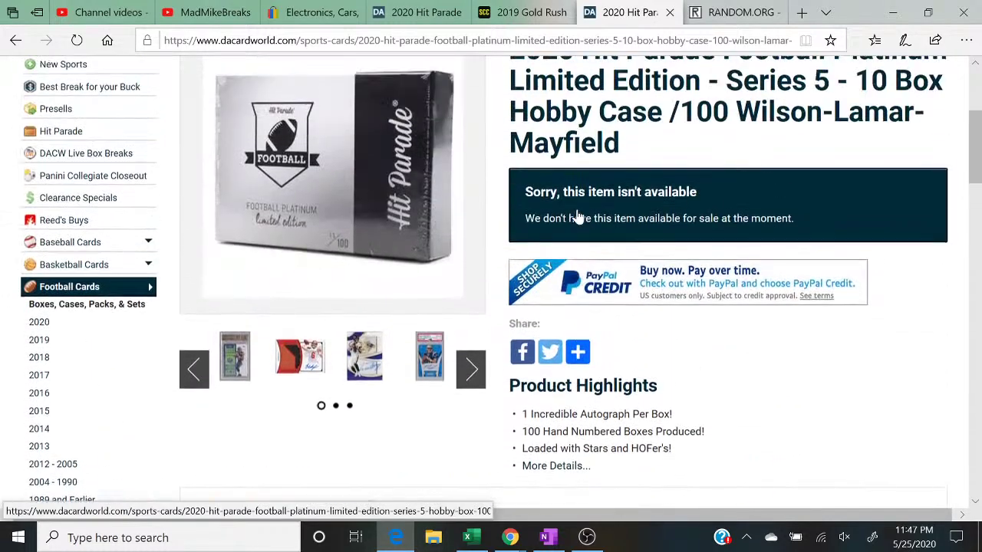
pyautogui.click(232, 374)
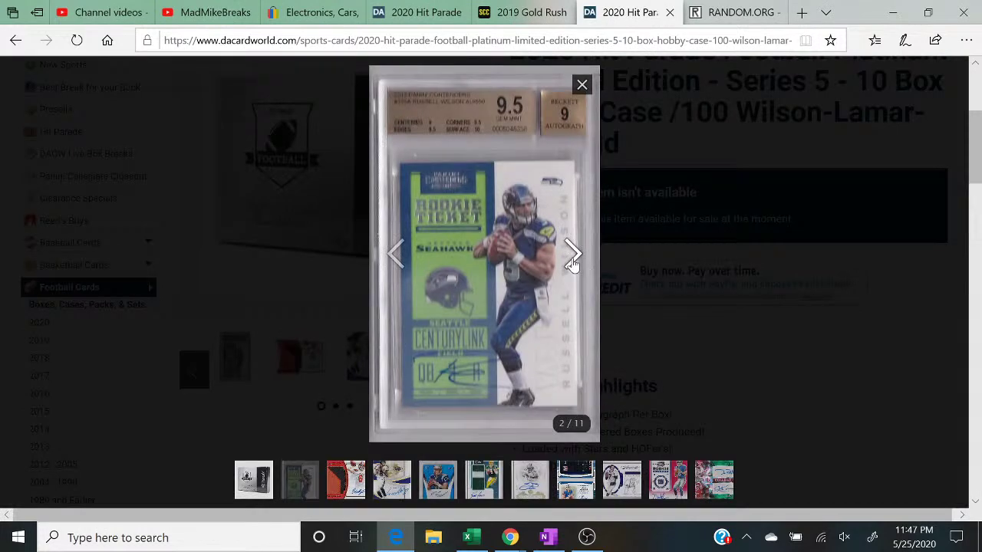
# Step: Page through the card images to 11 of 11 and close the gallery
pyautogui.click(573, 254)
pyautogui.click(573, 265)
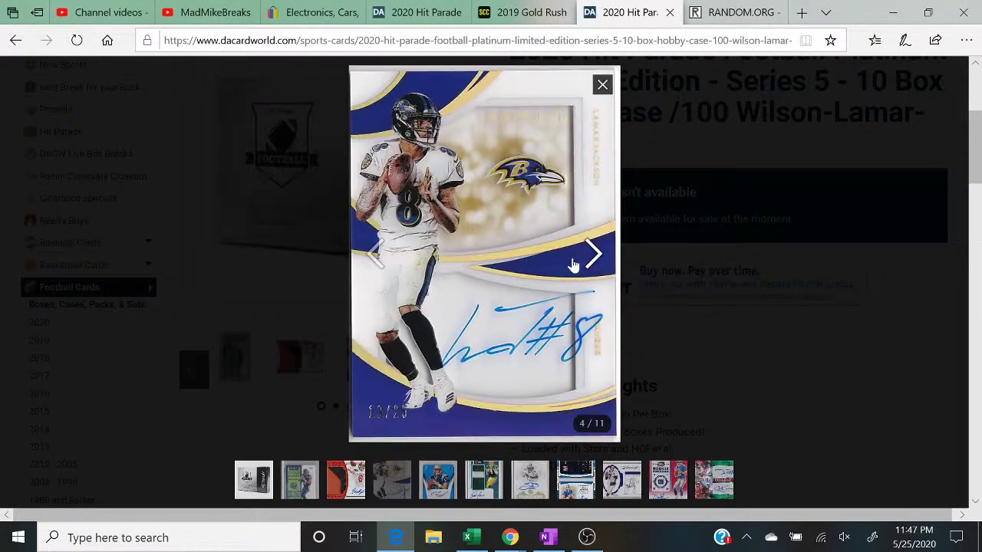
pyautogui.click(573, 265)
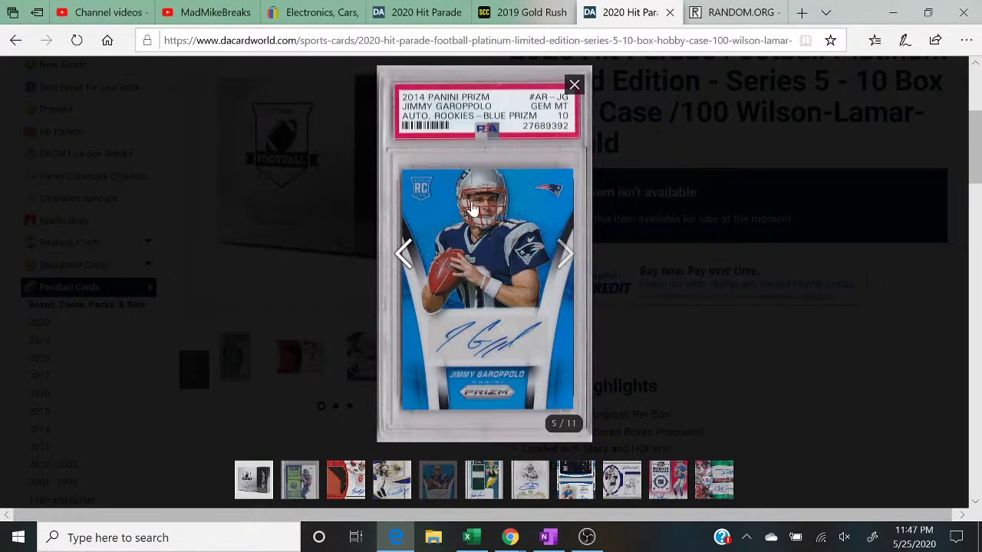
pyautogui.click(564, 255)
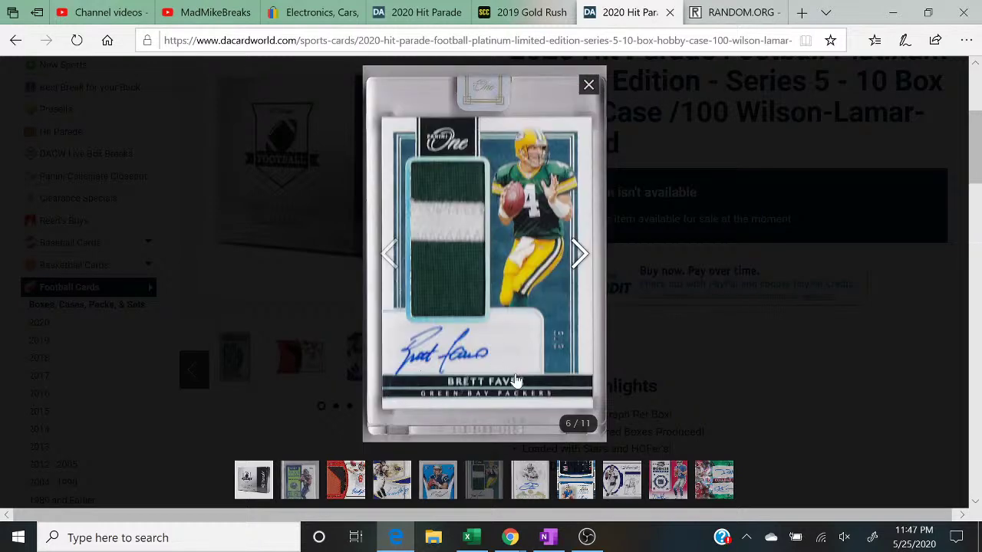
pyautogui.click(577, 255)
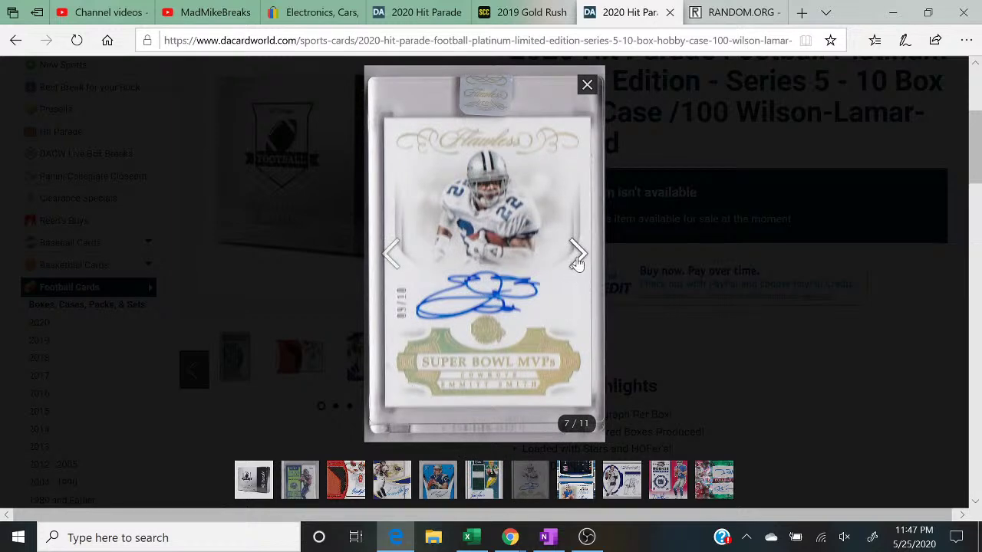
pyautogui.click(578, 257)
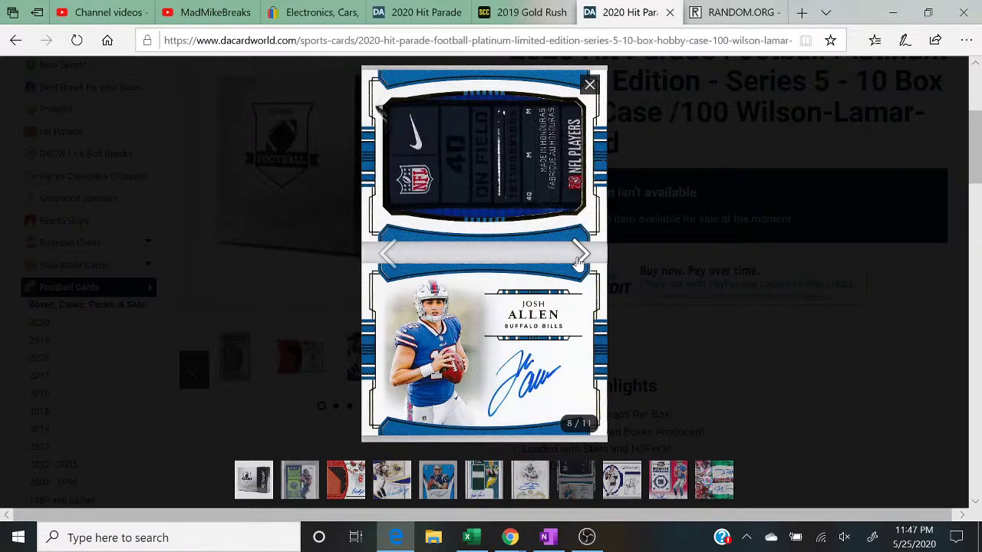
pyautogui.click(580, 259)
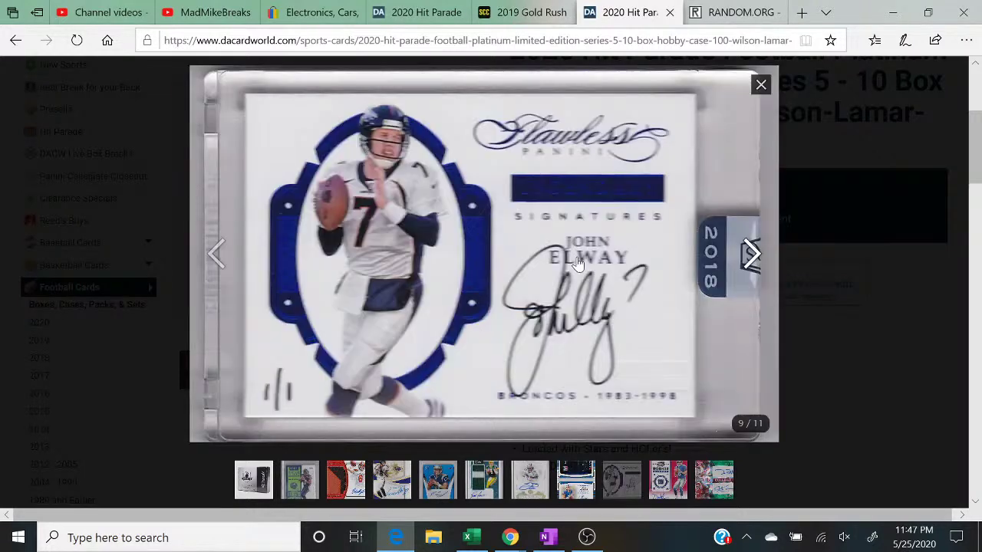
pyautogui.click(750, 257)
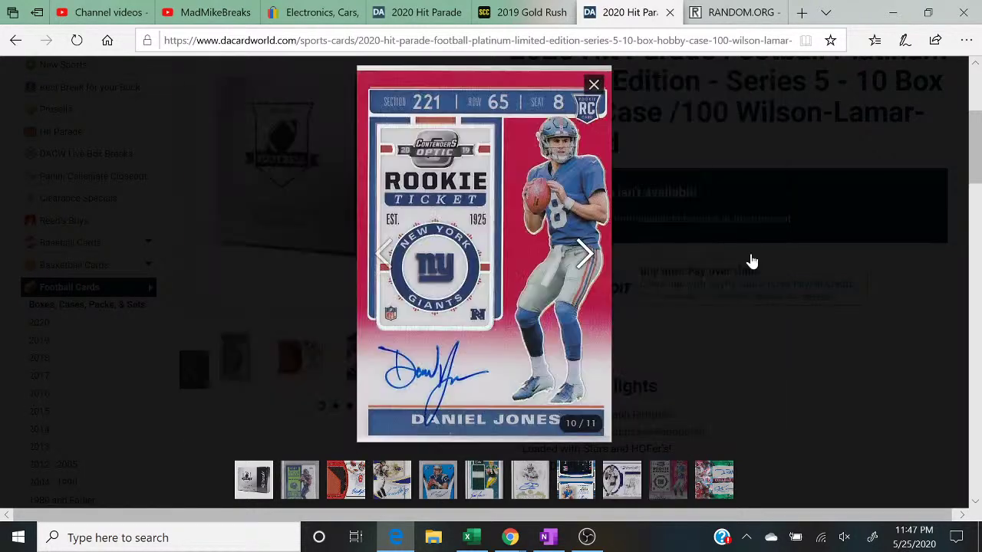
pyautogui.click(583, 255)
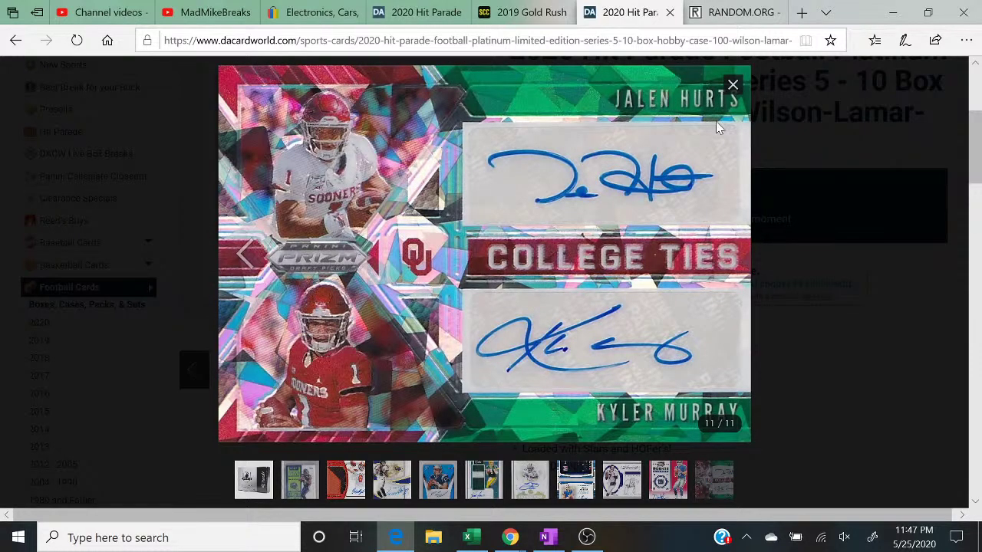
pyautogui.click(733, 85)
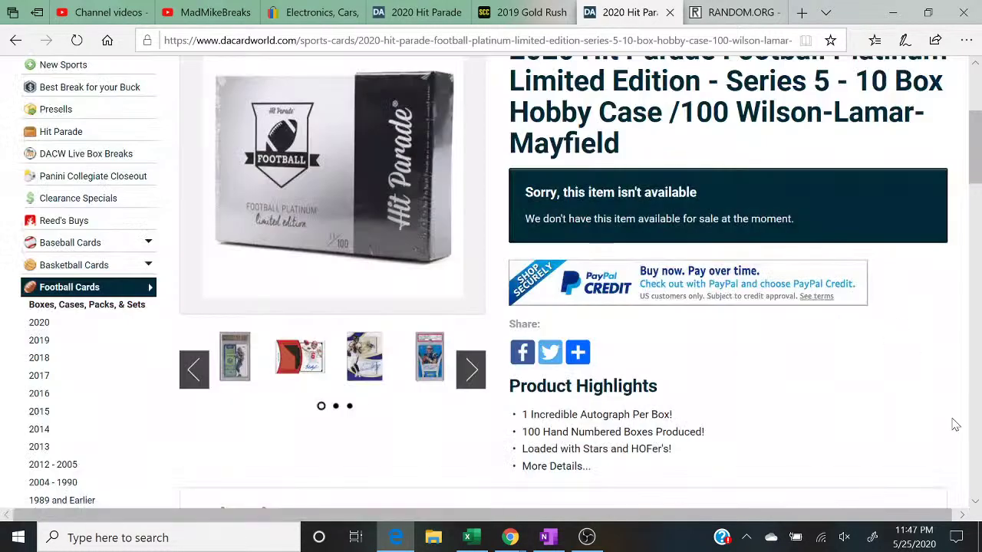
pyautogui.scroll(-1, 959, 437)
# Step: Read the Series 5 item description and star list, then return to the PLAT sheet
pyautogui.scroll(-6, 979, 458)
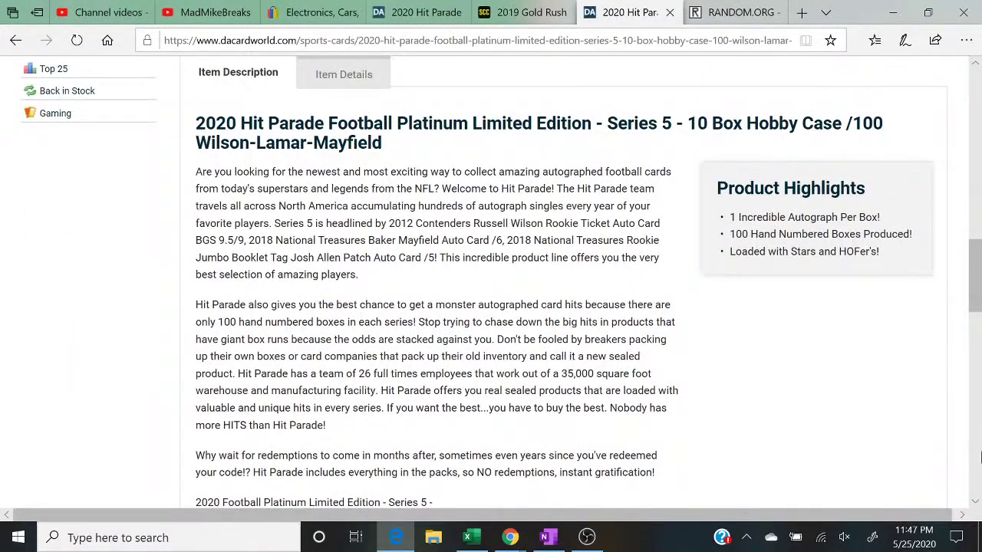
pyautogui.scroll(-5, 979, 458)
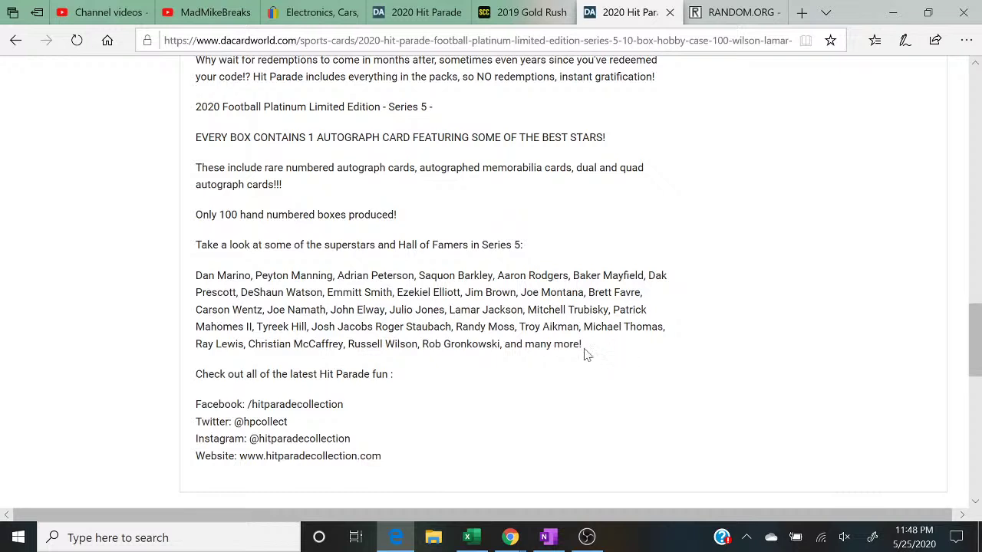
pyautogui.click(470, 538)
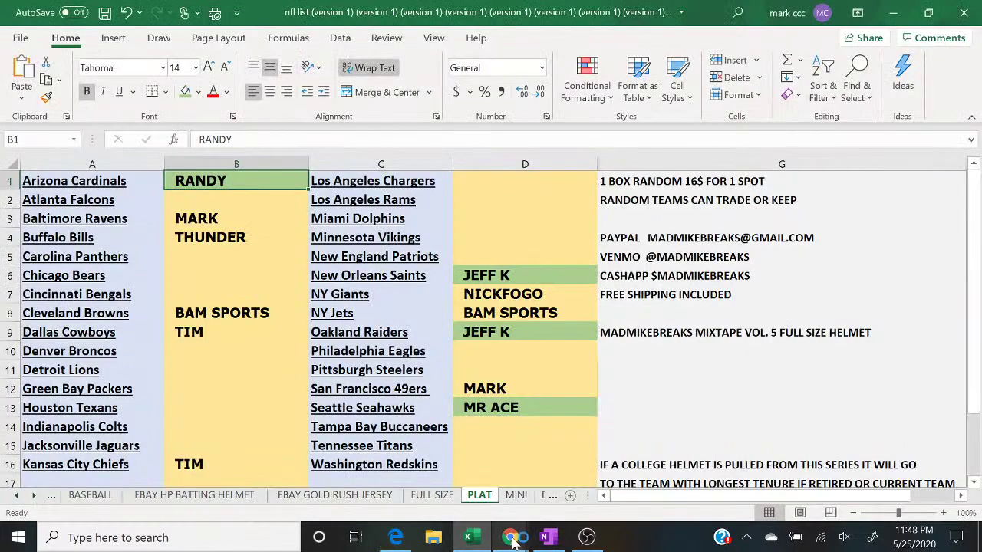
# Step: Bring the live chat popout over the sheet and highlight, then clear, one viewer's message
pyautogui.click(603, 498)
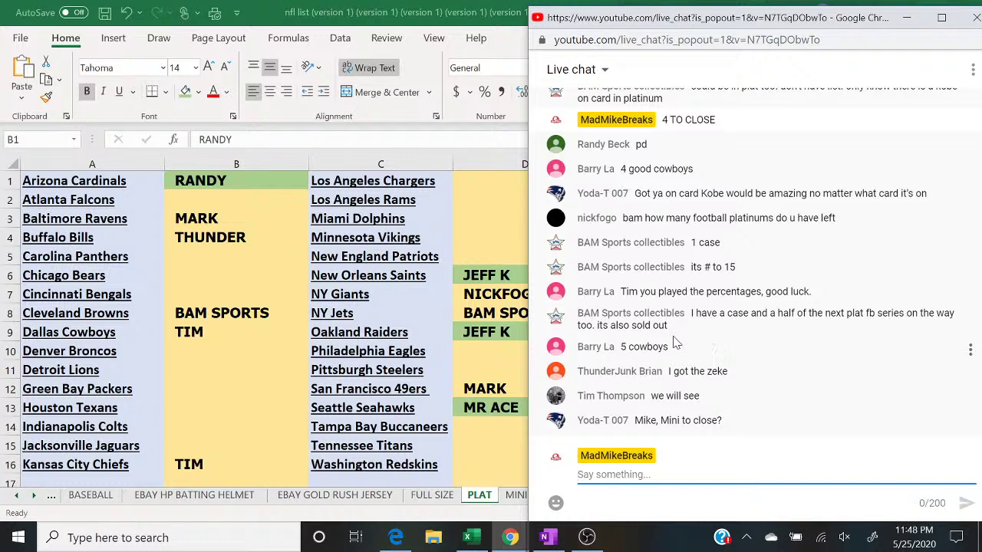
pyautogui.moveTo(689, 396); pyautogui.dragTo(577, 396)
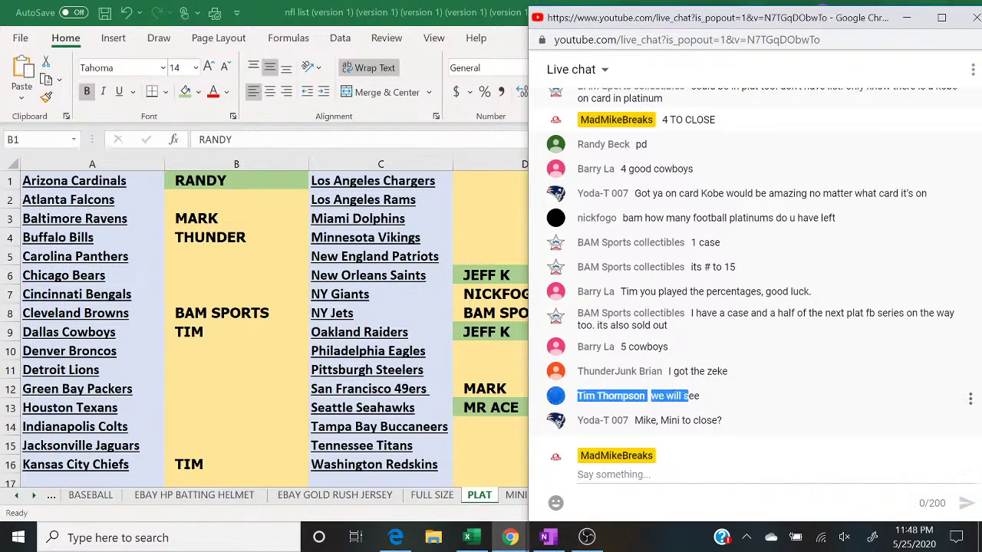
pyautogui.click(805, 403)
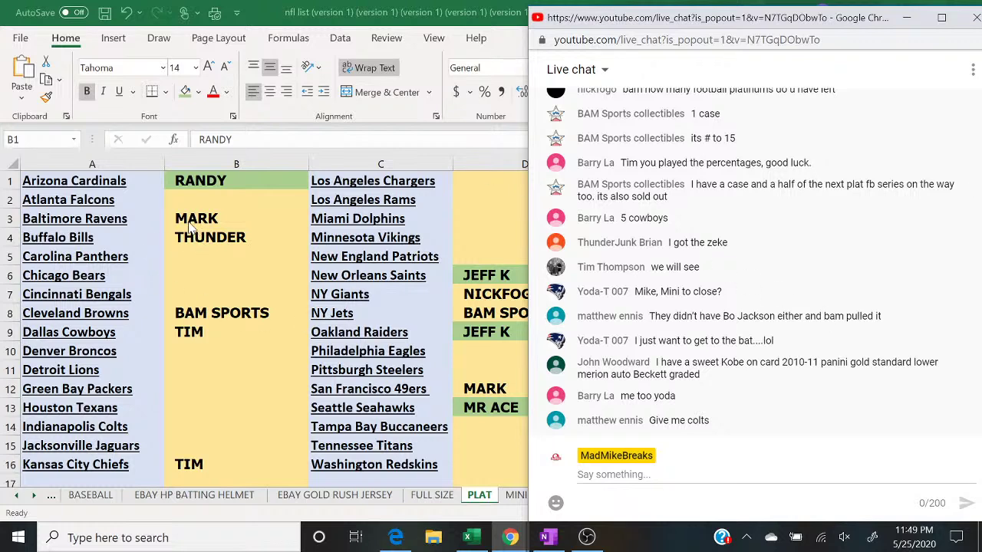
# Step: Shade the buyer names in B9 and B16 green with Fill Color
pyautogui.click(197, 335)
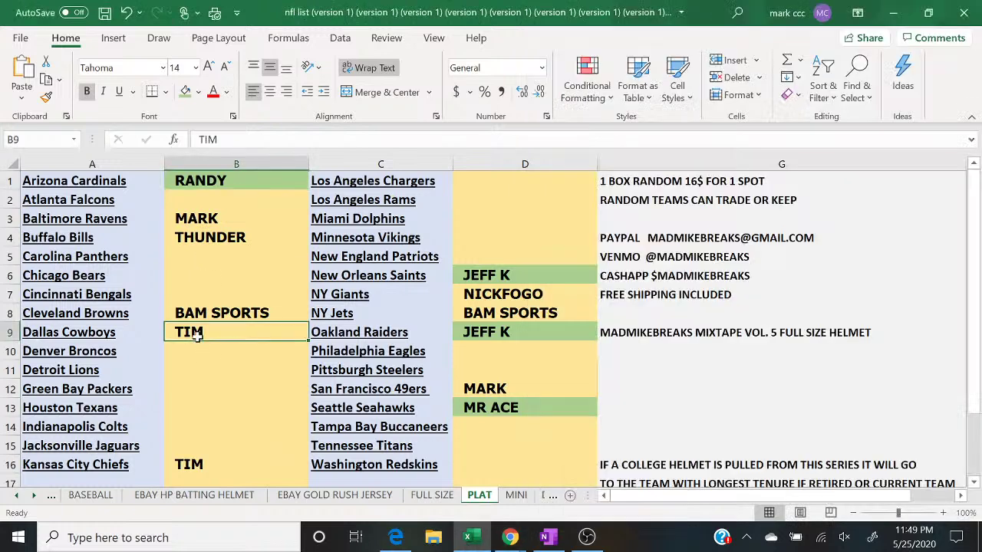
pyautogui.click(184, 91)
pyautogui.press('Down')
pyautogui.press('Down')
pyautogui.press('Down')
pyautogui.press('Down')
pyautogui.press('Down')
pyautogui.press('Down')
pyautogui.press('Down')
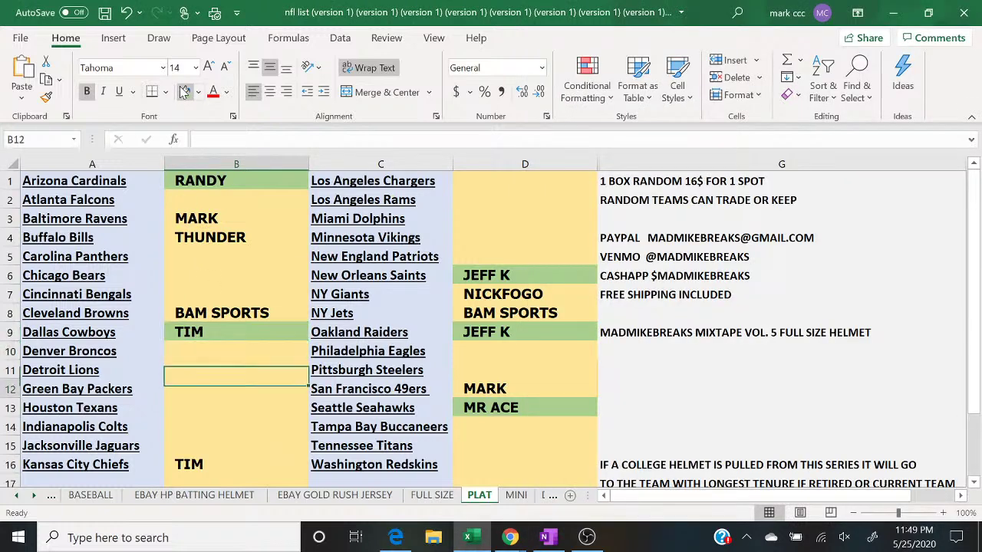
pyautogui.click(184, 91)
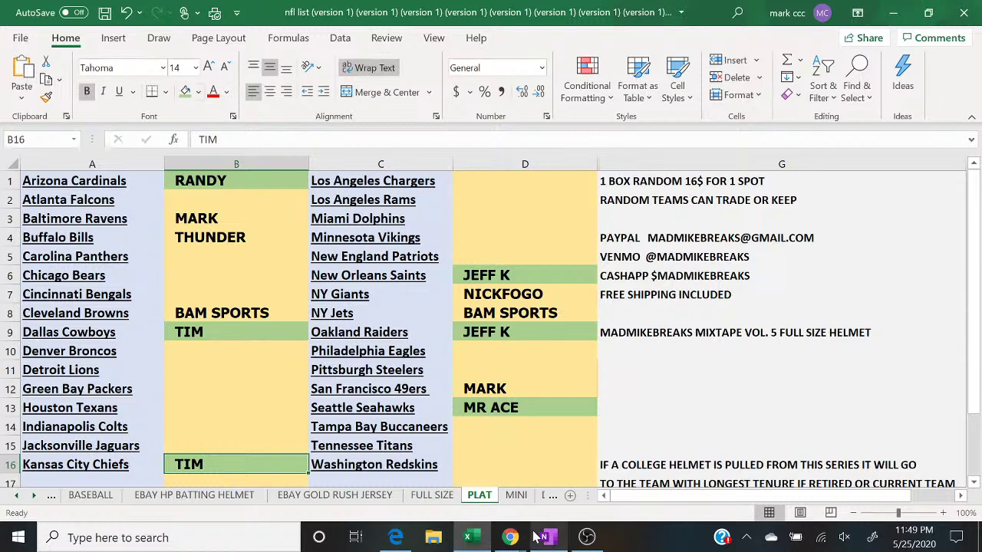
# Step: Enter the Indianapolis Colts buyer's name in B14, checking the live chat before and after
pyautogui.moveTo(516, 537)
pyautogui.click(581, 476)
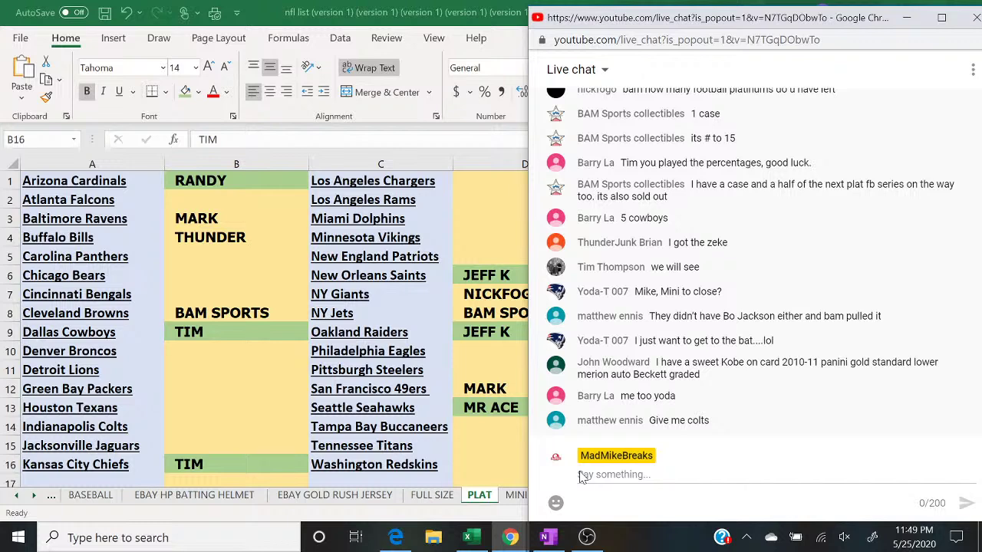
pyautogui.click(188, 425)
pyautogui.write('ENNIS')
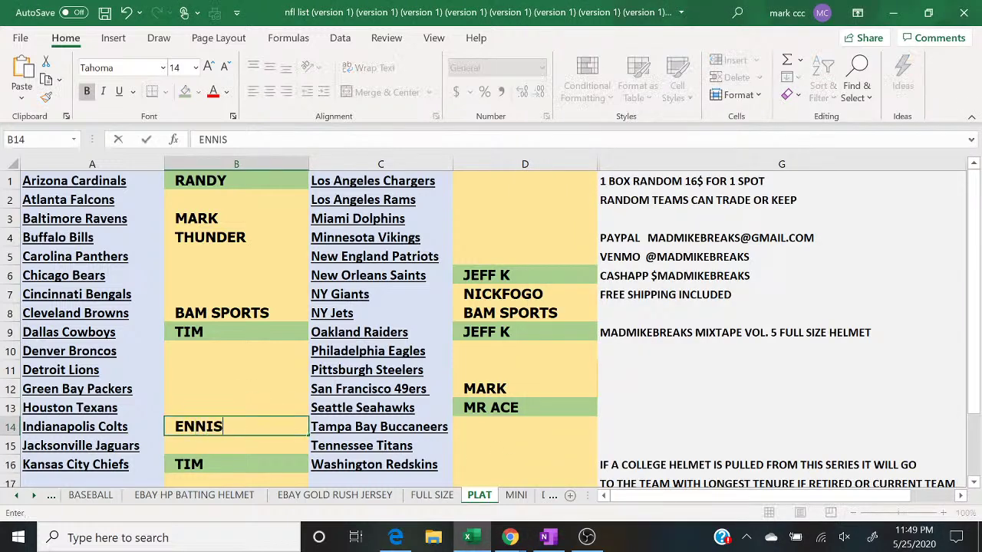
pyautogui.click(510, 537)
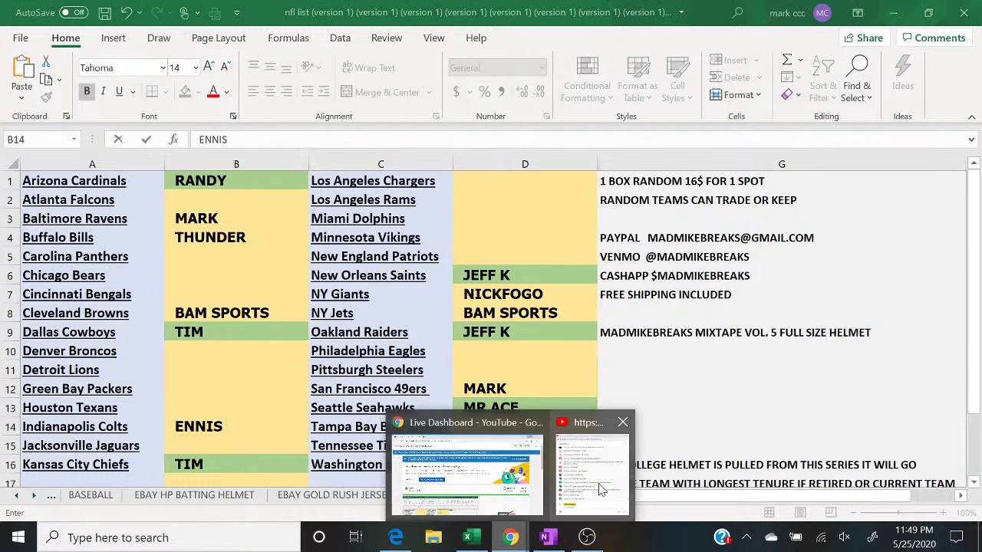
pyautogui.click(613, 486)
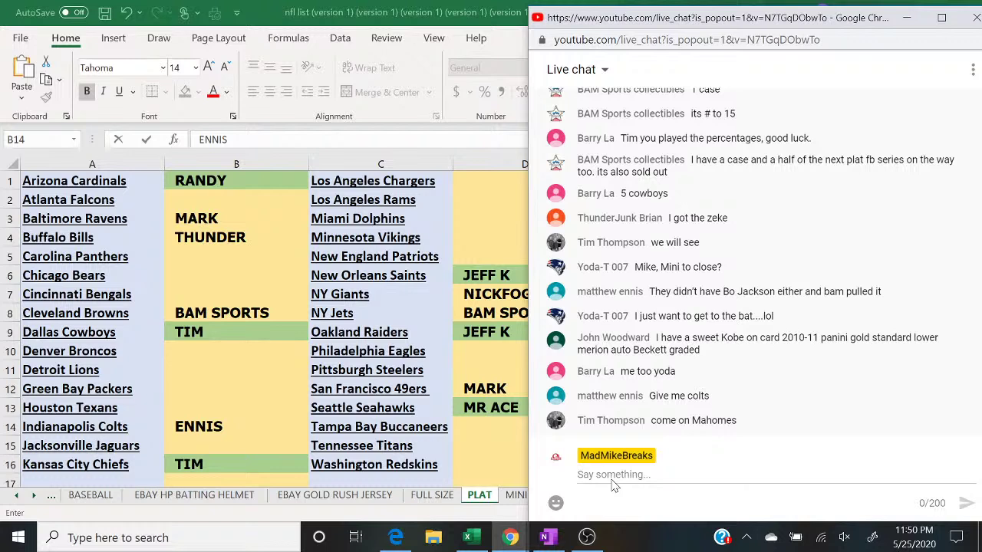
# Step: Post '3 TO CLOSE' in the live chat
pyautogui.click(613, 484)
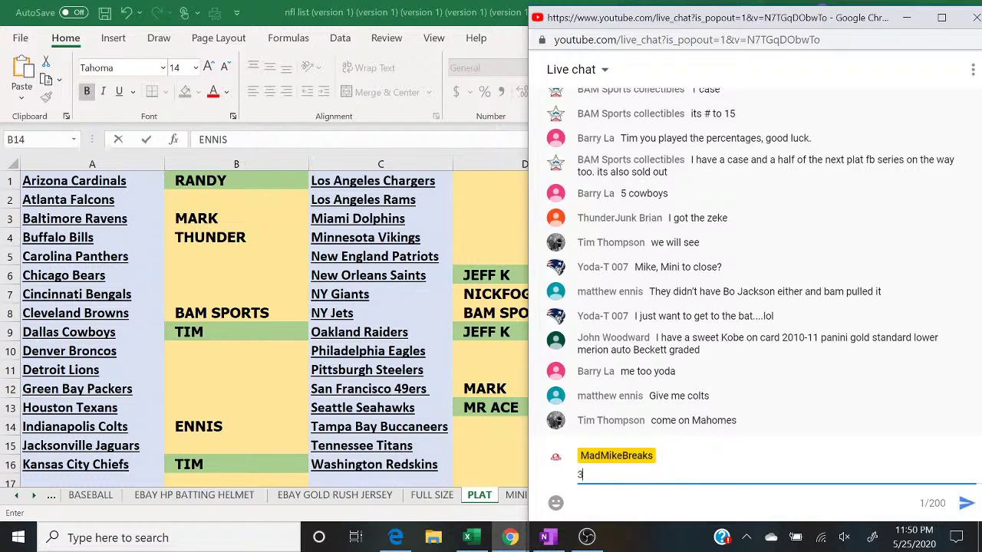
pyautogui.write('3 TO CLOSE')
pyautogui.press('Return')
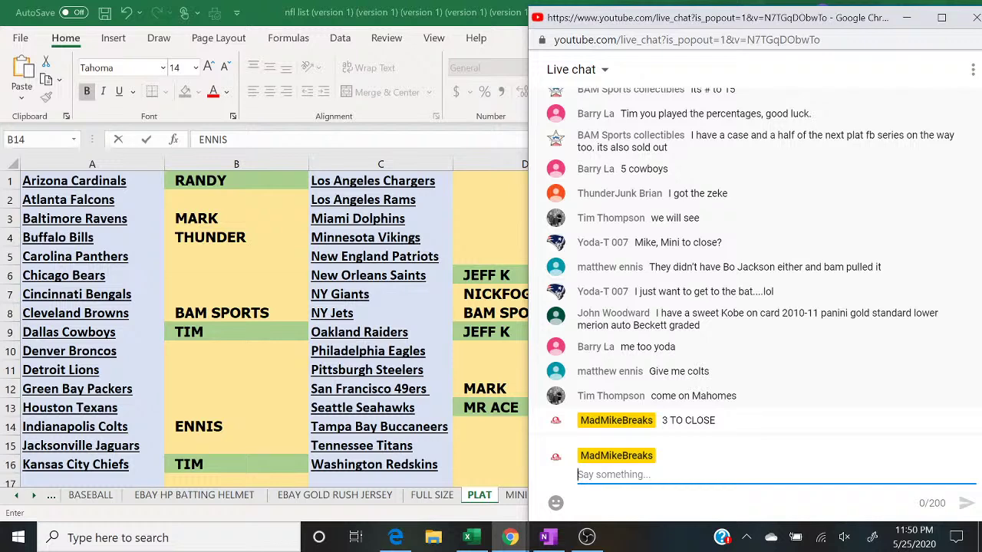
# Step: Post the filler announcement in chat: $16 spot, 6 spots total, top 3 win
pyautogui.write('FILLER TO')
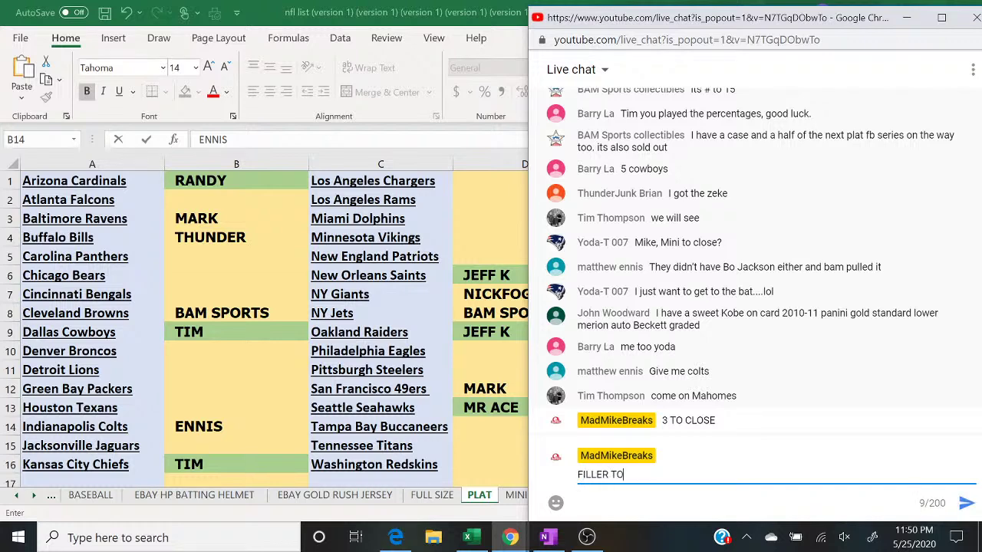
pyautogui.write(' CLOSE')
pyautogui.write('16')
pyautogui.write('1')
pyautogui.press('BackSpace')
pyautogui.write('$ SPOT 6 SPOTS')
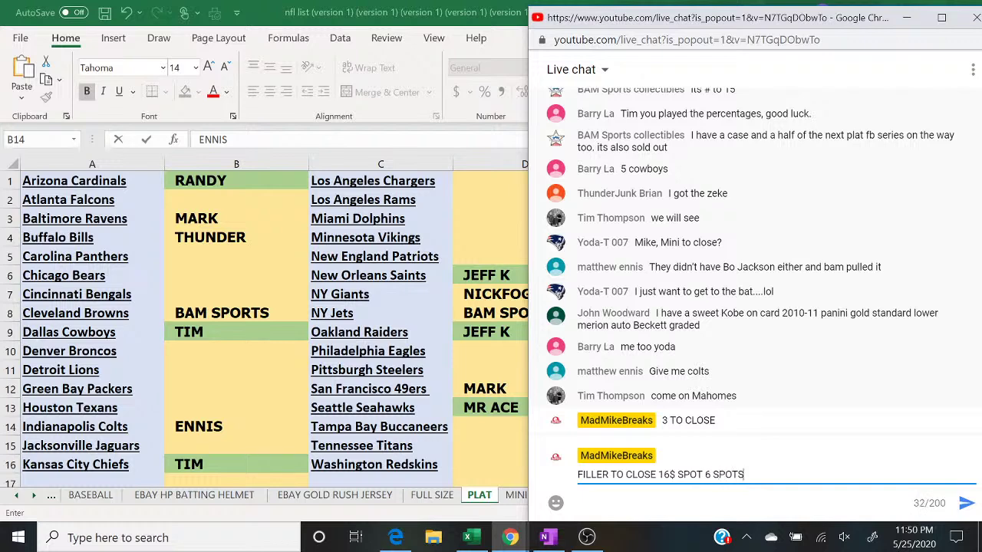
pyautogui.write(' TOTAL TOP 3 WIN')
pyautogui.press('Return')
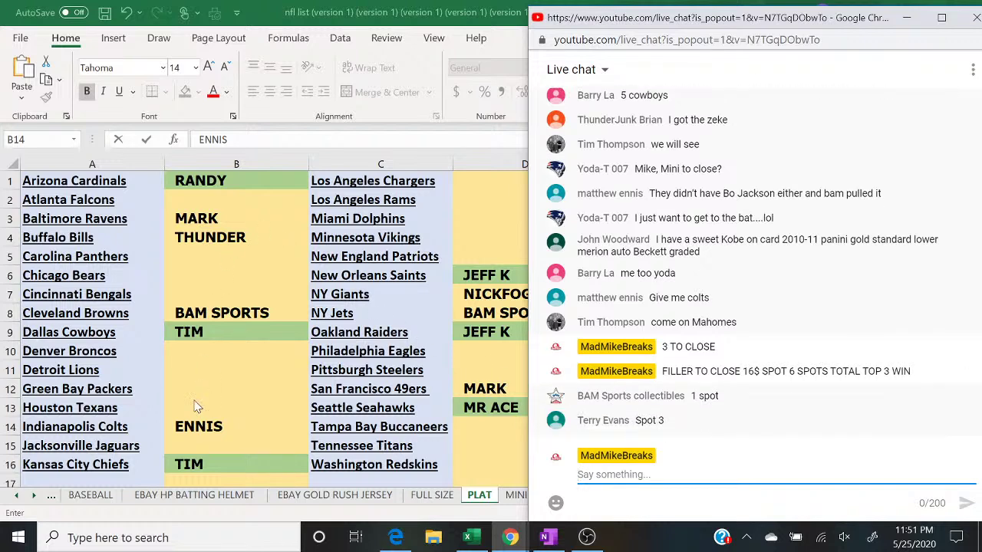
pyautogui.click(190, 435)
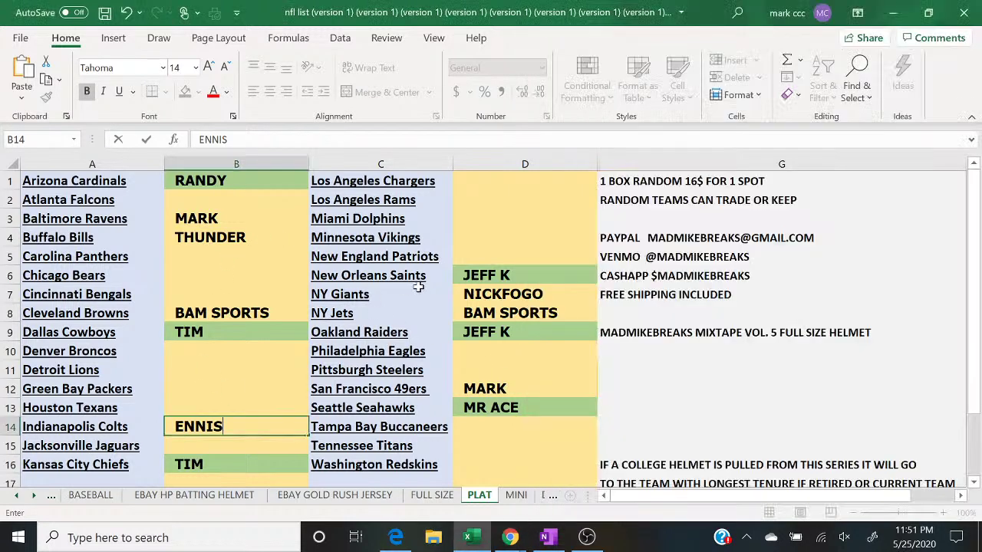
# Step: Confirm the Colts buyer name in B14 and shade that cell green
pyautogui.write('ENNIS')
pyautogui.click(488, 294)
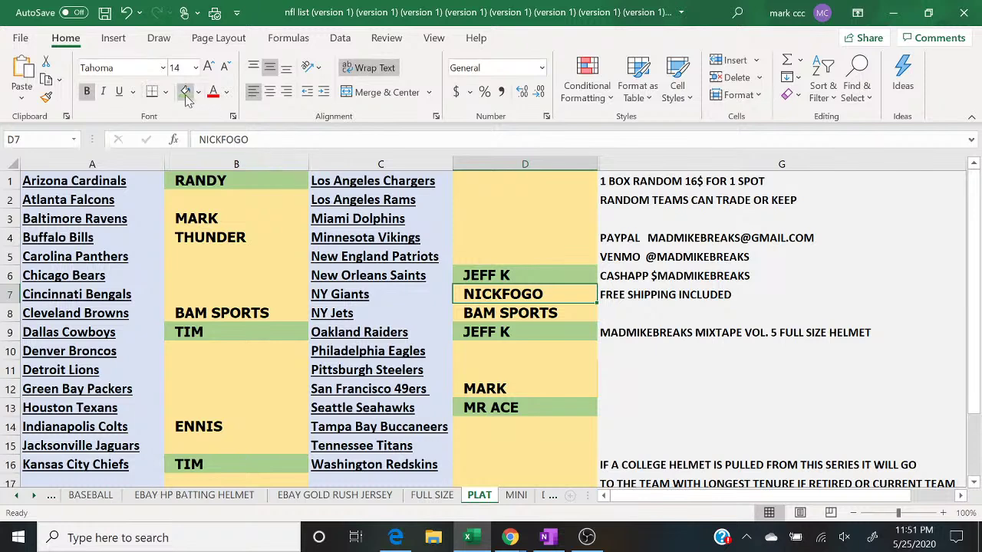
pyautogui.click(242, 422)
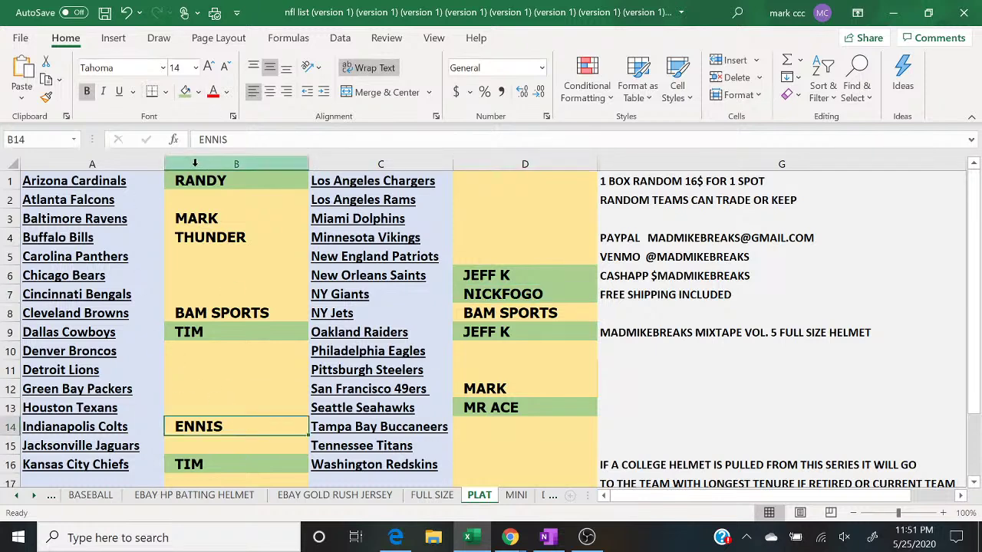
pyautogui.click(187, 92)
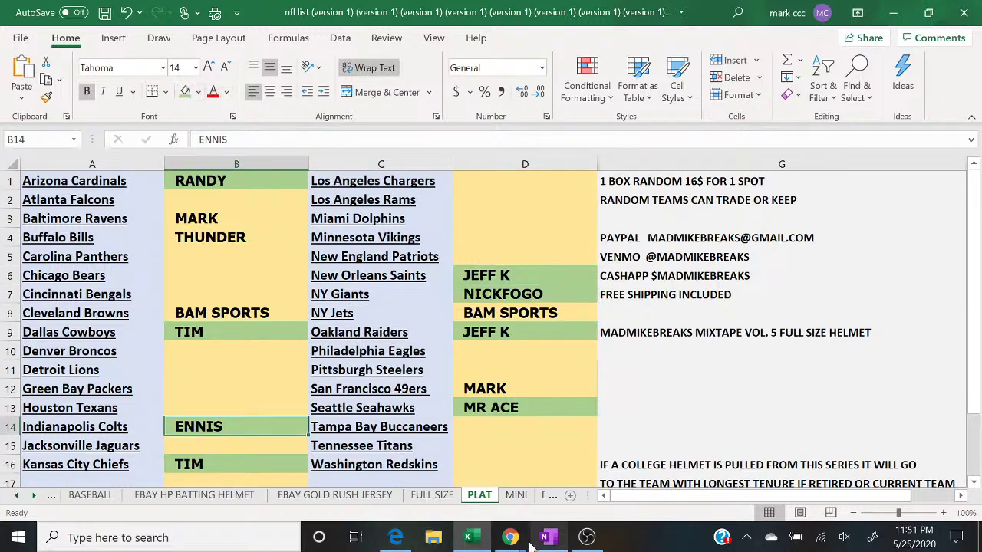
# Step: Bring the live chat, then the Hit Parade browser page, to the front
pyautogui.moveTo(509, 541)
pyautogui.click(587, 483)
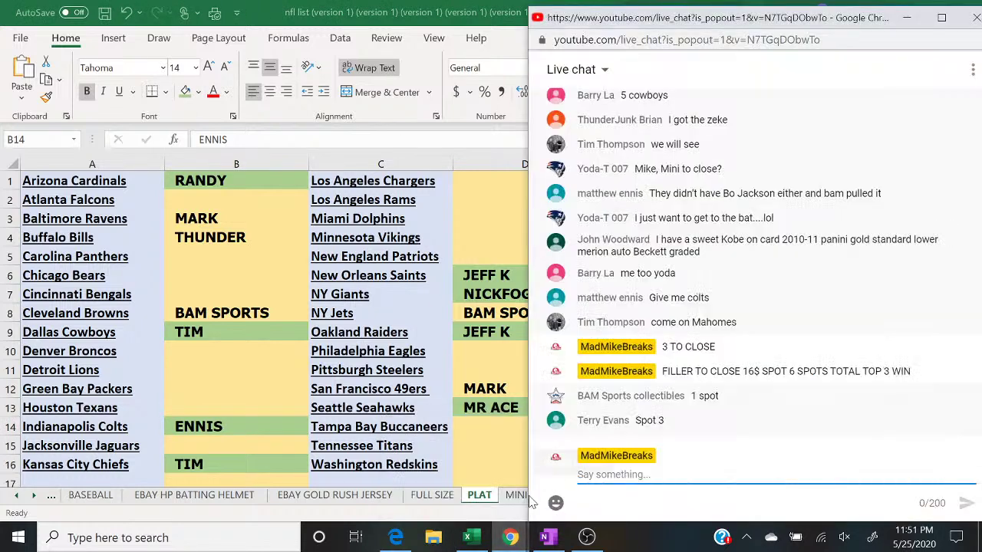
pyautogui.click(398, 537)
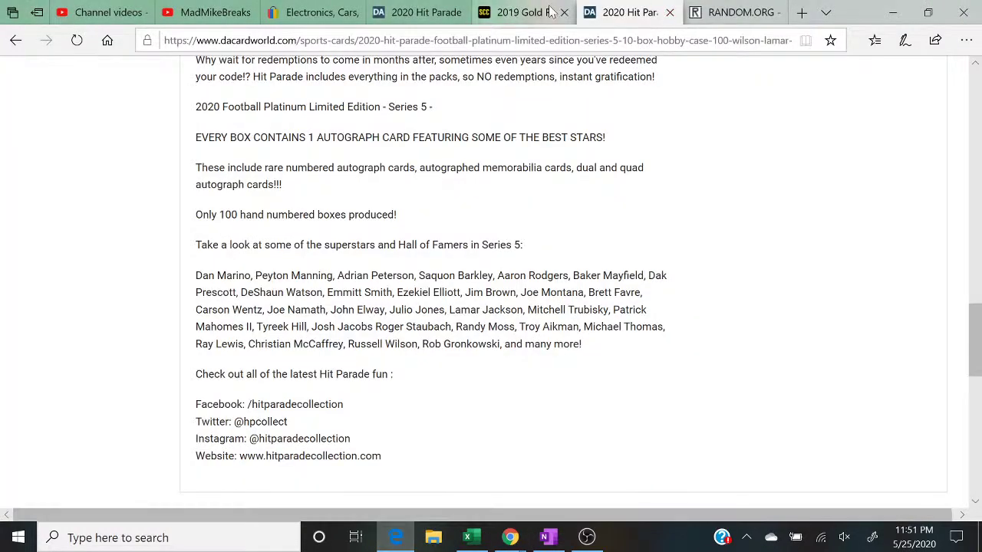
# Step: Open a fresh, empty RANDOM.ORG List Randomizer form
pyautogui.click(733, 12)
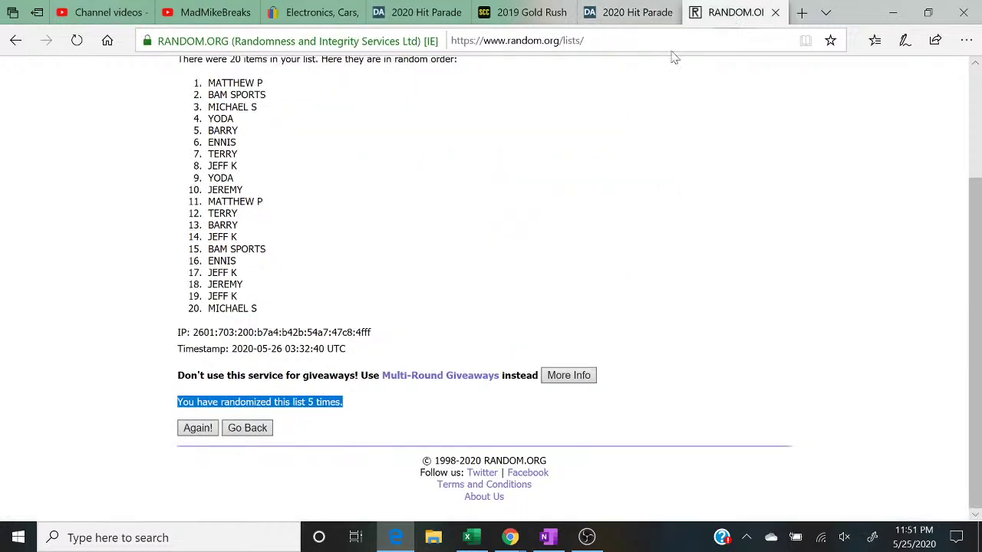
pyautogui.scroll(3, 428, 178)
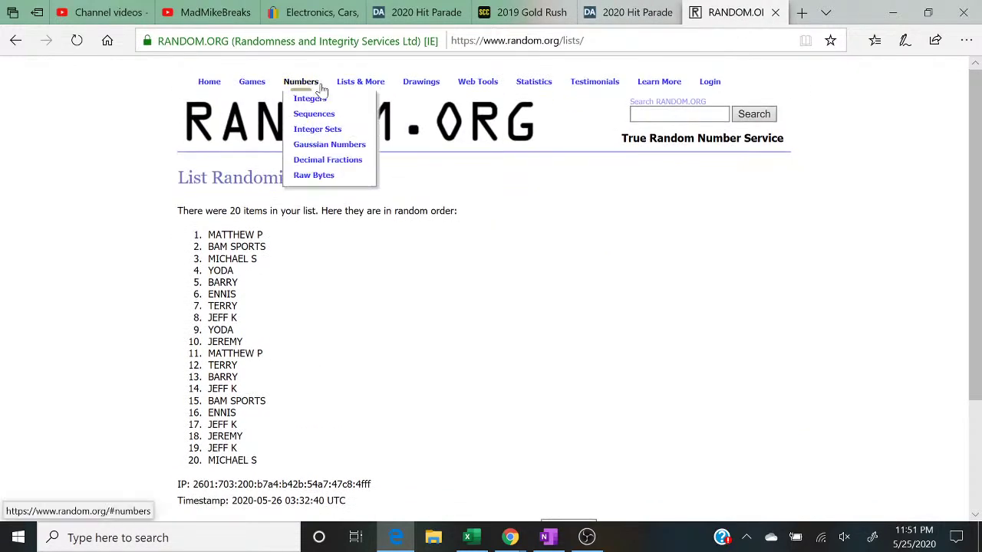
pyautogui.click(356, 102)
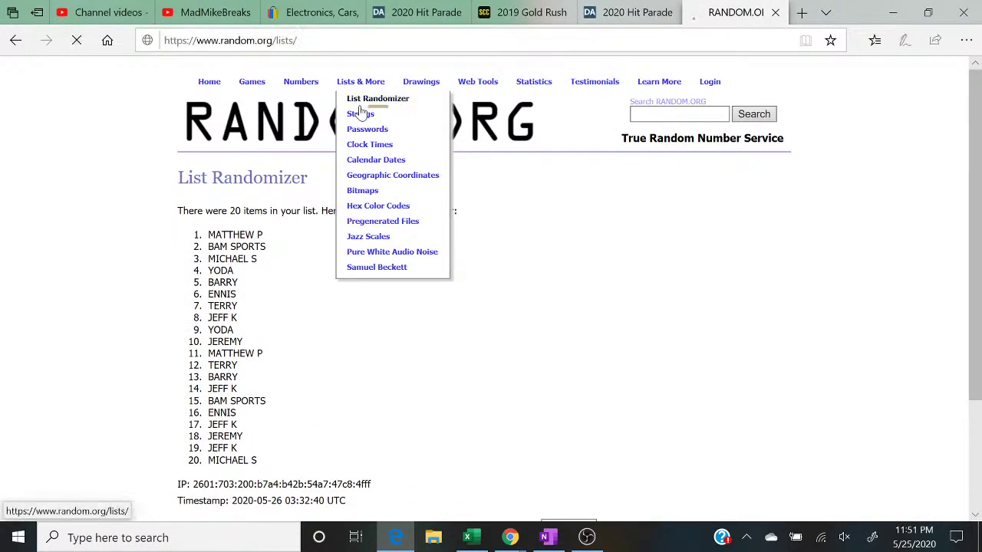
pyautogui.moveTo(511, 540)
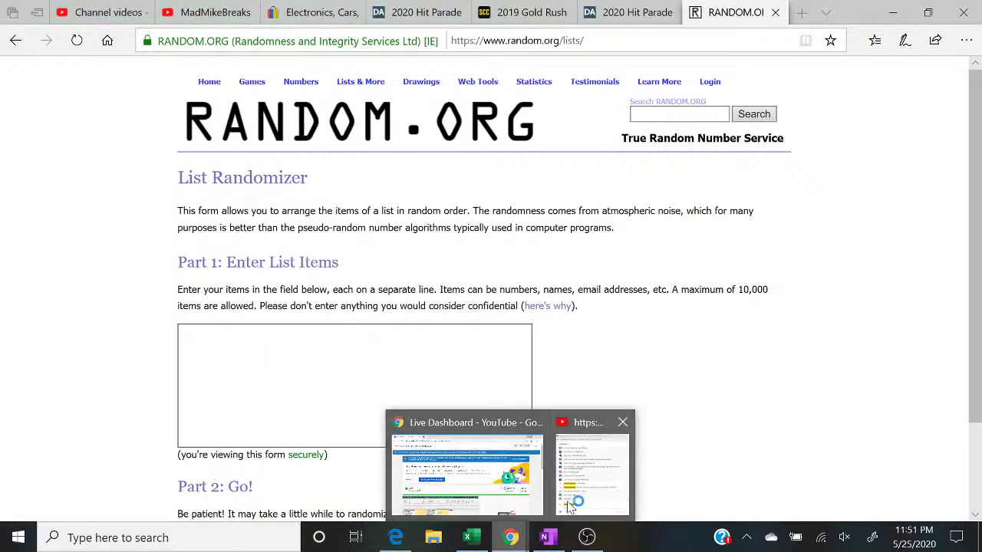
pyautogui.click(607, 486)
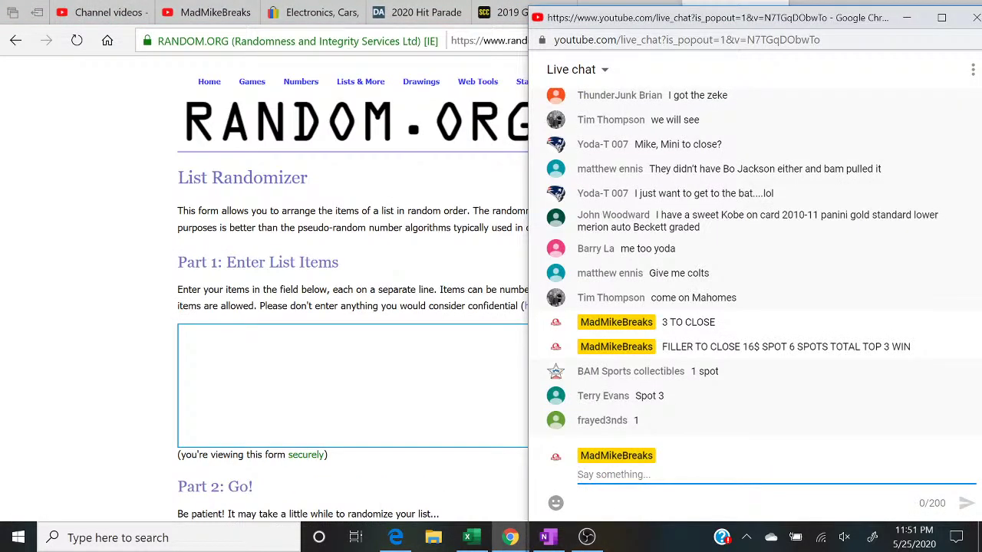
# Step: Enter the first three buyer names on separate lines of the list box
pyautogui.hotkey('alt', 'Tab')
pyautogui.write('BAM SPORTS')
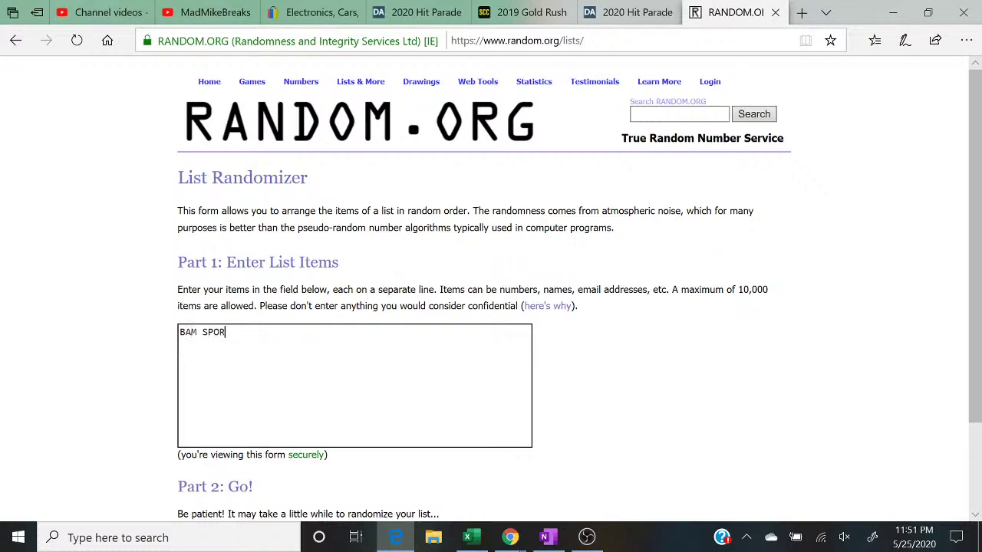
pyautogui.press('Return')
pyautogui.press('Return')
pyautogui.write('TERRY')
pyautogui.press('Return')
pyautogui.moveTo(510, 537)
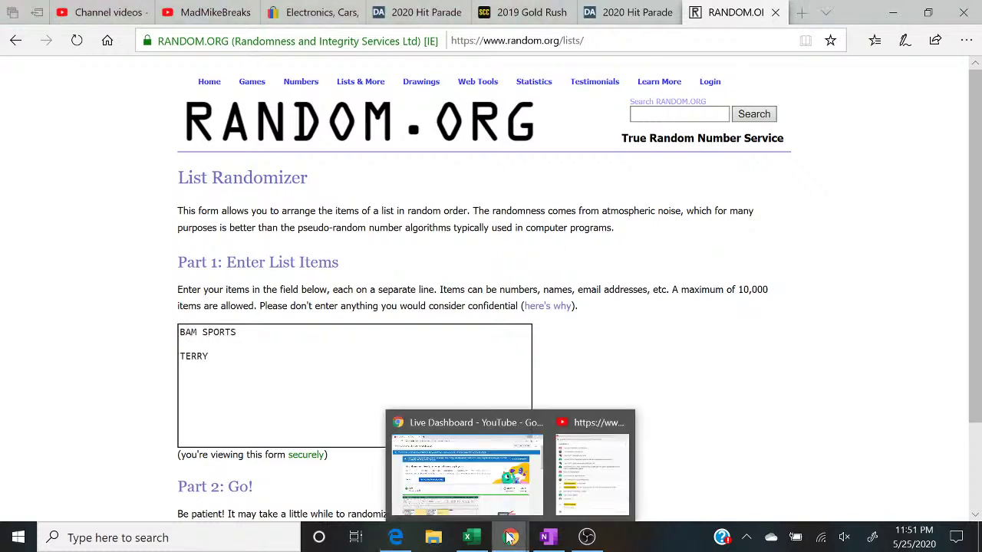
pyautogui.click(579, 503)
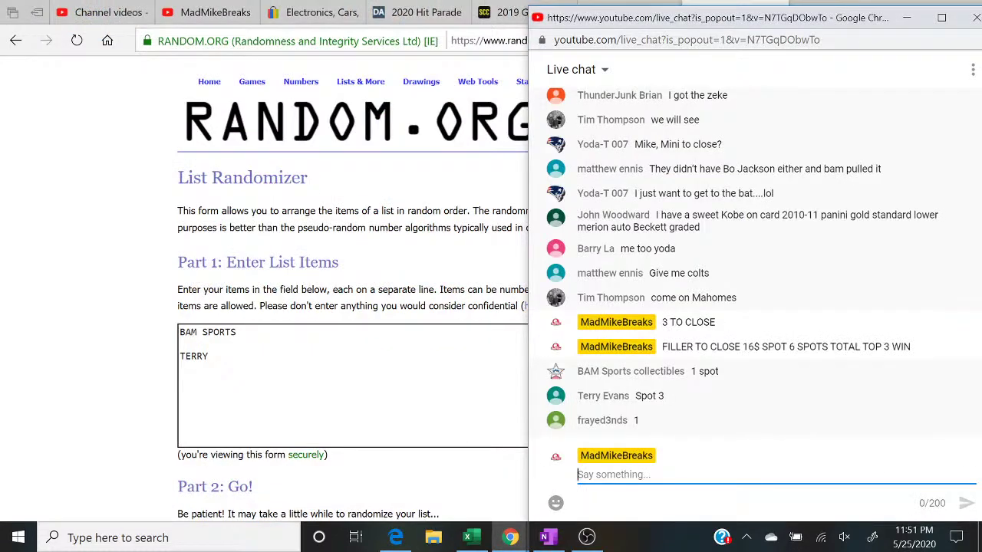
pyautogui.hotkey('alt', 'Tab')
pyautogui.write('F')
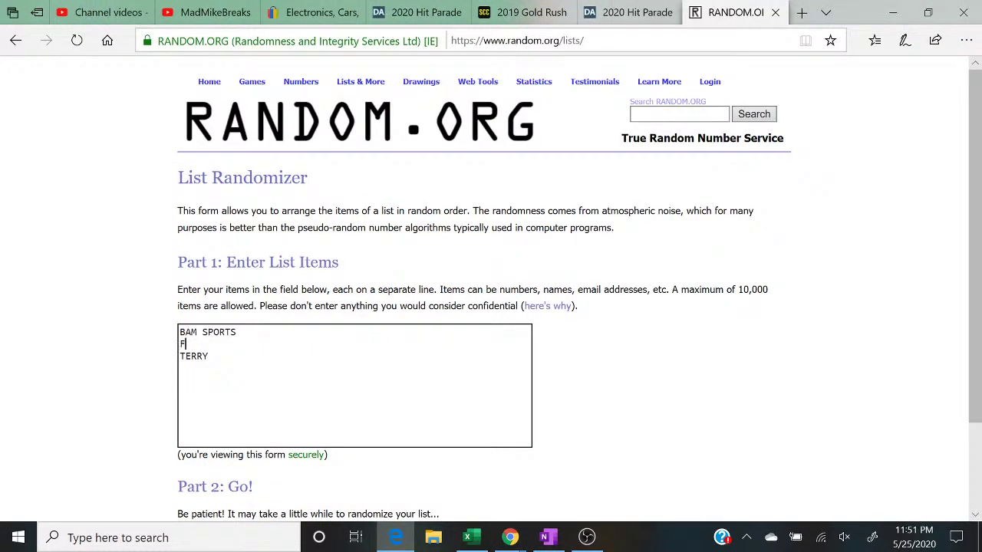
pyautogui.write('RAYED')
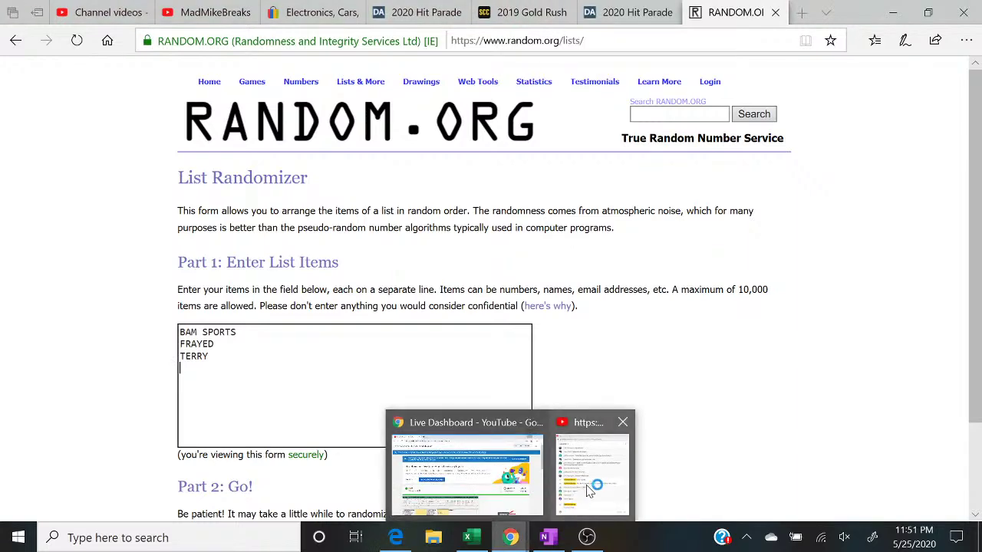
# Step: Add the fourth and fifth buyer names to the list, checking the chat between them
pyautogui.click(591, 489)
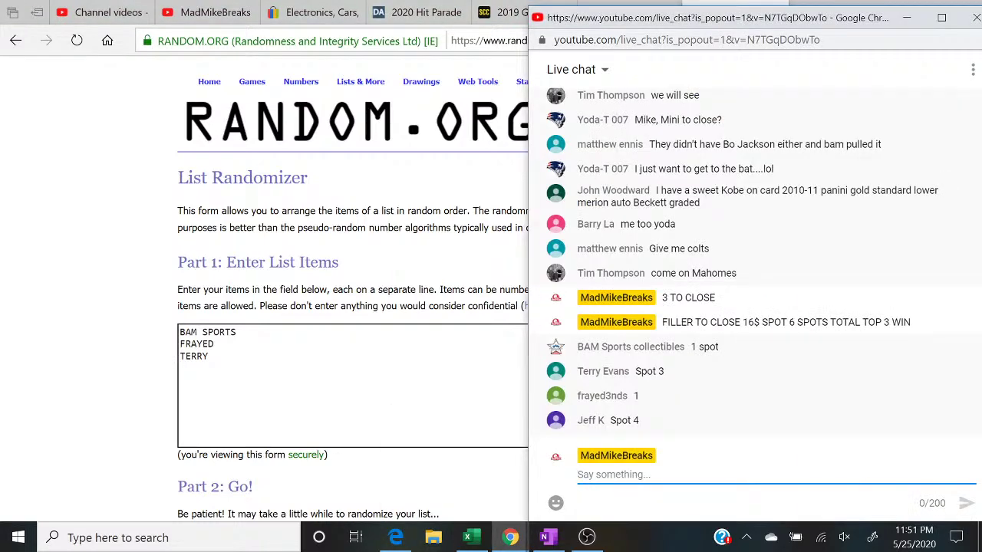
pyautogui.hotkey('alt', 'Tab')
pyautogui.write('JEFF K')
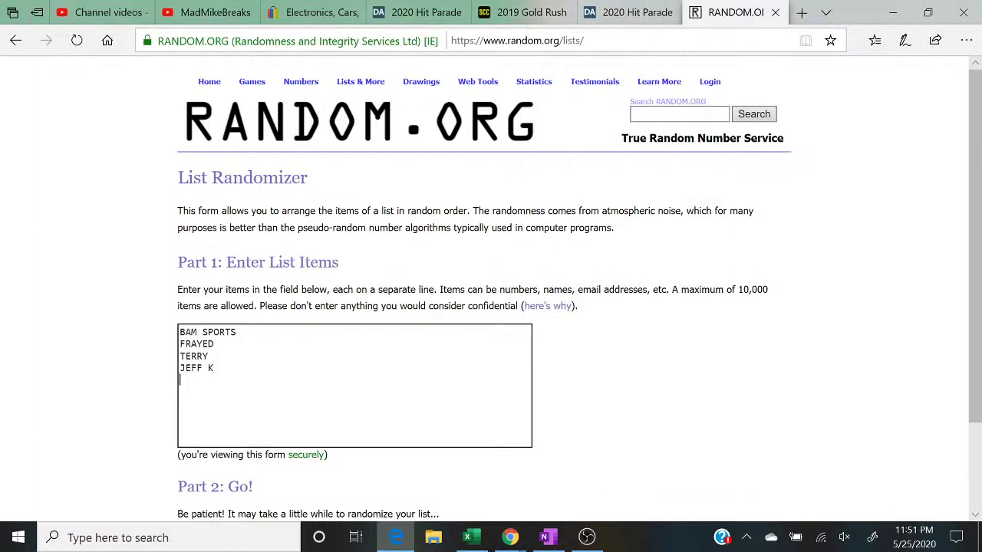
pyautogui.moveTo(510, 537)
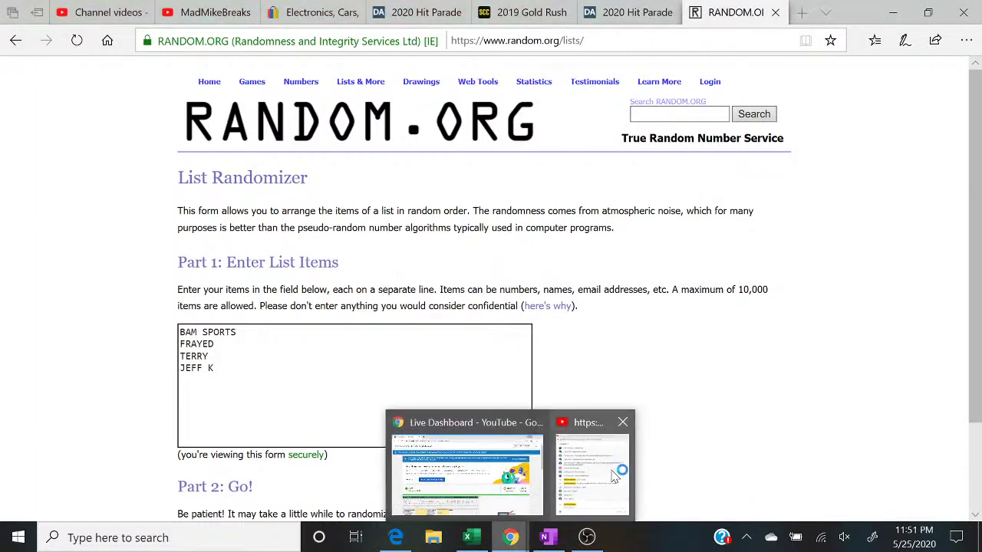
pyautogui.click(614, 475)
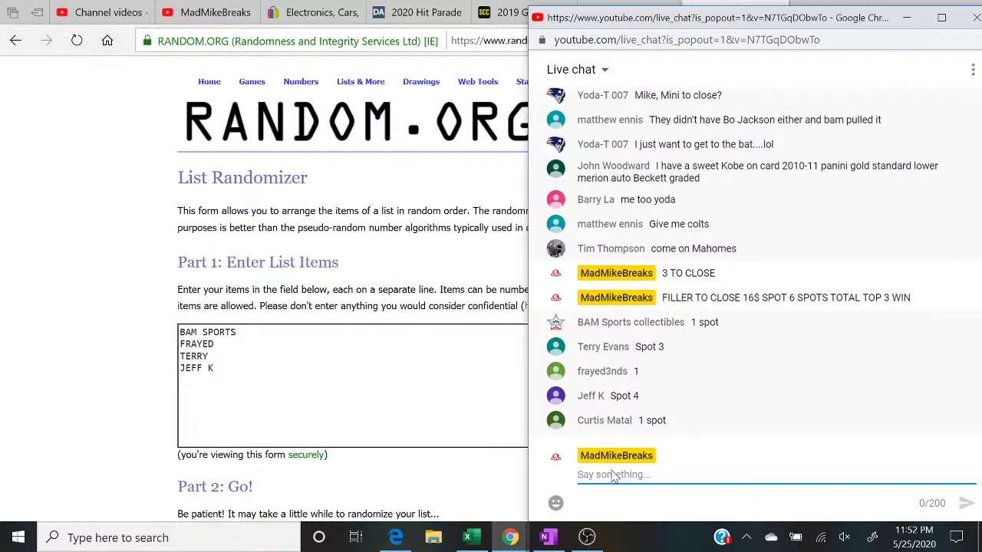
pyautogui.hotkey('alt', 'Tab')
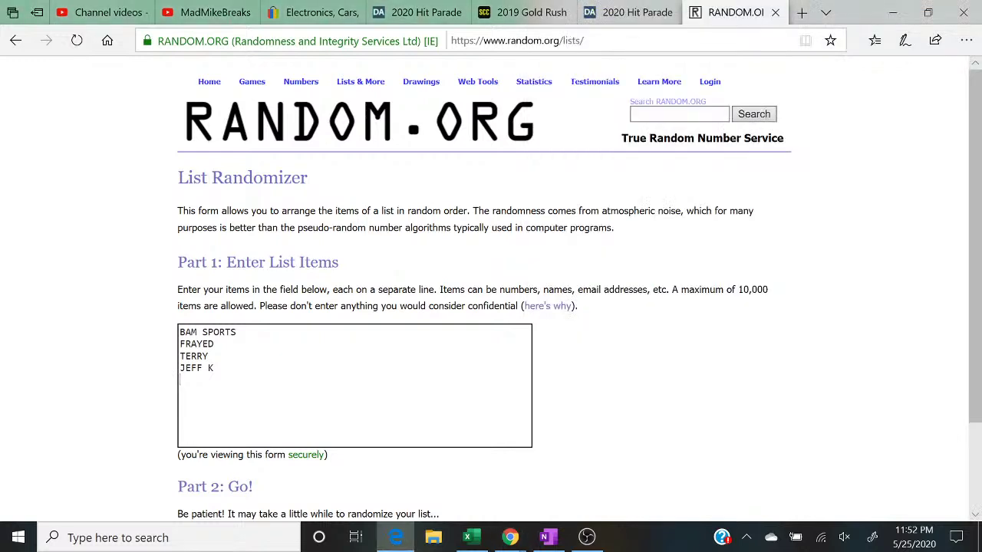
pyautogui.write('CURT')
pyautogui.press('Return')
# Step: Post 'CLOSED' in the live chat
pyautogui.moveTo(510, 537)
pyautogui.click(548, 491)
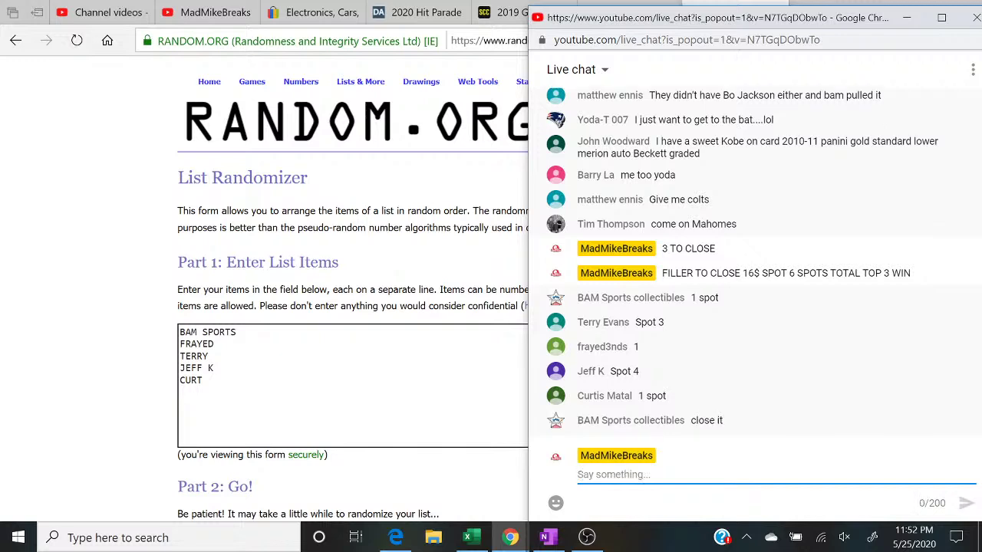
pyautogui.write('CLOSED')
pyautogui.press('Return')
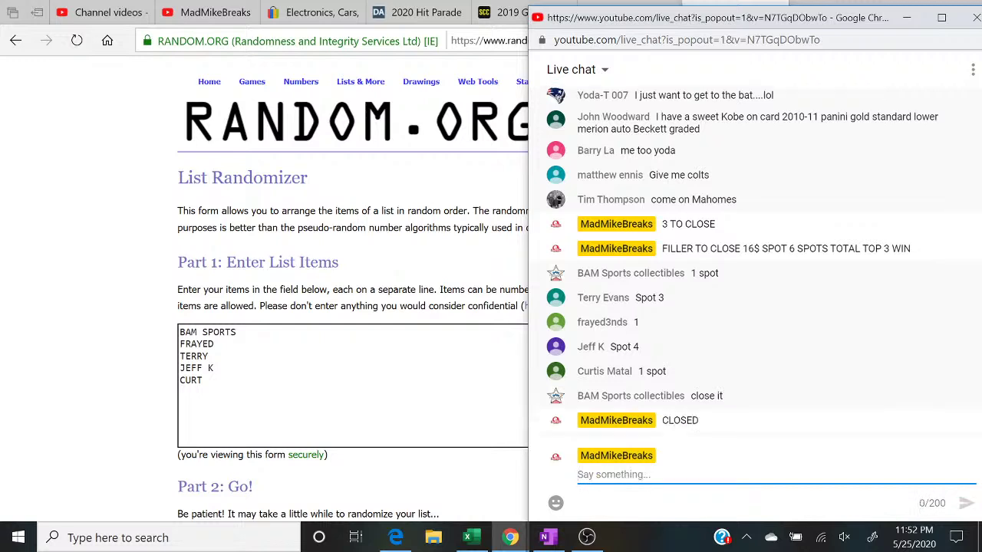
# Step: Add the sixth buyer name to the List Randomizer box
pyautogui.hotkey('alt', 'Tab')
pyautogui.write('B')
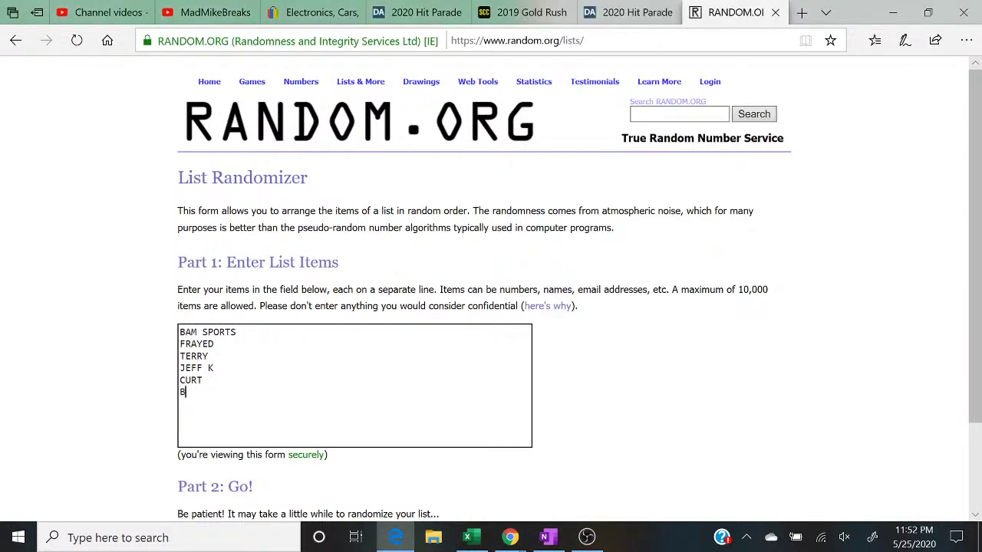
pyautogui.write('AM SPORTS')
pyautogui.press('Return')
pyautogui.moveTo(510, 539)
pyautogui.click(586, 497)
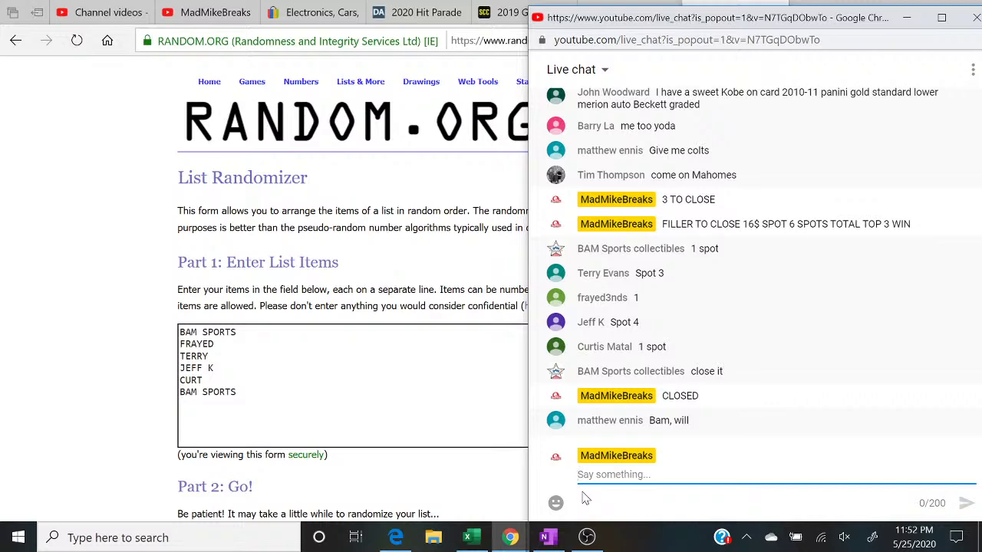
# Step: Shade cell B3, beside the Baltimore Ravens, green with Fill Color
pyautogui.click(466, 537)
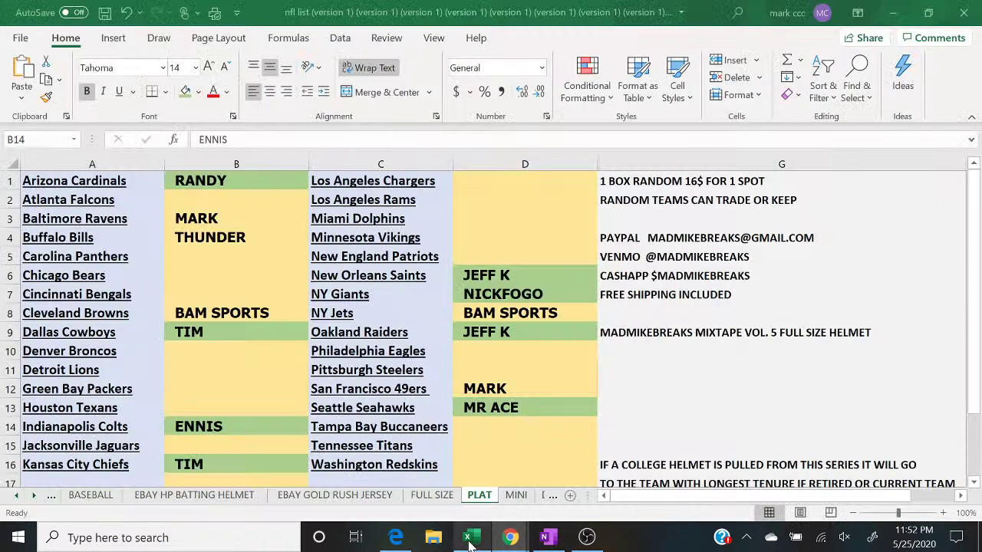
pyautogui.click(476, 383)
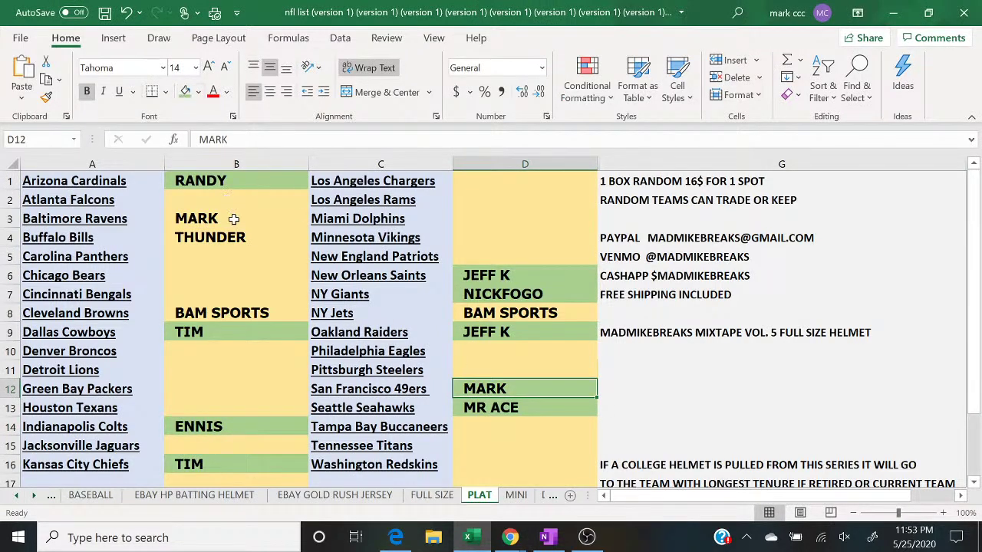
pyautogui.click(227, 217)
pyautogui.click(185, 92)
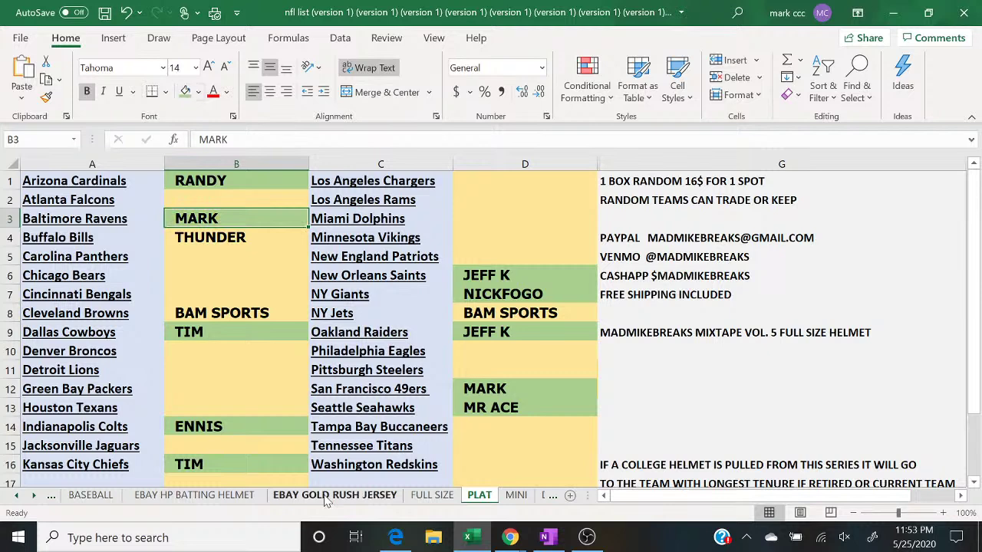
pyautogui.click(395, 538)
# Step: Check the chat and finish editing the six-name list
pyautogui.moveTo(510, 537)
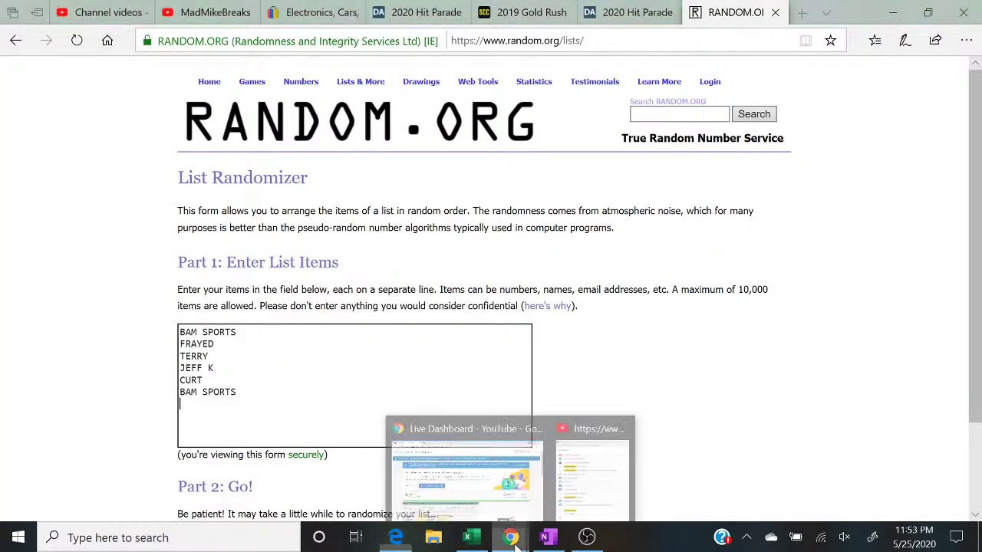
pyautogui.click(585, 488)
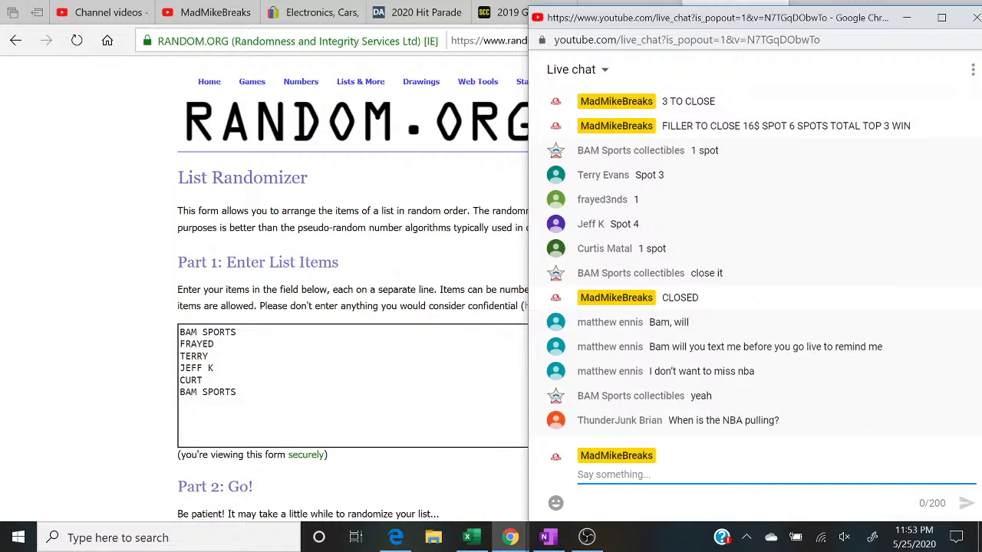
pyautogui.click(202, 380)
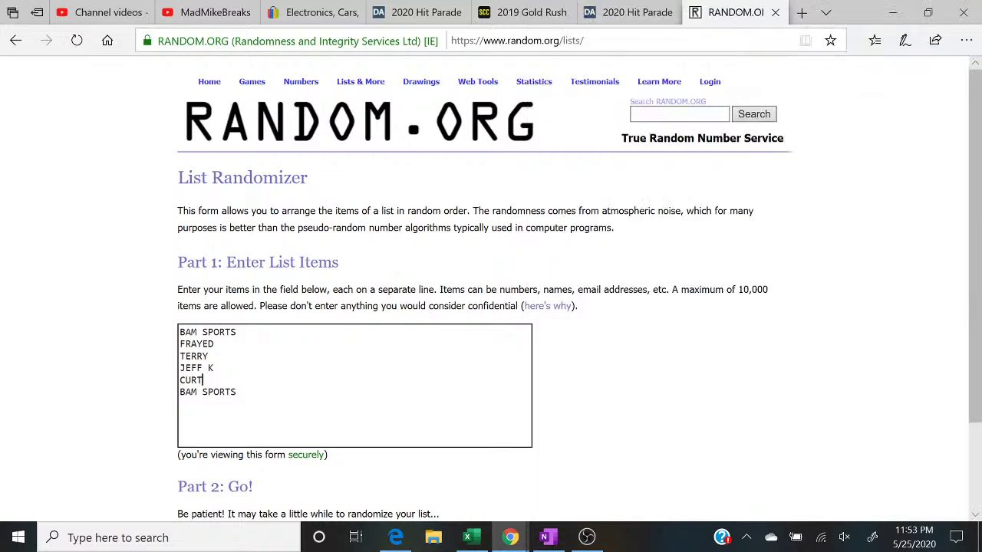
pyautogui.scroll(-1, 491, 307)
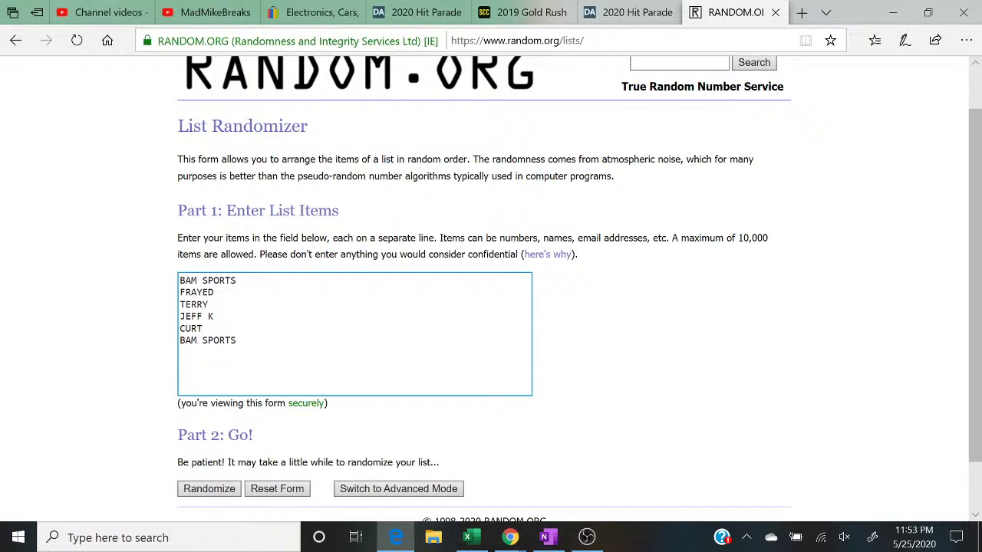
pyautogui.scroll(-1, 491, 292)
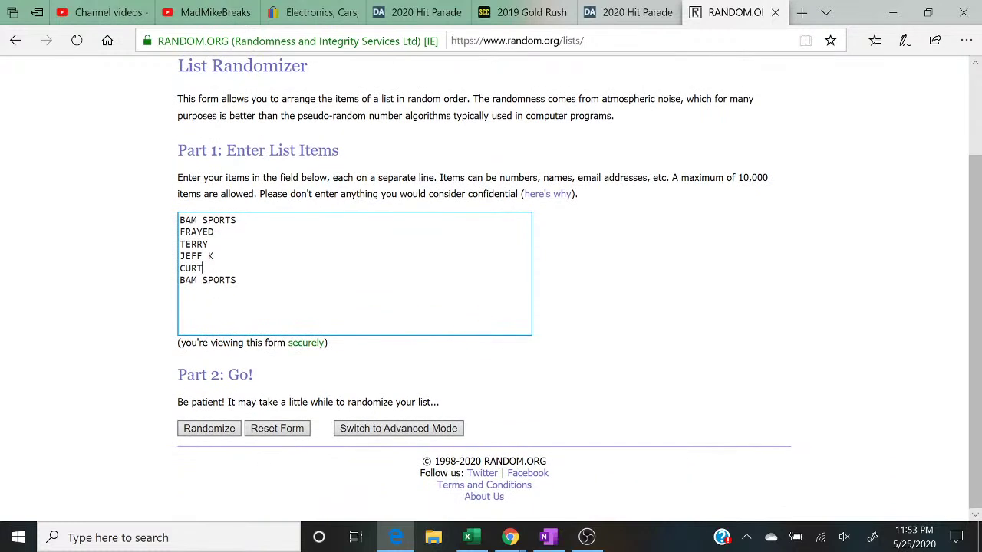
pyautogui.click(185, 358)
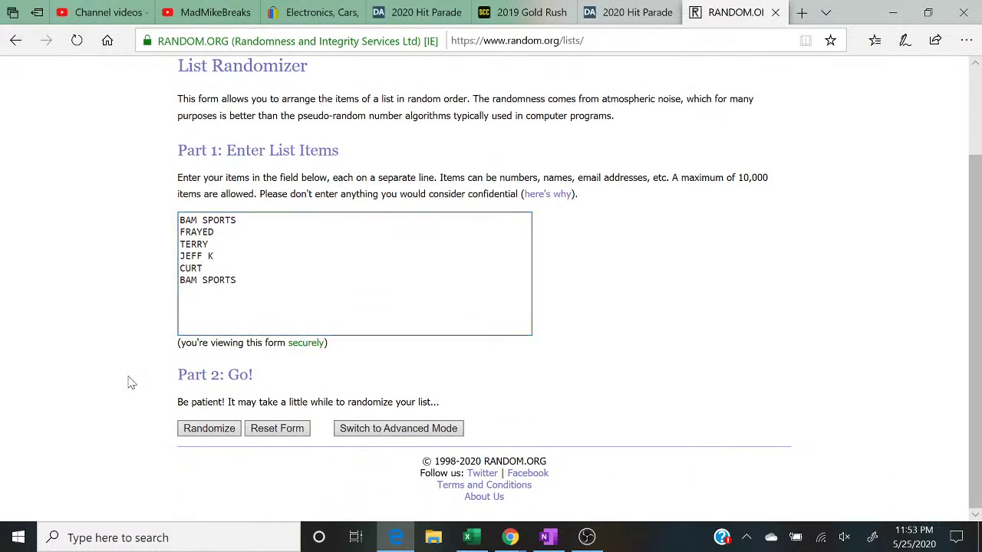
# Step: Randomize the six buyer names five times in a row
pyautogui.click(194, 428)
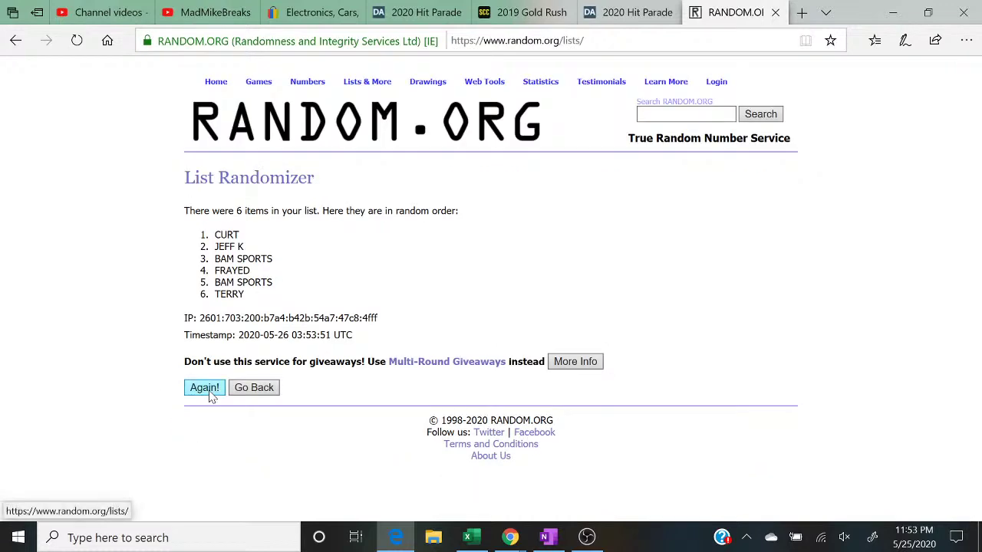
pyautogui.click(207, 392)
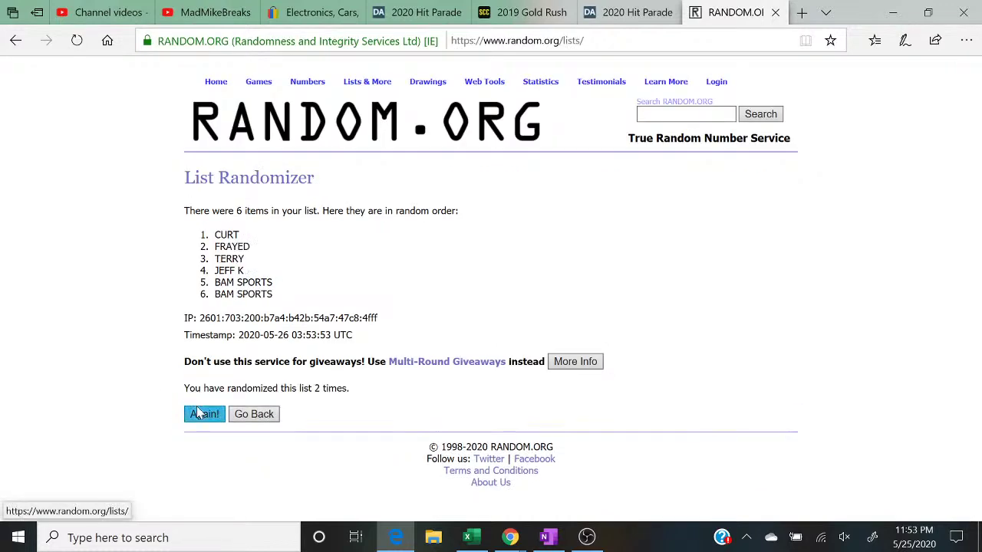
pyautogui.click(204, 414)
pyautogui.click(205, 415)
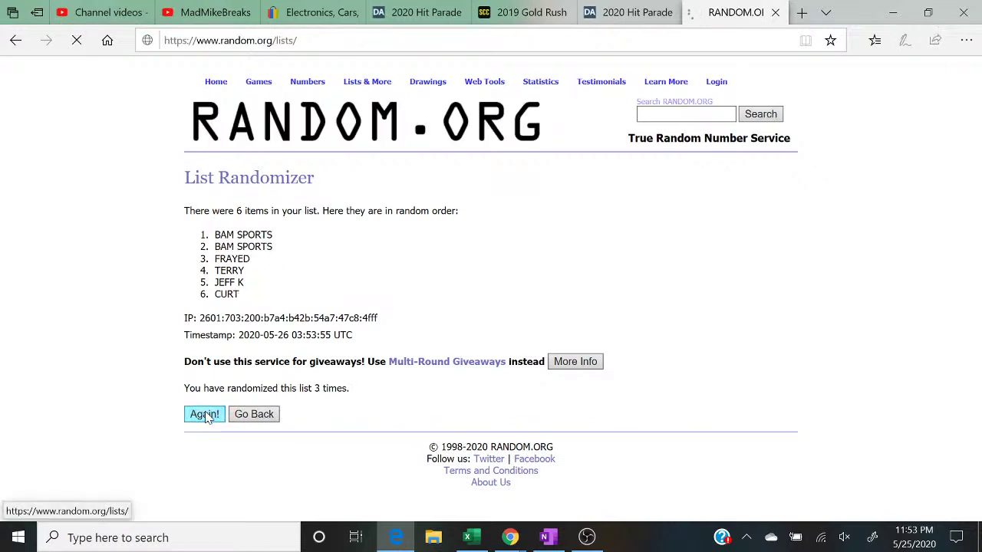
pyautogui.click(200, 414)
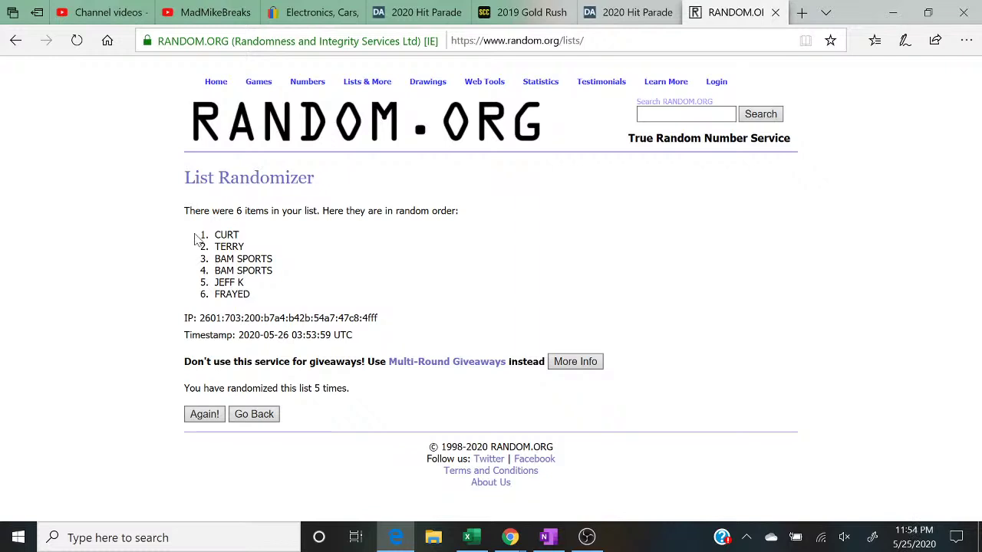
# Step: Select the top three shuffled names and the five-randomizations line
pyautogui.moveTo(198, 238); pyautogui.dragTo(273, 260)
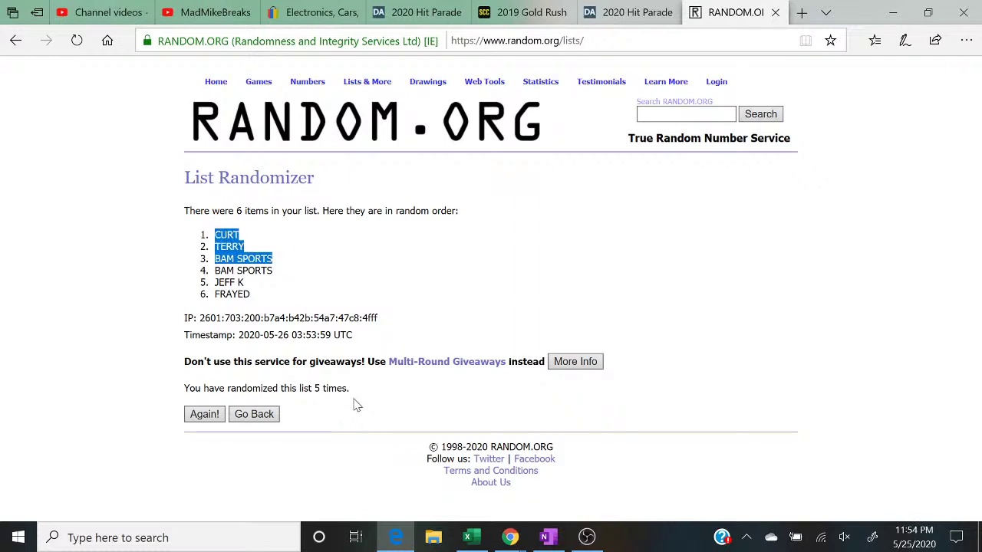
pyautogui.moveTo(353, 390); pyautogui.dragTo(144, 391)
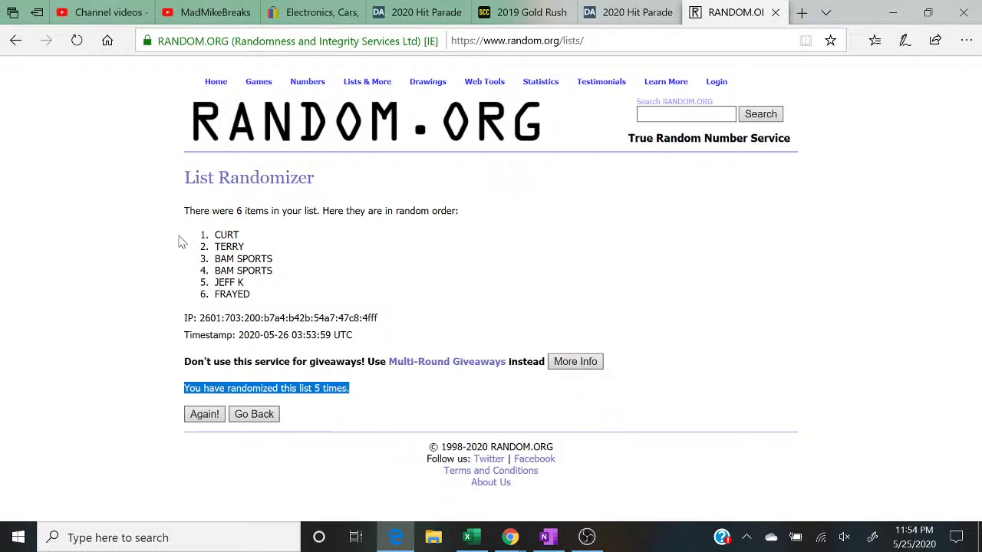
pyautogui.moveTo(185, 240); pyautogui.dragTo(284, 270)
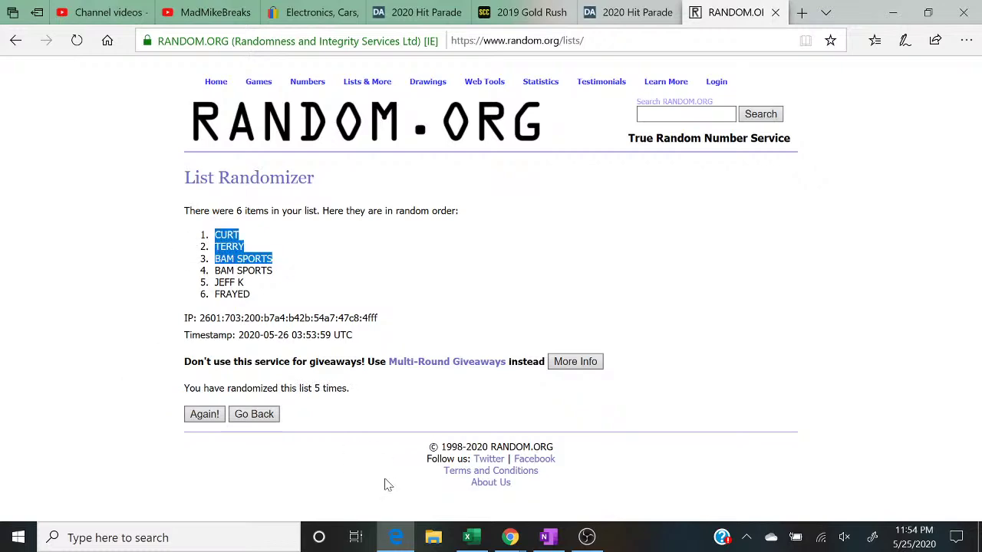
# Step: Enter the first drawn buyer name in D4 (Minnesota Vikings) and shade it green
pyautogui.click(481, 542)
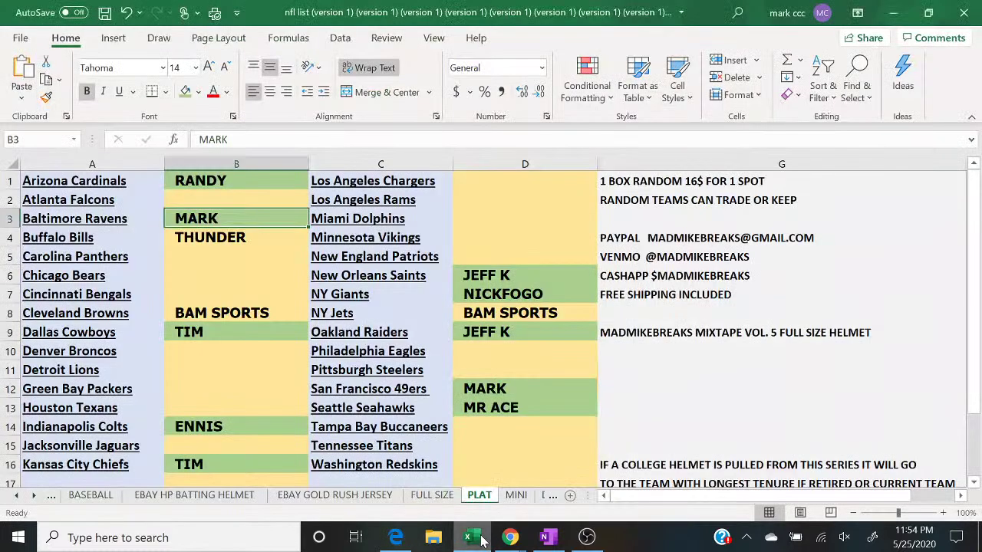
pyautogui.click(587, 491)
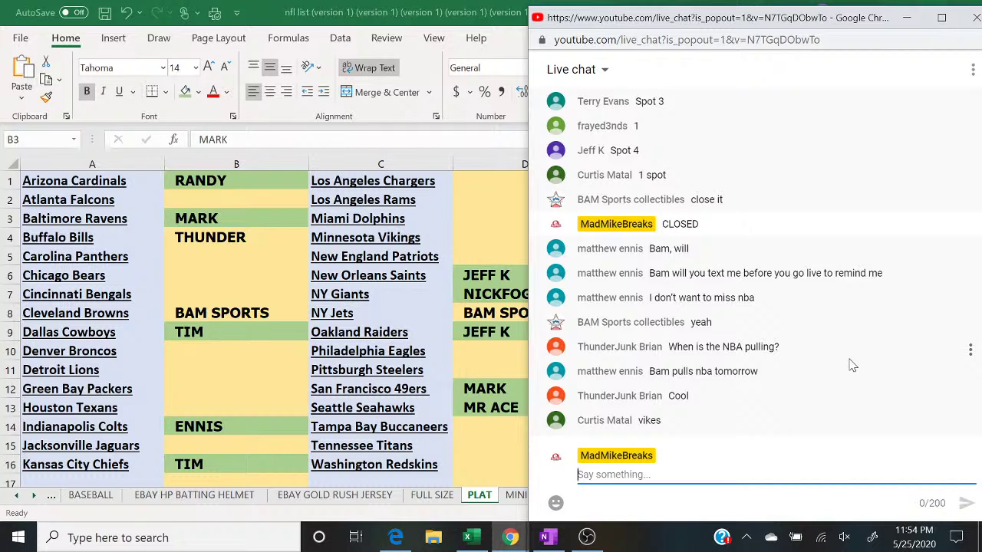
pyautogui.click(476, 244)
pyautogui.write('CURT')
pyautogui.press('Return')
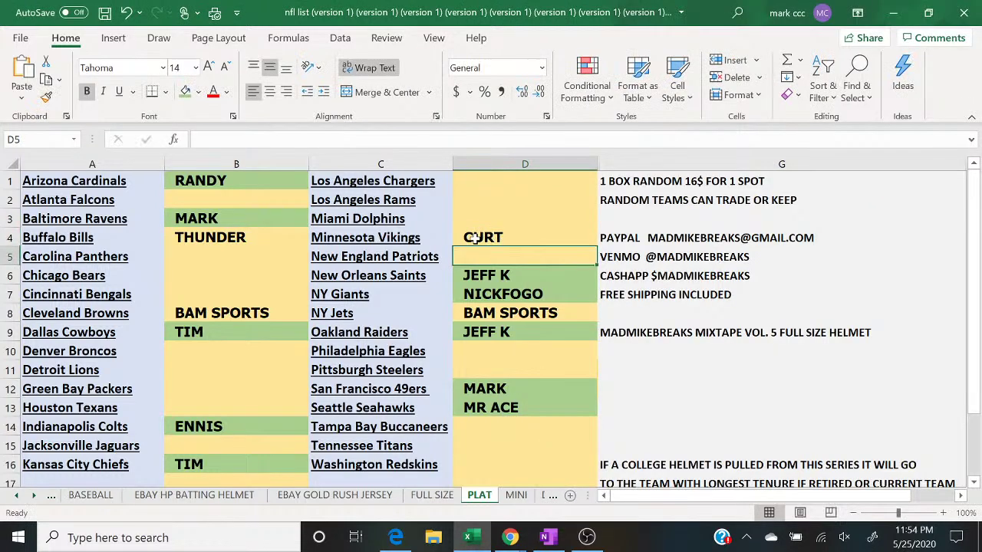
pyautogui.click(475, 239)
pyautogui.click(186, 90)
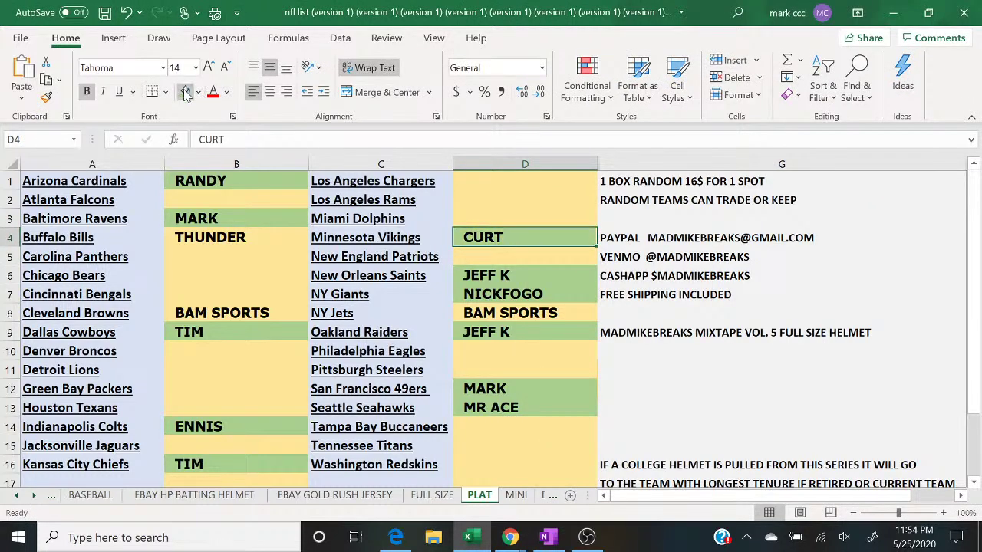
# Step: Enter the second drawn buyer name in B10 (Denver Broncos) and shade it green
pyautogui.click(397, 538)
pyautogui.click(397, 538)
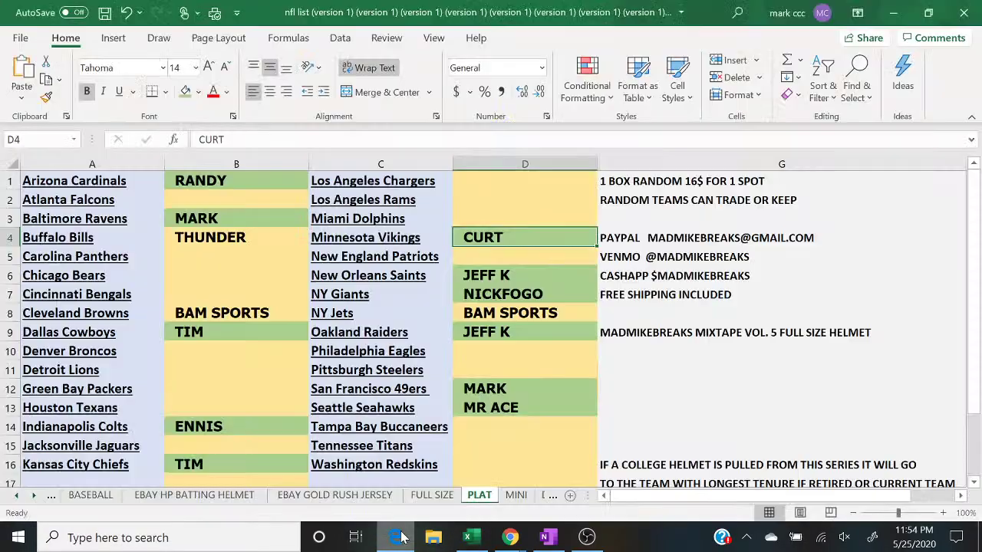
pyautogui.moveTo(510, 538)
pyautogui.click(590, 472)
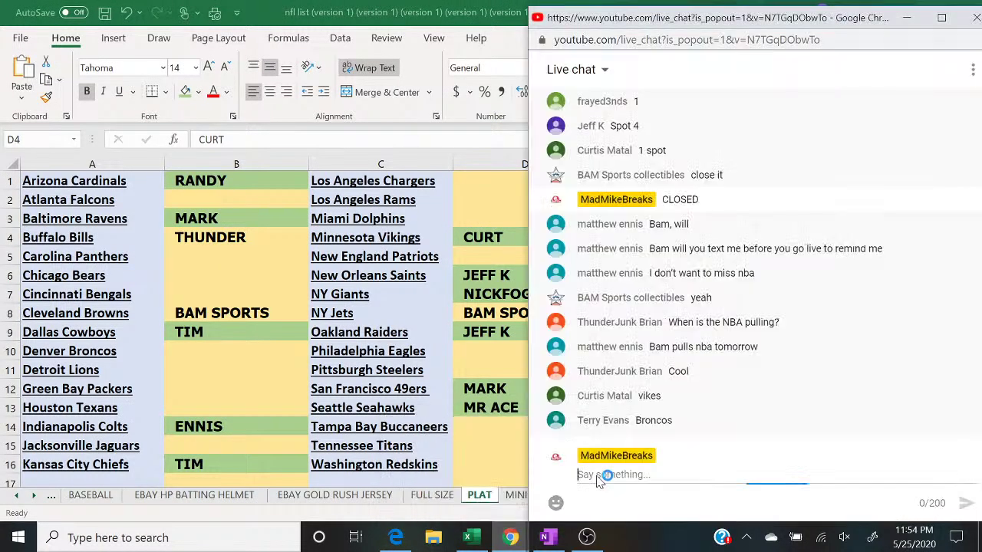
pyautogui.click(193, 355)
pyautogui.write('TERRY')
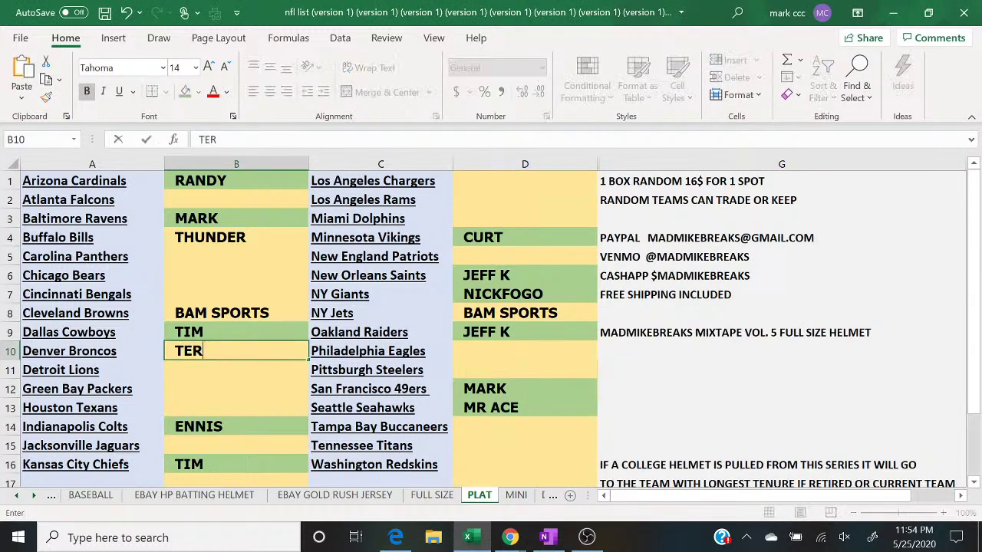
pyautogui.press('Return')
pyautogui.click(193, 355)
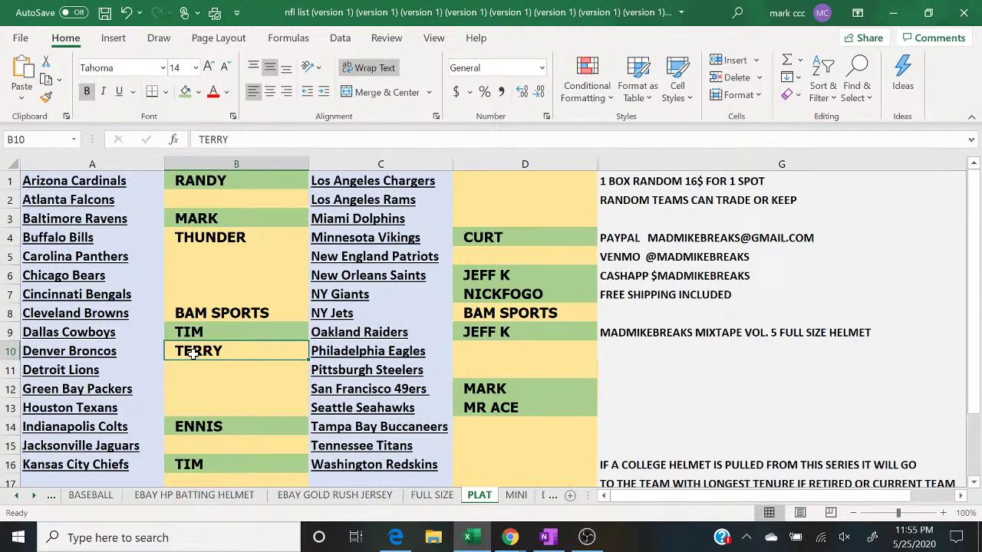
pyautogui.click(185, 92)
# Step: Enter the third drawn buyer name in D3 (Miami Dolphins) and shade it green
pyautogui.moveTo(509, 537)
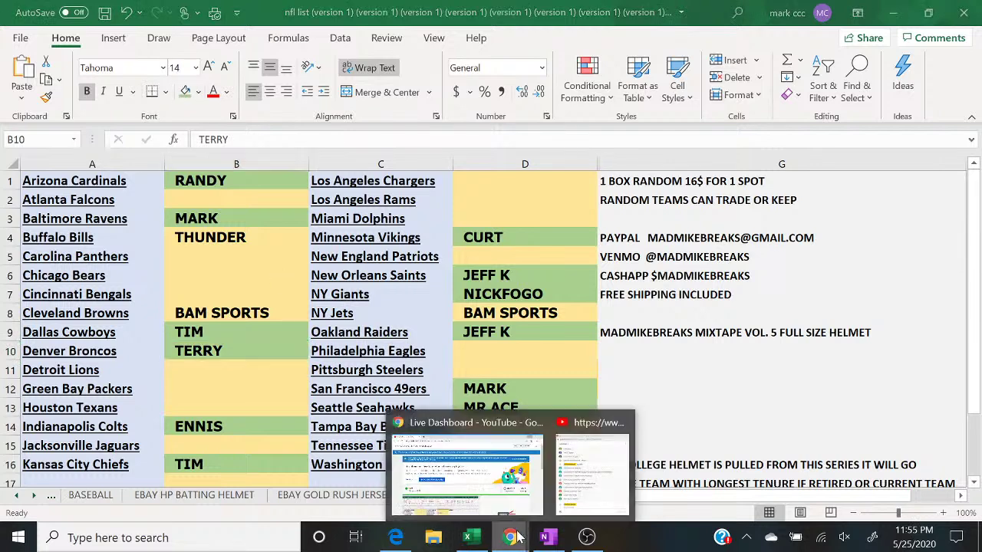
pyautogui.click(594, 492)
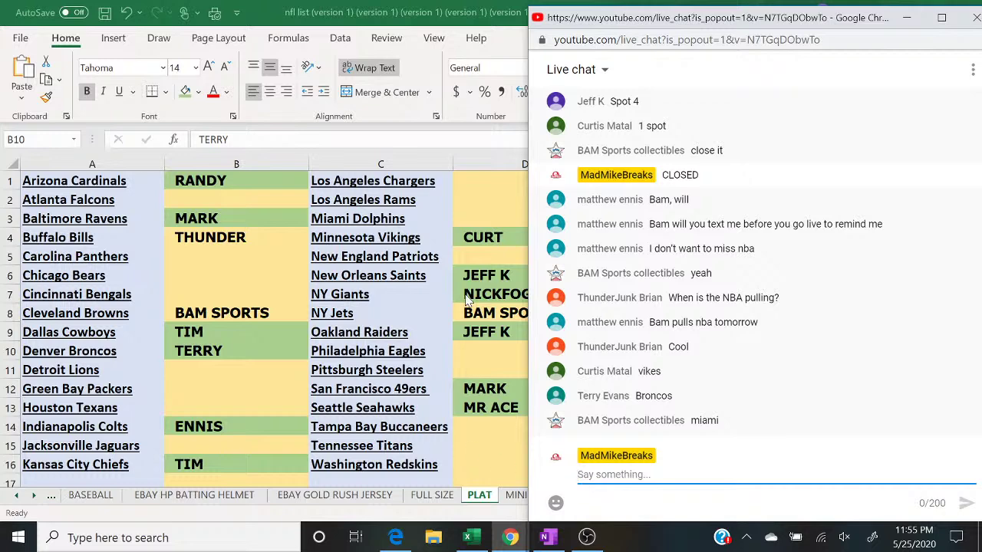
pyautogui.click(480, 214)
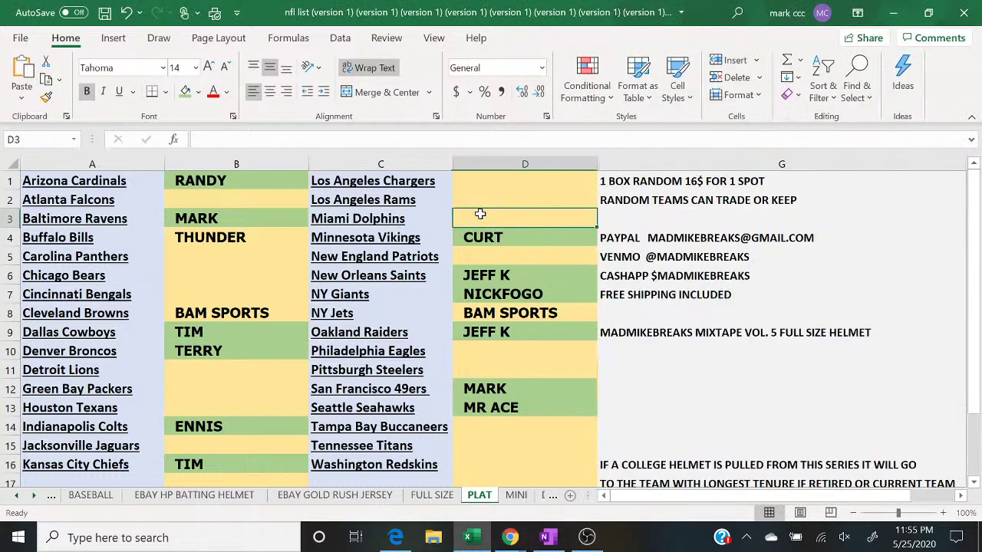
pyautogui.write('BAM SPORTS')
pyautogui.press('Return')
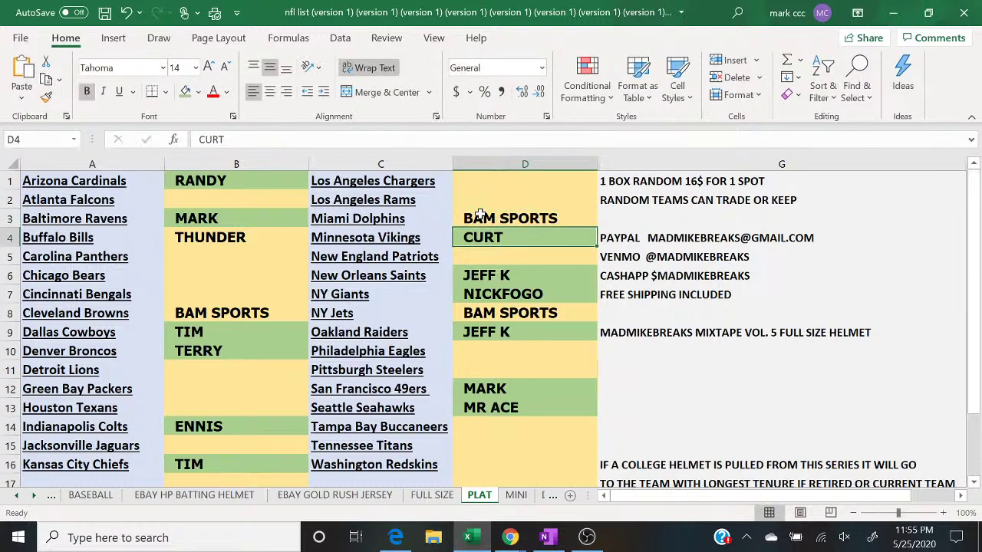
pyautogui.press('Up')
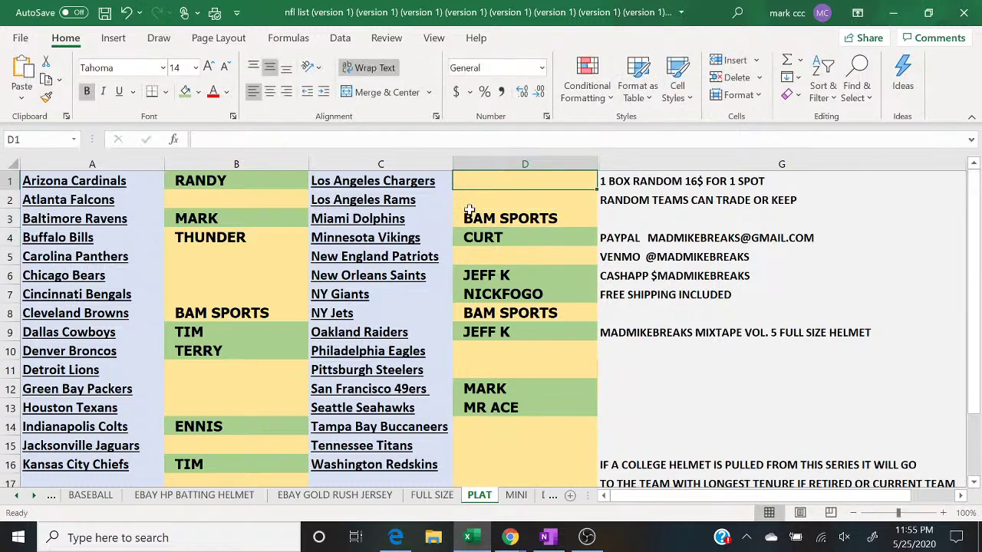
pyautogui.click(185, 91)
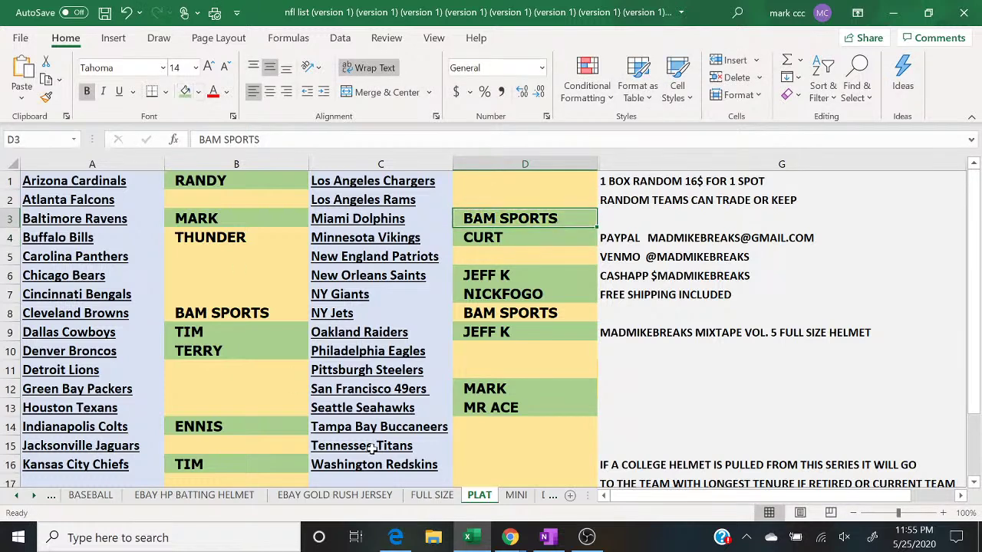
pyautogui.moveTo(508, 539)
pyautogui.click(604, 491)
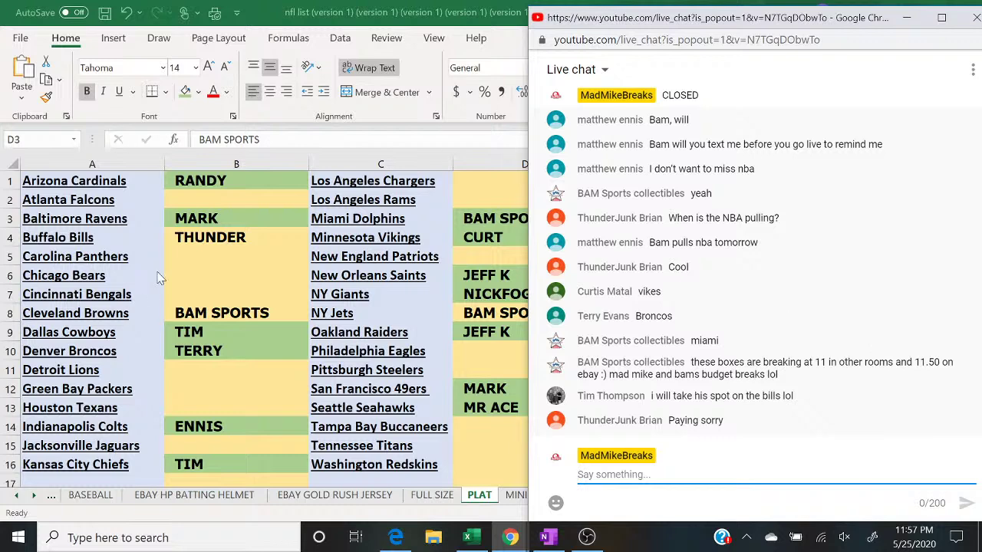
# Step: Shade the name cells B4 and D8 green with Fill Color
pyautogui.click(213, 238)
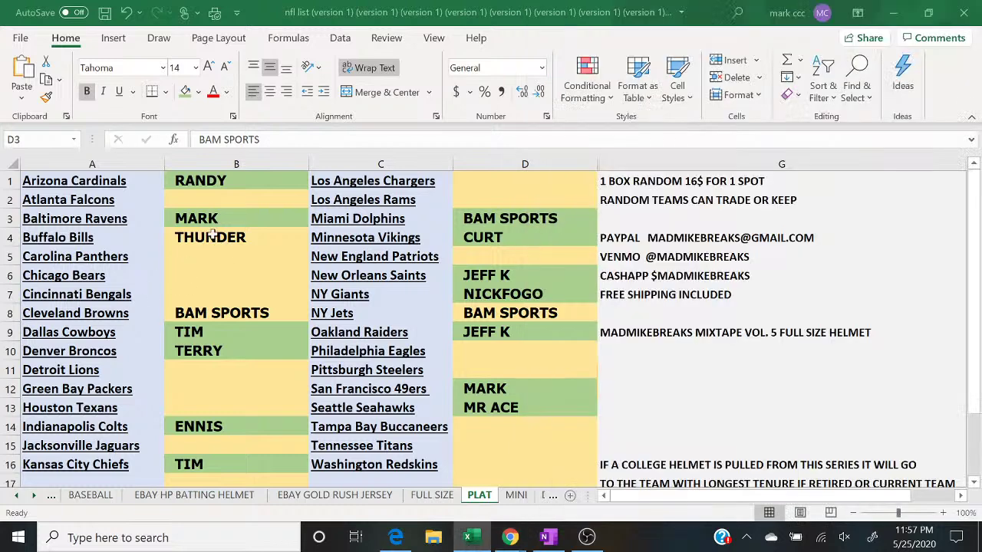
pyautogui.click(185, 94)
pyautogui.press('Down')
pyautogui.press('Down')
pyautogui.press('Down')
pyautogui.press('Down')
pyautogui.press('Right')
pyautogui.press('Right')
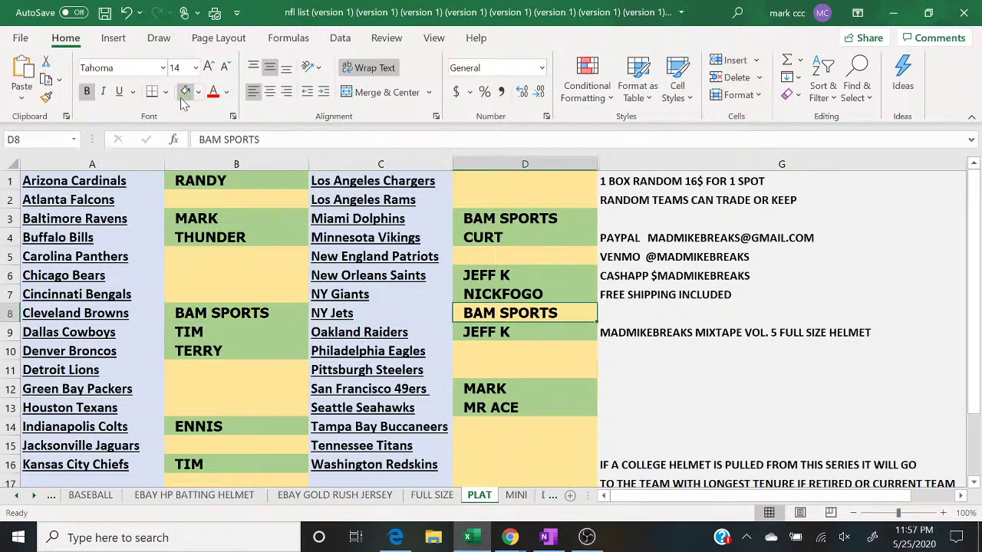
pyautogui.click(185, 92)
# Step: Copy all of column B's buyer names
pyautogui.click(198, 164)
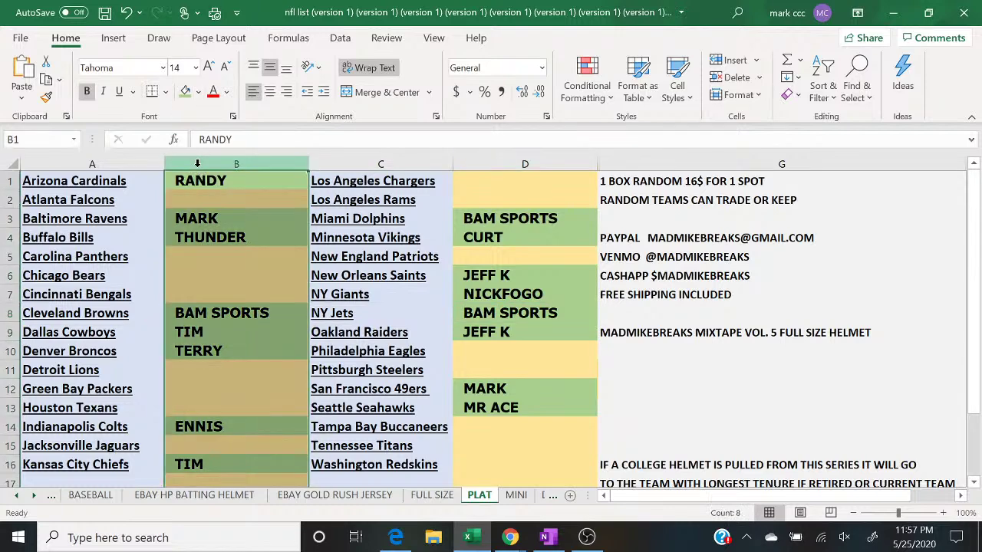
pyautogui.rightClick(198, 166)
pyautogui.click(237, 201)
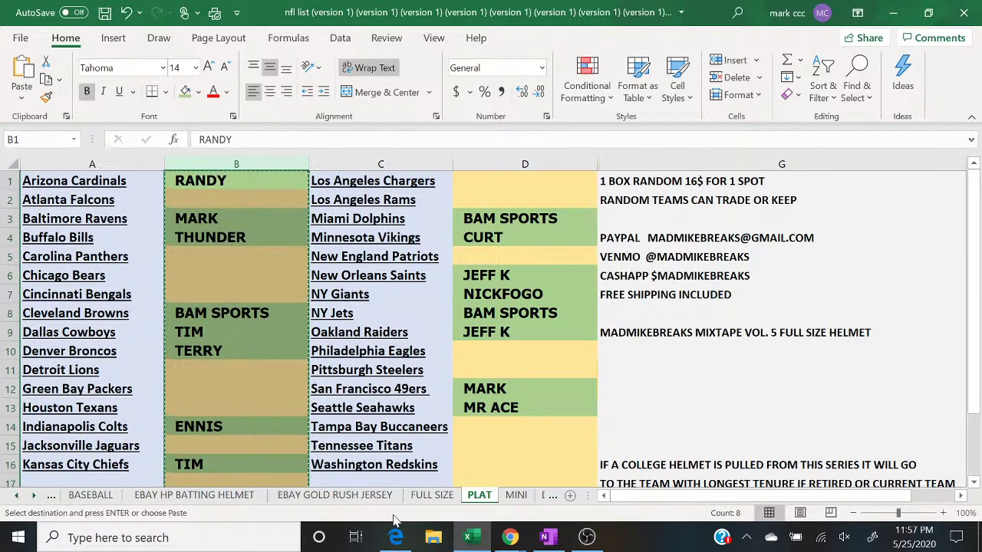
pyautogui.click(395, 537)
# Step: Paste column B's buyer names into a fresh List Randomizer box and delete the blank lines
pyautogui.moveTo(368, 81)
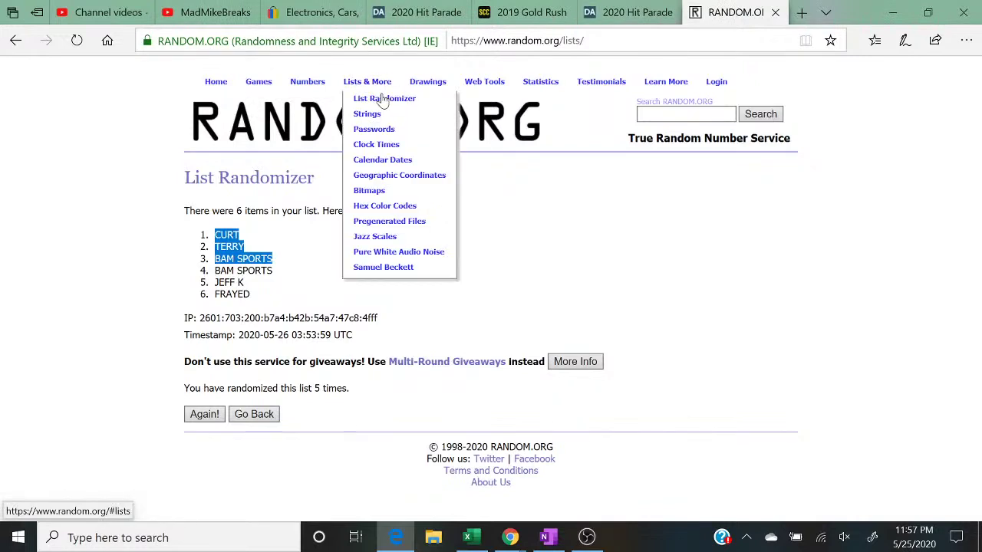
pyautogui.click(378, 98)
pyautogui.click(285, 372)
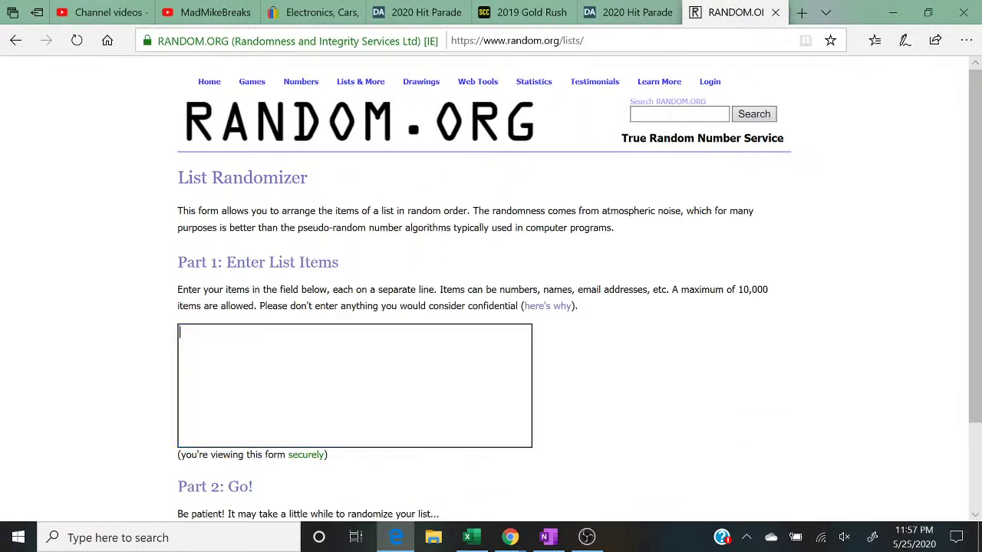
pyautogui.rightClick(282, 368)
pyautogui.click(294, 376)
pyautogui.press('BackSpace')
pyautogui.press('BackSpace')
pyautogui.press('BackSpace')
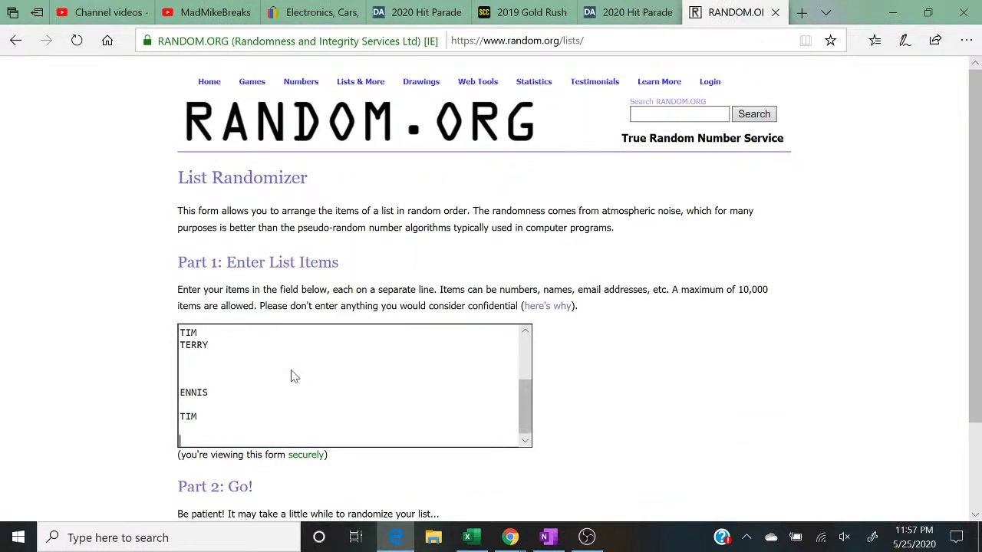
pyautogui.press('Up')
pyautogui.press('Up')
pyautogui.press('Up')
pyautogui.press('BackSpace')
pyautogui.press('BackSpace')
pyautogui.press('BackSpace')
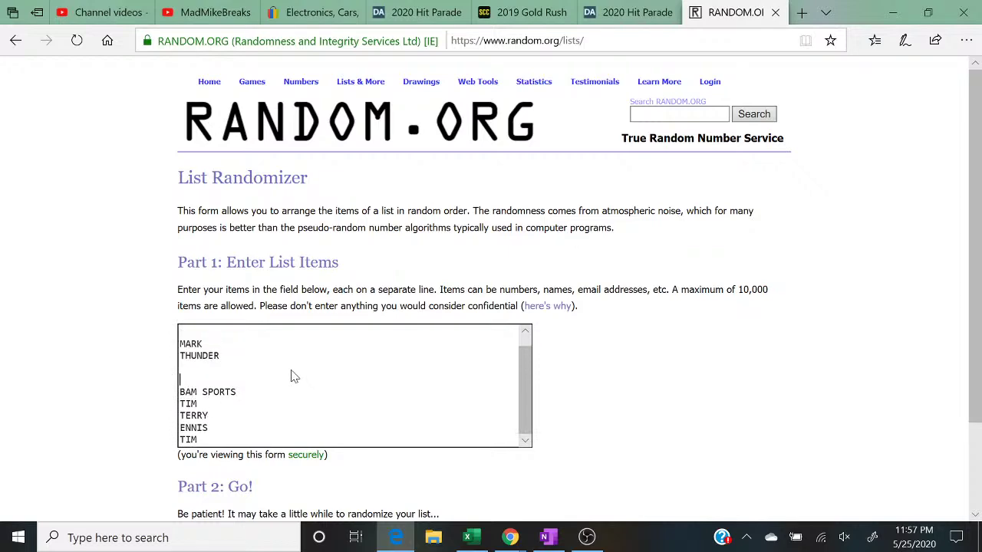
pyautogui.press('Up')
pyautogui.press('Up')
pyautogui.press('BackSpace')
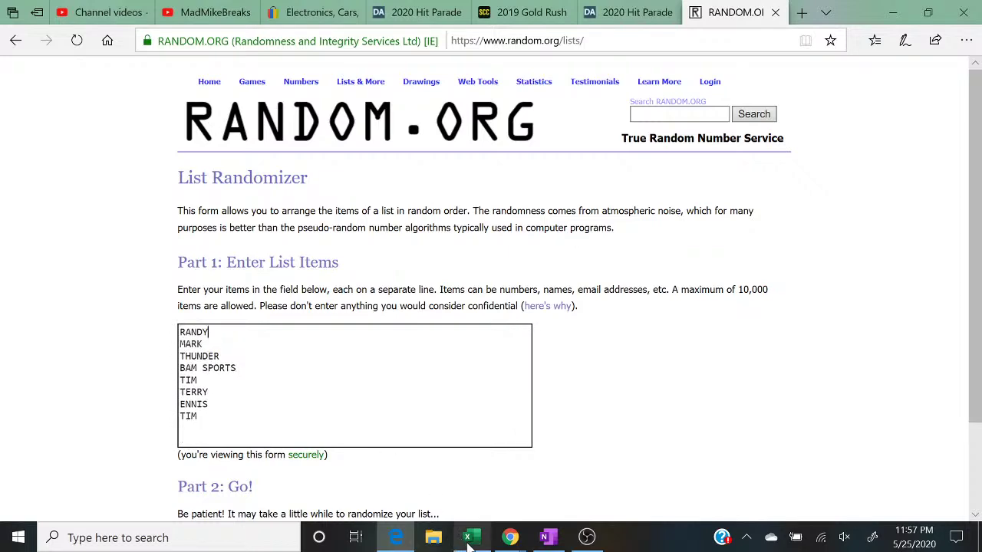
# Step: Copy column D's names from Excel, paste them below, and remove the gap
pyautogui.click(468, 537)
pyautogui.click(511, 164)
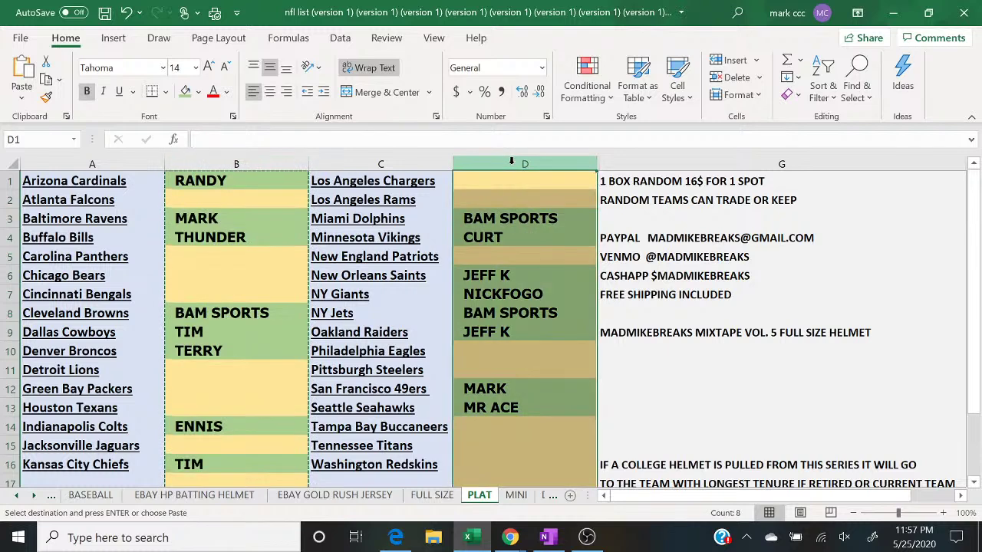
pyautogui.rightClick(511, 164)
pyautogui.click(534, 193)
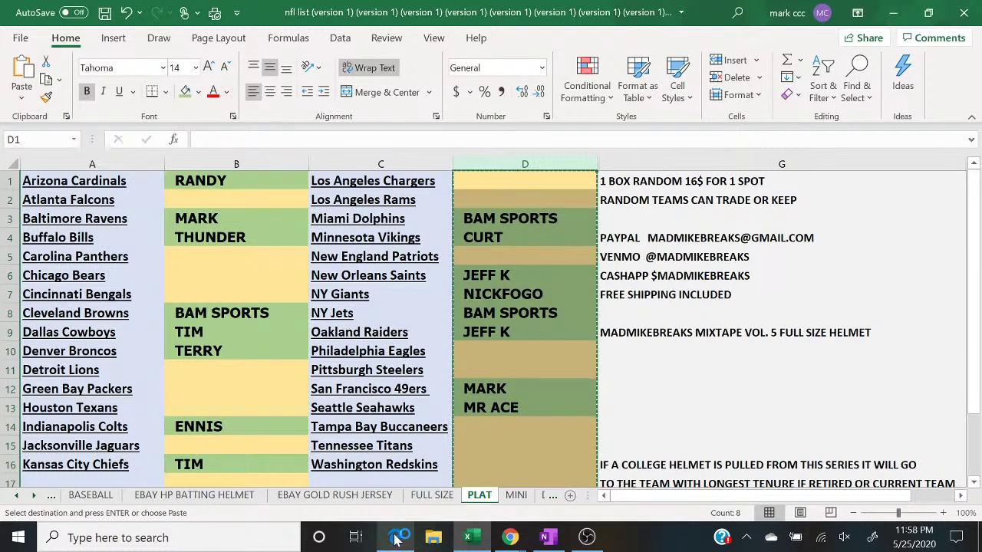
pyautogui.click(396, 537)
pyautogui.rightClick(241, 439)
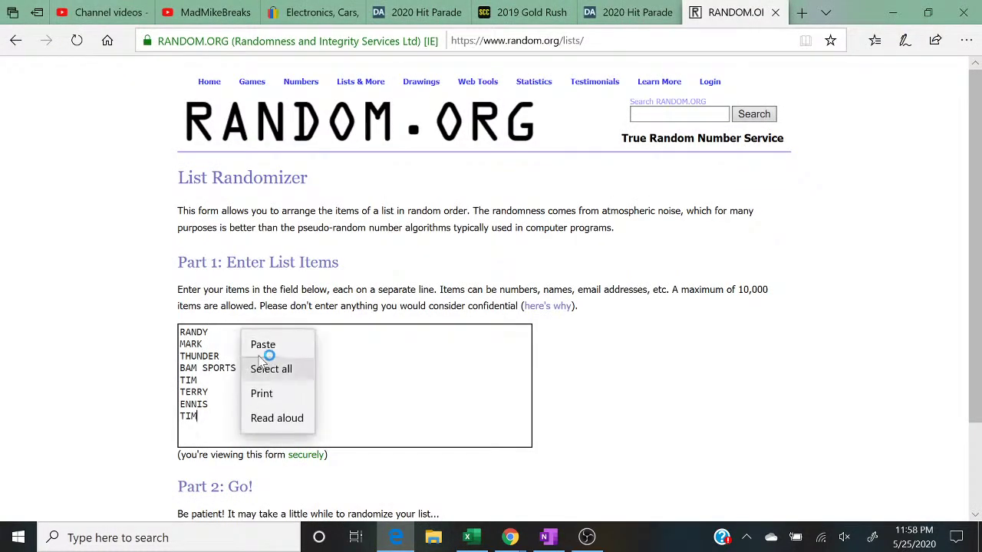
pyautogui.click(259, 345)
pyautogui.scroll(3, 353, 383)
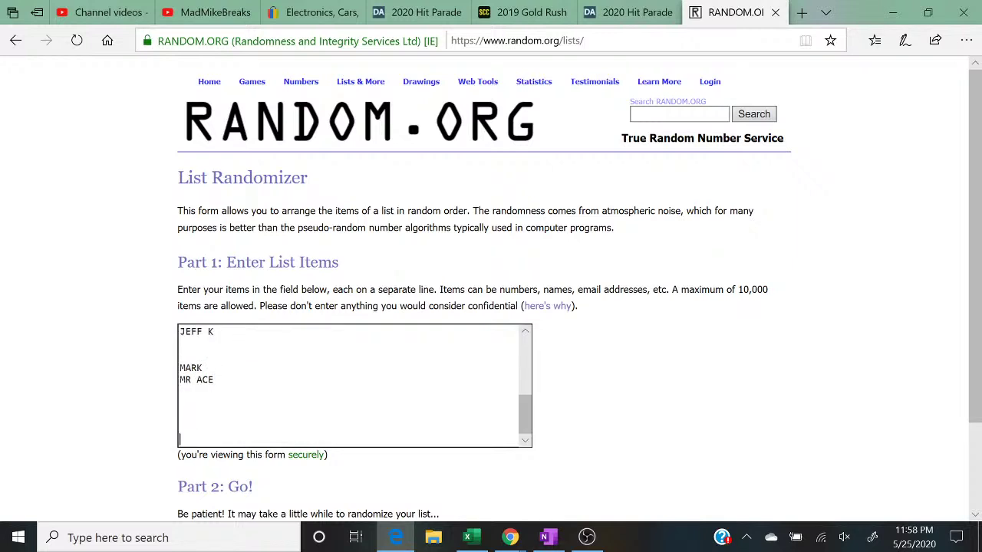
pyautogui.press('Up')
pyautogui.press('Up')
pyautogui.press('Up')
pyautogui.press('Up')
pyautogui.press('Up')
pyautogui.press('Up')
pyautogui.press('Up')
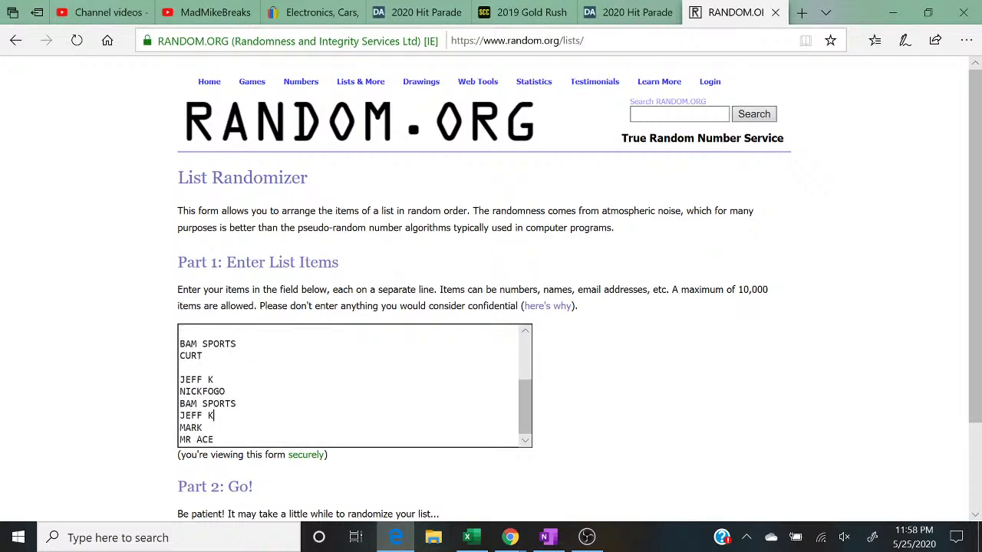
pyautogui.press('BackSpace')
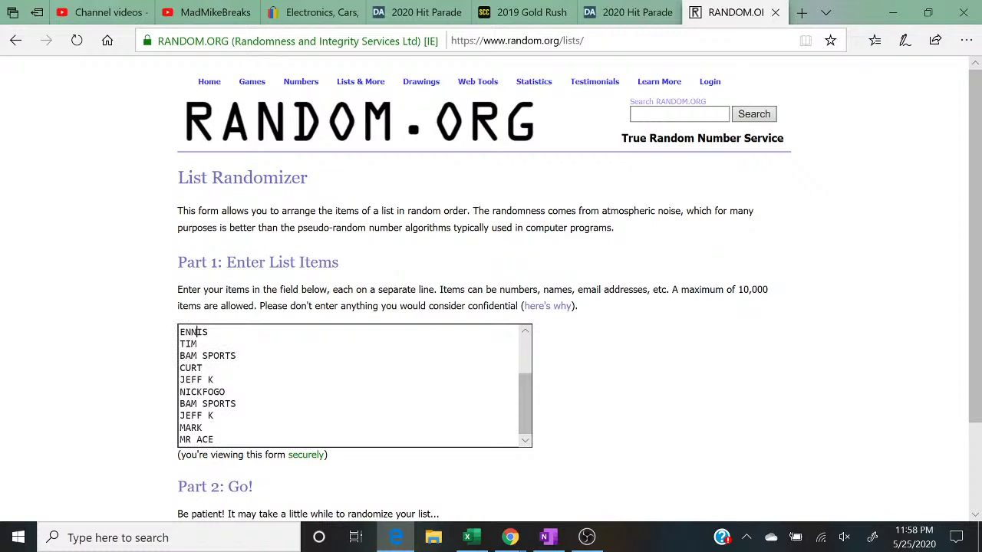
pyautogui.scroll(2, 353, 384)
pyautogui.scroll(-2, 197, 366)
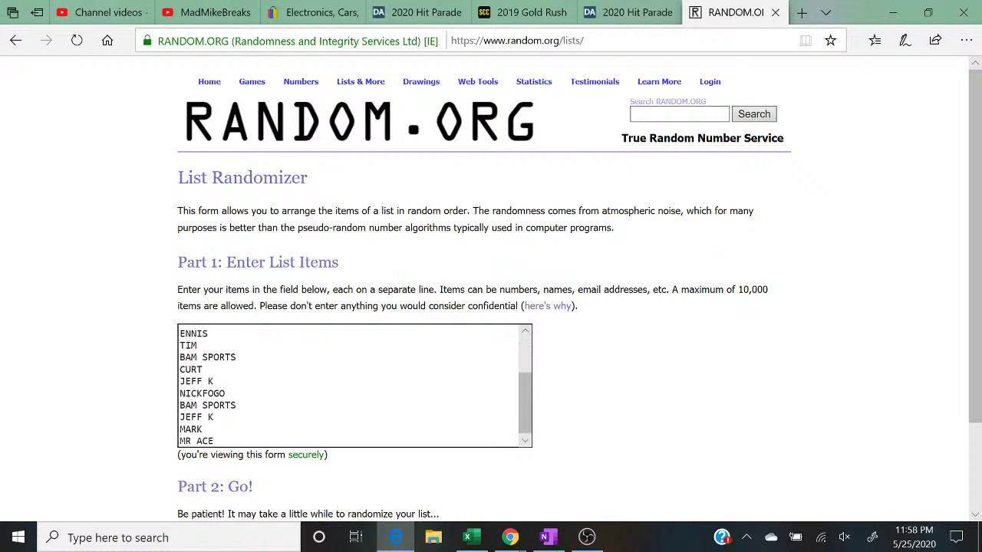
pyautogui.scroll(-2, 133, 364)
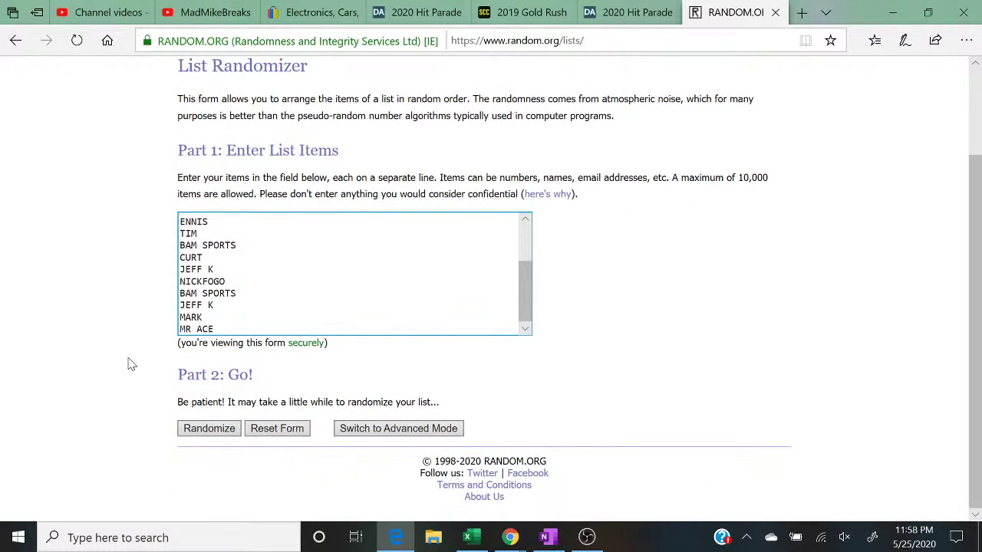
# Step: Randomize the sixteen buyer names until the count reaches five
pyautogui.click(196, 429)
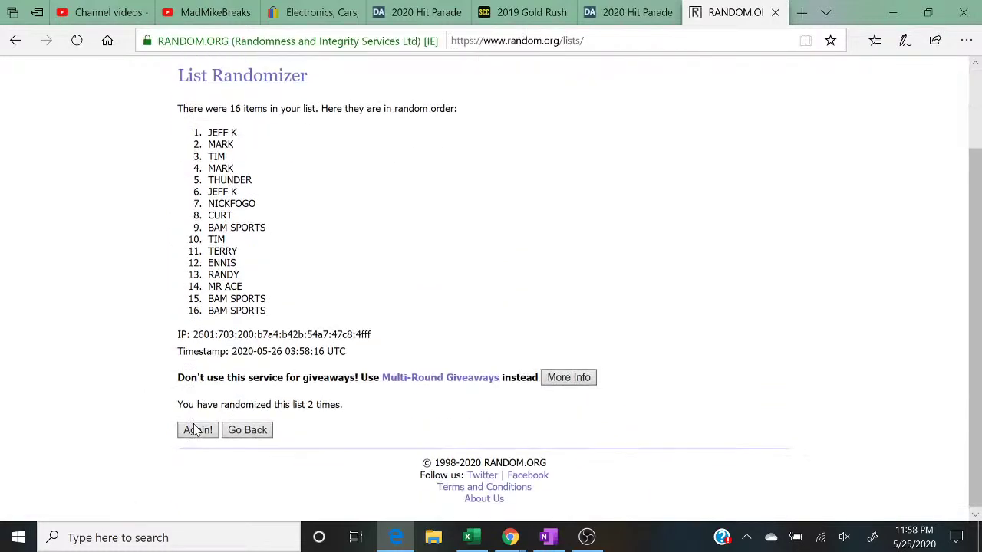
pyautogui.click(197, 428)
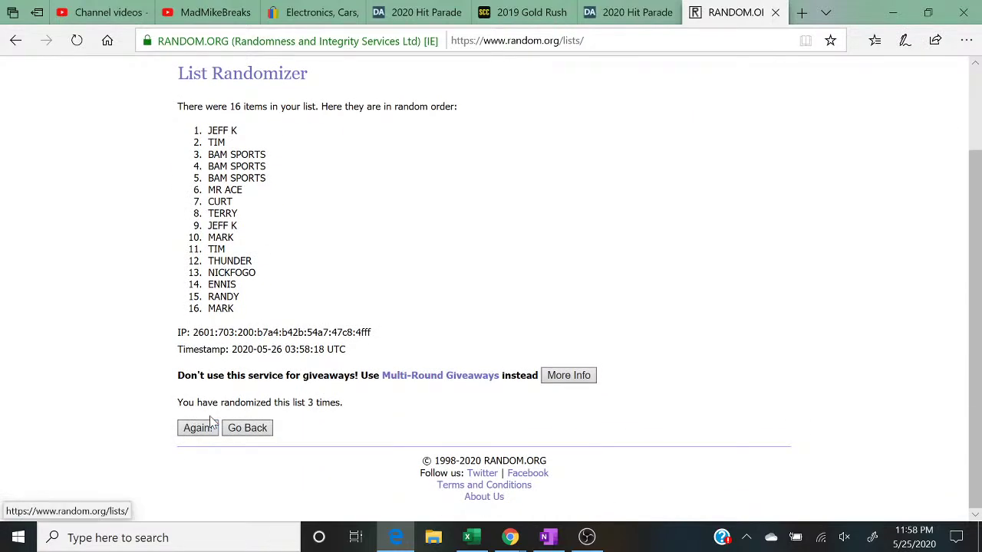
pyautogui.click(212, 426)
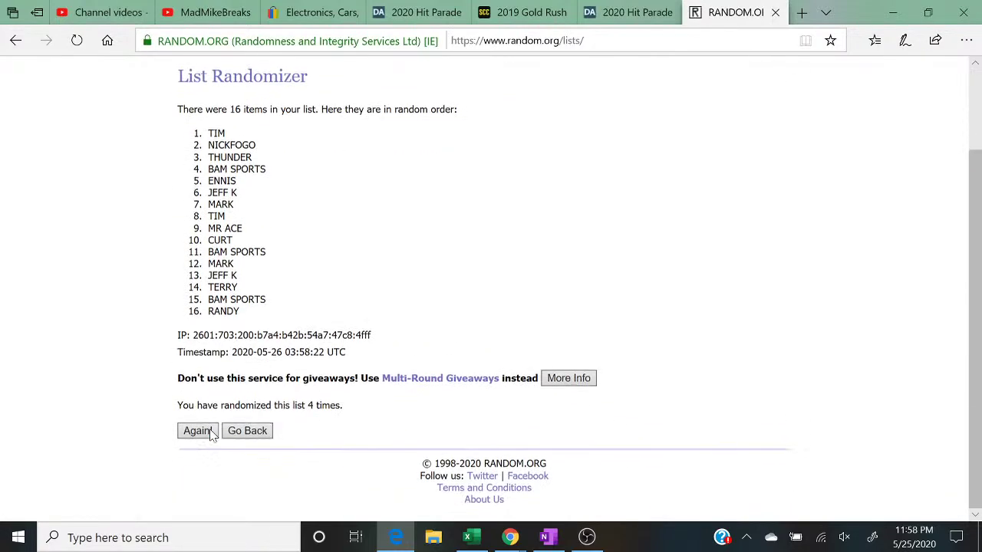
pyautogui.click(197, 431)
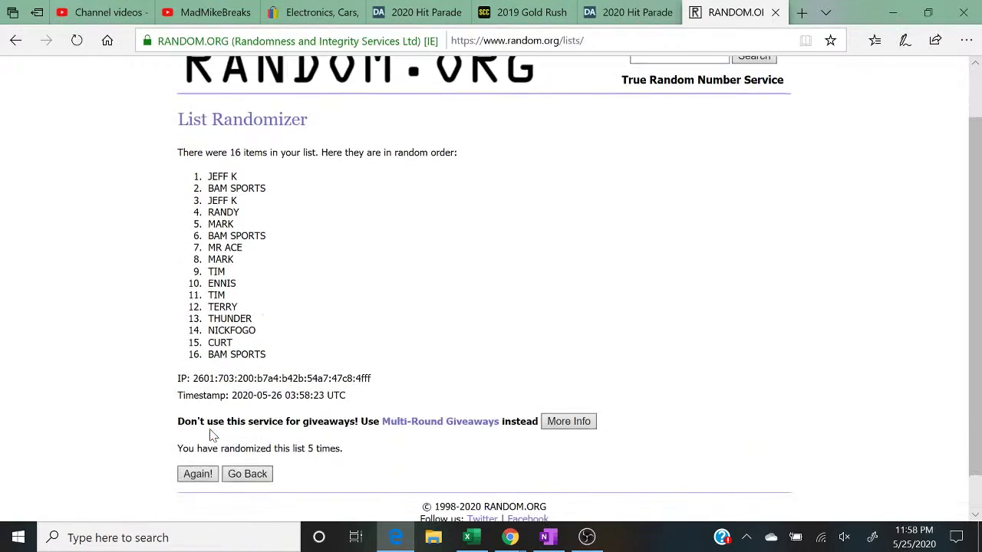
# Step: Mark the five-randomizations line and bring the PLAT sheet back in front
pyautogui.moveTo(362, 455); pyautogui.dragTo(121, 447)
pyautogui.click(929, 13)
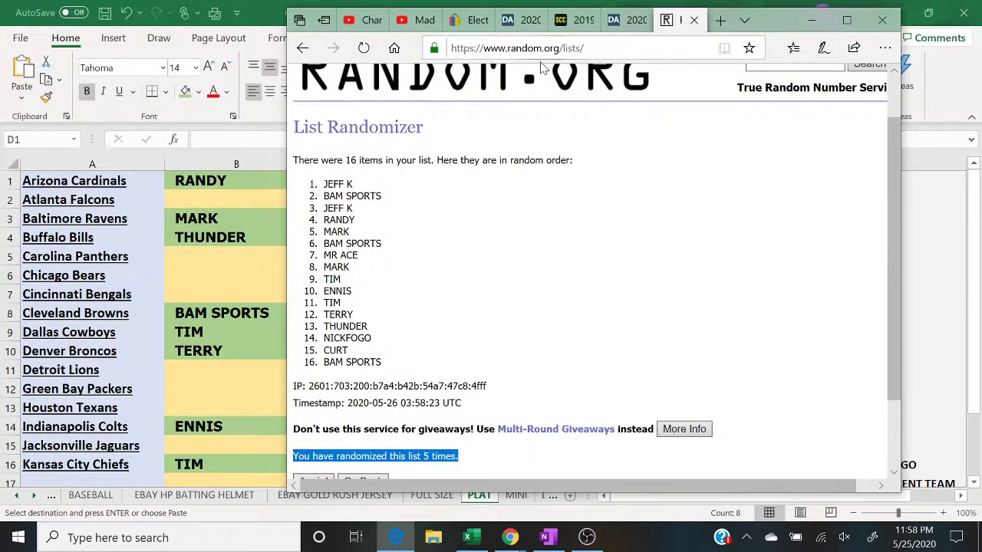
pyautogui.click(253, 196)
pyautogui.click(253, 196)
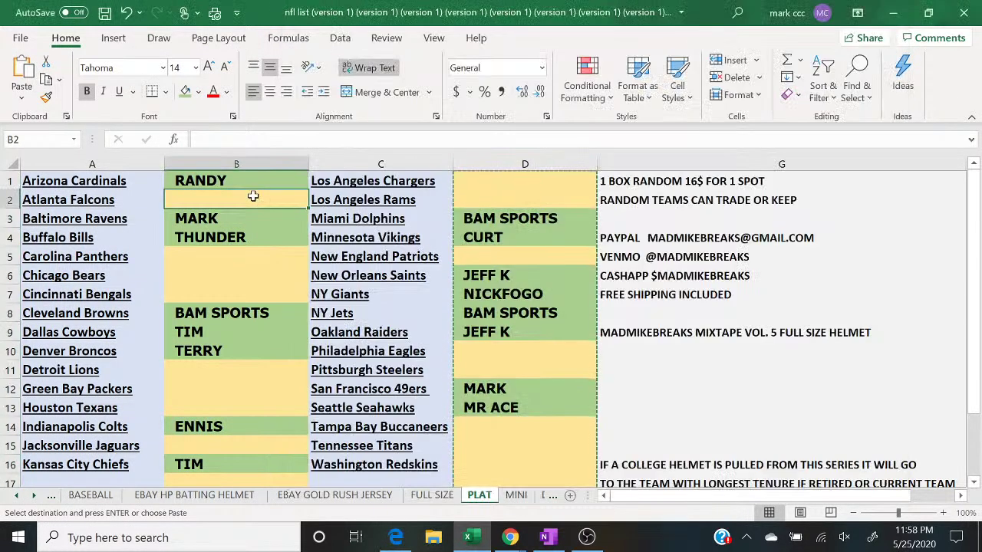
pyautogui.write('JEFF K')
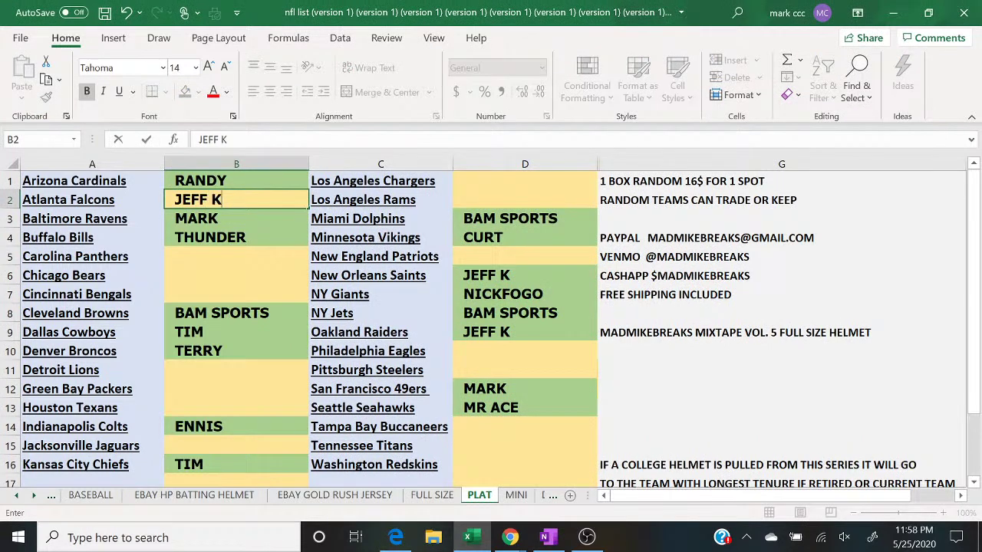
pyautogui.press('Return')
pyautogui.press('Return')
pyautogui.press('Return')
pyautogui.write('BA')
pyautogui.press('Return')
pyautogui.write('J')
pyautogui.press('Return')
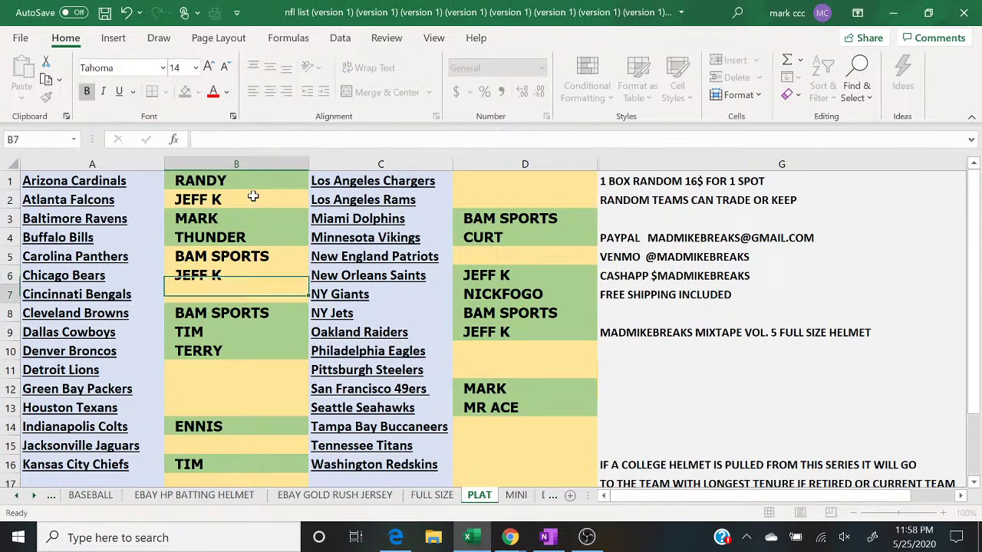
# Step: After checking the randomized list, enter RANDY in B7 and MARK in B11
pyautogui.click(407, 541)
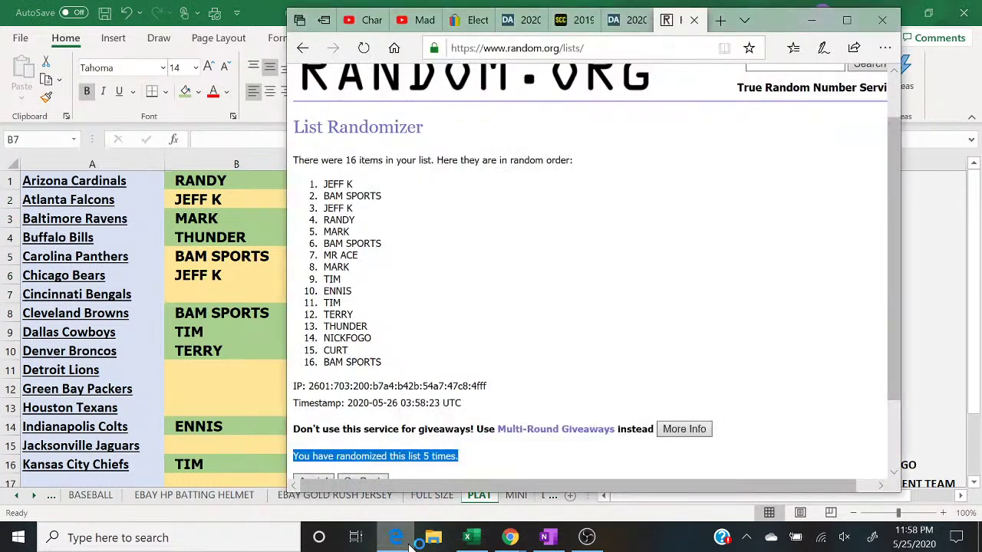
pyautogui.click(397, 538)
pyautogui.write('RANDY')
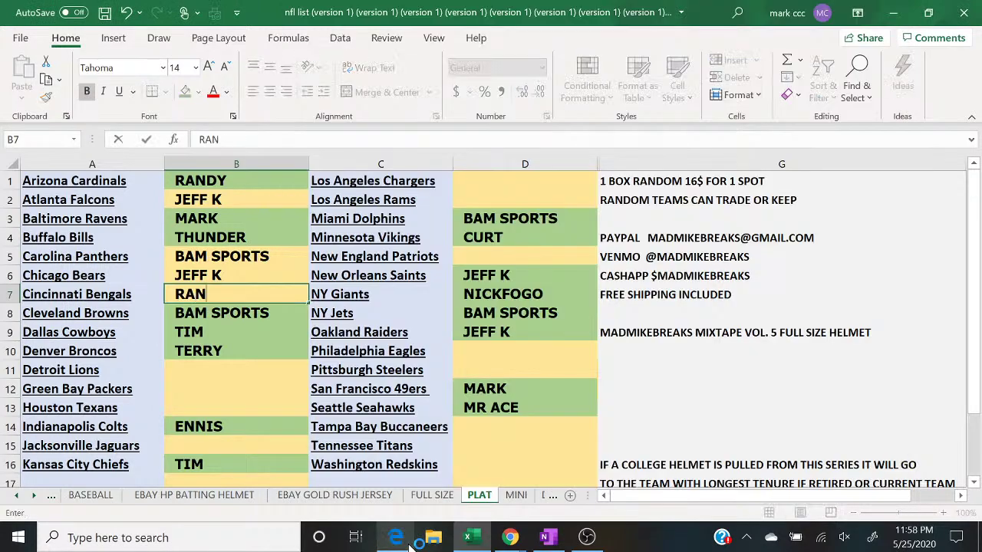
pyautogui.press('Return')
pyautogui.press('Return')
pyautogui.press('Return')
pyautogui.press('Return')
pyautogui.write('MARK')
pyautogui.press('Return')
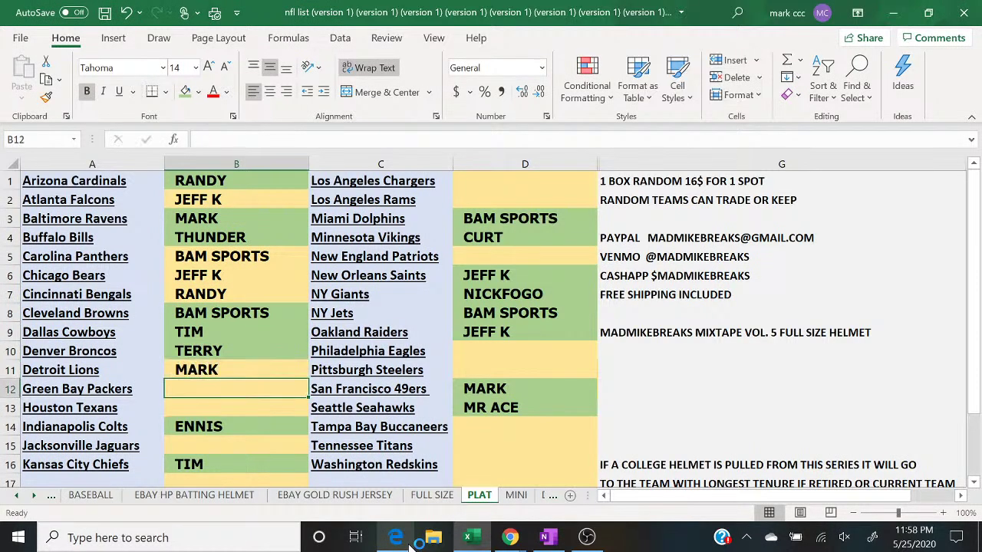
# Step: Enter BAM SPORTS in B12 and MR ACE in the next empty buyer cell, following the randomized list
pyautogui.click(410, 543)
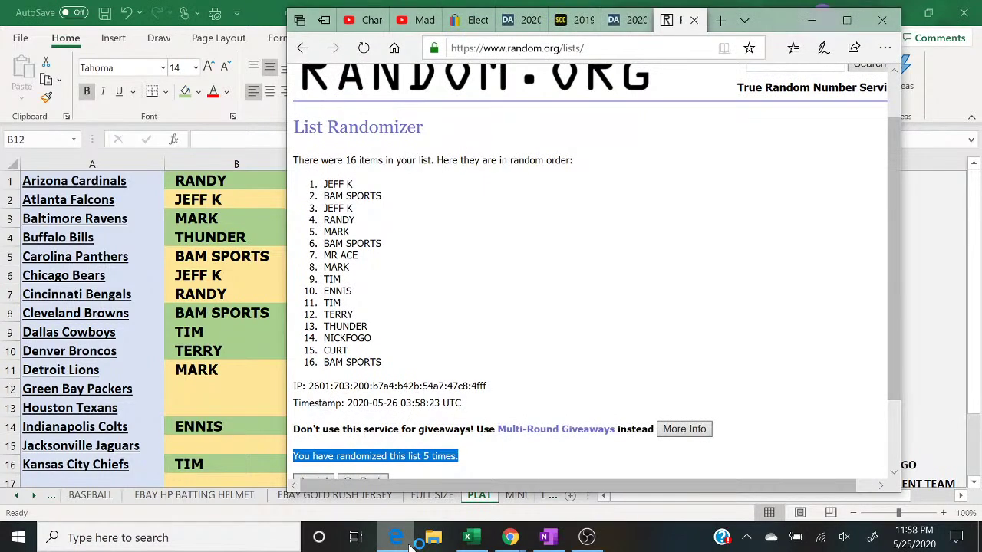
pyautogui.click(409, 543)
pyautogui.write('BAM SPORTS')
pyautogui.press('Return')
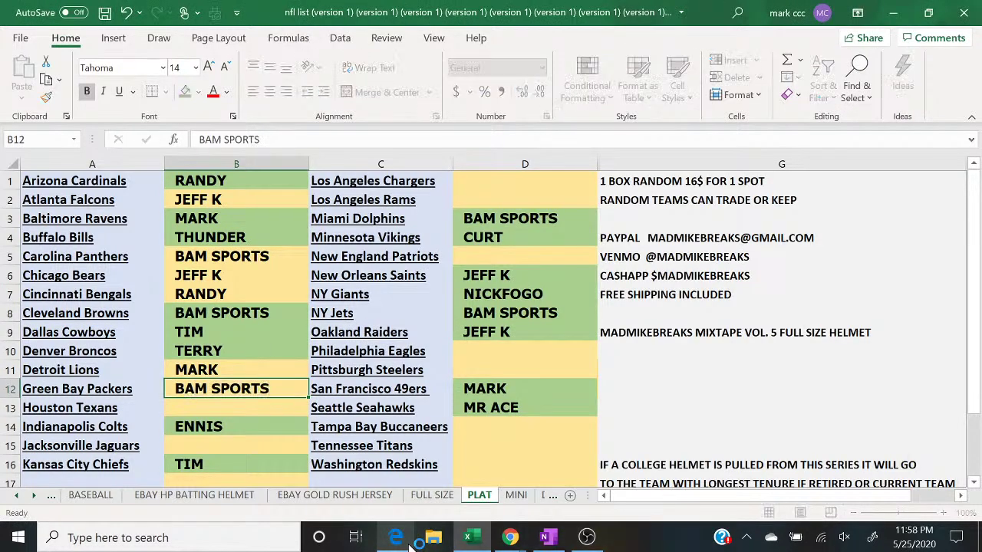
pyautogui.write('MR ACE')
pyautogui.press('Return')
pyautogui.press('Return')
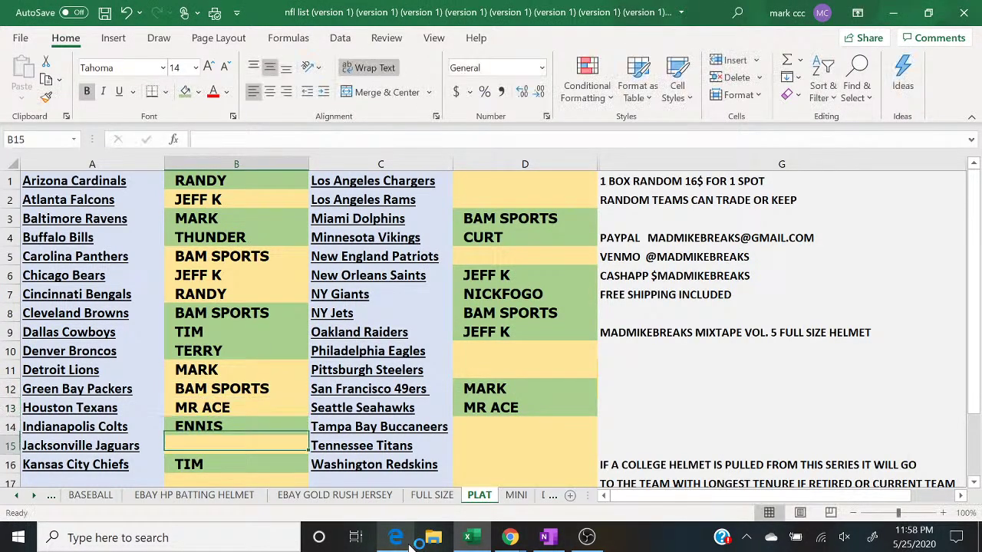
# Step: Enter MARK in B15 from the list and select the Los Angeles Chargers buyer cell D1
pyautogui.click(396, 537)
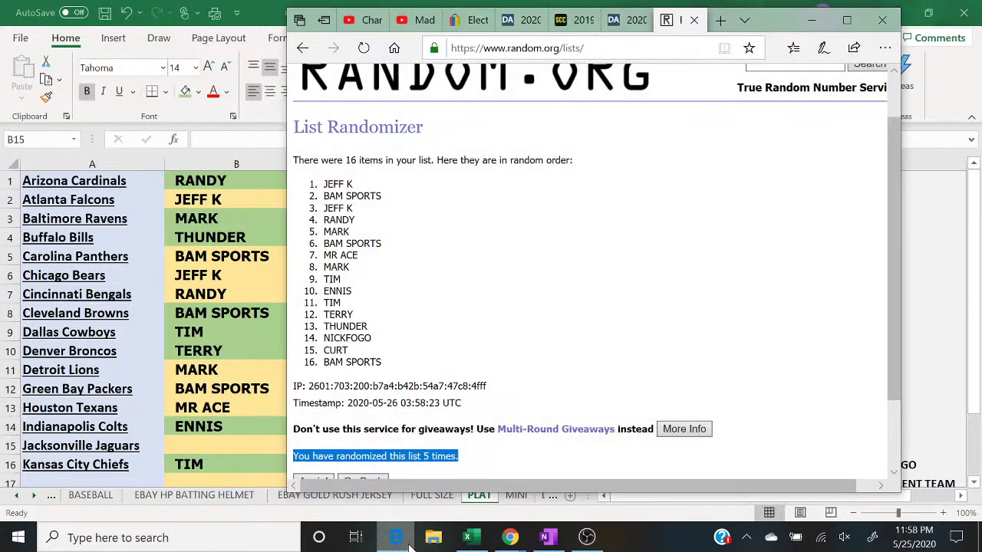
pyautogui.click(410, 544)
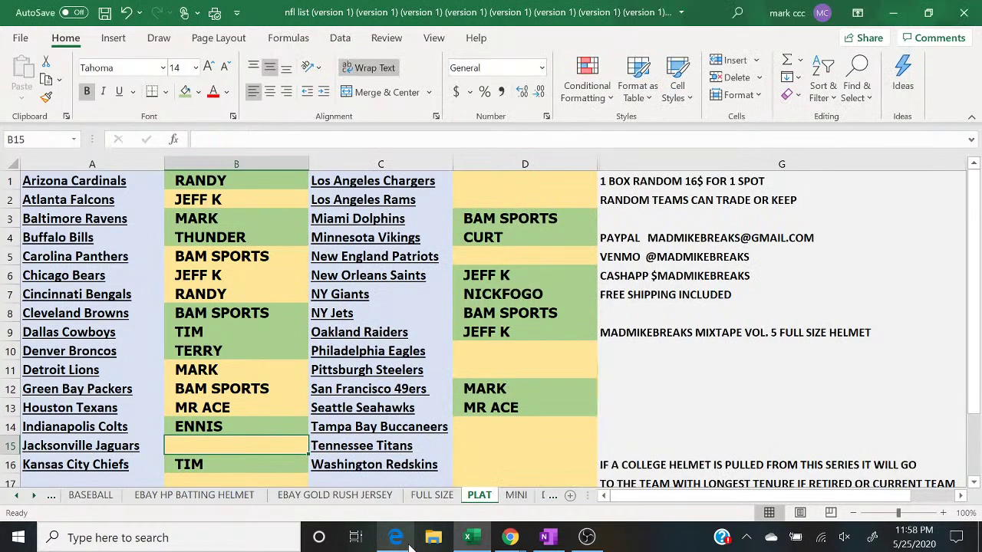
pyautogui.write('MARK')
pyautogui.press('Return')
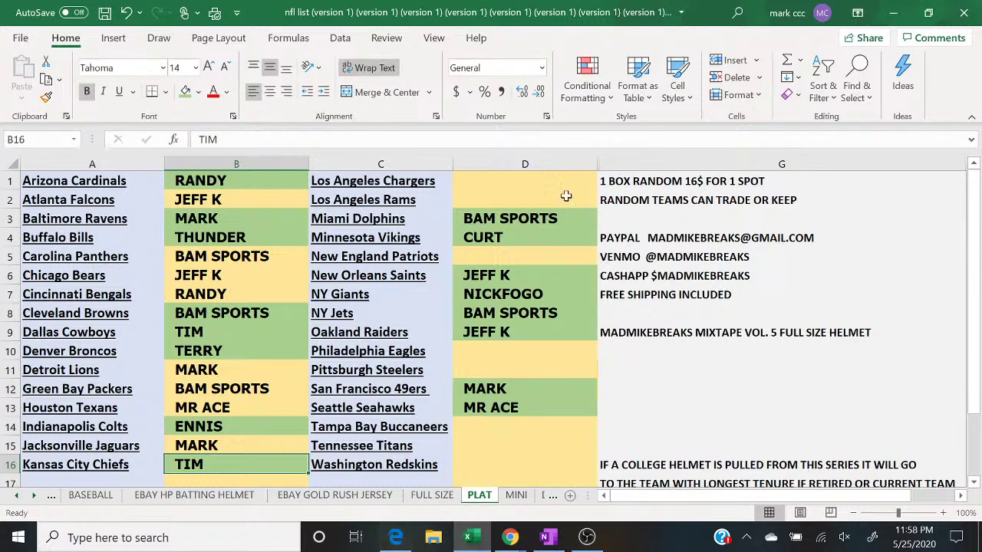
pyautogui.click(543, 181)
# Step: Enter TIM in D1, ENNIS below it, and TIM in D5
pyautogui.write('TIM')
pyautogui.press('Return')
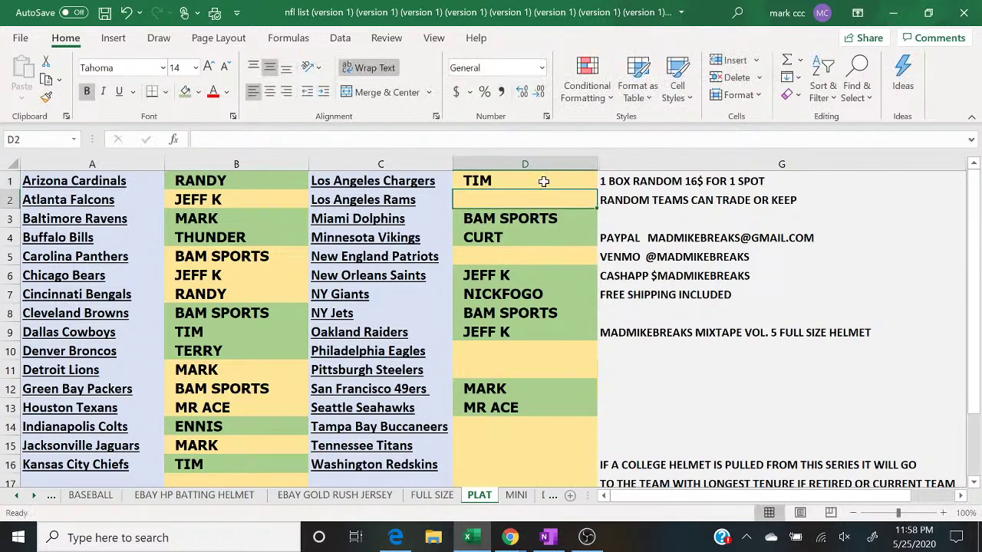
pyautogui.click(401, 541)
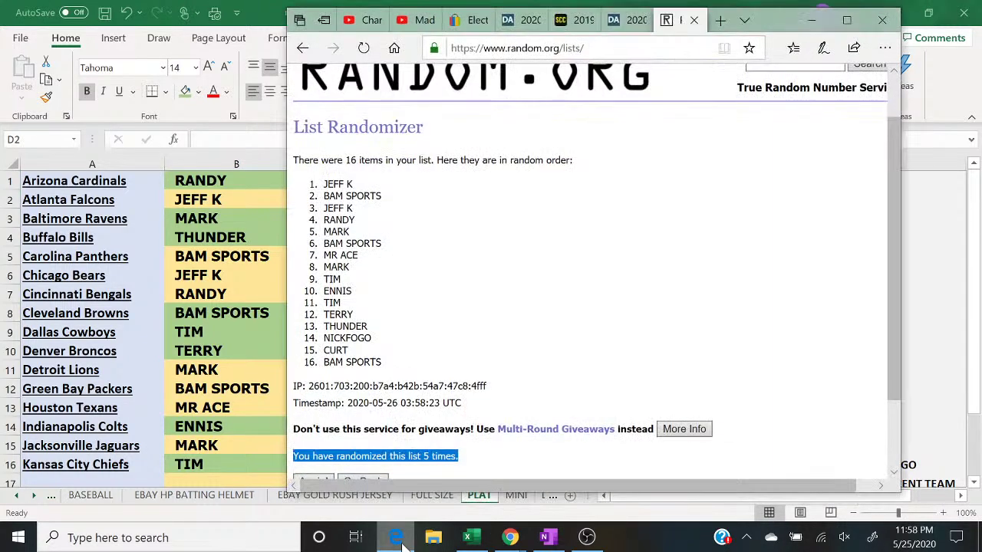
pyautogui.click(400, 541)
pyautogui.write('ENNIS')
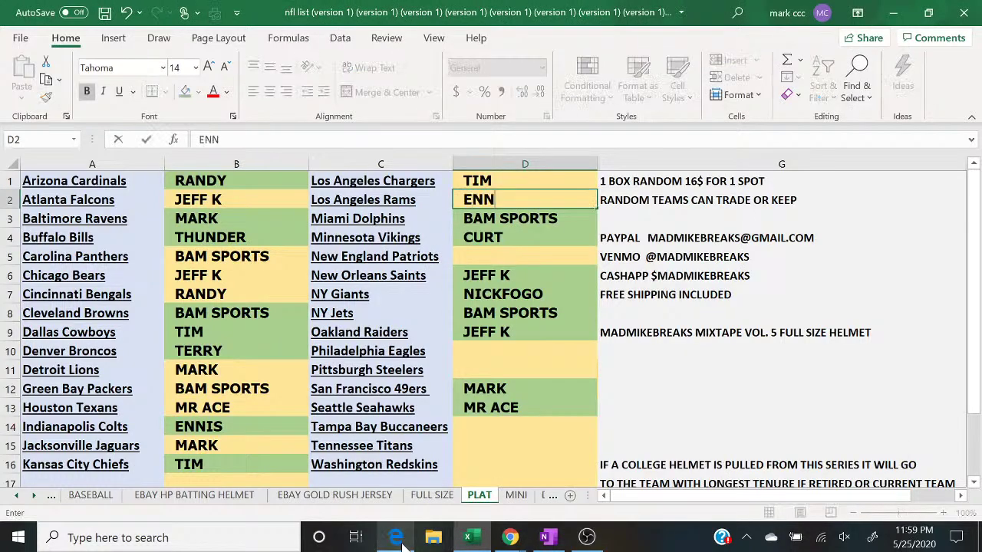
pyautogui.press('Return')
pyautogui.press('Return')
pyautogui.press('Return')
pyautogui.write('TIM')
pyautogui.press('Return')
pyautogui.press('Return')
pyautogui.press('Return')
pyautogui.press('Return')
pyautogui.press('Return')
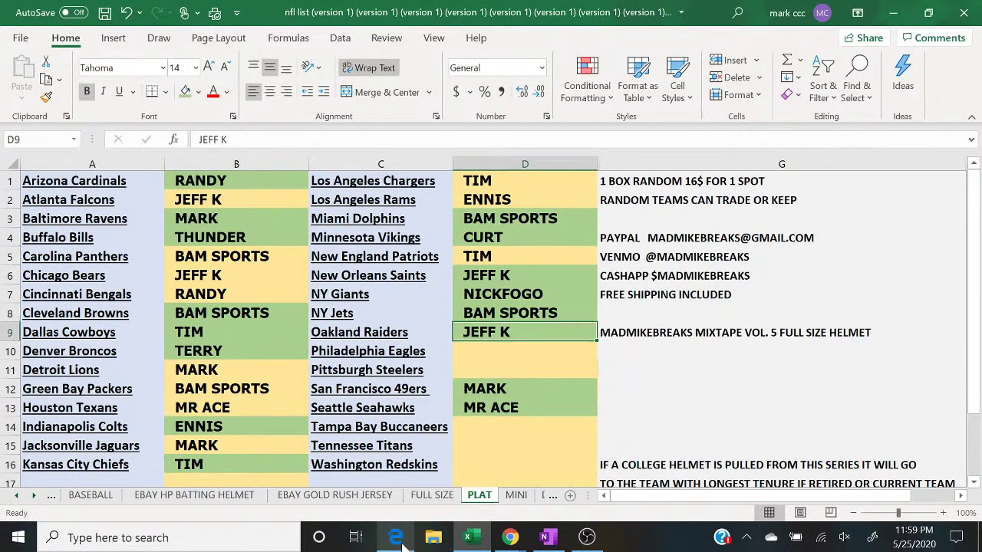
# Step: After rechecking the randomized list, enter TERRY in D10 and THUNDER in D11
pyautogui.click(401, 541)
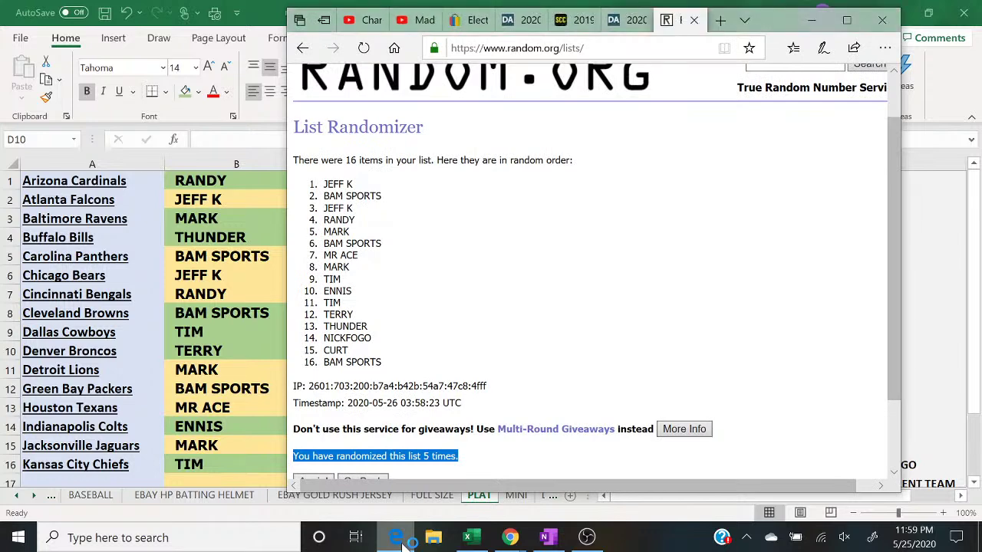
pyautogui.click(405, 537)
pyautogui.write('TIMERRY')
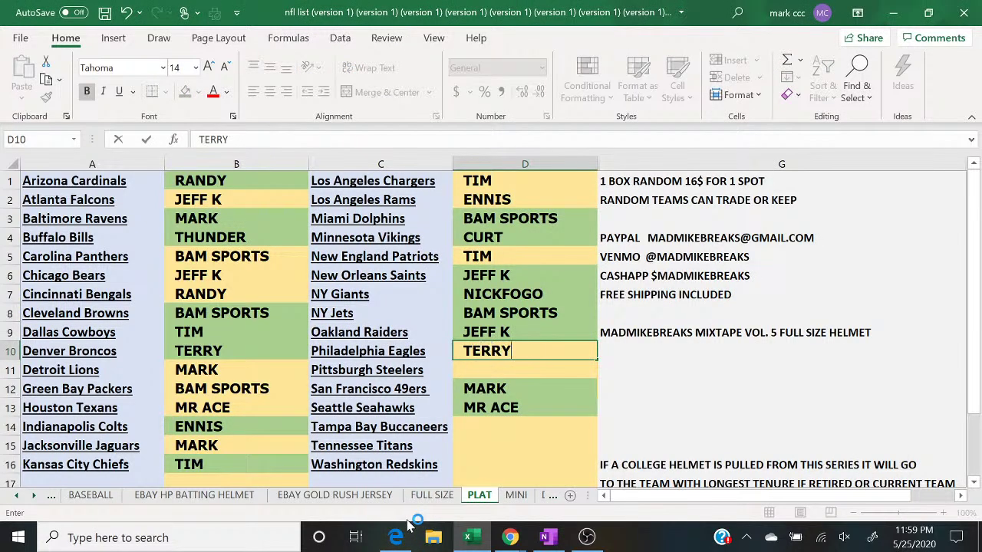
pyautogui.press('Return')
pyautogui.write('THUNDER')
pyautogui.press('Return')
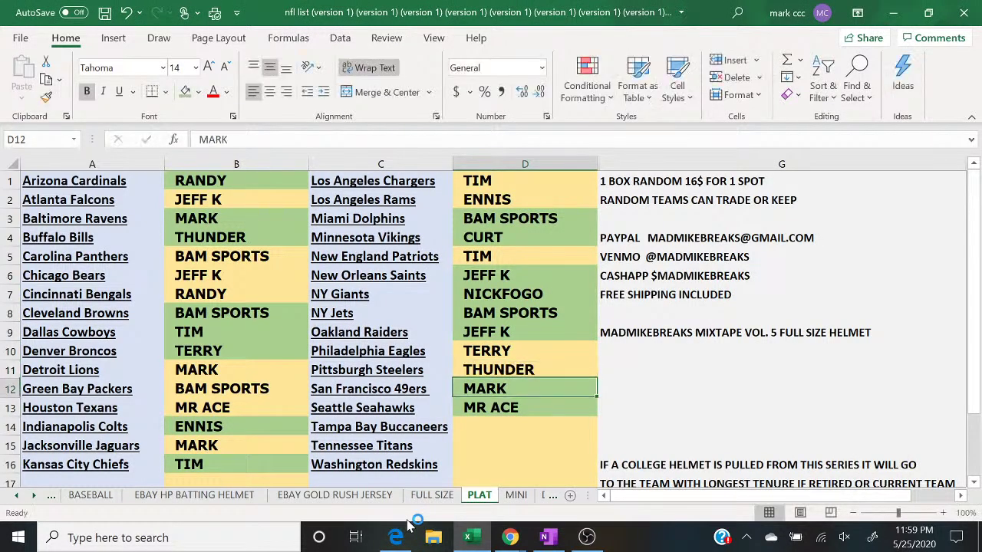
pyautogui.press('Return')
pyautogui.press('Return')
pyautogui.click(405, 537)
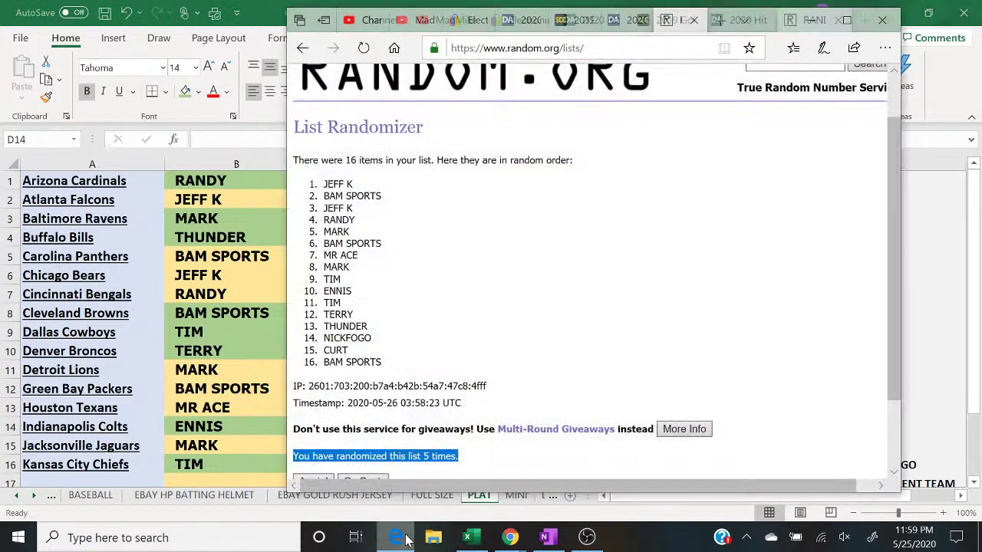
pyautogui.click(405, 537)
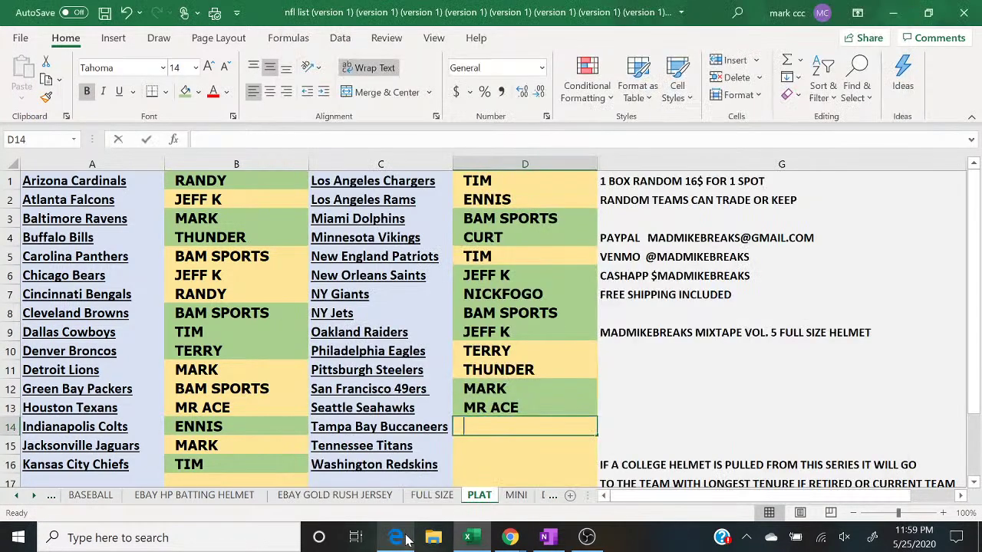
pyautogui.press('Return')
pyautogui.write('CURT')
pyautogui.press('Return')
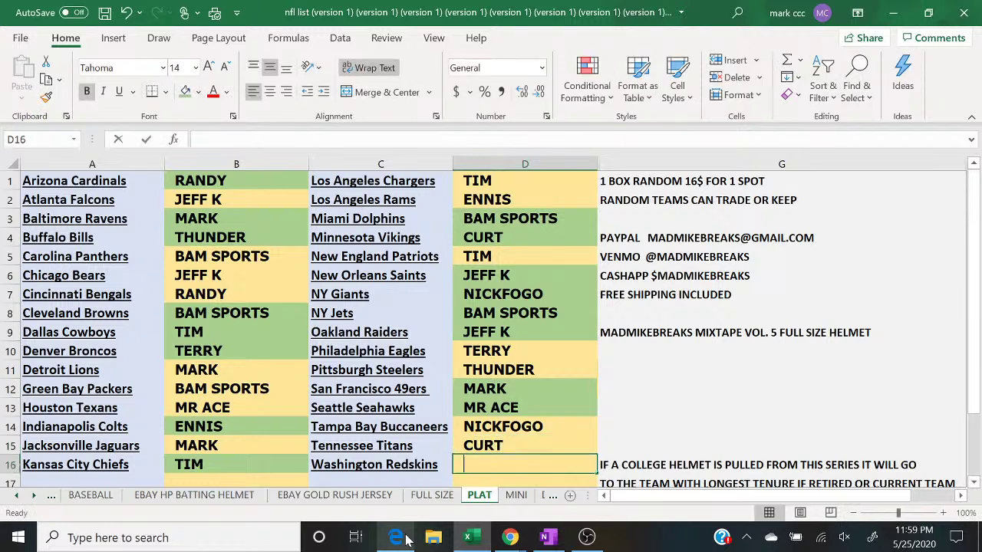
pyautogui.write('BAM SPOT')
pyautogui.press('BackSpace')
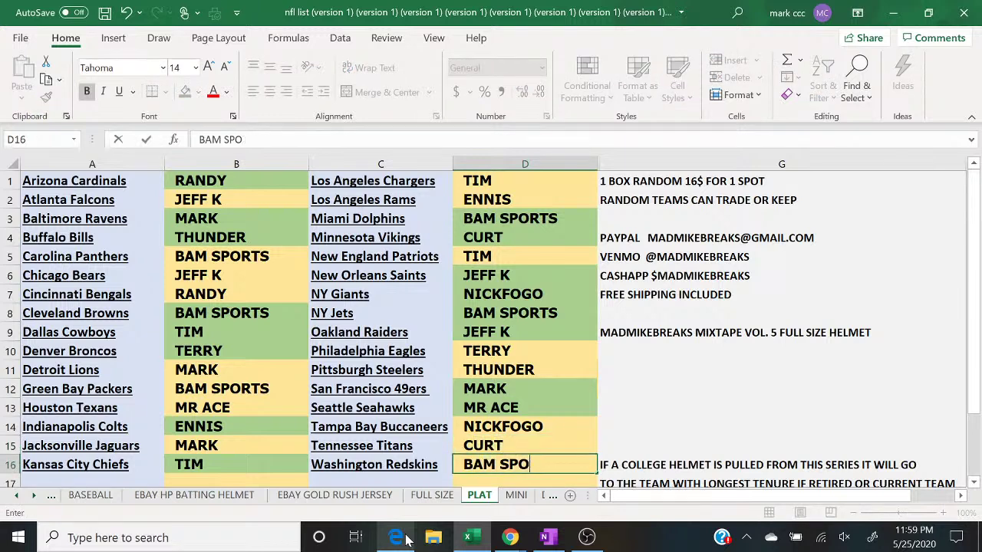
pyautogui.write('RTS')
pyautogui.click(512, 529)
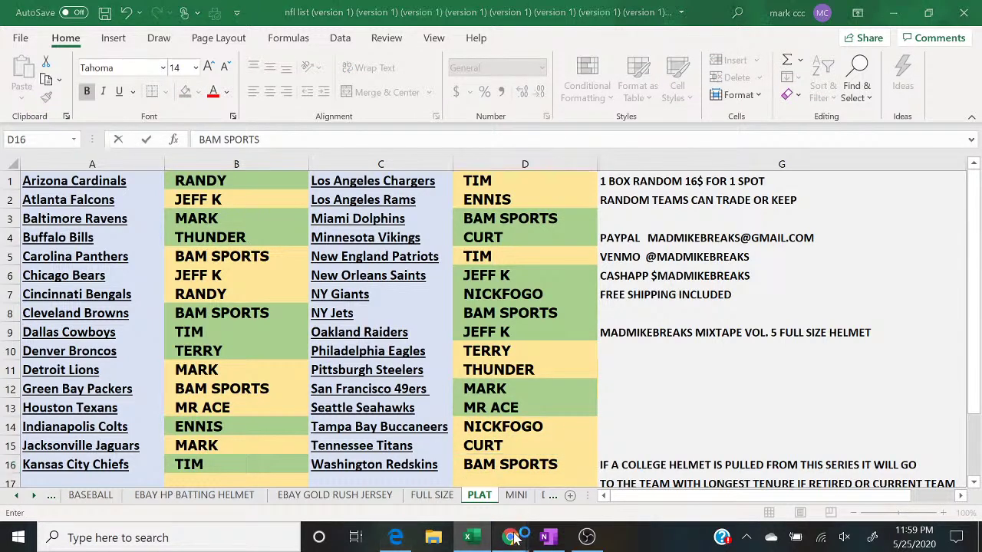
pyautogui.click(587, 482)
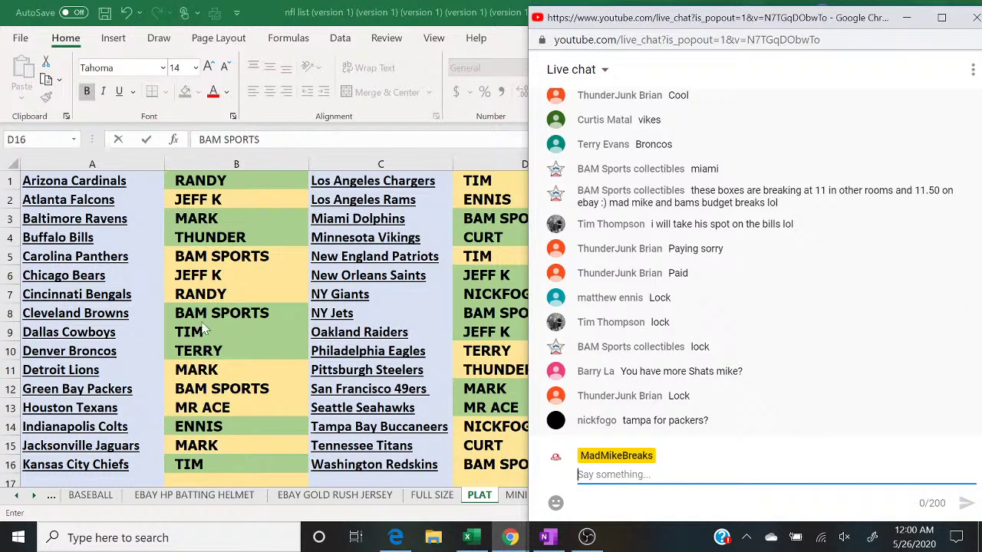
pyautogui.click(485, 175)
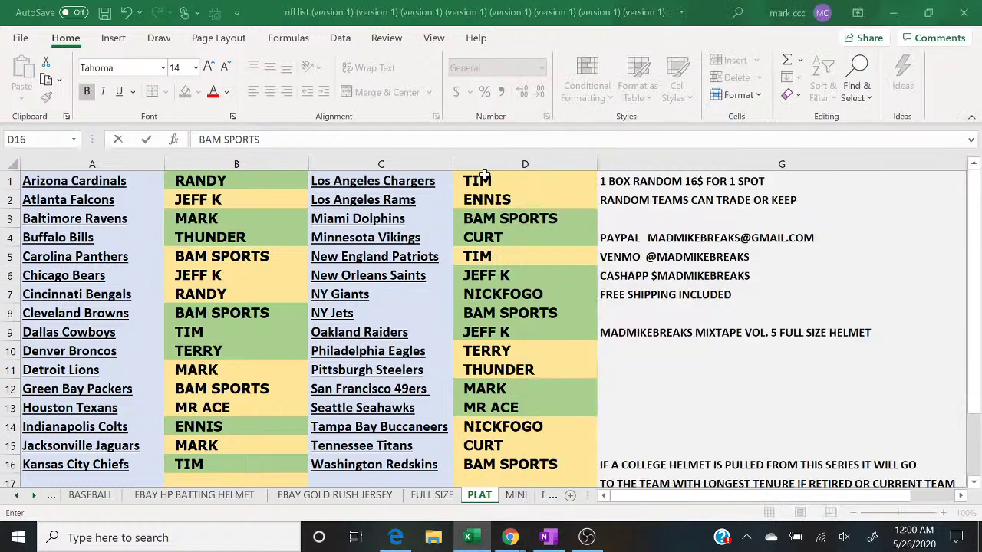
# Step: Shade cells D1 and D2 green with Fill Color
pyautogui.click(185, 92)
pyautogui.press('Down')
pyautogui.press('Down')
pyautogui.press('Down')
pyautogui.press('Down')
pyautogui.press('Up')
pyautogui.press('Up')
pyautogui.press('Up')
pyautogui.press('Up')
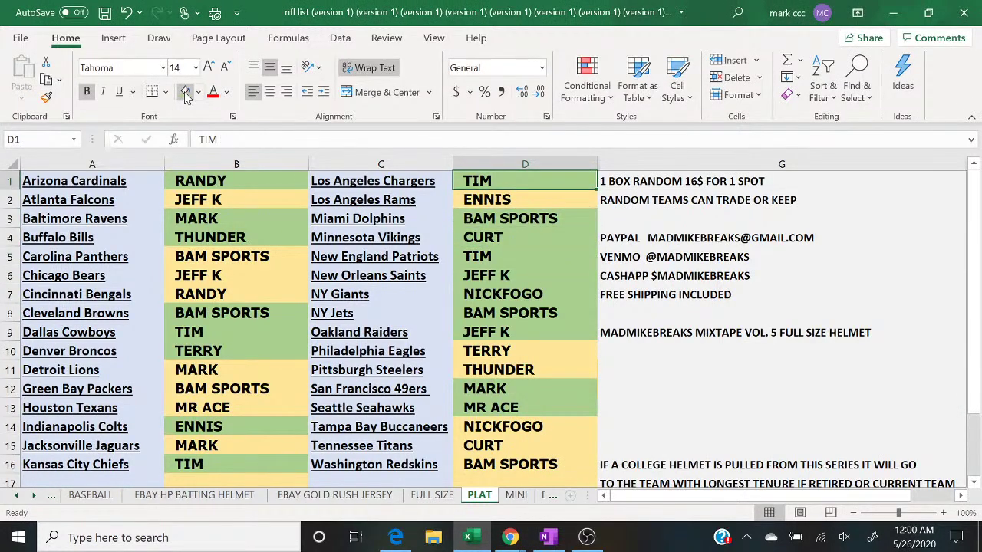
pyautogui.press('Down')
pyautogui.click(185, 92)
# Step: After checking the live chat, shade THUNDER's cell D11 green and move over to column B
pyautogui.moveTo(511, 537)
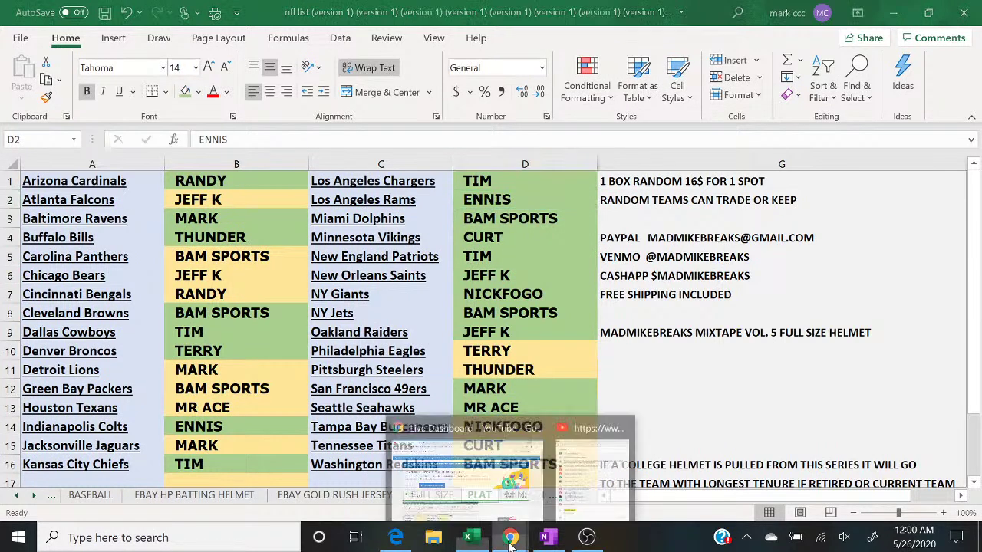
pyautogui.click(591, 469)
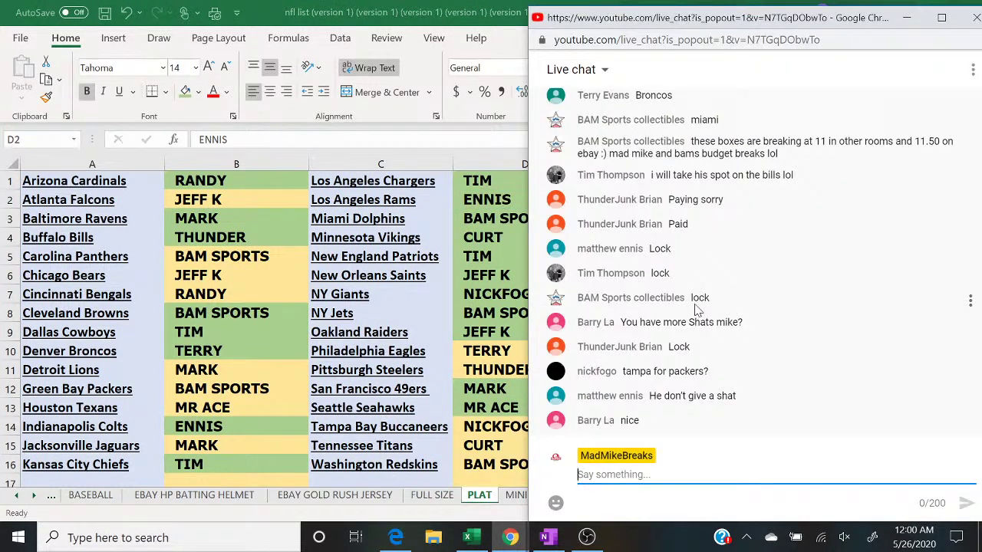
pyautogui.click(474, 370)
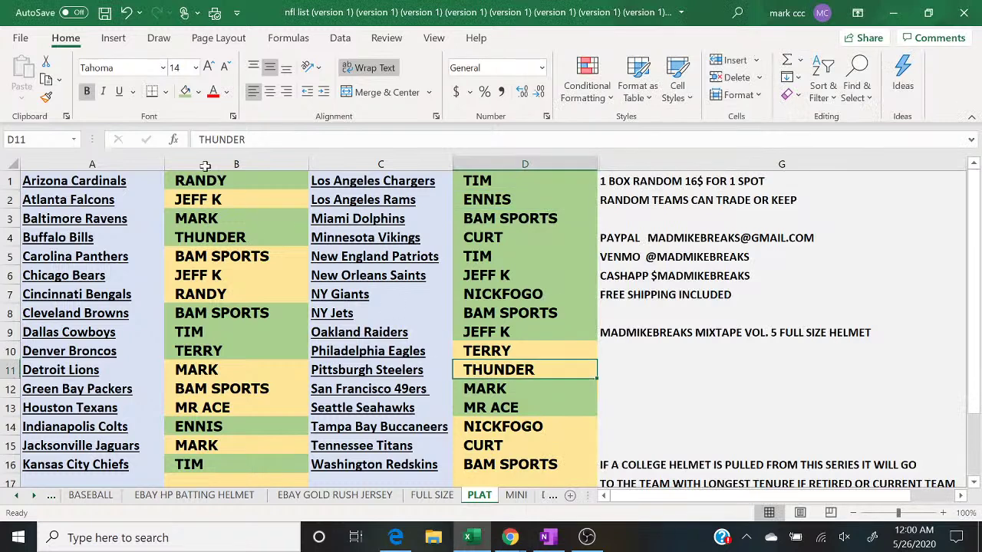
pyautogui.click(185, 92)
pyautogui.press('Down')
pyautogui.press('Down')
pyautogui.press('Down')
pyautogui.press('Down')
pyautogui.press('Down')
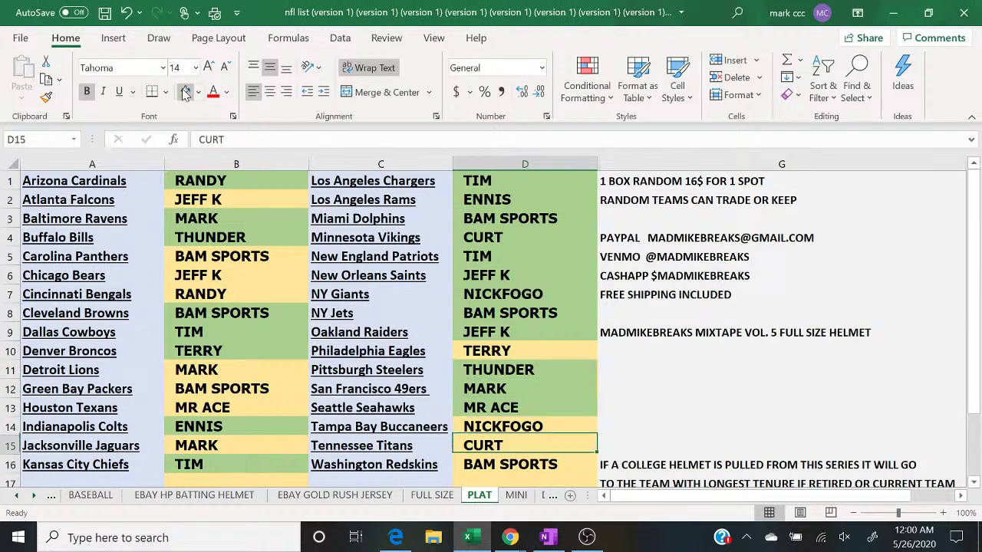
pyautogui.press('Left')
pyautogui.press('Left')
pyautogui.press('Up')
pyautogui.press('Up')
pyautogui.press('Up')
pyautogui.press('Up')
pyautogui.press('Up')
pyautogui.press('Up')
pyautogui.press('Up')
pyautogui.press('Up')
pyautogui.press('Up')
pyautogui.press('Up')
pyautogui.press('Up')
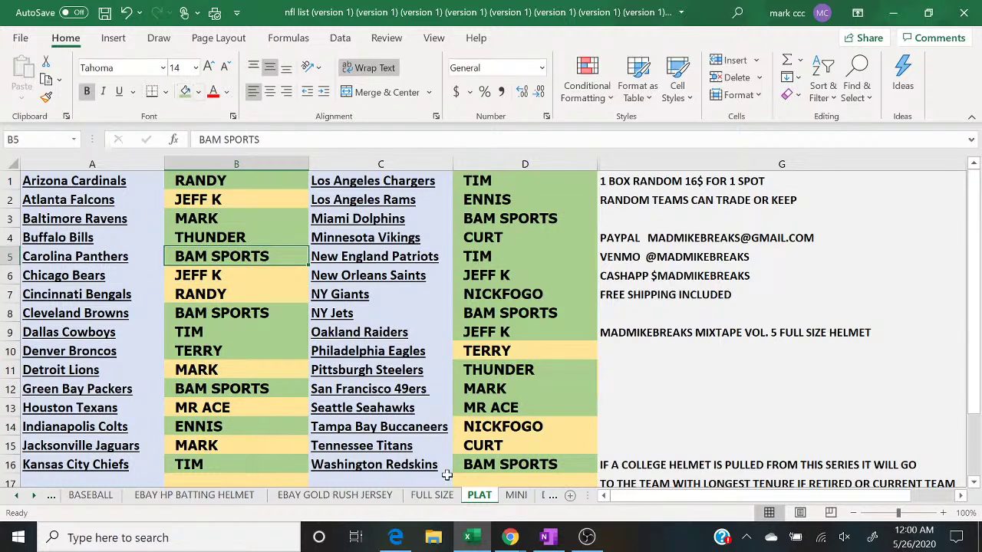
# Step: Shade B6 and B2 green, checking the live chat before and after
pyautogui.moveTo(510, 538)
pyautogui.click(606, 477)
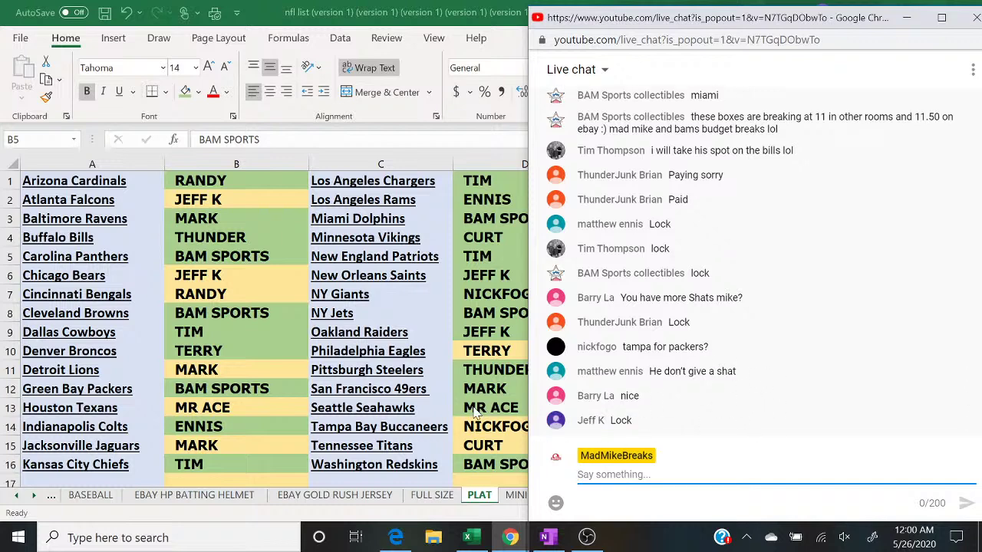
pyautogui.click(208, 280)
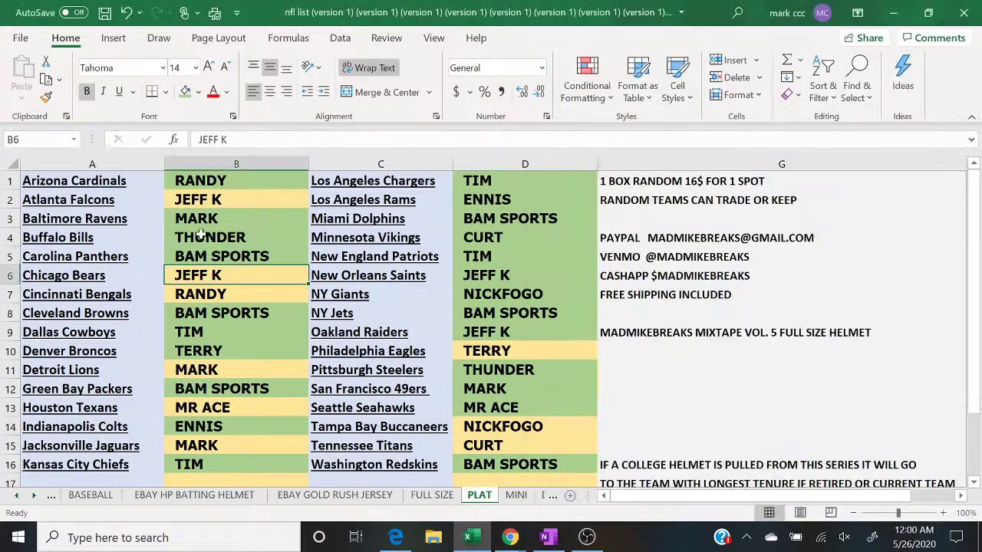
pyautogui.click(185, 91)
pyautogui.press('Up')
pyautogui.press('Up')
pyautogui.press('Up')
pyautogui.press('Up')
pyautogui.press('Up')
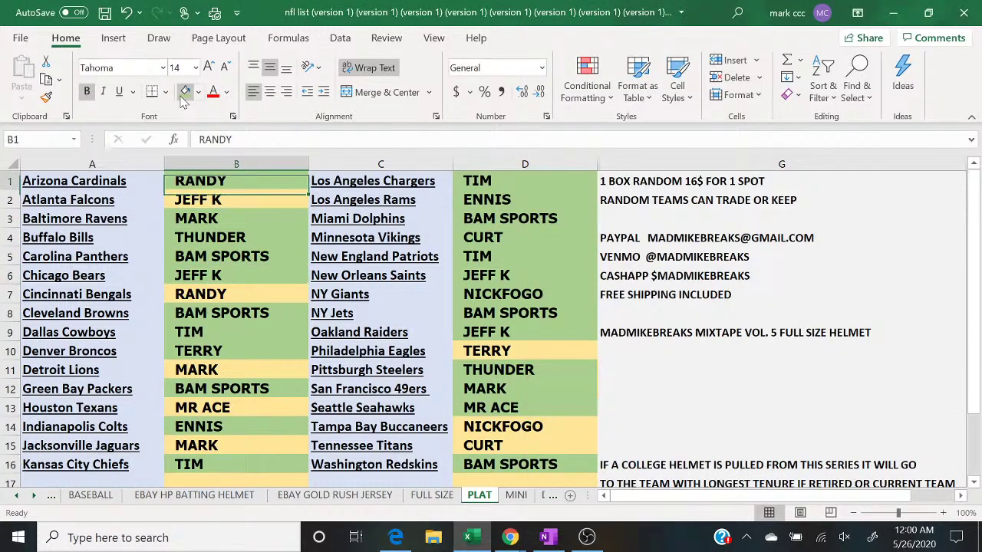
pyautogui.press('Down')
pyautogui.click(185, 92)
pyautogui.moveTo(513, 538)
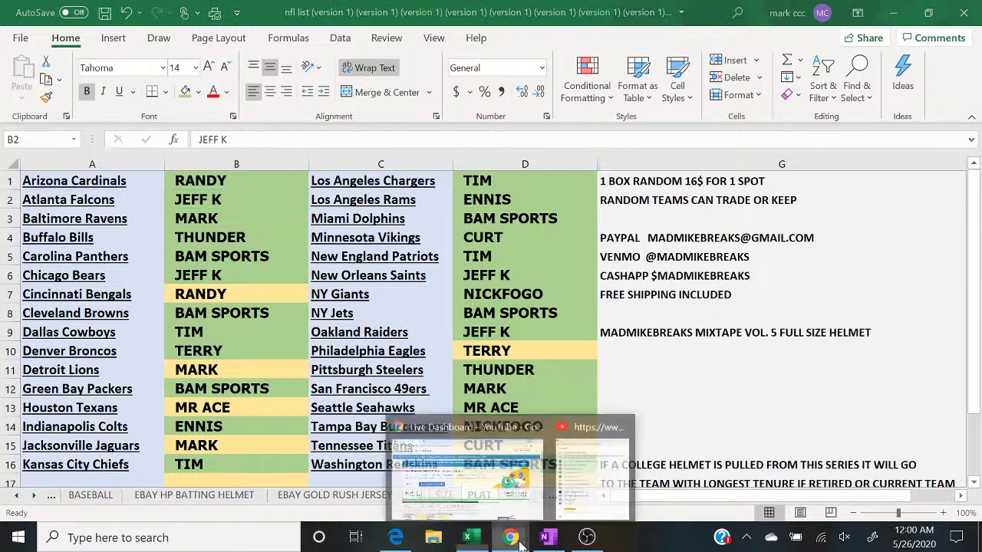
pyautogui.click(593, 484)
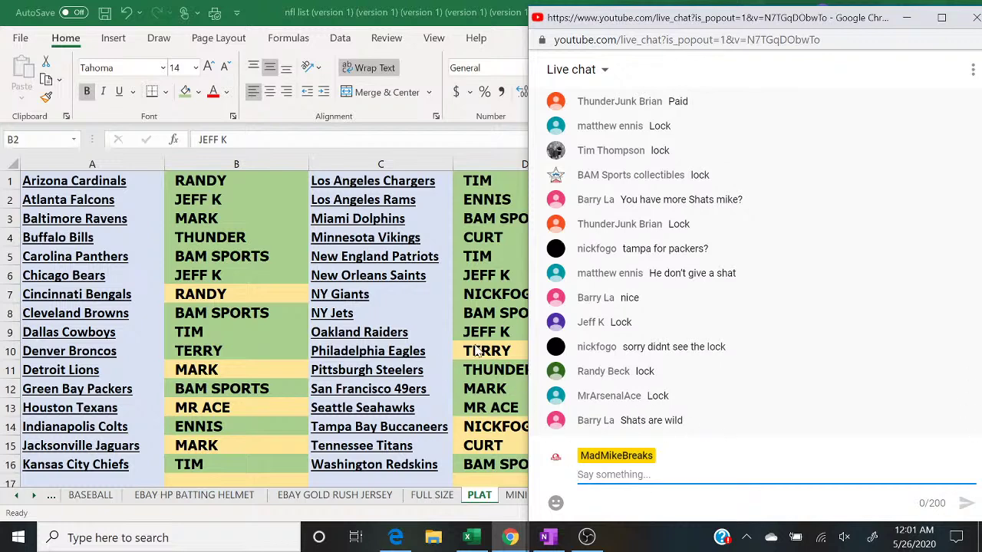
# Step: Shade all of columns B and D green with Fill Color, then deselect
pyautogui.click(224, 159)
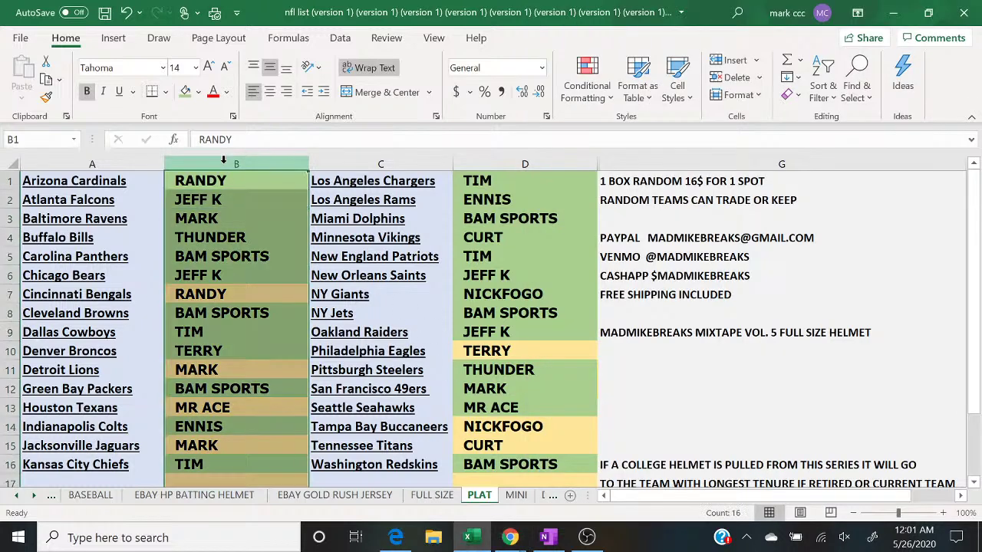
pyautogui.click(184, 91)
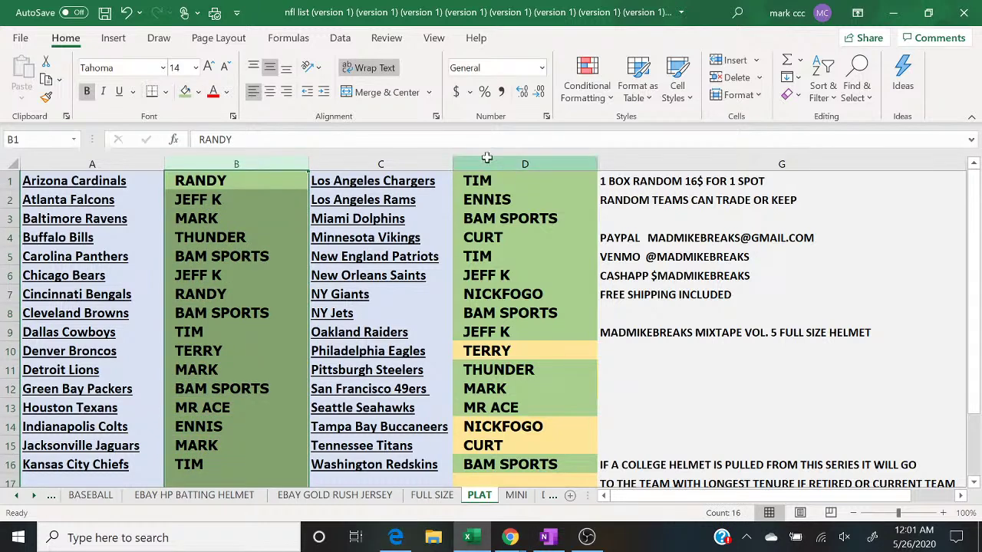
pyautogui.click(505, 165)
pyautogui.click(185, 91)
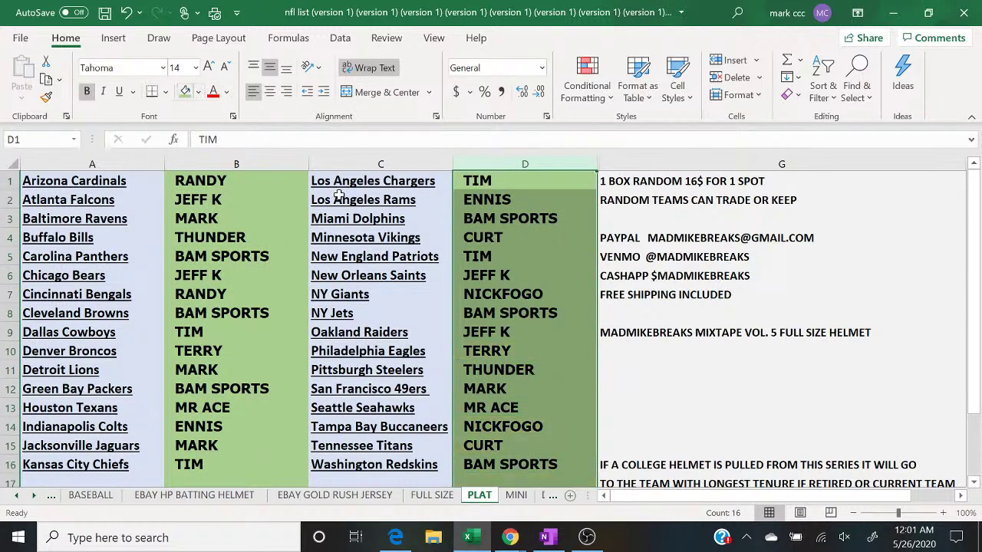
pyautogui.click(647, 388)
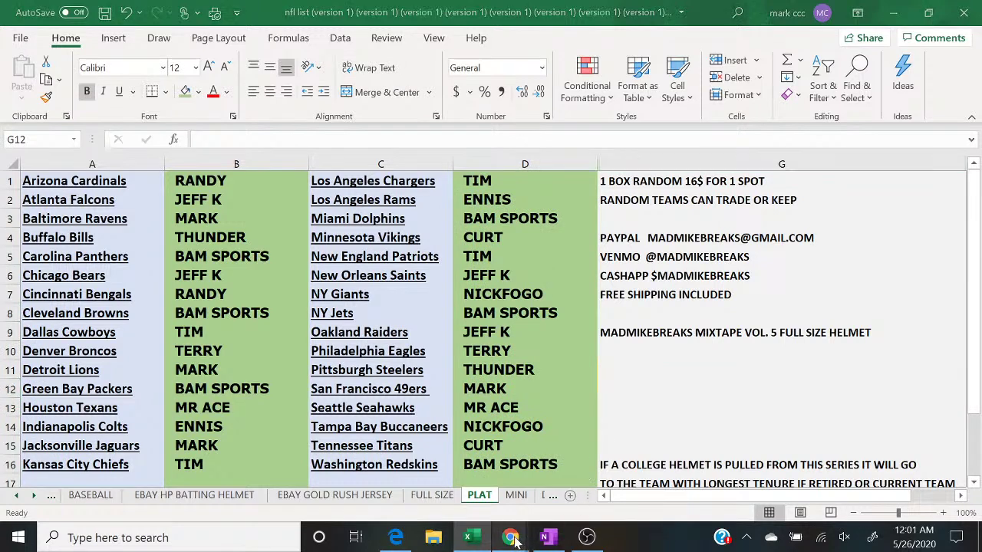
# Step: Check the live chat, then bring OBS Studio to the front
pyautogui.moveTo(510, 537)
pyautogui.click(578, 498)
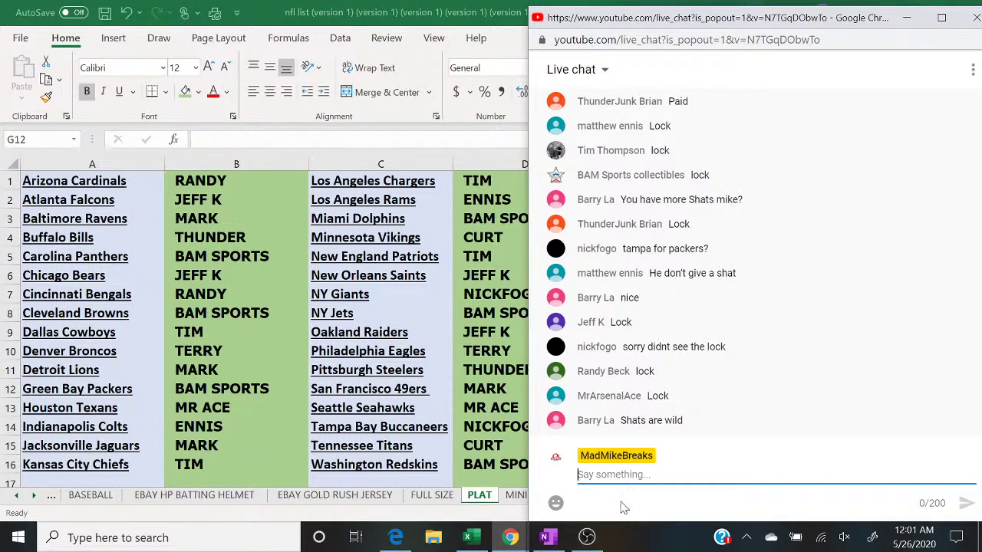
pyautogui.click(588, 537)
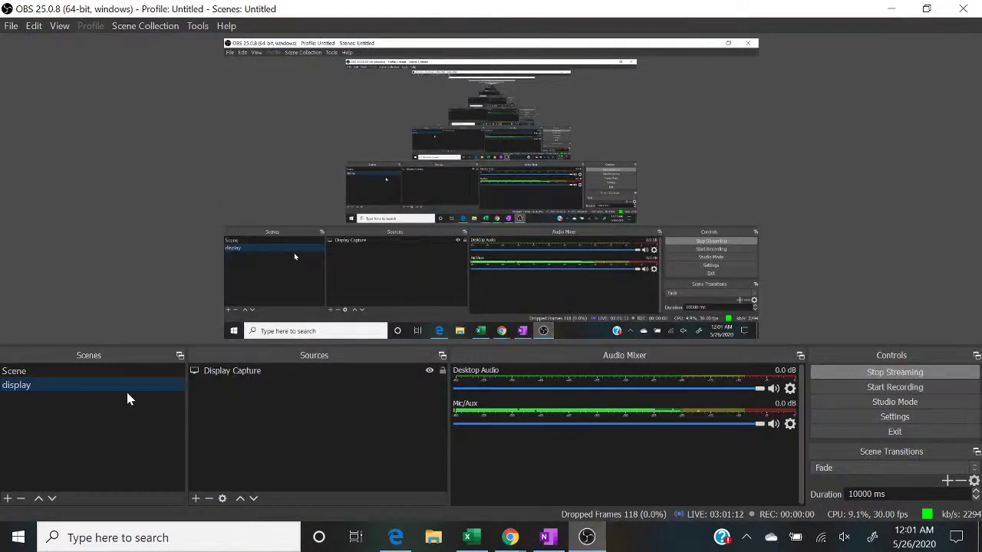
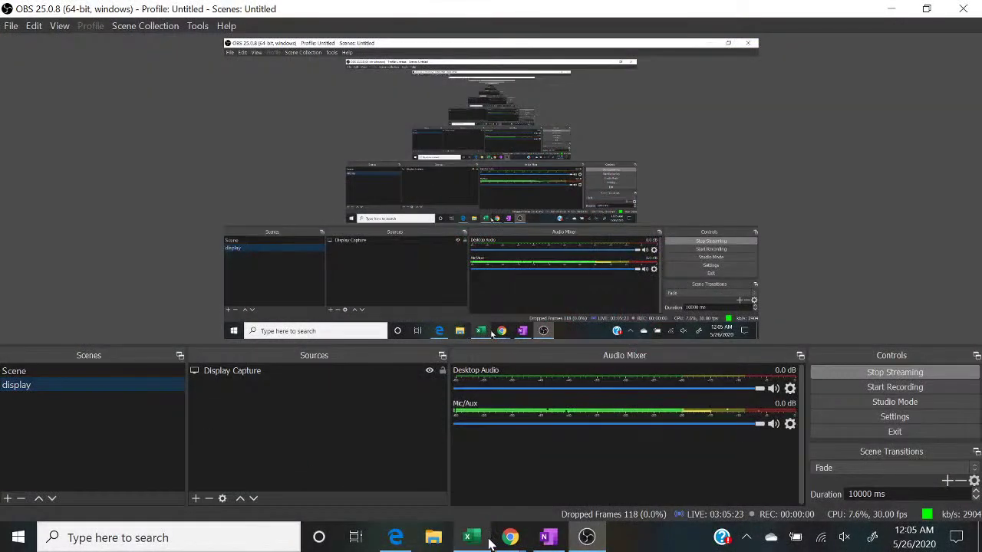
# Step: Bring up the PLAT sheet with the top of column D selected, plus the live chat popup
pyautogui.click(472, 539)
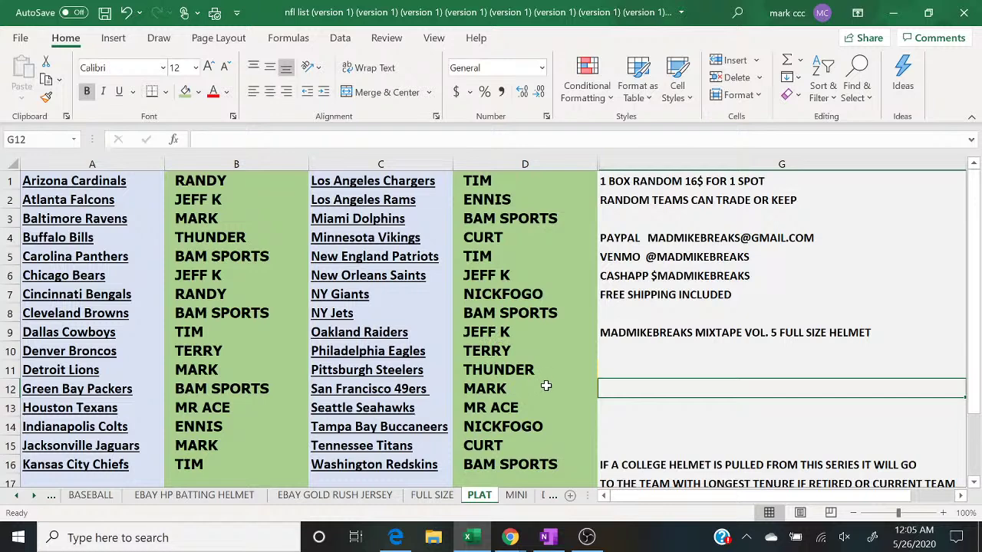
pyautogui.click(545, 386)
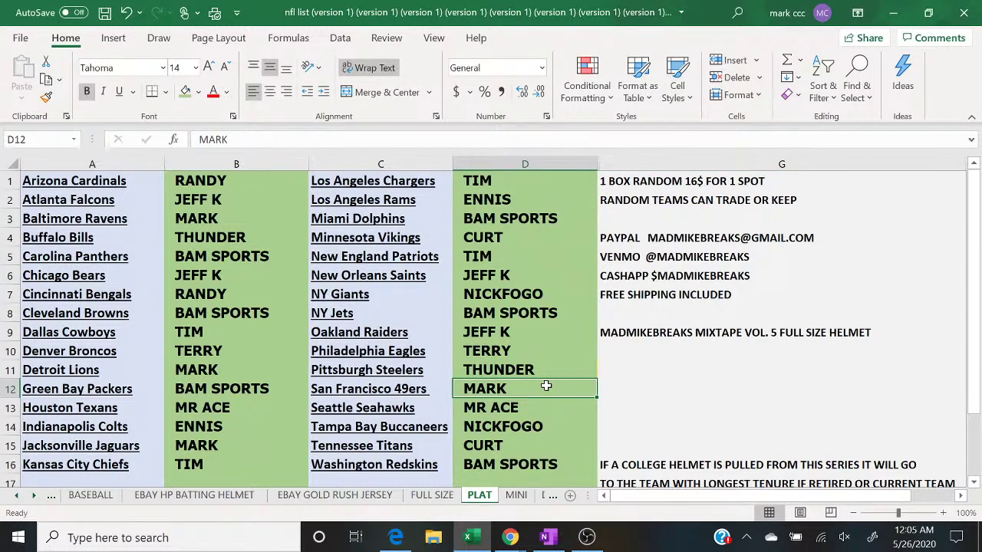
pyautogui.press('Up')
pyautogui.press('Up')
pyautogui.press('Up')
pyautogui.press('Up')
pyautogui.press('Up')
pyautogui.press('Up')
pyautogui.press('Up')
pyautogui.press('Up')
pyautogui.press('Up')
pyautogui.press('Up')
pyautogui.press('Up')
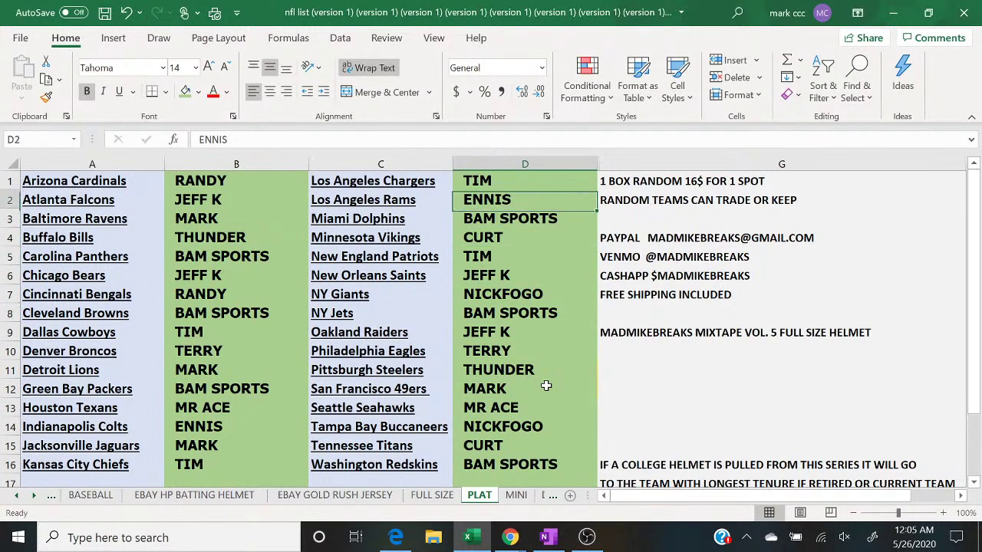
pyautogui.moveTo(510, 537)
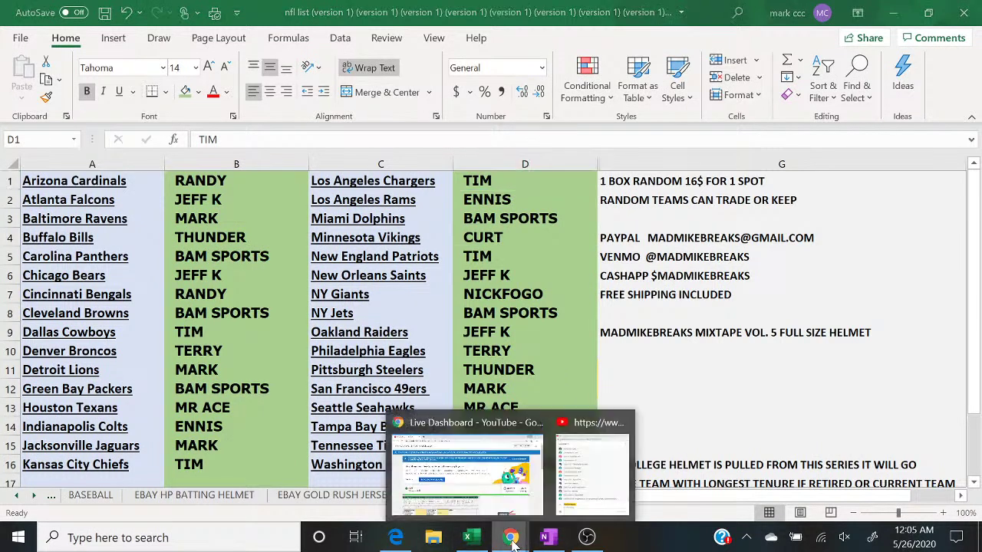
pyautogui.click(596, 479)
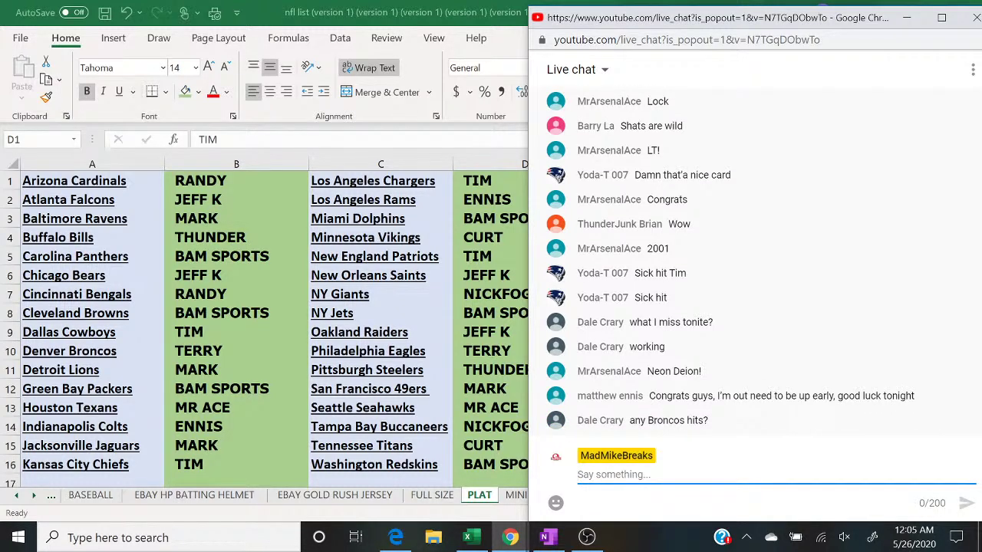
# Step: Switch the OBS stream to the webcam 'Scene' entry
pyautogui.click(587, 541)
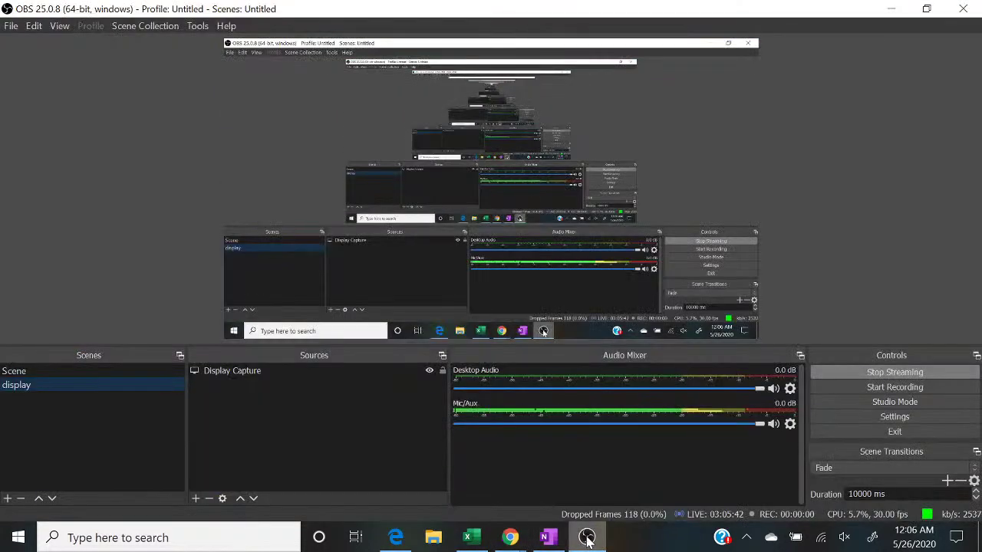
pyautogui.click(88, 370)
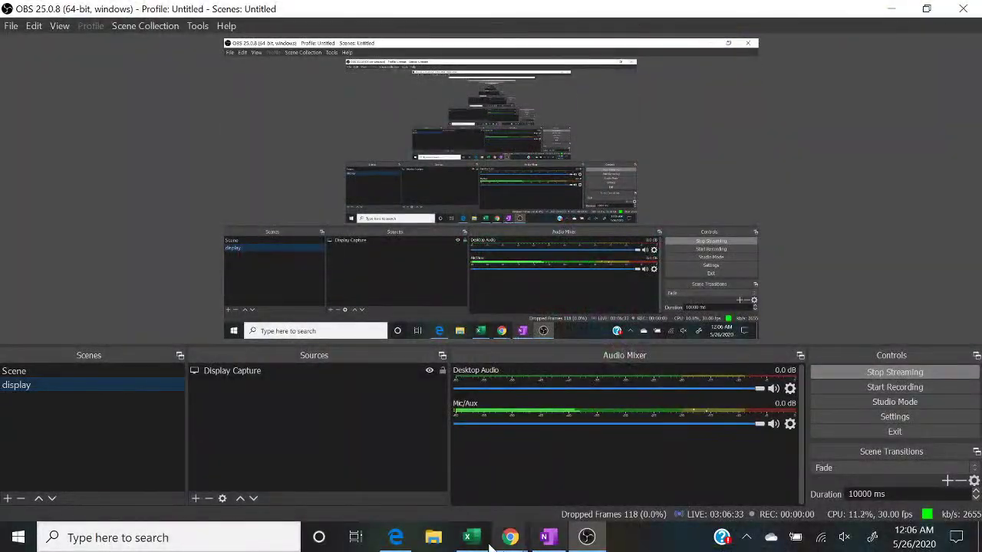
# Step: Clear all names from columns B and D of the PLAT sheet
pyautogui.click(482, 540)
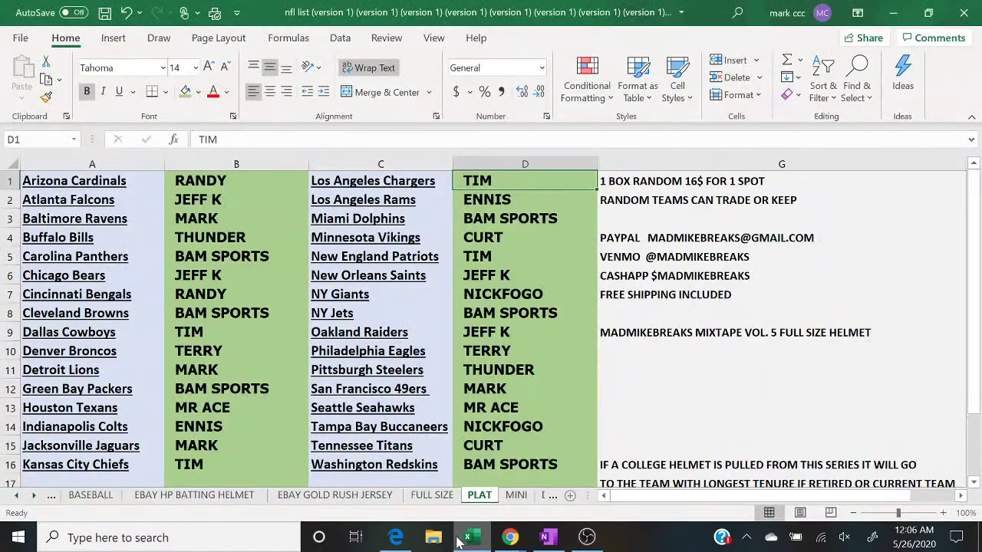
pyautogui.click(267, 165)
pyautogui.rightClick(267, 165)
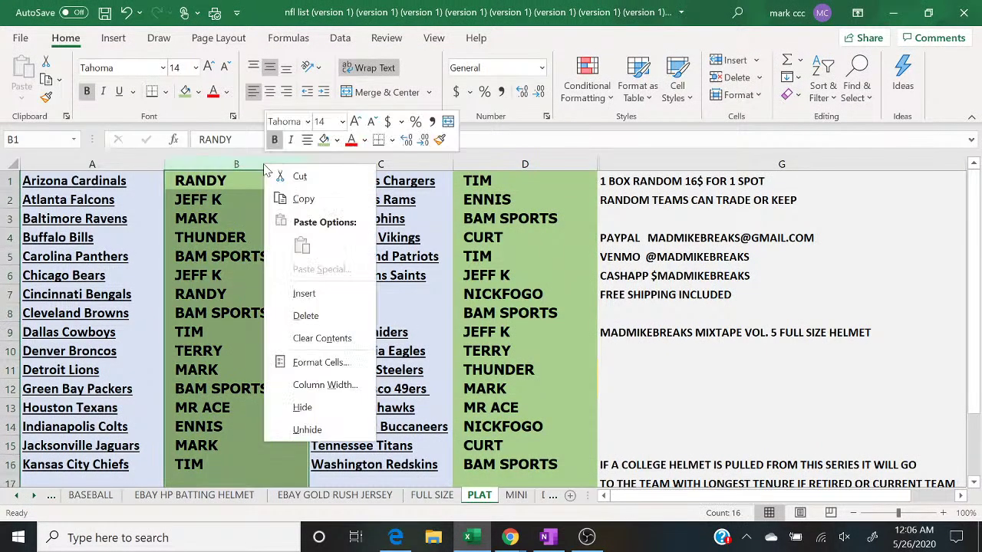
pyautogui.click(322, 338)
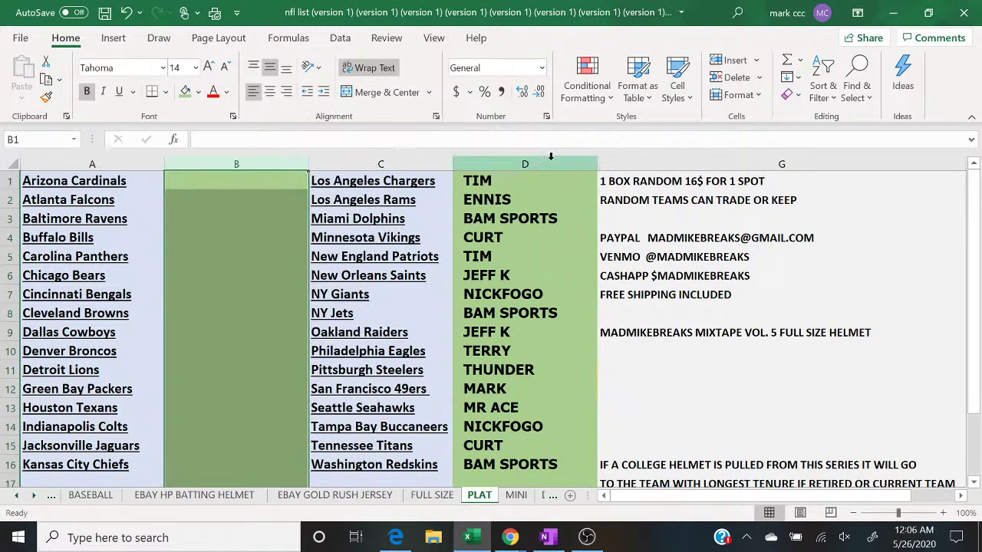
pyautogui.click(550, 164)
pyautogui.rightClick(550, 165)
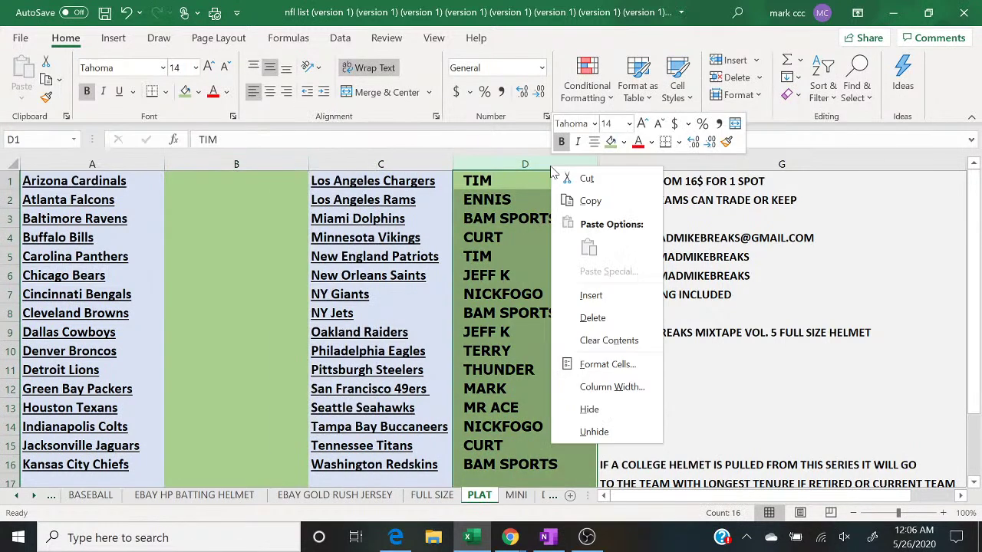
pyautogui.click(587, 340)
# Step: Fill columns B and D light gold and switch to the BASEBALL sheet
pyautogui.click(272, 161)
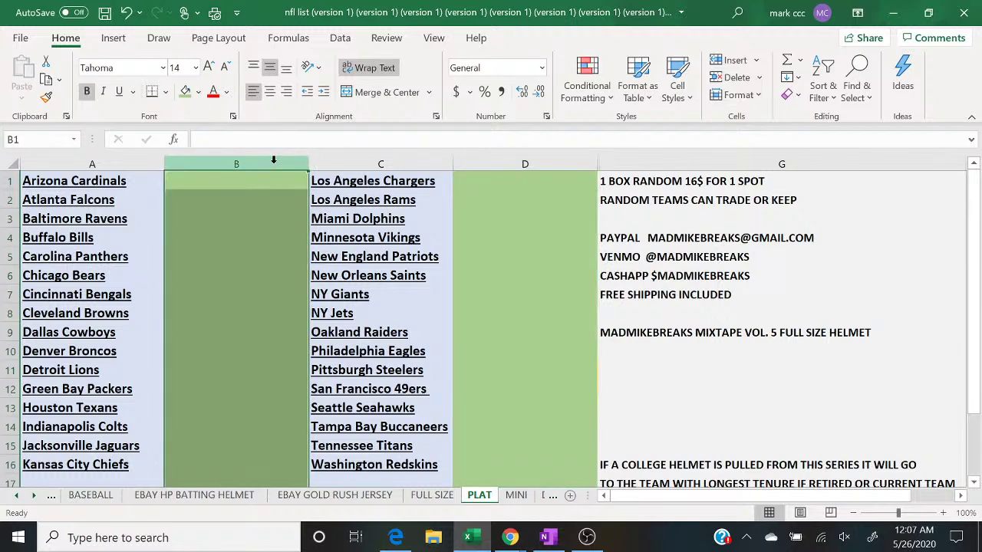
pyautogui.click(197, 92)
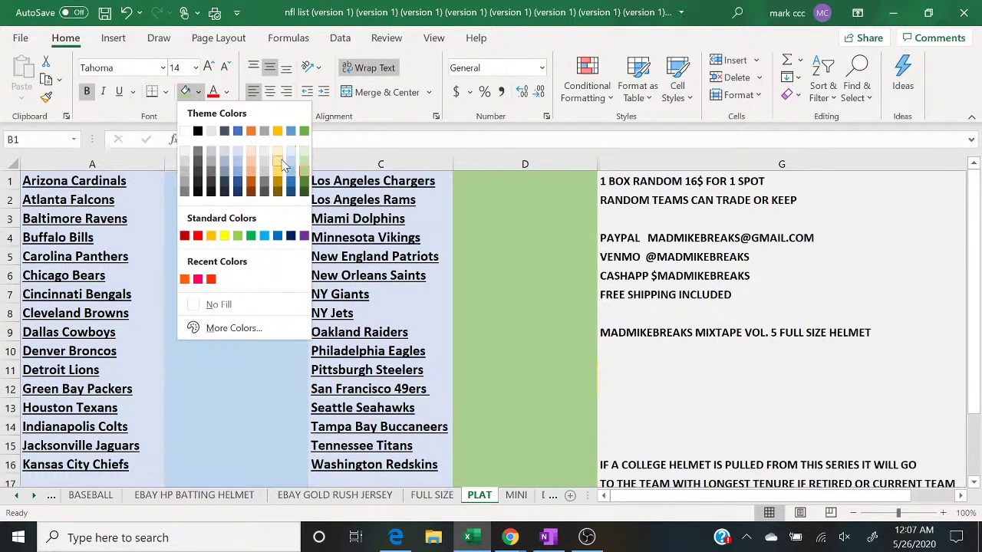
pyautogui.click(279, 165)
pyautogui.click(525, 163)
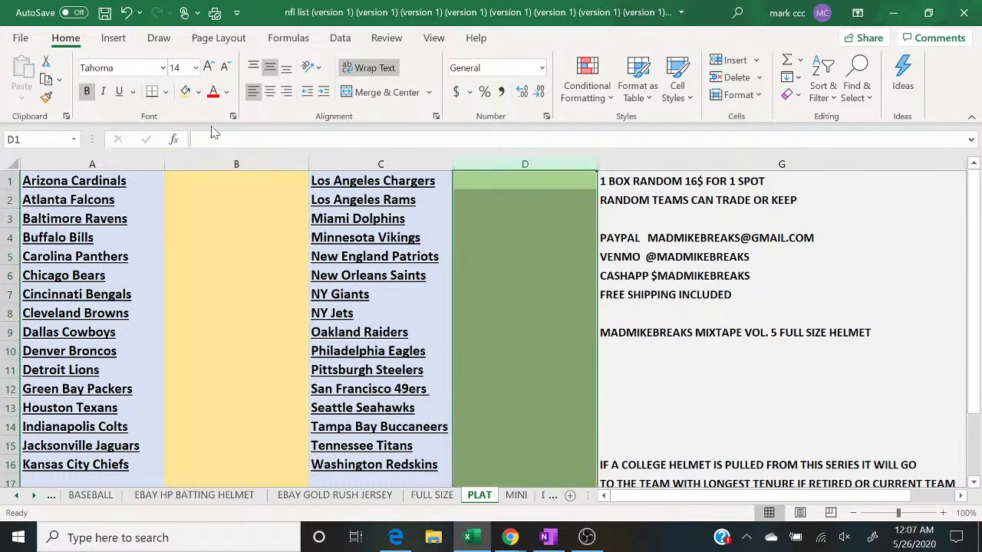
pyautogui.click(184, 94)
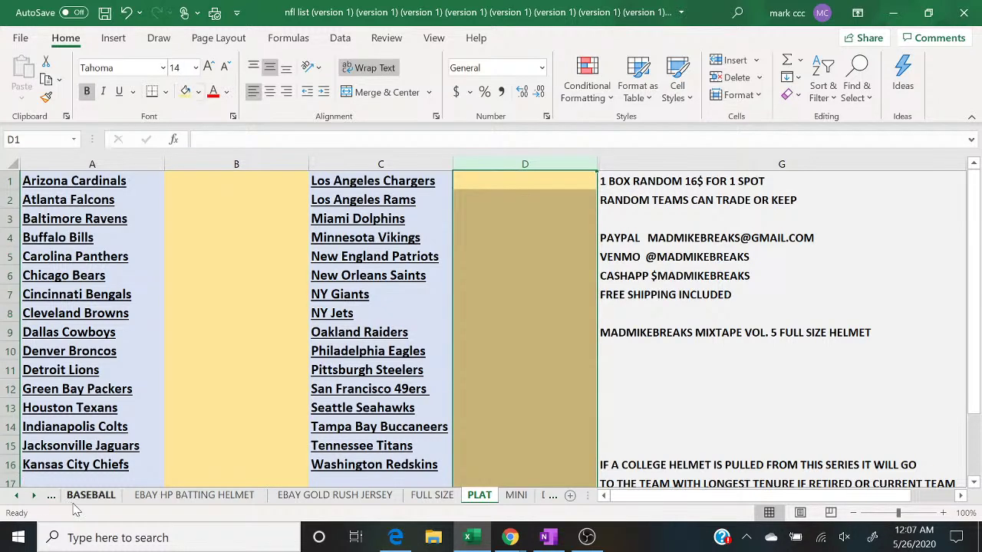
pyautogui.click(77, 499)
# Step: Check the live chat and enter YODA beside the New York Yankees in D3
pyautogui.moveTo(503, 533)
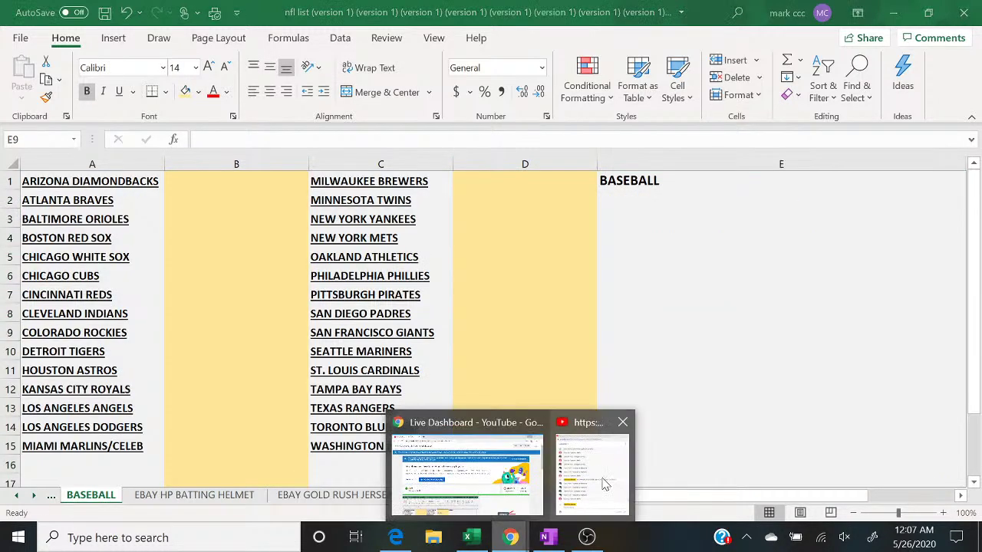
pyautogui.click(607, 482)
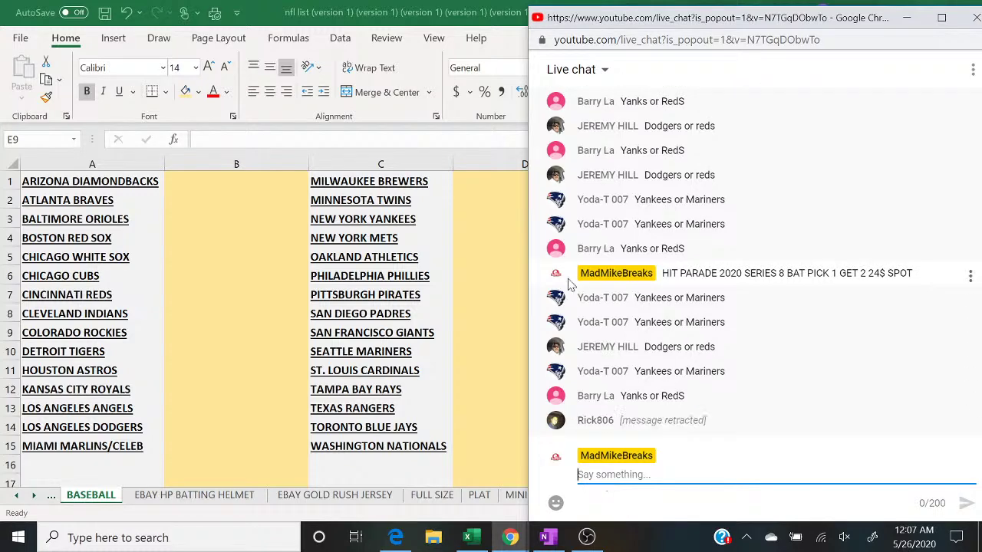
pyautogui.click(468, 223)
pyautogui.write('YODA')
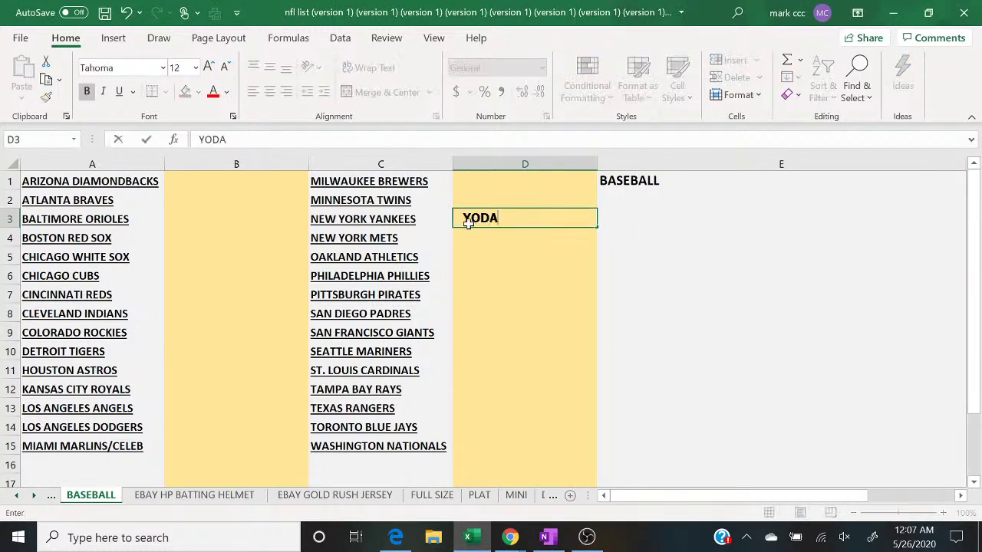
pyautogui.press('Return')
# Step: Check the chat again and type JEREMY beside the Los Angeles Dodgers in B14
pyautogui.moveTo(509, 538)
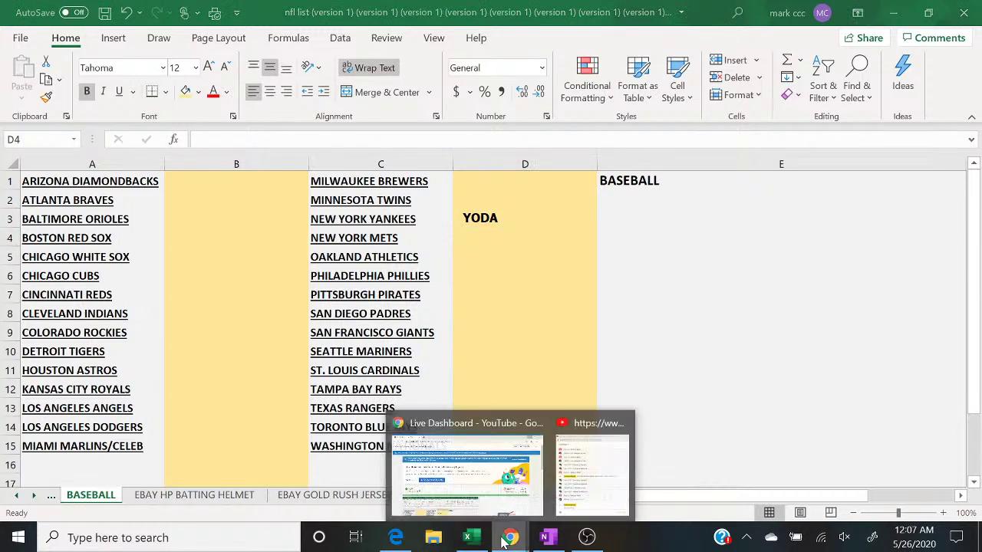
pyautogui.click(583, 471)
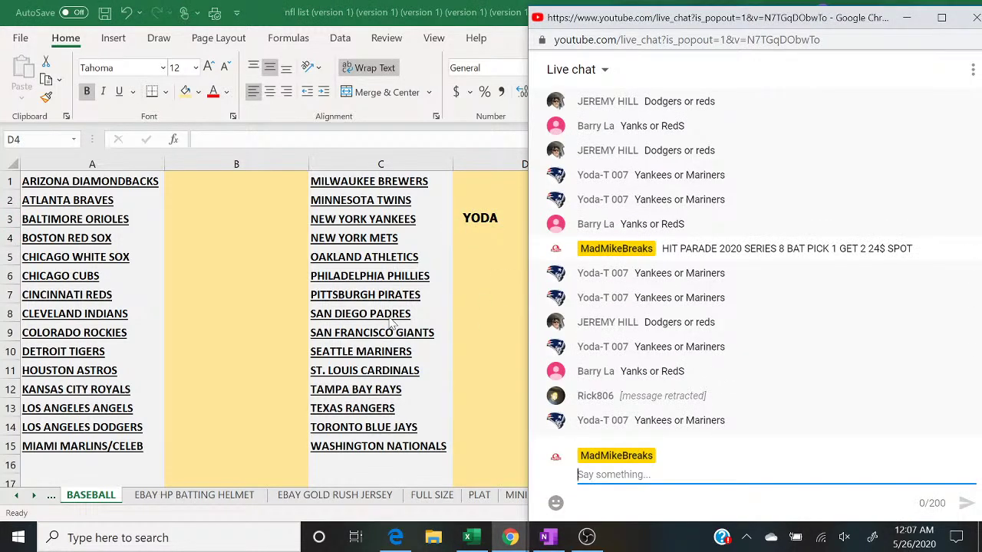
pyautogui.click(206, 426)
pyautogui.write('JEREMY')
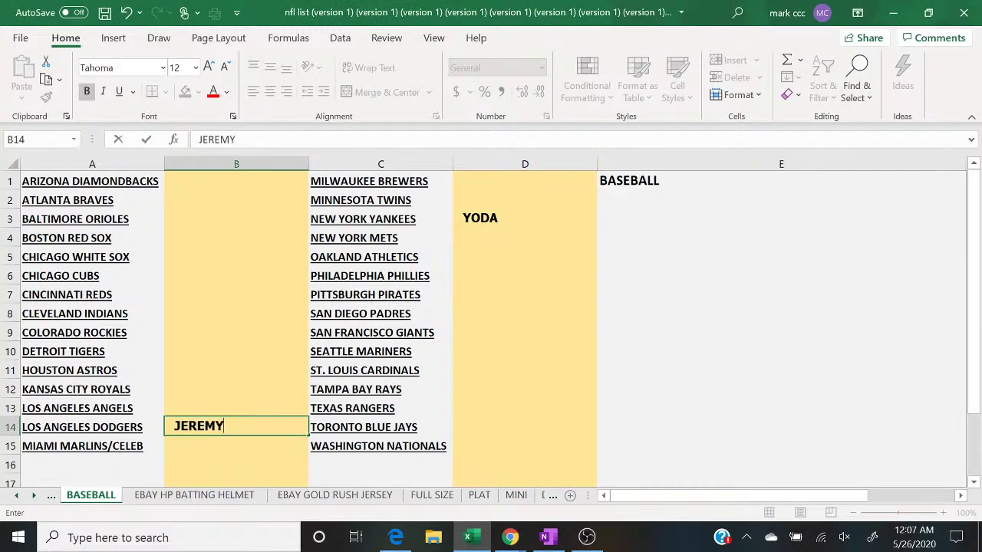
# Step: Consult the live chat and enter BARRY beside the Cincinnati Reds in B7
pyautogui.click(510, 537)
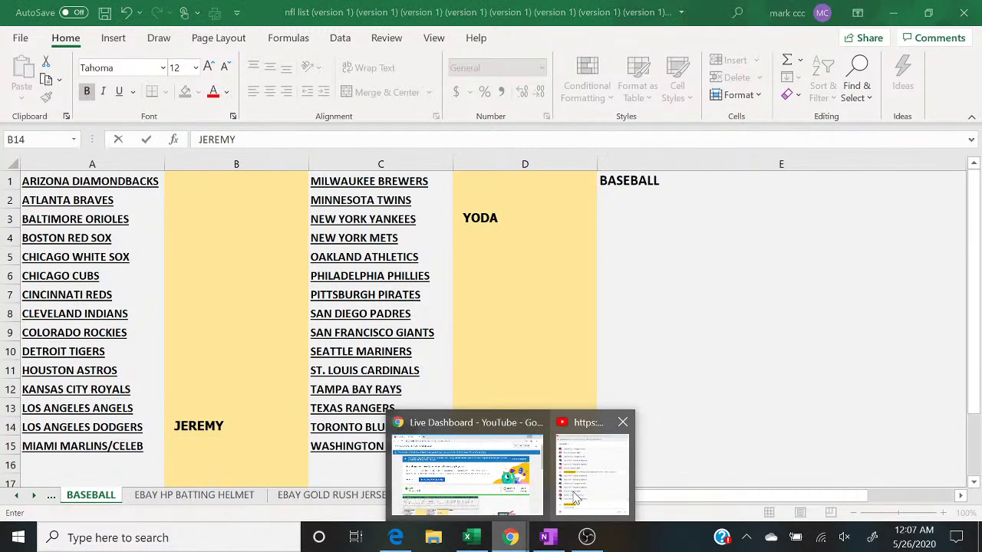
pyautogui.click(593, 469)
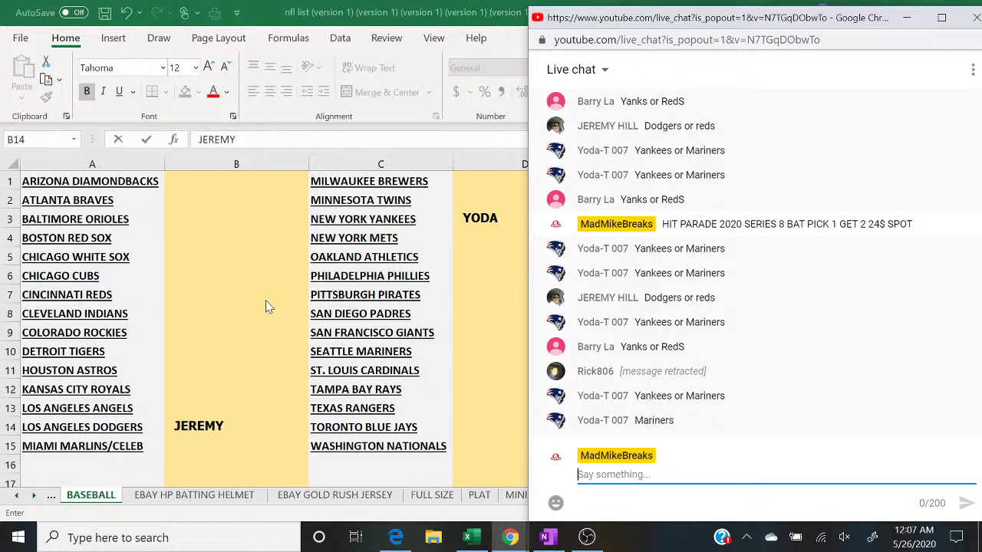
pyautogui.click(214, 295)
pyautogui.write('BARRY')
pyautogui.press('Return')
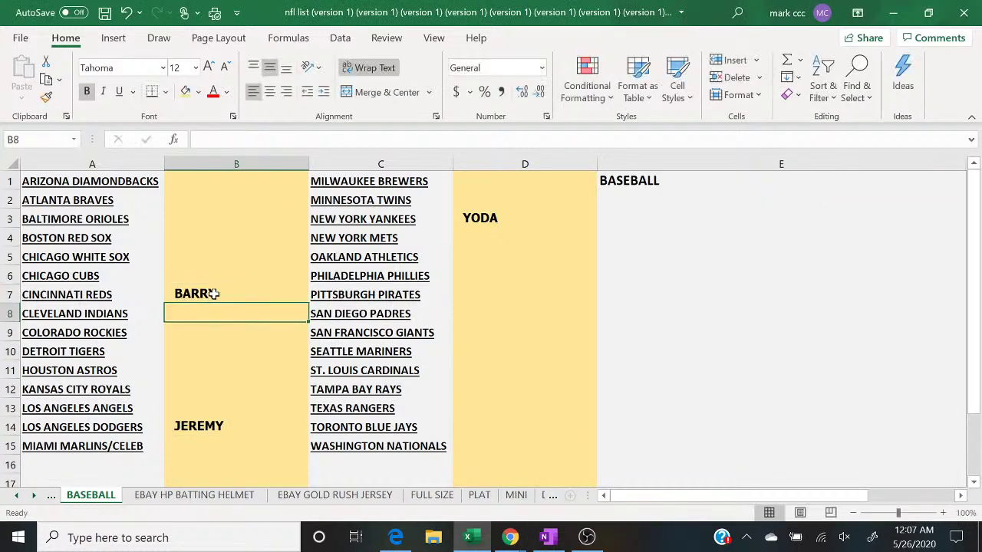
pyautogui.moveTo(512, 537)
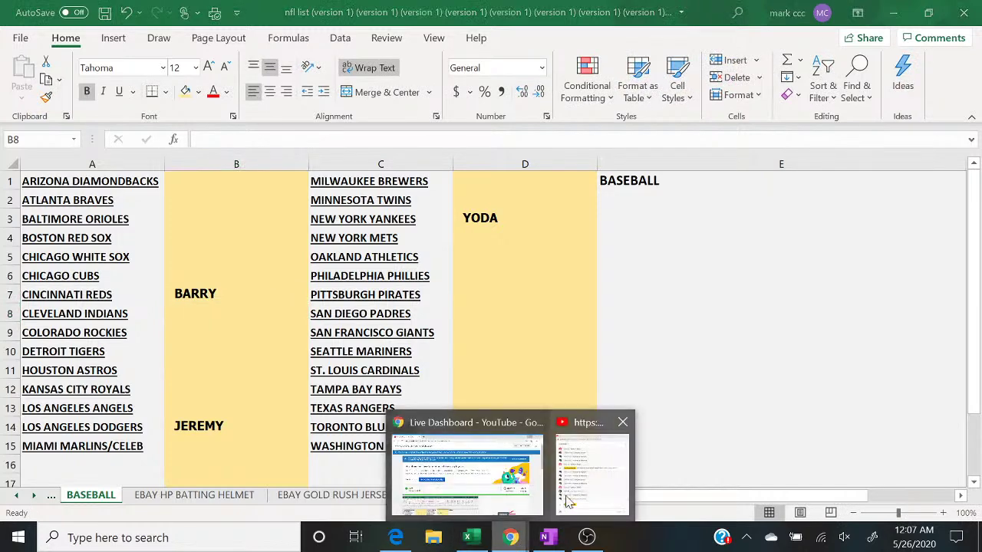
pyautogui.click(596, 471)
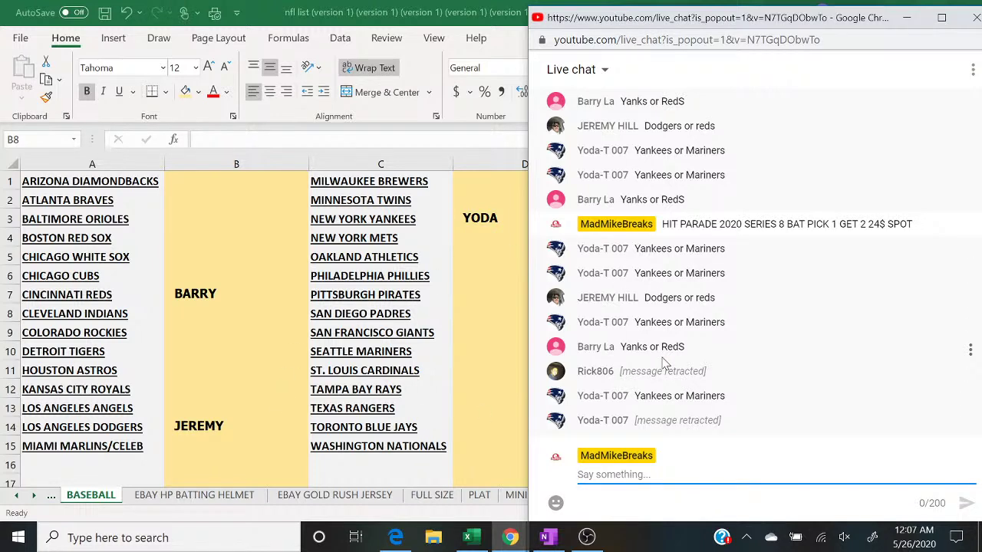
# Step: Send '7 TO CLOSE' to the YouTube live chat as a closing warning
pyautogui.write('7 TO CLOSE')
pyautogui.press('Return')
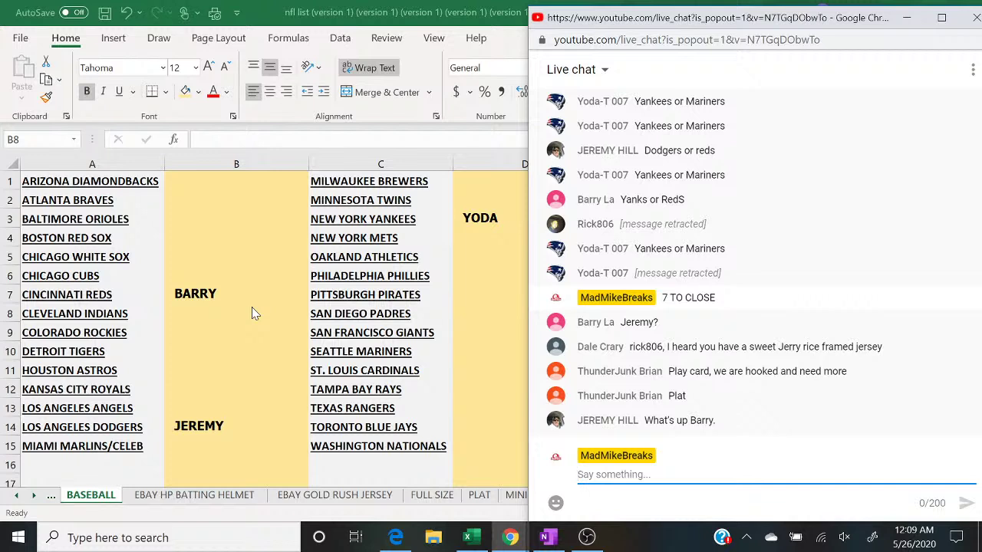
# Step: Shade JEREMY's cell B14 light green and bring the live chat back beside the sheet
pyautogui.click(198, 419)
pyautogui.click(197, 418)
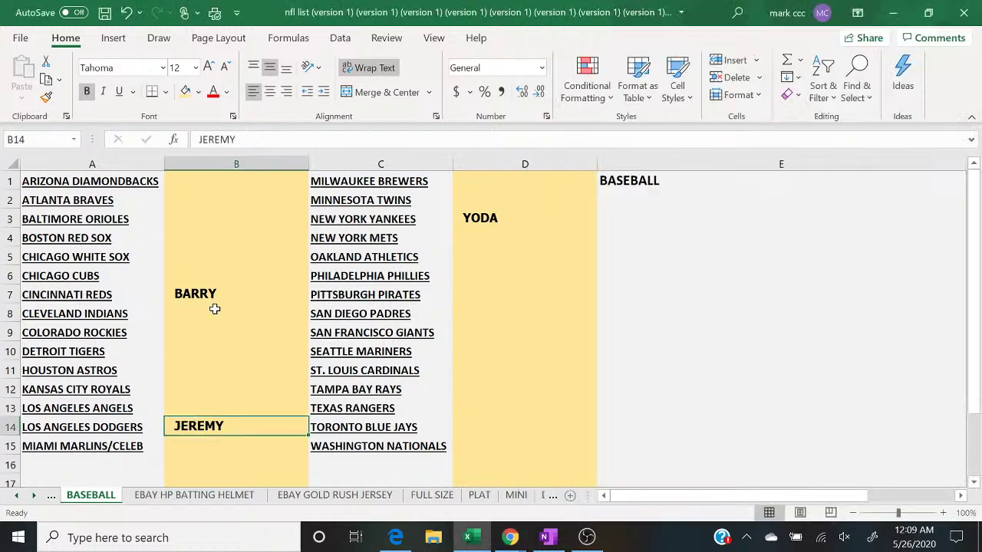
pyautogui.click(198, 91)
pyautogui.click(305, 170)
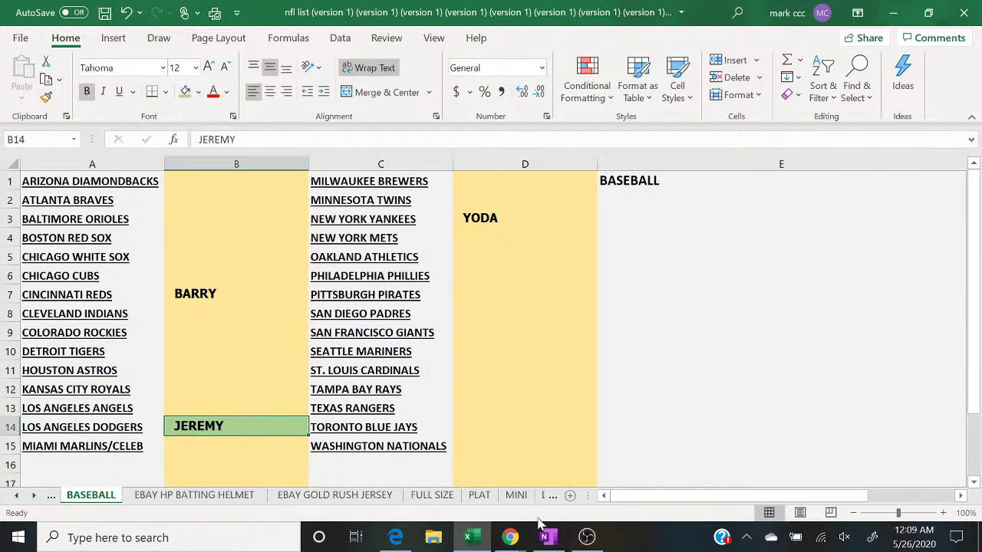
pyautogui.moveTo(512, 539)
pyautogui.click(587, 491)
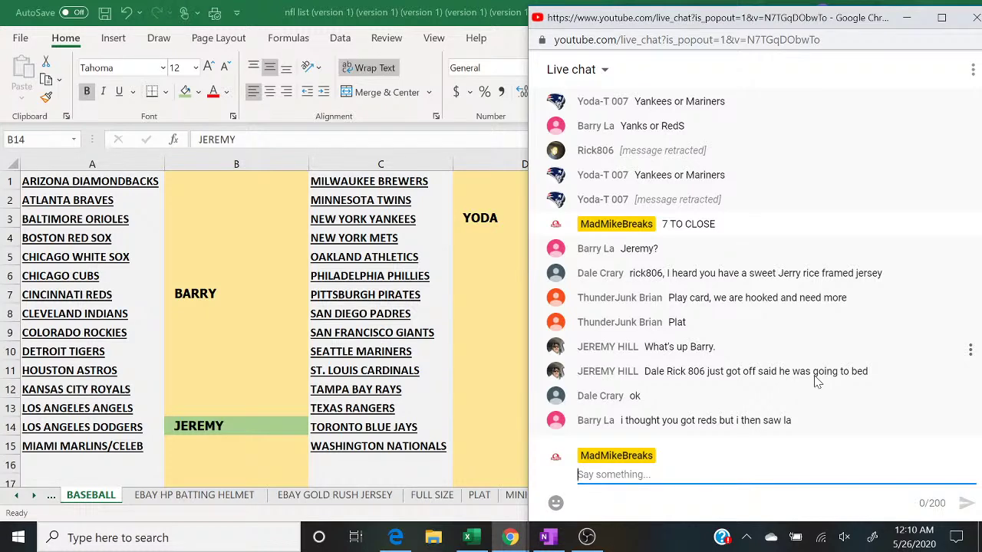
# Step: Send 'PICK 1 GET 2 24$ SPOT HP BAT SER 8' to the live chat
pyautogui.write('PICK ')
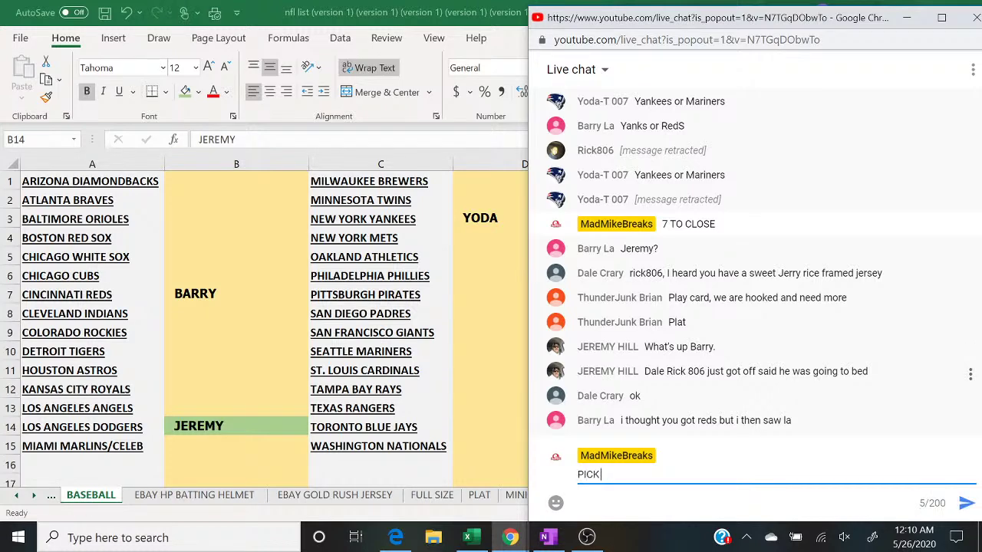
pyautogui.write('1 GET 2 24$ SPOT HP BAT SER 8')
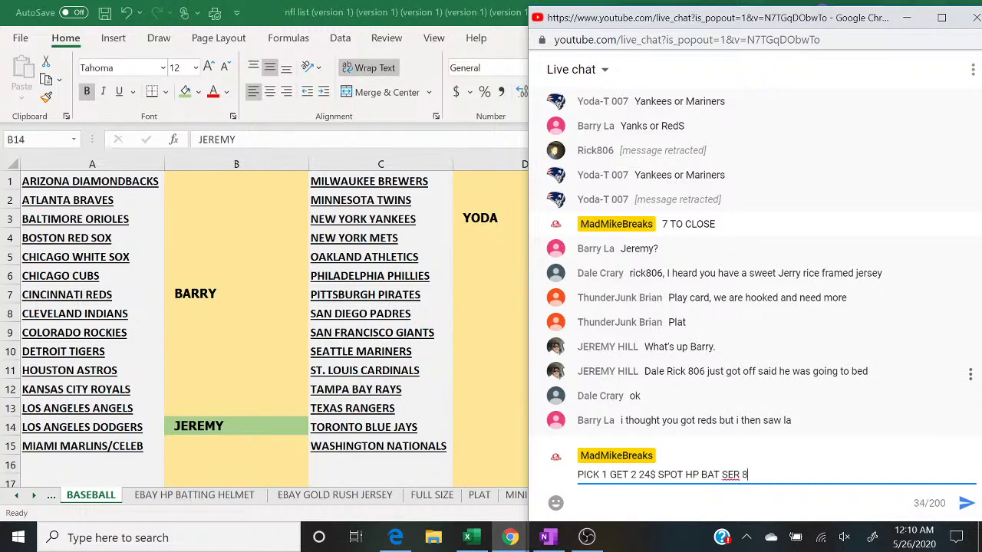
pyautogui.press('Return')
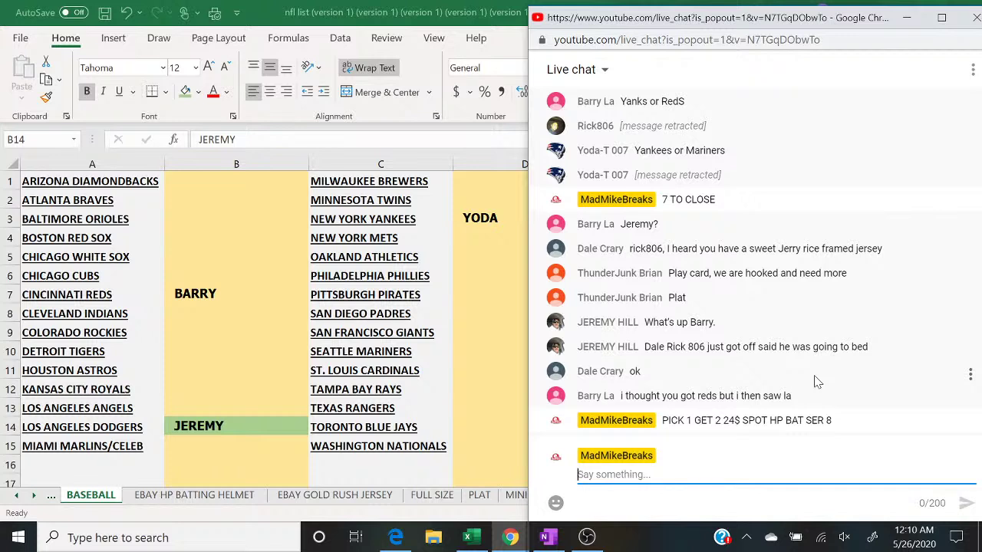
pyautogui.moveTo(585, 542)
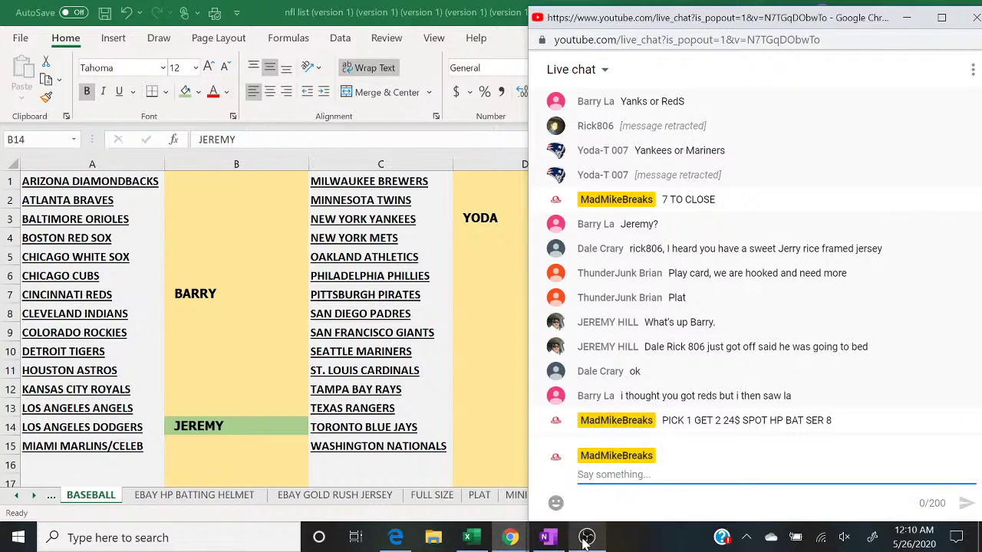
# Step: In OBS, switch to the camera scene, then the desktop display scene showing the nfl list sheet
pyautogui.click(585, 542)
pyautogui.click(148, 372)
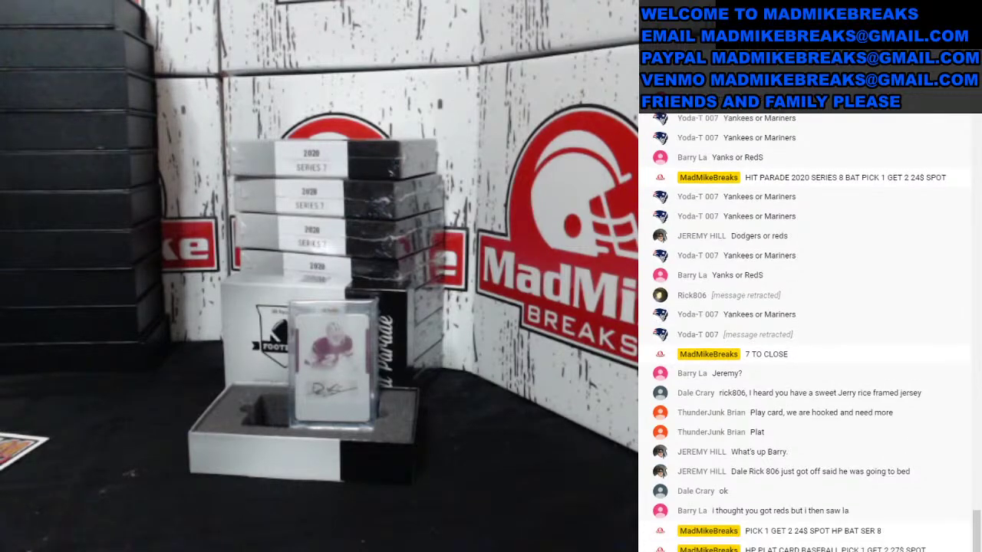
pyautogui.click(48, 385)
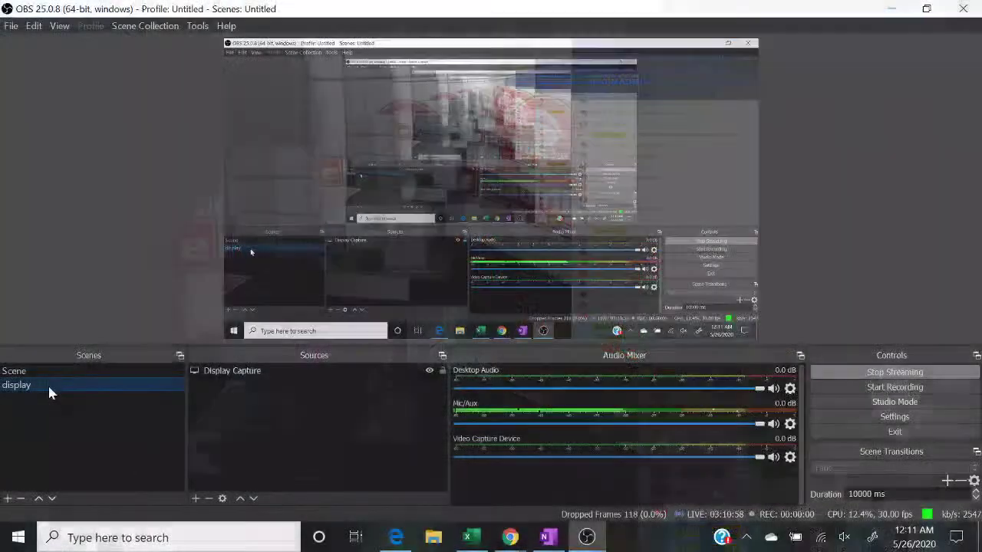
pyautogui.moveTo(470, 540)
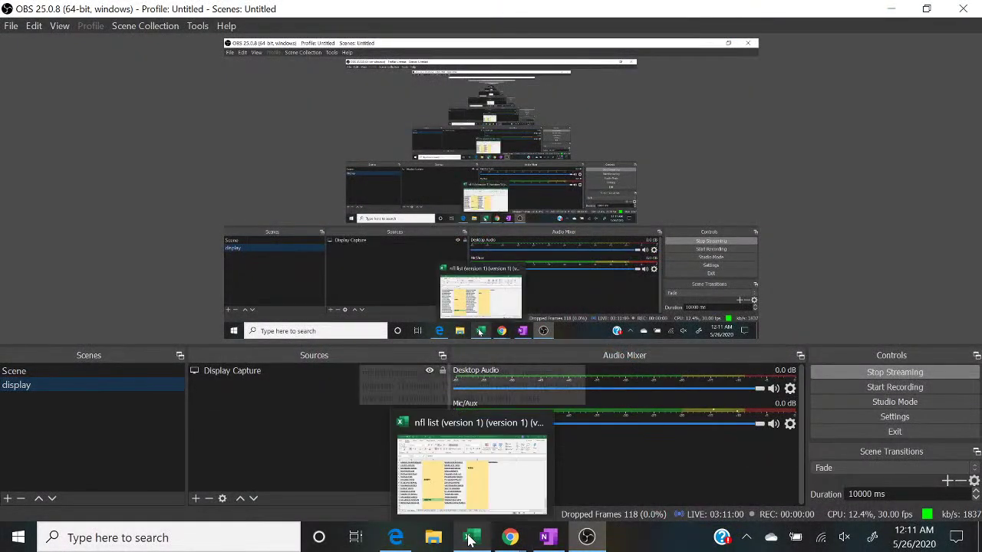
pyautogui.click(472, 468)
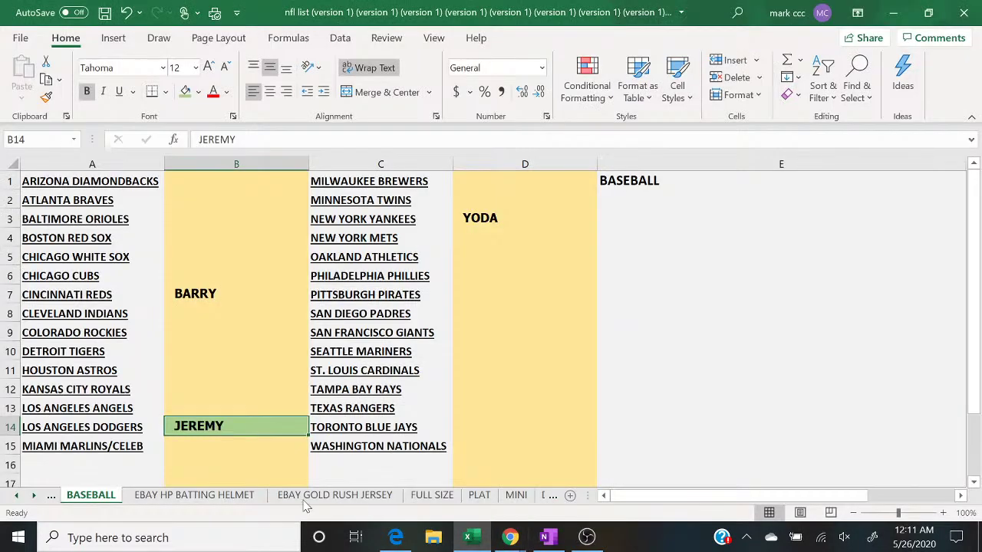
# Step: Switch the stream back to the card-break camera scene and exit the full-screen view
pyautogui.click(585, 539)
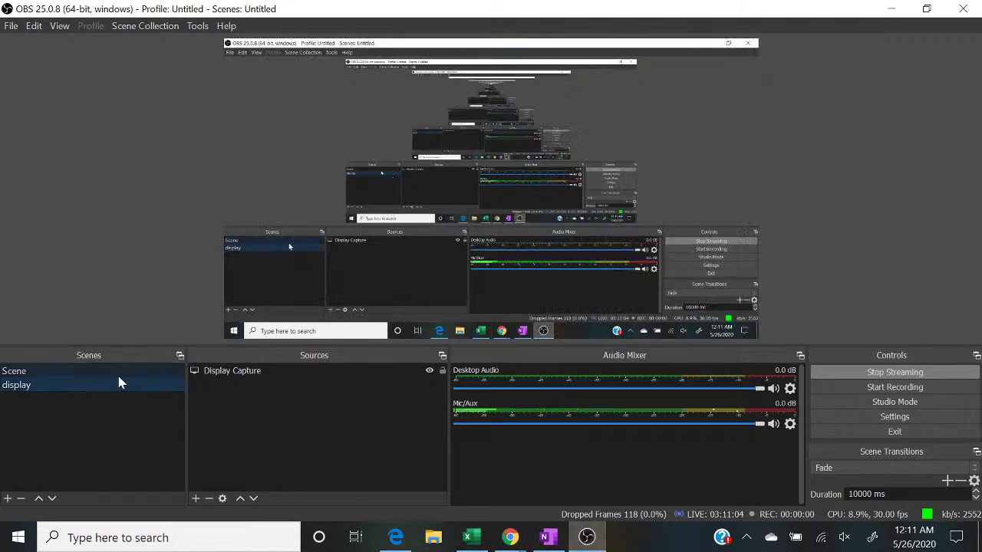
pyautogui.click(116, 371)
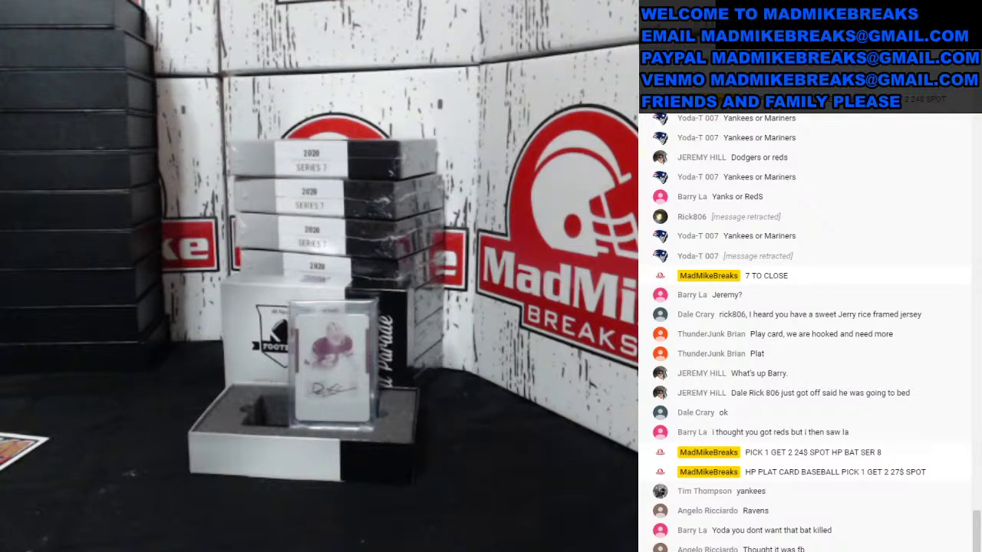
pyautogui.press('Escape')
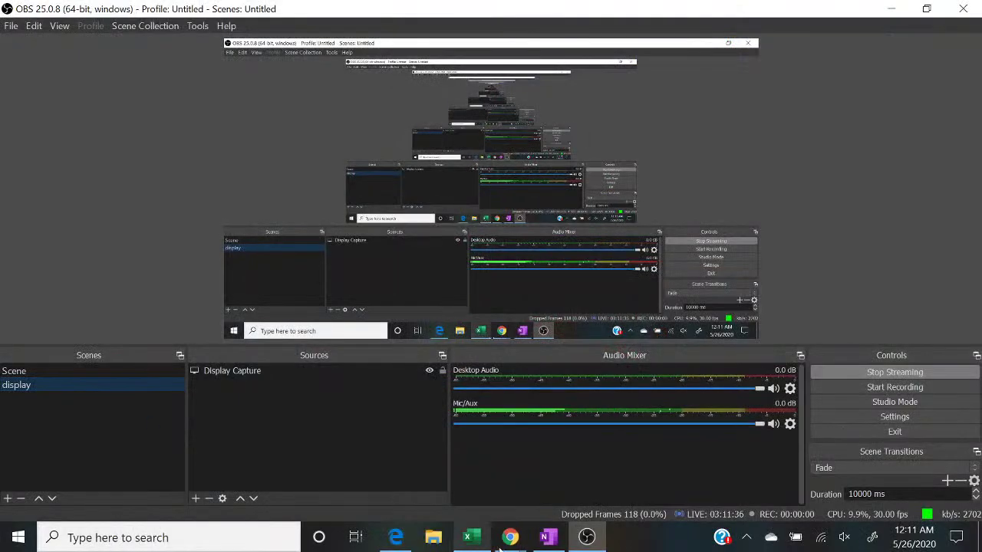
# Step: Bring the nfl list workbook forward with the live chat window over its right half
pyautogui.click(472, 538)
pyautogui.moveTo(508, 540)
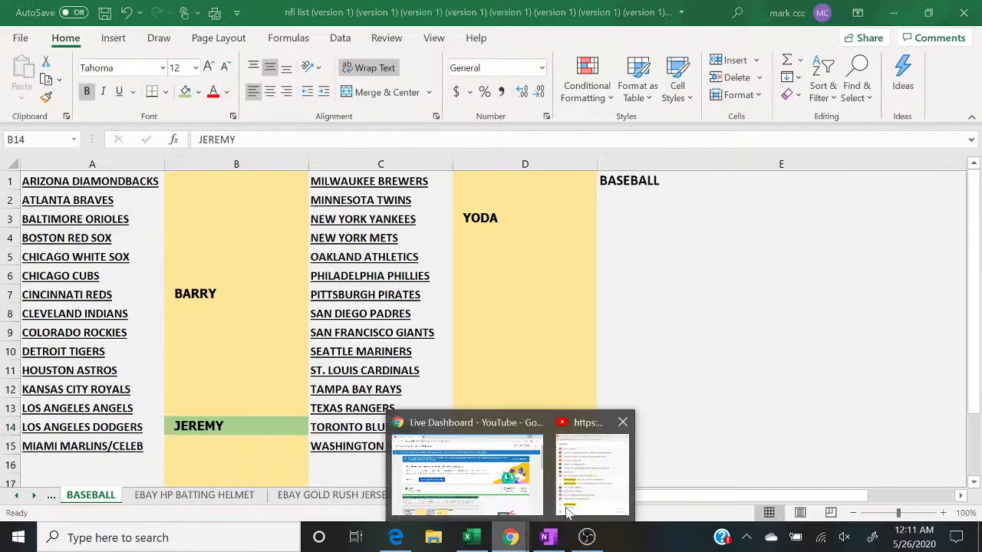
pyautogui.click(603, 499)
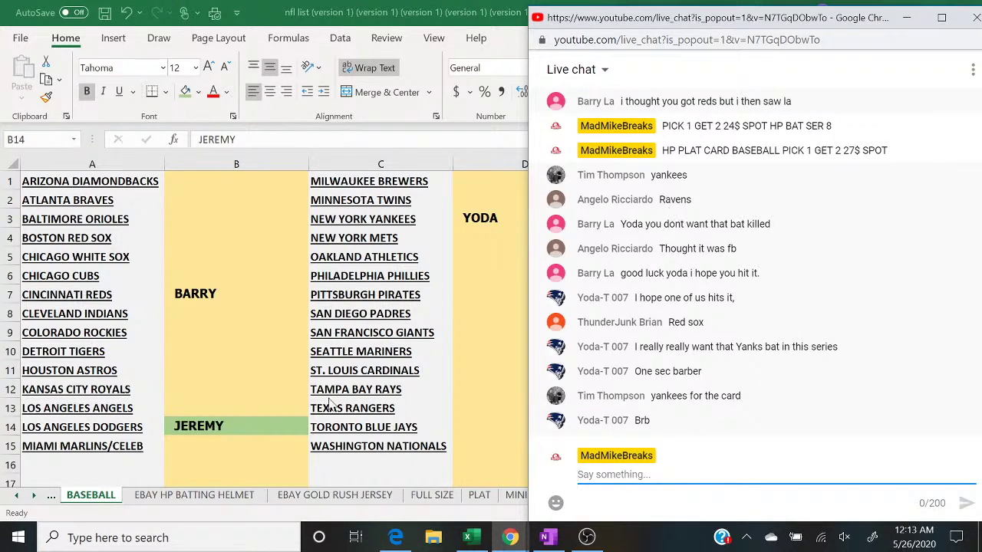
# Step: Open Move or Copy for the BASEBALL sheet twice without creating a copy
pyautogui.click(96, 503)
pyautogui.rightClick(96, 503)
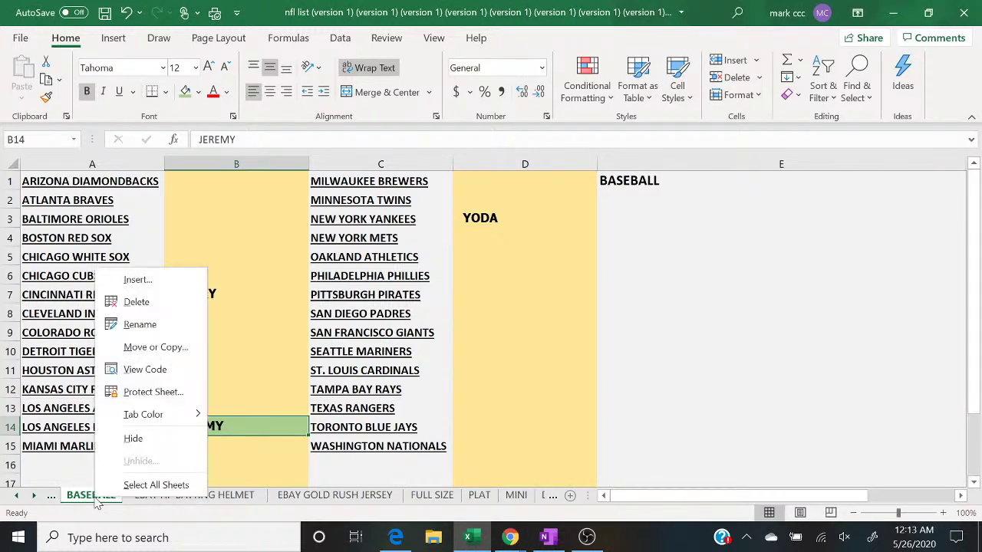
pyautogui.click(138, 347)
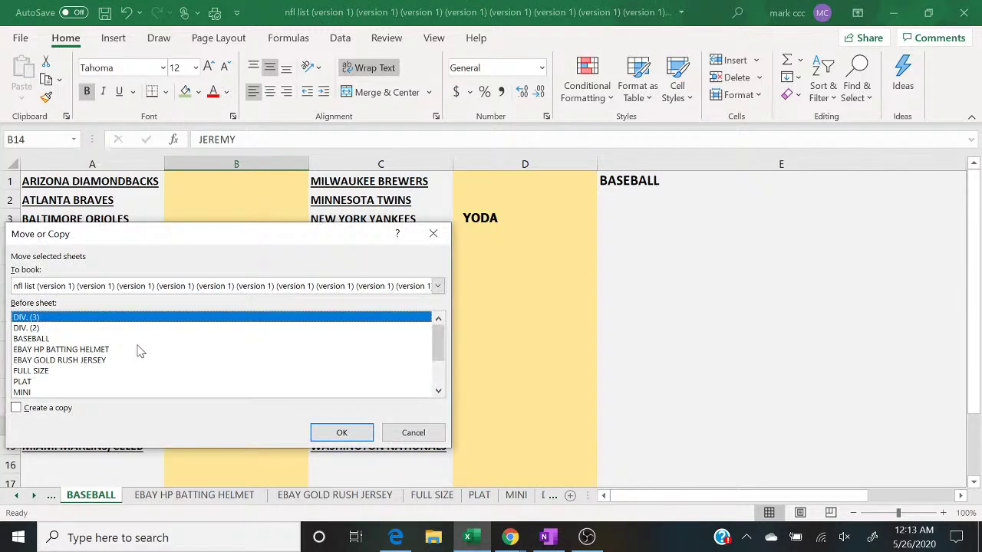
pyautogui.click(91, 339)
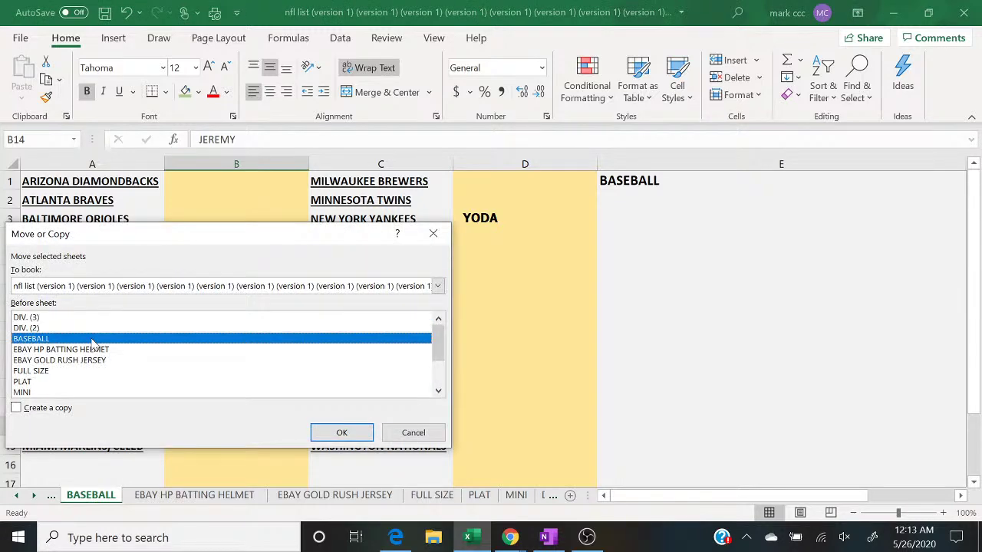
pyautogui.click(341, 433)
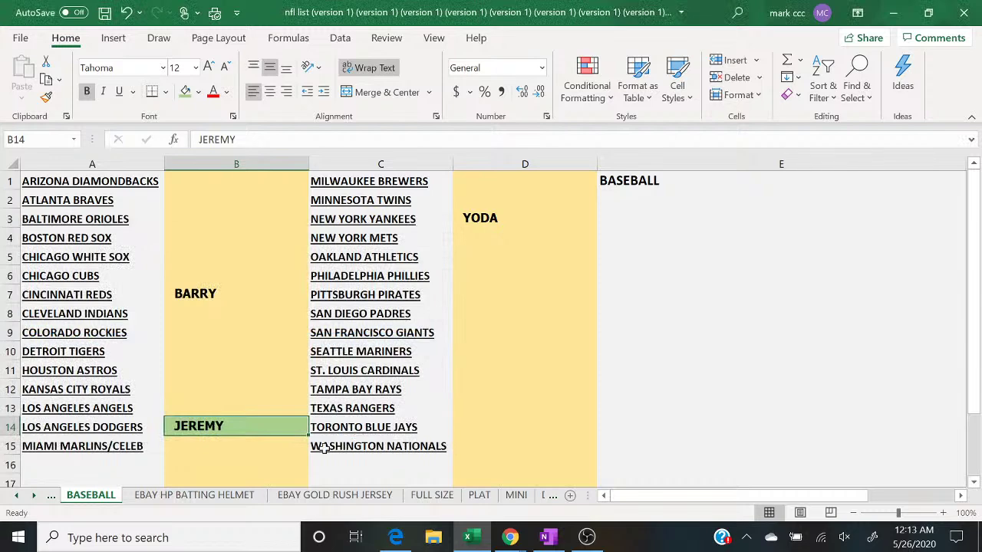
pyautogui.click(53, 496)
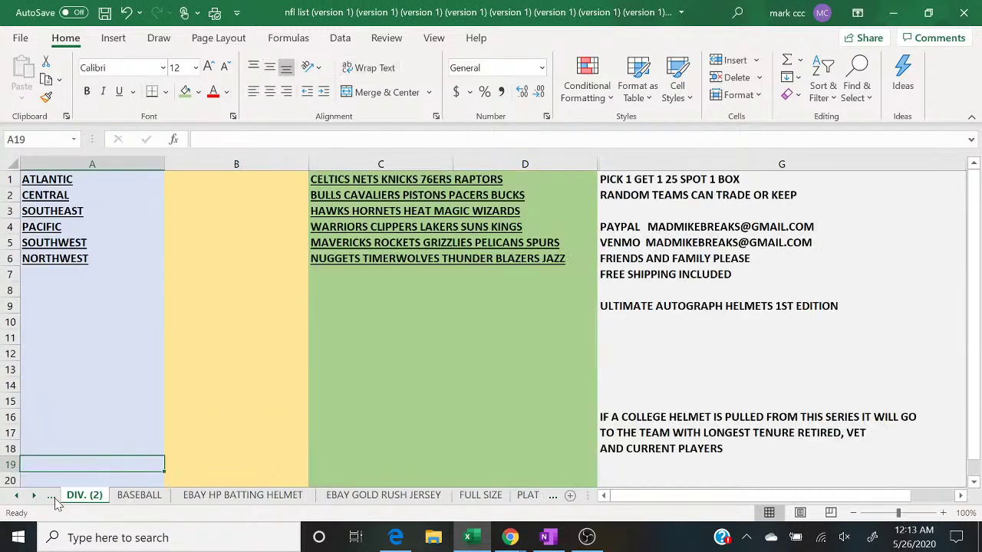
pyautogui.click(139, 497)
pyautogui.rightClick(139, 497)
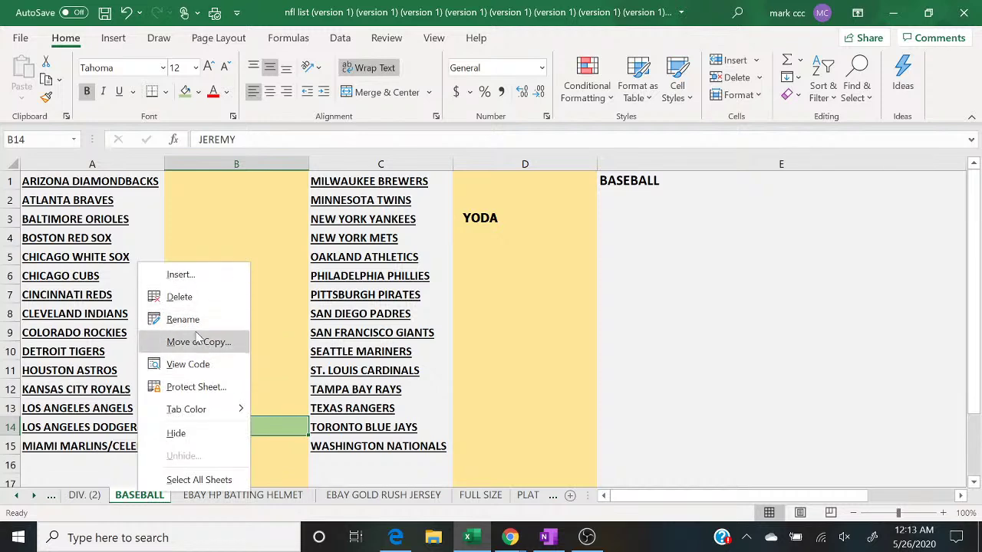
pyautogui.click(198, 343)
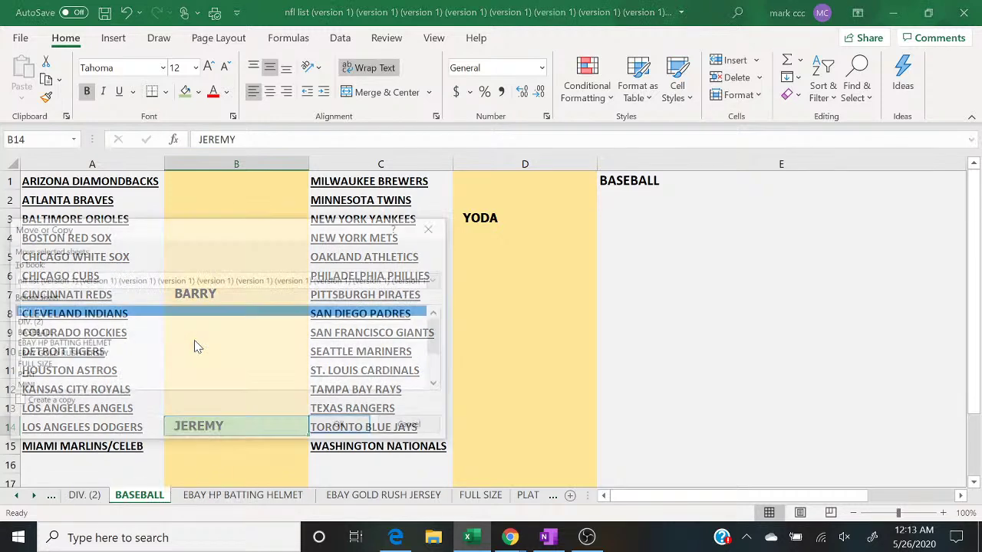
pyautogui.click(122, 335)
pyautogui.press('Return')
pyautogui.click(122, 332)
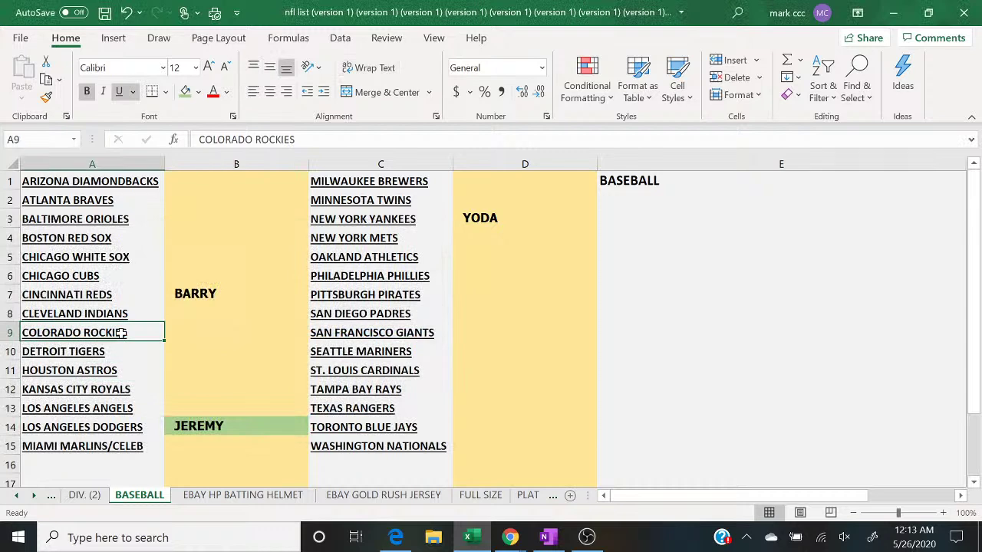
# Step: Duplicate BASEBALL as 'BASEBALL (2)' before the original and select B14 on the copy
pyautogui.rightClick(139, 496)
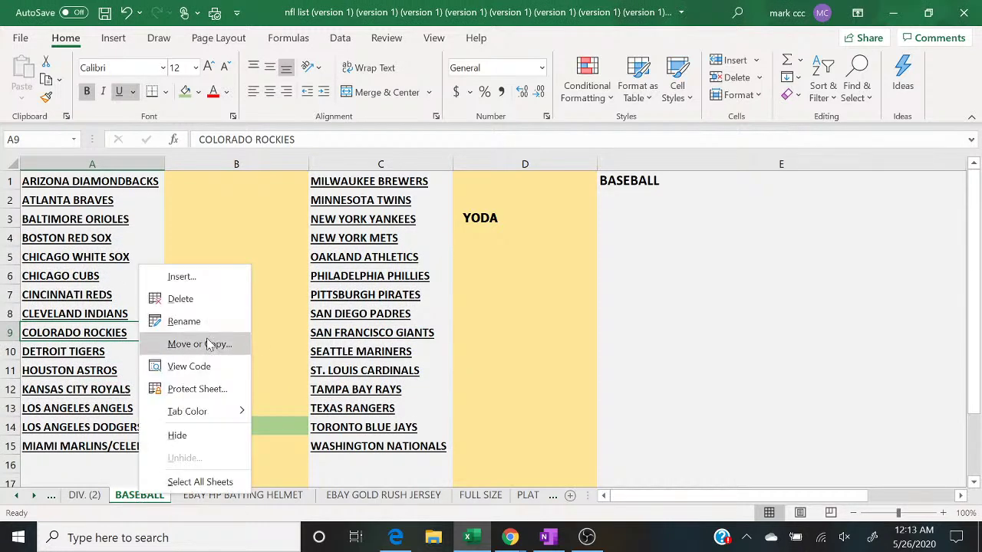
pyautogui.click(206, 343)
pyautogui.click(97, 334)
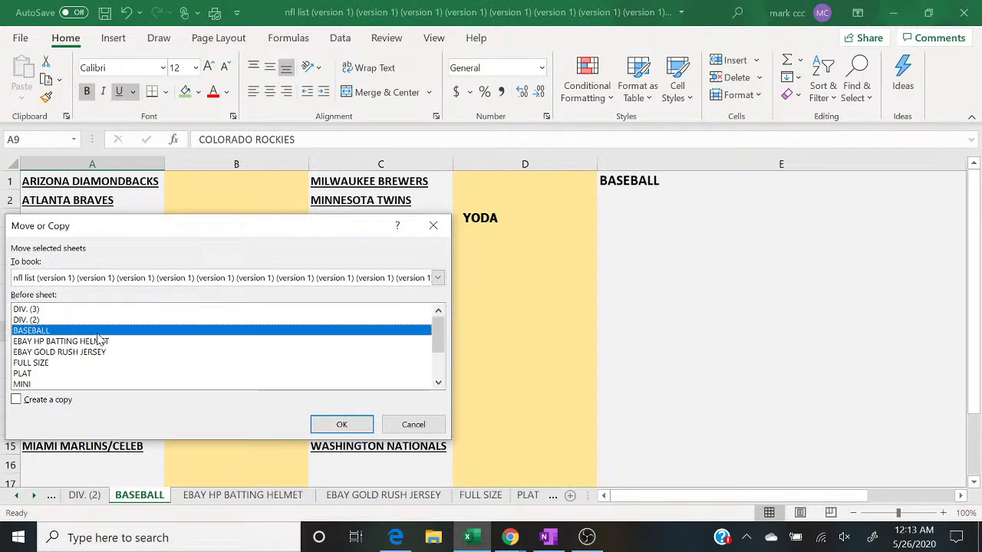
pyautogui.click(42, 400)
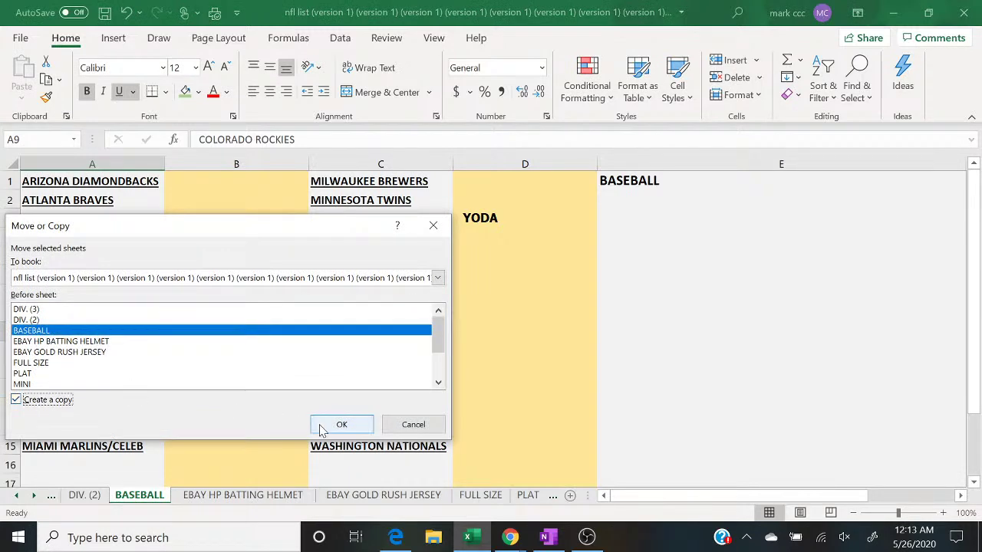
pyautogui.click(323, 426)
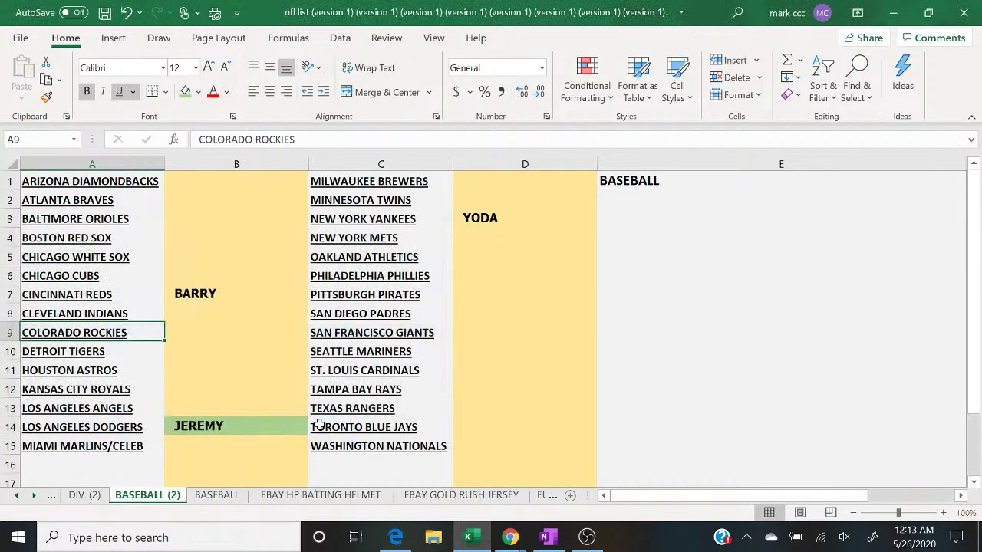
pyautogui.click(218, 495)
pyautogui.click(167, 496)
pyautogui.click(209, 430)
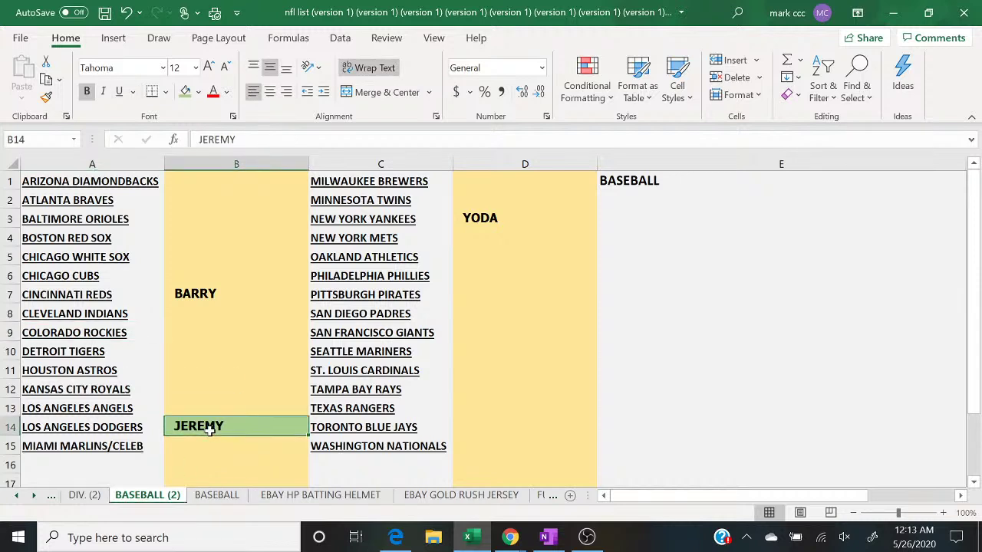
# Step: Clear the old names JEREMY, BARRY and YODA from the copied baseball sheet
pyautogui.press('Delete')
pyautogui.press('Up')
pyautogui.press('Up')
pyautogui.press('Up')
pyautogui.press('Up')
pyautogui.press('Up')
pyautogui.press('Up')
pyautogui.press('Up')
pyautogui.press('Delete')
pyautogui.press('Right')
pyautogui.press('Right')
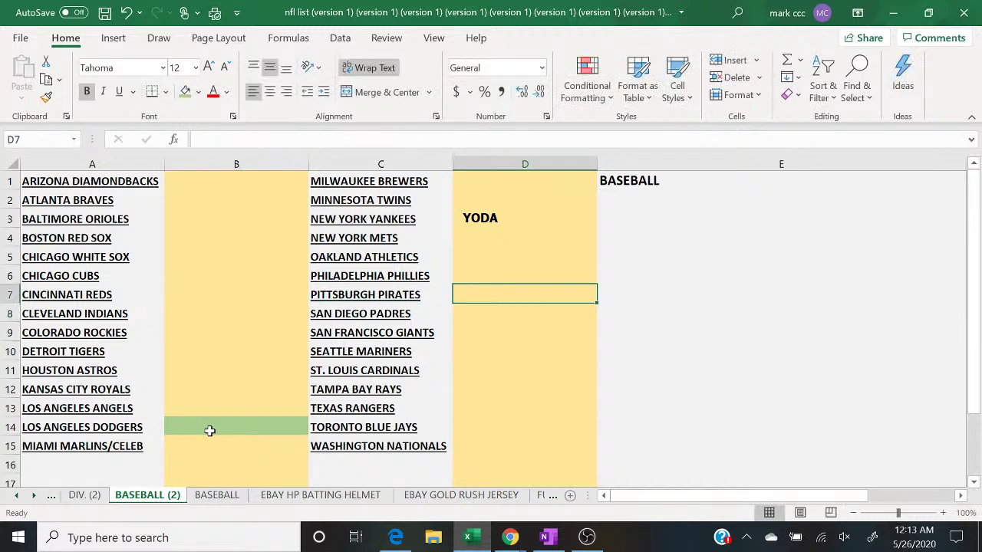
pyautogui.press('Up')
pyautogui.press('Up')
pyautogui.press('Up')
pyautogui.press('Up')
pyautogui.press('BackSpace')
pyautogui.click(209, 431)
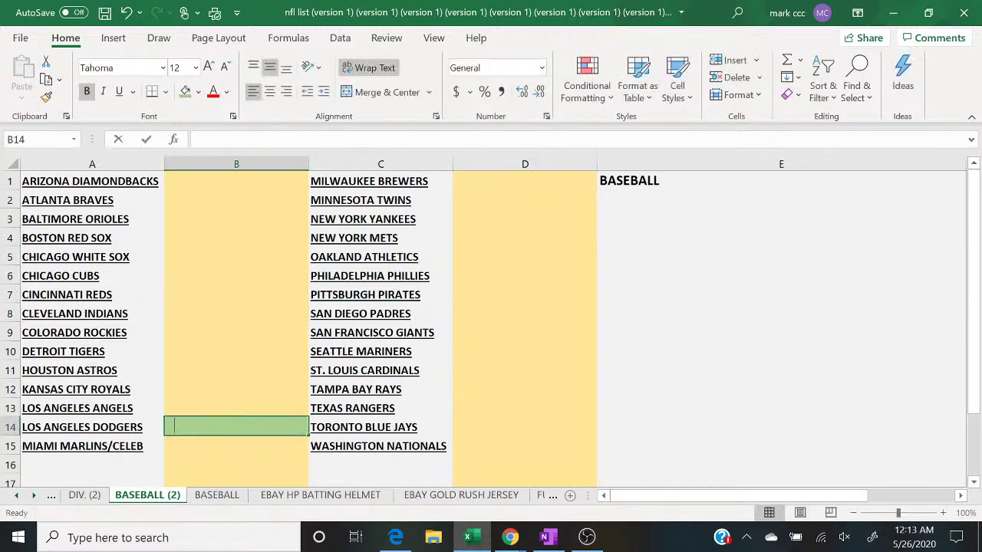
pyautogui.press('BackSpace')
# Step: Fill all of column B with light gold and enter TIM in cell D3
pyautogui.click(201, 163)
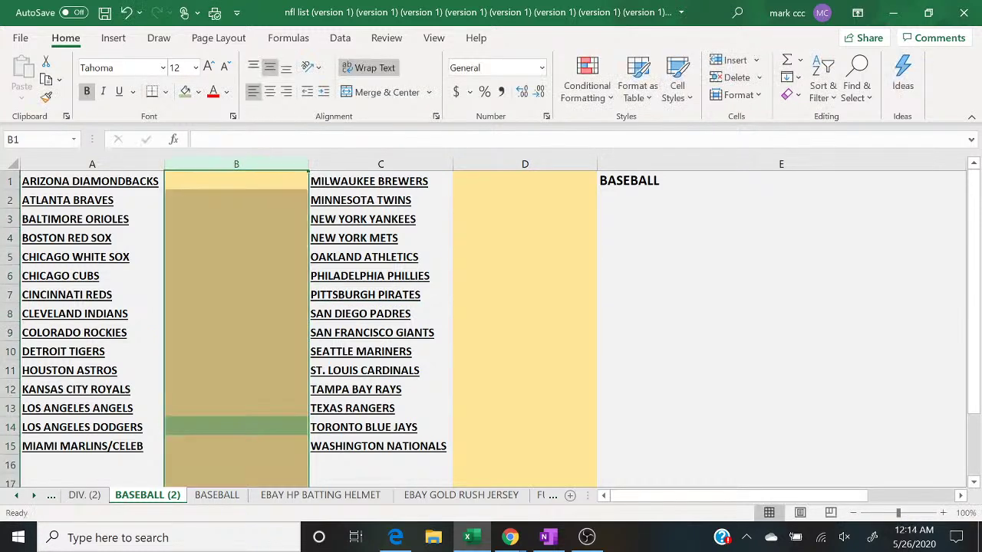
pyautogui.click(197, 92)
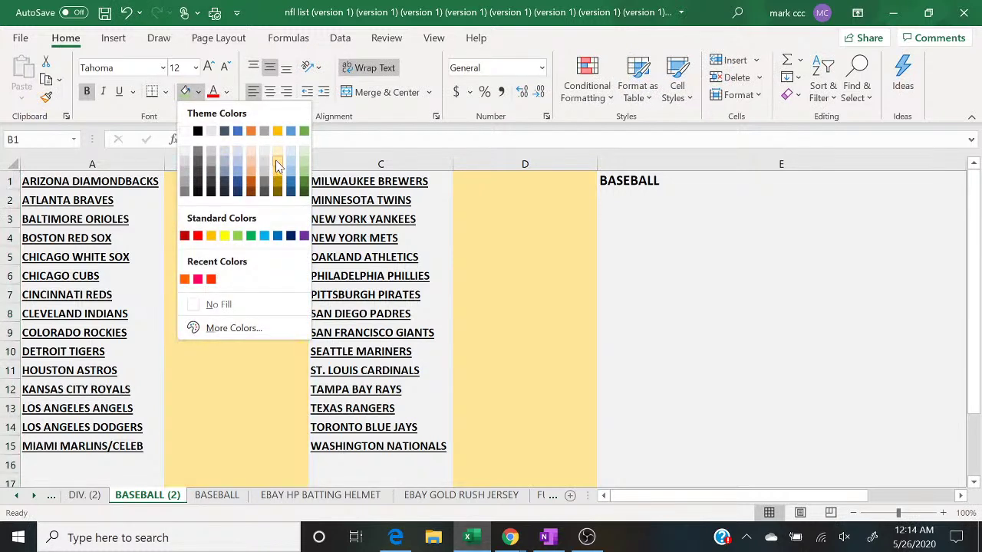
pyautogui.click(277, 161)
pyautogui.click(468, 219)
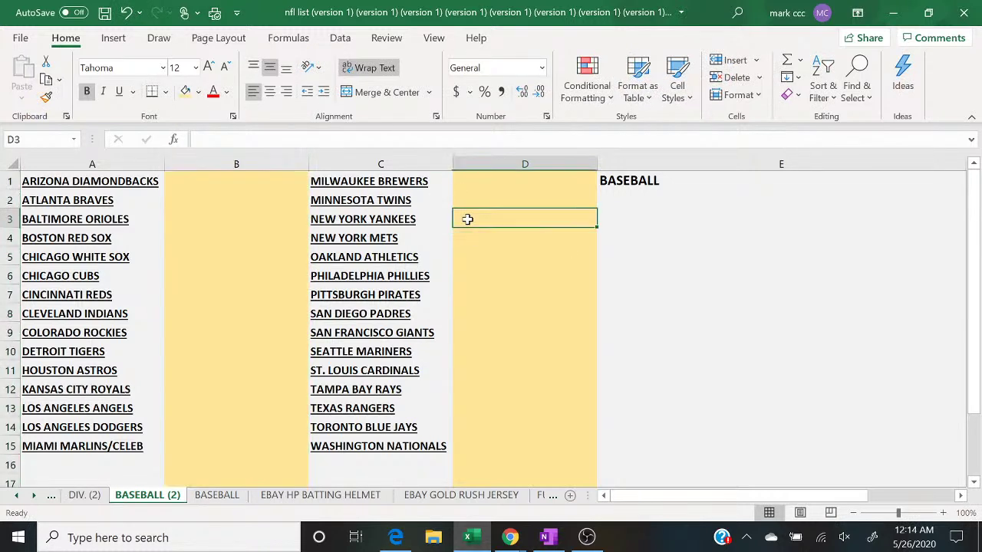
pyautogui.write('TIM')
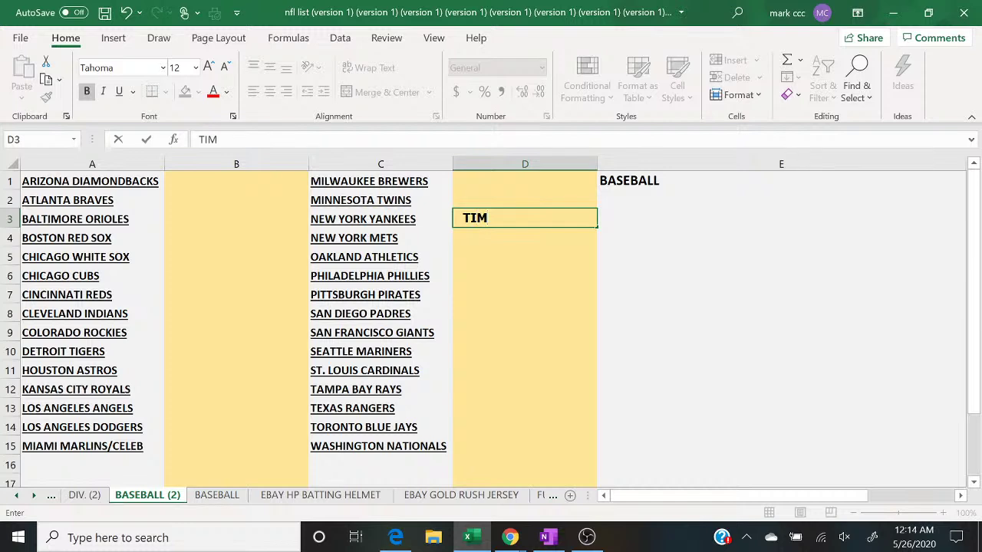
# Step: Rename the copied sheet to PLAT BB, then view the original BASEBALL sheet
pyautogui.click(218, 495)
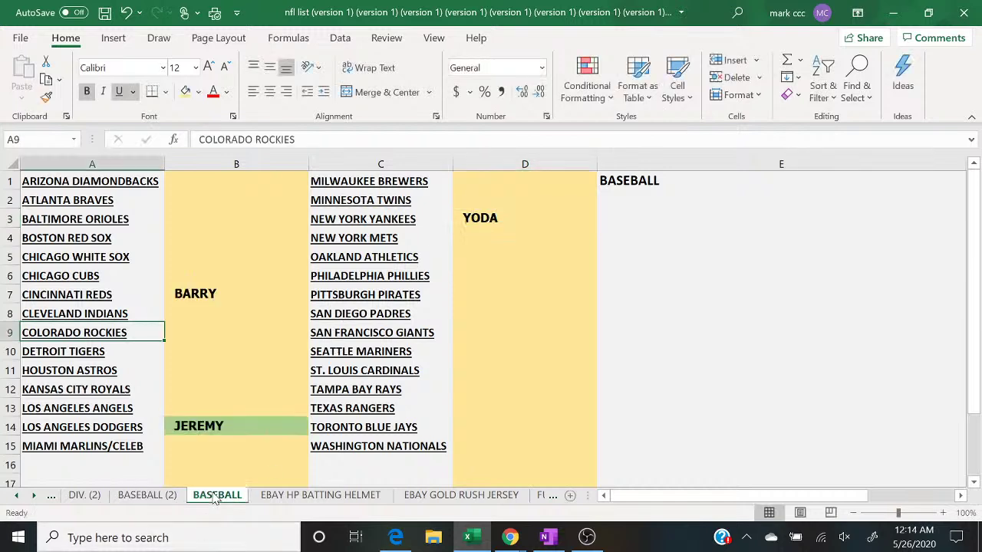
pyautogui.click(150, 497)
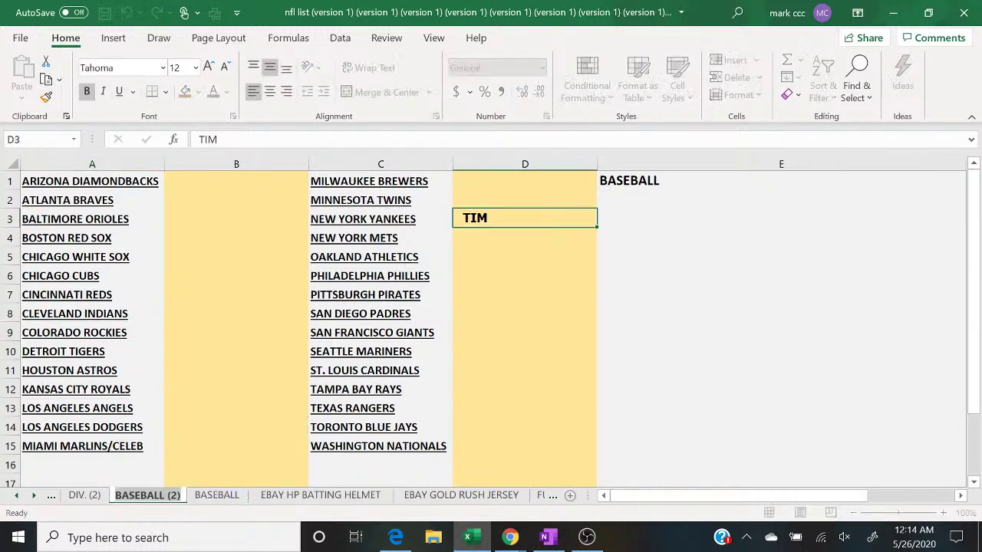
pyautogui.write('CA')
pyautogui.press('BackSpace')
pyautogui.press('BackSpace')
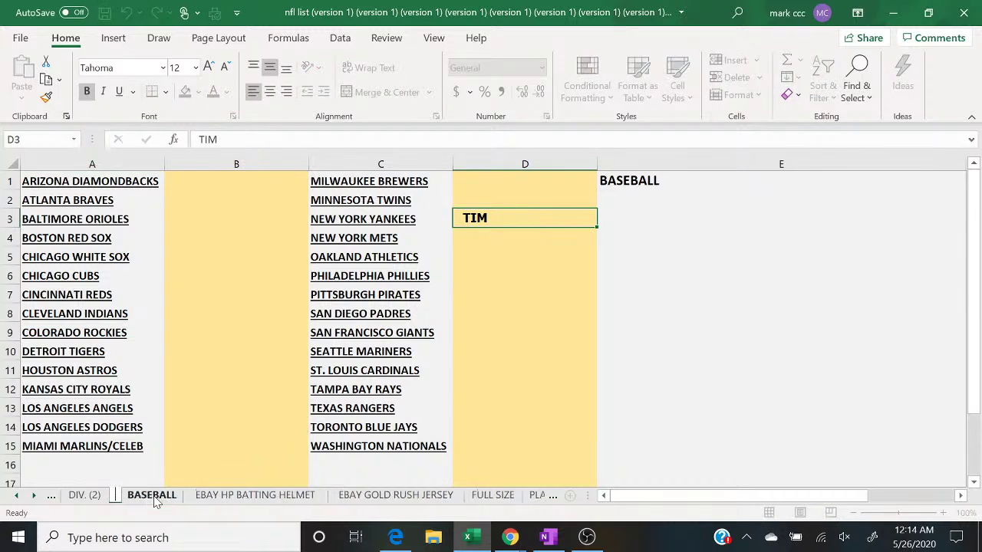
pyautogui.write('PLAT')
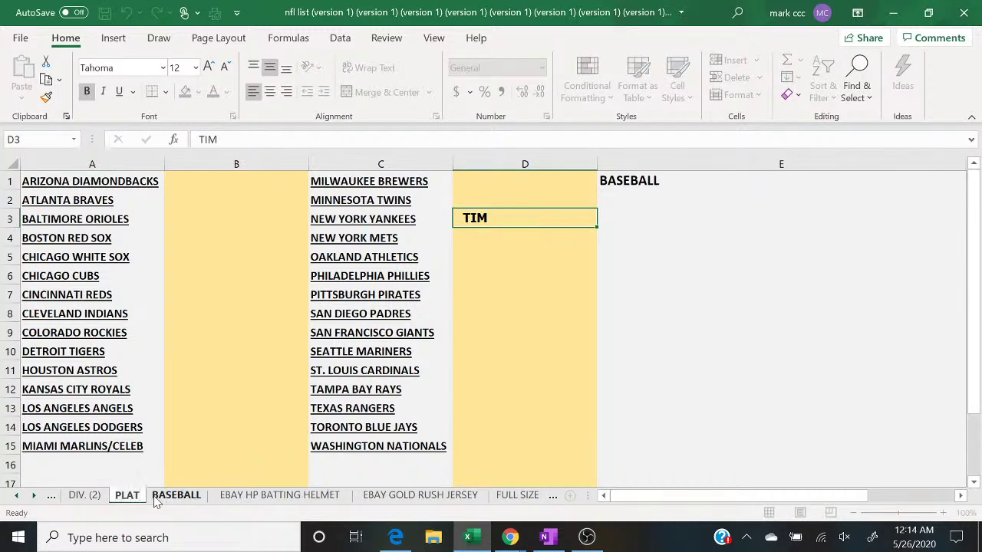
pyautogui.press('Return')
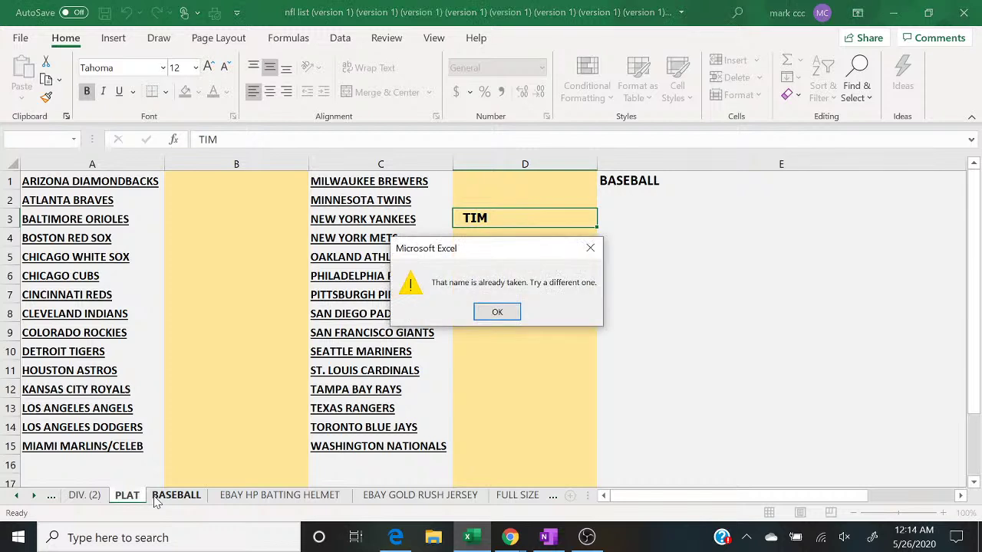
pyautogui.click(498, 310)
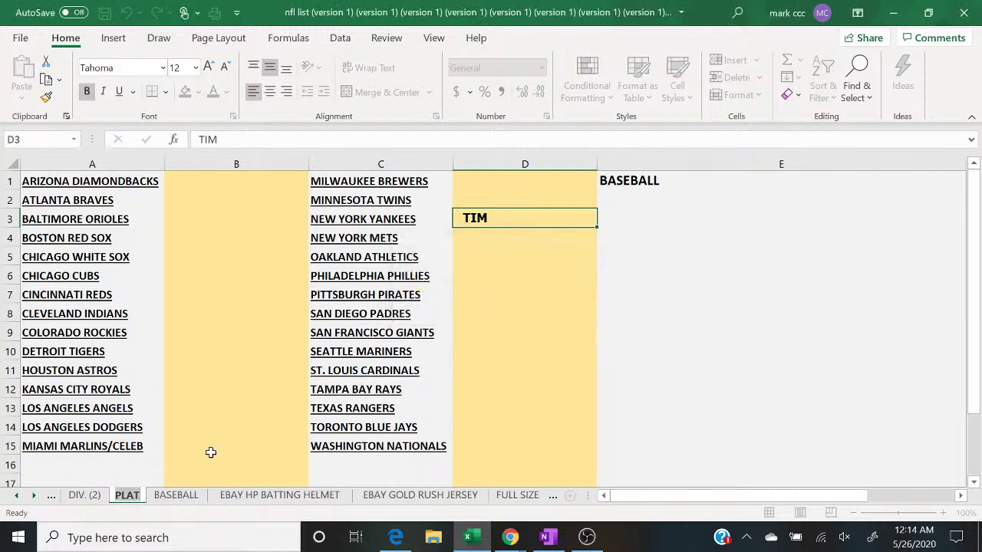
pyautogui.click(134, 495)
pyautogui.write('BB')
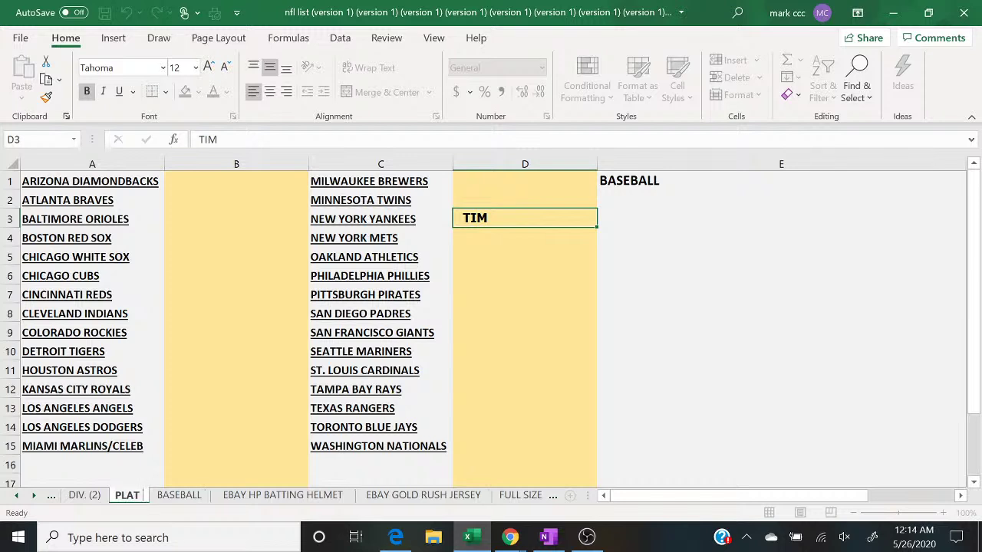
pyautogui.click(196, 497)
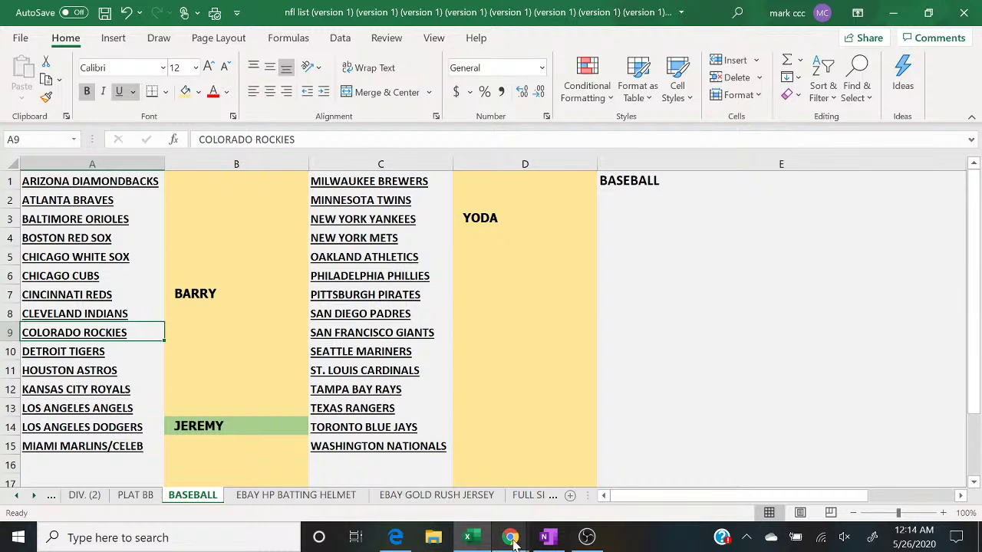
# Step: Bring up the YouTube live chat window and focus its message box
pyautogui.moveTo(514, 541)
pyautogui.click(587, 468)
pyautogui.click(587, 470)
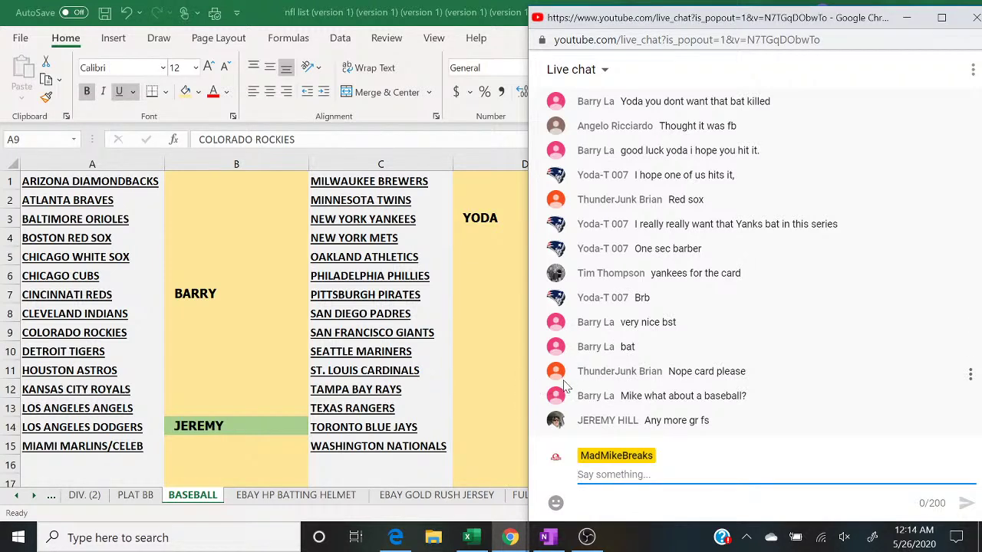
# Step: Enter THUNDER in cell B4 of the PLAT BB sheet, then bring the live chat back
pyautogui.click(154, 495)
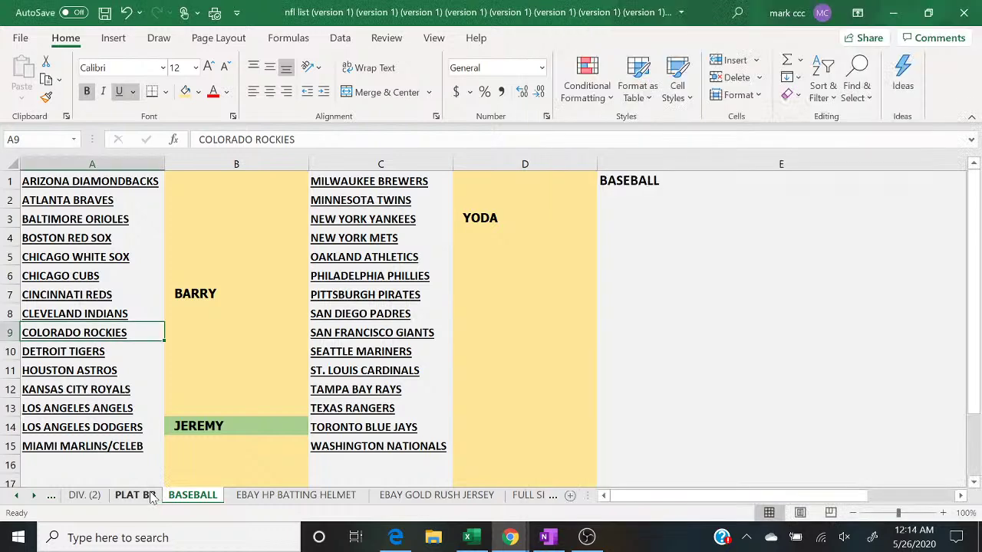
pyautogui.click(154, 495)
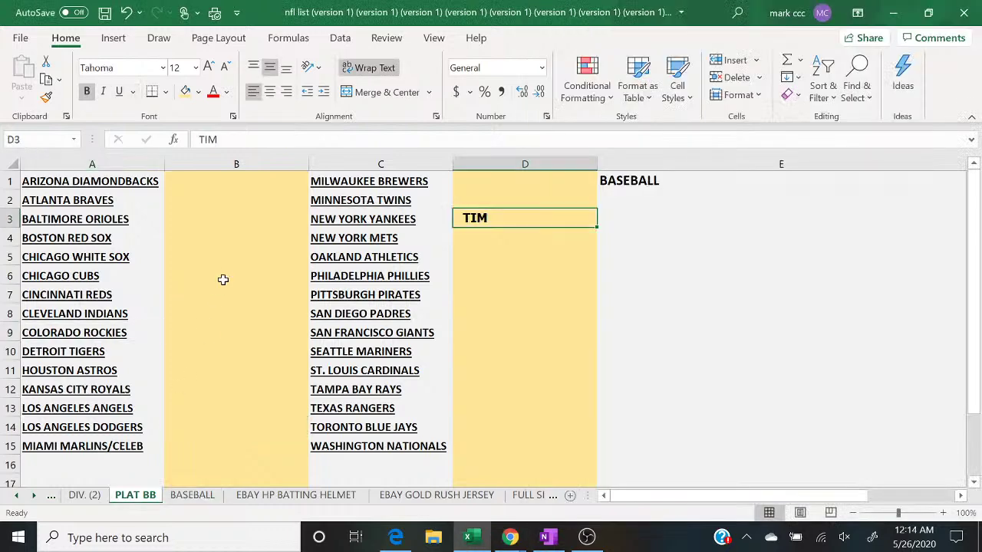
pyautogui.click(201, 241)
pyautogui.write('THUNDER')
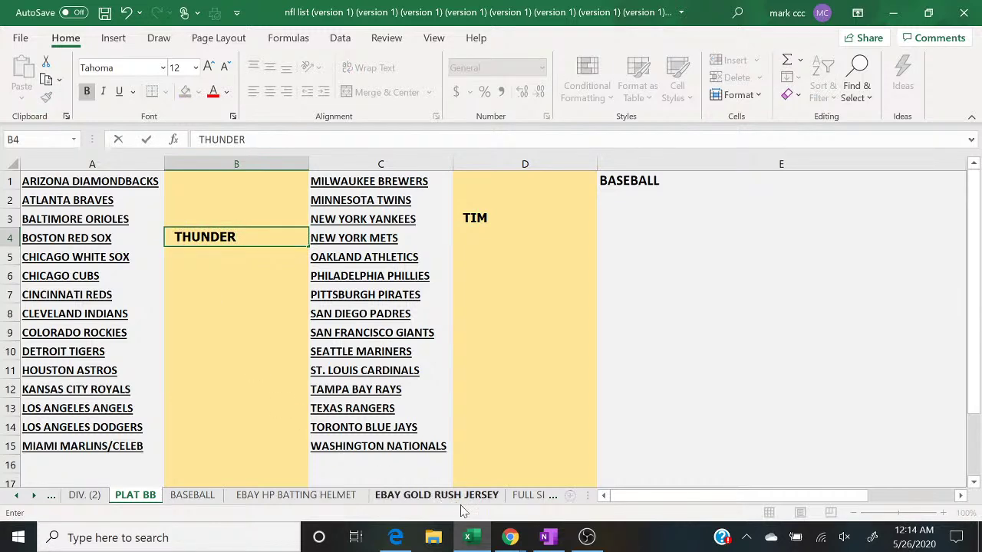
pyautogui.click(510, 538)
pyautogui.click(599, 495)
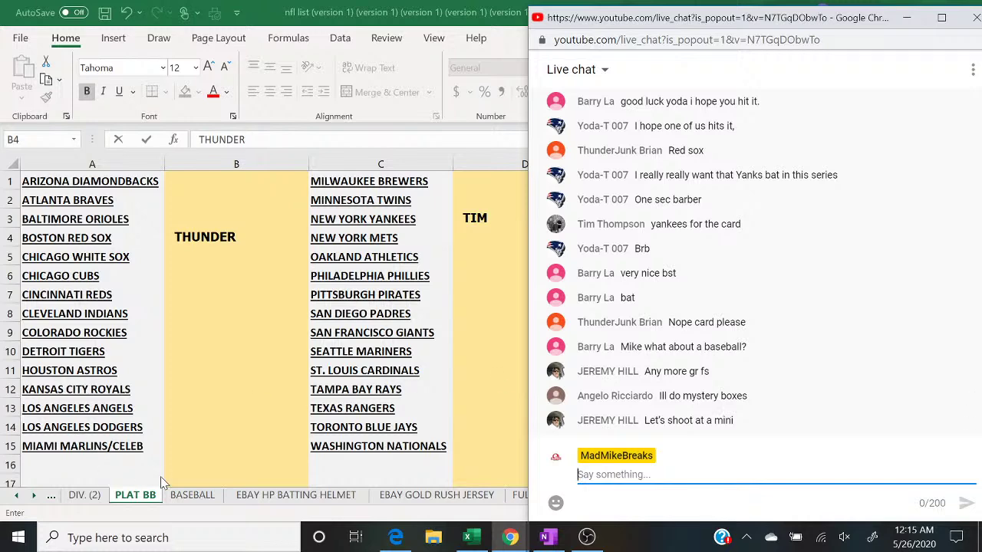
# Step: Toggle between the BASEBALL and PLAT BB sheets, ending on BASEBALL
pyautogui.click(192, 499)
pyautogui.click(192, 496)
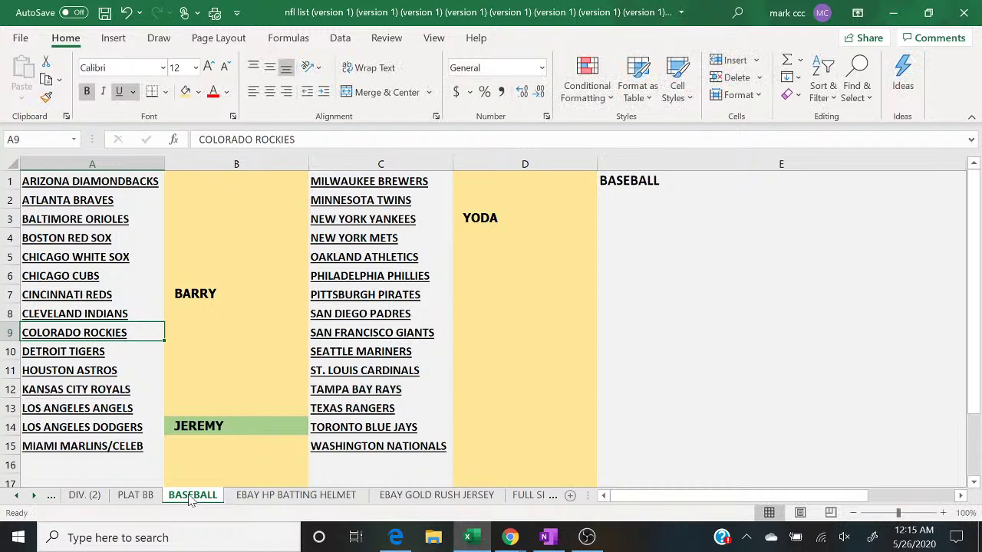
pyautogui.click(149, 497)
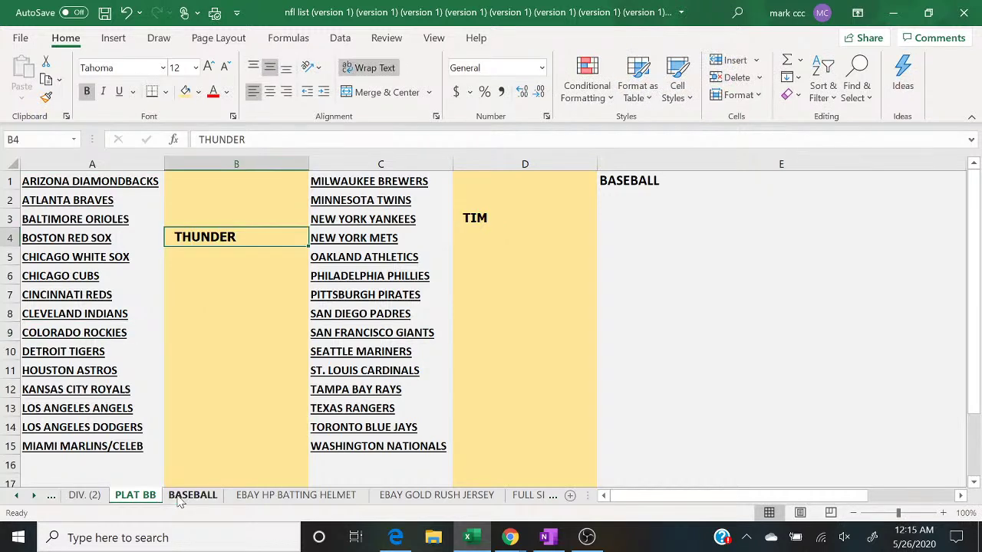
pyautogui.click(179, 497)
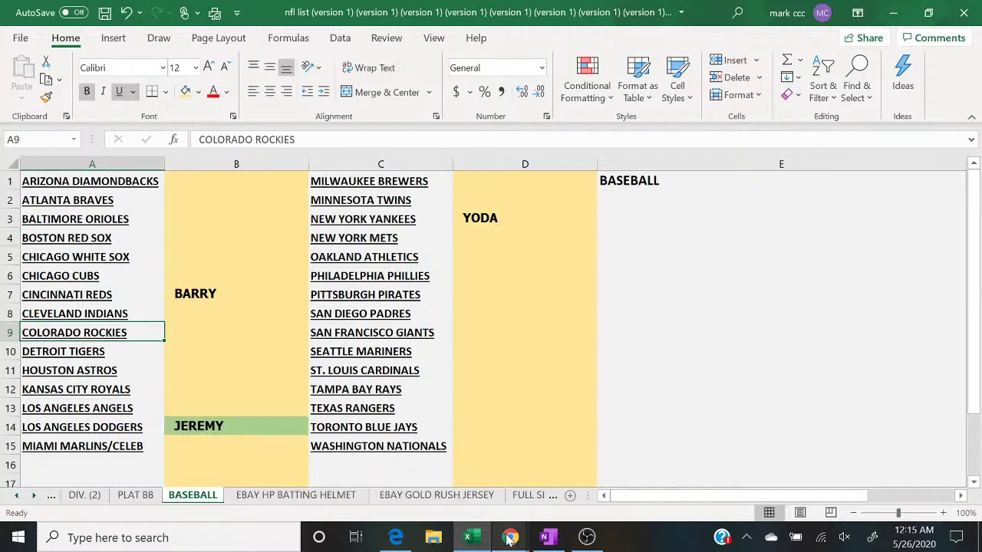
# Step: Type 'PICK 1 GET 3 MINI HELMET AND PHOTO 28$ SPOT' into the live chat box
pyautogui.moveTo(510, 537)
pyautogui.click(611, 497)
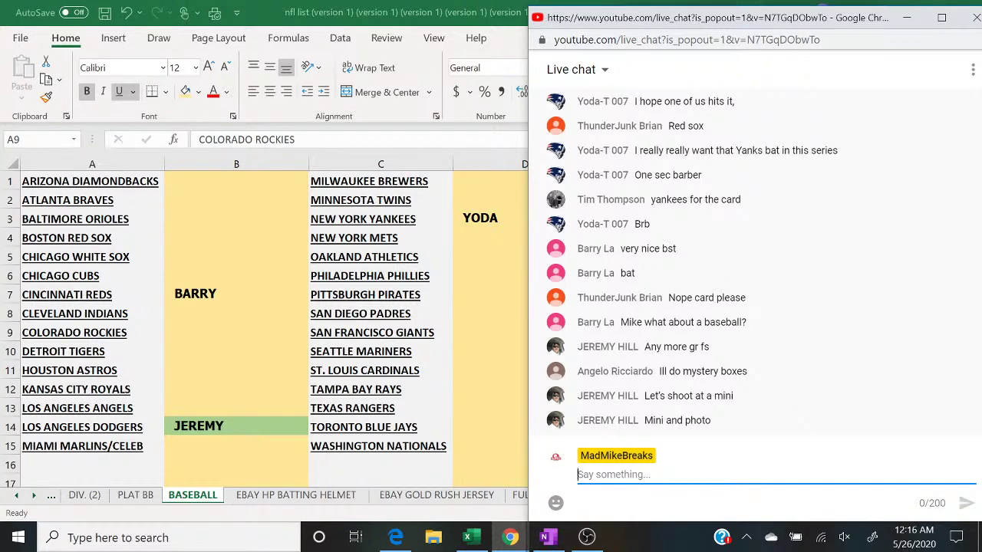
pyautogui.write('PICK 1 ')
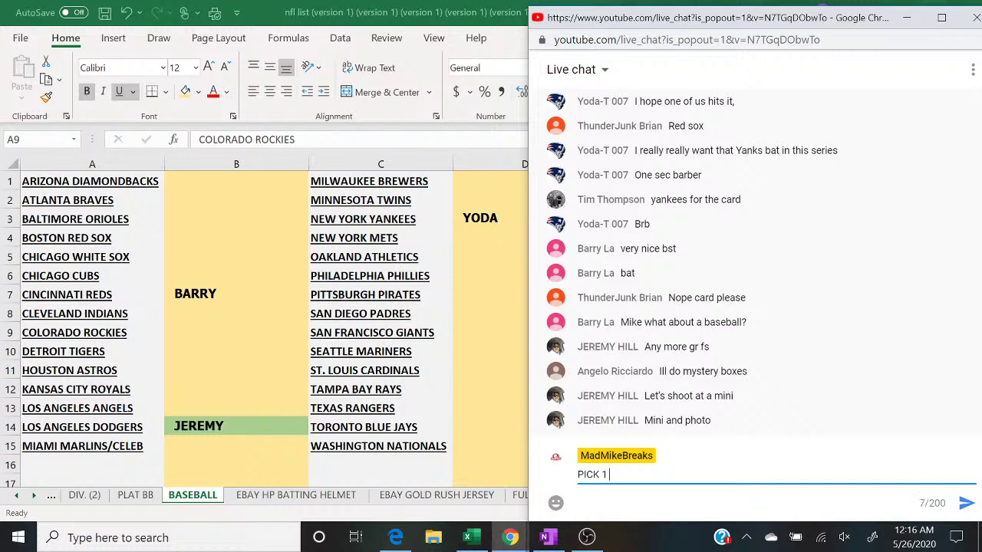
pyautogui.write('GET 3 MINI HELME')
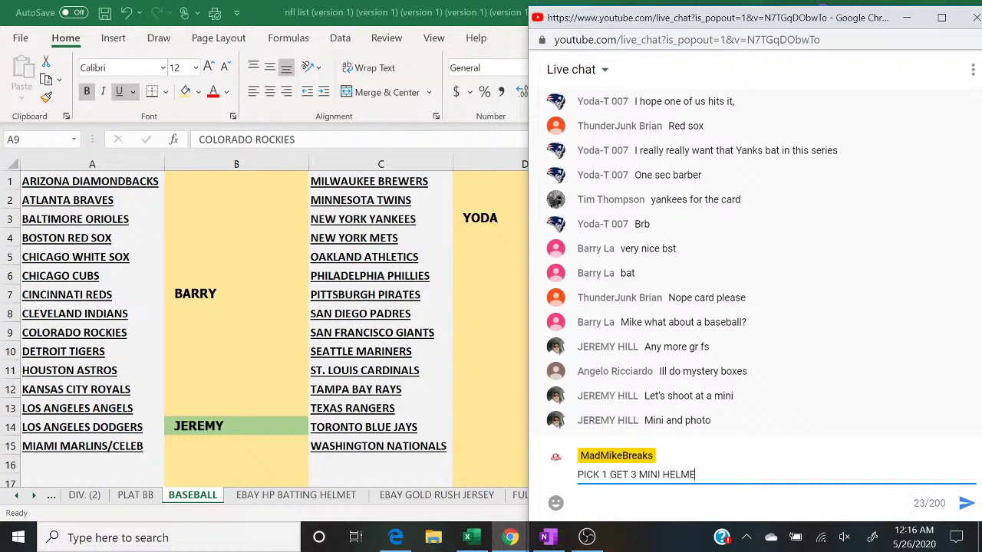
pyautogui.write('T AND PHOTO 28$ SPOT')
# Step: Send the mini helmet and photo offer to the live chat
pyautogui.press('Return')
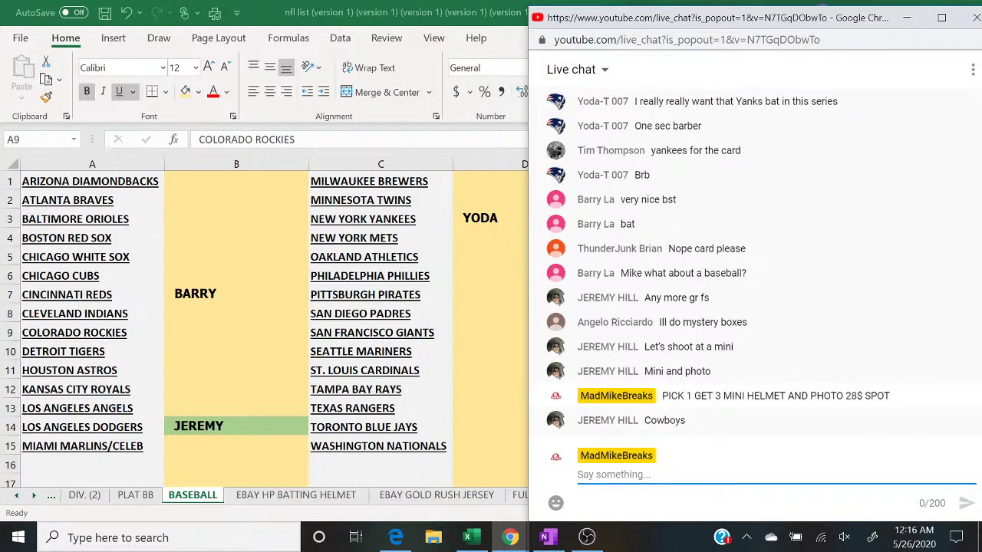
# Step: On the PLAT sheet, enter JEREMY in cell B9 beside Dallas Cowboys, keeping the chat in view
pyautogui.click(461, 508)
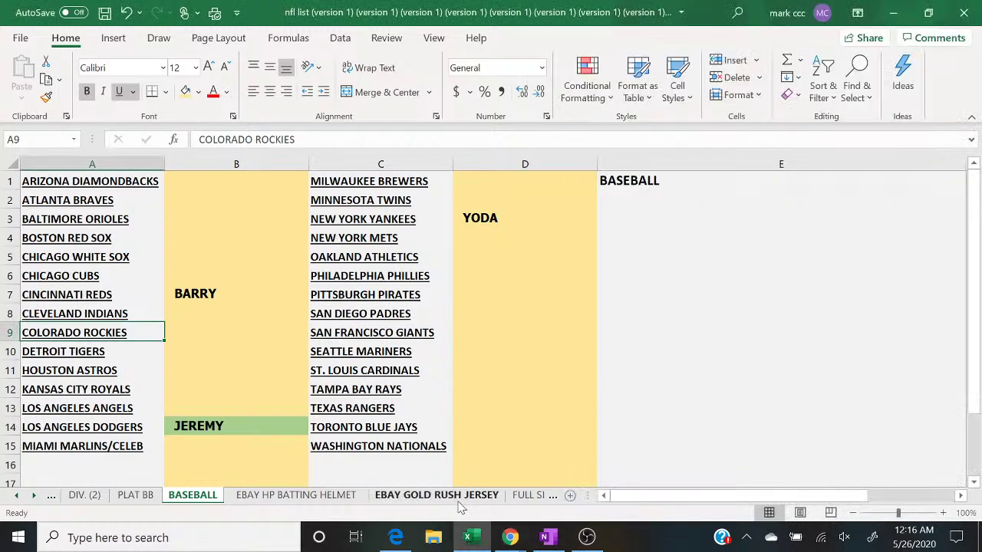
pyautogui.click(537, 497)
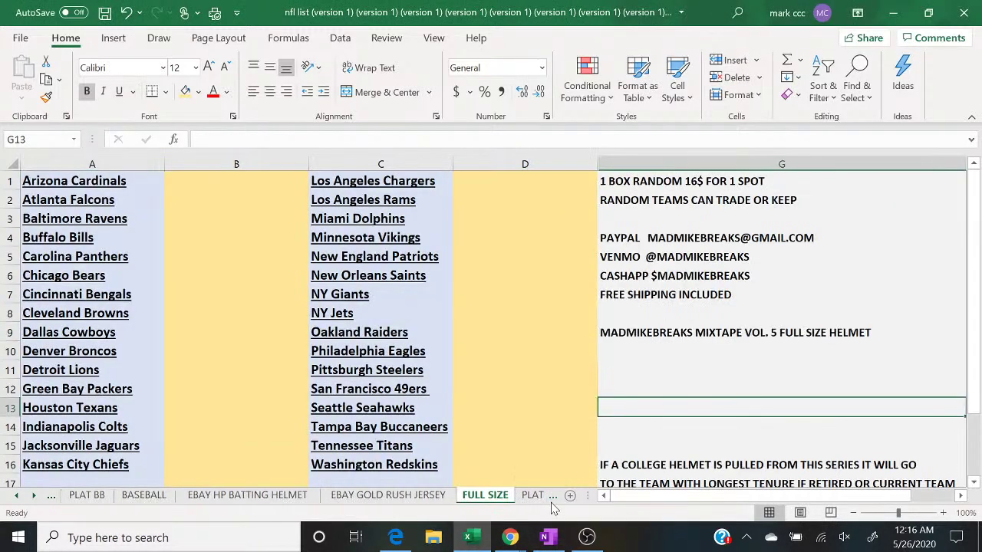
pyautogui.click(533, 496)
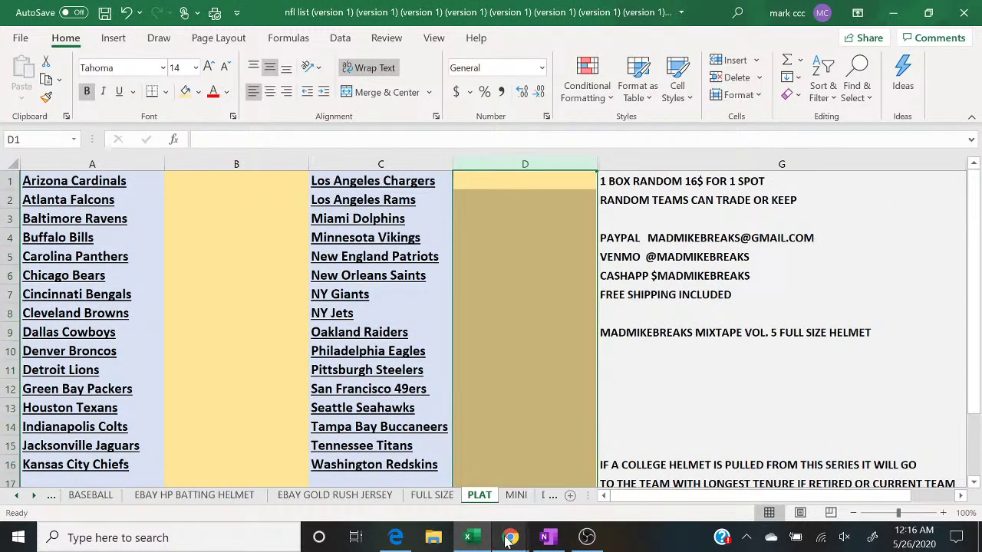
pyautogui.moveTo(506, 540)
pyautogui.click(599, 477)
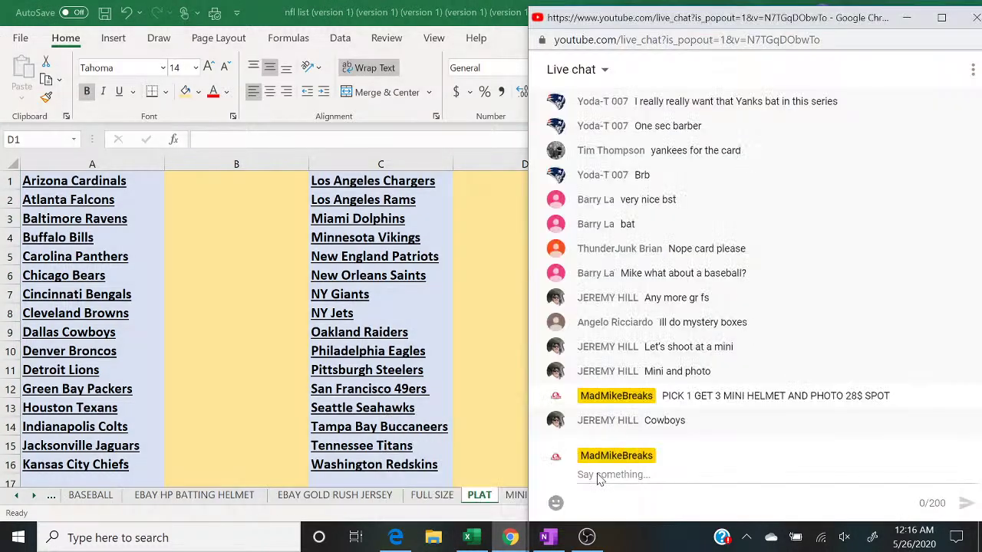
pyautogui.click(194, 338)
pyautogui.write('JEREMY')
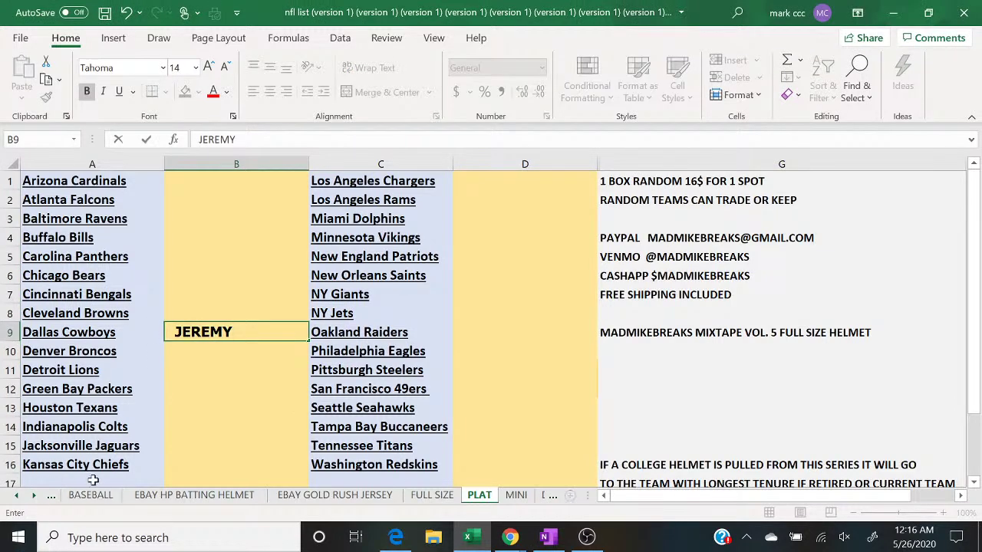
pyautogui.moveTo(507, 540)
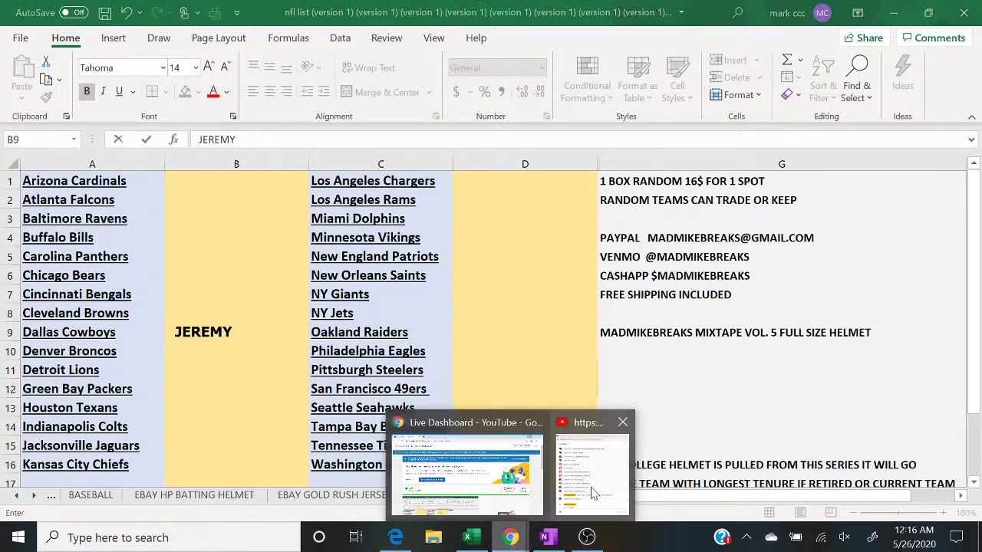
pyautogui.click(595, 493)
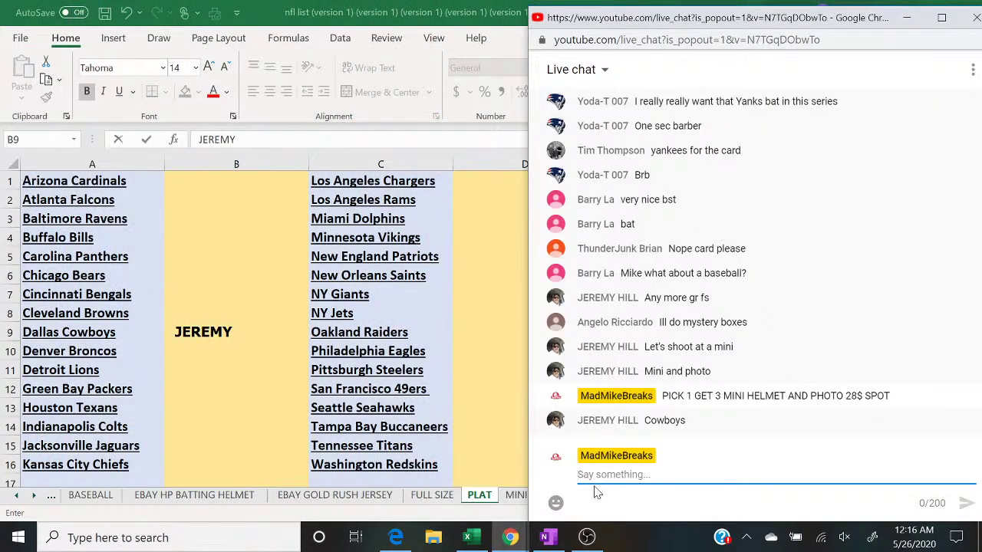
# Step: Look through the DIV. (2), PLAT BB, BASEBALL and FULL SIZE sheets, ending on PLAT with chat in front
pyautogui.click(54, 499)
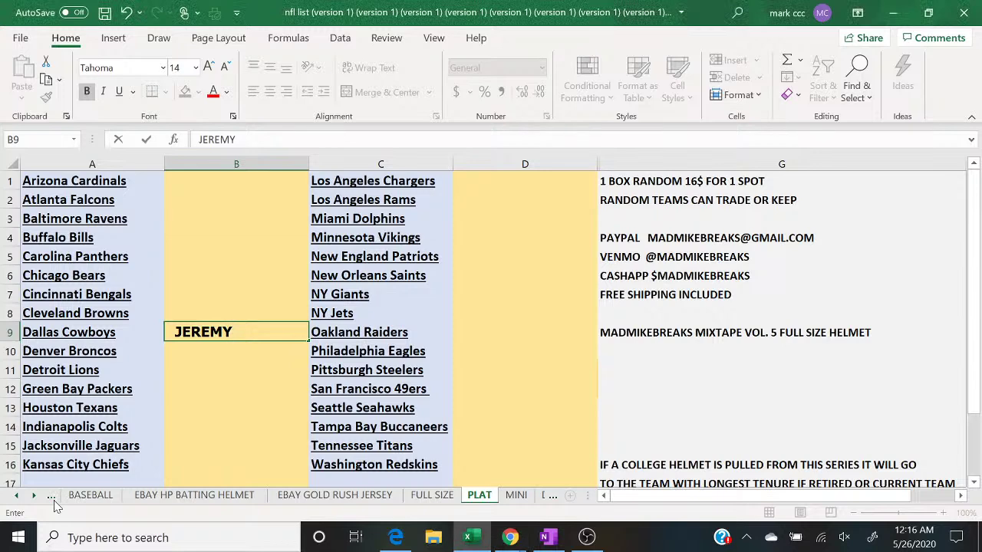
pyautogui.click(54, 499)
pyautogui.click(54, 499)
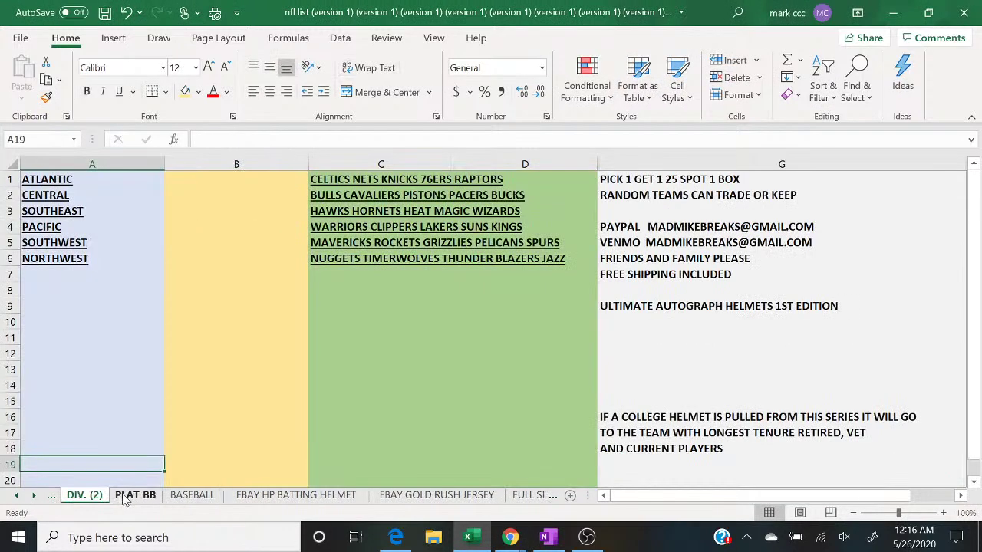
pyautogui.click(125, 498)
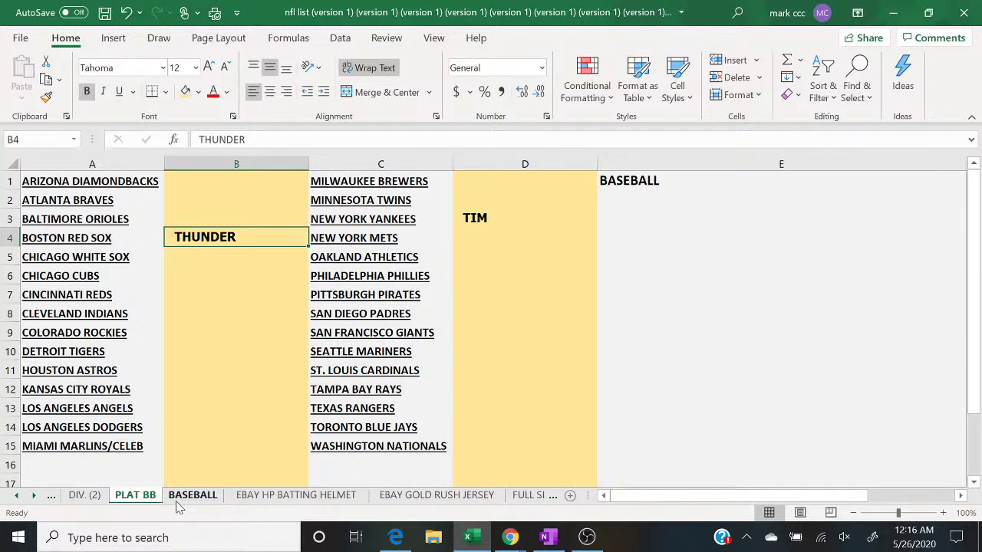
pyautogui.click(188, 496)
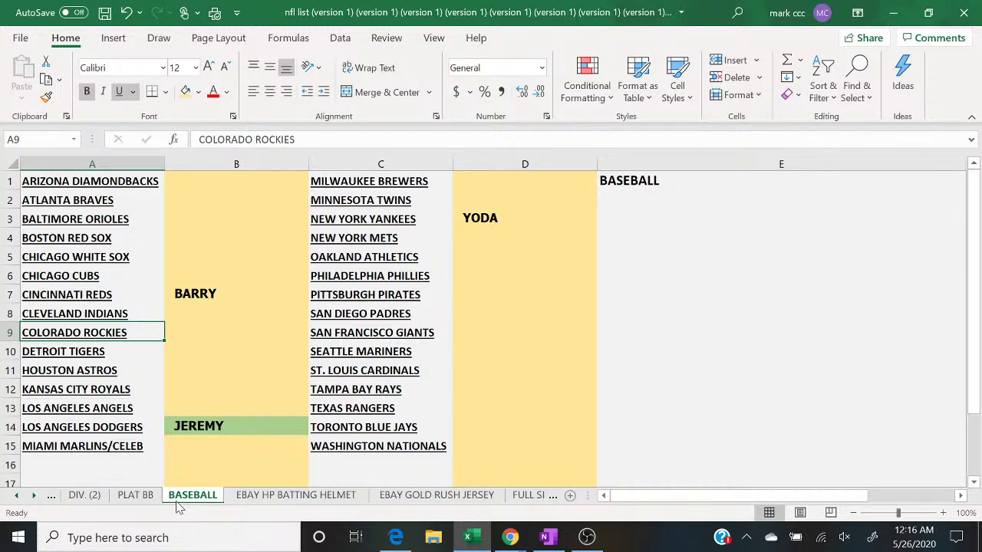
pyautogui.click(552, 497)
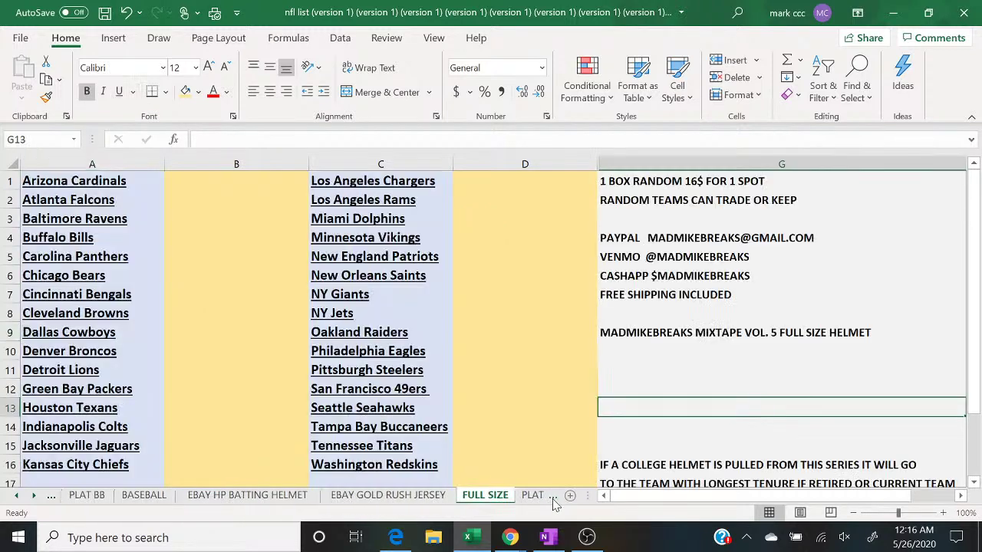
pyautogui.click(537, 497)
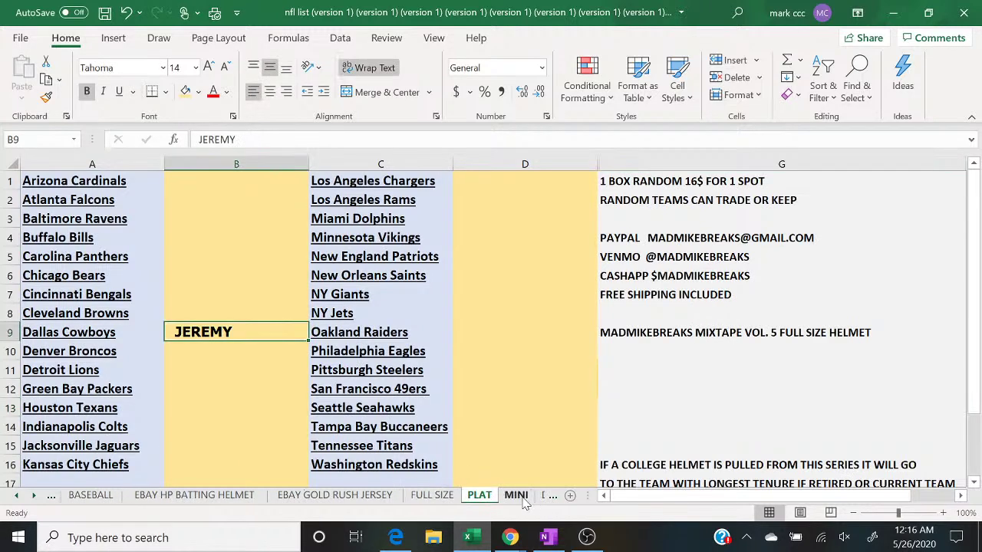
pyautogui.click(508, 538)
pyautogui.click(598, 503)
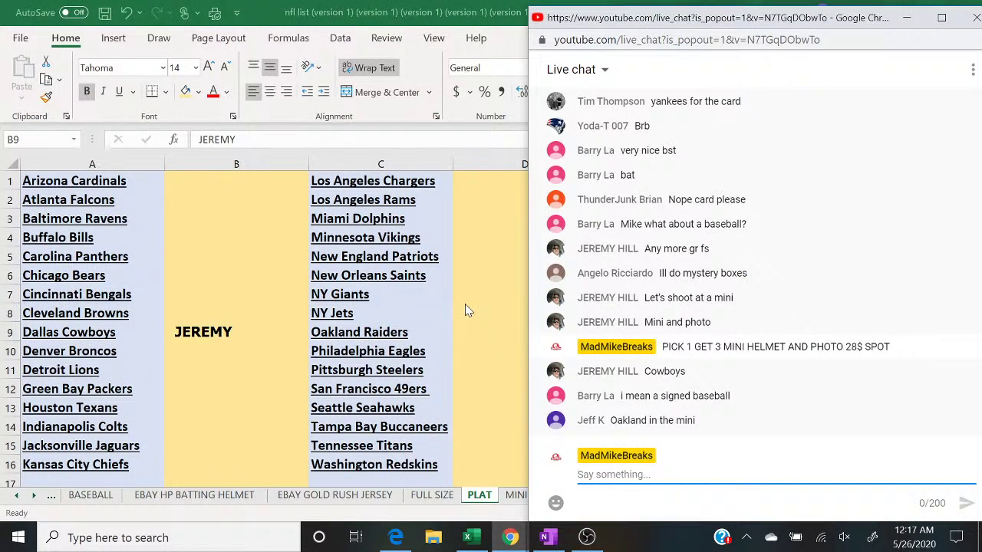
pyautogui.click(470, 335)
pyautogui.write('JEFF K')
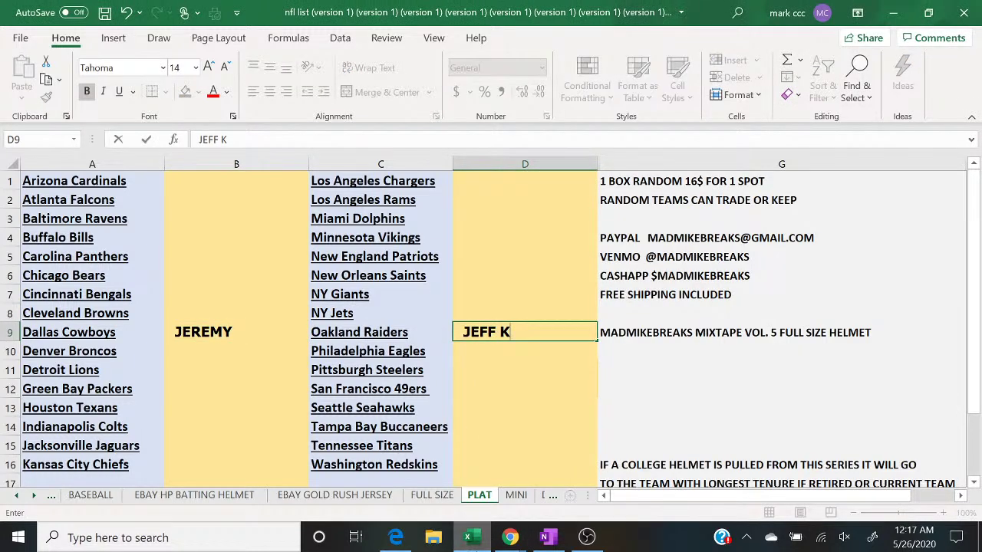
pyautogui.click(510, 538)
pyautogui.click(602, 484)
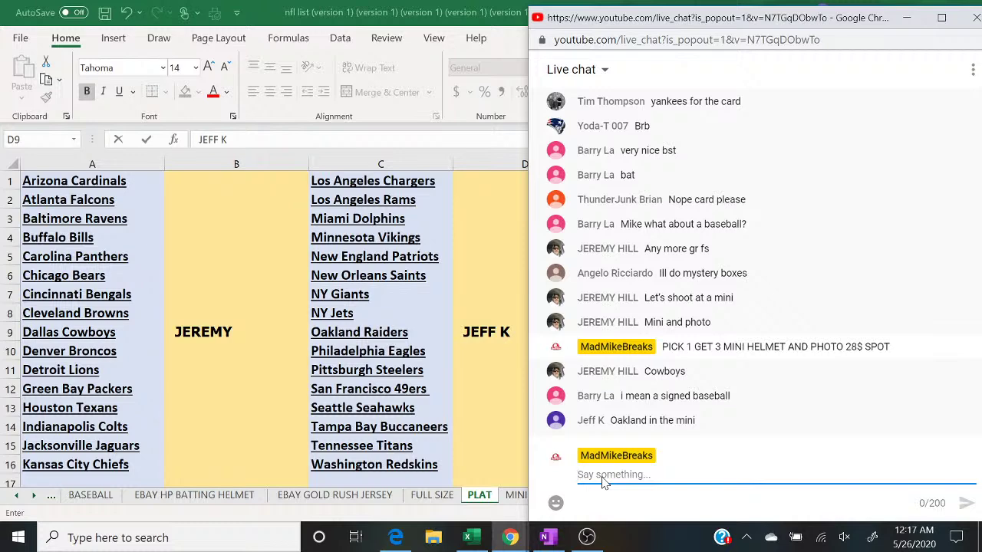
# Step: Clear JEREMY from cell B14 beside Los Angeles Dodgers on the BASEBALL sheet
pyautogui.click(87, 496)
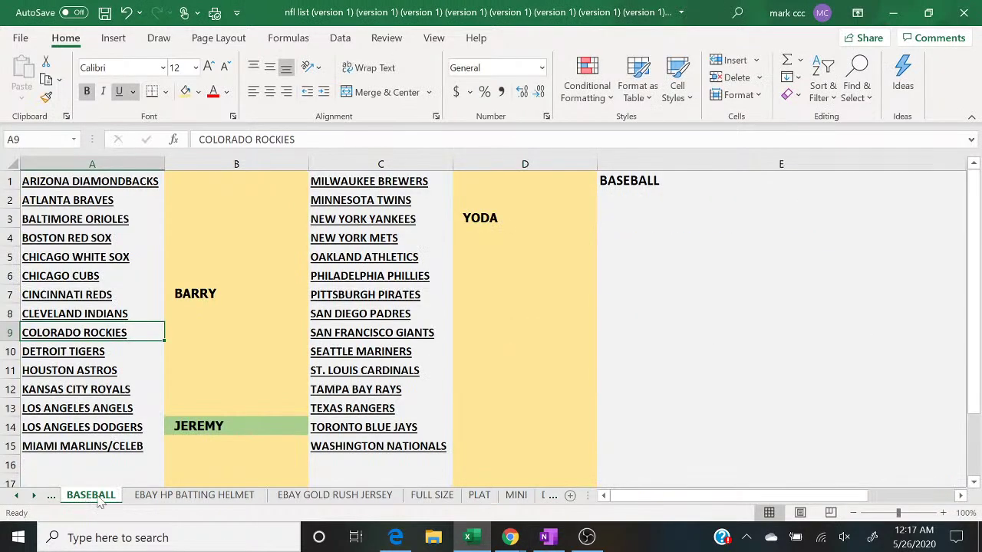
pyautogui.click(51, 496)
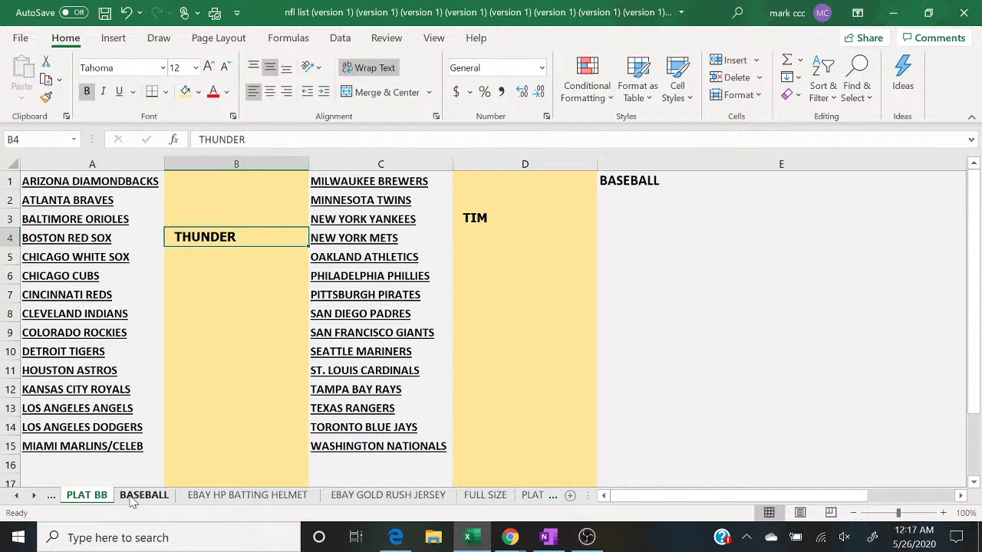
pyautogui.click(134, 497)
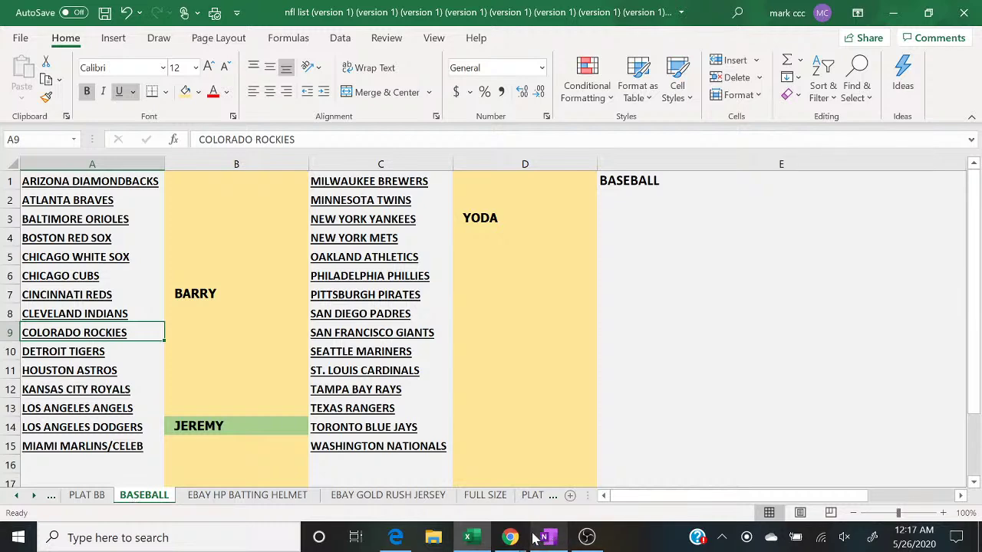
pyautogui.moveTo(524, 540)
pyautogui.click(587, 493)
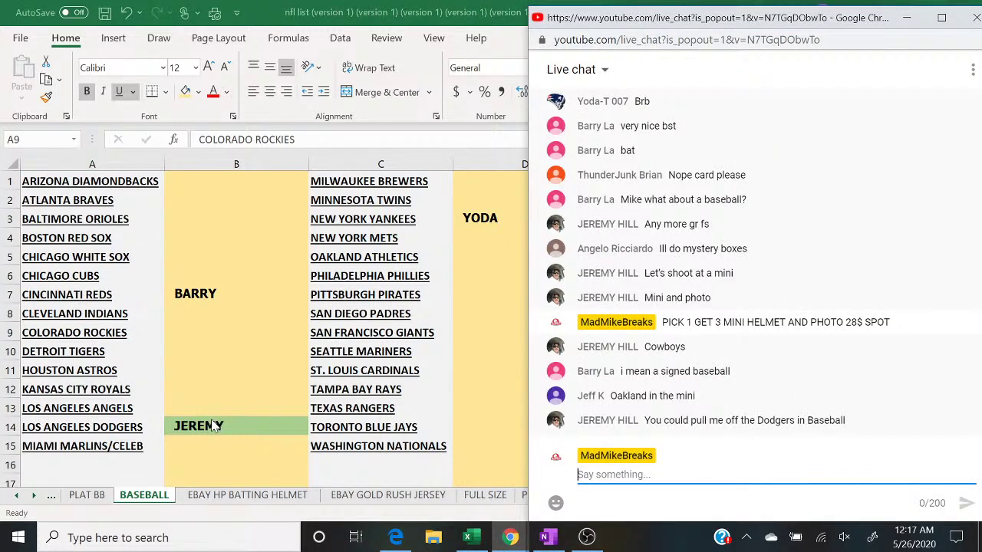
pyautogui.click(249, 427)
pyautogui.press('BackSpace')
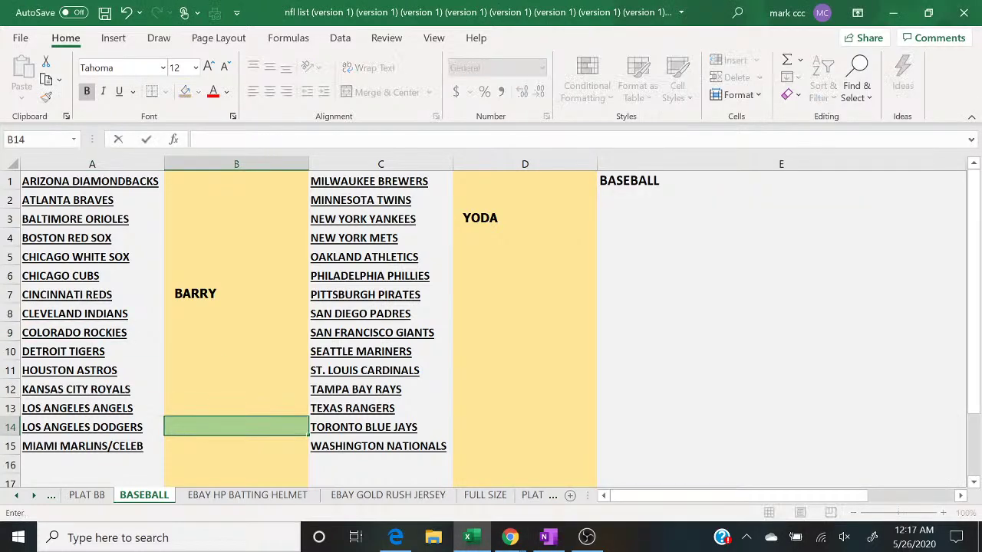
pyautogui.click(203, 407)
pyautogui.click(208, 424)
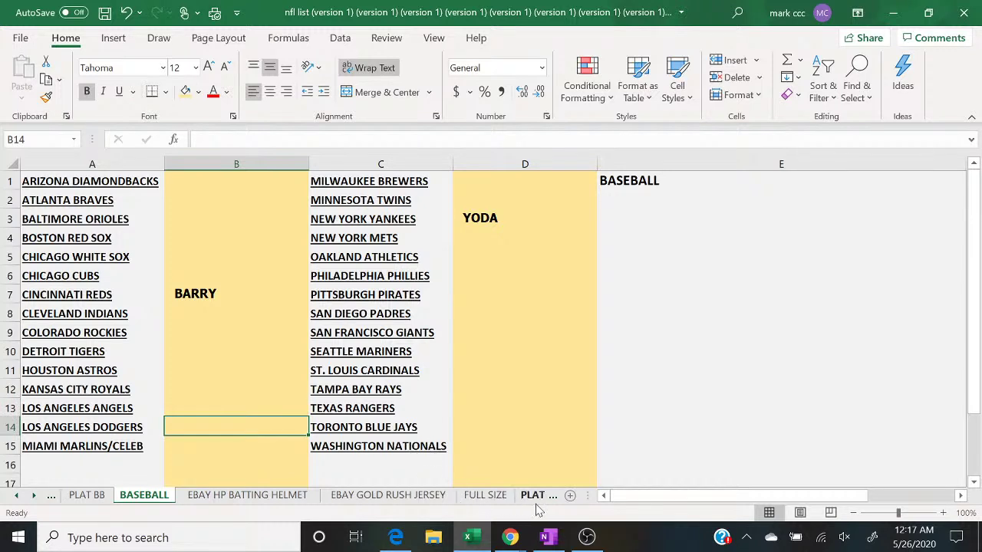
# Step: Flip through the PLAT BB, BASEBALL and MINI sheets, settling on PLAT with the chat in front
pyautogui.click(81, 497)
pyautogui.click(146, 498)
pyautogui.click(97, 497)
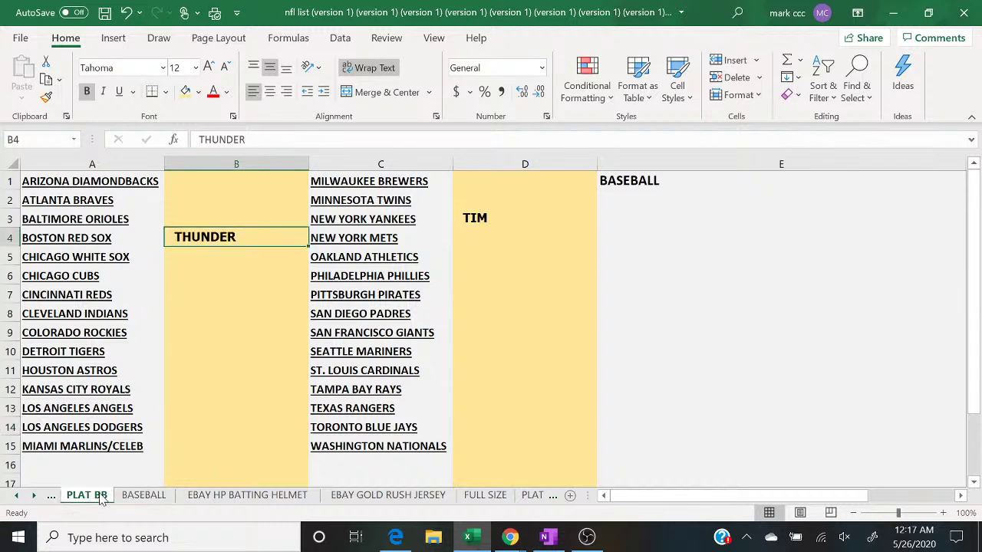
pyautogui.click(528, 497)
pyautogui.click(516, 497)
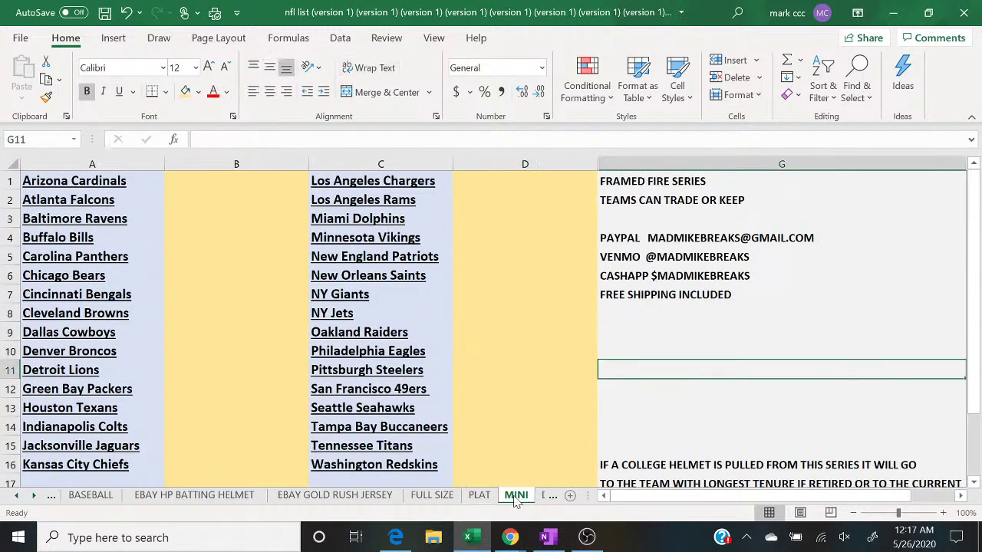
pyautogui.click(486, 497)
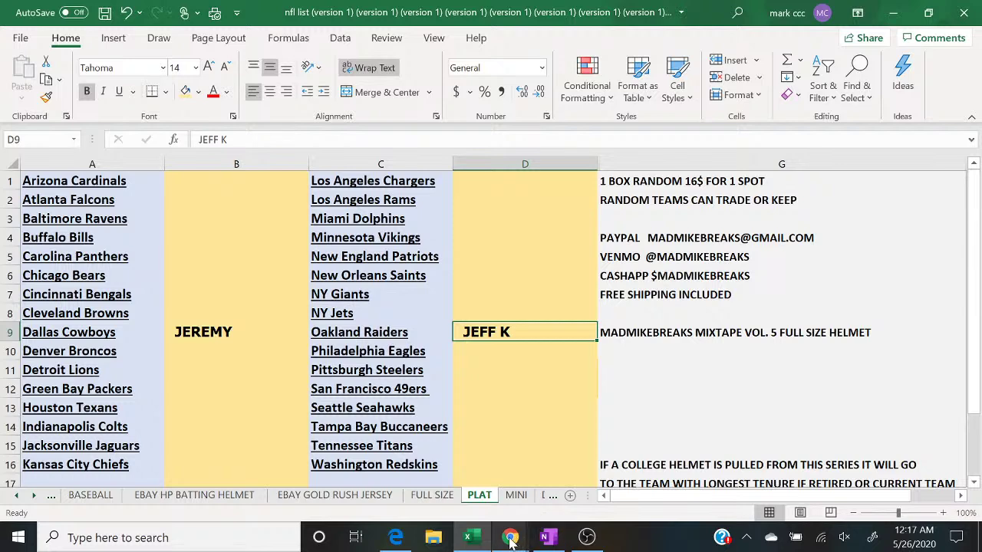
pyautogui.moveTo(511, 541)
pyautogui.click(591, 468)
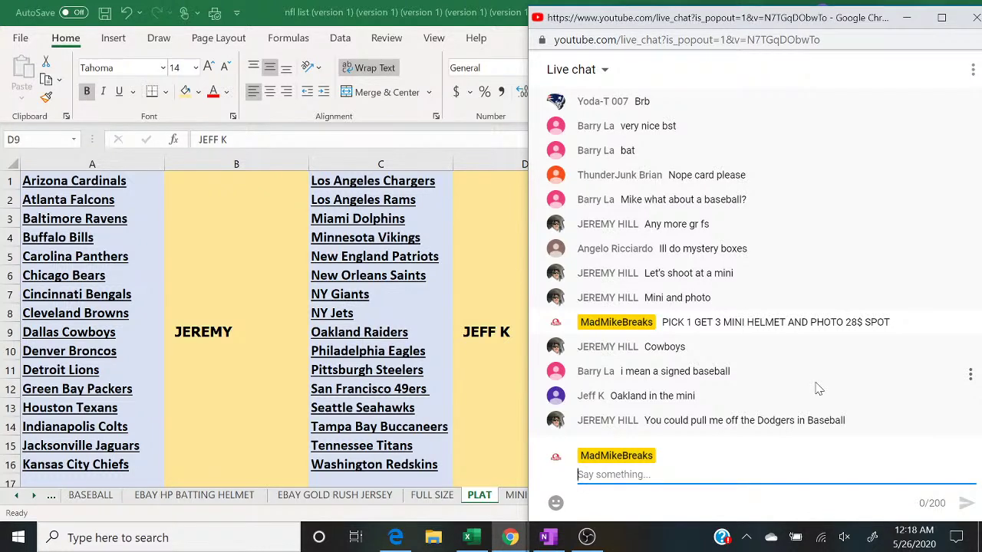
# Step: Type and send '6 TO CLOSE ON MINI HELMET/PHOTO COMBO' as a new chat message
pyautogui.write('6 TO CLOSE')
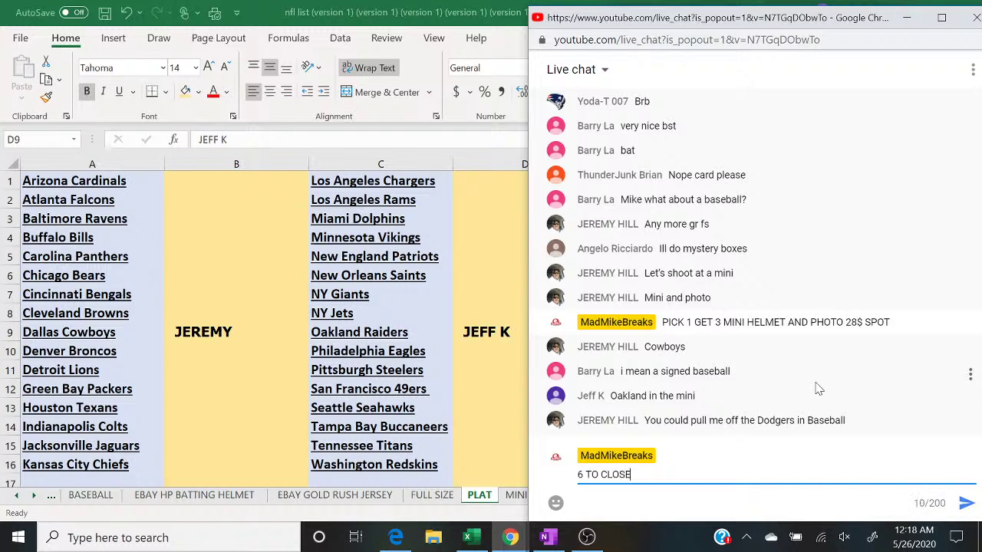
pyautogui.write(' ON MINI HELMET/PHOTO COMB')
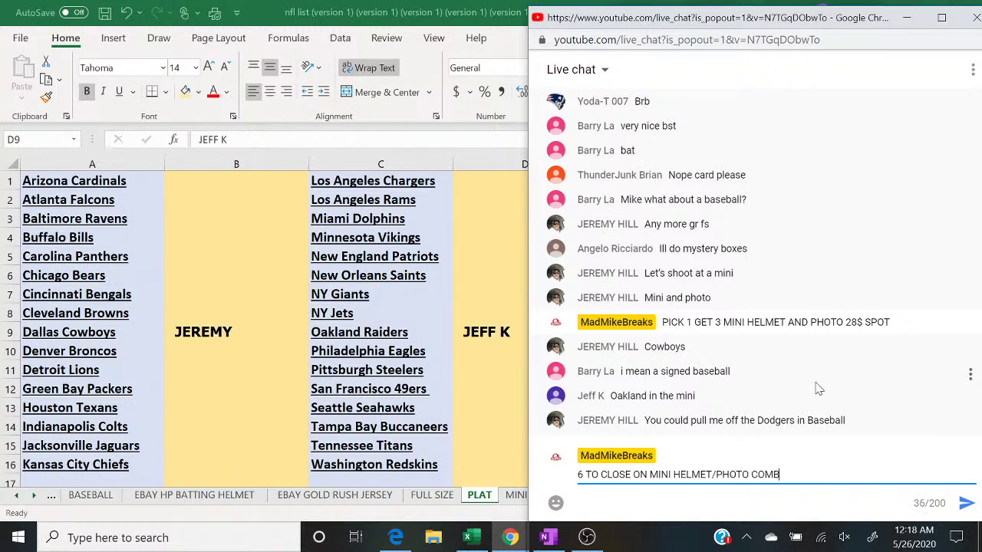
pyautogui.write('O')
pyautogui.press('Return')
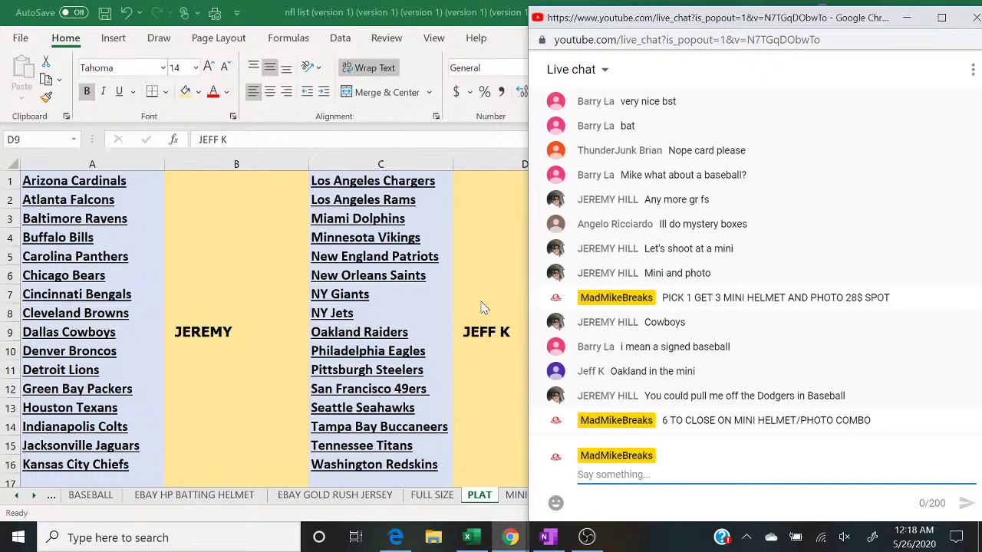
pyautogui.click(469, 331)
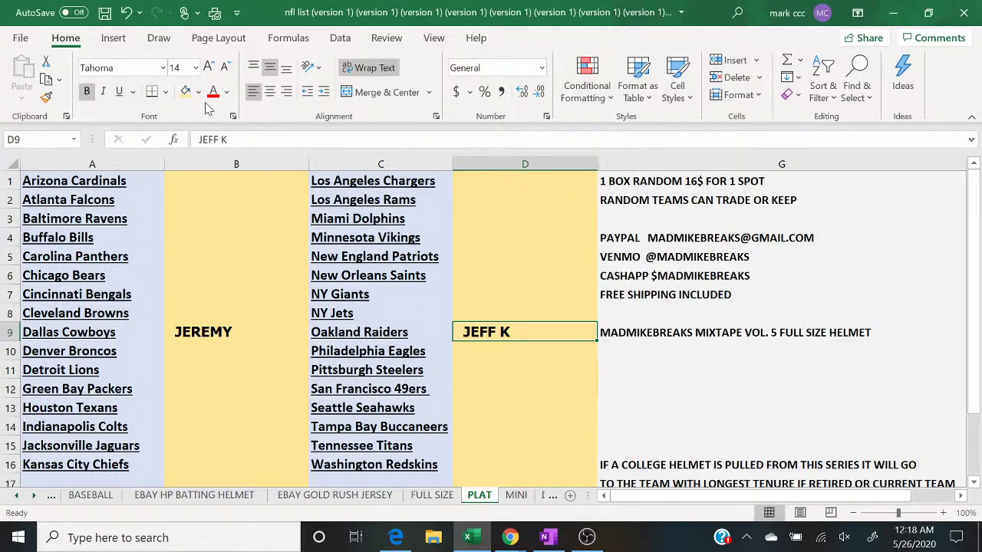
pyautogui.click(198, 93)
pyautogui.click(305, 179)
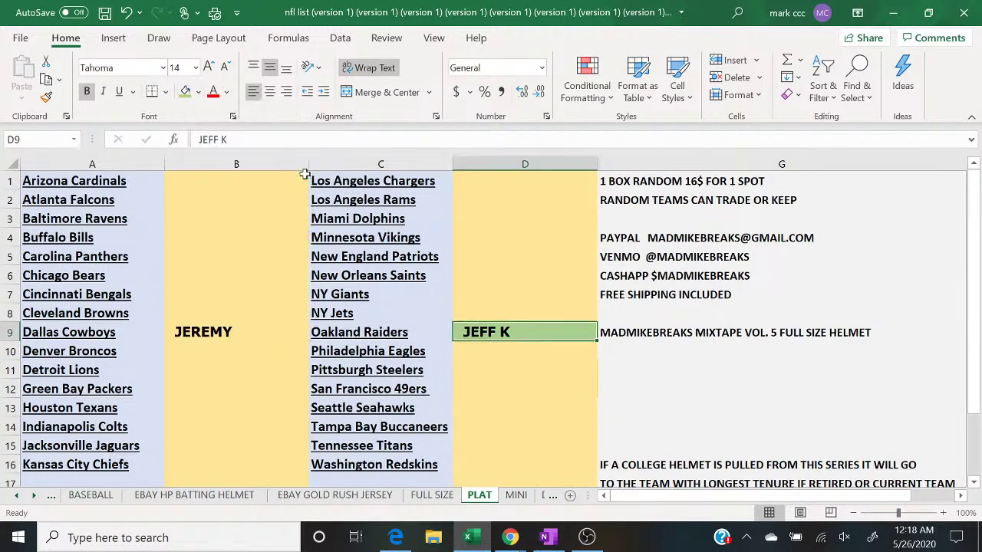
pyautogui.moveTo(510, 537)
pyautogui.click(567, 491)
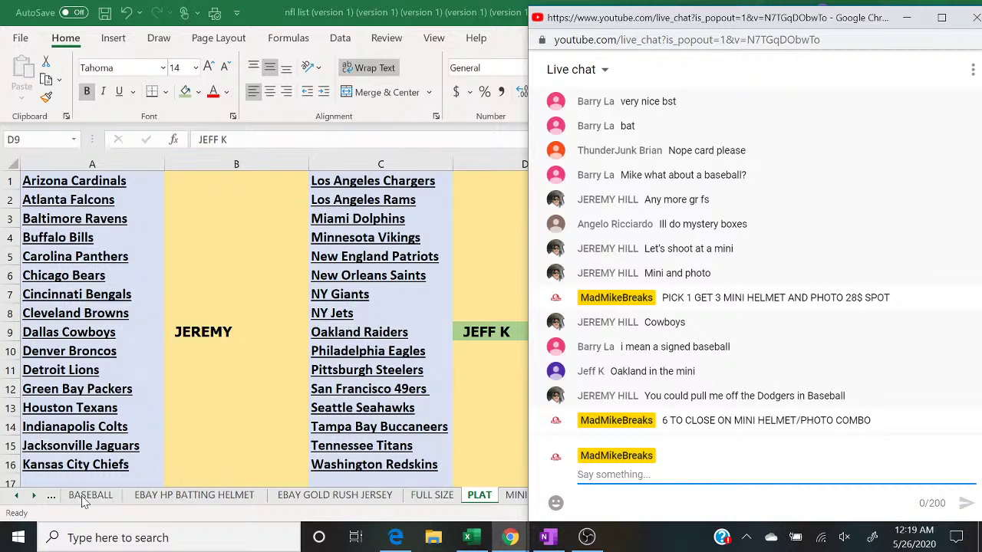
pyautogui.click(89, 496)
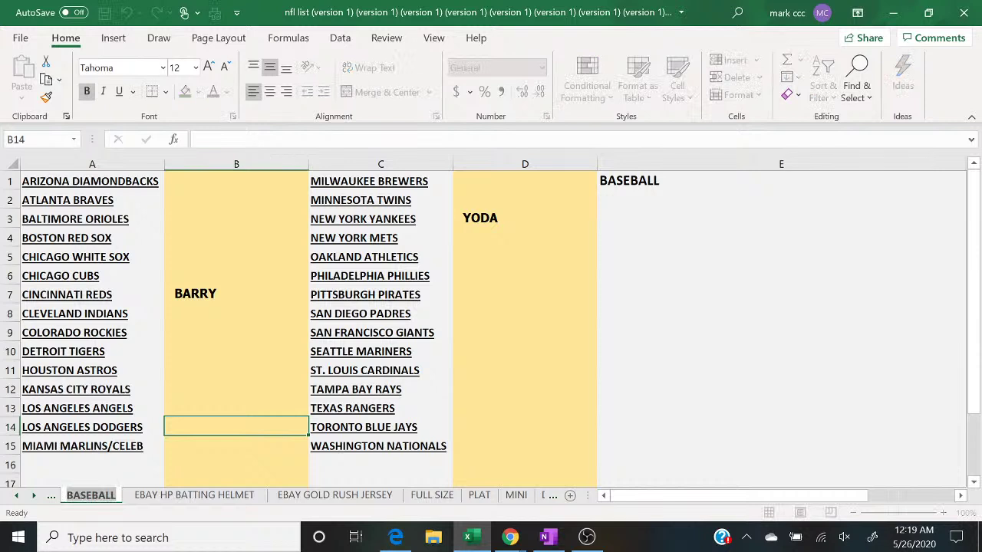
pyautogui.click(50, 497)
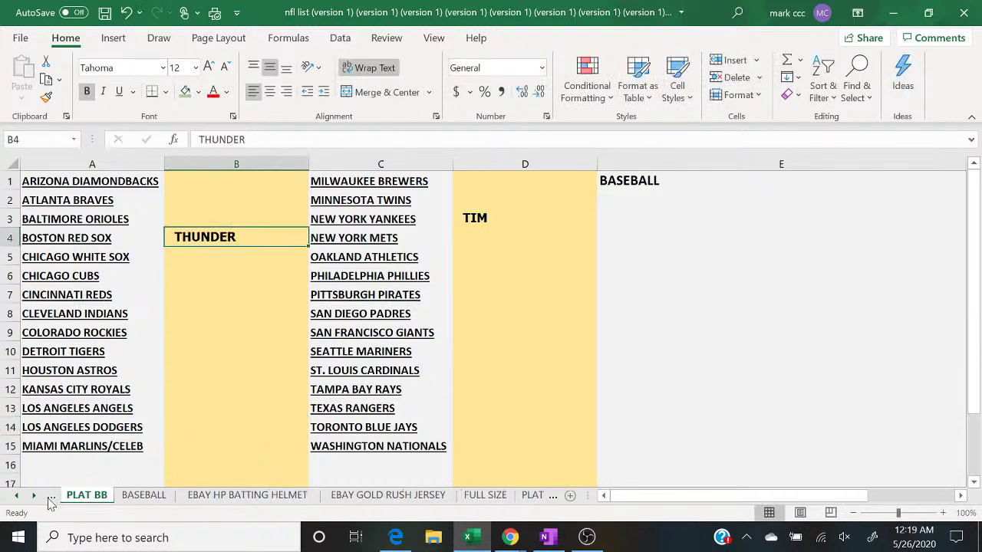
pyautogui.click(140, 498)
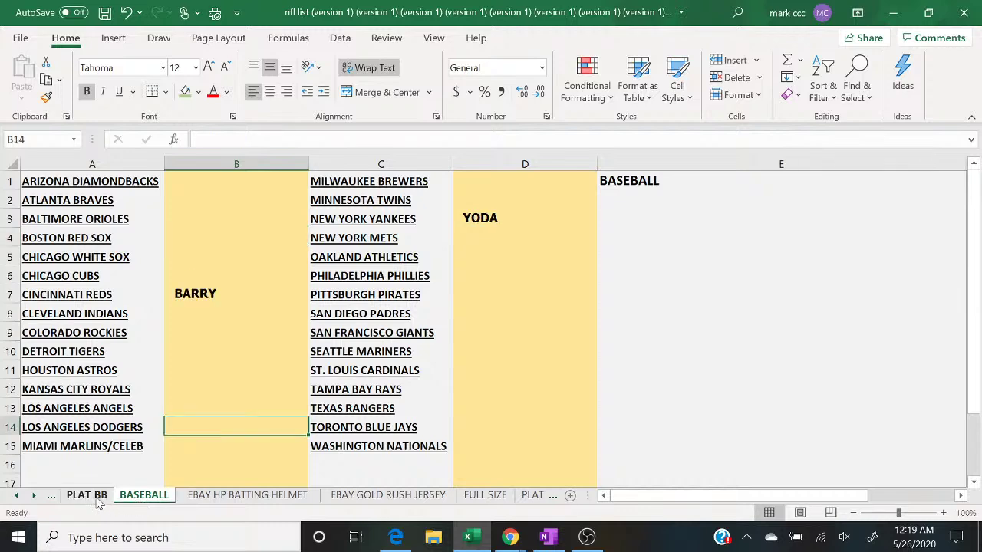
pyautogui.click(98, 499)
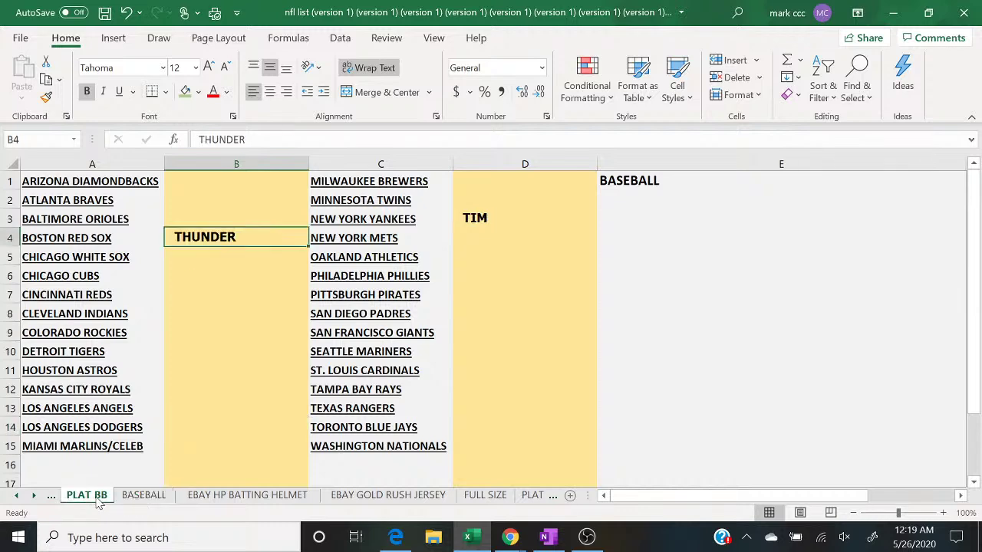
pyautogui.click(531, 497)
pyautogui.moveTo(510, 537)
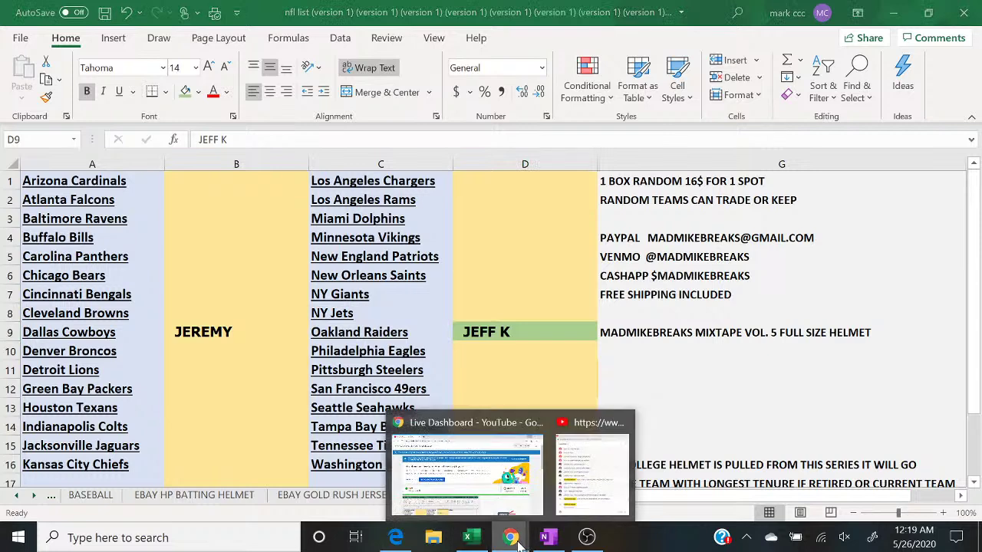
pyautogui.click(593, 502)
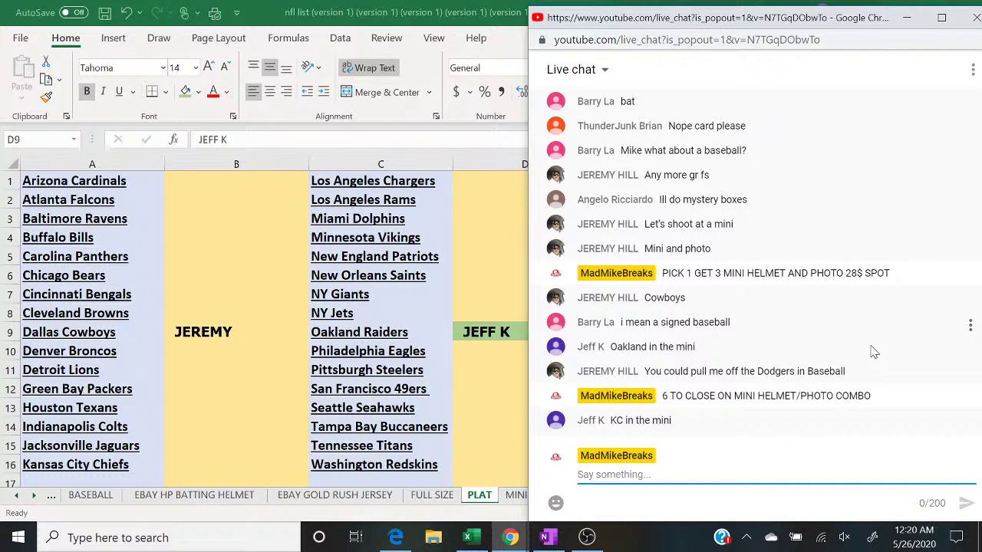
pyautogui.click(188, 463)
pyautogui.write('JEFF K')
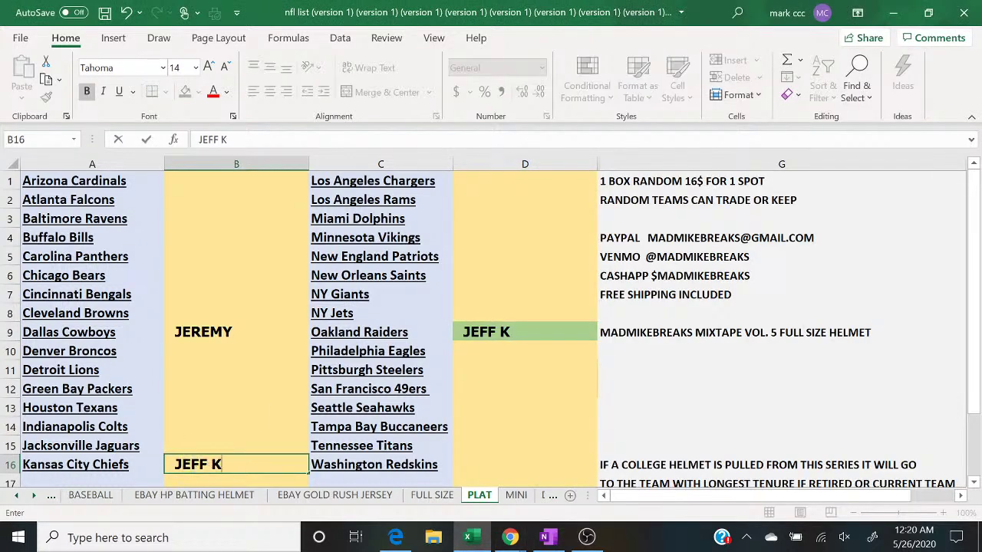
pyautogui.click(548, 401)
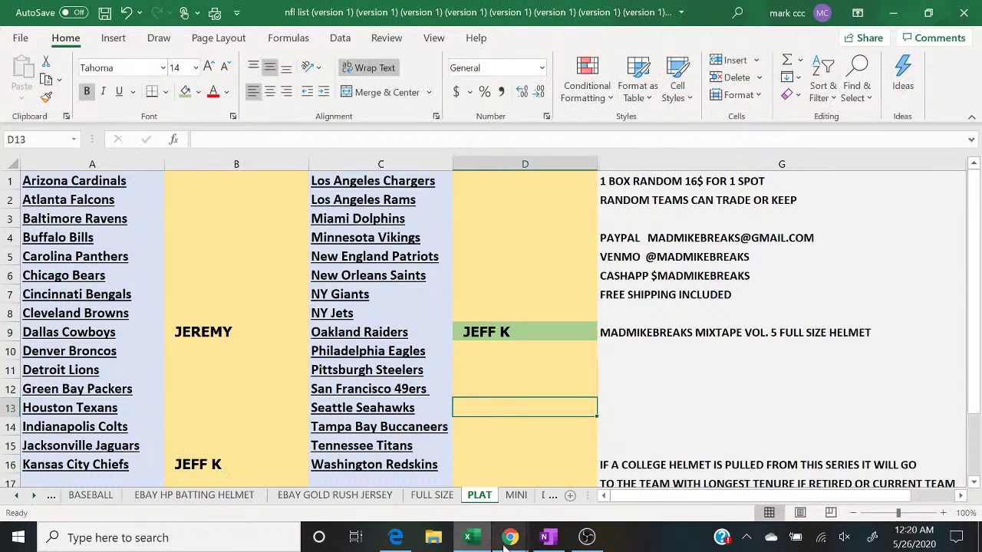
# Step: Post '5 TO CLOSE' in the YouTube live chat
pyautogui.moveTo(510, 539)
pyautogui.click(582, 489)
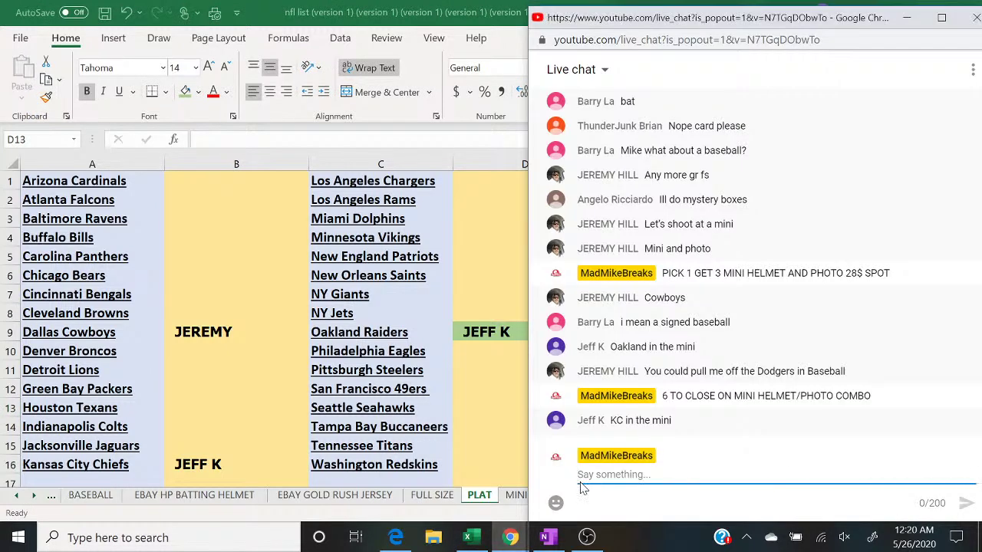
pyautogui.write('5 TO CLOSE')
pyautogui.press('Return')
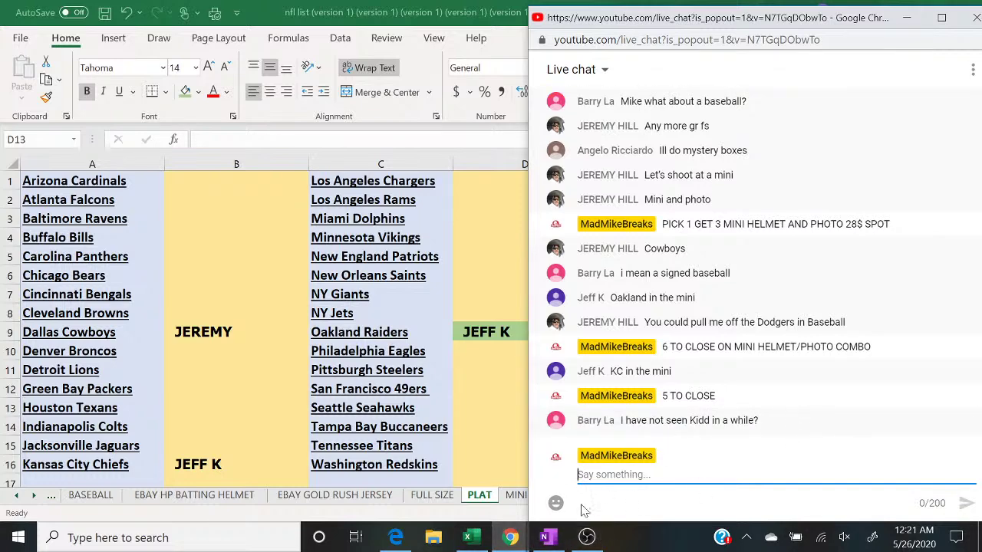
# Step: In OBS, switch briefly to the camera-and-chat scene, then back to the desktop display, and return to Excel
pyautogui.click(586, 537)
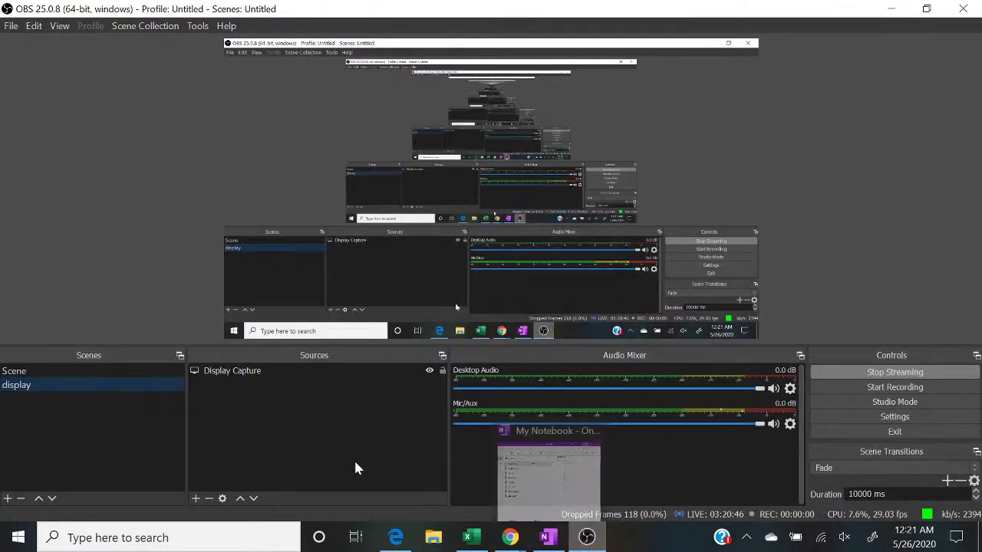
pyautogui.click(137, 371)
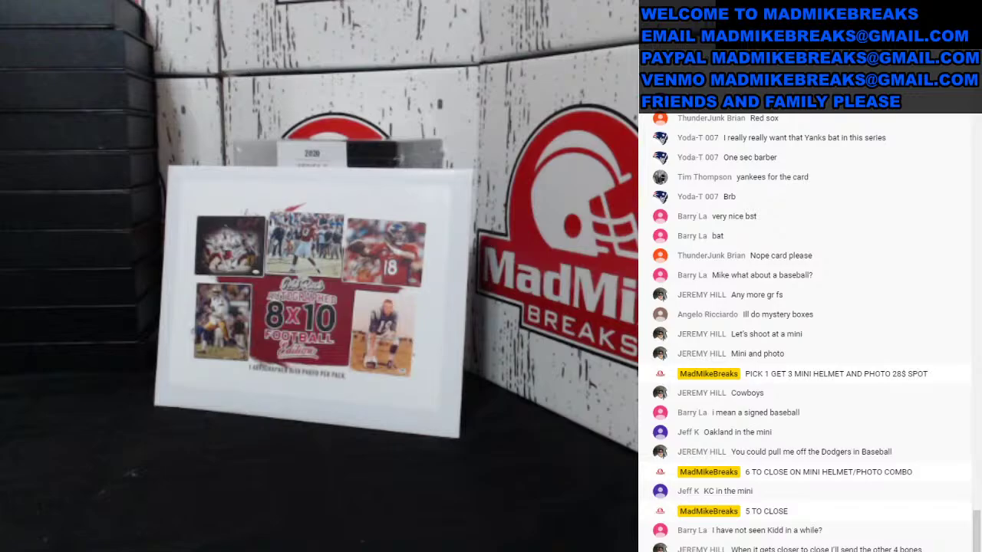
pyautogui.click(130, 386)
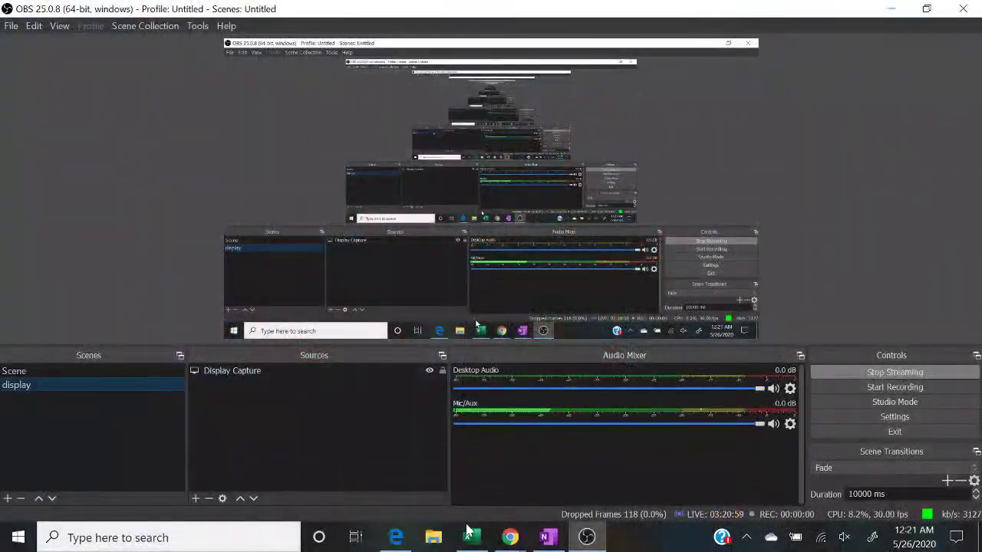
pyautogui.click(470, 537)
pyautogui.moveTo(510, 541)
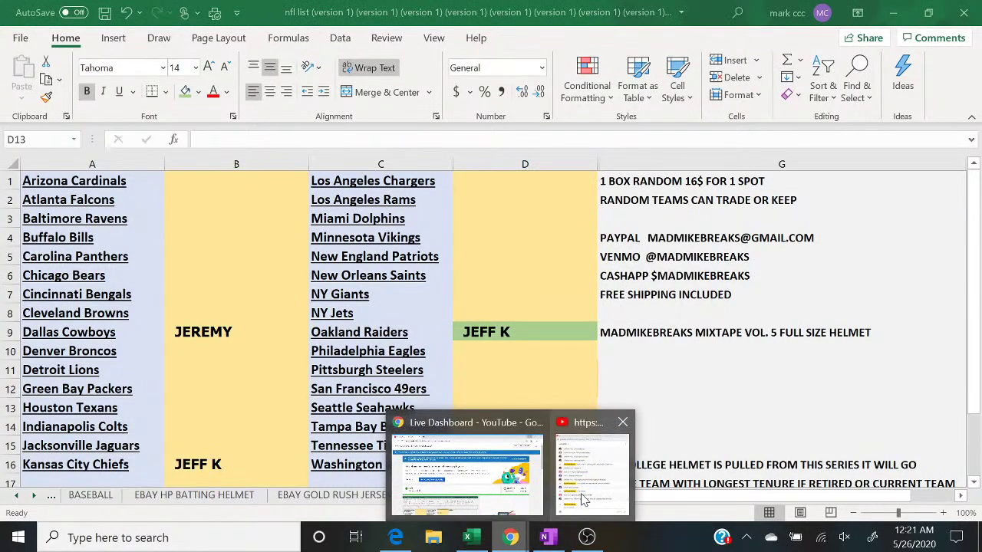
pyautogui.click(584, 507)
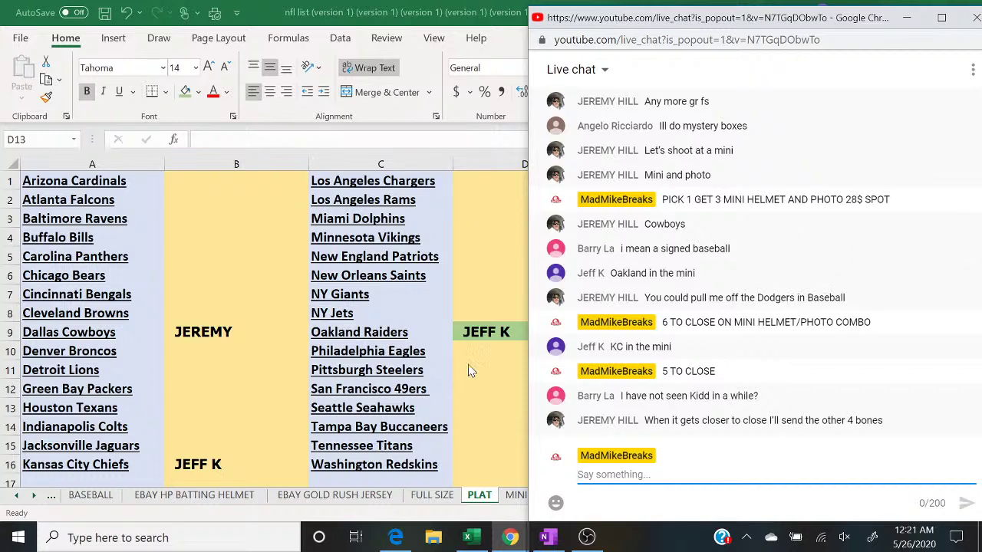
pyautogui.click(270, 466)
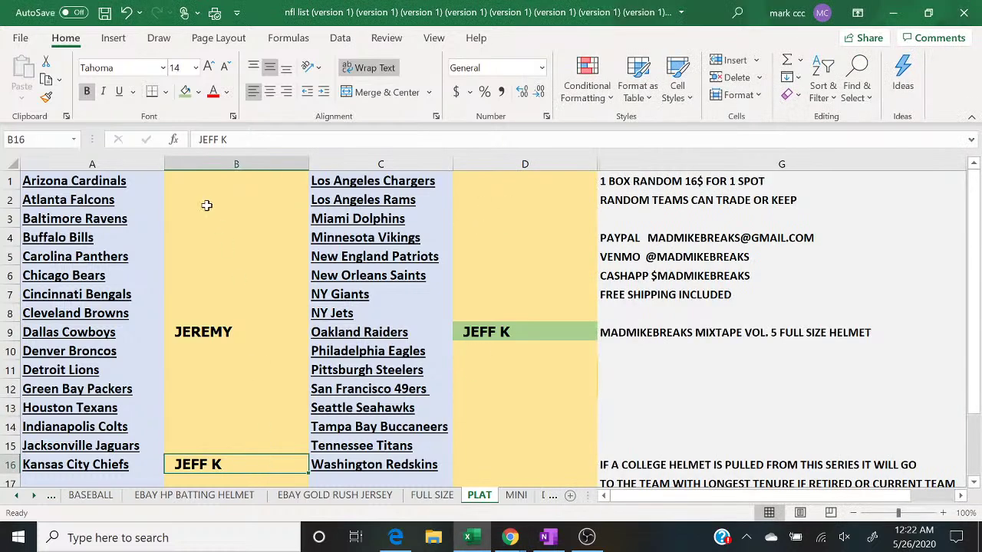
pyautogui.click(184, 92)
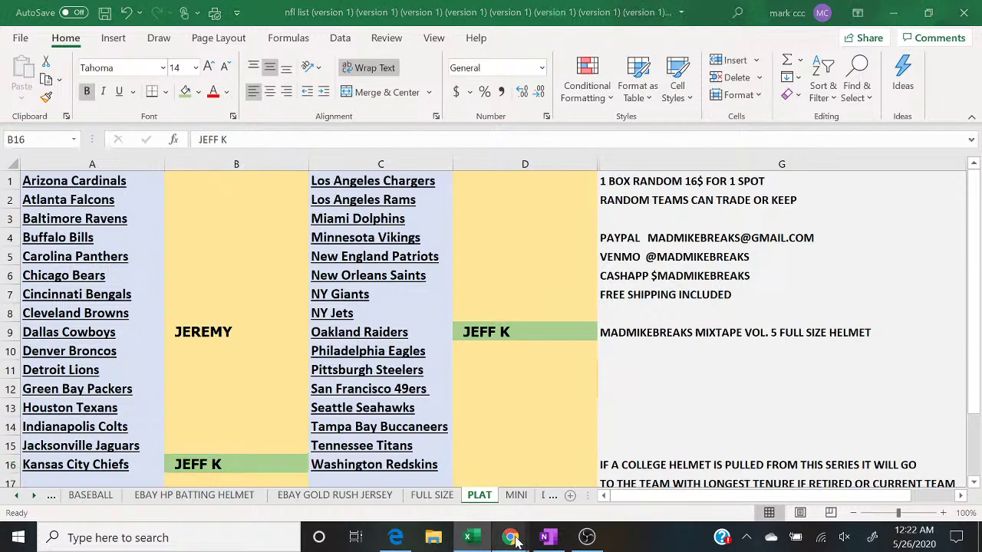
# Step: Check the live chat, then flip between the PLAT BB and BASEBALL sheets in Excel
pyautogui.moveTo(511, 537)
pyautogui.click(587, 498)
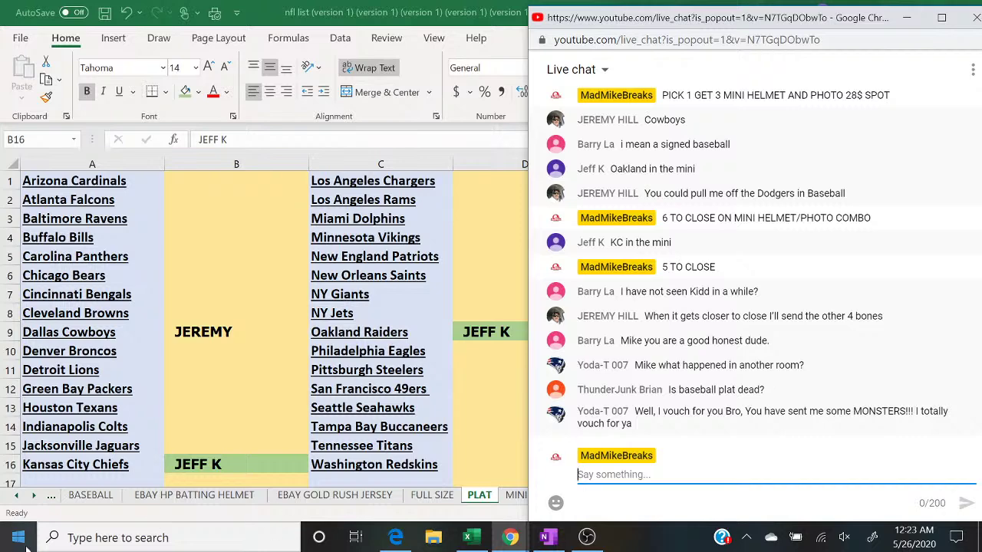
pyautogui.click(52, 501)
pyautogui.click(52, 500)
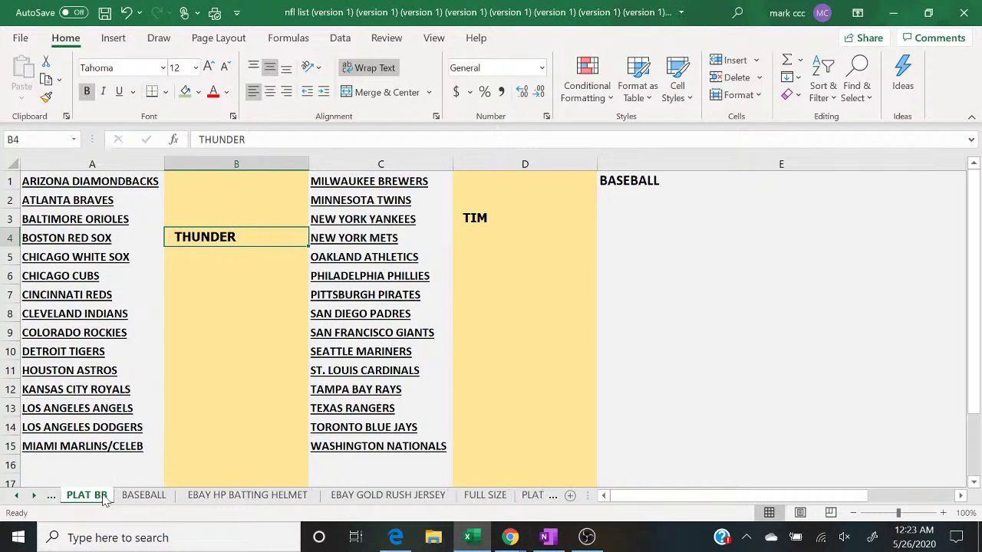
pyautogui.click(157, 500)
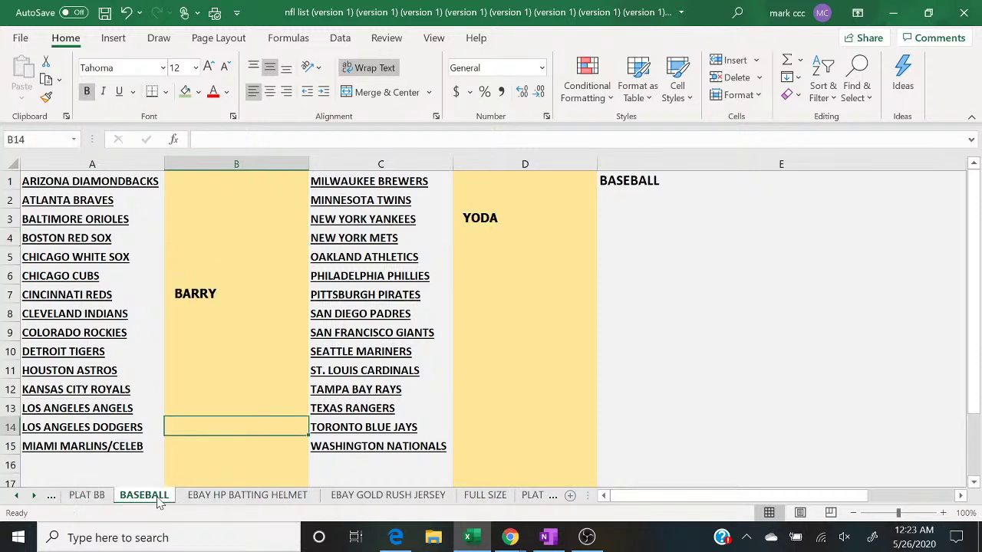
pyautogui.click(97, 497)
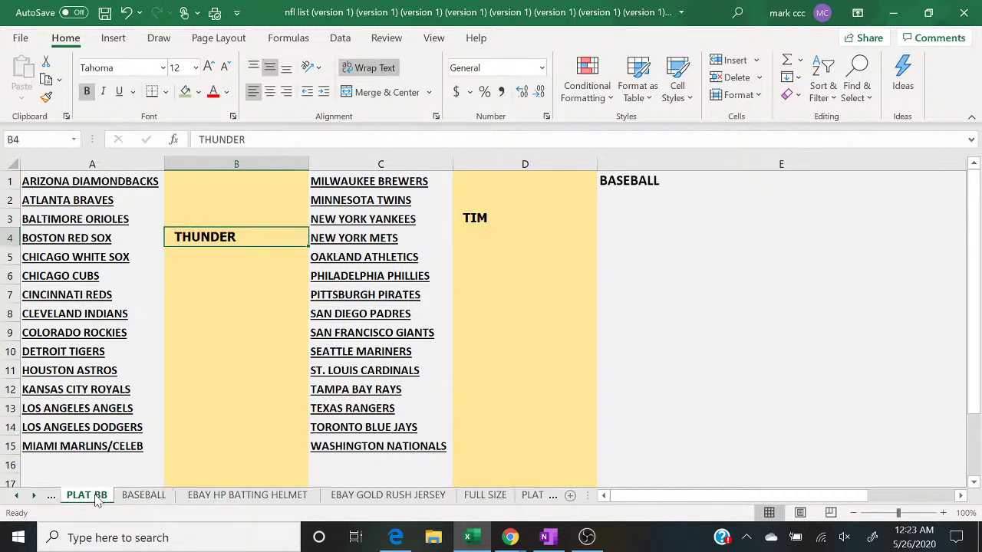
pyautogui.click(136, 501)
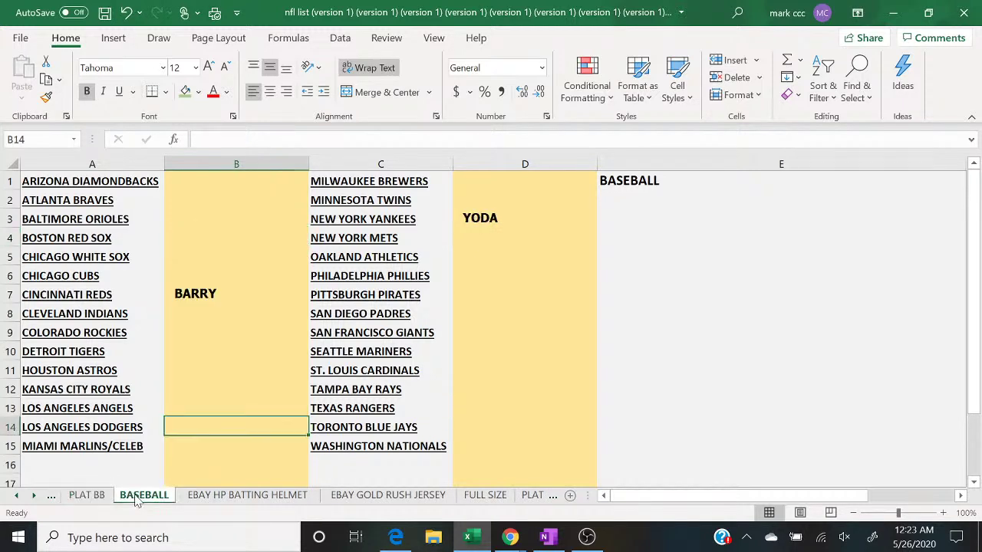
pyautogui.click(90, 500)
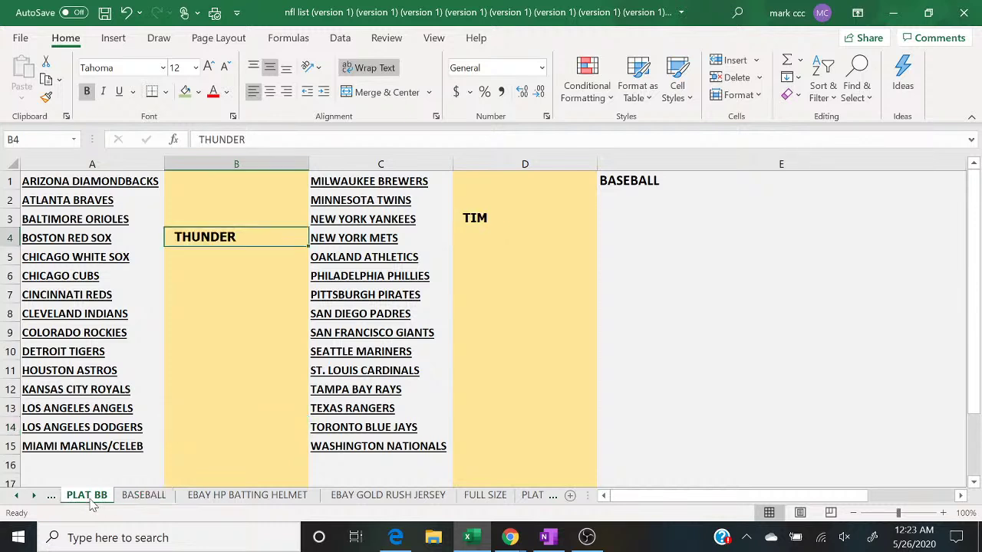
pyautogui.click(136, 500)
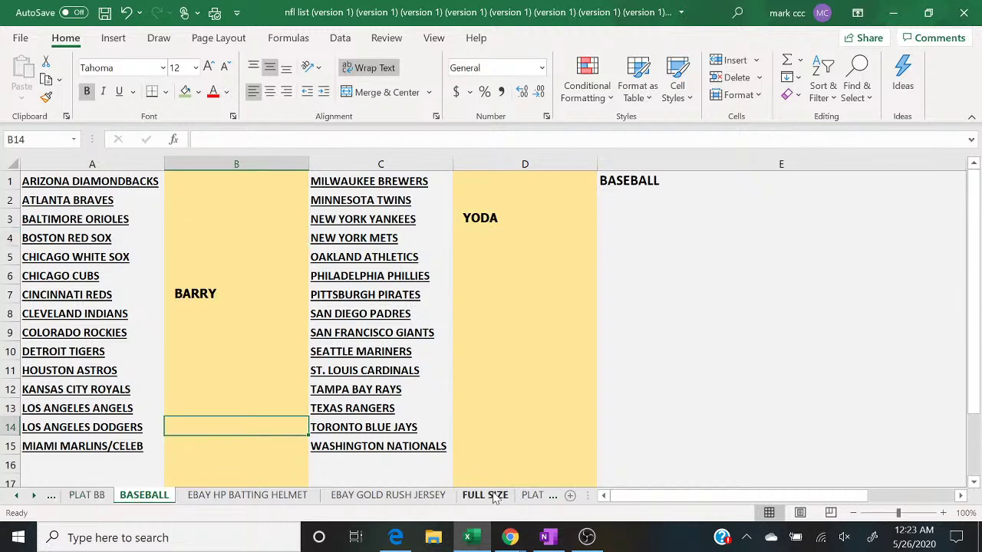
# Step: Open the PLAT football sheet with the YouTube live chat in front of it
pyautogui.click(534, 497)
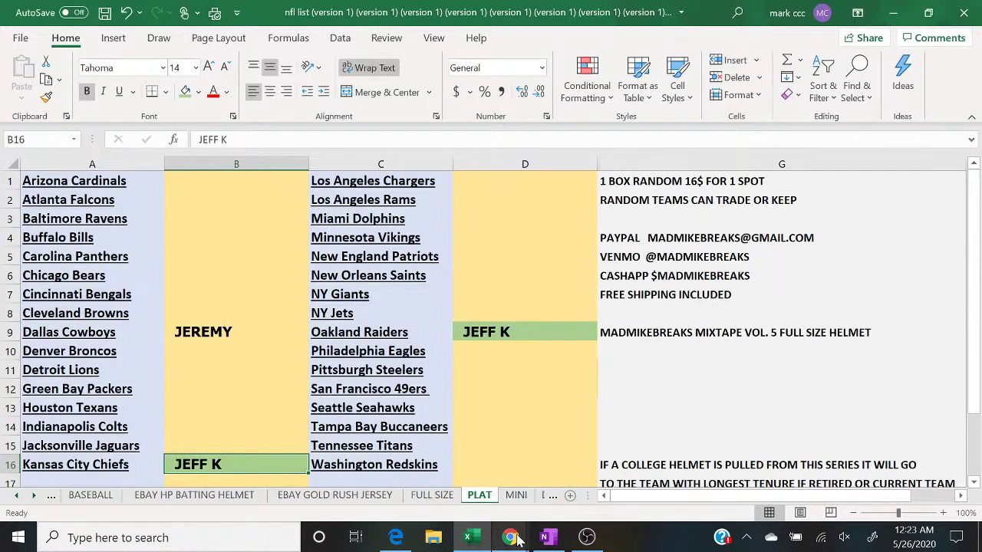
pyautogui.moveTo(518, 541)
pyautogui.click(595, 489)
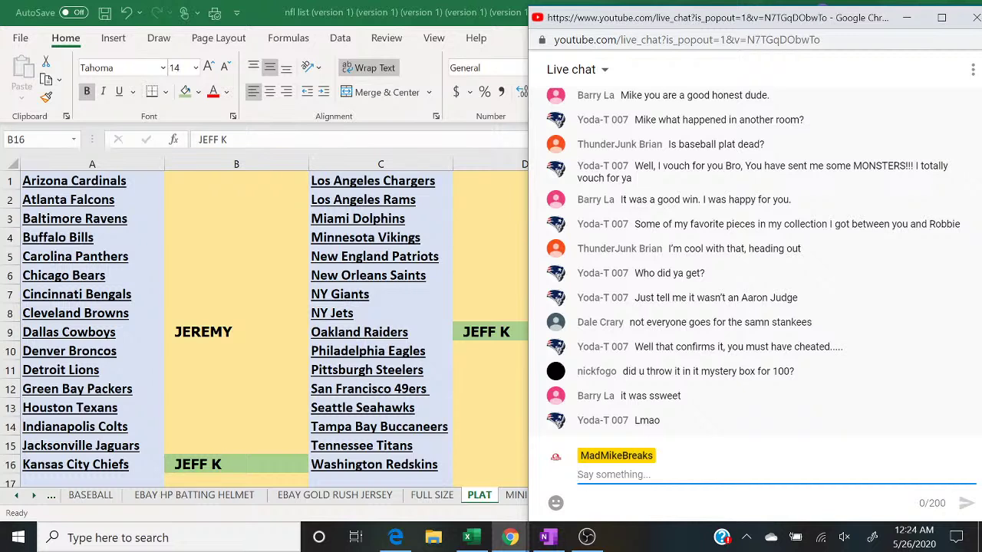
# Step: Post 'CANCEL THE BAT AND PLAT CARD' in the live chat
pyautogui.write('CANCEL')
pyautogui.press('BackSpace')
pyautogui.press('BackSpace')
pyautogui.write('EL')
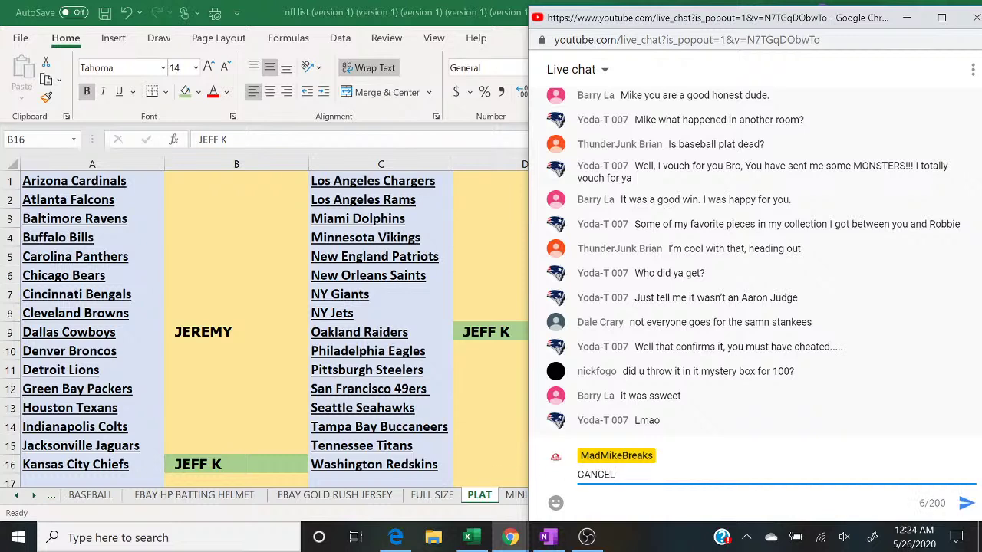
pyautogui.write(' THE BAT AND PLAT BAR')
pyautogui.press('BackSpace')
pyautogui.press('BackSpace')
pyautogui.press('BackSpace')
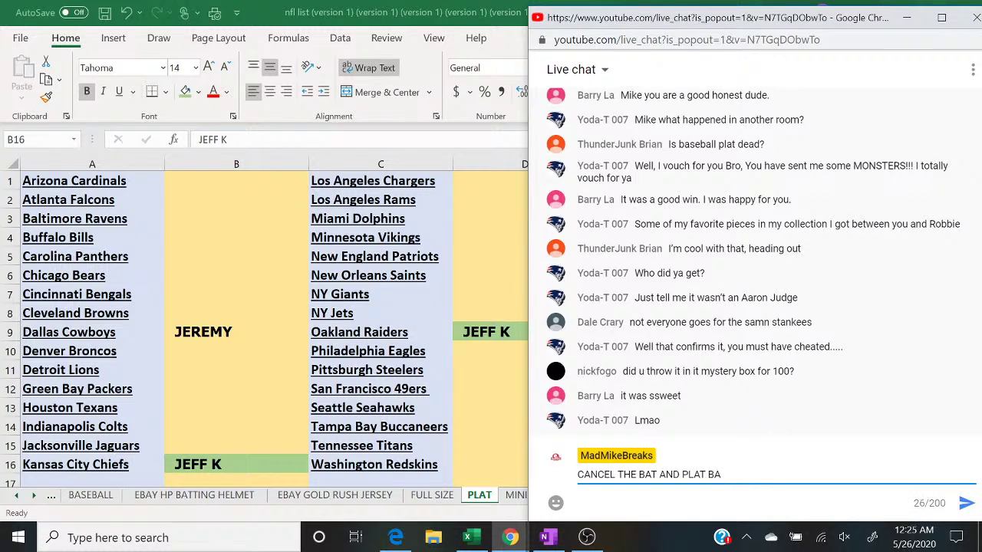
pyautogui.write('CARD')
pyautogui.press('Return')
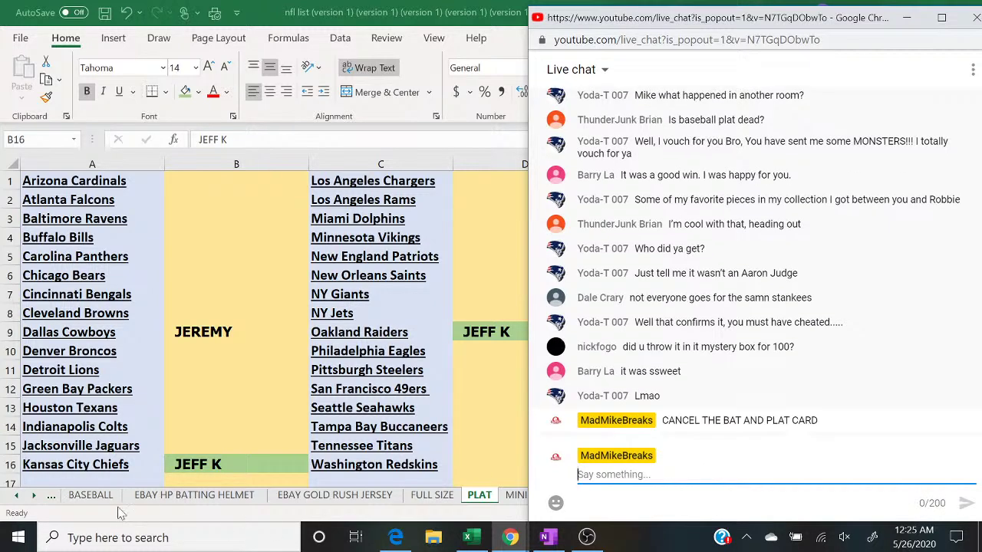
# Step: On the BASEBALL sheet, clear BARRY and YODA from their cells
pyautogui.click(96, 500)
pyautogui.click(91, 495)
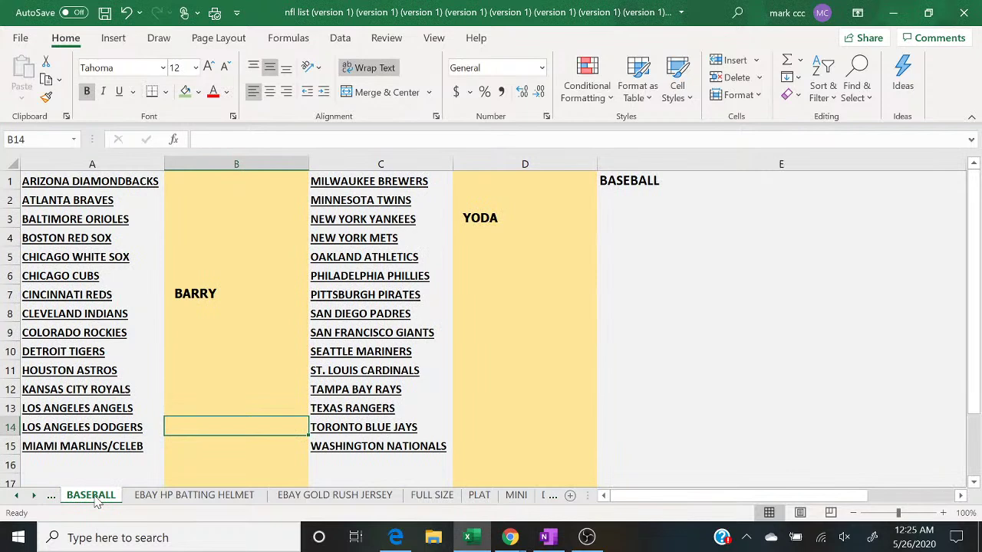
pyautogui.click(245, 294)
pyautogui.press('BackSpace')
pyautogui.press('Tab')
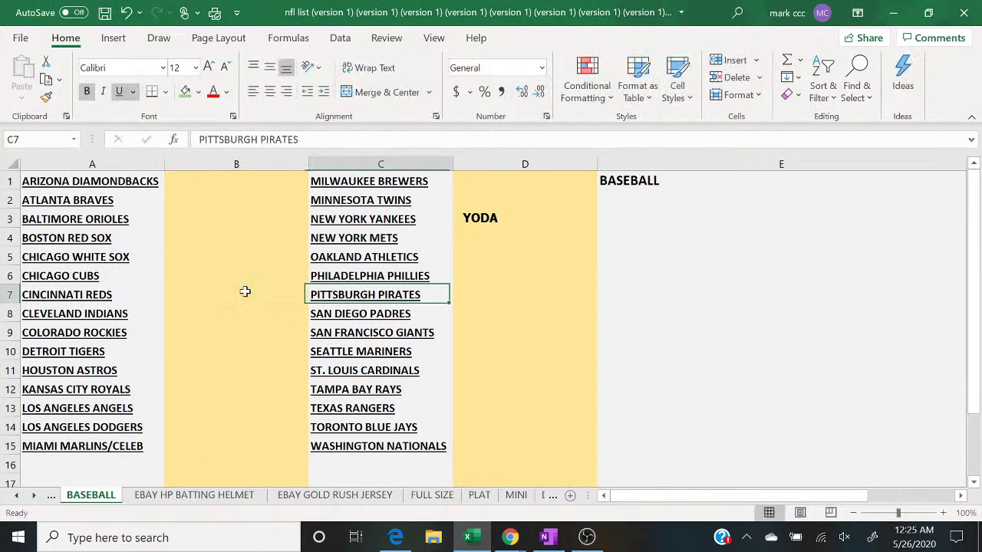
pyautogui.press('Right')
pyautogui.press('Up')
pyautogui.press('Up')
pyautogui.press('Up')
pyautogui.press('Up')
pyautogui.press('BackSpace')
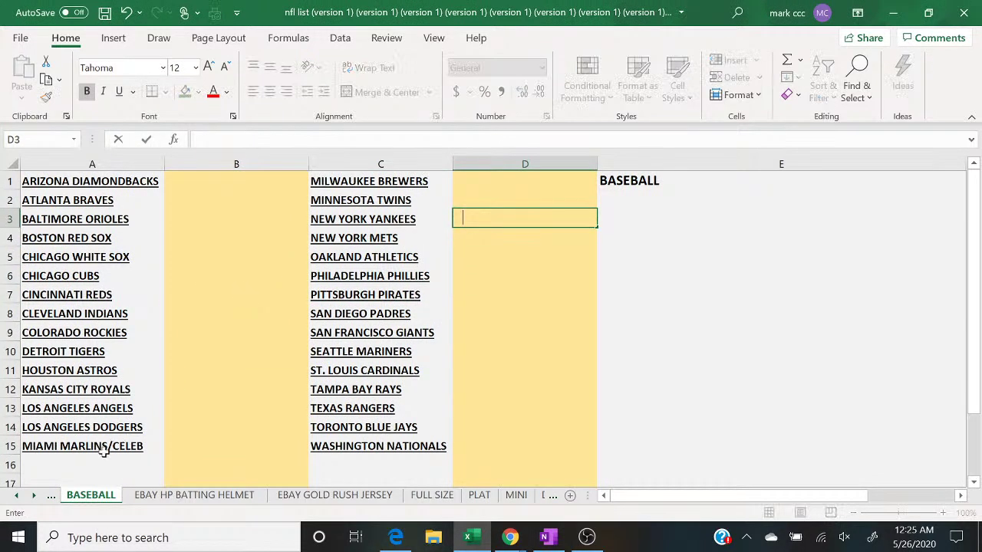
# Step: Clear THUNDER and TIM from the PLAT BB sheet, then open the PLAT sheet
pyautogui.click(54, 495)
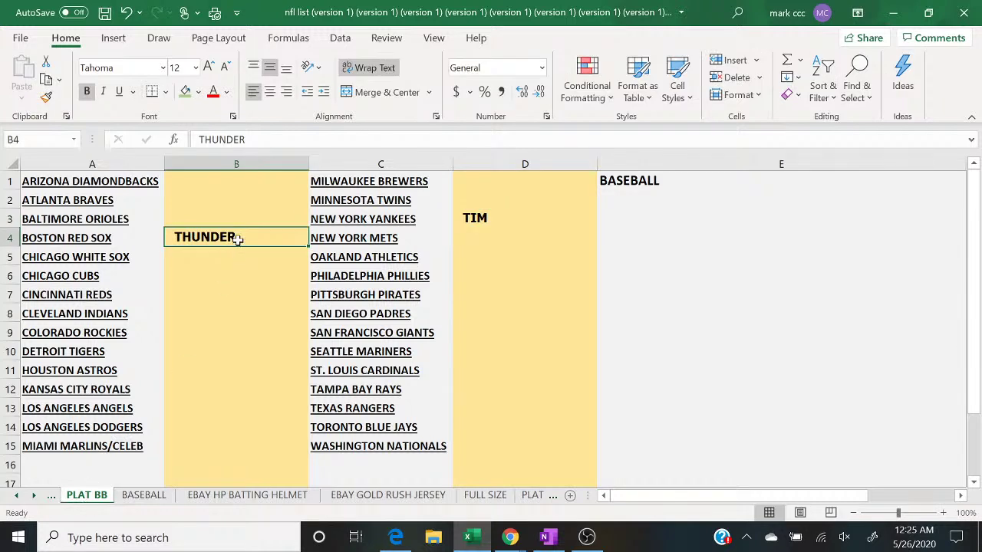
pyautogui.press('BackSpace')
pyautogui.press('Tab')
pyautogui.press('Right')
pyautogui.press('Up')
pyautogui.press('BackSpace')
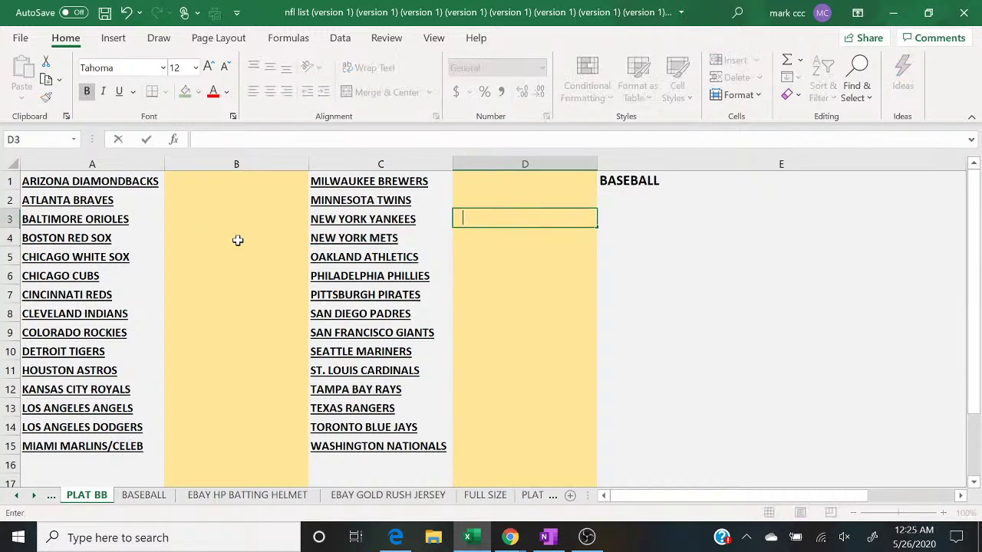
pyautogui.click(541, 497)
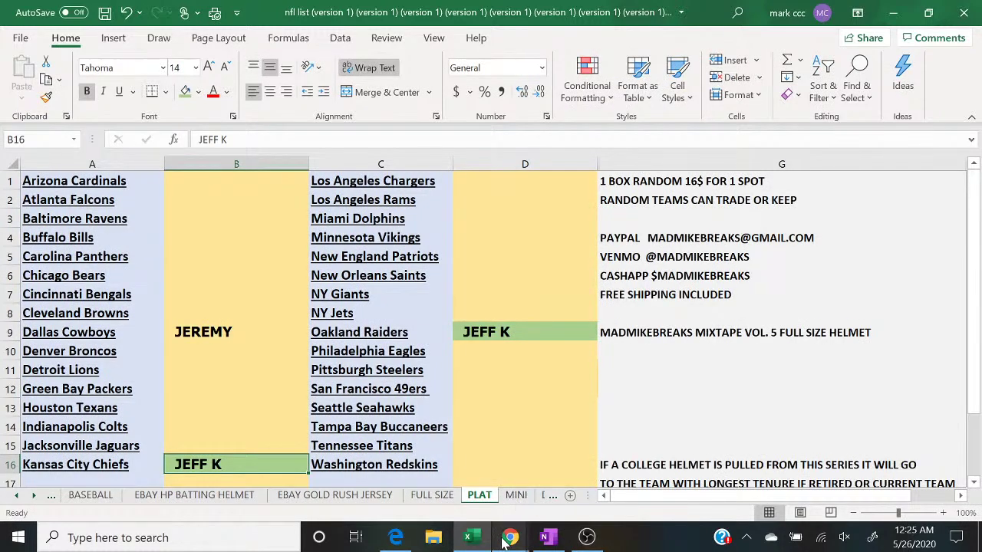
# Step: Bring the YouTube live chat window back in front of the PLAT sheet
pyautogui.moveTo(510, 537)
pyautogui.click(562, 485)
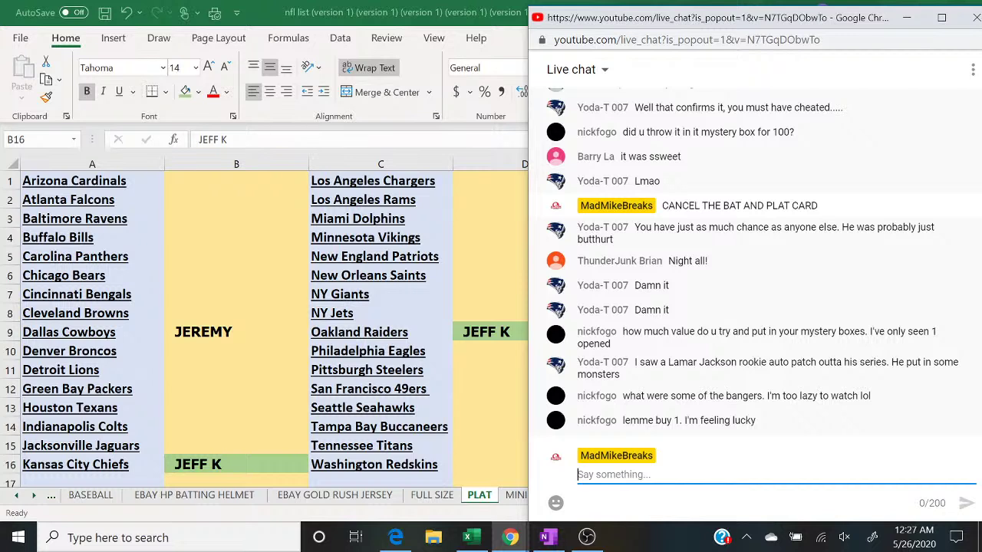
# Step: Post '5 TO CLOSE' and 'PICK 1 GET 3 28$ SPOT' in the live chat
pyautogui.write('5 ')
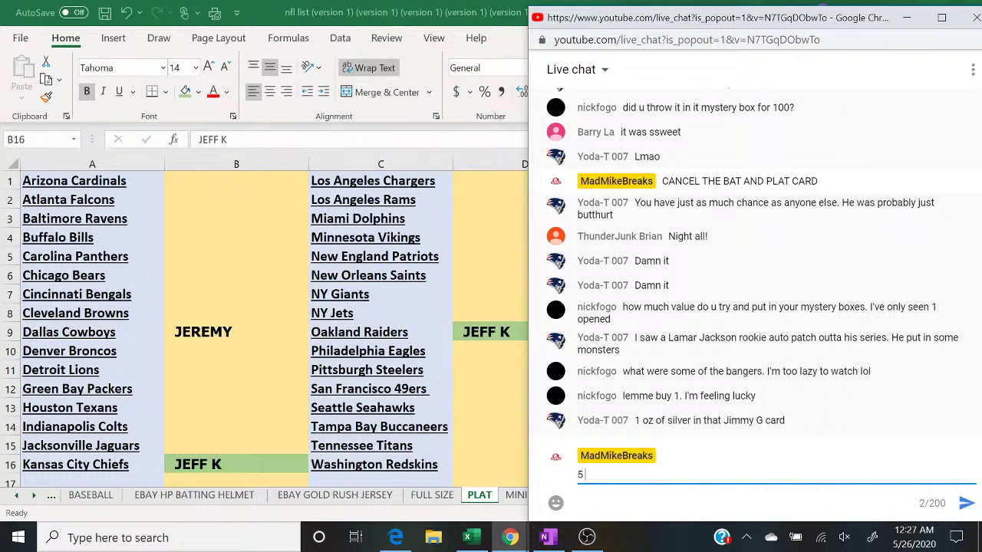
pyautogui.write('TO')
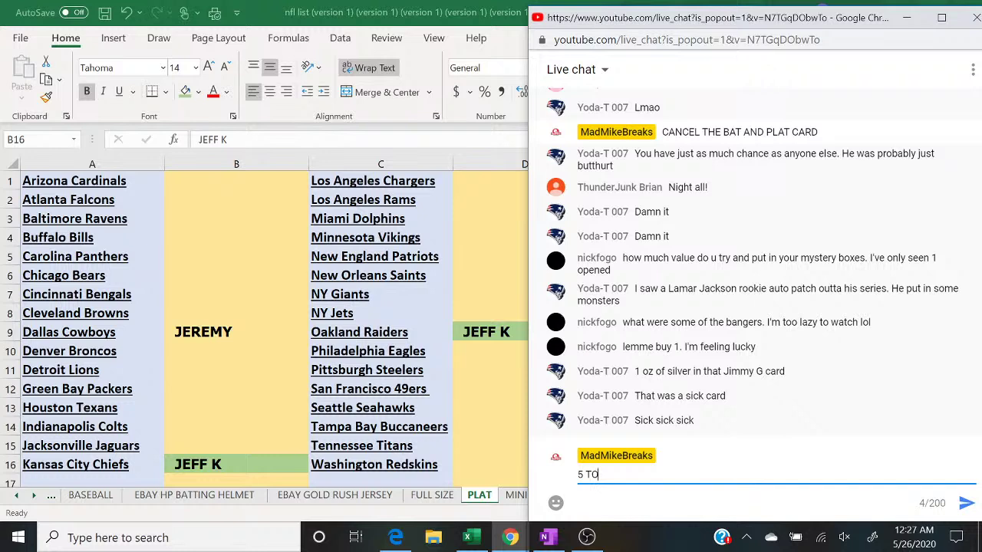
pyautogui.write('CLOSE')
pyautogui.press('Return')
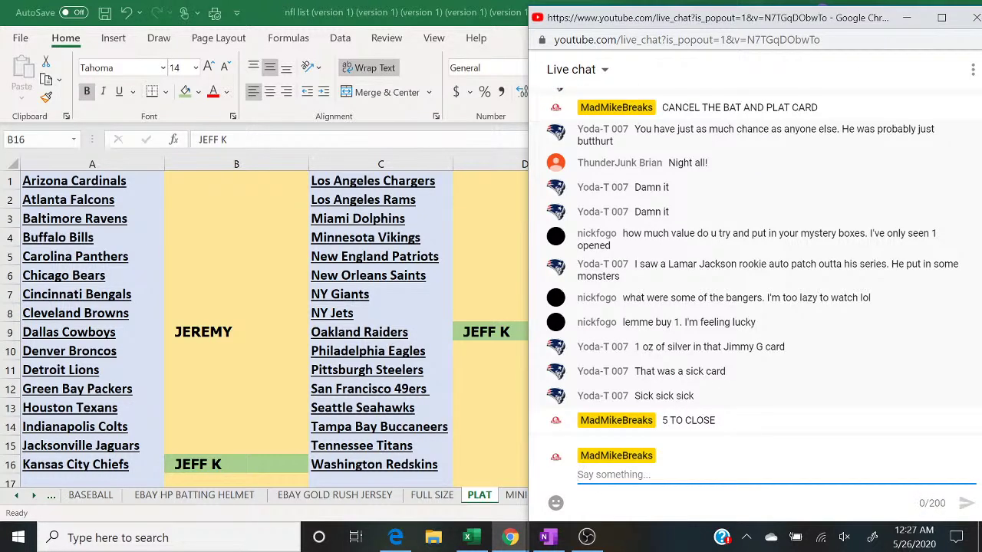
pyautogui.write('PICK 1')
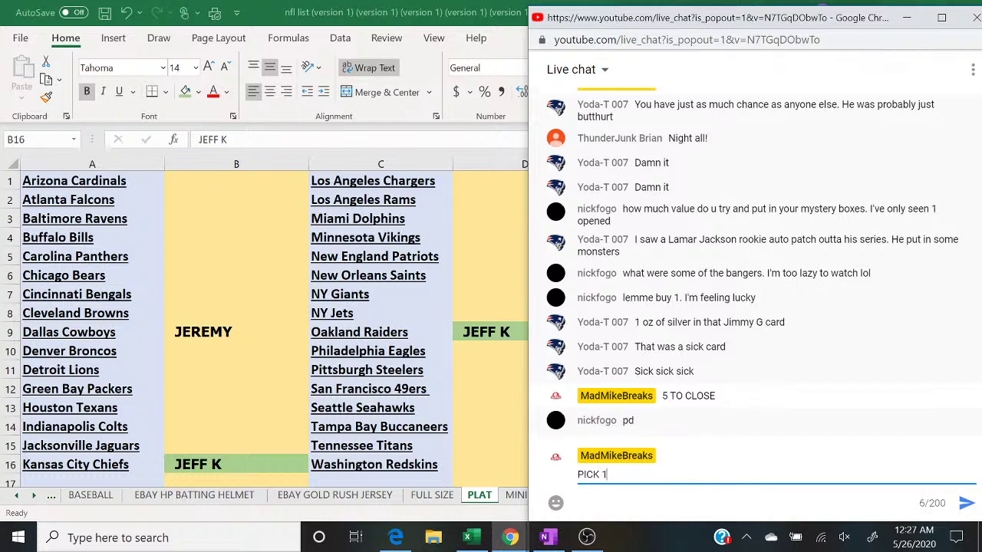
pyautogui.write(' GET 3 28$ SPOT')
pyautogui.press('Return')
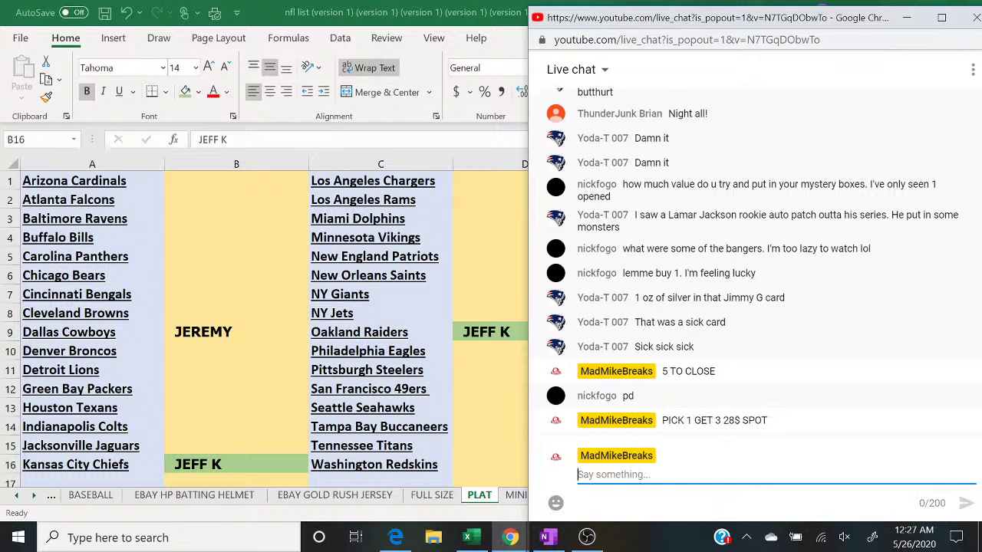
# Step: Post 'MINI/PHOTO 2 BOX BREAK' in chat and bring OBS to the front
pyautogui.write('MINI/')
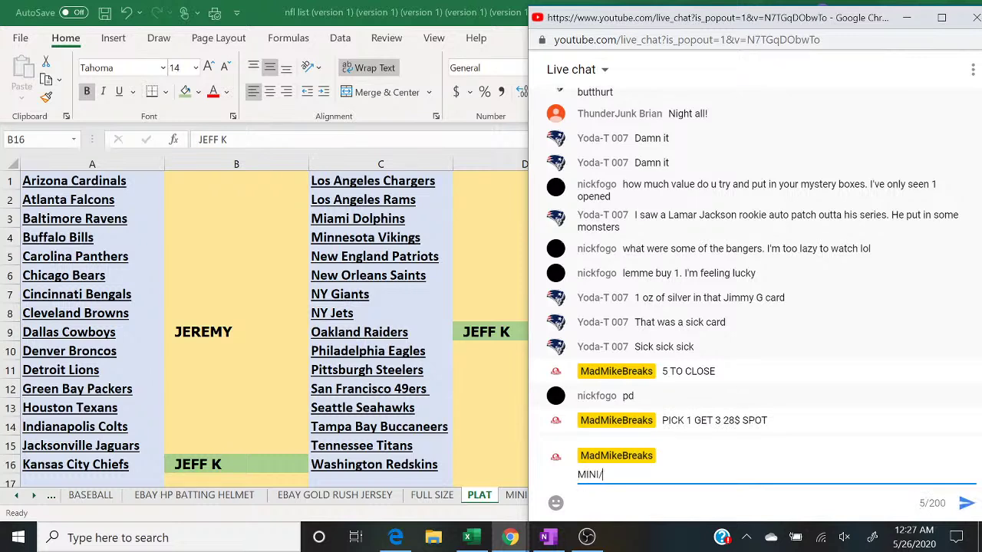
pyautogui.write('PHOTO V')
pyautogui.press('BackSpace')
pyautogui.write('2 BOX BREAK')
pyautogui.press('Return')
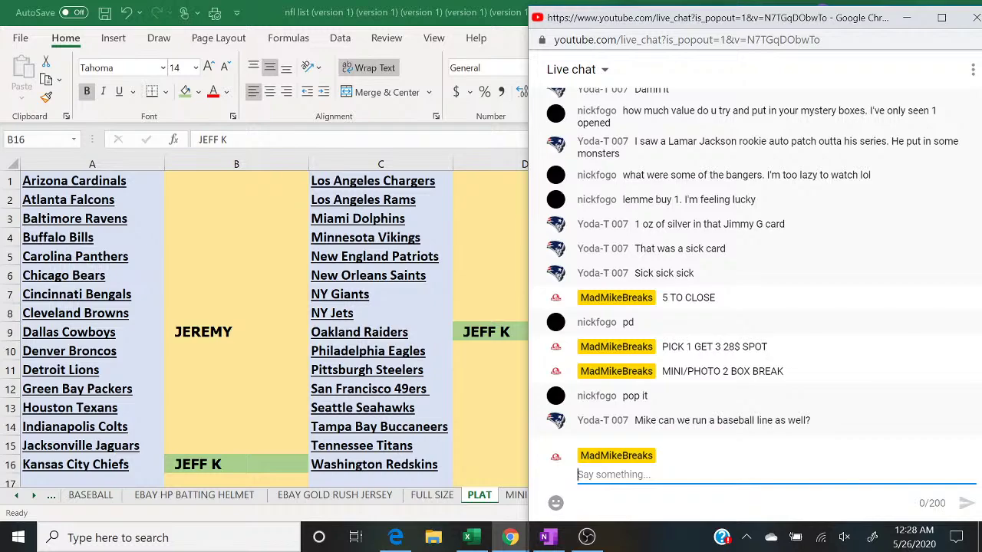
pyautogui.click(586, 537)
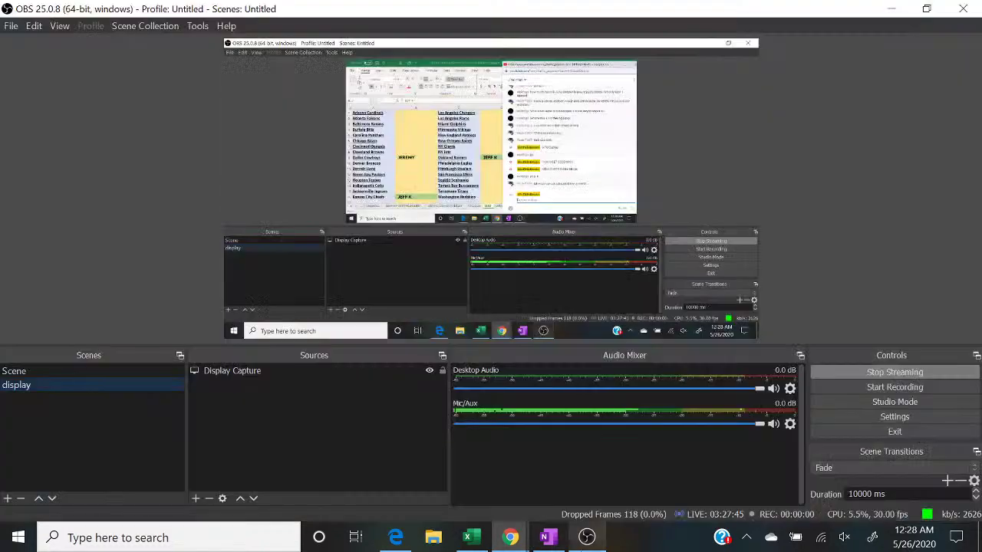
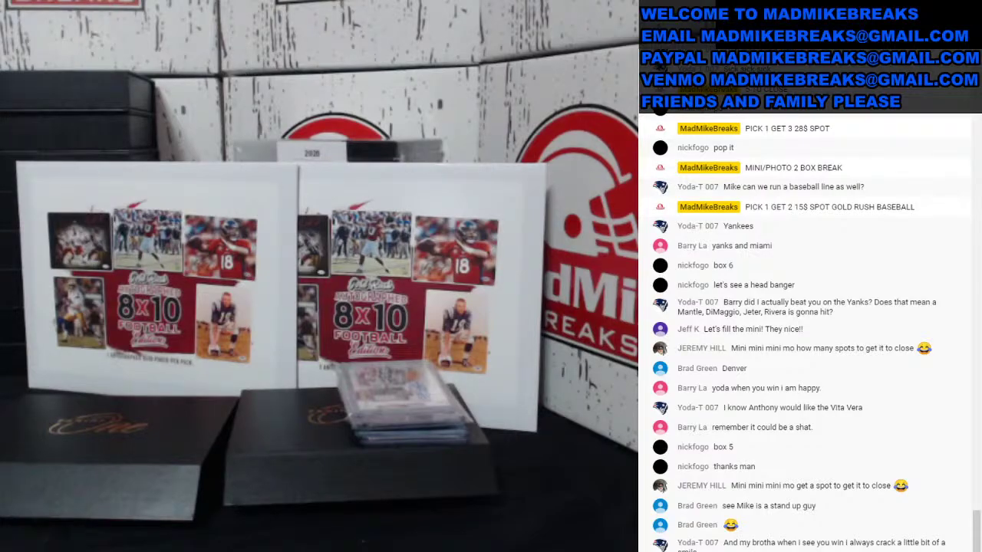
# Step: Exit the full-screen live stream view
pyautogui.press('Escape')
# Step: Bring the Excel team sheet and the live chat window to the front
pyautogui.click(473, 546)
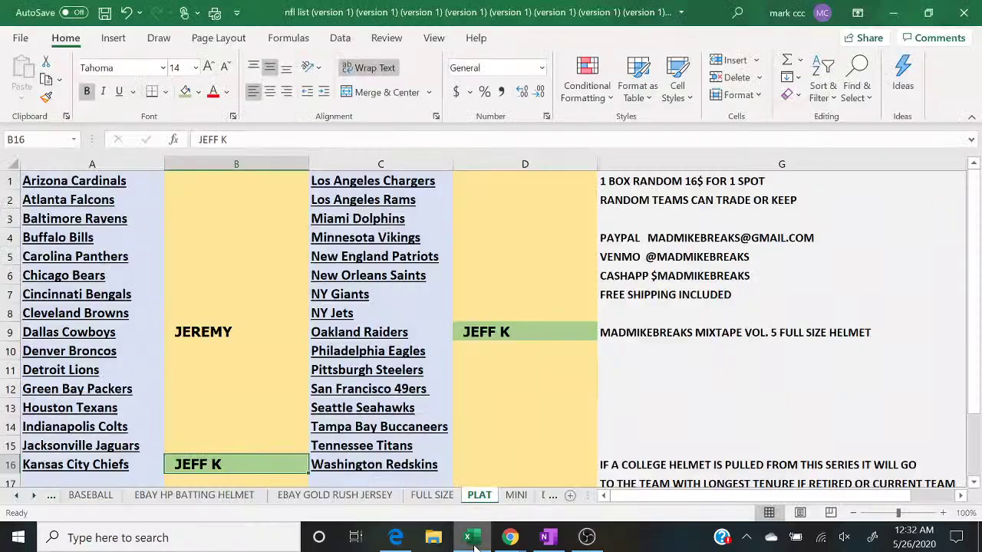
pyautogui.moveTo(510, 537)
pyautogui.click(577, 491)
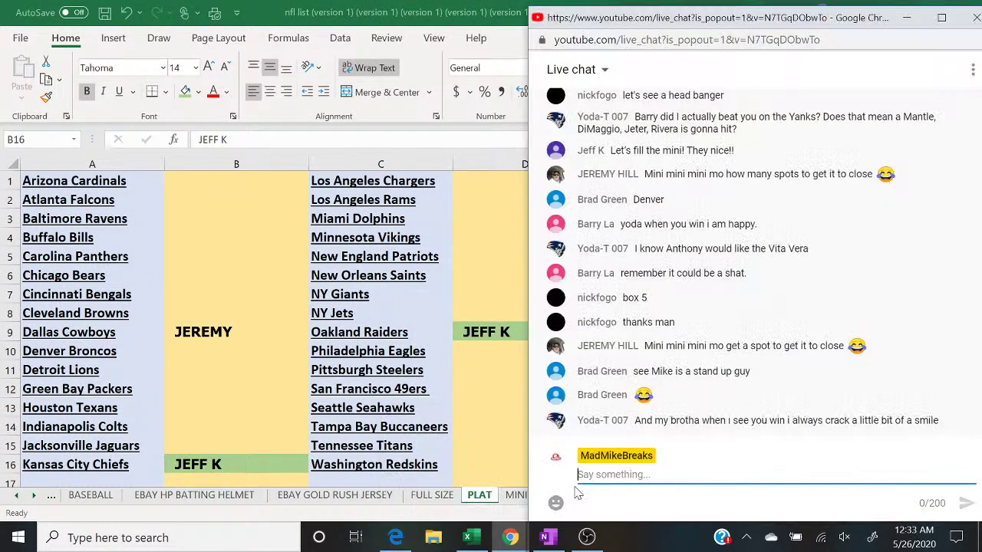
pyautogui.scroll(2, 760, 345)
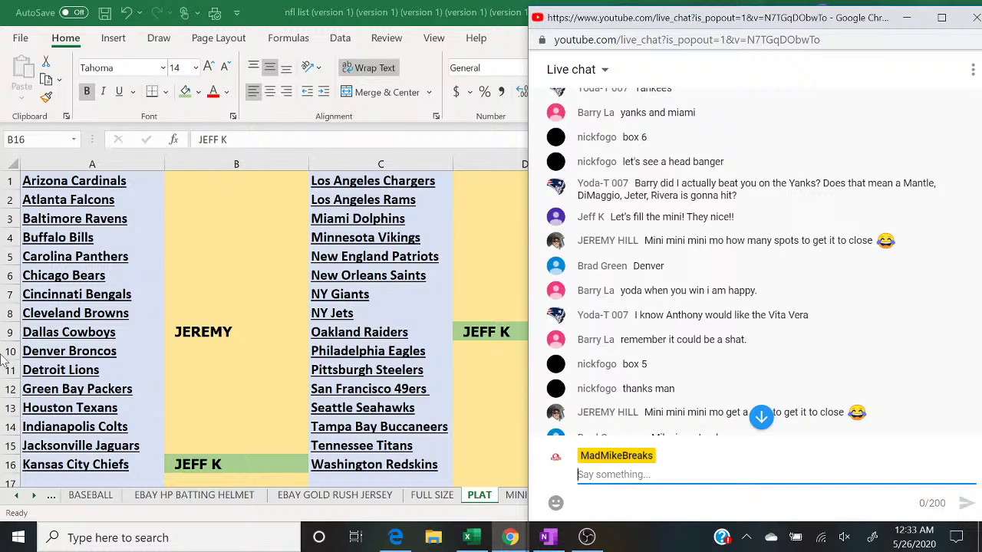
# Step: Enter a buyer's name in B10 on the Denver Broncos spot, then return to the live chat
pyautogui.click(182, 358)
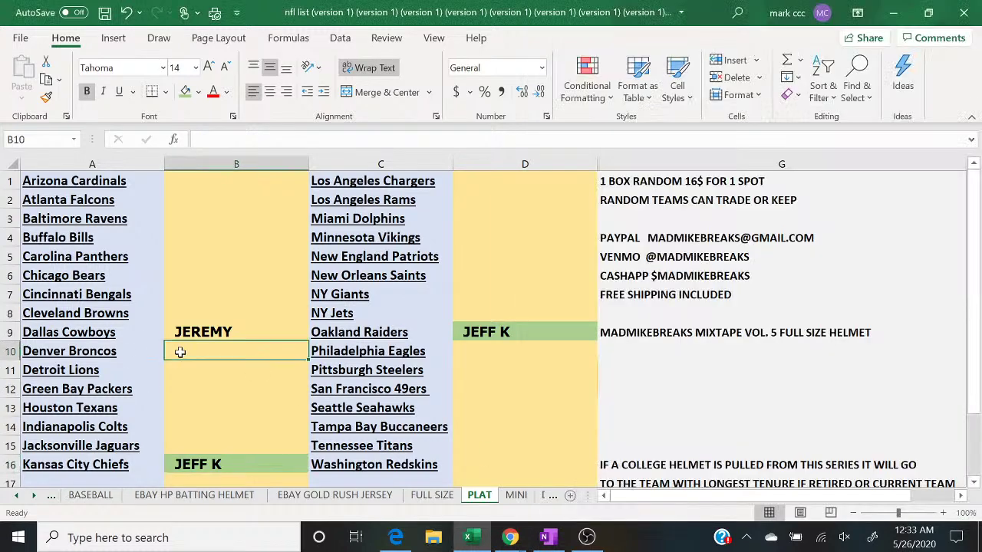
pyautogui.write('BRAD')
pyautogui.press('Return')
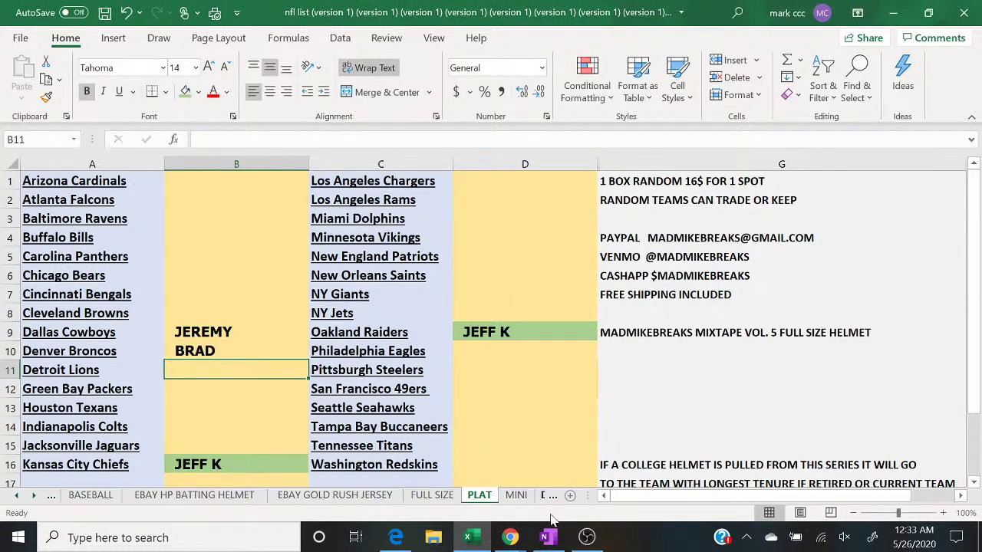
pyautogui.moveTo(519, 528)
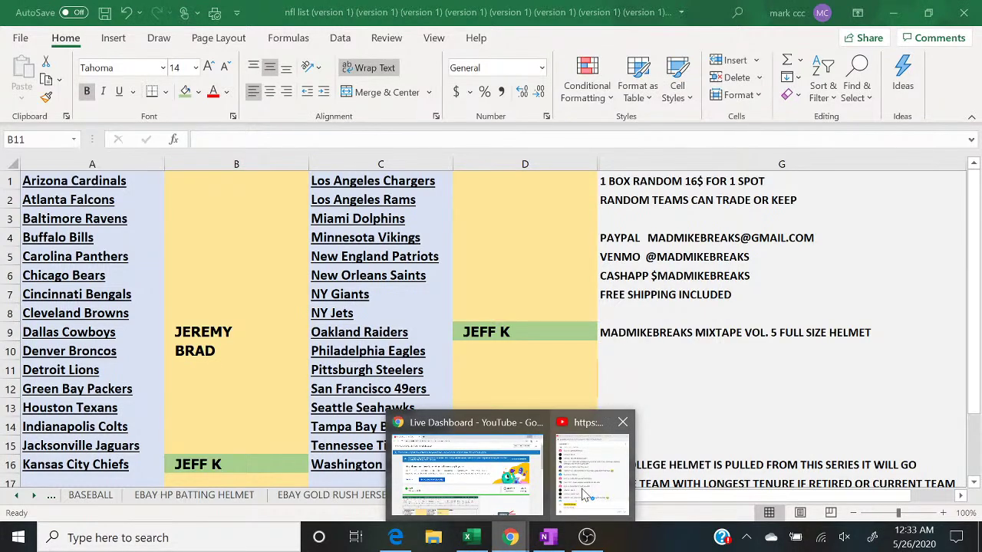
pyautogui.click(583, 492)
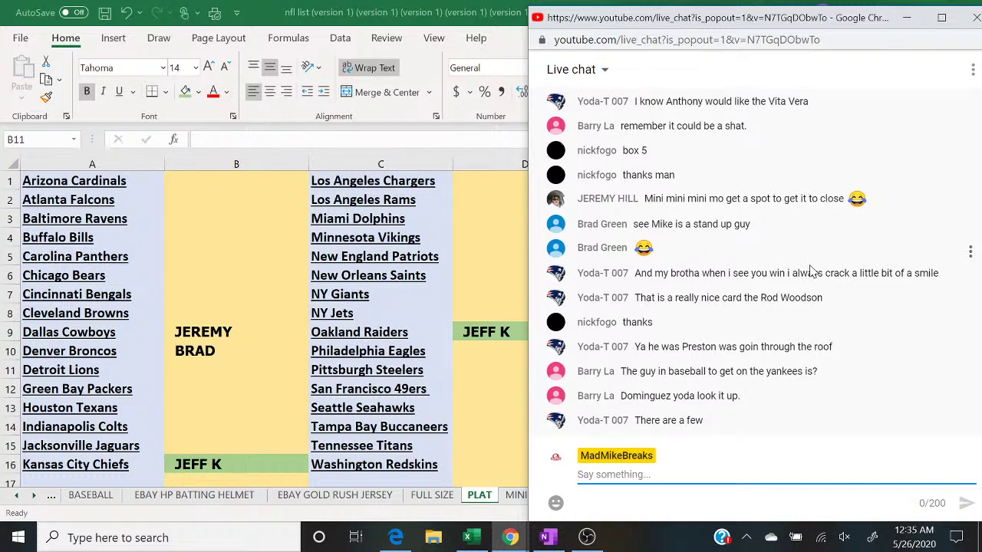
# Step: Post '4 TO CLOSE' in the live chat
pyautogui.write('4 TO CLOSE')
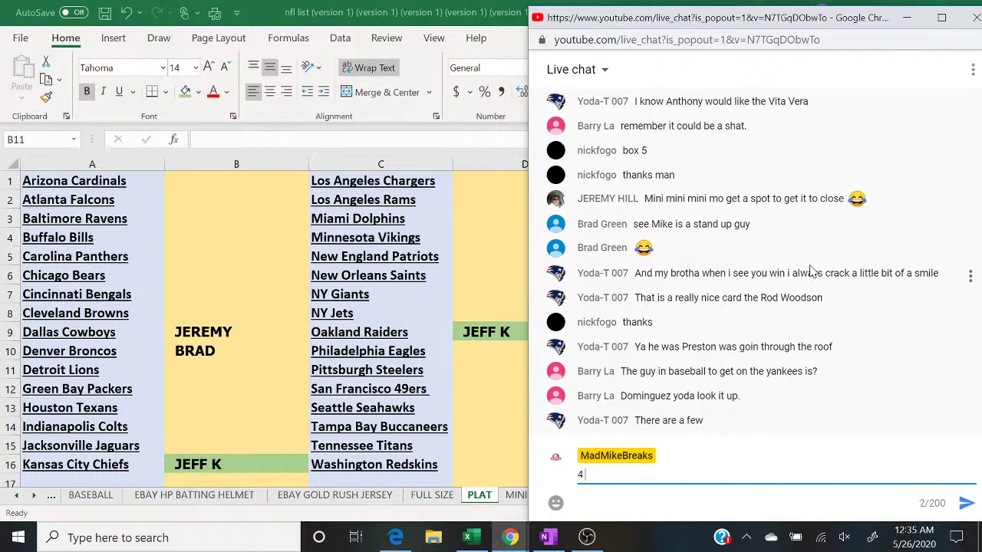
pyautogui.press('Return')
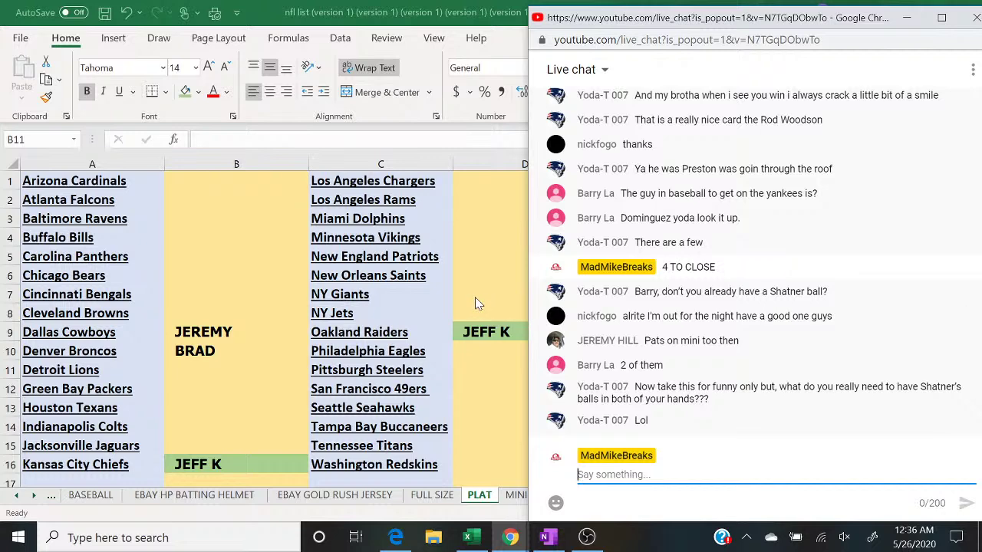
# Step: Enter a buyer's name in D5 on the New England Patriots spot, fixing a typo, then return to chat
pyautogui.click(473, 258)
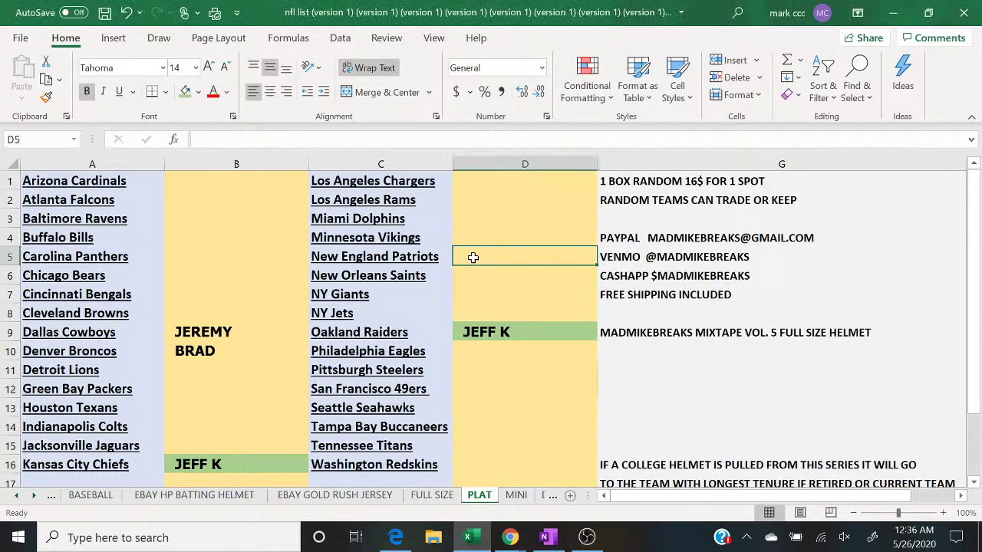
pyautogui.write('JEREY')
pyautogui.press('BackSpace')
pyautogui.write('MY')
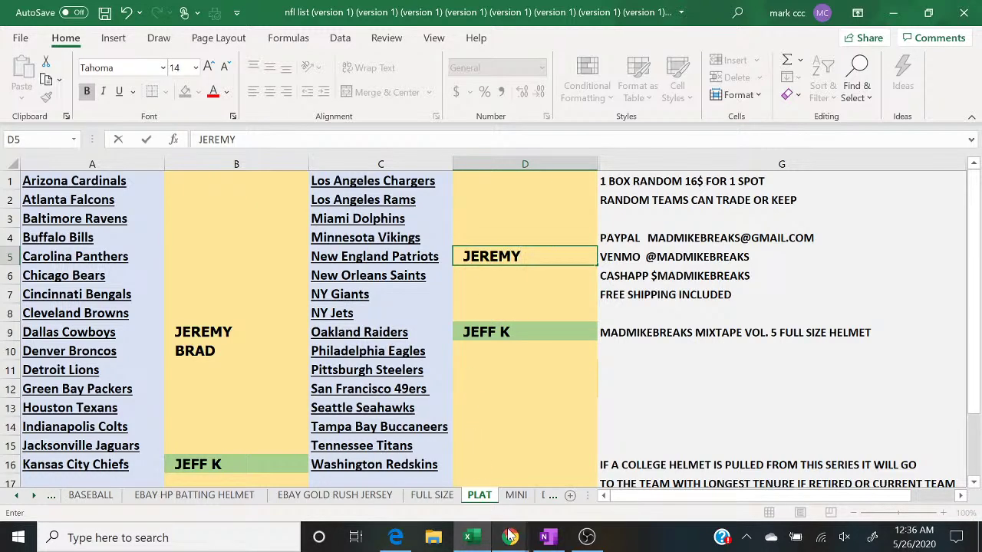
pyautogui.moveTo(510, 535)
pyautogui.click(614, 460)
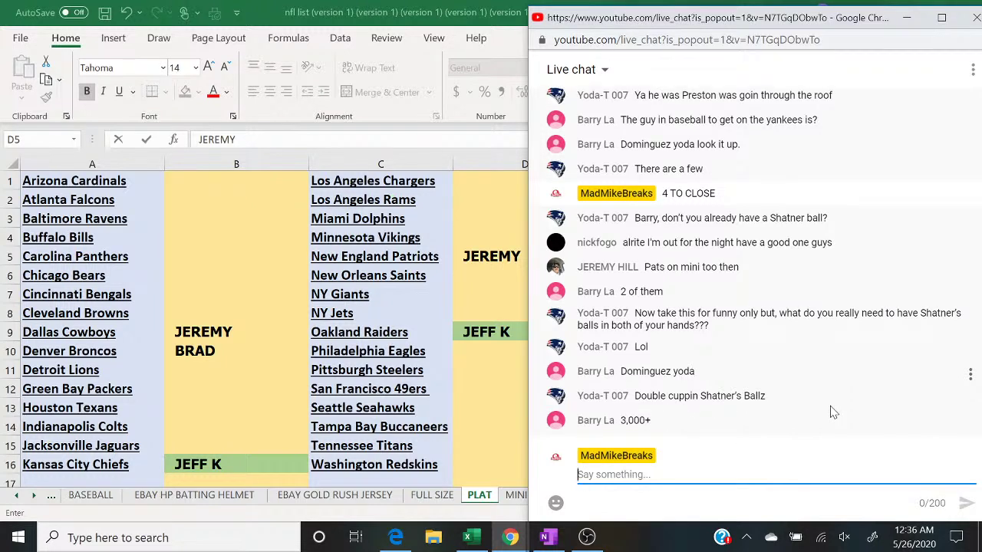
# Step: Post '3 TO CLOSE' and jump back to the newest chat messages
pyautogui.write('3 TO CLOSE')
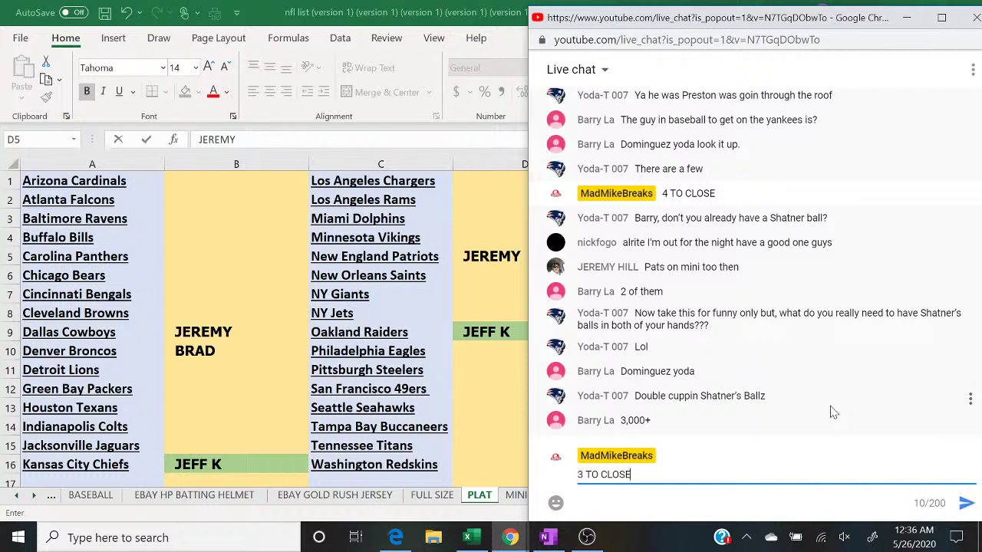
pyautogui.press('Return')
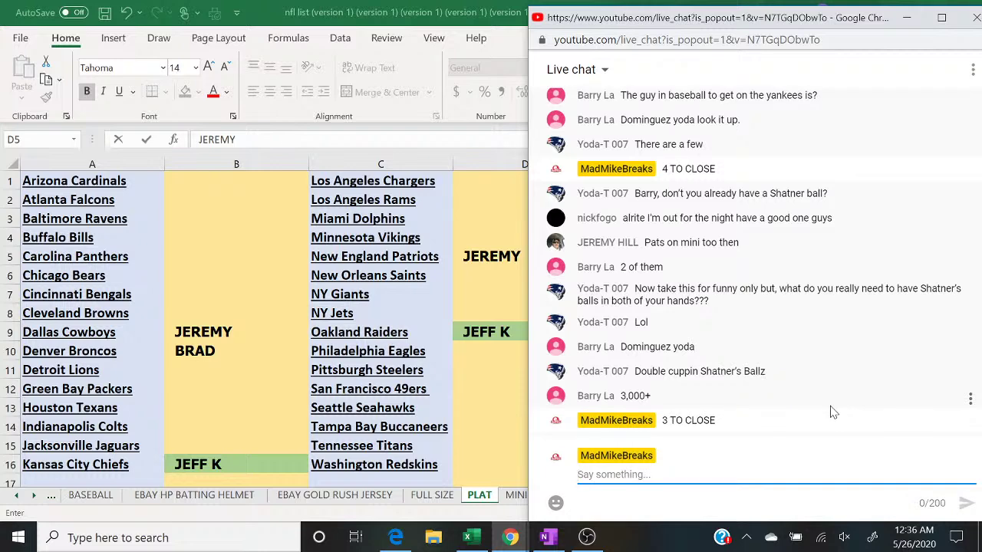
pyautogui.scroll(10, 833, 413)
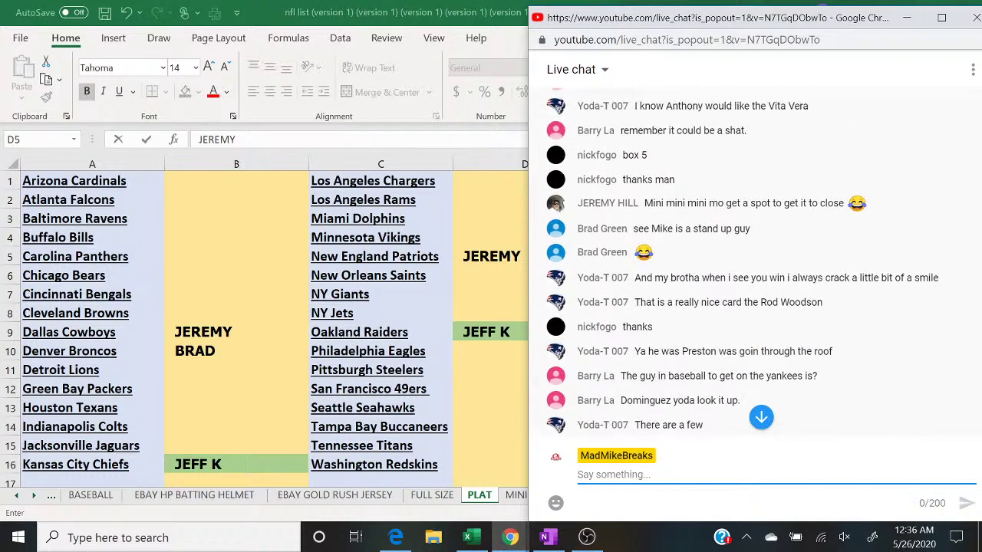
pyautogui.click(761, 418)
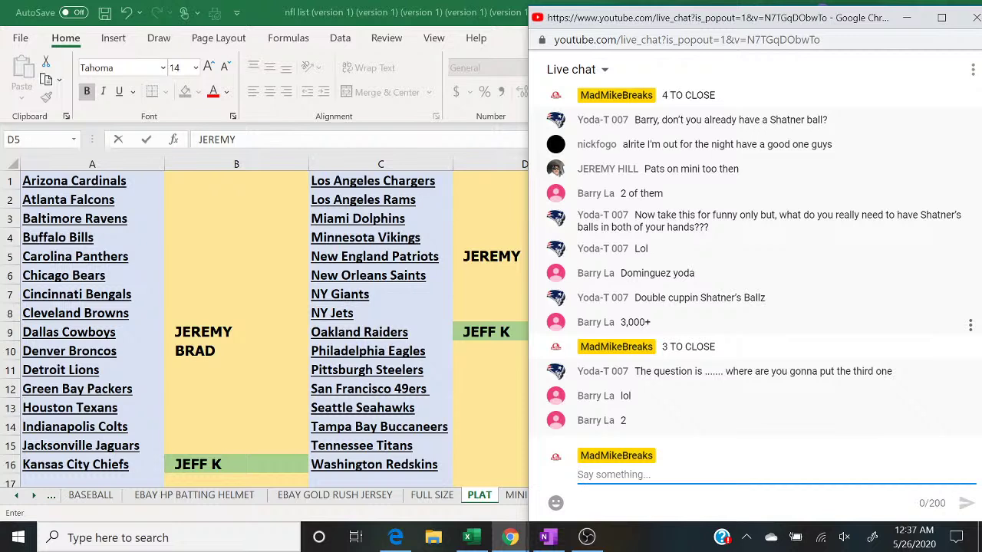
# Step: Post 'PICK 1 GET 3 28S SPOT MINI HELMET AND 2 GOLD RUSH PHOTOS' in the chat
pyautogui.write('PICK 1 G')
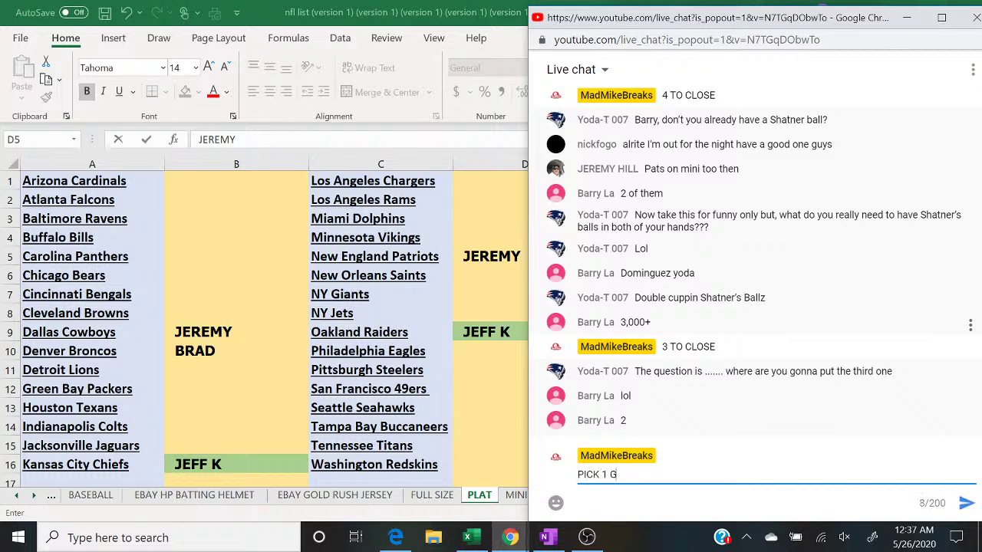
pyautogui.write('ET 3 28S SPOT MIN')
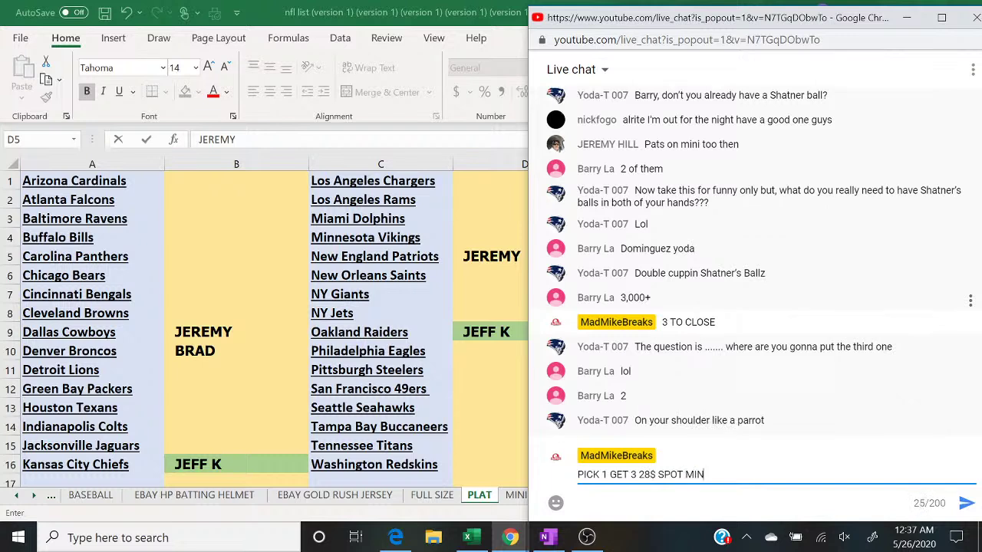
pyautogui.write('I HELMET AND 2 GOLD RU')
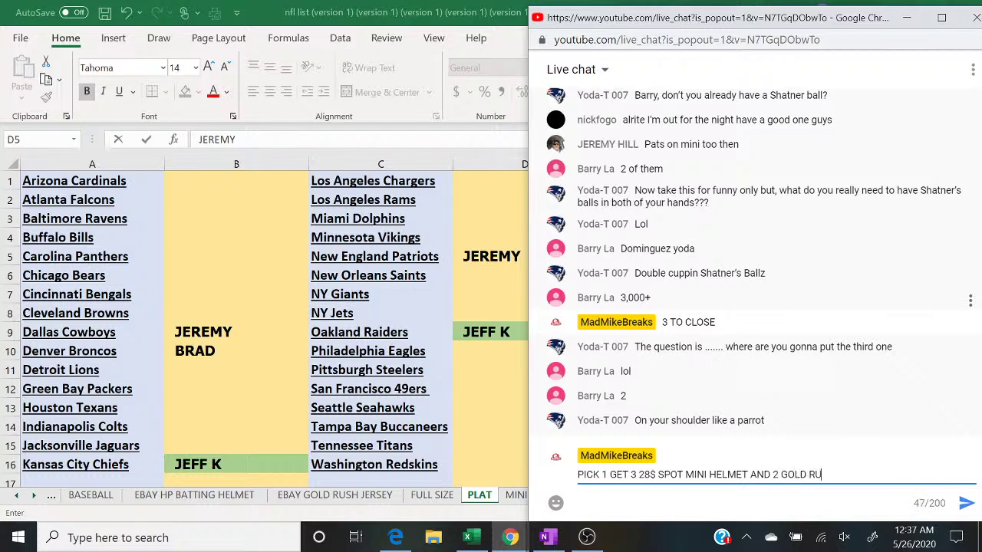
pyautogui.write('SH PHOTOS')
pyautogui.press('Return')
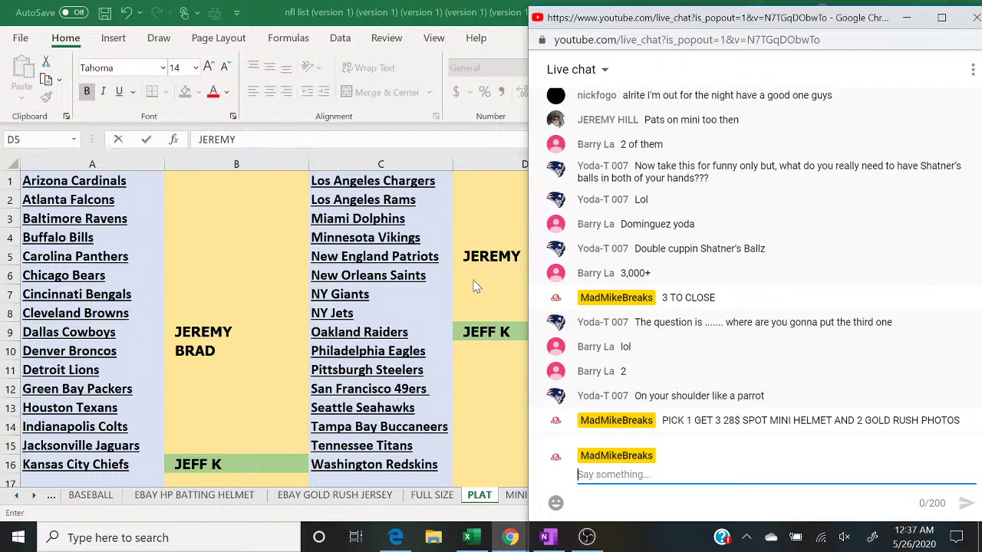
pyautogui.click(278, 333)
# Step: Fill the Dallas Cowboys (B9) and New England Patriots (D5) buyer names green as paid
pyautogui.click(184, 92)
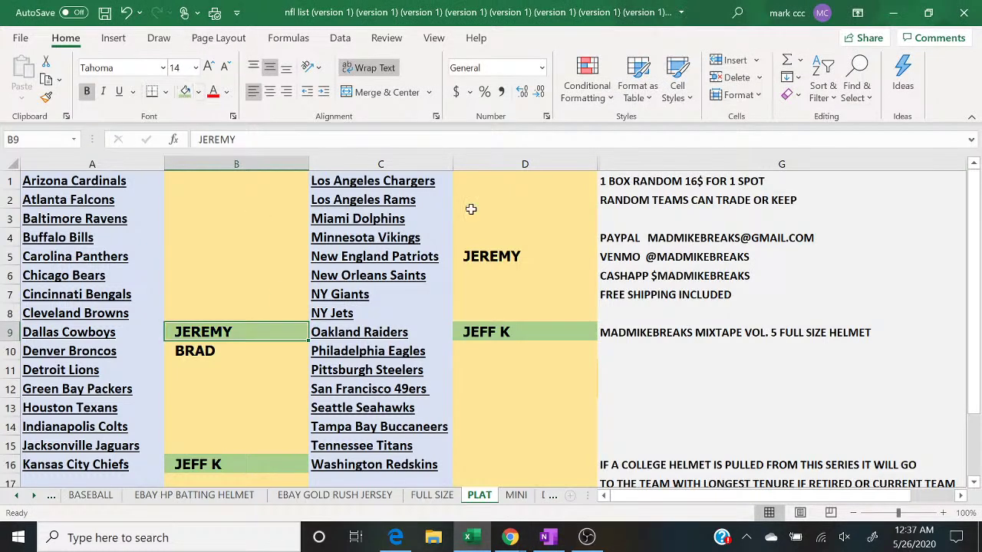
pyautogui.click(504, 263)
pyautogui.click(184, 92)
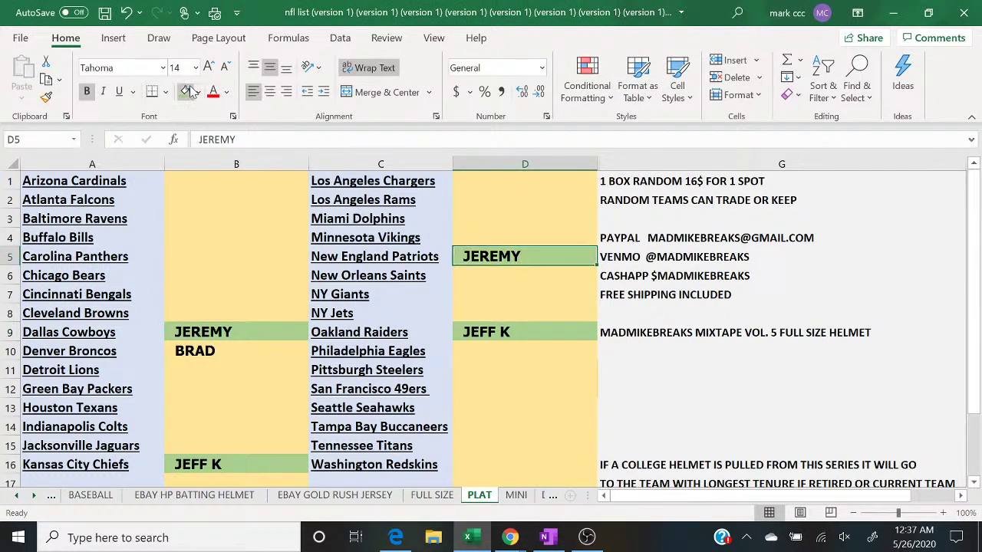
# Step: Switch to the live chat, back to the Excel sheet, then bring up OneNote's MINIS page
pyautogui.moveTo(508, 539)
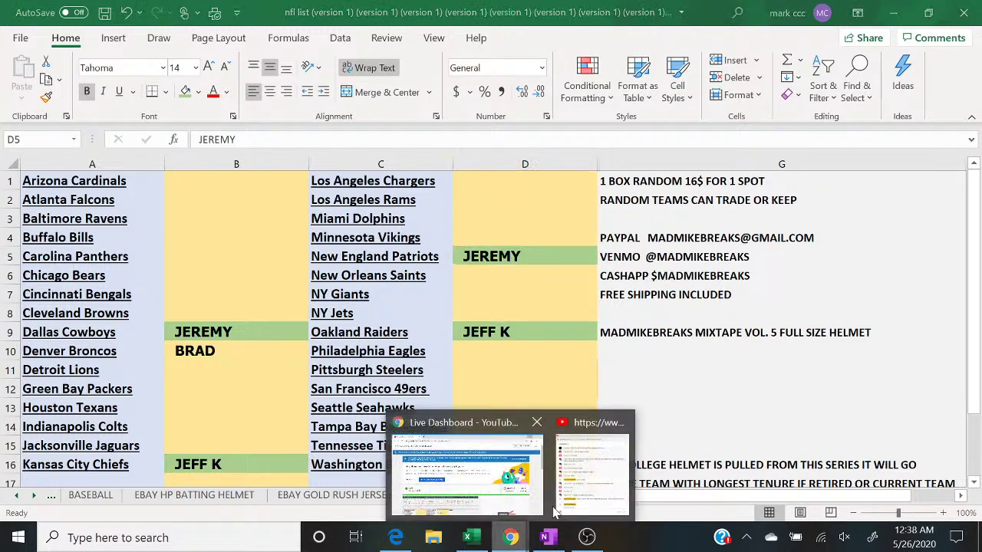
pyautogui.click(593, 460)
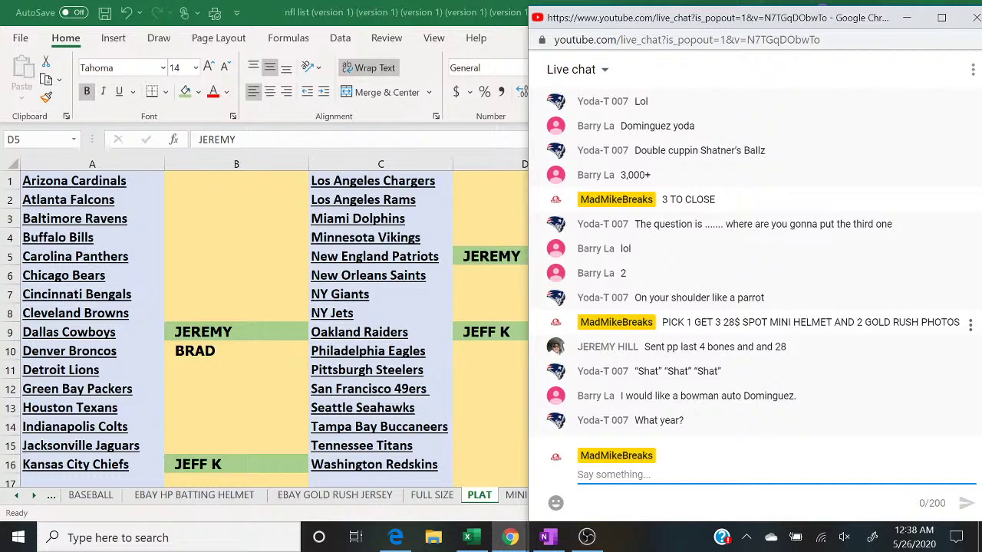
pyautogui.click(467, 537)
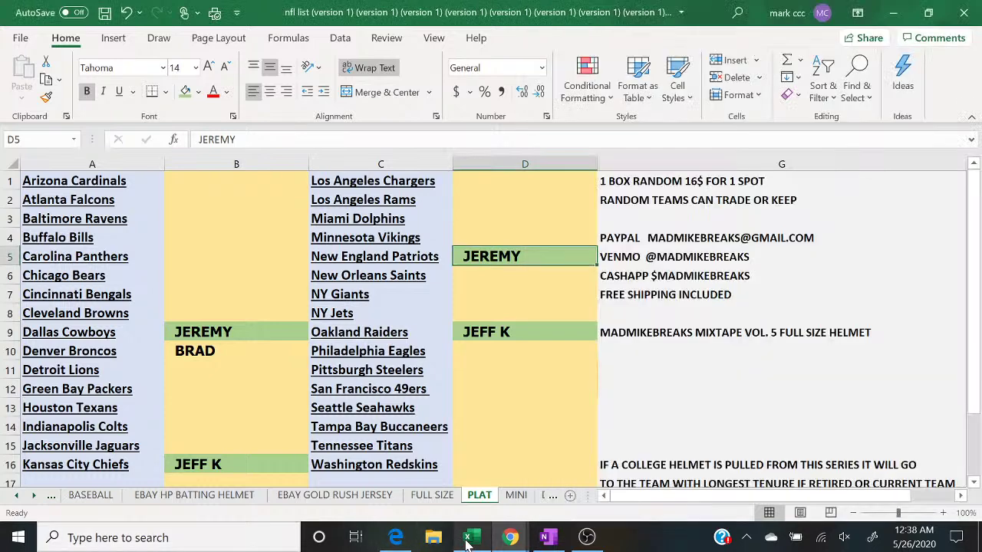
pyautogui.click(546, 539)
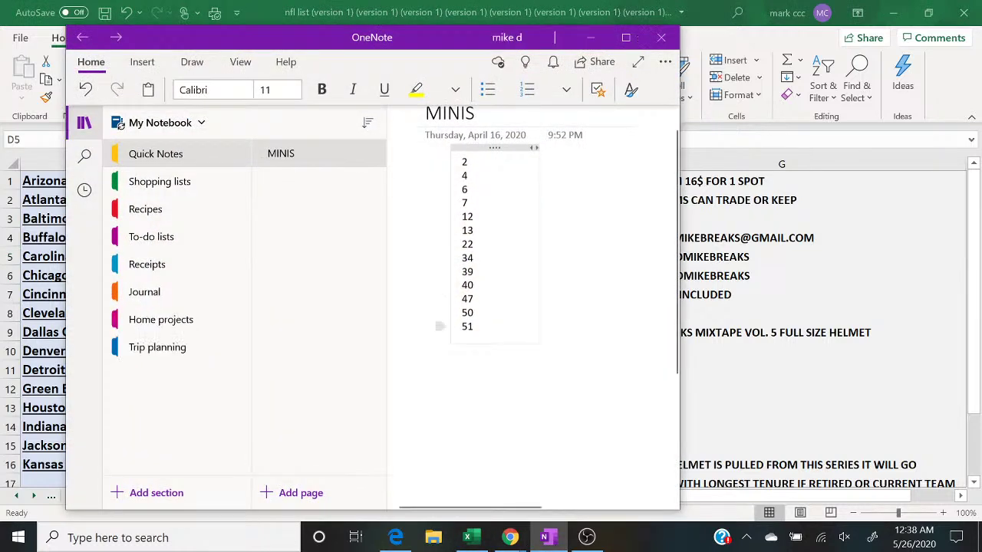
# Step: Check numbers 39 and 7 on the MINIS page, minimize OneNote, and bring up the live chat
pyautogui.click(474, 271)
pyautogui.click(468, 202)
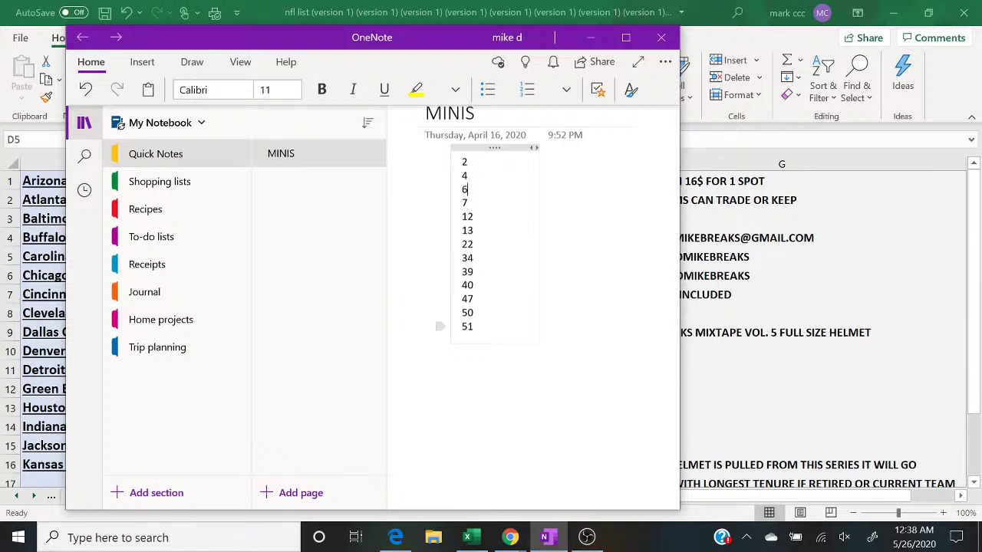
pyautogui.click(590, 37)
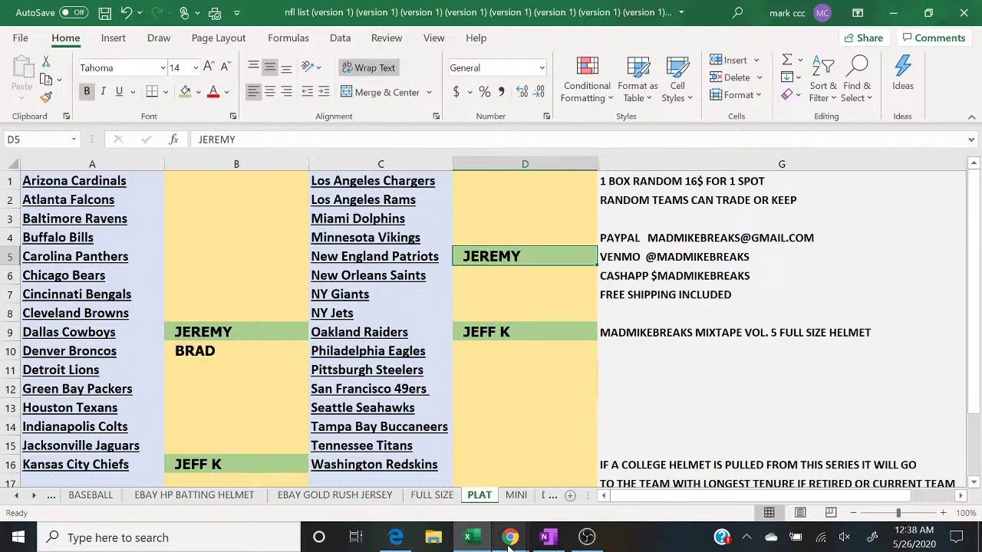
pyautogui.moveTo(510, 537)
pyautogui.click(586, 476)
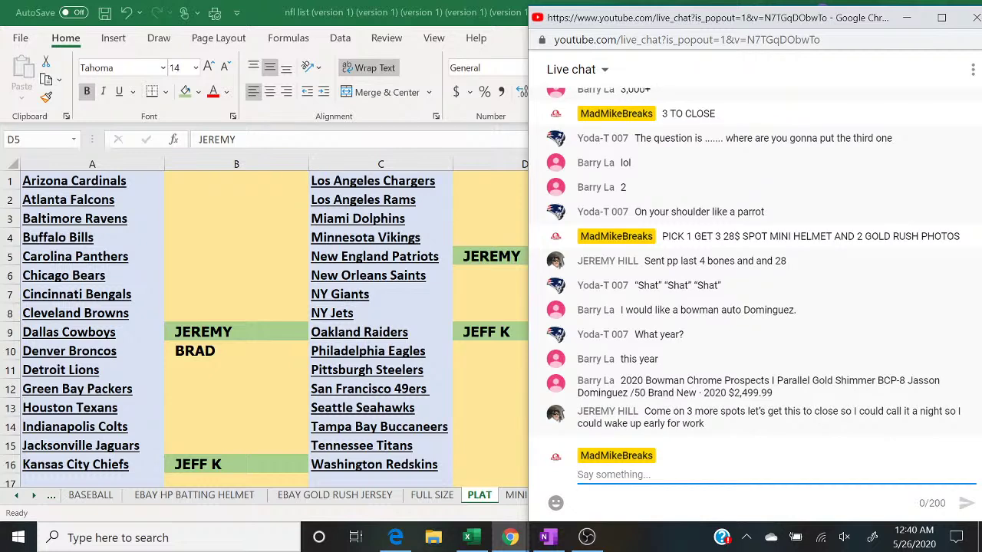
# Step: Send 'LAST BREAK', 'PICK 1 GET 3 28$ SPOT' and '3 BOX BREAK' as separate chat messages
pyautogui.write('LAST ')
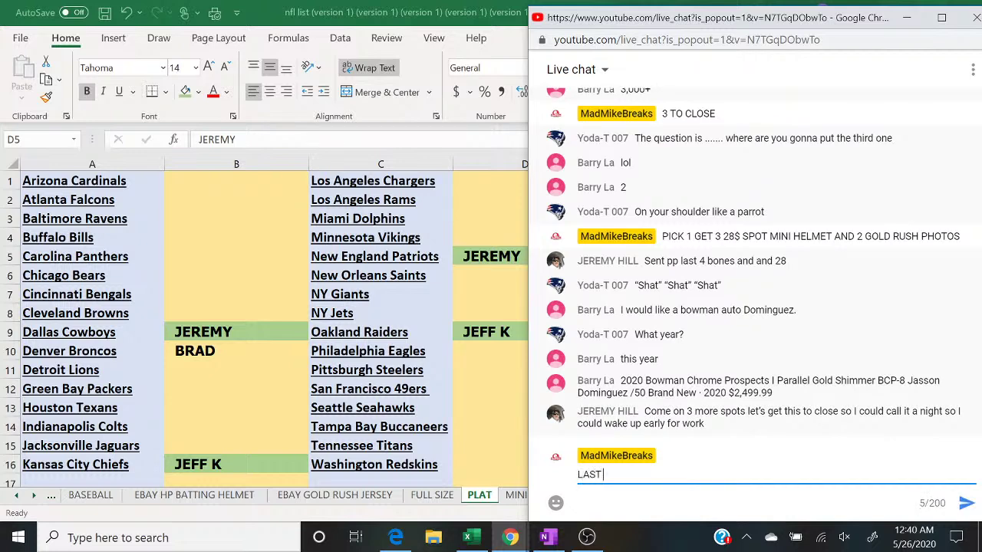
pyautogui.write('BREAK')
pyautogui.press('Return')
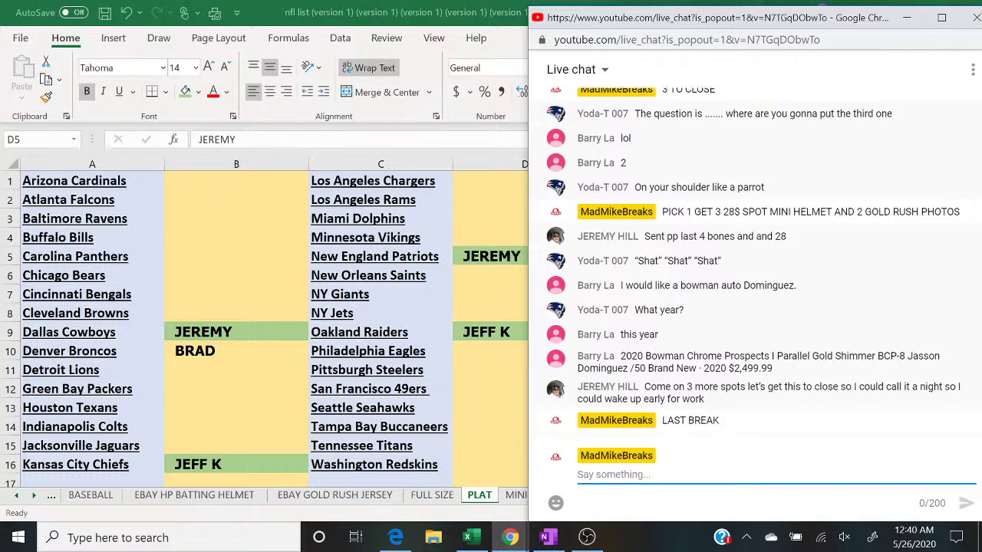
pyautogui.write('PICK 1 GE')
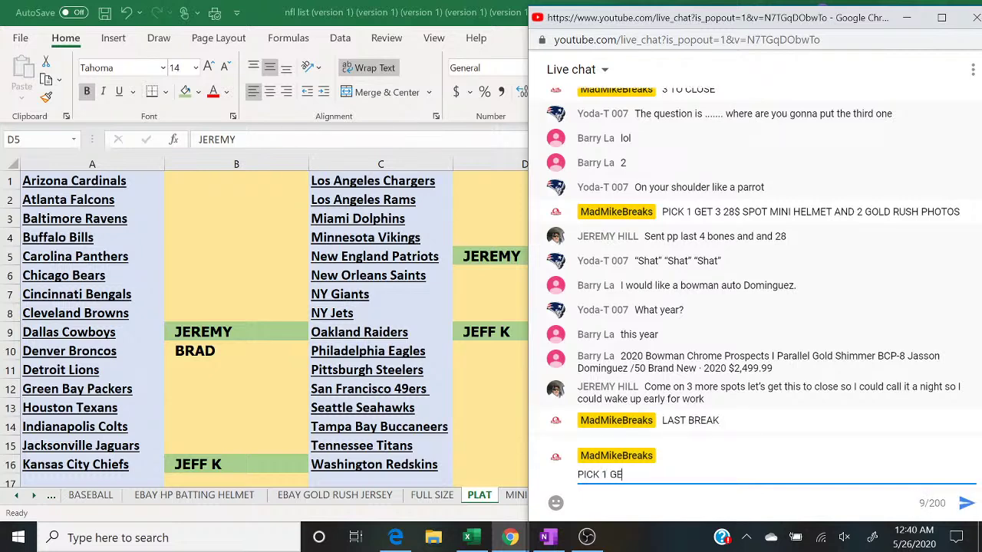
pyautogui.write('T 3 28$ SPOT')
pyautogui.press('Return')
pyautogui.write('3')
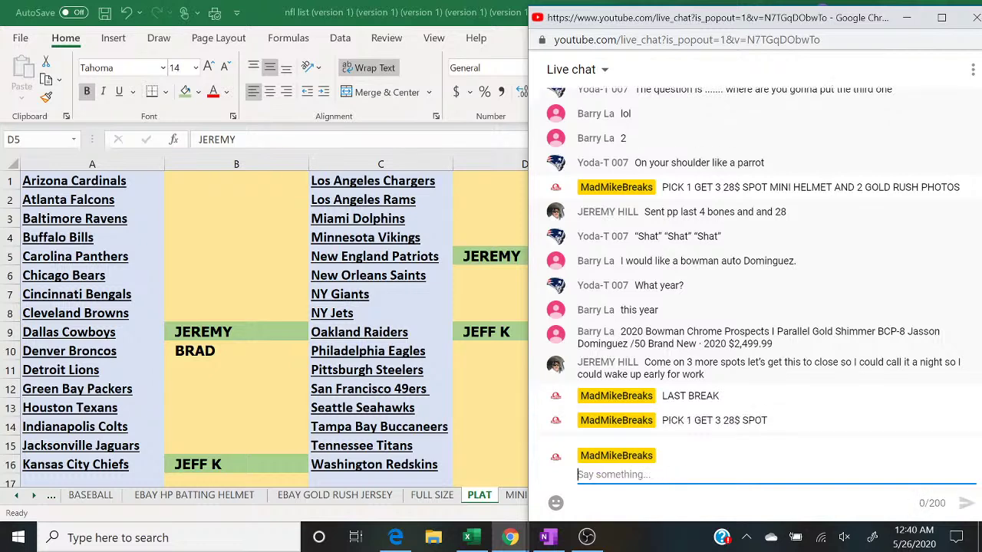
pyautogui.write(' BOX BREAK')
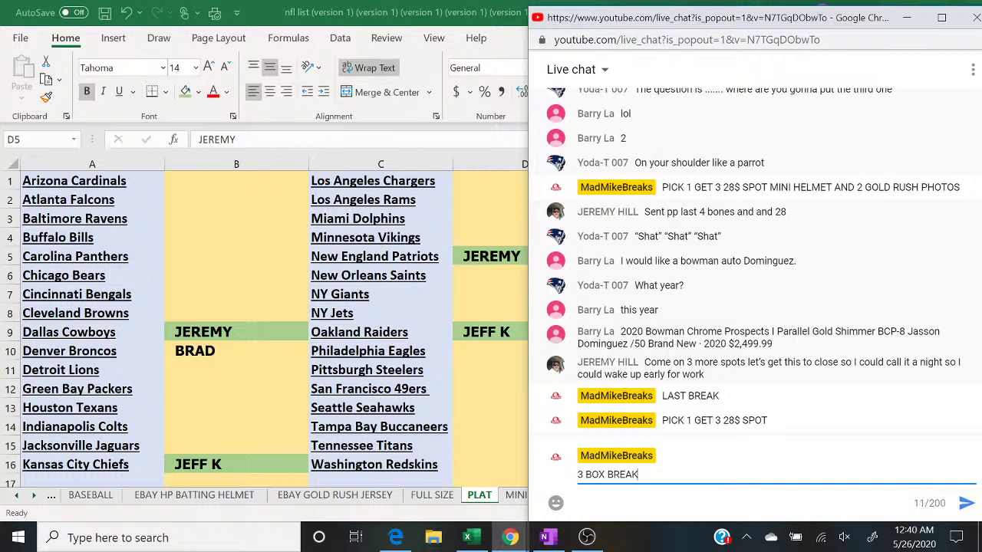
pyautogui.press('Return')
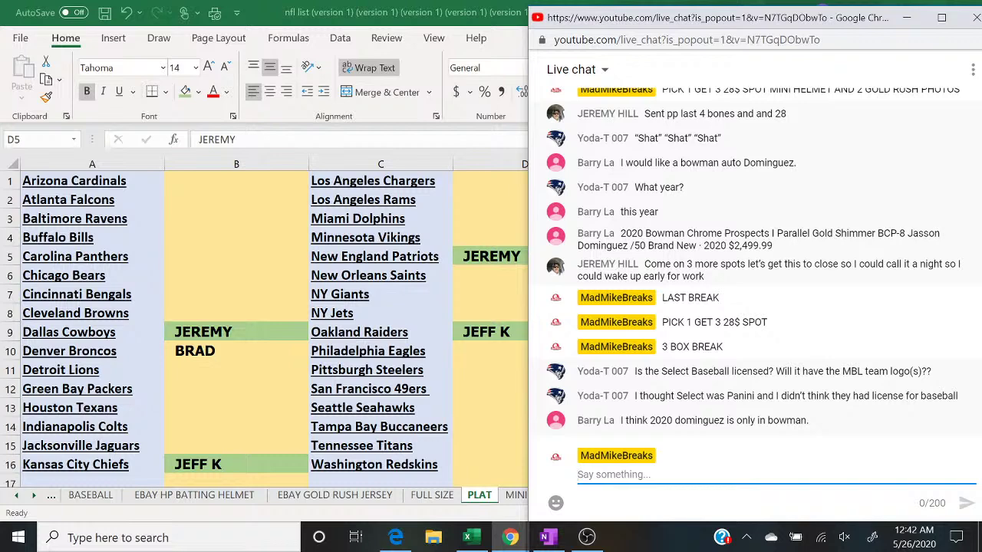
pyautogui.write('FILLER TO CL')
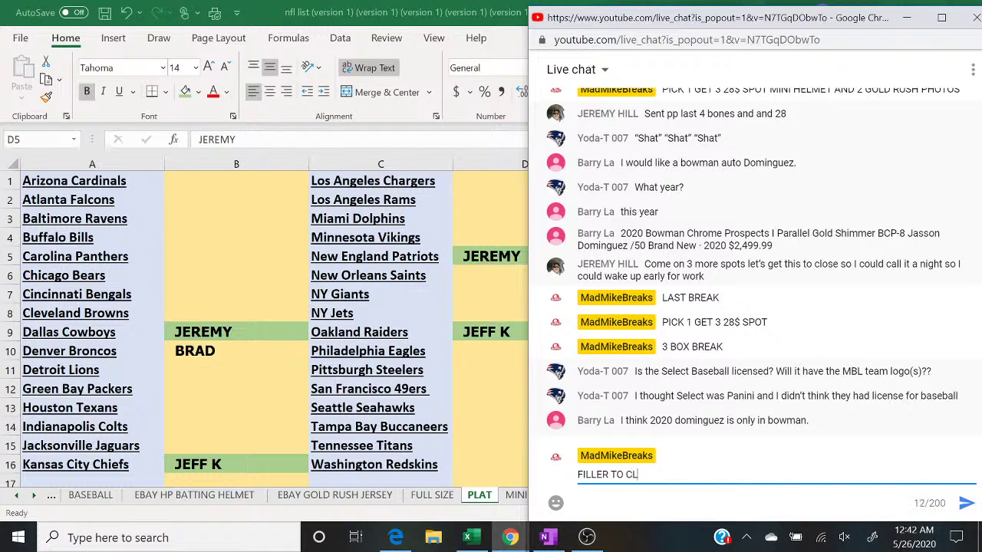
pyautogui.write('OSE')
pyautogui.write('1')
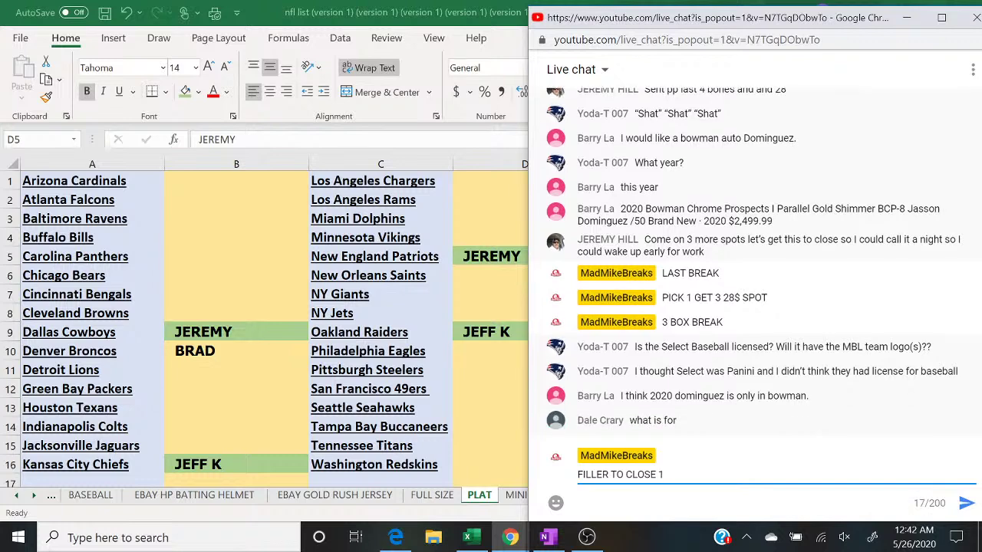
pyautogui.write('0')
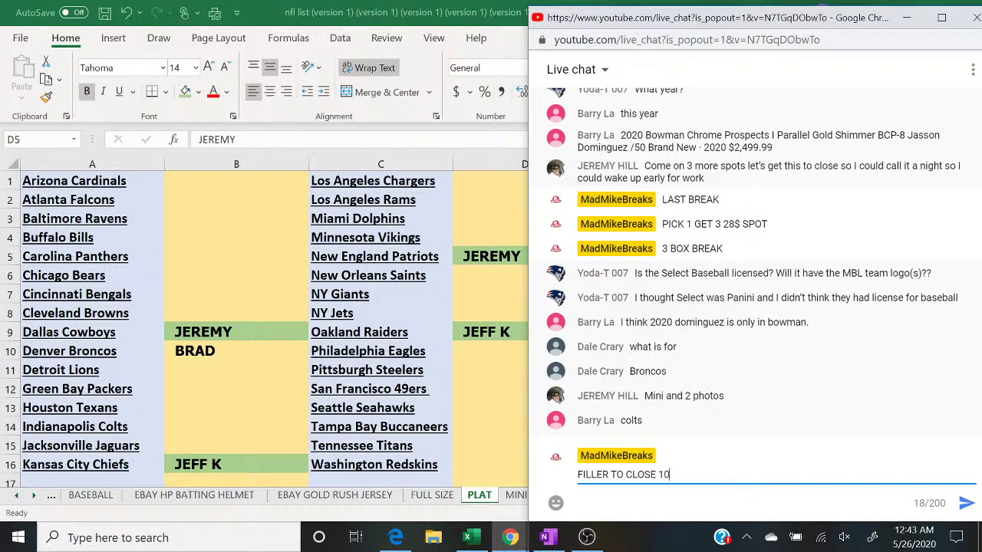
pyautogui.press('BackSpace')
pyautogui.press('BackSpace')
pyautogui.press('BackSpace')
pyautogui.press('BackSpace')
pyautogui.press('BackSpace')
pyautogui.press('BackSpace')
pyautogui.press('BackSpace')
pyautogui.press('BackSpace')
pyautogui.press('BackSpace')
pyautogui.press('BackSpace')
pyautogui.press('BackSpace')
pyautogui.press('BackSpace')
pyautogui.press('BackSpace')
pyautogui.press('BackSpace')
pyautogui.press('BackSpace')
pyautogui.press('BackSpace')
pyautogui.press('BackSpace')
pyautogui.press('BackSpace')
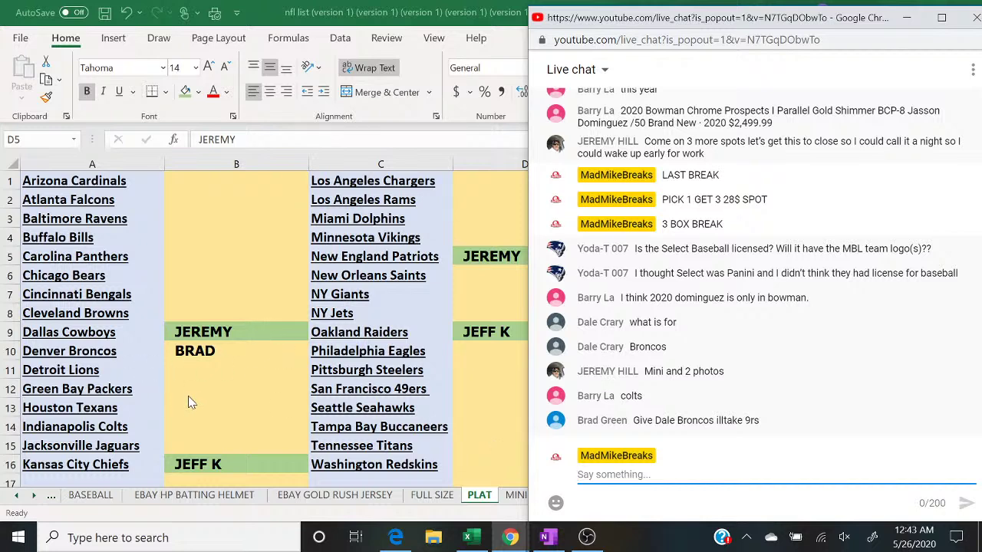
# Step: Enter a buyer's name in B14 on the Indianapolis Colts spot, then return to the chat
pyautogui.click(180, 433)
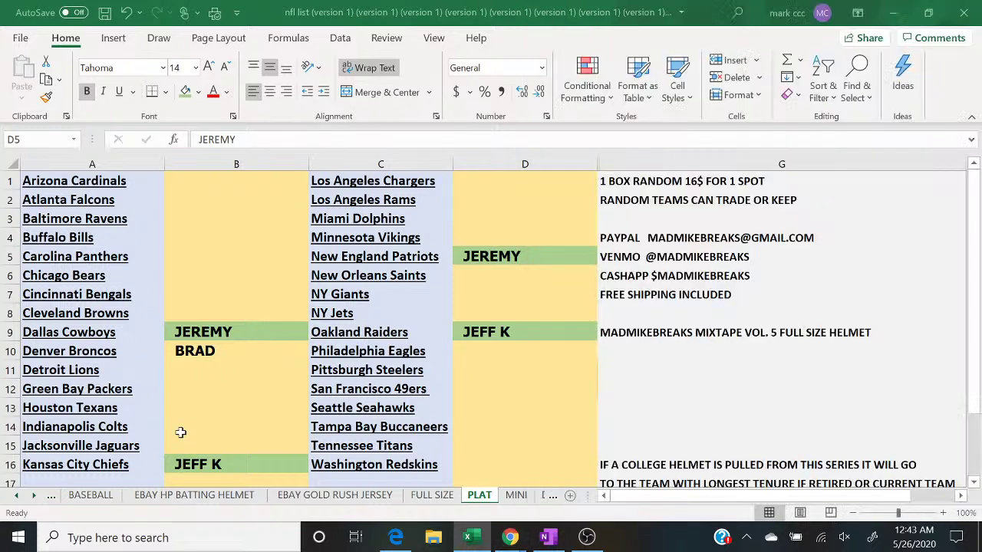
pyautogui.click(181, 432)
pyautogui.write('BSR')
pyautogui.press('BackSpace')
pyautogui.press('BackSpace')
pyautogui.write('ARRY')
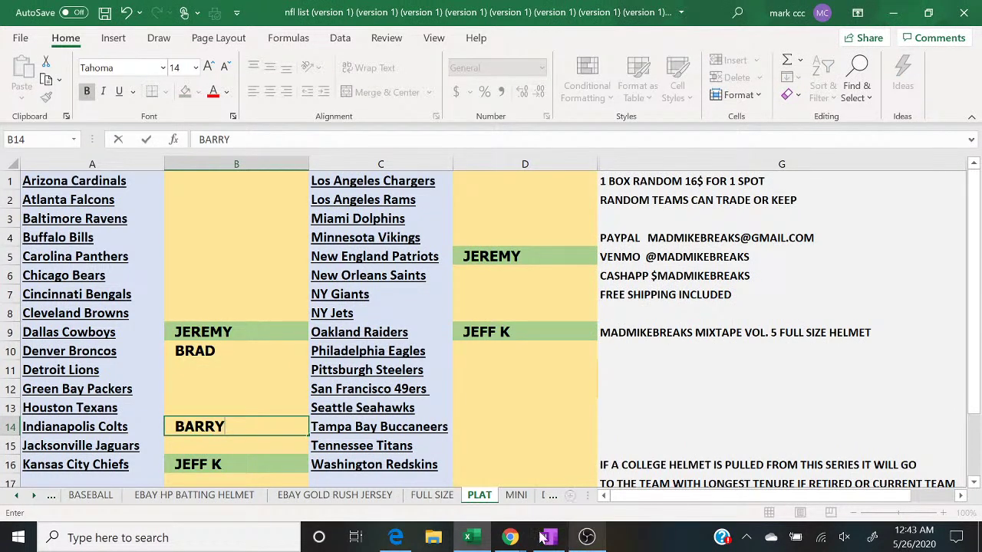
pyautogui.click(511, 539)
pyautogui.click(580, 503)
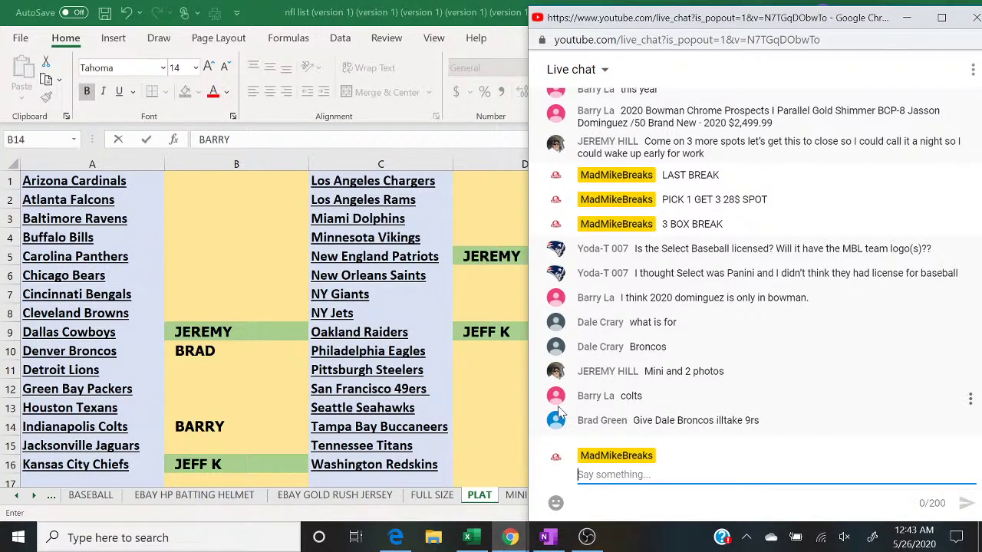
# Step: Move the Broncos buyer's name to D12 (49ers) and enter a new buyer in B10 (Broncos)
pyautogui.click(472, 390)
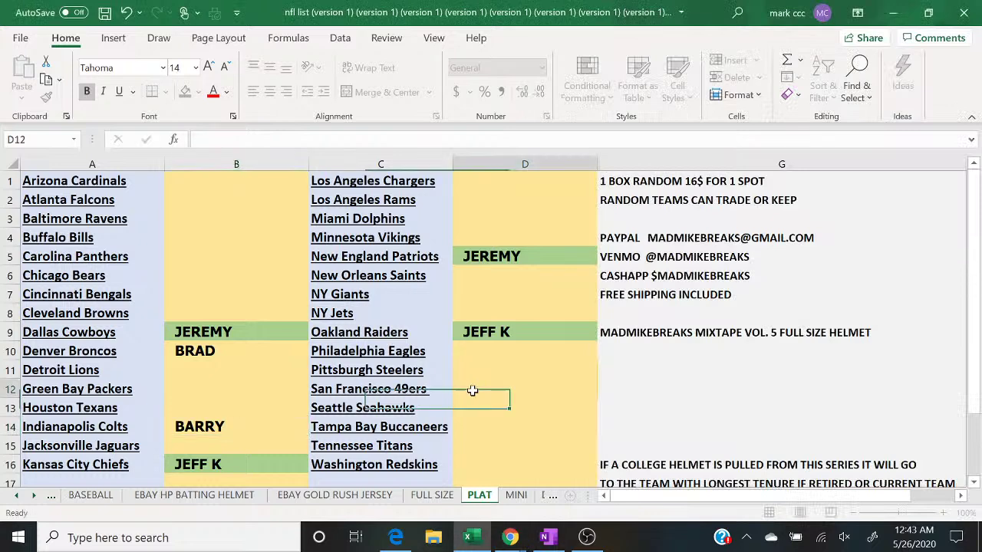
pyautogui.write('BRAD')
pyautogui.press('Return')
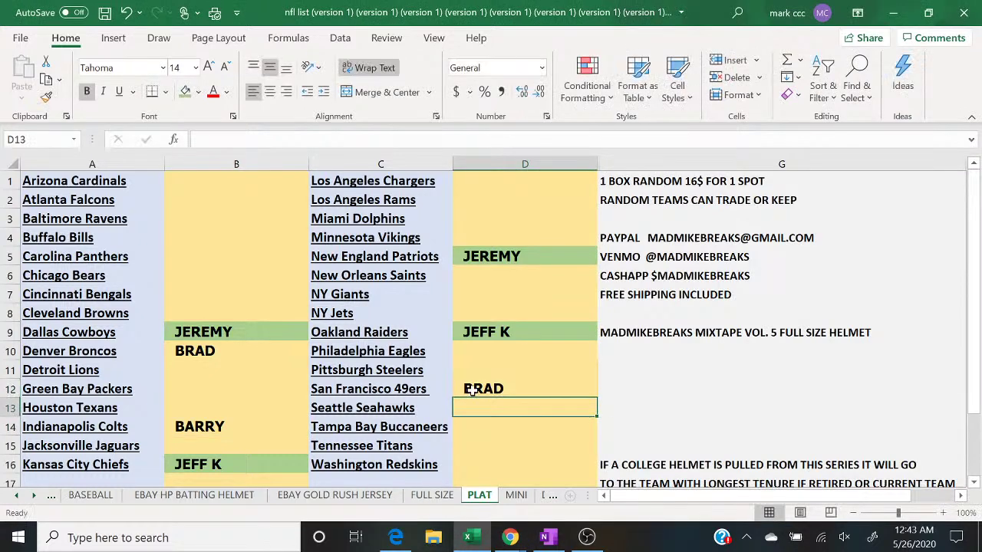
pyautogui.click(237, 349)
pyautogui.write('DALE')
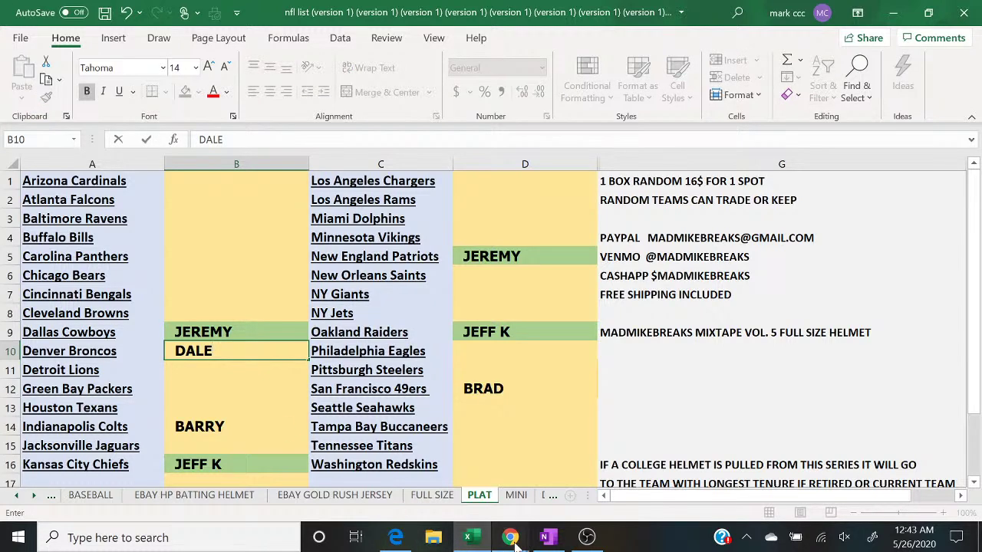
pyautogui.moveTo(510, 539)
pyautogui.click(601, 502)
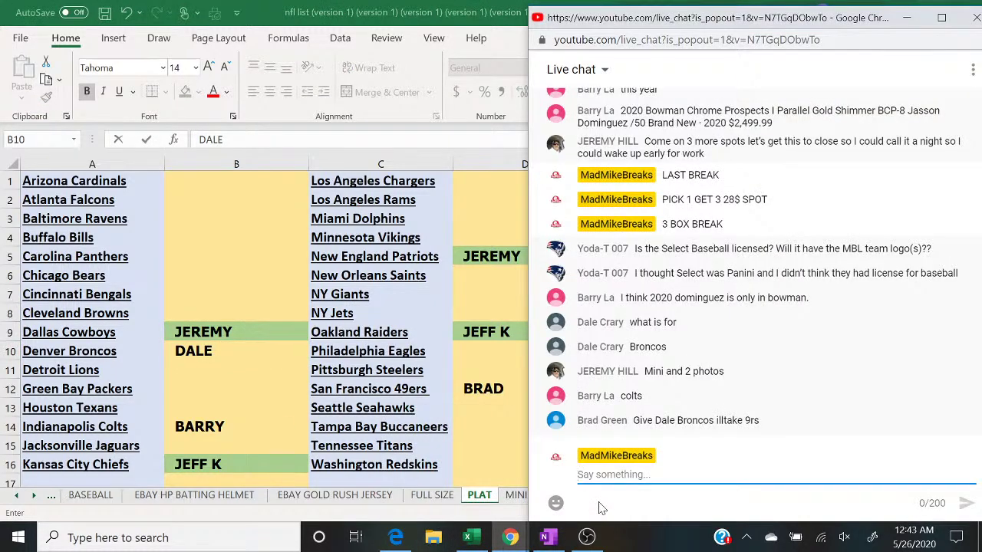
# Step: Post '1 TO CLOSE' in the live chat
pyautogui.write('1 TO CLOSE')
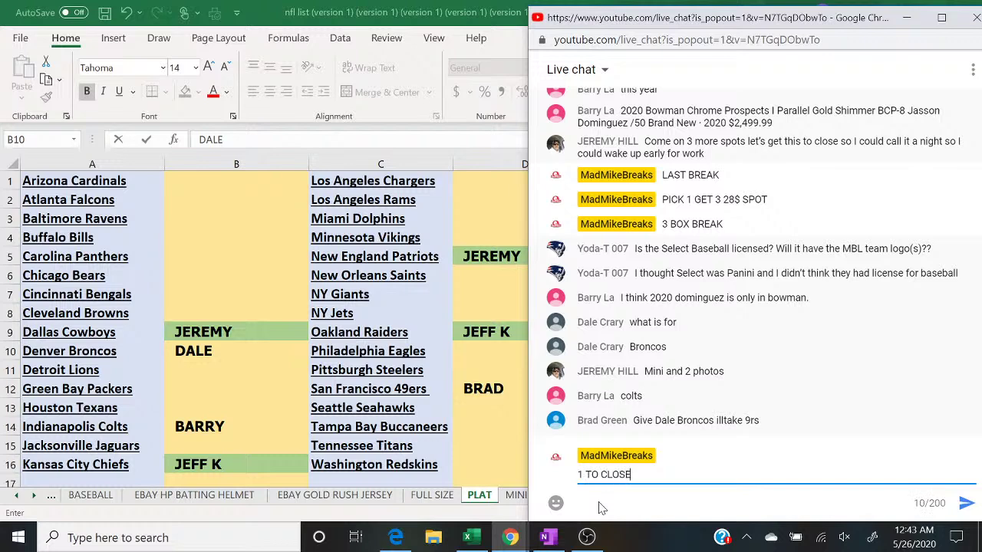
pyautogui.press('Return')
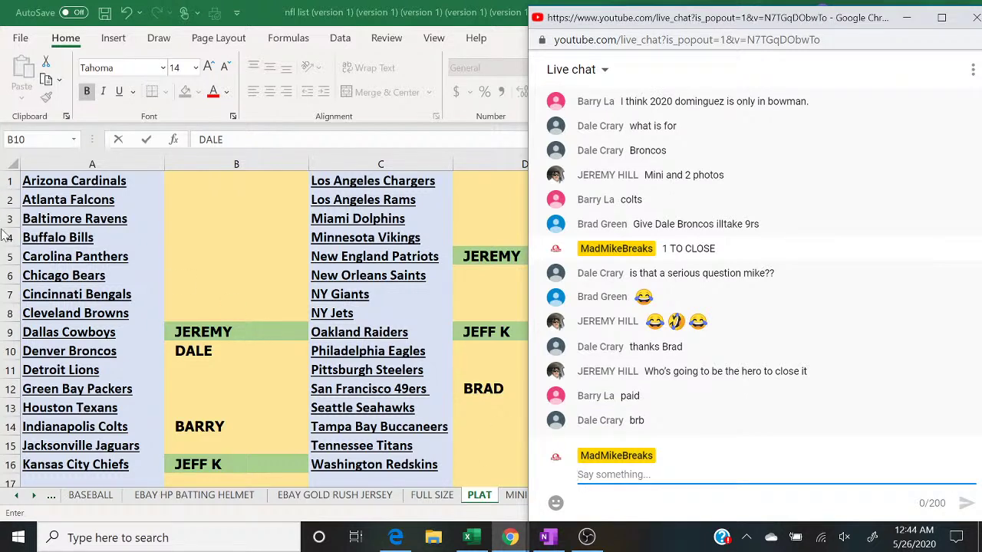
# Step: Shade the Colts buyer's name in B14 green as paid, then check the YouTube live chat
pyautogui.click(259, 429)
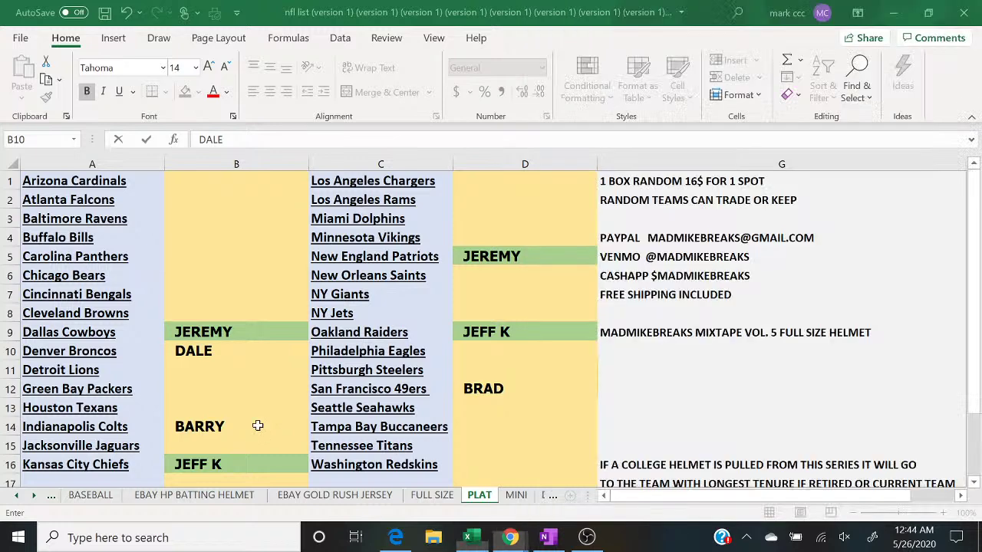
pyautogui.click(186, 92)
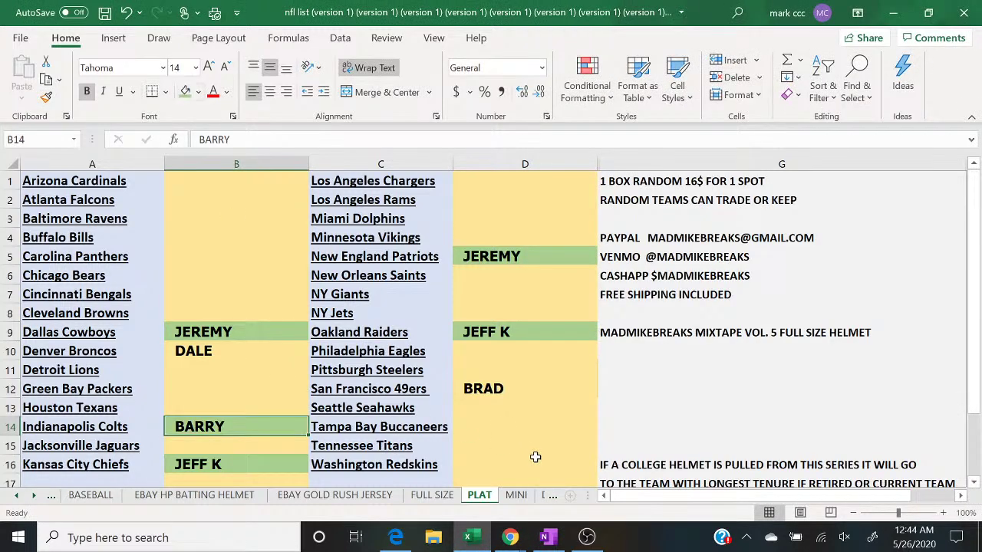
pyautogui.moveTo(504, 544)
pyautogui.click(589, 469)
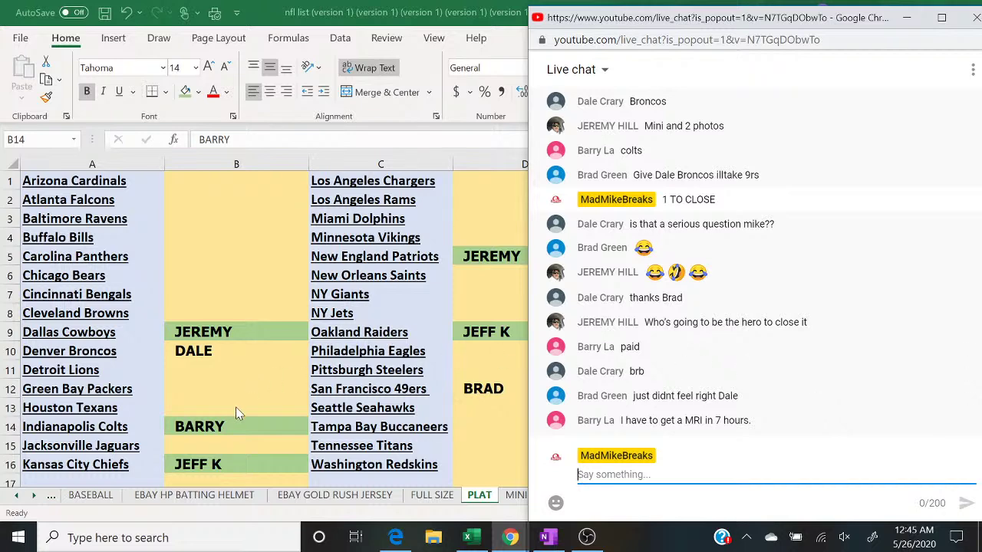
# Step: Shade the Broncos buyer's name in B10 green as paid
pyautogui.hotkey('alt', 'Tab')
pyautogui.click(218, 354)
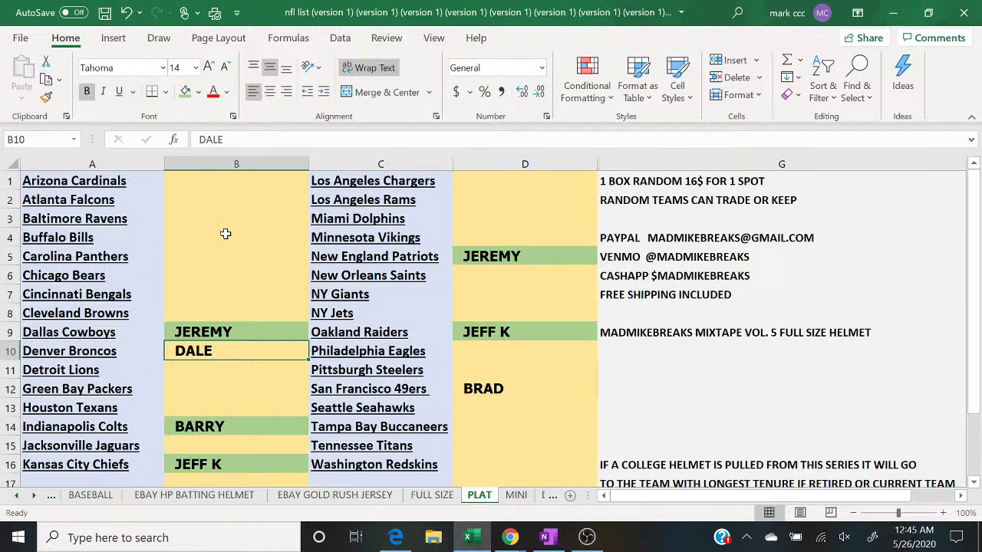
pyautogui.click(185, 91)
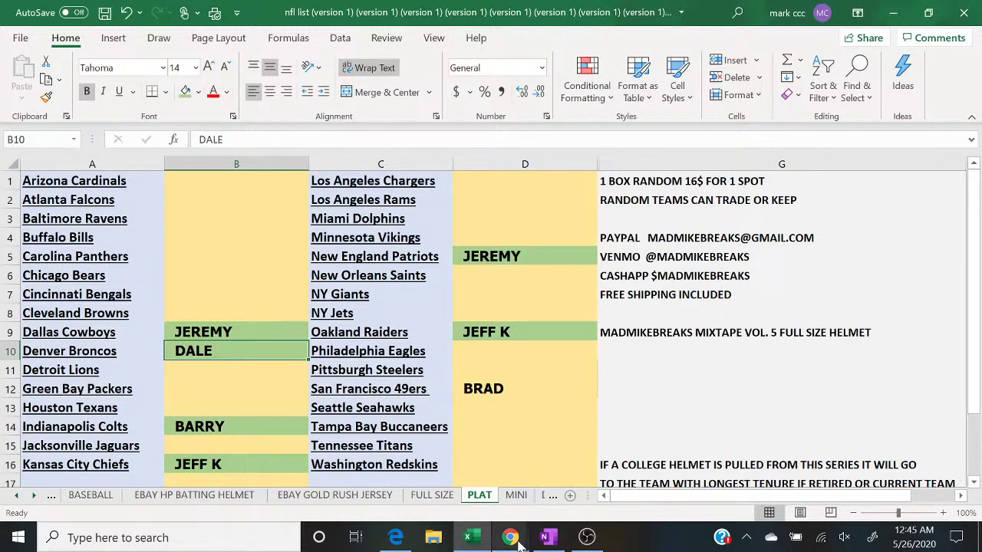
# Step: Post '1 TO CLOSE' in the YouTube live chat
pyautogui.moveTo(510, 537)
pyautogui.click(610, 482)
pyautogui.click(610, 480)
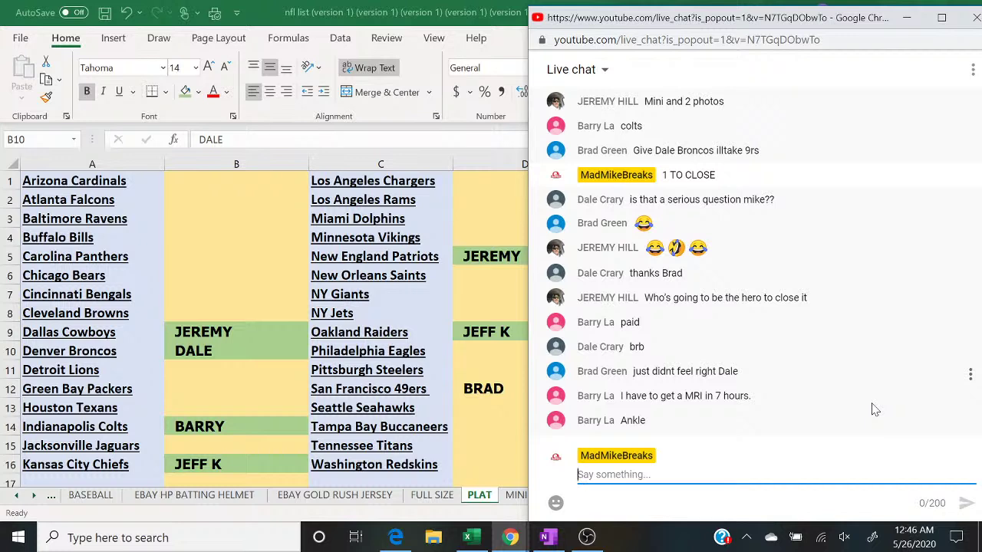
pyautogui.write('1 TO CLOSE')
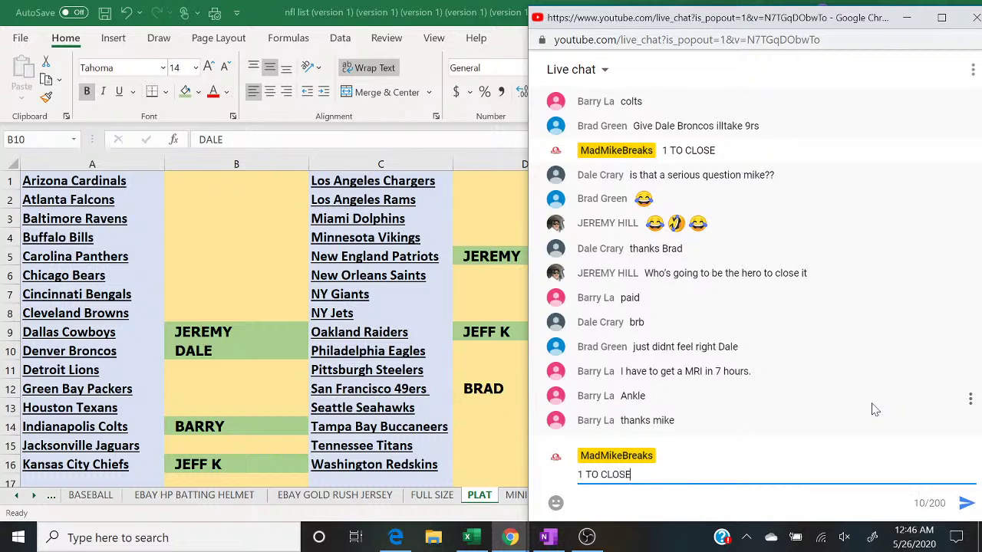
pyautogui.press('Return')
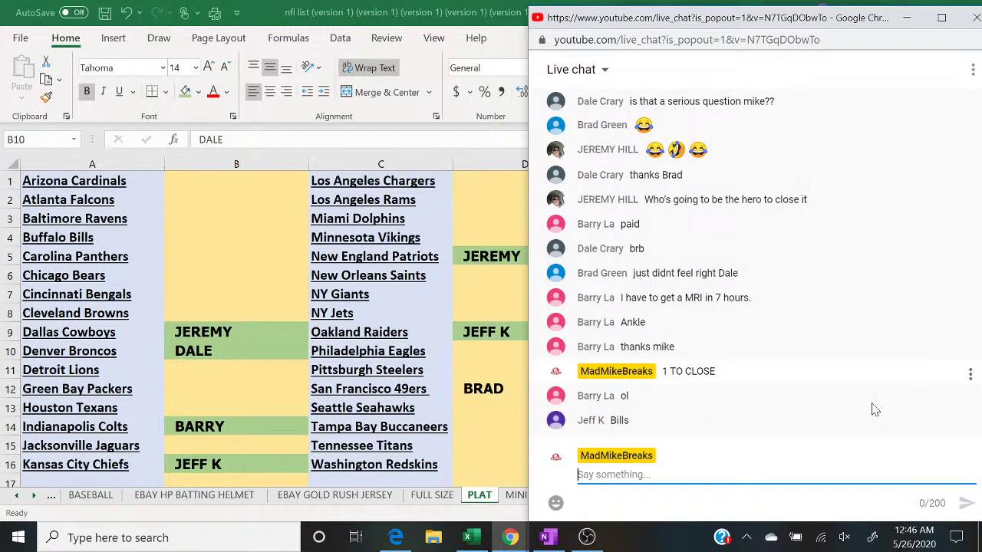
# Step: Post 'CLOSED' in the chat, then select cell B4 beside Buffalo Bills
pyautogui.write('CLOSED')
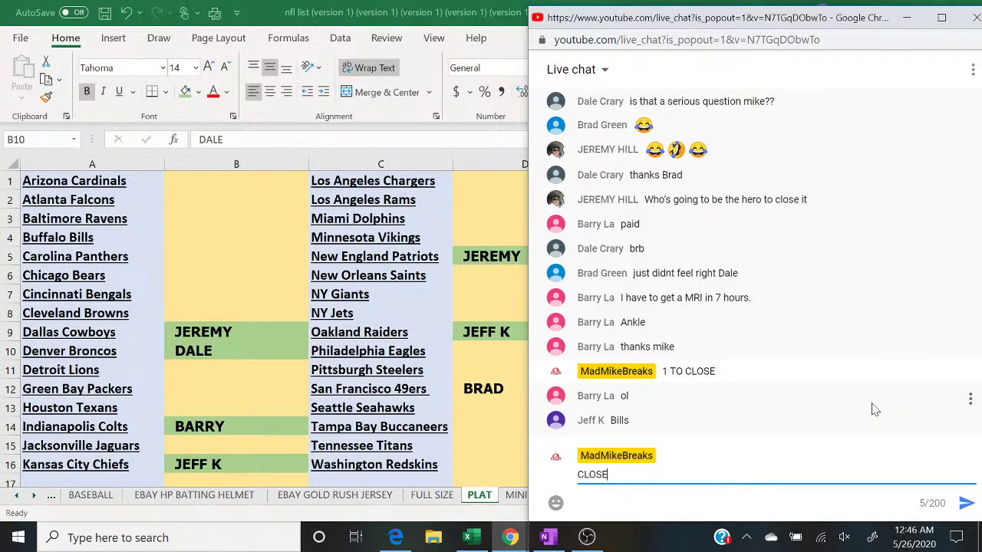
pyautogui.press('Return')
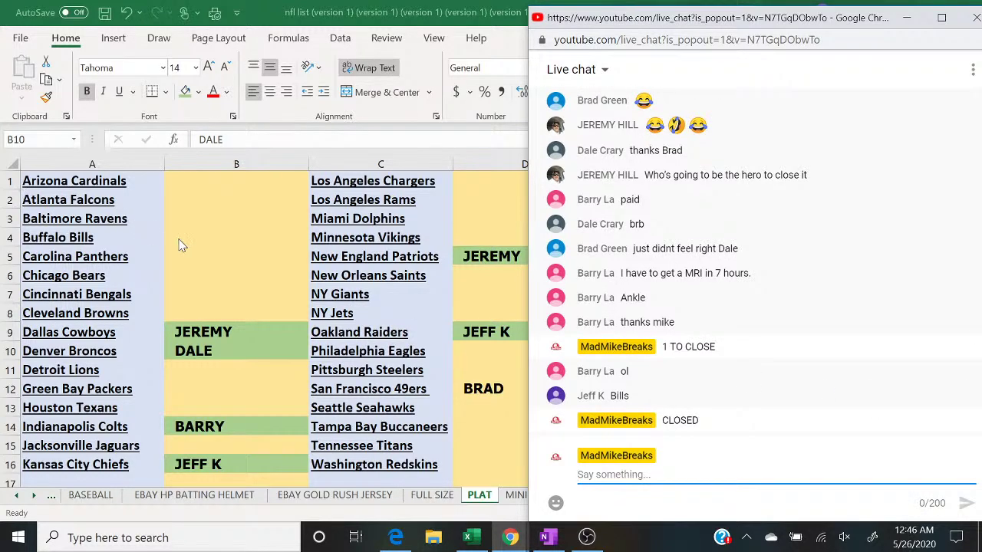
pyautogui.click(184, 238)
# Step: Enter the Bills buyer's name in B4, then shade B4 and D12 green as paid
pyautogui.write('JEFF K')
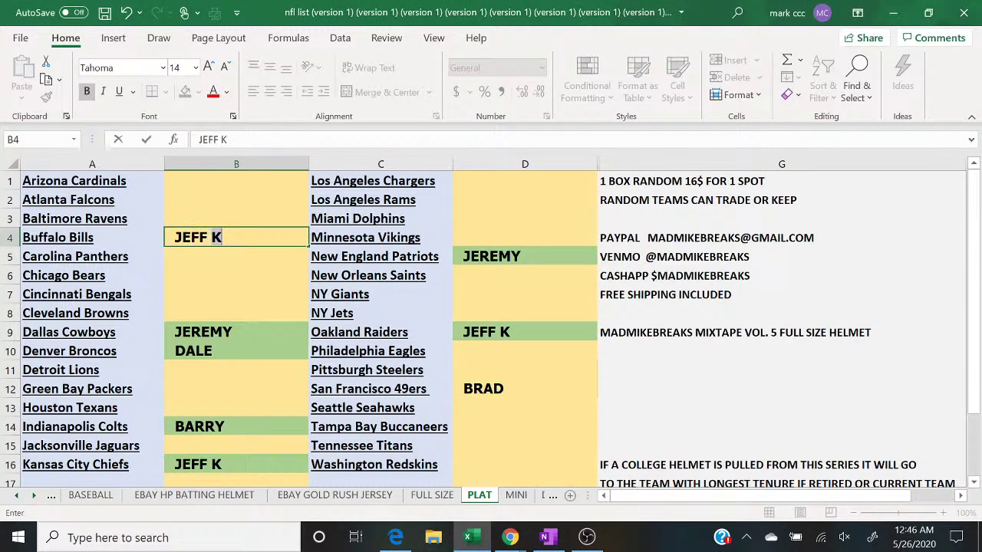
pyautogui.press('Return')
pyautogui.click(187, 238)
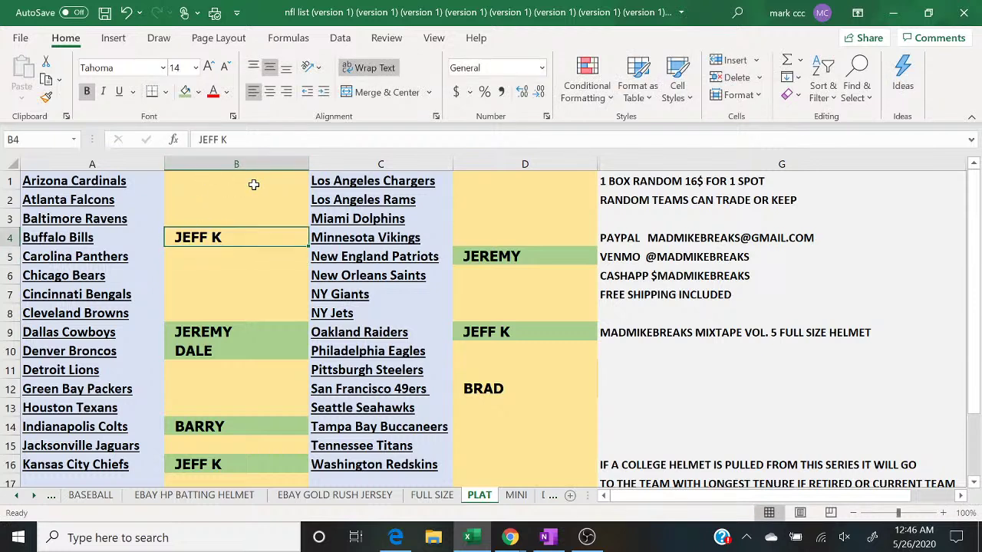
pyautogui.click(509, 538)
pyautogui.click(598, 491)
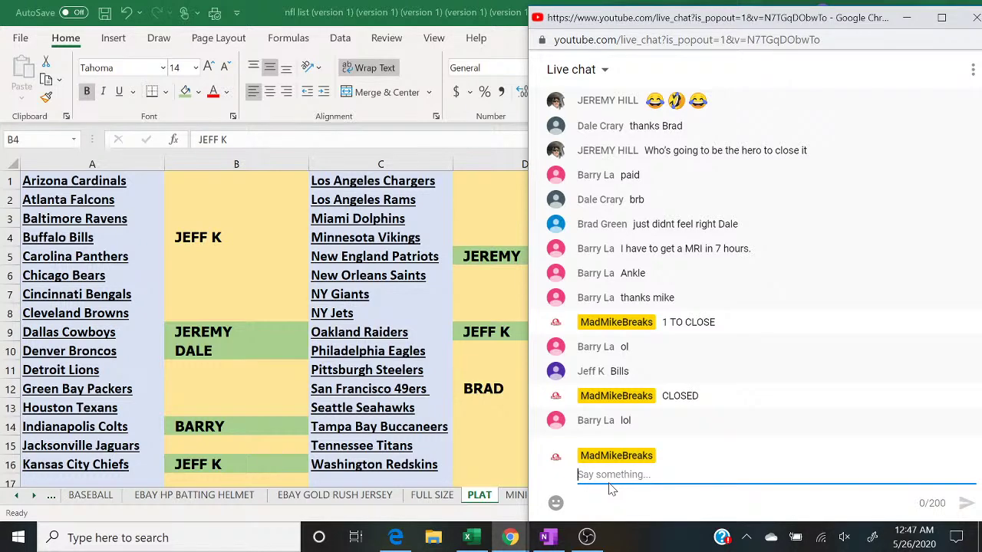
pyautogui.click(215, 235)
pyautogui.click(185, 92)
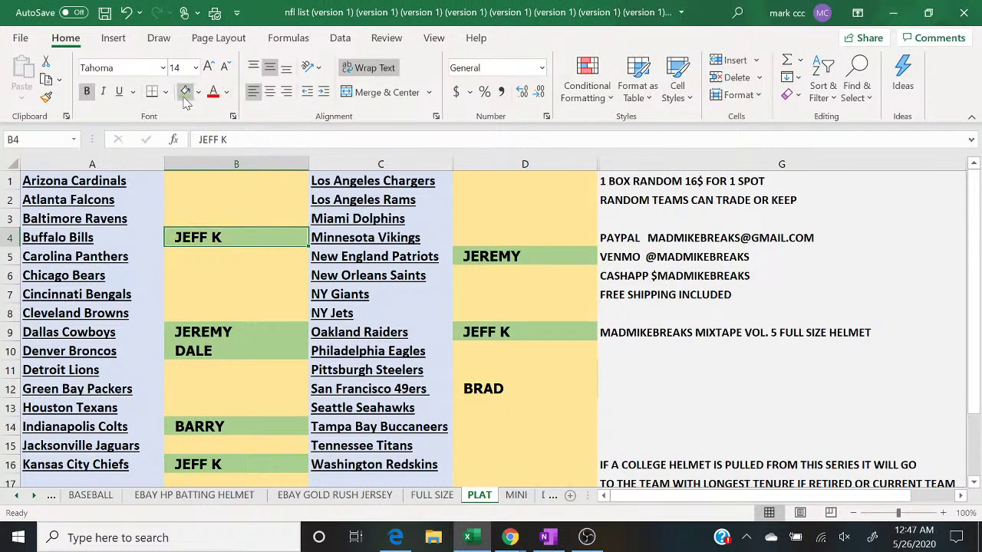
pyautogui.click(542, 389)
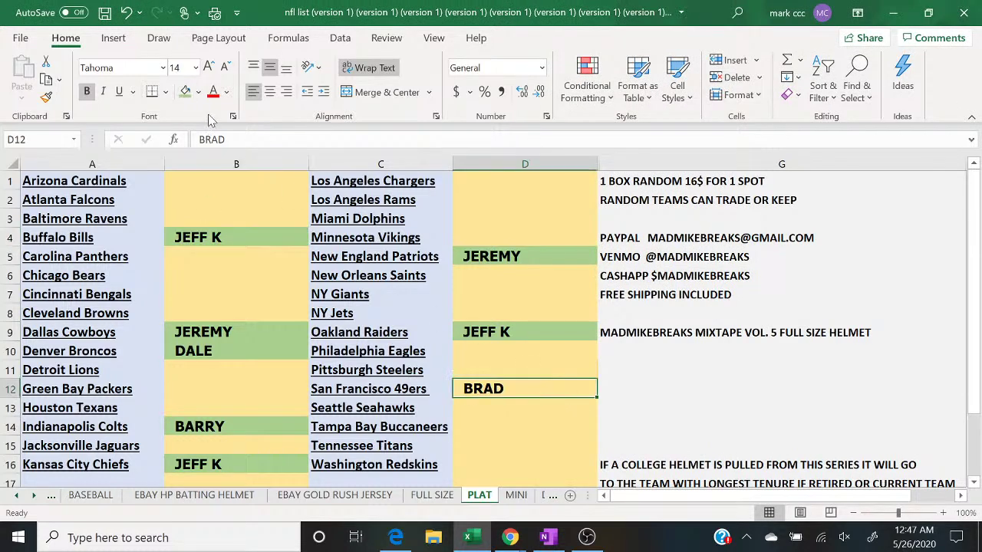
pyautogui.click(185, 91)
# Step: Copy column B's buyer names and bring up the maximized RANDOM.ORG List Randomizer
pyautogui.click(197, 156)
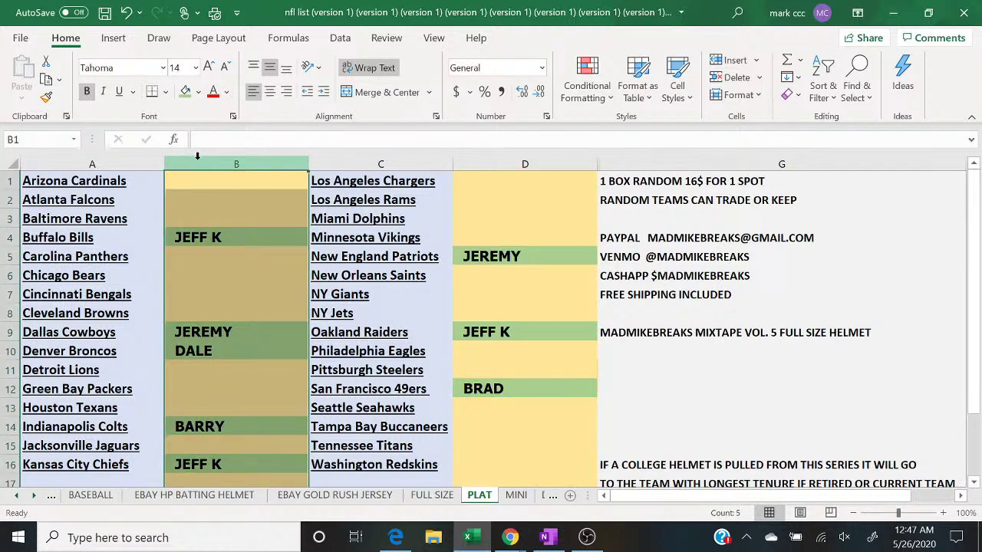
pyautogui.rightClick(197, 157)
pyautogui.click(232, 193)
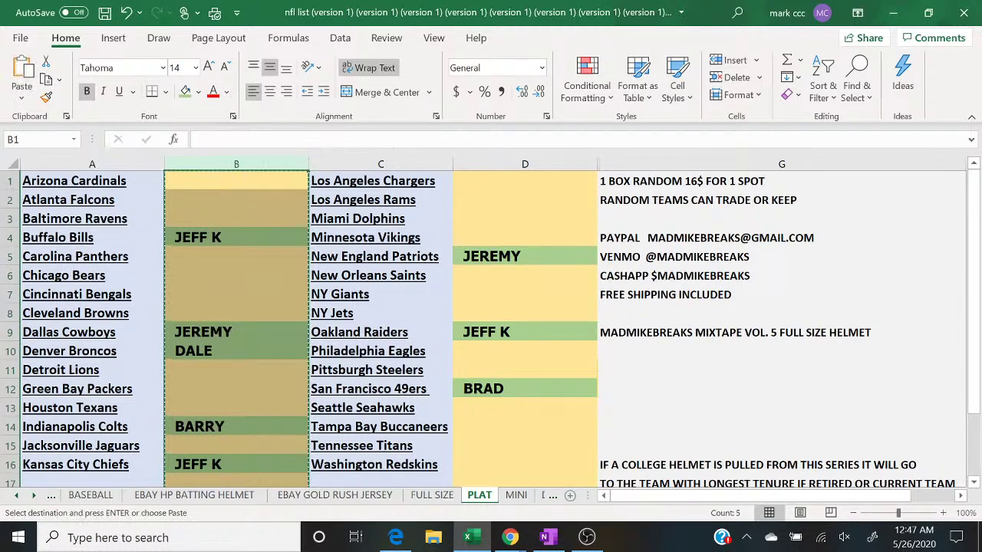
pyautogui.click(397, 538)
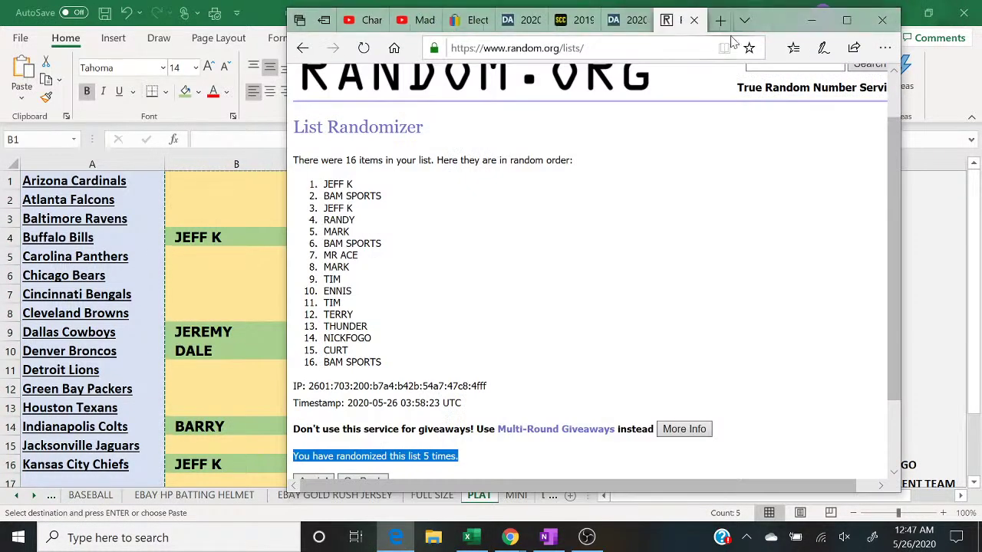
pyautogui.click(845, 20)
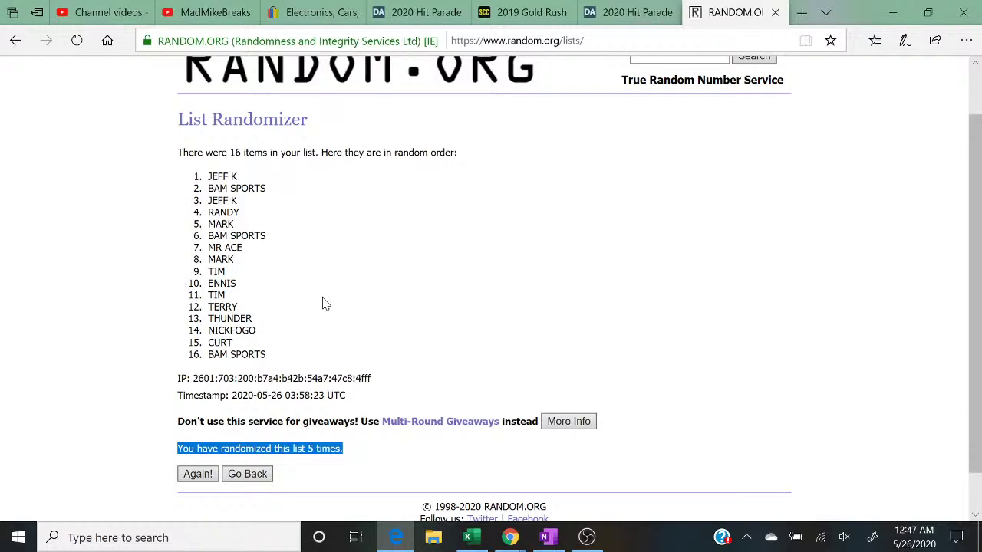
pyautogui.scroll(2, 326, 304)
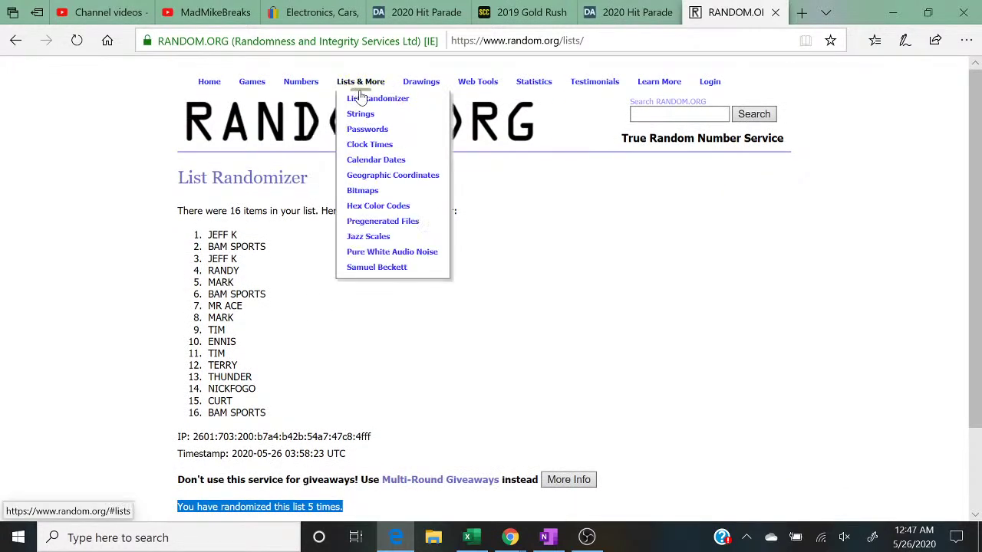
# Step: Paste column B's names into a blank List Randomizer form and remove the blank lines
pyautogui.click(357, 99)
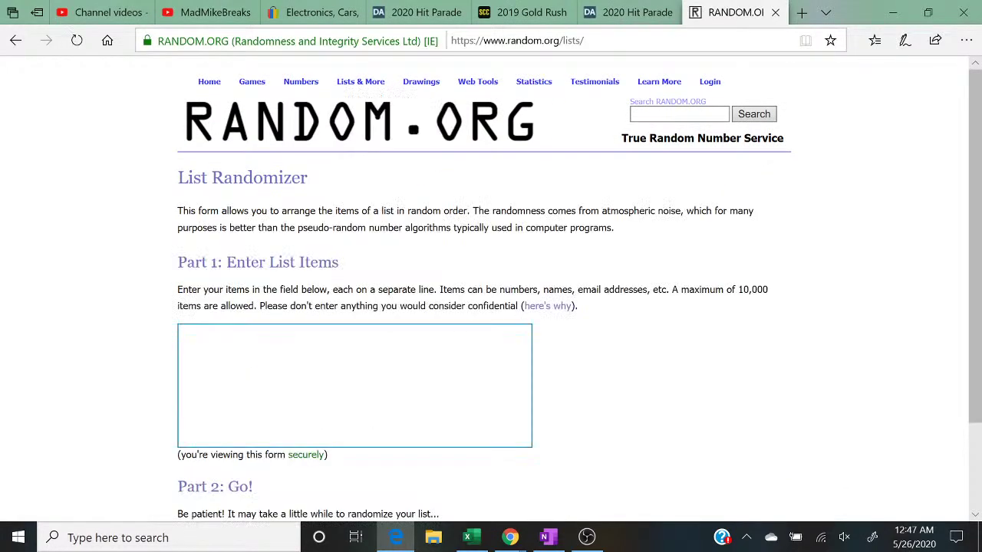
pyautogui.rightClick(303, 388)
pyautogui.click(321, 392)
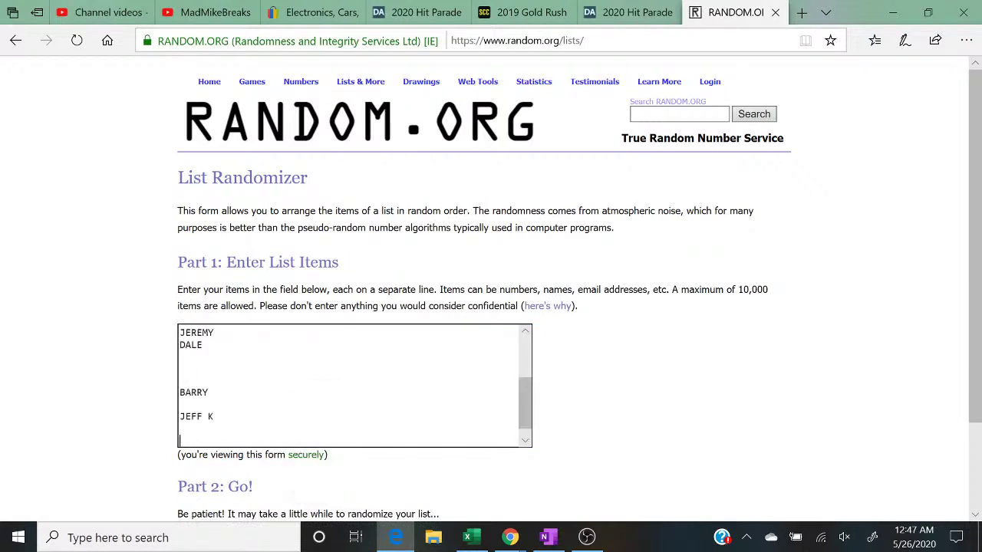
pyautogui.press('BackSpace')
pyautogui.press('BackSpace')
pyautogui.press('BackSpace')
pyautogui.press('BackSpace')
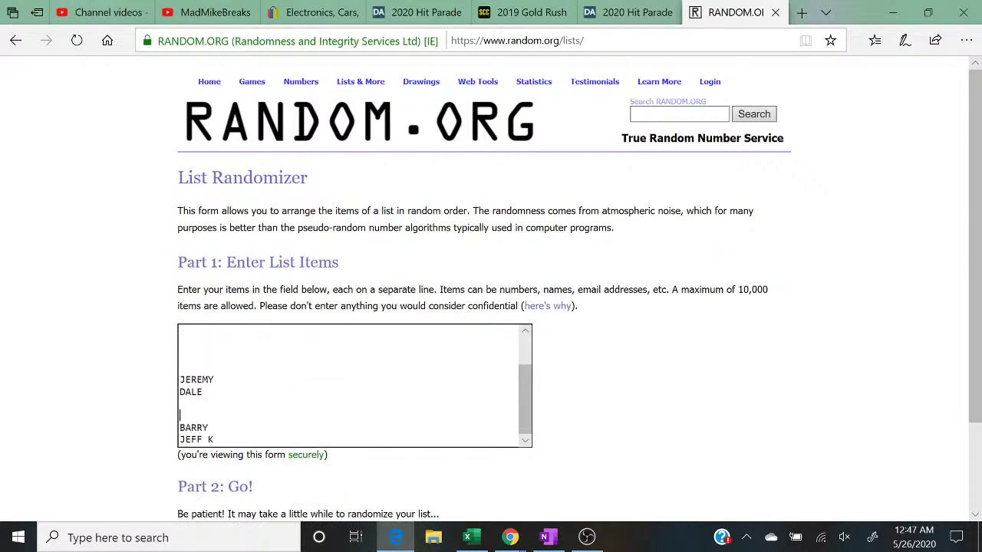
pyautogui.press('Up')
pyautogui.press('Up')
pyautogui.press('BackSpace')
pyautogui.press('BackSpace')
pyautogui.press('BackSpace')
pyautogui.press('BackSpace')
pyautogui.press('BackSpace')
pyautogui.press('Up')
pyautogui.press('BackSpace')
# Step: Copy column D's buyer names into the list, removing the blank lines
pyautogui.click(467, 537)
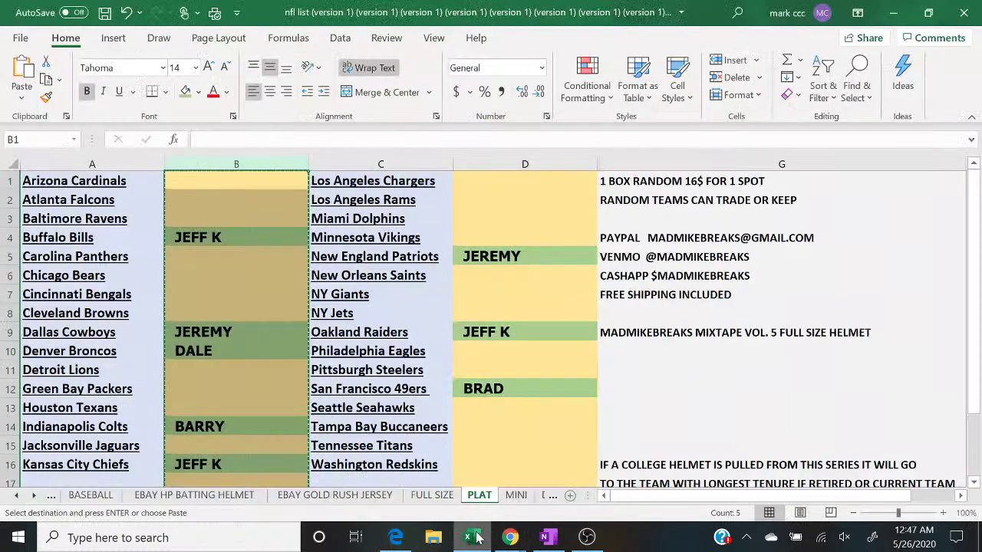
pyautogui.click(495, 163)
pyautogui.rightClick(557, 164)
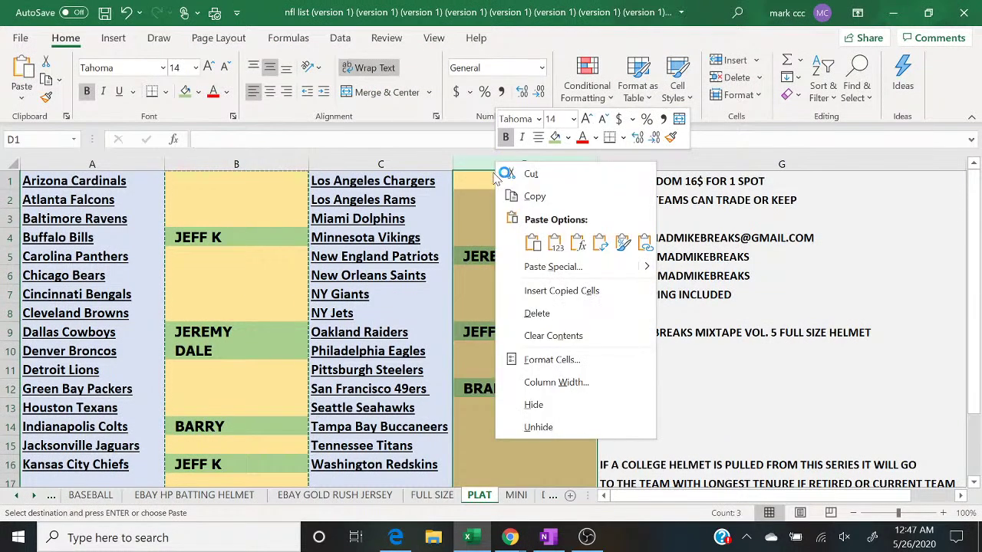
pyautogui.click(581, 193)
pyautogui.click(396, 537)
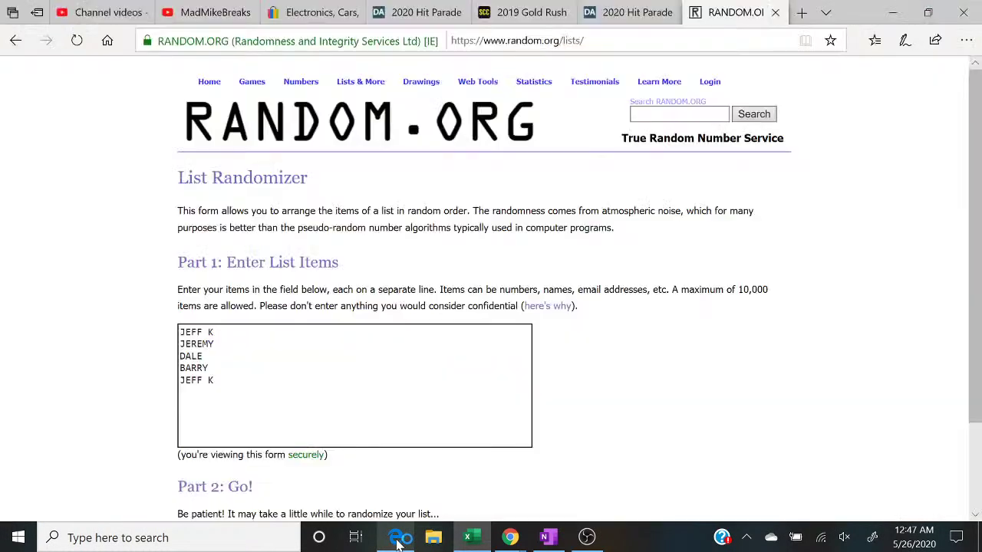
pyautogui.rightClick(279, 335)
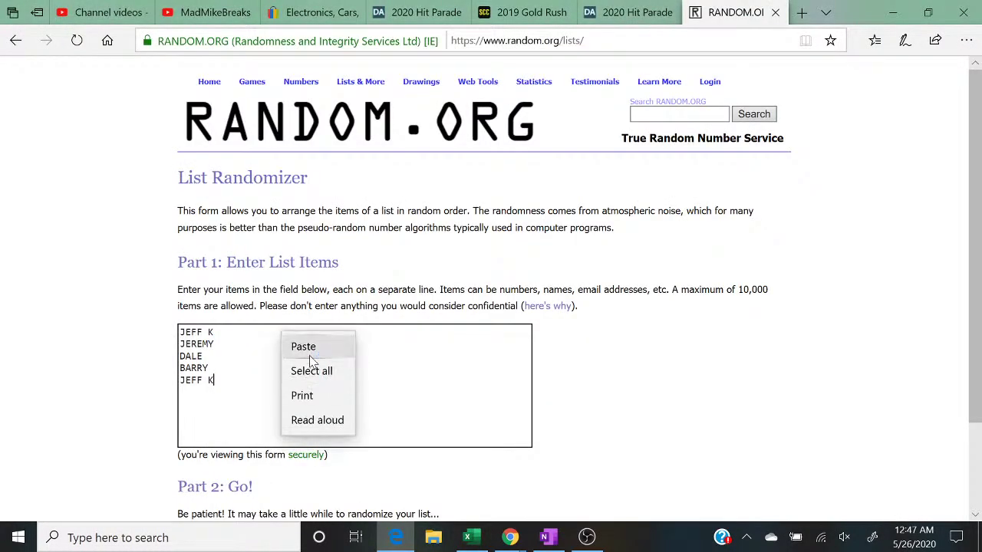
pyautogui.click(303, 346)
pyautogui.press('BackSpace')
pyautogui.press('BackSpace')
pyautogui.press('BackSpace')
pyautogui.press('BackSpace')
pyautogui.press('BackSpace')
pyautogui.press('BackSpace')
pyautogui.press('BackSpace')
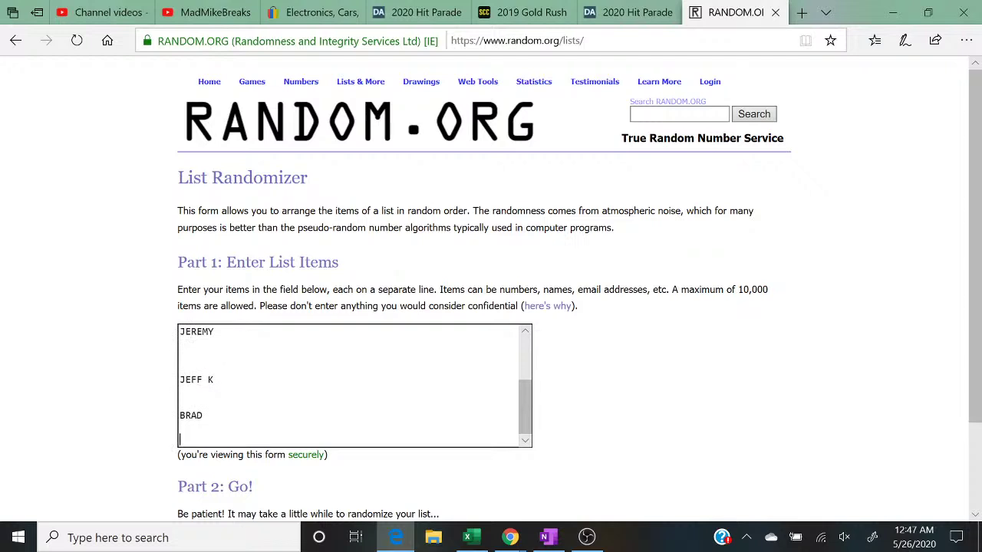
pyautogui.press('Up')
pyautogui.press('BackSpace')
pyautogui.press('BackSpace')
pyautogui.press('BackSpace')
pyautogui.press('BackSpace')
pyautogui.press('BackSpace')
pyautogui.press('Up')
pyautogui.press('Up')
pyautogui.press('BackSpace')
pyautogui.press('BackSpace')
pyautogui.press('BackSpace')
pyautogui.press('BackSpace')
# Step: Paste a second copy of the whole name list, keeping each name on its own line
pyautogui.hotkey('ctrl', 'a')
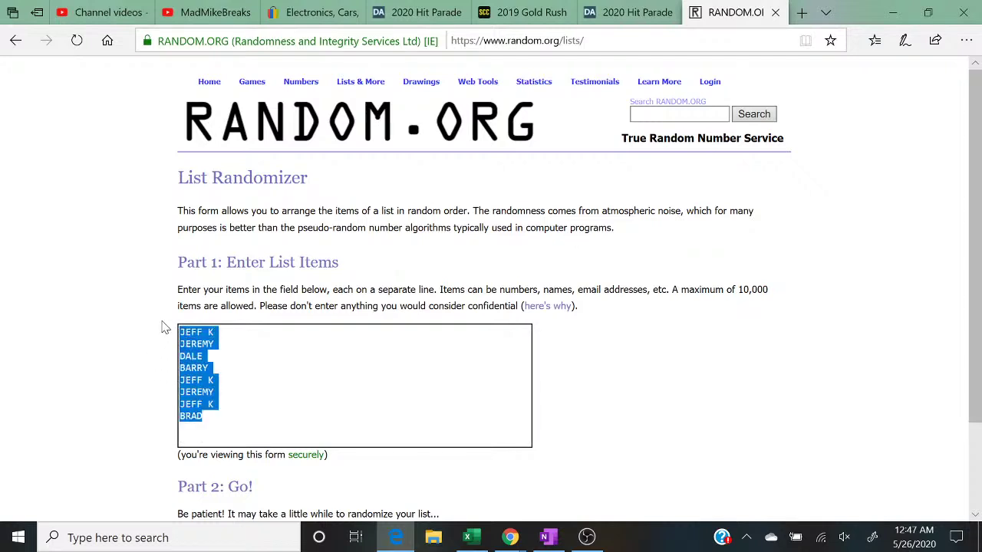
pyautogui.rightClick(182, 332)
pyautogui.click(201, 347)
pyautogui.click(206, 430)
pyautogui.rightClick(237, 324)
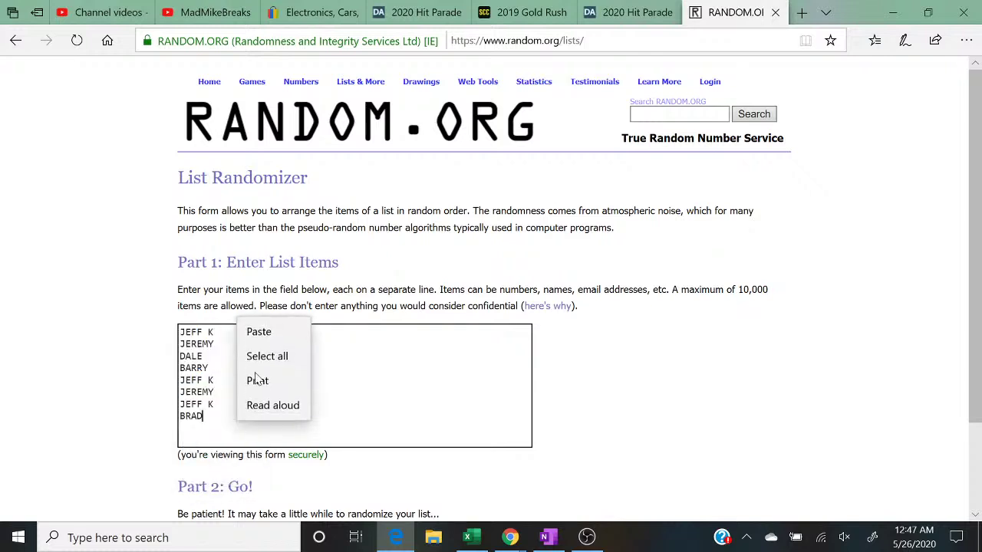
pyautogui.click(259, 333)
pyautogui.click(203, 357)
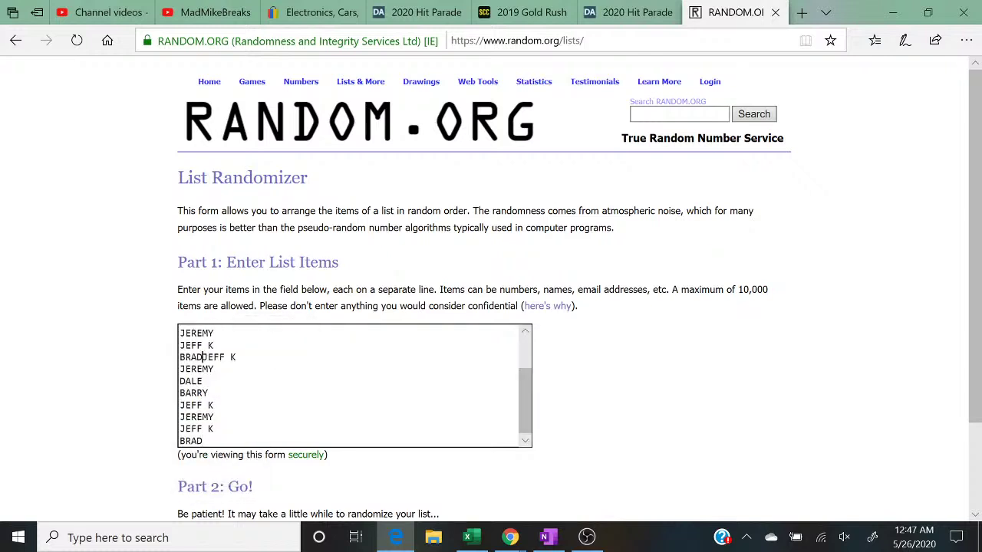
pyautogui.press('Return')
# Step: Add one more copy of the Bills buyer's name on its own line
pyautogui.scroll(-1, 203, 356)
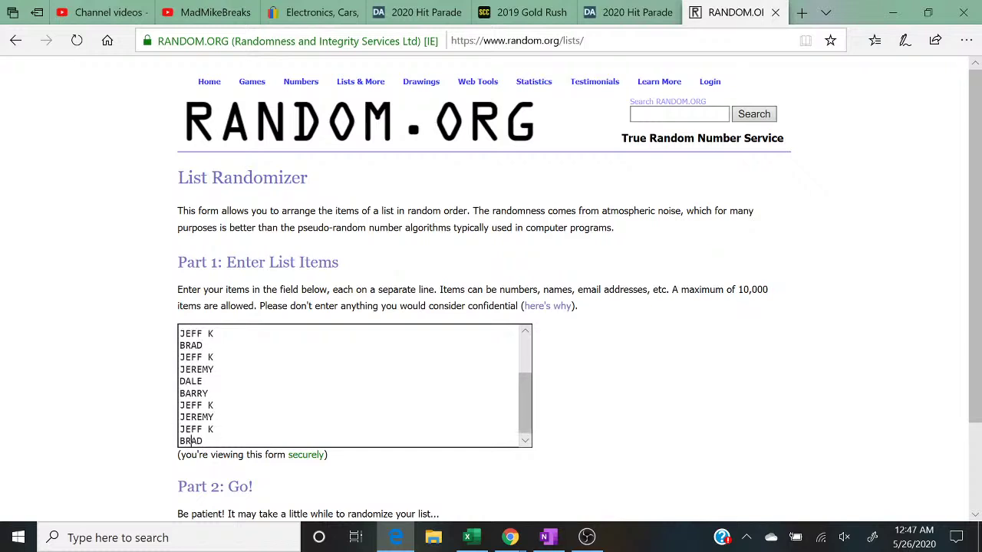
pyautogui.rightClick(226, 441)
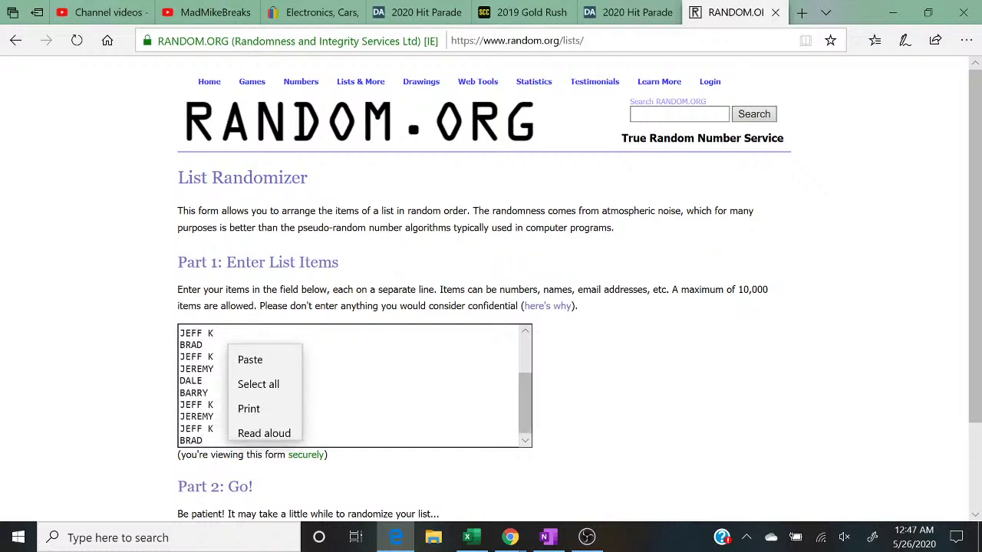
pyautogui.click(251, 352)
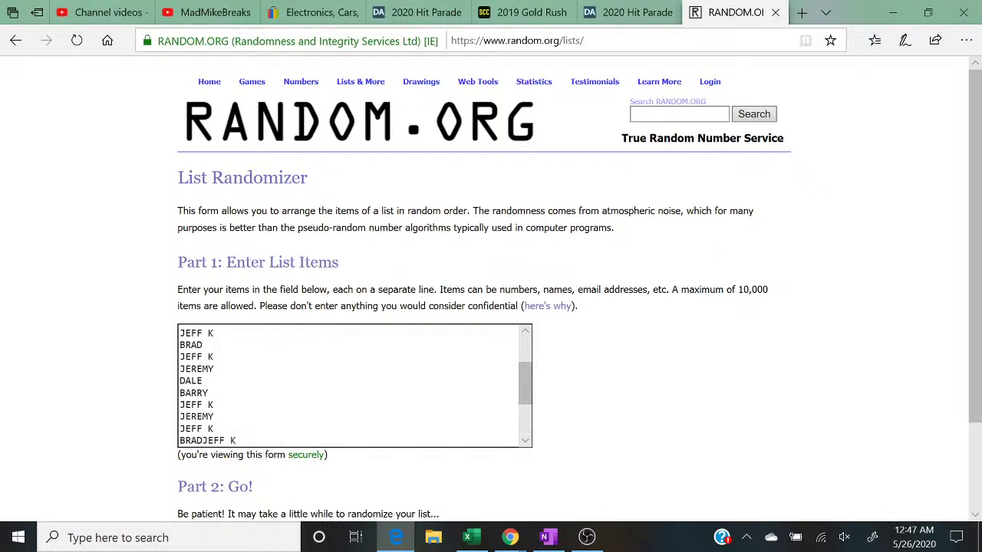
pyautogui.press('Return')
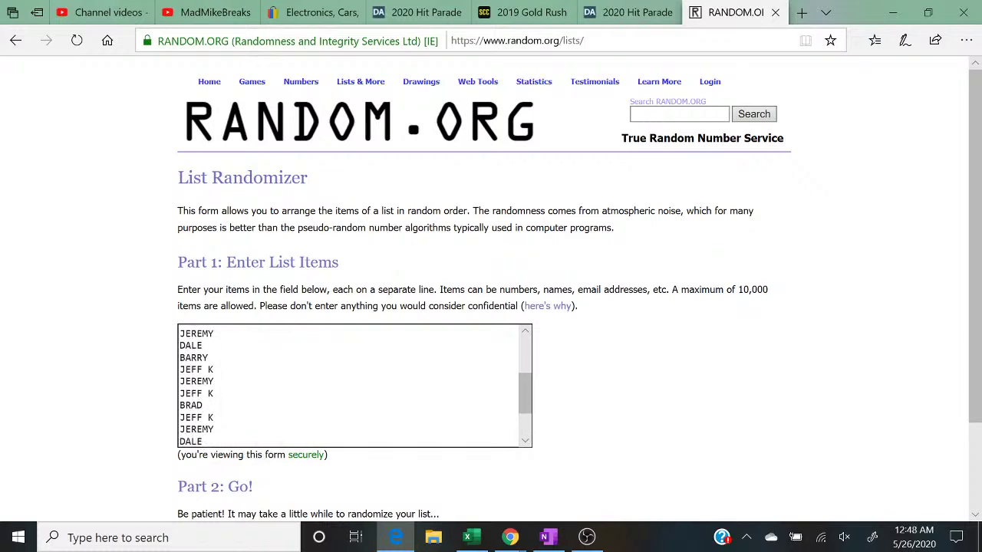
pyautogui.scroll(-2, 138, 475)
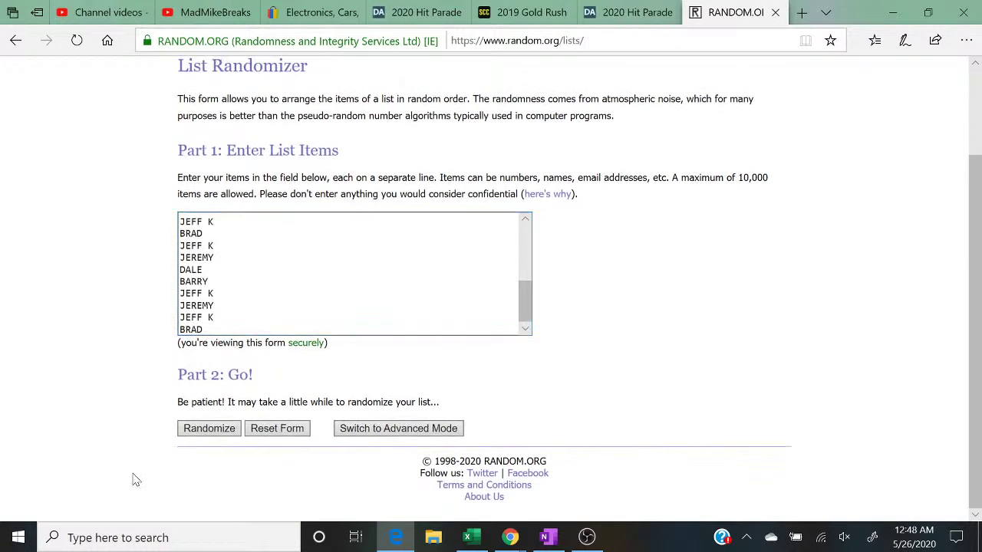
# Step: Randomize the 24-name list repeatedly until it shows randomized 5 times
pyautogui.click(200, 428)
pyautogui.scroll(-3, 200, 436)
pyautogui.click(198, 429)
pyautogui.scroll(-5, 200, 435)
pyautogui.click(198, 428)
pyautogui.scroll(-5, 201, 435)
pyautogui.click(198, 428)
pyautogui.scroll(-5, 200, 434)
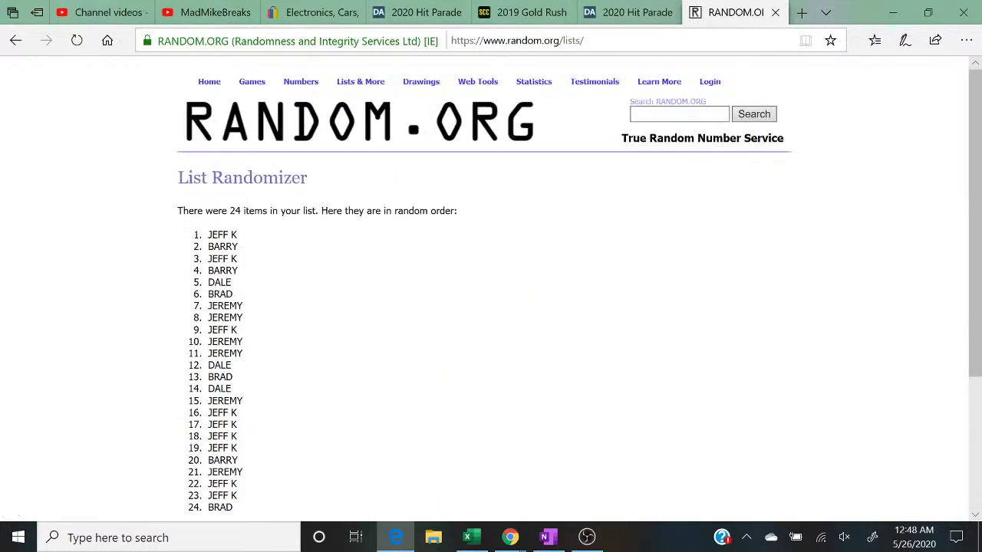
pyautogui.scroll(-3, 201, 434)
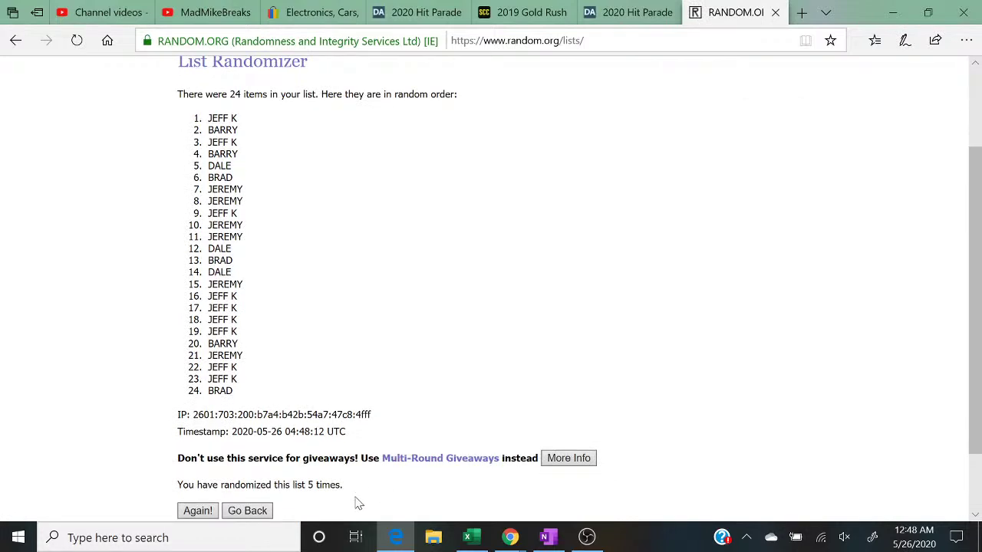
pyautogui.moveTo(358, 495); pyautogui.dragTo(204, 497)
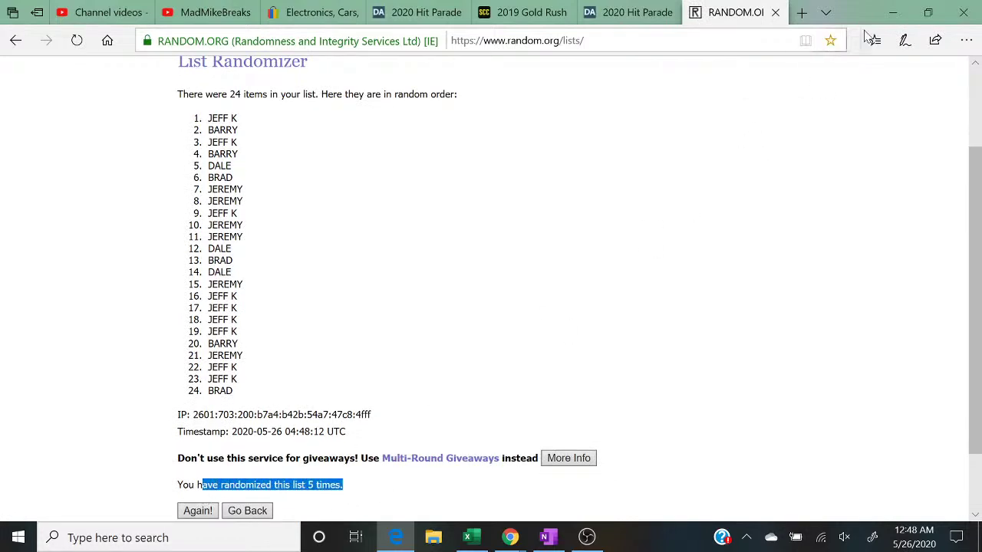
pyautogui.click(928, 11)
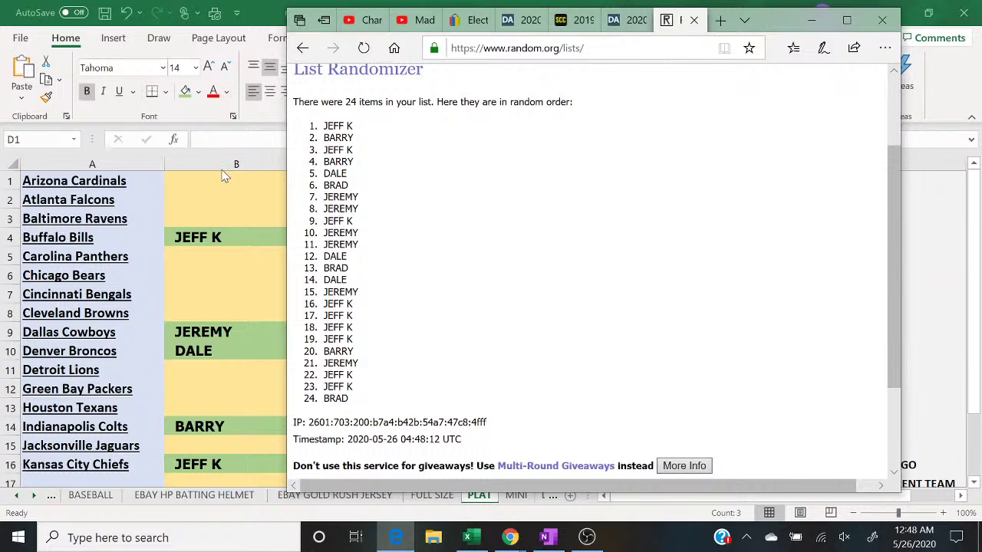
pyautogui.click(227, 186)
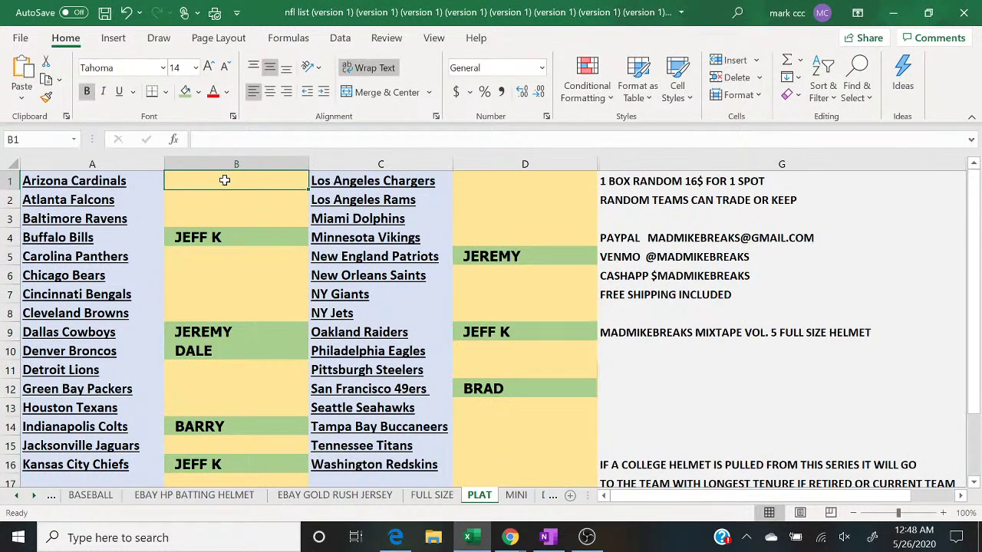
pyautogui.write('JEFF K')
pyautogui.press('Return')
pyautogui.write('BARRY')
pyautogui.press('Return')
pyautogui.write('JEFF K')
pyautogui.press('Return')
pyautogui.press('Return')
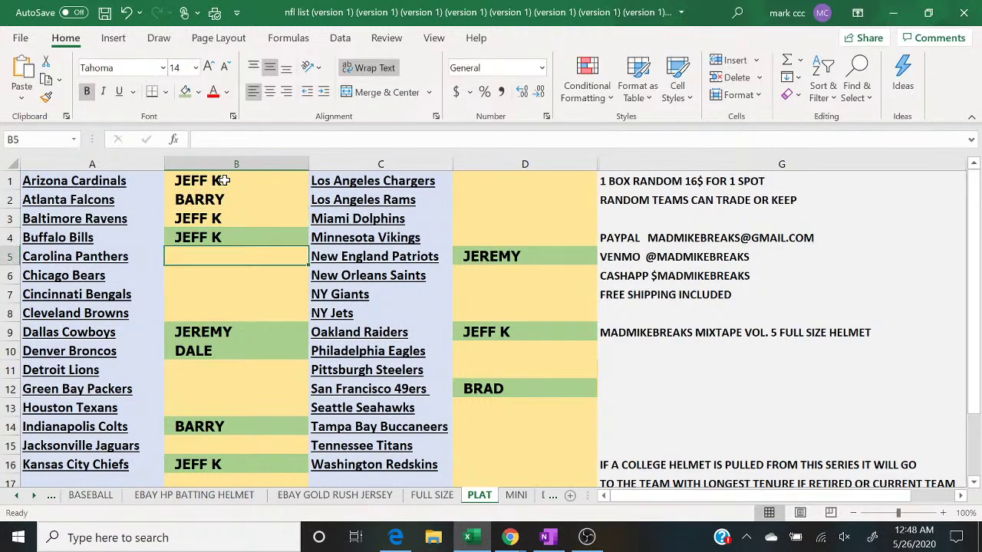
pyautogui.click(395, 539)
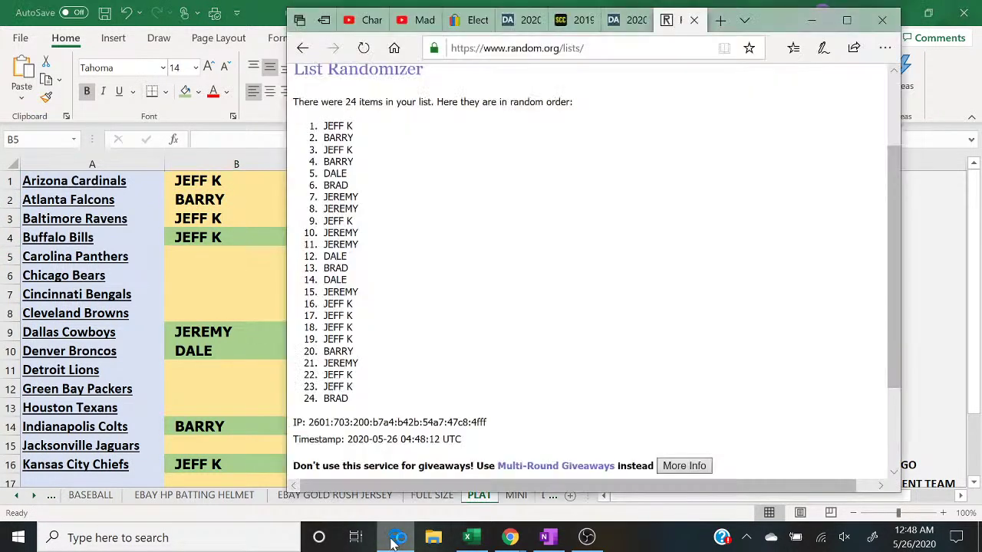
pyautogui.click(394, 539)
pyautogui.write('BARRY')
pyautogui.press('Return')
pyautogui.write('DALE')
pyautogui.press('Return')
pyautogui.write('BRAD')
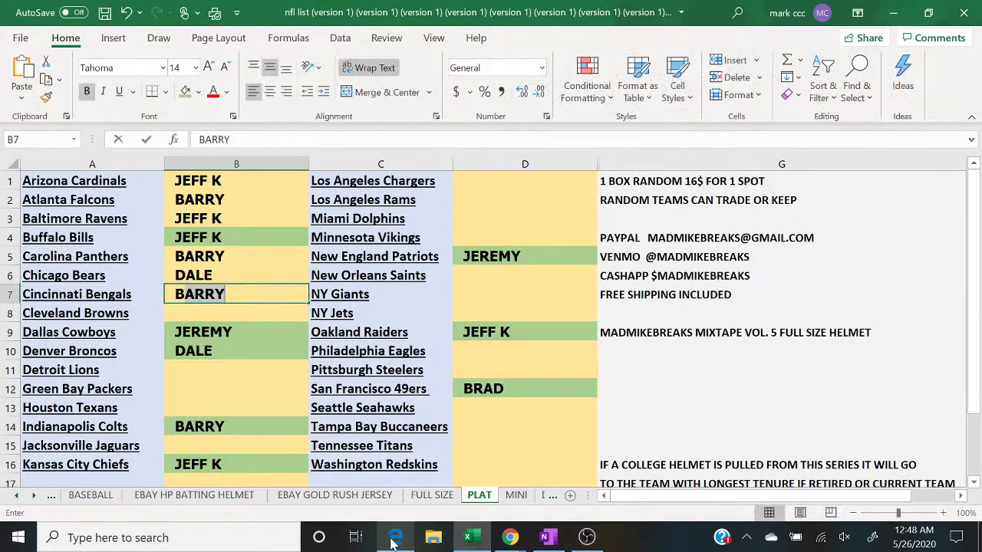
pyautogui.press('Return')
pyautogui.click(395, 539)
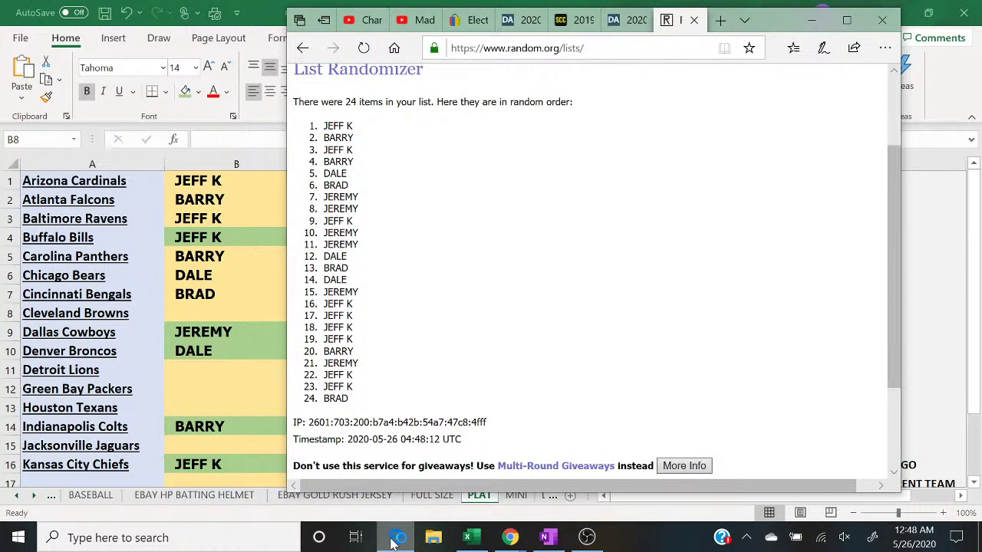
pyautogui.click(394, 539)
pyautogui.write('JEREMY')
pyautogui.press('Return')
pyautogui.press('Return')
pyautogui.press('Return')
pyautogui.write('JEREMY')
pyautogui.press('Return')
pyautogui.write('JEFF')
pyautogui.press('Return')
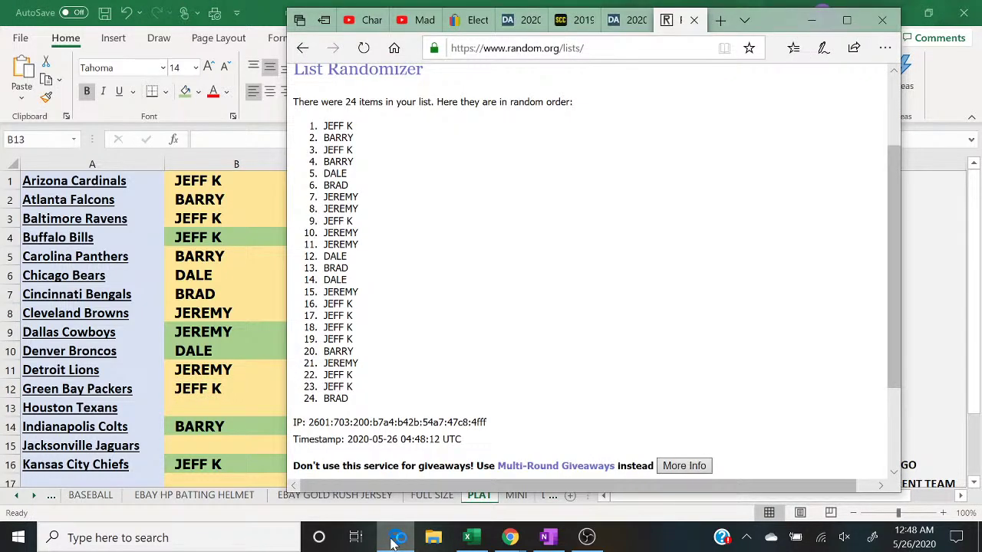
pyautogui.click(397, 537)
pyautogui.write('K')
pyautogui.press('BackSpace')
pyautogui.write('JEREMY')
pyautogui.press('Return')
pyautogui.press('Return')
pyautogui.write('JEREMY')
pyautogui.press('Return')
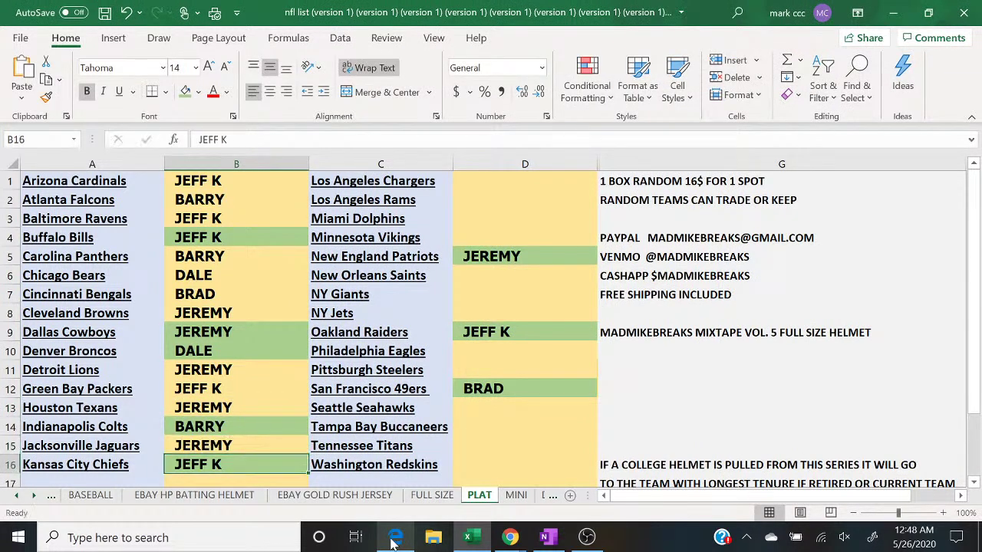
pyautogui.click(511, 181)
pyautogui.write('DALE')
pyautogui.press('Return')
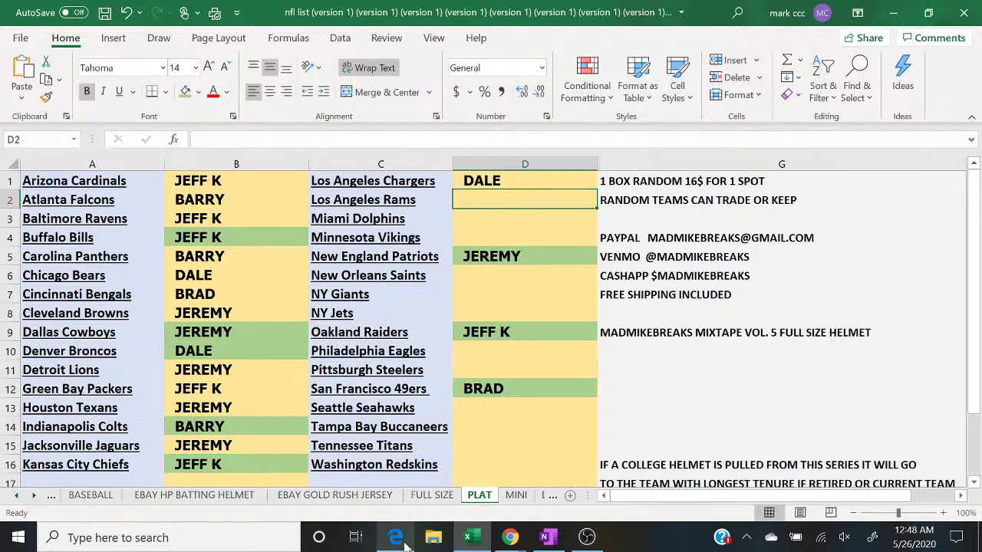
pyautogui.click(397, 538)
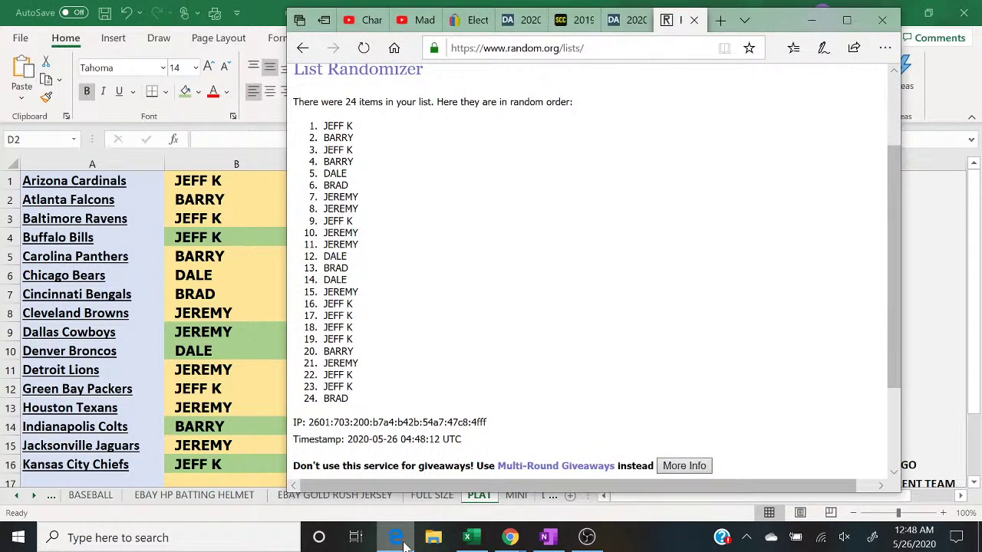
pyautogui.click(403, 542)
pyautogui.write('BRAD')
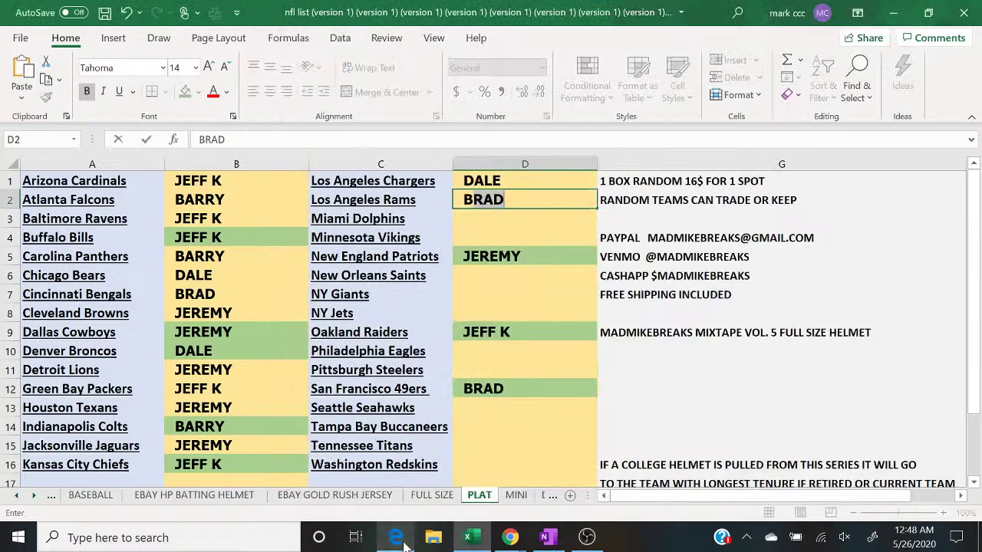
pyautogui.press('Return')
pyautogui.write('DALE')
pyautogui.press('Return')
pyautogui.write('JEREMY')
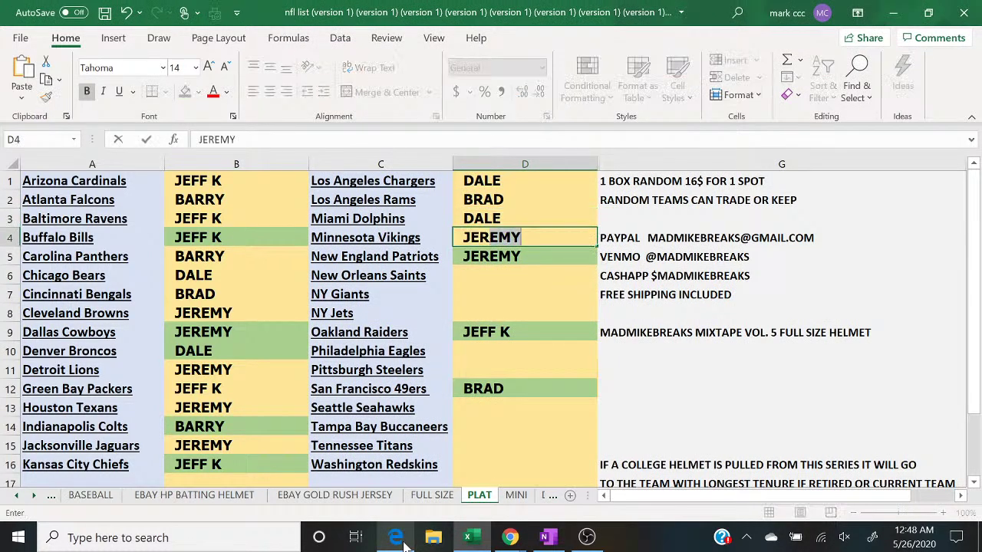
pyautogui.press('Return')
pyautogui.press('Return')
pyautogui.click(396, 538)
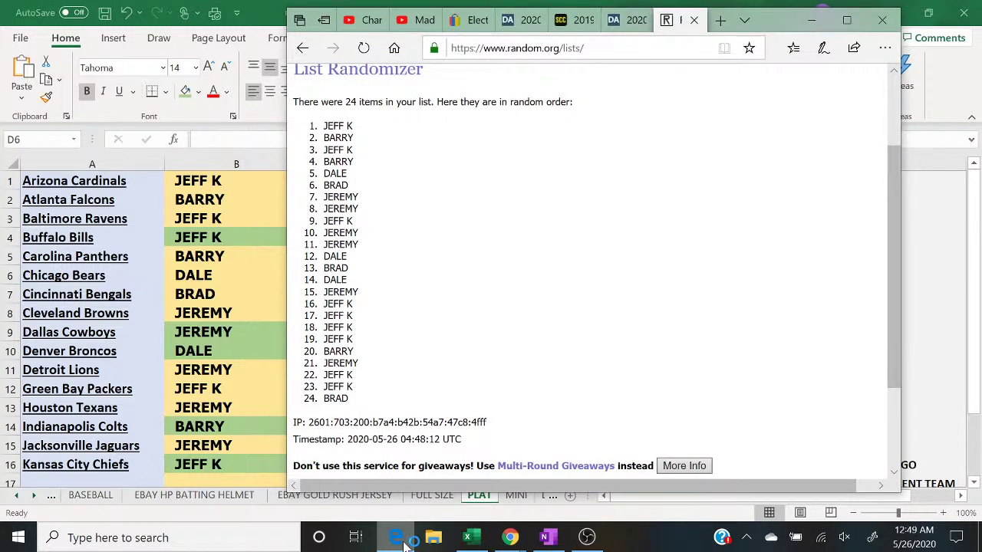
pyautogui.click(405, 542)
pyautogui.write('JEFF K')
pyautogui.press('Return')
pyautogui.write('JEFF K')
pyautogui.press('Return')
pyautogui.write('JEE')
pyautogui.press('BackSpace')
pyautogui.write('FF K')
pyautogui.press('Return')
pyautogui.press('Return')
pyautogui.write('JEFF K')
pyautogui.press('Return')
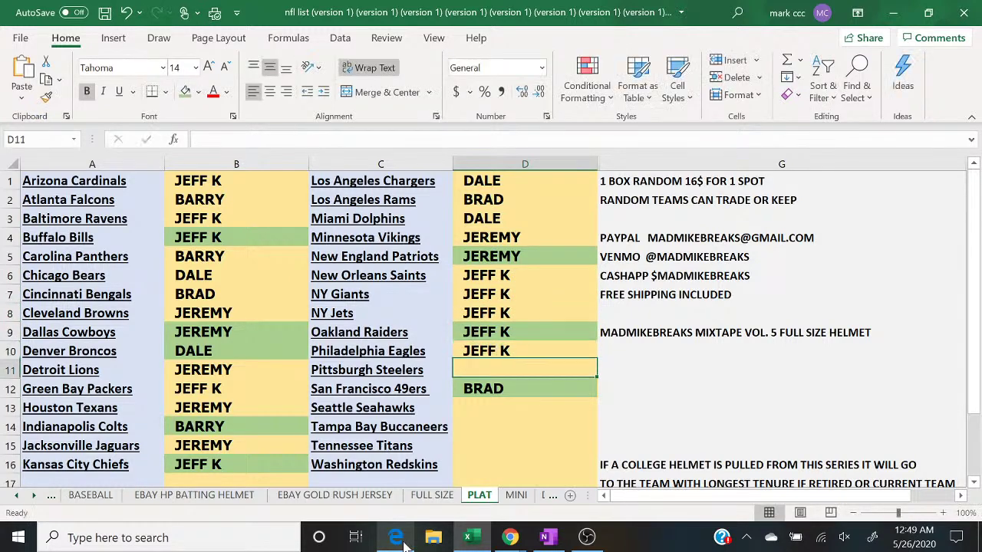
pyautogui.click(405, 543)
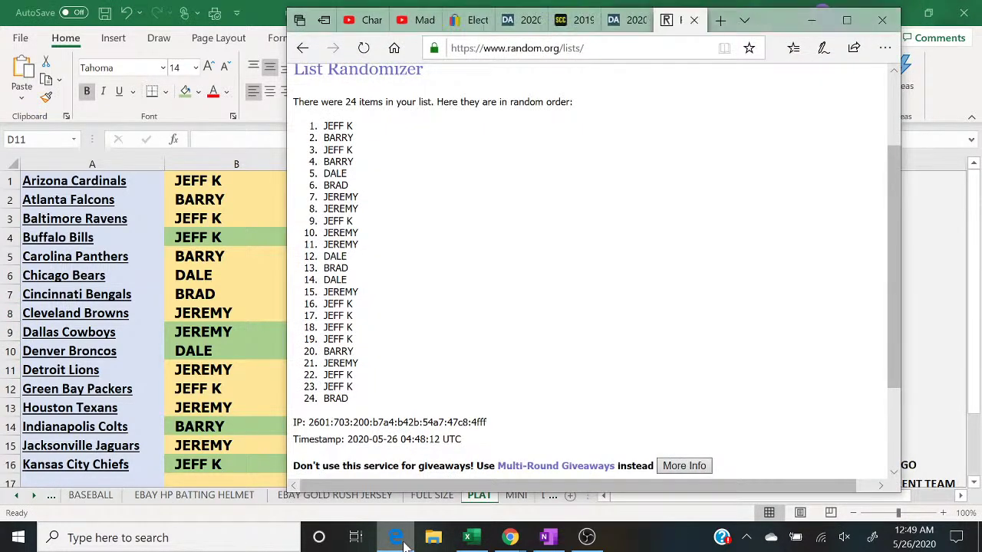
pyautogui.click(405, 543)
pyautogui.write('BARRY')
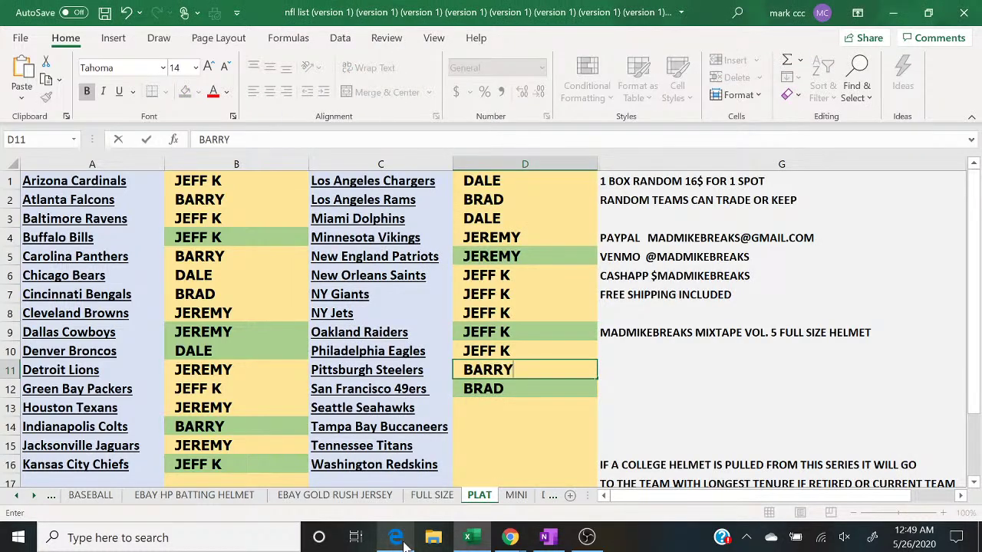
pyautogui.press('Return')
pyautogui.press('Return')
pyautogui.write('JEREMY')
pyautogui.press('Return')
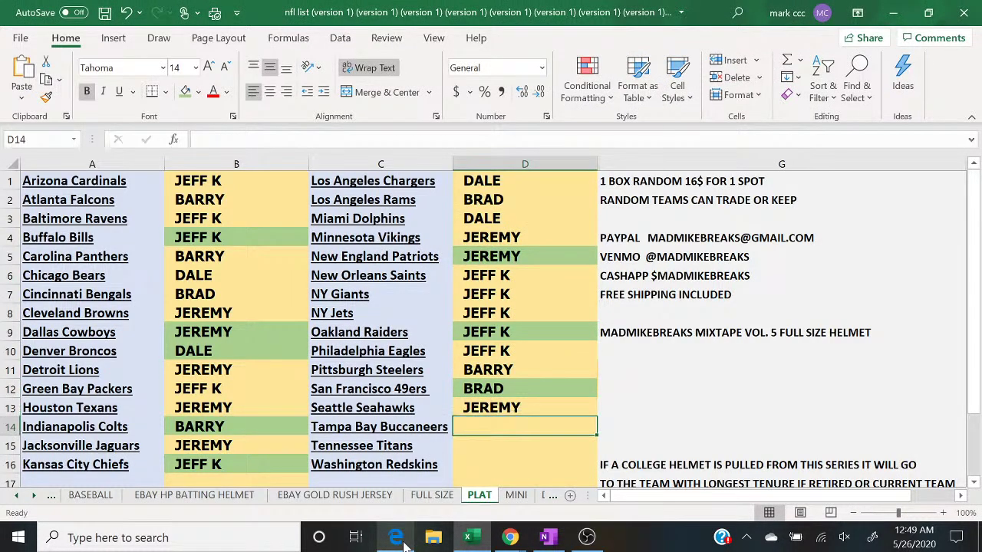
pyautogui.click(406, 543)
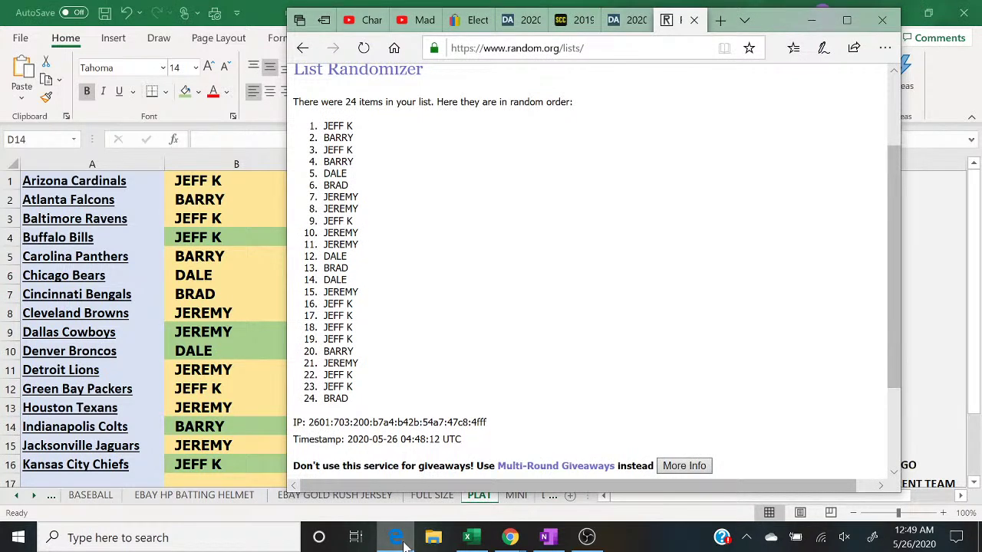
pyautogui.click(405, 543)
pyautogui.write('JEFF K')
pyautogui.press('Return')
pyautogui.write('JEFF K')
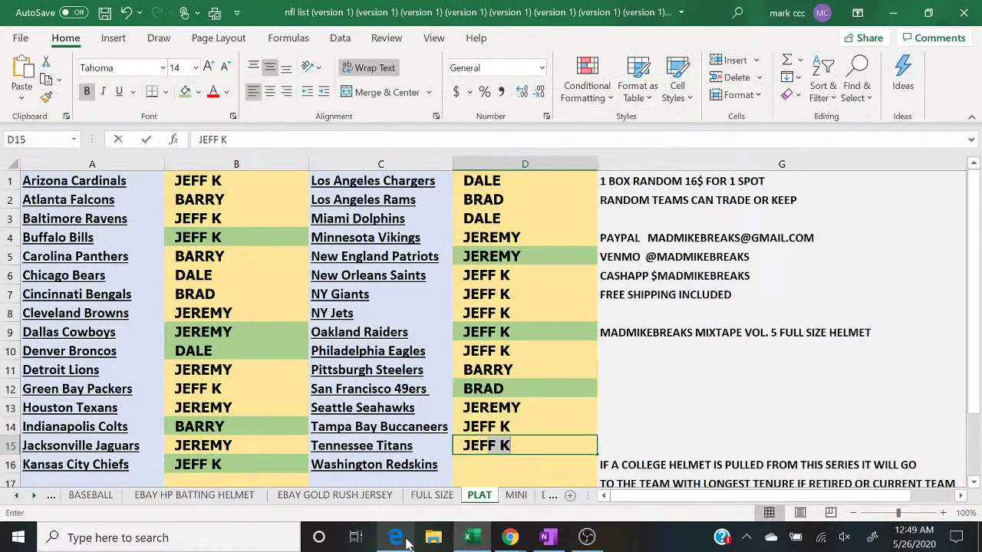
pyautogui.press('Return')
pyautogui.write('V')
pyautogui.press('BackSpace')
pyautogui.write('C')
pyautogui.press('BackSpace')
pyautogui.write('BRAD')
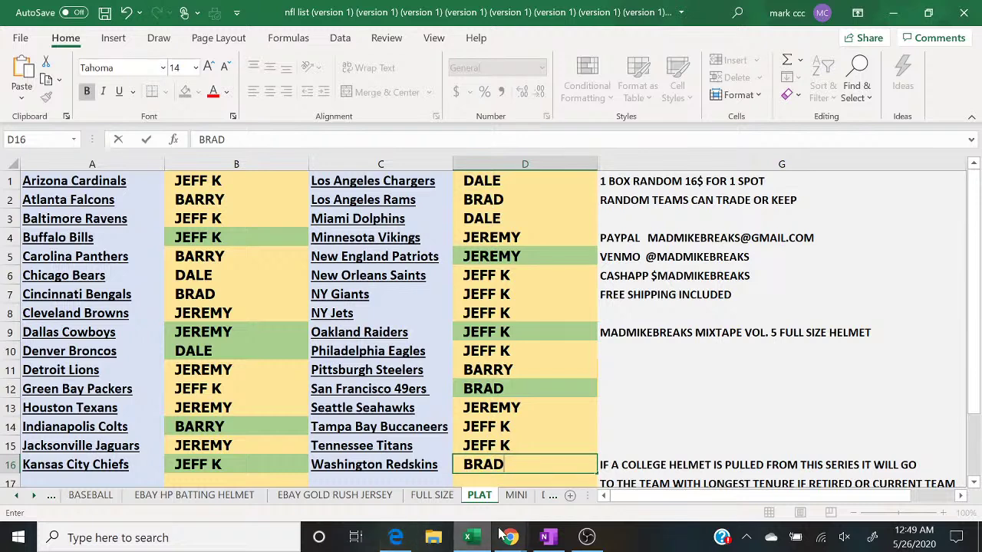
pyautogui.moveTo(510, 538)
pyautogui.click(610, 474)
# Step: Shade the paid names in B8, B11 and D4 green
pyautogui.click(610, 474)
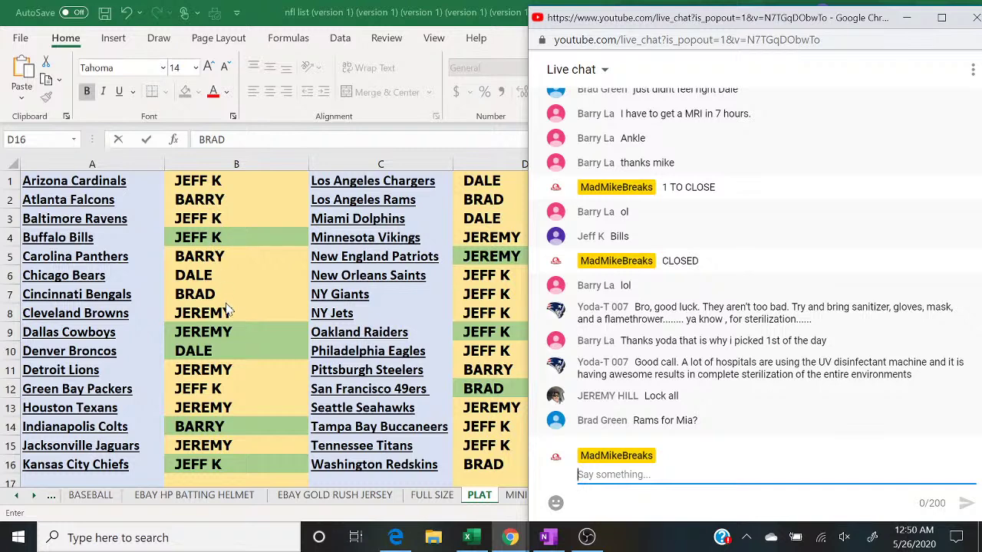
pyautogui.click(223, 300)
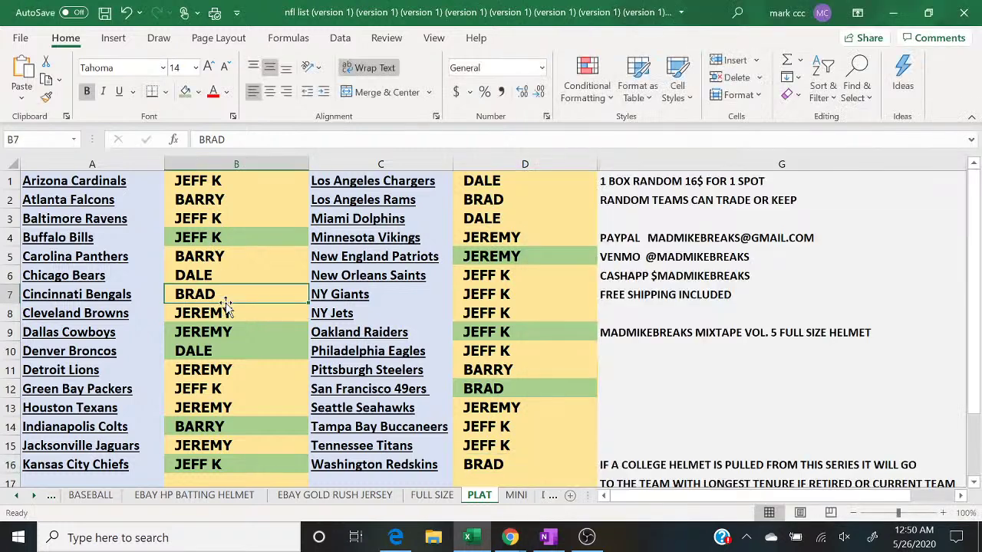
pyautogui.press('Down')
pyautogui.click(186, 92)
pyautogui.press('Down')
pyautogui.press('Down')
pyautogui.press('Down')
pyautogui.press('Down')
pyautogui.press('Up')
pyautogui.click(188, 90)
pyautogui.press('Down')
pyautogui.press('Down')
pyautogui.press('Down')
pyautogui.press('Down')
pyautogui.press('Right')
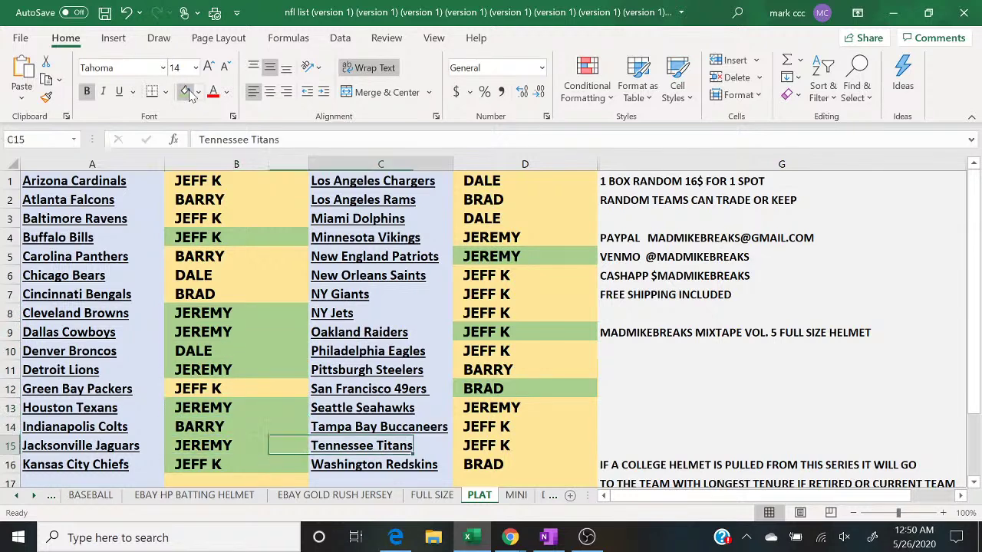
pyautogui.press('Right')
pyautogui.press('Up')
pyautogui.press('Up')
pyautogui.press('Up')
pyautogui.press('Up')
pyautogui.press('Up')
pyautogui.press('Up')
pyautogui.press('Up')
pyautogui.press('Up')
pyautogui.press('Up')
pyautogui.press('Up')
pyautogui.press('Up')
pyautogui.click(186, 91)
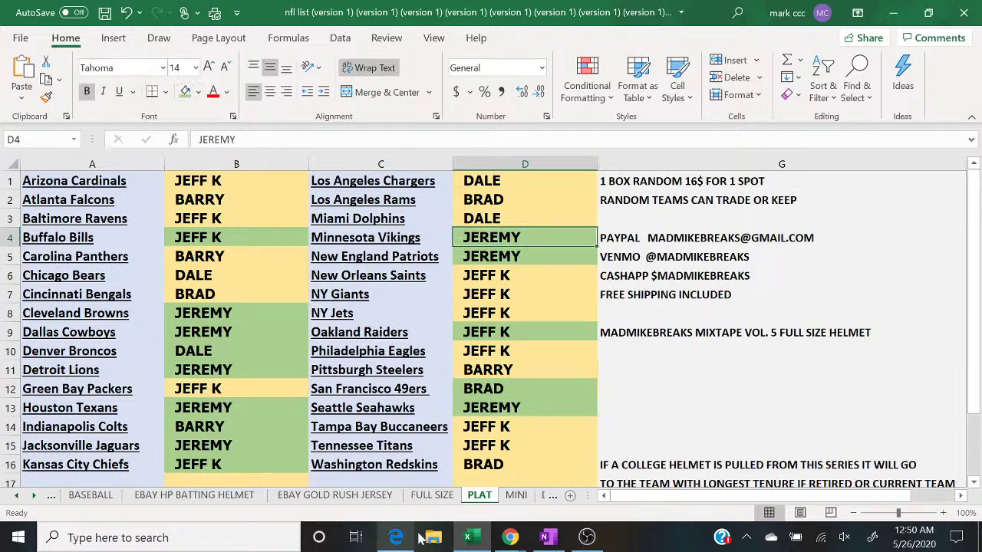
# Step: Fill all of columns B and D light green, then deselect them
pyautogui.moveTo(510, 537)
pyautogui.click(604, 482)
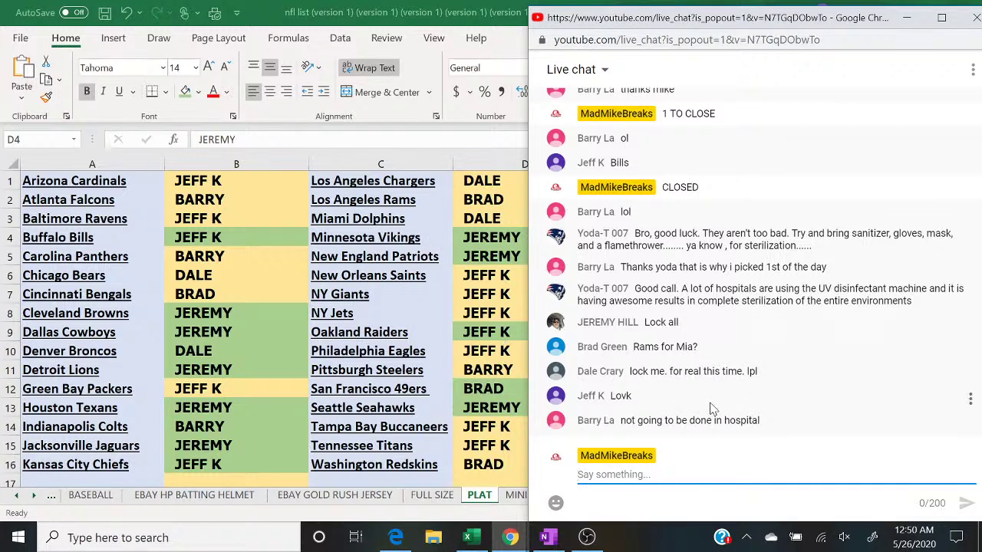
pyautogui.click(261, 164)
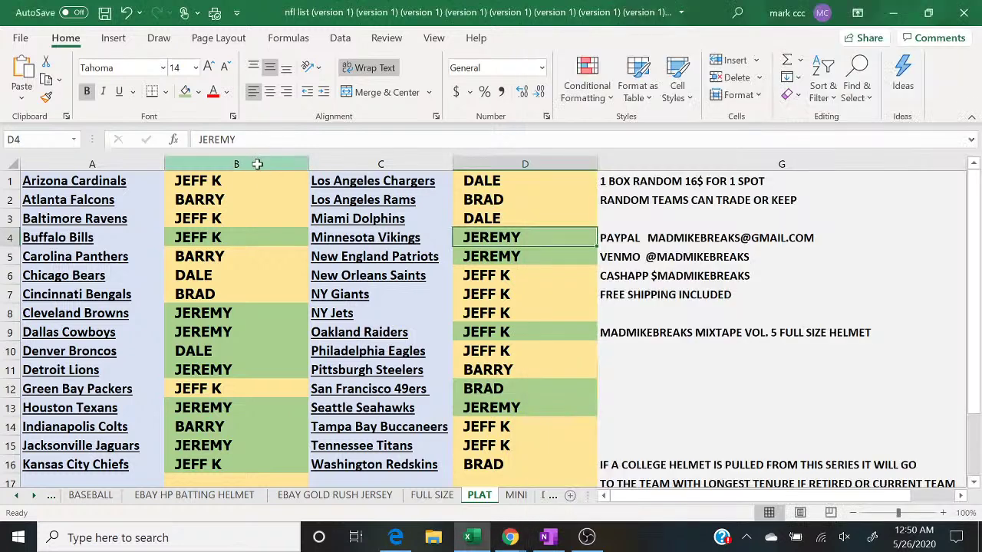
pyautogui.click(185, 91)
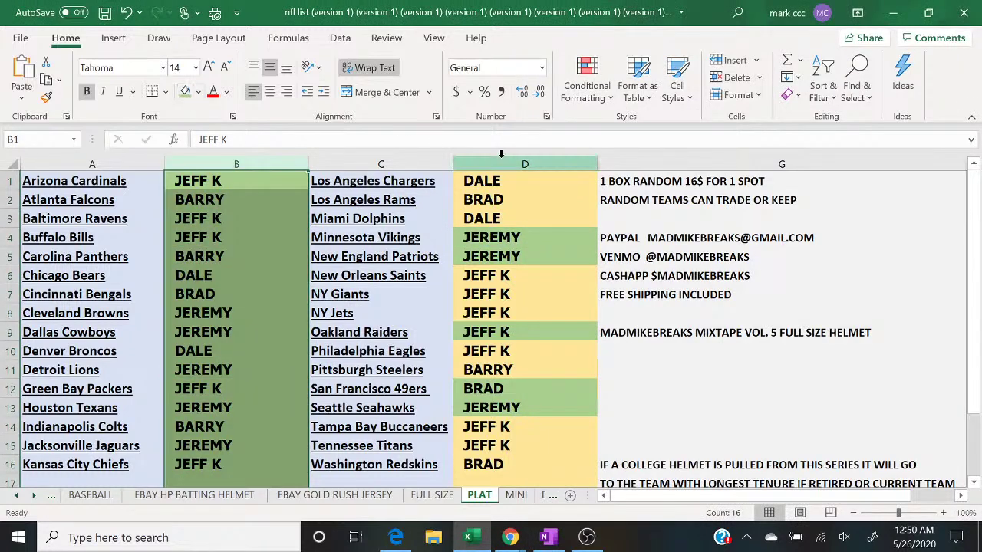
pyautogui.click(502, 164)
pyautogui.click(185, 90)
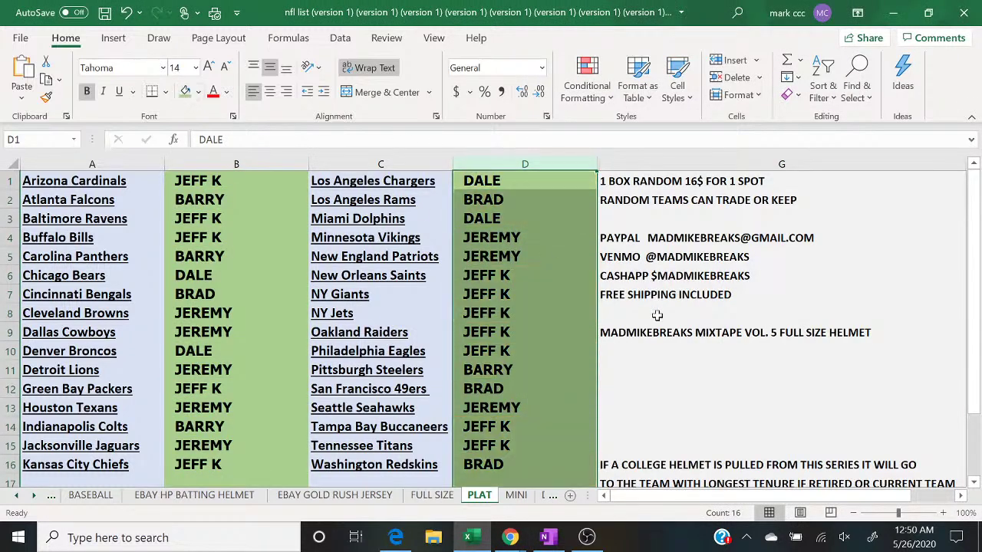
pyautogui.click(672, 408)
# Step: Copy the full MINIS number list from the OneNote note
pyautogui.click(546, 537)
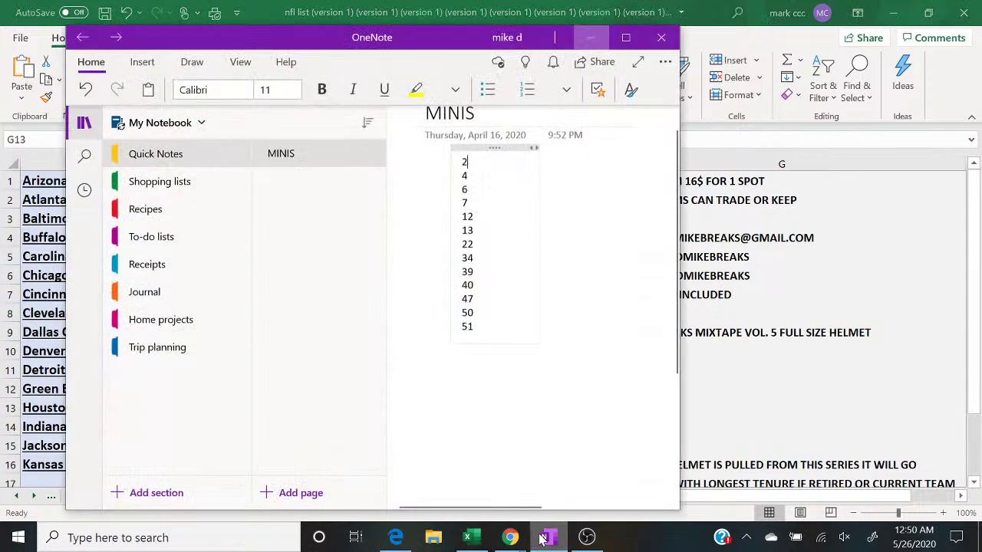
pyautogui.moveTo(465, 162); pyautogui.dragTo(475, 327)
pyautogui.rightClick(474, 317)
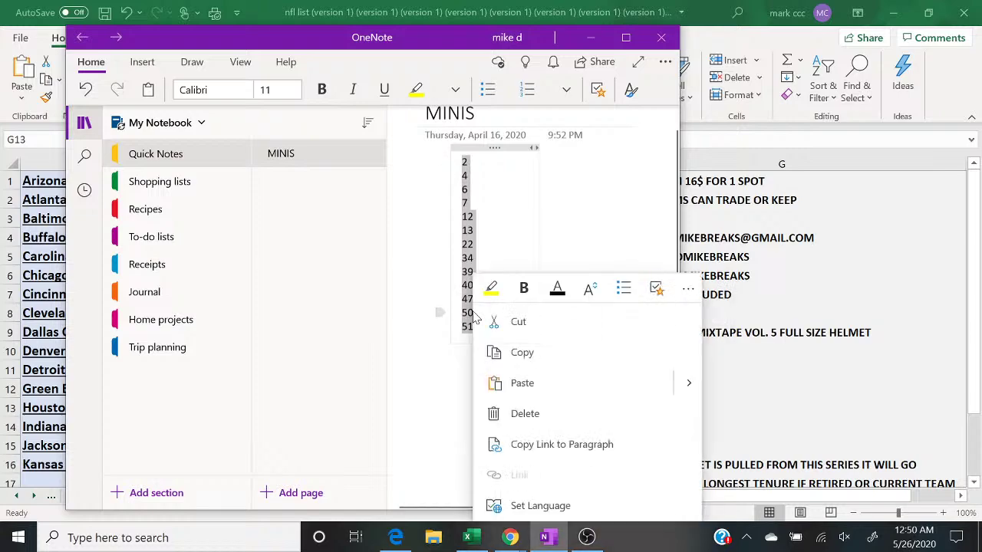
pyautogui.click(520, 352)
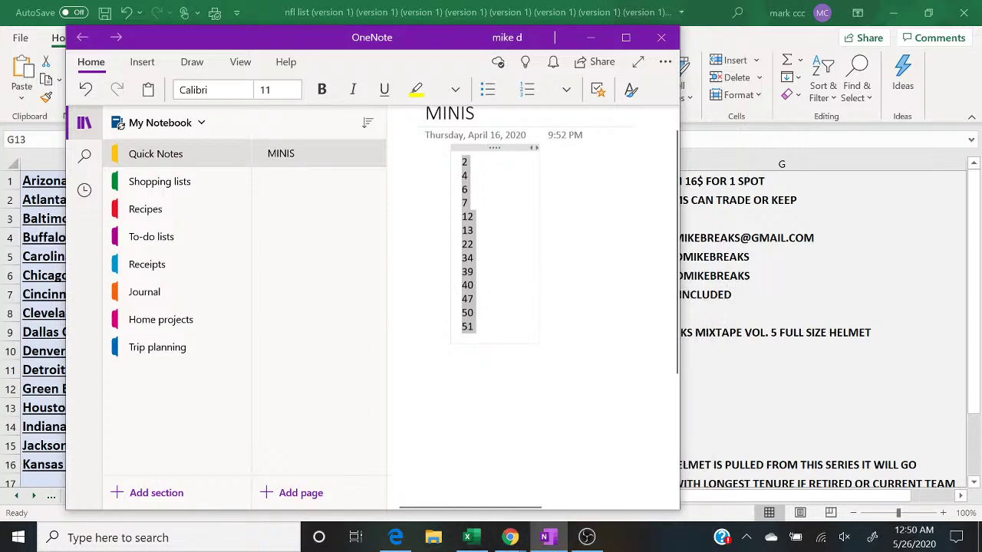
pyautogui.click(590, 37)
# Step: Paste the 13 MINIS numbers into a fresh RANDOM.ORG List Randomizer, removing the trailing blank line
pyautogui.click(397, 538)
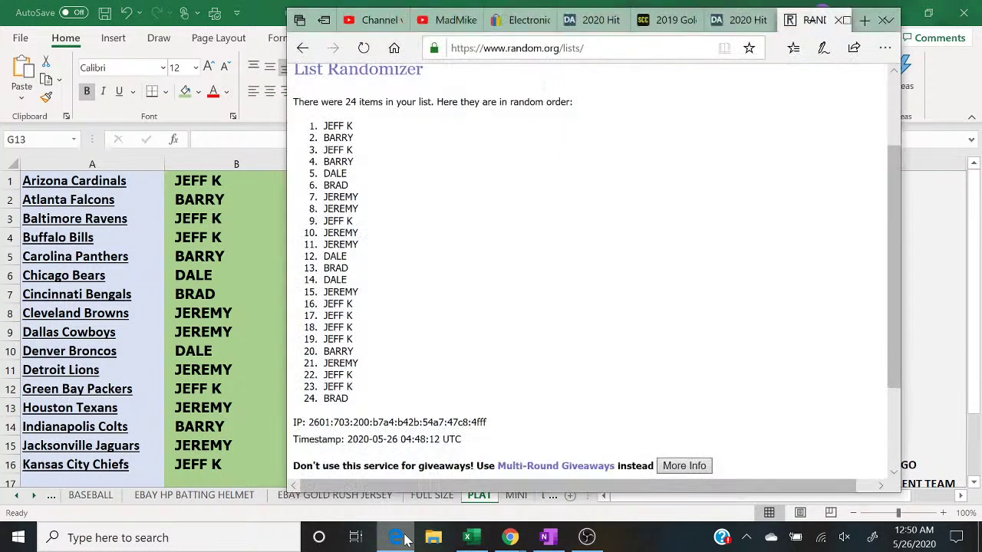
pyautogui.click(850, 9)
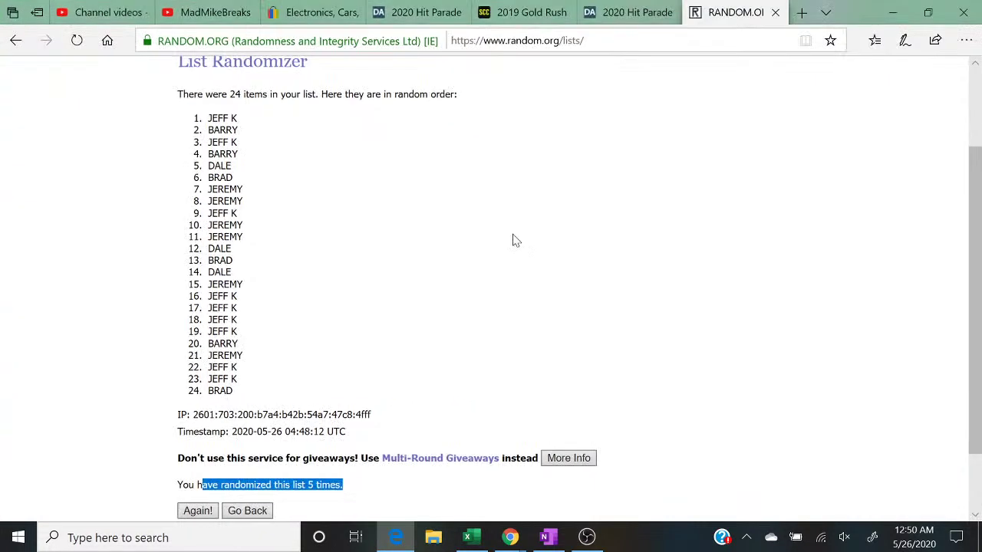
pyautogui.scroll(3, 515, 239)
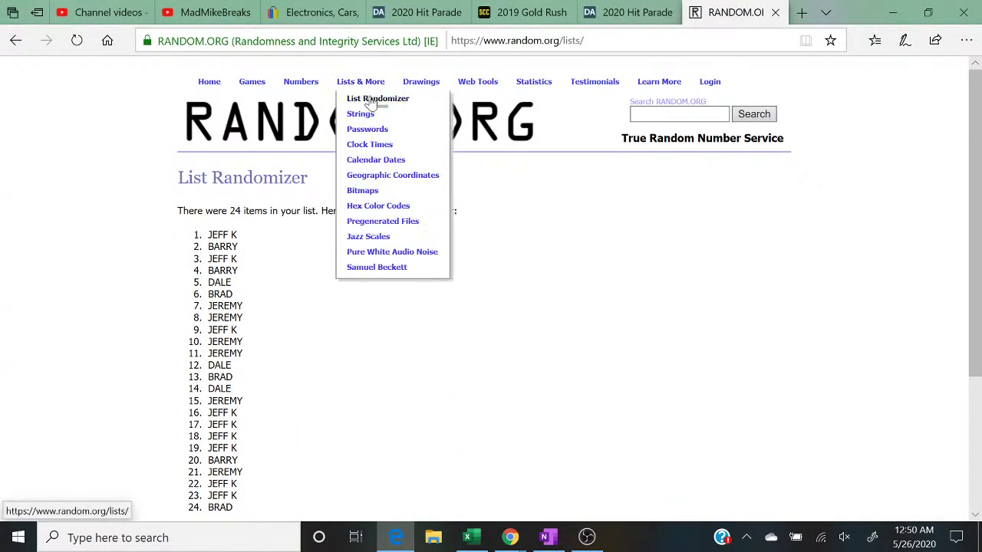
pyautogui.click(366, 98)
pyautogui.rightClick(281, 406)
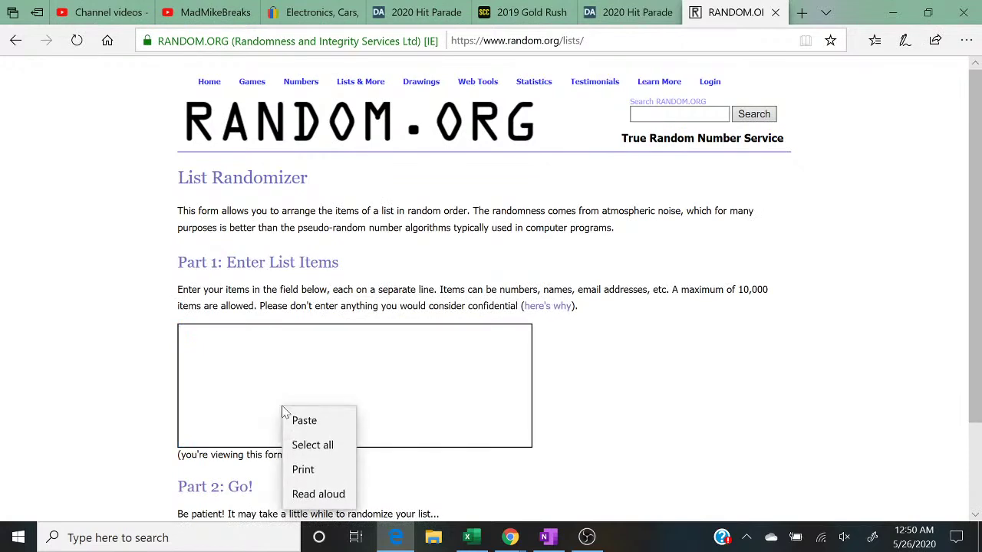
pyautogui.click(303, 419)
pyautogui.press('BackSpace')
pyautogui.click(299, 427)
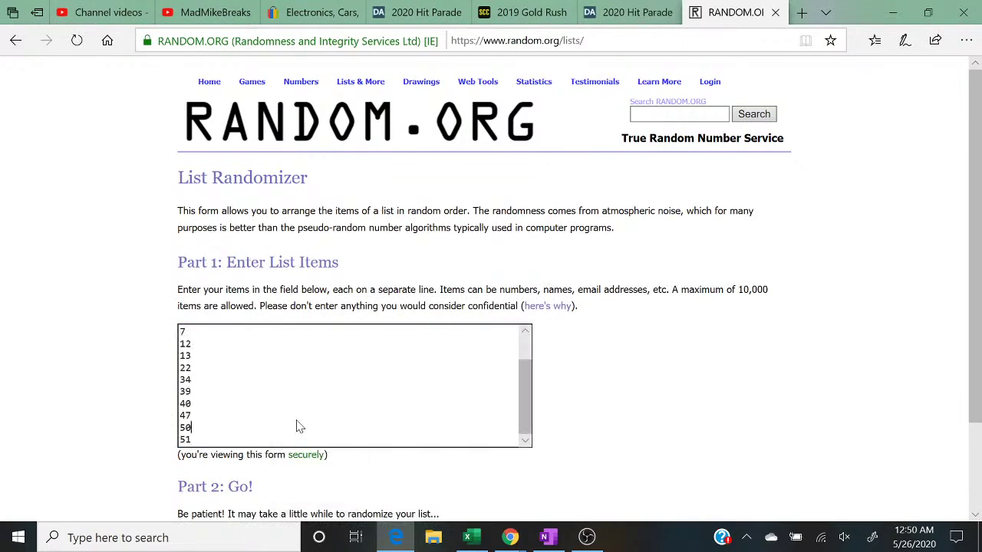
pyautogui.hotkey('ctrl', 'Home')
pyautogui.scroll(-2, 299, 427)
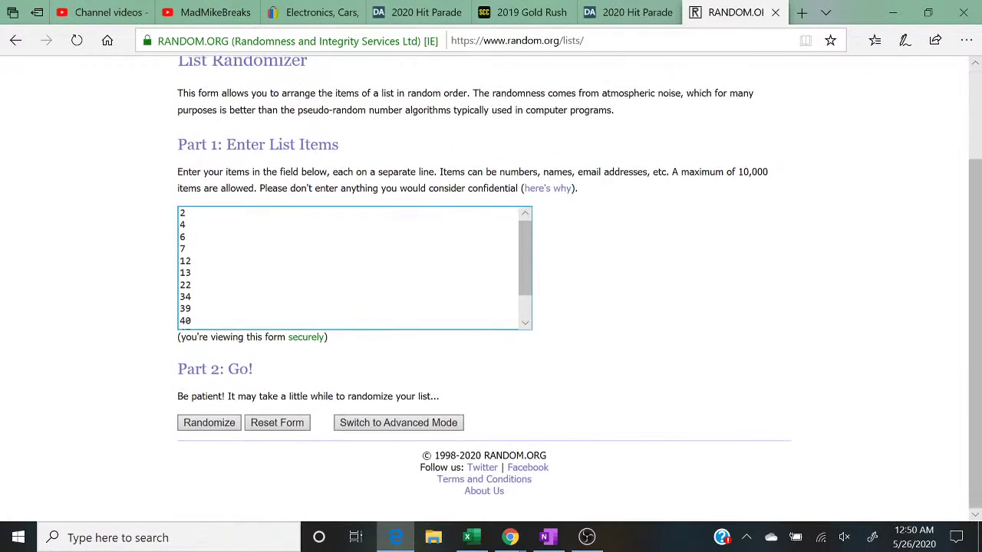
# Step: Randomize the list five times and highlight 51 as the top result
pyautogui.click(198, 428)
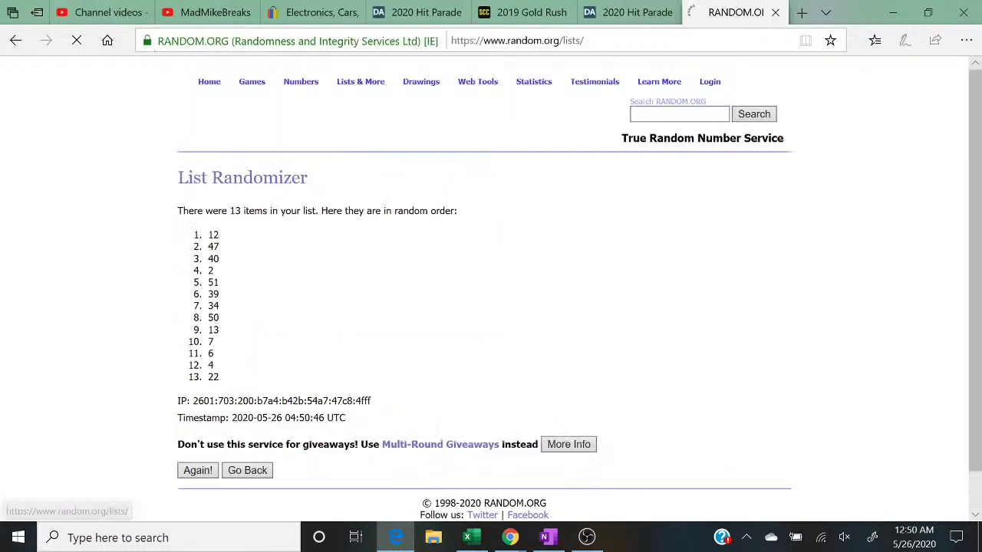
pyautogui.click(198, 429)
pyautogui.click(198, 428)
pyautogui.click(198, 428)
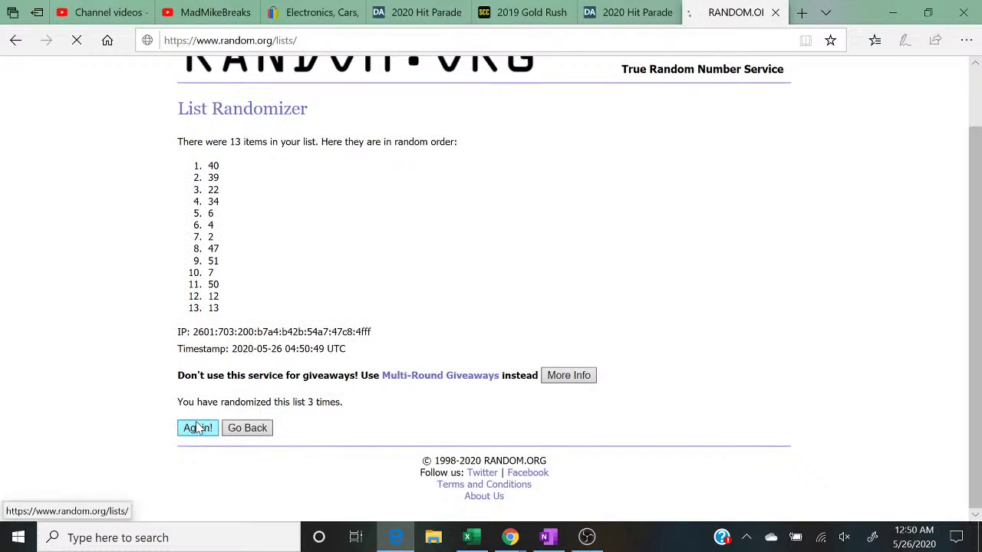
pyautogui.click(198, 428)
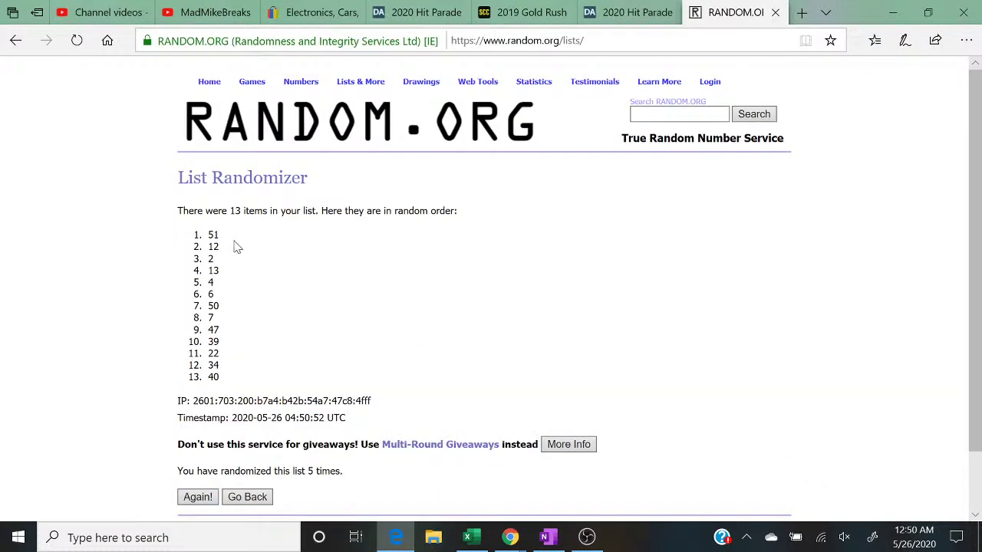
pyautogui.moveTo(229, 237); pyautogui.dragTo(198, 238)
pyautogui.moveTo(347, 481); pyautogui.dragTo(181, 482)
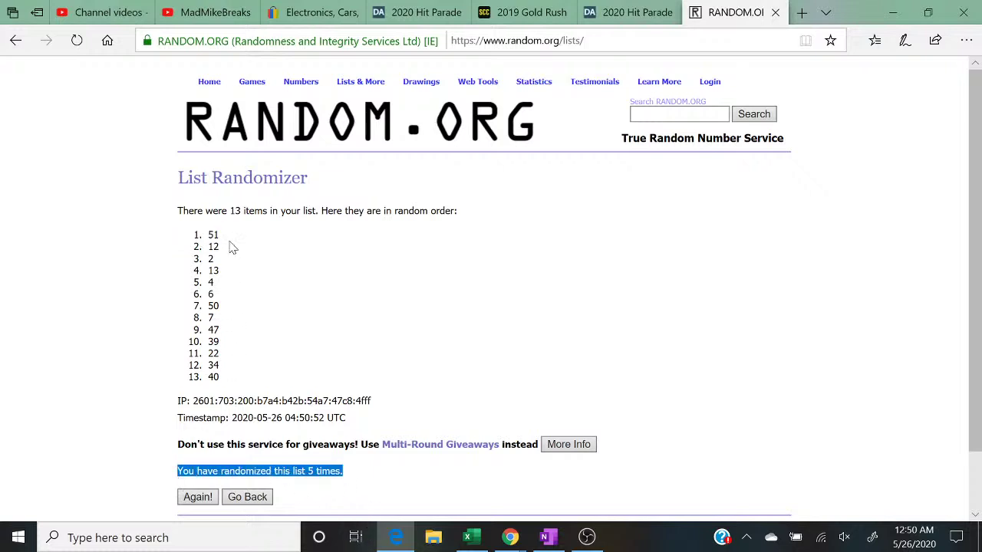
pyautogui.moveTo(228, 238); pyautogui.dragTo(208, 236)
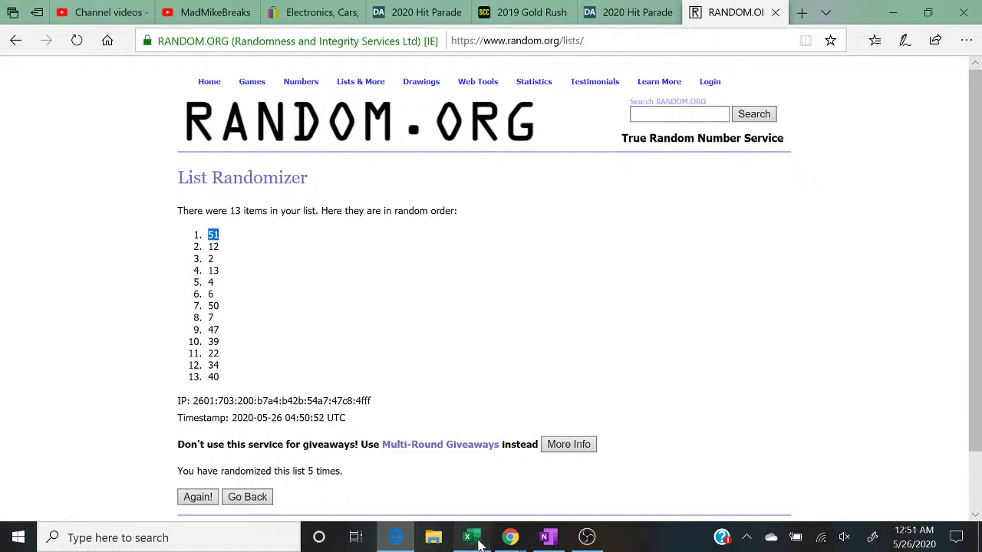
pyautogui.click(469, 537)
# Step: Bring up the YouTube live chat and switch OBS to the camera-and-chat scene
pyautogui.moveTo(521, 541)
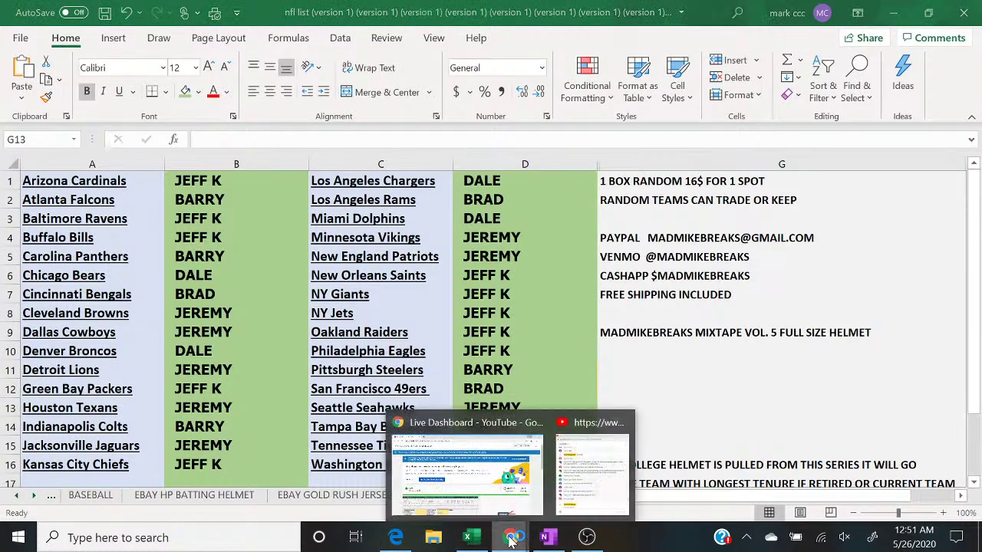
pyautogui.click(595, 471)
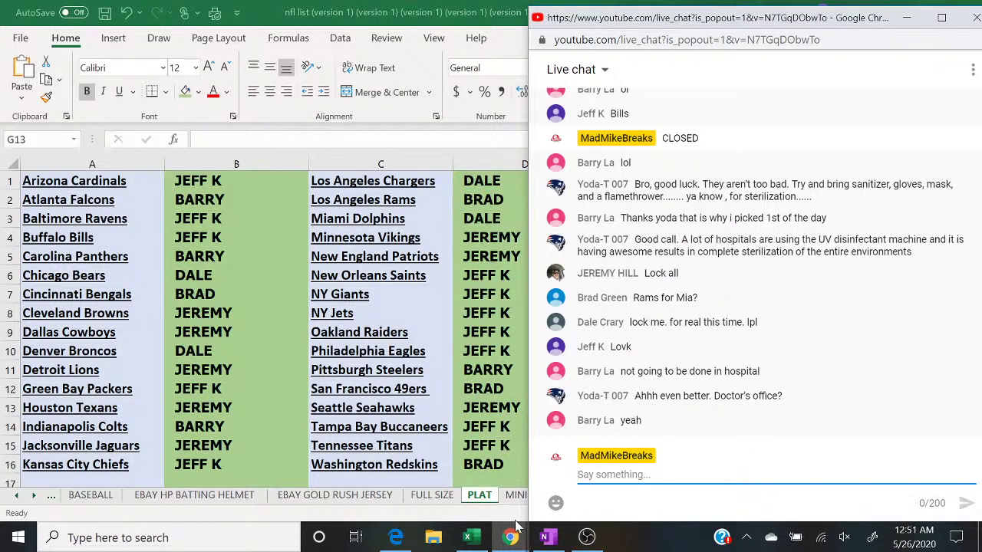
pyautogui.click(586, 537)
pyautogui.click(92, 372)
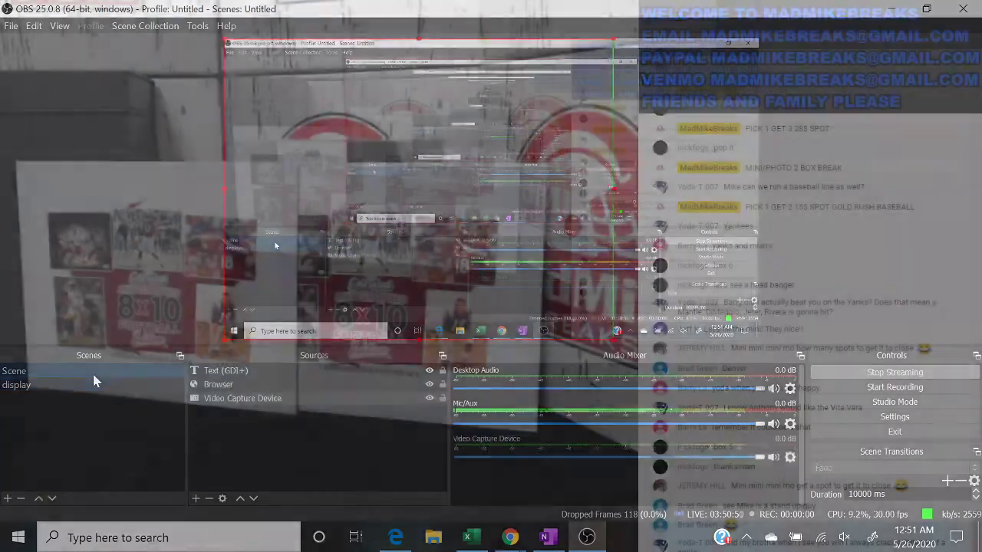